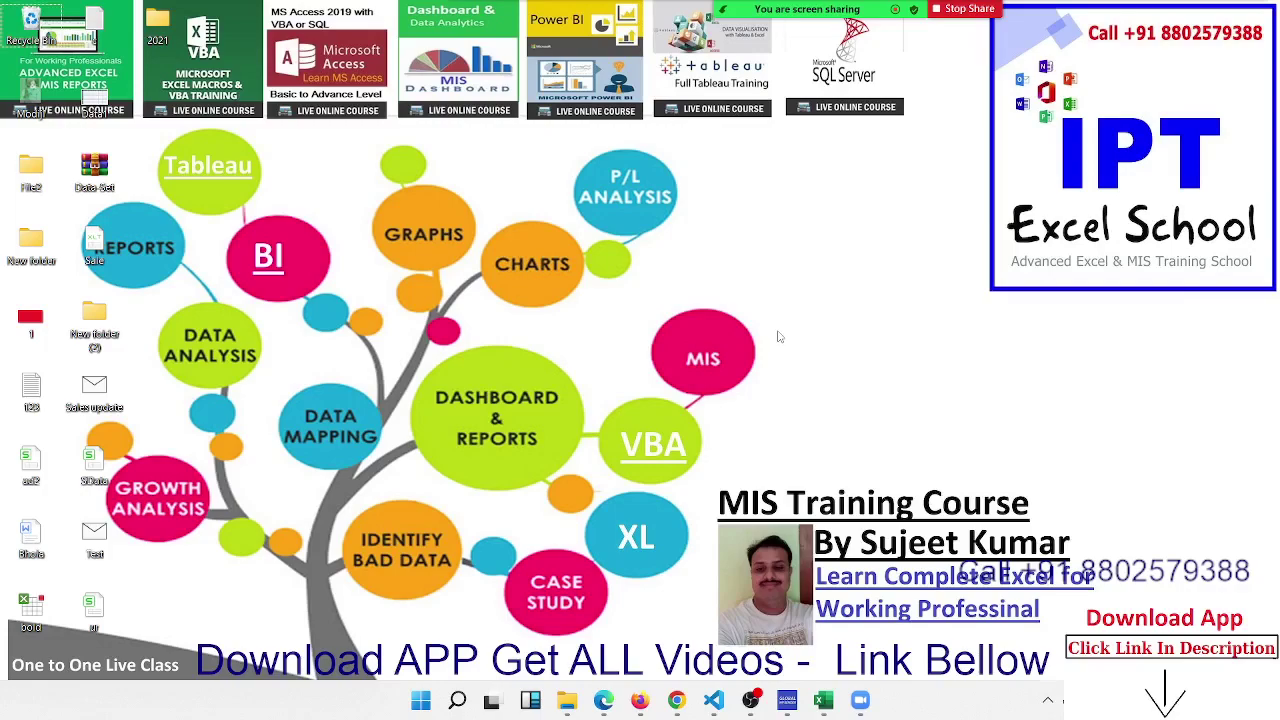
Bring the Book2 Excel workbook window to the front from the taskbar.
{"action": "mouse_move", "coordinate": [837, 701]}
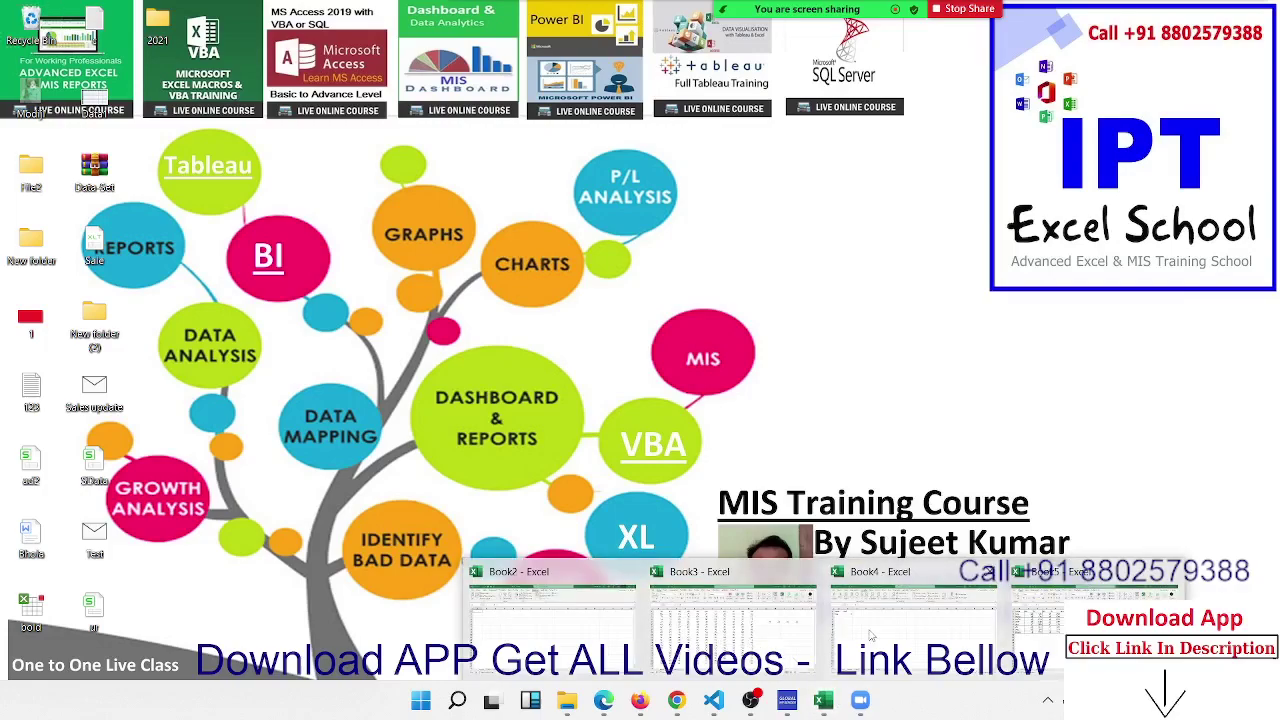
{"action": "left_click", "coordinate": [587, 645]}
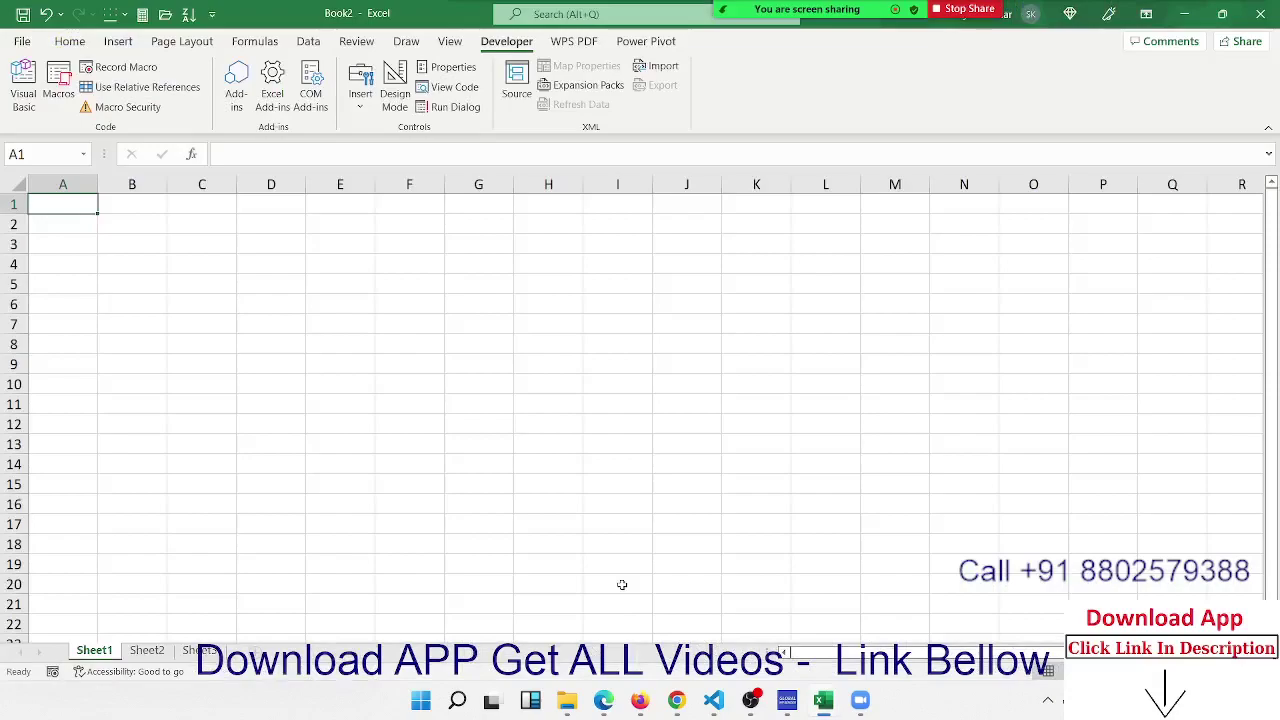
Rename the Sheet1 tab to 'Log', then extend the name to 'Log-Math'.
{"action": "left_click", "coordinate": [440, 292]}
{"action": "left_click", "coordinate": [318, 339]}
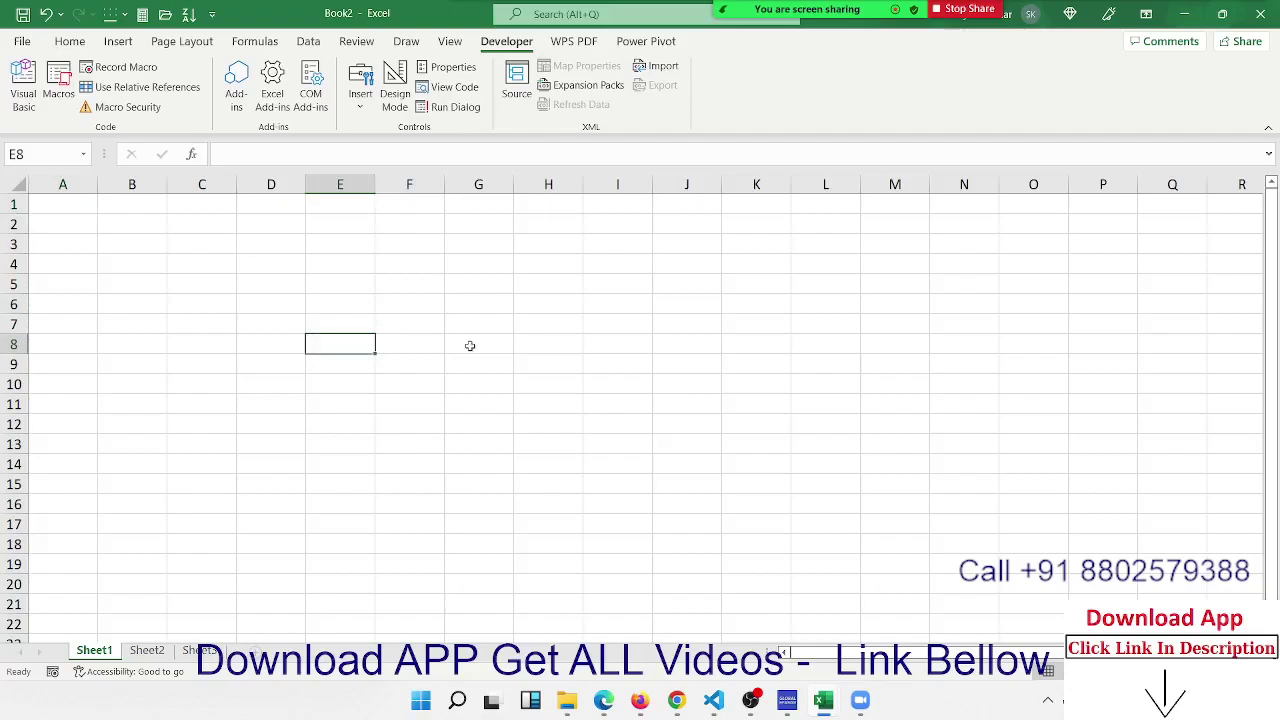
{"action": "double_click", "coordinate": [104, 651]}
{"action": "type", "text": "Log"}
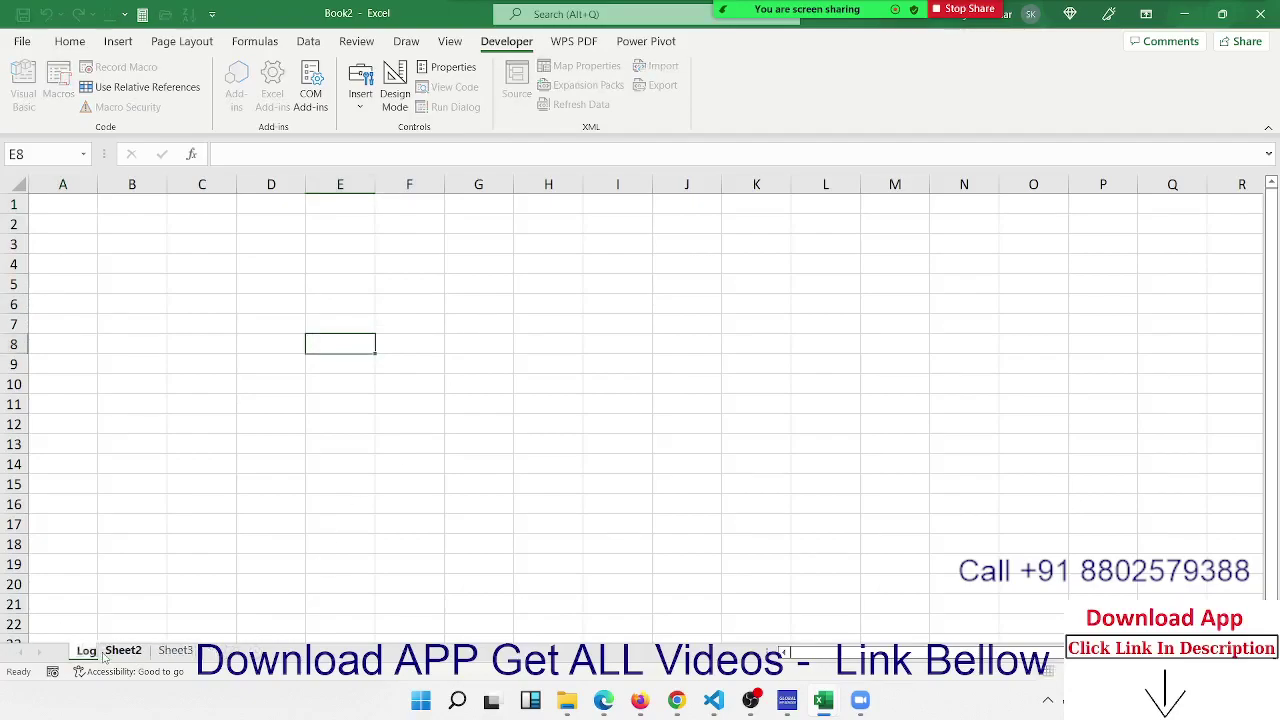
{"action": "key", "text": "Return"}
{"action": "left_click", "coordinate": [104, 652]}
{"action": "left_click", "coordinate": [104, 651]}
{"action": "double_click", "coordinate": [104, 651]}
{"action": "type", "text": "-Mat"}
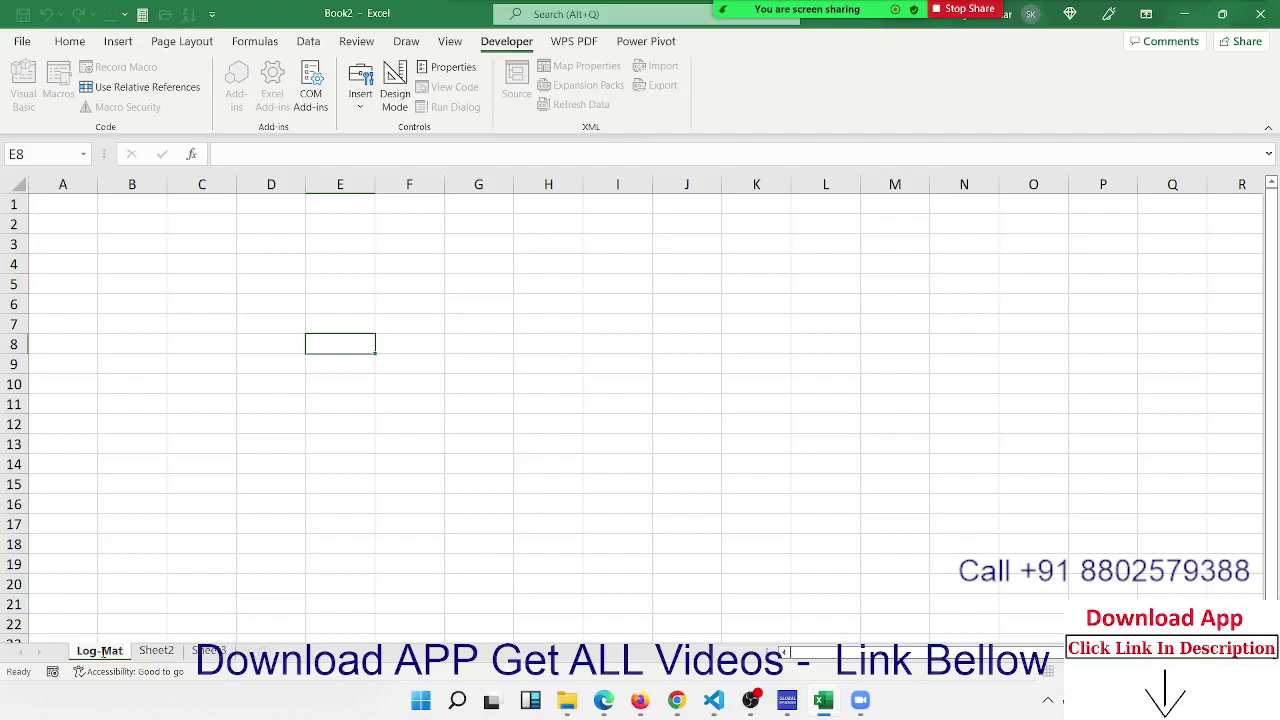
{"action": "type", "text": "h"}
{"action": "left_click", "coordinate": [66, 479]}
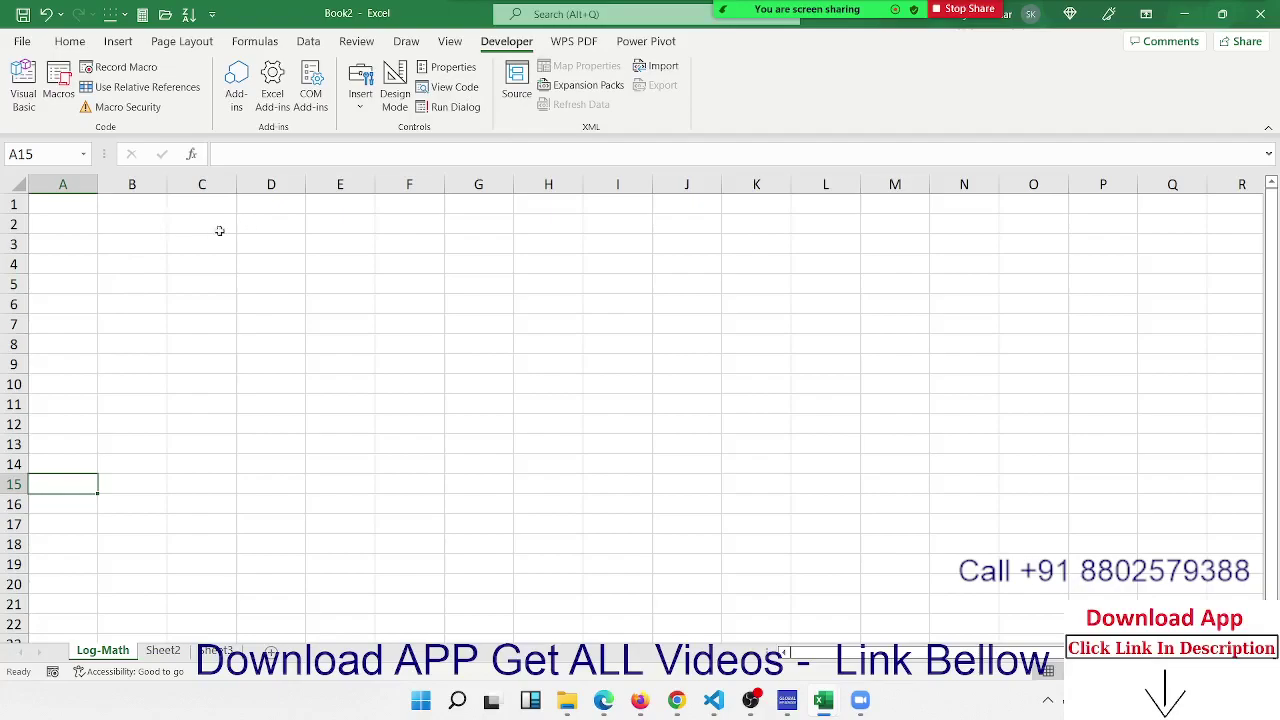
Enter the operators +, -, /, * and ^ into cells H1 through H5.
{"action": "left_click", "coordinate": [539, 197]}
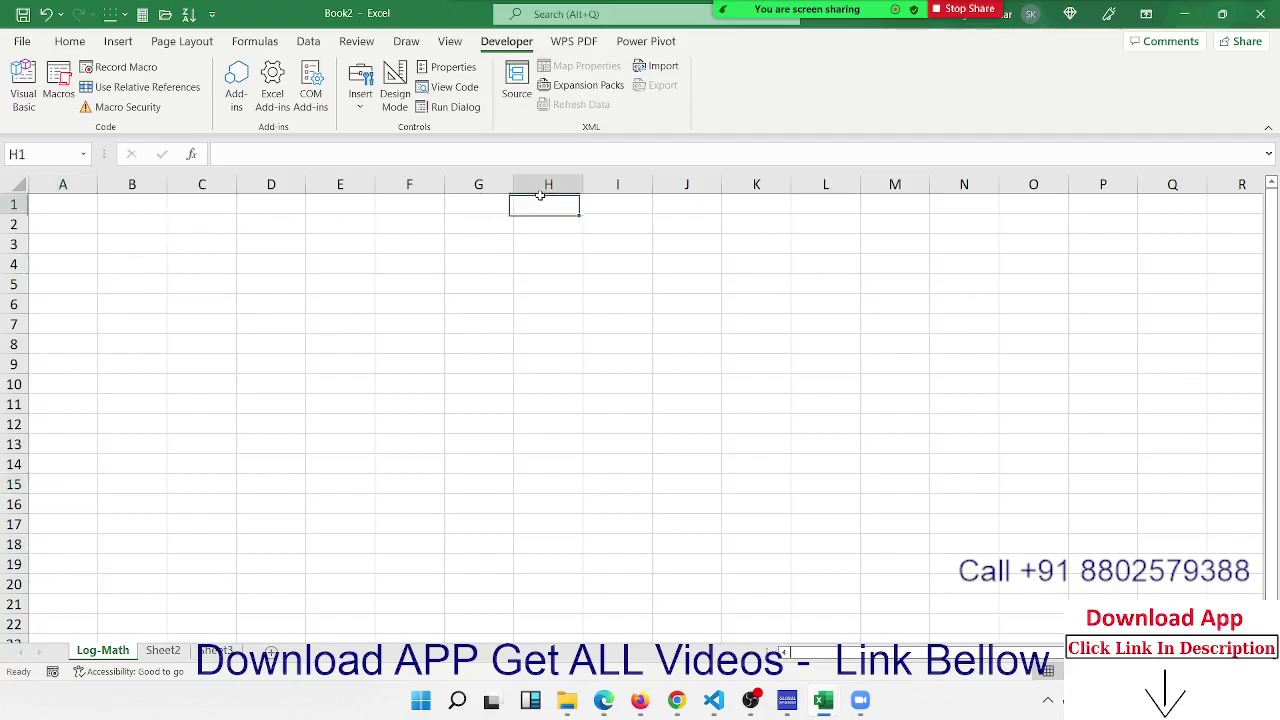
{"action": "type", "text": "+"}
{"action": "key", "text": "Return"}
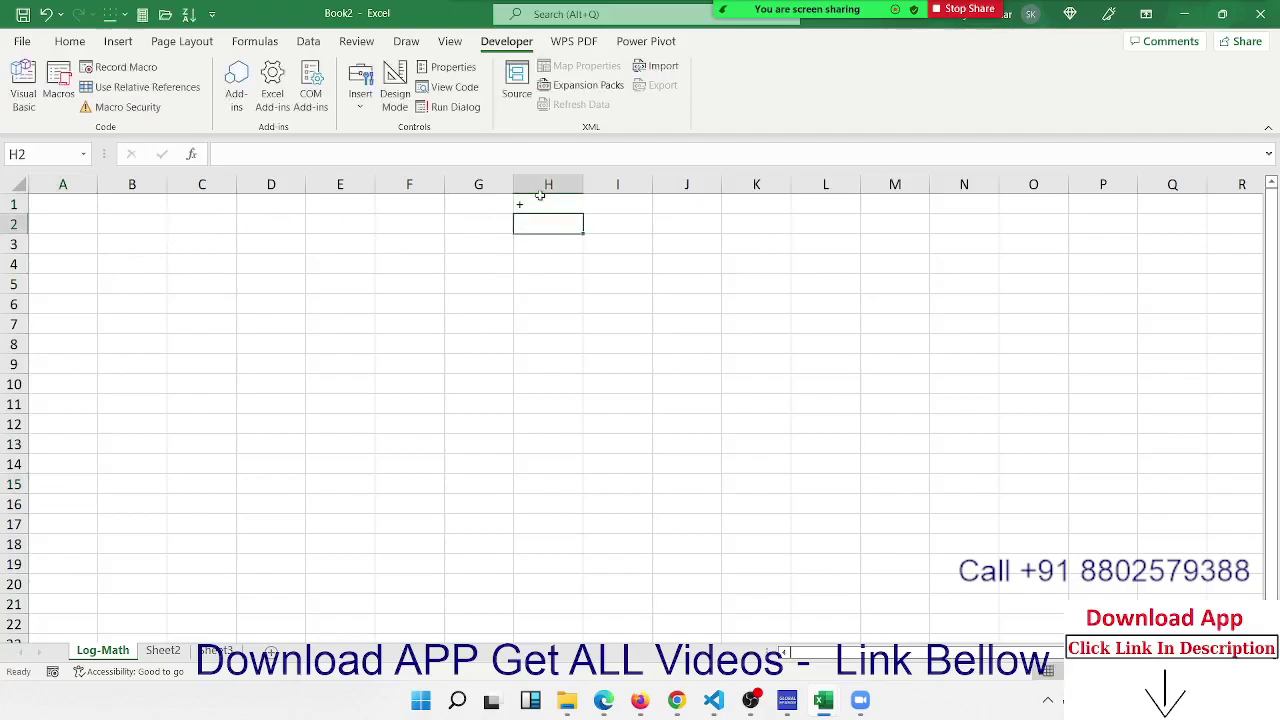
{"action": "type", "text": "-"}
{"action": "key", "text": "Return"}
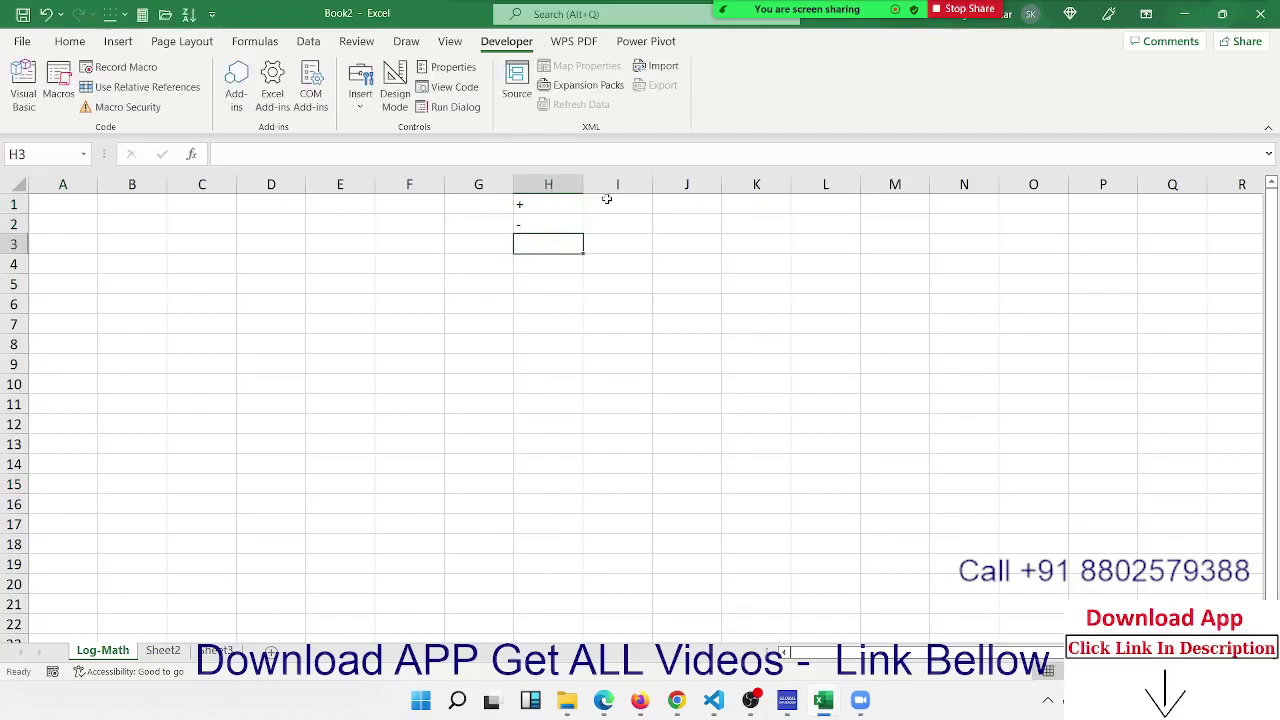
{"action": "type", "text": "/"}
{"action": "key", "text": "Return"}
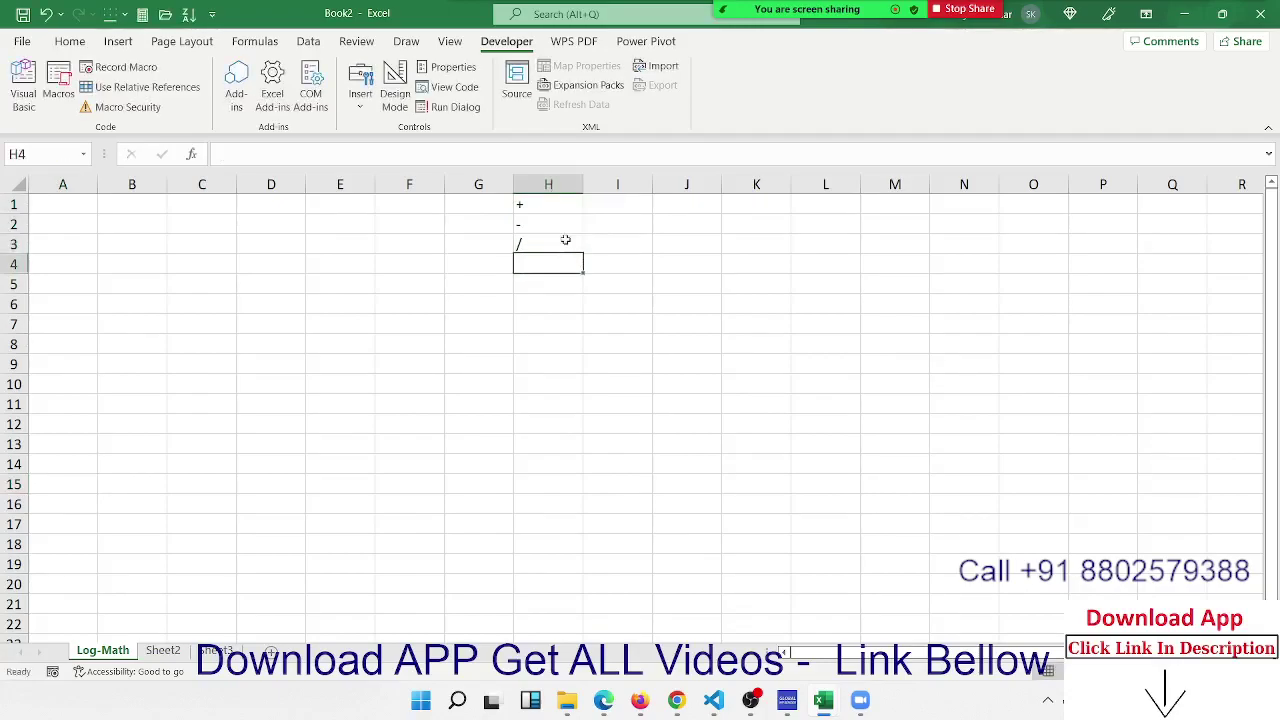
{"action": "type", "text": "*"}
{"action": "key", "text": "Return"}
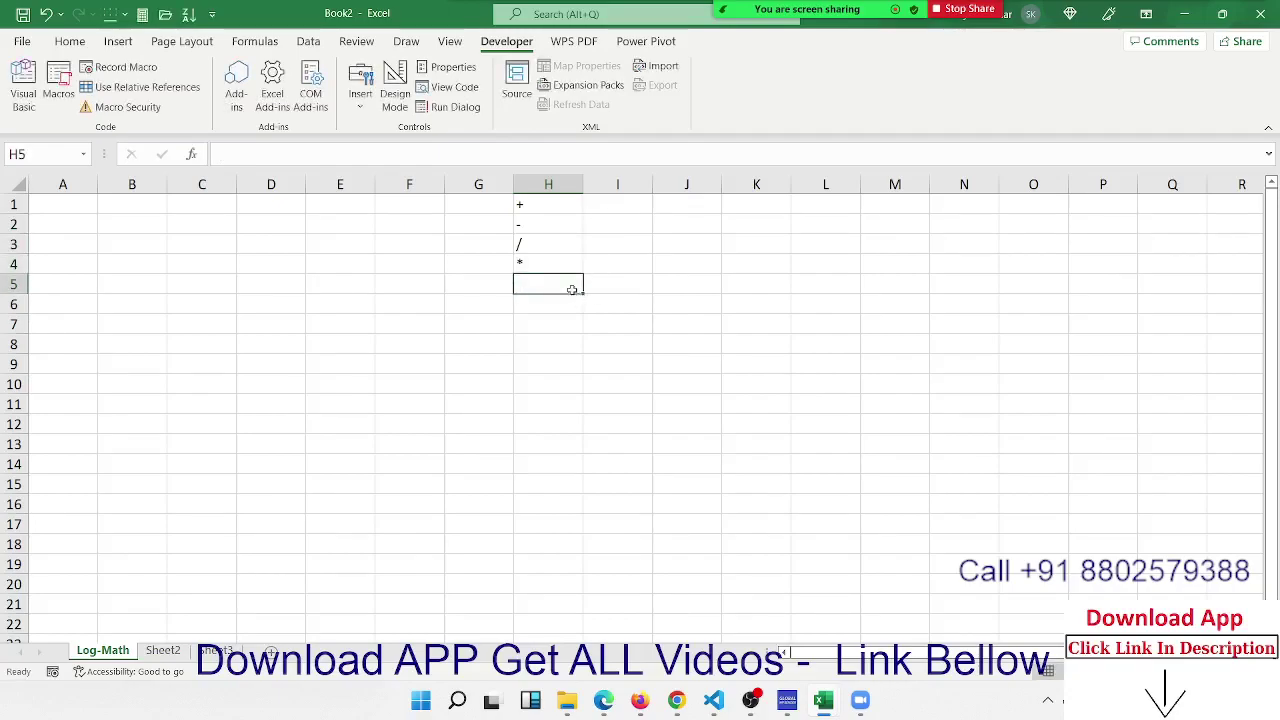
{"action": "type", "text": "^"}
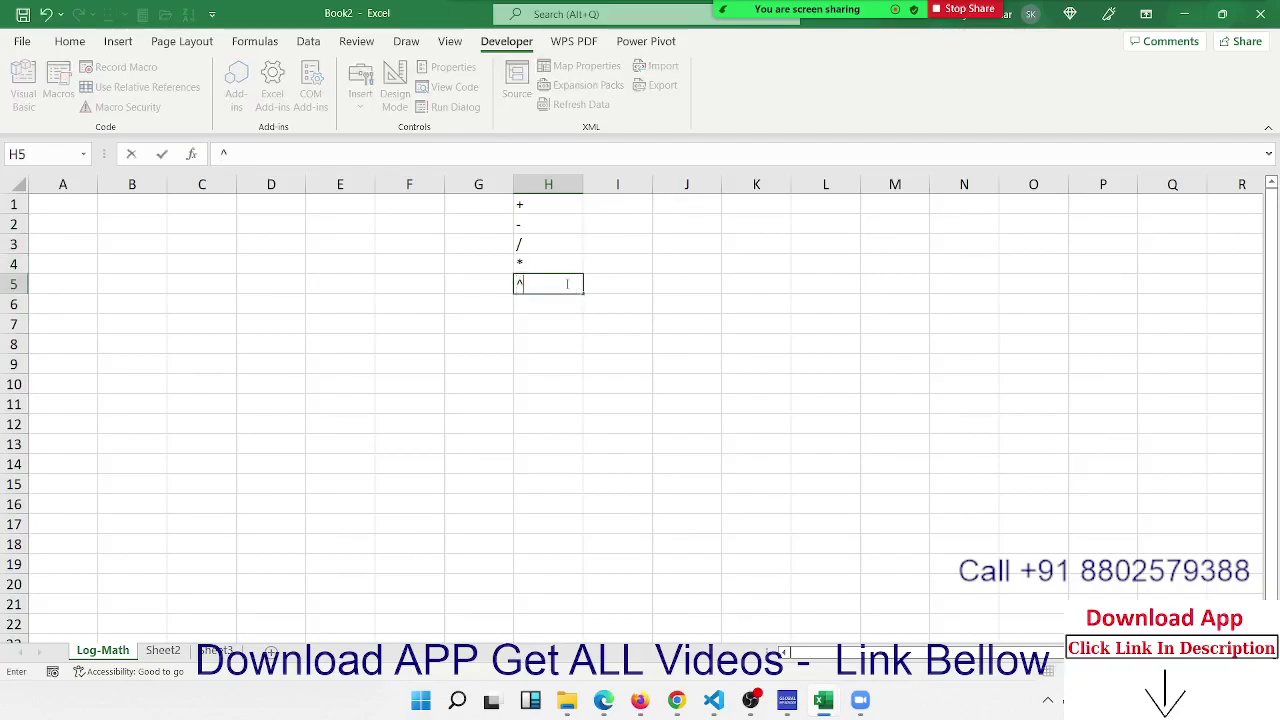
{"action": "key", "text": "Return"}
Select the H1:H5 operator list, then move the cursor back toward row 3.
{"action": "left_click", "coordinate": [565, 283]}
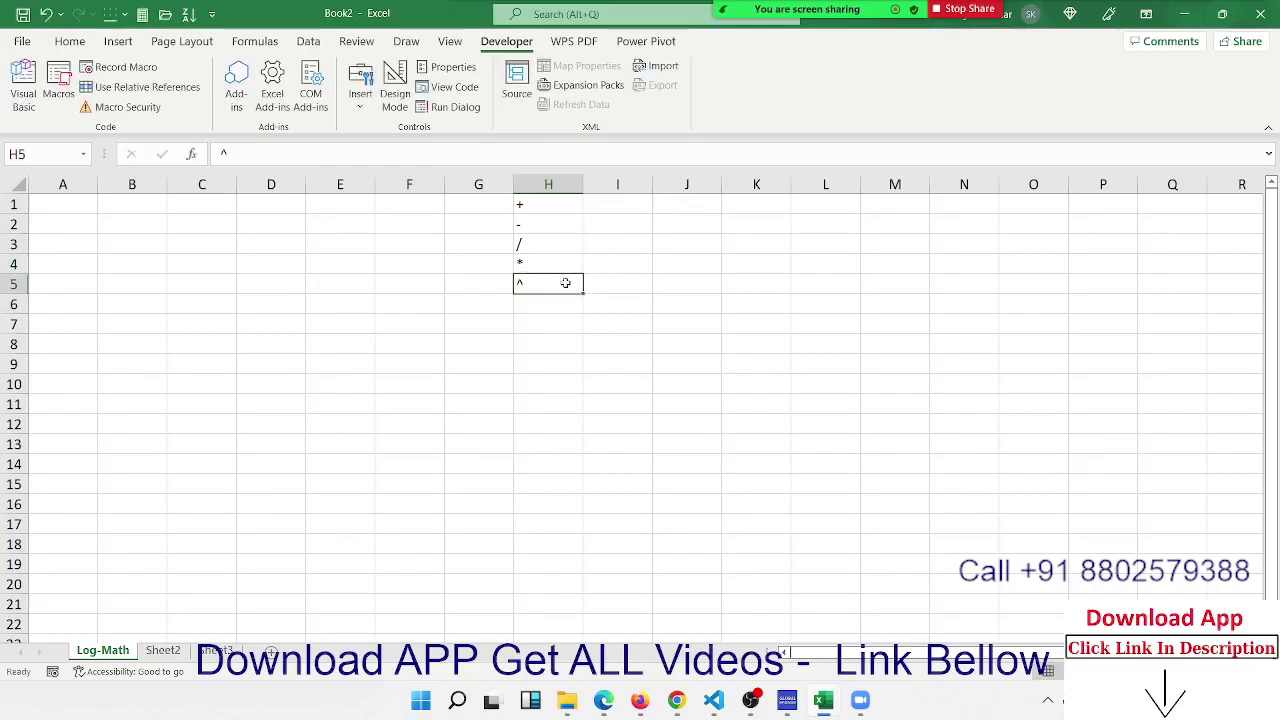
{"action": "key", "text": "ctrl+shift+Up"}
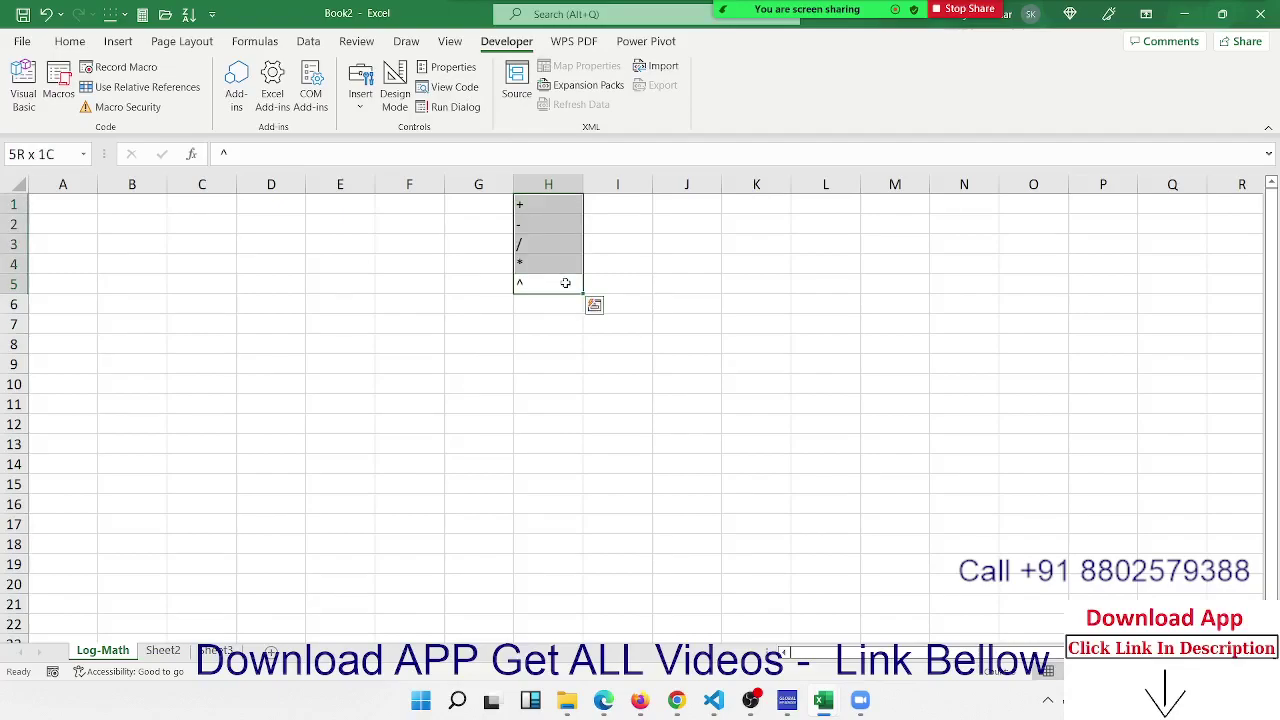
{"action": "key", "text": "Left"}
{"action": "key", "text": "Left"}
{"action": "key", "text": "Up"}
{"action": "key", "text": "Up"}
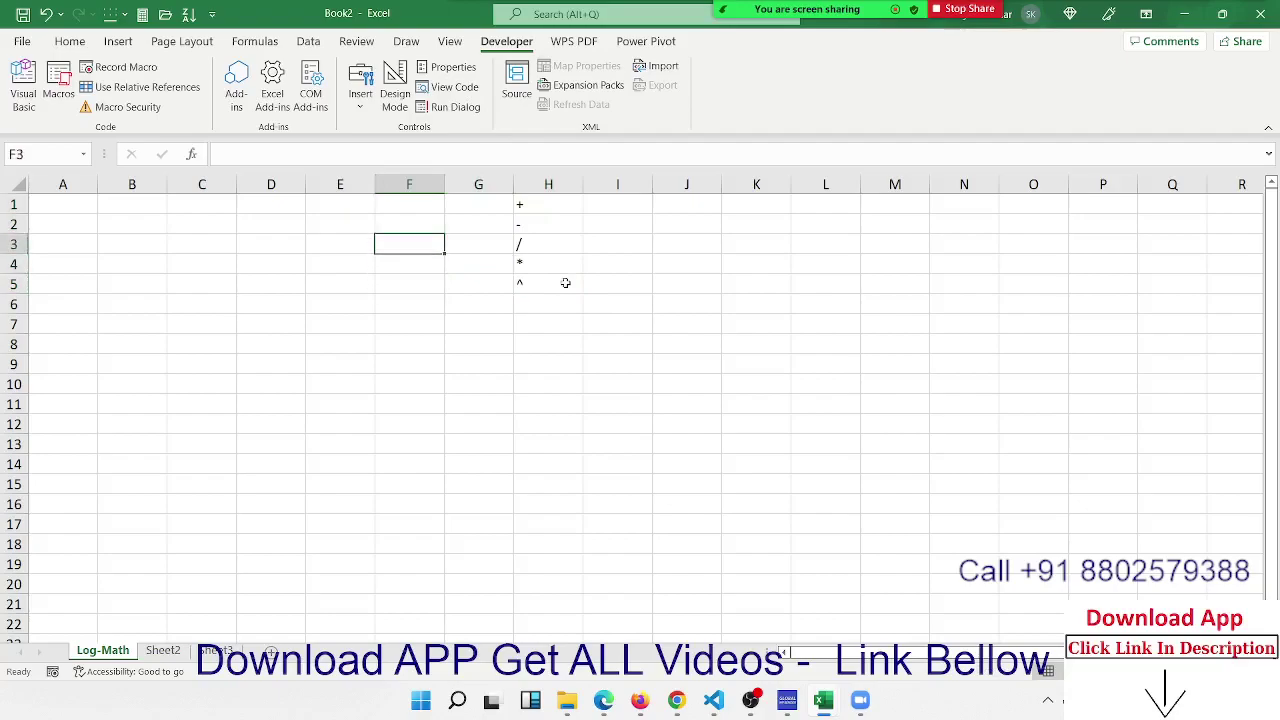
{"action": "key", "text": "Left"}
{"action": "key", "text": "Left"}
{"action": "key", "text": "Left"}
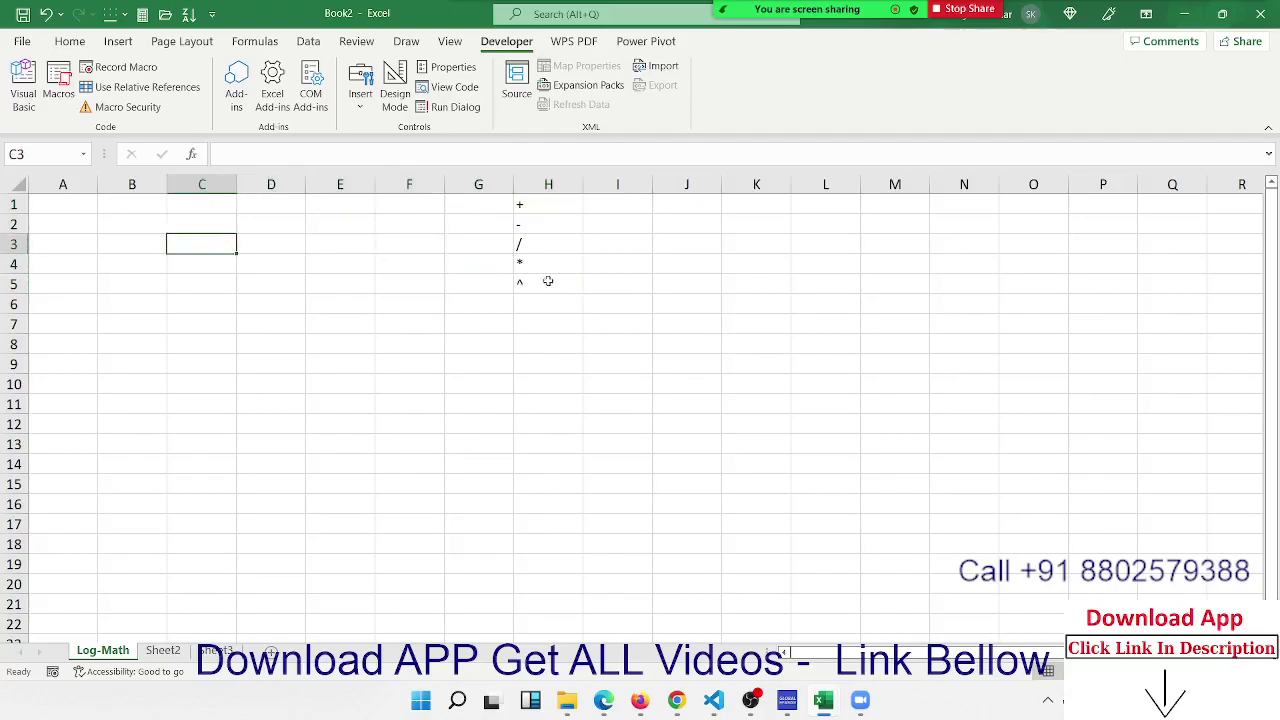
Enter 20 in B3 and 30 in C3.
{"action": "left_click", "coordinate": [136, 242]}
{"action": "type", "text": "2"}
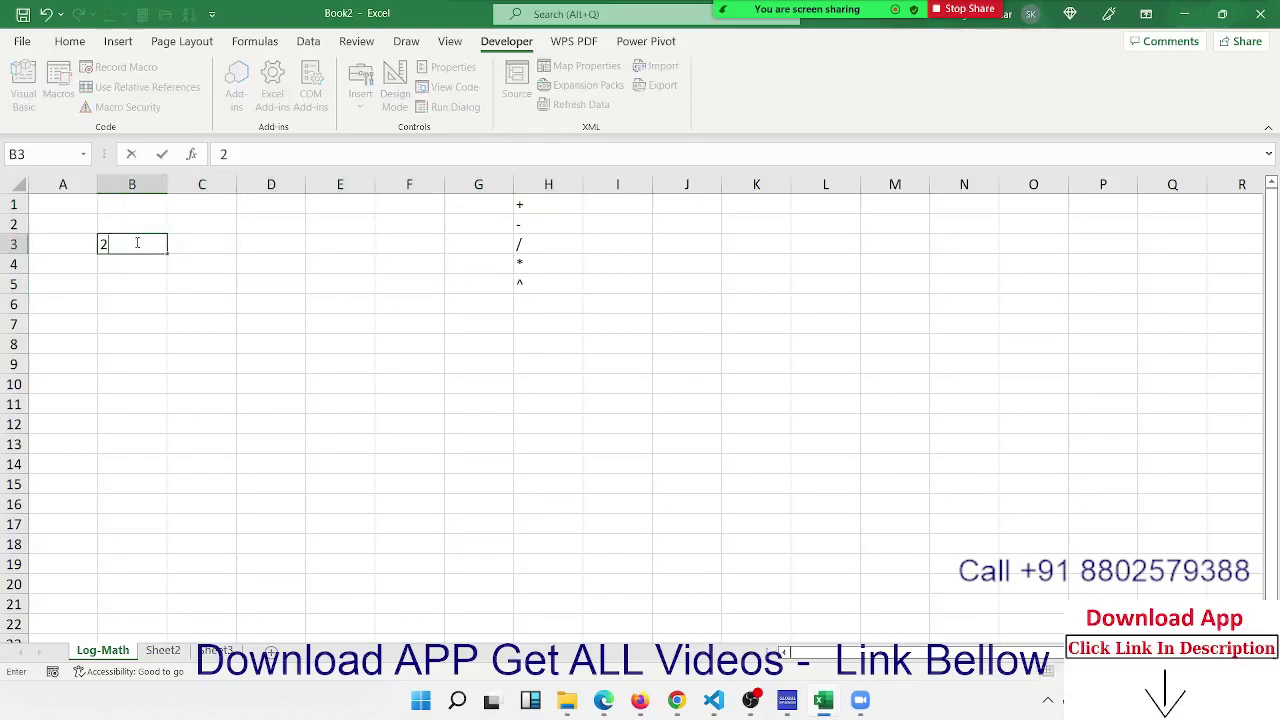
{"action": "type", "text": "0"}
{"action": "key", "text": "Tab"}
{"action": "type", "text": "3"}
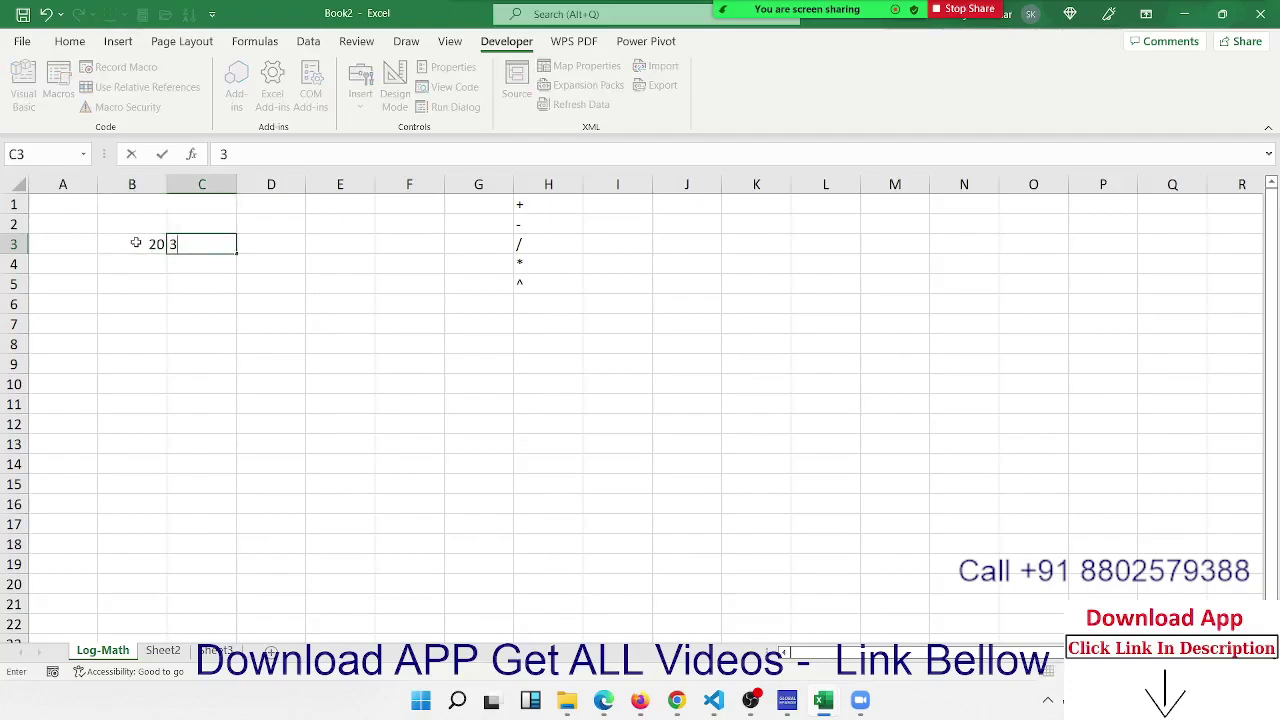
{"action": "type", "text": "0"}
{"action": "key", "text": "Return"}
Total B3 and C3 in D3 with =SUM(B3:C3), giving 50.
{"action": "key", "text": "Right"}
{"action": "key", "text": "Up"}
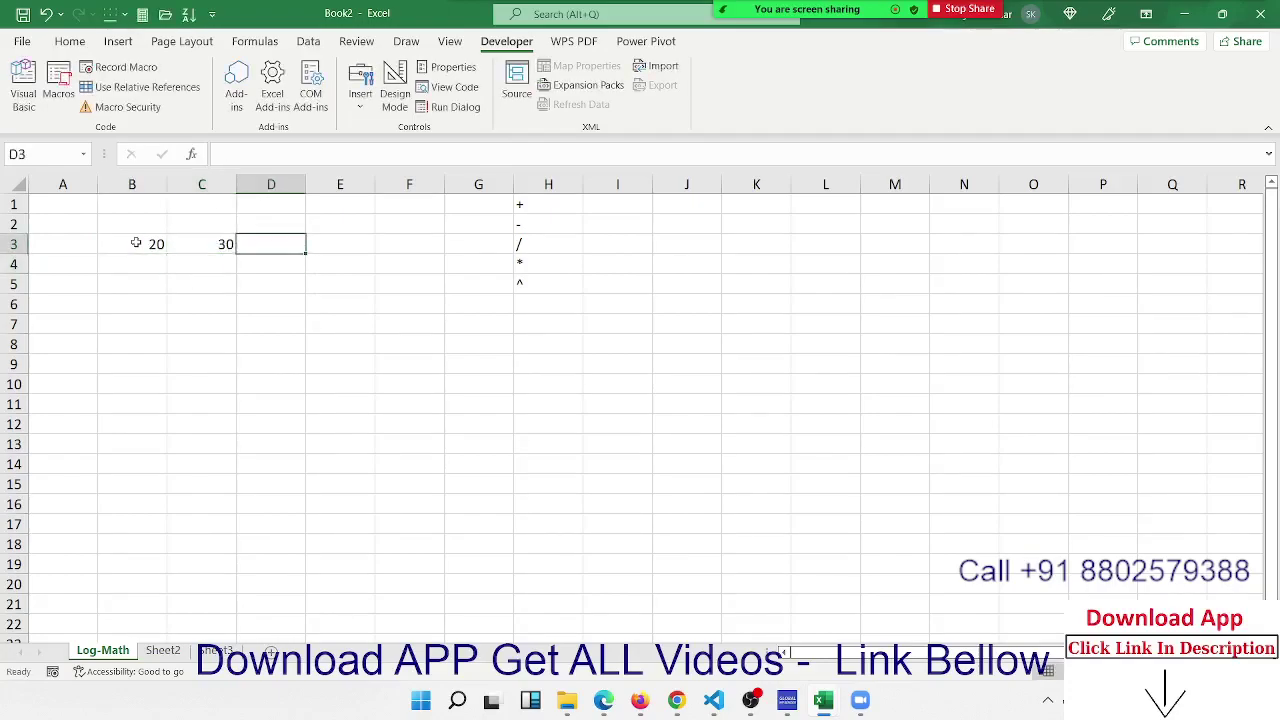
{"action": "type", "text": "="}
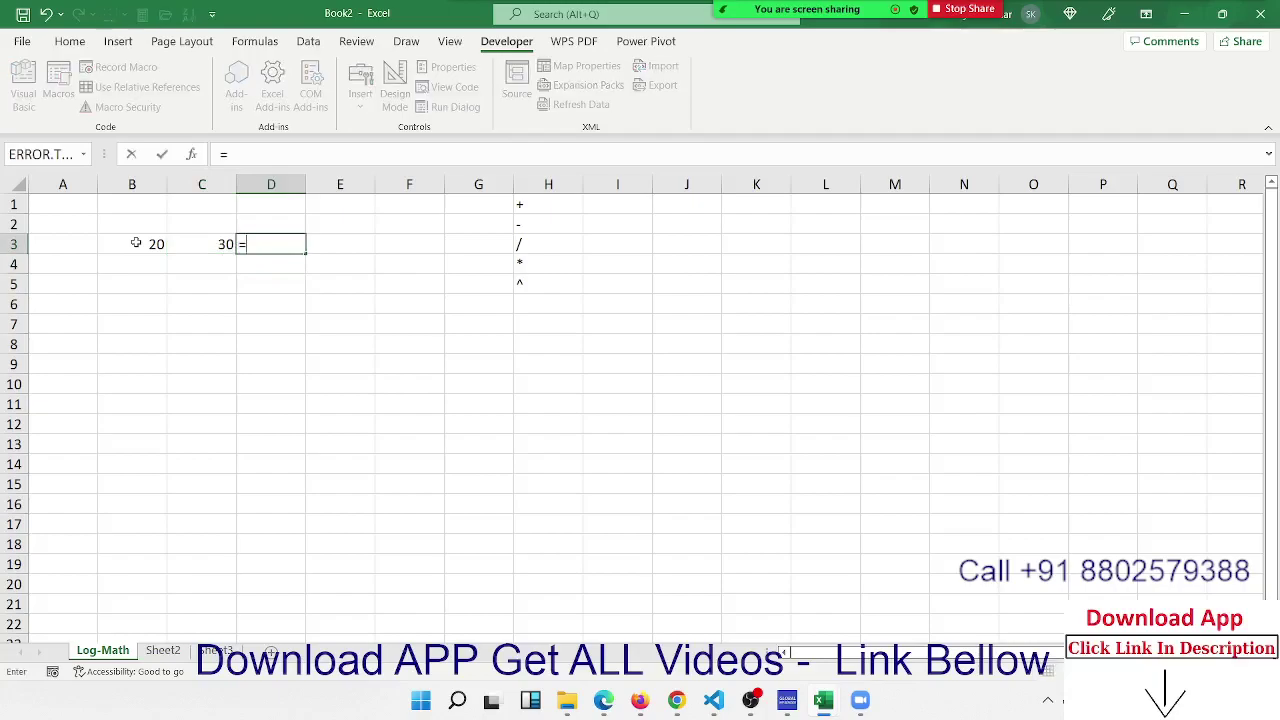
{"action": "type", "text": "sum"}
{"action": "key", "text": "Tab"}
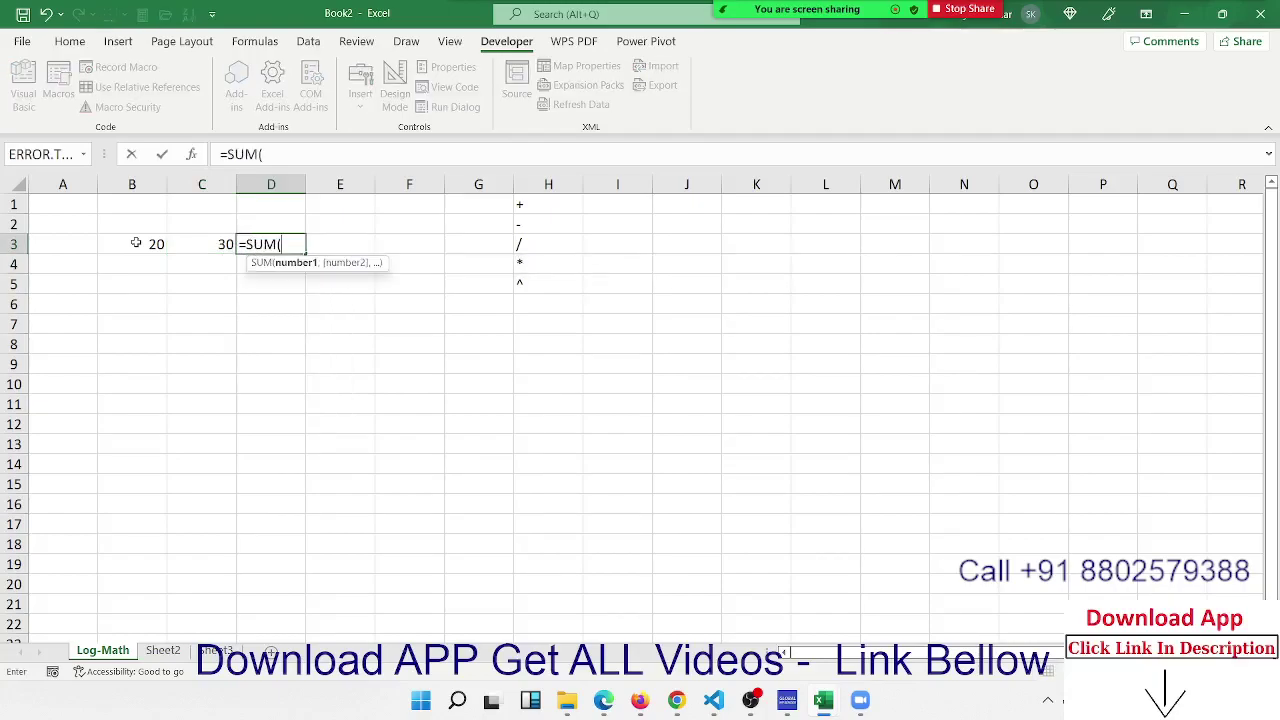
{"action": "key", "text": "Left"}
{"action": "key", "text": "shift+Left"}
{"action": "key", "text": "Return"}
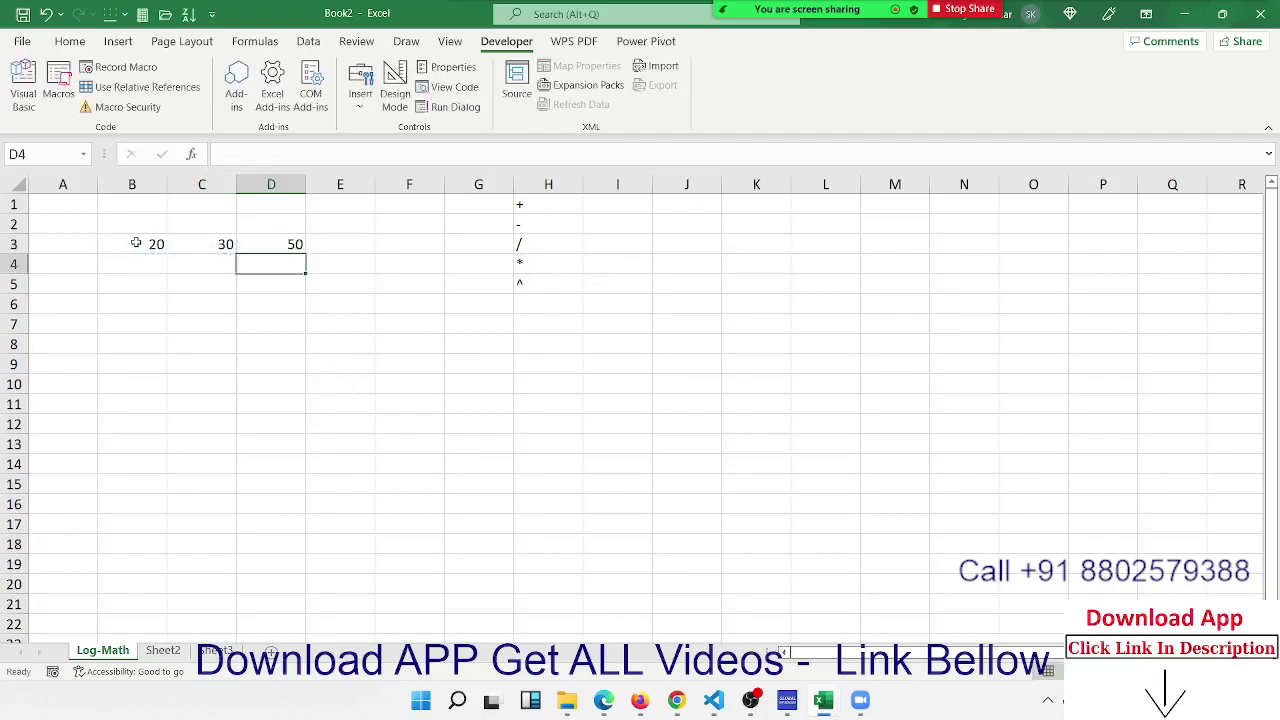
{"action": "key", "text": "Up"}
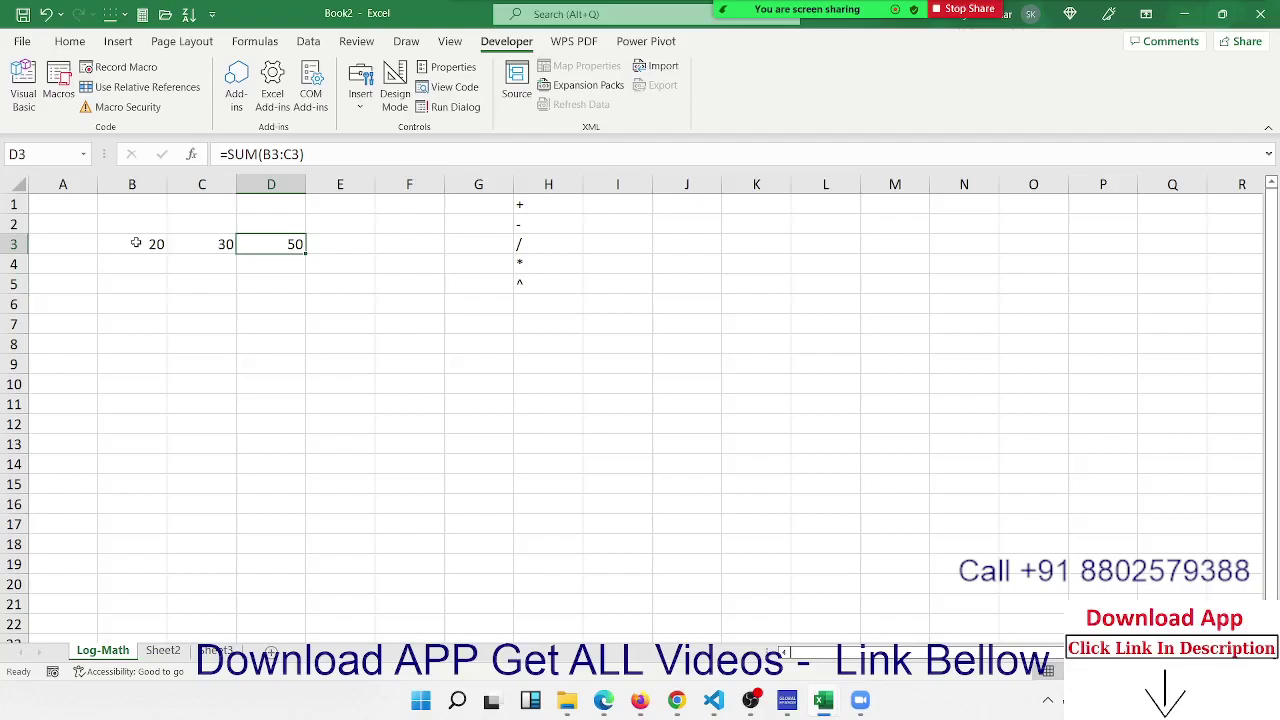
Enter =B3+C3 in D4, also giving 50.
{"action": "key", "text": "Down"}
{"action": "type", "text": "="}
{"action": "left_click", "coordinate": [136, 243]}
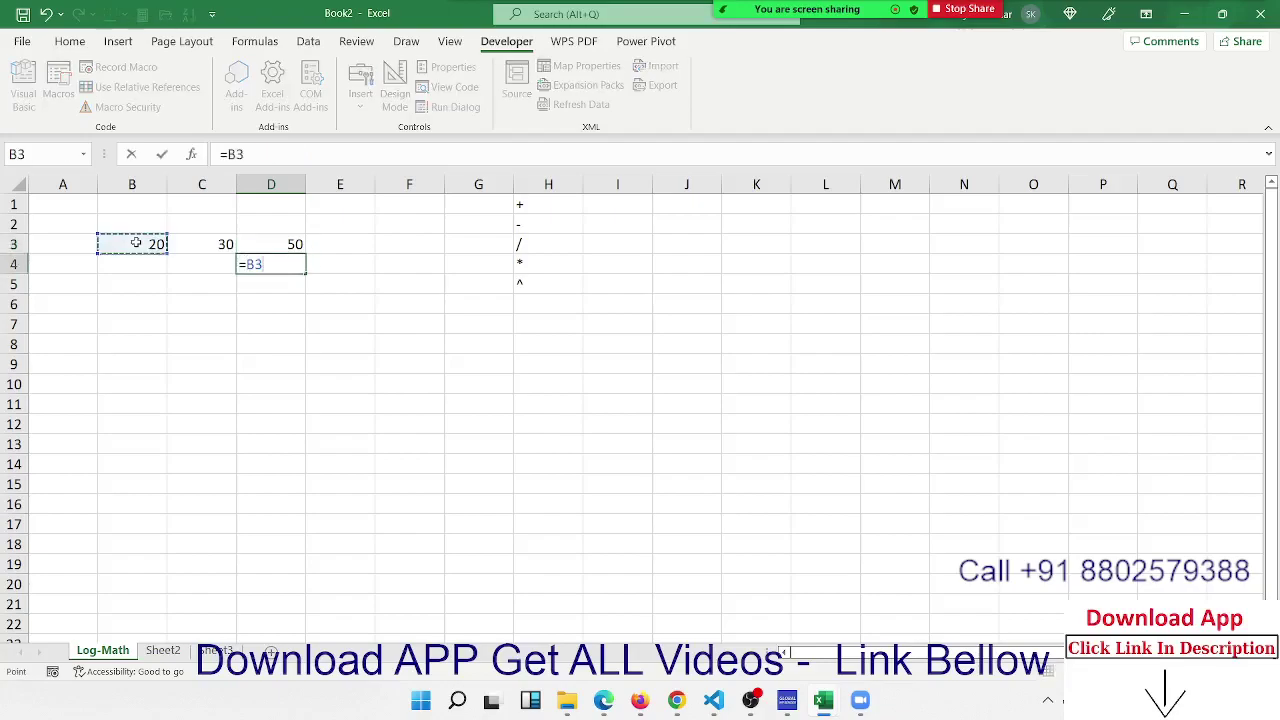
{"action": "type", "text": "+"}
{"action": "left_click", "coordinate": [203, 248]}
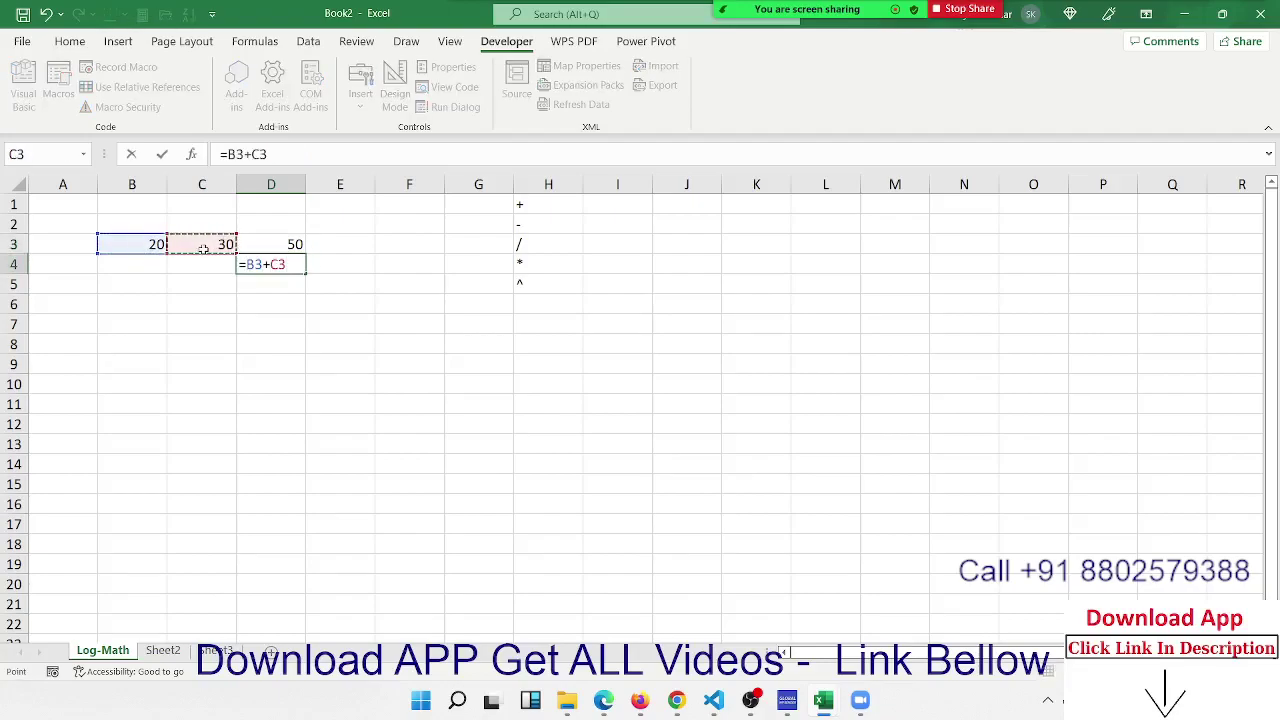
{"action": "key", "text": "Return"}
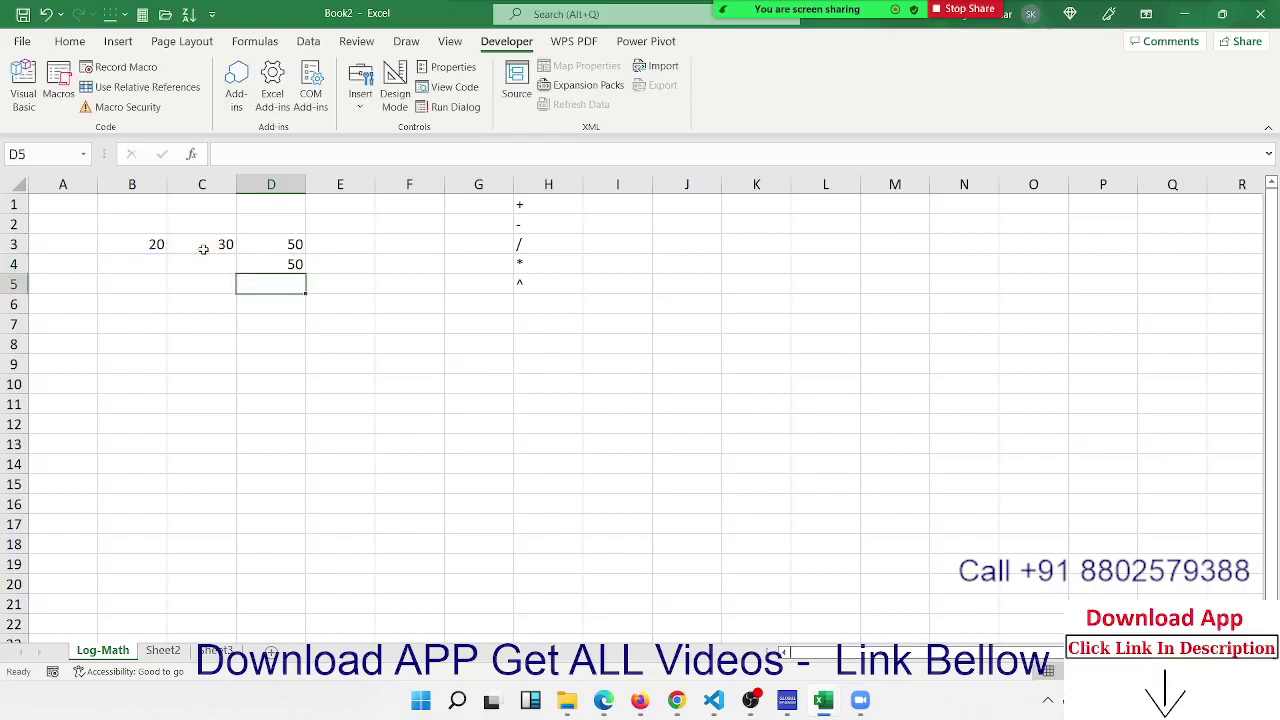
Open D4's =B3+C3 and D3's =SUM(B3:C3) formulas to compare them.
{"action": "left_click", "coordinate": [271, 263]}
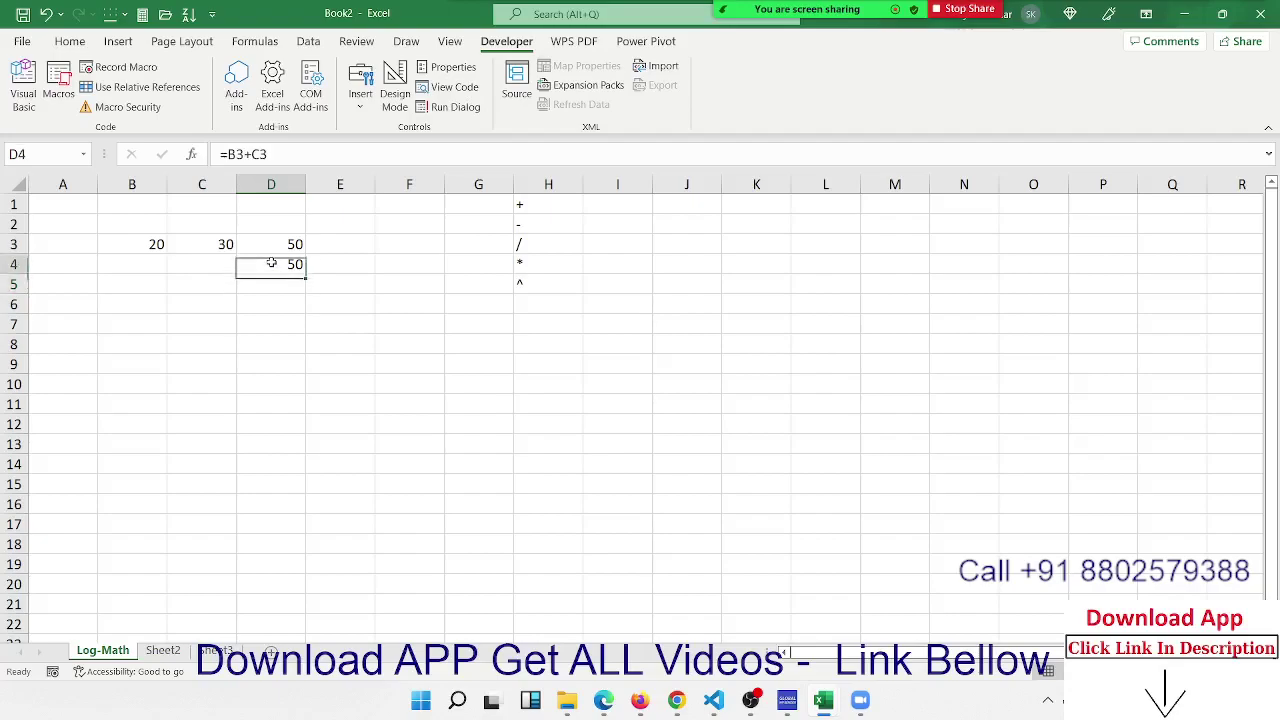
{"action": "double_click", "coordinate": [271, 263]}
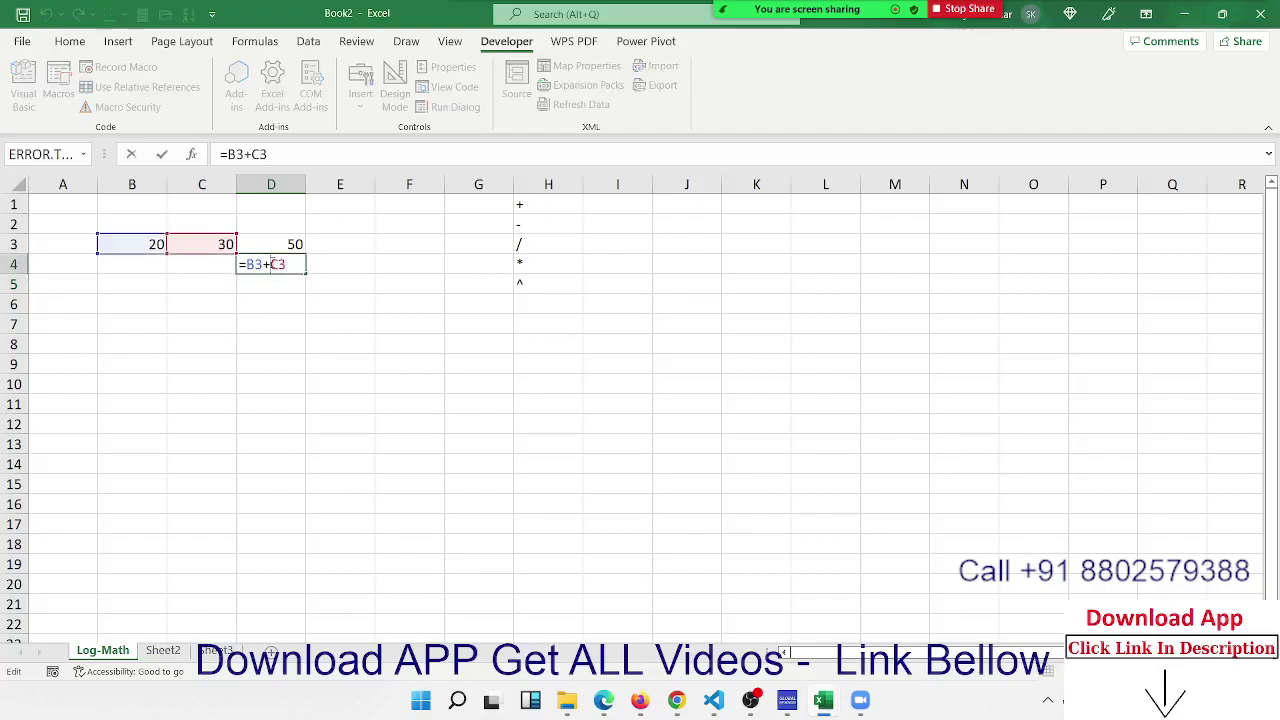
{"action": "key", "text": "Return"}
{"action": "left_click", "coordinate": [271, 262]}
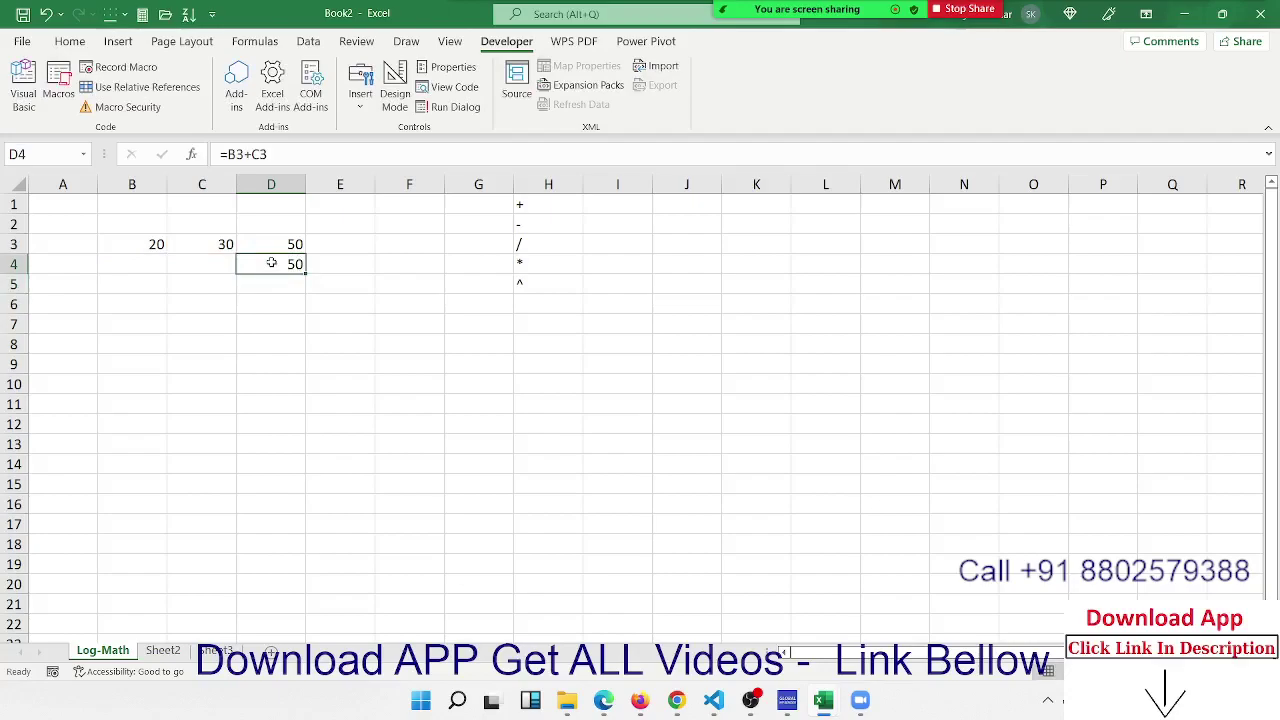
{"action": "left_click", "coordinate": [275, 243]}
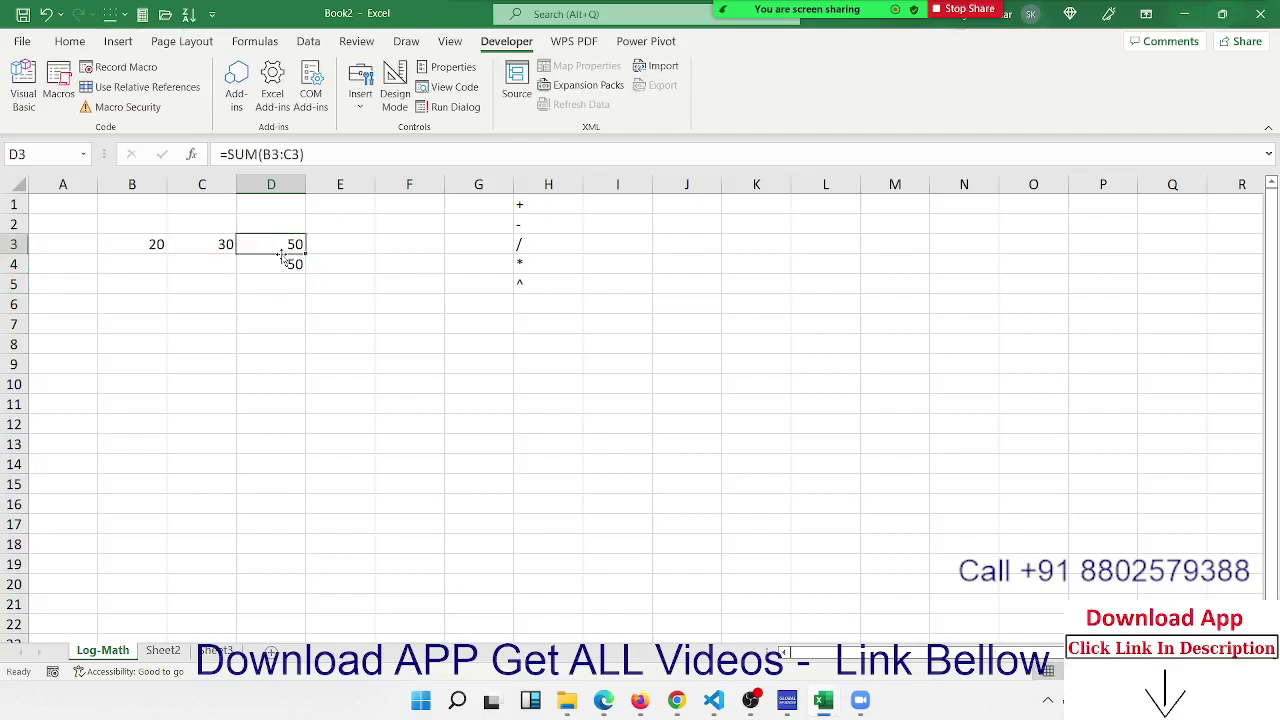
{"action": "double_click", "coordinate": [283, 244]}
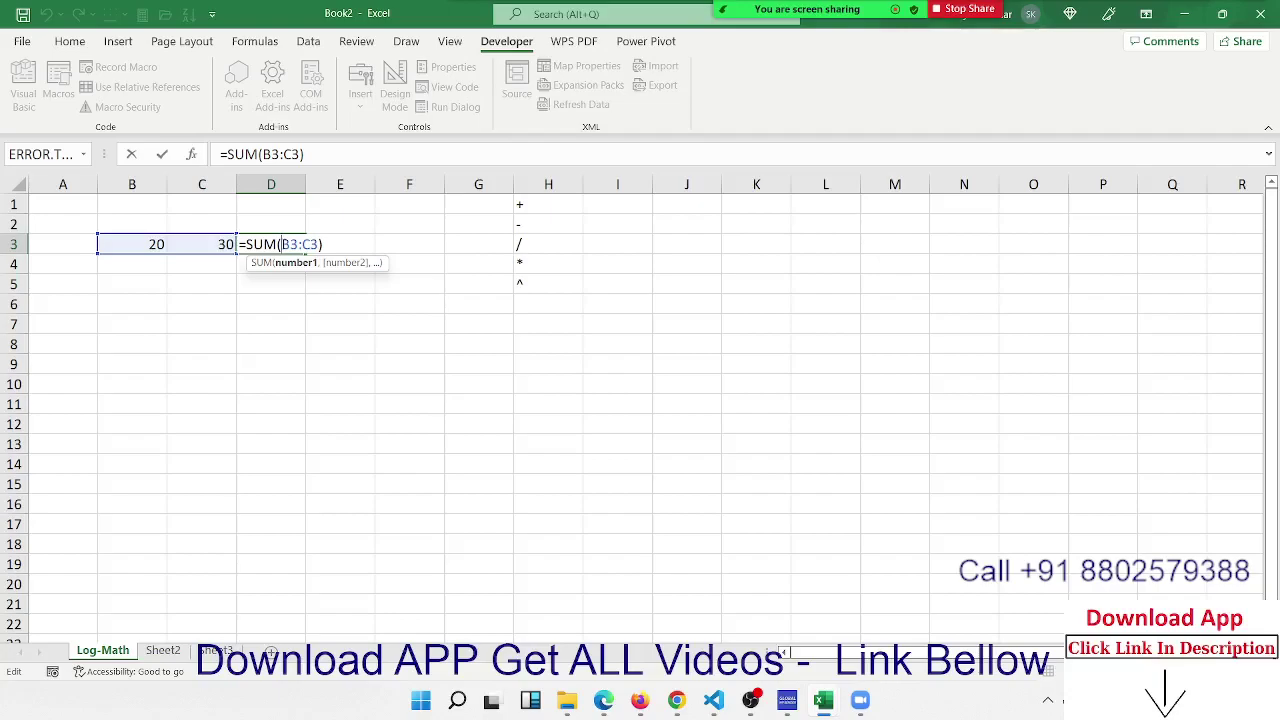
{"action": "key", "text": "Return"}
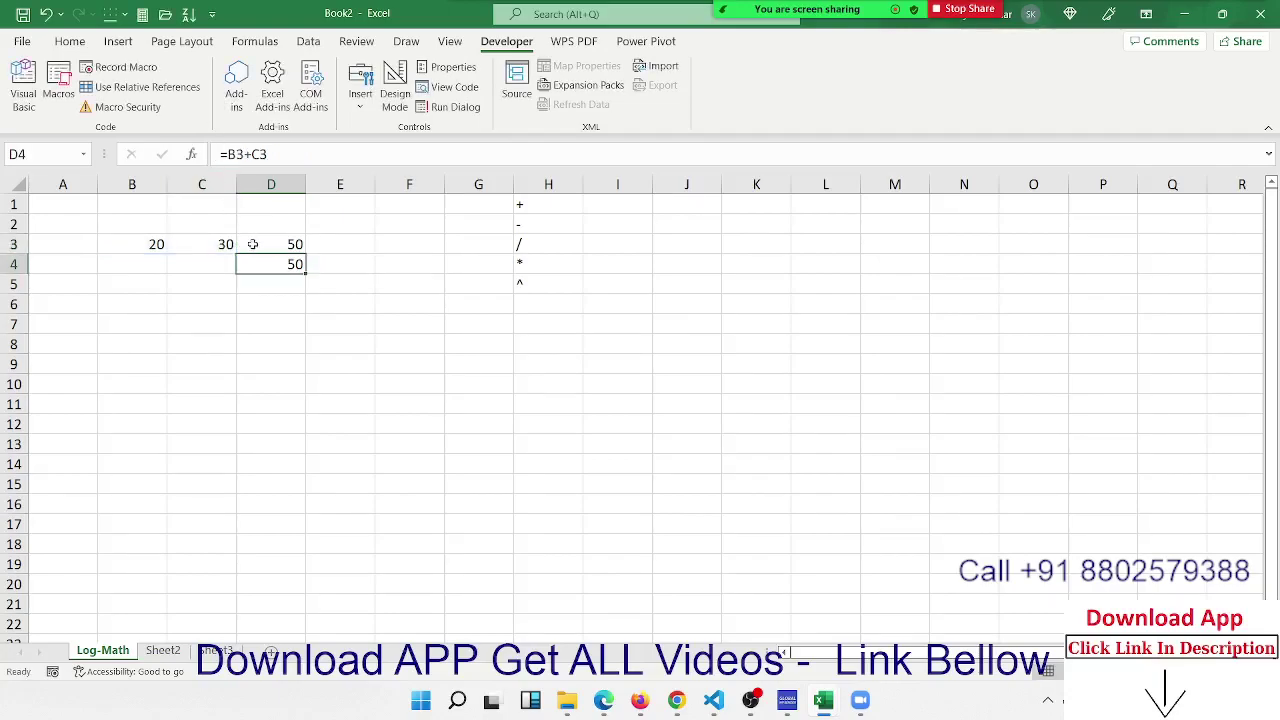
{"action": "left_click", "coordinate": [253, 244]}
{"action": "left_click", "coordinate": [255, 41]}
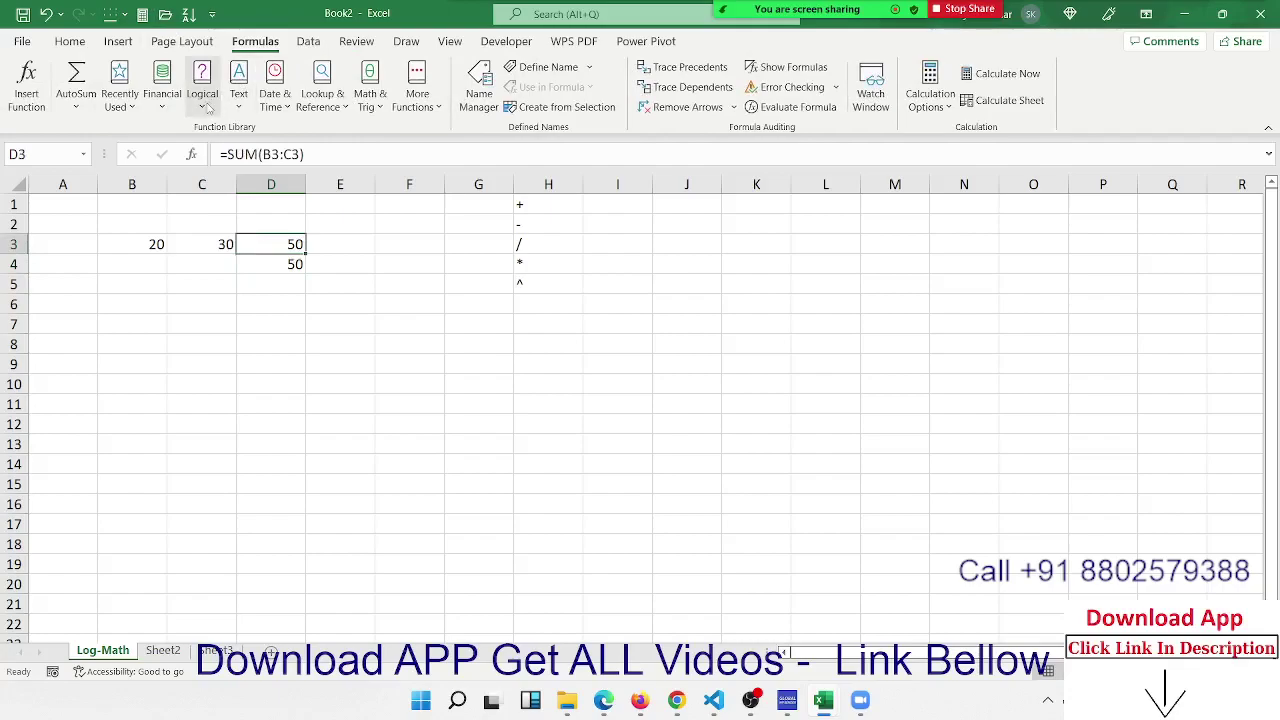
{"action": "left_click", "coordinate": [205, 100]}
{"action": "left_click", "coordinate": [275, 95]}
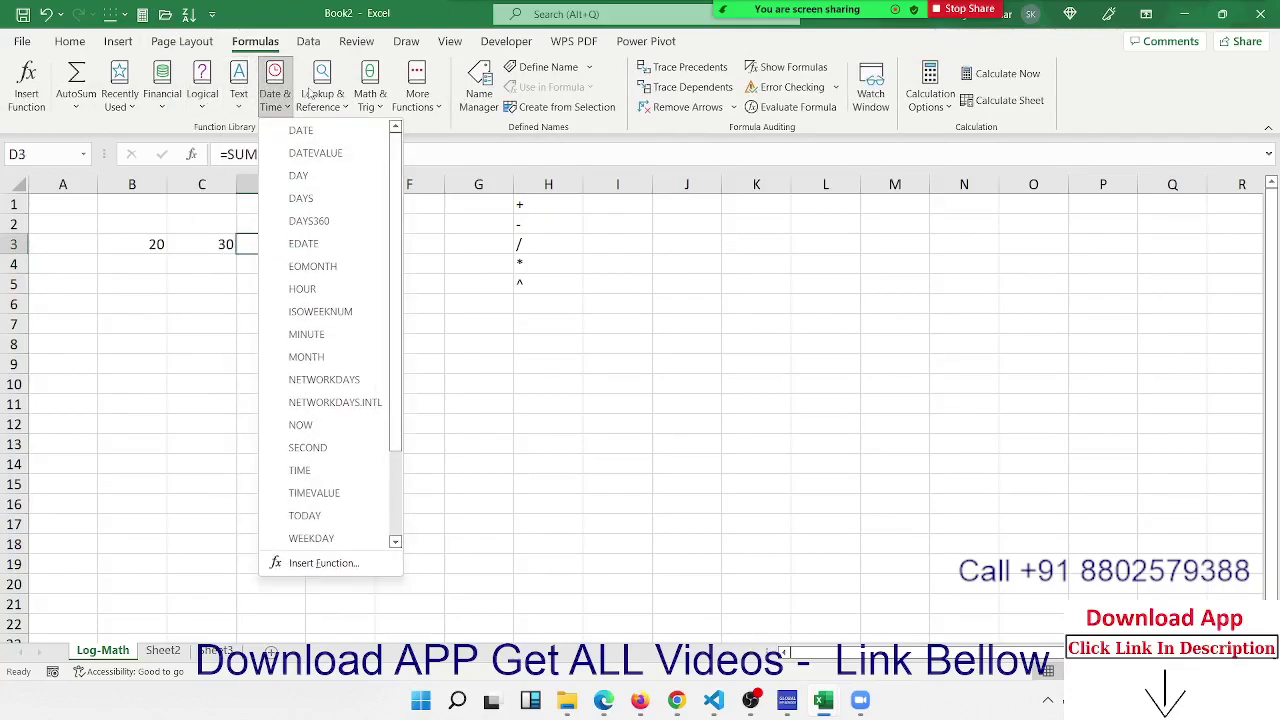
{"action": "left_click", "coordinate": [320, 95]}
{"action": "left_click", "coordinate": [370, 95]}
{"action": "left_click", "coordinate": [415, 100]}
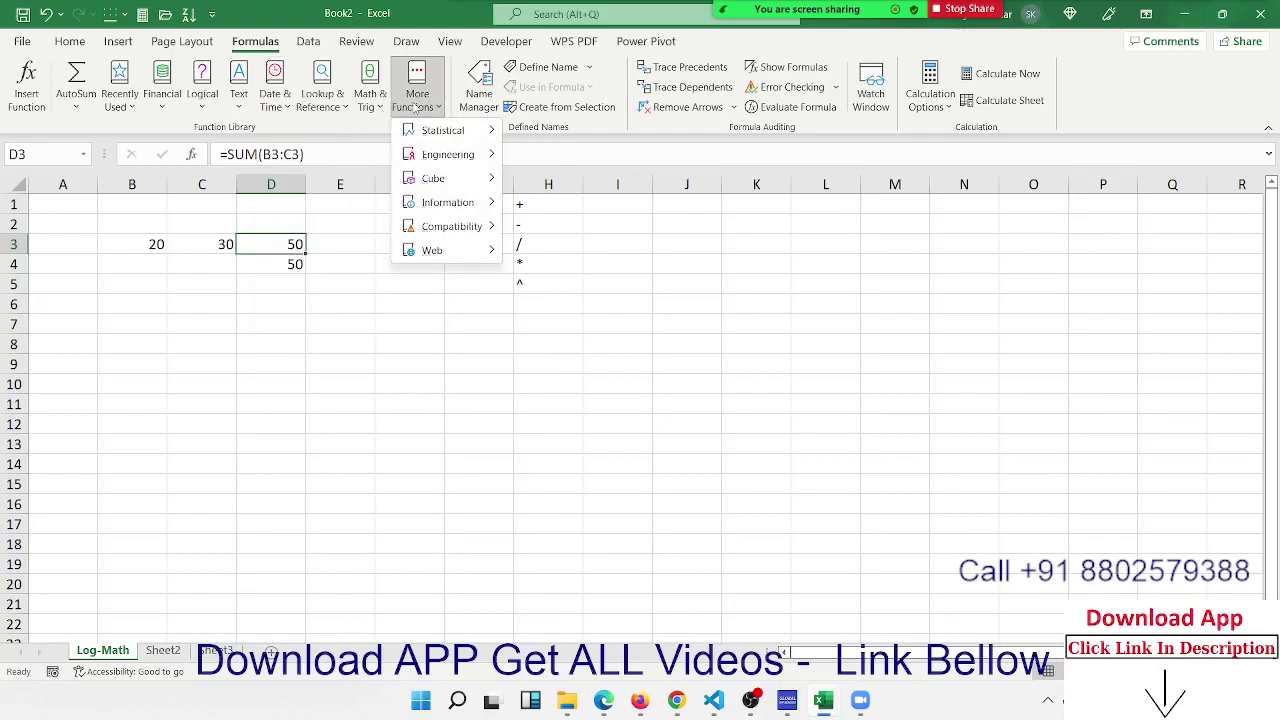
{"action": "left_click", "coordinate": [272, 264]}
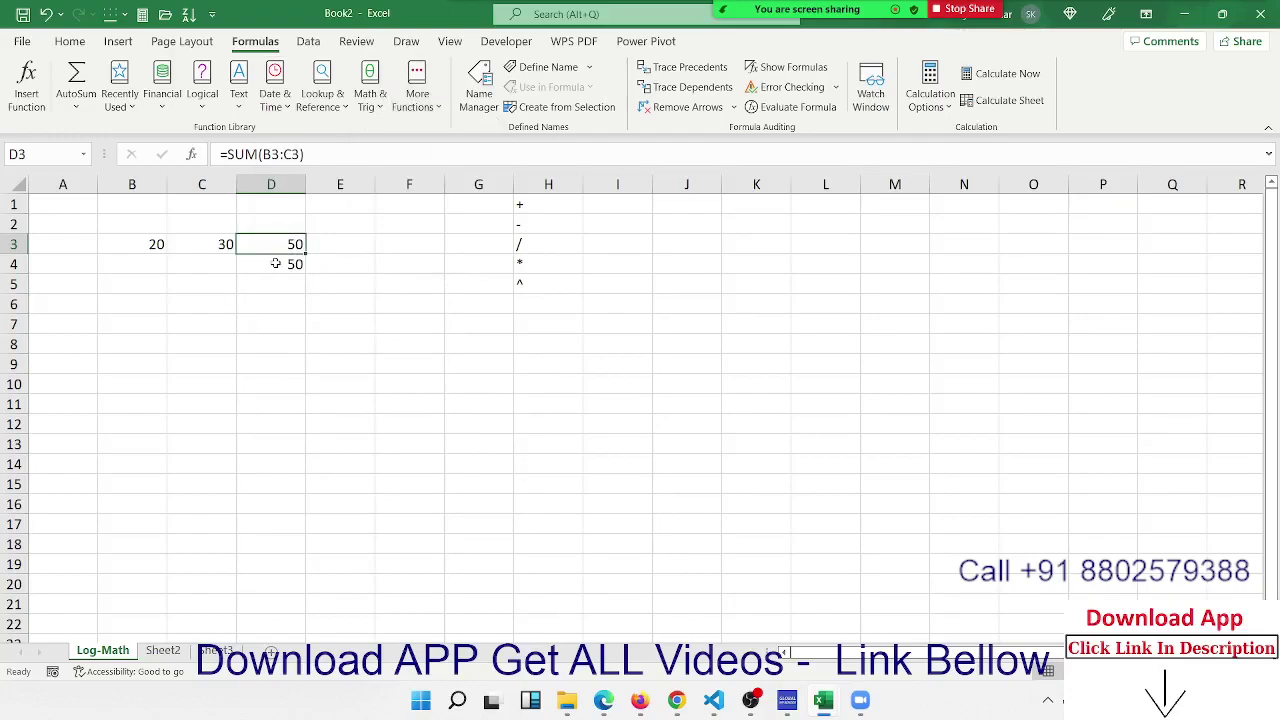
{"action": "left_click", "coordinate": [272, 262]}
{"action": "double_click", "coordinate": [272, 262]}
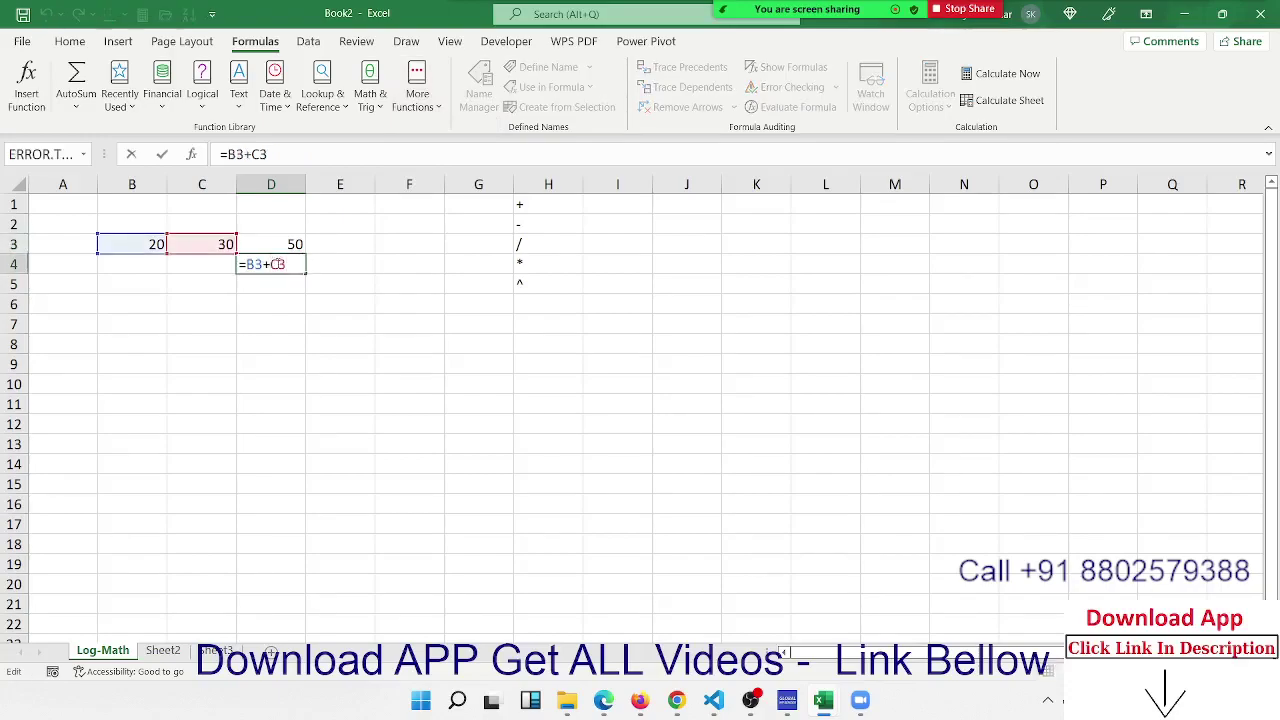
{"action": "left_click_drag", "start_coordinate": [287, 264], "coordinate": [240, 256]}
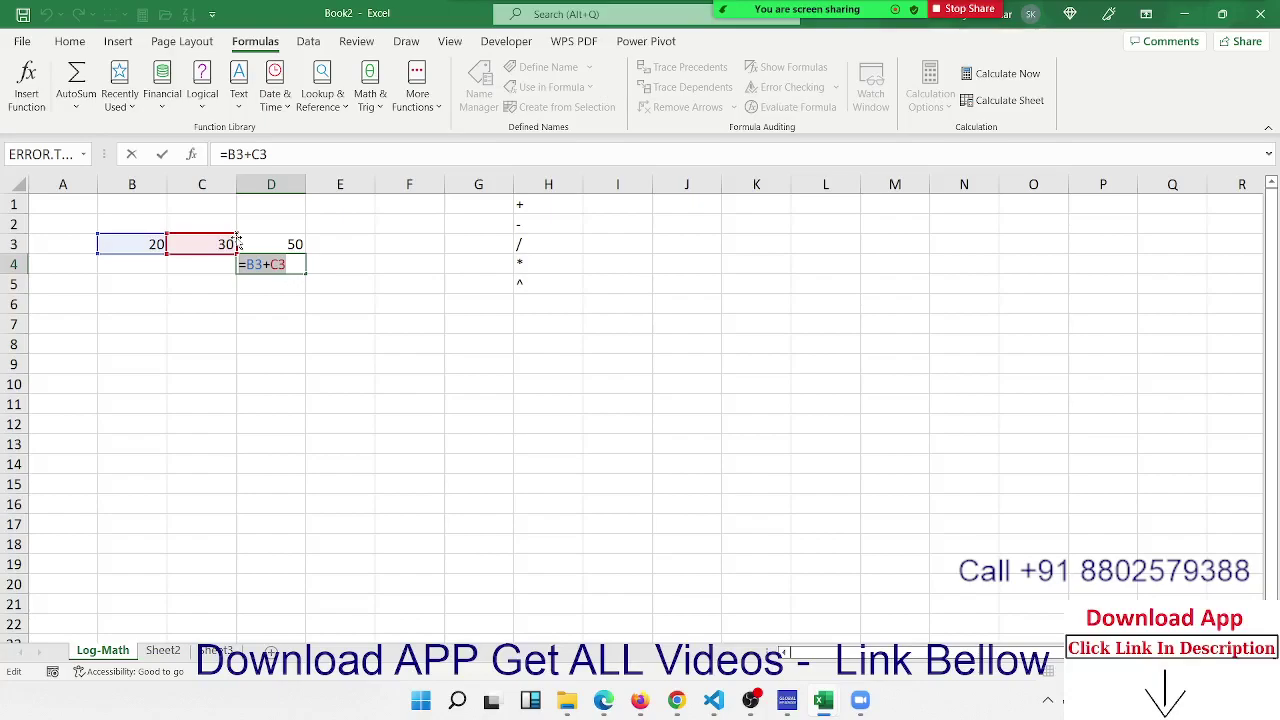
Type the headings Q1 in B7 and Q2 in C7.
{"action": "key", "text": "Escape"}
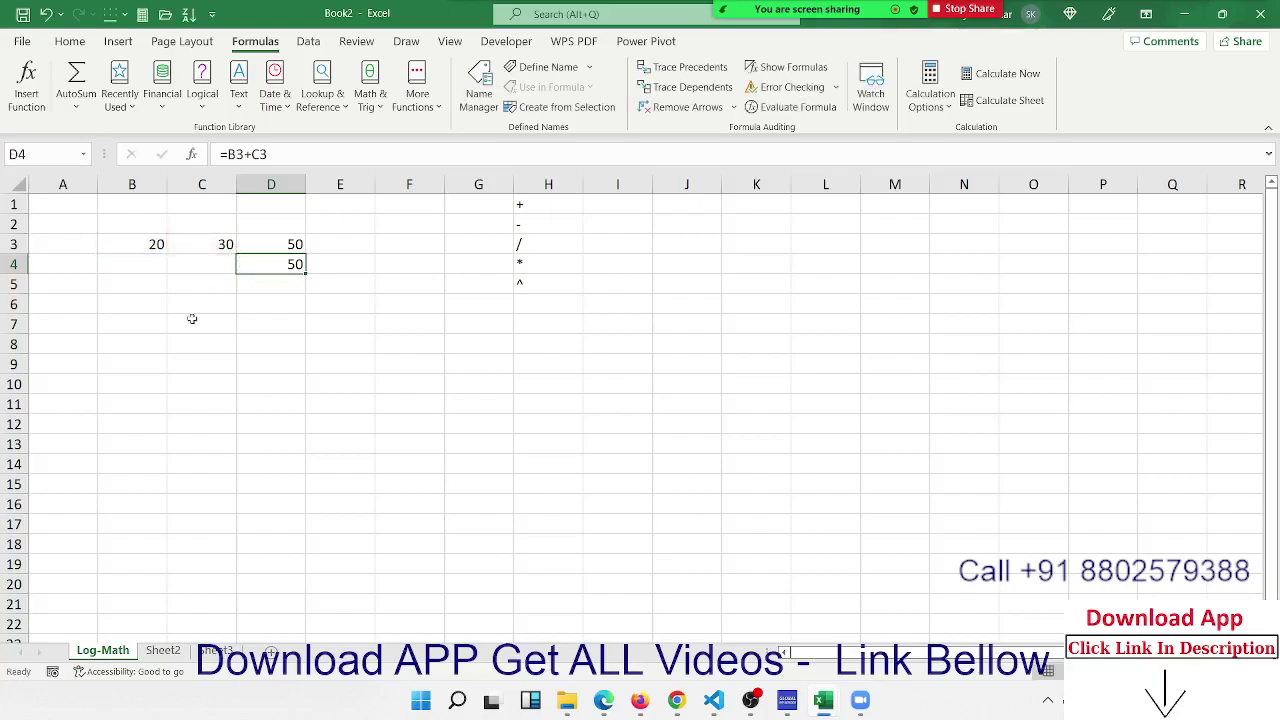
{"action": "left_click", "coordinate": [146, 322]}
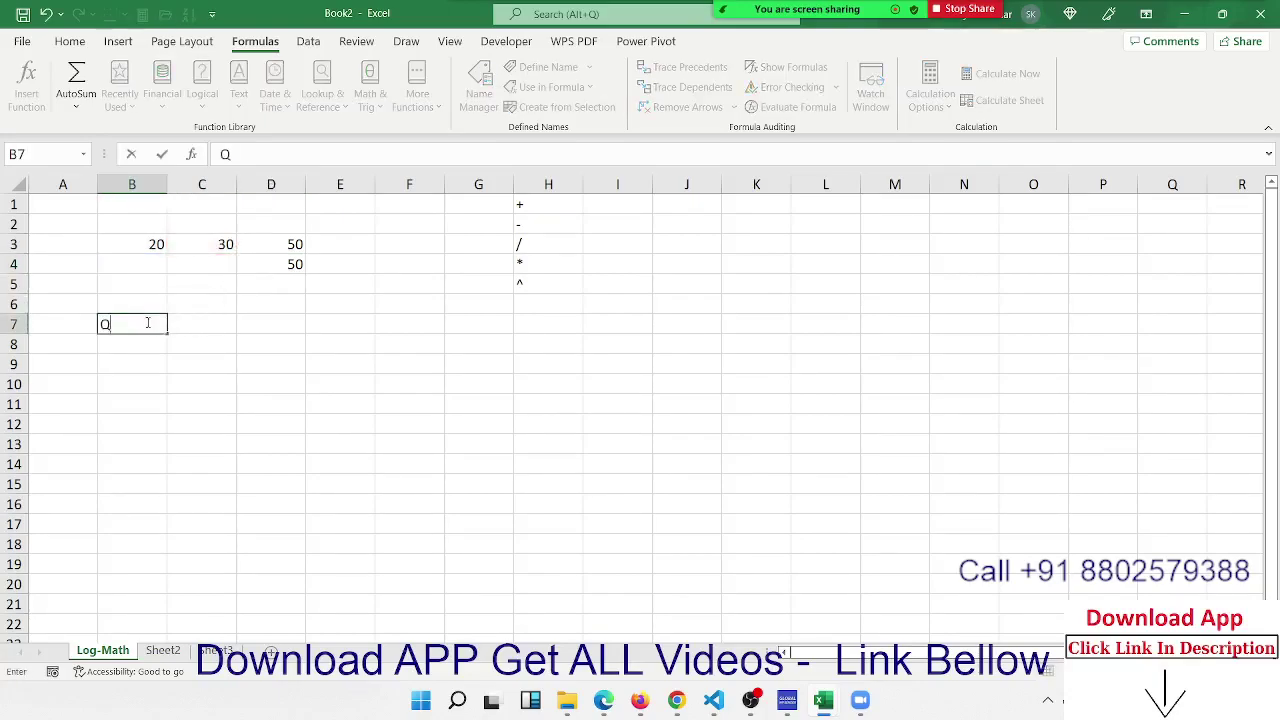
{"action": "type", "text": "Q1"}
{"action": "key", "text": "Tab"}
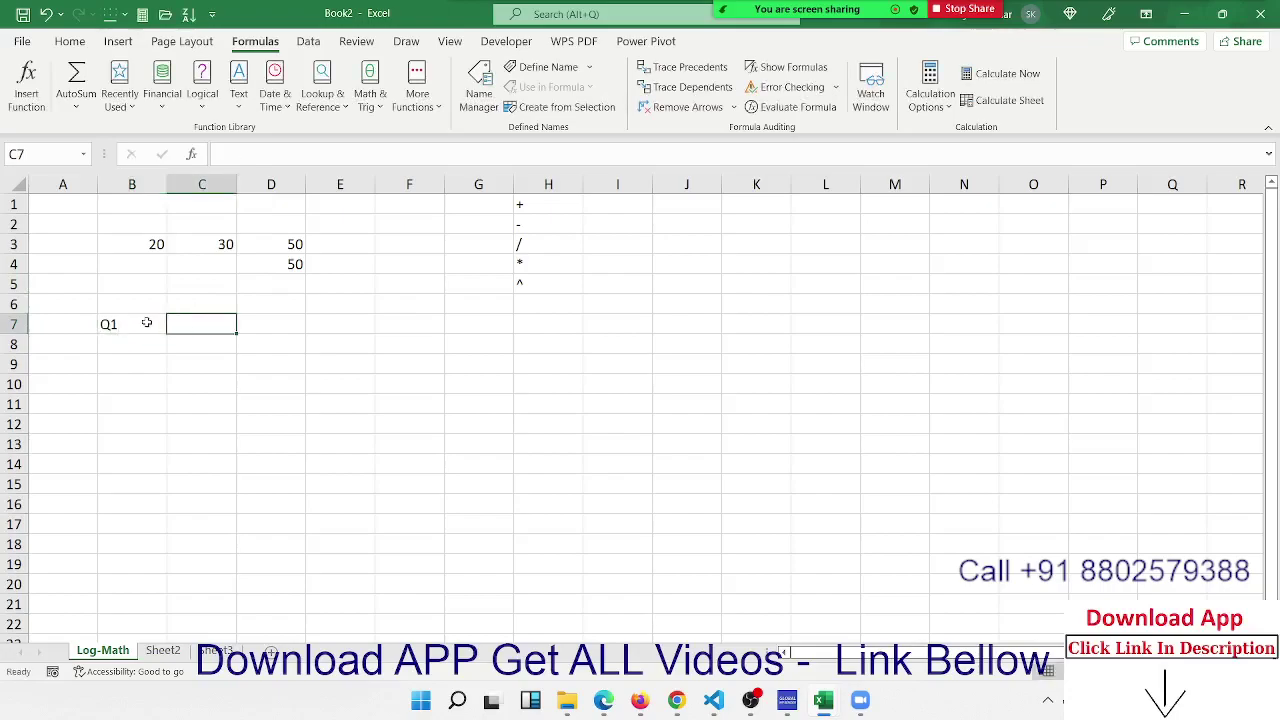
{"action": "type", "text": "Q2"}
{"action": "key", "text": "Return"}
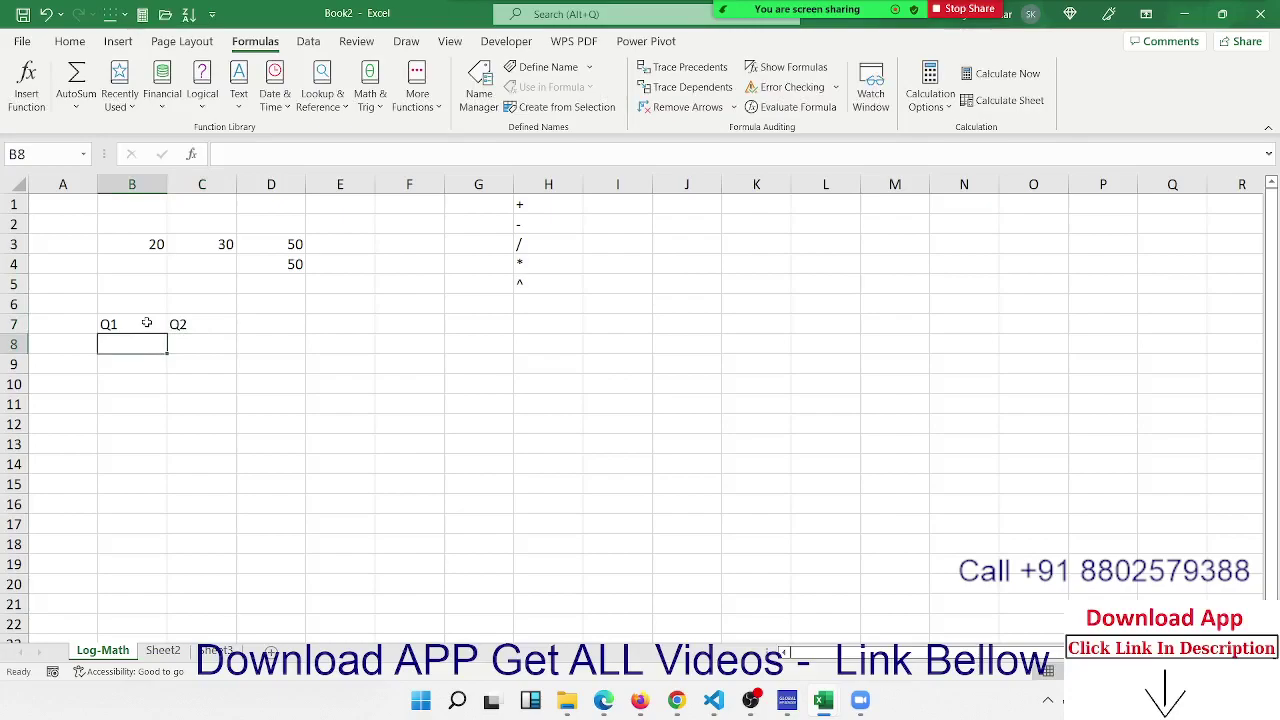
Enter 50 in B8 and 60 in C8 below the headings.
{"action": "type", "text": "50"}
{"action": "key", "text": "Tab"}
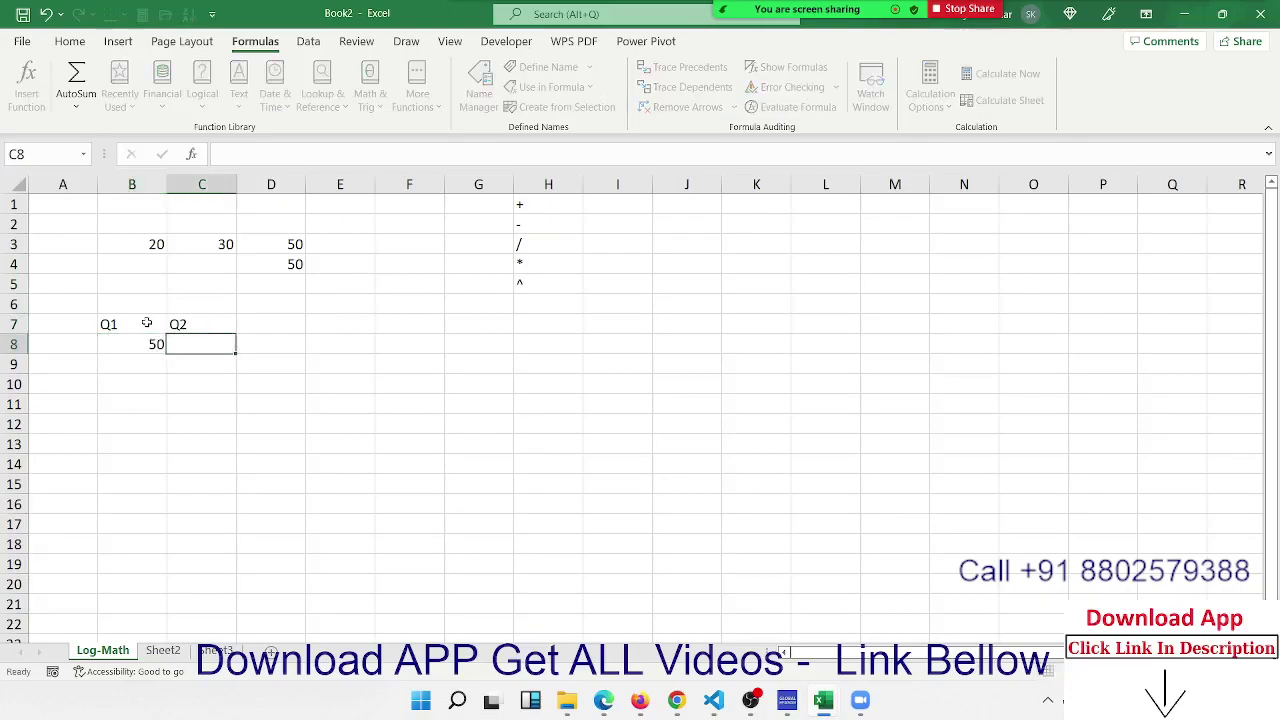
{"action": "type", "text": "+"}
{"action": "key", "text": "Escape"}
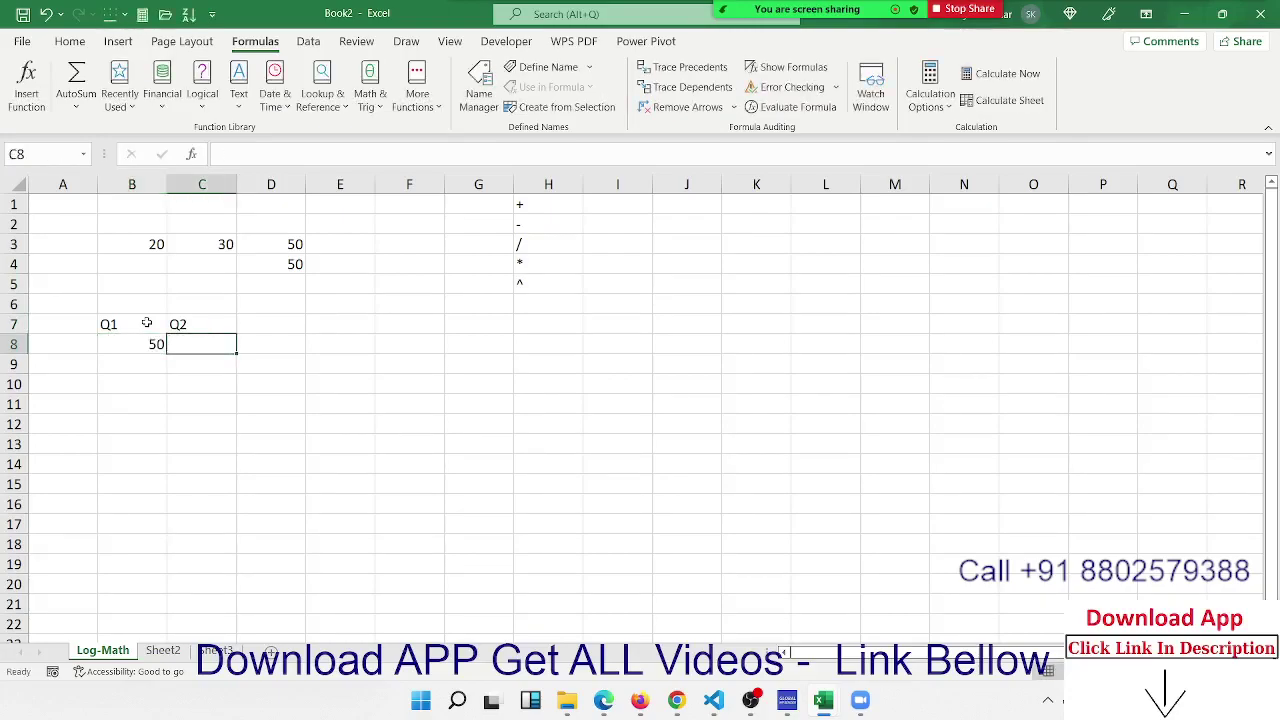
{"action": "type", "text": "60"}
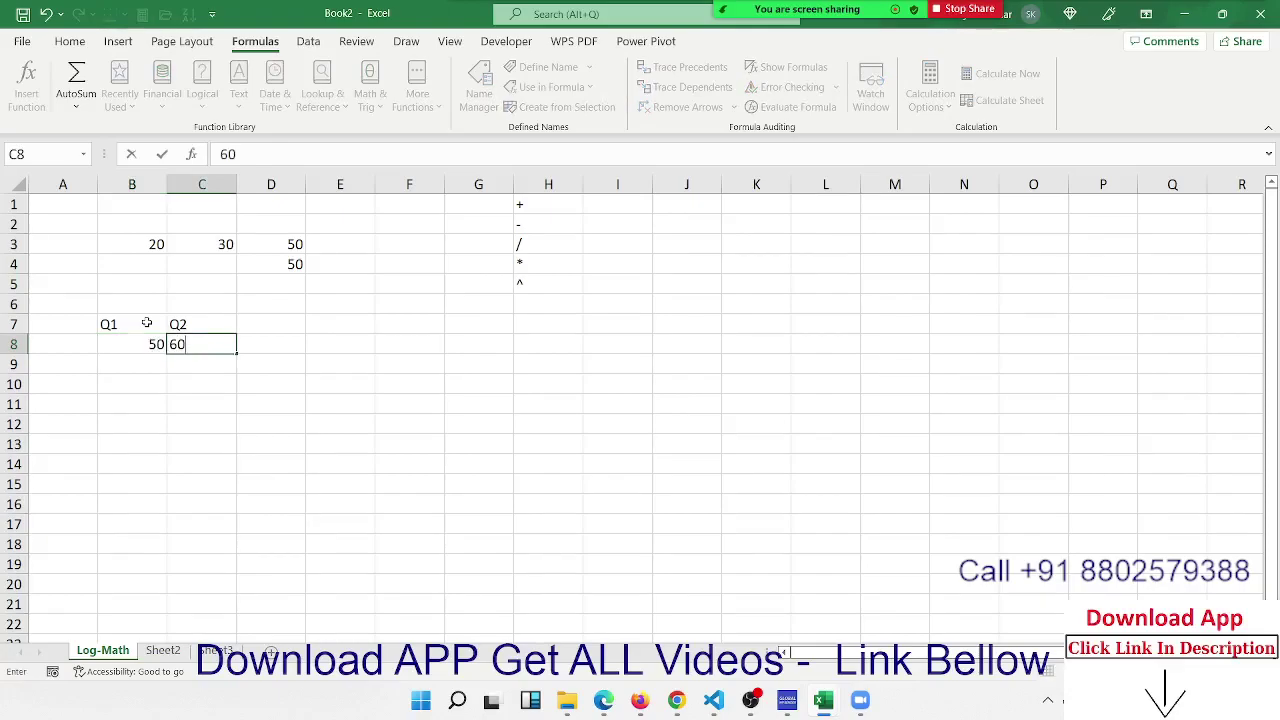
{"action": "key", "text": "Return"}
Add the heading Gr in D7.
{"action": "key", "text": "Right"}
{"action": "key", "text": "Up"}
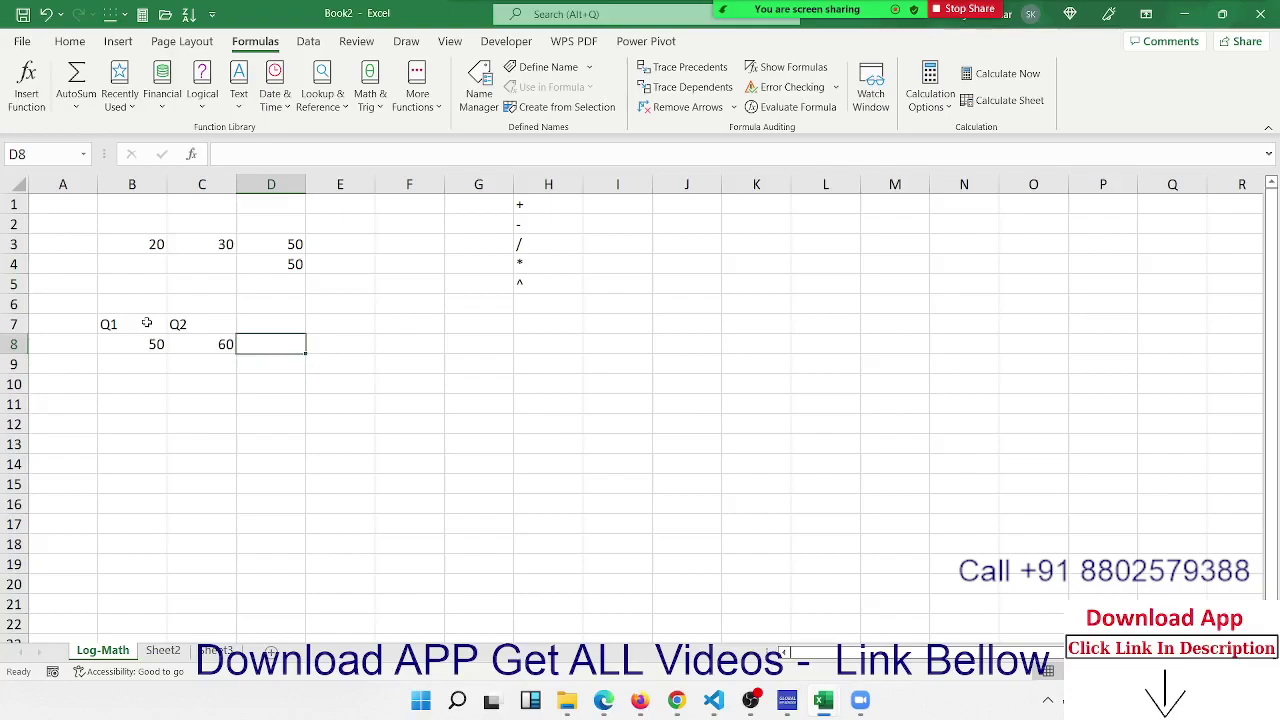
{"action": "key", "text": "Up"}
{"action": "type", "text": "Gr"}
{"action": "key", "text": "Return"}
{"action": "type", "text": "="}
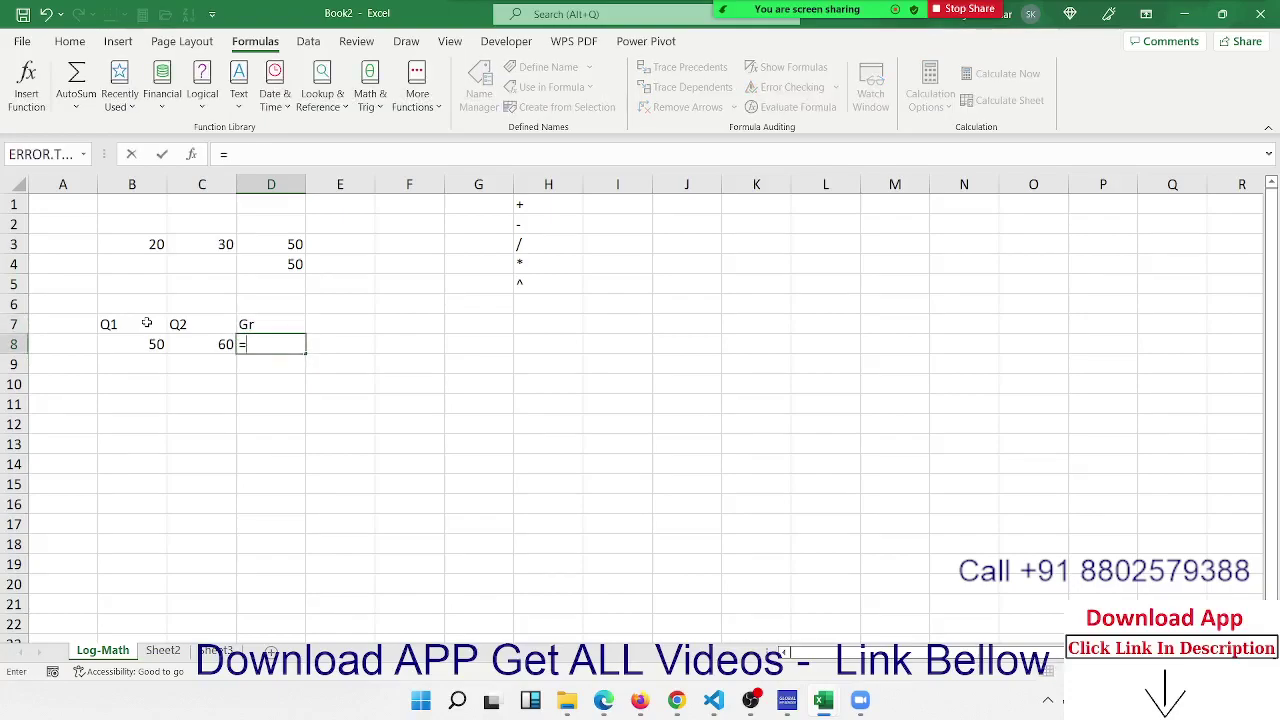
{"action": "key", "text": "Escape"}
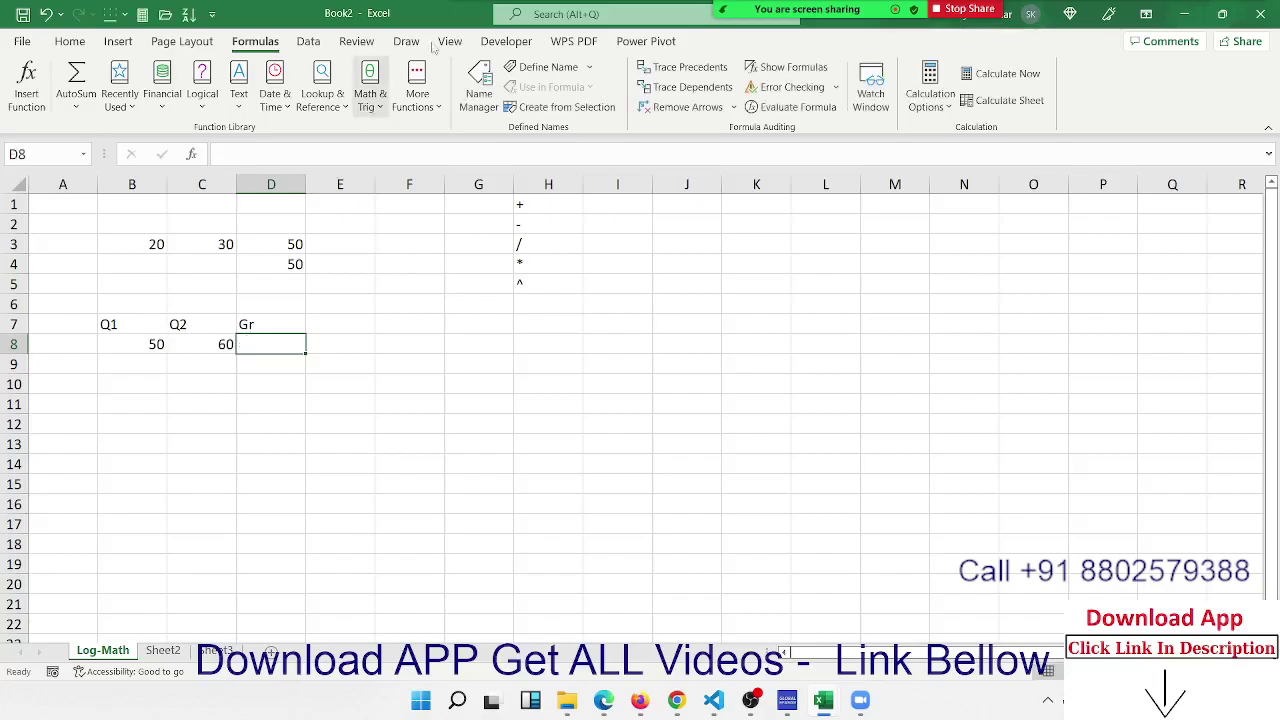
Turn on Zoom annotation and circle the Function Library group in ink.
{"action": "mouse_move", "coordinate": [826, 20]}
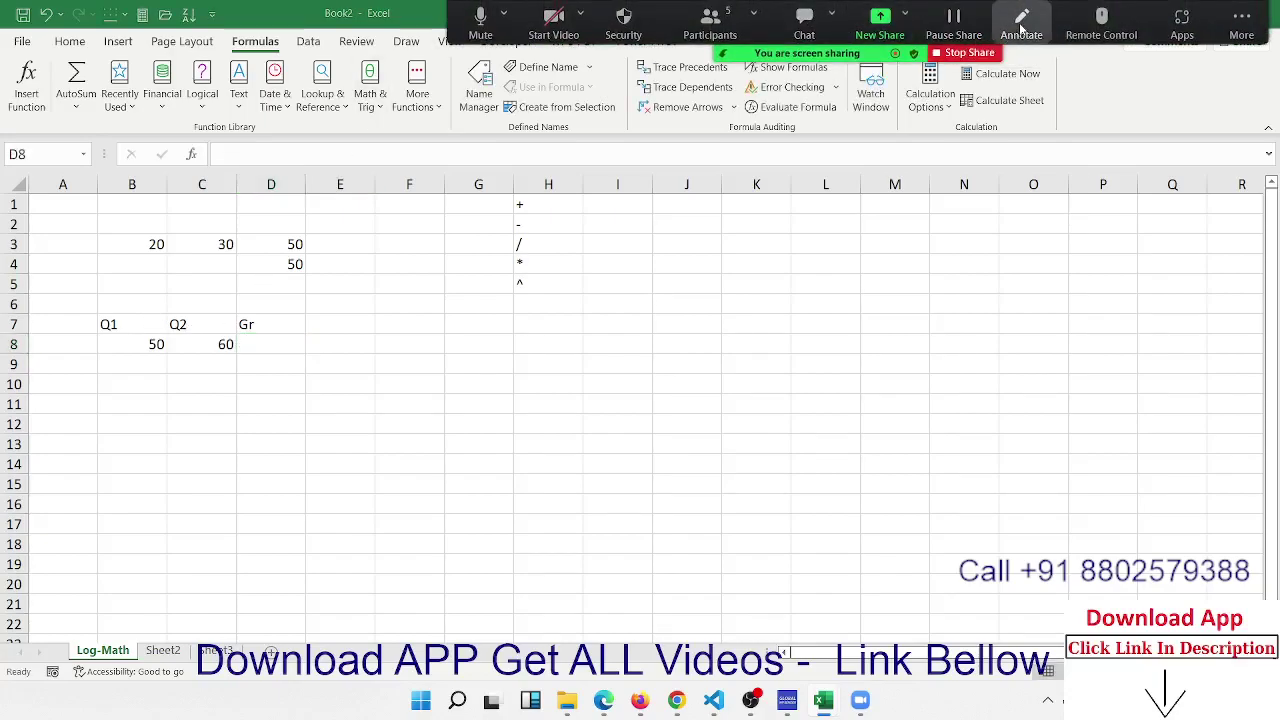
{"action": "left_click", "coordinate": [1021, 22]}
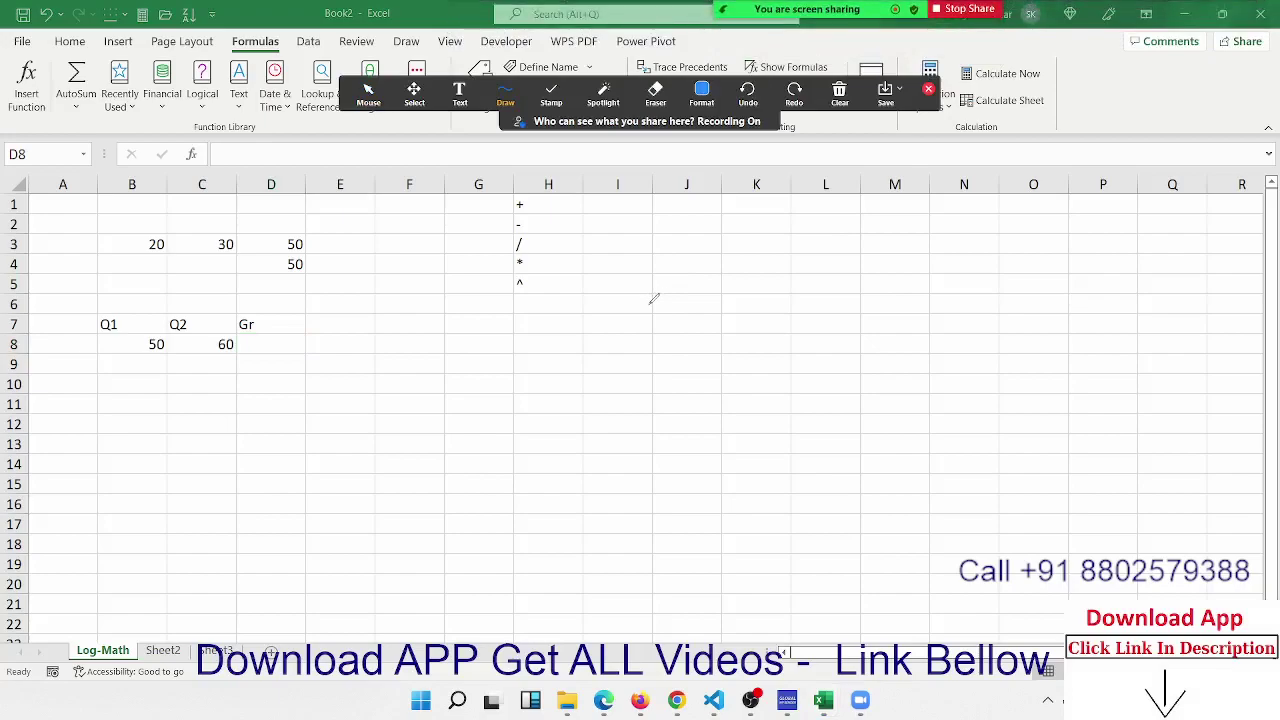
{"action": "left_click_drag", "start_coordinate": [116, 108], "coordinate": [112, 115]}
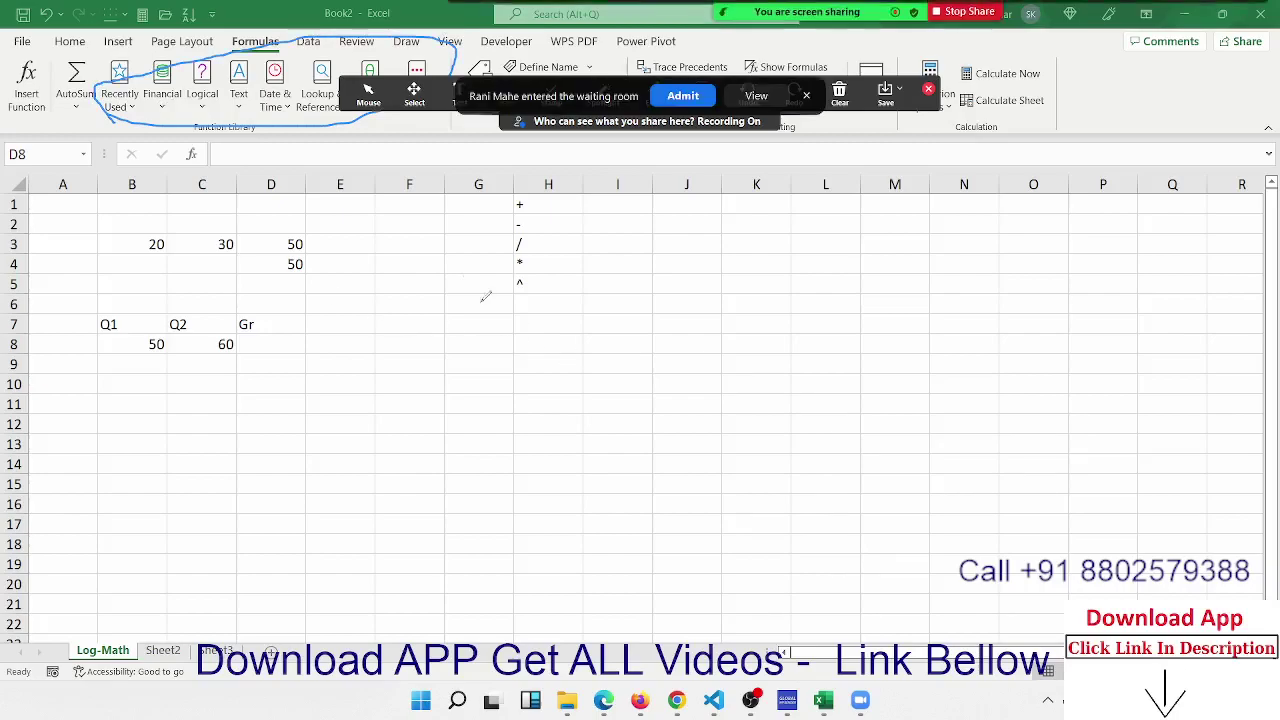
{"action": "left_click", "coordinate": [682, 97]}
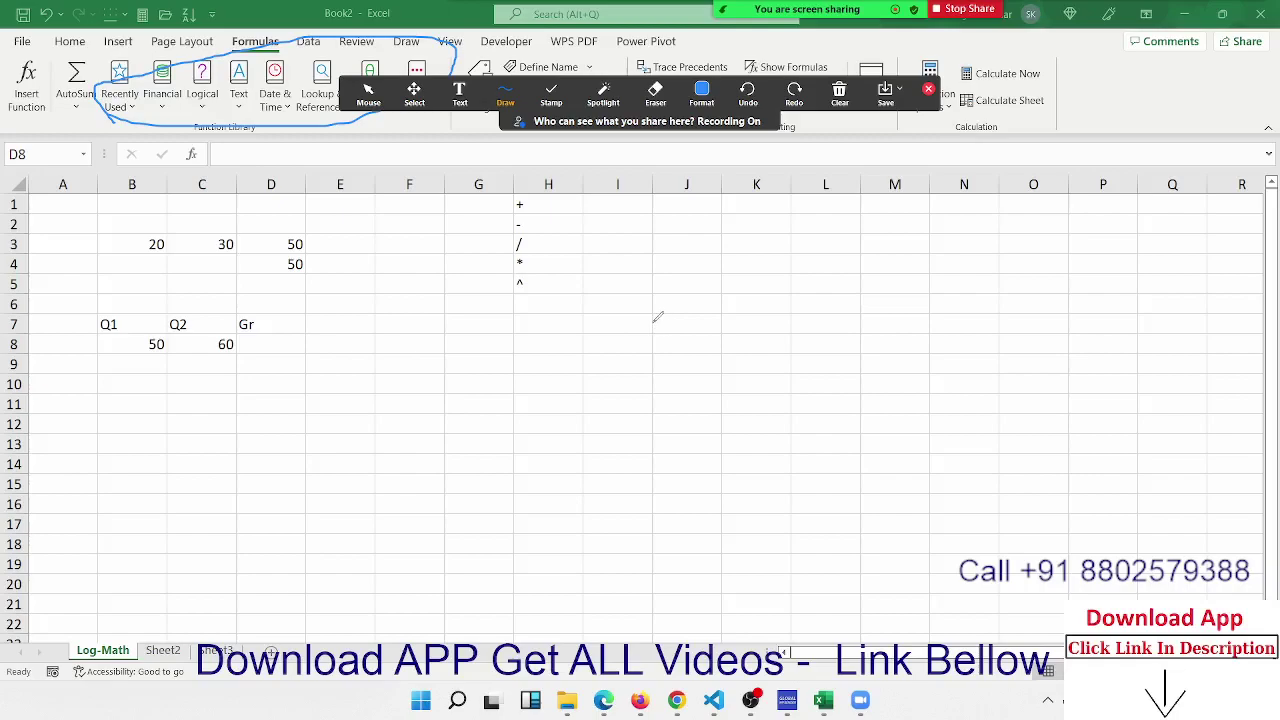
Handwrite (Q2−Q1)/Q1 beside the data and close the annotation tools.
{"action": "mouse_move", "coordinate": [645, 246]}
{"action": "left_mouse_down"}
{"action": "mouse_move", "coordinate": [634, 249]}
{"action": "mouse_move", "coordinate": [684, 292]}
{"action": "mouse_move", "coordinate": [755, 294]}
{"action": "mouse_move", "coordinate": [773, 266]}
{"action": "left_mouse_up"}
{"action": "mouse_move", "coordinate": [804, 230]}
{"action": "left_mouse_down"}
{"action": "mouse_move", "coordinate": [868, 272]}
{"action": "mouse_move", "coordinate": [872, 313]}
{"action": "left_mouse_up"}
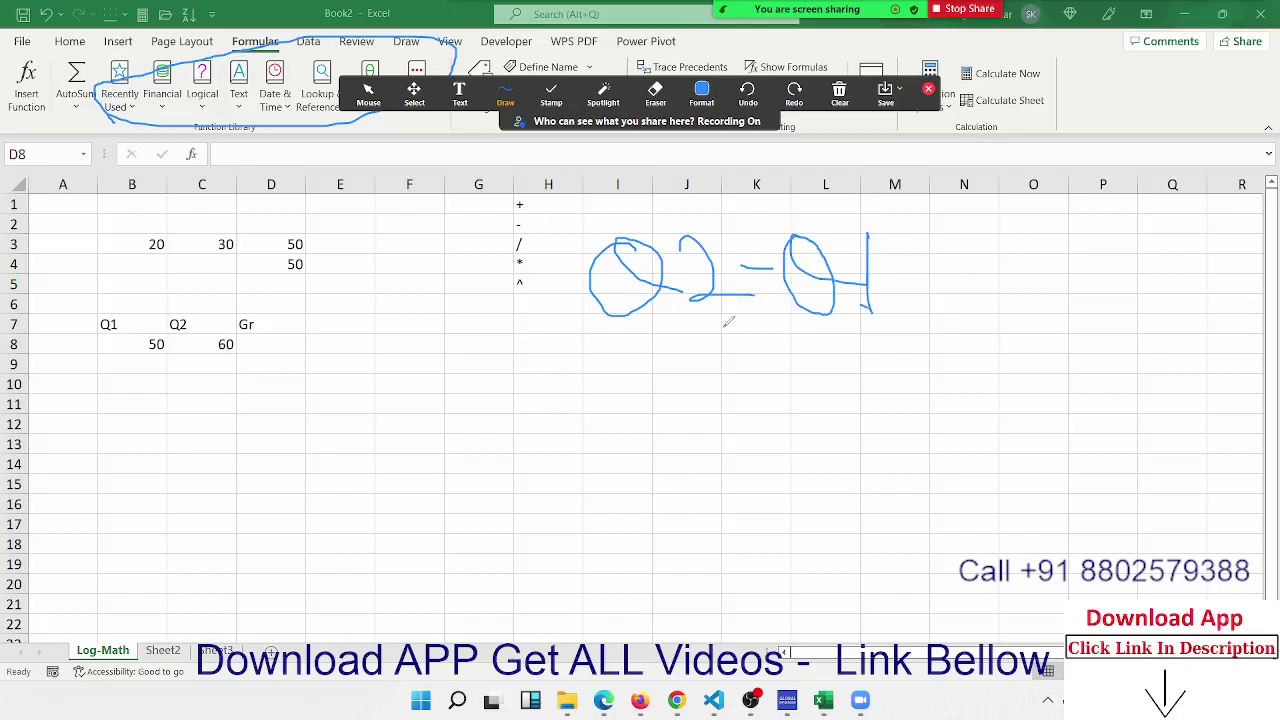
{"action": "mouse_move", "coordinate": [631, 341]}
{"action": "left_mouse_down"}
{"action": "mouse_move", "coordinate": [851, 330]}
{"action": "mouse_move", "coordinate": [806, 358]}
{"action": "mouse_move", "coordinate": [857, 410]}
{"action": "left_mouse_up"}
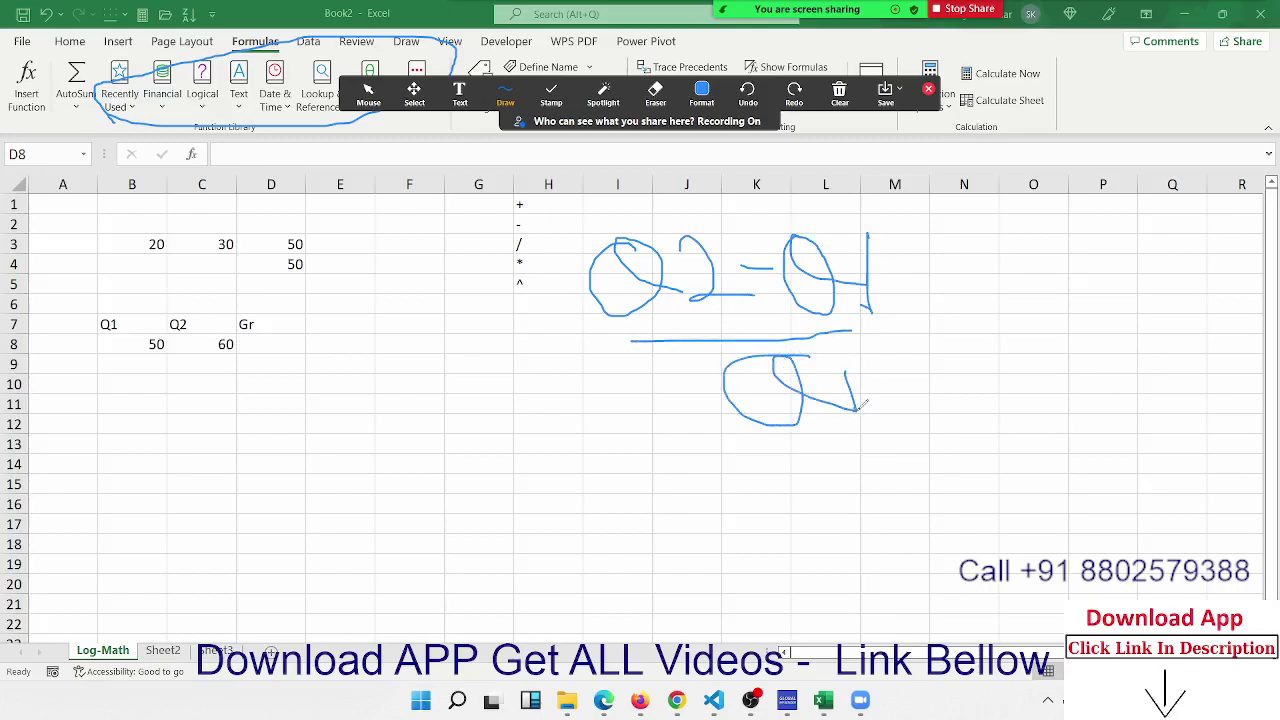
{"action": "left_click", "coordinate": [929, 90]}
{"action": "left_click", "coordinate": [291, 343]}
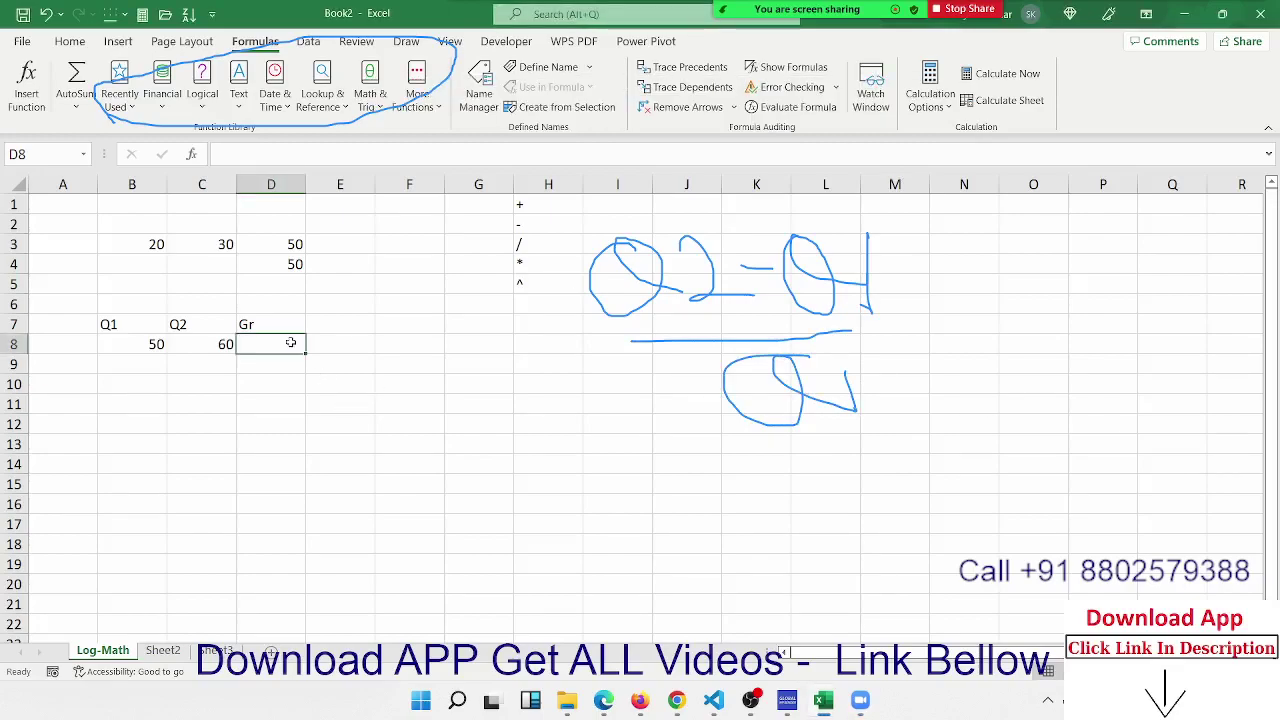
Enter the growth formula =(C8-B8)/B8 in D8 and format it as a percentage (20%).
{"action": "type", "text": "=("}
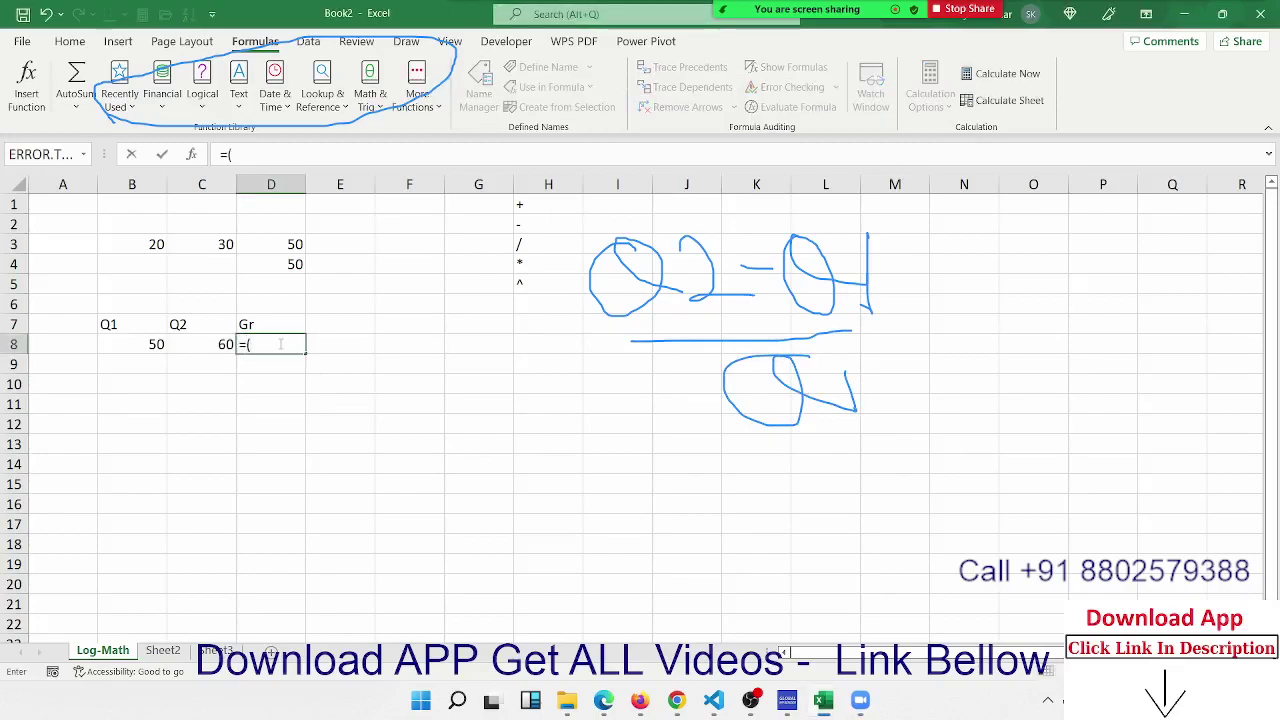
{"action": "left_click", "coordinate": [208, 341]}
{"action": "type", "text": "-"}
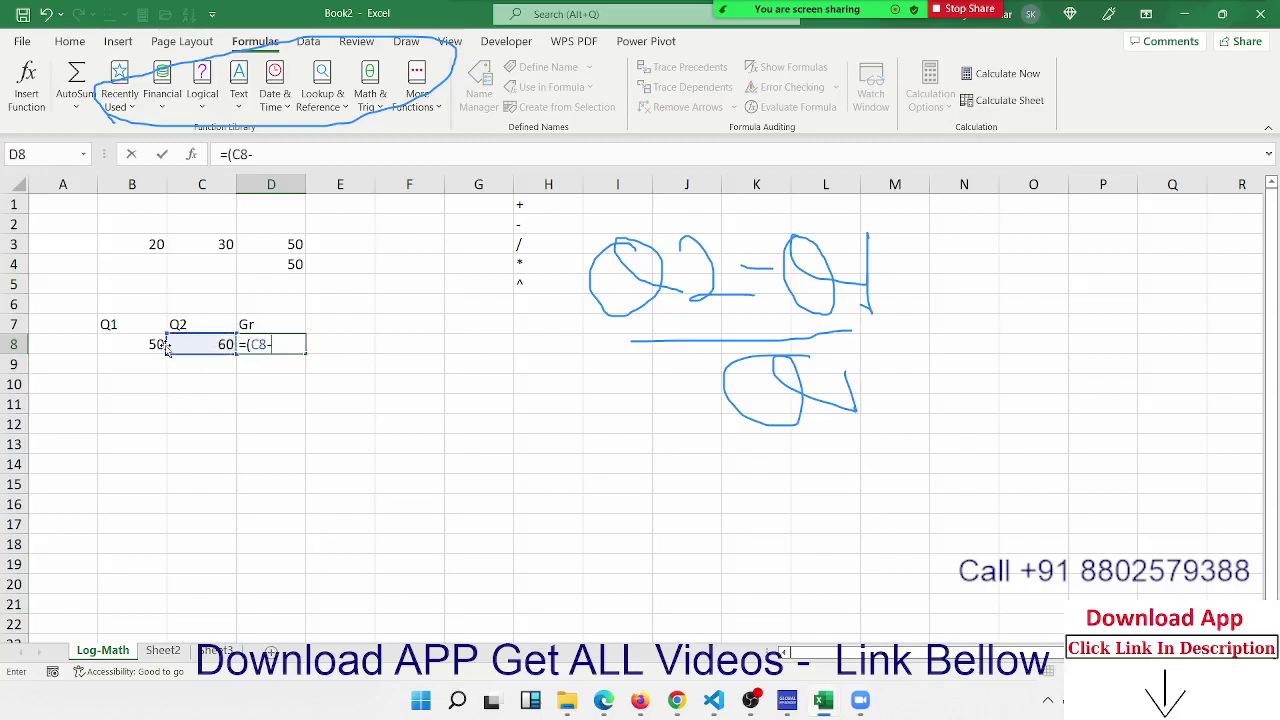
{"action": "left_click", "coordinate": [150, 344]}
{"action": "type", "text": ")"}
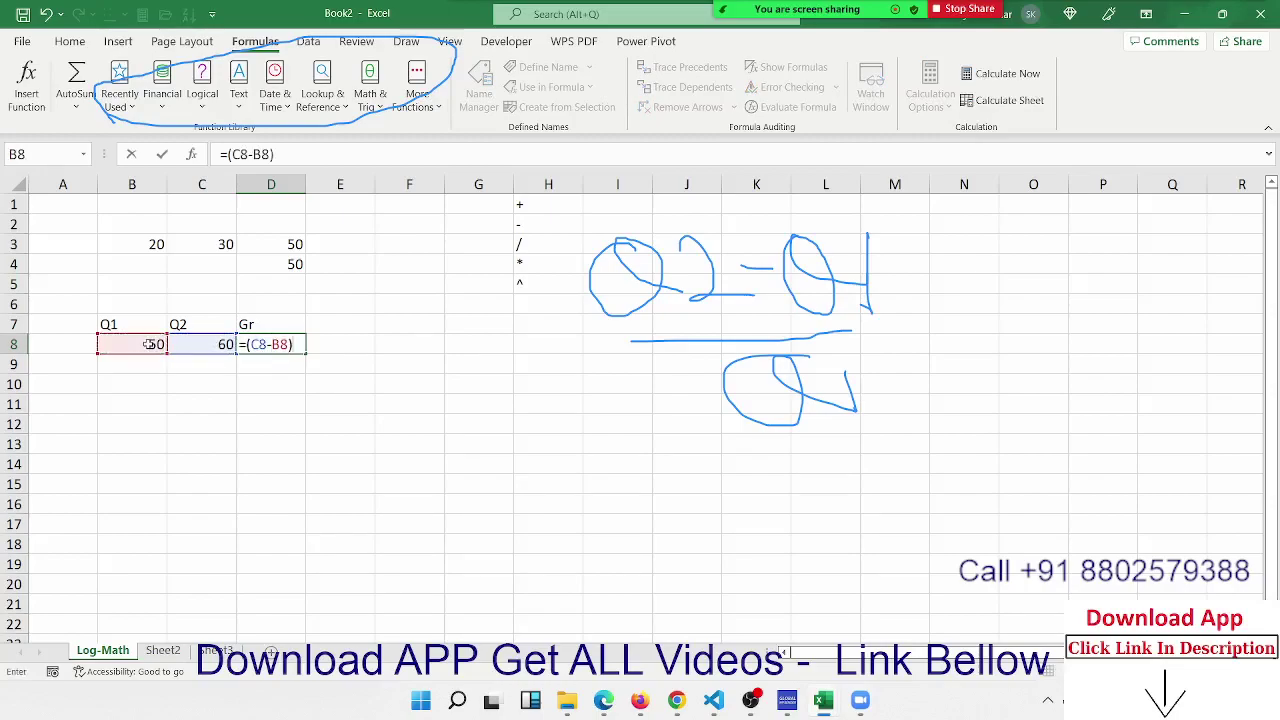
{"action": "type", "text": "/"}
{"action": "left_click", "coordinate": [148, 344]}
{"action": "key", "text": "Return"}
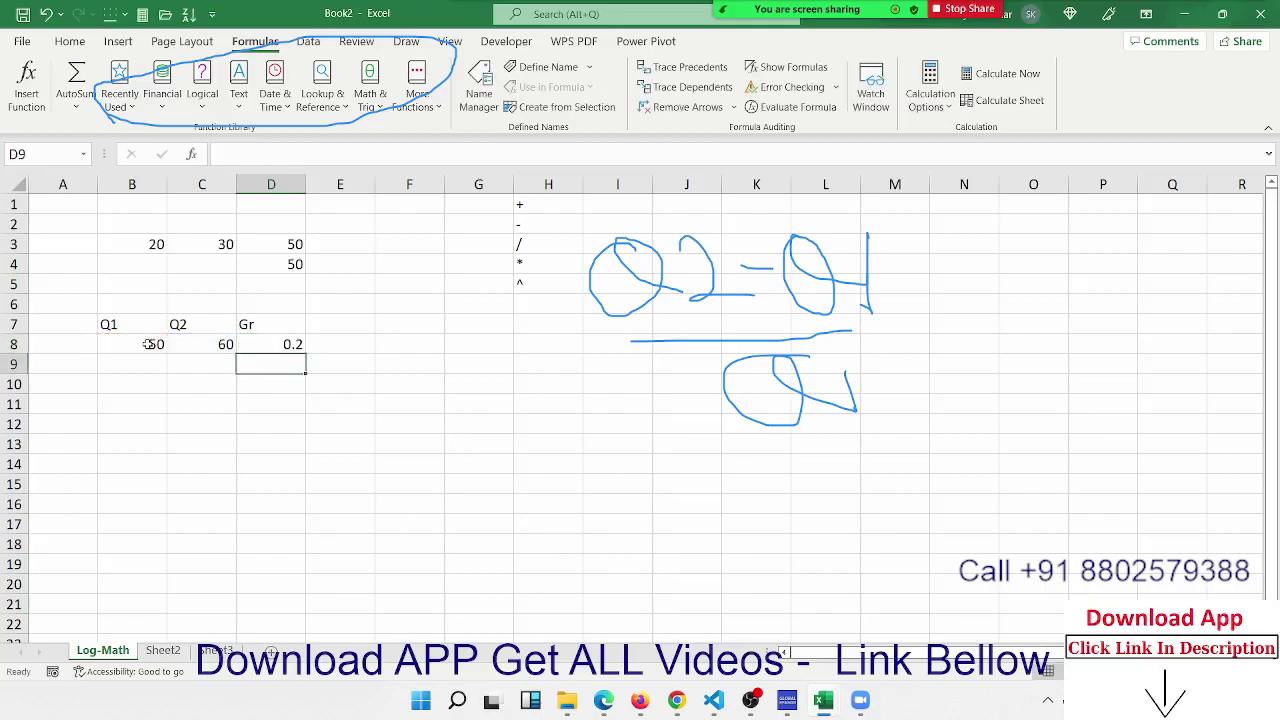
{"action": "key", "text": "Up"}
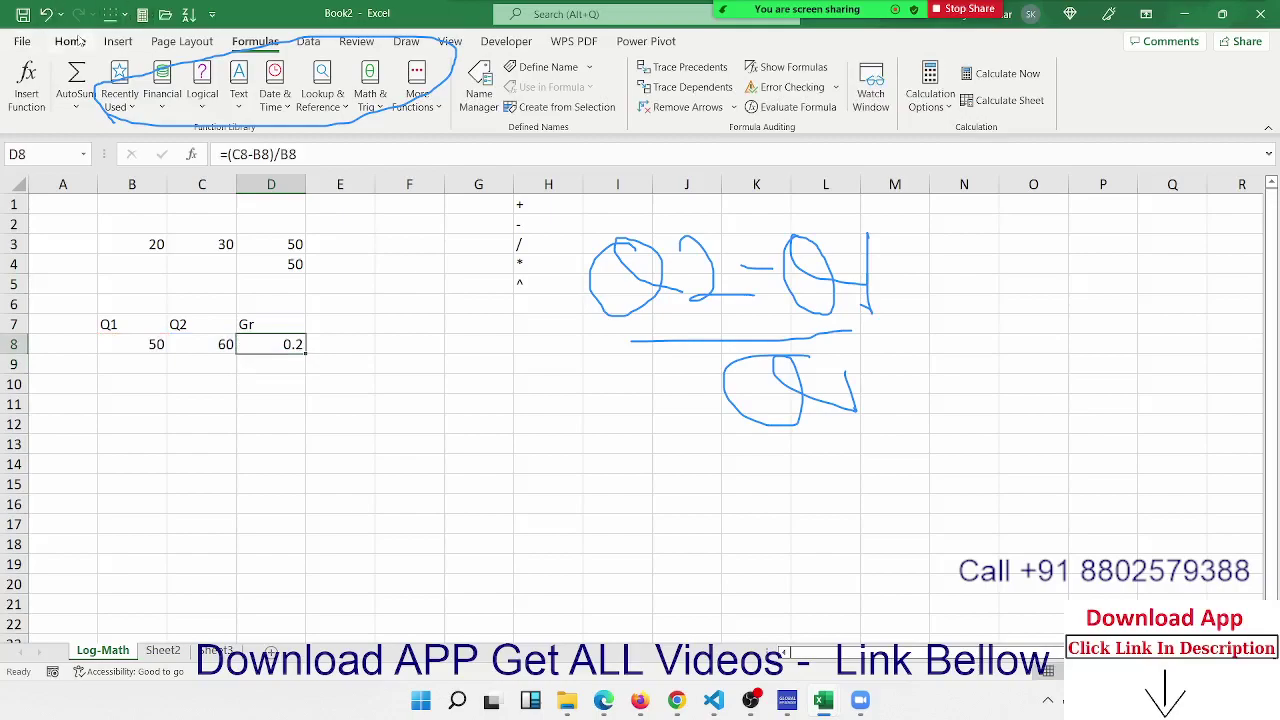
{"action": "left_click", "coordinate": [70, 41]}
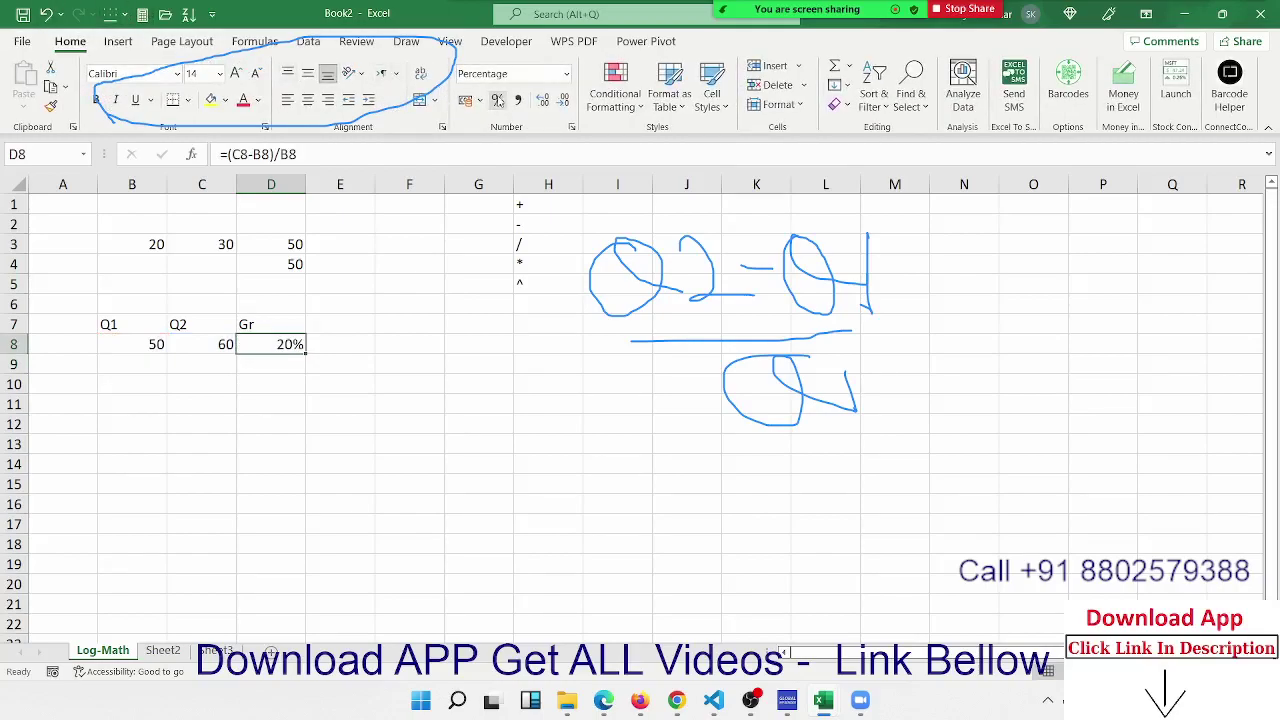
Clear all ink drawings from the sheet with Zoom's Clear All Drawings.
{"action": "mouse_move", "coordinate": [726, 10]}
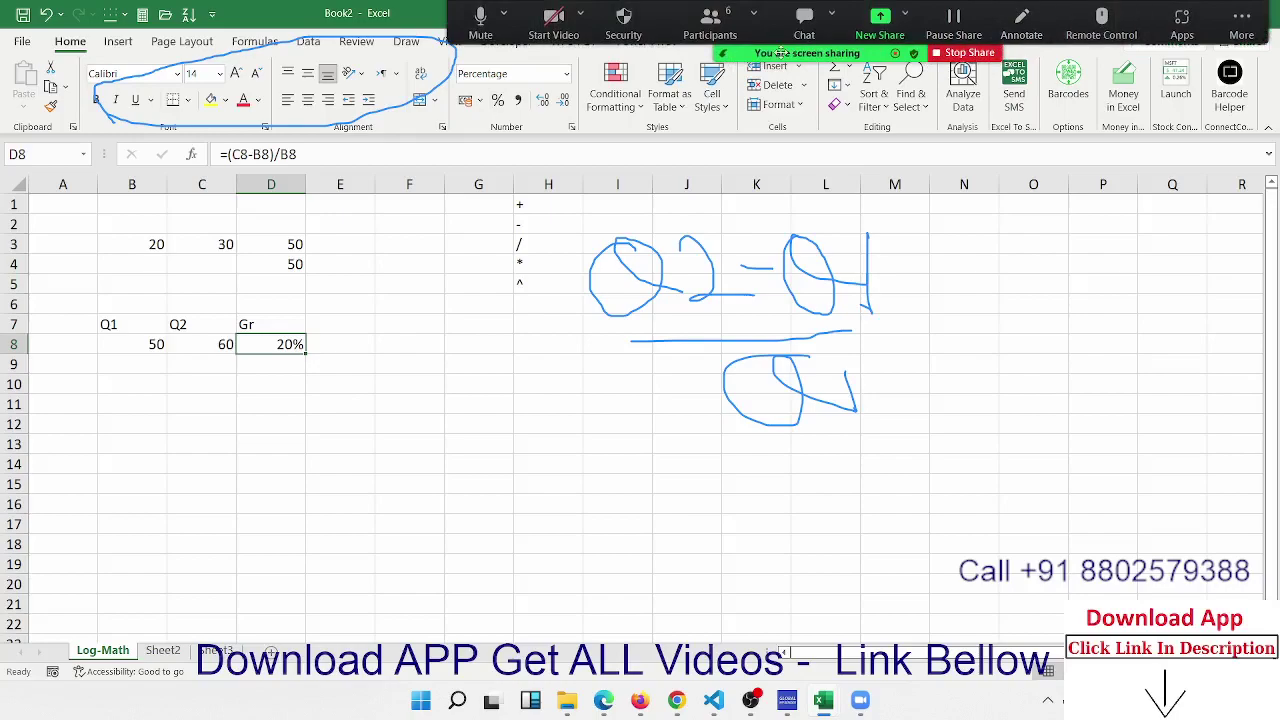
{"action": "left_click", "coordinate": [710, 22]}
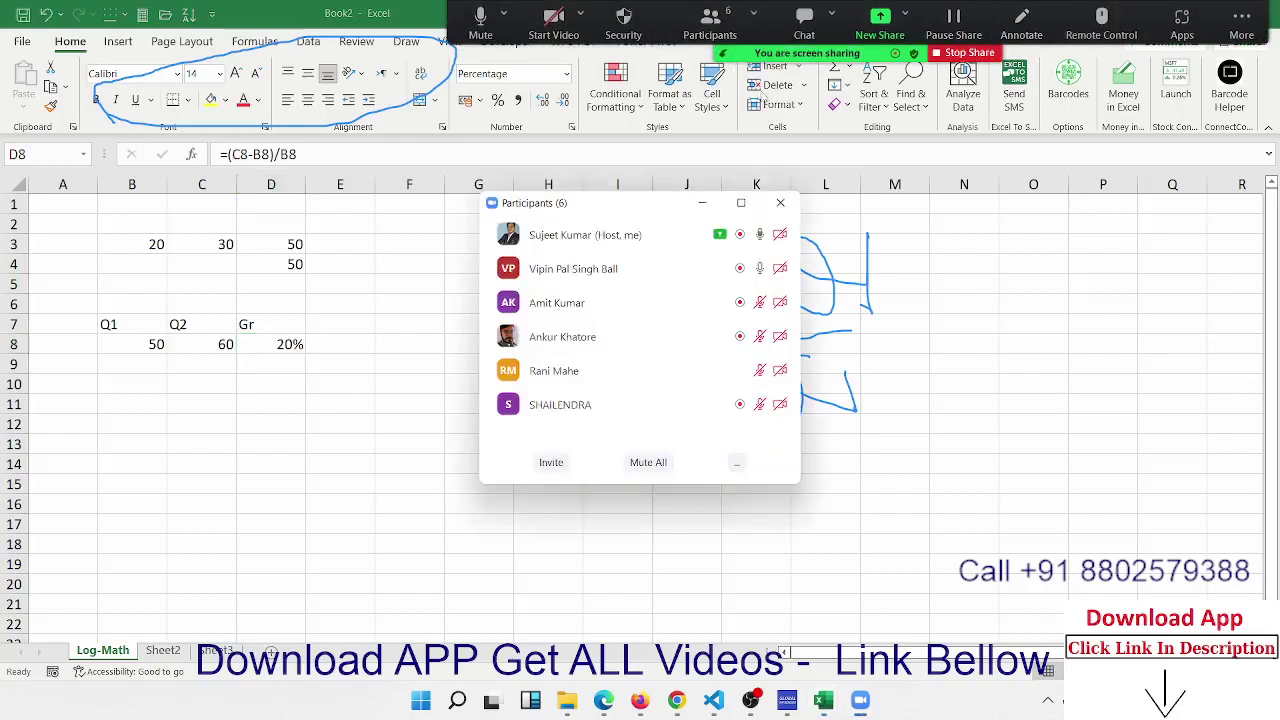
{"action": "left_click", "coordinate": [780, 202]}
{"action": "mouse_move", "coordinate": [987, 8]}
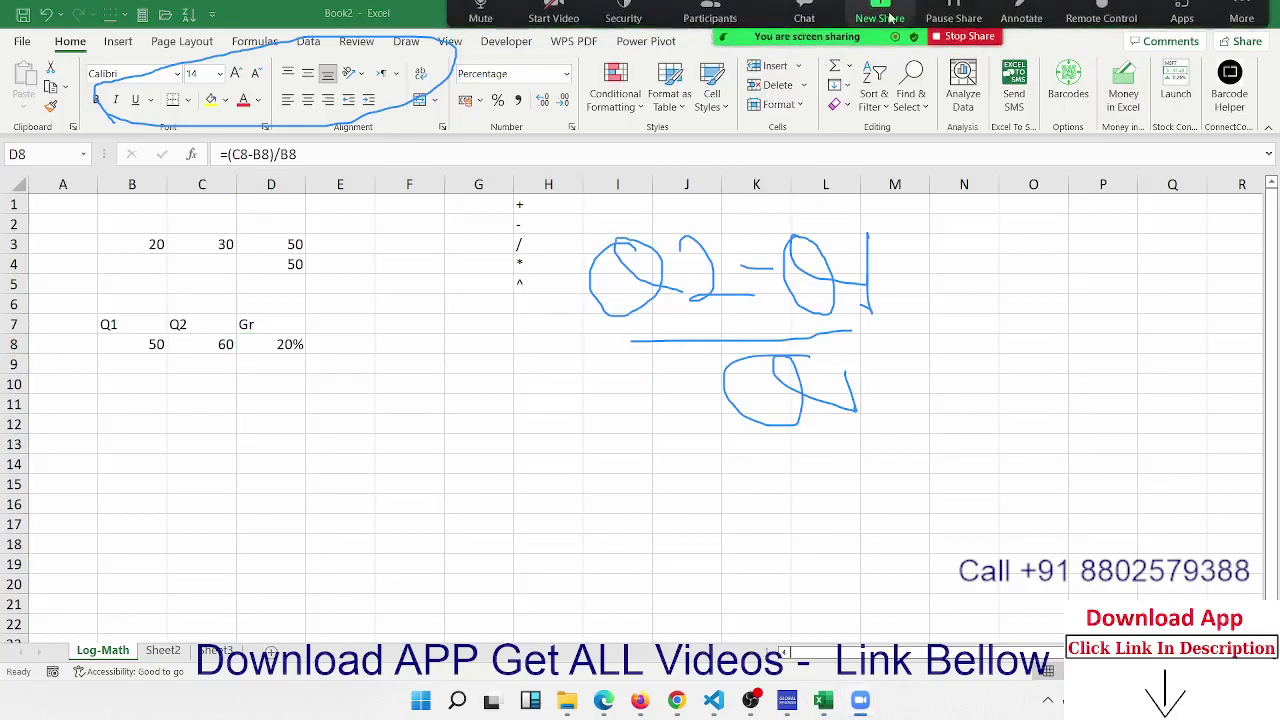
{"action": "left_click", "coordinate": [1022, 25]}
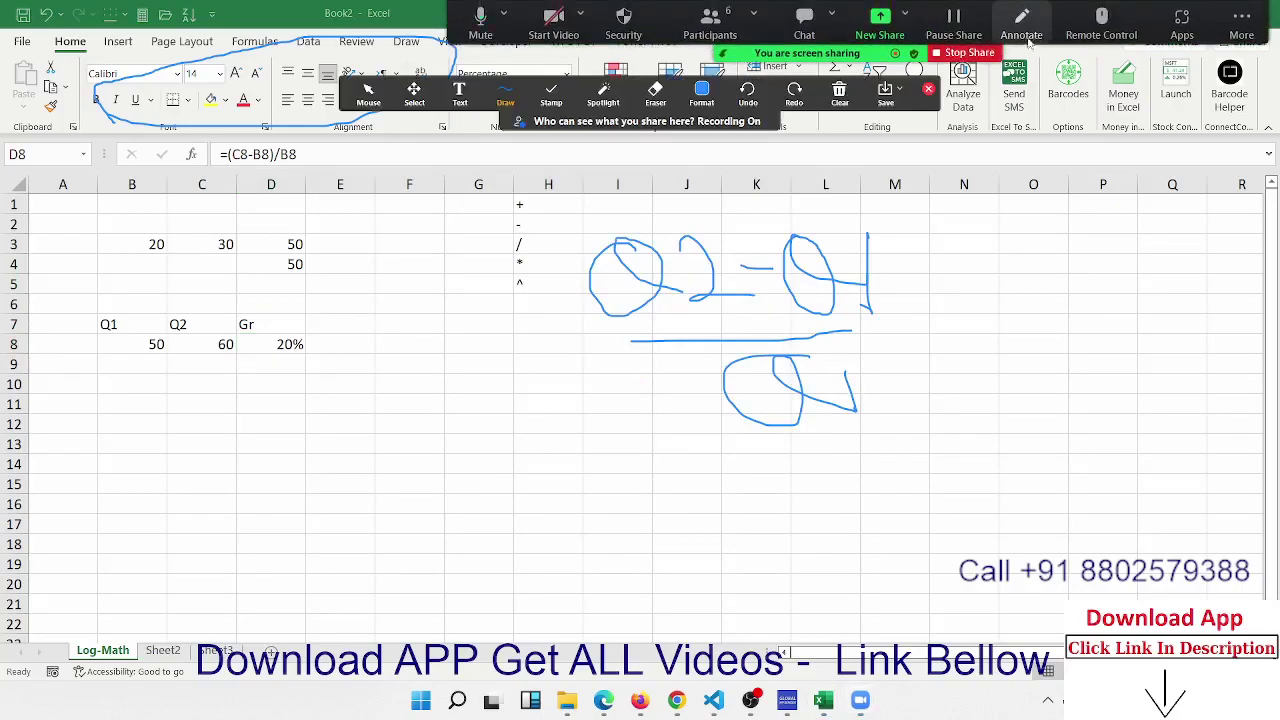
{"action": "left_click", "coordinate": [839, 92]}
{"action": "left_click", "coordinate": [900, 151]}
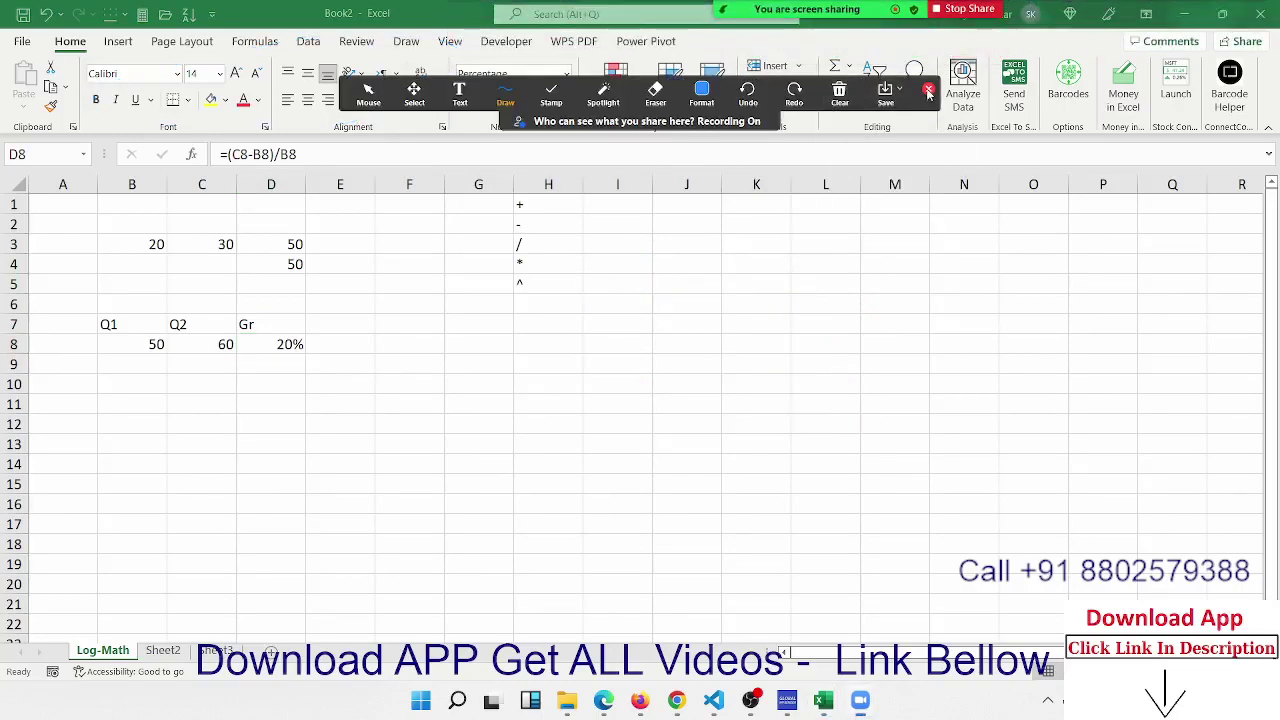
{"action": "left_click", "coordinate": [928, 90]}
Enter the label P in A10 and principal 50000 in B10.
{"action": "left_click", "coordinate": [95, 387]}
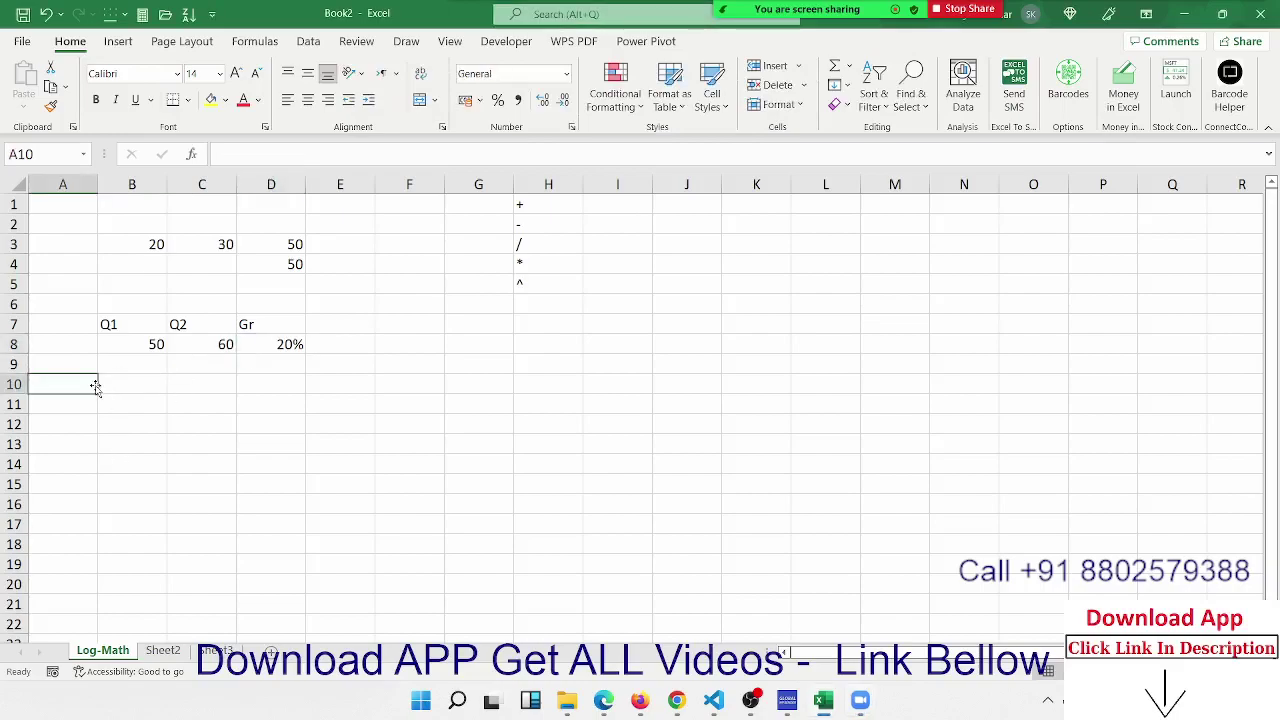
{"action": "type", "text": "P"}
{"action": "key", "text": "Tab"}
{"action": "type", "text": "50"}
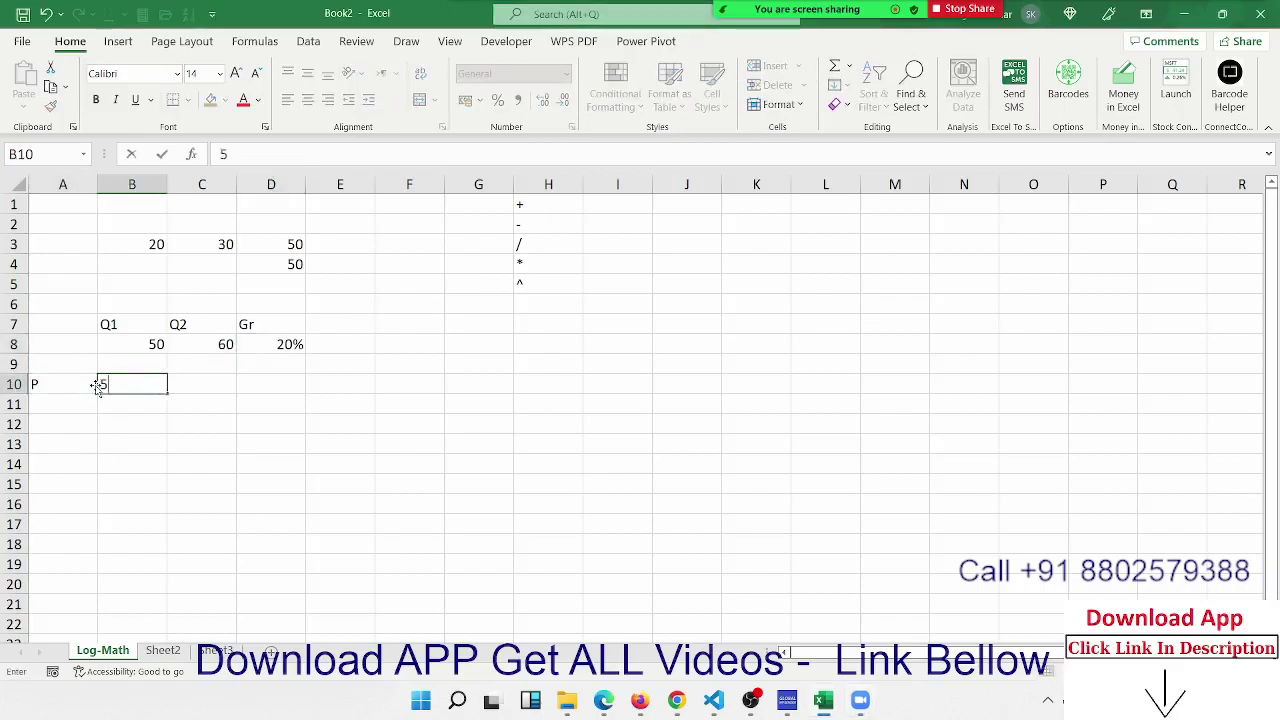
{"action": "type", "text": "00000"}
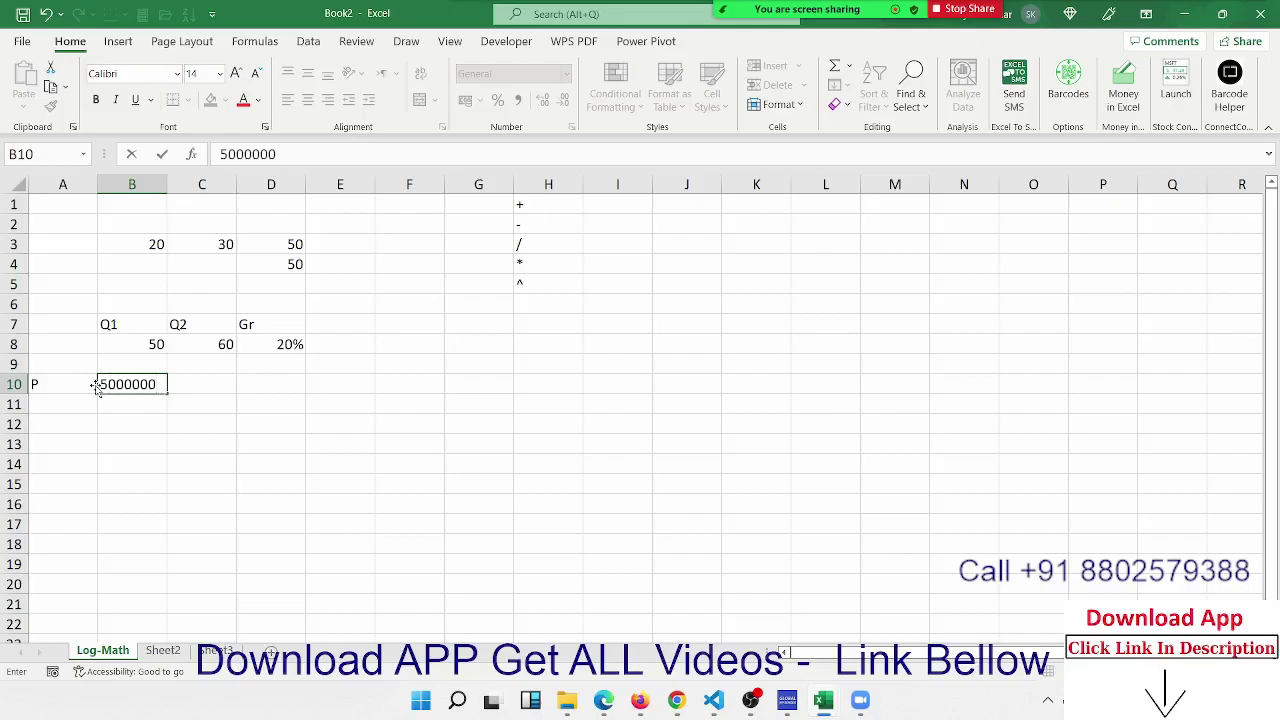
{"action": "key", "text": "BackSpace"}
{"action": "key", "text": "Return"}
{"action": "key", "text": "Right"}
{"action": "key", "text": "Up"}
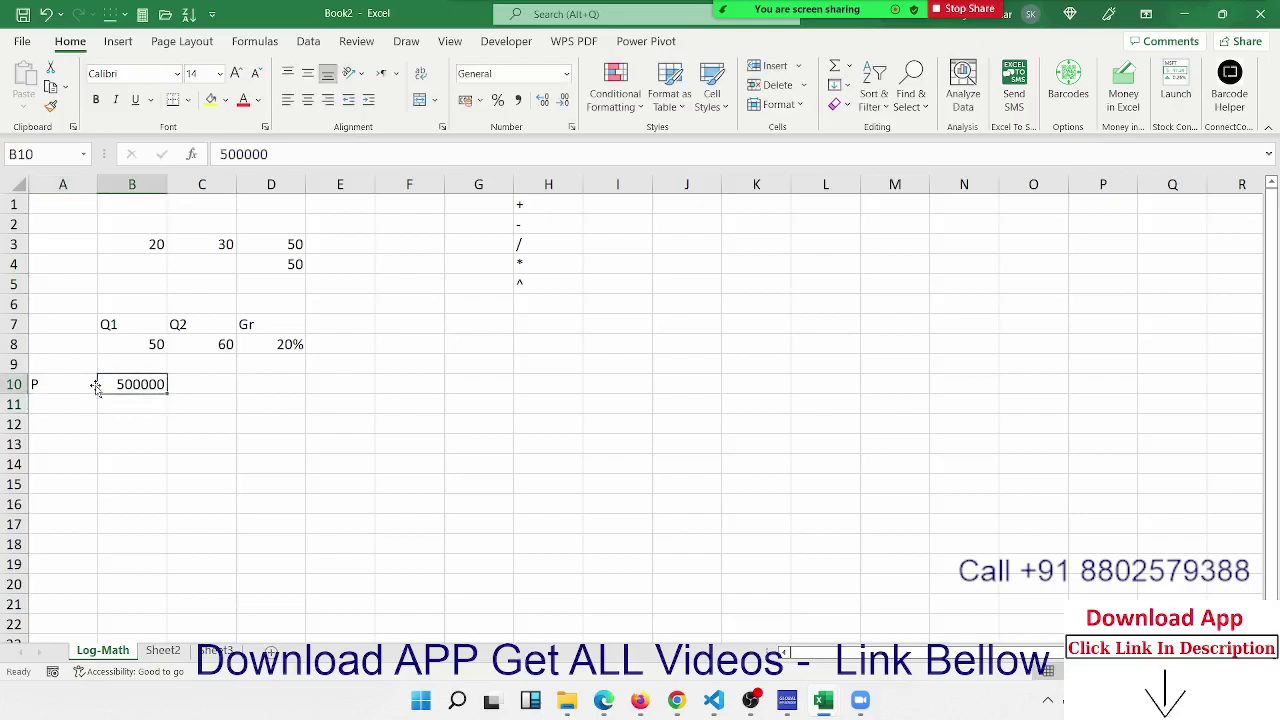
{"action": "key", "text": "F2"}
{"action": "key", "text": "BackSpace"}
{"action": "key", "text": "Return"}
Enter the label R in A11 with rate 10% in B11.
{"action": "key", "text": "Left"}
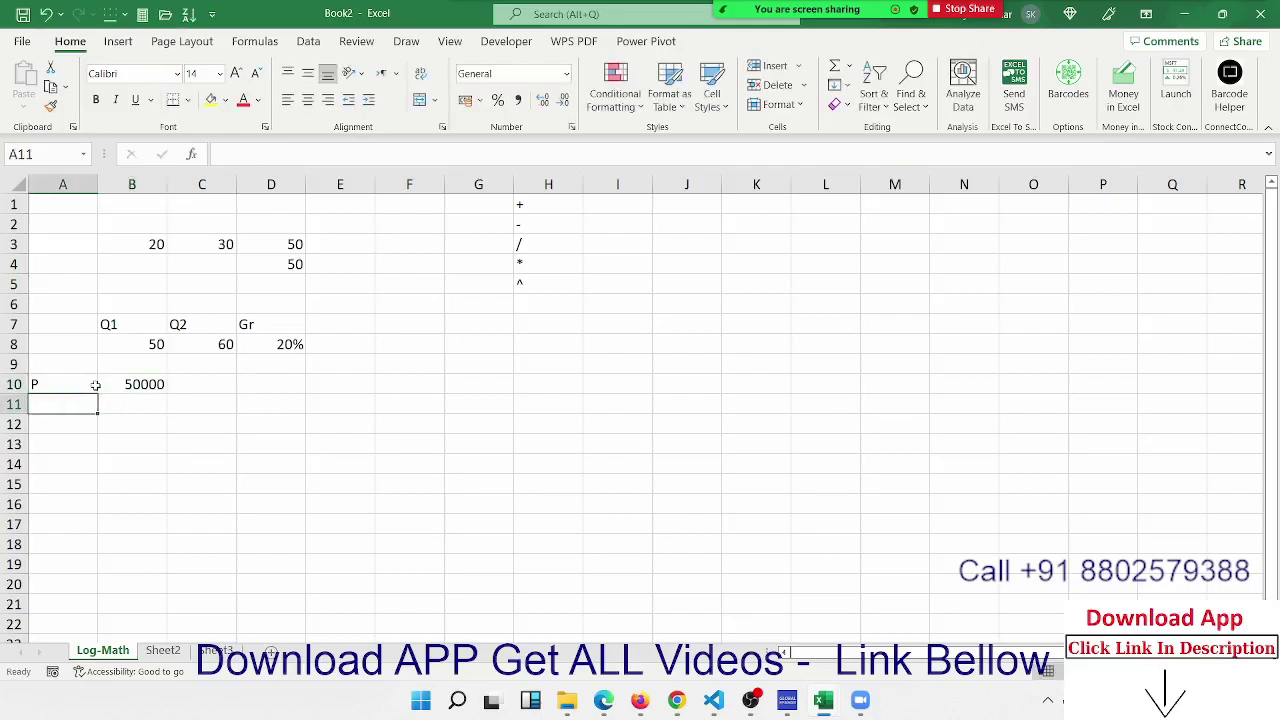
{"action": "type", "text": "R"}
{"action": "key", "text": "Tab"}
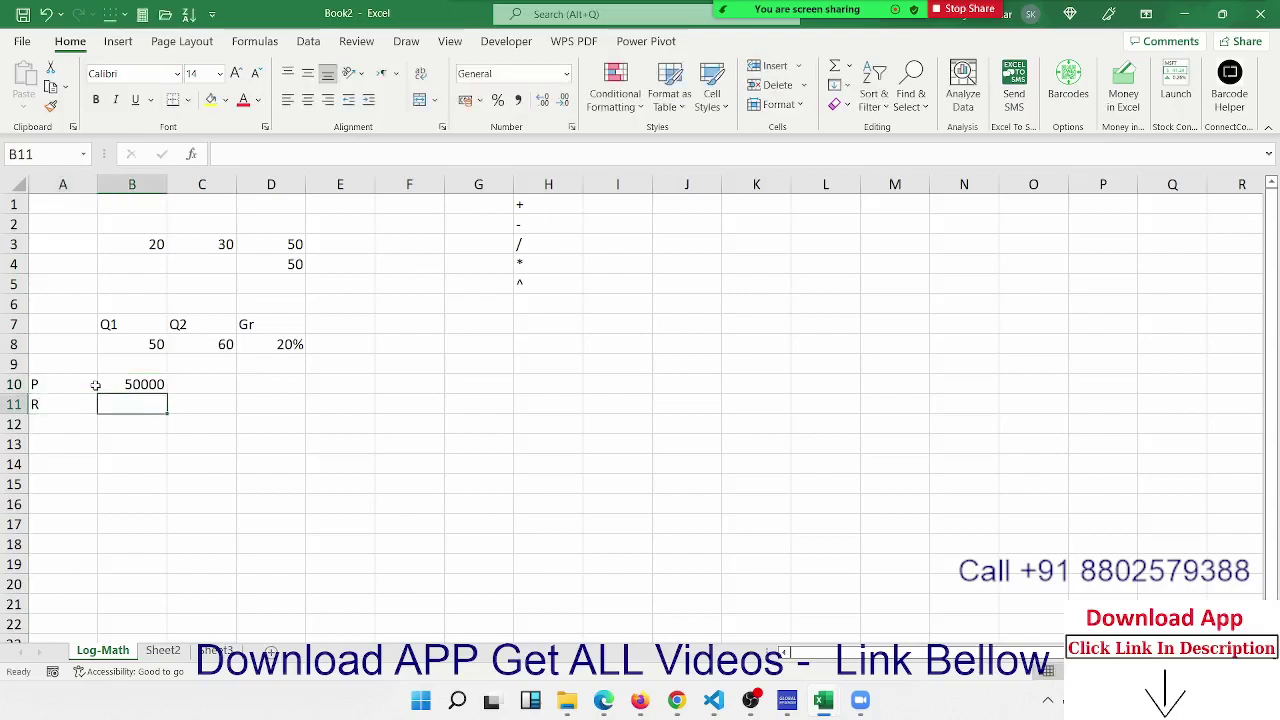
{"action": "type", "text": "1"}
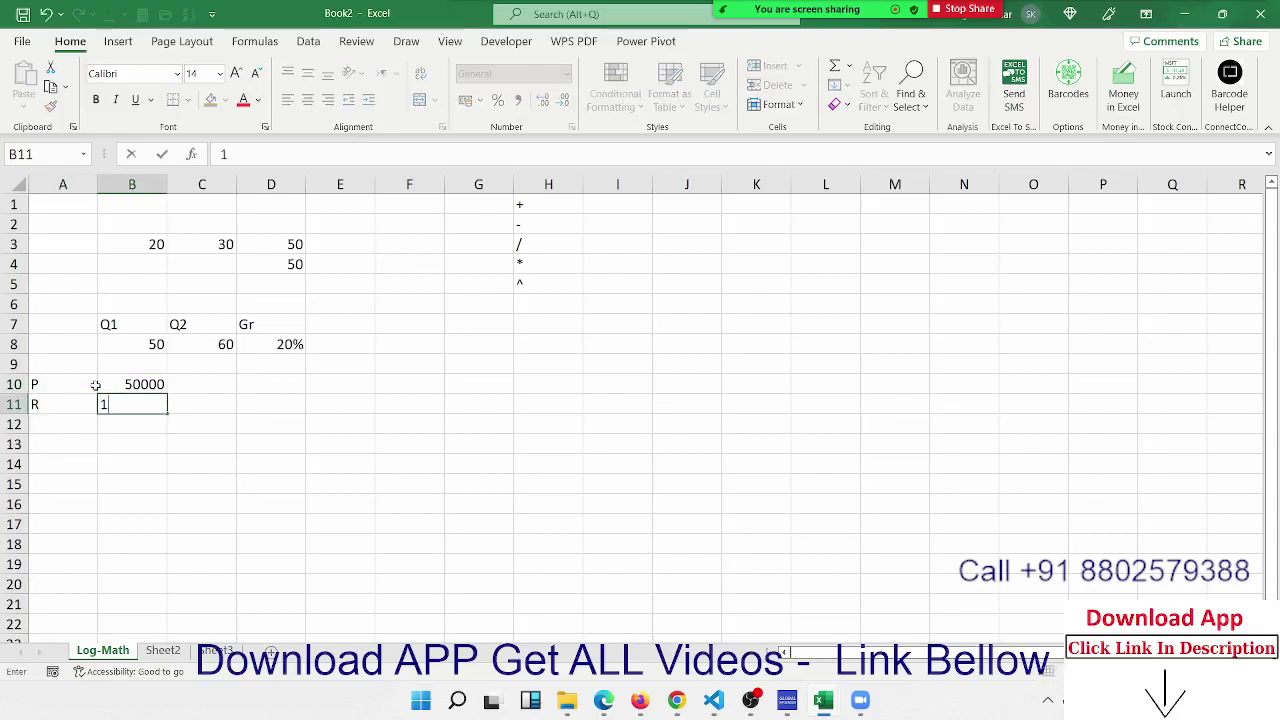
{"action": "type", "text": "0%"}
{"action": "key", "text": "ctrl+Return"}
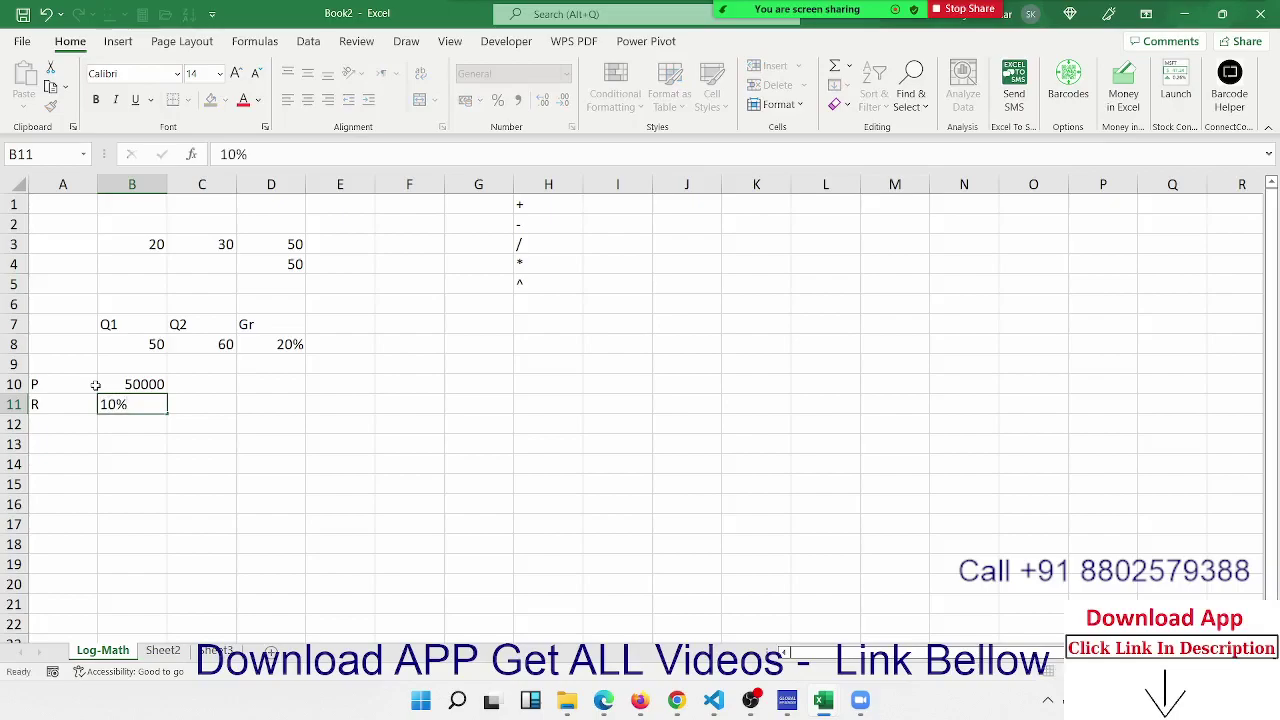
{"action": "key", "text": "Return"}
Enter T with term 3 in row 12, and the label Amt in B14.
{"action": "type", "text": "T"}
{"action": "key", "text": "Tab"}
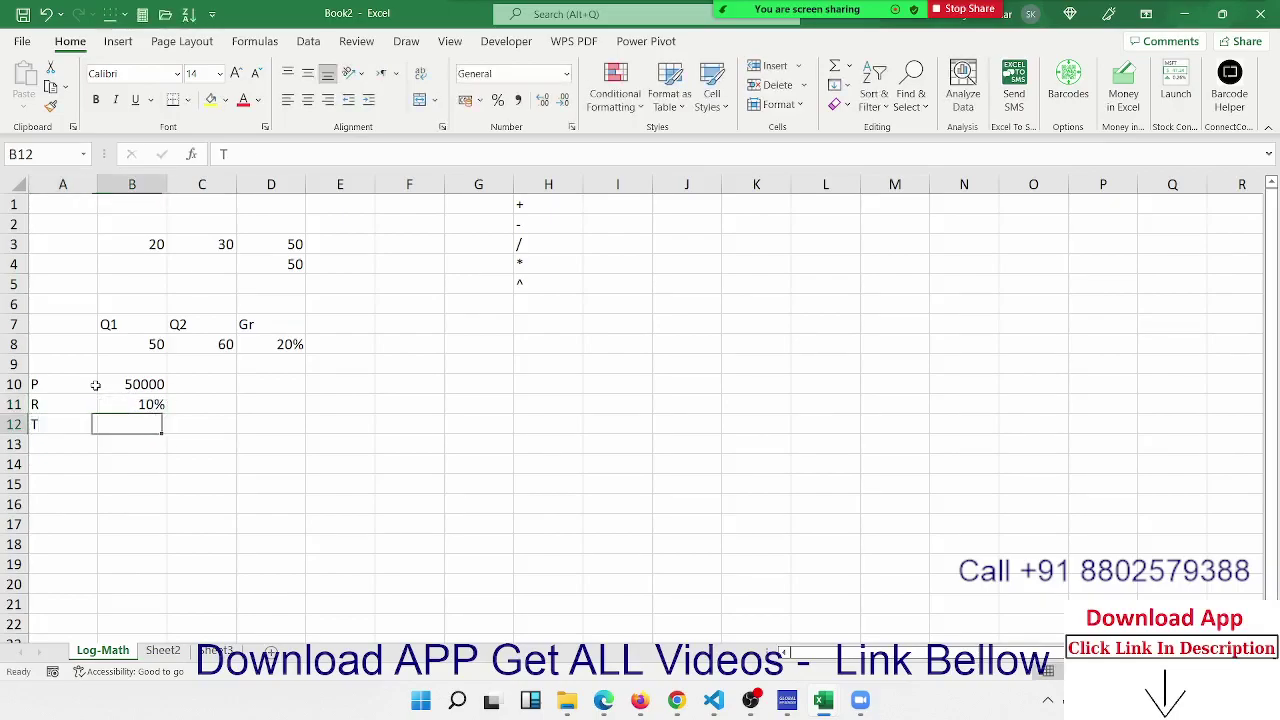
{"action": "type", "text": "3"}
{"action": "key", "text": "Return"}
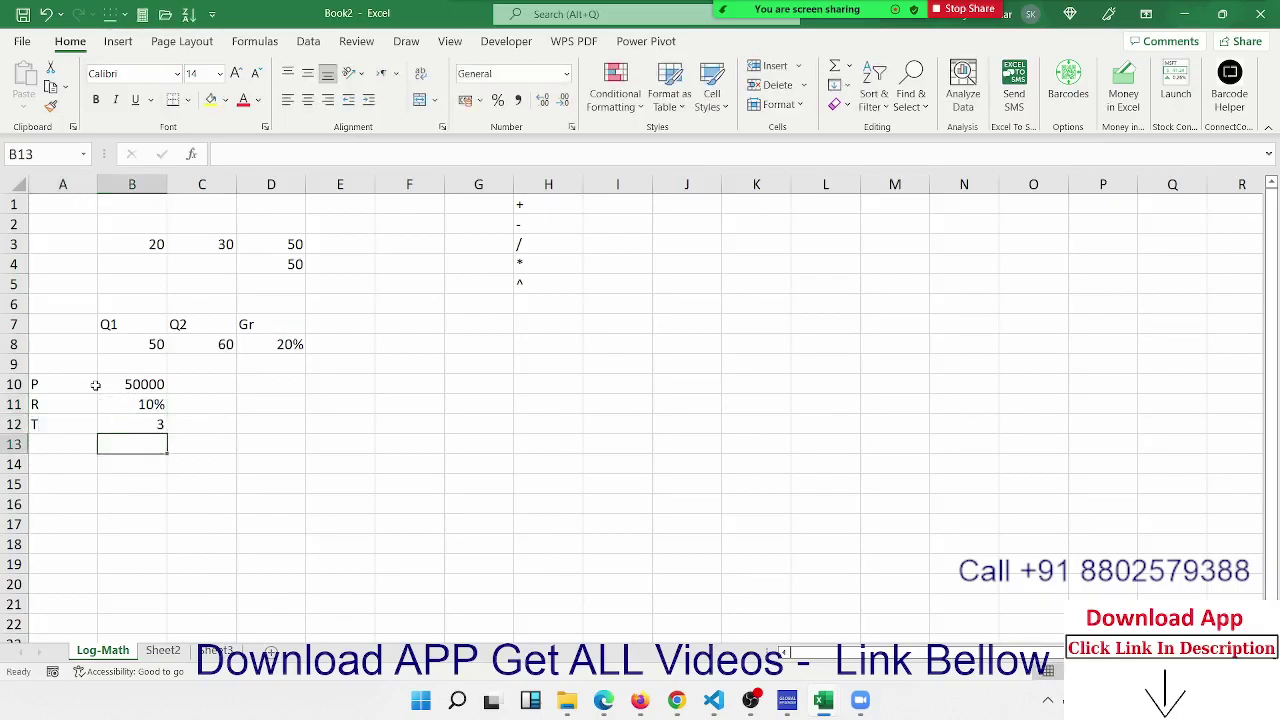
{"action": "key", "text": "Return"}
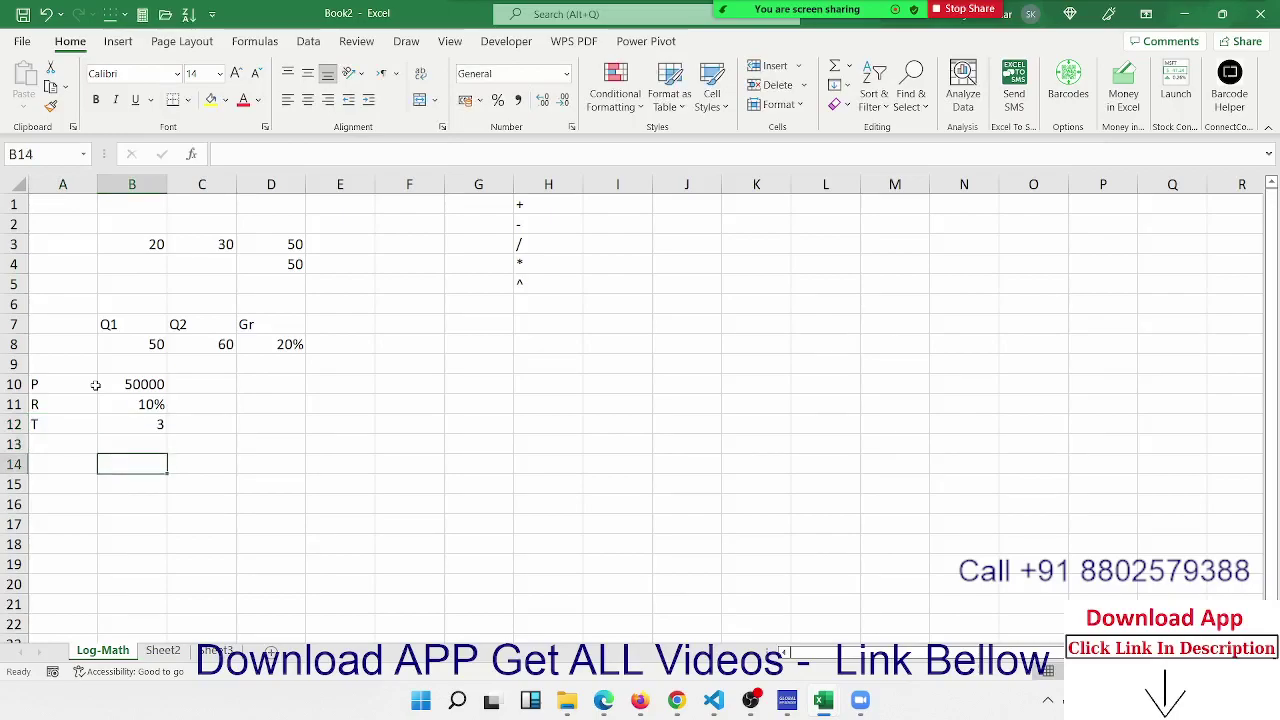
{"action": "type", "text": "Amt"}
{"action": "key", "text": "Return"}
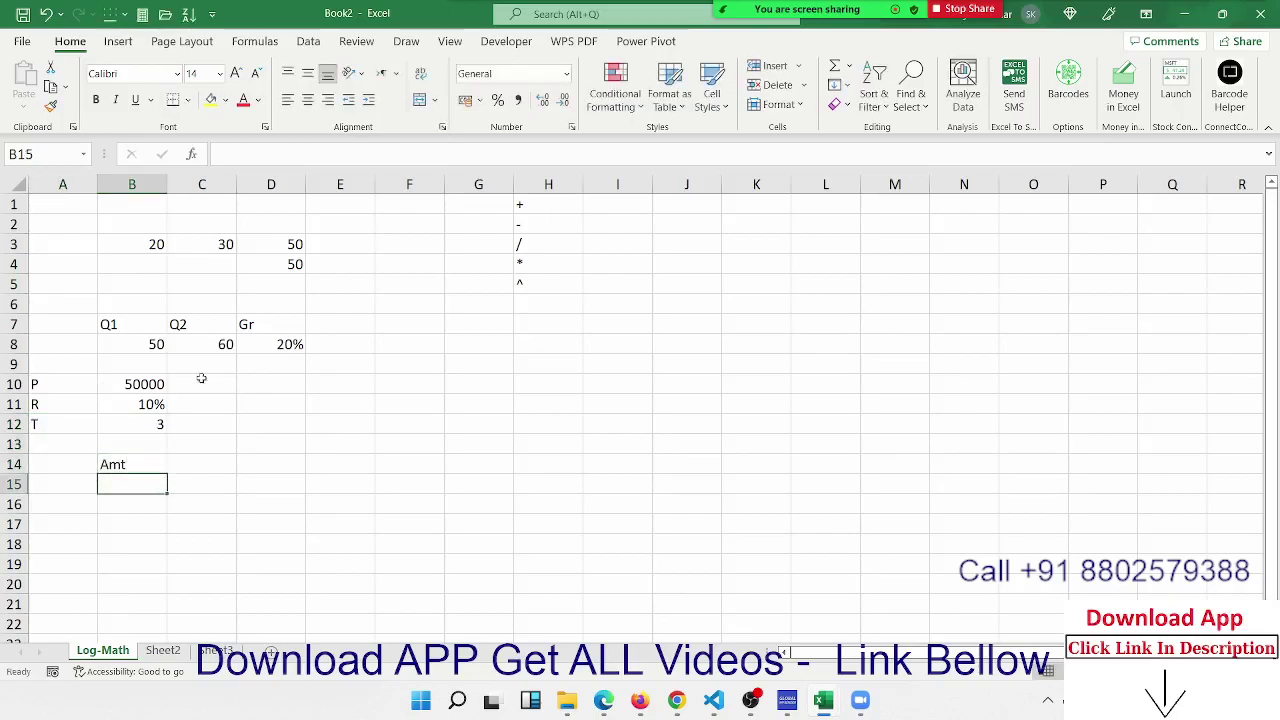
{"action": "mouse_move", "coordinate": [1036, 47]}
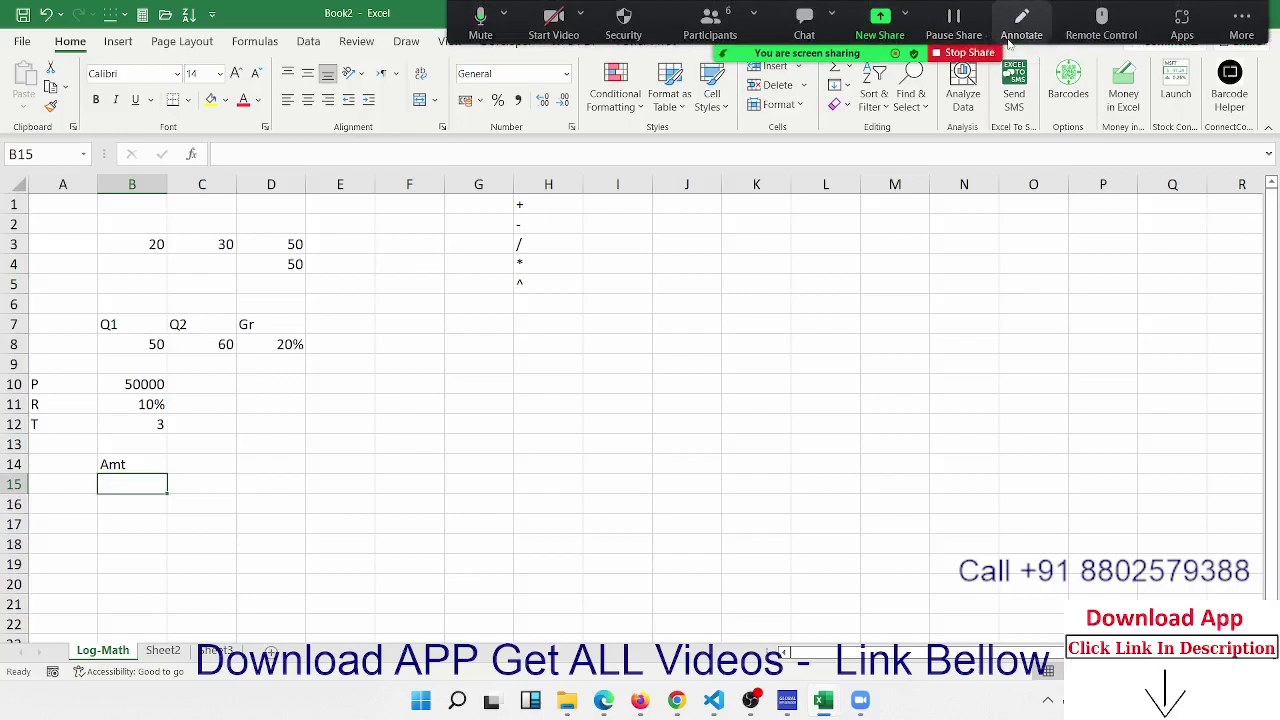
Handwrite 'A = P ×' in ink beside the inputs.
{"action": "left_click", "coordinate": [1019, 36]}
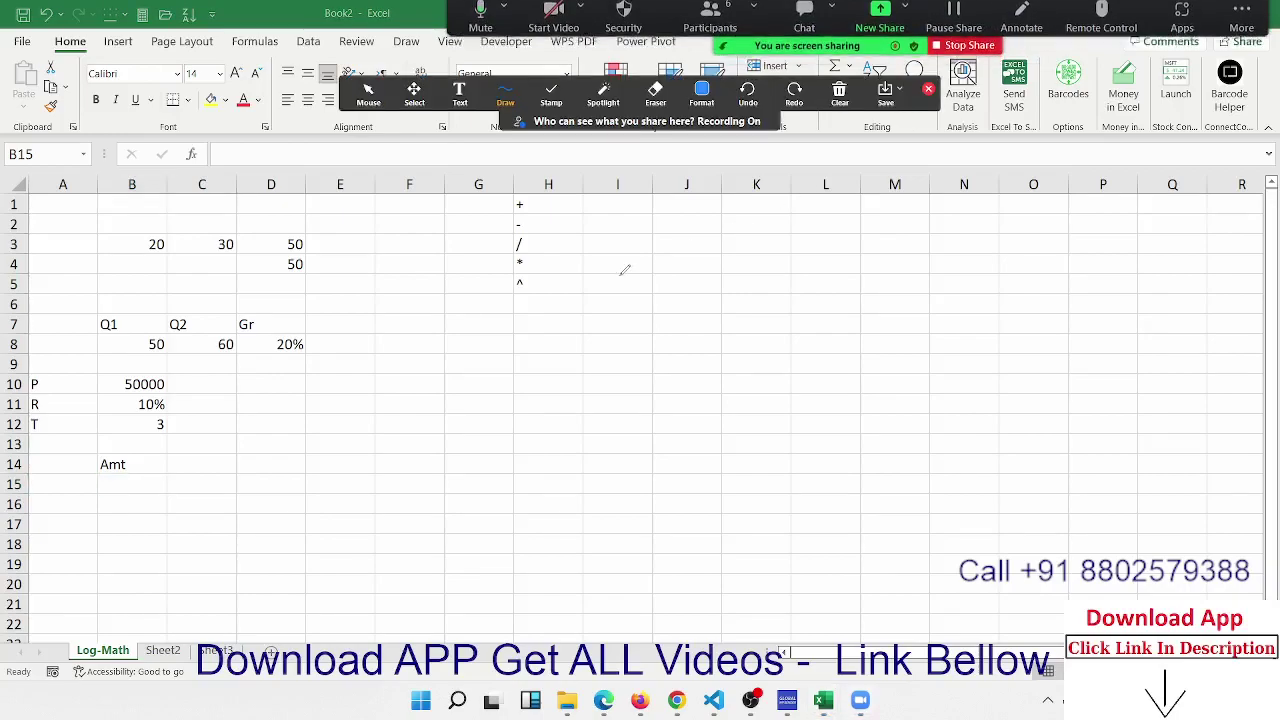
{"action": "mouse_move", "coordinate": [519, 412]}
{"action": "left_mouse_down"}
{"action": "mouse_move", "coordinate": [535, 304]}
{"action": "mouse_move", "coordinate": [557, 420]}
{"action": "left_mouse_up"}
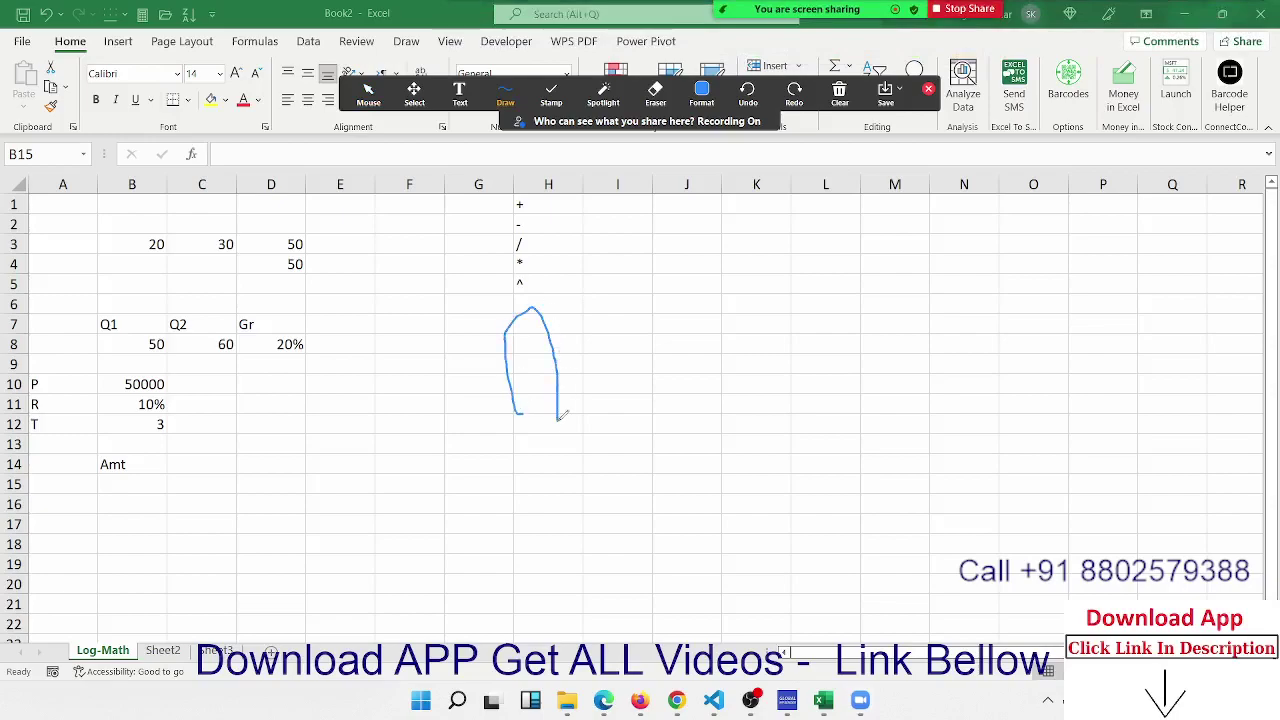
{"action": "mouse_move", "coordinate": [509, 374]}
{"action": "left_mouse_down"}
{"action": "mouse_move", "coordinate": [545, 358]}
{"action": "mouse_move", "coordinate": [612, 358]}
{"action": "left_mouse_up"}
{"action": "mouse_move", "coordinate": [637, 290]}
{"action": "left_mouse_down"}
{"action": "mouse_move", "coordinate": [651, 390]}
{"action": "mouse_move", "coordinate": [660, 318]}
{"action": "left_mouse_up"}
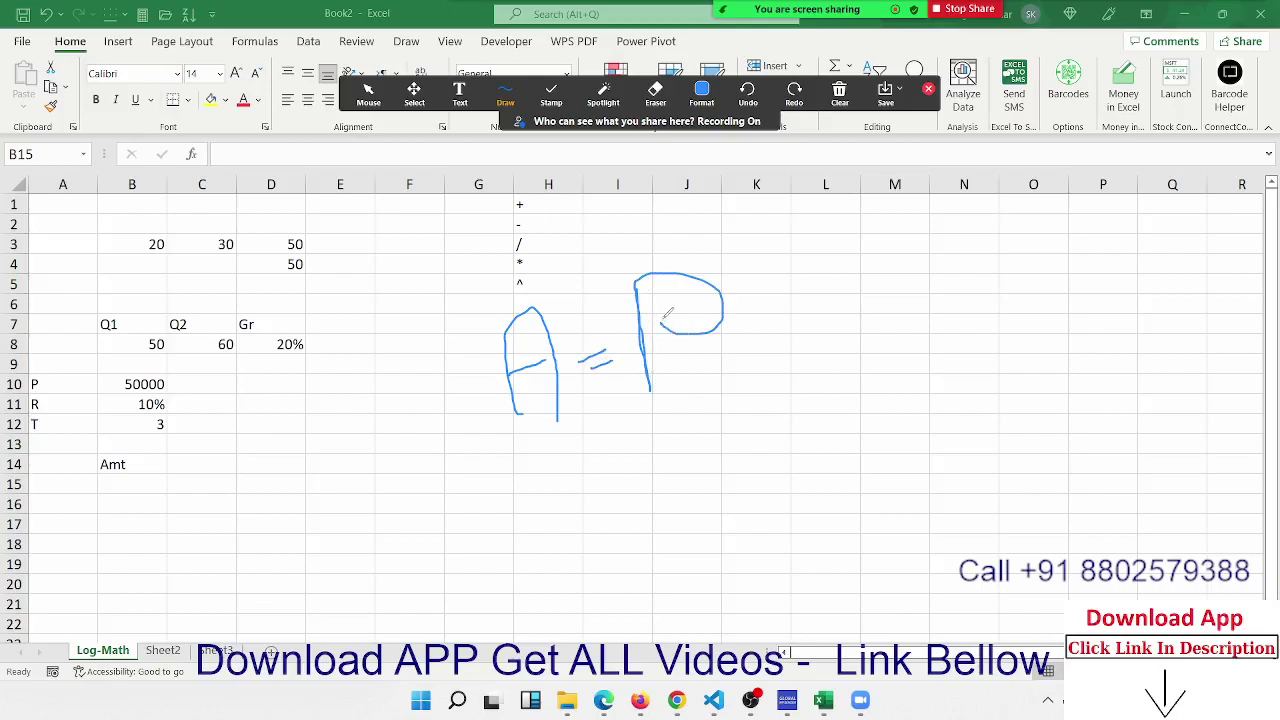
{"action": "left_click_drag", "start_coordinate": [726, 287], "coordinate": [826, 350]}
{"action": "left_click_drag", "start_coordinate": [790, 266], "coordinate": [766, 440]}
Complete the ink formula with (1 + r/n) and its exponent, then close annotation.
{"action": "left_click_drag", "start_coordinate": [807, 221], "coordinate": [896, 333]}
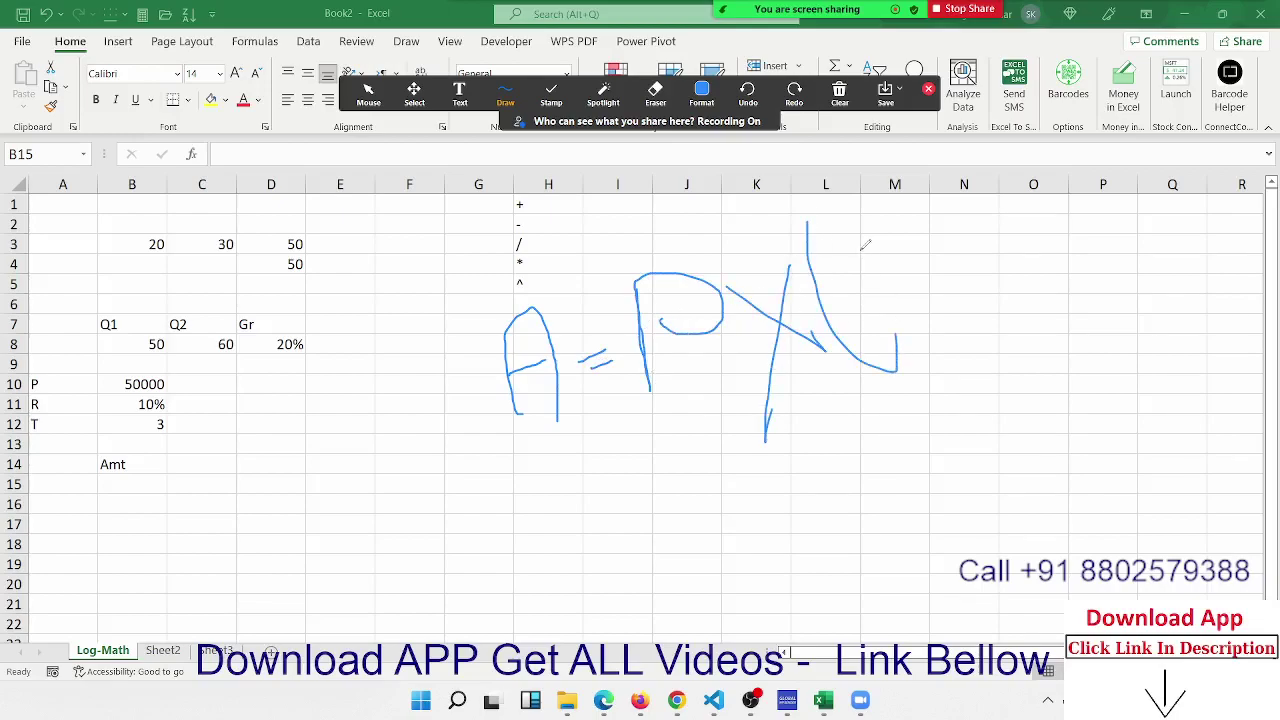
{"action": "mouse_move", "coordinate": [834, 241]}
{"action": "left_mouse_down"}
{"action": "mouse_move", "coordinate": [851, 286]}
{"action": "mouse_move", "coordinate": [864, 258]}
{"action": "mouse_move", "coordinate": [876, 253]}
{"action": "mouse_move", "coordinate": [878, 280]}
{"action": "mouse_move", "coordinate": [929, 220]}
{"action": "mouse_move", "coordinate": [890, 334]}
{"action": "left_mouse_up"}
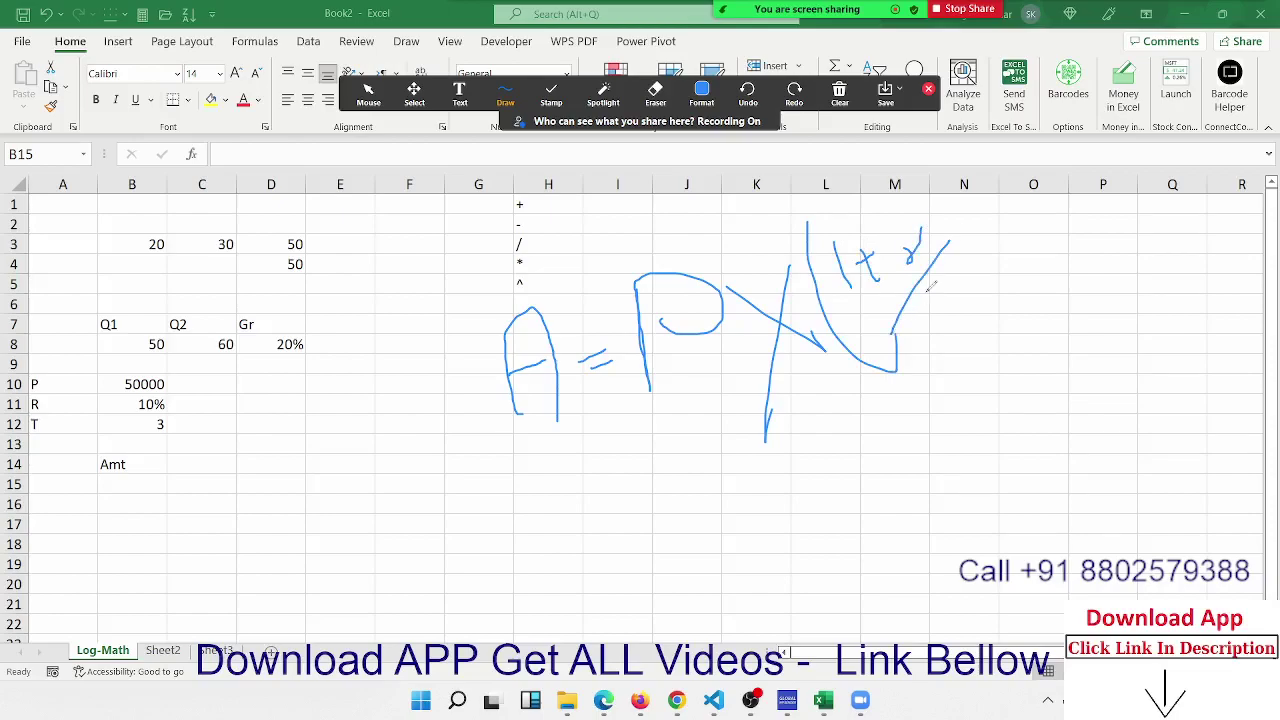
{"action": "mouse_move", "coordinate": [924, 284]}
{"action": "left_mouse_down"}
{"action": "mouse_move", "coordinate": [937, 326]}
{"action": "mouse_move", "coordinate": [958, 304]}
{"action": "left_mouse_up"}
{"action": "left_click_drag", "start_coordinate": [940, 203], "coordinate": [1012, 310]}
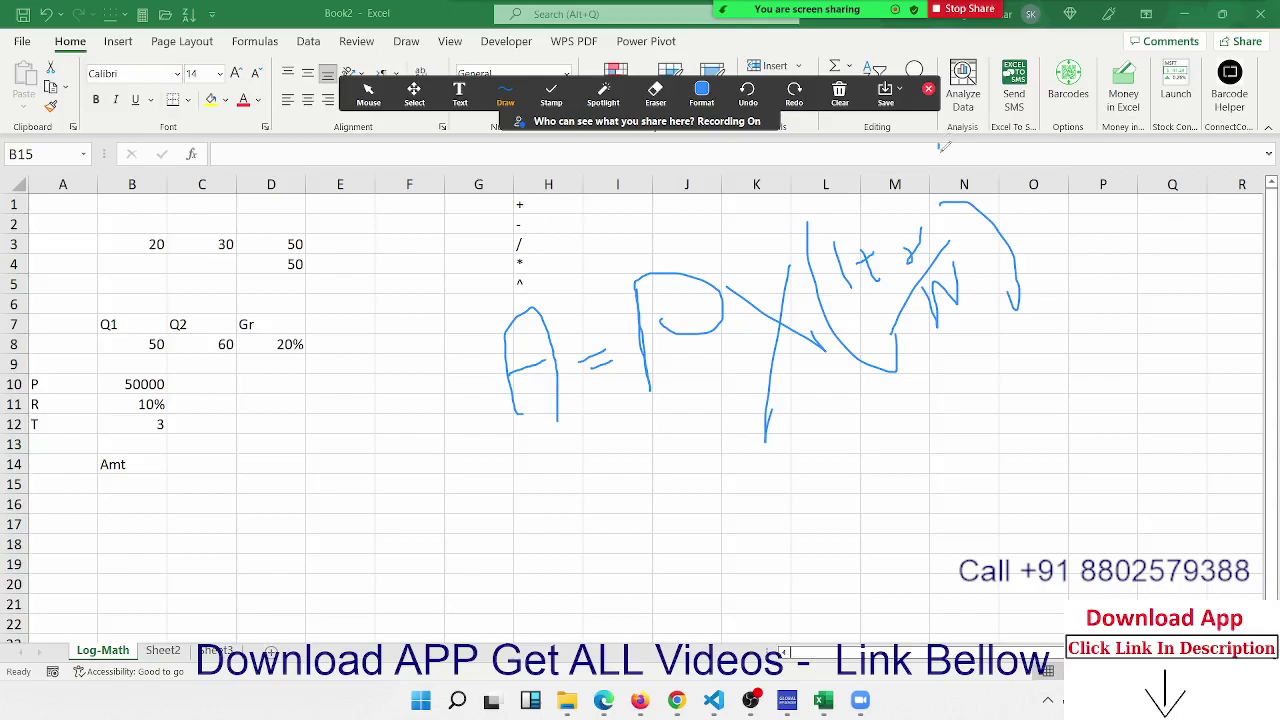
{"action": "mouse_move", "coordinate": [940, 146]}
{"action": "left_mouse_down"}
{"action": "mouse_move", "coordinate": [997, 176]}
{"action": "mouse_move", "coordinate": [984, 104]}
{"action": "mouse_move", "coordinate": [1006, 100]}
{"action": "left_mouse_up"}
{"action": "mouse_move", "coordinate": [1014, 100]}
{"action": "left_mouse_down"}
{"action": "mouse_move", "coordinate": [1072, 44]}
{"action": "mouse_move", "coordinate": [1102, 78]}
{"action": "mouse_move", "coordinate": [1060, 88]}
{"action": "left_mouse_up"}
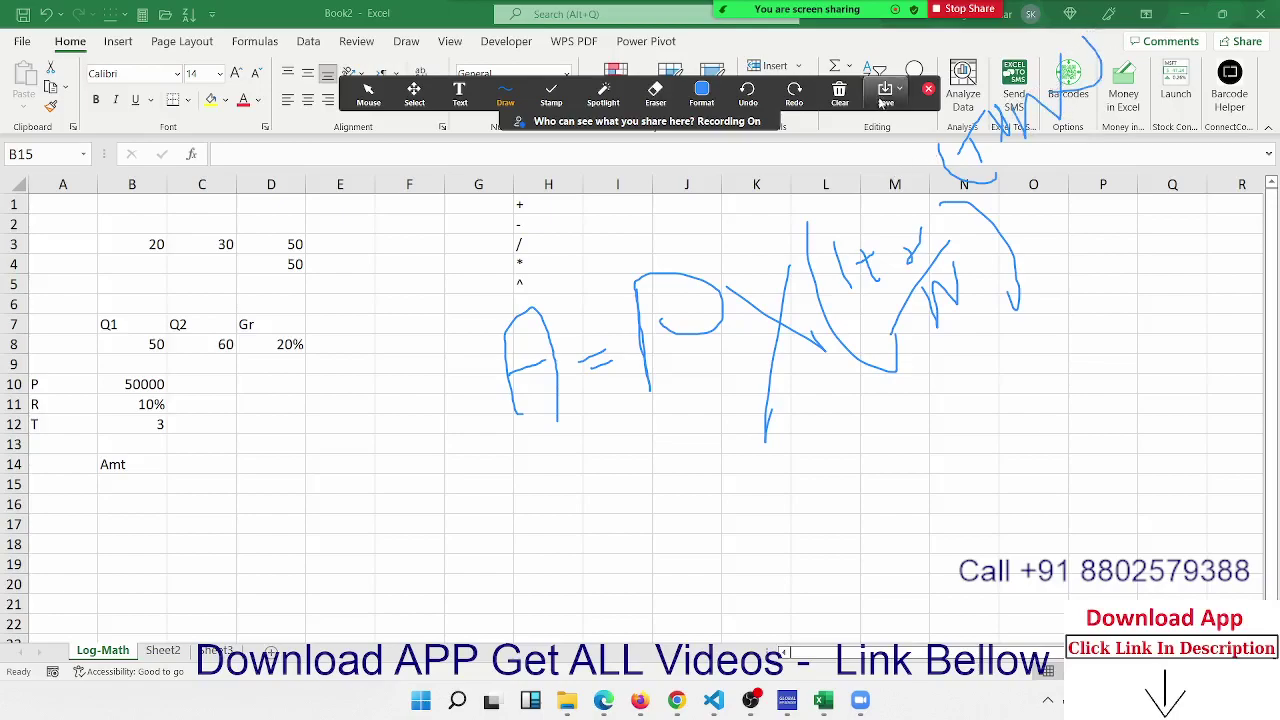
{"action": "left_click", "coordinate": [929, 90]}
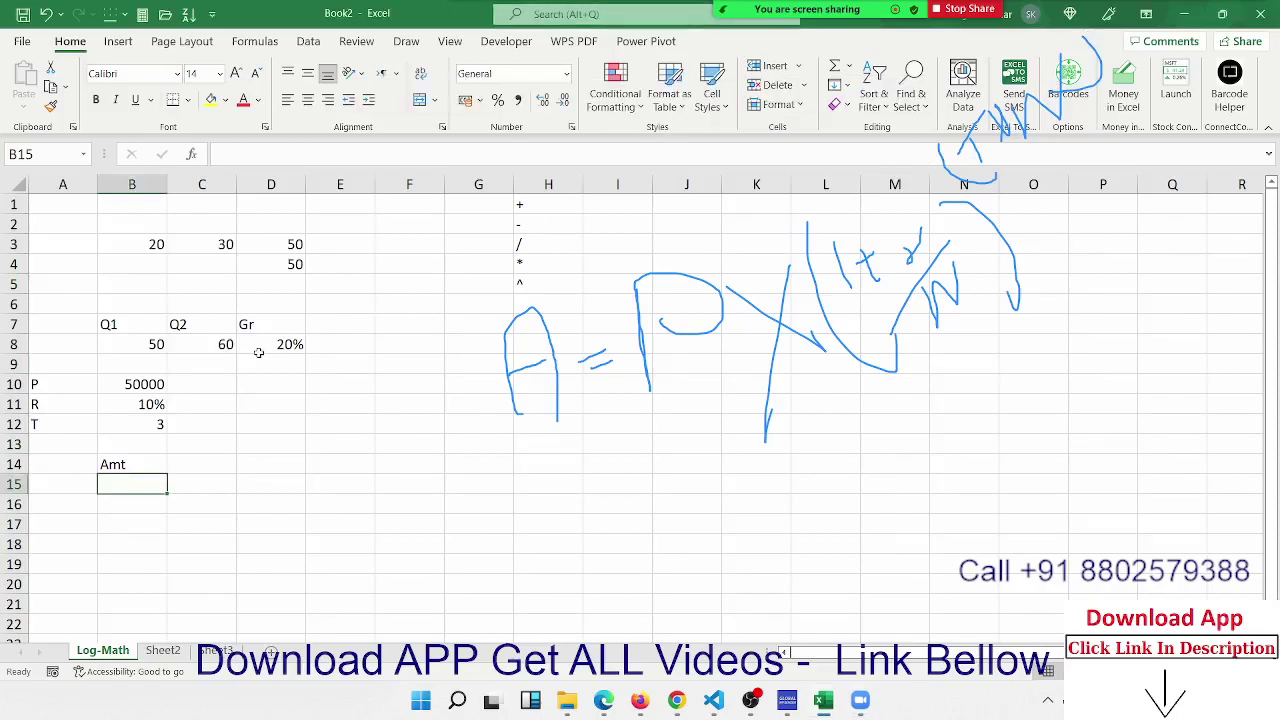
{"action": "left_click", "coordinate": [193, 465]}
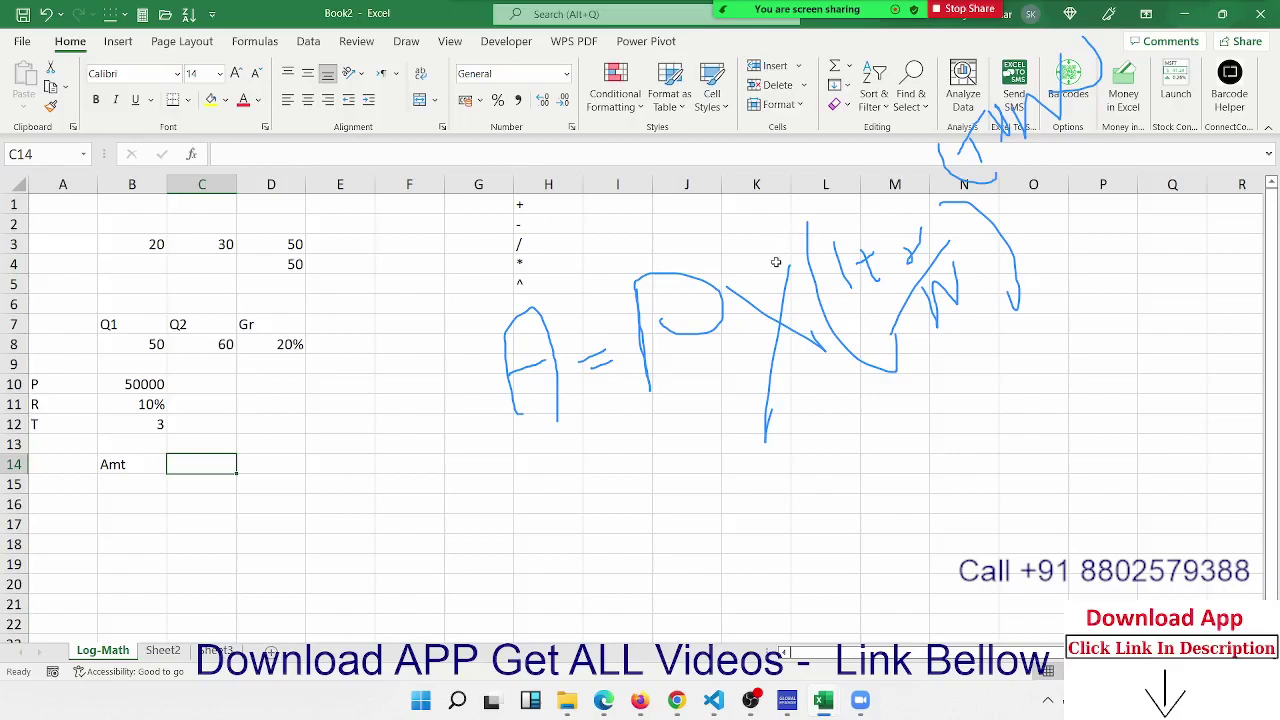
{"action": "mouse_move", "coordinate": [905, 18]}
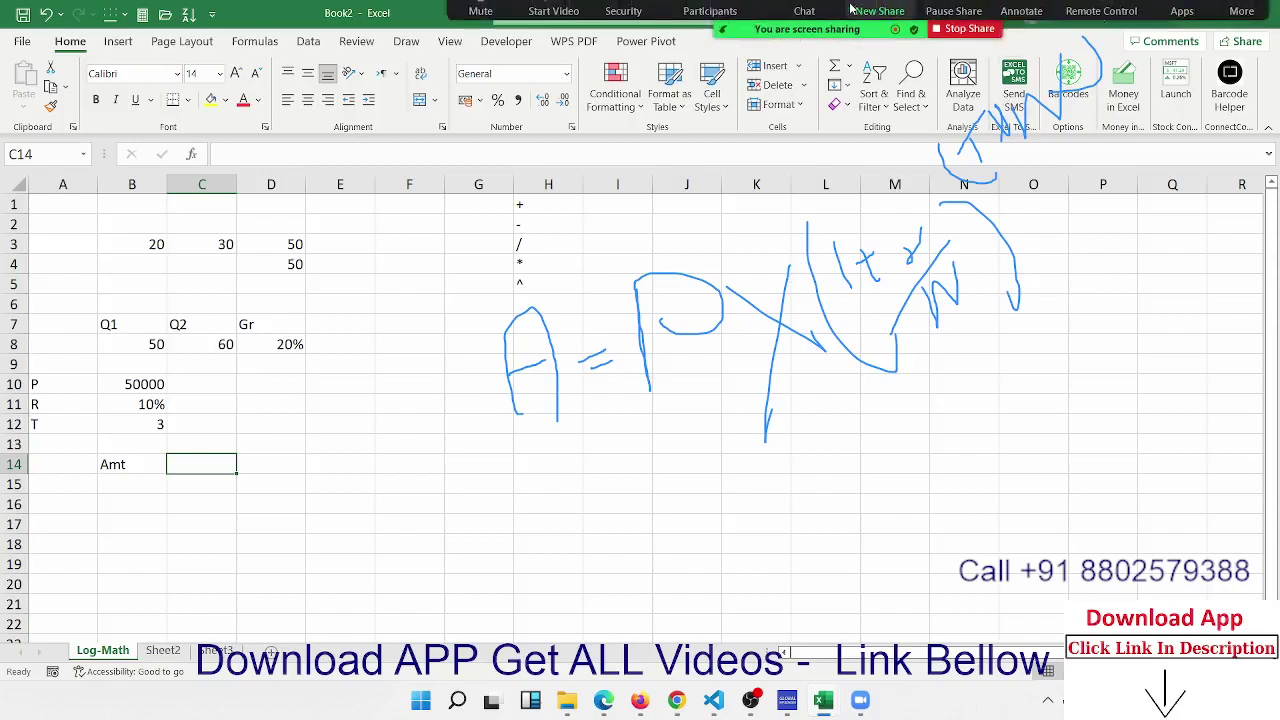
{"action": "left_click", "coordinate": [710, 22]}
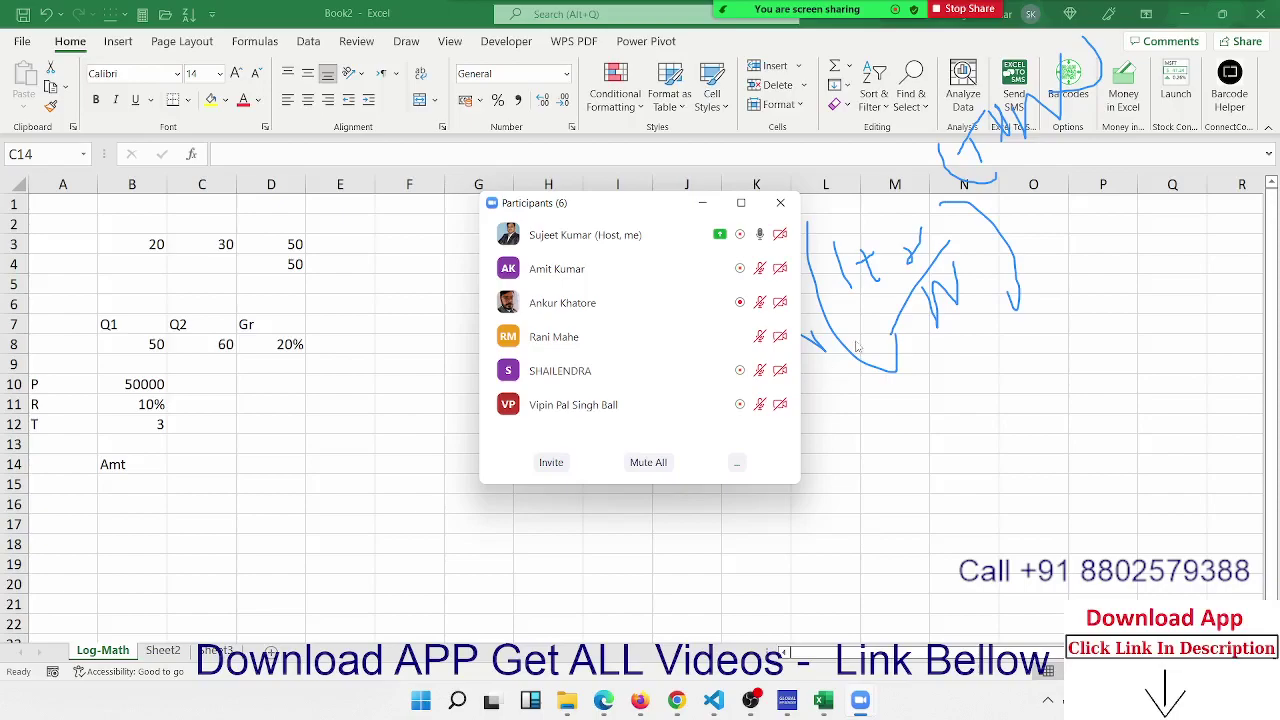
{"action": "left_click", "coordinate": [781, 203]}
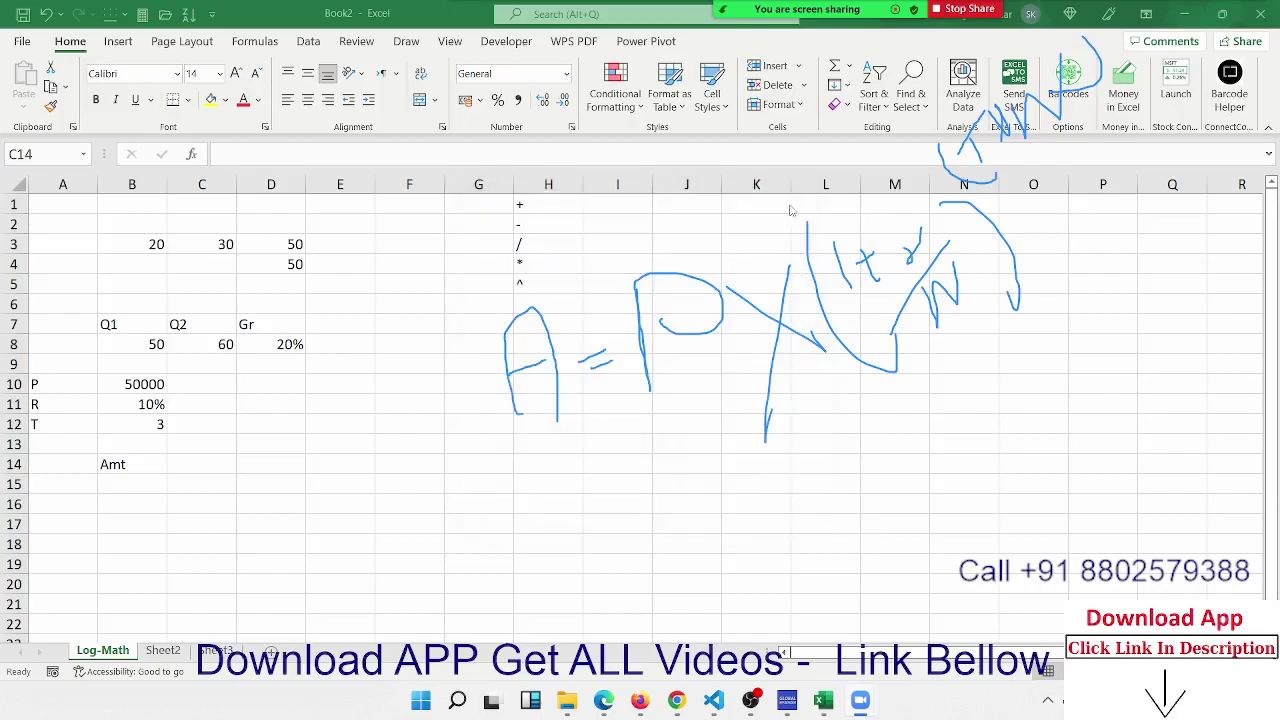
{"action": "left_click", "coordinate": [214, 462]}
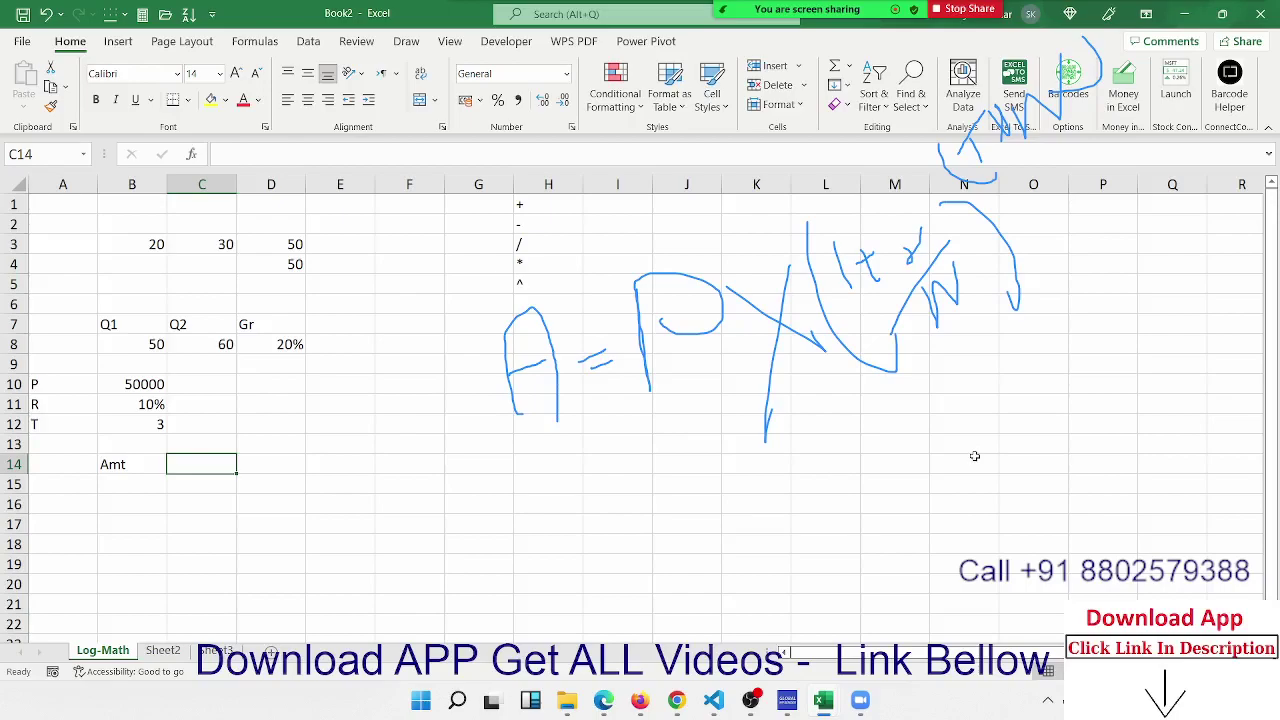
Enter =1+(B11/12) in C14 to get the monthly growth factor 1.008333.
{"action": "type", "text": "=1+("}
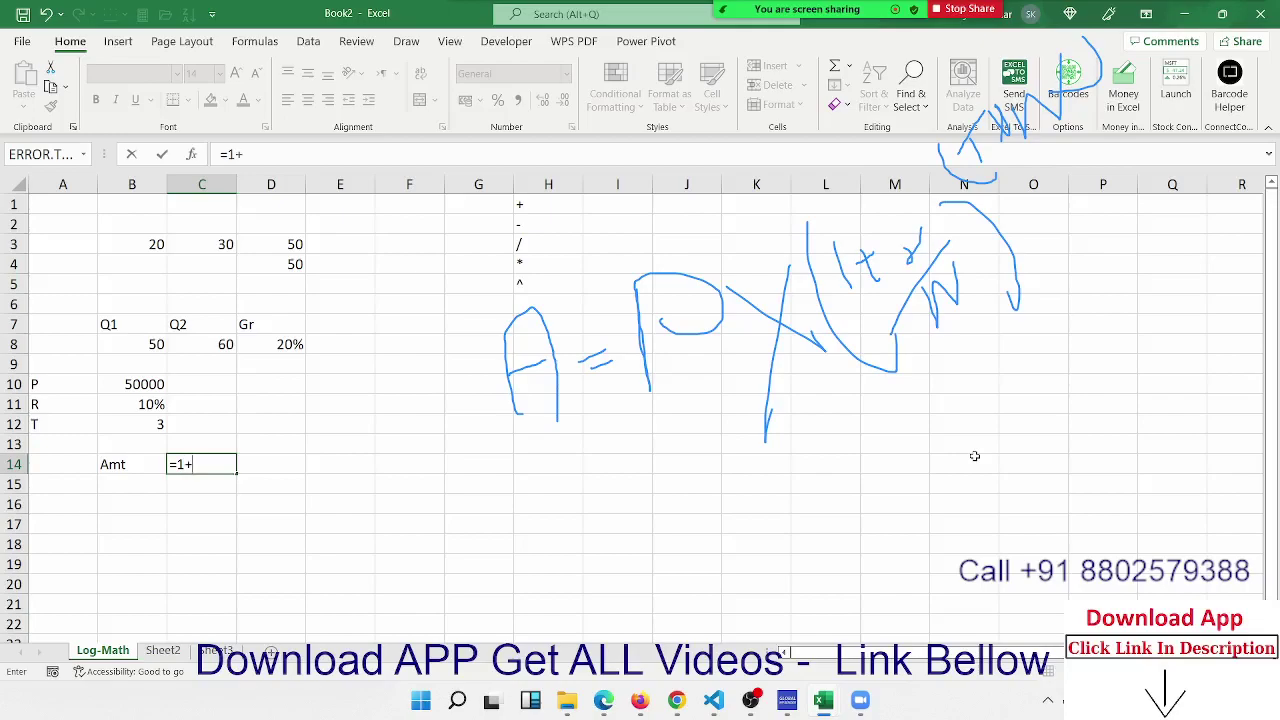
{"action": "left_click", "coordinate": [133, 407]}
{"action": "type", "text": "/"}
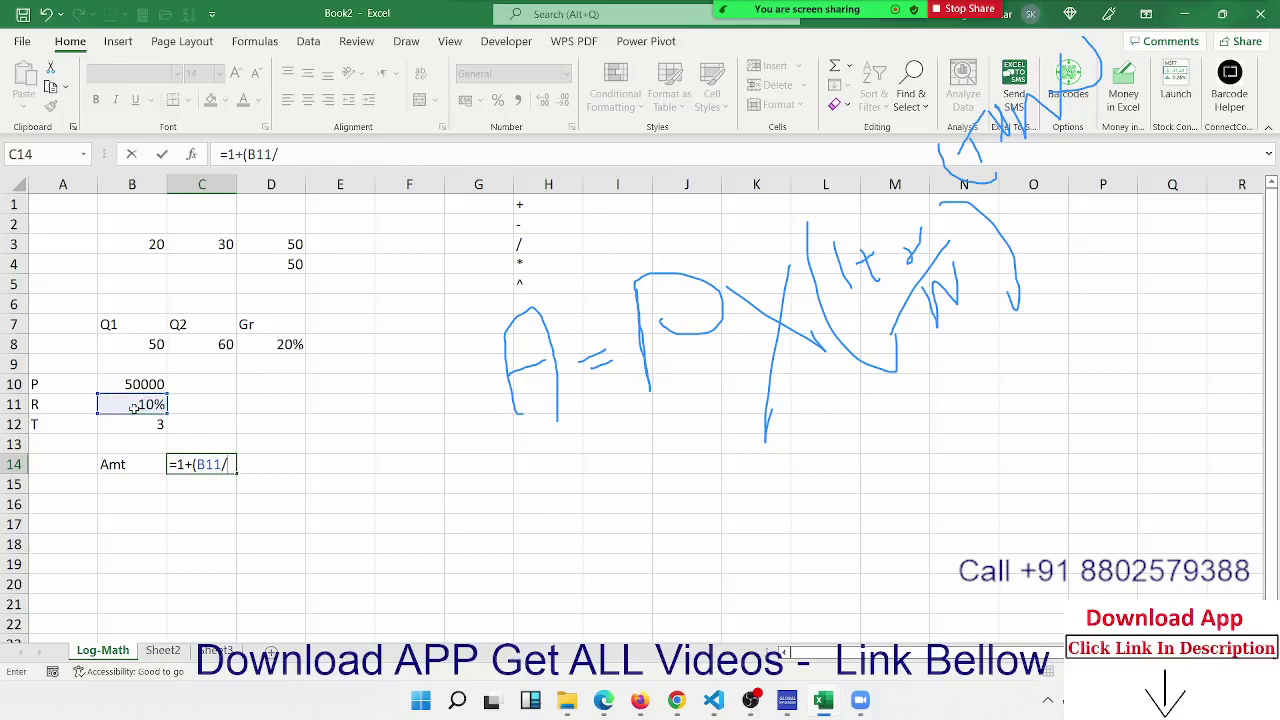
{"action": "type", "text": "12)"}
{"action": "key", "text": "Return"}
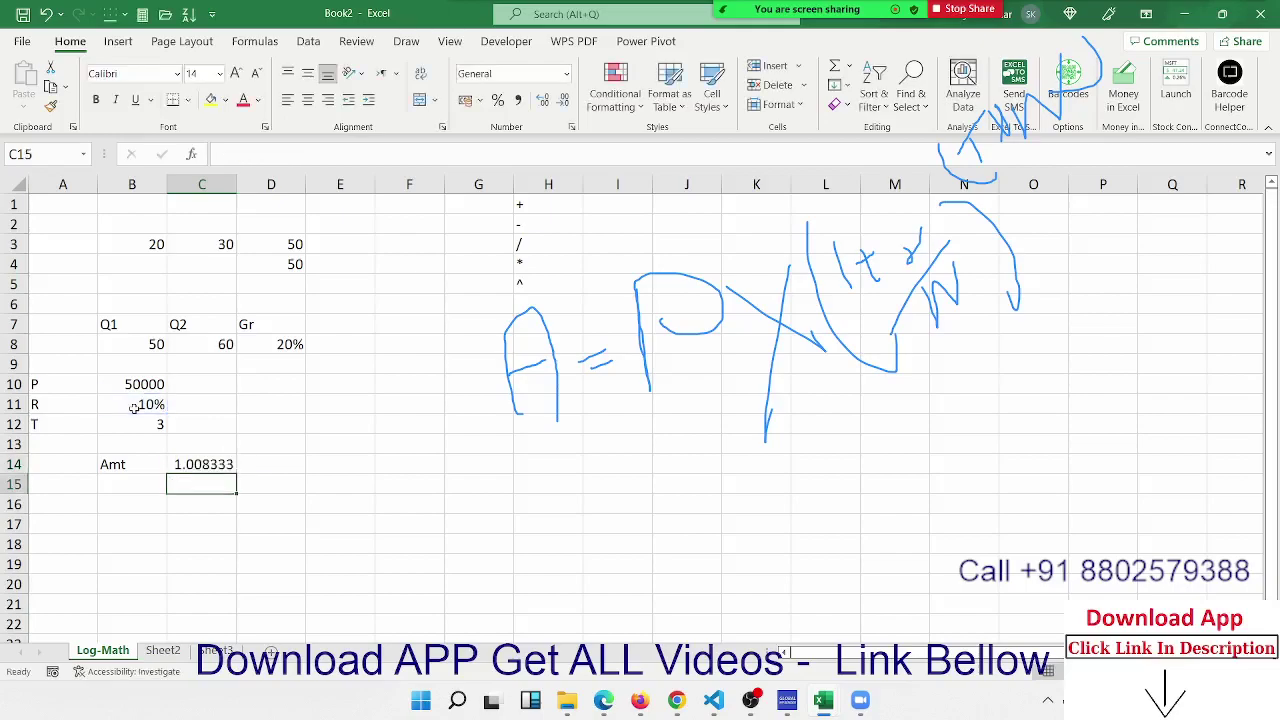
{"action": "key", "text": "Up"}
Enter =B12*12 in D14 to get 36 months.
{"action": "key", "text": "Right"}
{"action": "type", "text": "="}
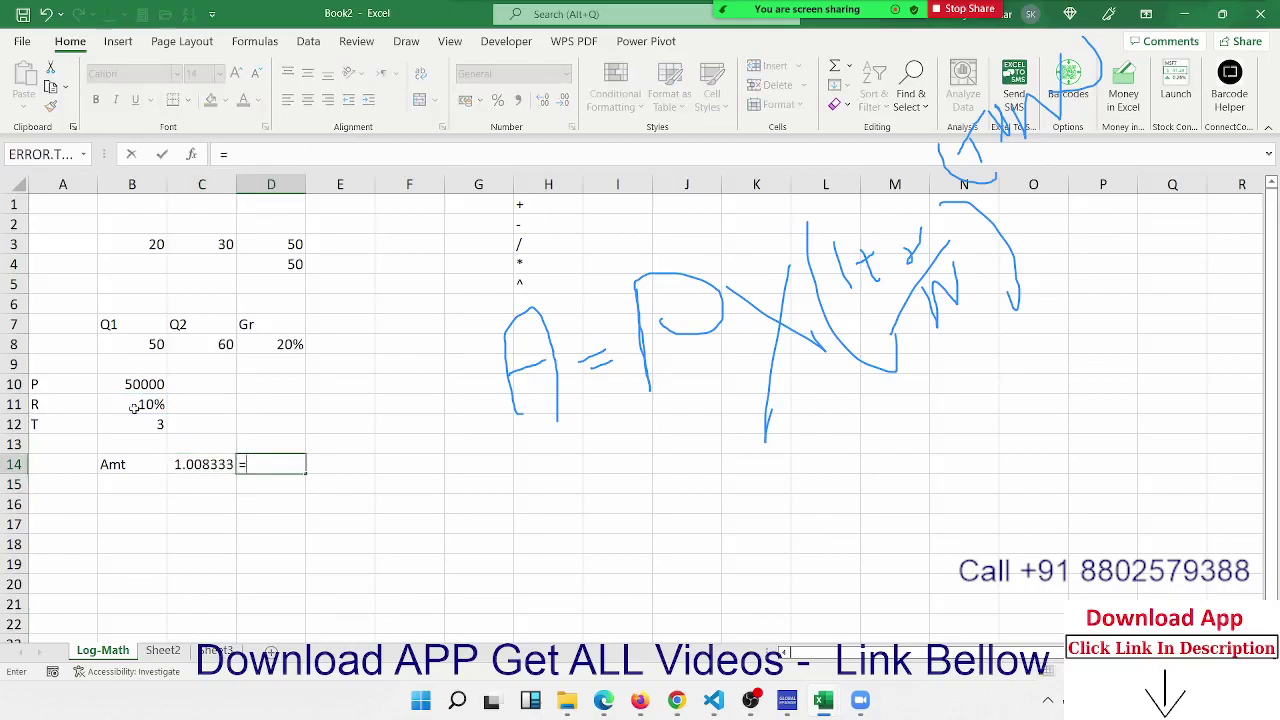
{"action": "mouse_move", "coordinate": [737, 22]}
{"action": "left_click", "coordinate": [149, 424]}
{"action": "type", "text": "*12"}
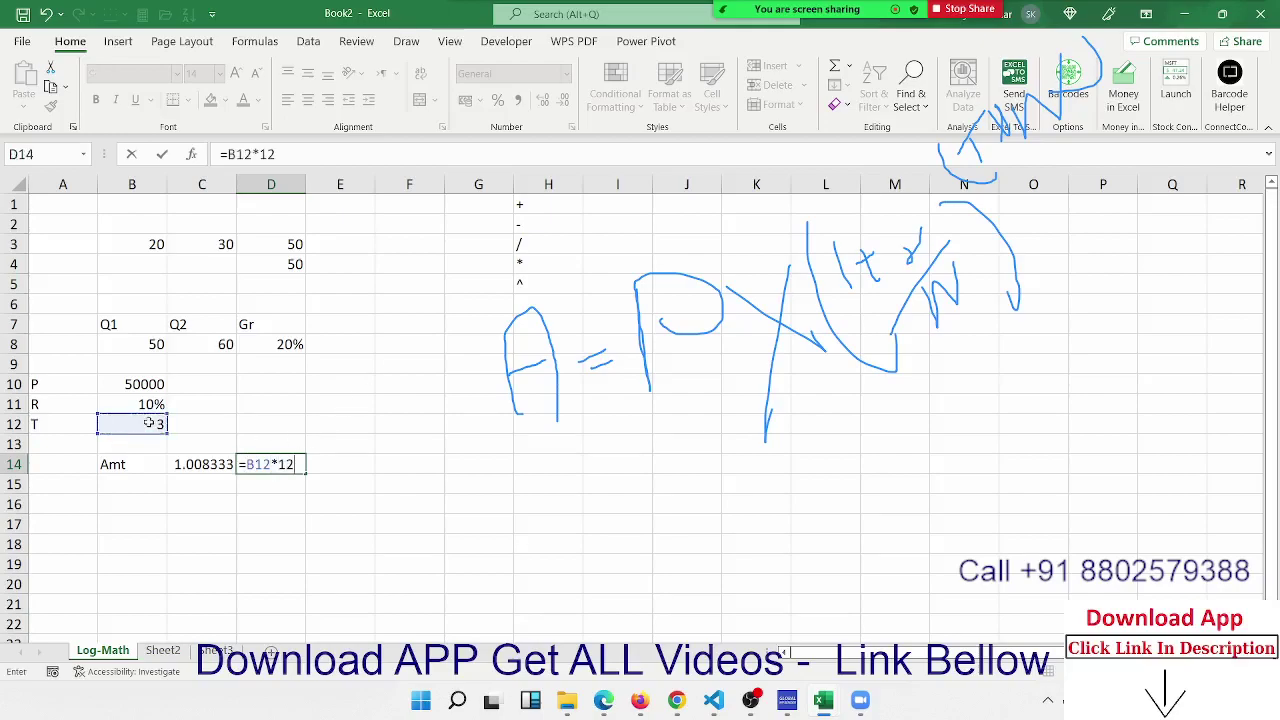
{"action": "key", "text": "Return"}
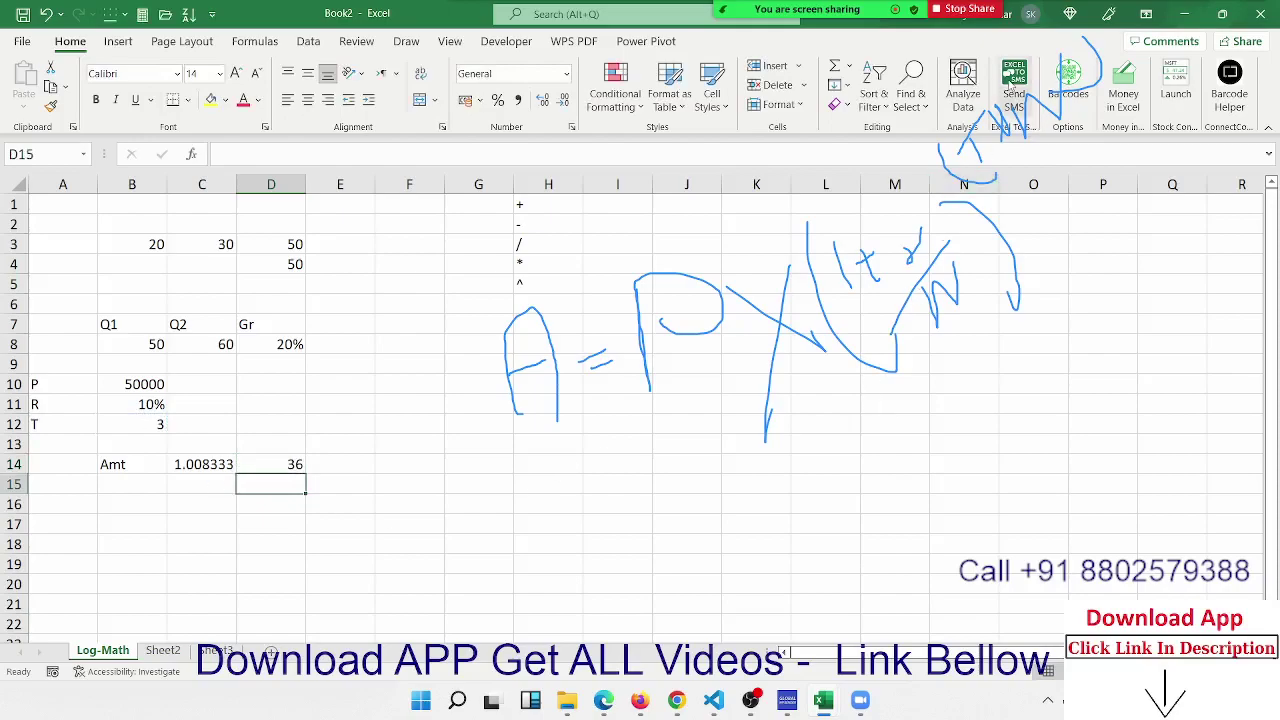
Enter =C14^D14 in E14 to raise the monthly factor to 36 months (1.348182).
{"action": "left_click", "coordinate": [531, 284]}
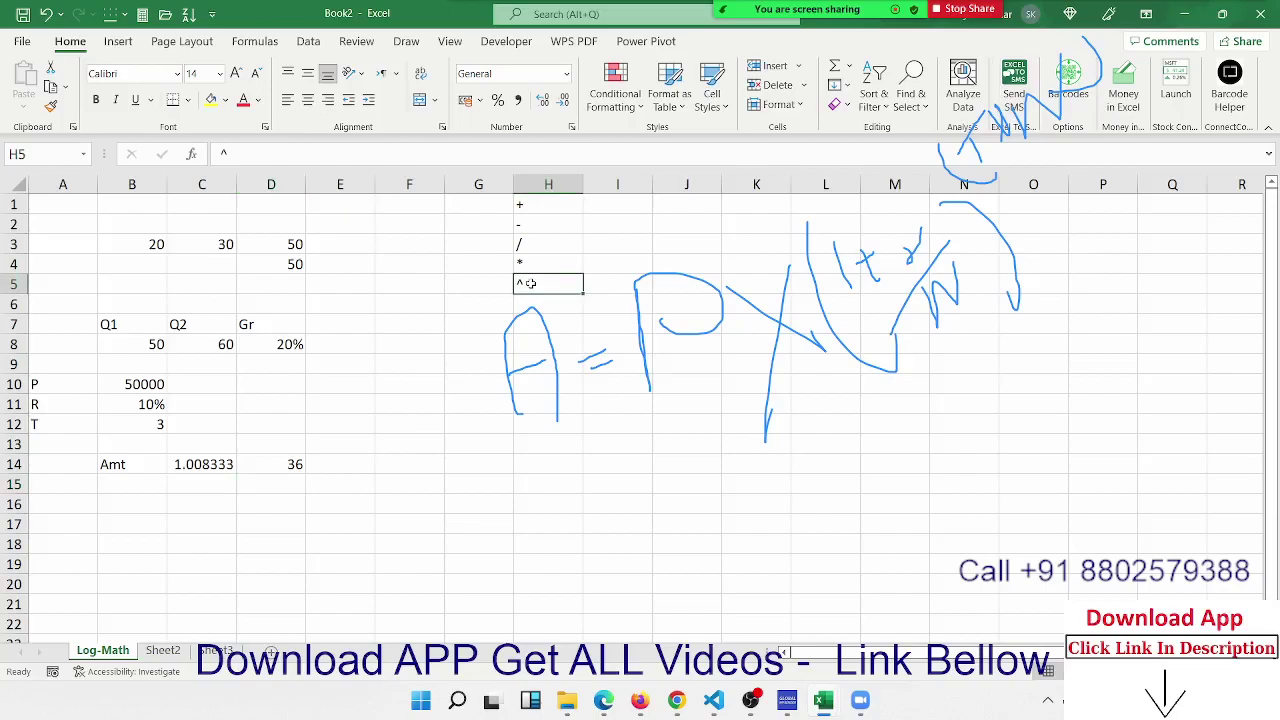
{"action": "left_click", "coordinate": [328, 472]}
{"action": "type", "text": "="}
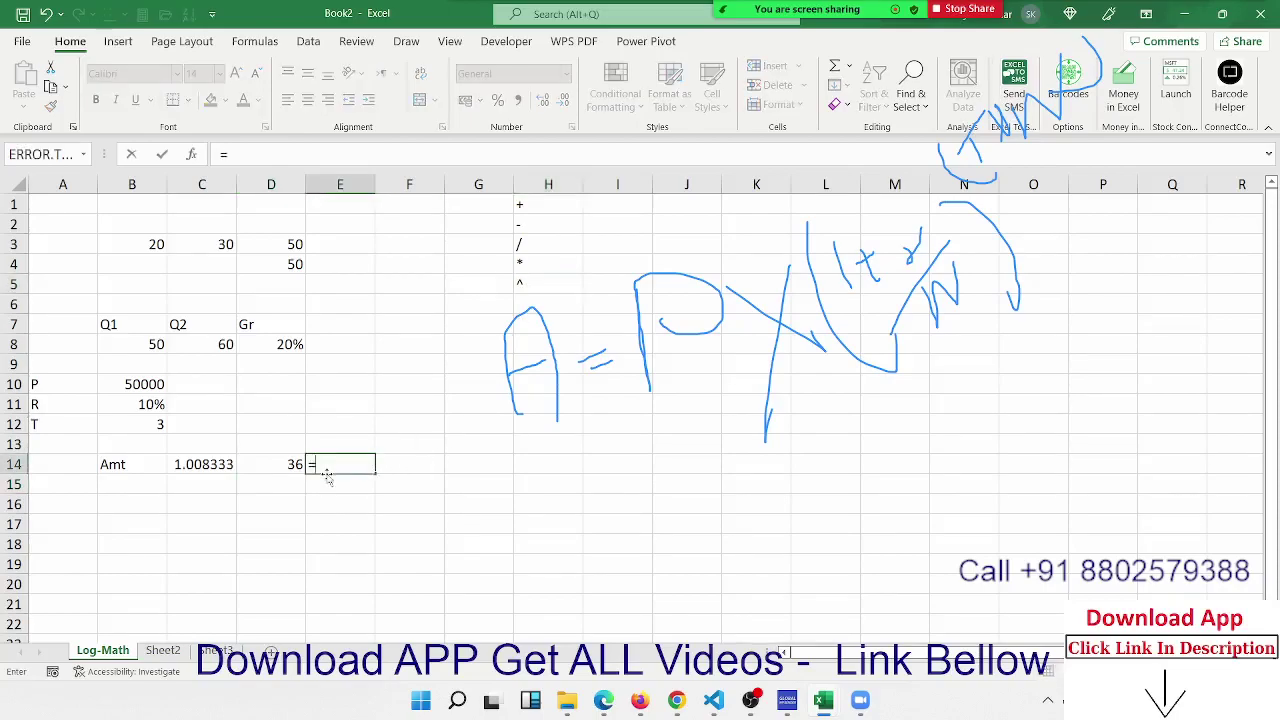
{"action": "key", "text": "Left"}
{"action": "key", "text": "Left"}
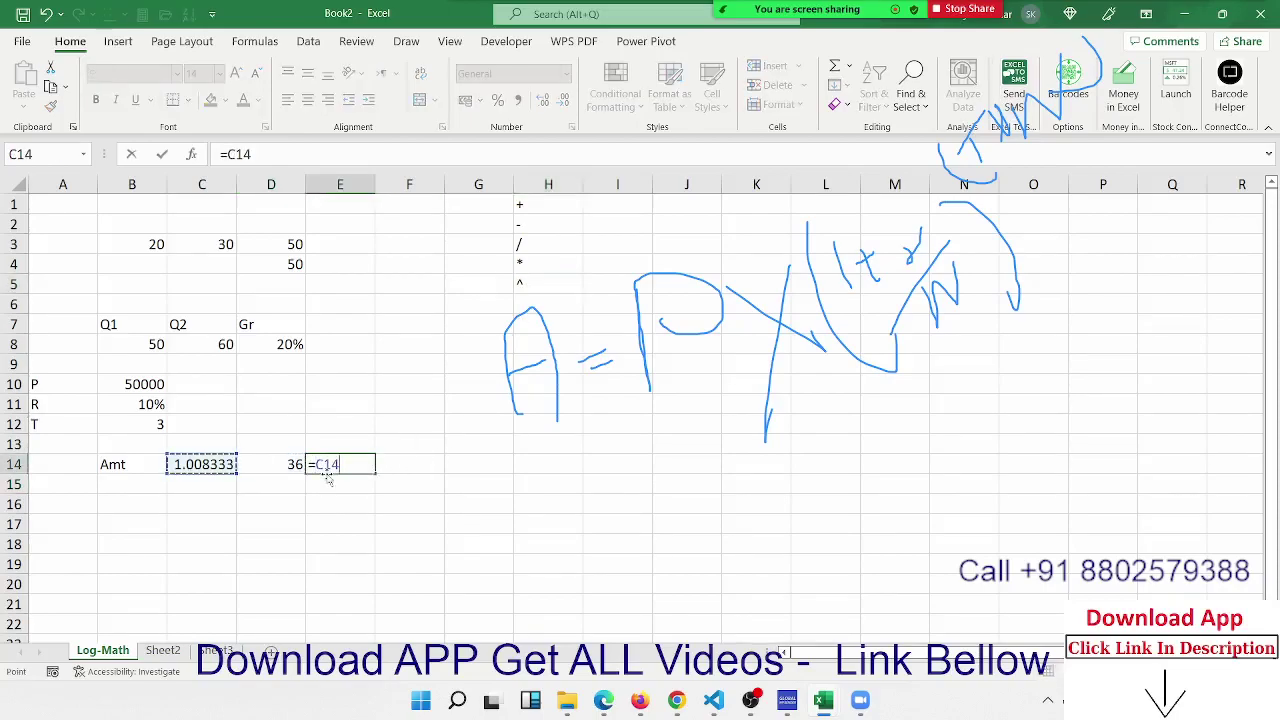
{"action": "type", "text": "^"}
{"action": "left_click", "coordinate": [285, 466]}
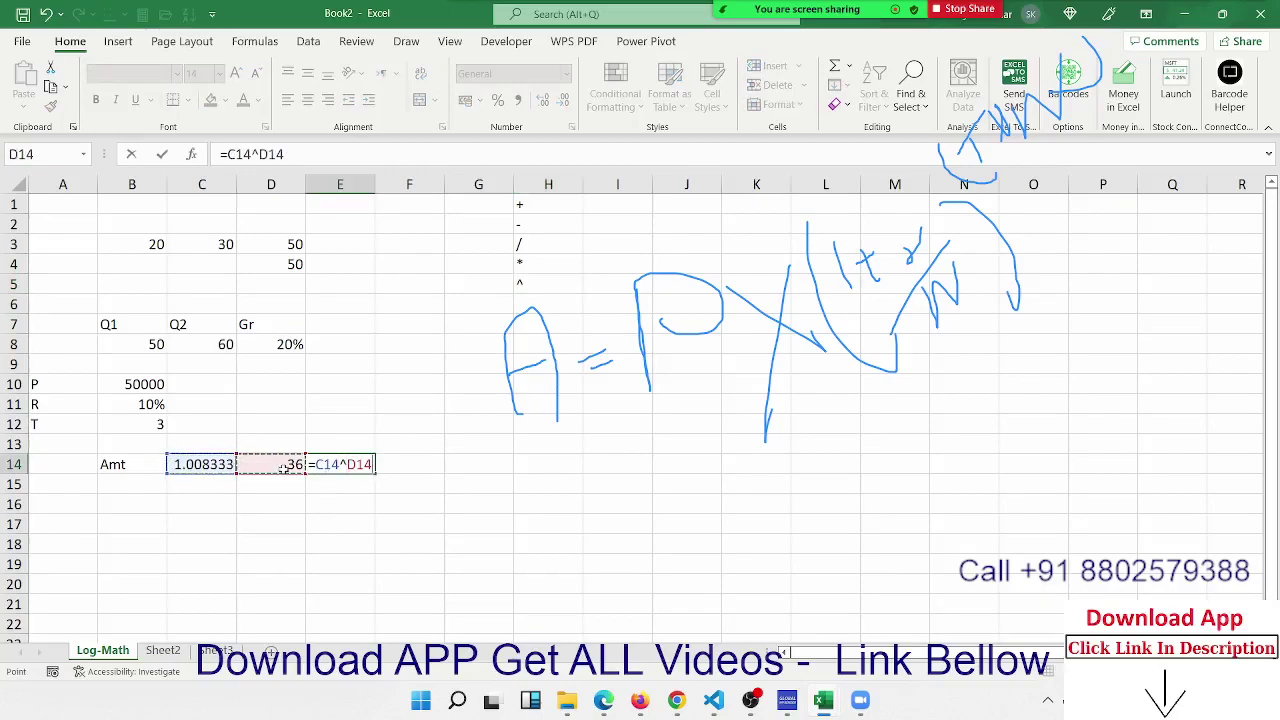
{"action": "key", "text": "Return"}
{"action": "key", "text": "Up"}
Enter =B10*E14 in F14 for the compound amount 67409.09.
{"action": "key", "text": "Right"}
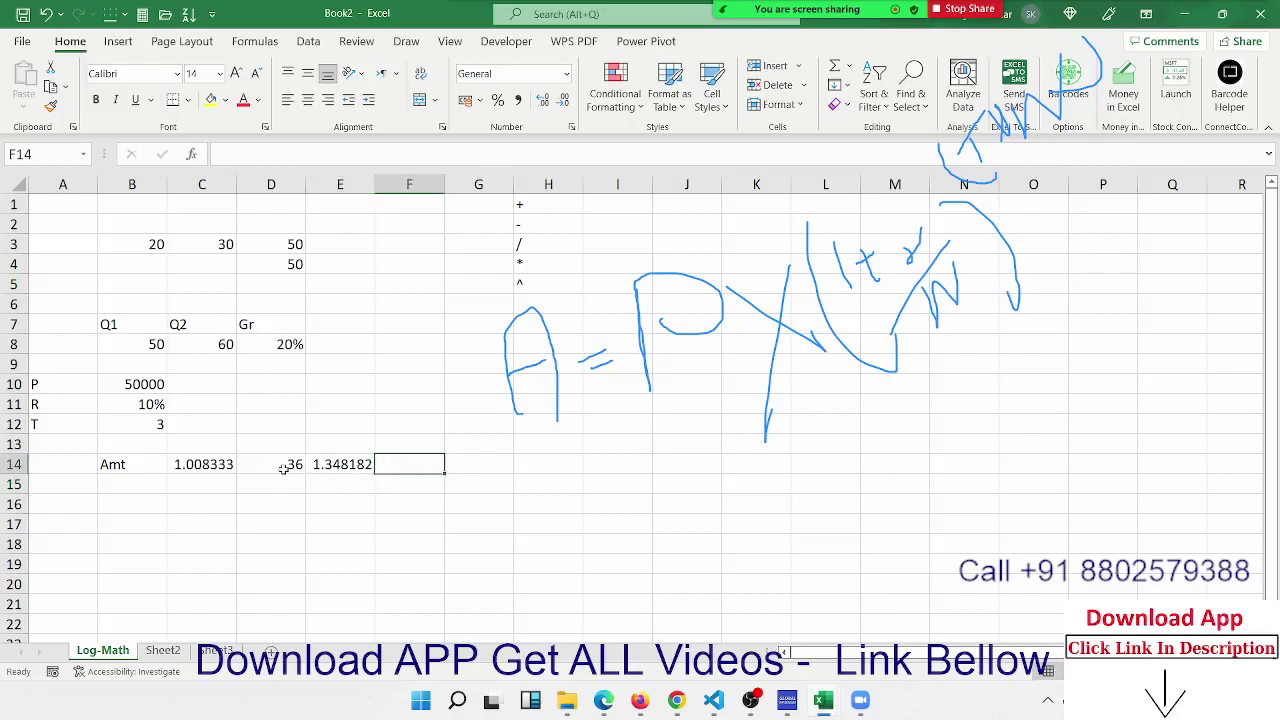
{"action": "type", "text": "="}
{"action": "left_click", "coordinate": [141, 382]}
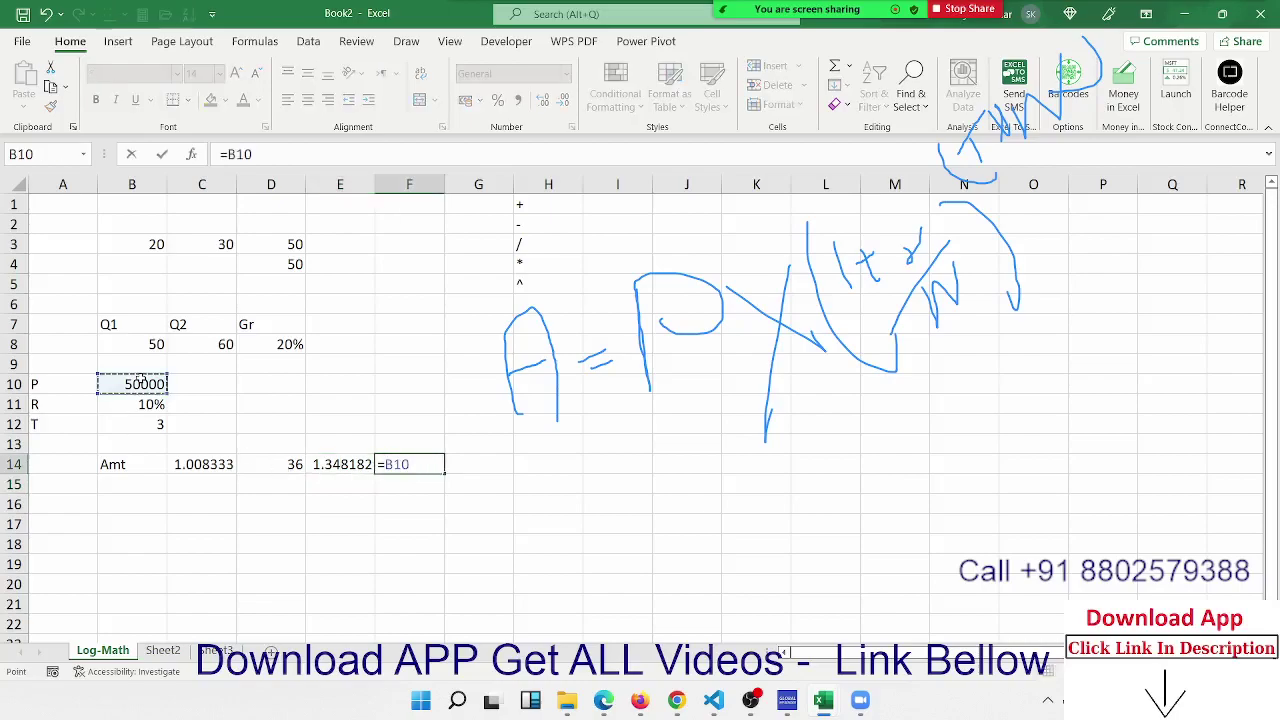
{"action": "type", "text": "*"}
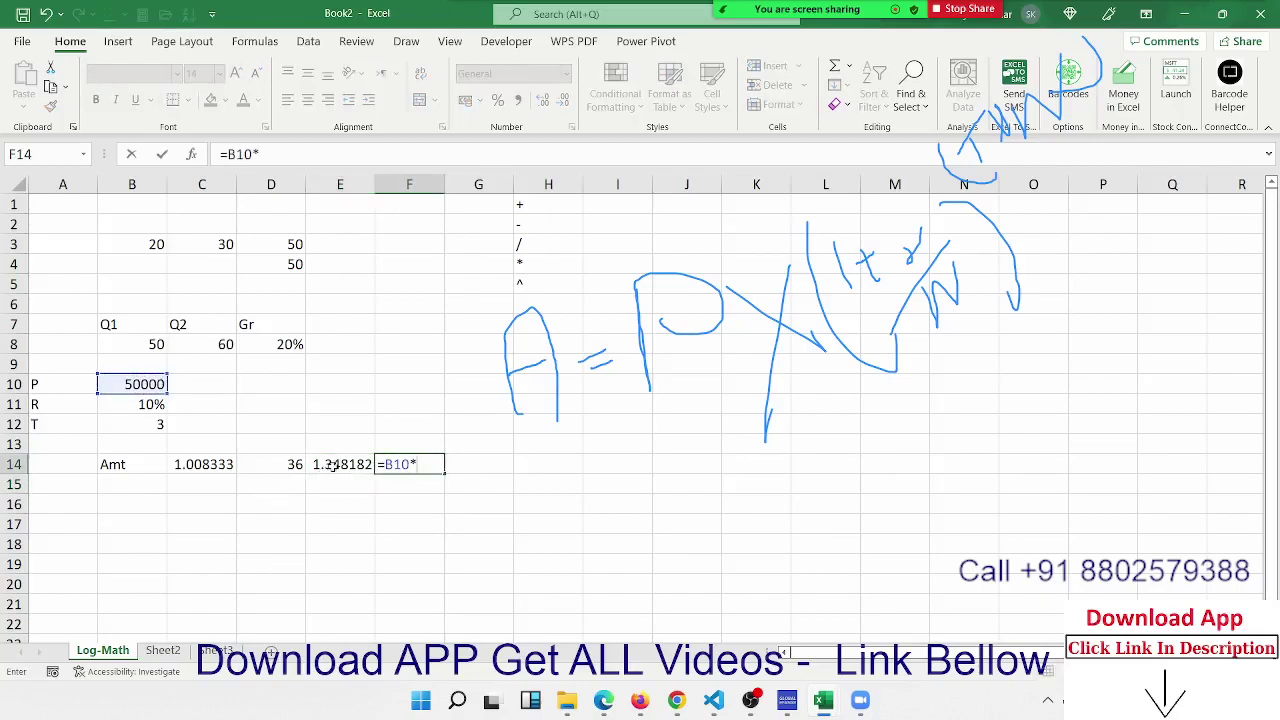
{"action": "left_click", "coordinate": [332, 466]}
{"action": "key", "text": "Return"}
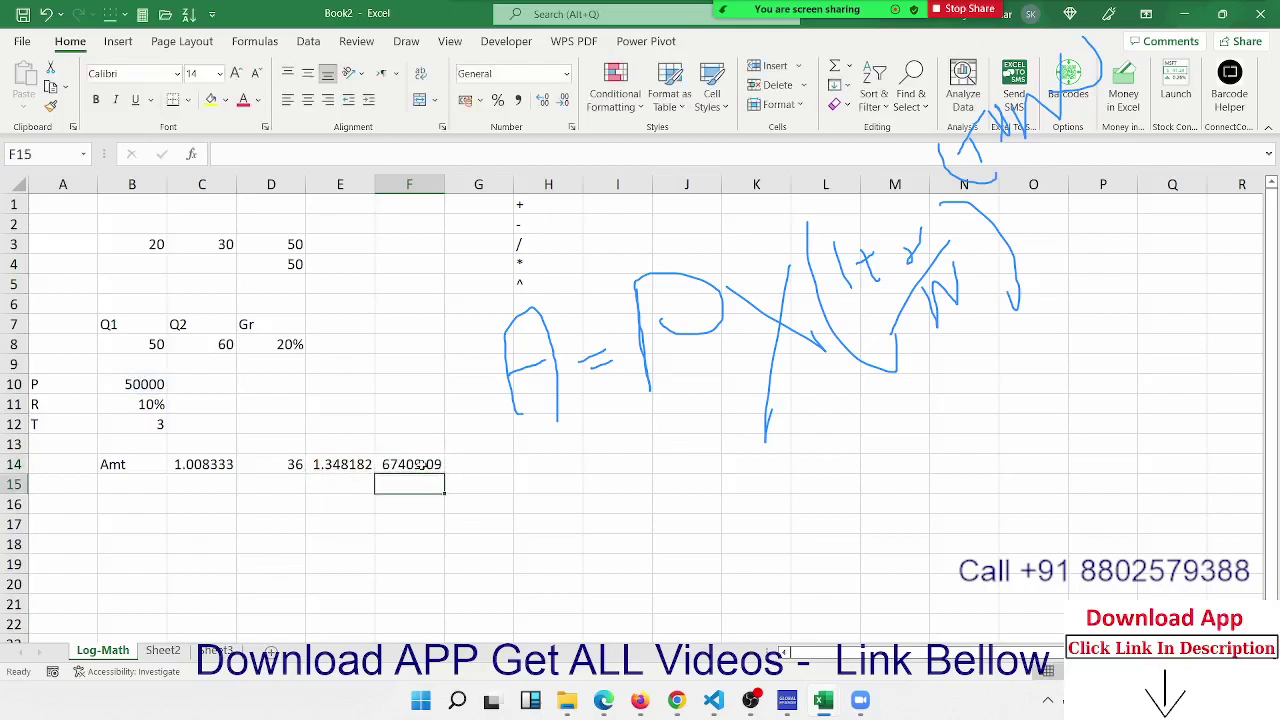
{"action": "left_click", "coordinate": [420, 464]}
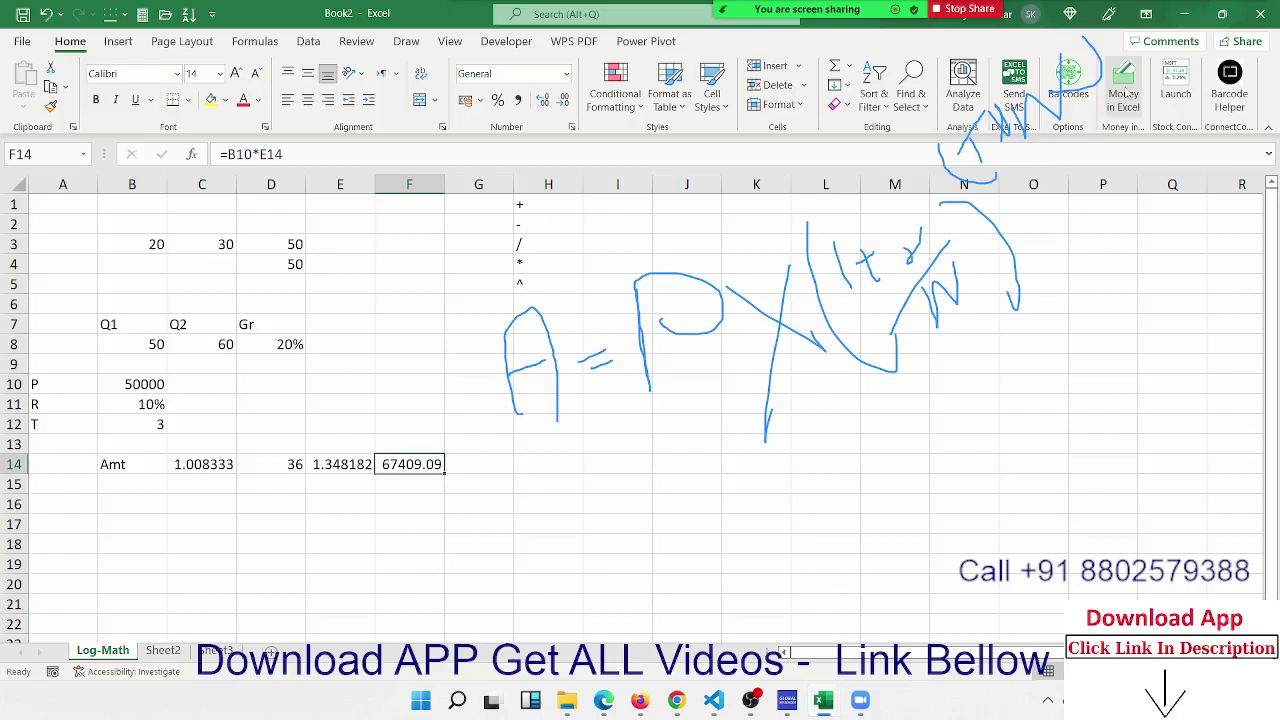
{"action": "left_click", "coordinate": [200, 466]}
{"action": "left_click", "coordinate": [300, 468]}
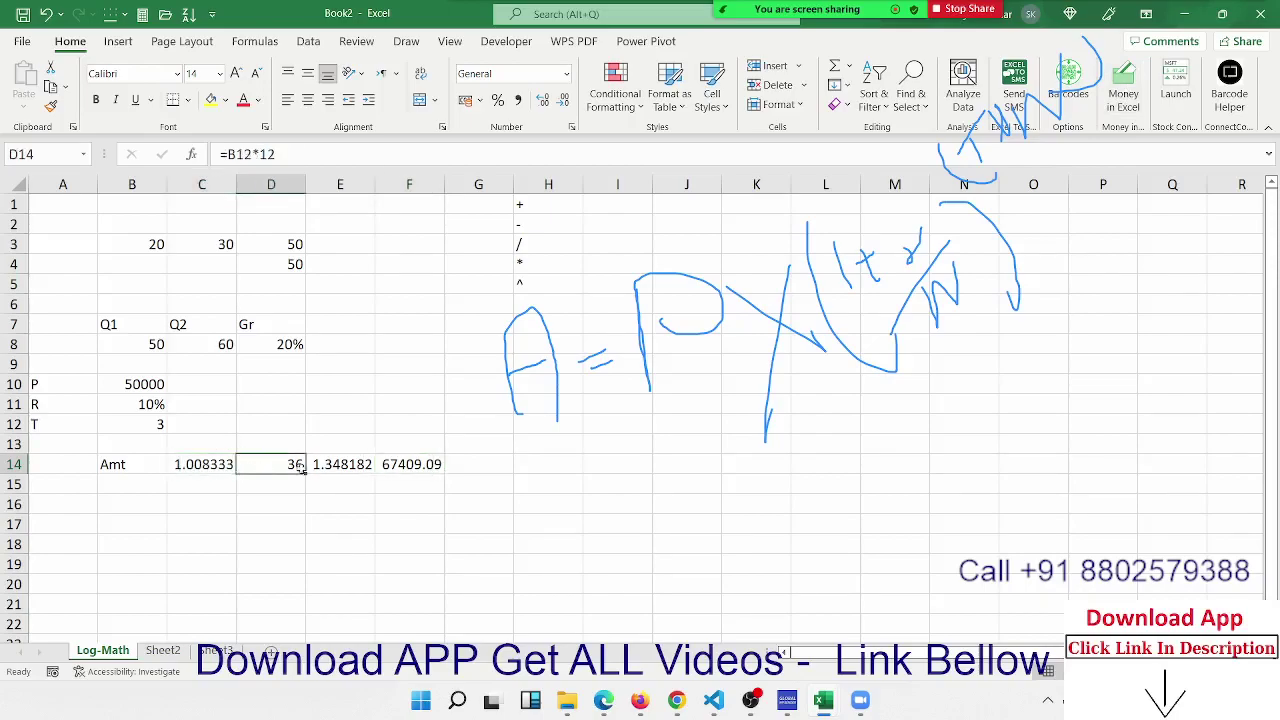
{"action": "left_click", "coordinate": [330, 466]}
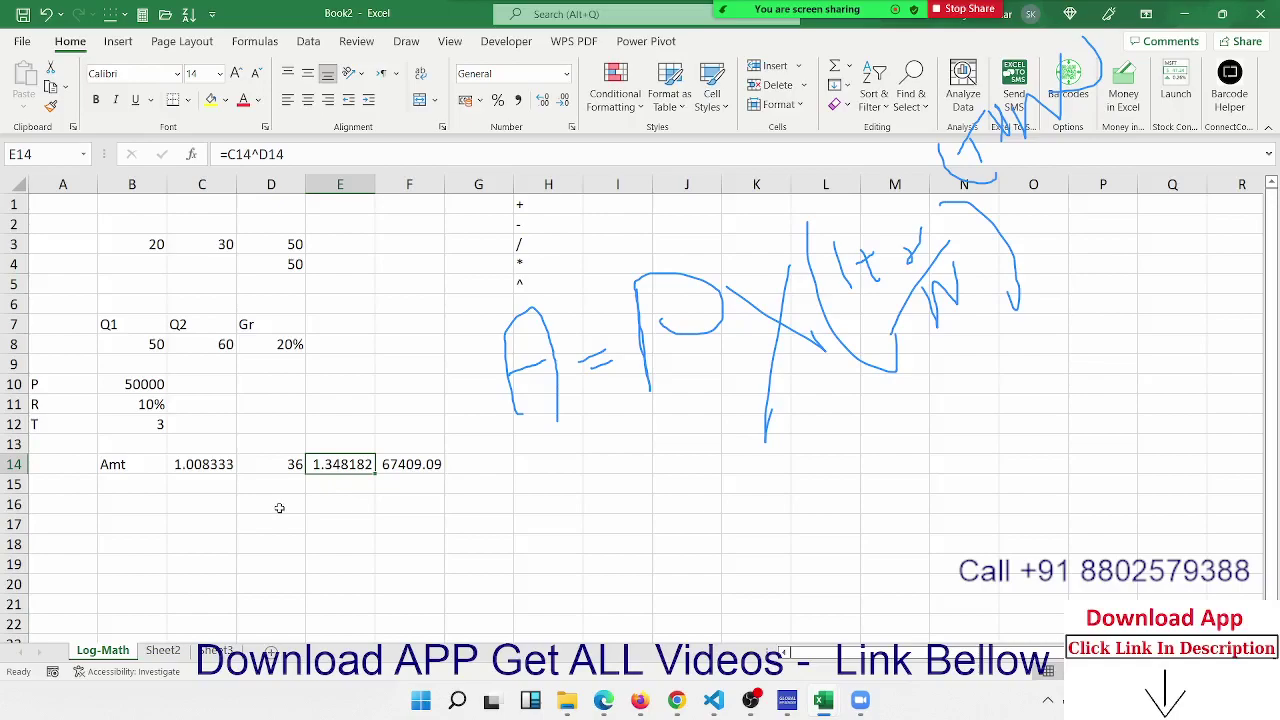
{"action": "mouse_move", "coordinate": [192, 470]}
{"action": "left_mouse_down"}
{"action": "mouse_move", "coordinate": [277, 483]}
{"action": "mouse_move", "coordinate": [394, 464]}
{"action": "left_mouse_up"}
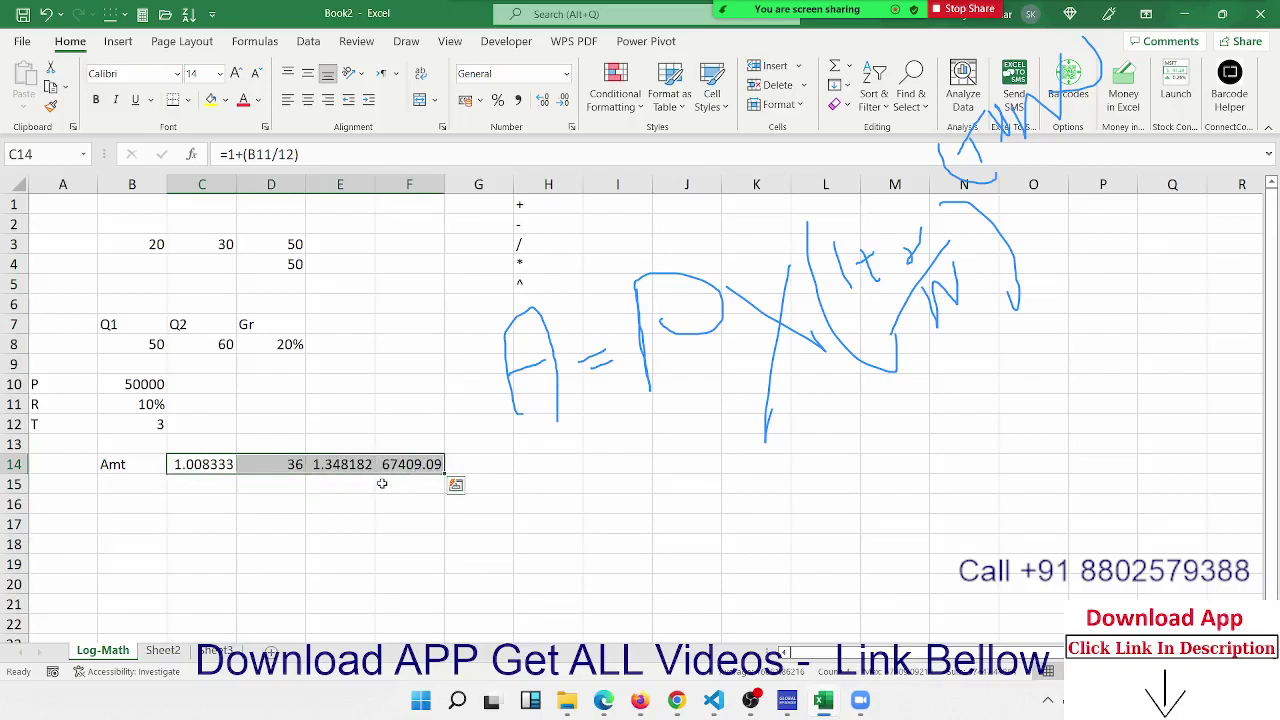
{"action": "left_click", "coordinate": [349, 509]}
{"action": "left_click", "coordinate": [392, 467]}
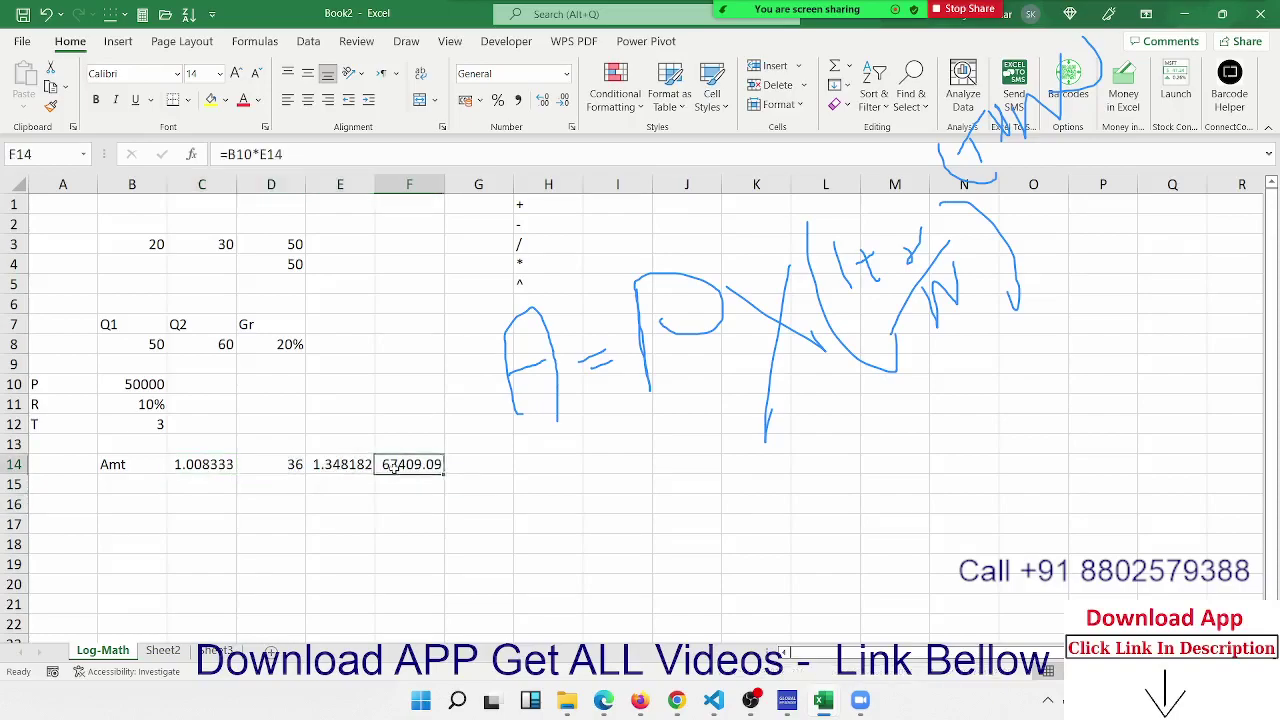
{"action": "left_click_drag", "start_coordinate": [233, 466], "coordinate": [383, 474]}
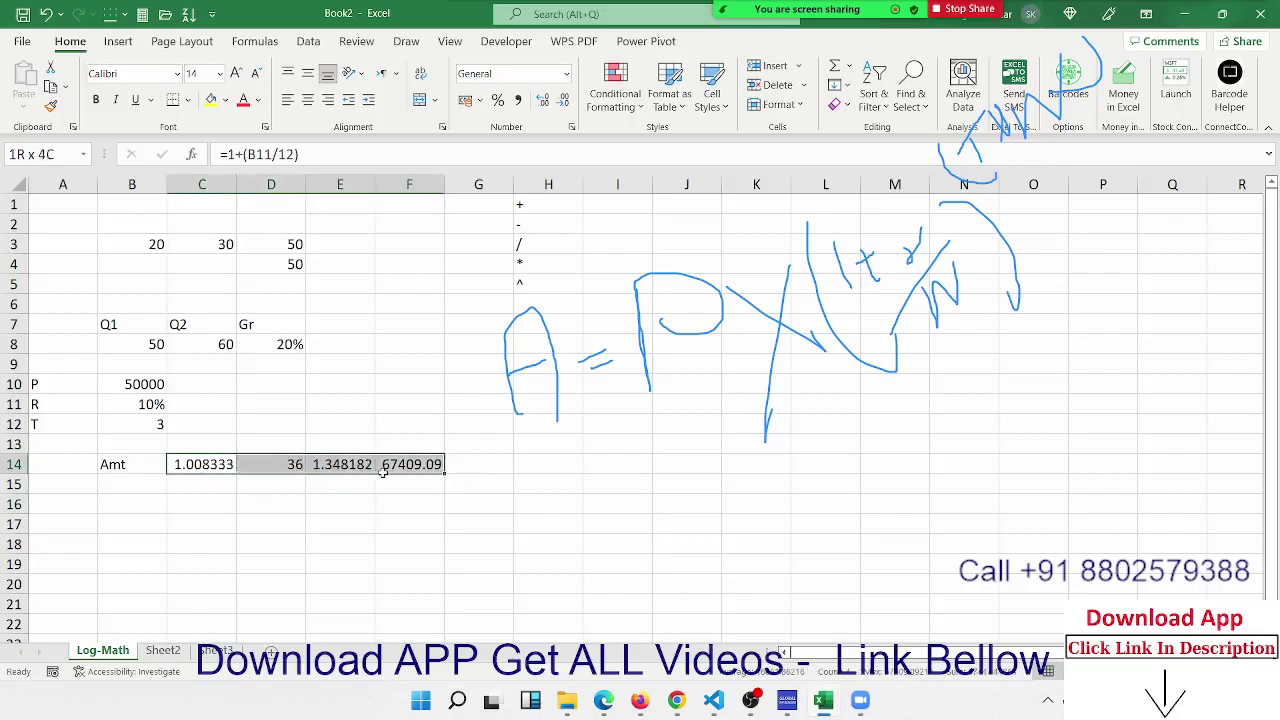
{"action": "left_click", "coordinate": [190, 464]}
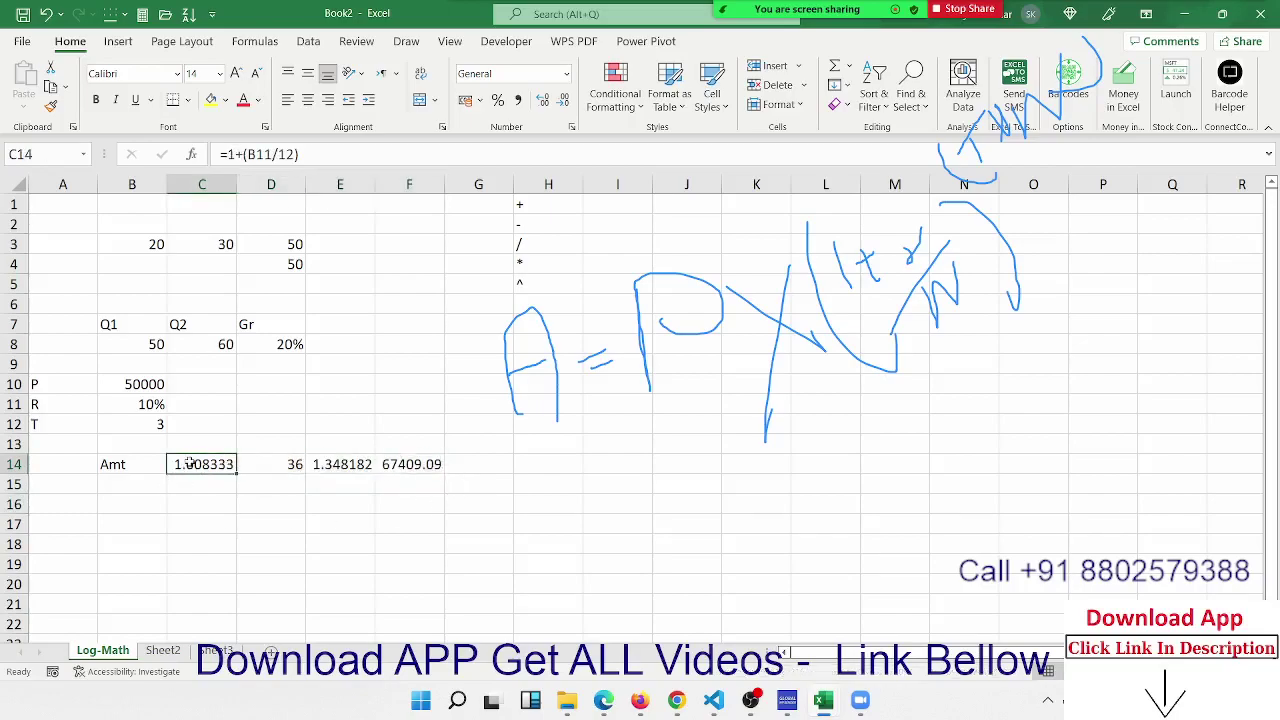
{"action": "left_click", "coordinate": [191, 506]}
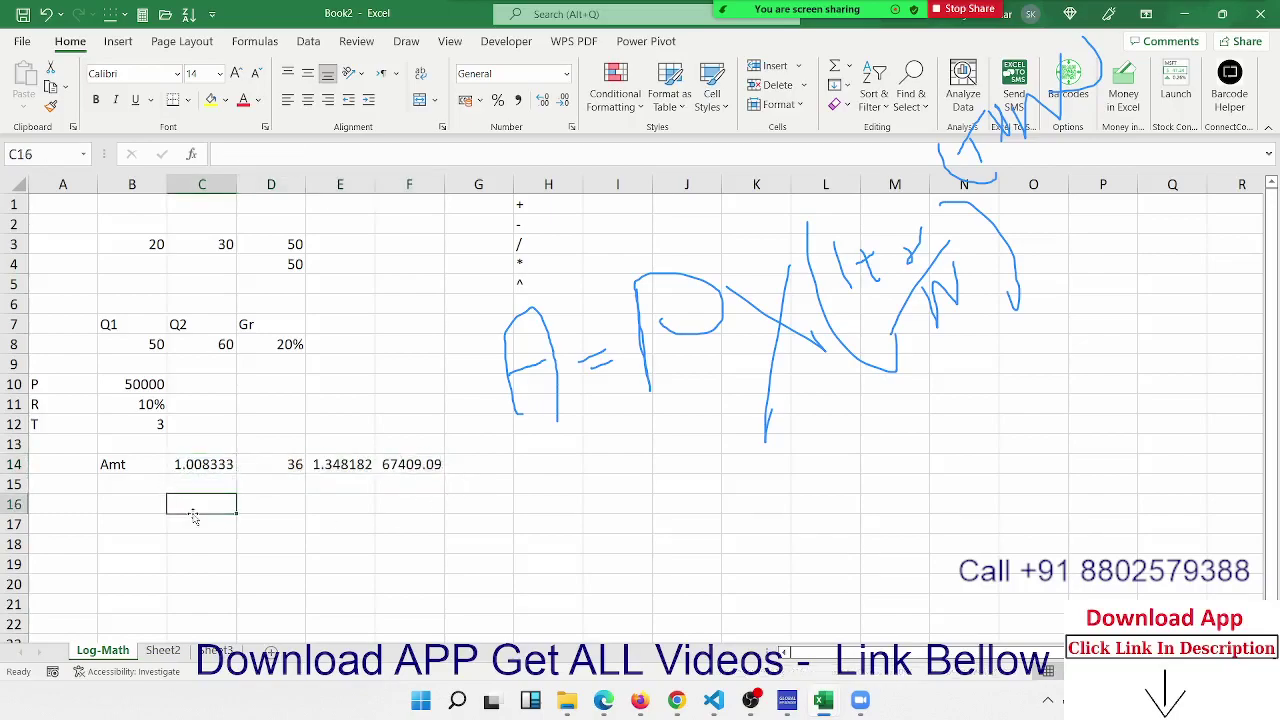
{"action": "left_click", "coordinate": [320, 466]}
{"action": "left_click", "coordinate": [178, 464]}
{"action": "double_click", "coordinate": [178, 464]}
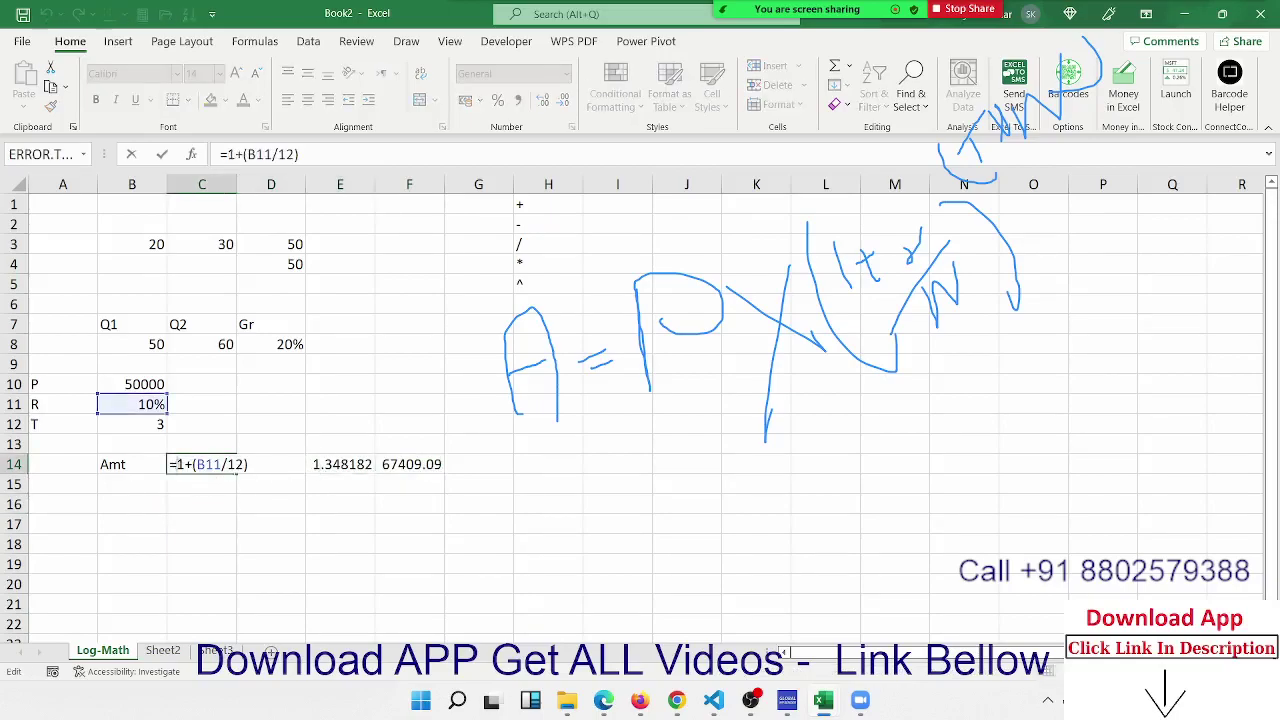
{"action": "left_click_drag", "start_coordinate": [170, 464], "coordinate": [250, 466]}
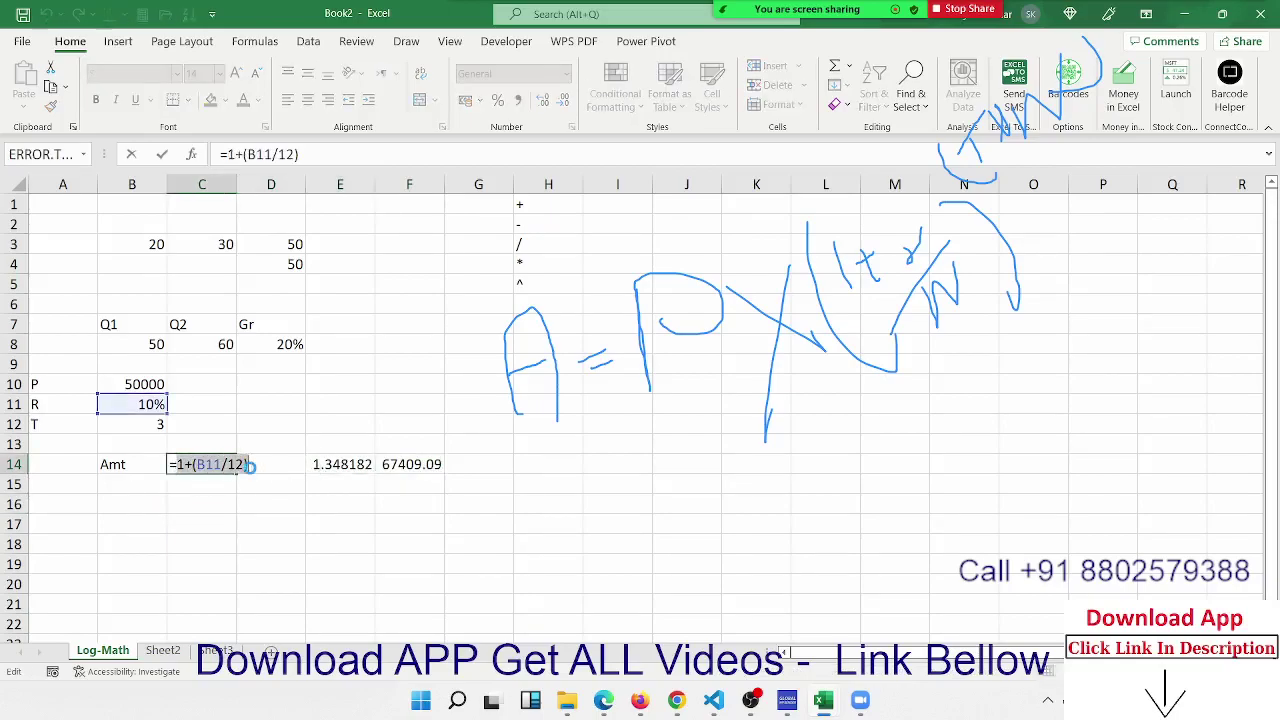
{"action": "key", "text": "Escape"}
{"action": "left_click", "coordinate": [278, 466]}
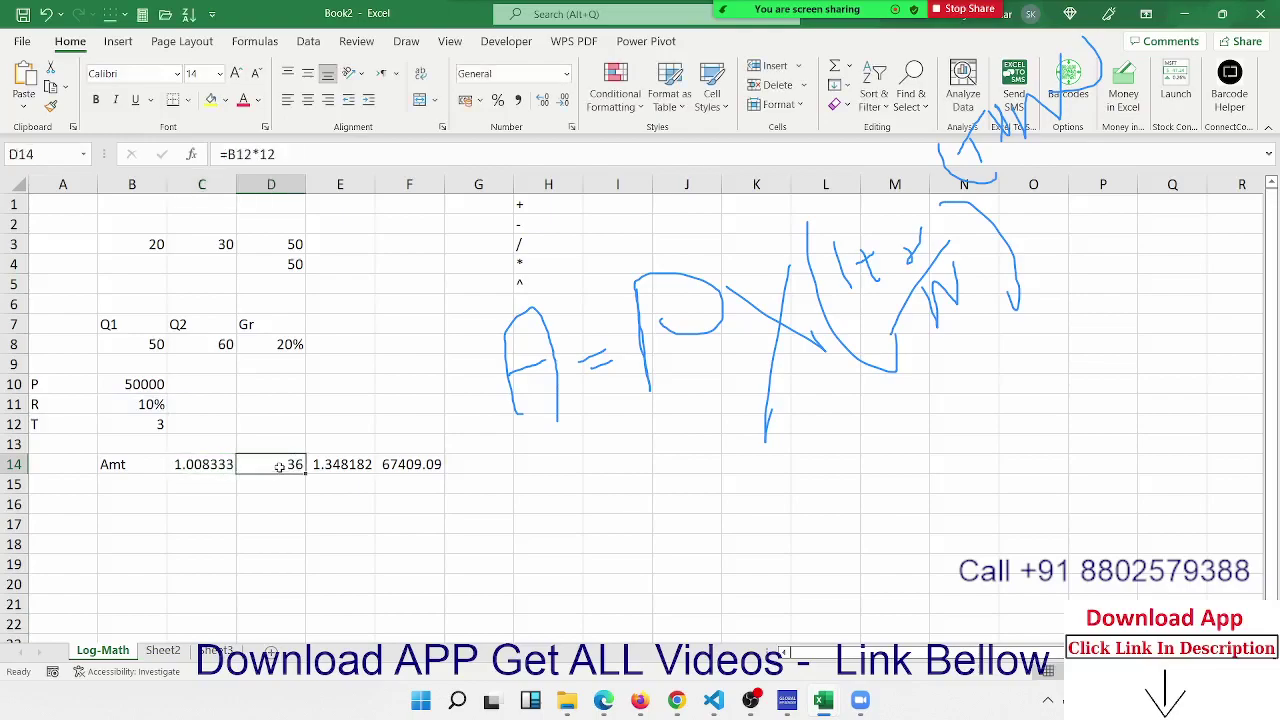
{"action": "left_click", "coordinate": [316, 464]}
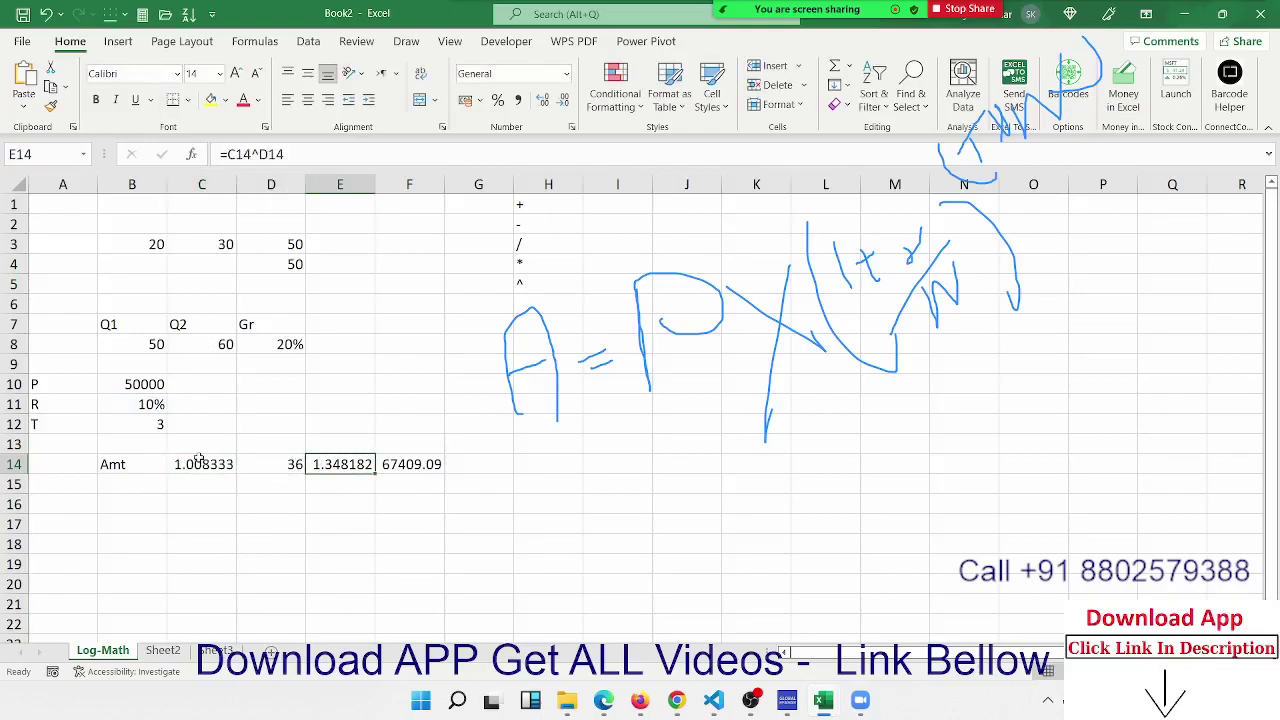
Replace the C14 reference in E14's formula with (1+(B11/12)).
{"action": "double_click", "coordinate": [316, 466]}
{"action": "double_click", "coordinate": [327, 464]}
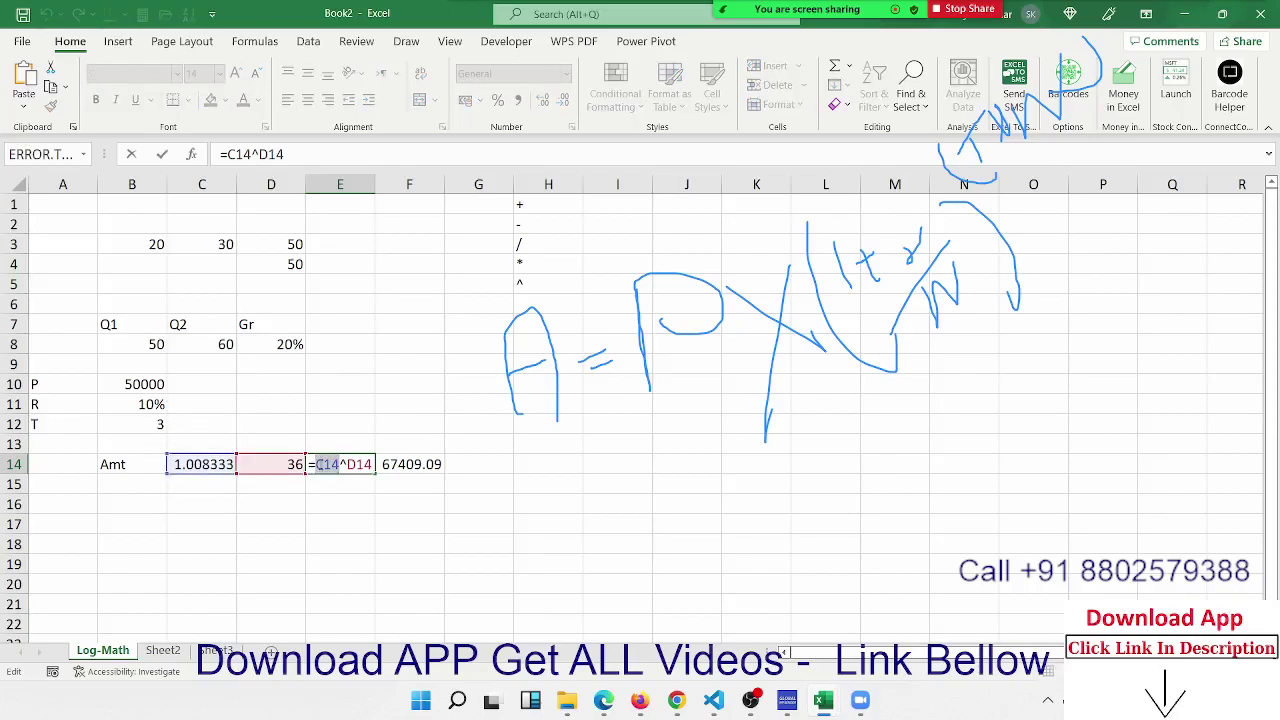
{"action": "type", "text": "()"}
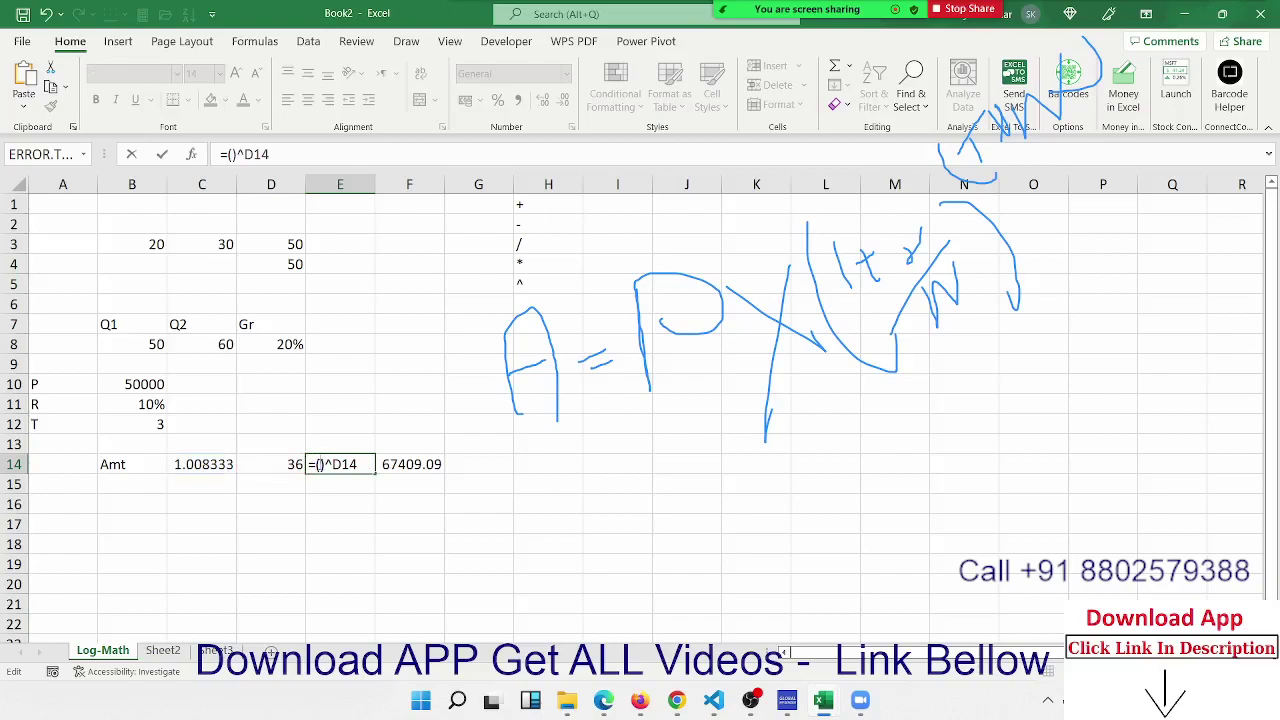
{"action": "type", "text": "1+(B11/12)"}
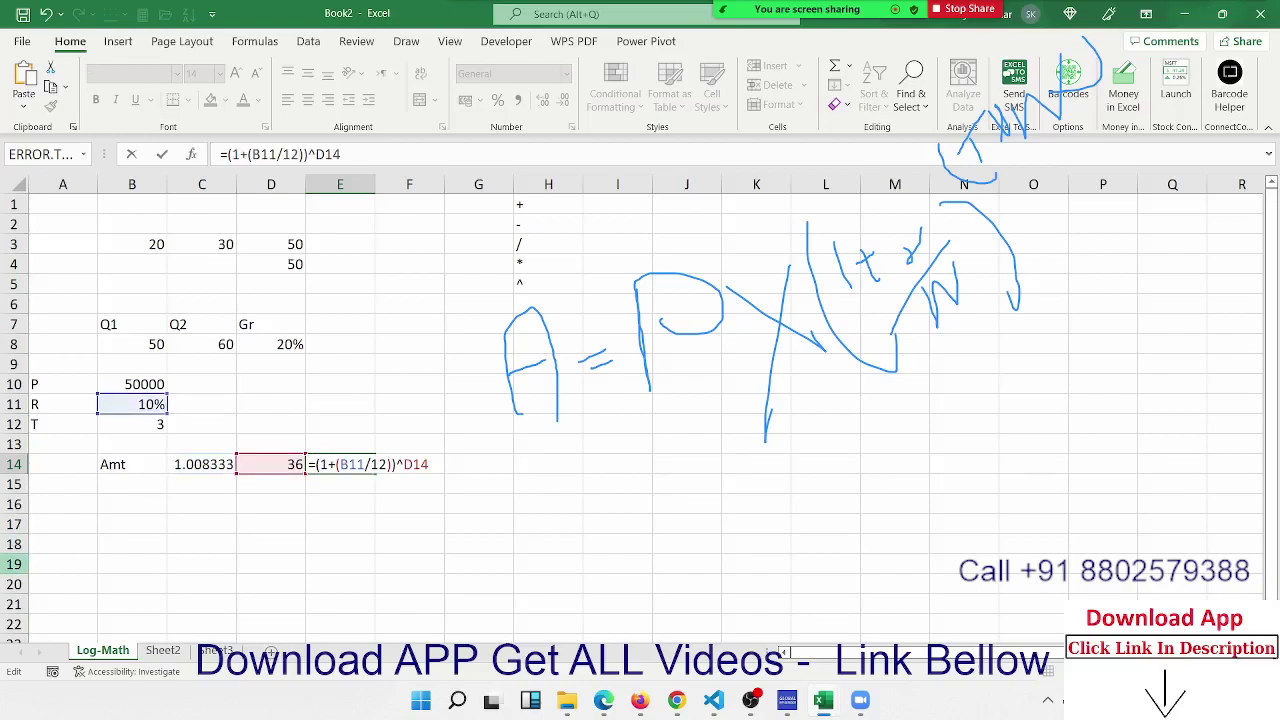
{"action": "key", "text": "Return"}
Replace the D14 reference in E14 with (B12*12), giving =(1+(B11/12))^(B12*12).
{"action": "left_click", "coordinate": [260, 471]}
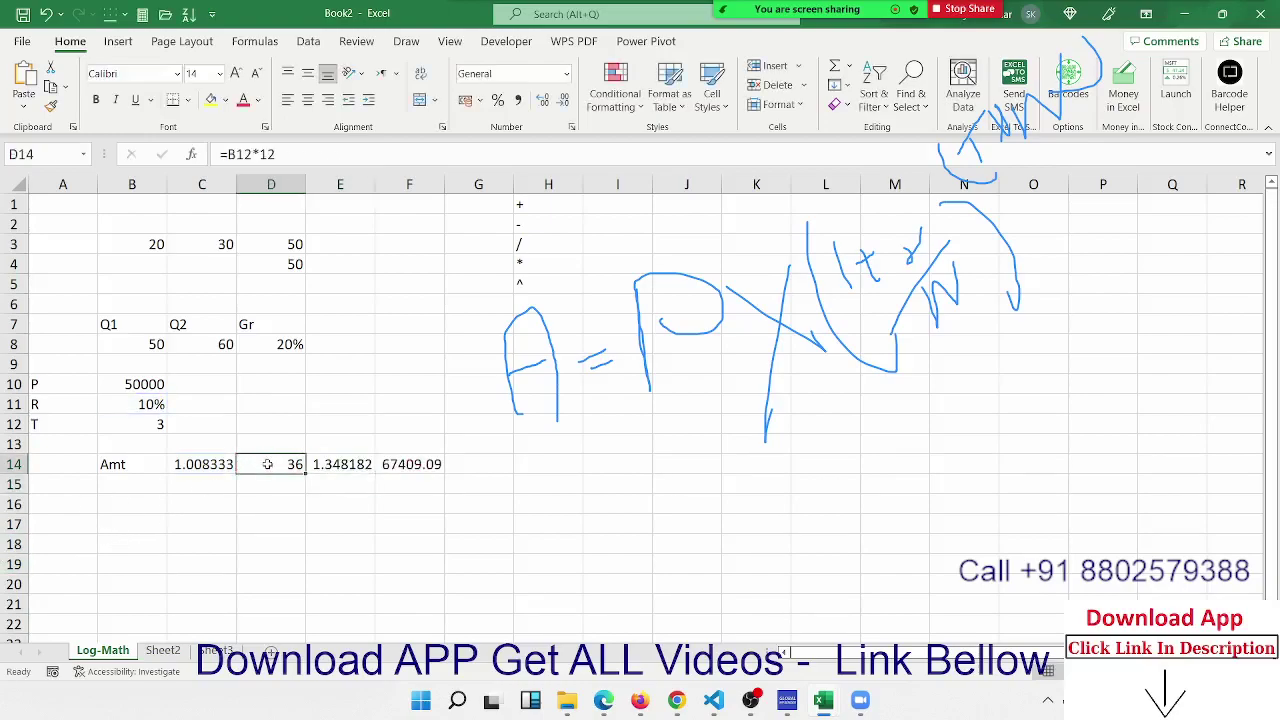
{"action": "double_click", "coordinate": [258, 471]}
{"action": "left_click_drag", "start_coordinate": [243, 464], "coordinate": [298, 466]}
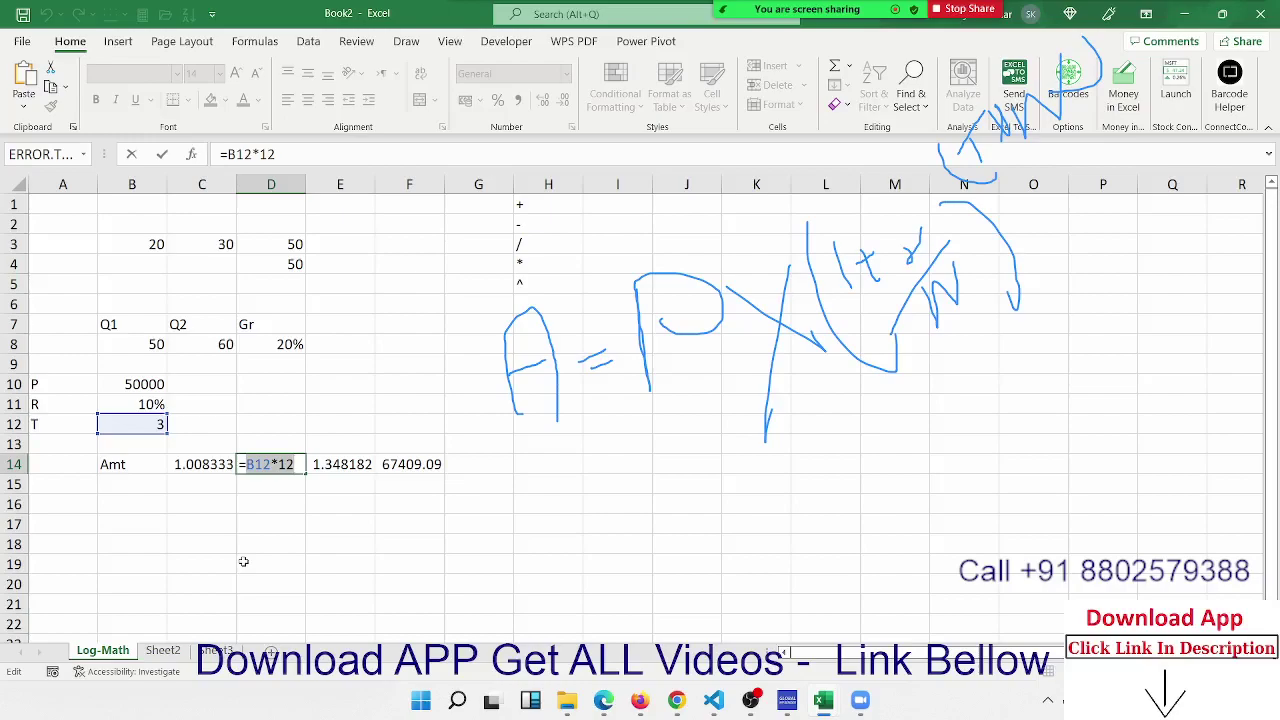
{"action": "key", "text": "Escape"}
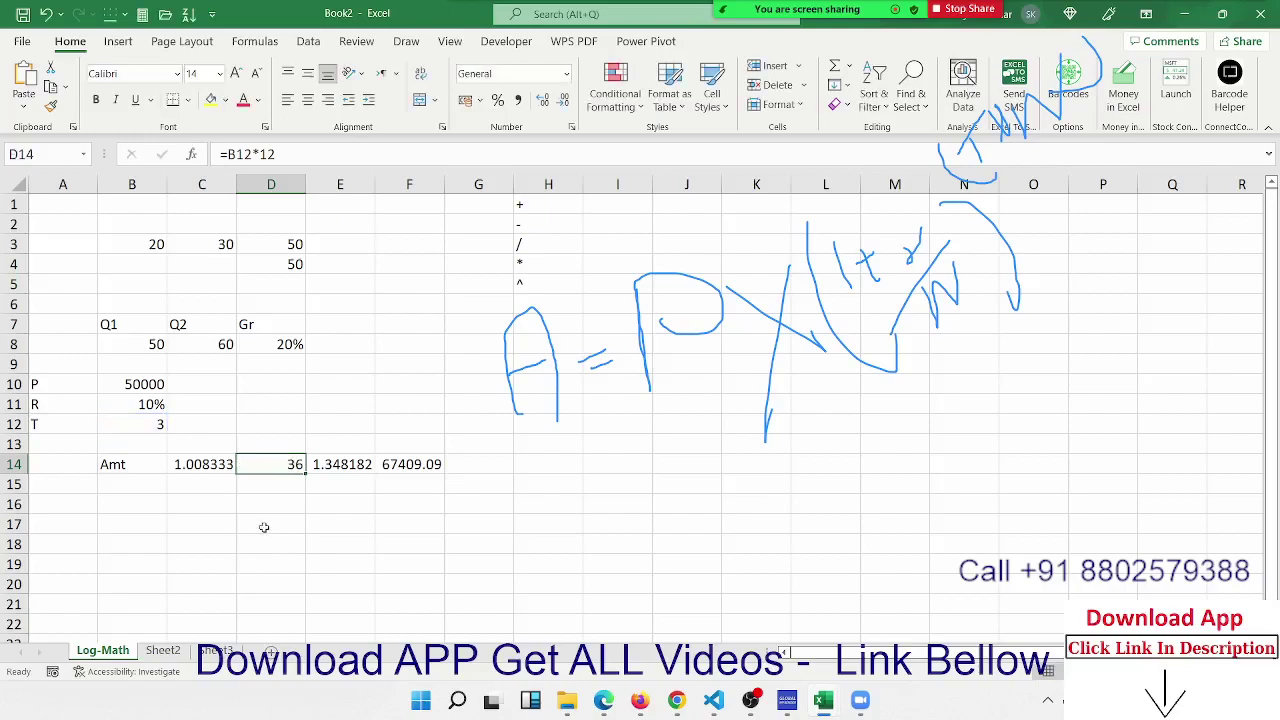
{"action": "double_click", "coordinate": [350, 464]}
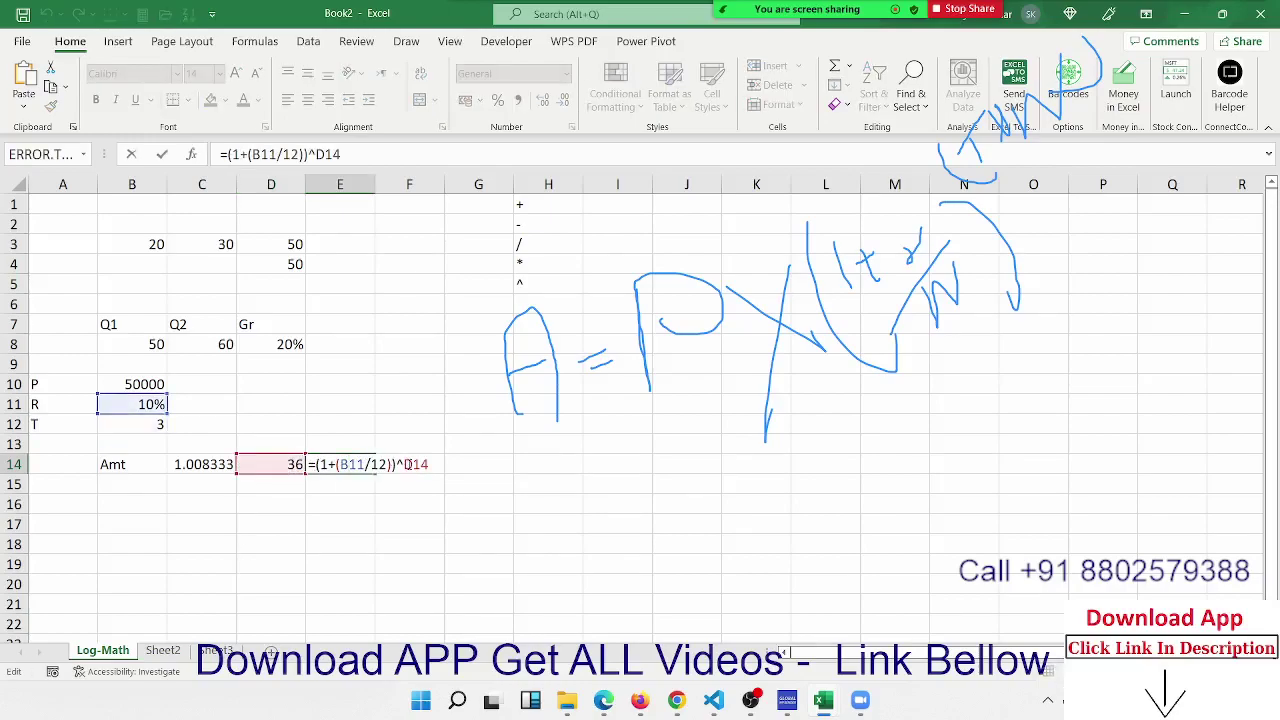
{"action": "double_click", "coordinate": [408, 464]}
{"action": "type", "text": "("}
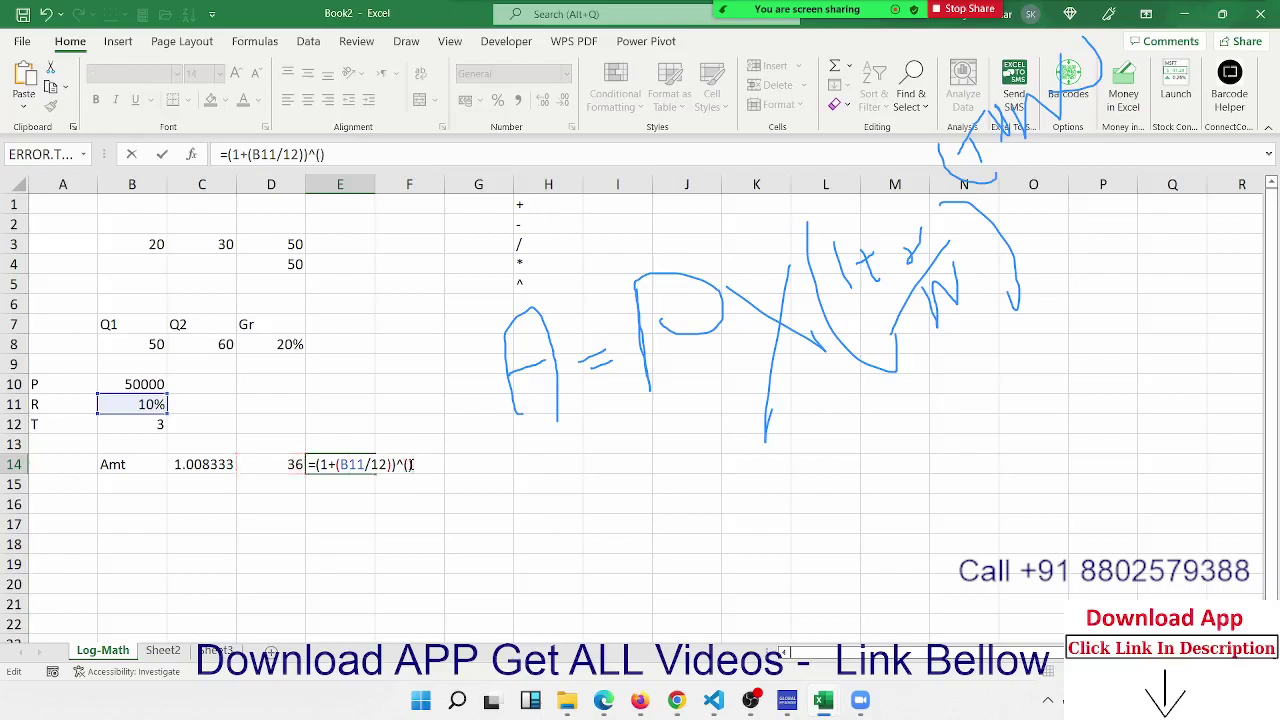
{"action": "type", "text": "B12*12)"}
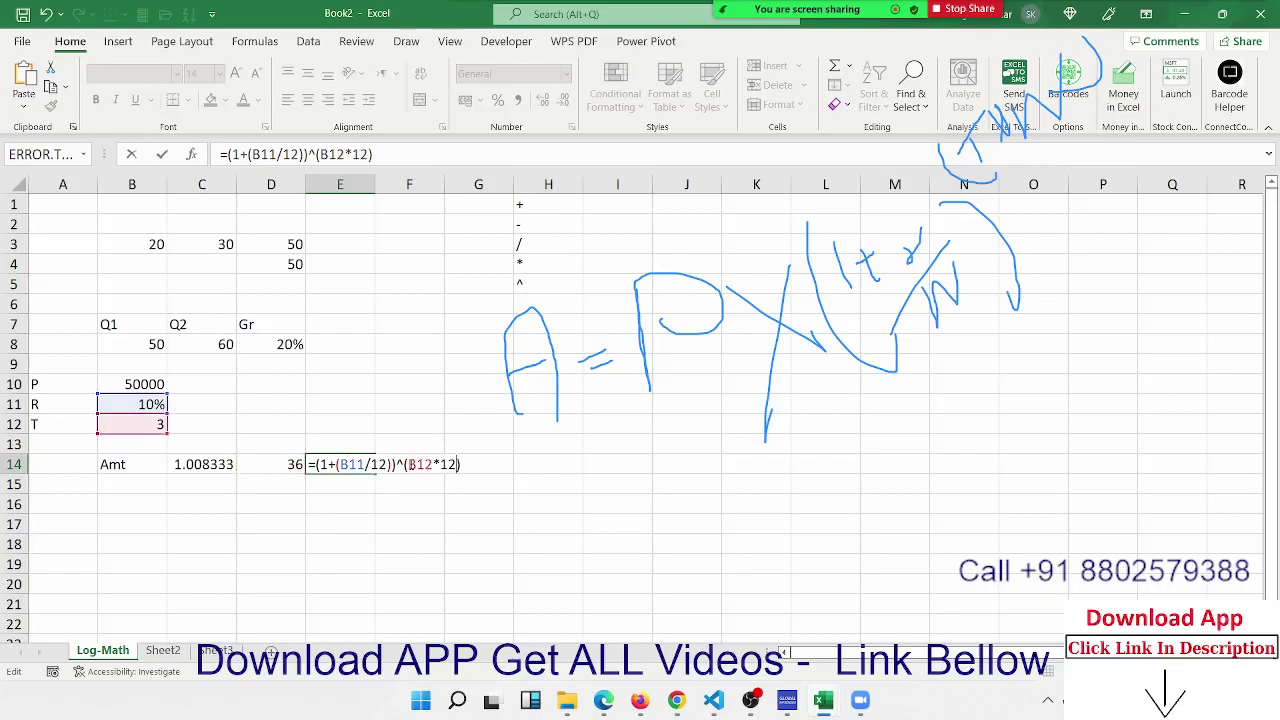
{"action": "key", "text": "Return"}
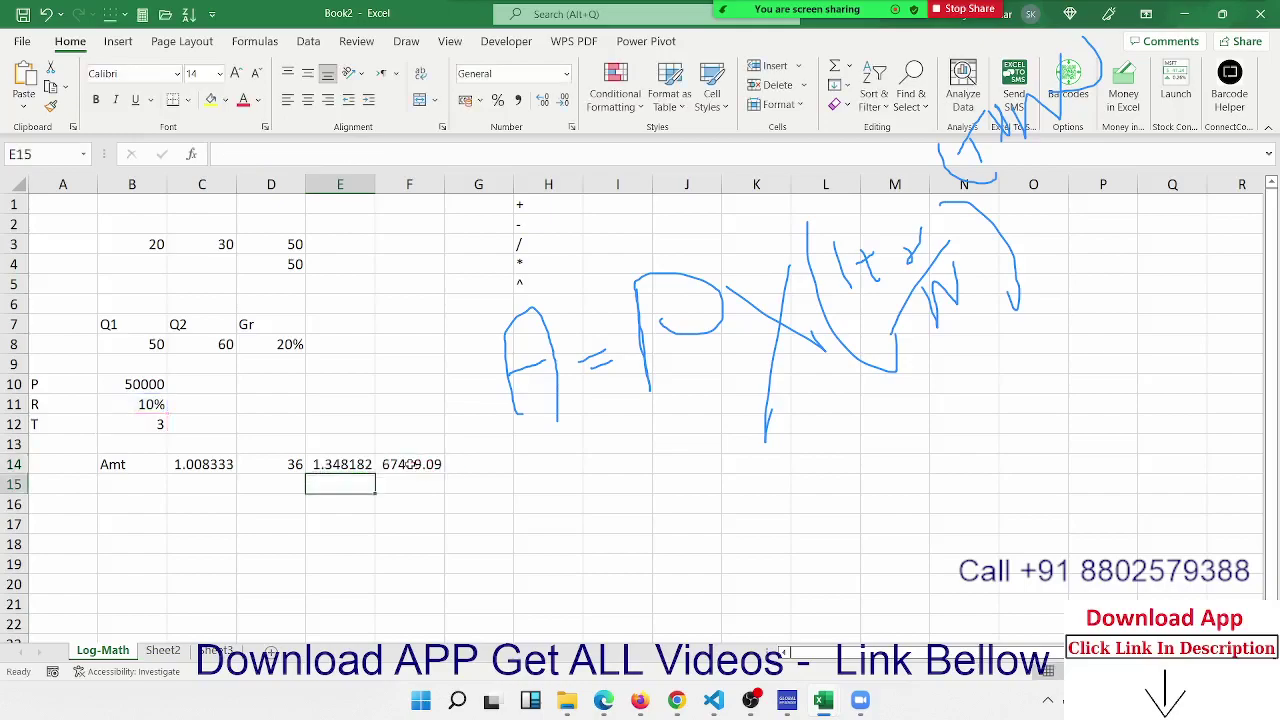
Clear the helper cells C14 and D14, then review E14's combined formula.
{"action": "key", "text": "Up"}
{"action": "key", "text": "Left"}
{"action": "key", "text": "Left"}
{"action": "key", "text": "shift+Right"}
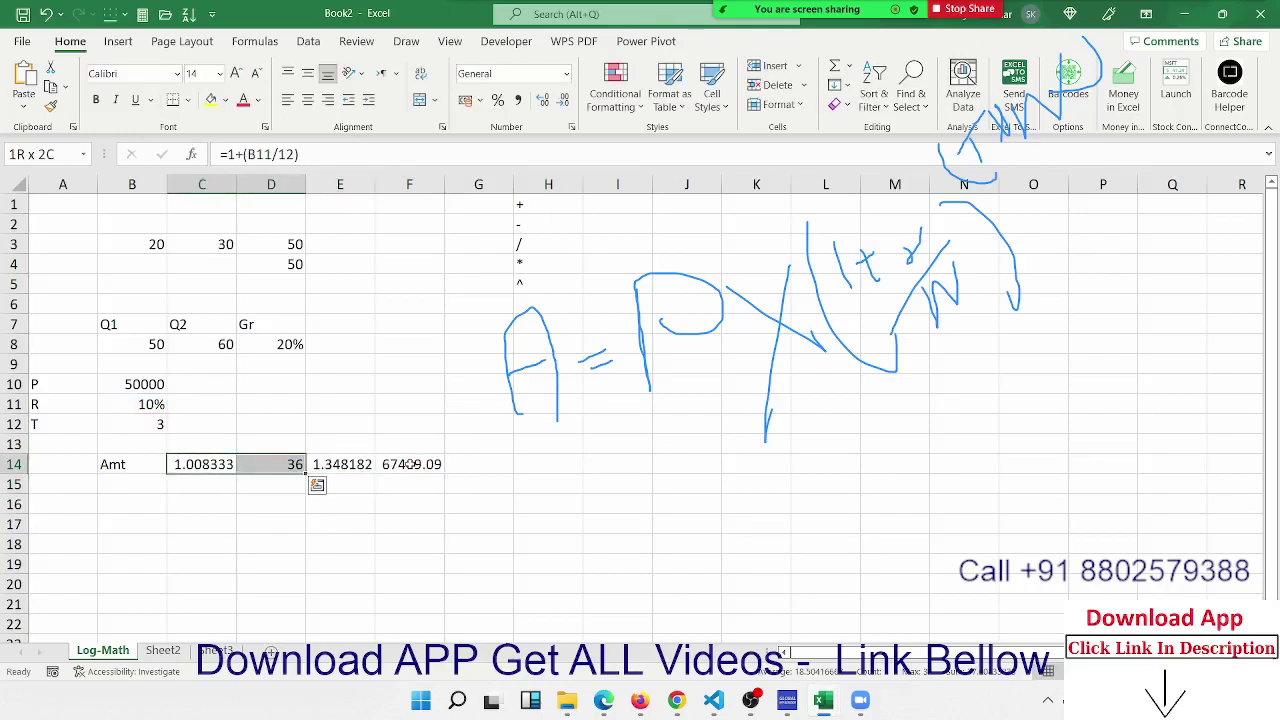
{"action": "key", "text": "Delete"}
{"action": "key", "text": "Right"}
{"action": "key", "text": "Right"}
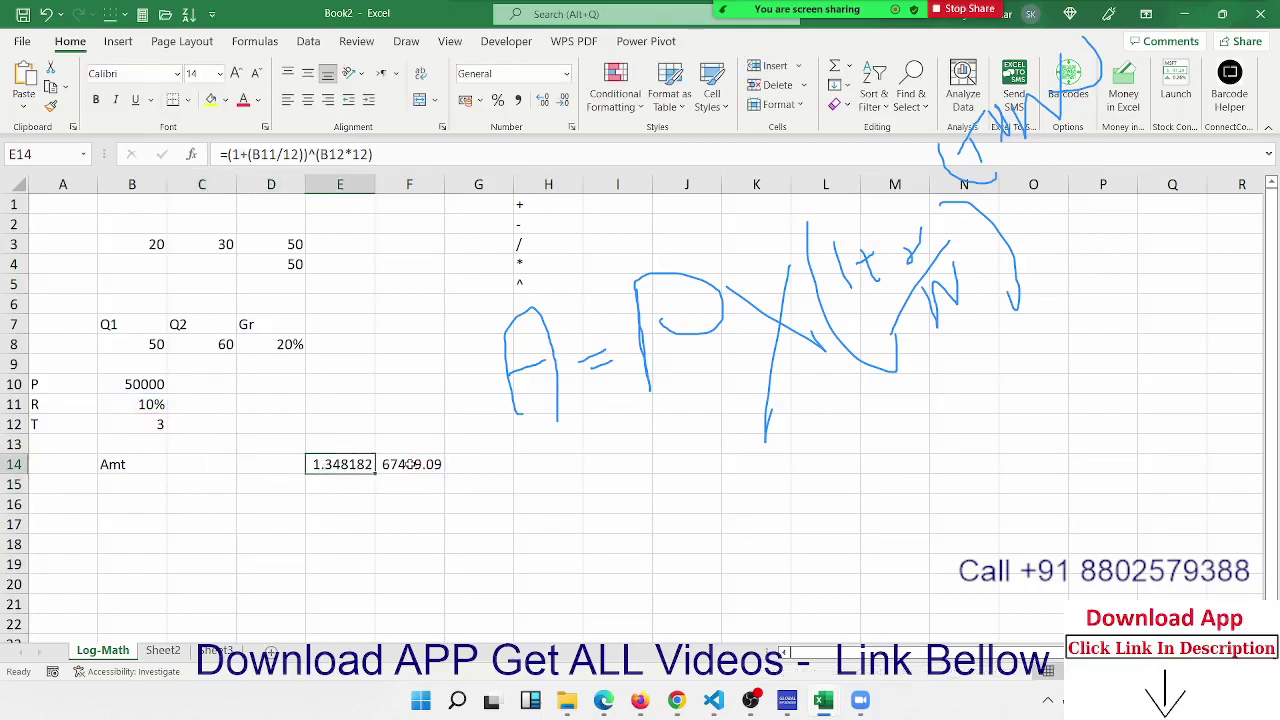
{"action": "double_click", "coordinate": [322, 464]}
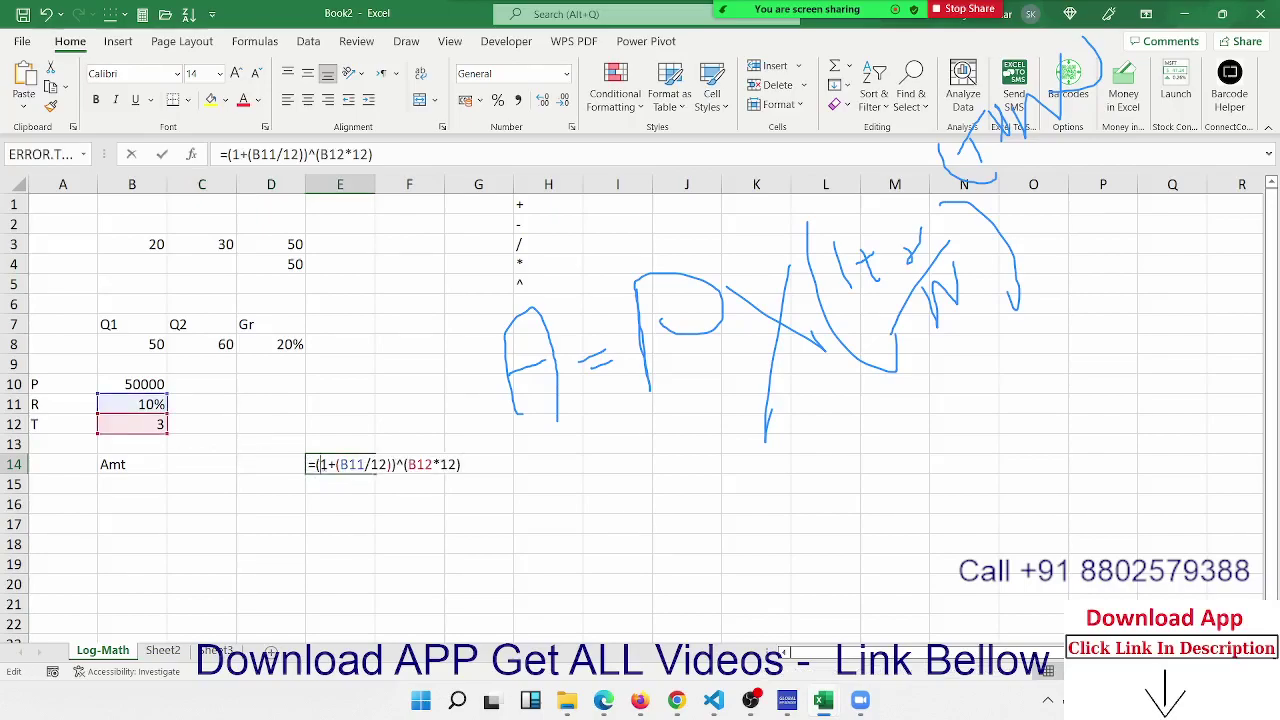
{"action": "left_click_drag", "start_coordinate": [316, 464], "coordinate": [493, 478]}
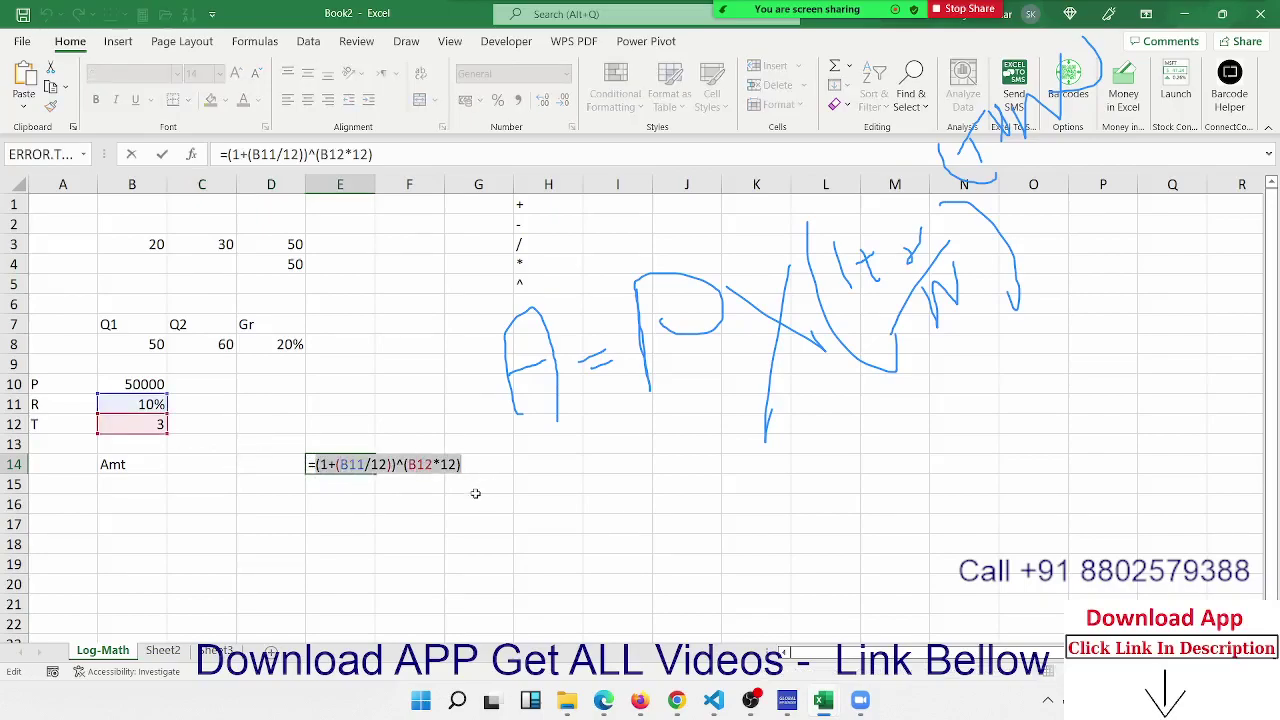
{"action": "key", "text": "Return"}
Replace E14 in F14's formula with ((1+(B11/12))^(B12*12)).
{"action": "double_click", "coordinate": [412, 466]}
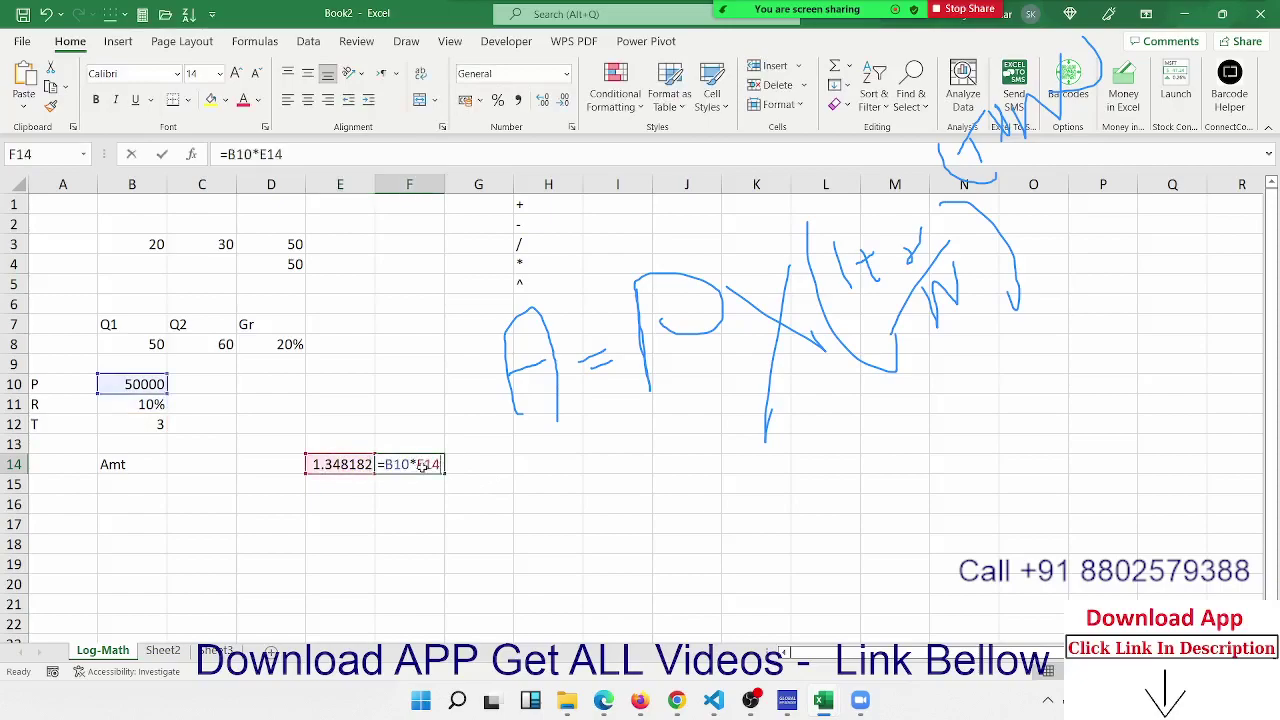
{"action": "double_click", "coordinate": [429, 465]}
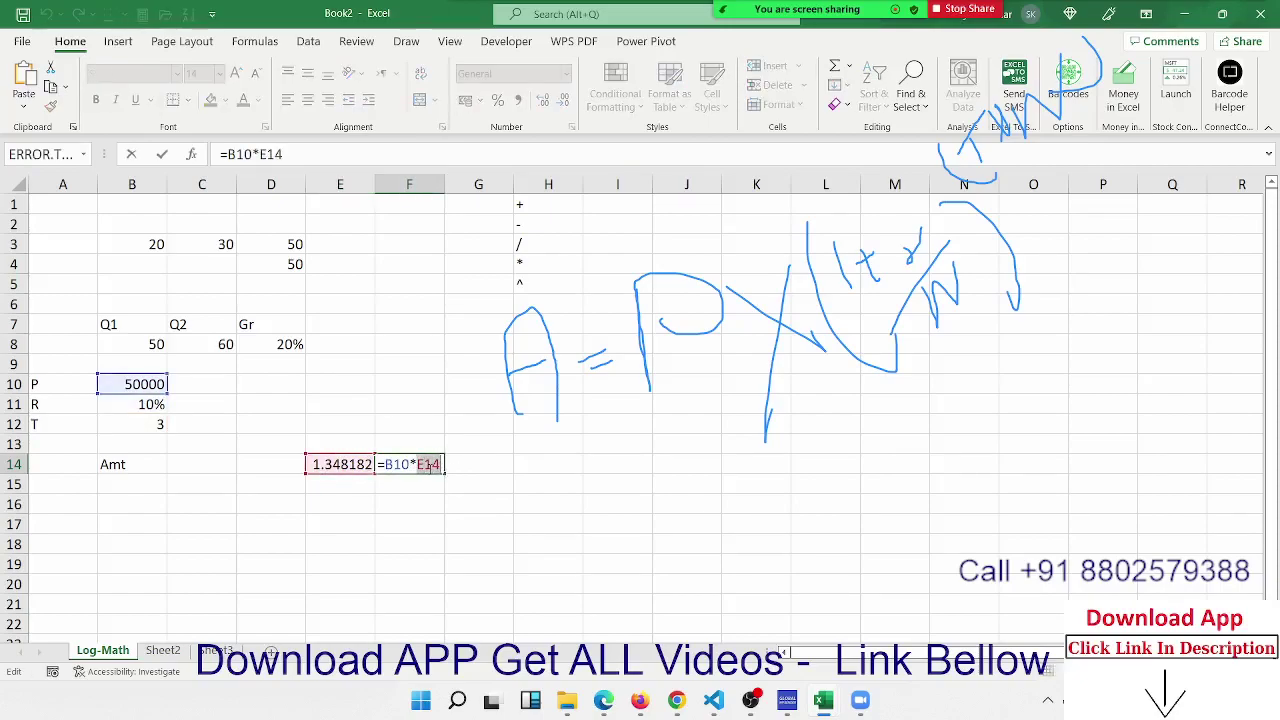
{"action": "type", "text": "("}
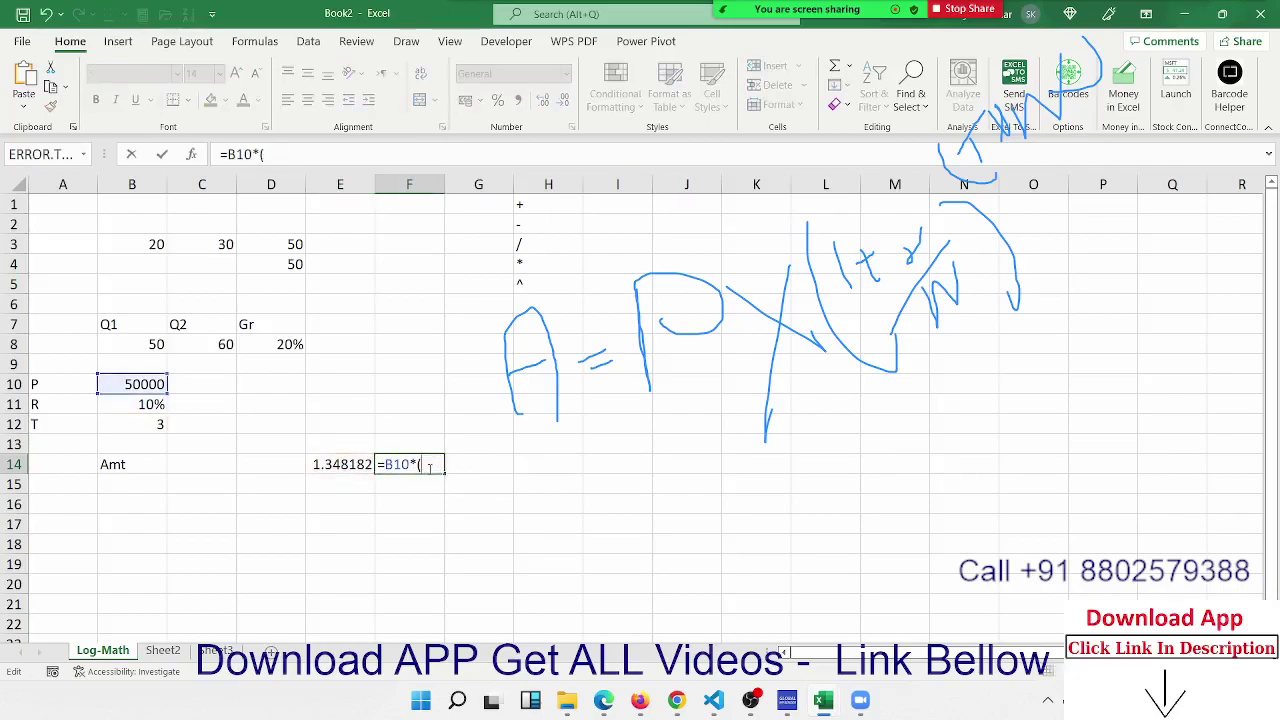
{"action": "type", "text": "(1+(B11/12))^(B12*12)"}
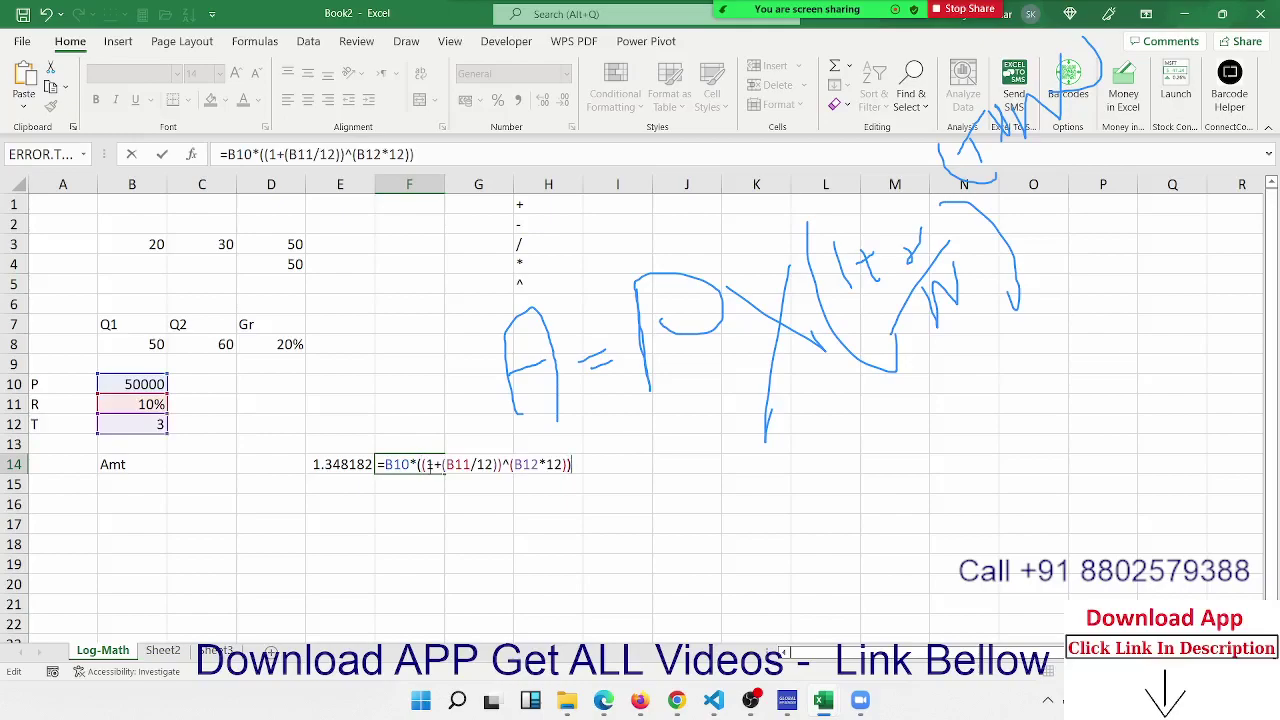
{"action": "key", "text": "Return"}
Clear the leftover growth factor in E14 and review F14's formula.
{"action": "left_click", "coordinate": [429, 465]}
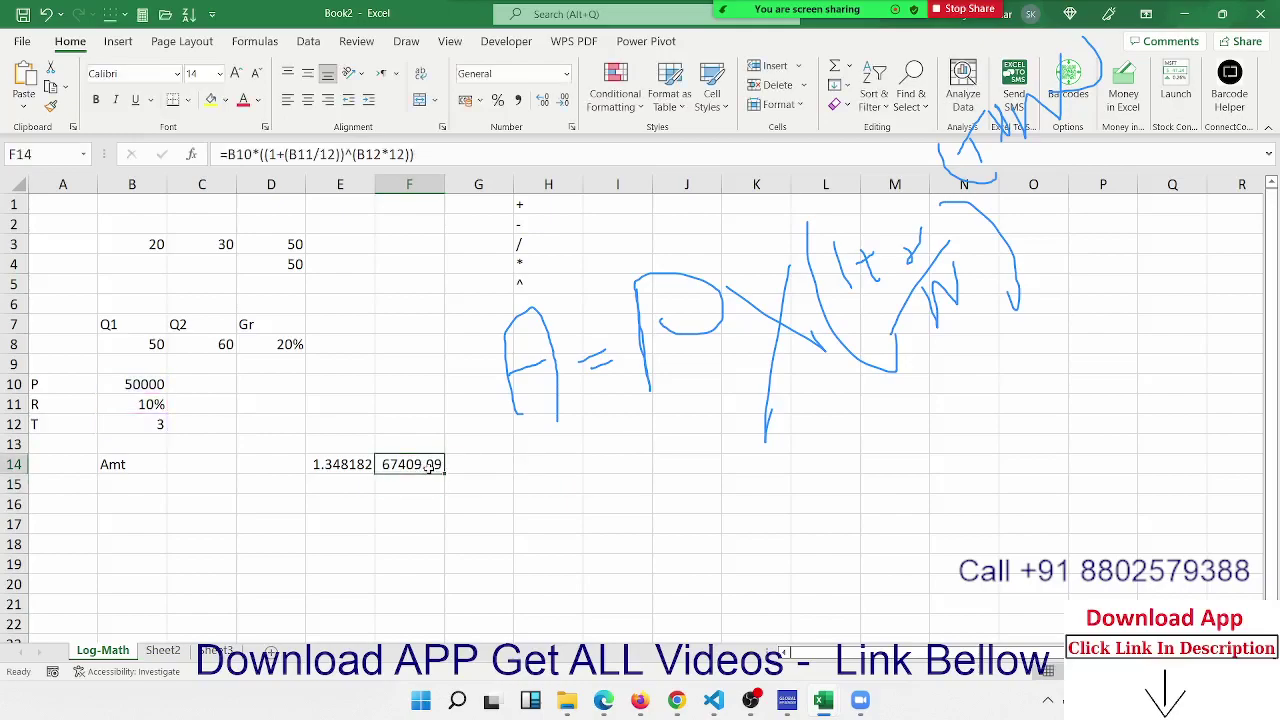
{"action": "key", "text": "Left"}
{"action": "key", "text": "Delete"}
{"action": "left_click", "coordinate": [429, 466]}
{"action": "left_click", "coordinate": [204, 467]}
{"action": "left_click", "coordinate": [405, 466]}
{"action": "double_click", "coordinate": [398, 467]}
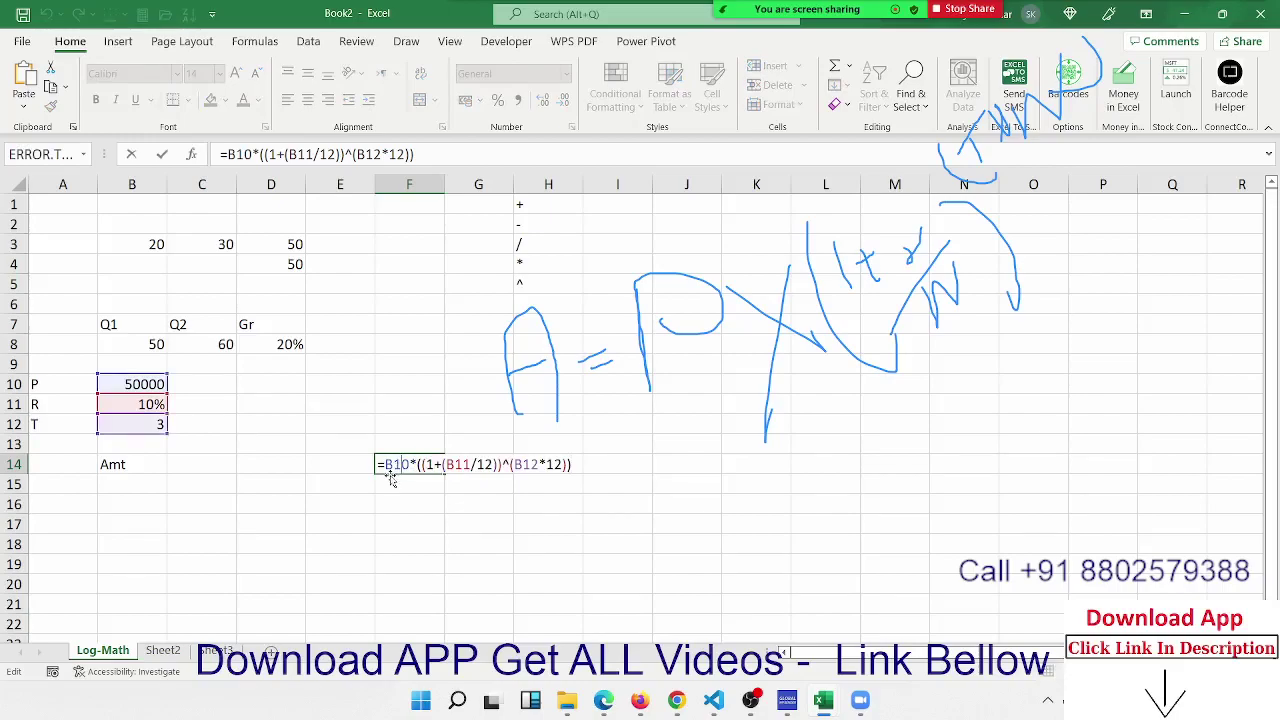
Move the amount formula from F14 into C14 beside the Amt label.
{"action": "key", "text": "ctrl+Return"}
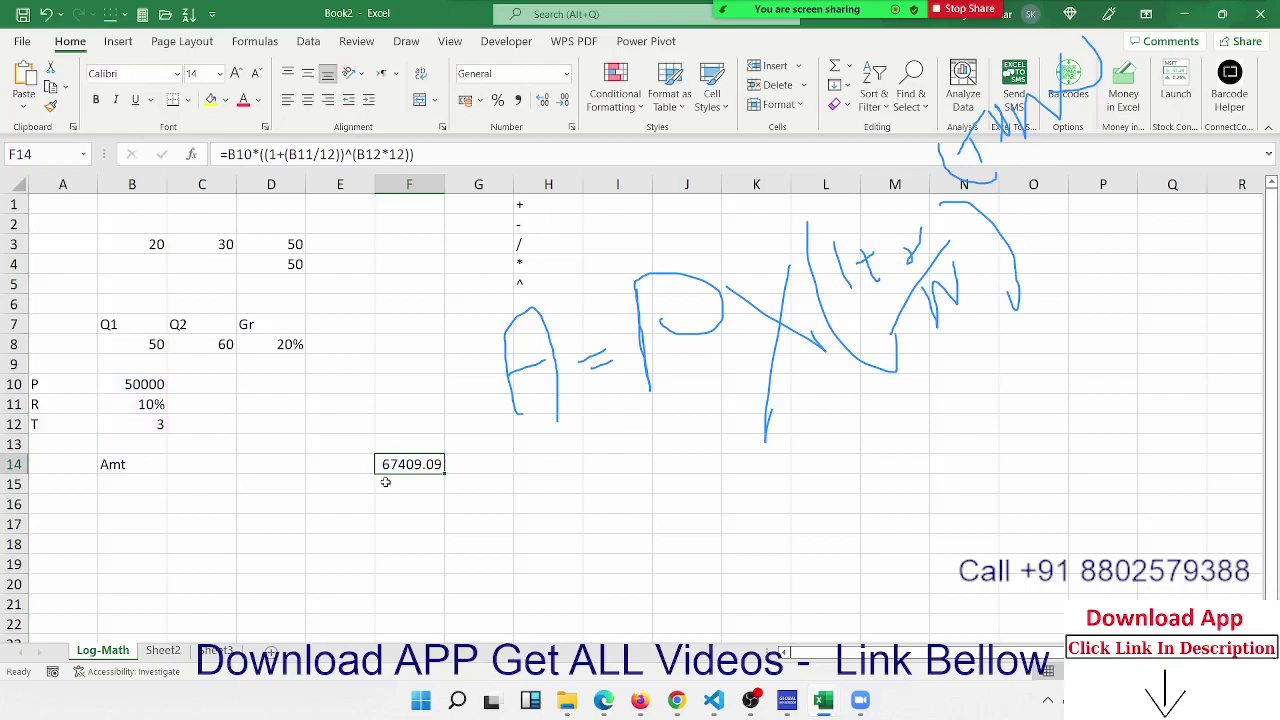
{"action": "key", "text": "ctrl+c"}
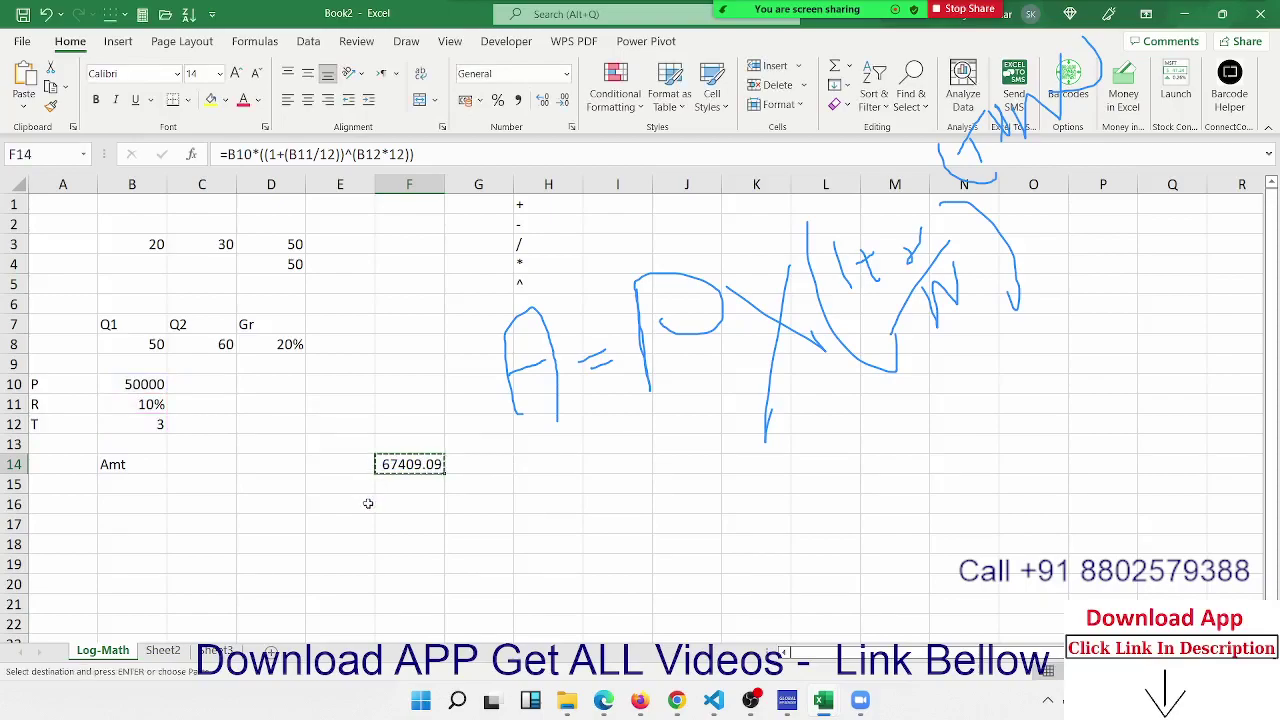
{"action": "left_click", "coordinate": [219, 464]}
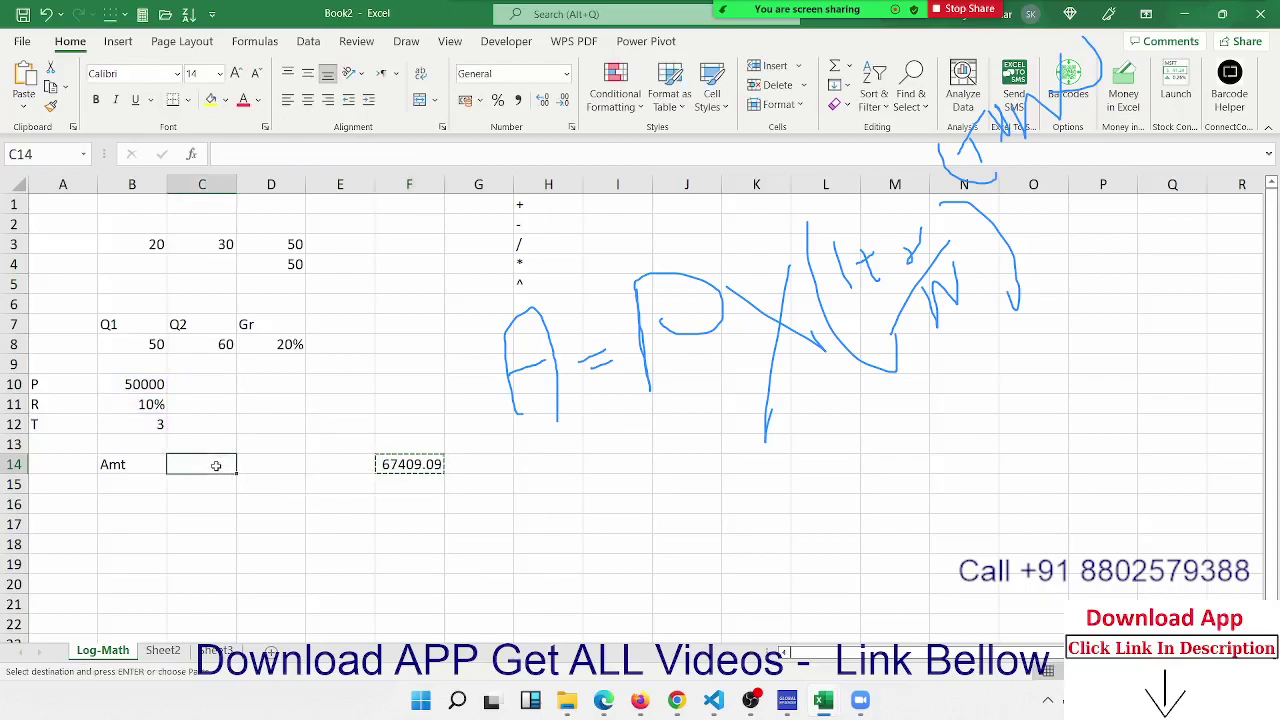
{"action": "key", "text": "ctrl+v"}
Erase the hand-drawn formula sketch from the screen annotations and show the meeting participants list.
{"action": "mouse_move", "coordinate": [595, 4]}
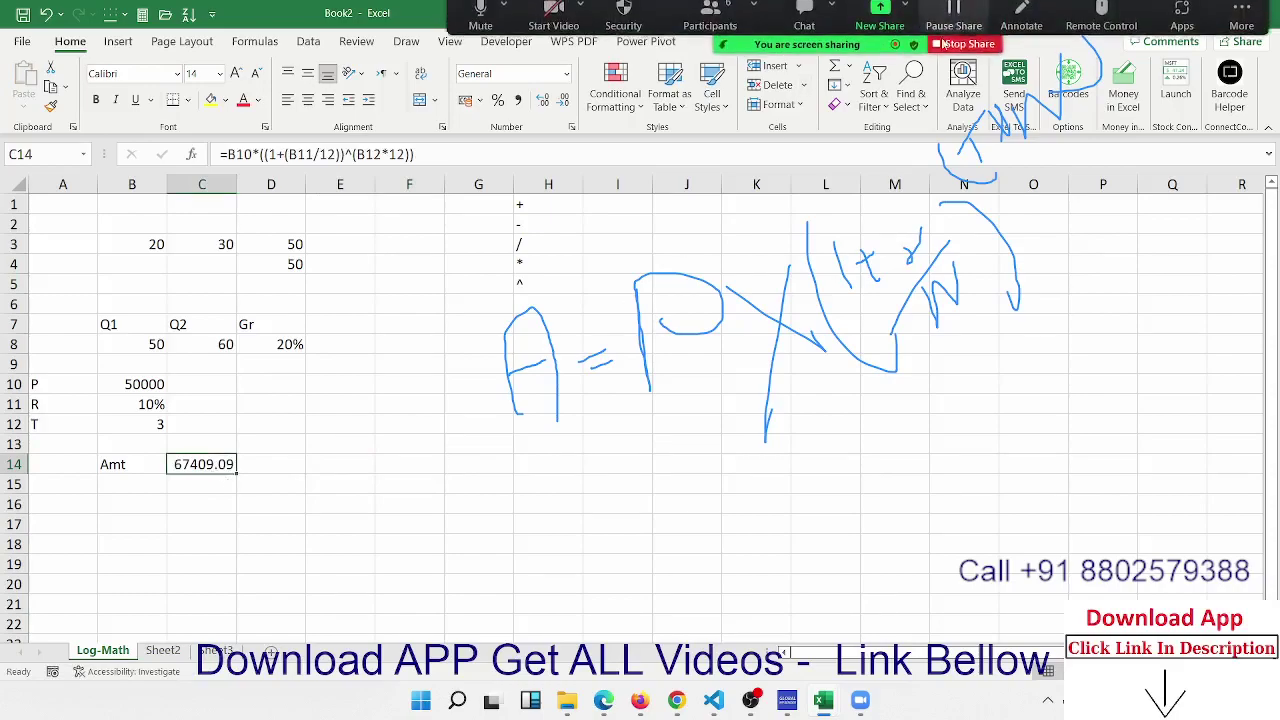
{"action": "left_click", "coordinate": [1027, 35]}
{"action": "left_click", "coordinate": [839, 93]}
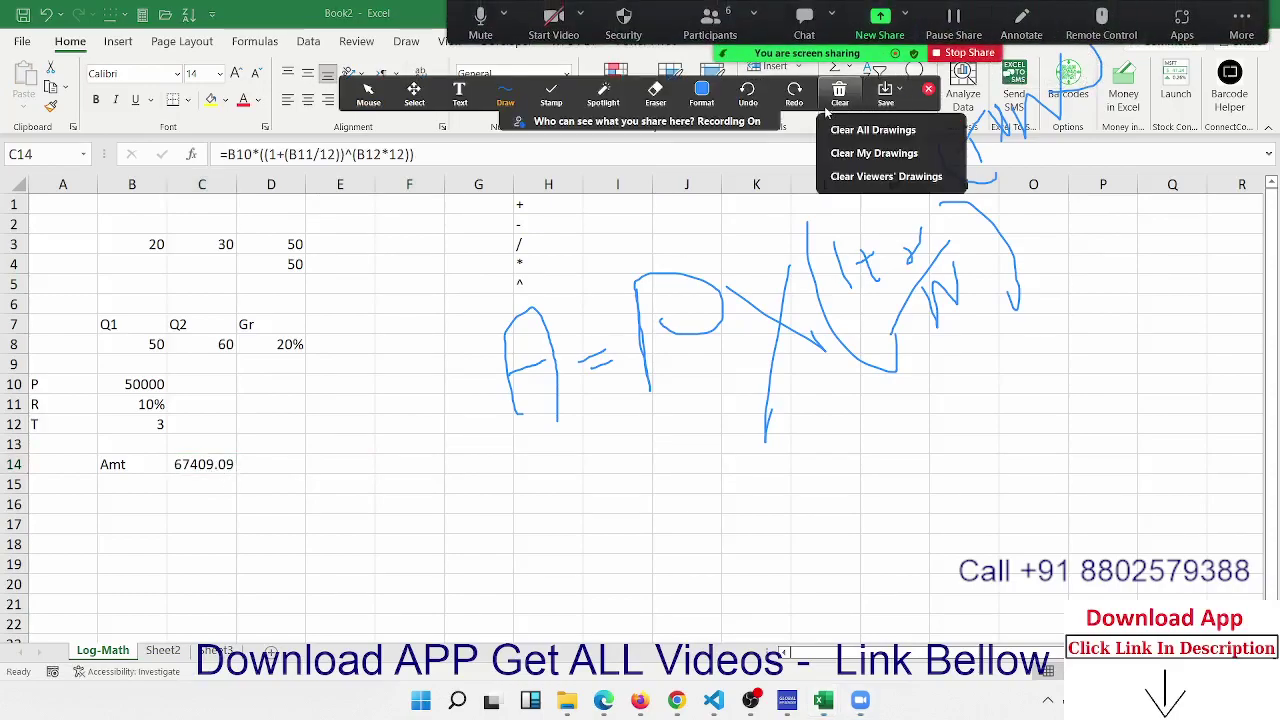
{"action": "left_click", "coordinate": [835, 153]}
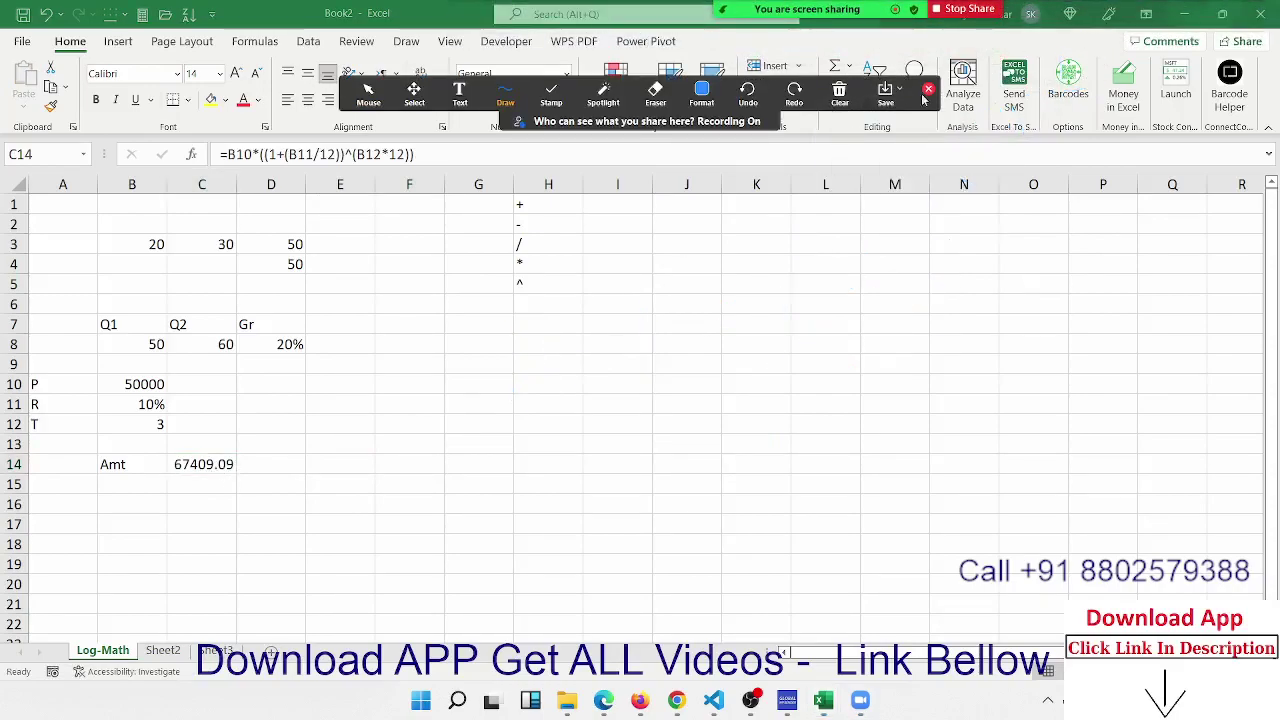
{"action": "left_click", "coordinate": [928, 89]}
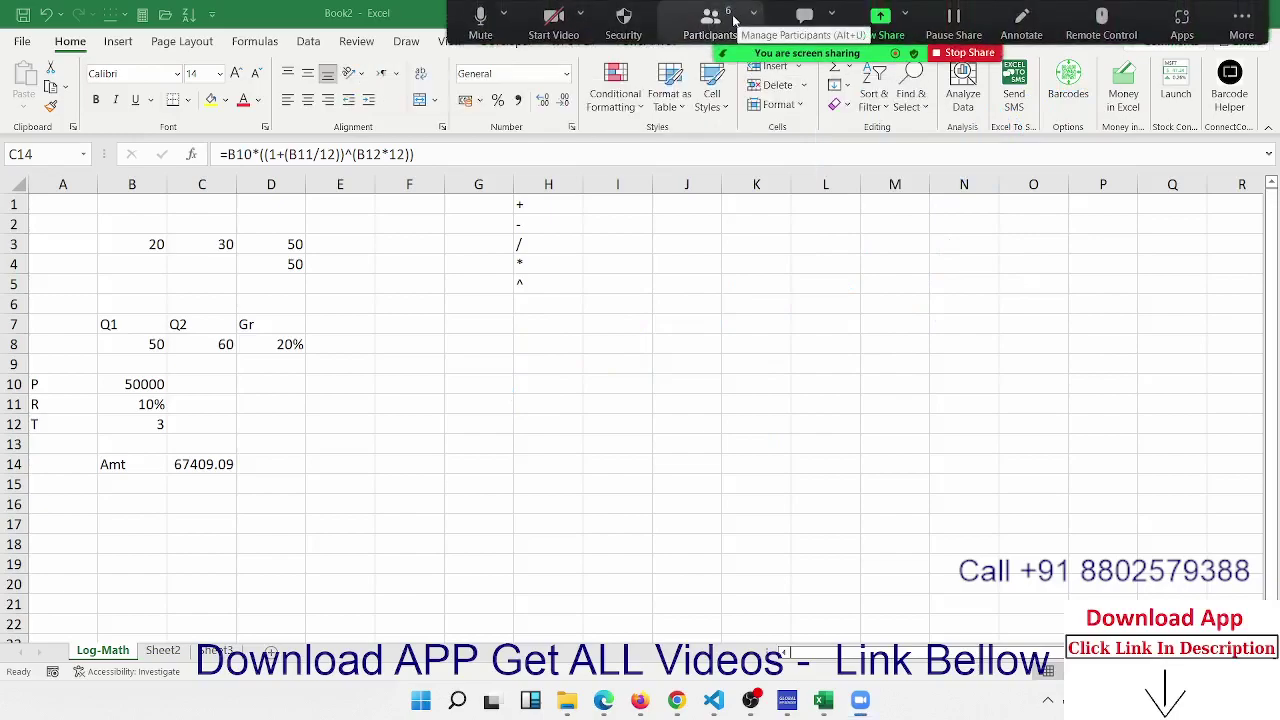
{"action": "left_click", "coordinate": [735, 20]}
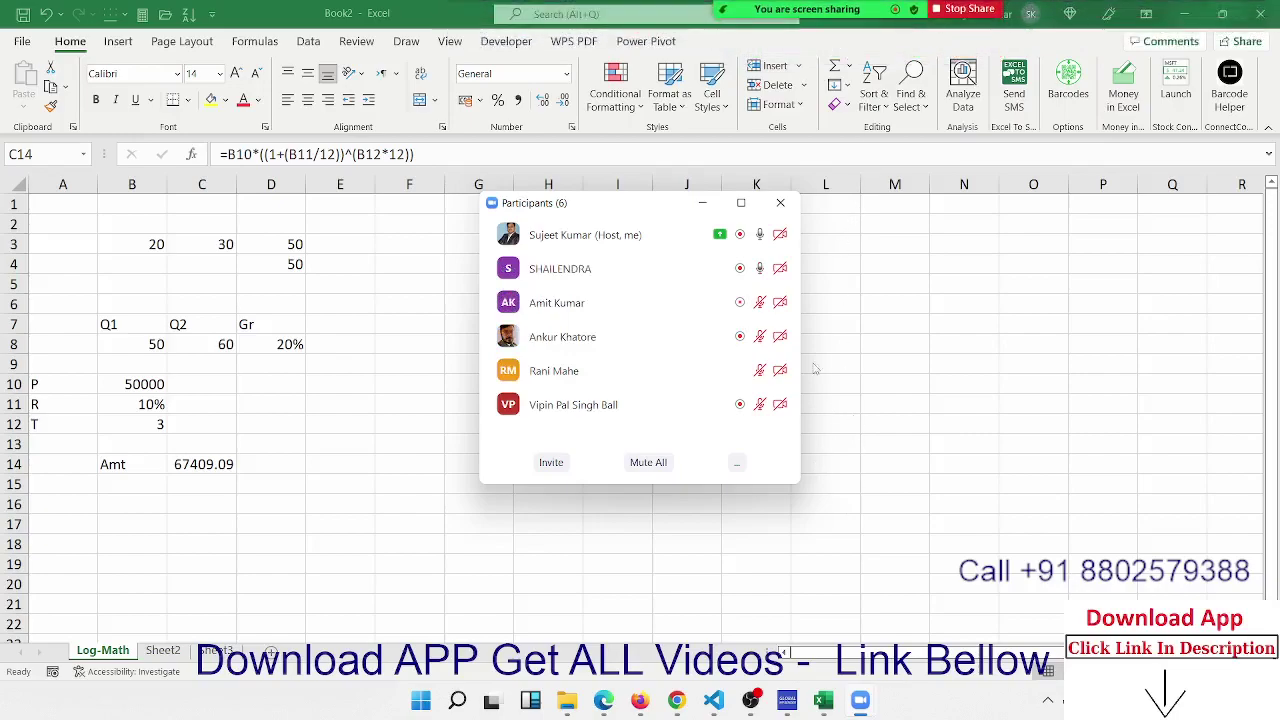
Close the participants list and move to A18 below the amount block.
{"action": "mouse_move", "coordinate": [789, 389]}
{"action": "left_click", "coordinate": [780, 202]}
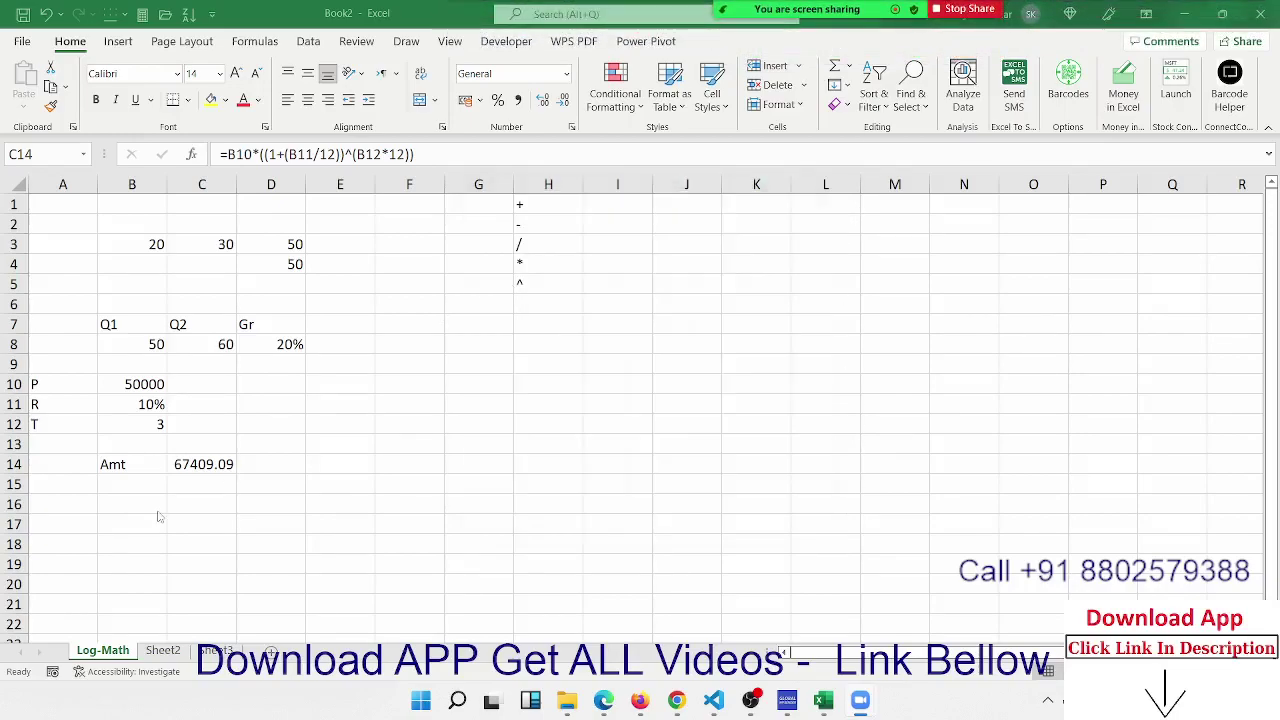
{"action": "left_click", "coordinate": [138, 466]}
{"action": "left_click", "coordinate": [192, 466]}
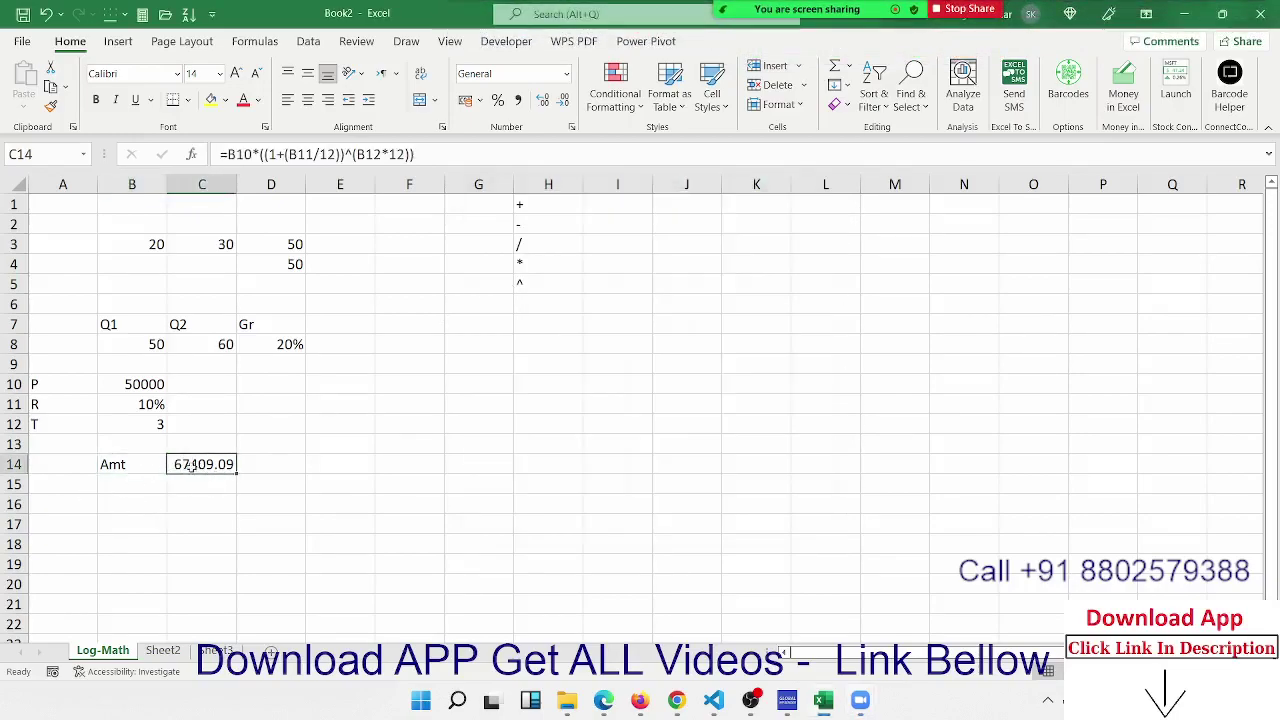
{"action": "left_click", "coordinate": [129, 504]}
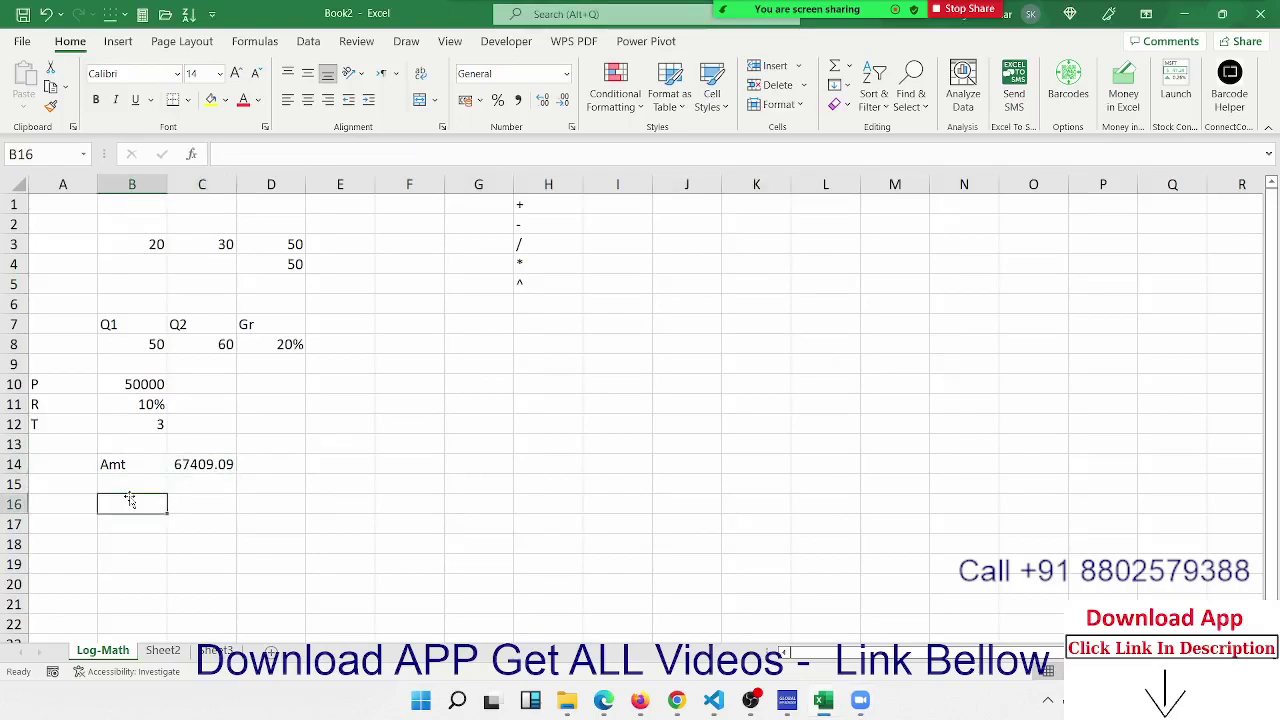
{"action": "key", "text": "Up"}
{"action": "key", "text": "Up"}
{"action": "key", "text": "Right"}
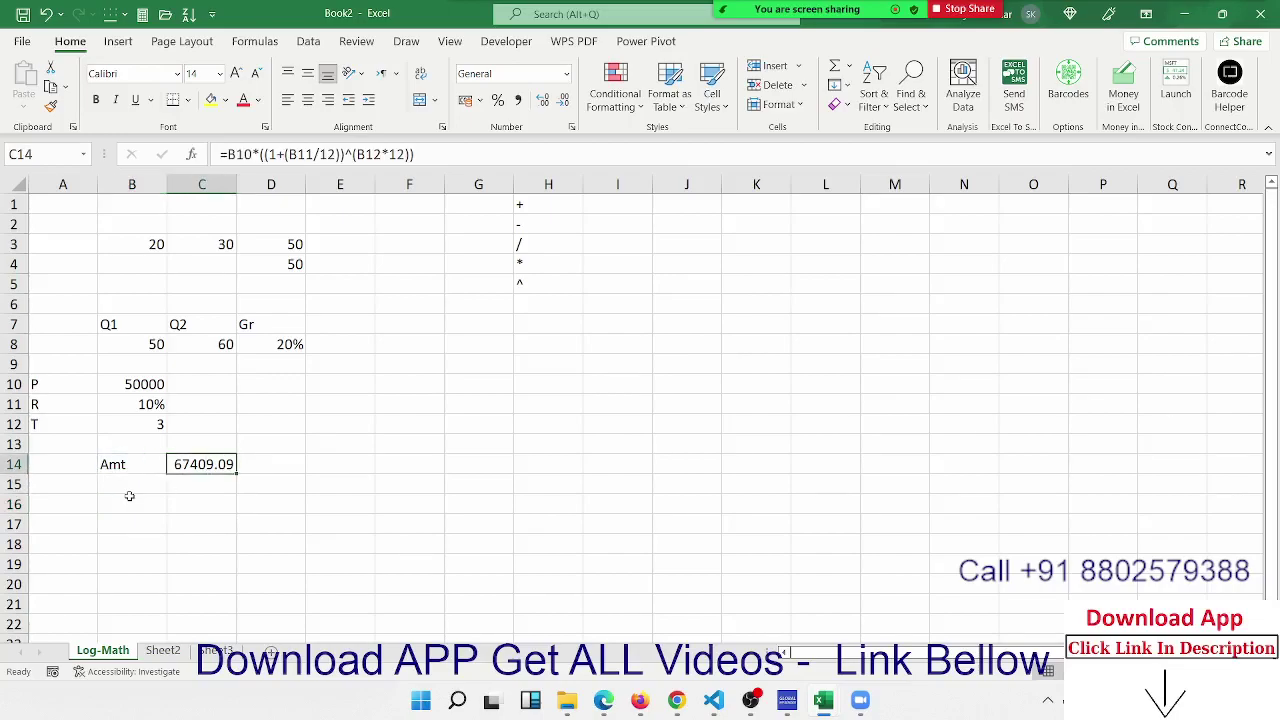
{"action": "left_click", "coordinate": [129, 493]}
{"action": "left_click", "coordinate": [130, 500]}
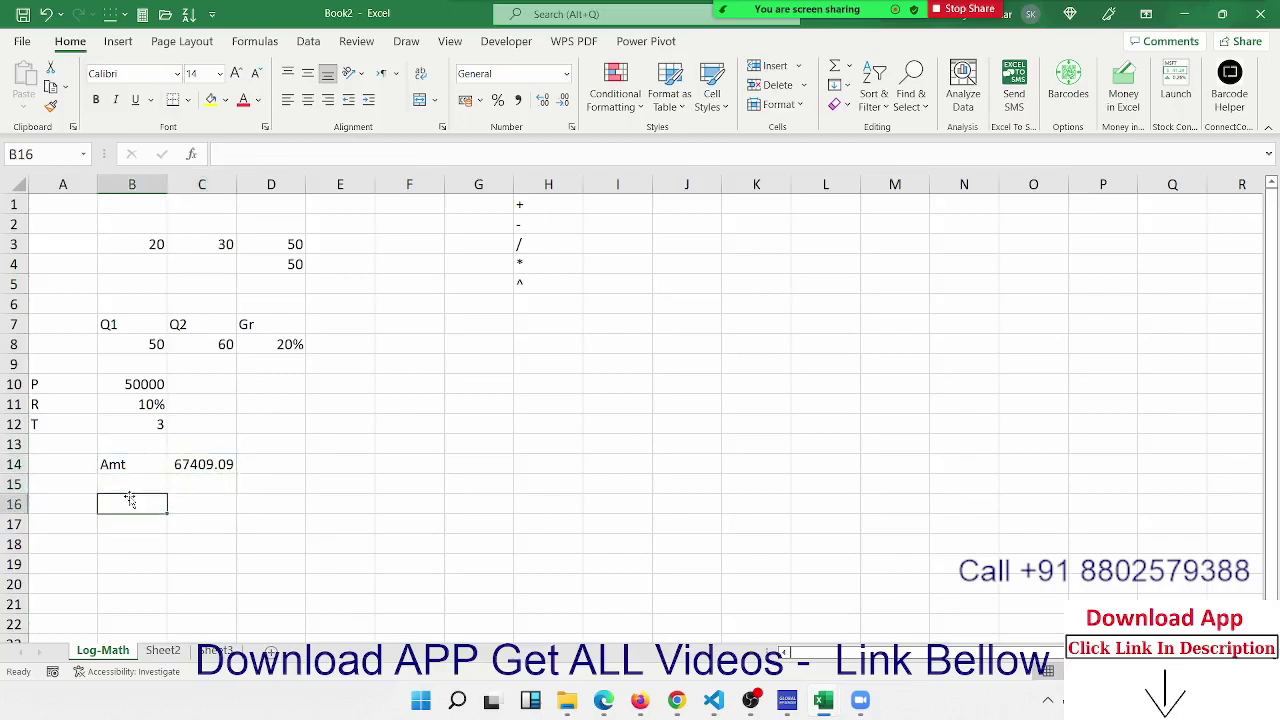
{"action": "key", "text": "Down"}
{"action": "key", "text": "Up"}
{"action": "key", "text": "Up"}
{"action": "key", "text": "Up"}
{"action": "key", "text": "Down"}
{"action": "key", "text": "Down"}
{"action": "key", "text": "Down"}
{"action": "key", "text": "Down"}
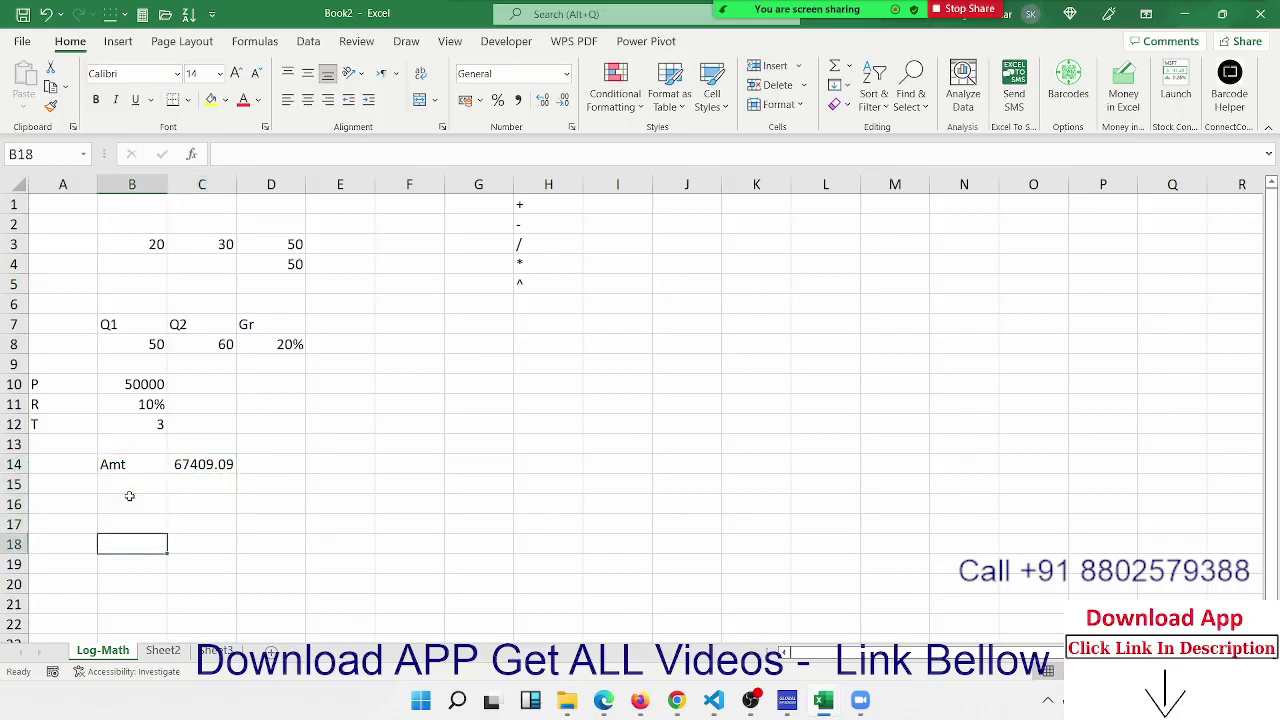
{"action": "key", "text": "Down"}
{"action": "key", "text": "Up"}
{"action": "key", "text": "Left"}
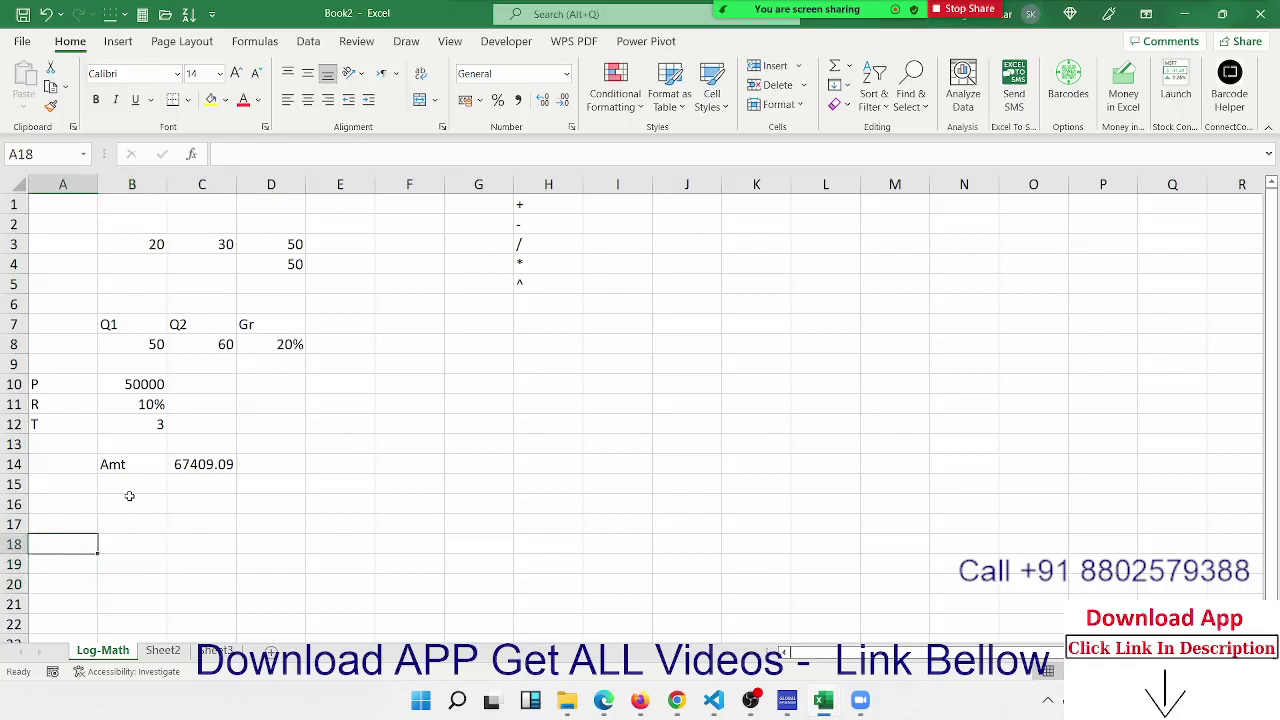
Enter a Cost label in A18 with 60 in B18.
{"action": "type", "text": "Cost"}
{"action": "key", "text": "Tab"}
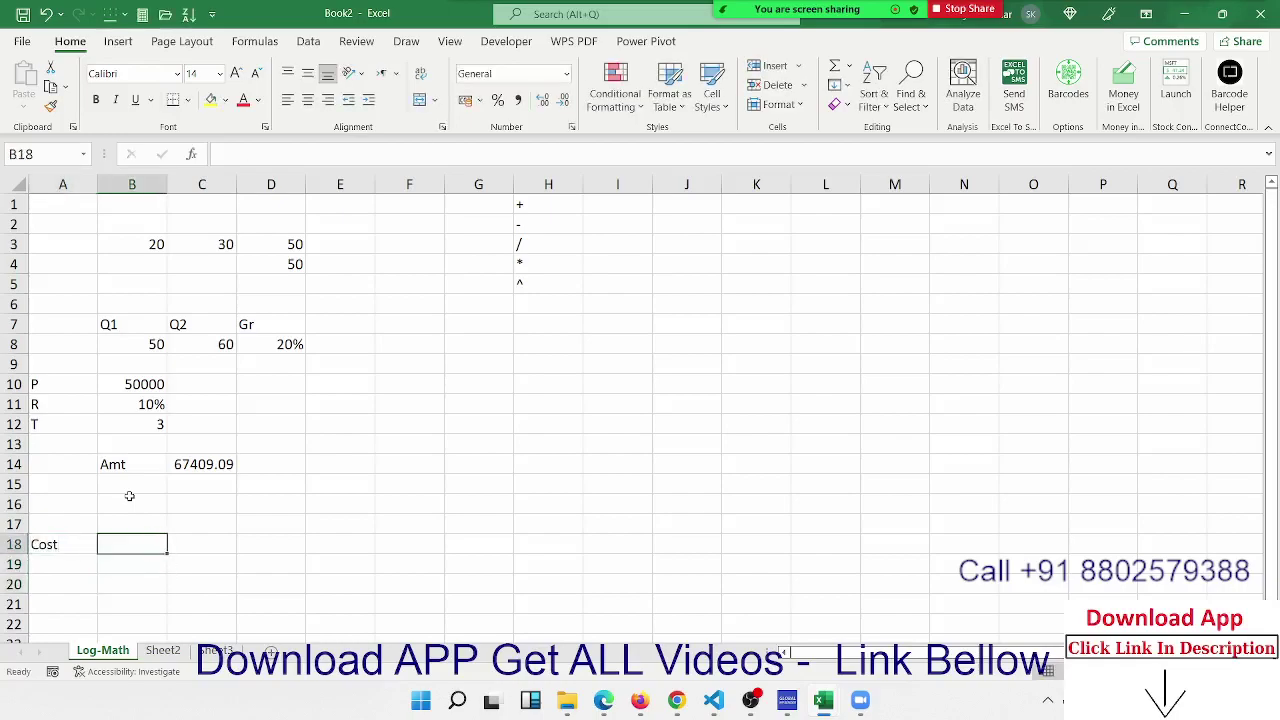
{"action": "type", "text": "60"}
{"action": "key", "text": "Return"}
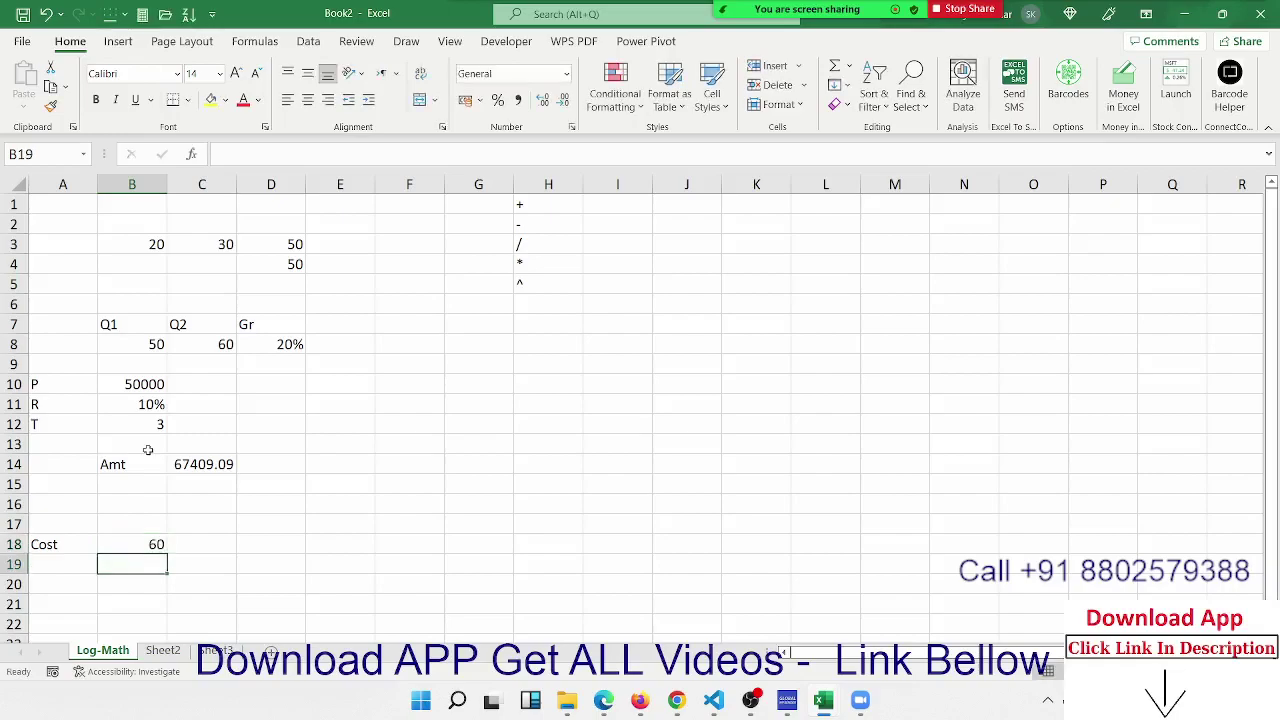
Type the MRP label into A19.
{"action": "key", "text": "Left"}
{"action": "type", "text": "MRO"}
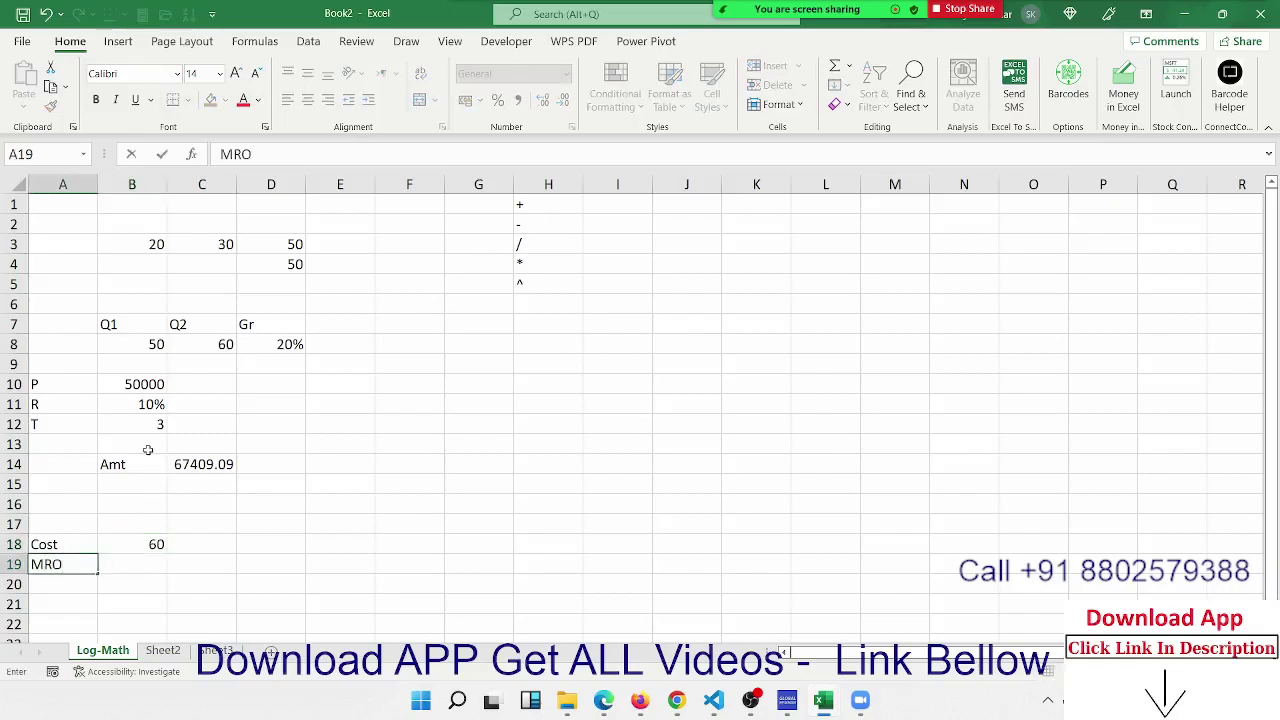
{"action": "key", "text": "BackSpace"}
{"action": "type", "text": "P"}
{"action": "key", "text": "Return"}
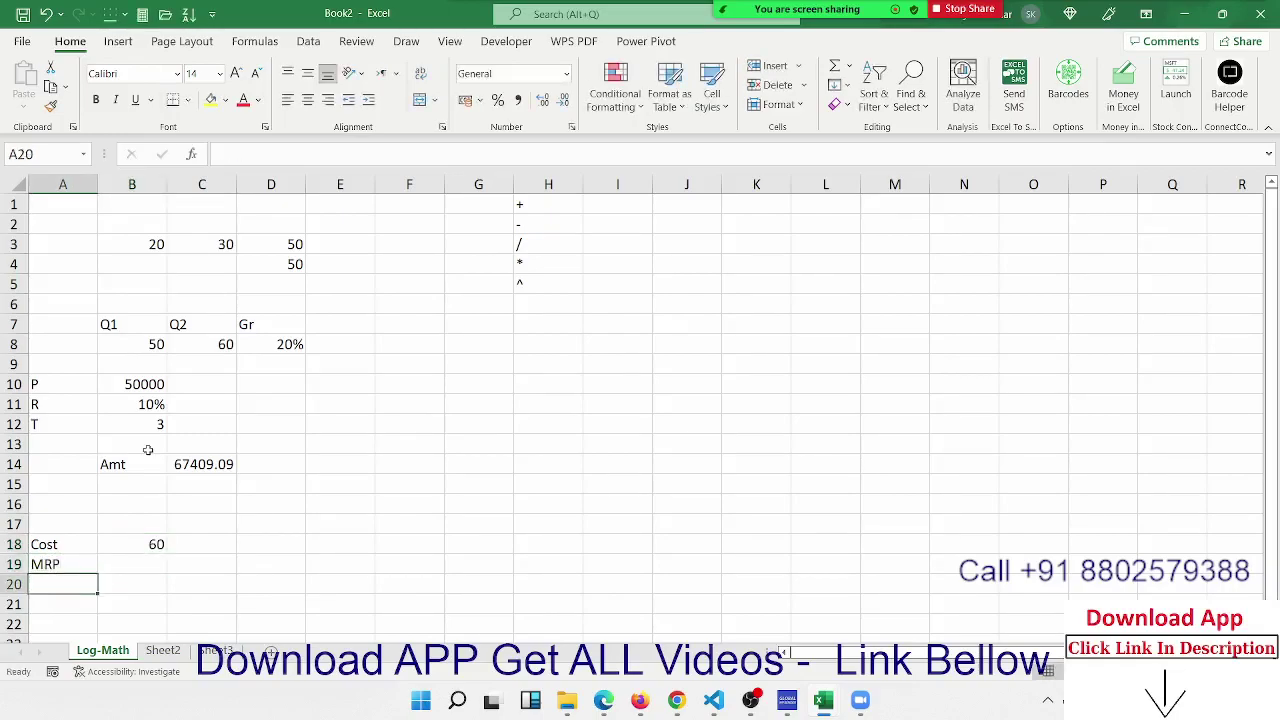
{"action": "key", "text": "Down"}
{"action": "key", "text": "Down"}
{"action": "key", "text": "Down"}
{"action": "key", "text": "Down"}
{"action": "key", "text": "Down"}
{"action": "key", "text": "Down"}
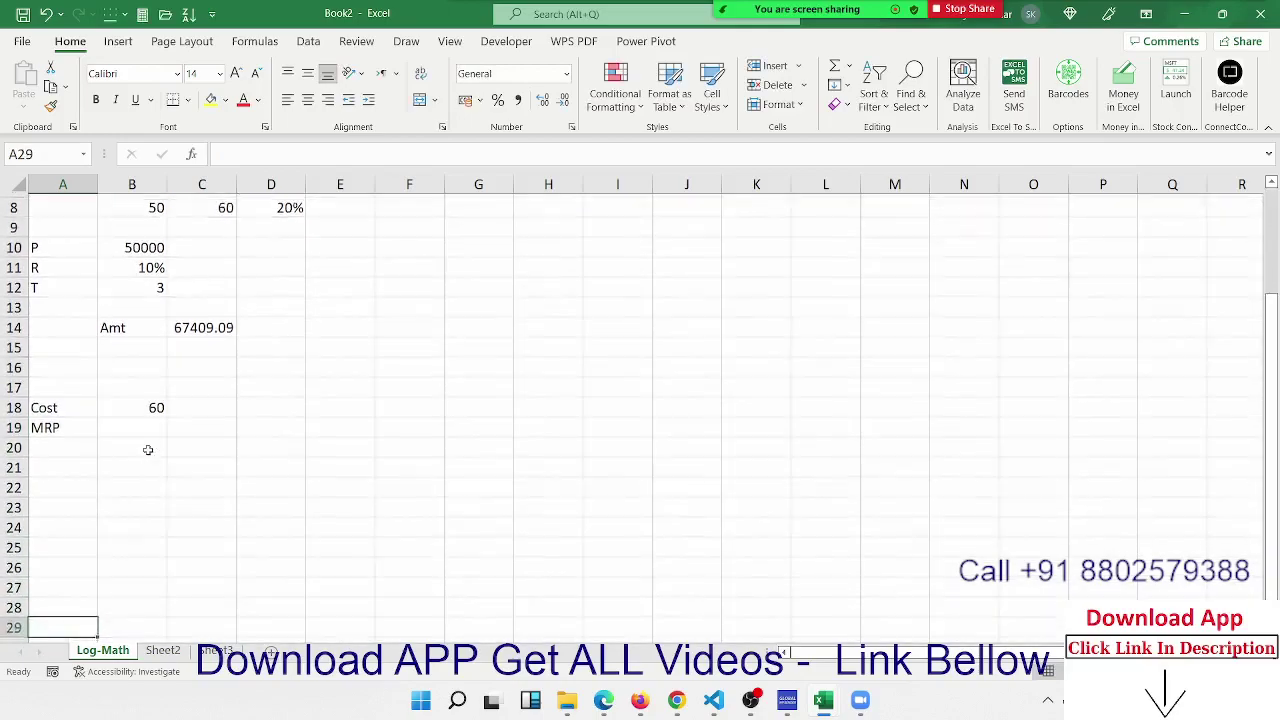
{"action": "key", "text": "Down"}
{"action": "key", "text": "Down"}
{"action": "key", "text": "Down"}
Enter =B18*5% in C20 to get the 5% markup of 3.
{"action": "left_click", "coordinate": [187, 407]}
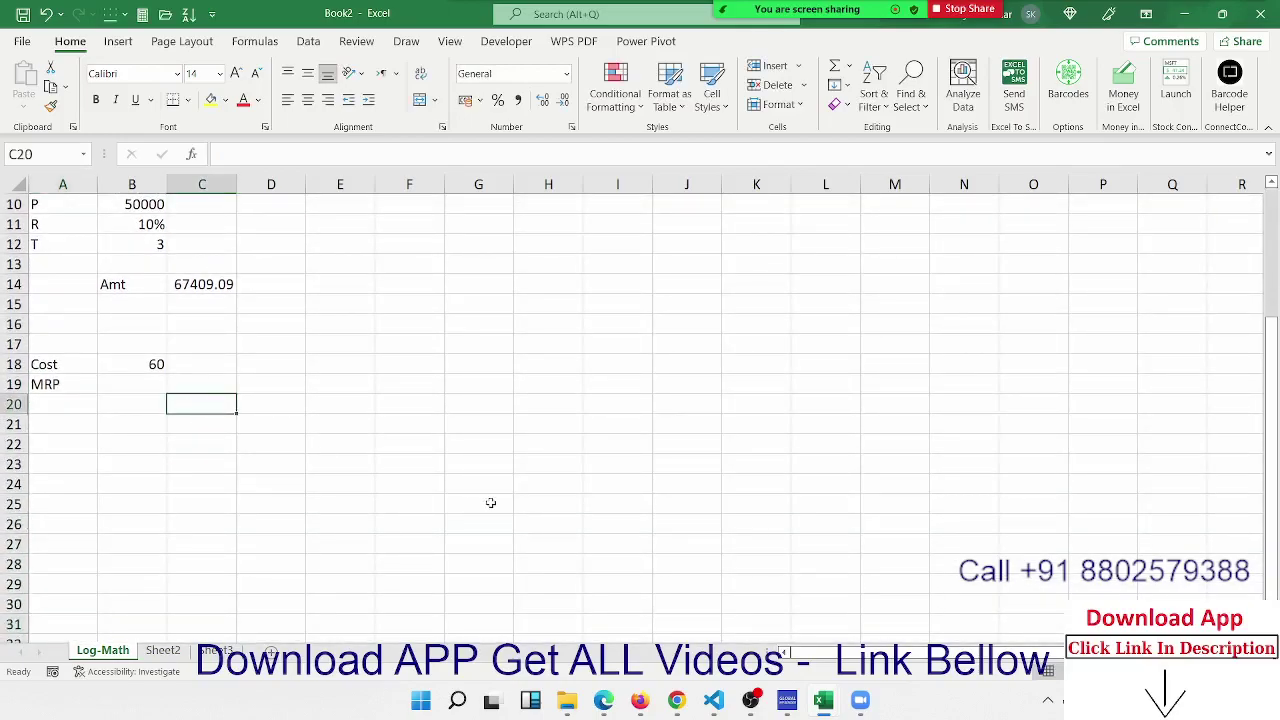
{"action": "type", "text": "="}
{"action": "key", "text": "Left"}
{"action": "key", "text": "Up"}
{"action": "key", "text": "Up"}
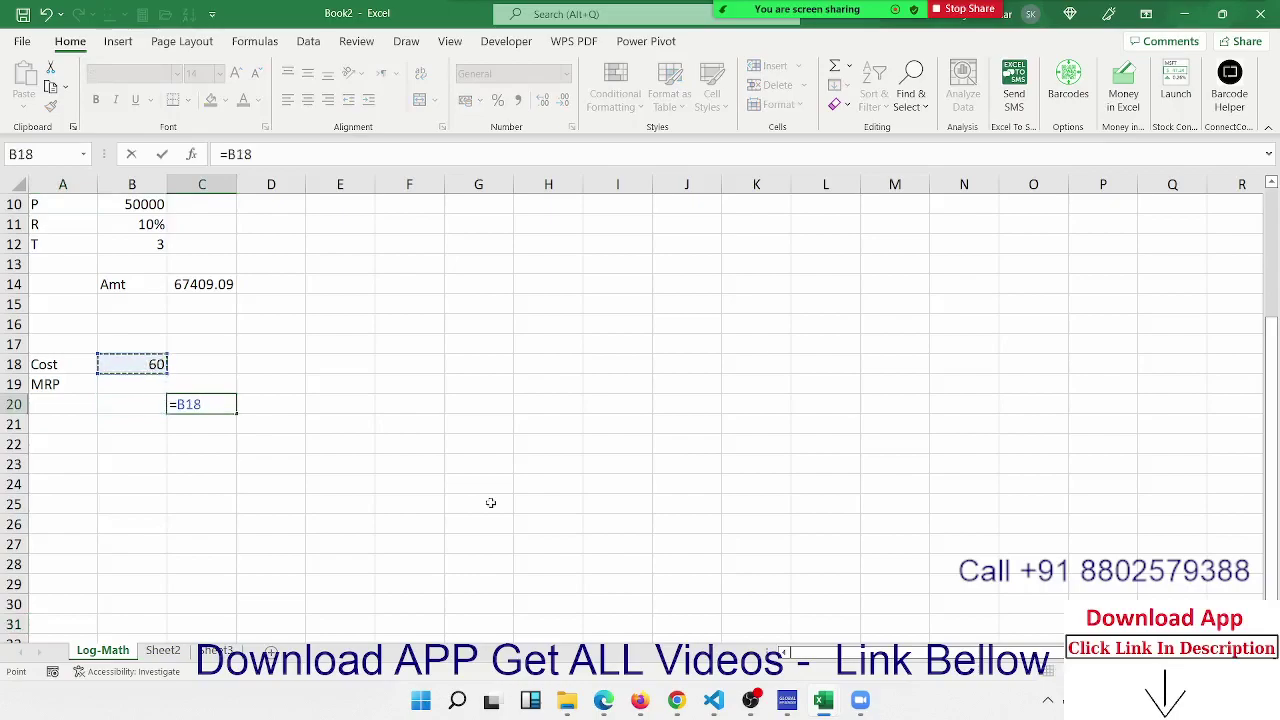
{"action": "type", "text": "*"}
{"action": "type", "text": "5%"}
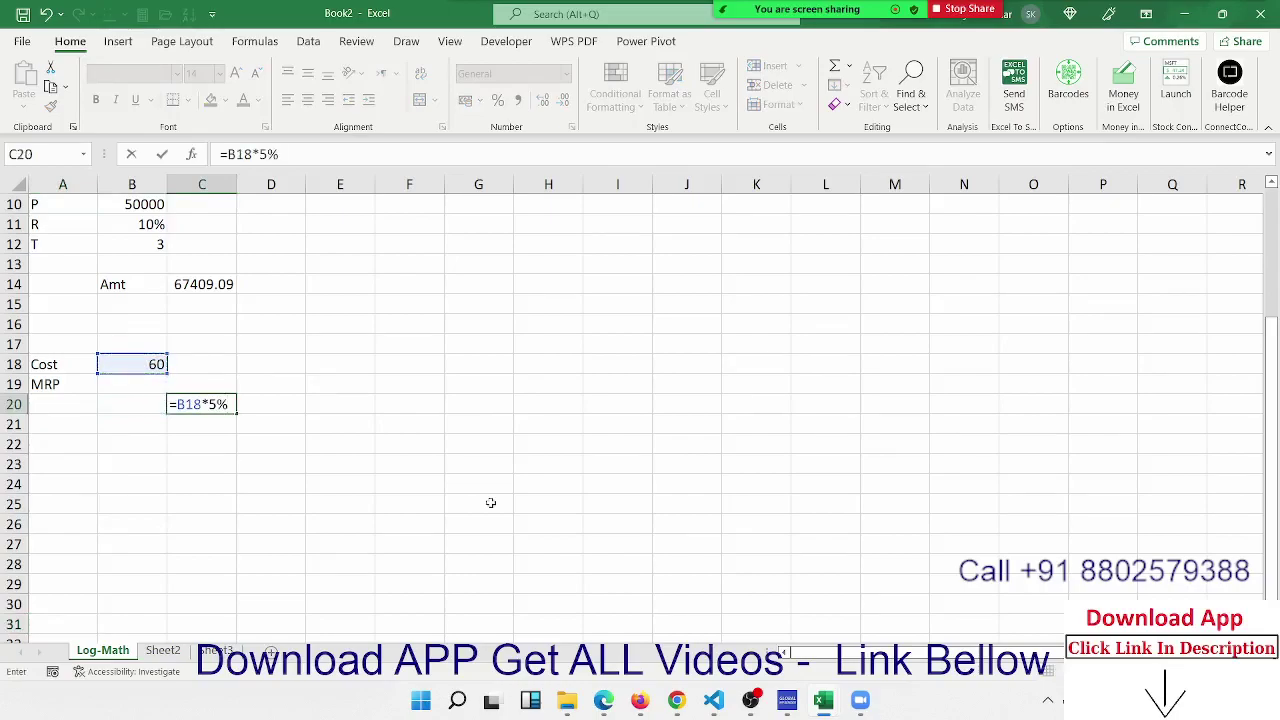
{"action": "key", "text": "Return"}
Add Cost and the 5% markup in C21 for a running total of 63.
{"action": "type", "text": "="}
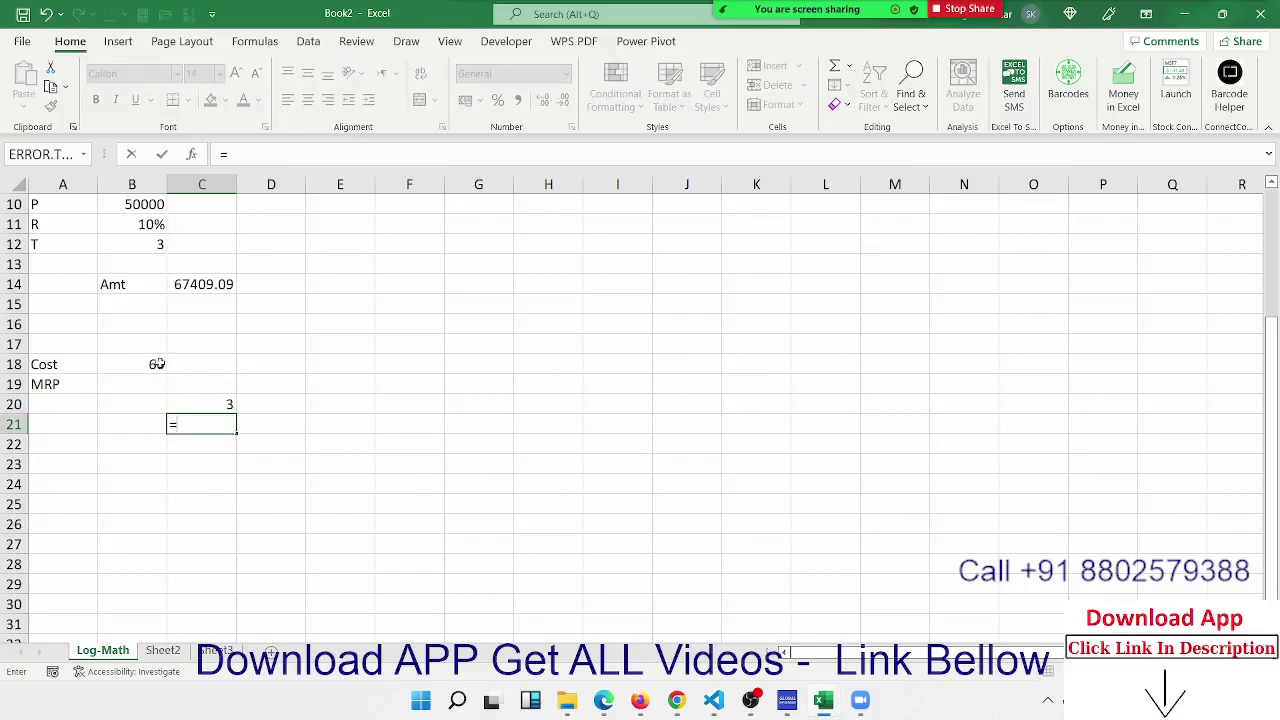
{"action": "left_click", "coordinate": [157, 364]}
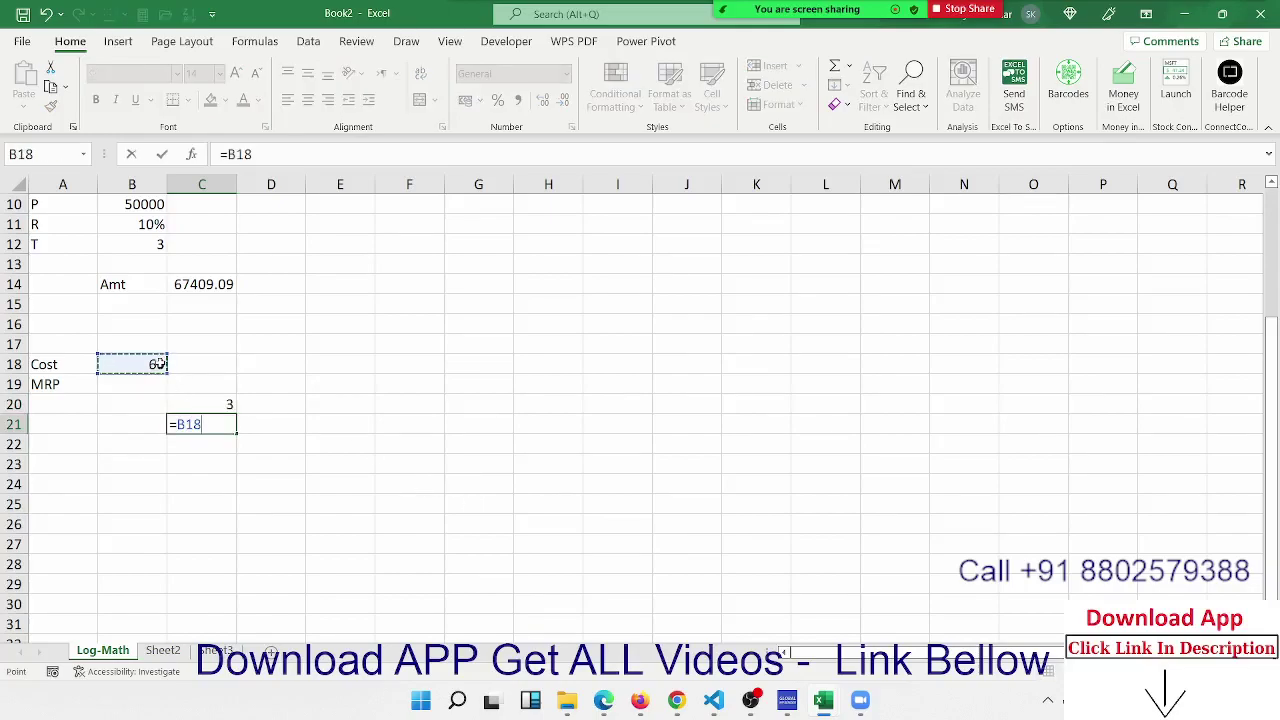
{"action": "key", "text": "Escape"}
{"action": "key", "text": "Up"}
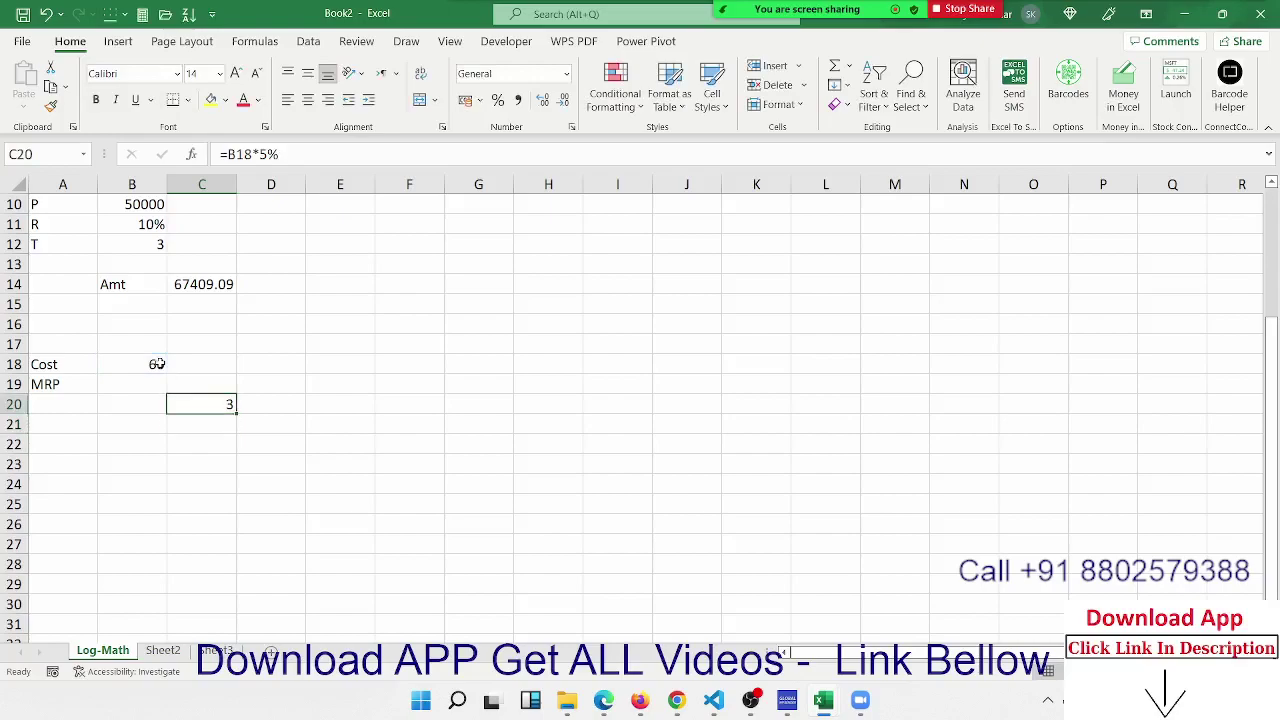
{"action": "key", "text": "Down"}
{"action": "type", "text": "="}
{"action": "key", "text": "Up"}
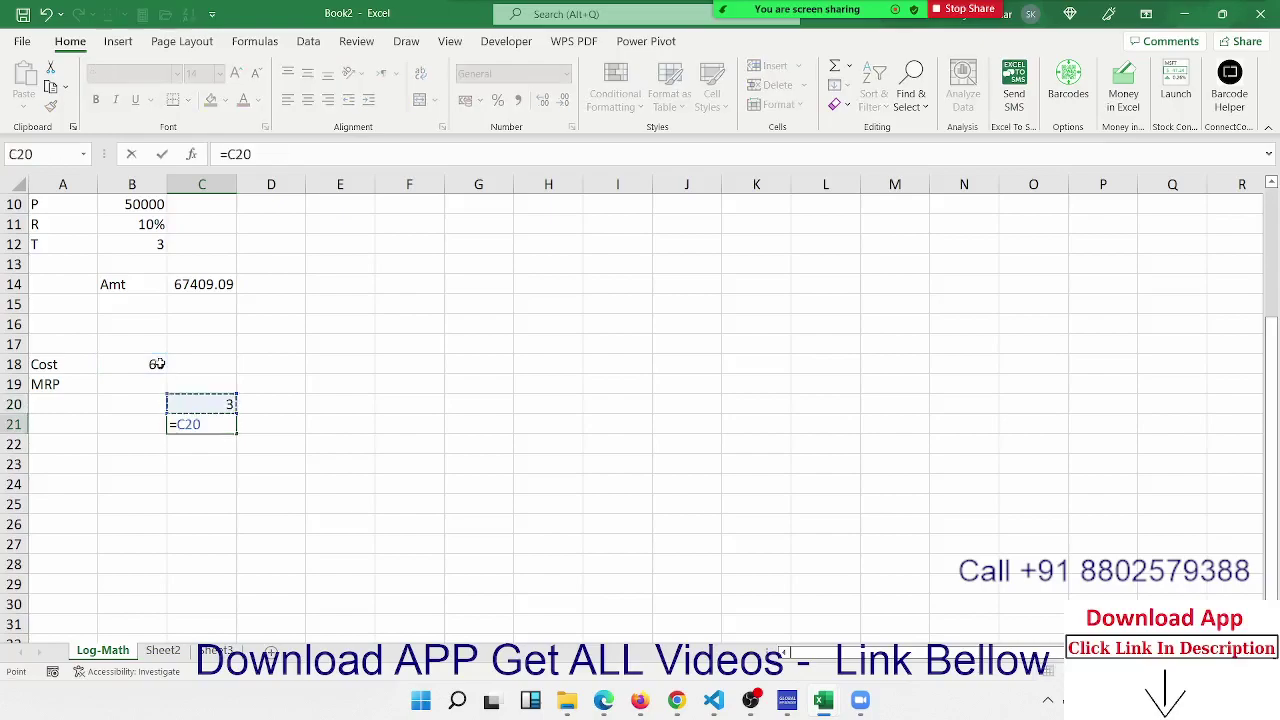
{"action": "left_click", "coordinate": [157, 364]}
{"action": "type", "text": "+"}
{"action": "key", "text": "Up"}
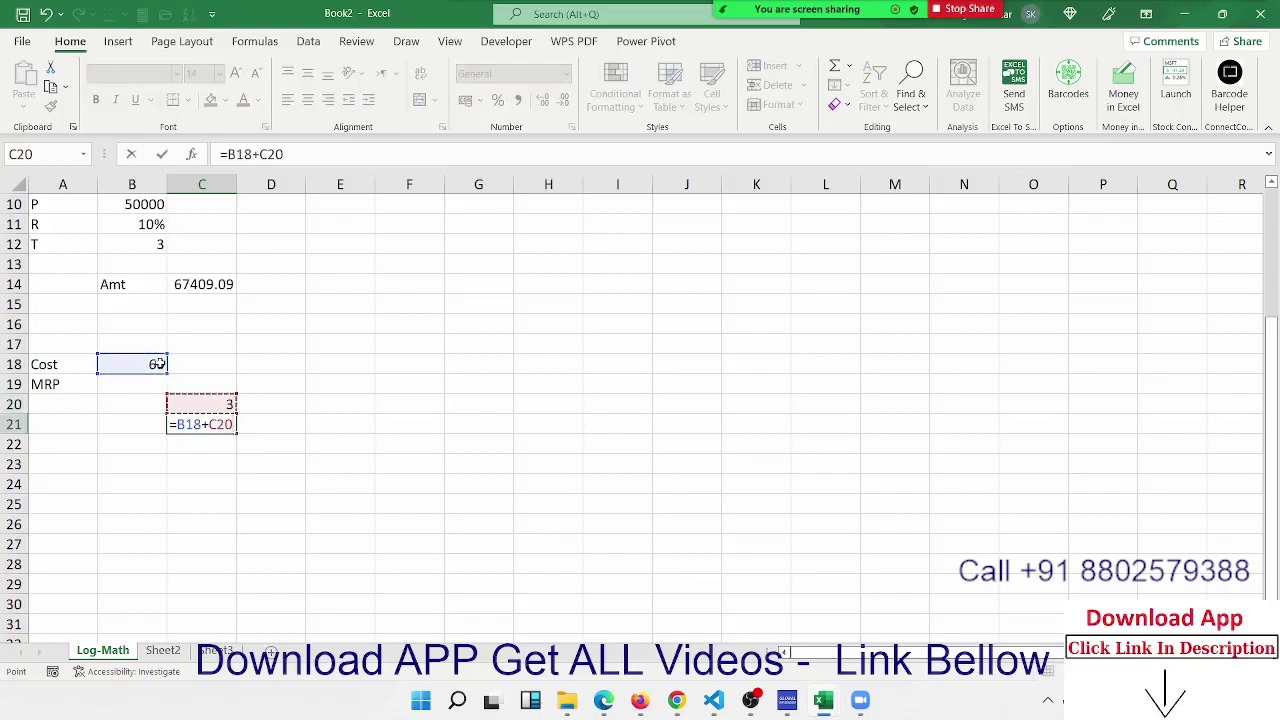
{"action": "key", "text": "Return"}
{"action": "key", "text": "Up"}
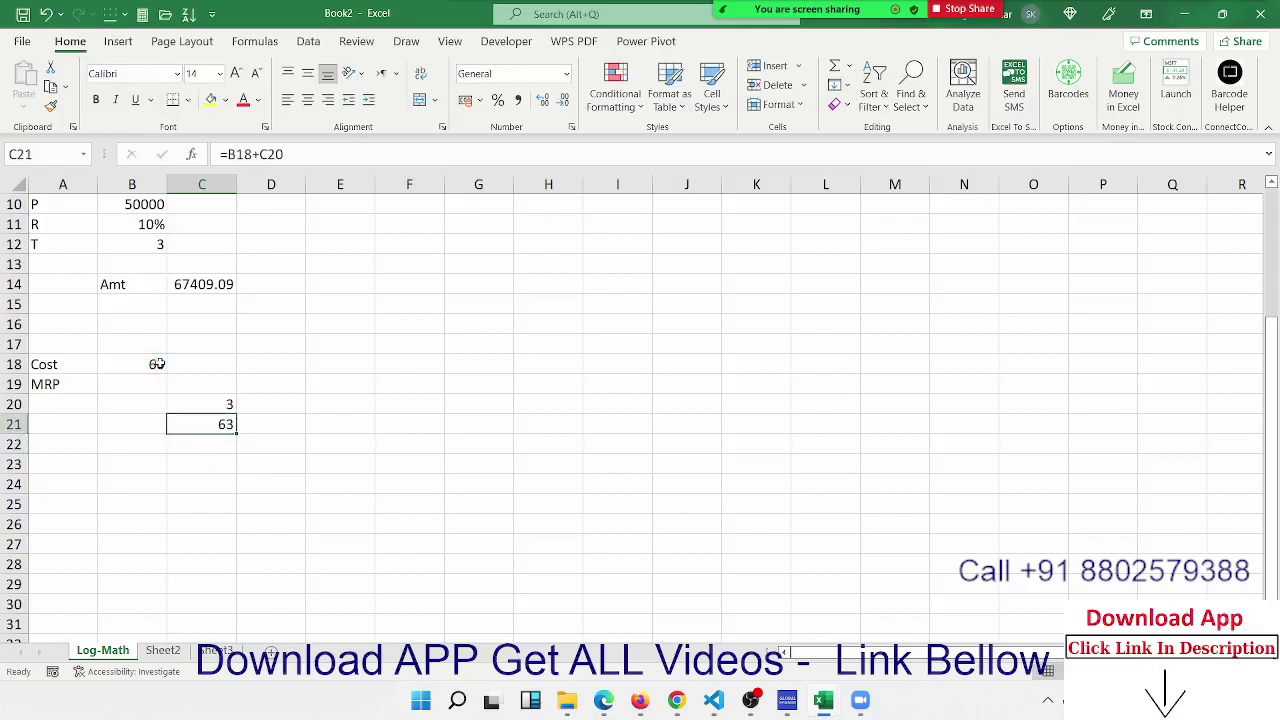
{"action": "key", "text": "Up"}
{"action": "key", "text": "F2"}
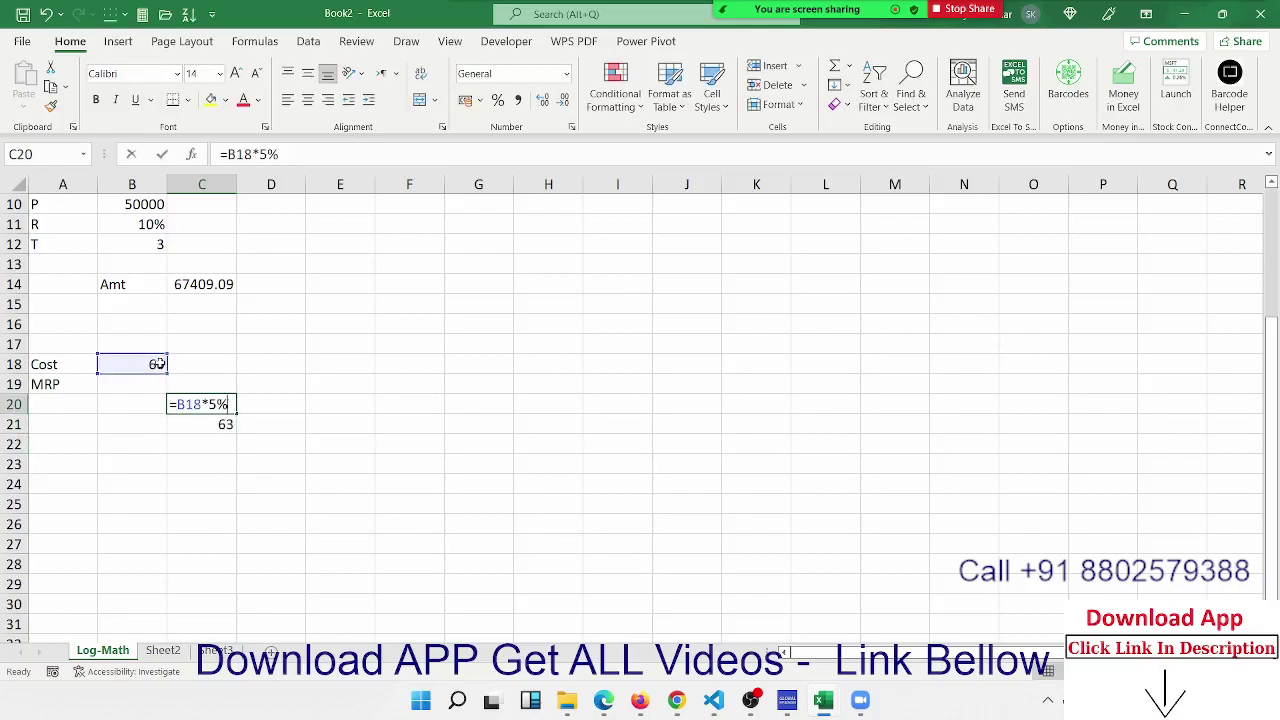
{"action": "key", "text": "Escape"}
{"action": "key", "text": "Down"}
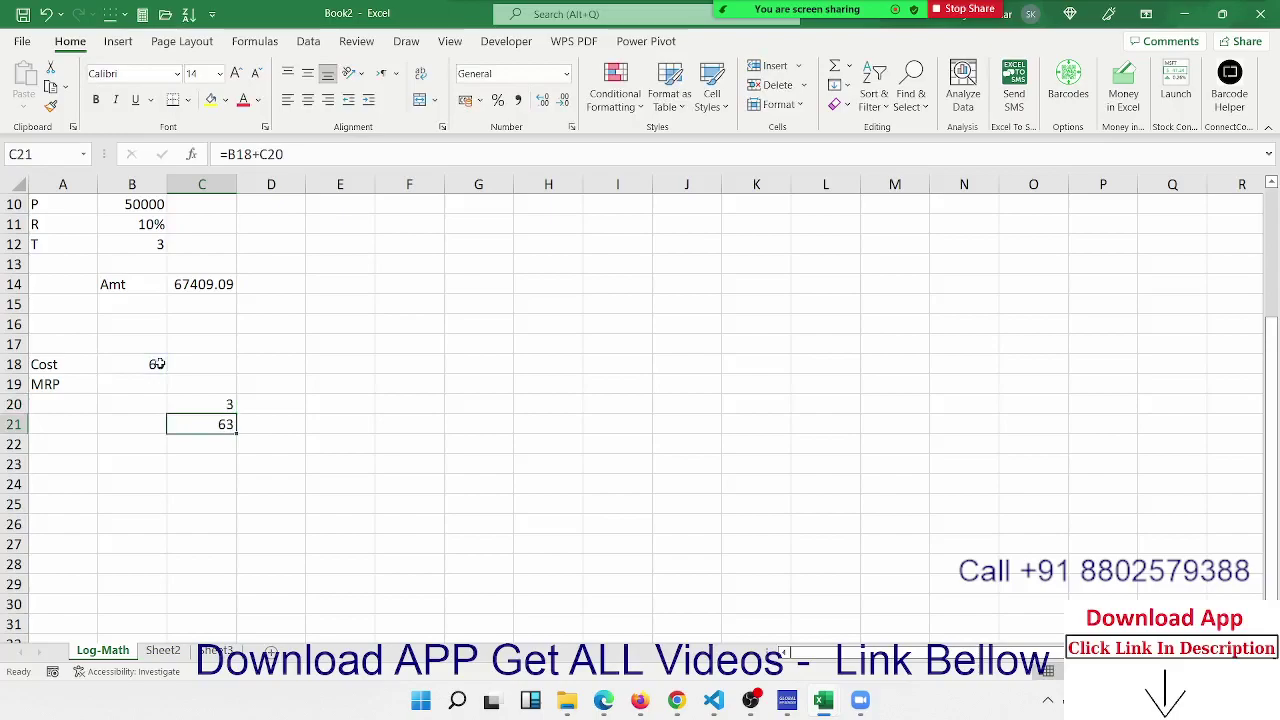
Compute the 10% markup of 6.3 in D20 and the 69.3 total in D21.
{"action": "key", "text": "Right"}
{"action": "key", "text": "Up"}
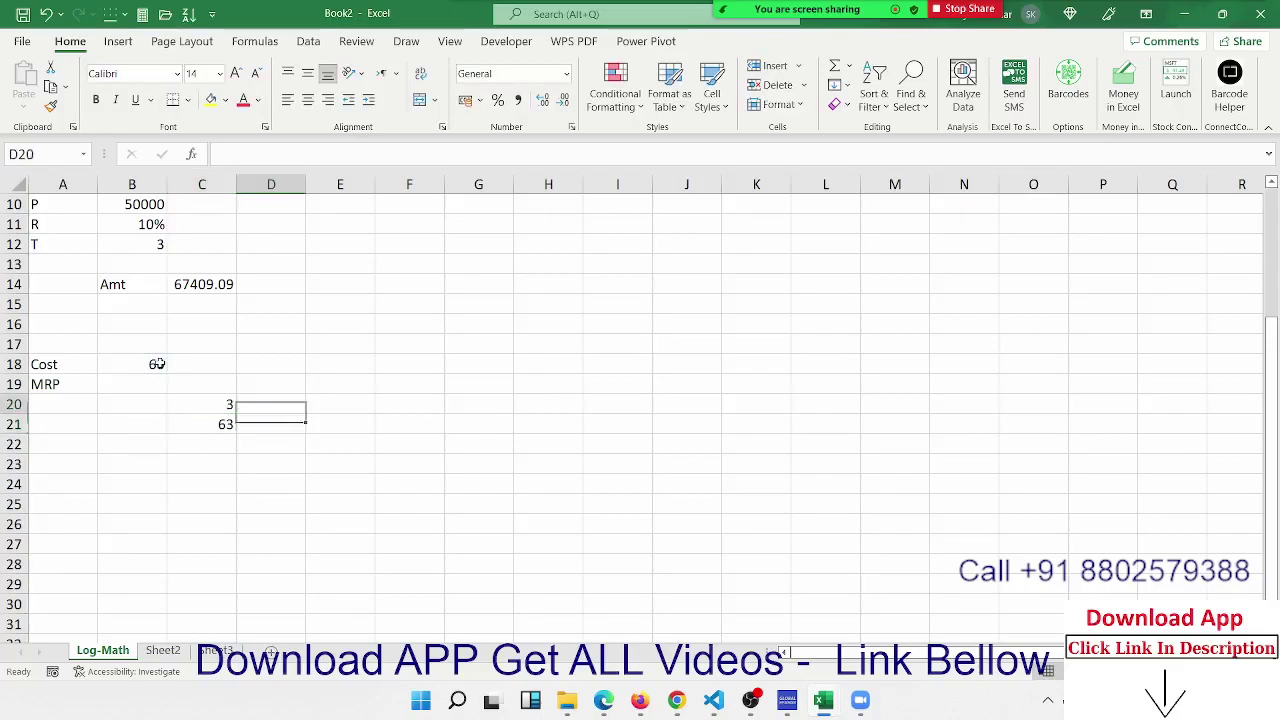
{"action": "type", "text": "="}
{"action": "key", "text": "Down"}
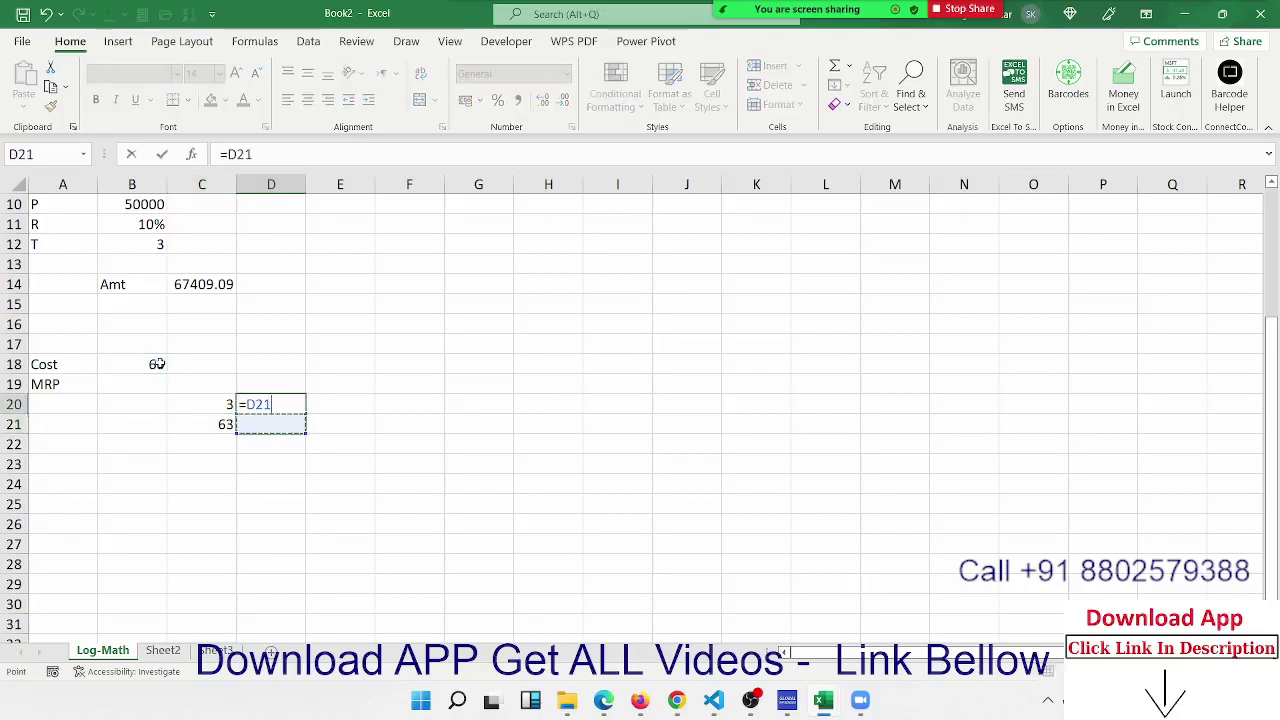
{"action": "key", "text": "Left"}
{"action": "type", "text": "*"}
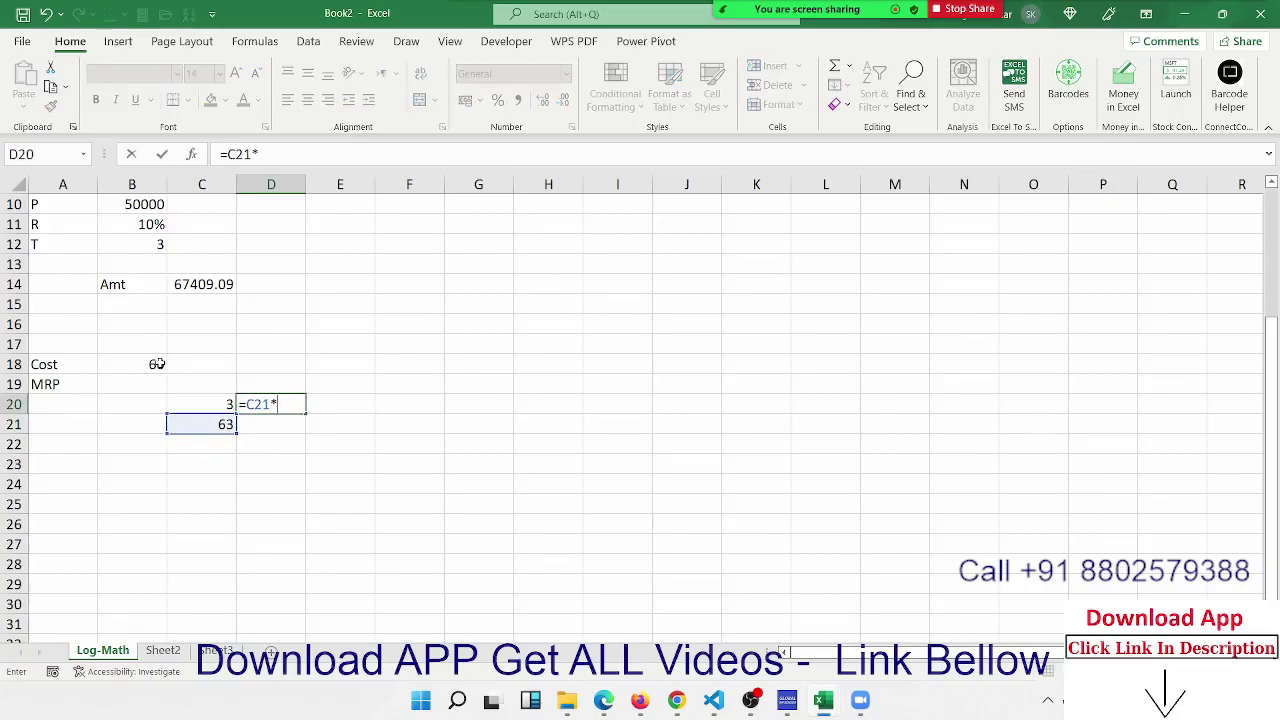
{"action": "type", "text": "10%"}
{"action": "key", "text": "Return"}
{"action": "type", "text": "="}
{"action": "key", "text": "Left"}
{"action": "type", "text": "+"}
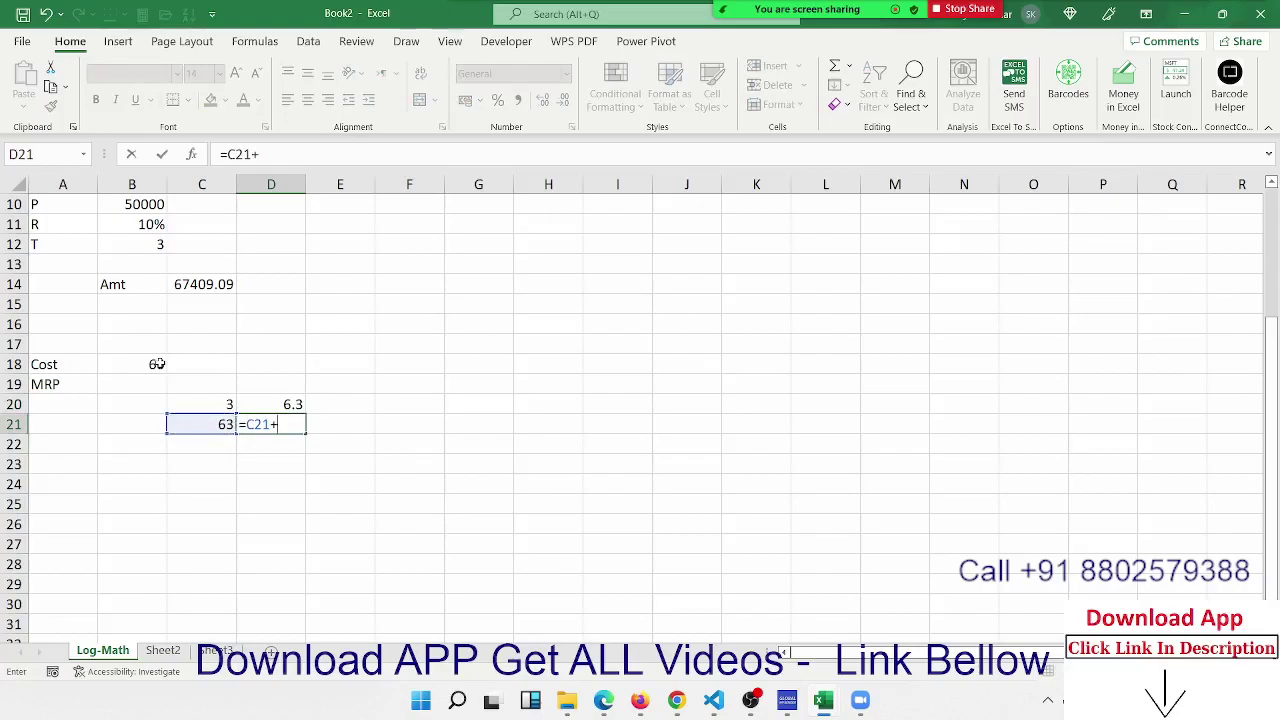
{"action": "key", "text": "Up"}
{"action": "key", "text": "Return"}
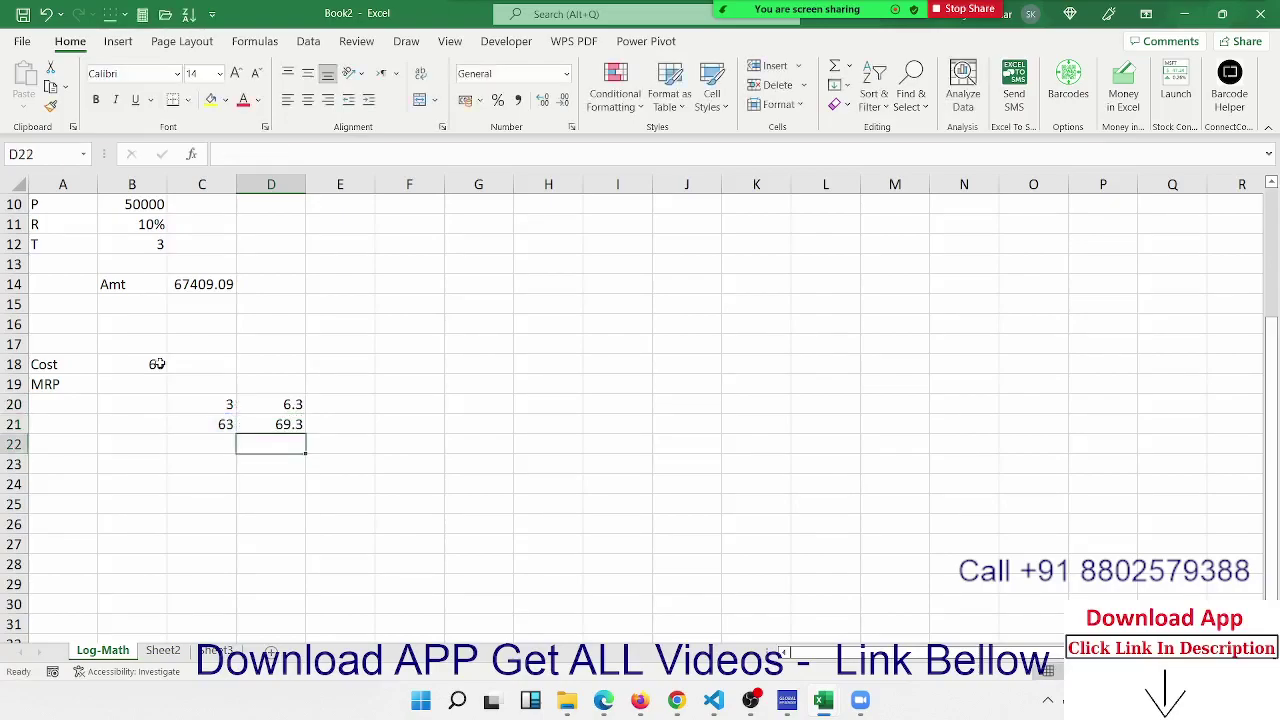
Compute the 15% markup of 10.395 in E20 and the 79.695 total in E21.
{"action": "key", "text": "Right"}
{"action": "key", "text": "Up"}
{"action": "key", "text": "Up"}
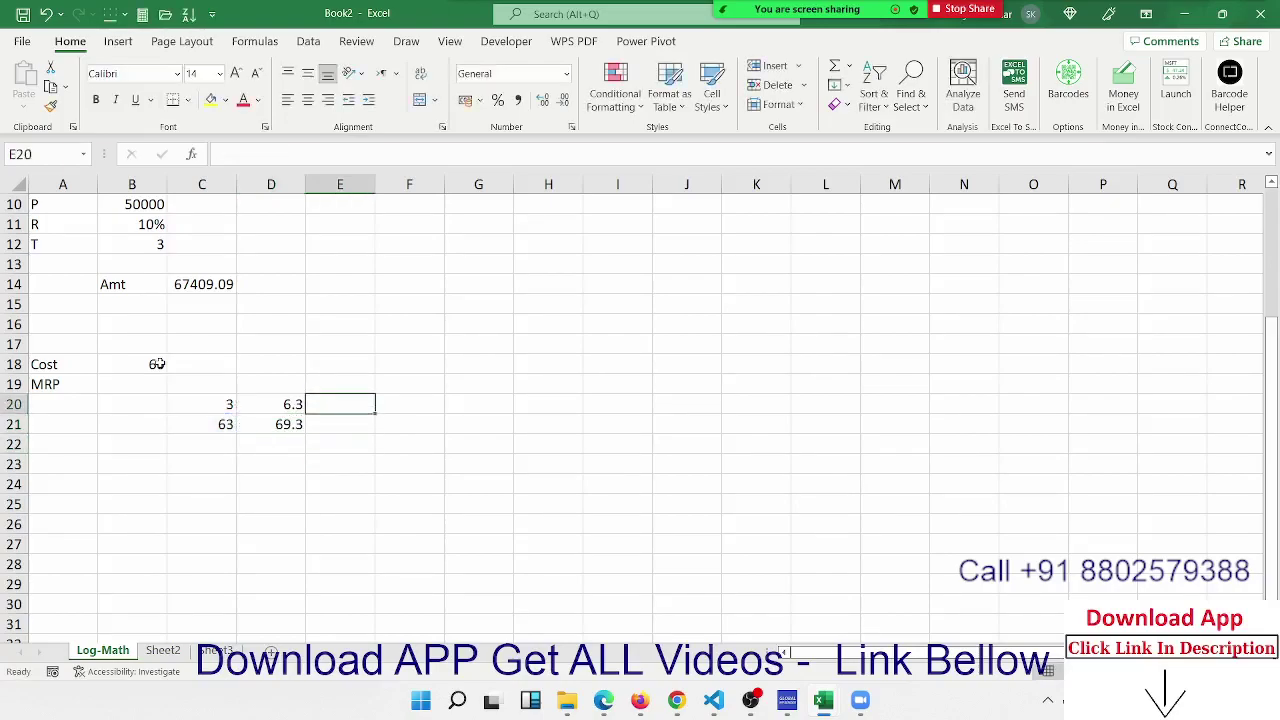
{"action": "type", "text": "="}
{"action": "key", "text": "Down"}
{"action": "key", "text": "Left"}
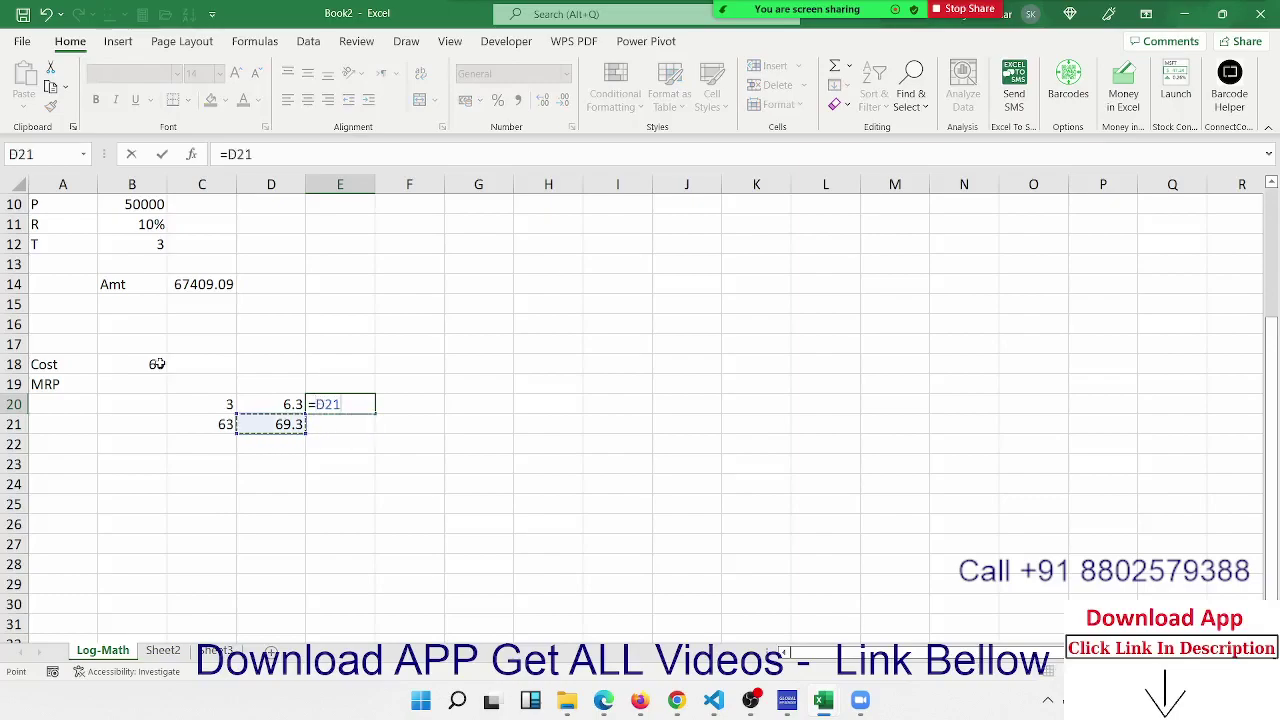
{"action": "type", "text": "*15%"}
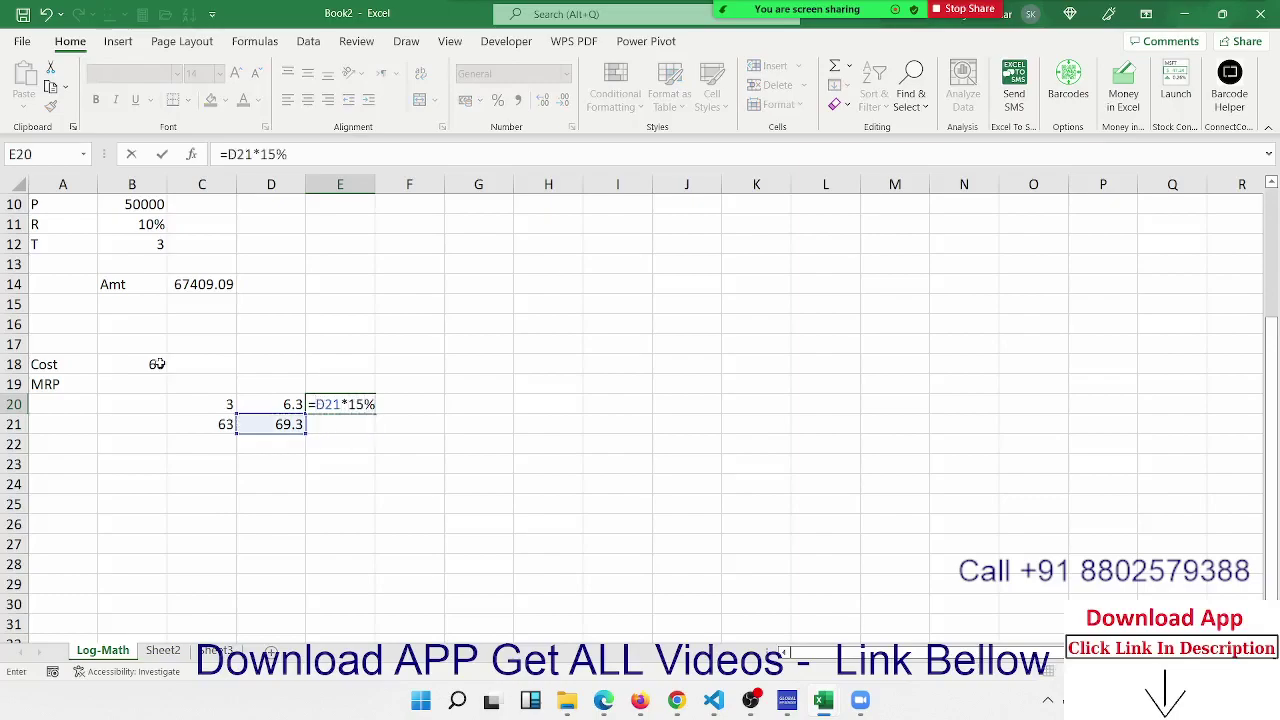
{"action": "key", "text": "Return"}
{"action": "type", "text": "="}
{"action": "key", "text": "Left"}
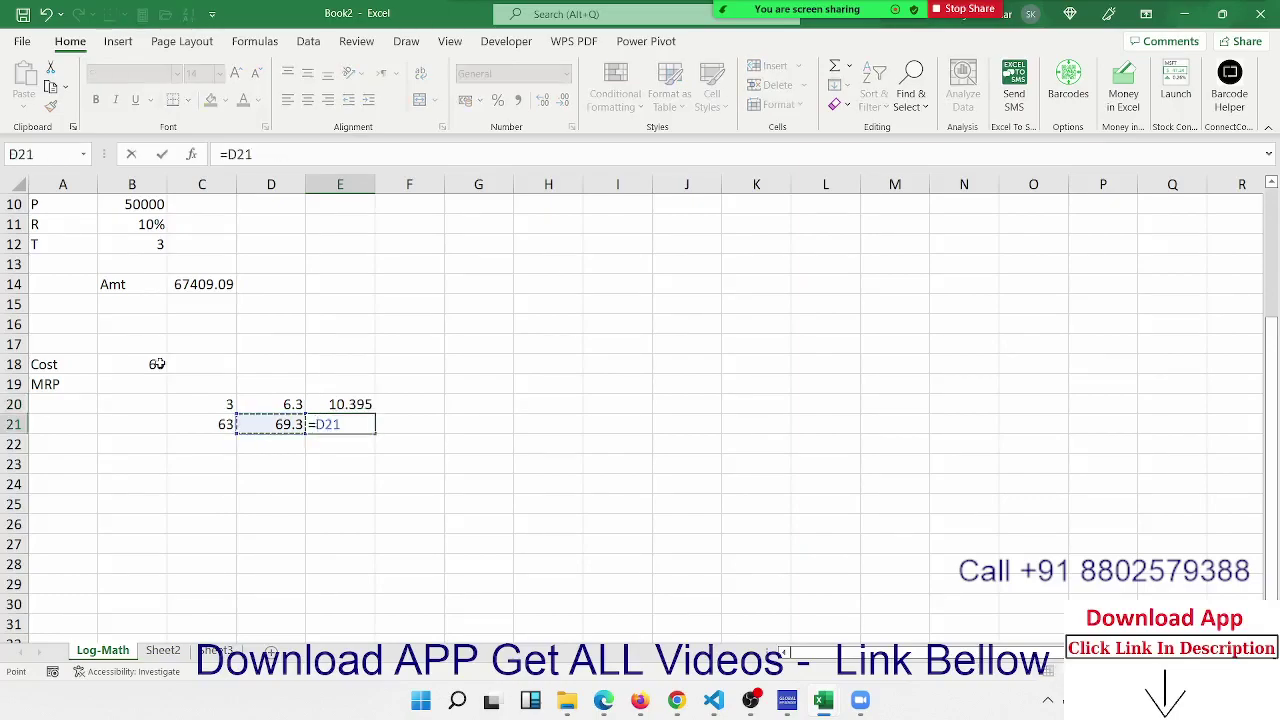
{"action": "type", "text": "+"}
{"action": "key", "text": "Up"}
{"action": "key", "text": "Return"}
Compute the 20% markup of 15.939 in F20 and the final 95.634 in F21 with =E21+F20.
{"action": "key", "text": "Right"}
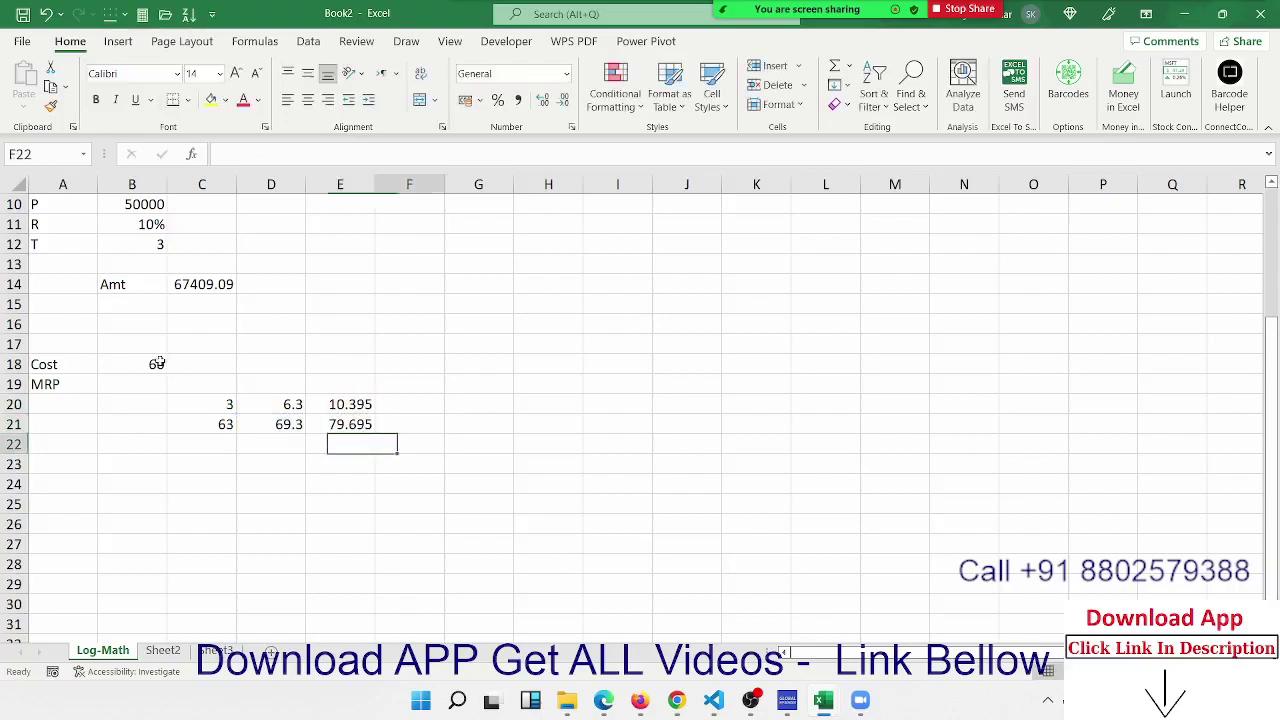
{"action": "key", "text": "Up"}
{"action": "key", "text": "Up"}
{"action": "type", "text": "="}
{"action": "key", "text": "Down"}
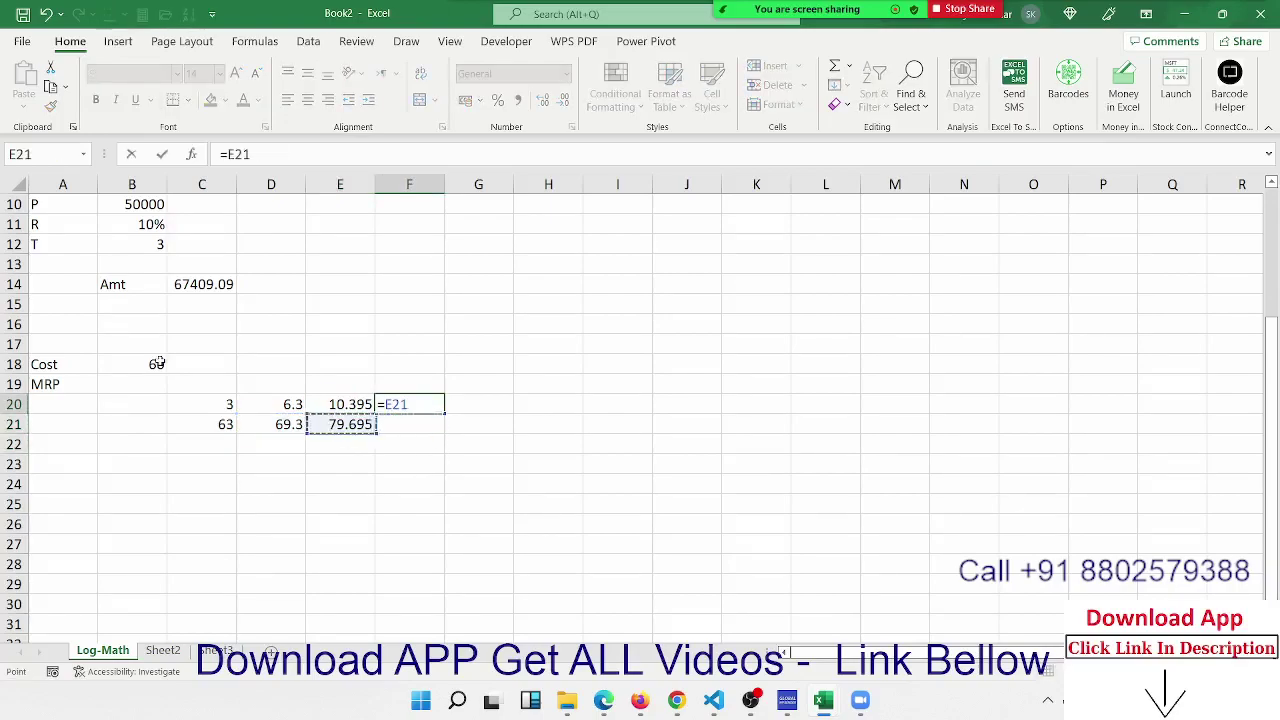
{"action": "type", "text": "*2"}
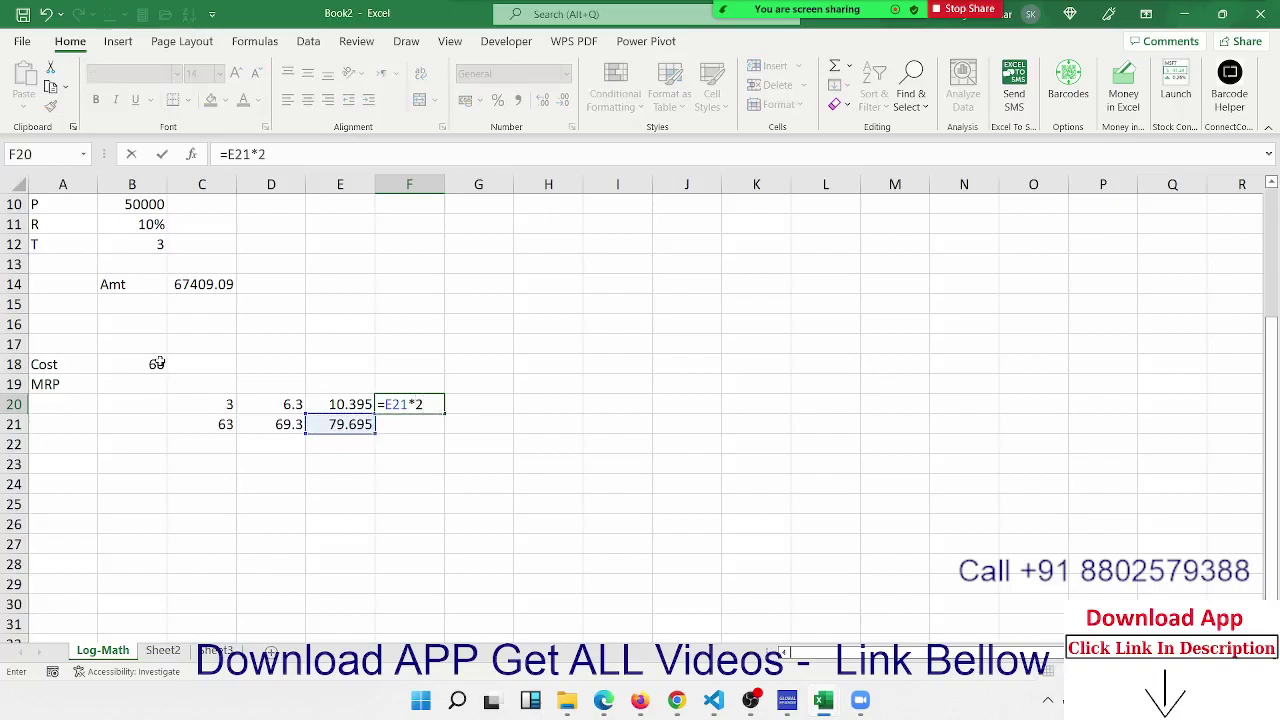
{"action": "type", "text": "0"}
{"action": "type", "text": "%"}
{"action": "key", "text": "Return"}
{"action": "type", "text": "="}
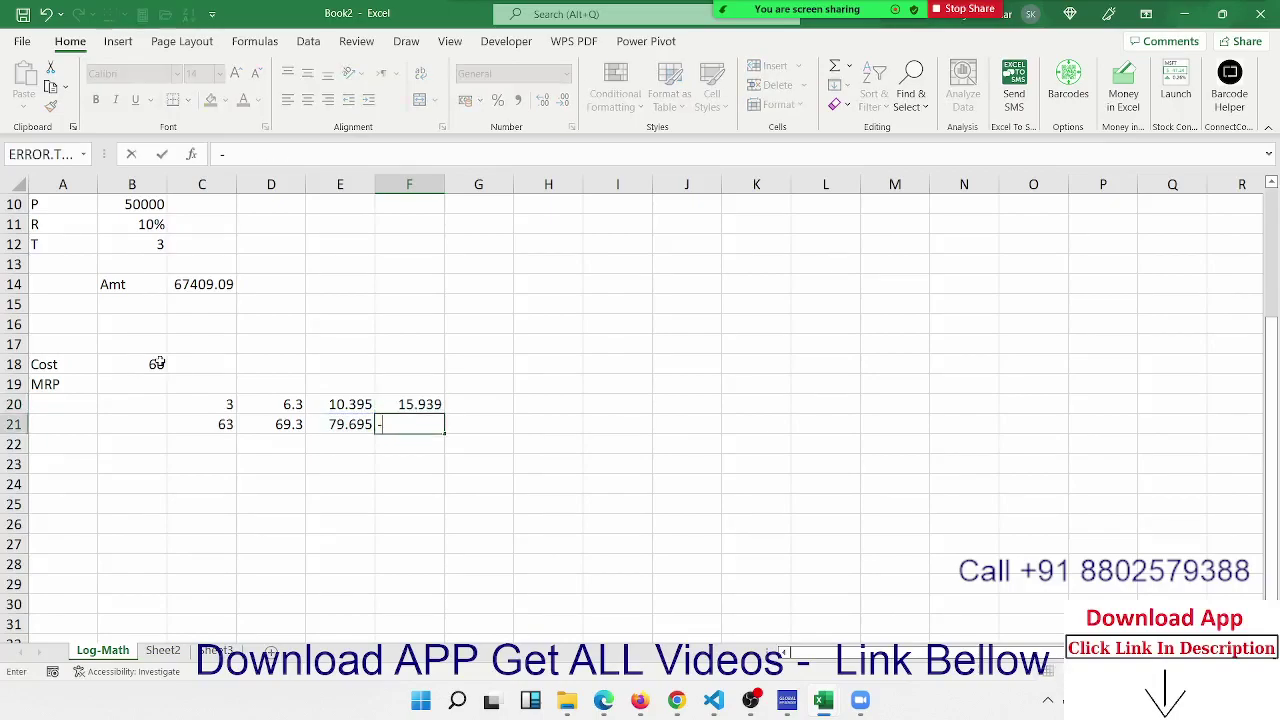
{"action": "key", "text": "Escape"}
{"action": "type", "text": "="}
{"action": "key", "text": "Left"}
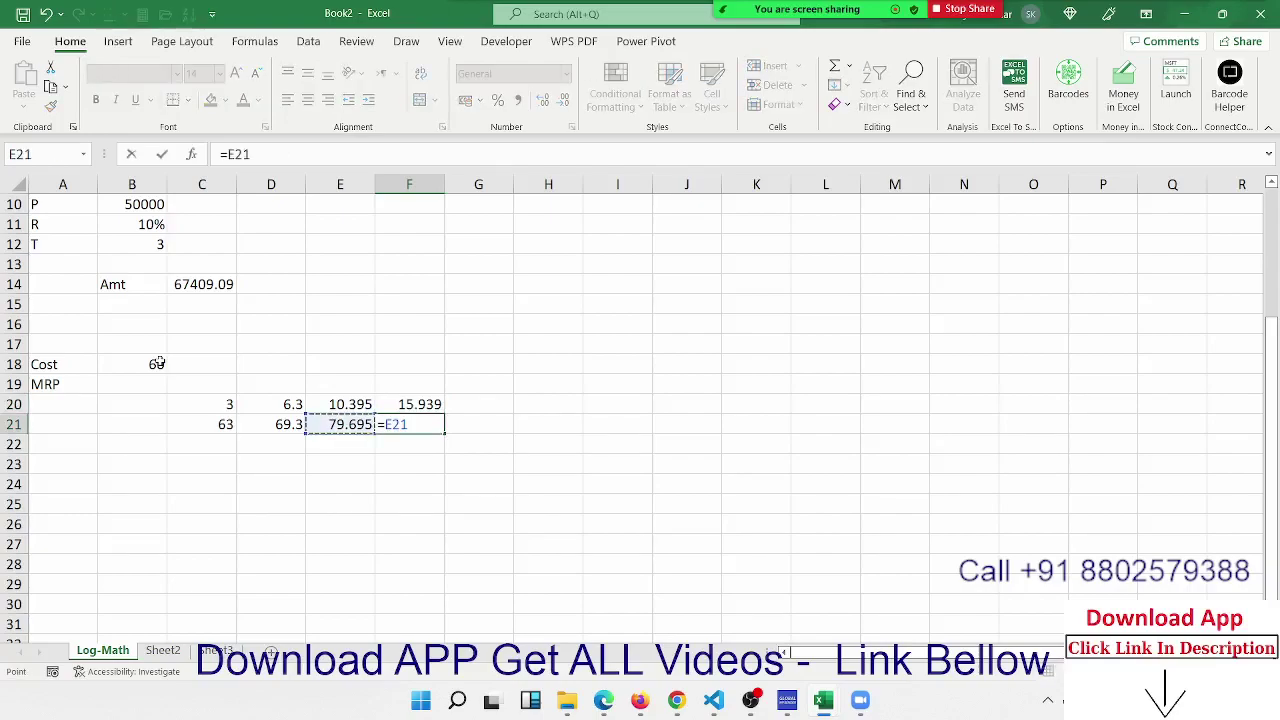
{"action": "type", "text": "+"}
{"action": "key", "text": "Up"}
{"action": "key", "text": "Return"}
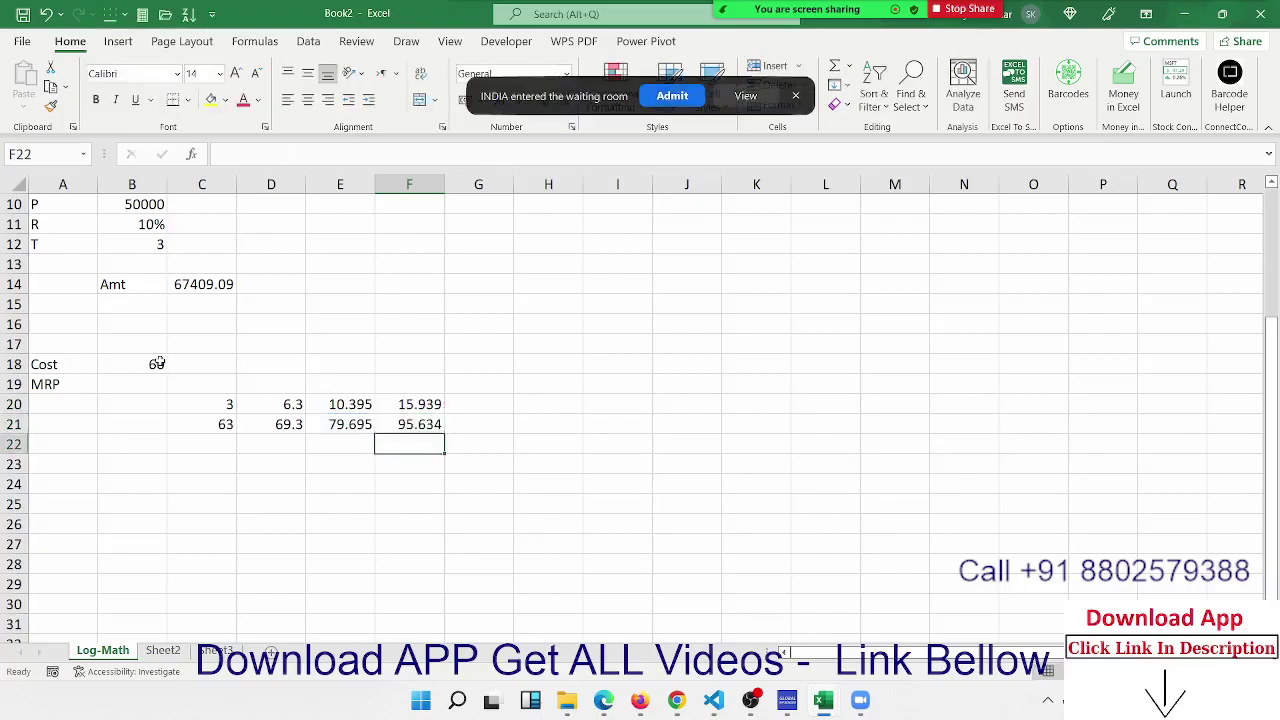
{"action": "key", "text": "Up"}
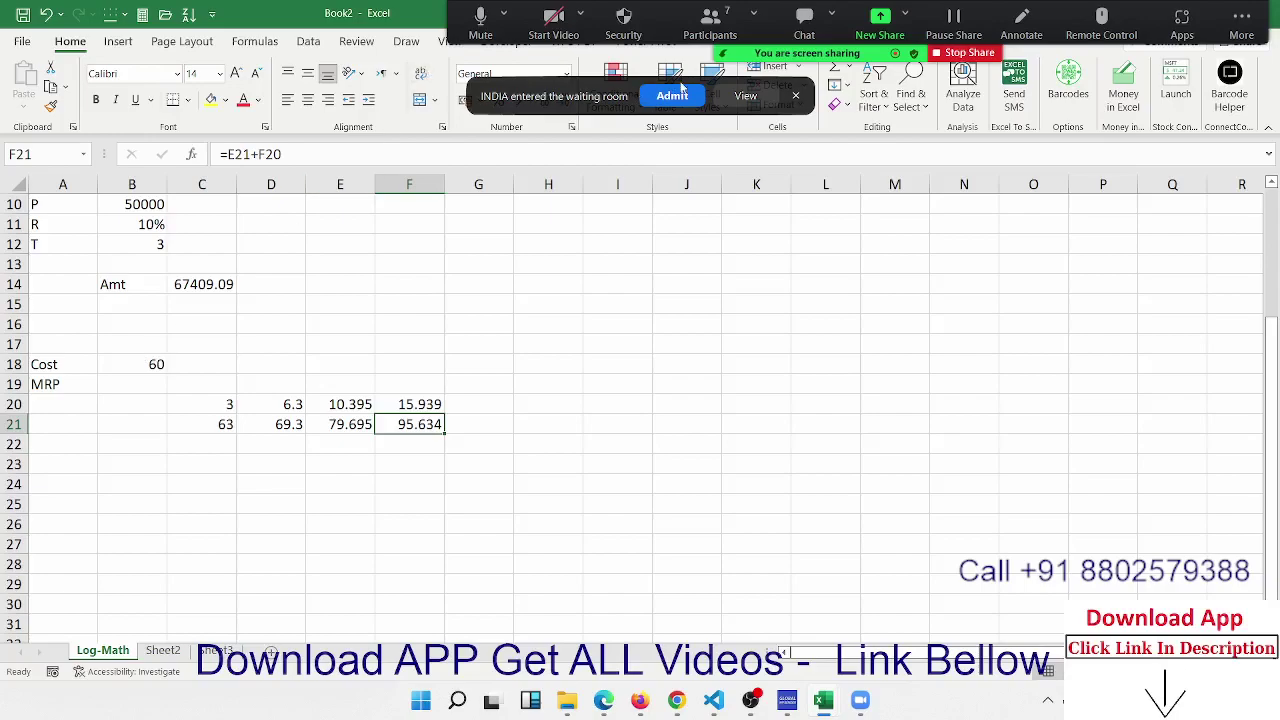
{"action": "left_click", "coordinate": [672, 95]}
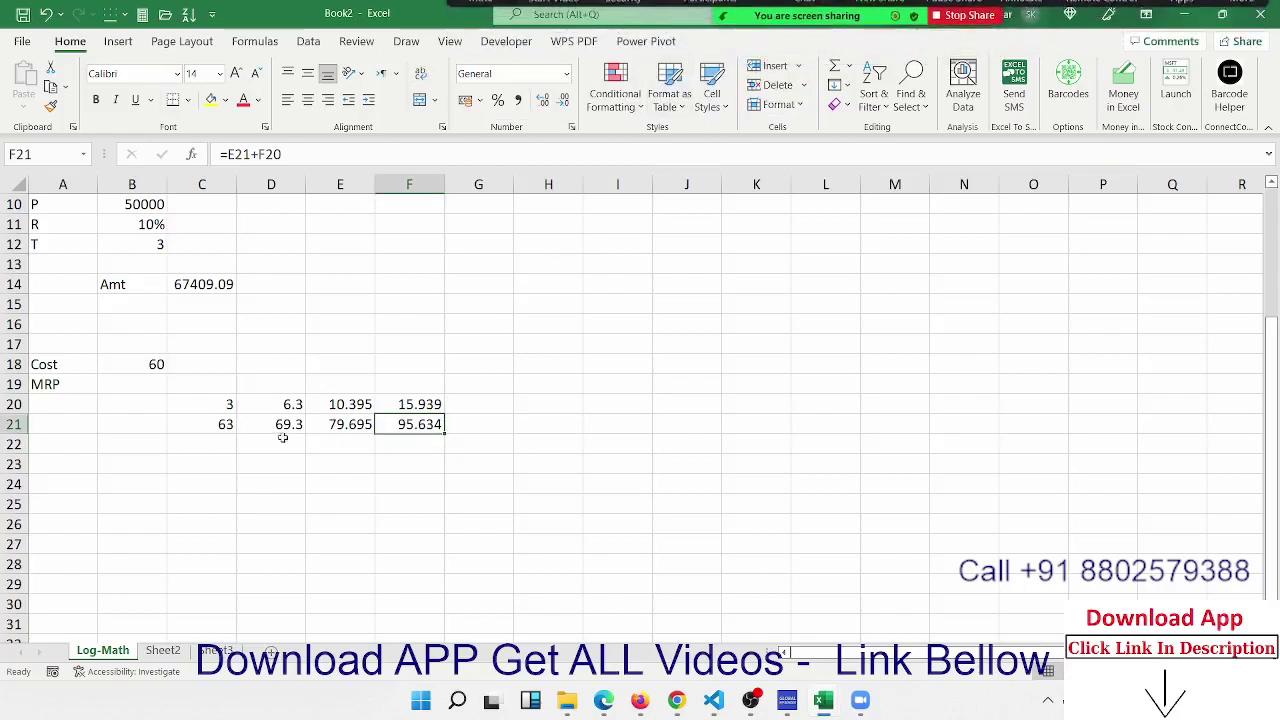
{"action": "left_click", "coordinate": [230, 400]}
{"action": "left_click", "coordinate": [258, 421]}
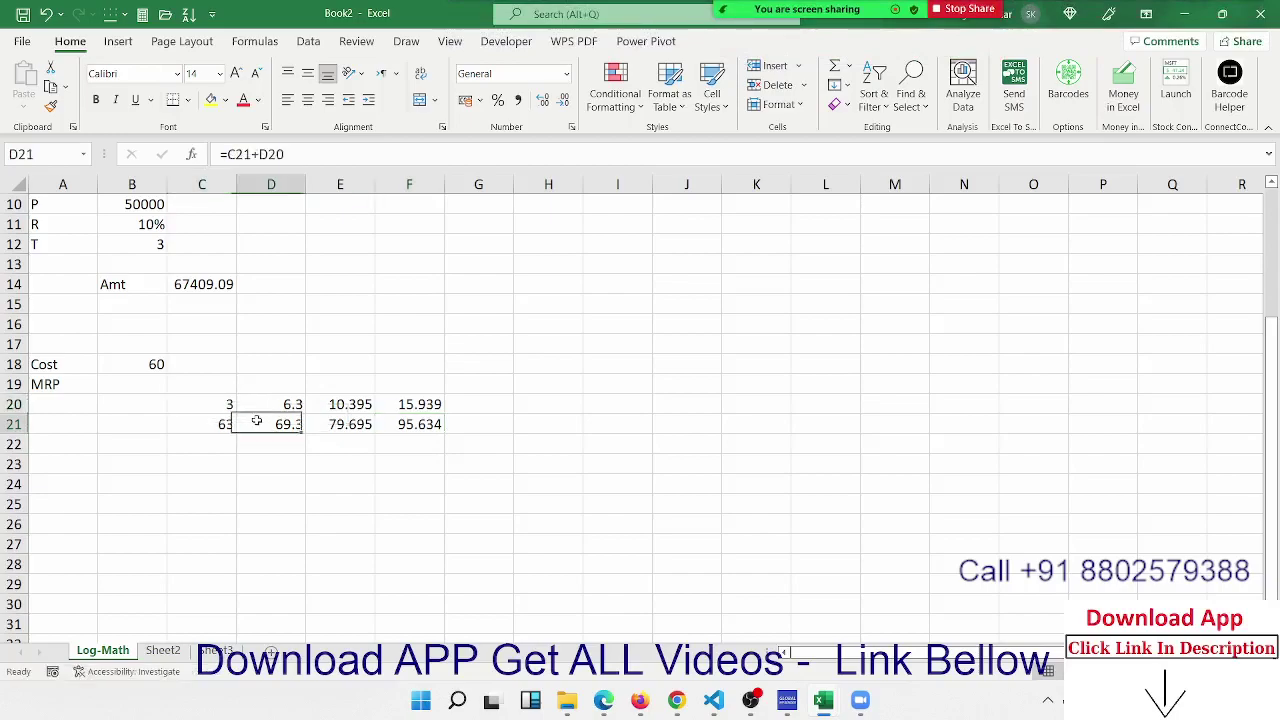
{"action": "left_click", "coordinate": [333, 418]}
{"action": "left_click", "coordinate": [410, 421]}
{"action": "left_click", "coordinate": [419, 405]}
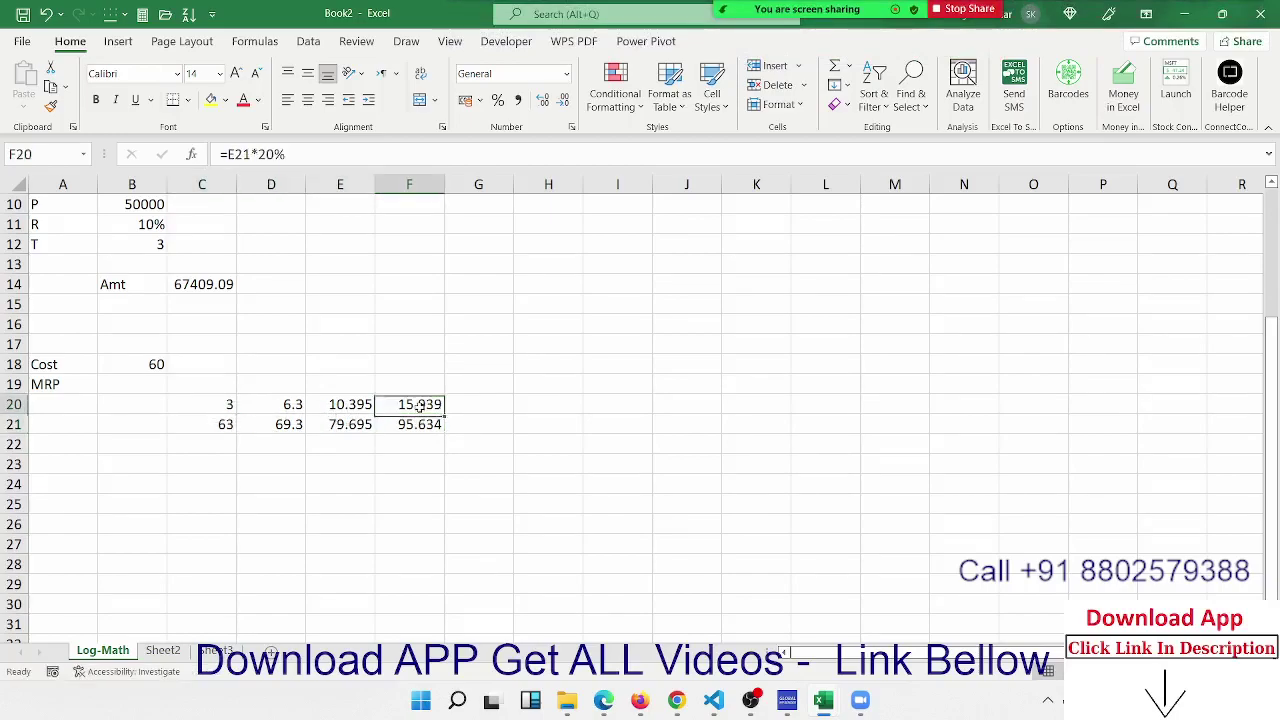
{"action": "left_click", "coordinate": [360, 420]}
{"action": "left_click", "coordinate": [339, 405]}
{"action": "left_click", "coordinate": [297, 420]}
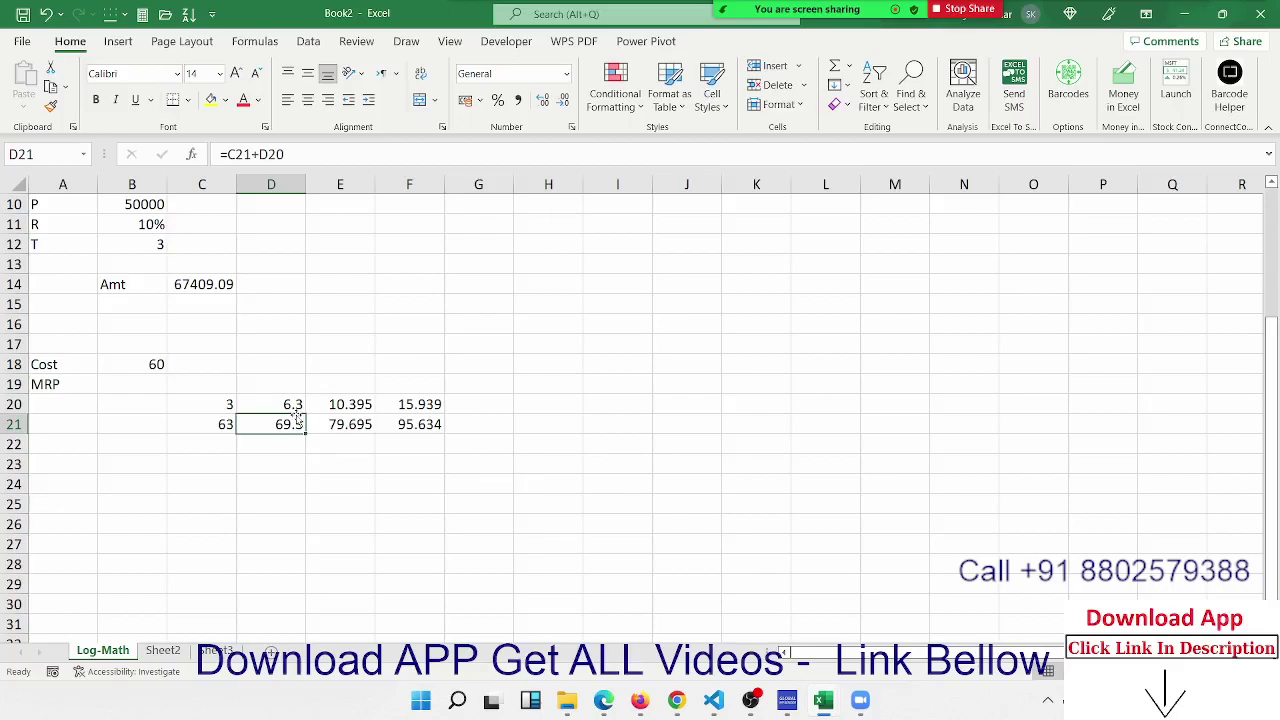
Replace the C20 reference in C21's formula with (B18*5%), making it =B18+(B18*5%).
{"action": "left_click", "coordinate": [176, 401]}
{"action": "left_click_drag", "start_coordinate": [229, 154], "coordinate": [300, 155]}
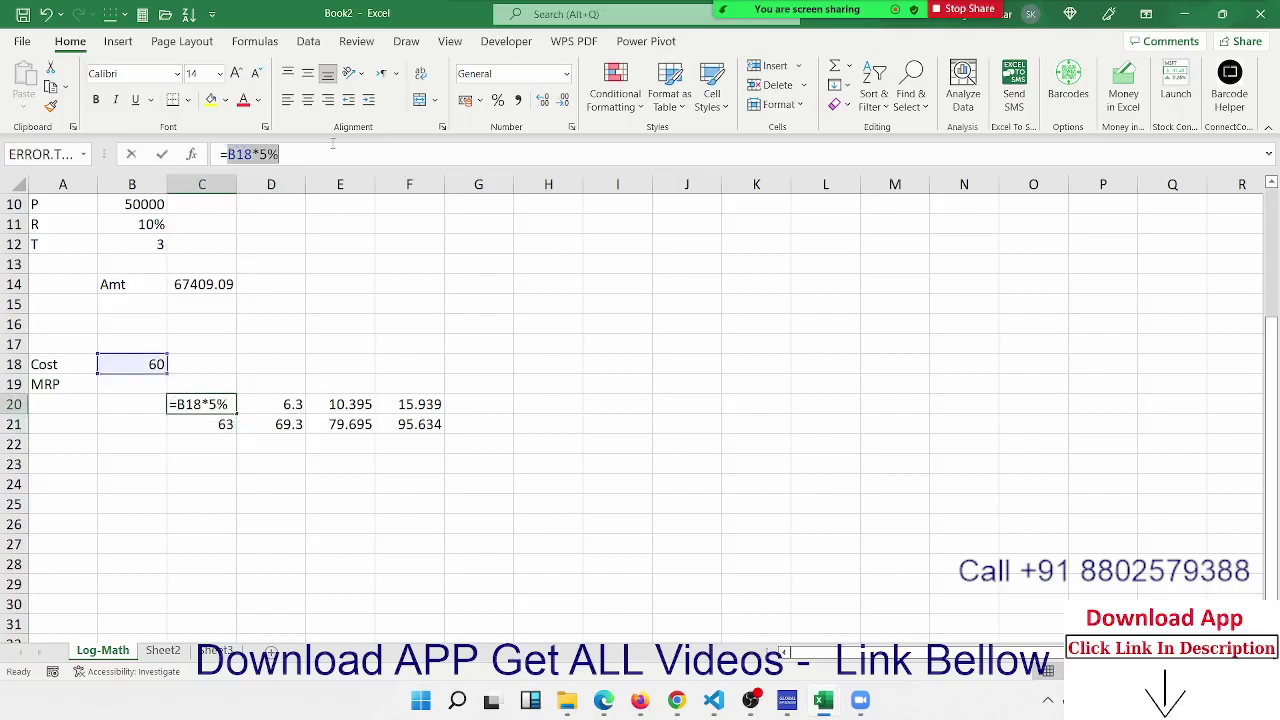
{"action": "key", "text": "Escape"}
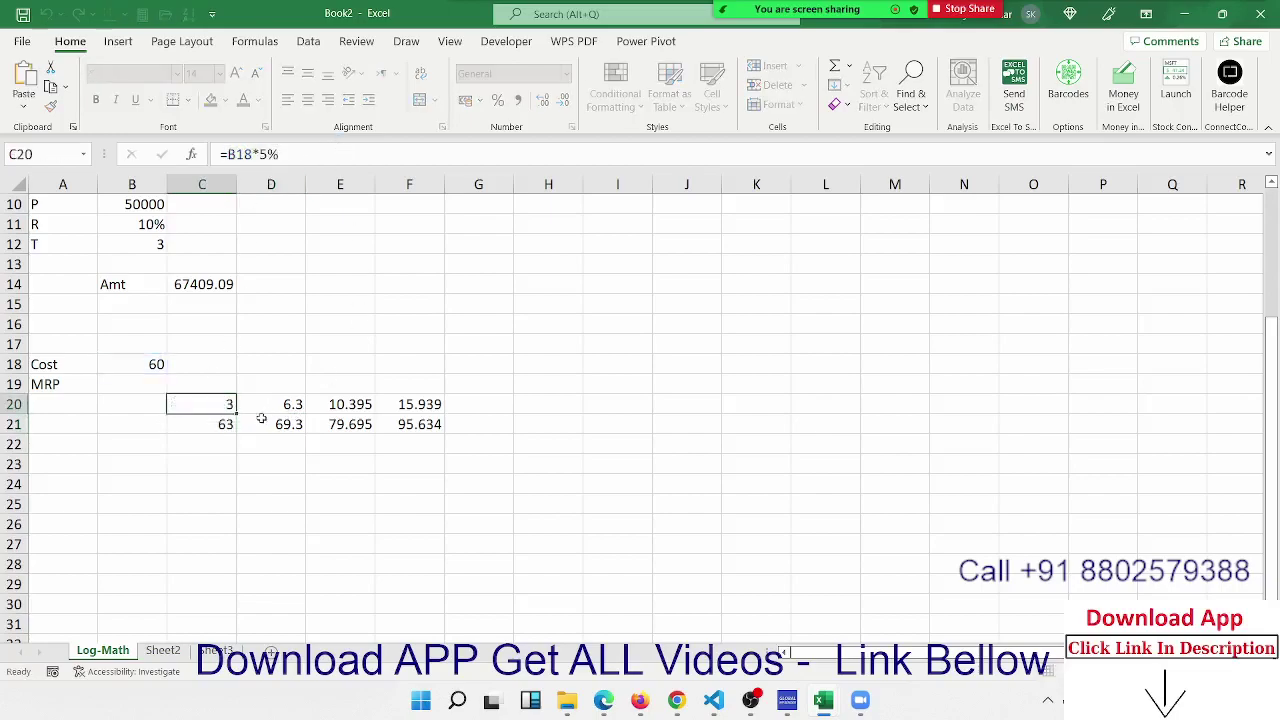
{"action": "double_click", "coordinate": [192, 424]}
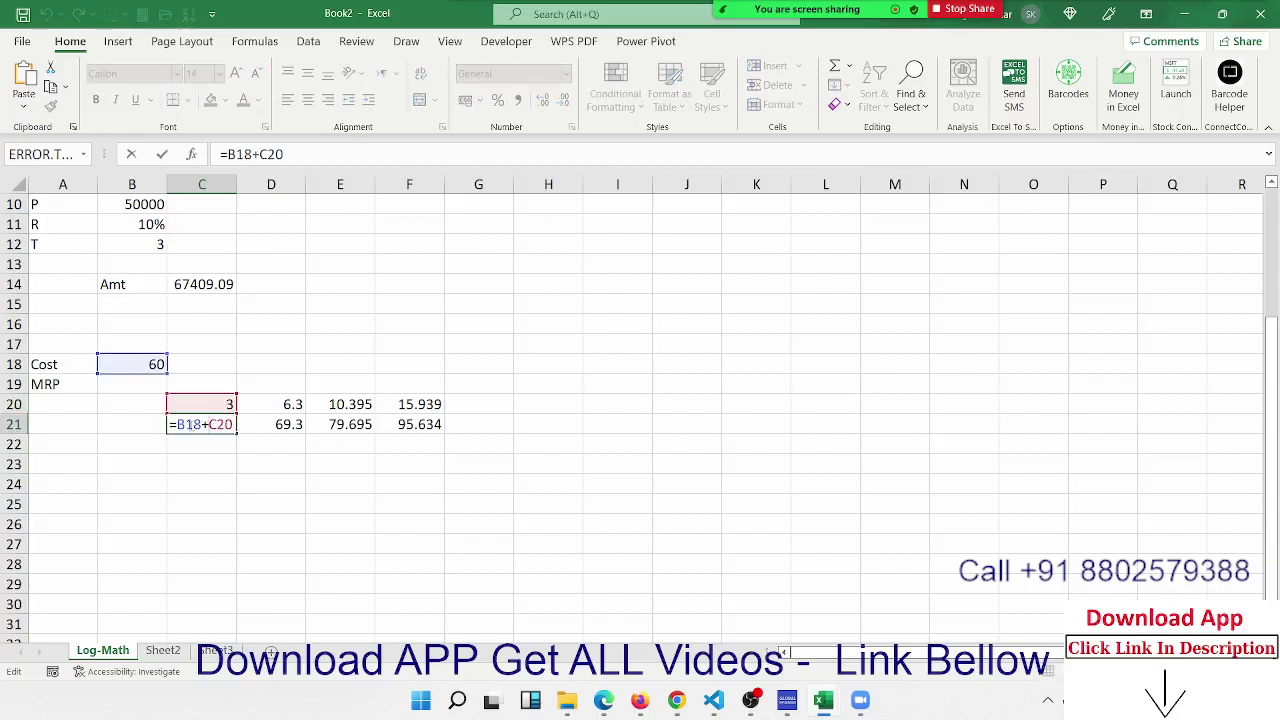
{"action": "double_click", "coordinate": [220, 424]}
{"action": "type", "text": "()"}
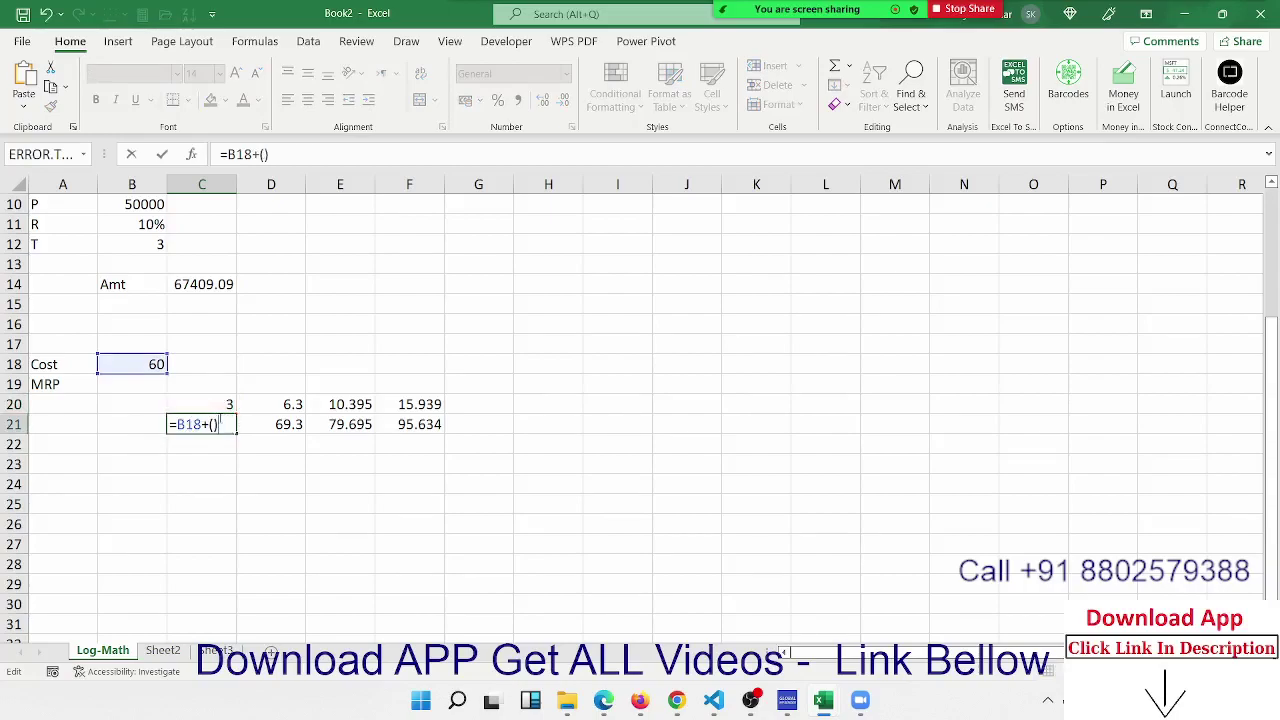
{"action": "type", "text": "B18*5%"}
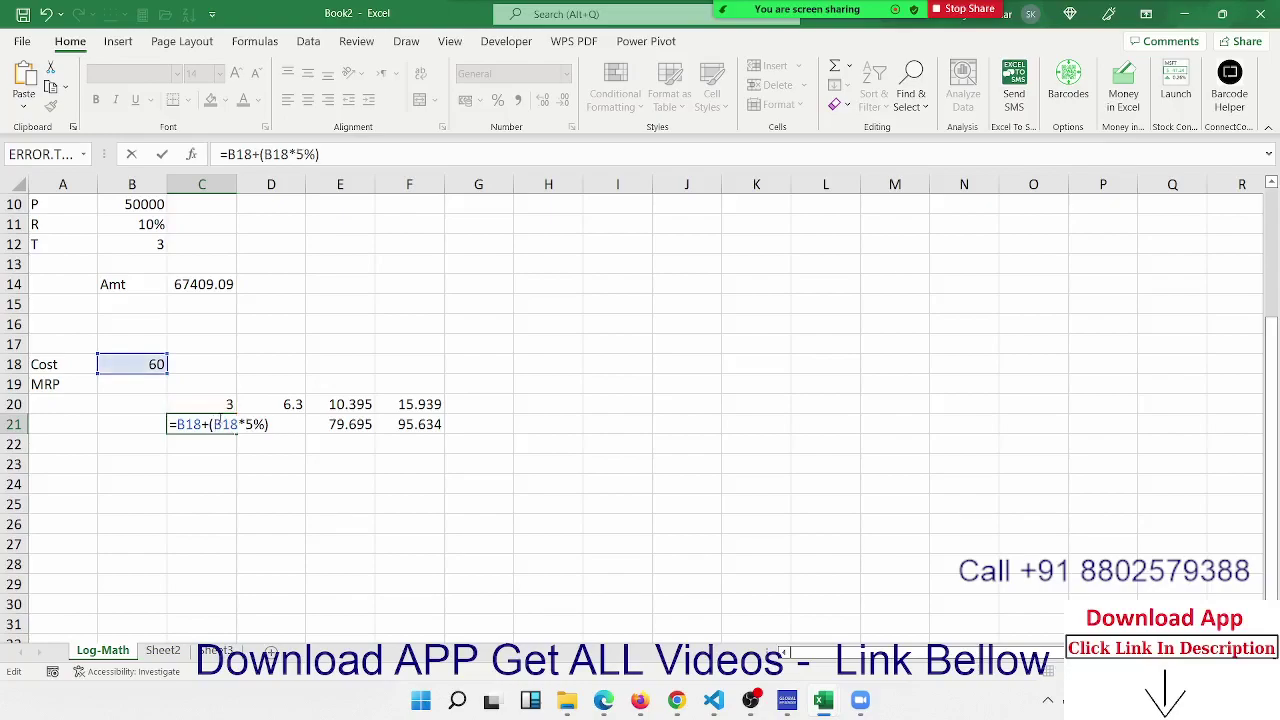
{"action": "key", "text": "Return"}
Clear the helper value 3 from C20 and select C21's formula text.
{"action": "left_click", "coordinate": [217, 410]}
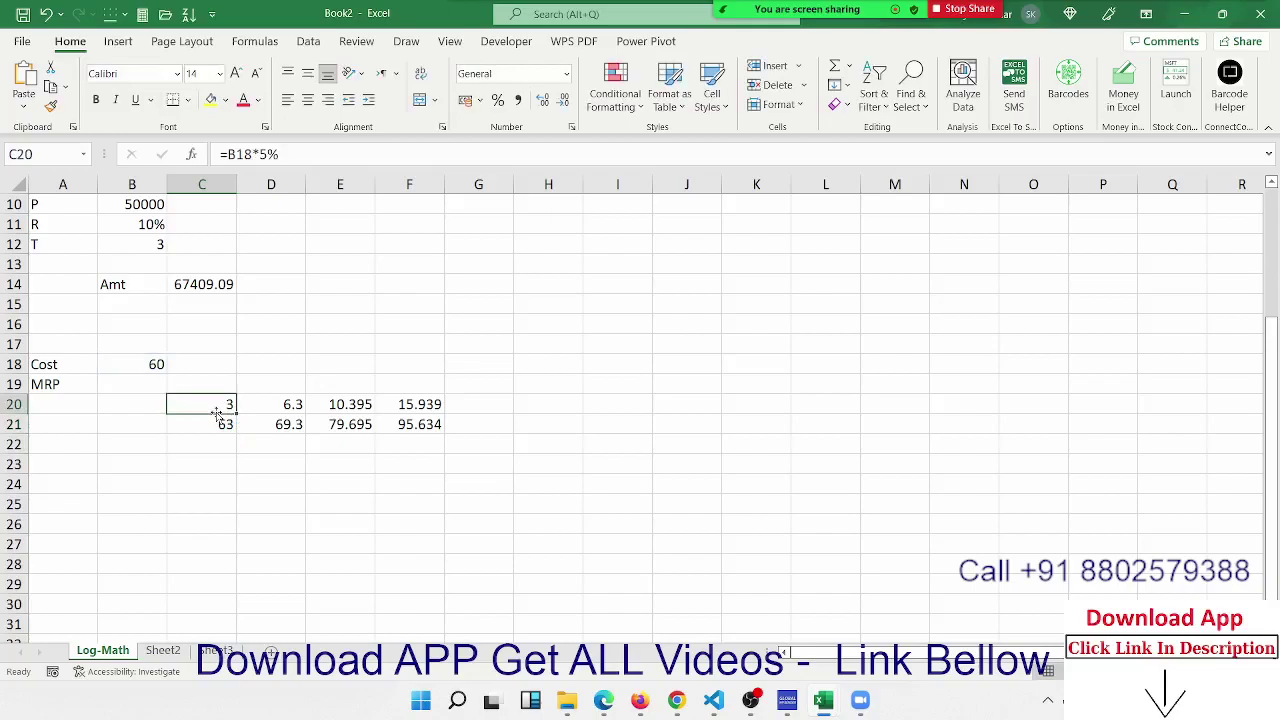
{"action": "key", "text": "End"}
{"action": "key", "text": "Delete"}
{"action": "left_click", "coordinate": [215, 421]}
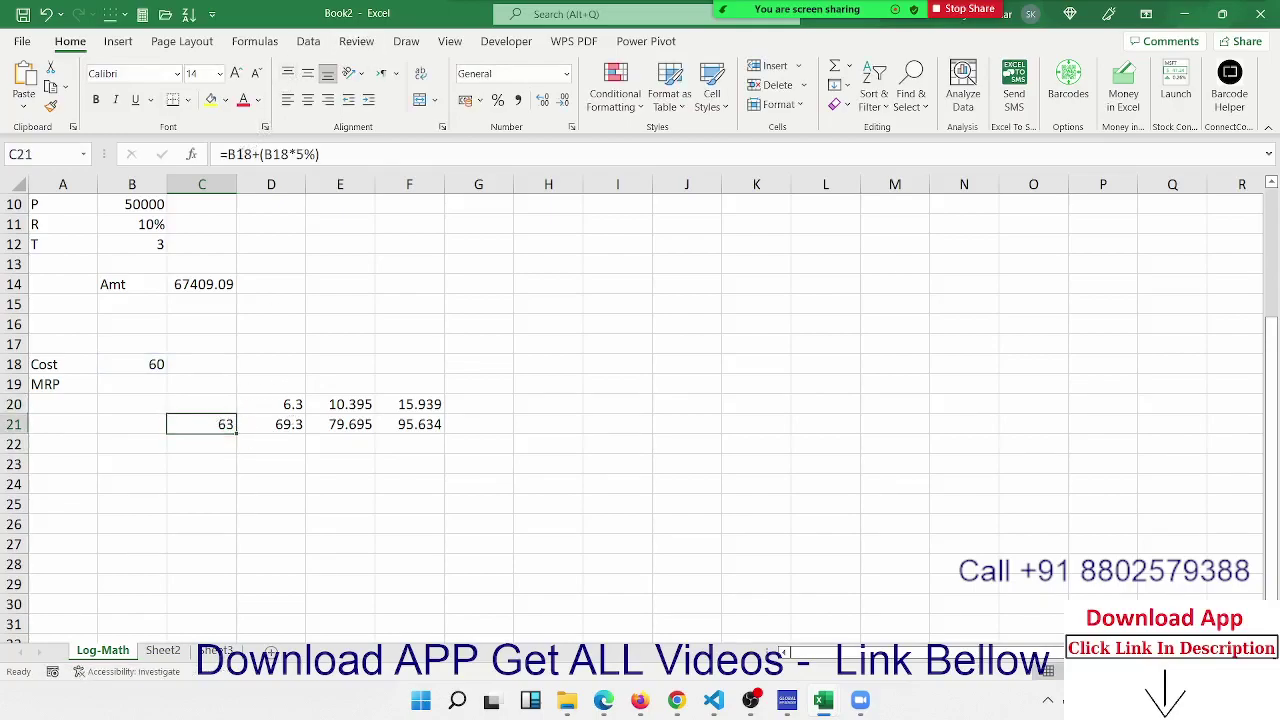
{"action": "left_click_drag", "start_coordinate": [228, 154], "coordinate": [448, 183]}
{"action": "key", "text": "ctrl+c"}
Swap the C21 reference in D20's 10% formula for the bracketed Cost-plus-5% expression.
{"action": "key", "text": "Escape"}
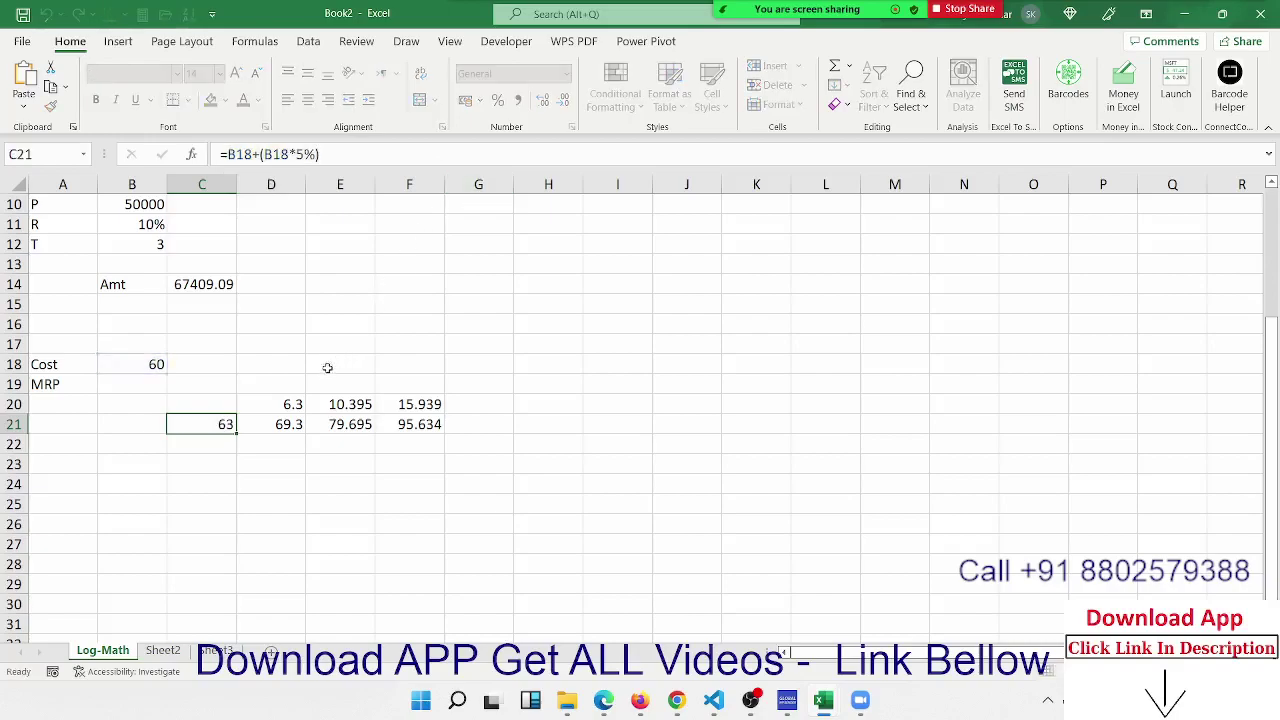
{"action": "left_click", "coordinate": [257, 405]}
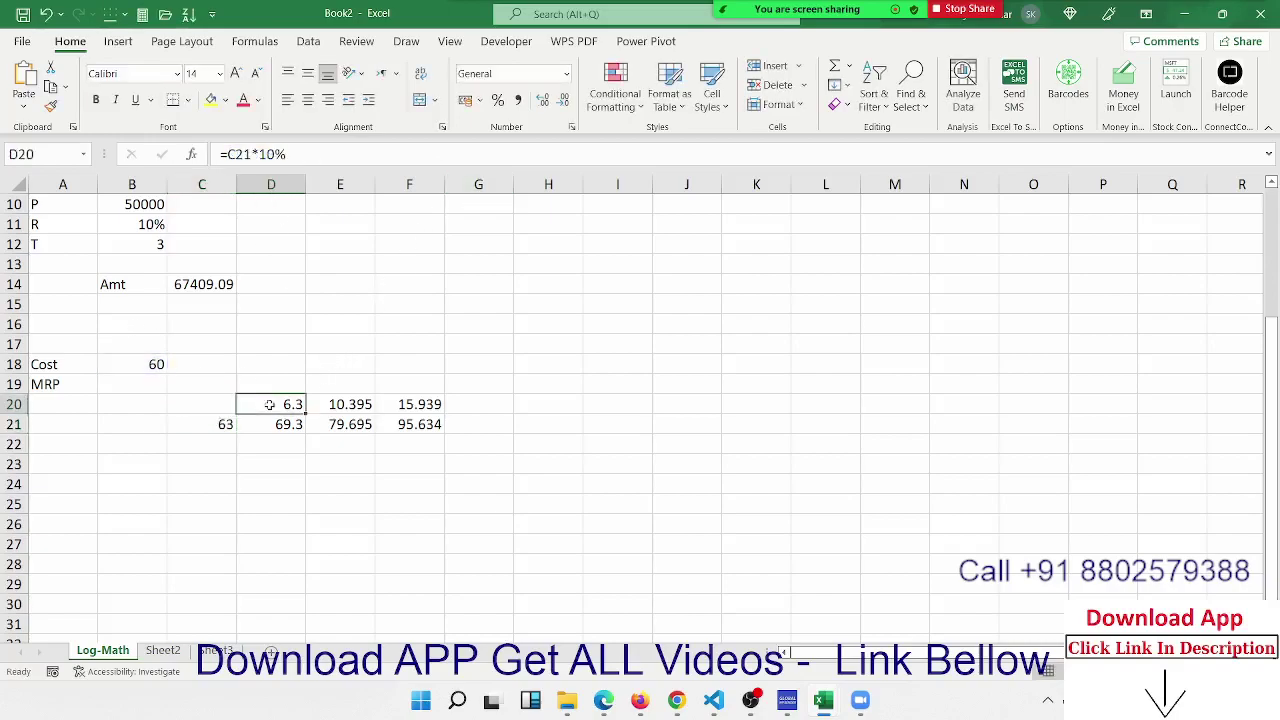
{"action": "double_click", "coordinate": [257, 405]}
{"action": "double_click", "coordinate": [257, 405]}
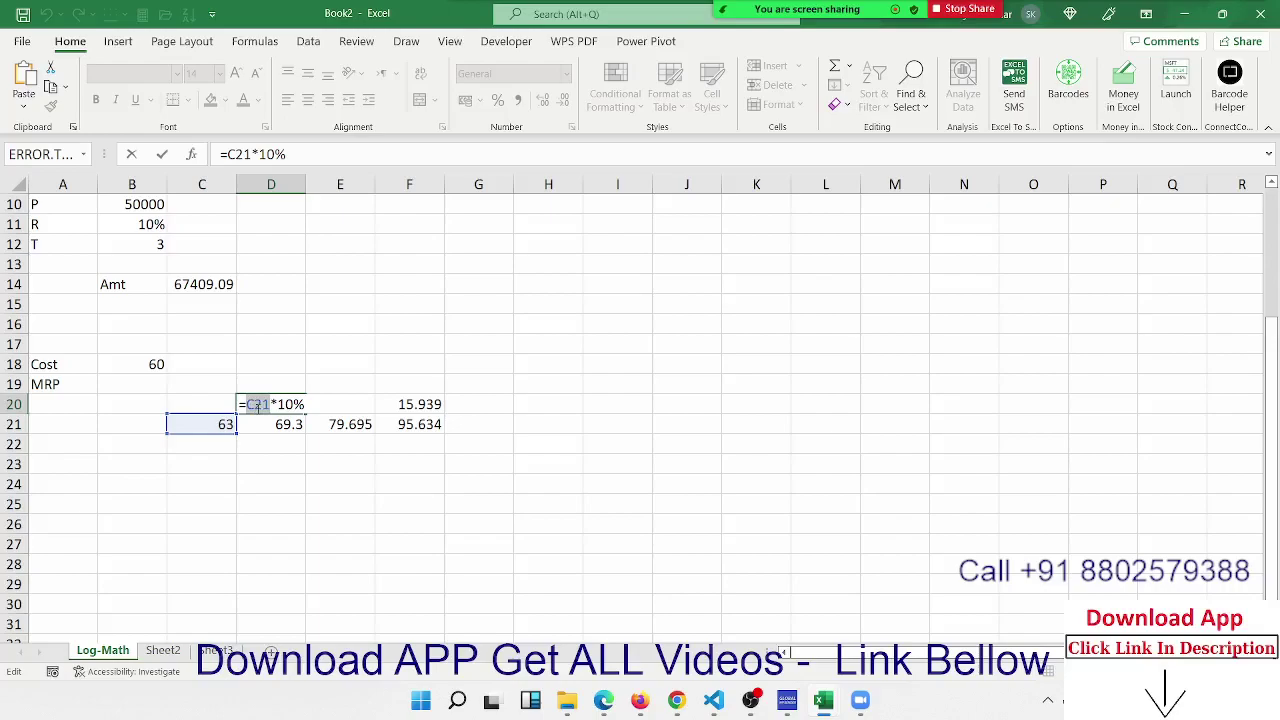
{"action": "left_click", "coordinate": [257, 405]}
{"action": "key", "text": "Escape"}
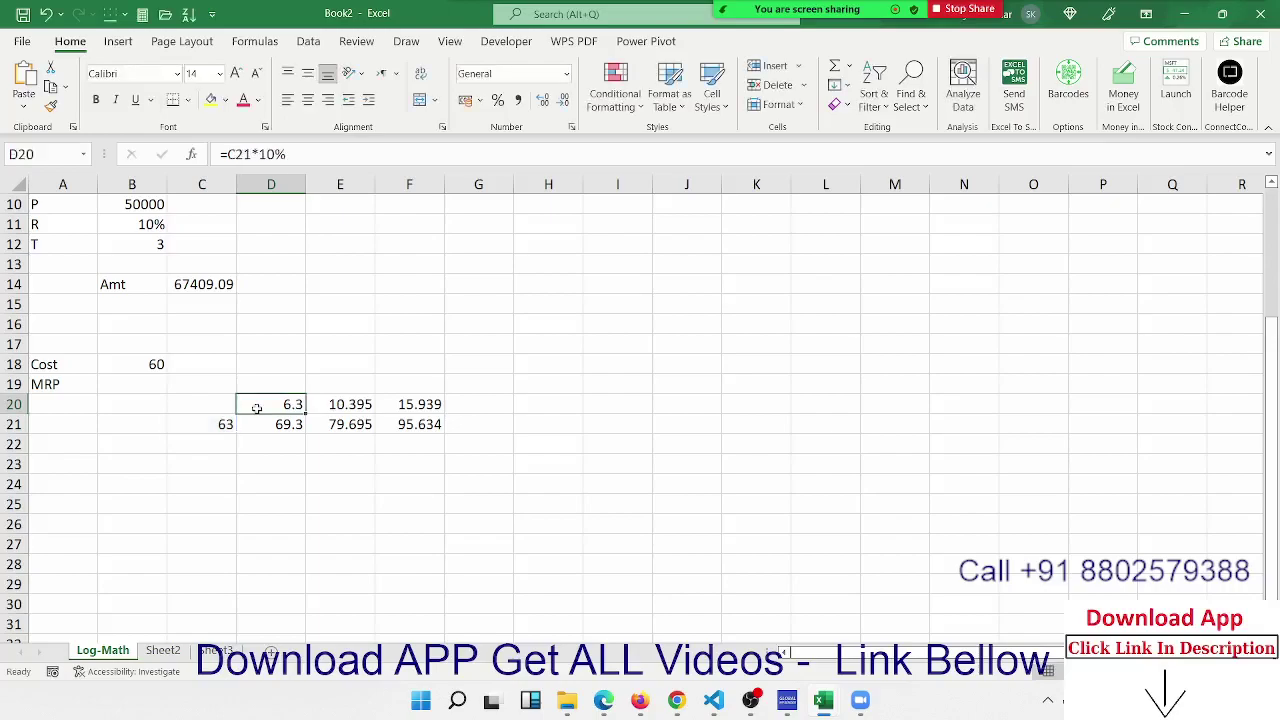
{"action": "double_click", "coordinate": [257, 405]}
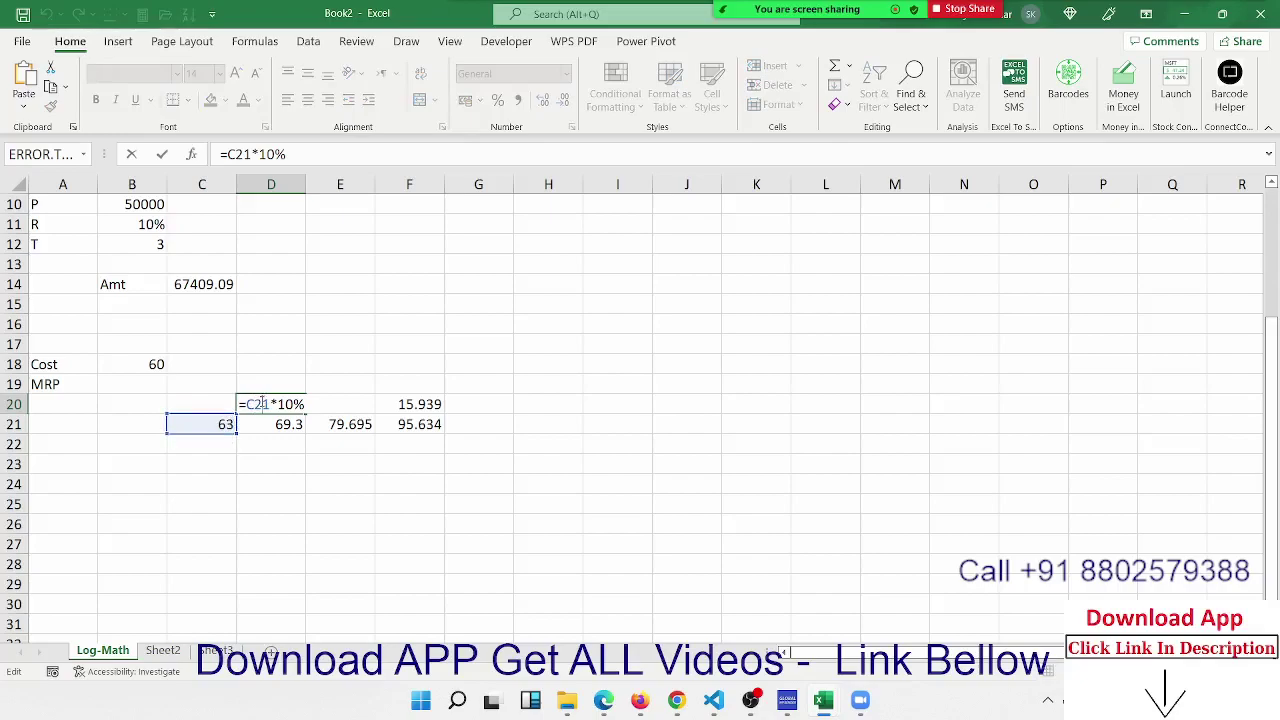
{"action": "key", "text": "BackSpace"}
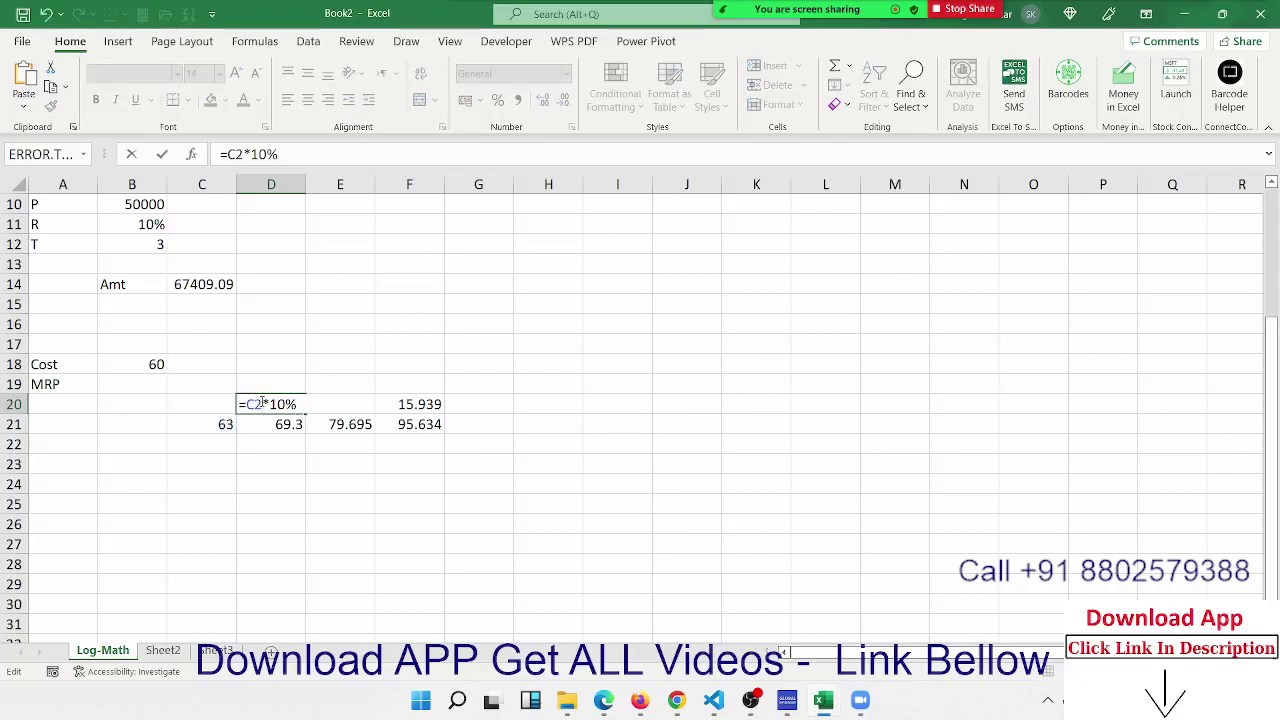
{"action": "key", "text": "BackSpace"}
{"action": "key", "text": "BackSpace"}
{"action": "type", "text": "()"}
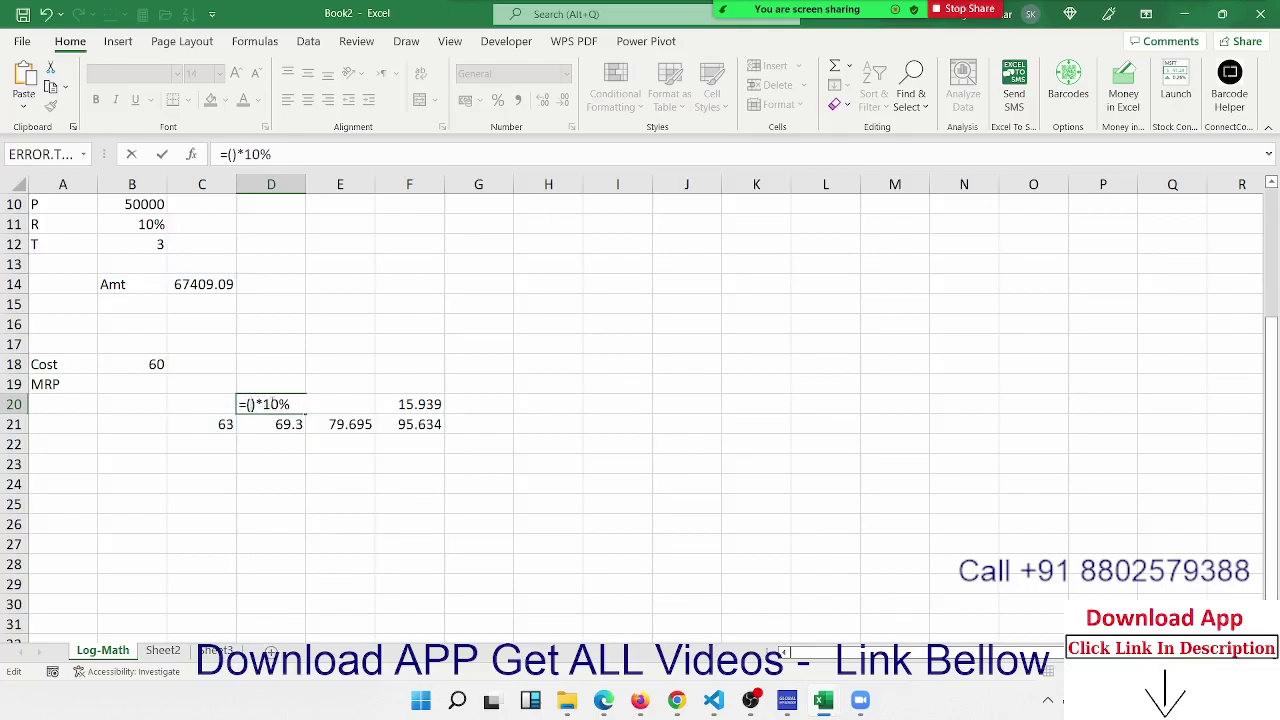
{"action": "key", "text": "ctrl+v"}
{"action": "key", "text": "Return"}
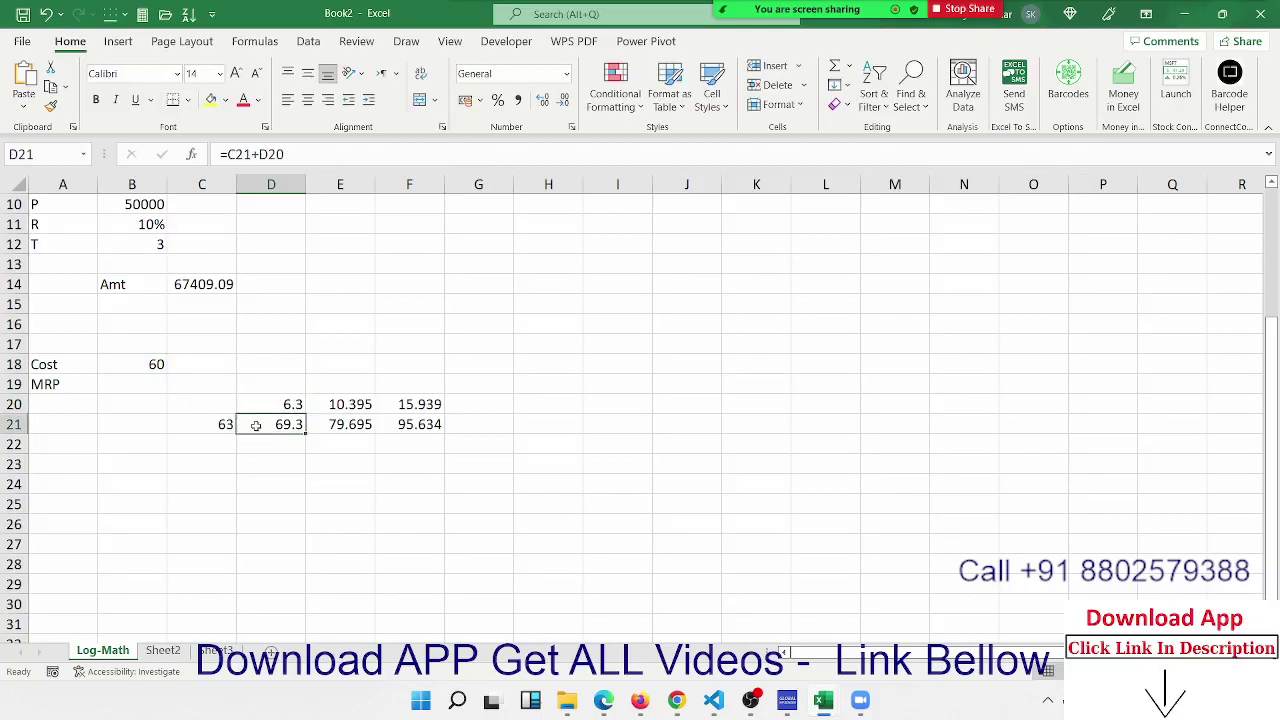
Substitute the Cost-plus-5% expression for C21 in D21's formula and clear C21.
{"action": "double_click", "coordinate": [252, 424]}
{"action": "double_click", "coordinate": [262, 424]}
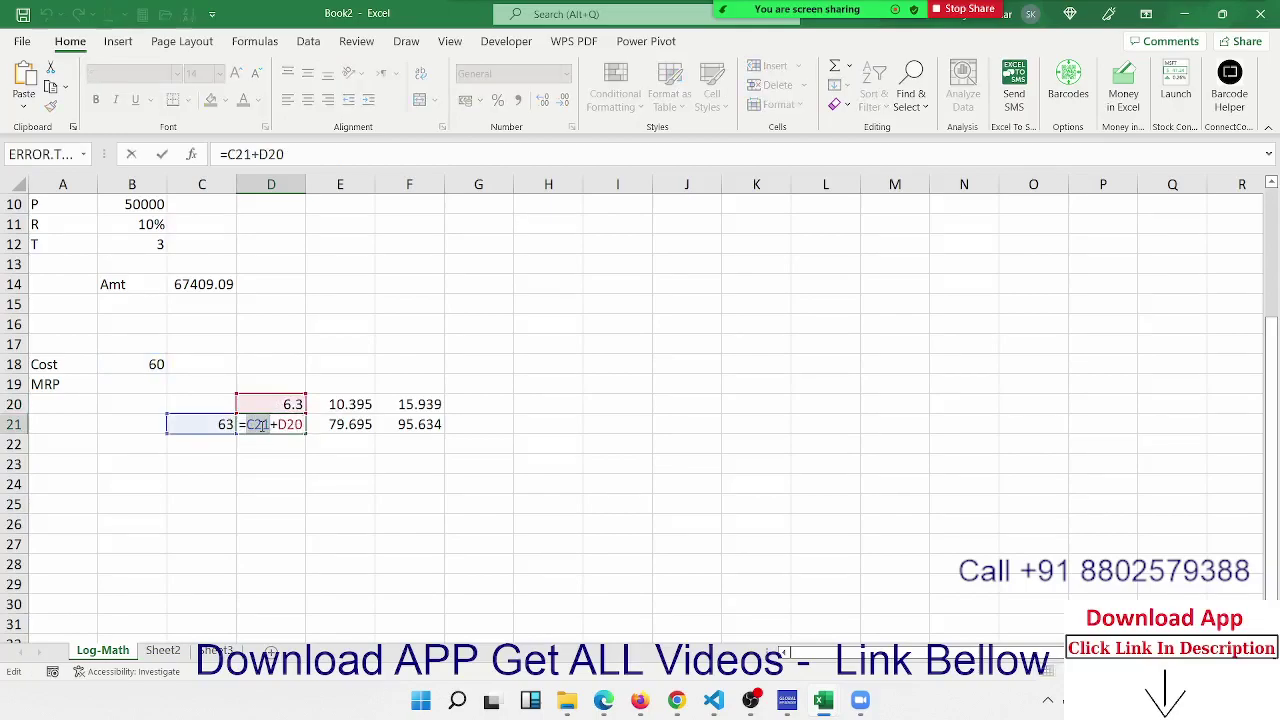
{"action": "type", "text": "()"}
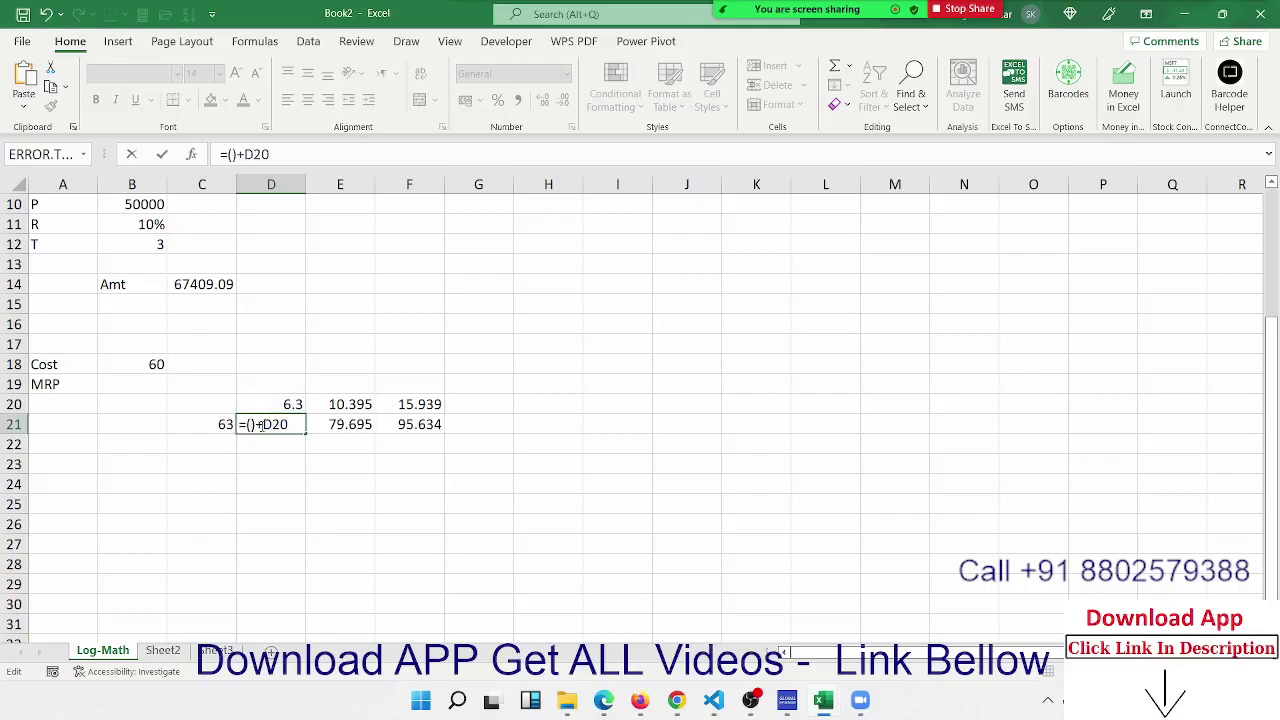
{"action": "key", "text": "ctrl+v"}
{"action": "key", "text": "Return"}
{"action": "key", "text": "Up"}
{"action": "key", "text": "Left"}
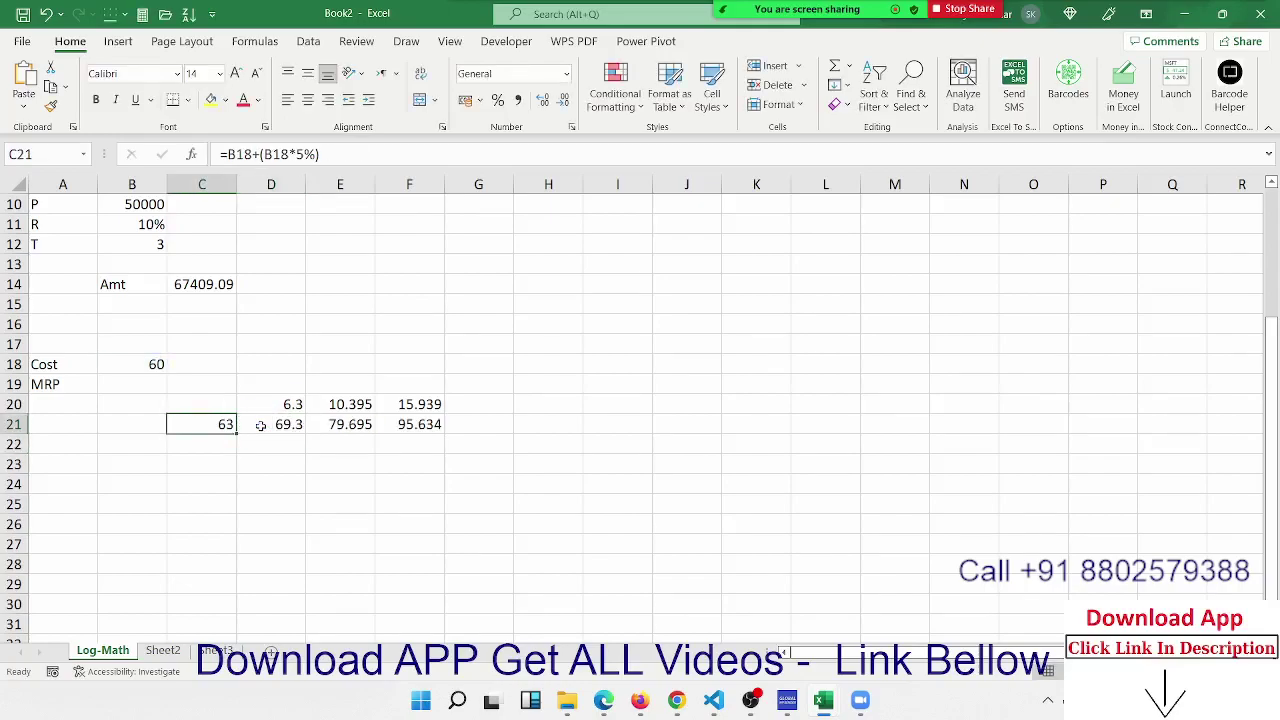
{"action": "key", "text": "Delete"}
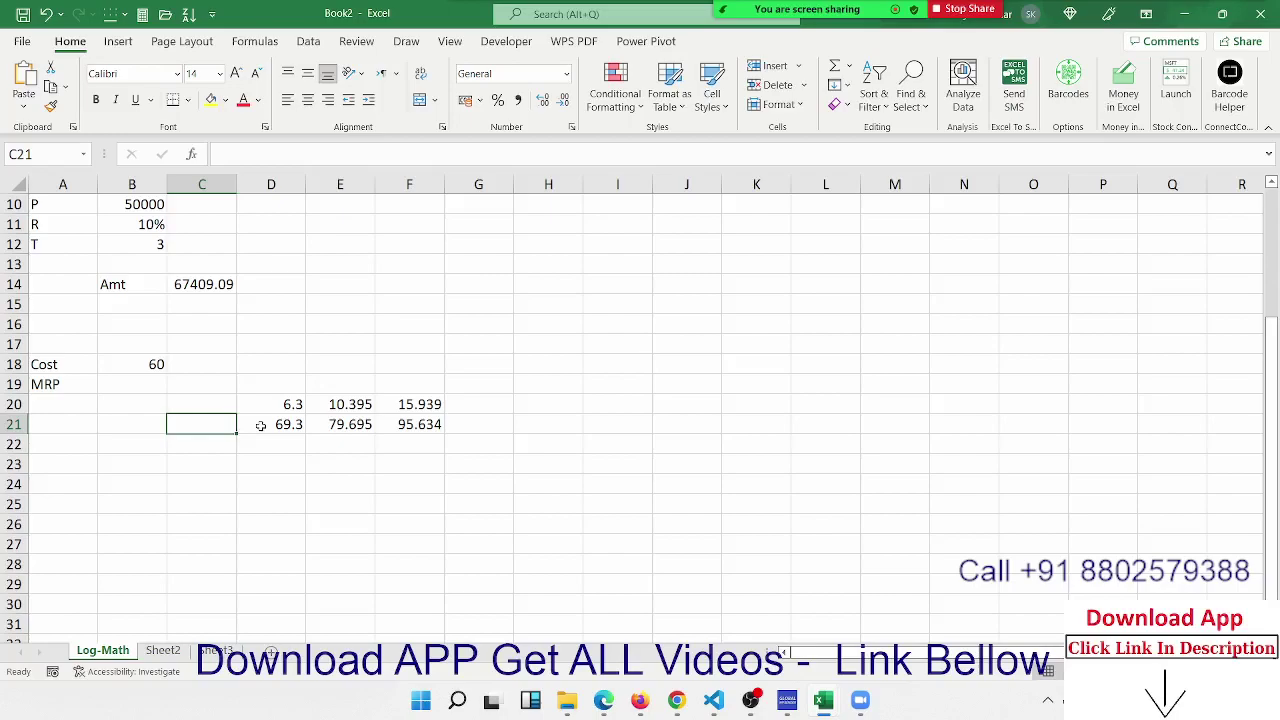
Fold D20's step into D21, making it =(B18+(B18*5%))+((B18+(B18*5%))*10%).
{"action": "key", "text": "Up"}
{"action": "key", "text": "Right"}
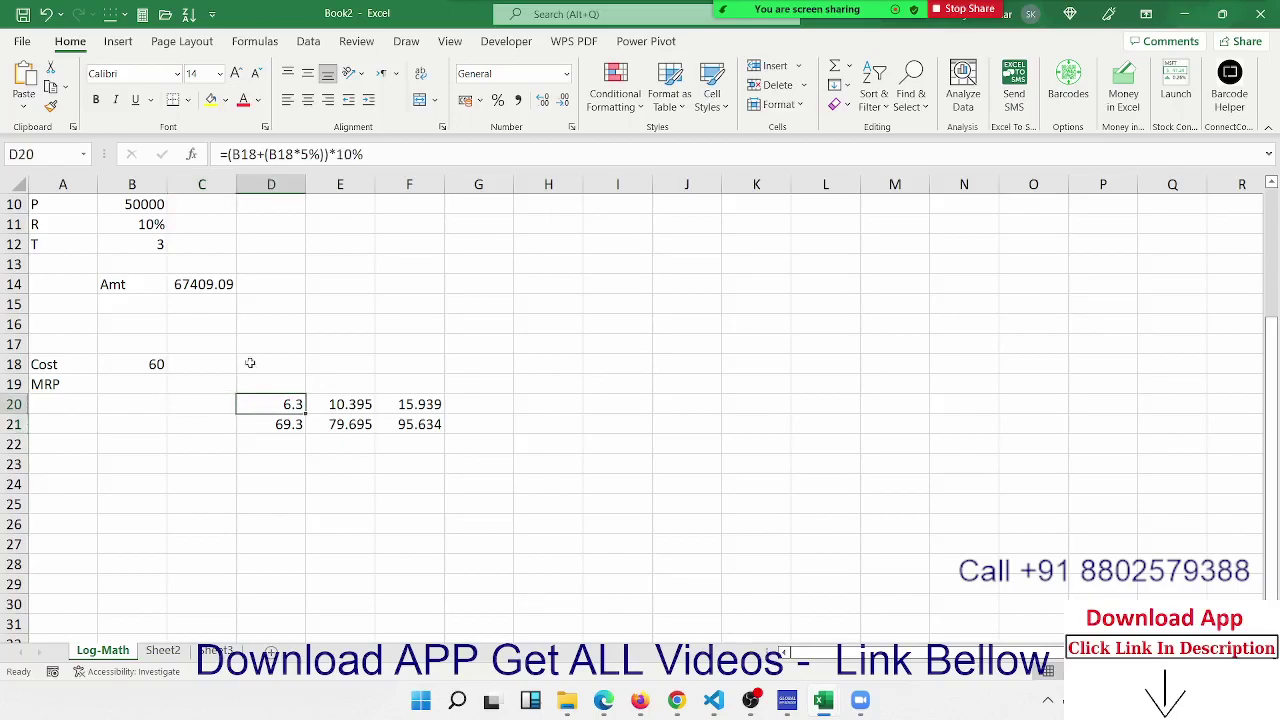
{"action": "left_click_drag", "start_coordinate": [226, 154], "coordinate": [538, 150]}
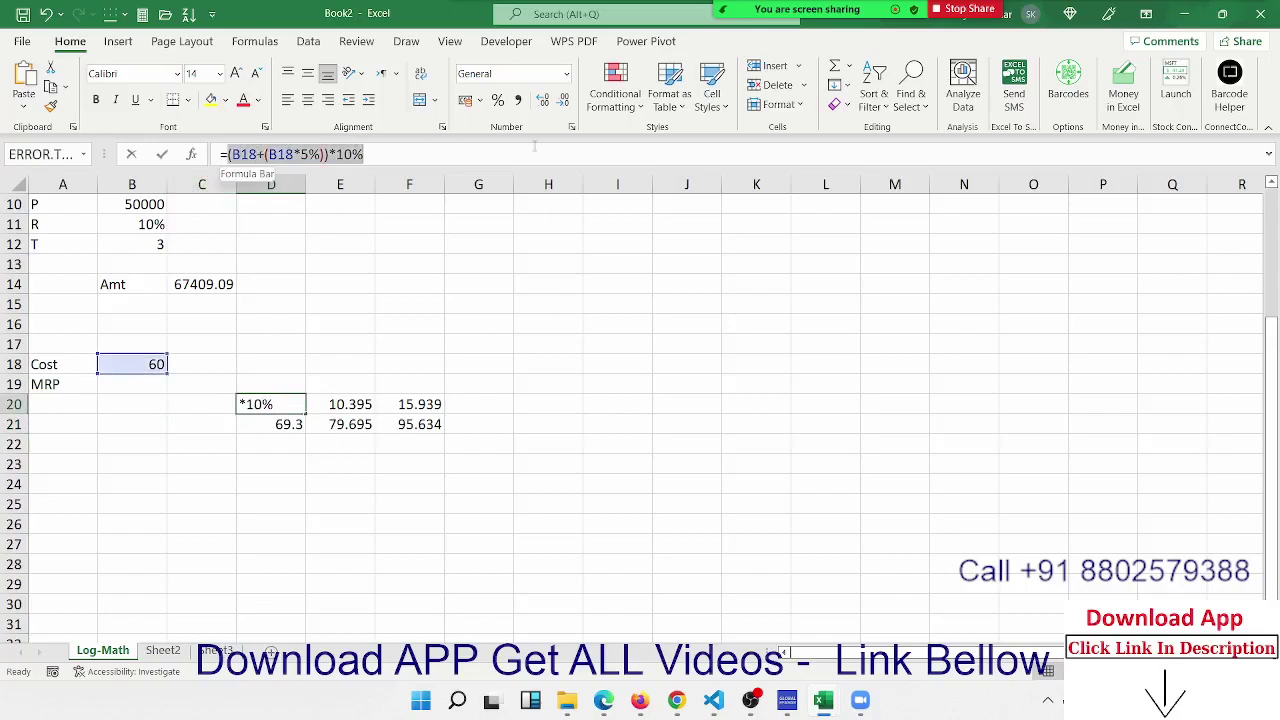
{"action": "left_click", "coordinate": [289, 424]}
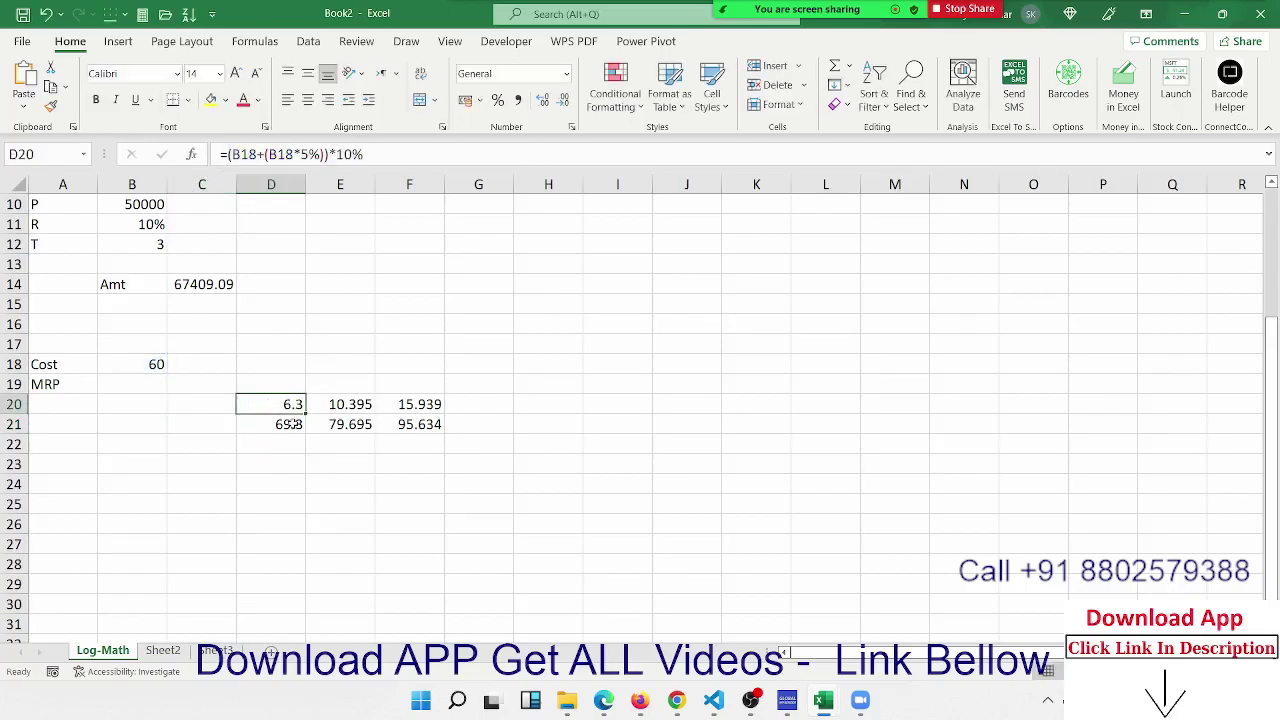
{"action": "double_click", "coordinate": [289, 424]}
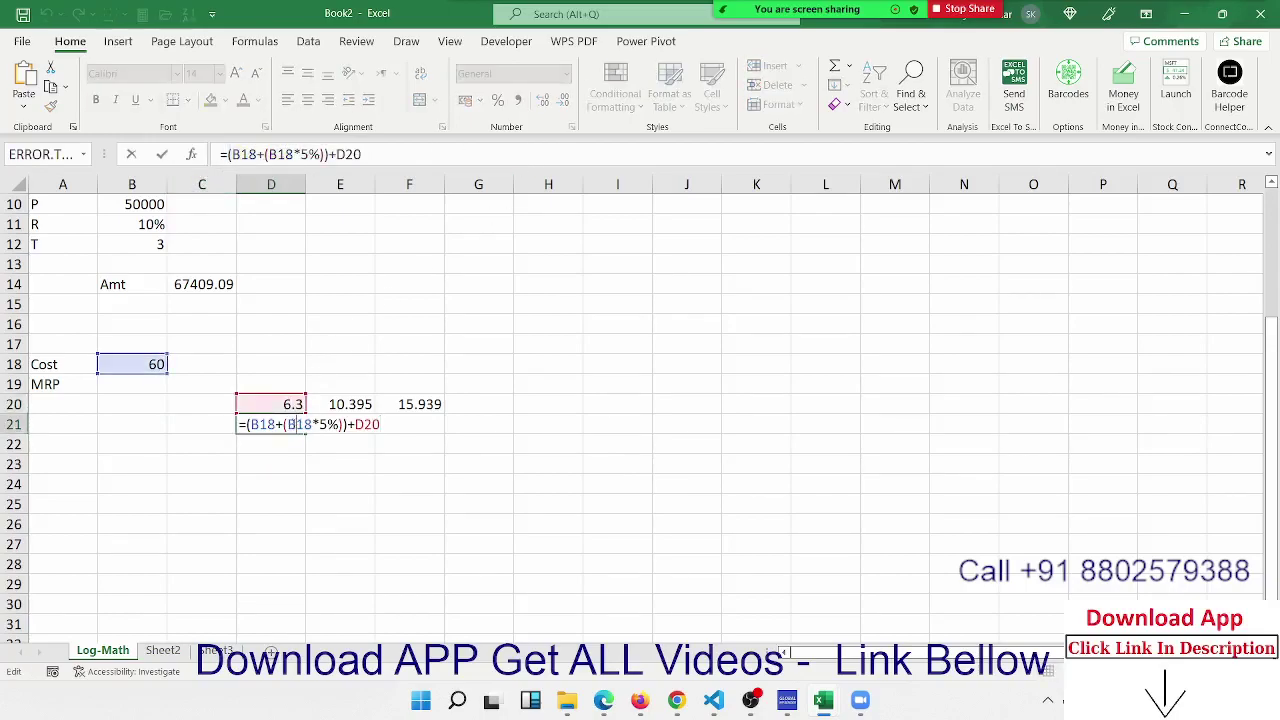
{"action": "double_click", "coordinate": [368, 424]}
{"action": "type", "text": "(B18*5%))+"}
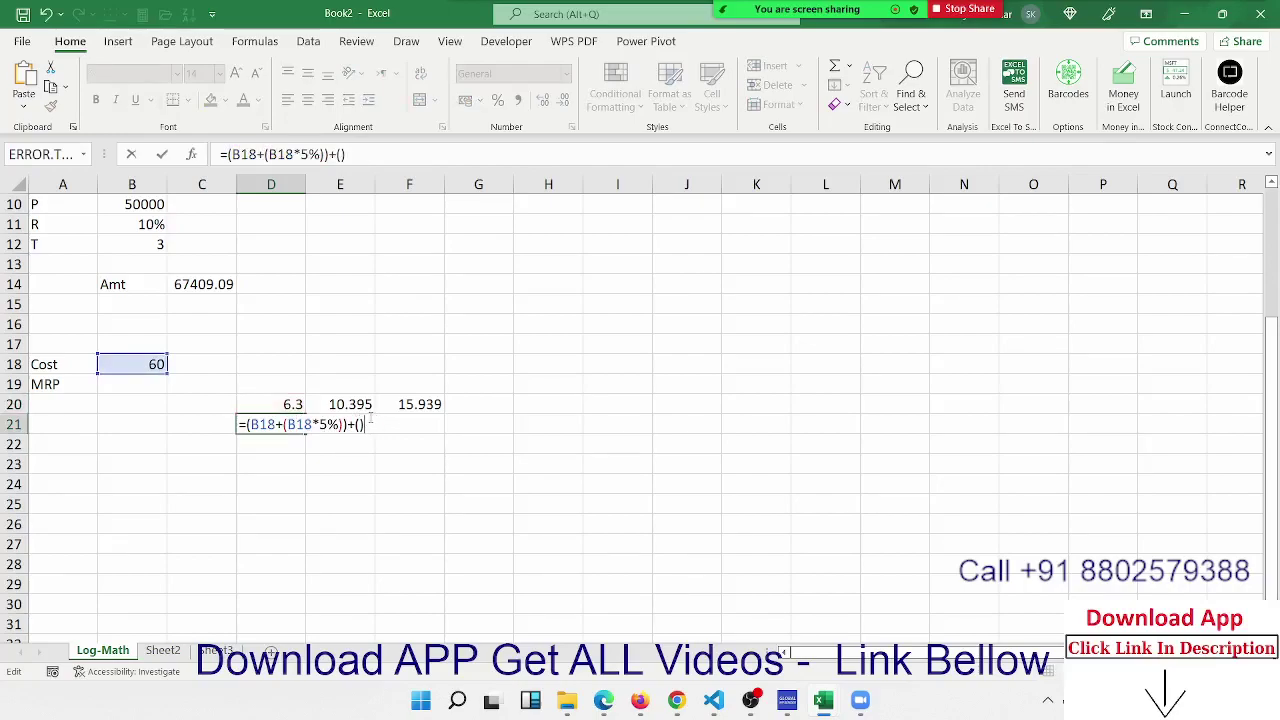
{"action": "type", "text": "((B18+(B18*5%))*10%"}
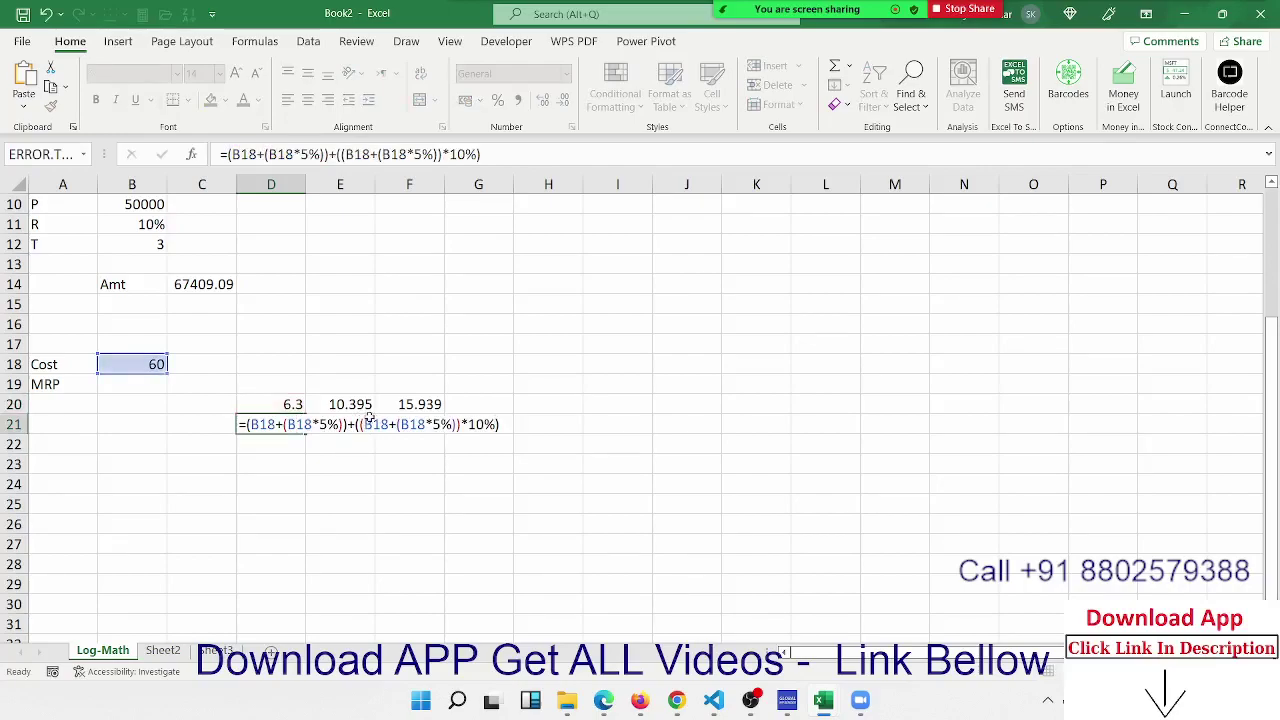
{"action": "key", "text": "ctrl+Return"}
Delete the D20 helper value and copy D21's full expression for reuse.
{"action": "key", "text": "Up"}
{"action": "key", "text": "Delete"}
{"action": "key", "text": "Down"}
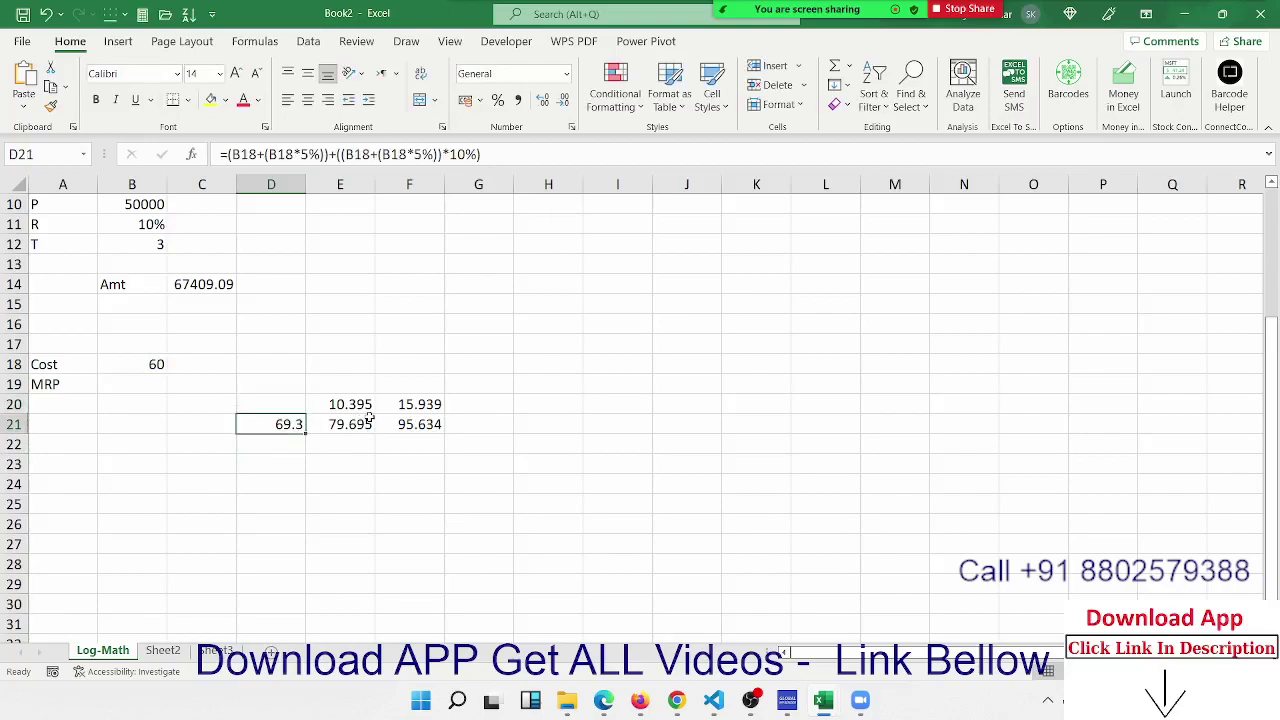
{"action": "double_click", "coordinate": [268, 422]}
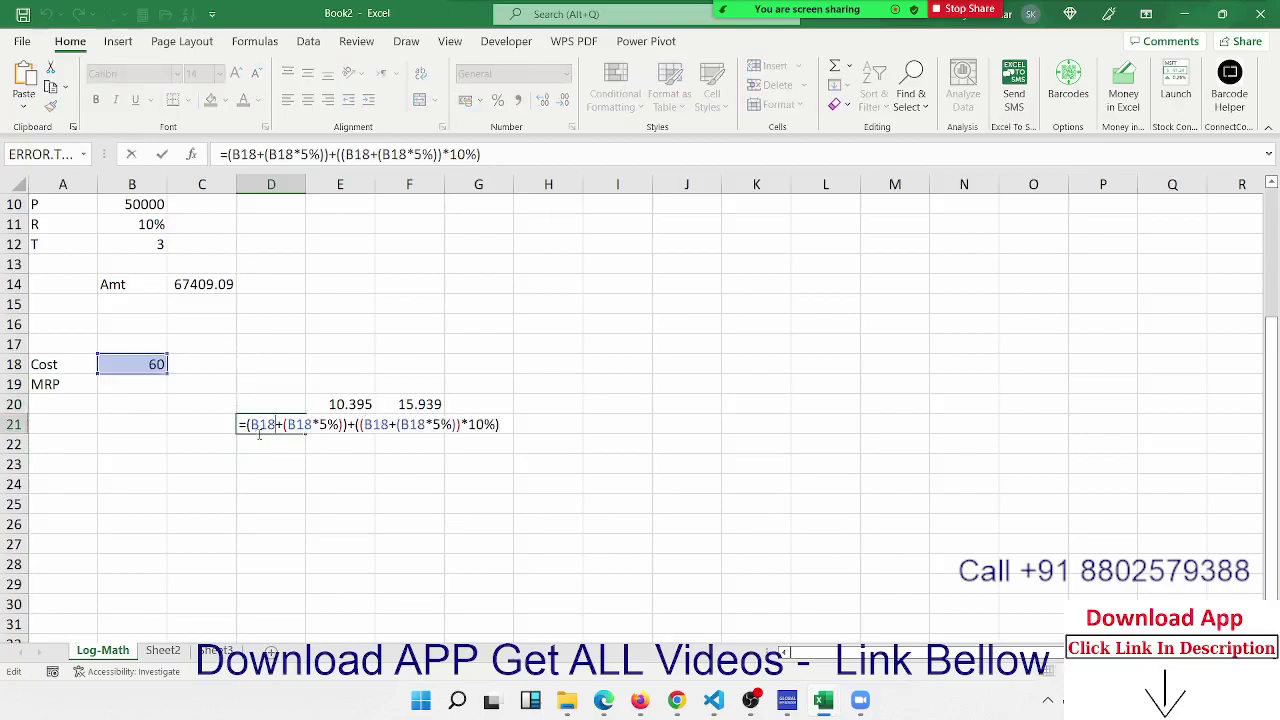
{"action": "left_click_drag", "start_coordinate": [247, 424], "coordinate": [500, 424]}
{"action": "key", "text": "ctrl+c"}
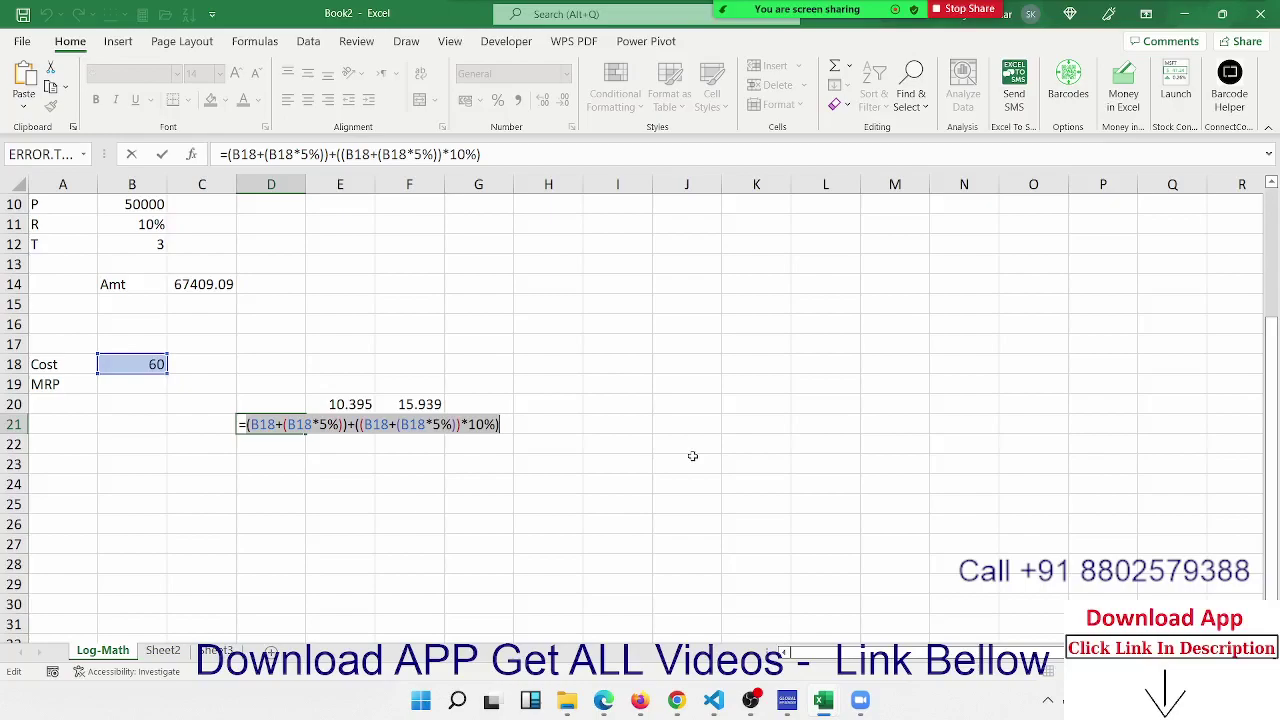
{"action": "key", "text": "Escape"}
Replace the D21 reference in E20's 15% formula with D21's pasted expression.
{"action": "left_click", "coordinate": [370, 404]}
{"action": "double_click", "coordinate": [372, 404]}
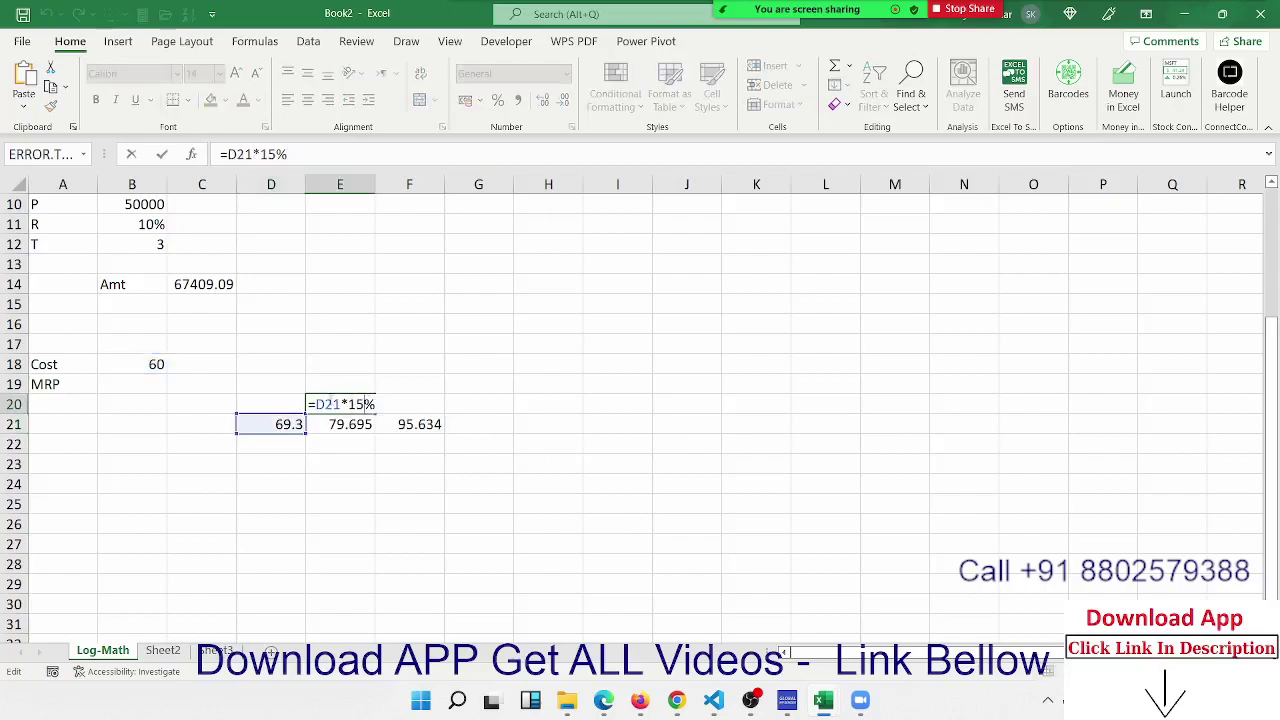
{"action": "double_click", "coordinate": [327, 404]}
{"action": "type", "text": "()"}
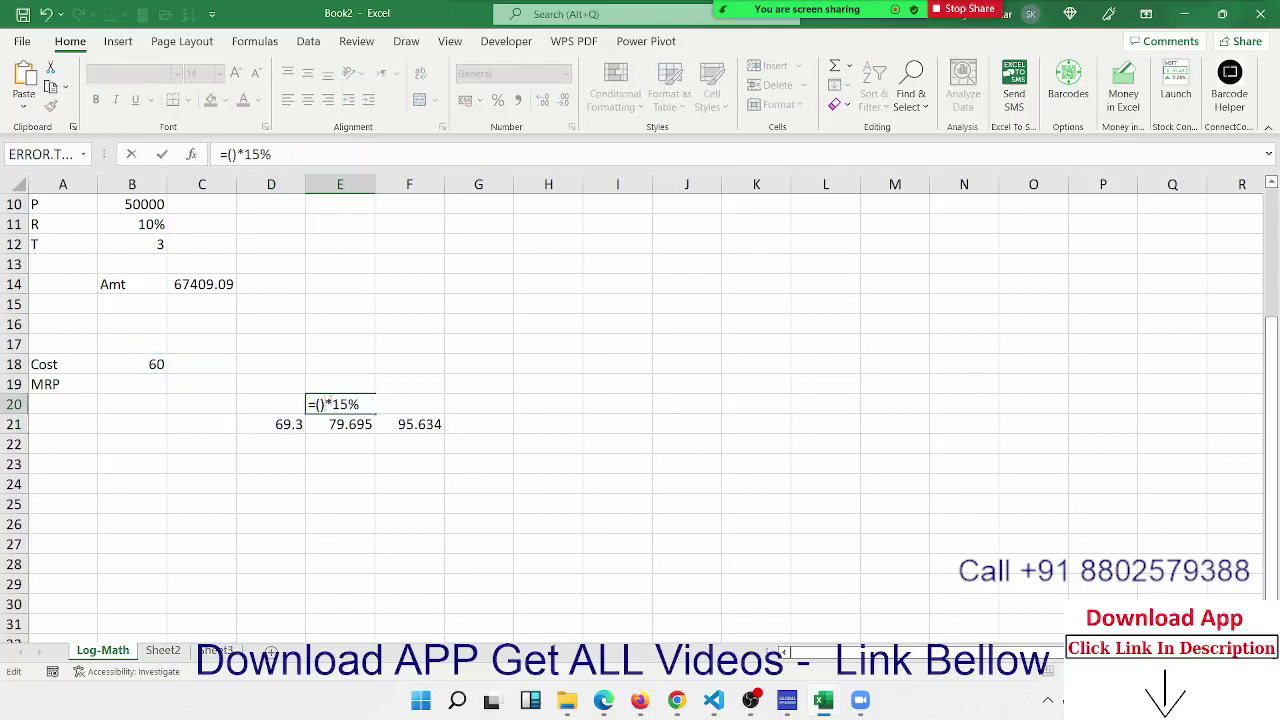
{"action": "key", "text": "Left"}
{"action": "key", "text": "ctrl+v"}
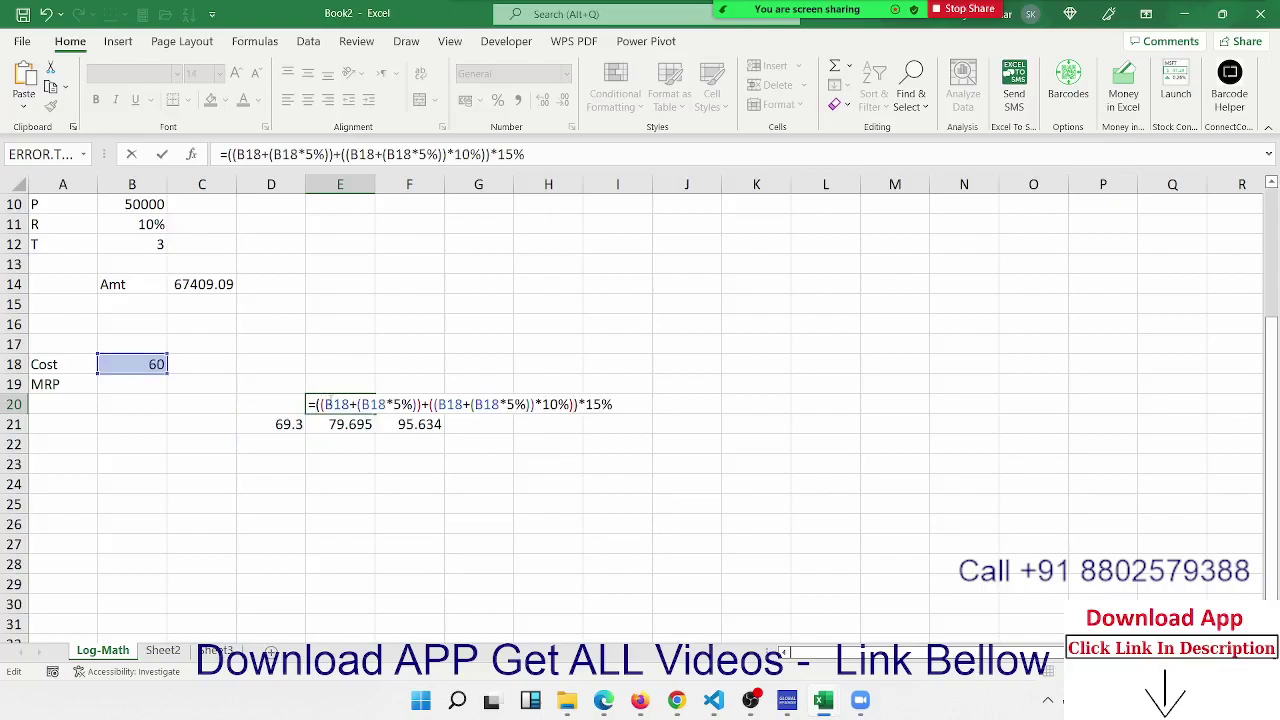
{"action": "key", "text": "Return"}
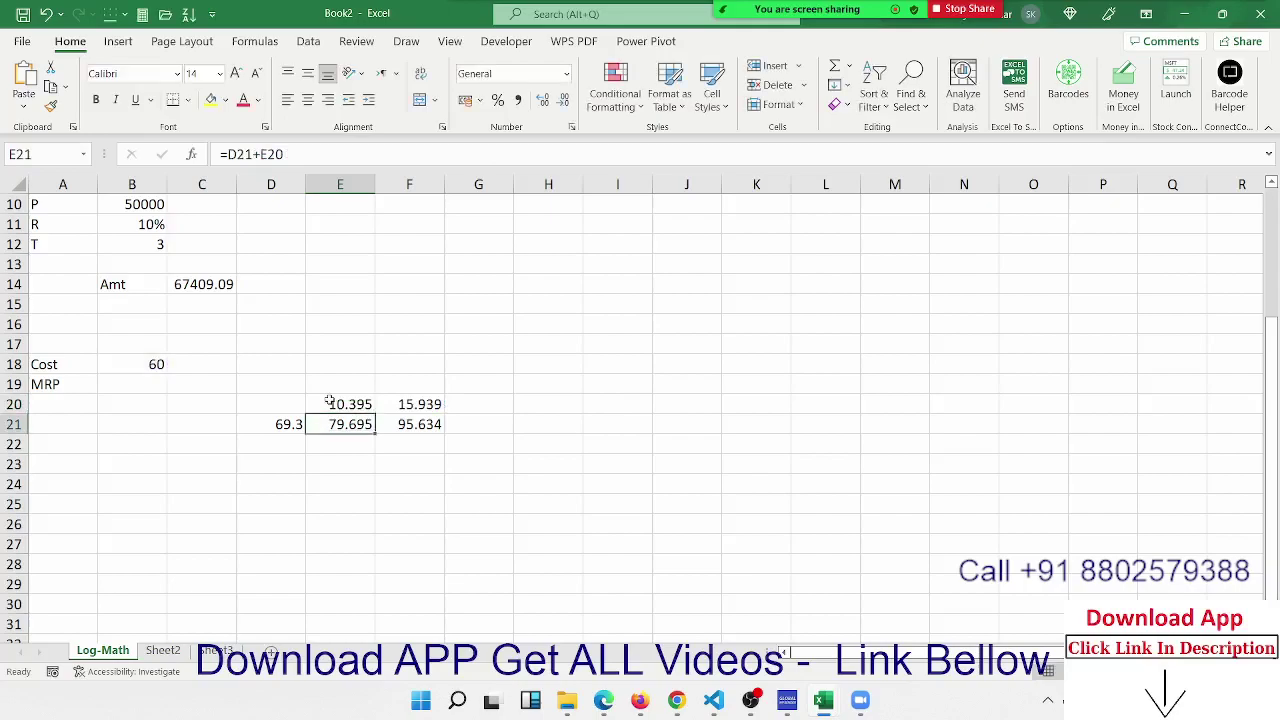
Substitute D21's expression into E21's formula and clear the leftover 69.3 in D21.
{"action": "double_click", "coordinate": [331, 424]}
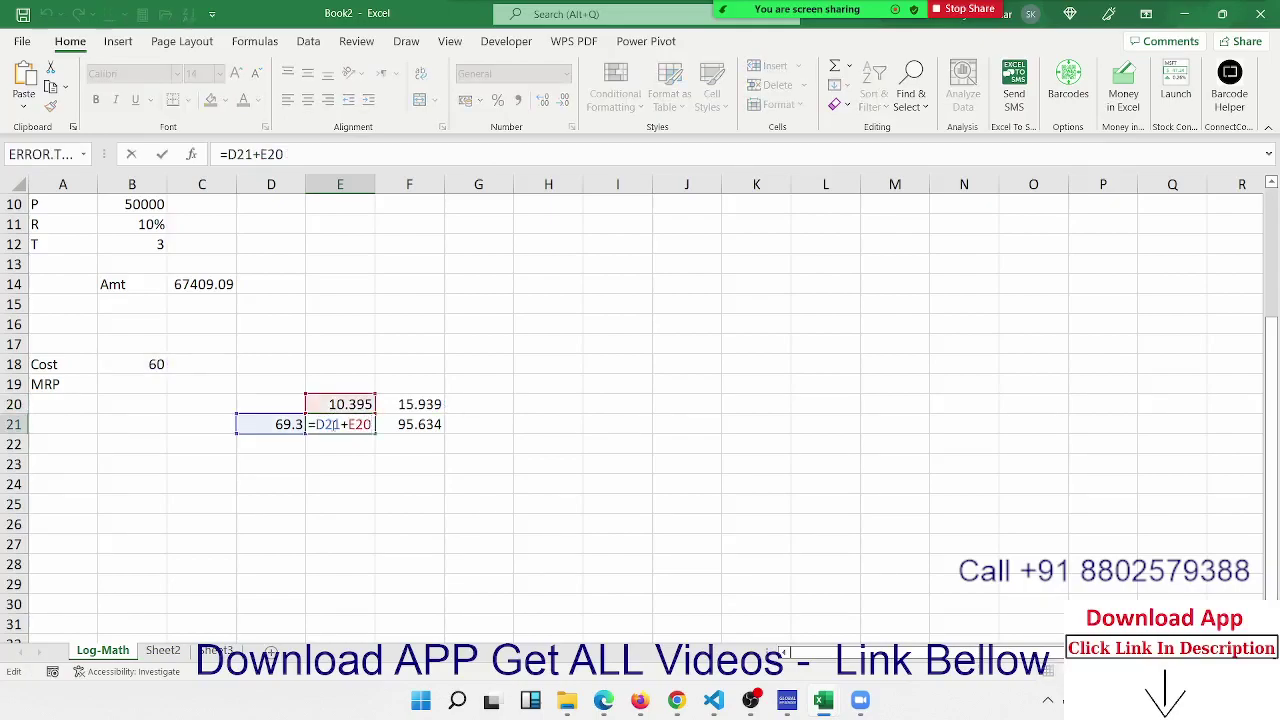
{"action": "double_click", "coordinate": [331, 424]}
{"action": "type", "text": "()"}
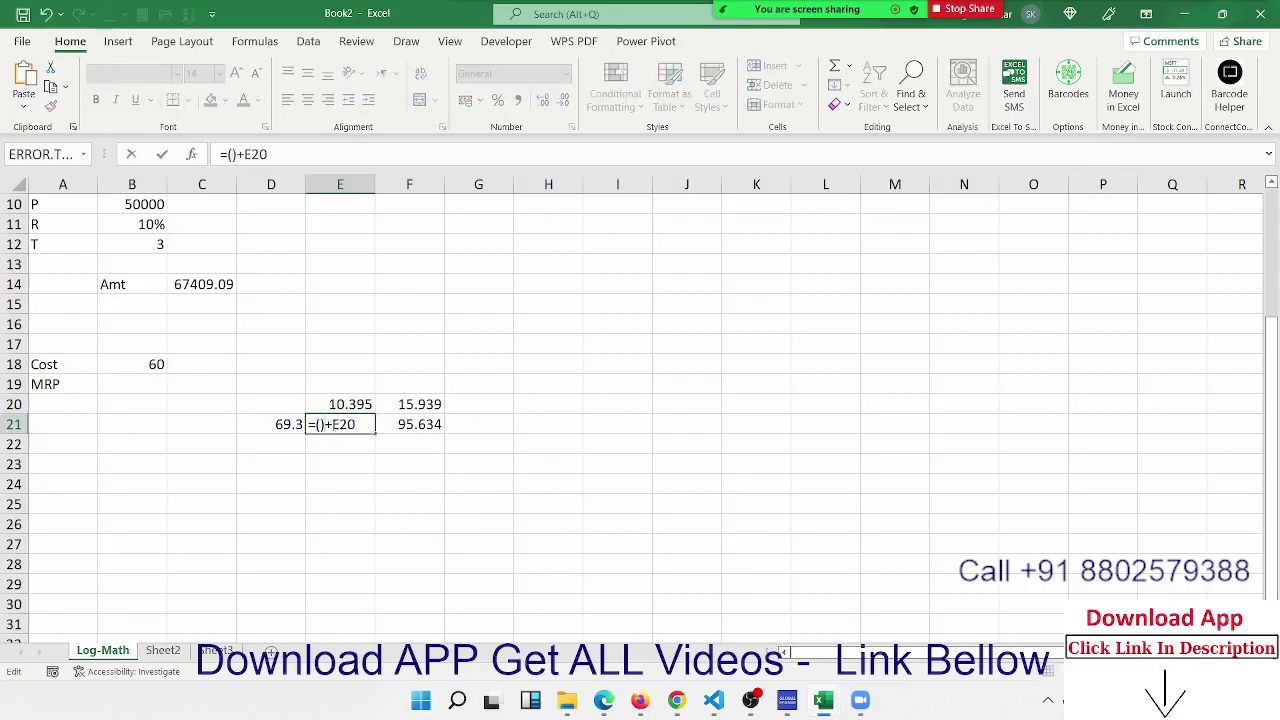
{"action": "key", "text": "ctrl+v"}
{"action": "key", "text": "ctrl+Return"}
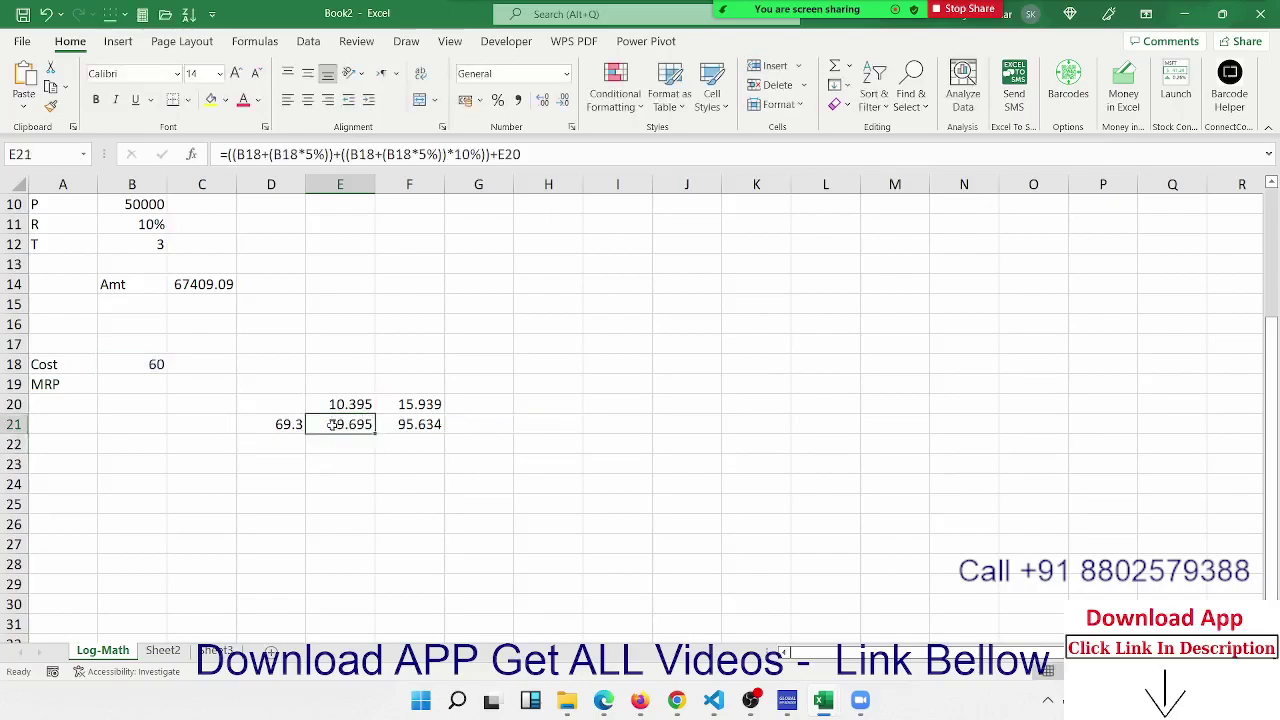
{"action": "key", "text": "Left"}
{"action": "key", "text": "Delete"}
{"action": "left_click", "coordinate": [331, 424]}
Copy E20's formula and paste it over the E20 reference in E21.
{"action": "left_click", "coordinate": [347, 402]}
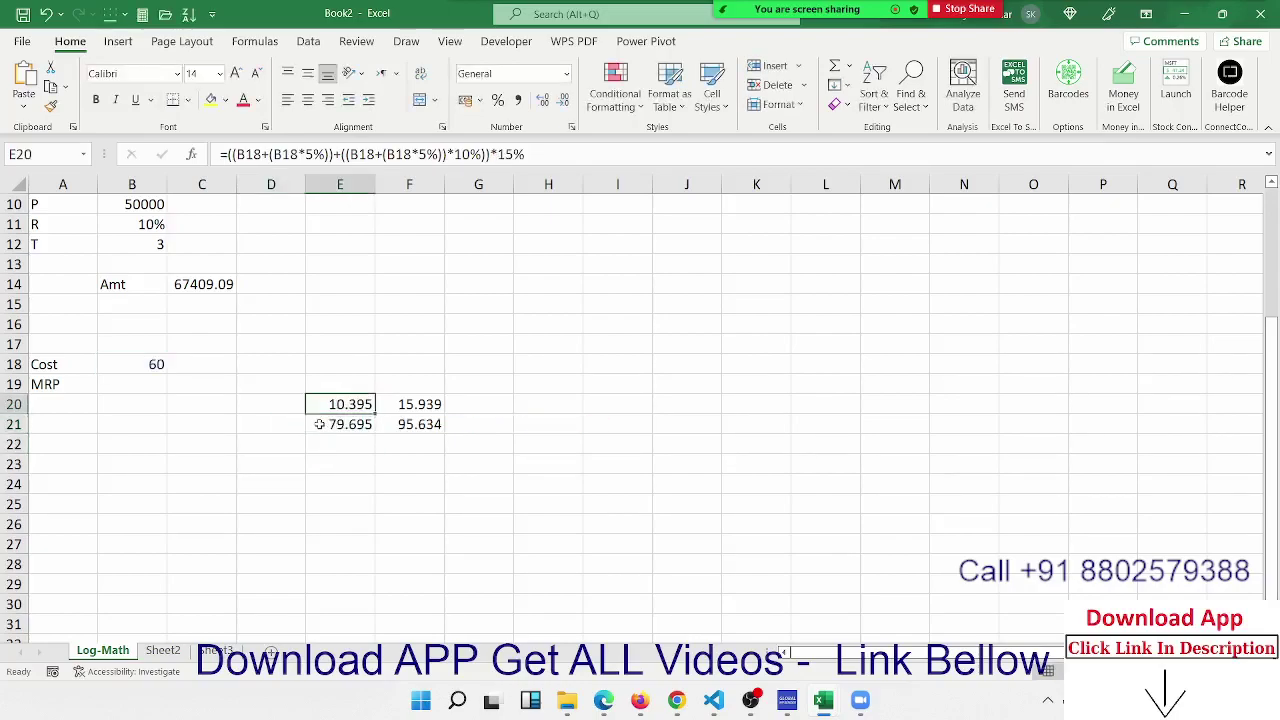
{"action": "double_click", "coordinate": [347, 402]}
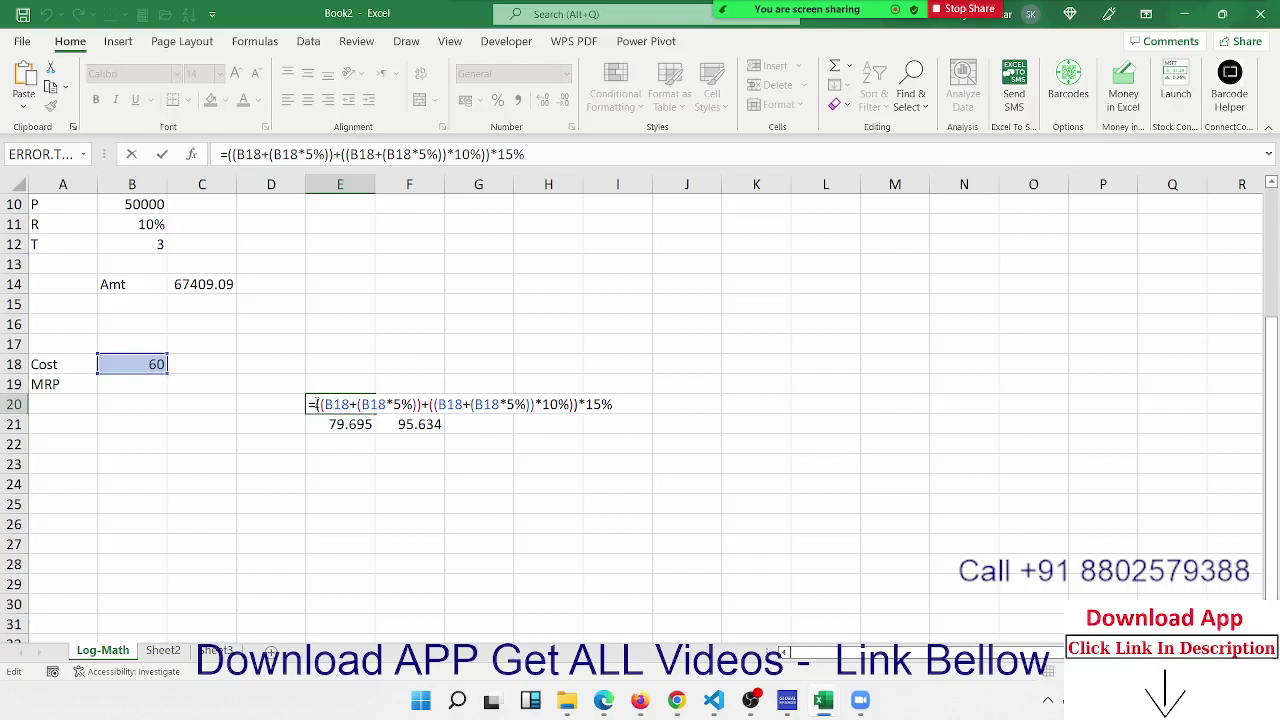
{"action": "left_click_drag", "start_coordinate": [309, 404], "coordinate": [987, 411]}
{"action": "key", "text": "ctrl+c"}
{"action": "key", "text": "Return"}
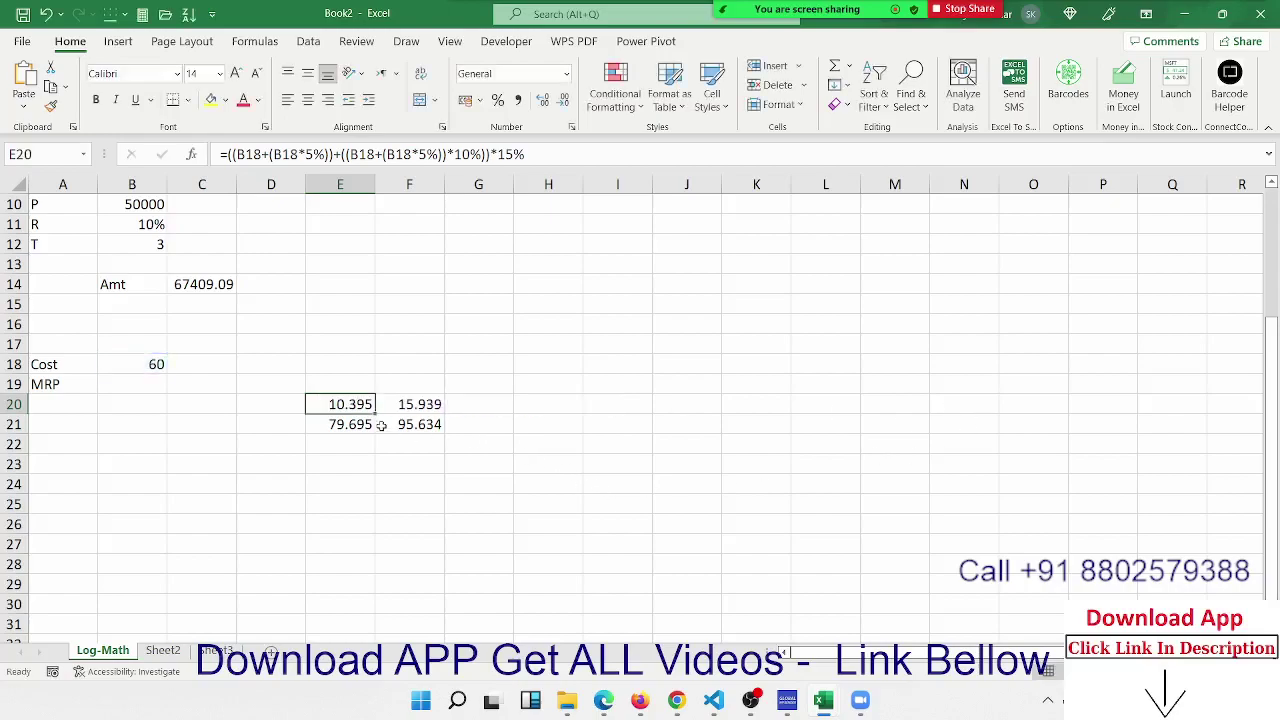
{"action": "double_click", "coordinate": [354, 424]}
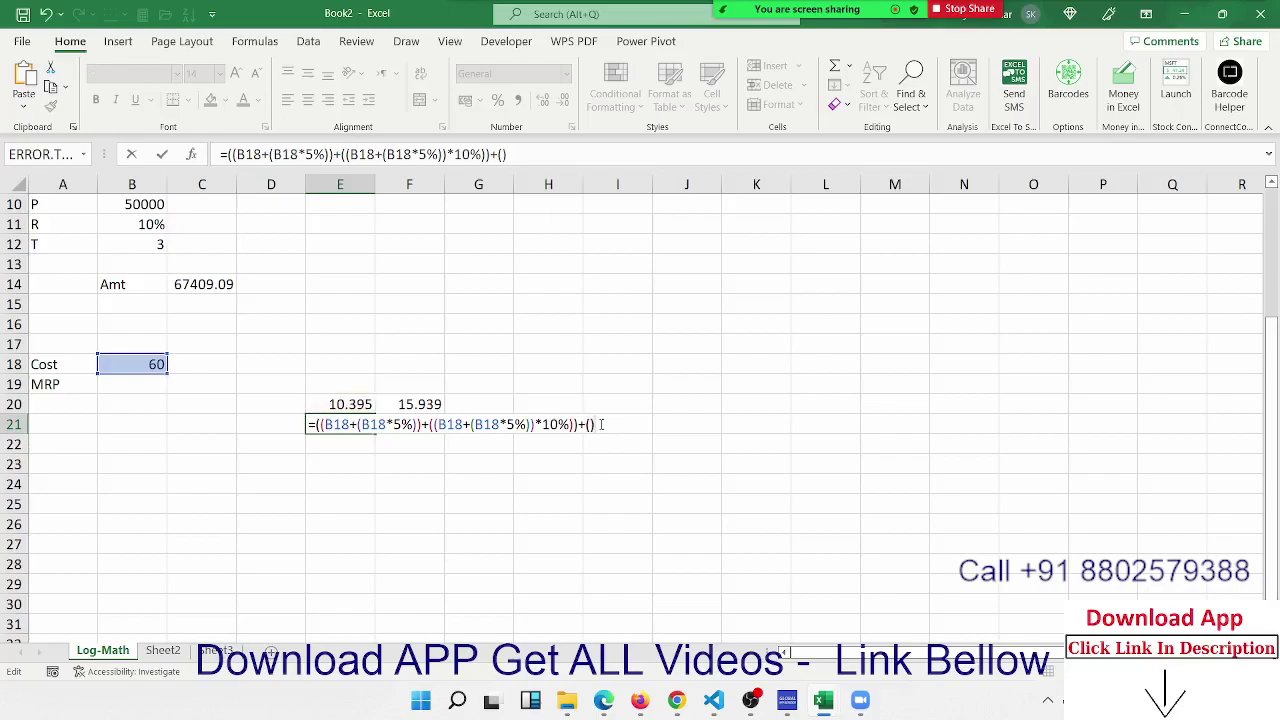
{"action": "key", "text": "ctrl+v"}
{"action": "key", "text": "Return"}
Delete the leftover 10.395 from E20 and copy E21's full formula.
{"action": "key", "text": "Up"}
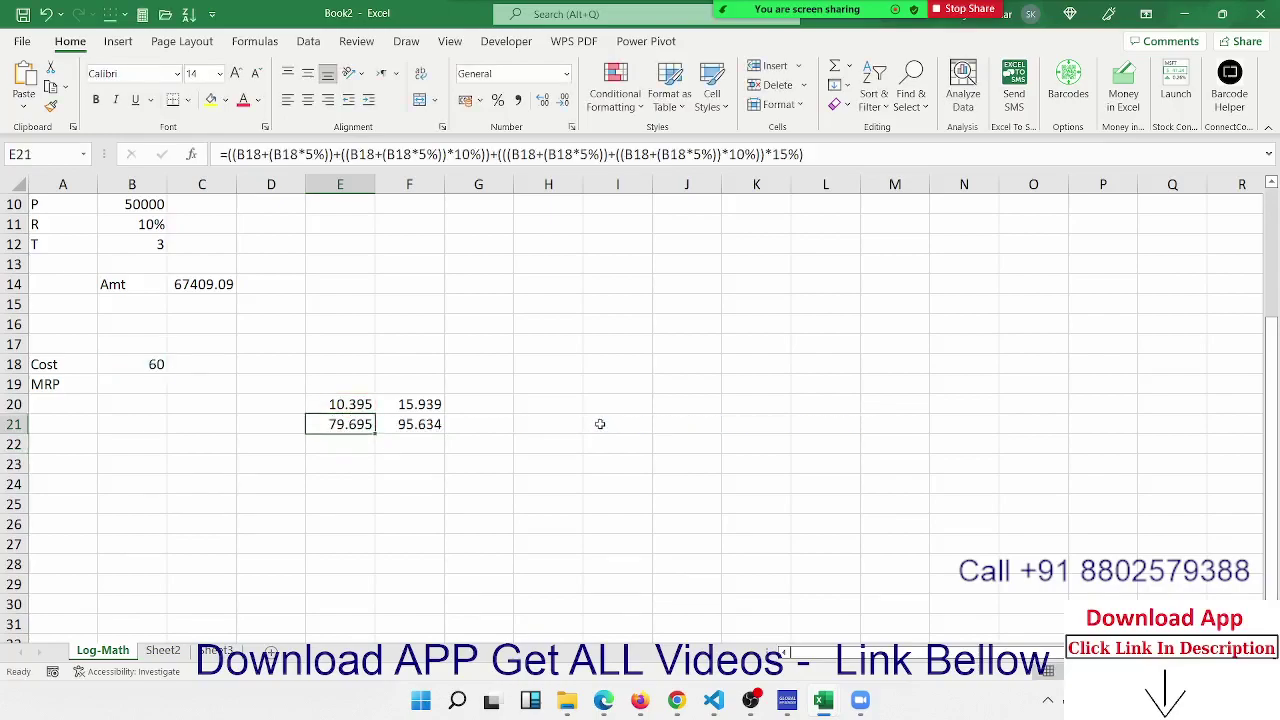
{"action": "key", "text": "Up"}
{"action": "key", "text": "Delete"}
{"action": "key", "text": "Down"}
{"action": "double_click", "coordinate": [354, 424]}
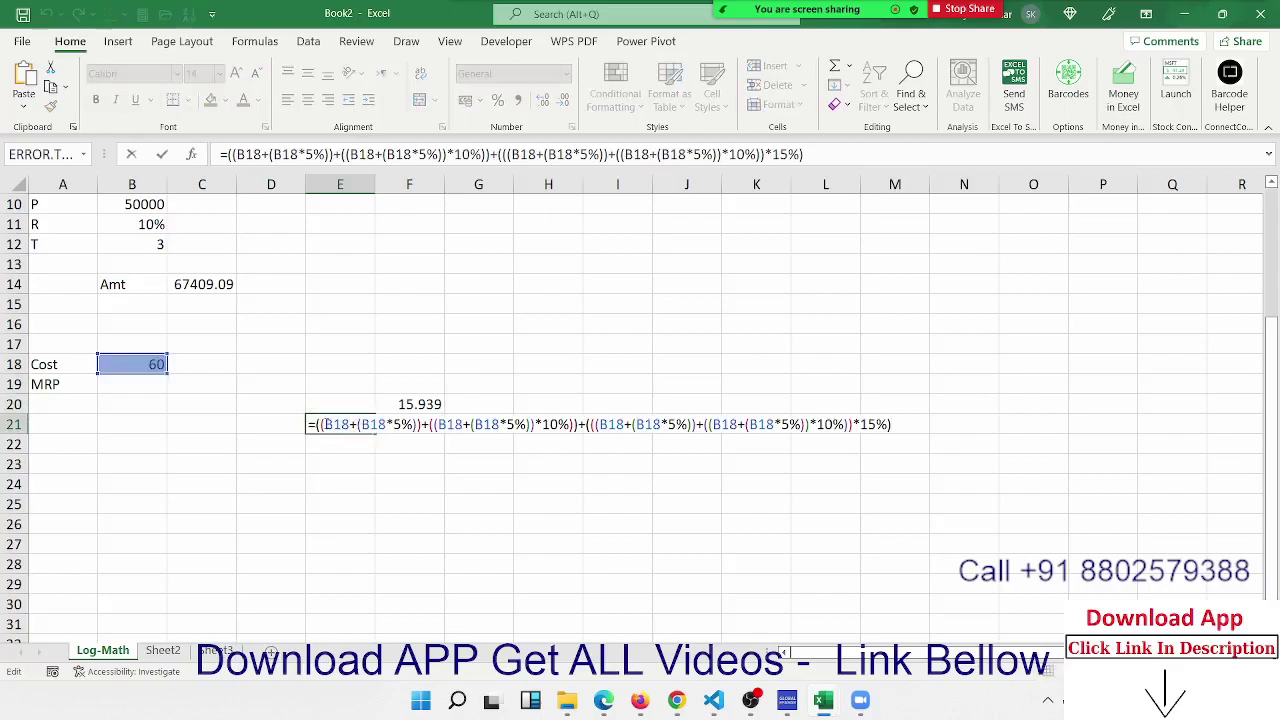
{"action": "left_click_drag", "start_coordinate": [310, 424], "coordinate": [1214, 375]}
{"action": "key", "text": "ctrl+c"}
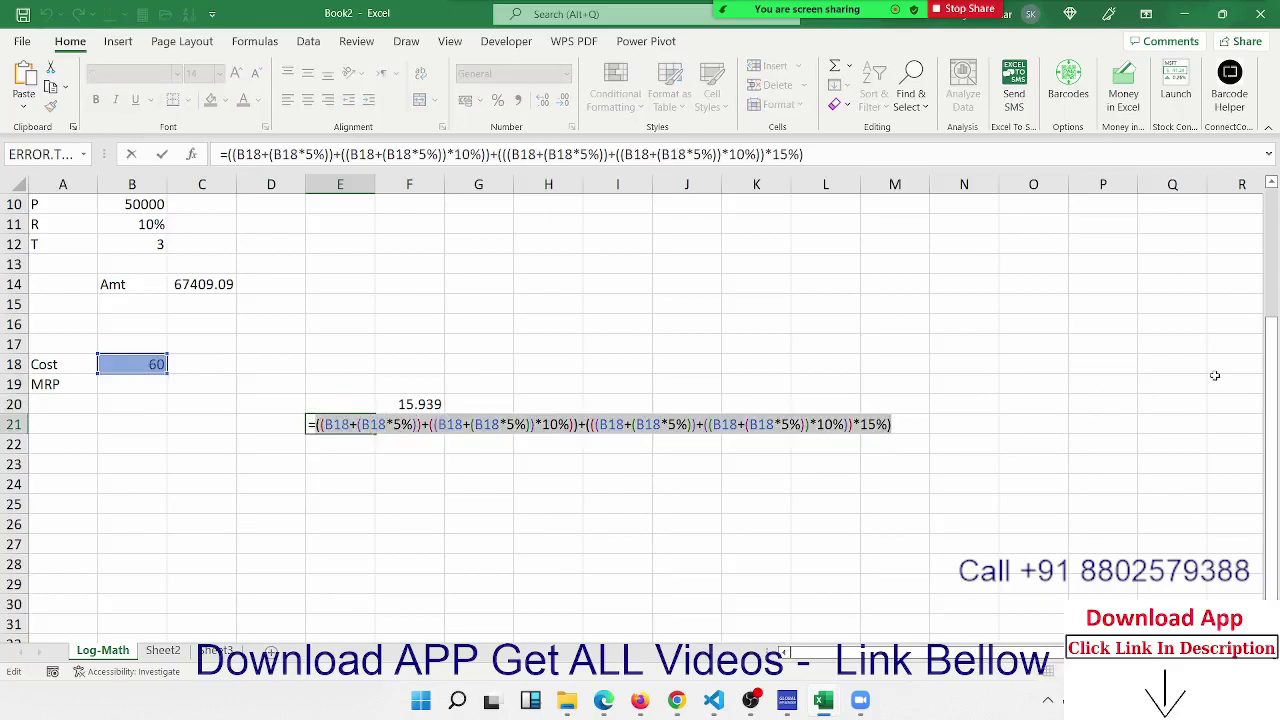
{"action": "key", "text": "Escape"}
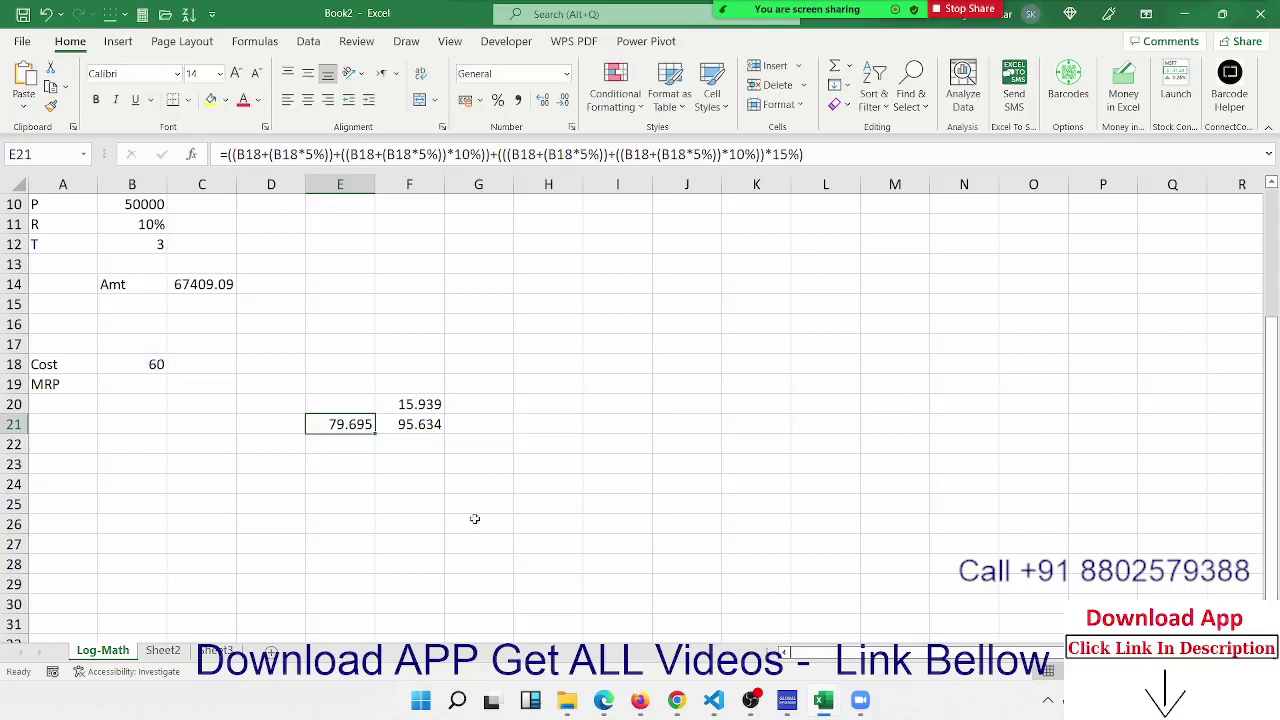
Expand F20's formula by replacing its E21 reference with E21's formula in parentheses.
{"action": "double_click", "coordinate": [420, 406]}
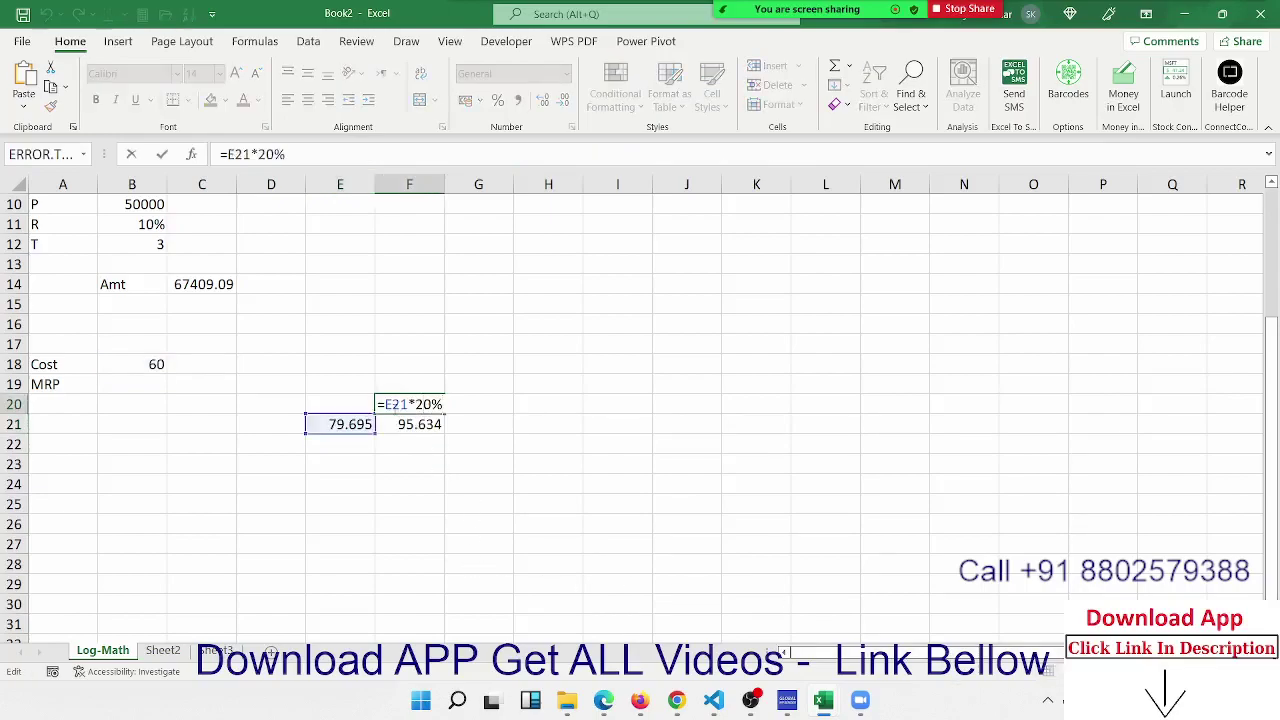
{"action": "double_click", "coordinate": [397, 404]}
{"action": "type", "text": "()"}
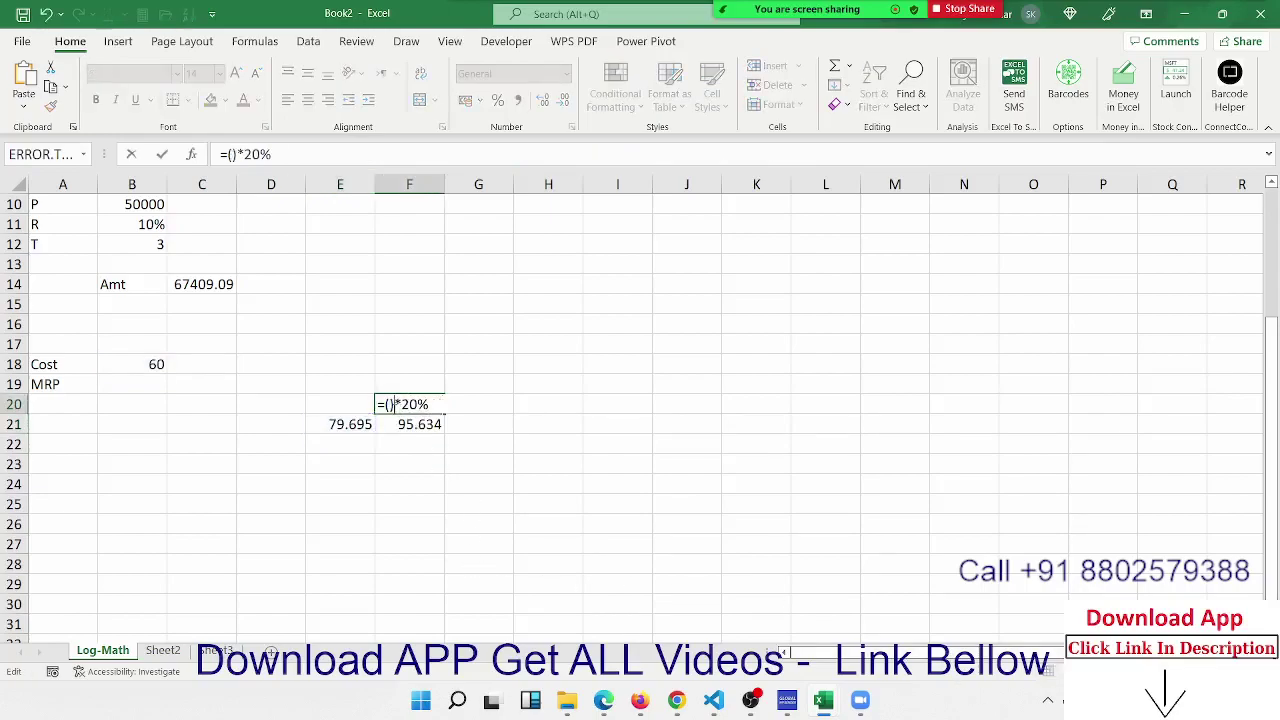
{"action": "key", "text": "ctrl+v"}
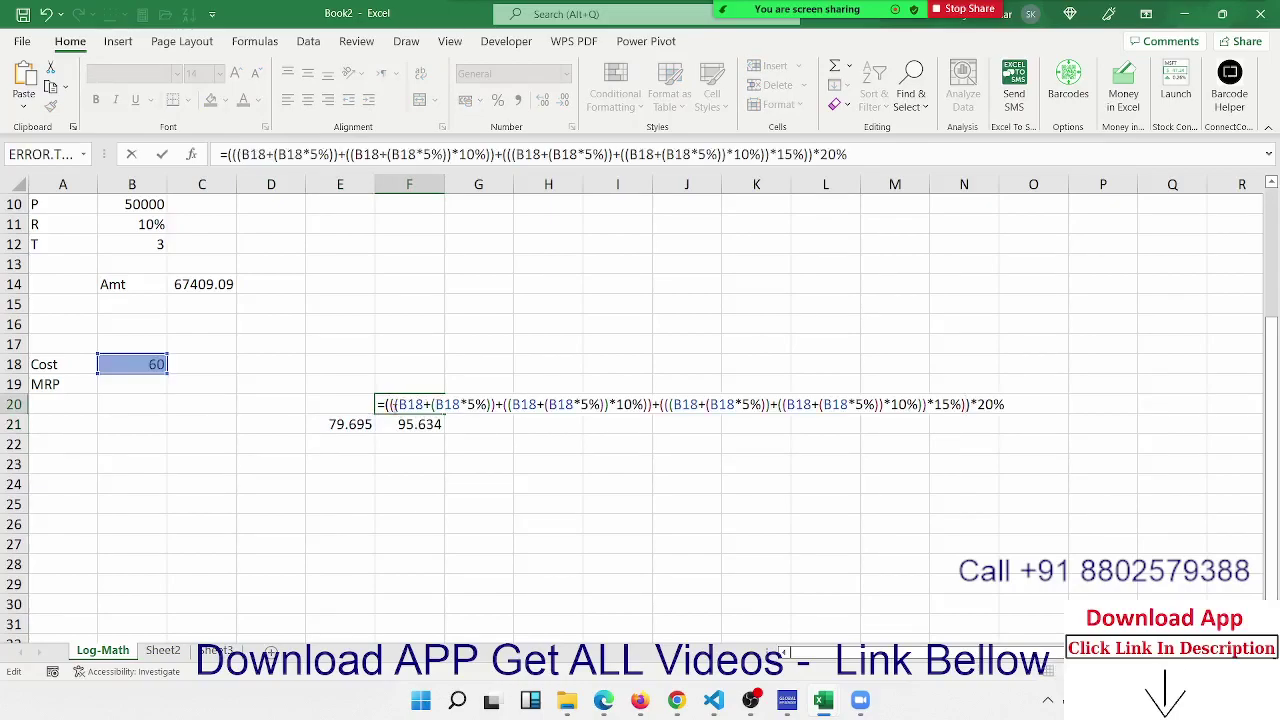
{"action": "key", "text": "Return"}
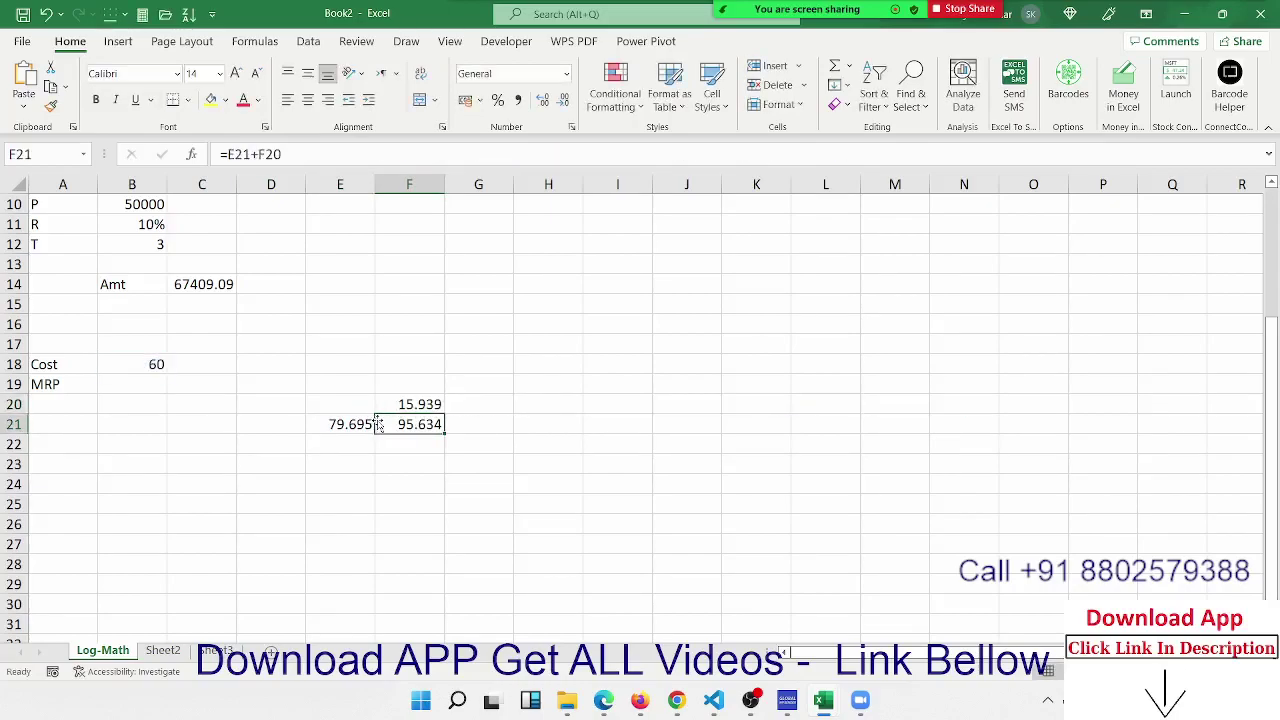
Replace the E21 reference in F21's formula with E21's formula in parentheses.
{"action": "double_click", "coordinate": [396, 423]}
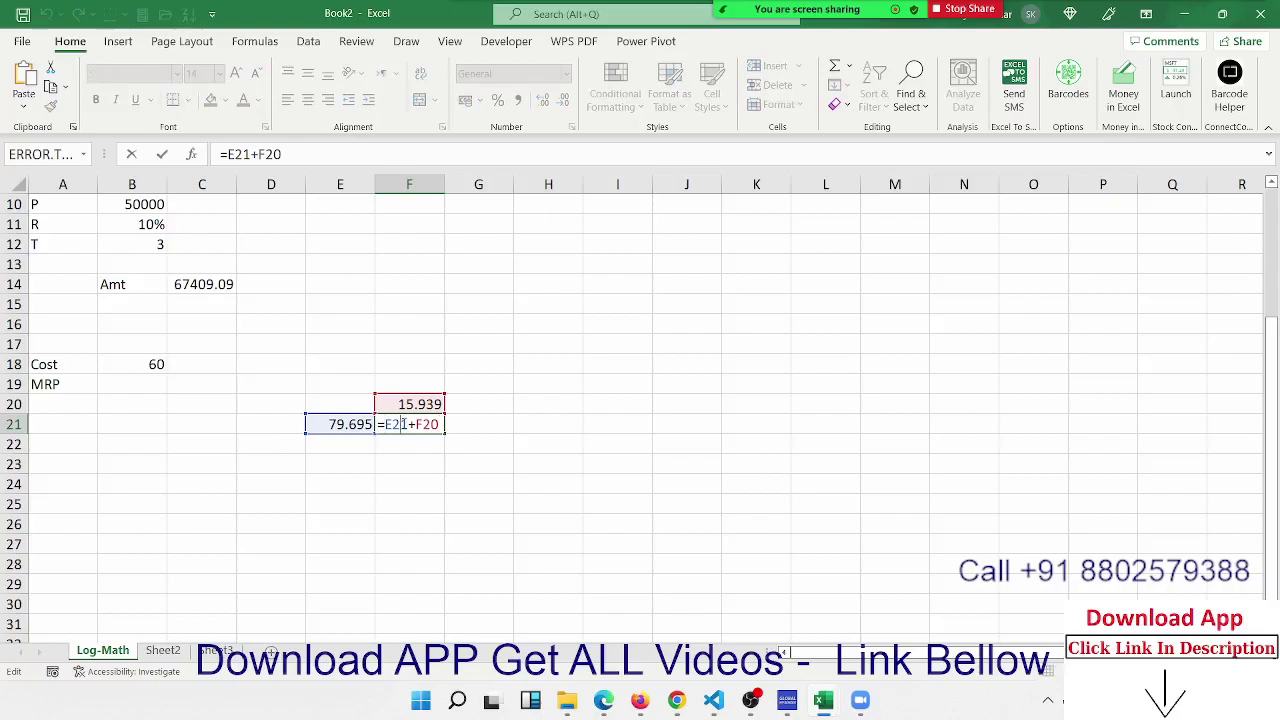
{"action": "double_click", "coordinate": [396, 424]}
{"action": "type", "text": "()"}
{"action": "key", "text": "ctrl+v"}
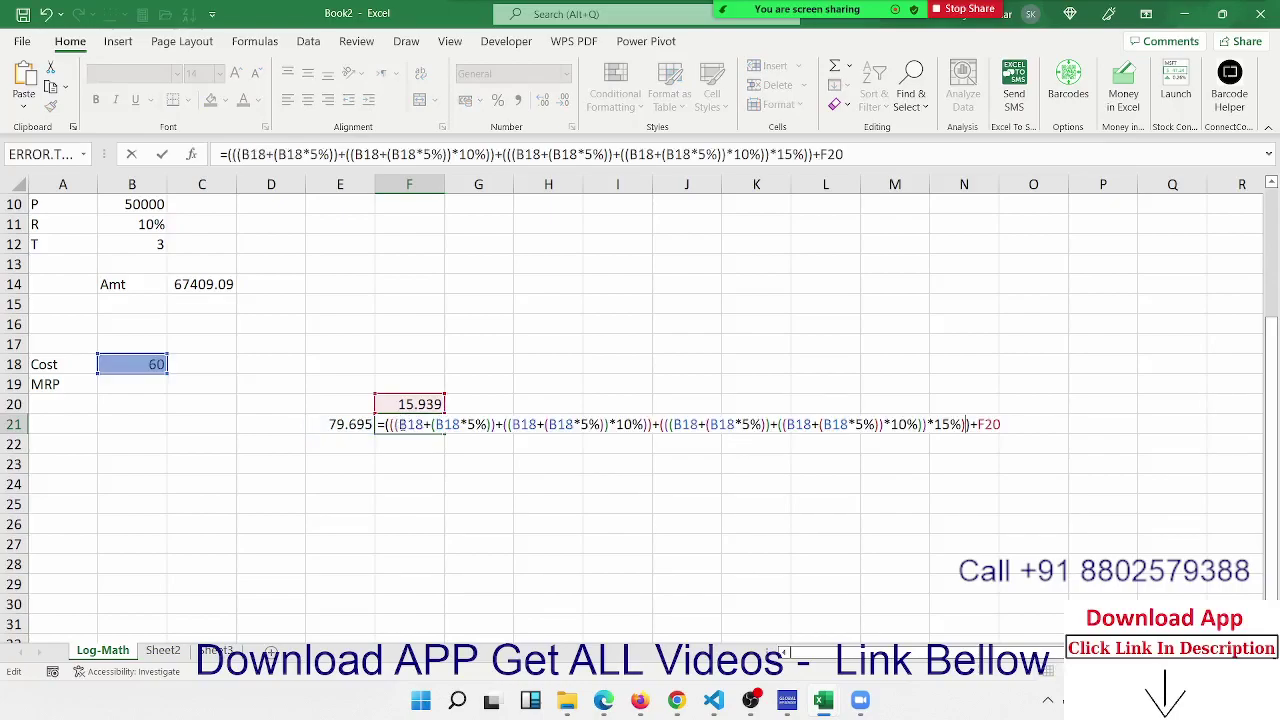
{"action": "key", "text": "Return"}
Clear the leftover 79.695 helper value from E21.
{"action": "key", "text": "Up"}
{"action": "key", "text": "Left"}
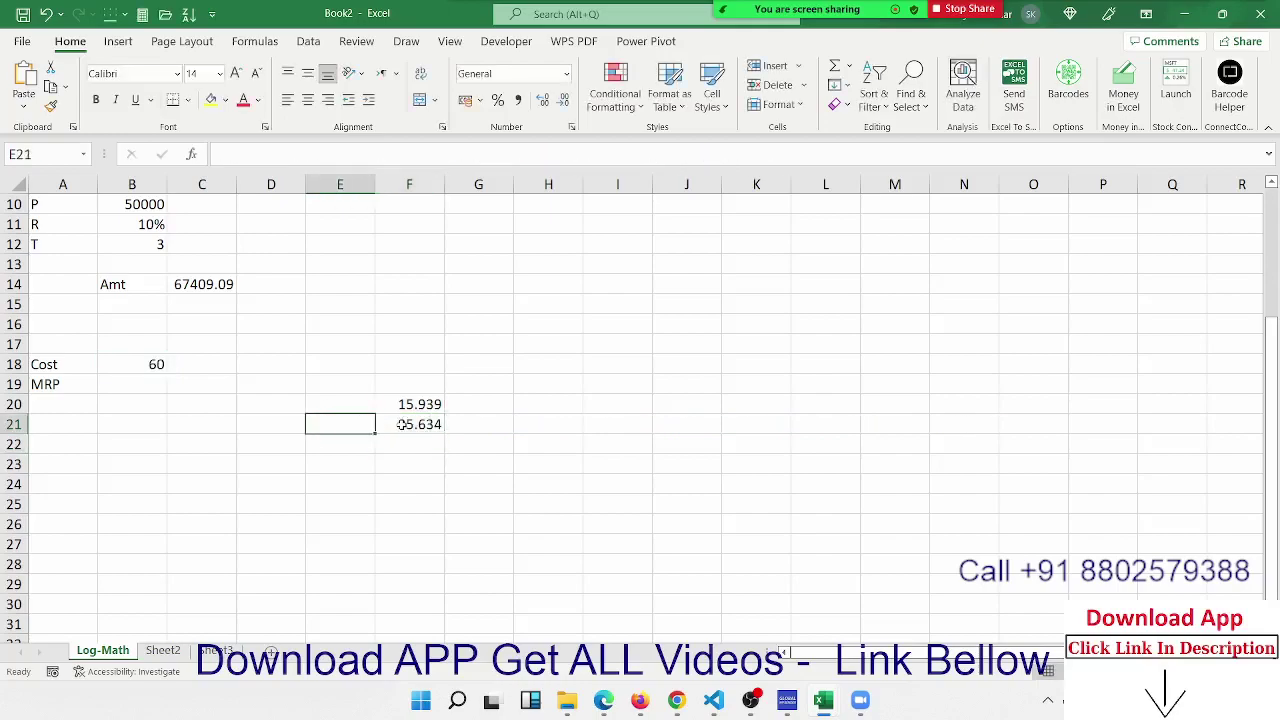
{"action": "key", "text": "Right"}
{"action": "key", "text": "Up"}
Replace the F20 reference in F21 with F20's full formula wrapped in parentheses.
{"action": "double_click", "coordinate": [405, 400]}
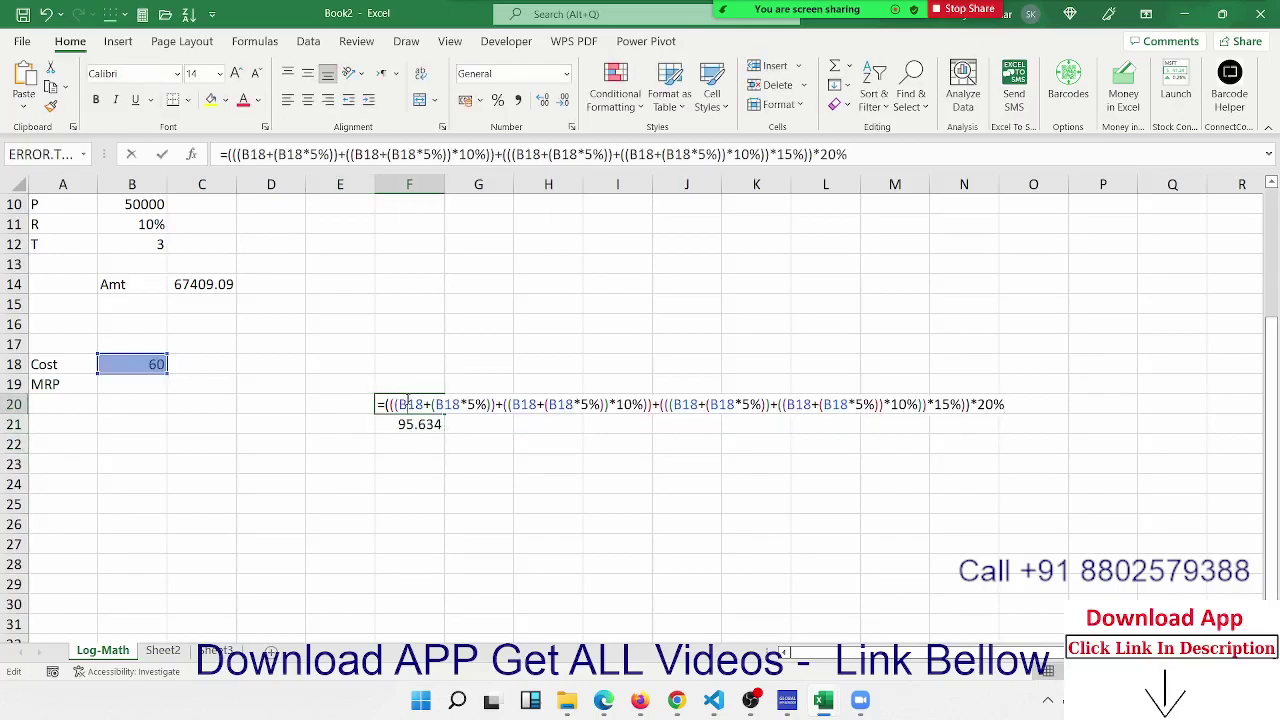
{"action": "left_click_drag", "start_coordinate": [385, 404], "coordinate": [1139, 418]}
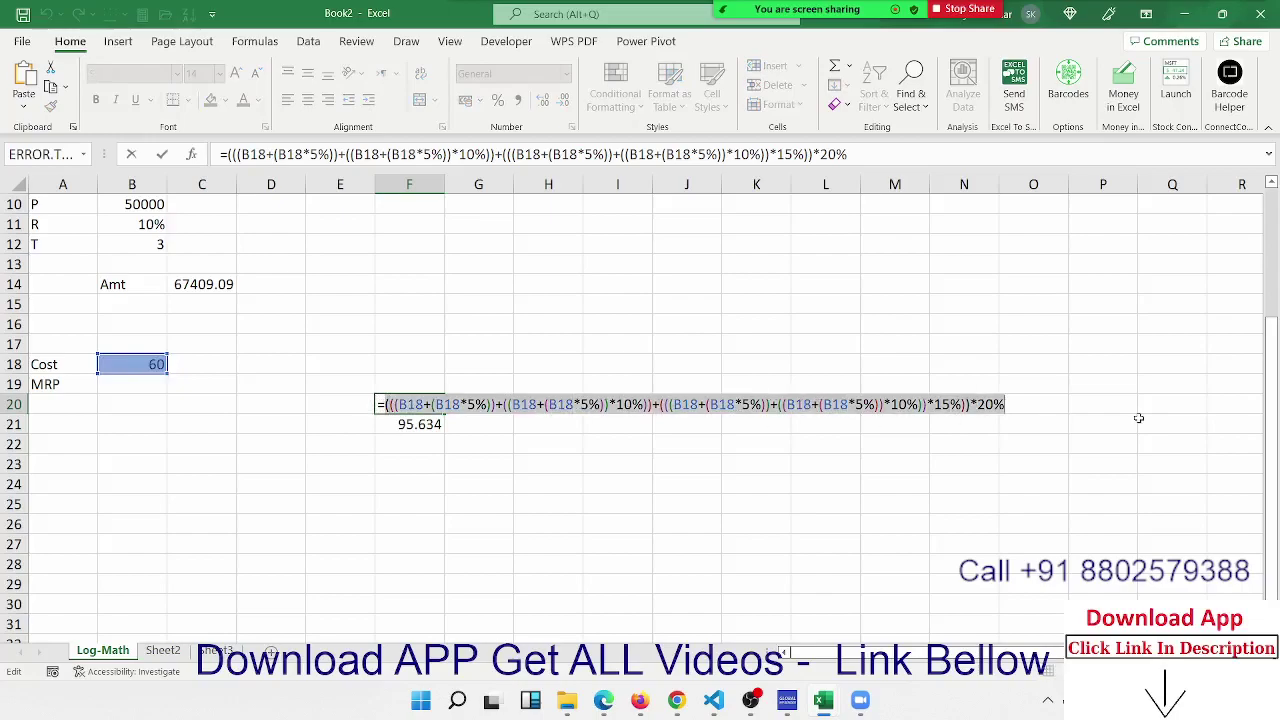
{"action": "key", "text": "Escape"}
{"action": "double_click", "coordinate": [409, 430]}
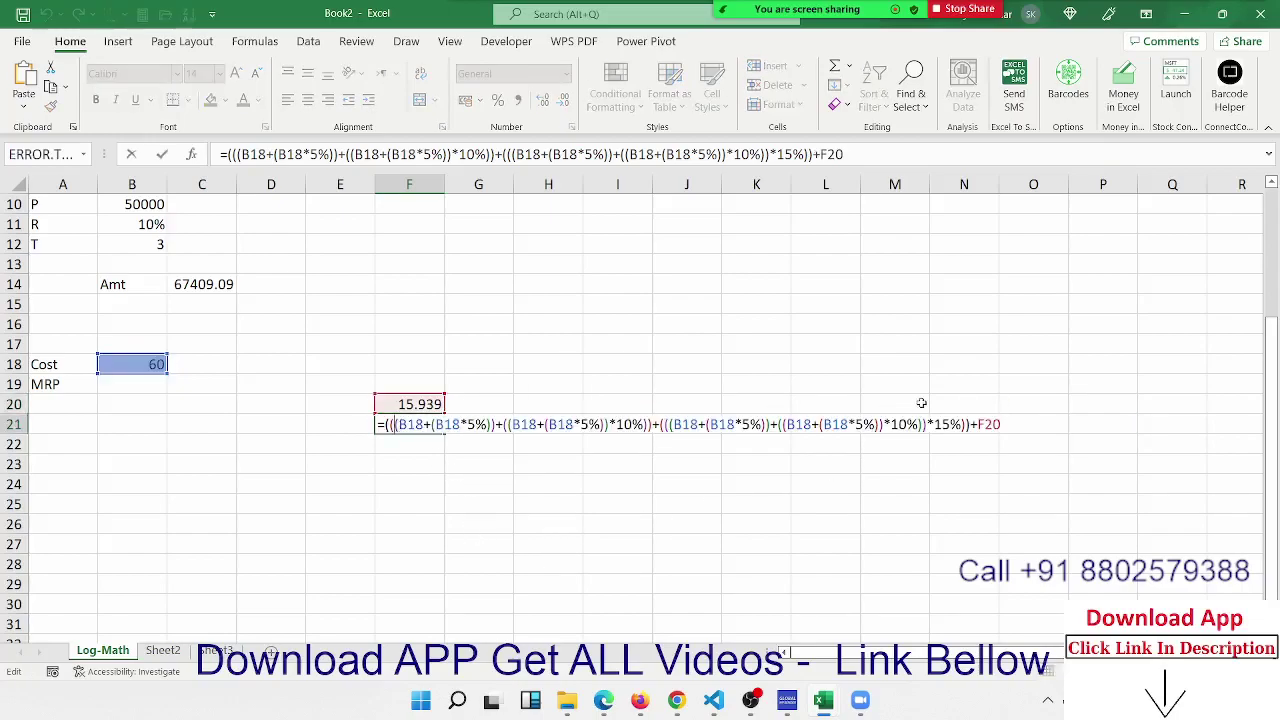
{"action": "double_click", "coordinate": [1000, 424]}
{"action": "type", "text": "("}
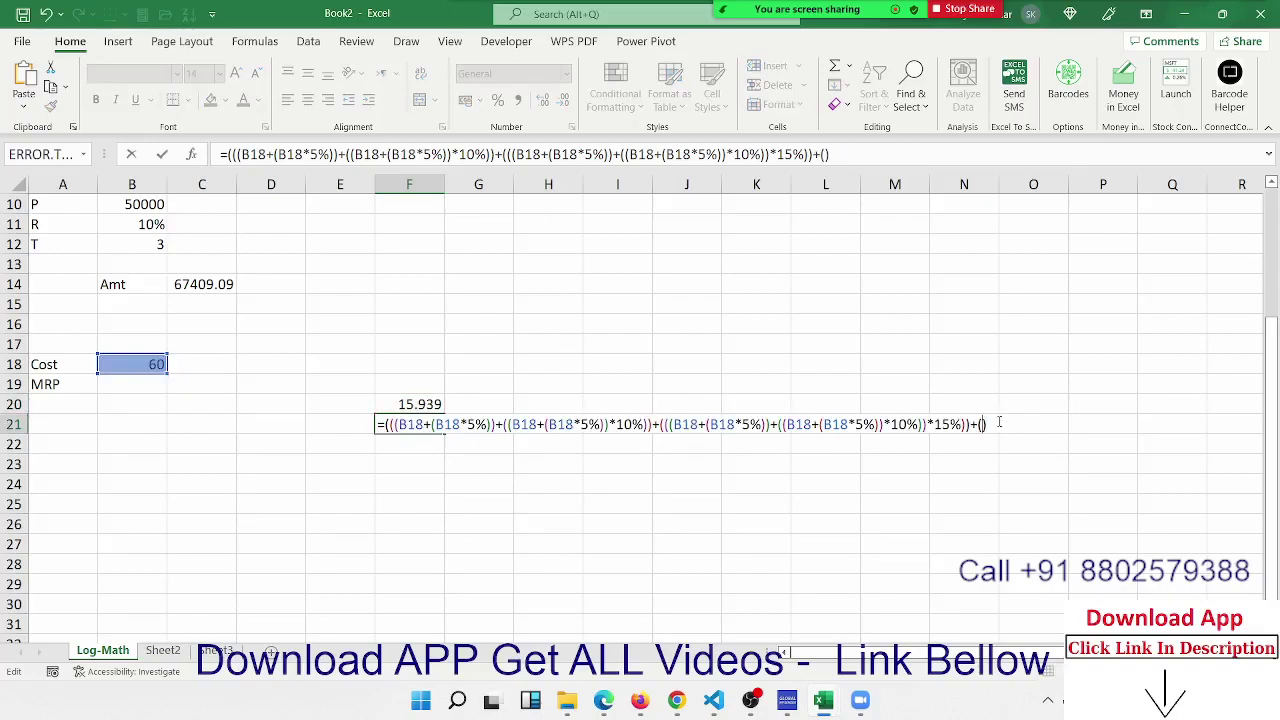
{"action": "type", "text": "(((B18+(B18*5%))+((B18+(B18*5%))*10%))+(((B18+(B18*5%))+((B18+(B18*5%))*10%))*15%))*20%"}
{"action": "type", "text": ")"}
{"action": "key", "text": "Return"}
Clear the leftover 15.939 helper value from F20.
{"action": "key", "text": "Up"}
{"action": "key", "text": "Up"}
{"action": "key", "text": "Delete"}
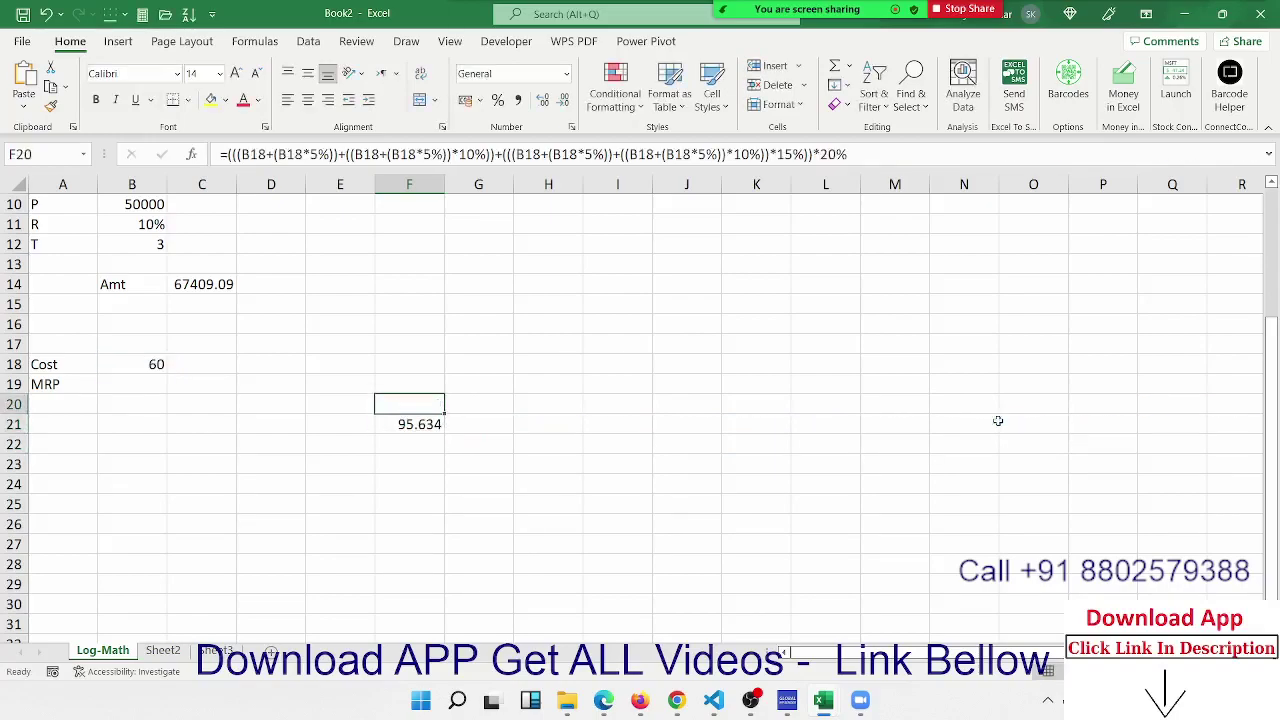
{"action": "key", "text": "Down"}
Copy F21's finished formula into B19 beside the MRP label.
{"action": "key", "text": "ctrl+c"}
{"action": "key", "text": "Left"}
{"action": "key", "text": "Left"}
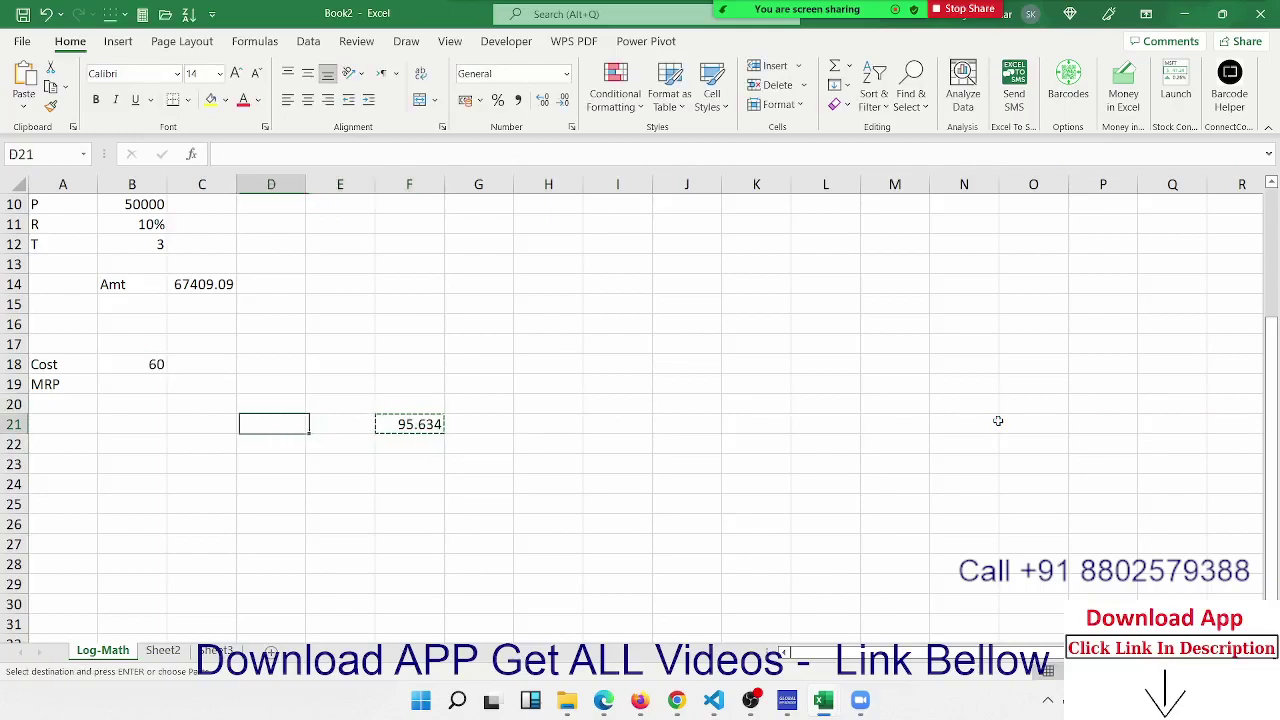
{"action": "key", "text": "Left"}
{"action": "key", "text": "Up"}
{"action": "key", "text": "Up"}
{"action": "key", "text": "Left"}
{"action": "key", "text": "Return"}
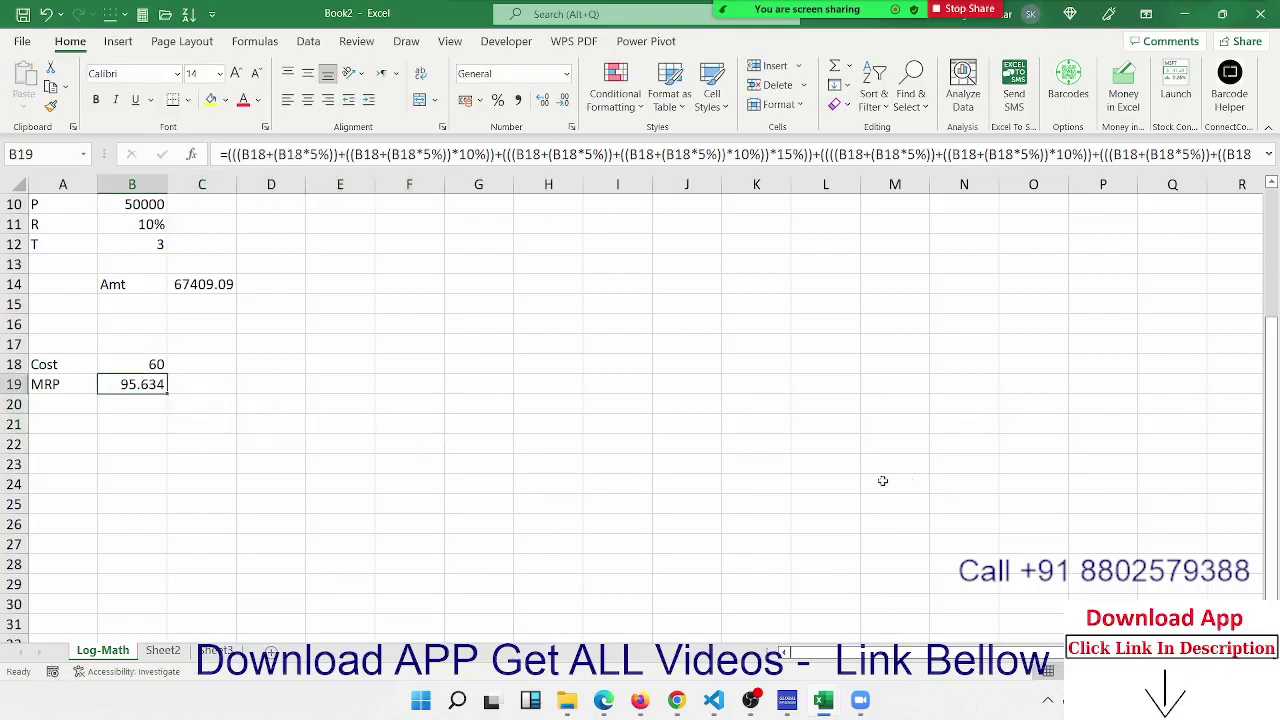
Review B19's combined formula without changing it, then scroll back to the top.
{"action": "double_click", "coordinate": [130, 386]}
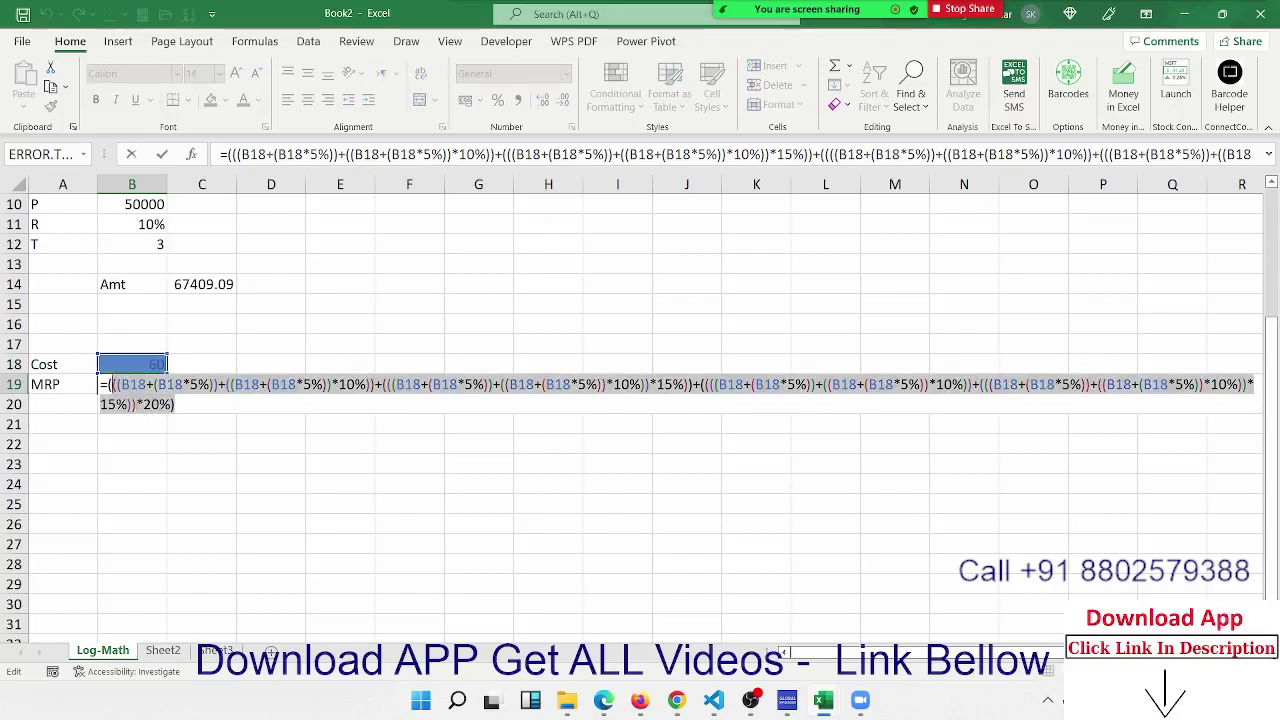
{"action": "left_click_drag", "start_coordinate": [176, 405], "coordinate": [100, 385]}
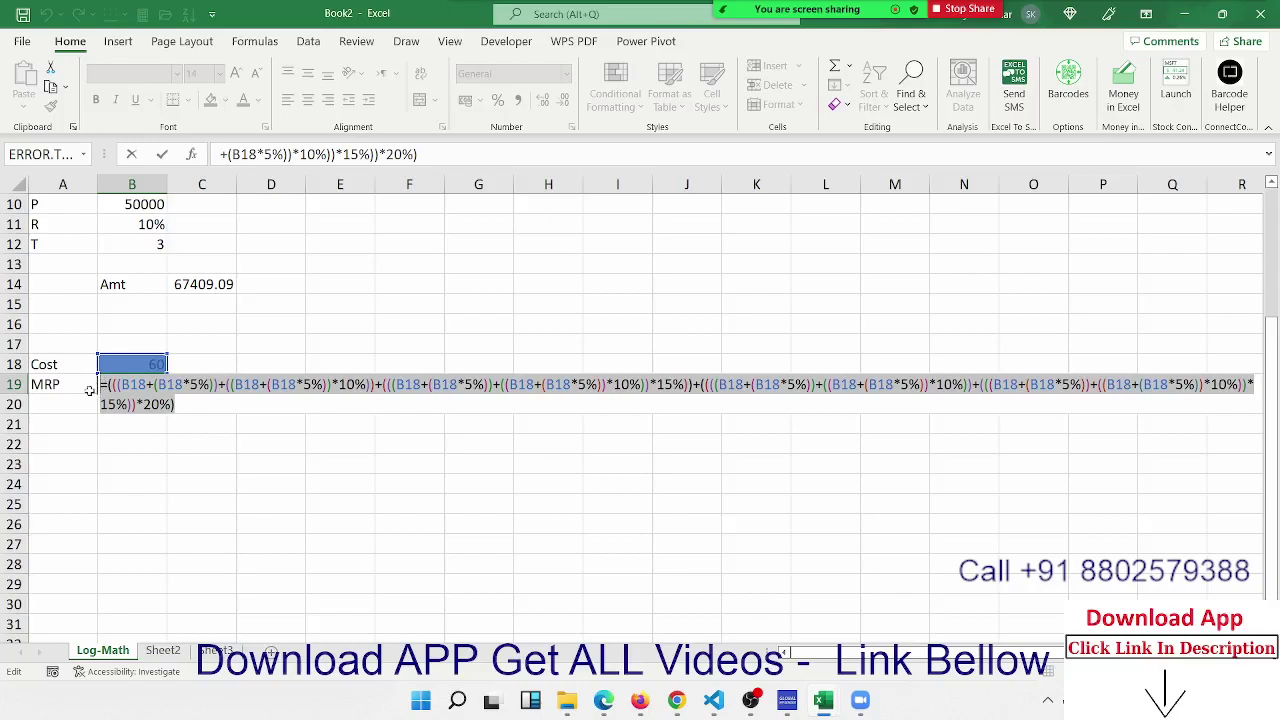
{"action": "key", "text": "Return"}
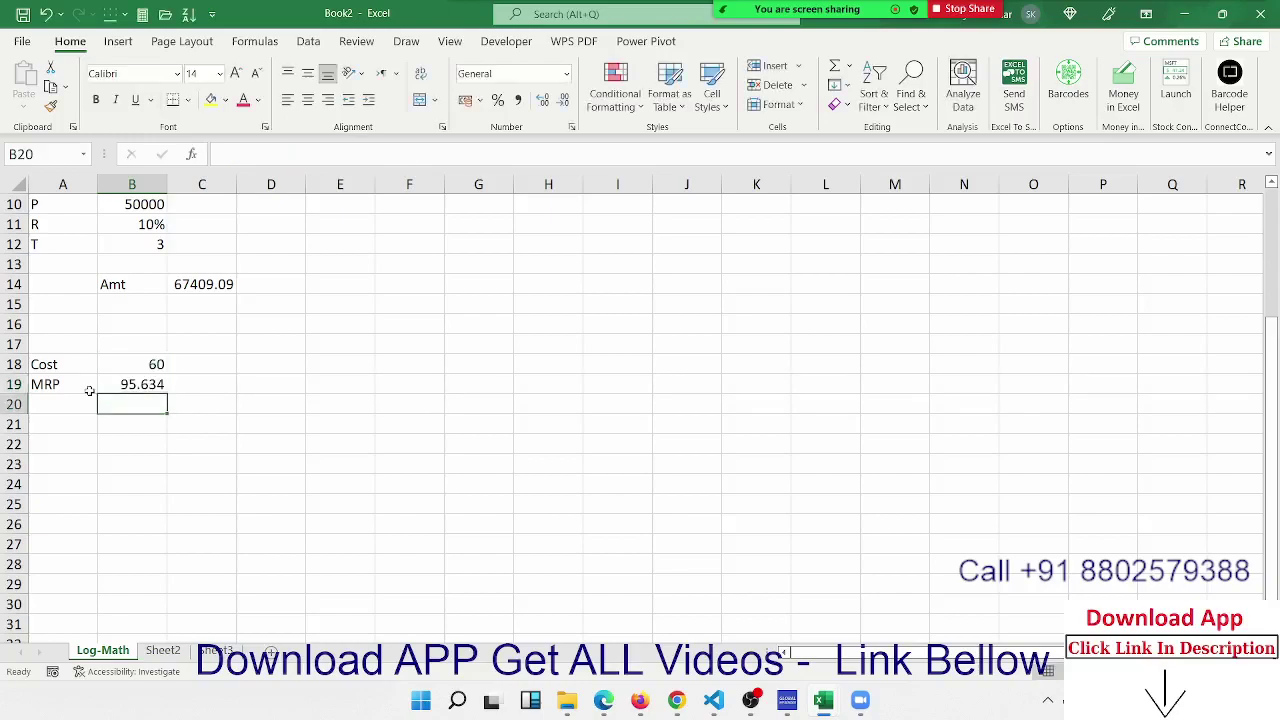
{"action": "left_click", "coordinate": [104, 386]}
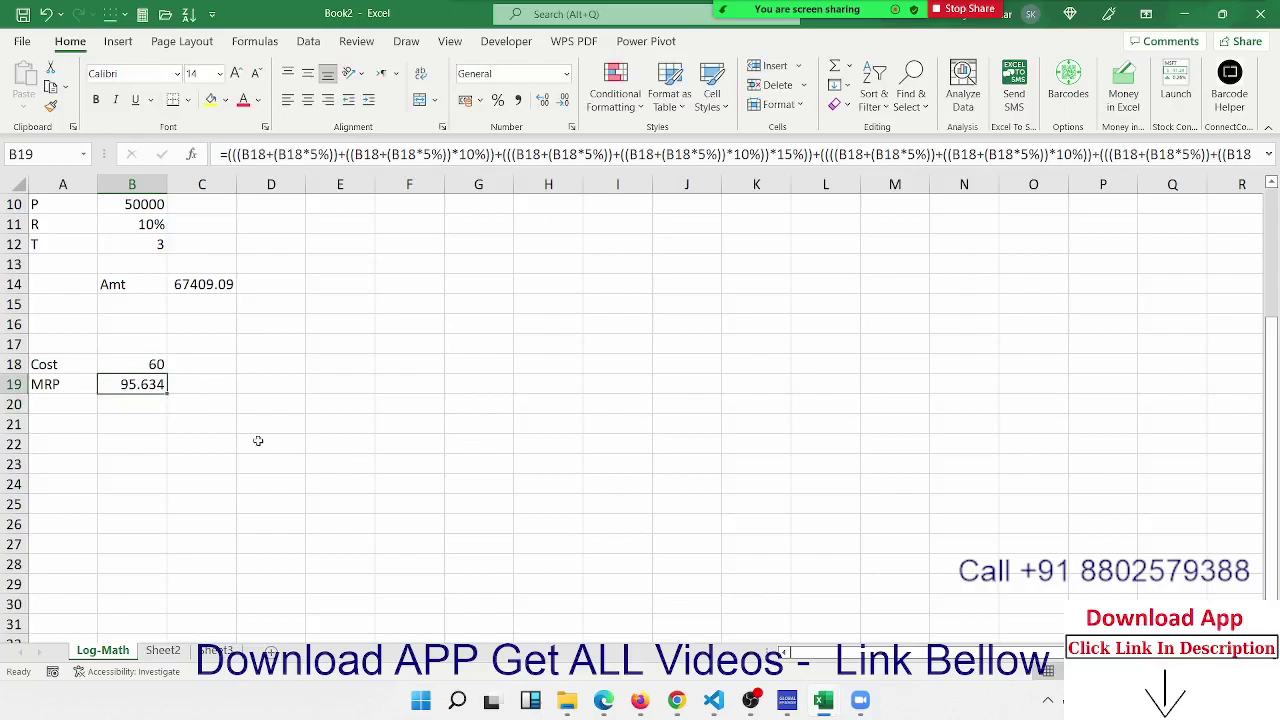
{"action": "scroll", "coordinate": [257, 441], "scroll_direction": "up", "scroll_amount": 3}
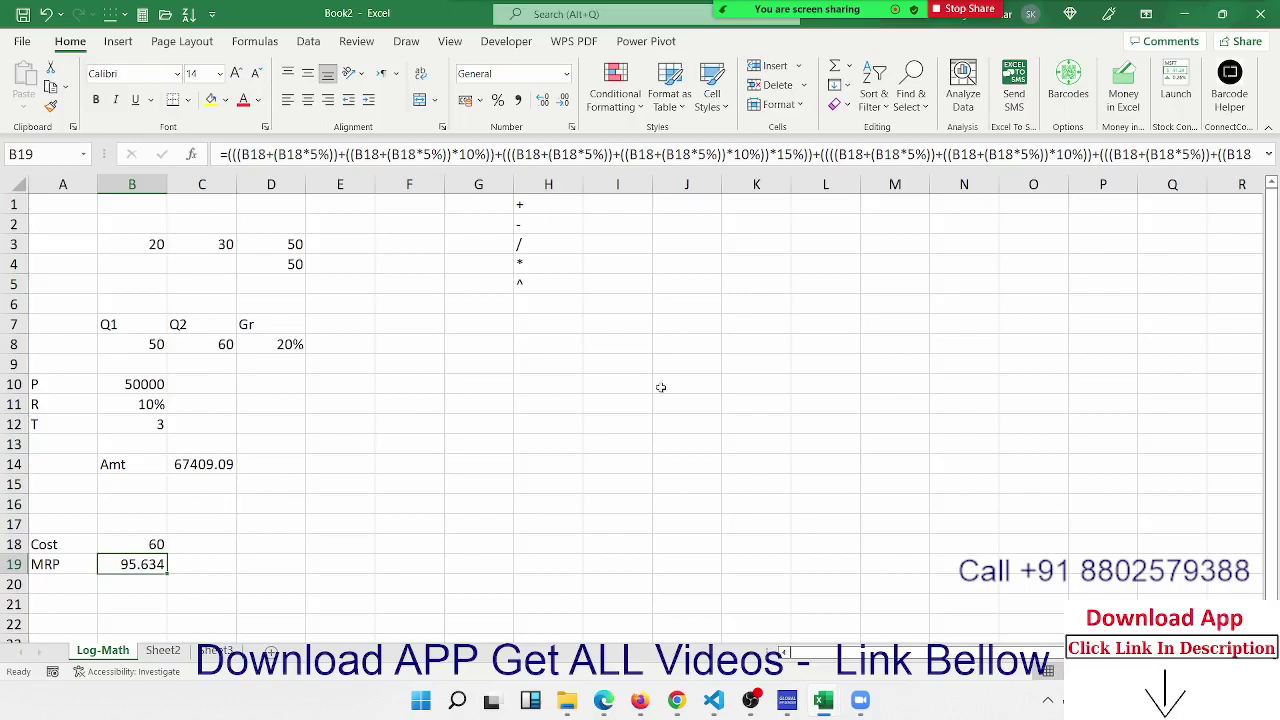
Highlight the arithmetic operator list and the earlier worked examples in columns A to C.
{"action": "left_click", "coordinate": [844, 205]}
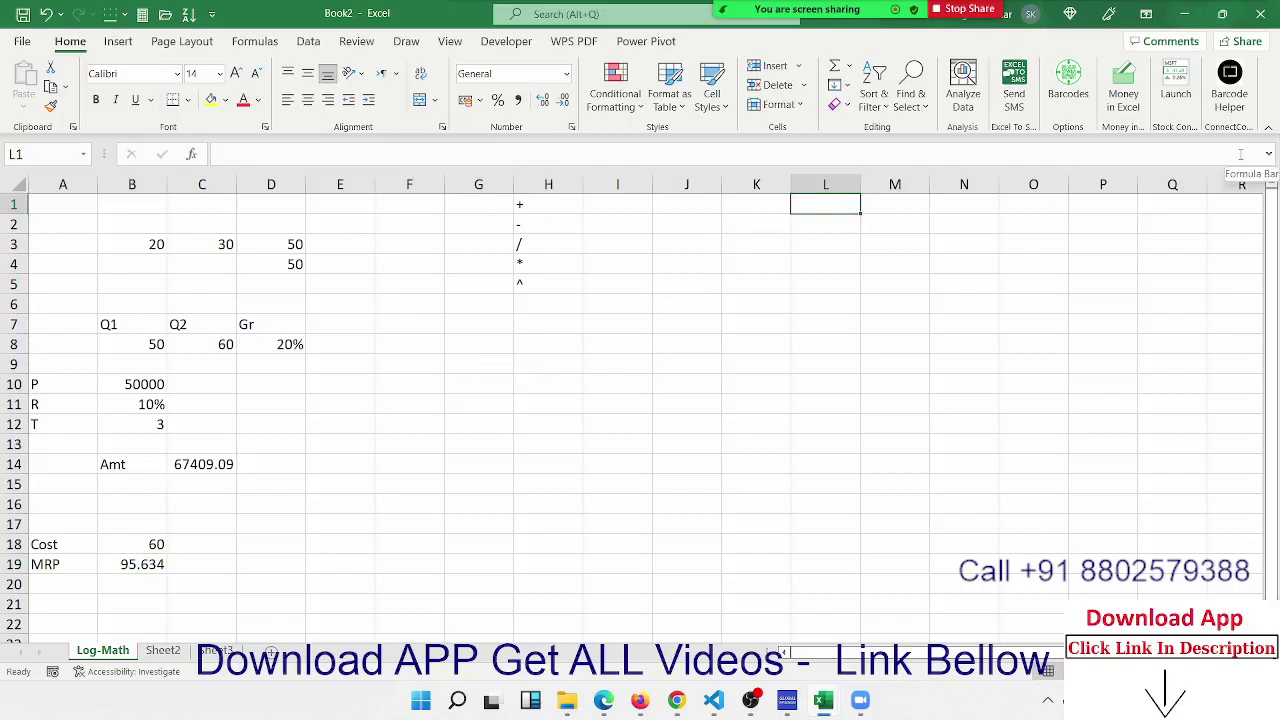
{"action": "left_click", "coordinate": [545, 283]}
{"action": "left_click_drag", "start_coordinate": [540, 278], "coordinate": [72, 232]}
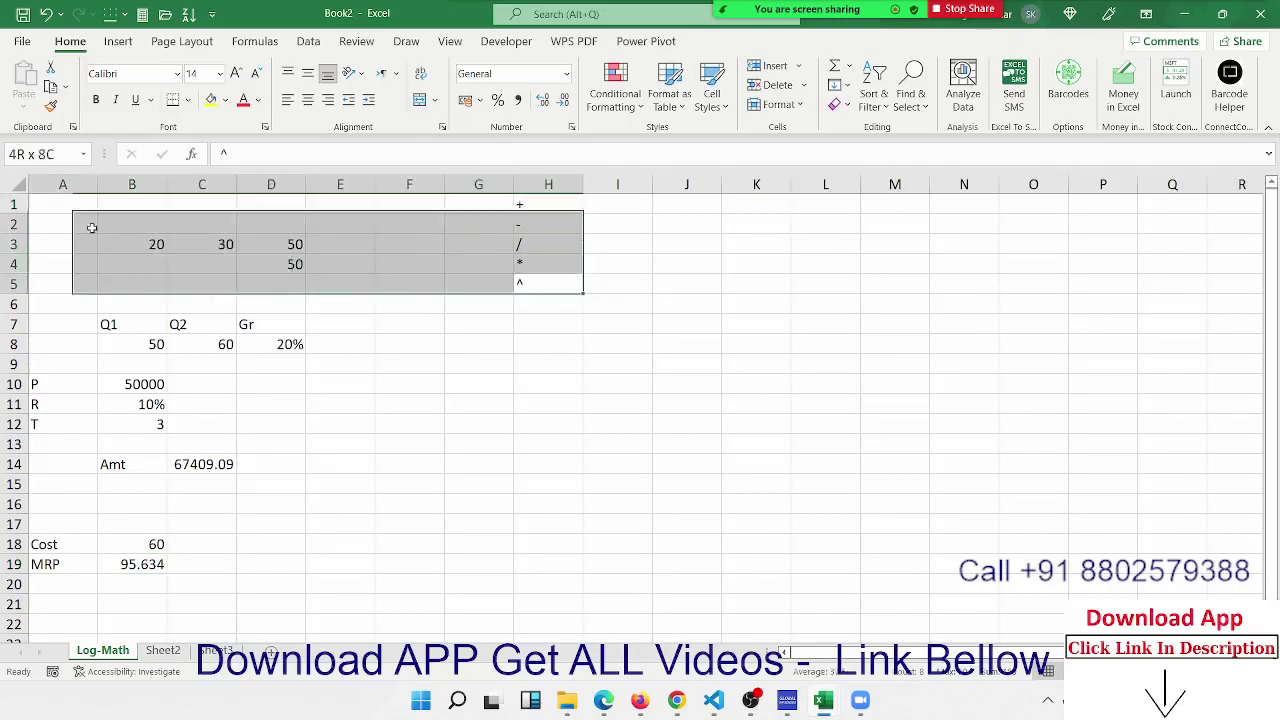
{"action": "left_click", "coordinate": [72, 232]}
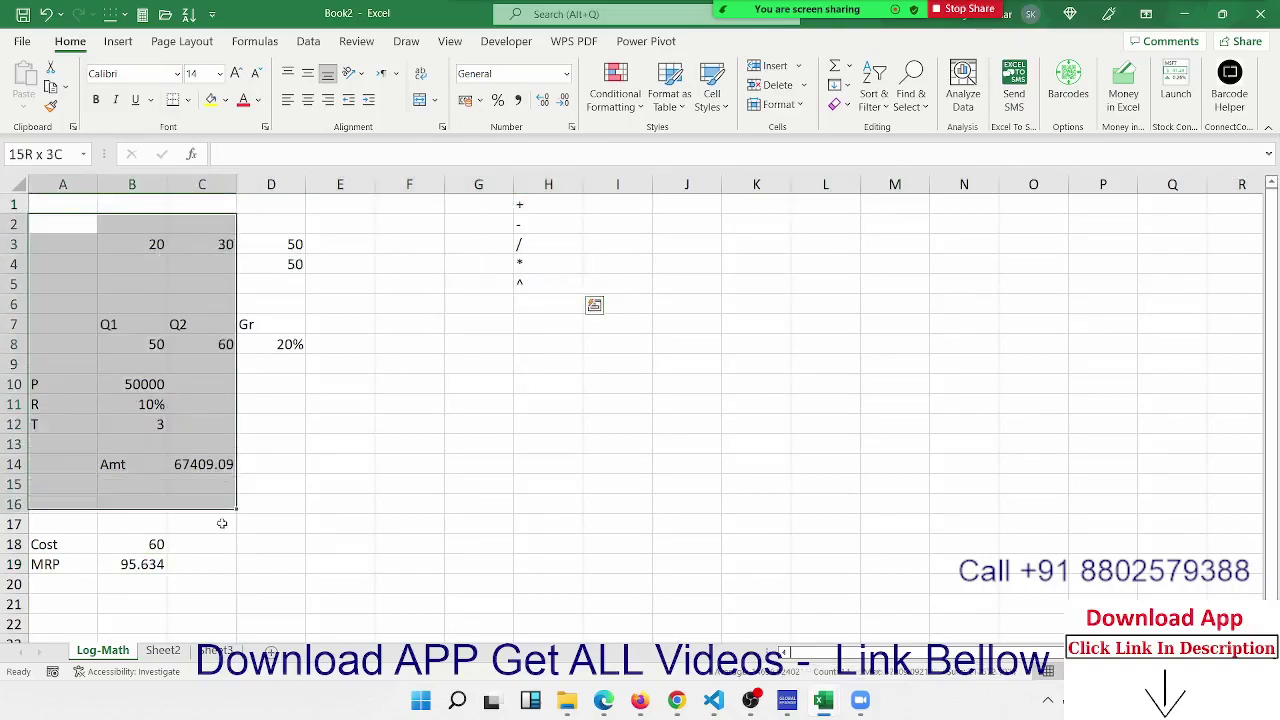
{"action": "left_click_drag", "start_coordinate": [82, 245], "coordinate": [277, 578]}
{"action": "left_click", "coordinate": [823, 485]}
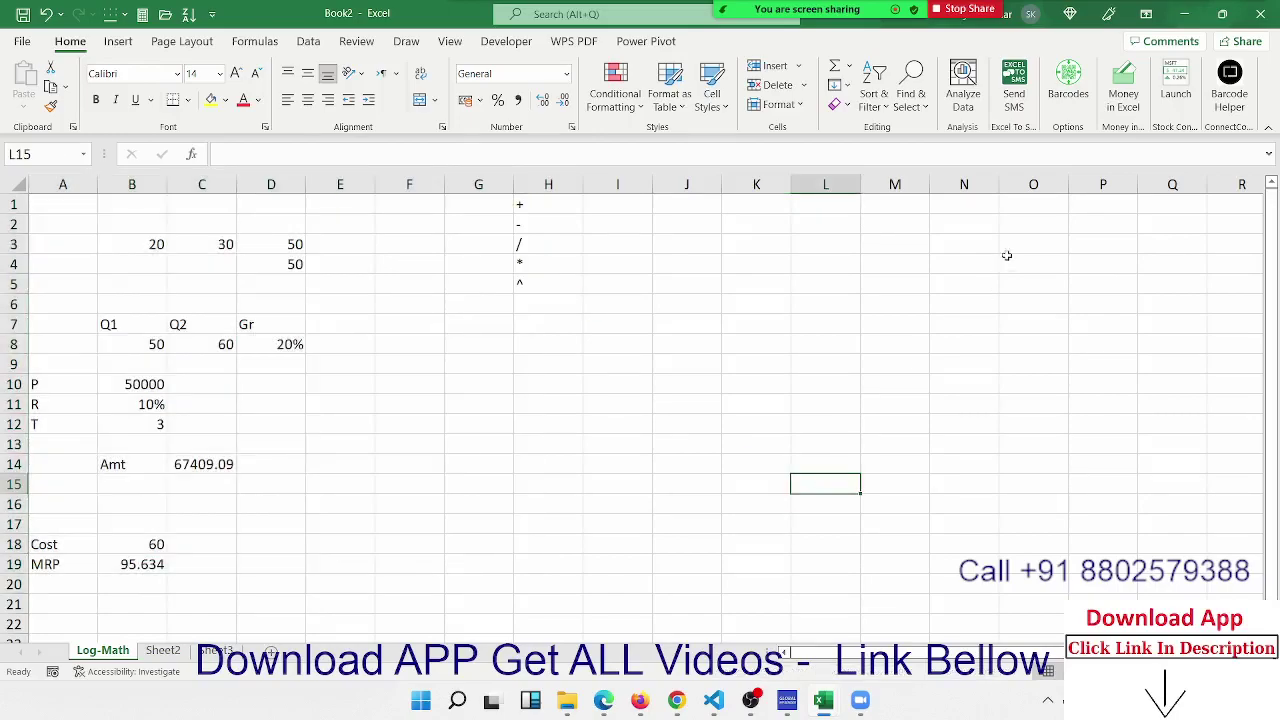
Enter the operators =, > and < into O1:O3.
{"action": "left_click", "coordinate": [1029, 199]}
{"action": "type", "text": "="}
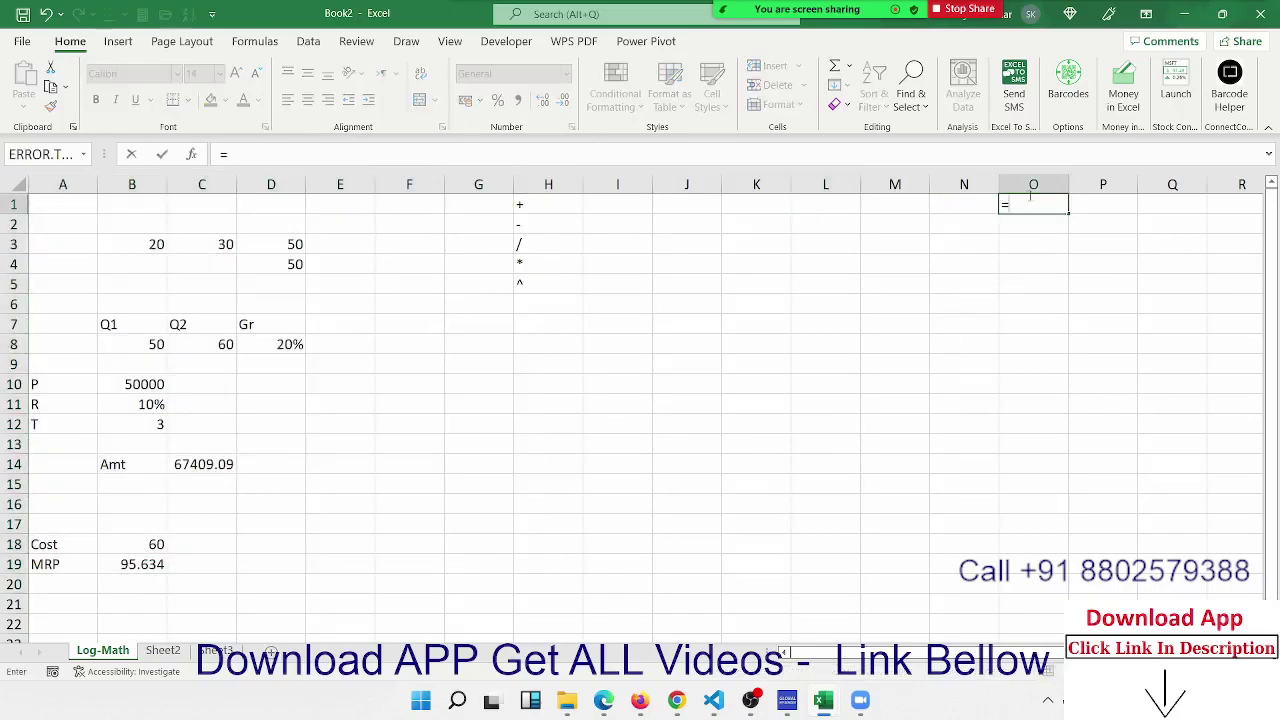
{"action": "key", "text": "Return"}
{"action": "type", "text": ">"}
{"action": "key", "text": "Return"}
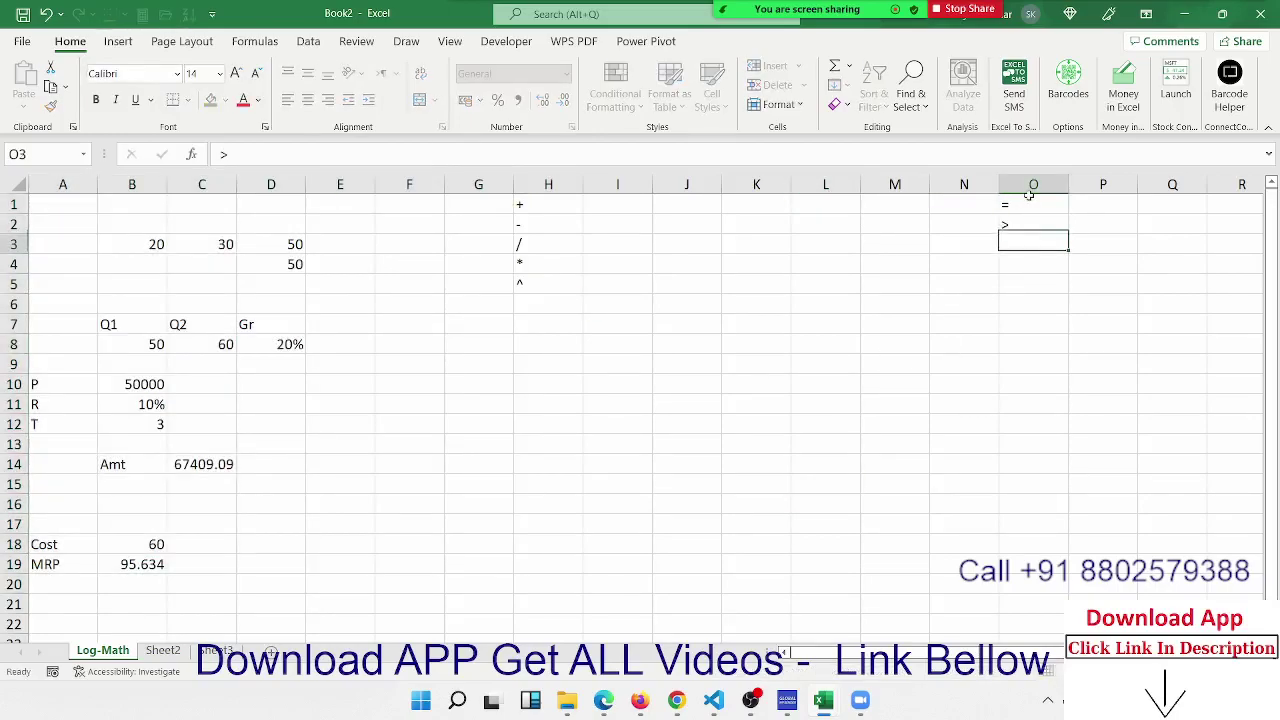
{"action": "type", "text": "<"}
{"action": "key", "text": "Return"}
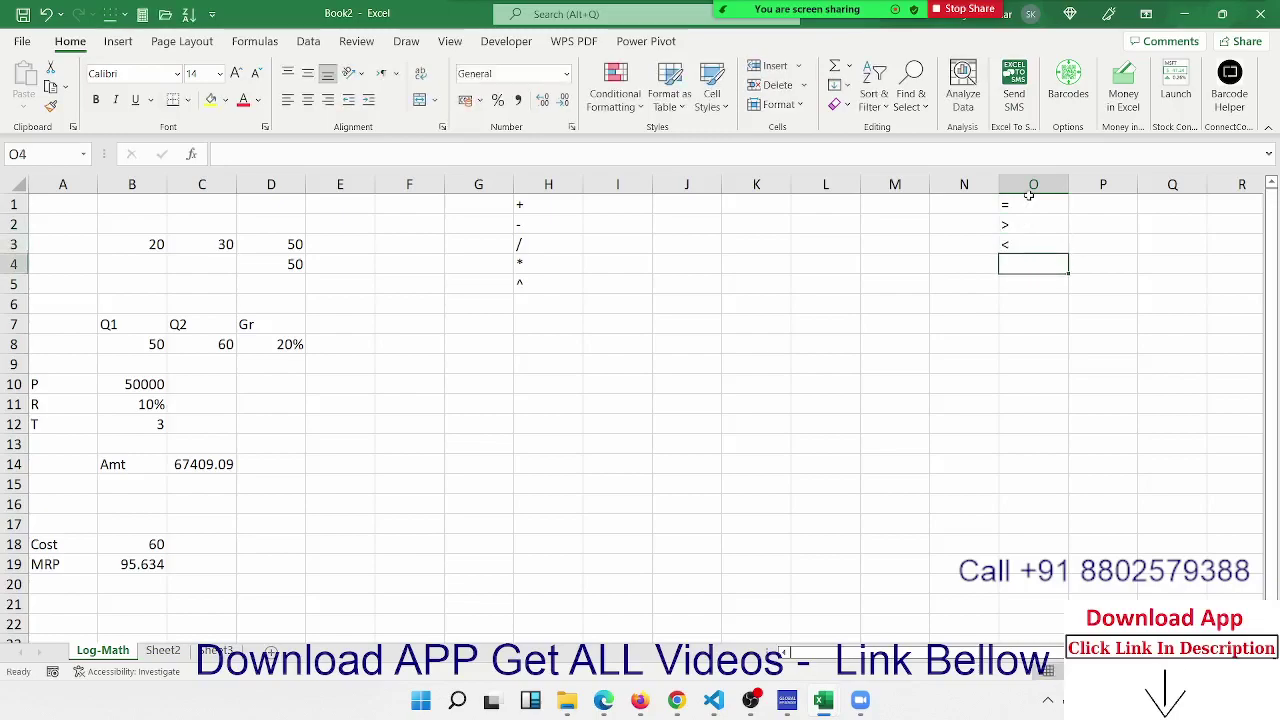
Add >=, <= and <> into O4:O6, correcting the not-equal entry.
{"action": "type", "text": ">="}
{"action": "key", "text": "Return"}
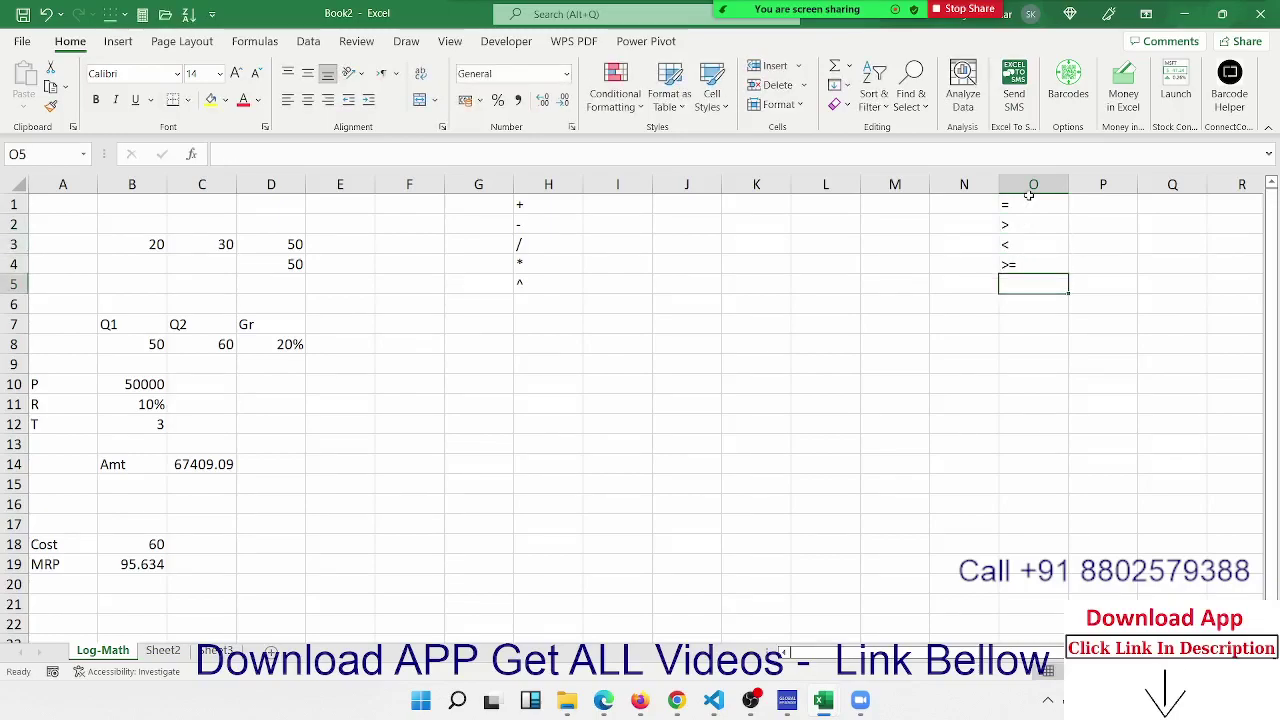
{"action": "type", "text": "<="}
{"action": "key", "text": "Return"}
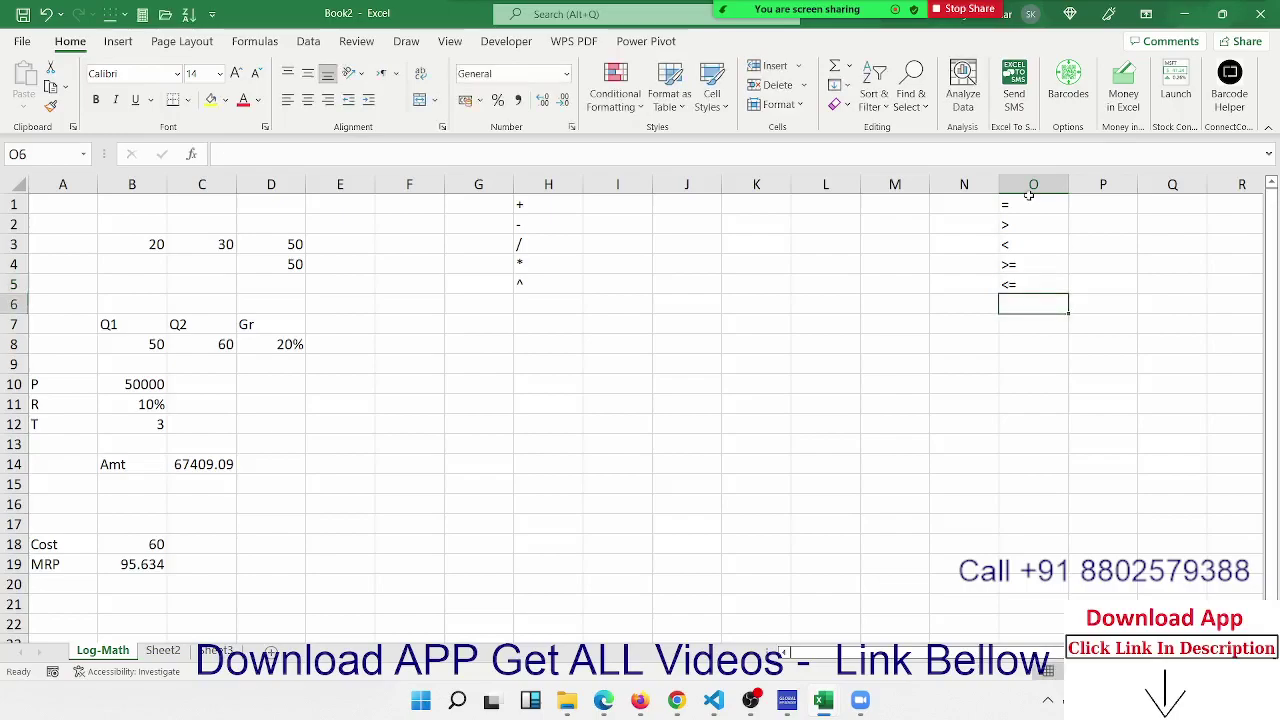
{"action": "type", "text": "<>"}
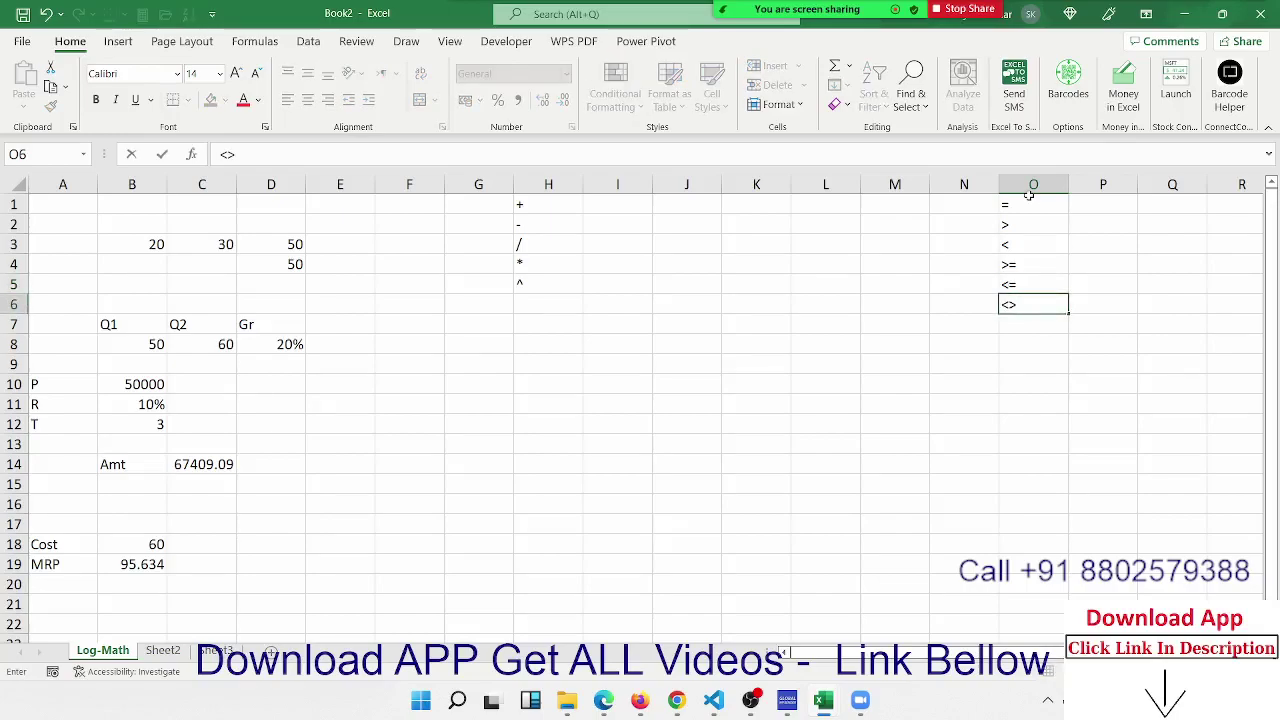
{"action": "key", "text": "BackSpace"}
{"action": "key", "text": "BackSpace"}
{"action": "type", "text": "<>"}
{"action": "key", "text": "Return"}
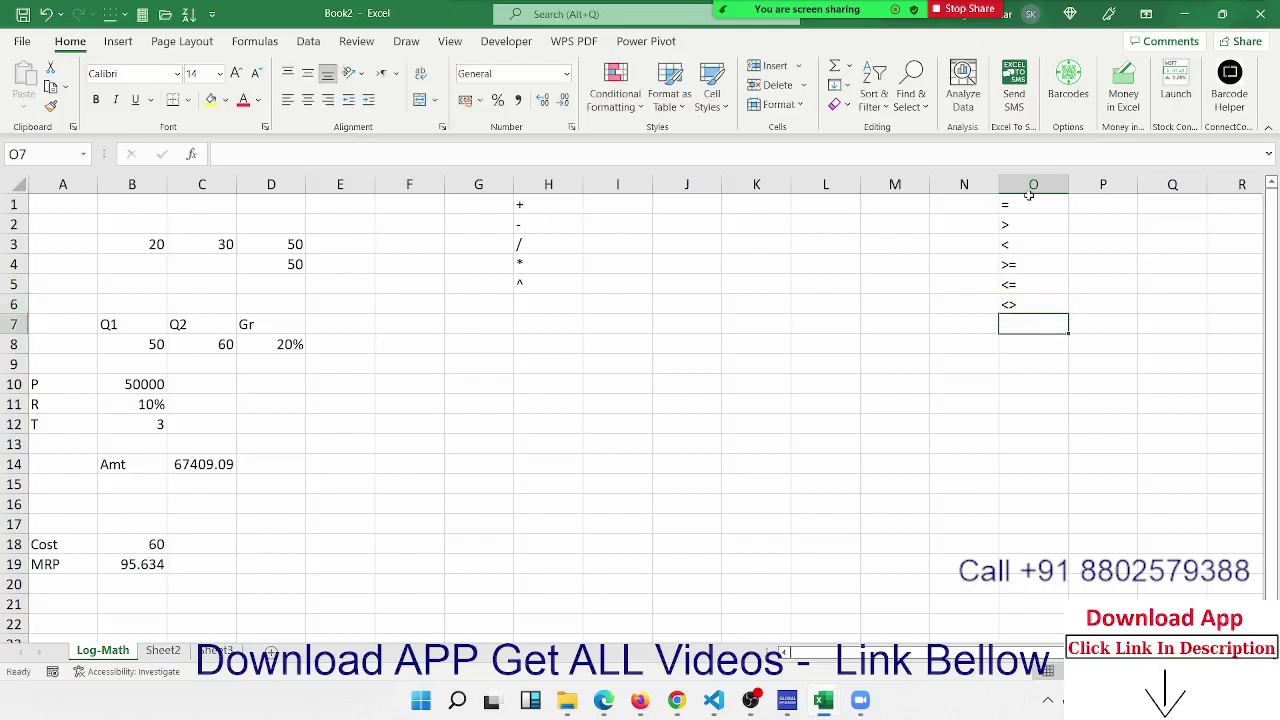
Type the Sales heading in J1 and the values 85, 36 and 32 in J2:J4.
{"action": "left_click", "coordinate": [695, 207]}
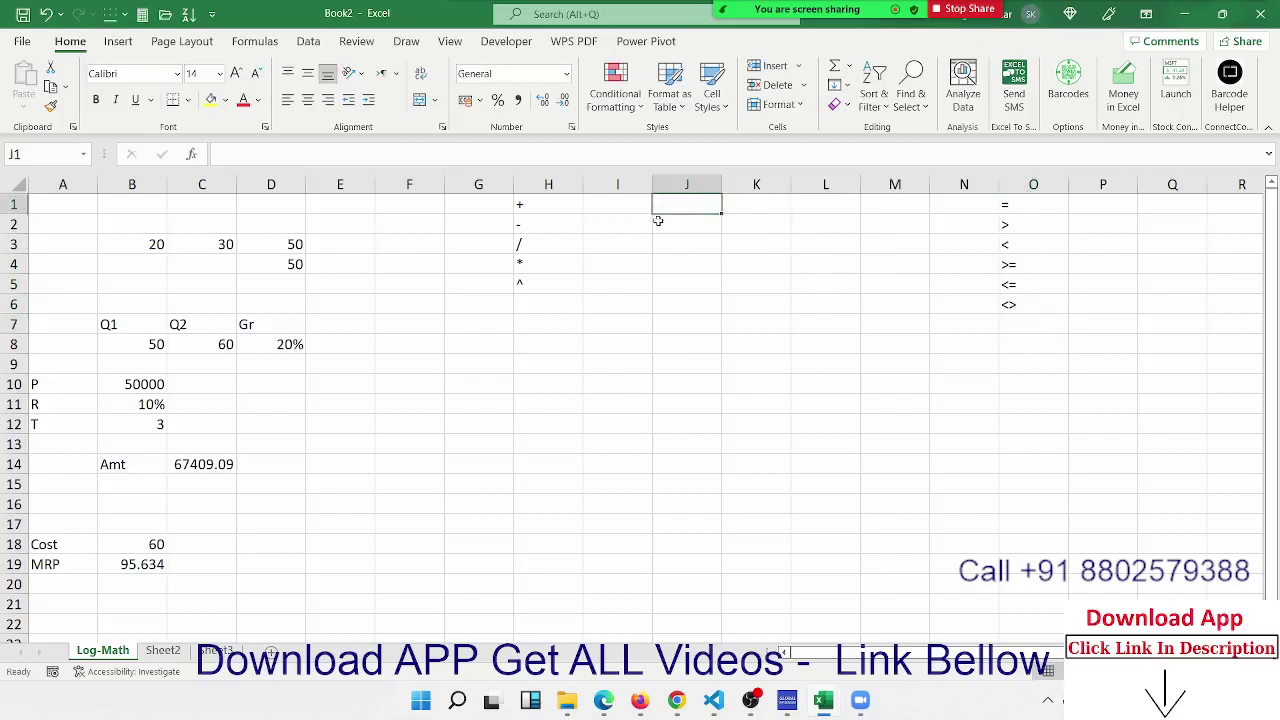
{"action": "type", "text": "Sales"}
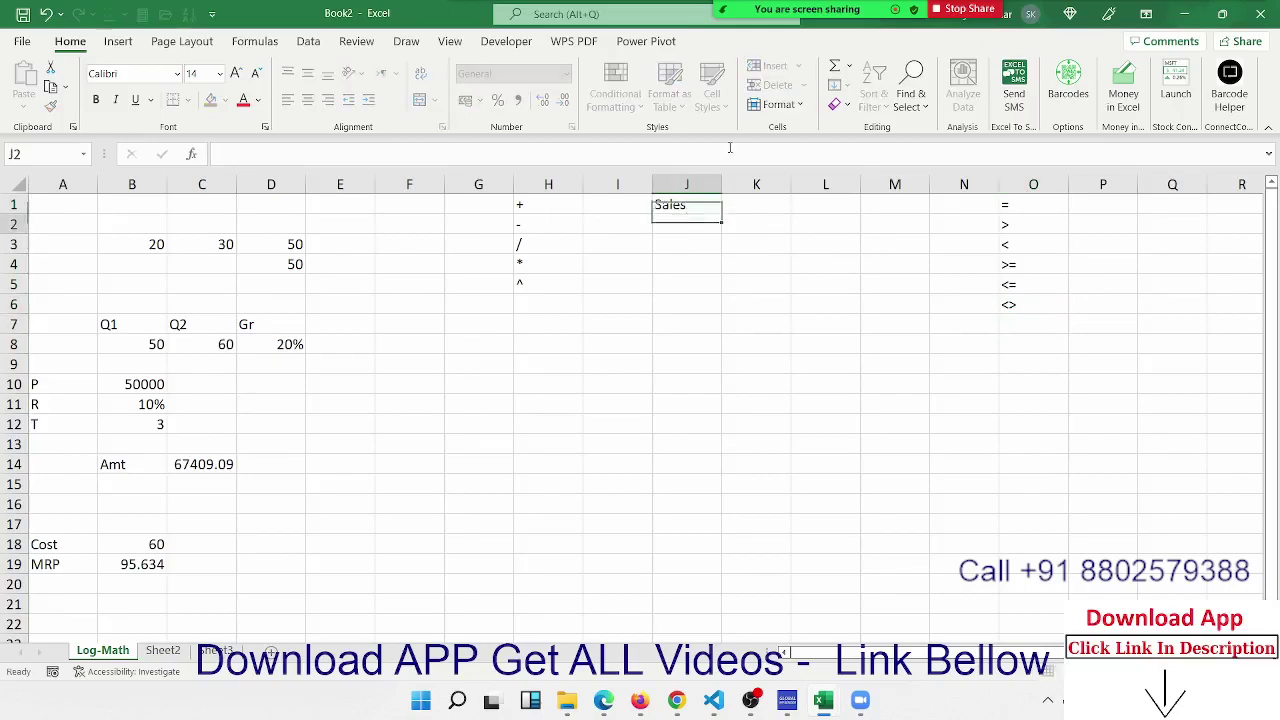
{"action": "key", "text": "Return"}
{"action": "type", "text": "85"}
{"action": "key", "text": "Return"}
{"action": "type", "text": "36"}
{"action": "key", "text": "Return"}
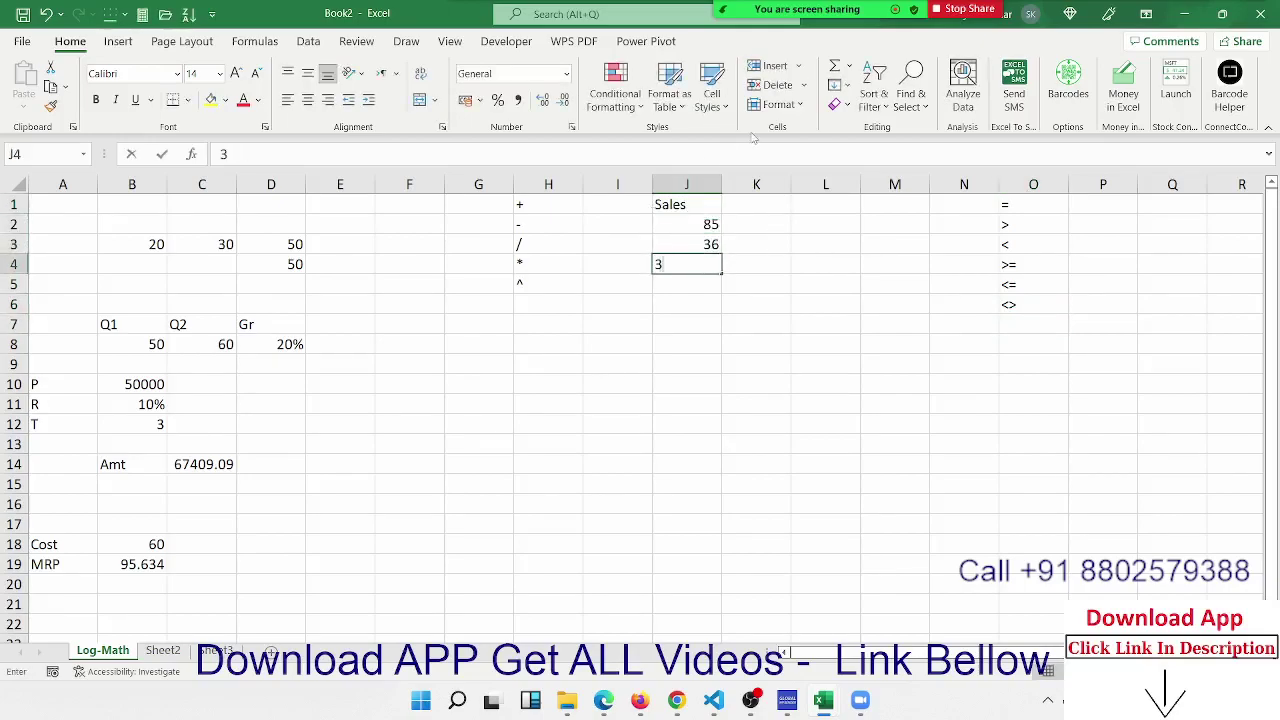
{"action": "type", "text": "32"}
{"action": "key", "text": "Return"}
Enter 63, 25, 36, 65 and 36 in J5:J9, then select the Sales values.
{"action": "type", "text": "63"}
{"action": "key", "text": "Return"}
{"action": "type", "text": "25"}
{"action": "key", "text": "Return"}
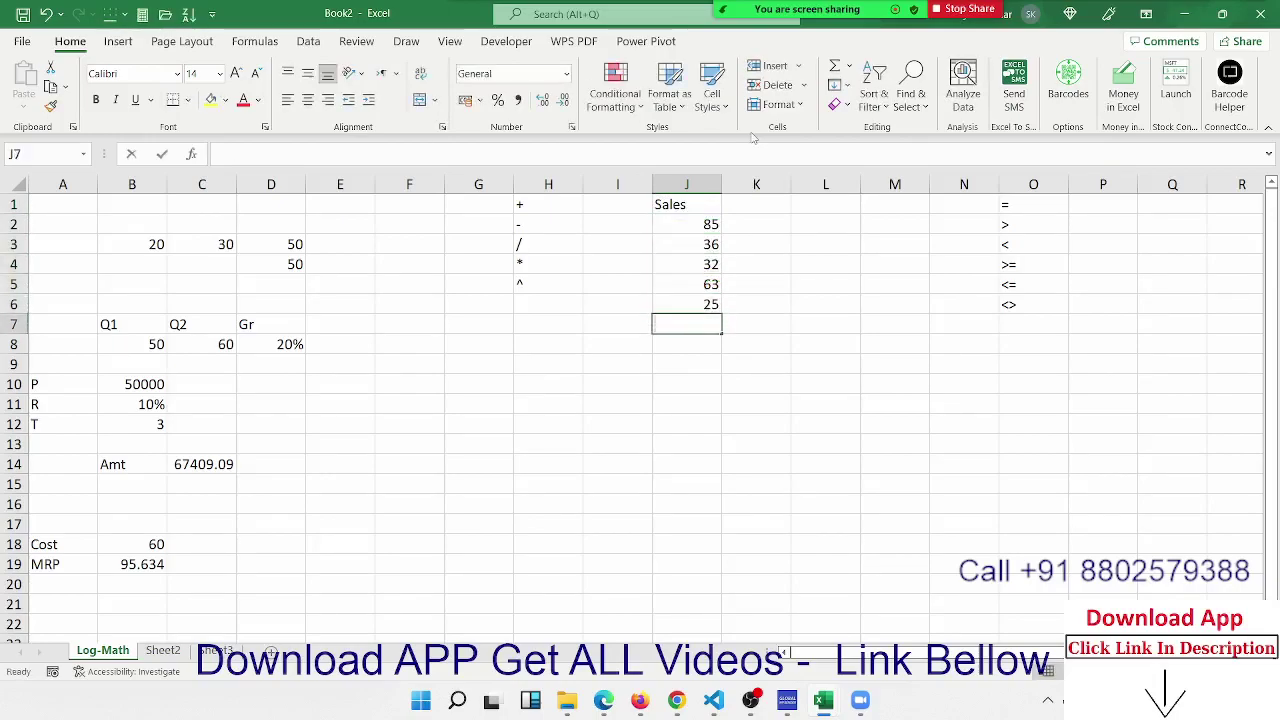
{"action": "type", "text": "36 65"}
{"action": "key", "text": "Return"}
{"action": "type", "text": "36"}
{"action": "key", "text": "Return"}
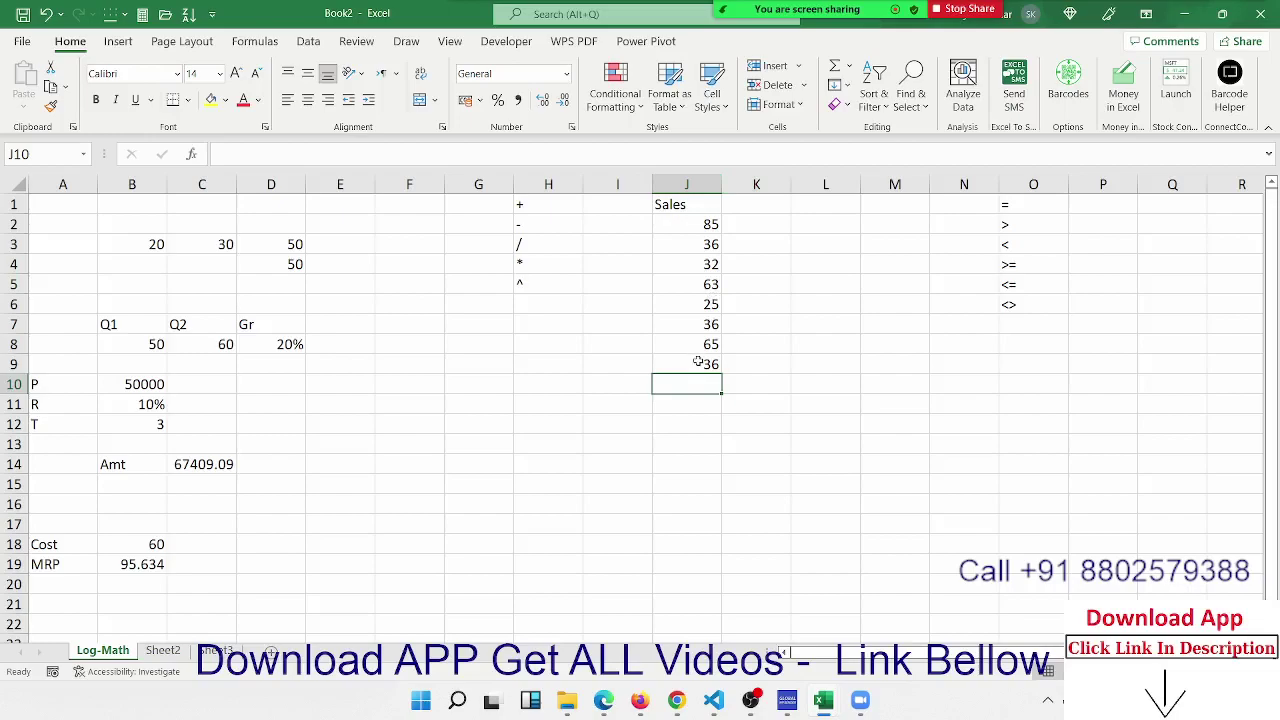
{"action": "left_click_drag", "start_coordinate": [702, 362], "coordinate": [673, 224]}
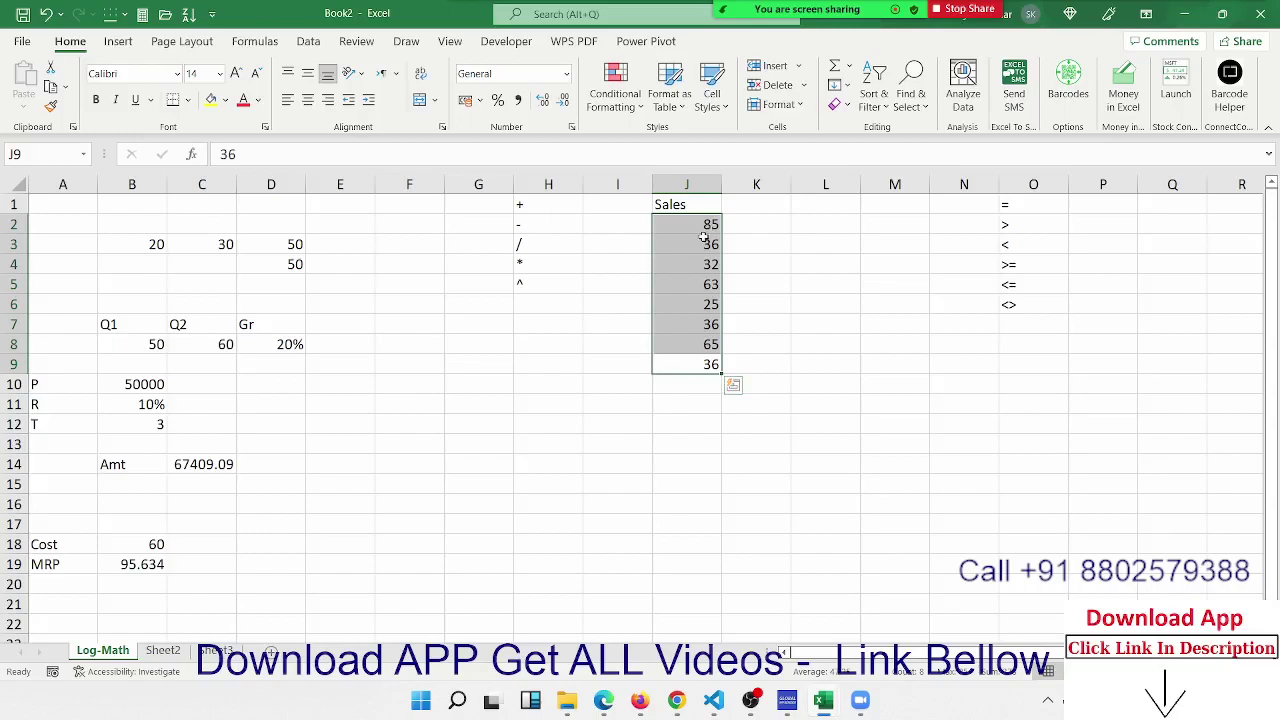
{"action": "left_click", "coordinate": [745, 222]}
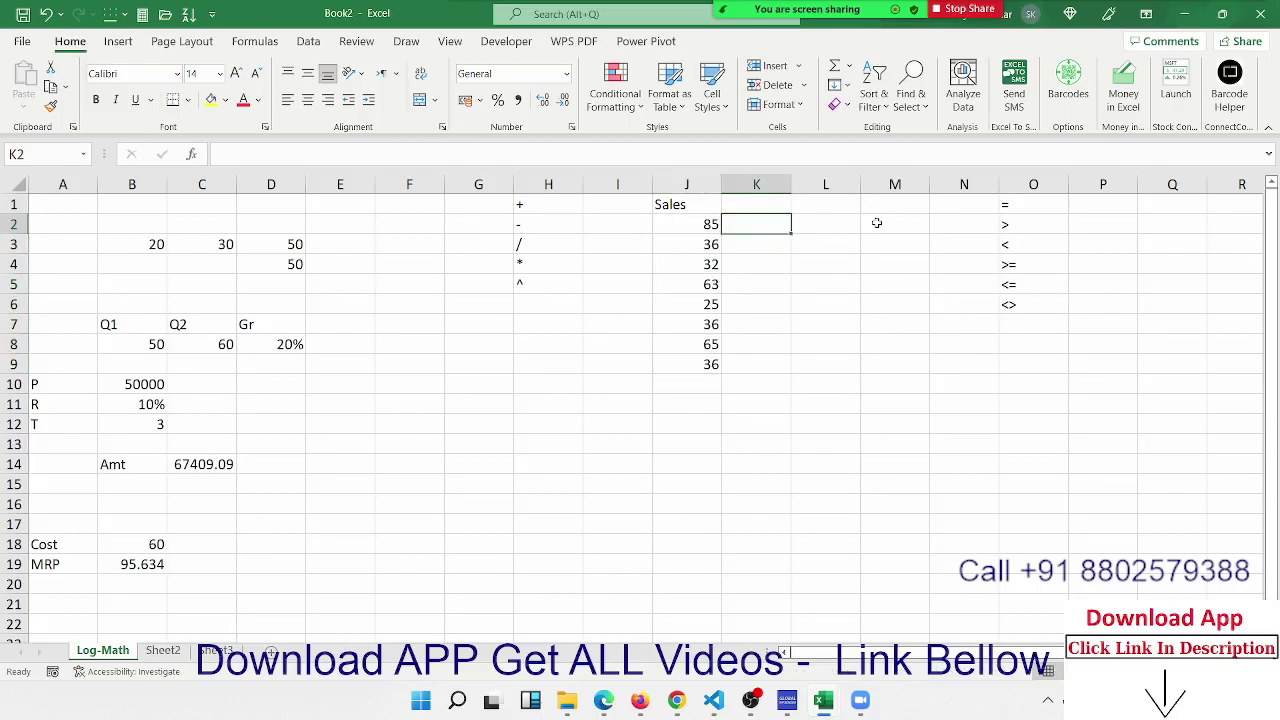
Enter =J2>50 in K2 to test whether the first sale exceeds 50.
{"action": "type", "text": "="}
{"action": "key", "text": "Left"}
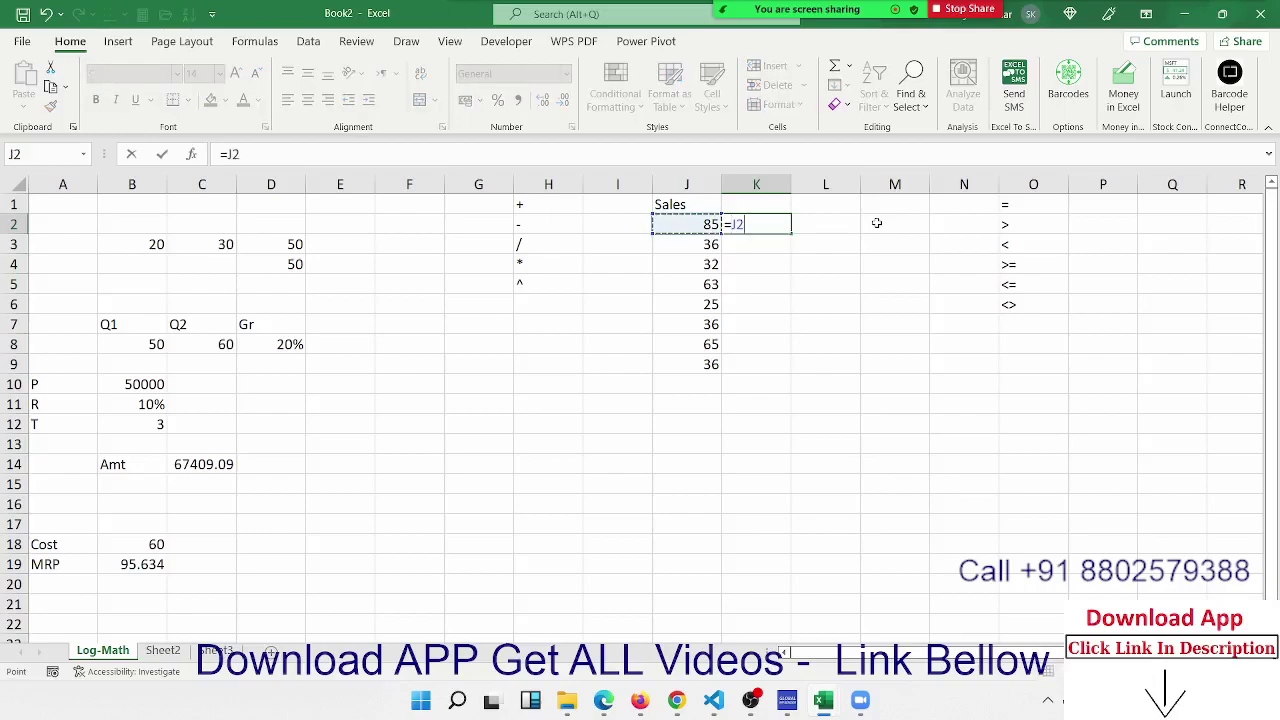
{"action": "type", "text": ">"}
{"action": "type", "text": "50"}
{"action": "key", "text": "Return"}
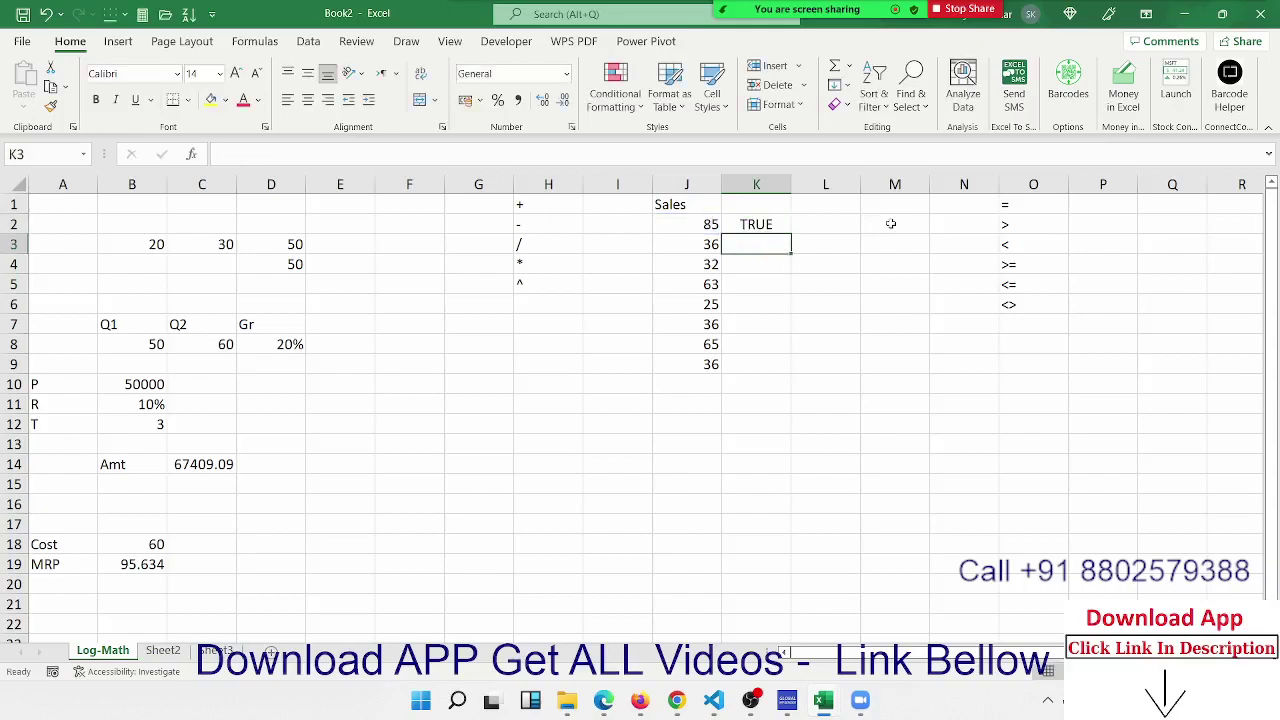
{"action": "left_click", "coordinate": [770, 220]}
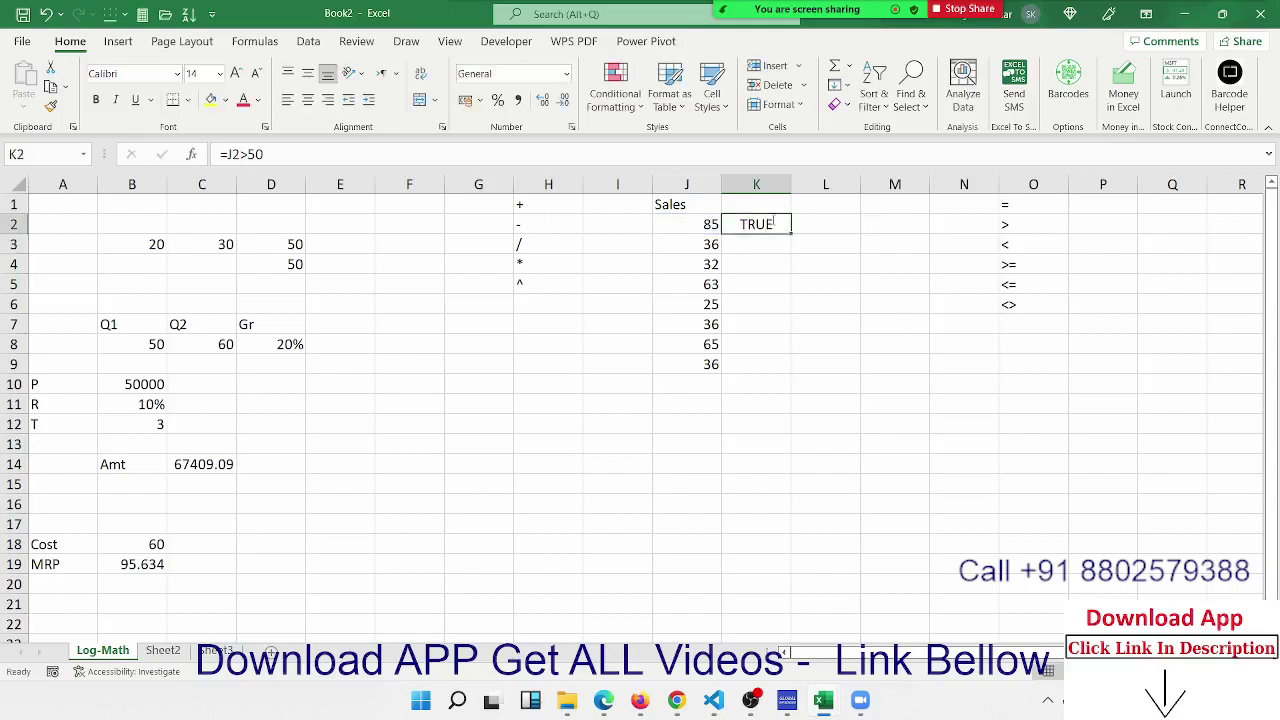
{"action": "double_click", "coordinate": [773, 224]}
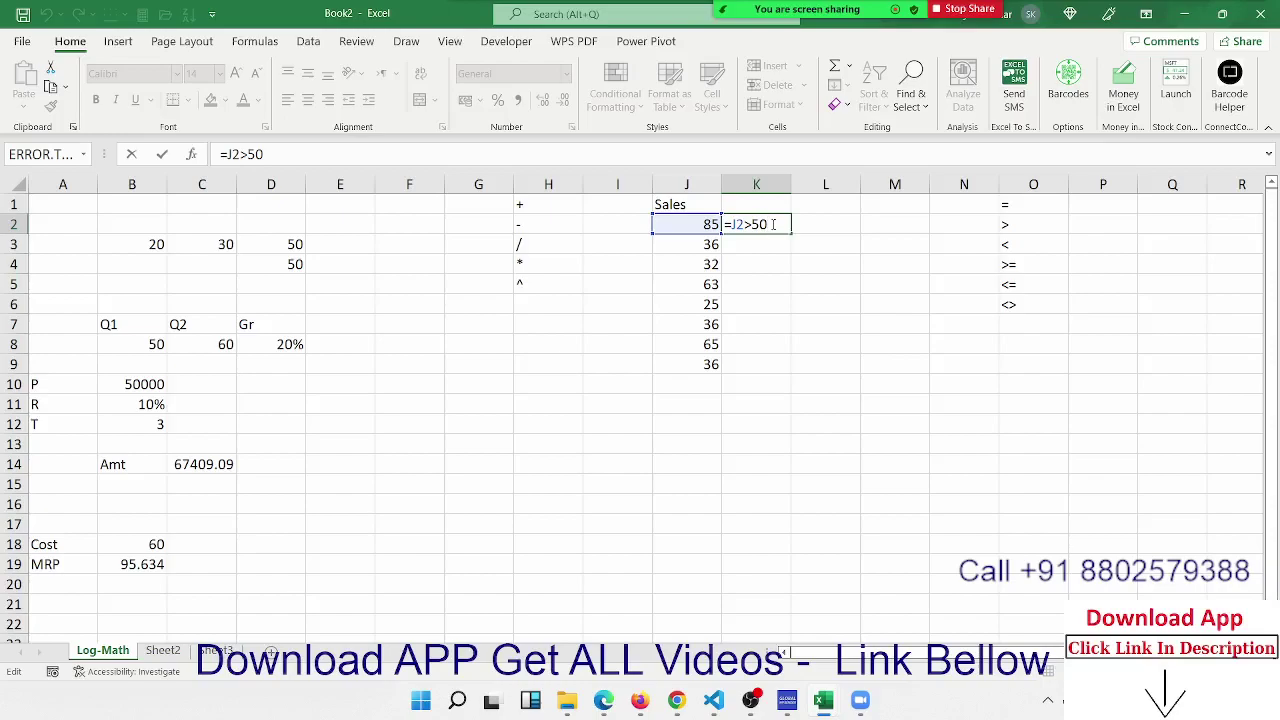
{"action": "key", "text": "Return"}
Fill the over-50 test down from K2 to K9.
{"action": "left_click", "coordinate": [785, 228]}
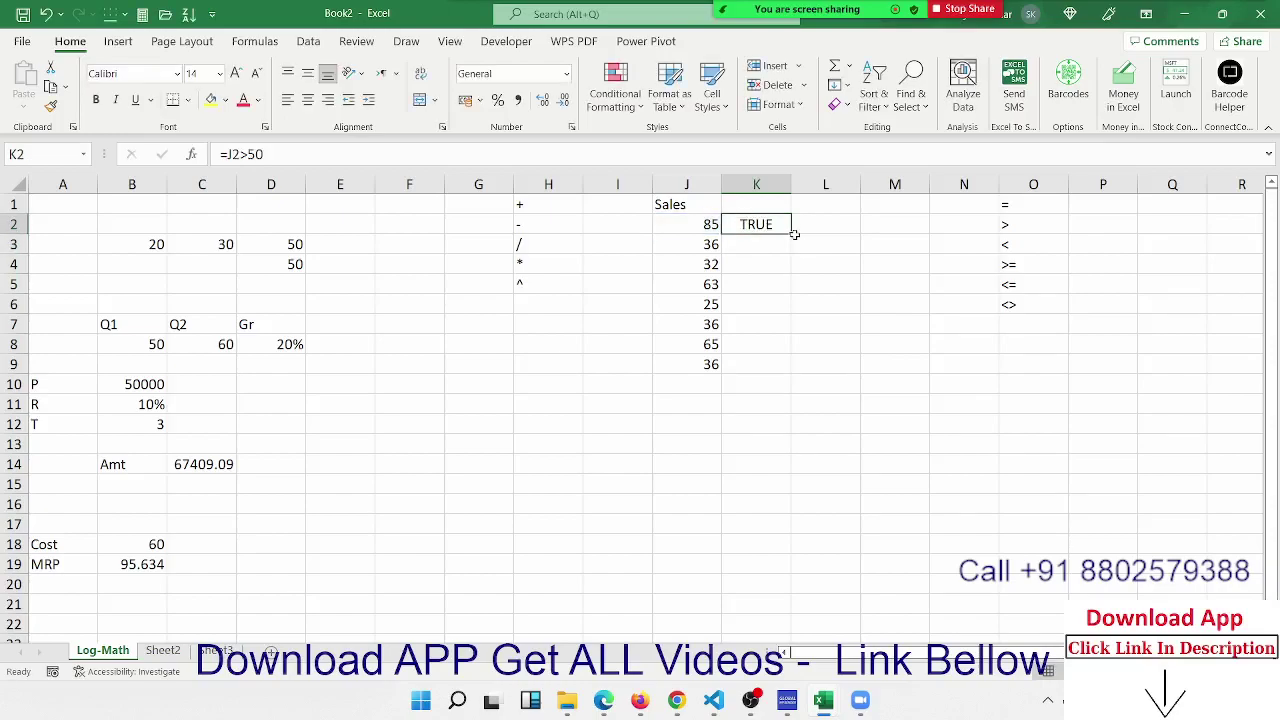
{"action": "left_click_drag", "start_coordinate": [794, 234], "coordinate": [785, 378]}
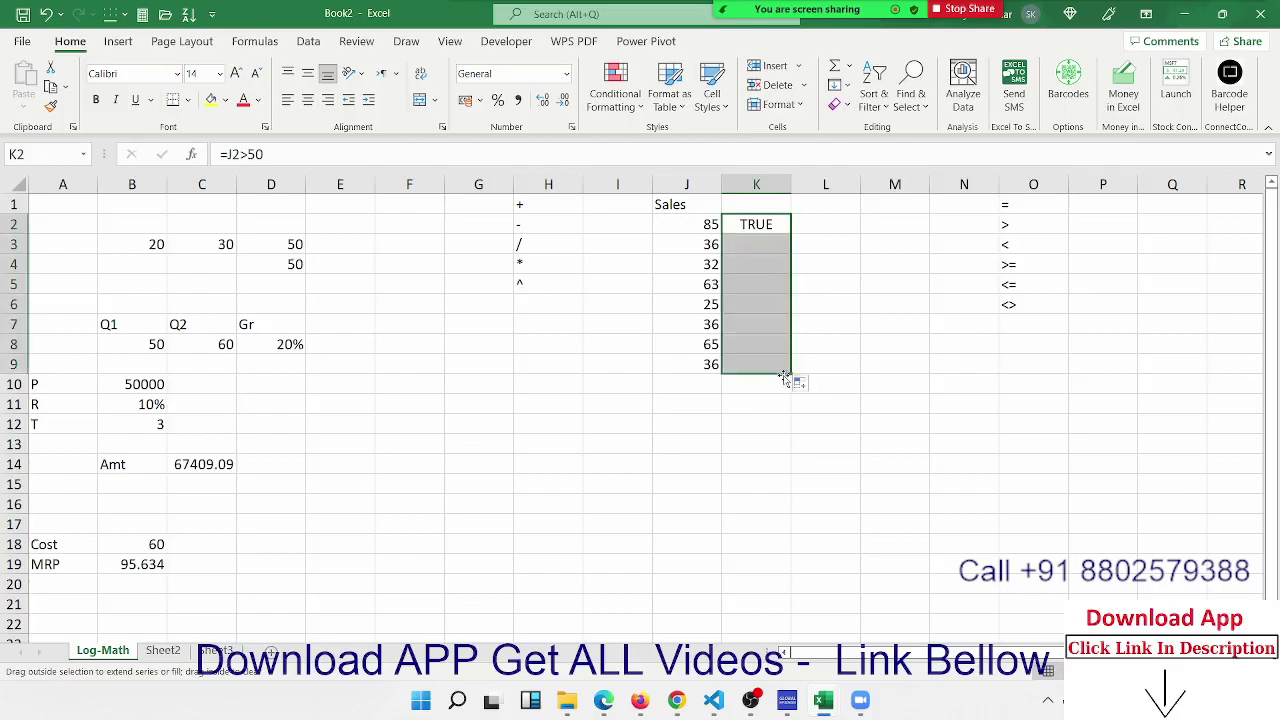
{"action": "left_click", "coordinate": [758, 228]}
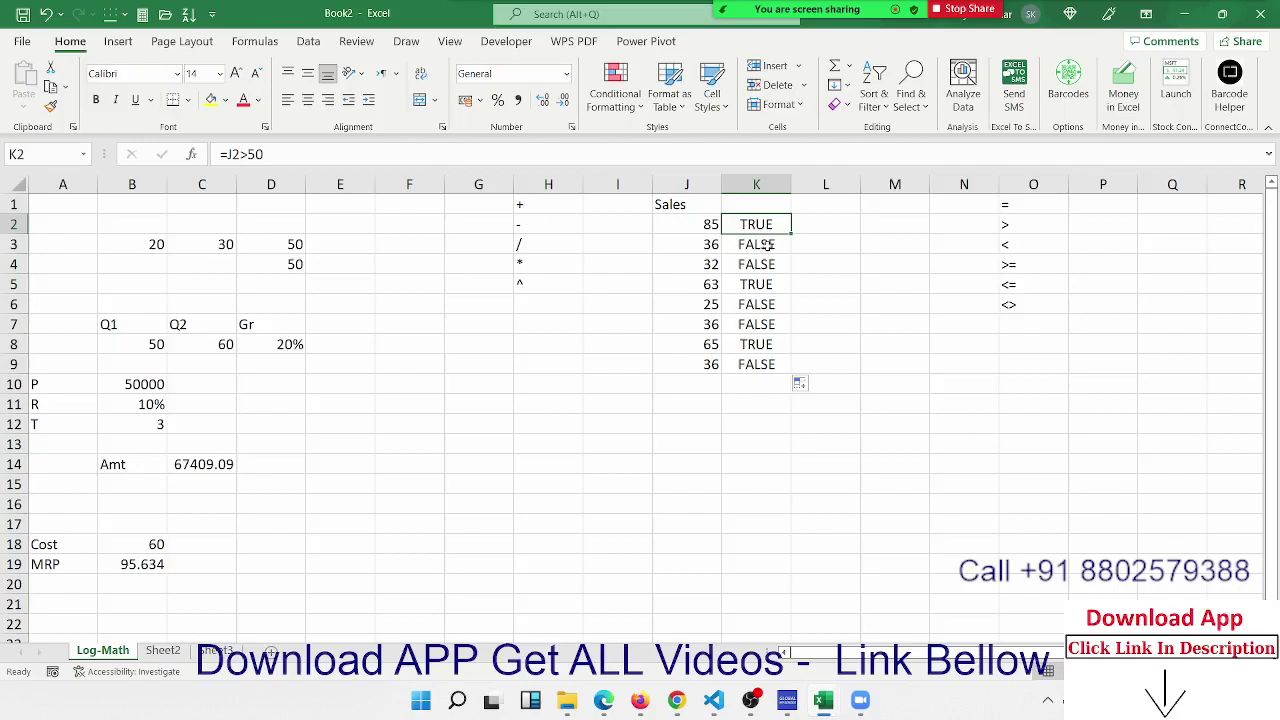
Enter =IF(K2,"OK","Pending") in L2 so it displays OK.
{"action": "left_click", "coordinate": [817, 226]}
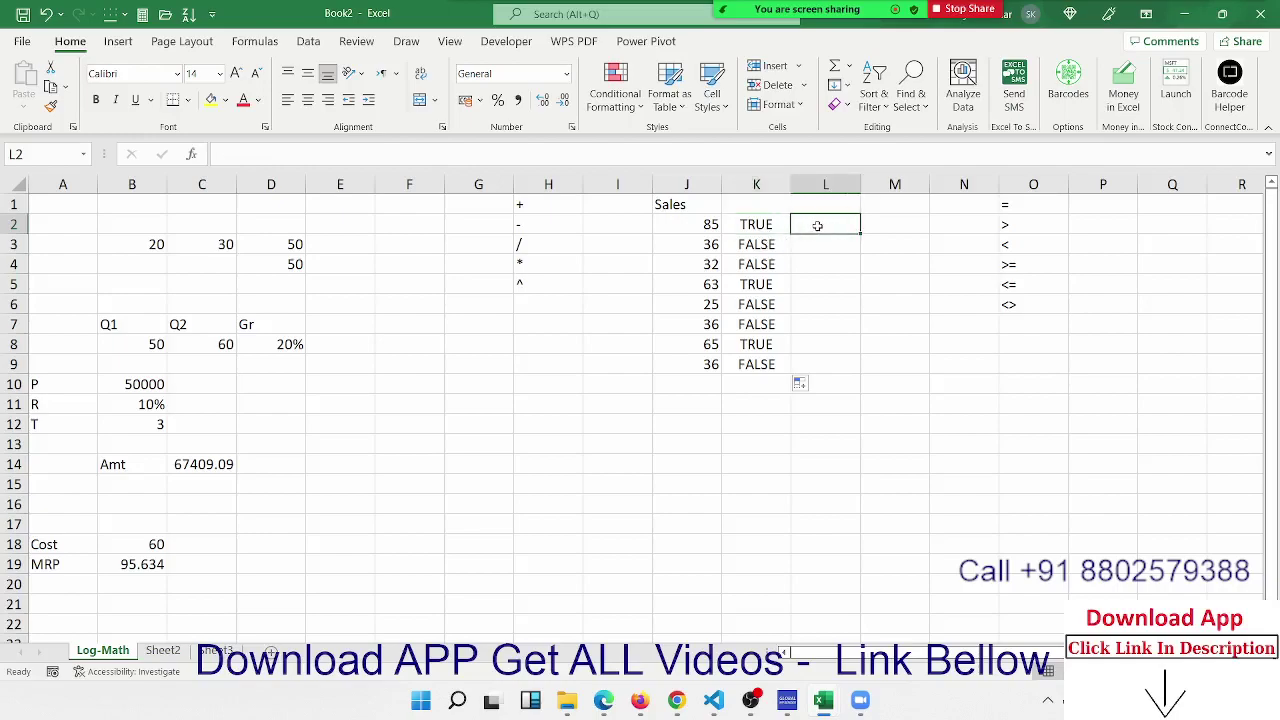
{"action": "type", "text": "=if"}
{"action": "key", "text": "Tab"}
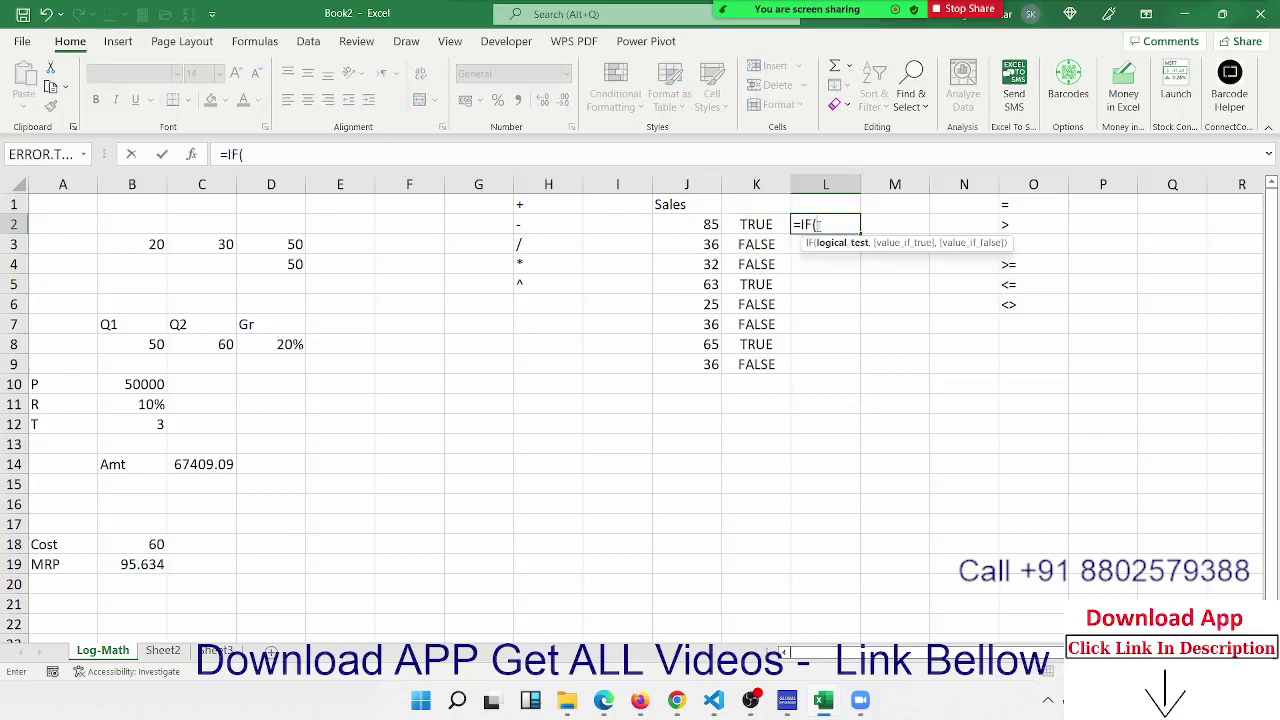
{"action": "key", "text": "Left"}
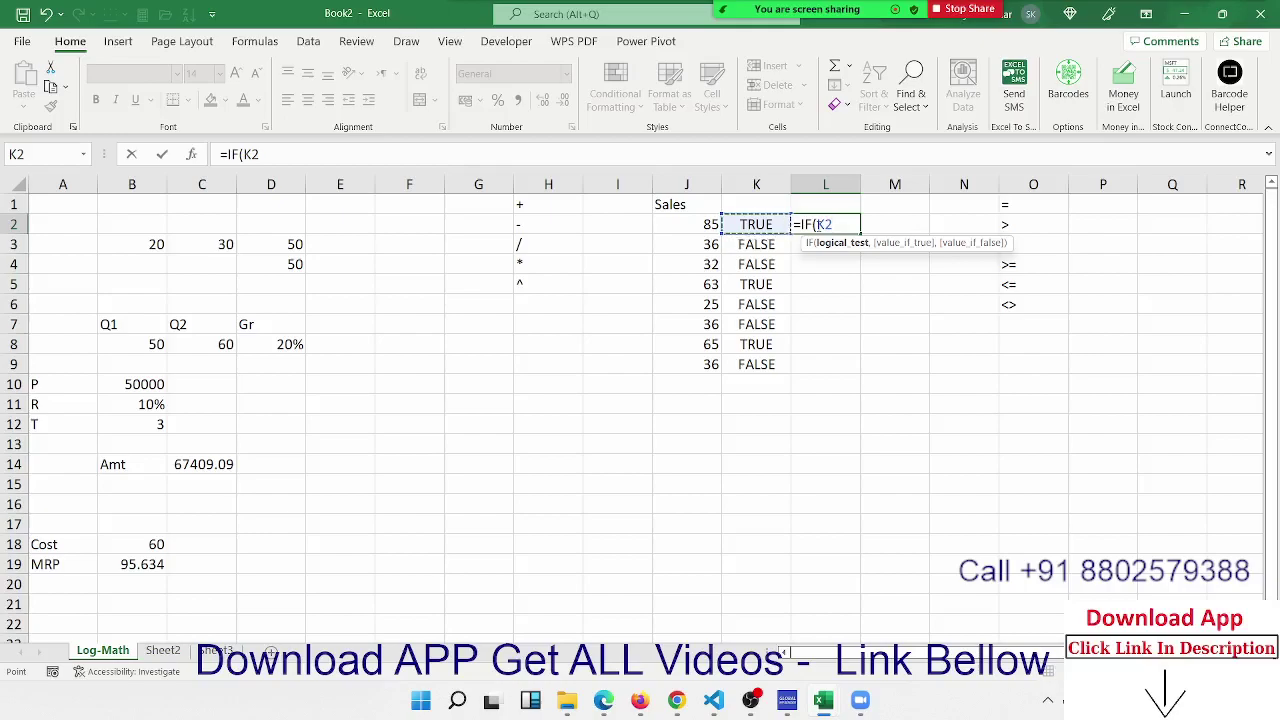
{"action": "type", "text": ",\"O"}
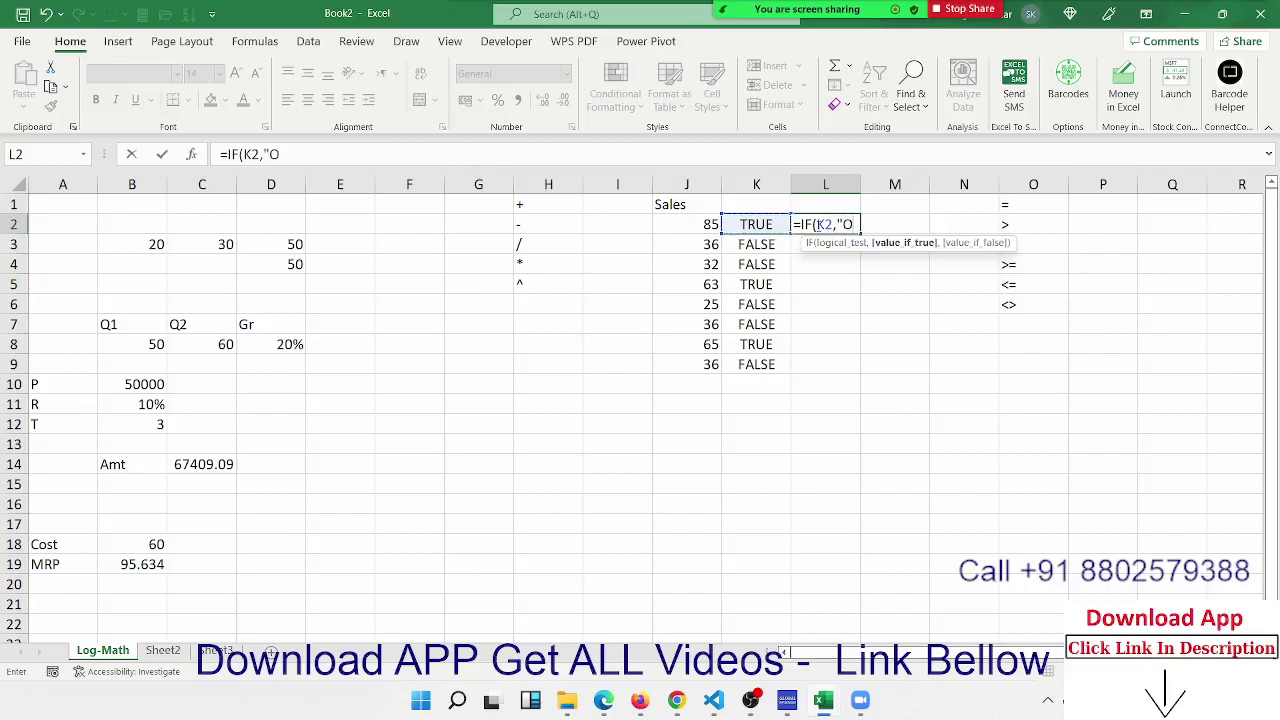
{"action": "type", "text": "K\",\""}
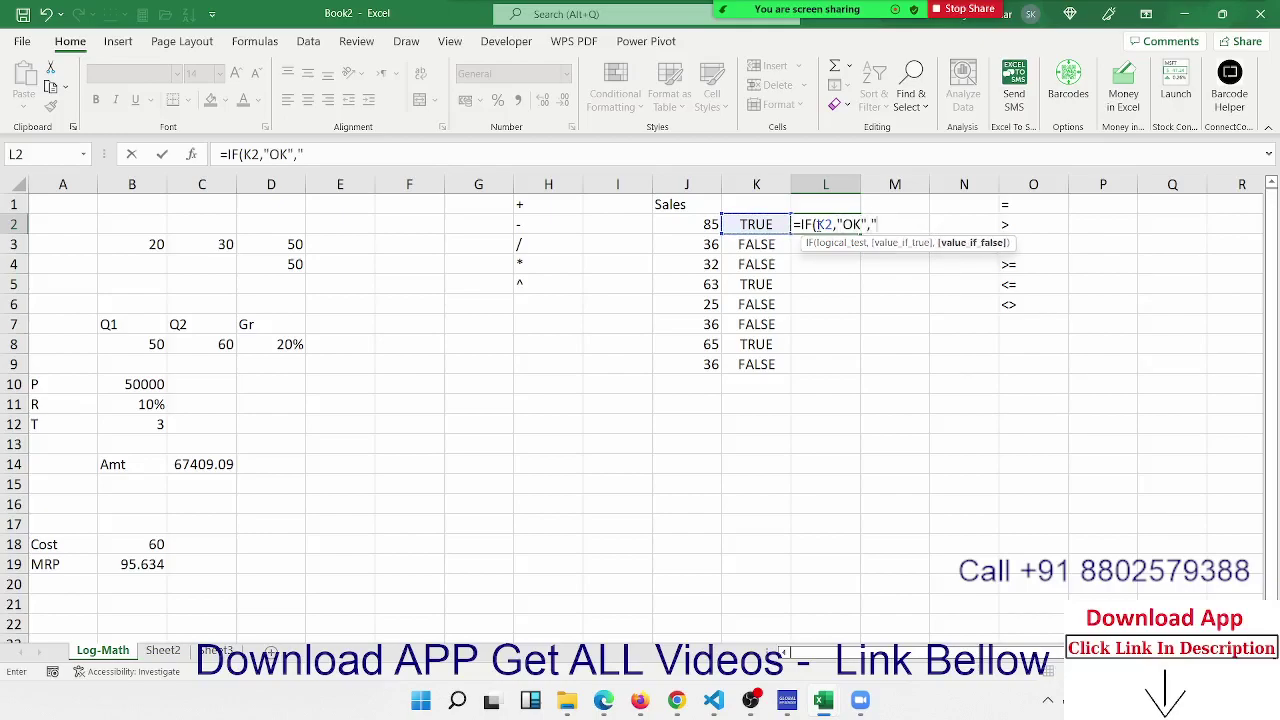
{"action": "type", "text": "Pe"}
{"action": "type", "text": "nding"}
{"action": "type", "text": "\")"}
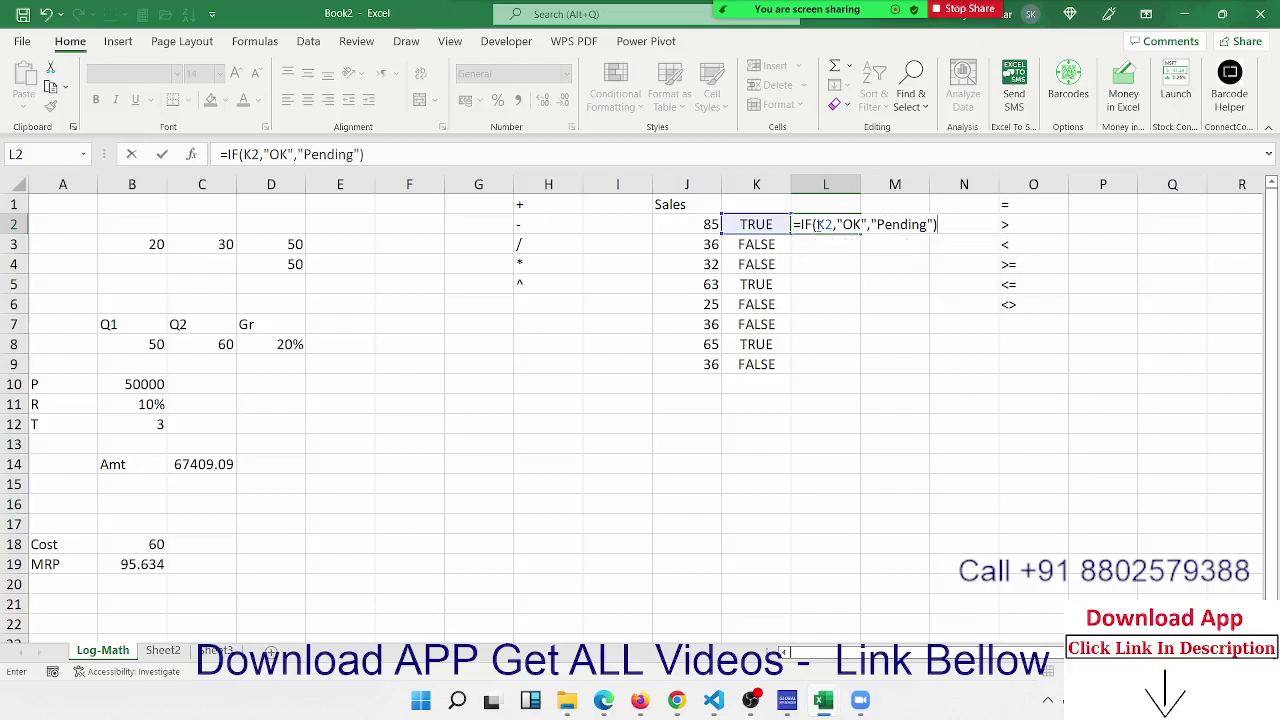
{"action": "key", "text": "Return"}
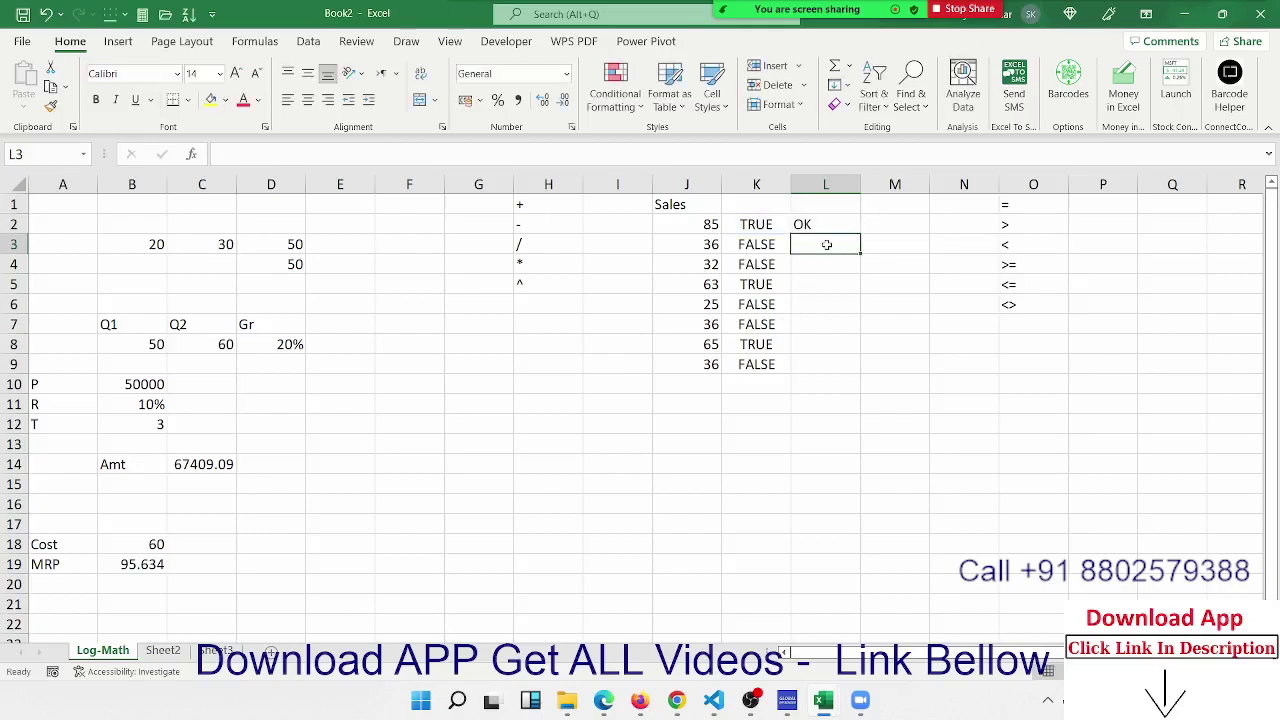
{"action": "type", "text": "=IF("}
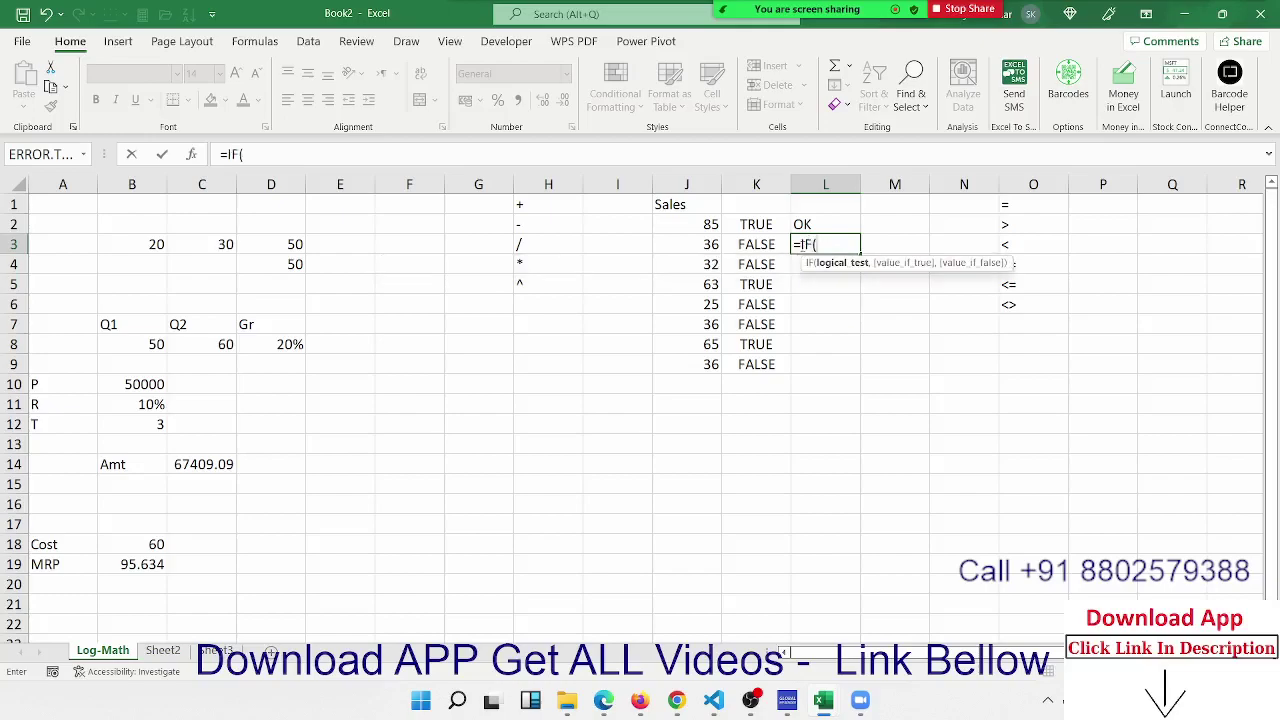
Complete L3 as =IF(J3>50,"OK","Pending"), fixing the misspelled Pending.
{"action": "left_click", "coordinate": [699, 243]}
{"action": "type", "text": ">"}
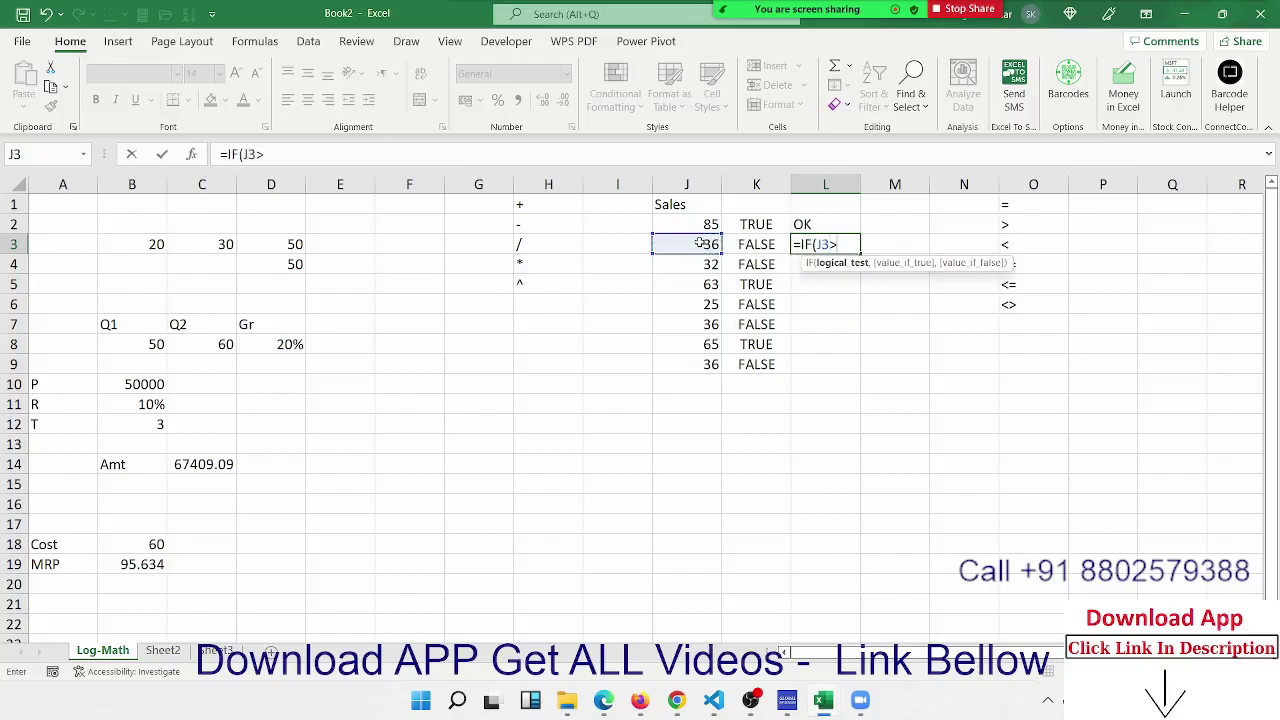
{"action": "type", "text": "50,"}
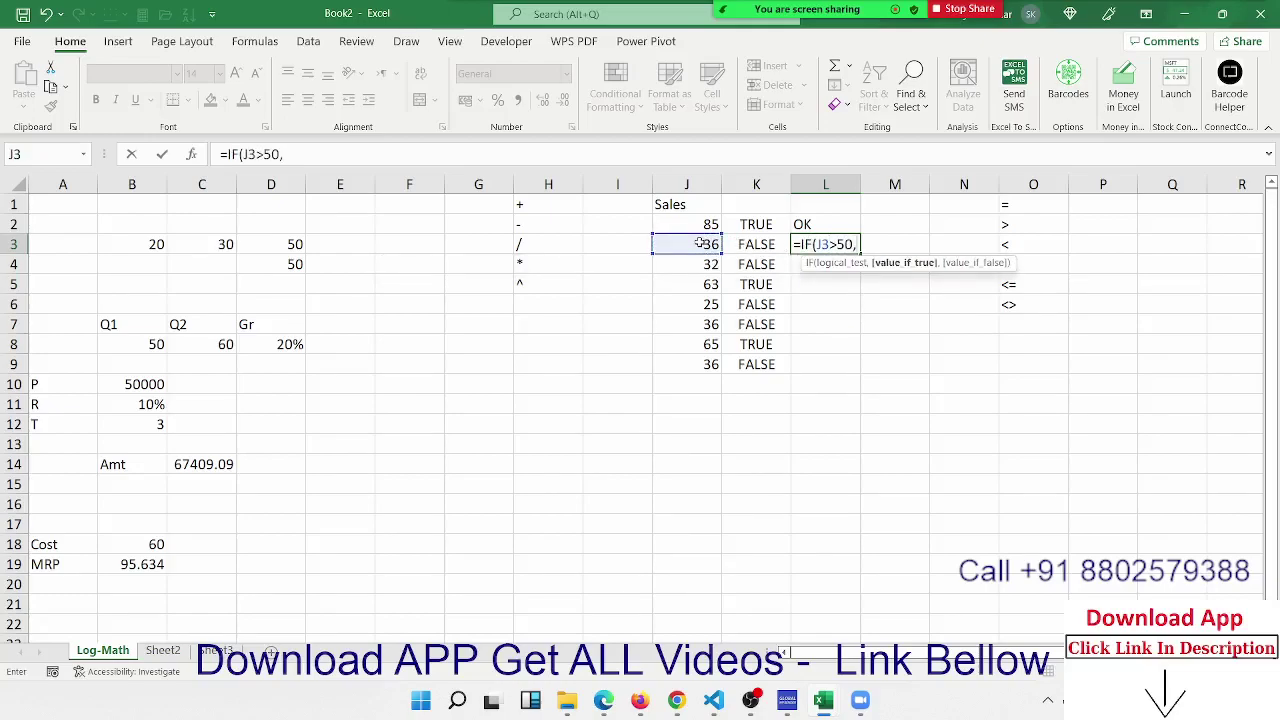
{"action": "type", "text": "\"OK\","}
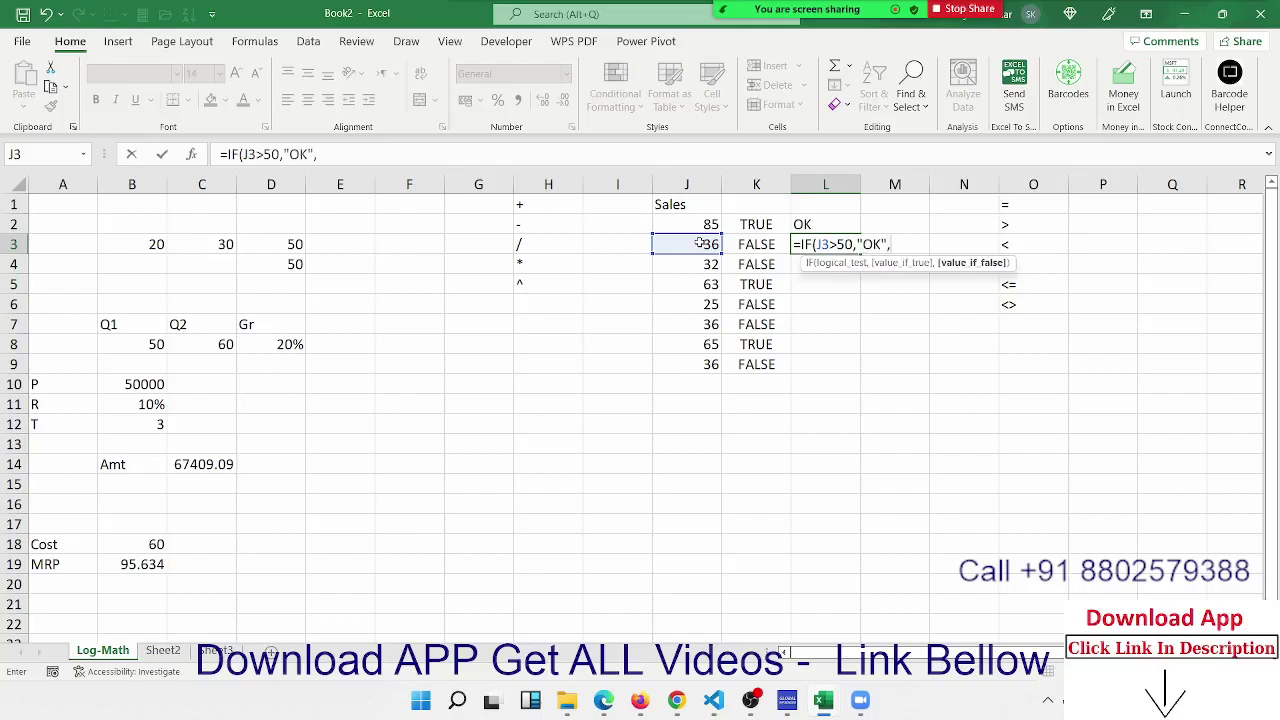
{"action": "type", "text": "\"Penind"}
{"action": "type", "text": "g"}
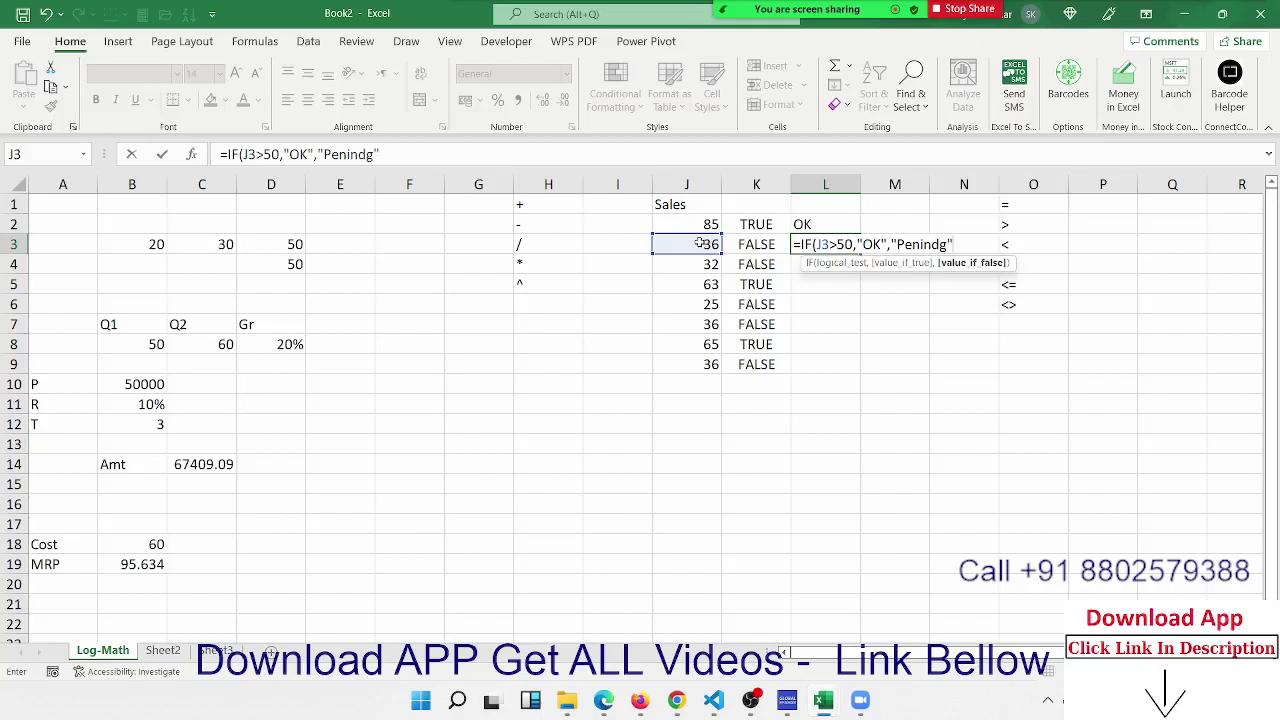
{"action": "key", "text": "BackSpace"}
{"action": "key", "text": "BackSpace"}
{"action": "key", "text": "BackSpace"}
{"action": "key", "text": "BackSpace"}
{"action": "type", "text": "ding"}
{"action": "key", "text": "Return"}
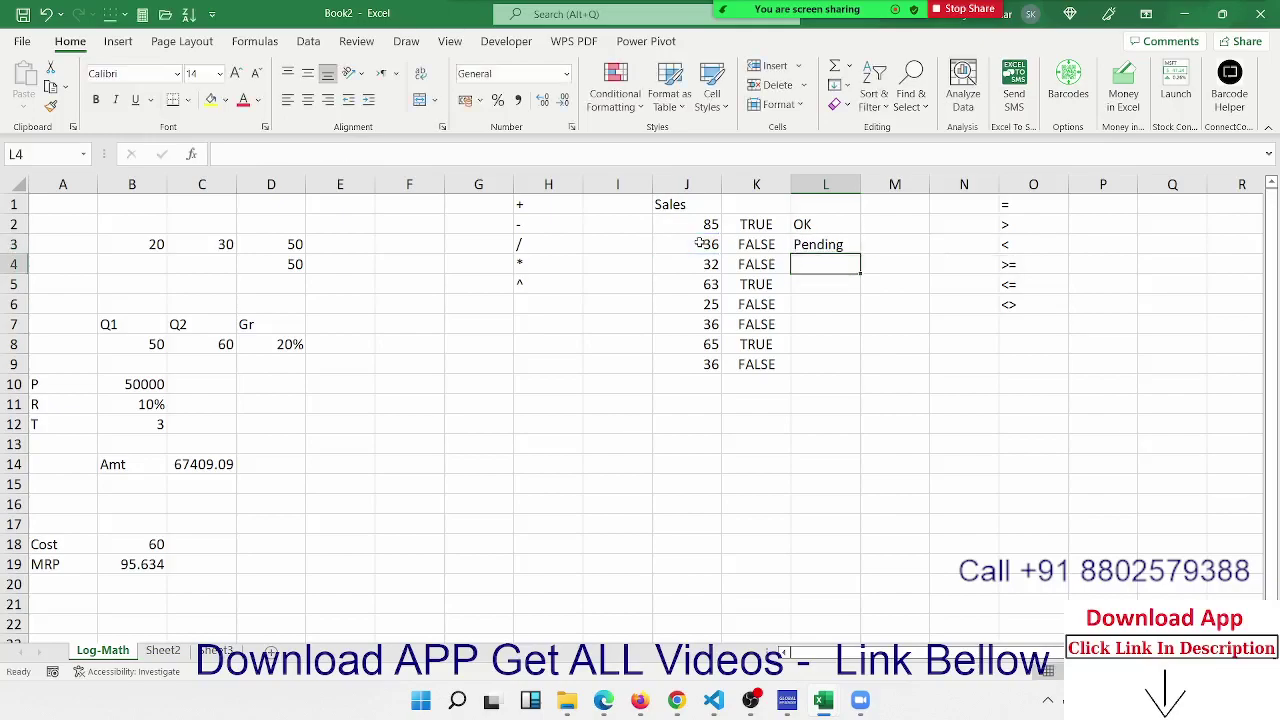
Reopen L3 to highlight the J3>50 logical test, leaving the formula unchanged.
{"action": "key", "text": "Up"}
{"action": "double_click", "coordinate": [828, 244]}
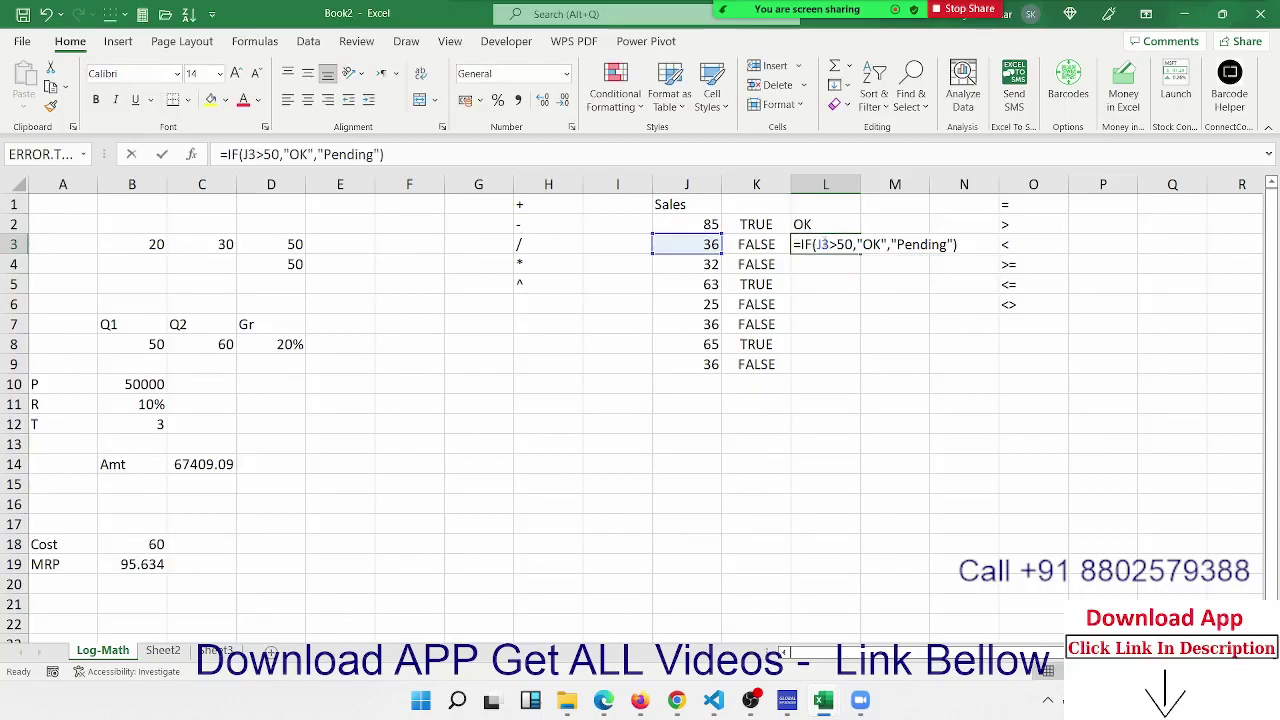
{"action": "left_click_drag", "start_coordinate": [816, 244], "coordinate": [852, 246]}
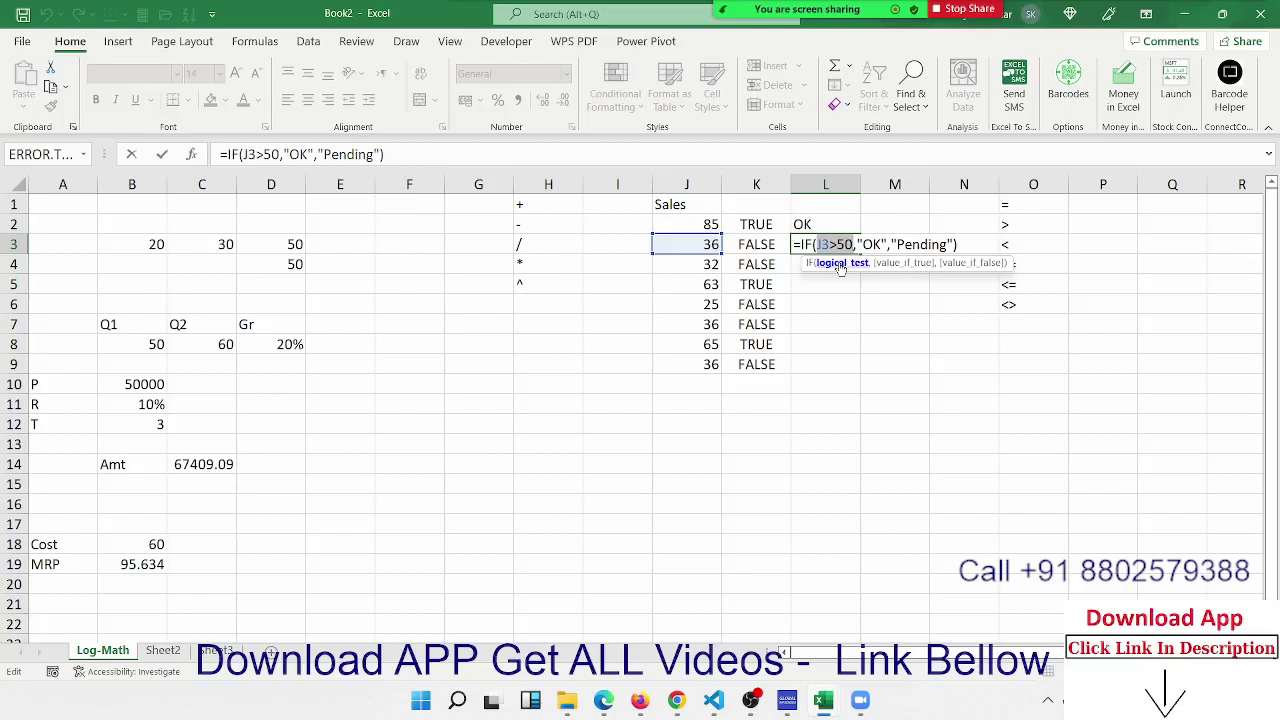
{"action": "key", "text": "Return"}
{"action": "left_click", "coordinate": [811, 243]}
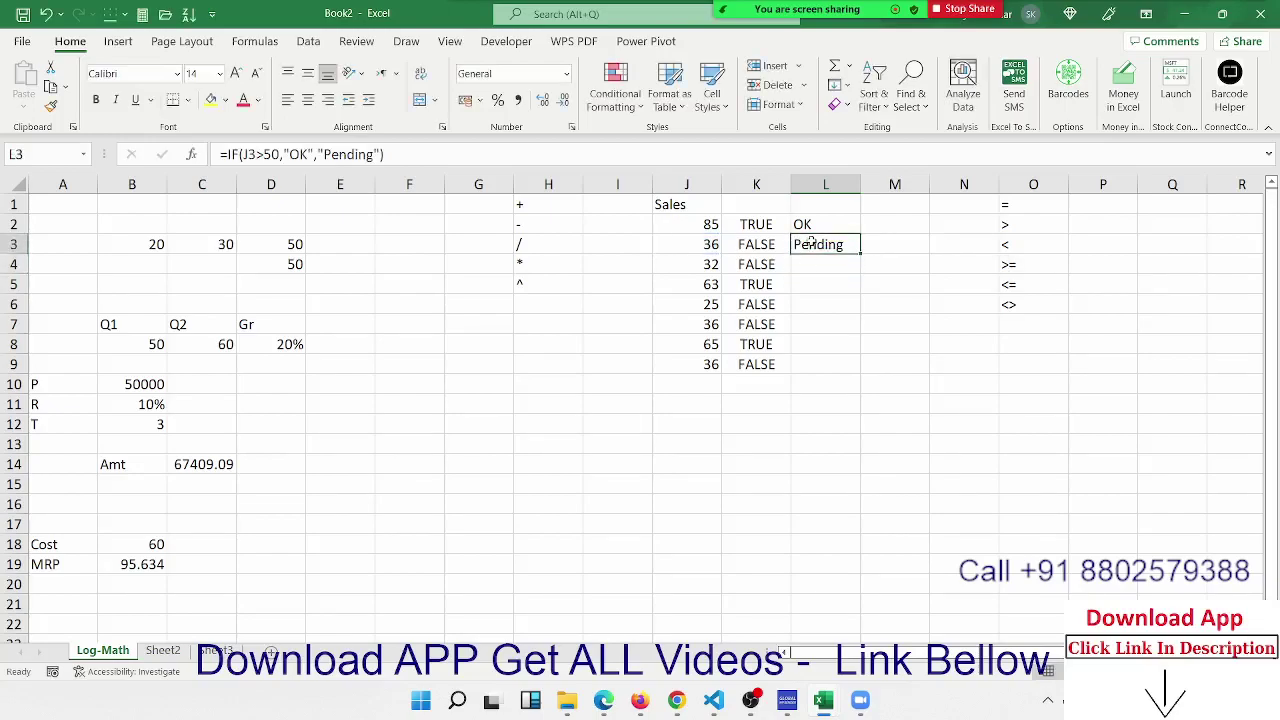
{"action": "left_click", "coordinate": [809, 420]}
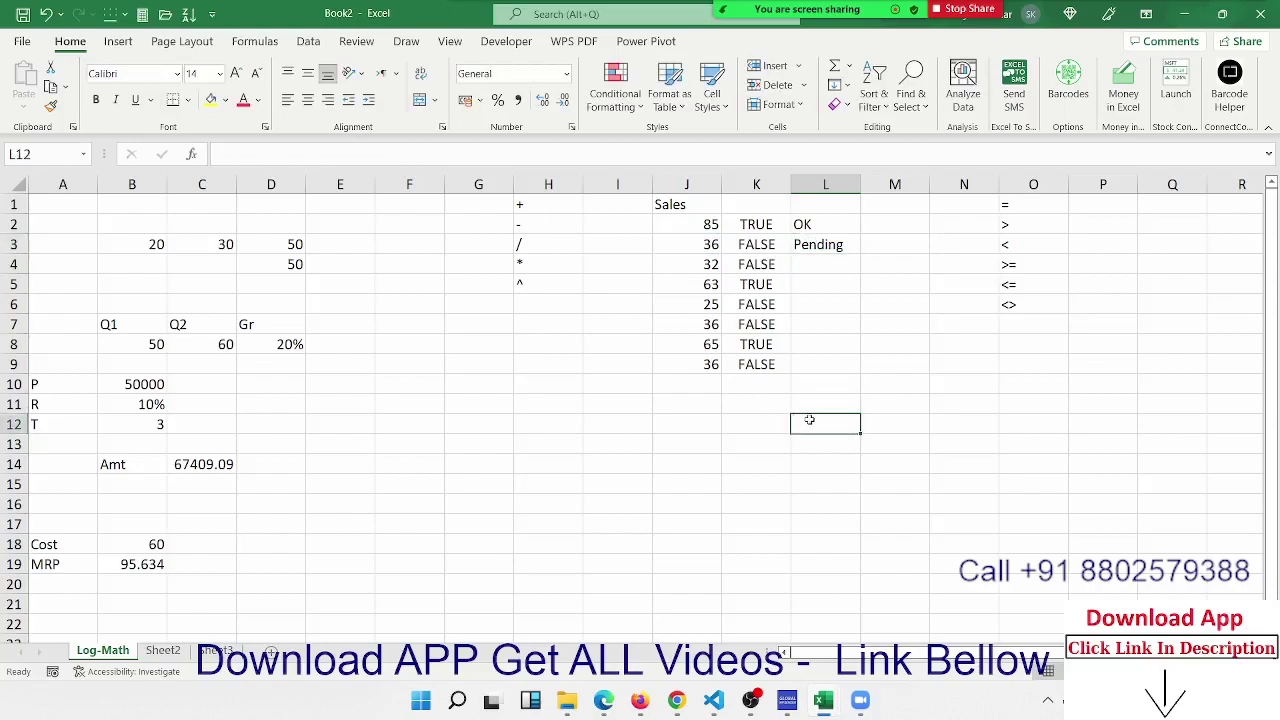
Enter TRUE with 1 beside it in L12:M12 and FALSE with 0 in L13:M13.
{"action": "type", "text": "Tr"}
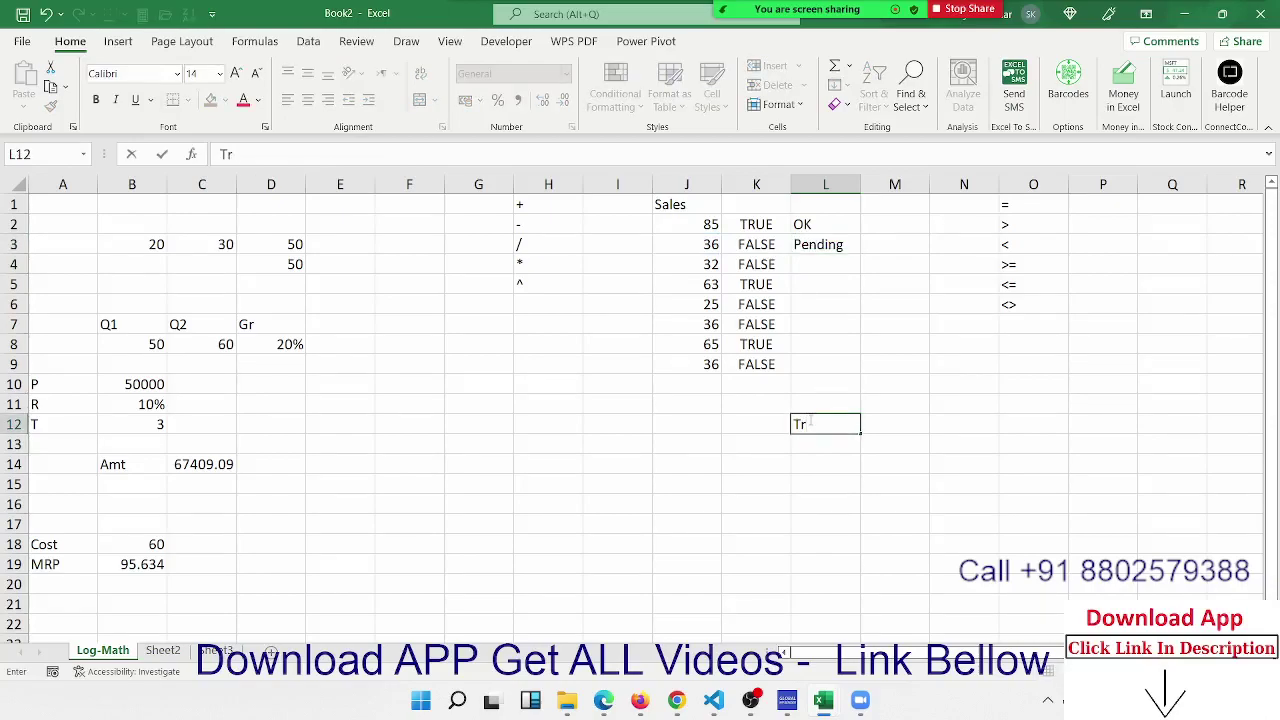
{"action": "type", "text": "ue"}
{"action": "key", "text": "Return"}
{"action": "key", "text": "Right"}
{"action": "key", "text": "Up"}
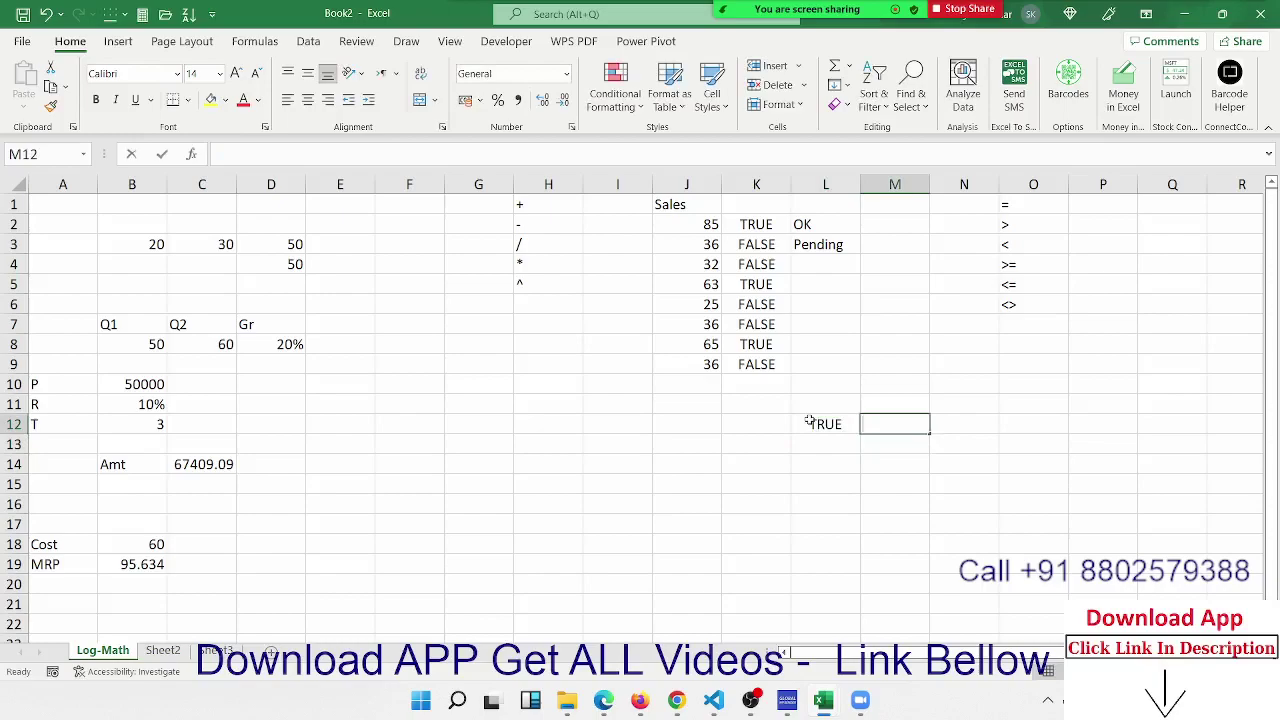
{"action": "type", "text": "1"}
{"action": "key", "text": "Return"}
{"action": "key", "text": "Left"}
{"action": "type", "text": "f"}
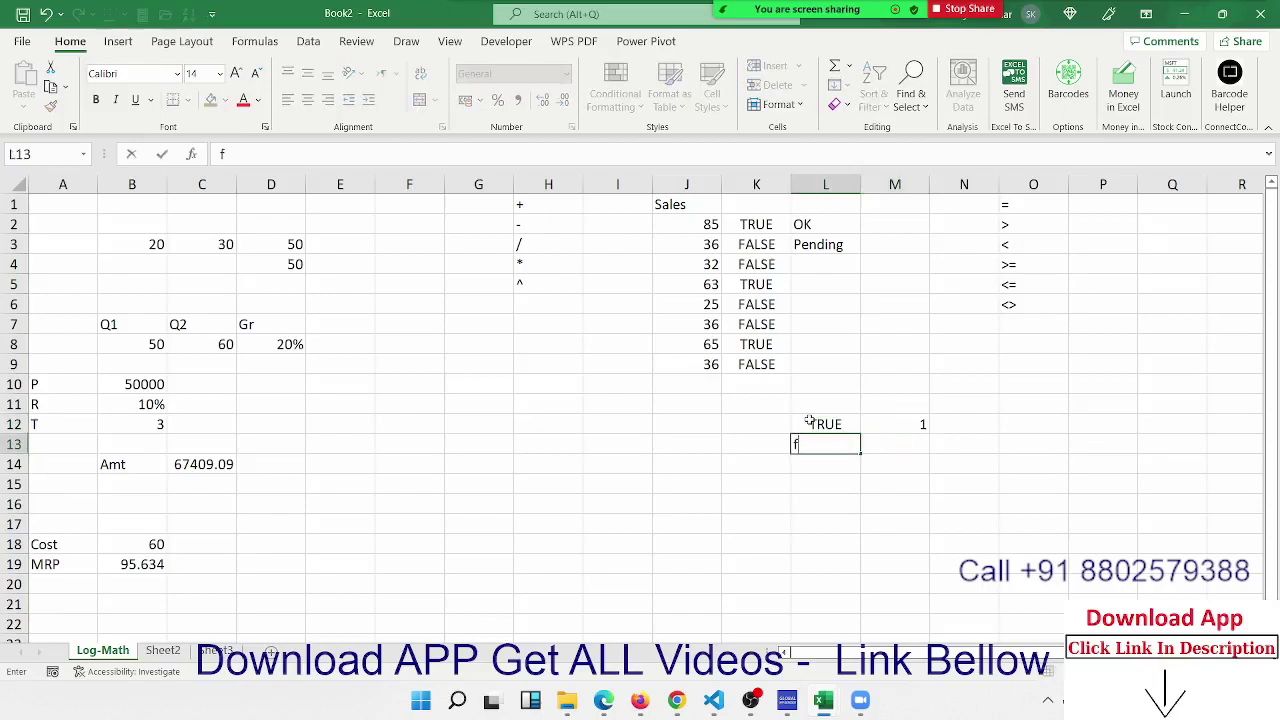
{"action": "type", "text": "alse"}
{"action": "key", "text": "Return"}
{"action": "key", "text": "Right"}
{"action": "key", "text": "Up"}
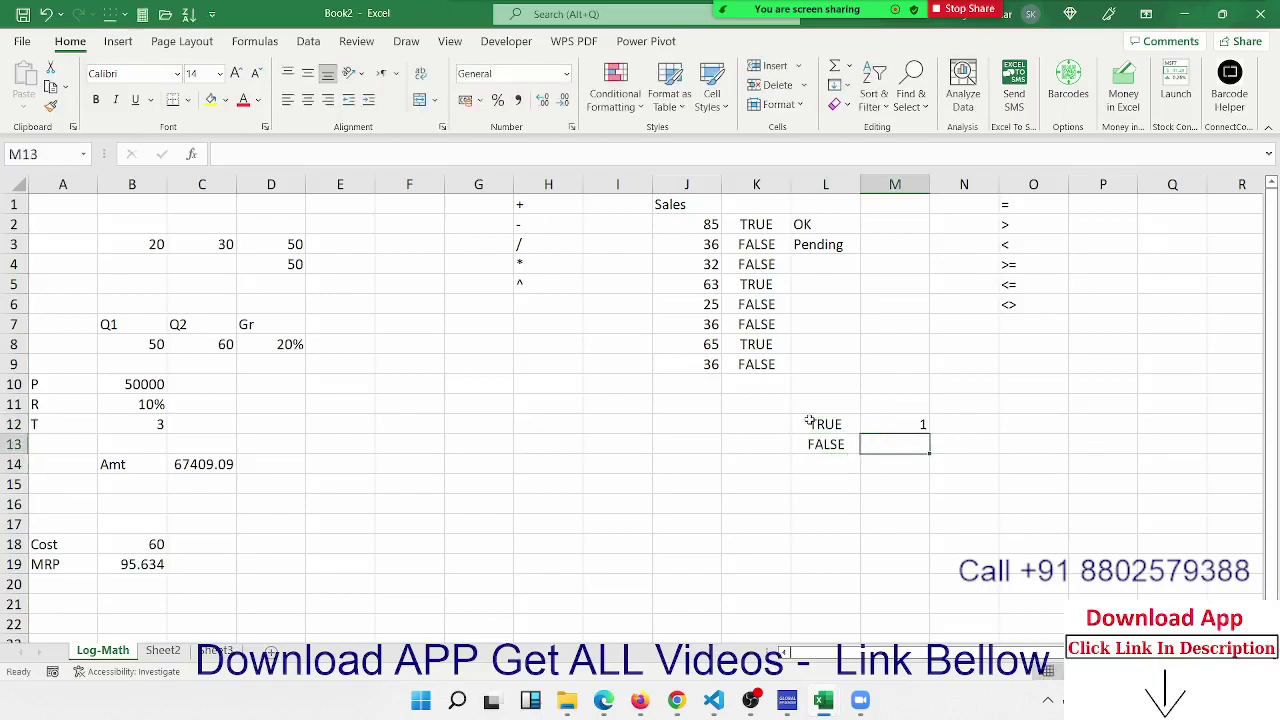
{"action": "type", "text": "0"}
{"action": "key", "text": "Return"}
Enter =L12+L13 in L14, showing a sum of 1.
{"action": "key", "text": "Left"}
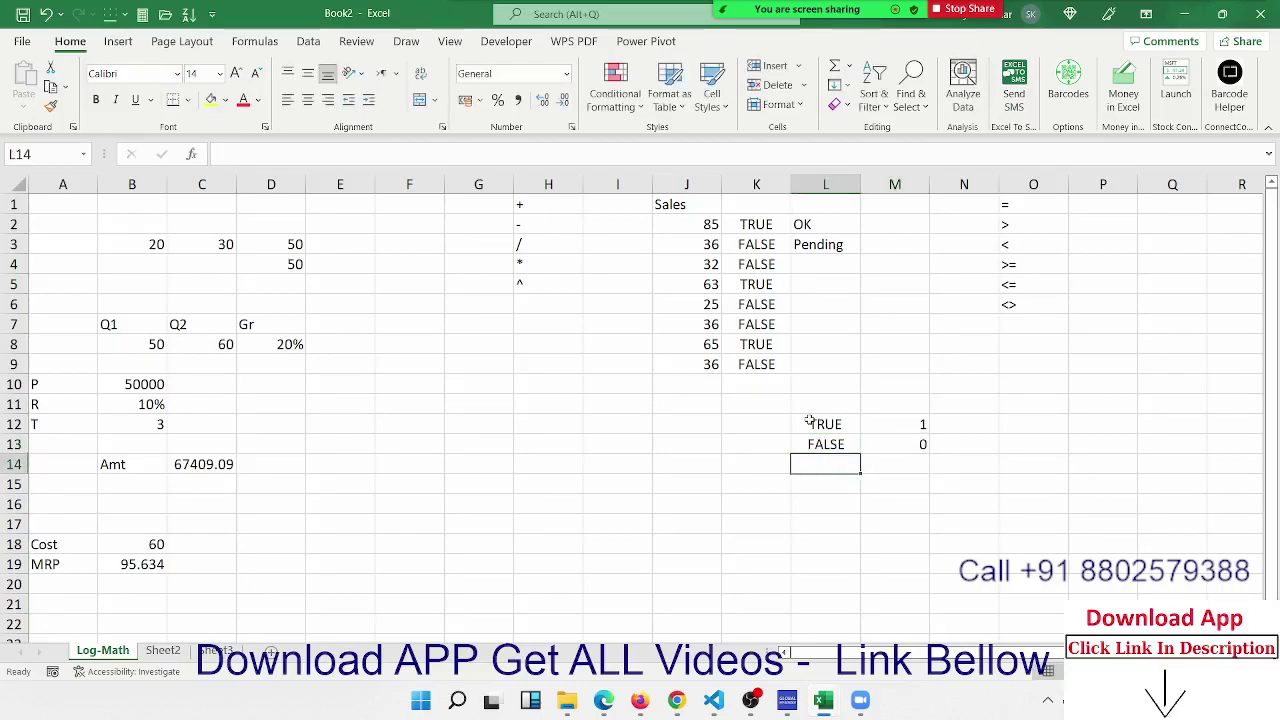
{"action": "type", "text": "="}
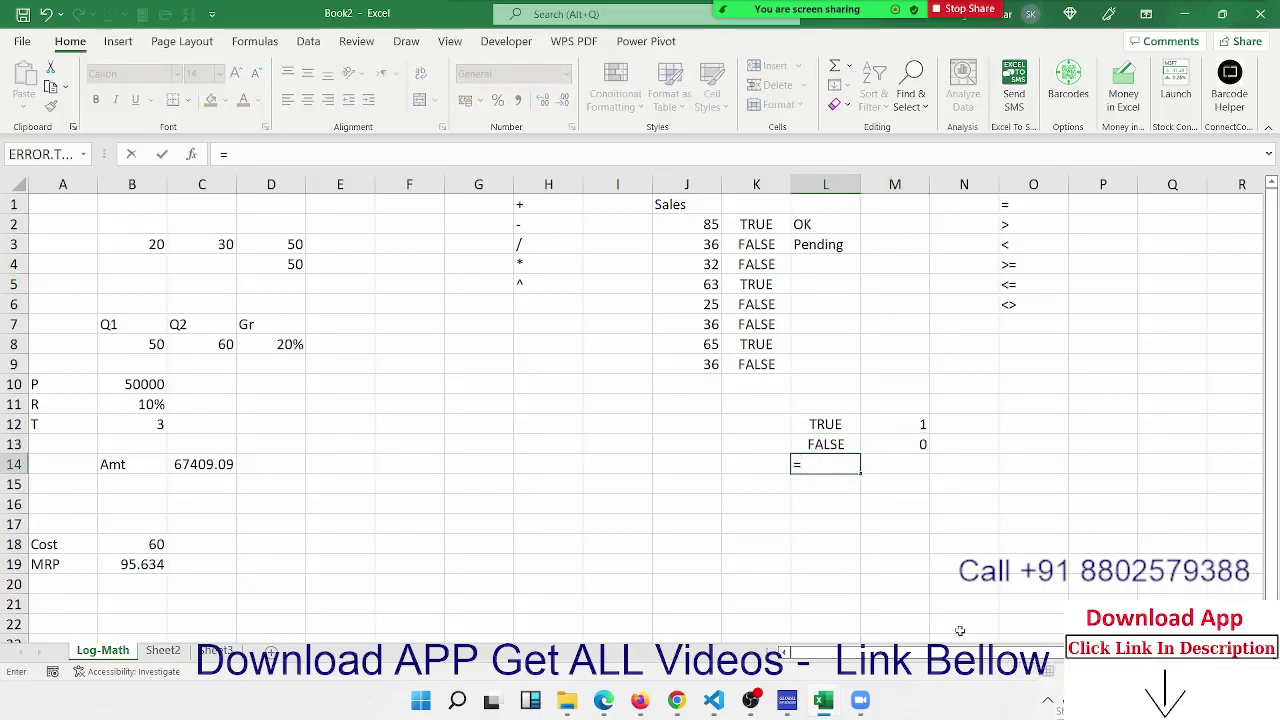
{"action": "left_click", "coordinate": [840, 424]}
{"action": "type", "text": "+"}
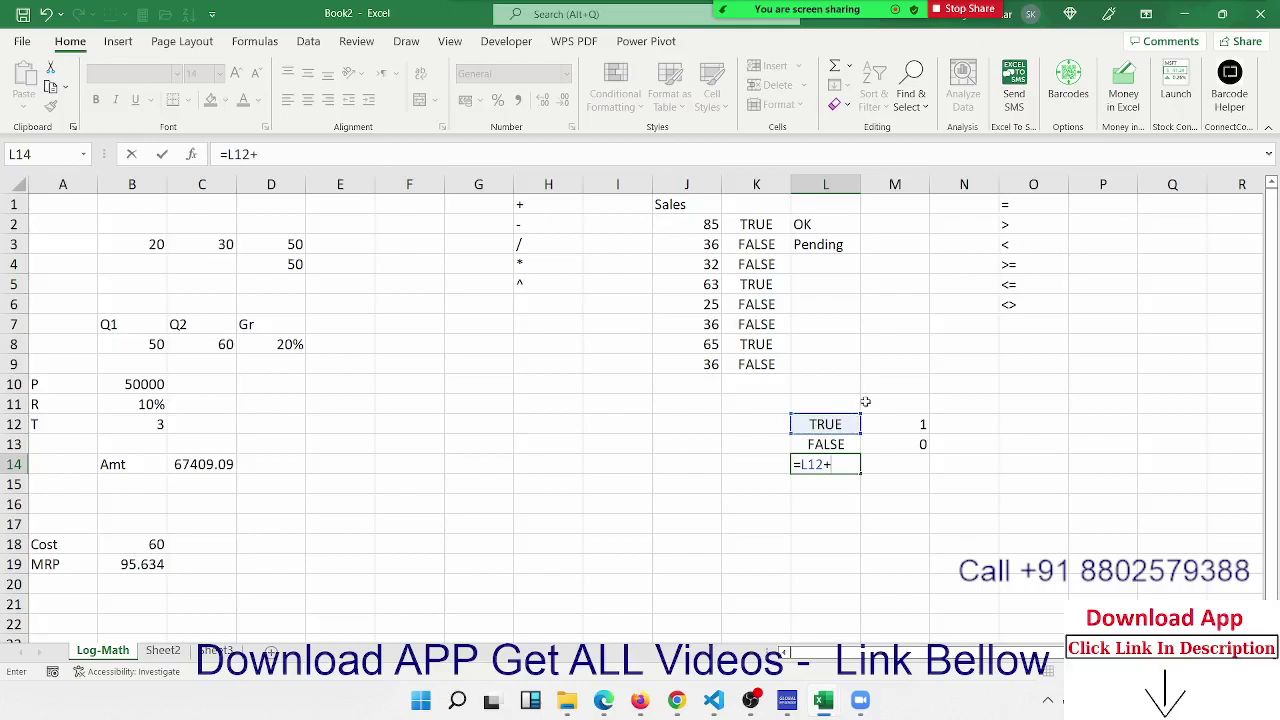
{"action": "left_click", "coordinate": [836, 444]}
{"action": "key", "text": "Return"}
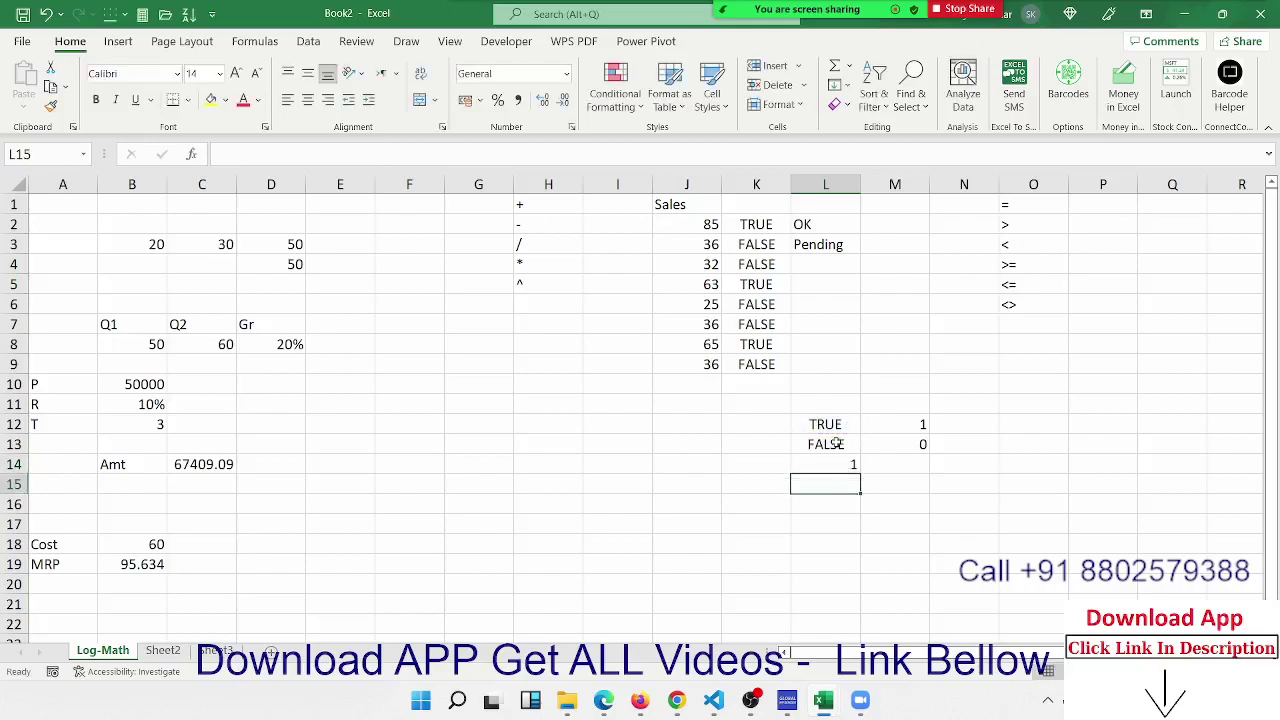
Temporarily turn L13 into TRUE so the sum becomes 2, undo, and review the values.
{"action": "key", "text": "Up"}
{"action": "key", "text": "Up"}
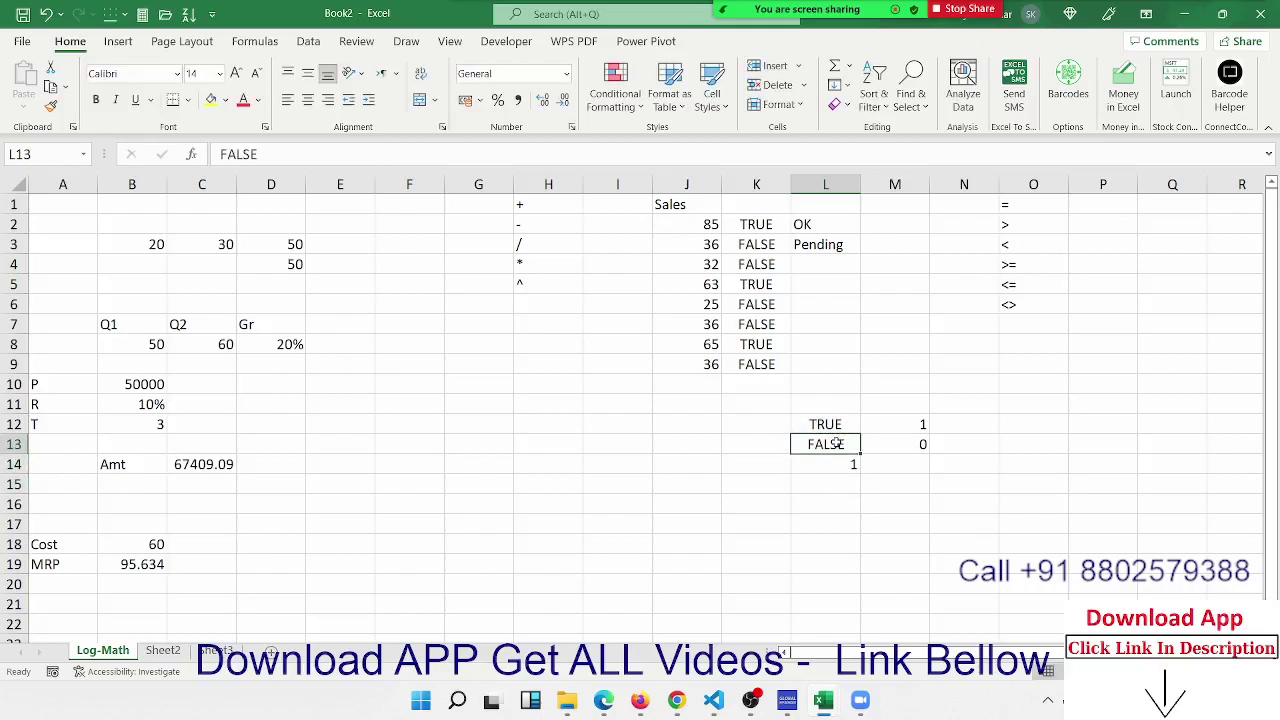
{"action": "key", "text": "ctrl+d"}
{"action": "key", "text": "ctrl+z"}
{"action": "key", "text": "Up"}
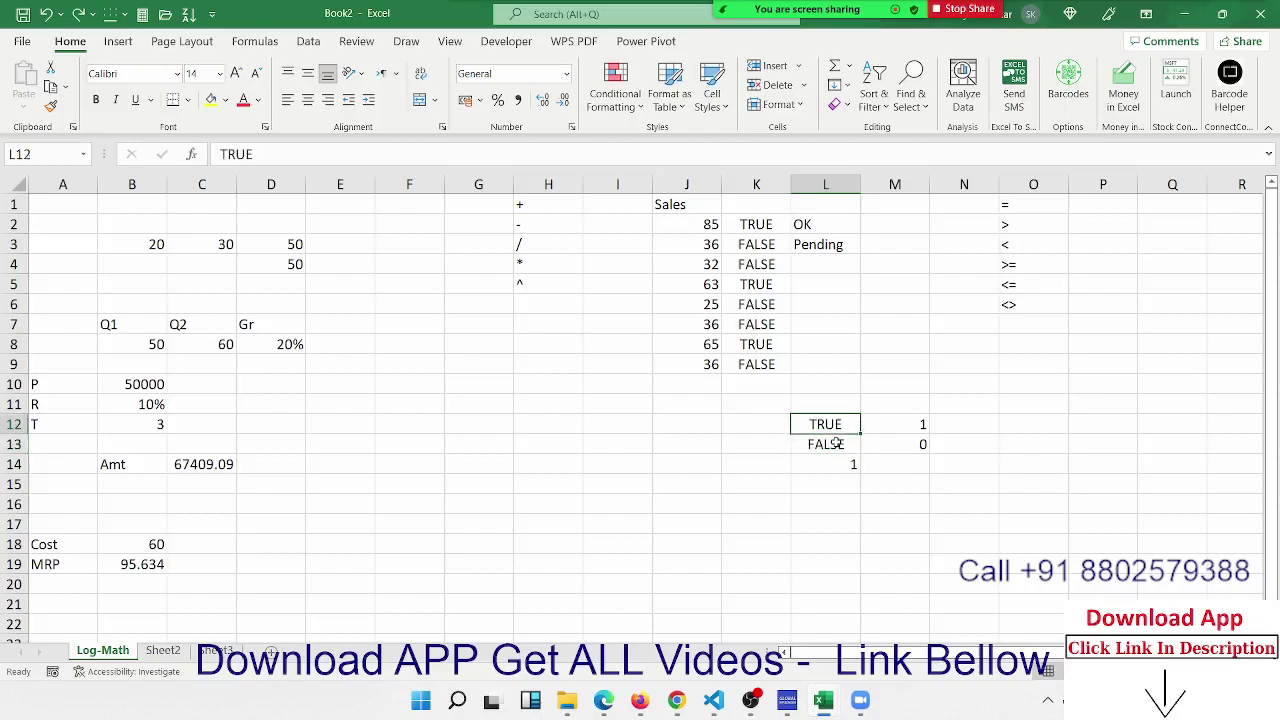
{"action": "key", "text": "Right"}
{"action": "key", "text": "Down"}
{"action": "key", "text": "Left"}
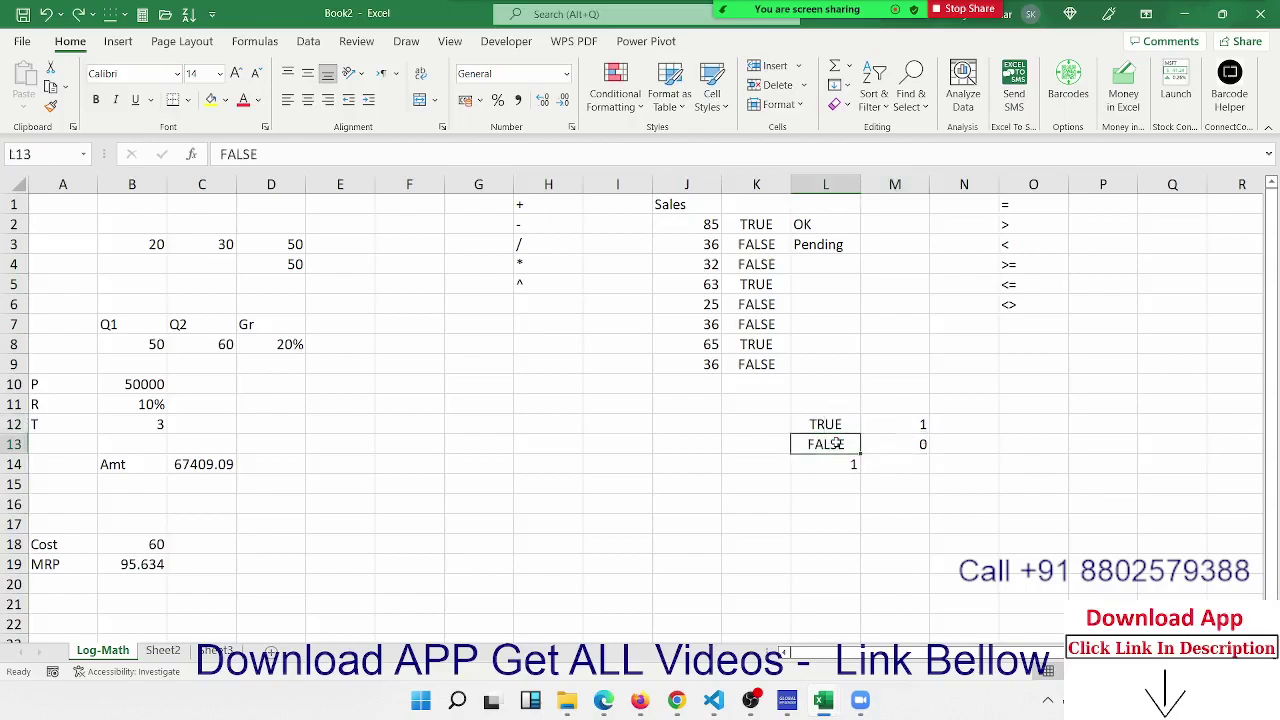
{"action": "key", "text": "Right"}
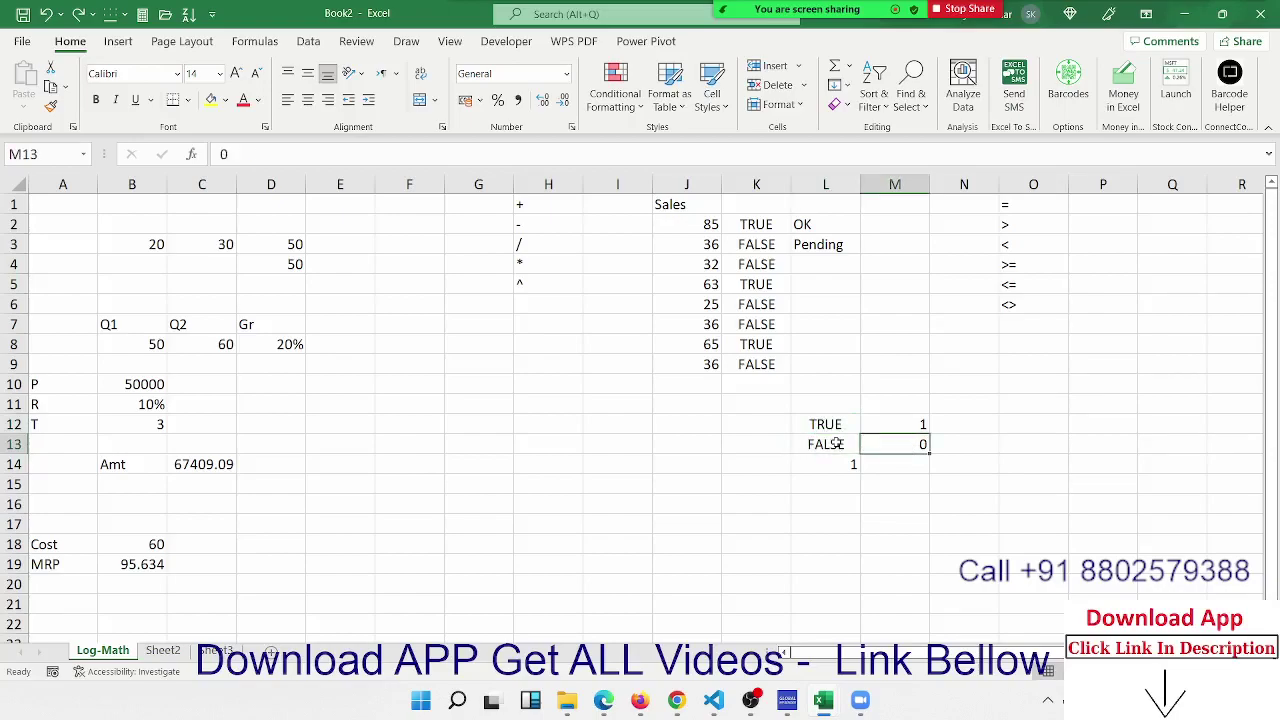
{"action": "left_click", "coordinate": [152, 653]}
Rename Sheet2 to IF and start a Sales column in A1 with 85 in A2.
{"action": "double_click", "coordinate": [160, 651]}
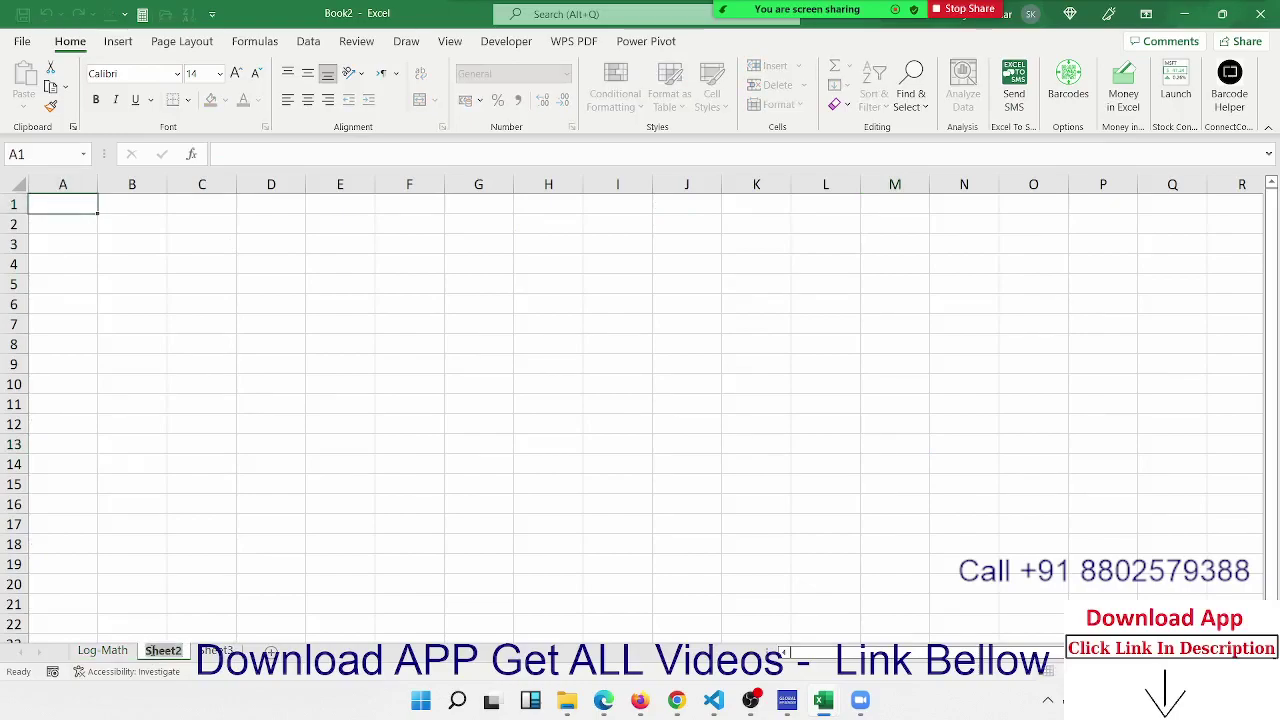
{"action": "type", "text": "IF"}
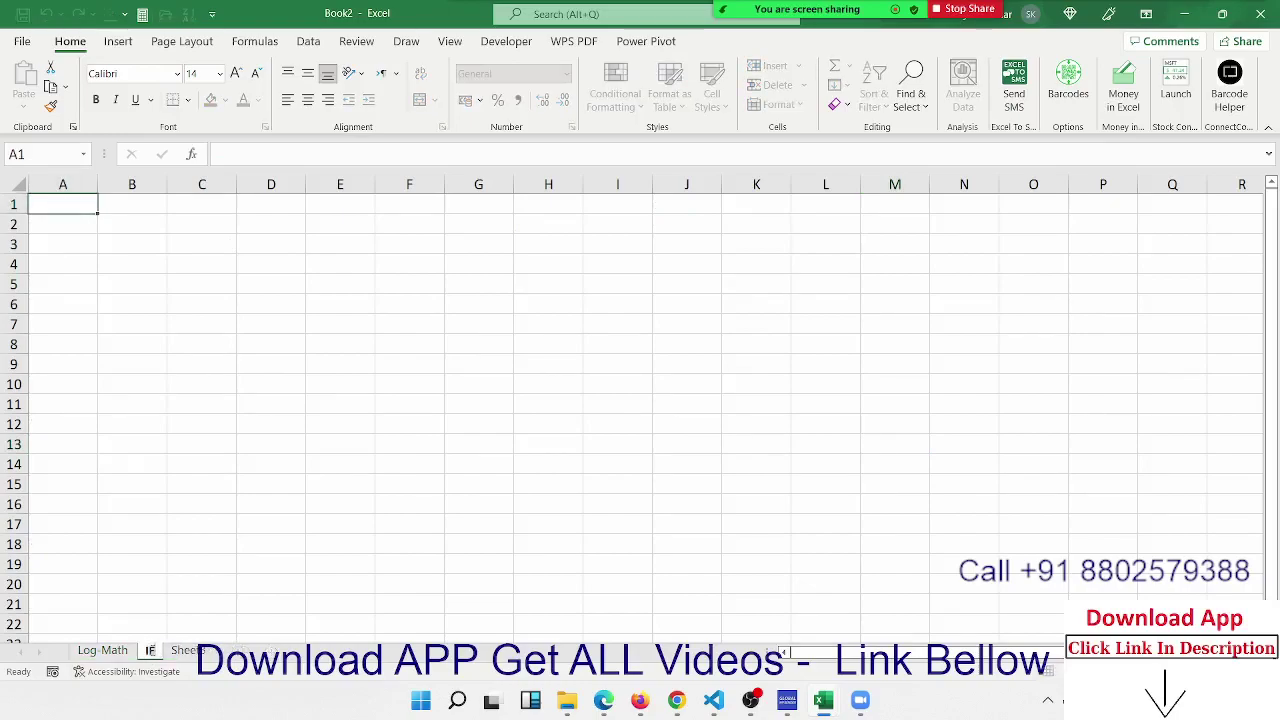
{"action": "left_click", "coordinate": [101, 563]}
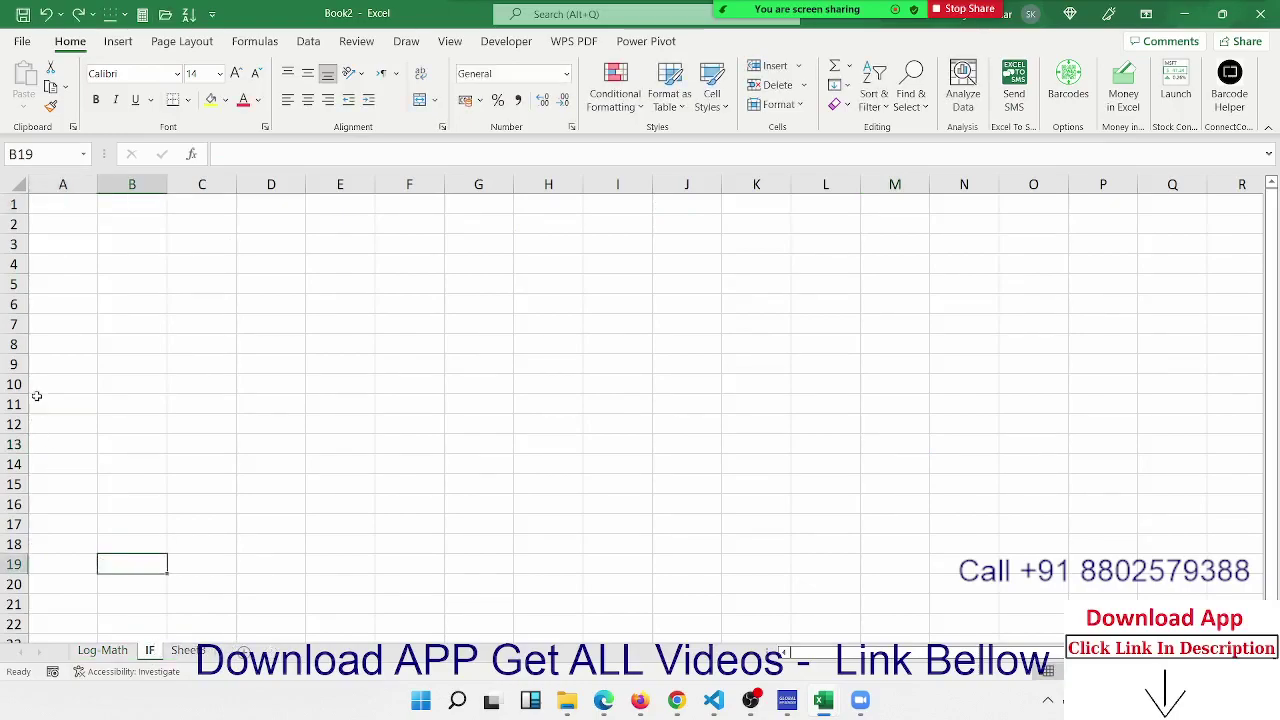
{"action": "left_click", "coordinate": [60, 208]}
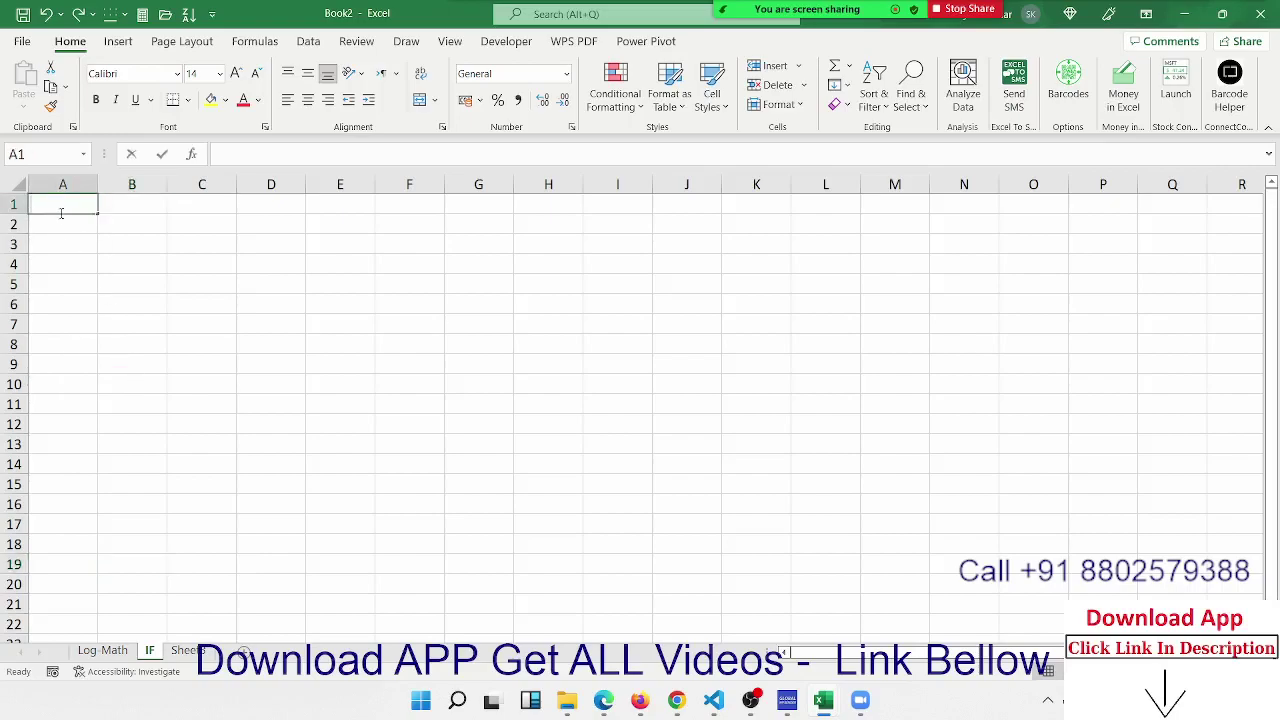
{"action": "type", "text": "SAles"}
{"action": "key", "text": "Return"}
{"action": "type", "text": "8"}
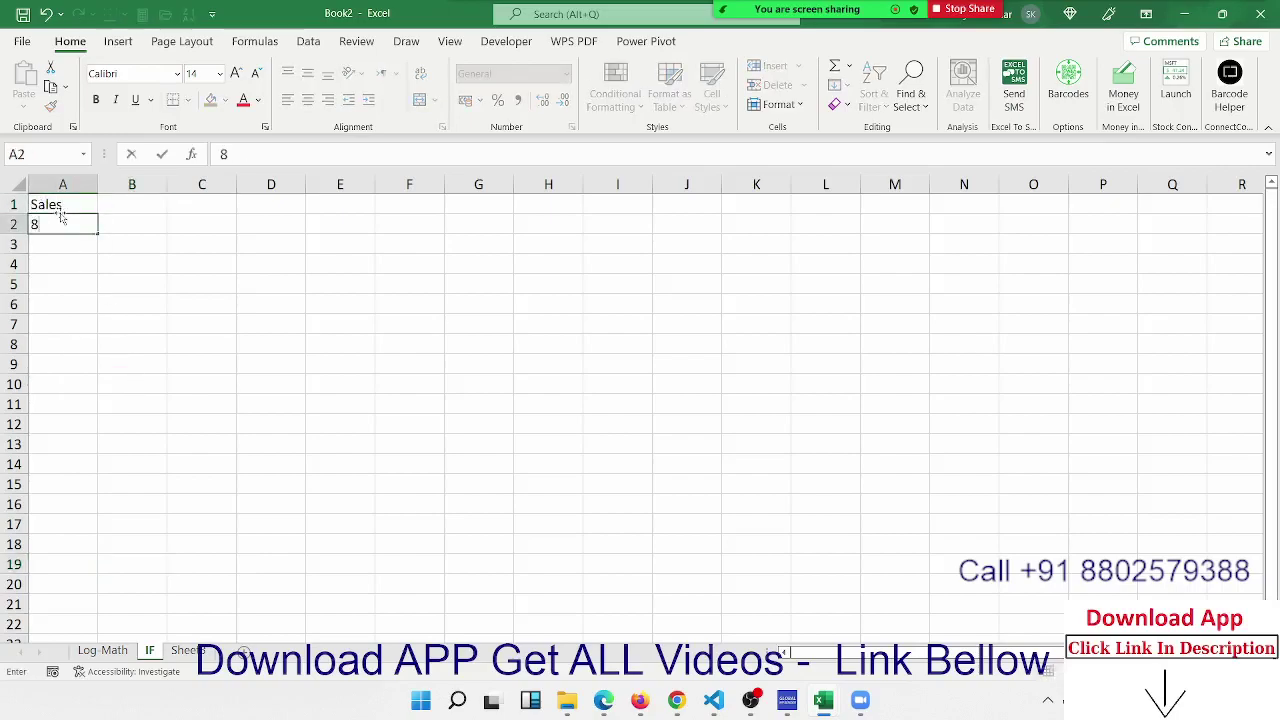
{"action": "type", "text": "5"}
{"action": "key", "text": "Return"}
Enter 36, 63, 36, 36 and 63 into A3:A7.
{"action": "type", "text": "36"}
{"action": "key", "text": "Return"}
{"action": "type", "text": "63"}
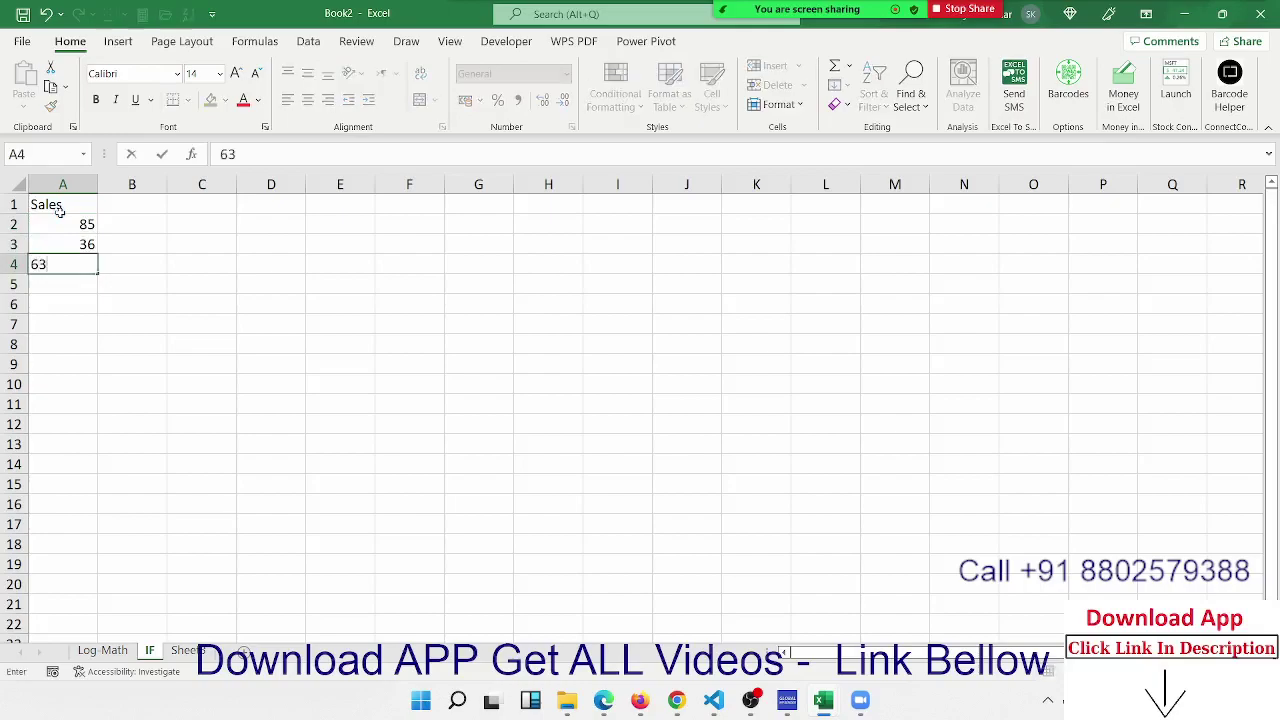
{"action": "key", "text": "Return"}
{"action": "type", "text": "36"}
{"action": "key", "text": "Return"}
{"action": "type", "text": "36"}
{"action": "key", "text": "Return"}
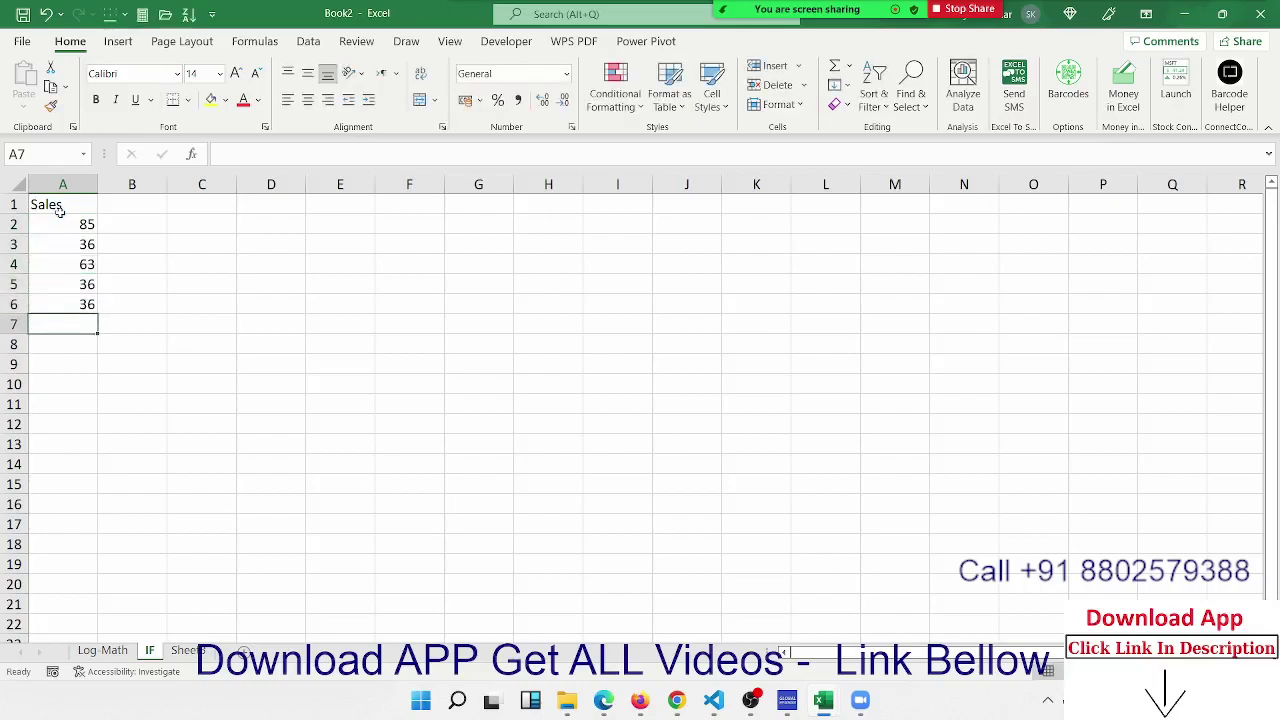
{"action": "type", "text": "63"}
{"action": "key", "text": "Return"}
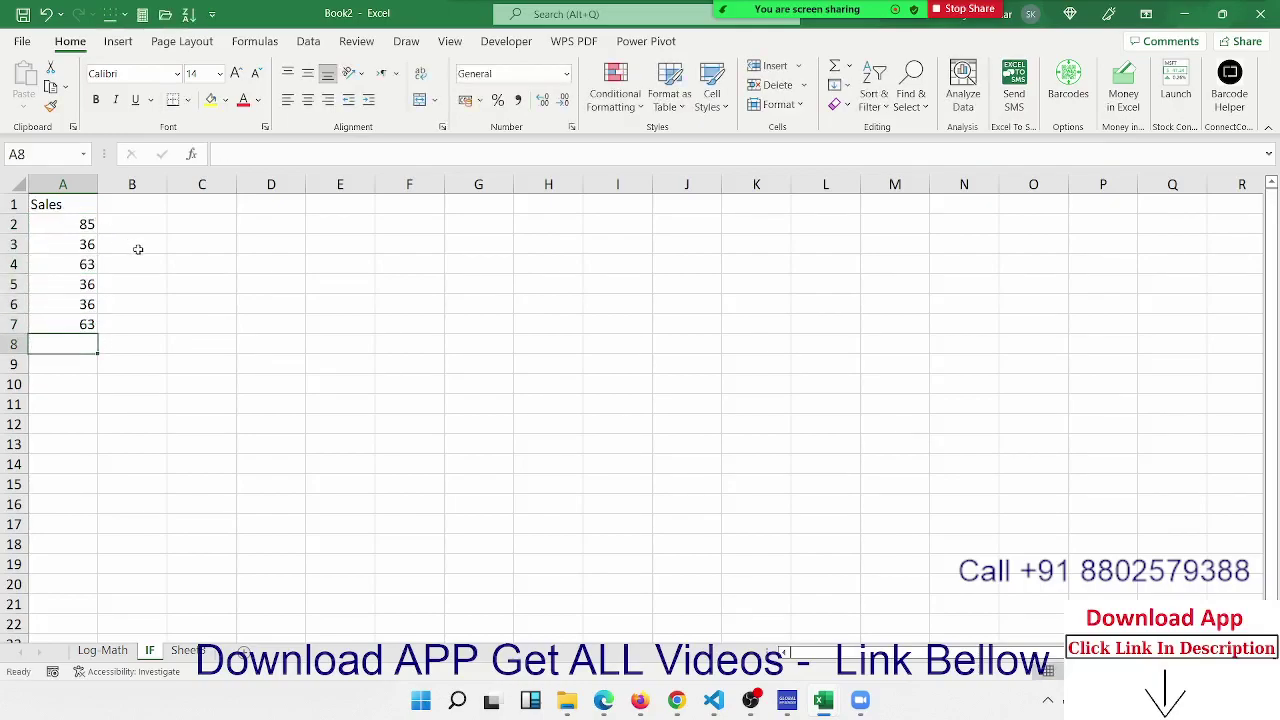
Select D2 and discard the stray +if entry typed there.
{"action": "left_click", "coordinate": [285, 219]}
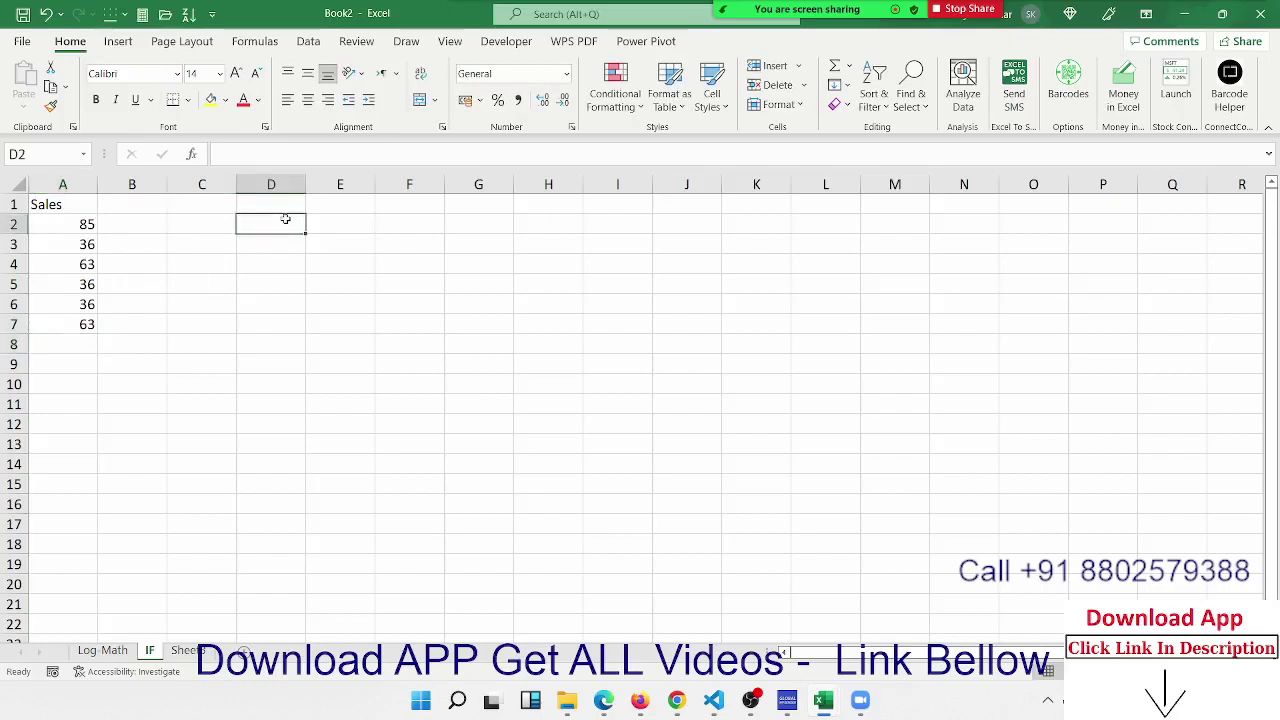
{"action": "type", "text": "+"}
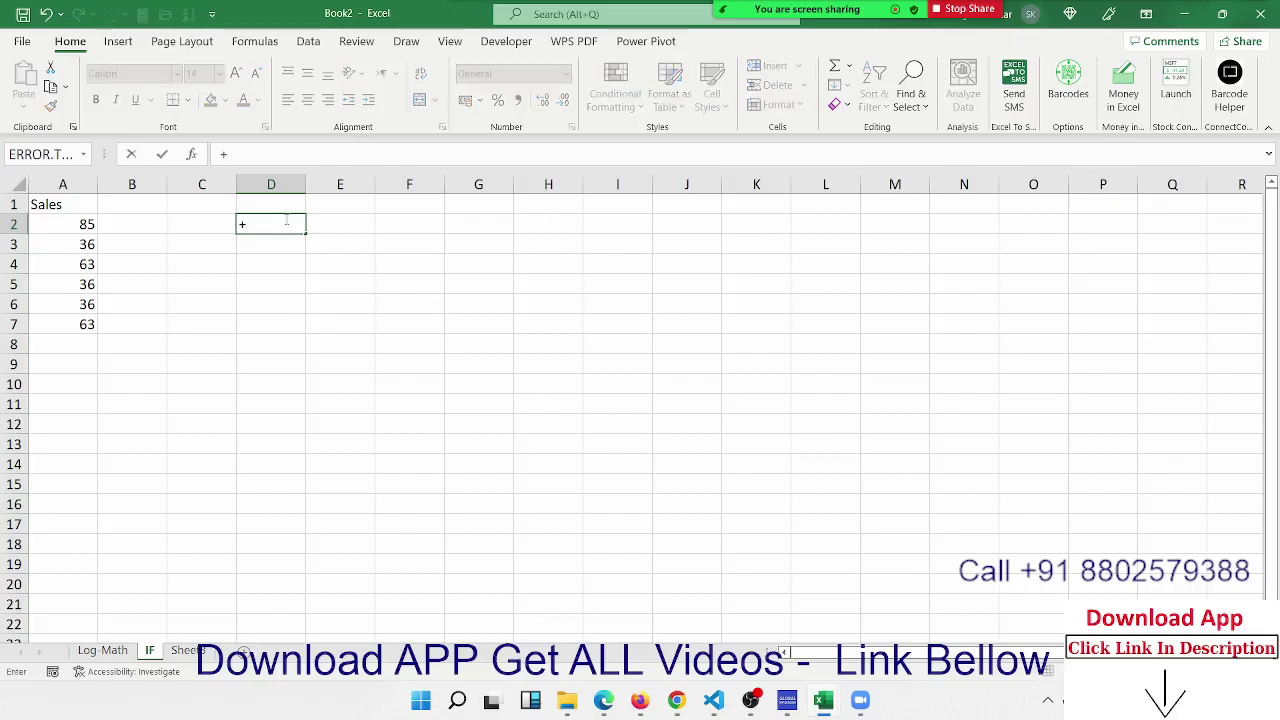
{"action": "type", "text": "if"}
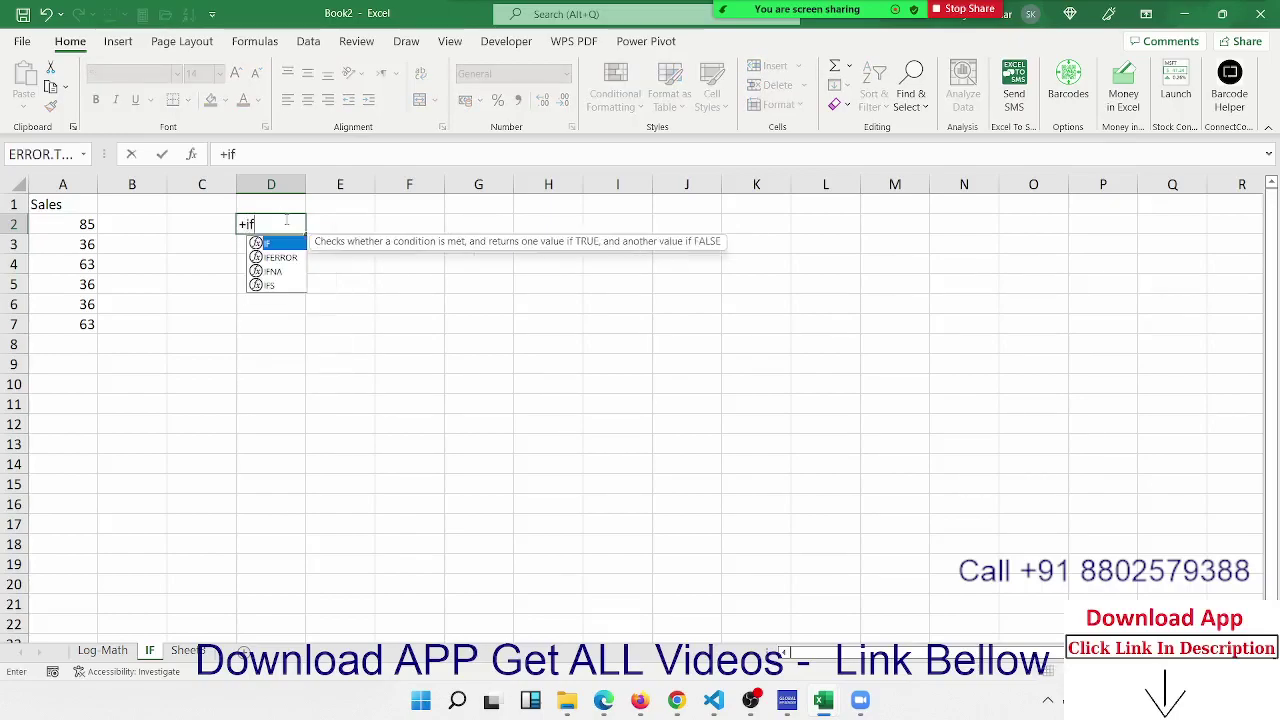
{"action": "key", "text": "BackSpace"}
{"action": "key", "text": "BackSpace"}
{"action": "key", "text": "BackSpace"}
{"action": "type", "text": "-"}
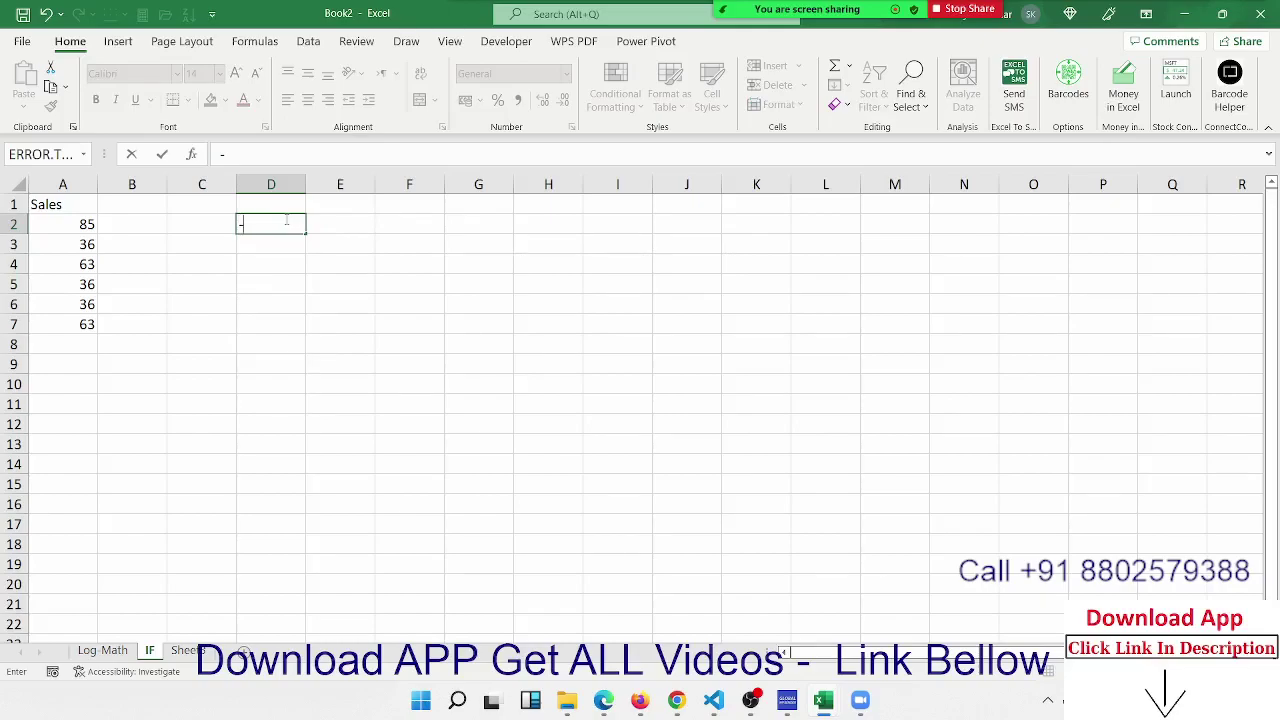
{"action": "key", "text": "Escape"}
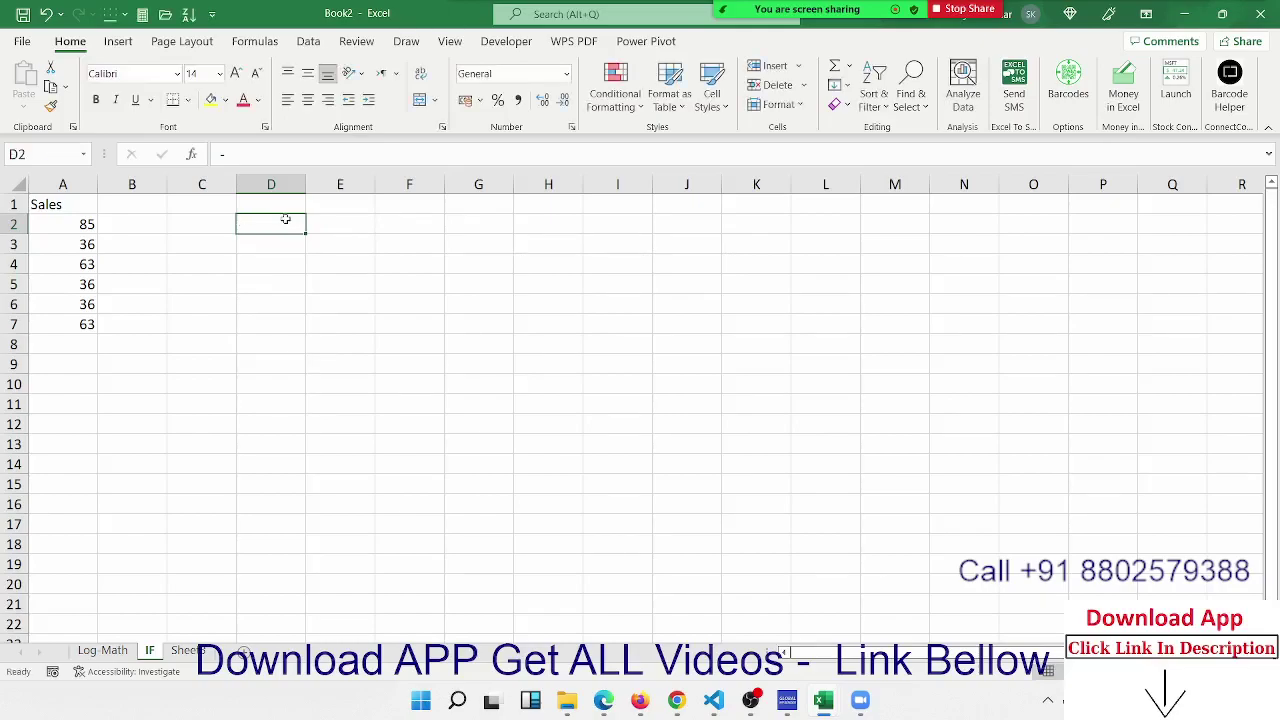
Start =IF( in D2 by choosing IF from the AutoComplete suggestions.
{"action": "type", "text": "="}
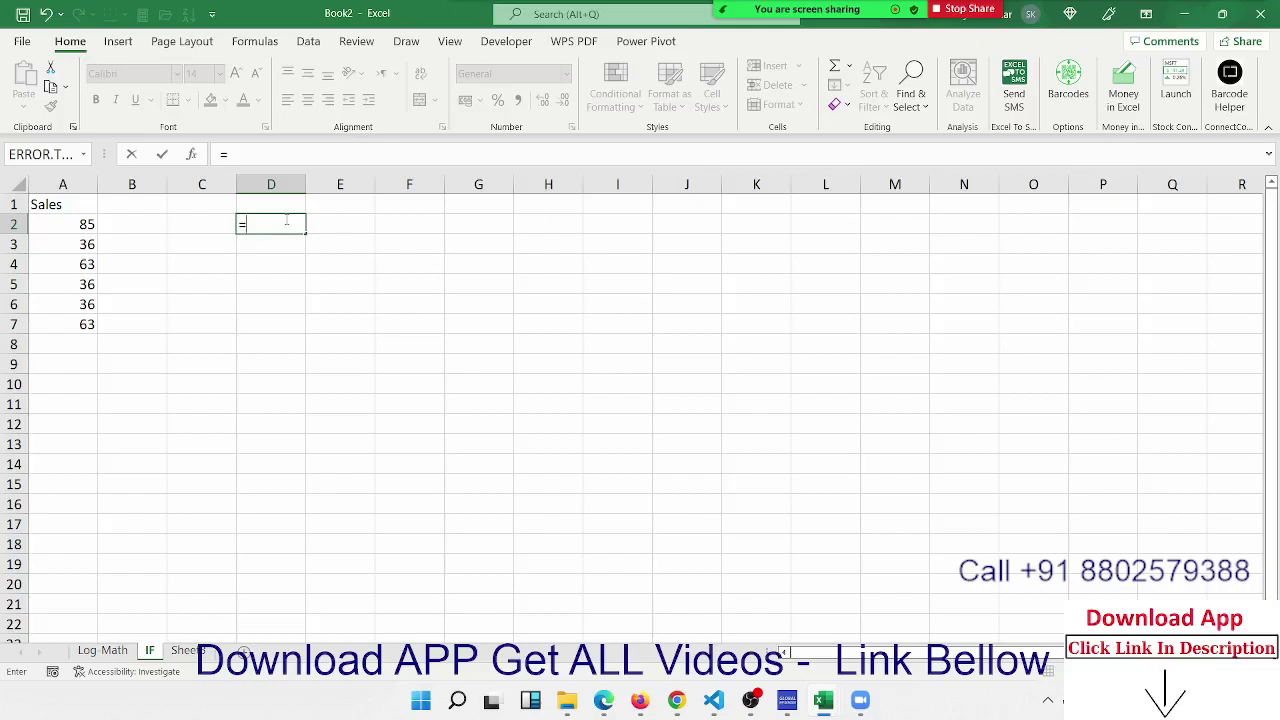
{"action": "type", "text": "i"}
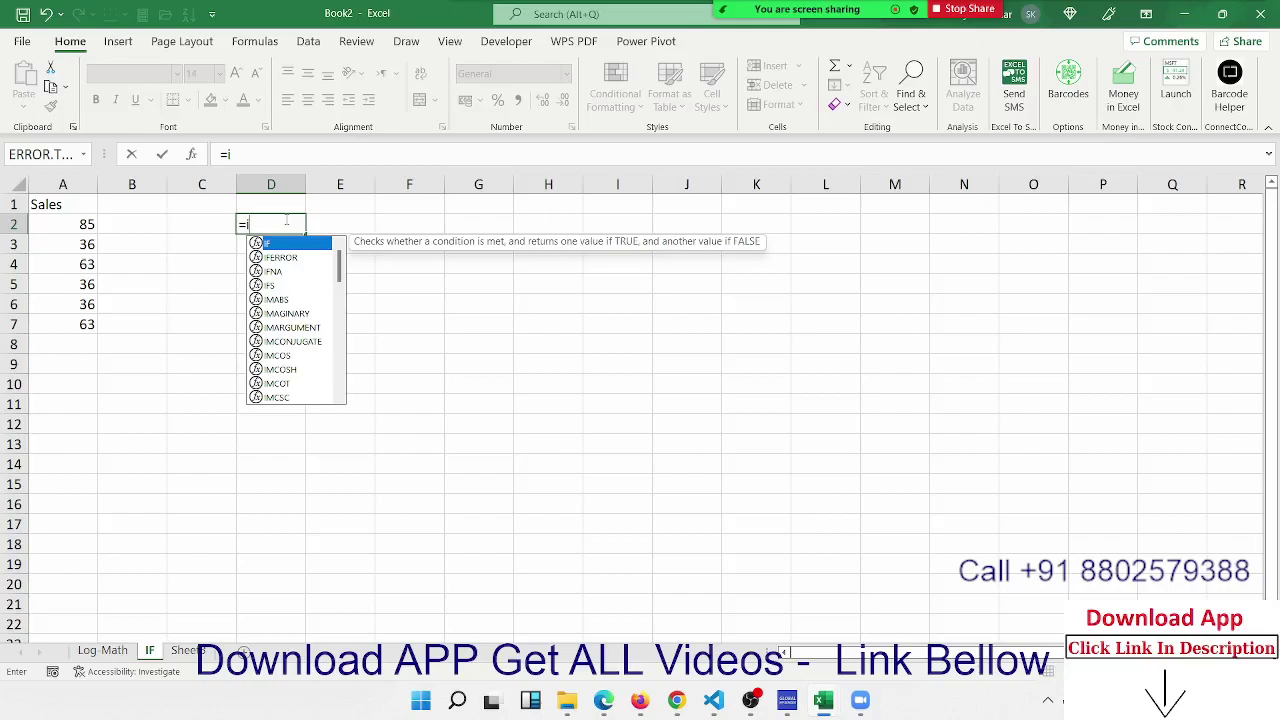
{"action": "key", "text": "Down"}
{"action": "key", "text": "Down"}
{"action": "key", "text": "Down"}
{"action": "key", "text": "Down"}
{"action": "key", "text": "Down"}
{"action": "key", "text": "Down"}
{"action": "key", "text": "Down"}
{"action": "key", "text": "Down"}
{"action": "key", "text": "Up"}
{"action": "key", "text": "Up"}
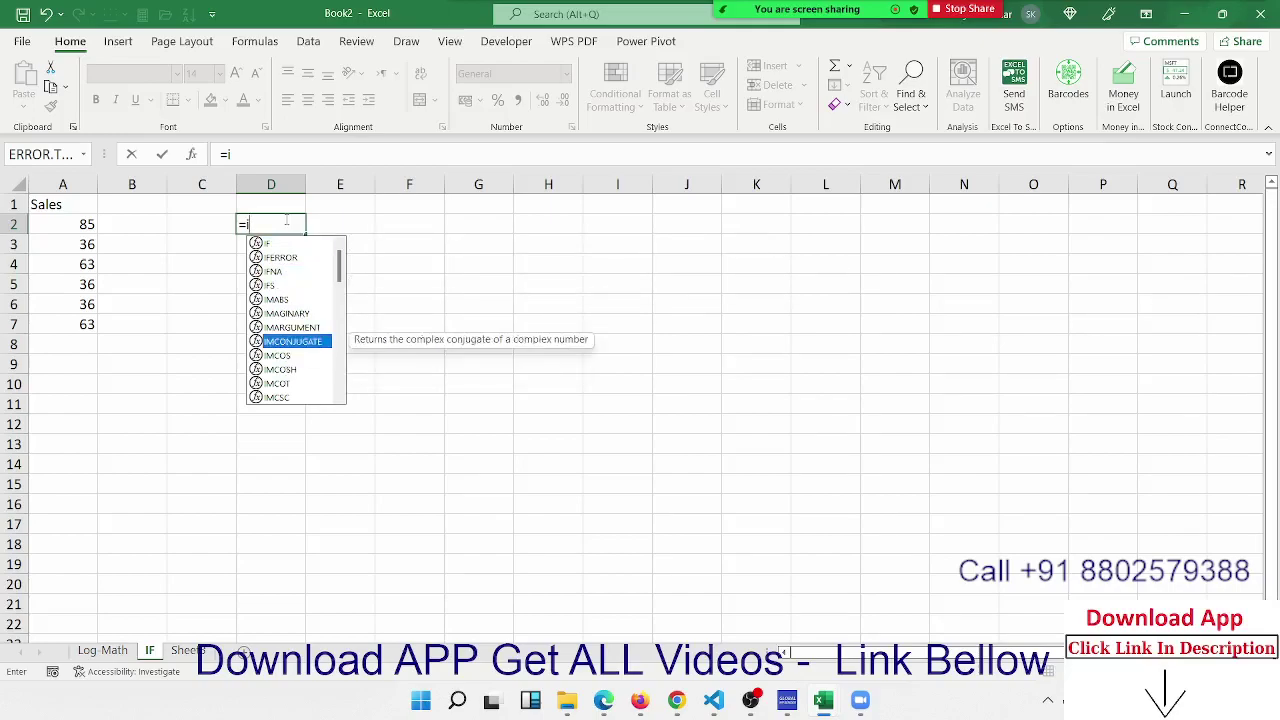
{"action": "key", "text": "Up"}
{"action": "key", "text": "Up"}
{"action": "key", "text": "Up"}
{"action": "key", "text": "Up"}
{"action": "key", "text": "Up"}
{"action": "key", "text": "Up"}
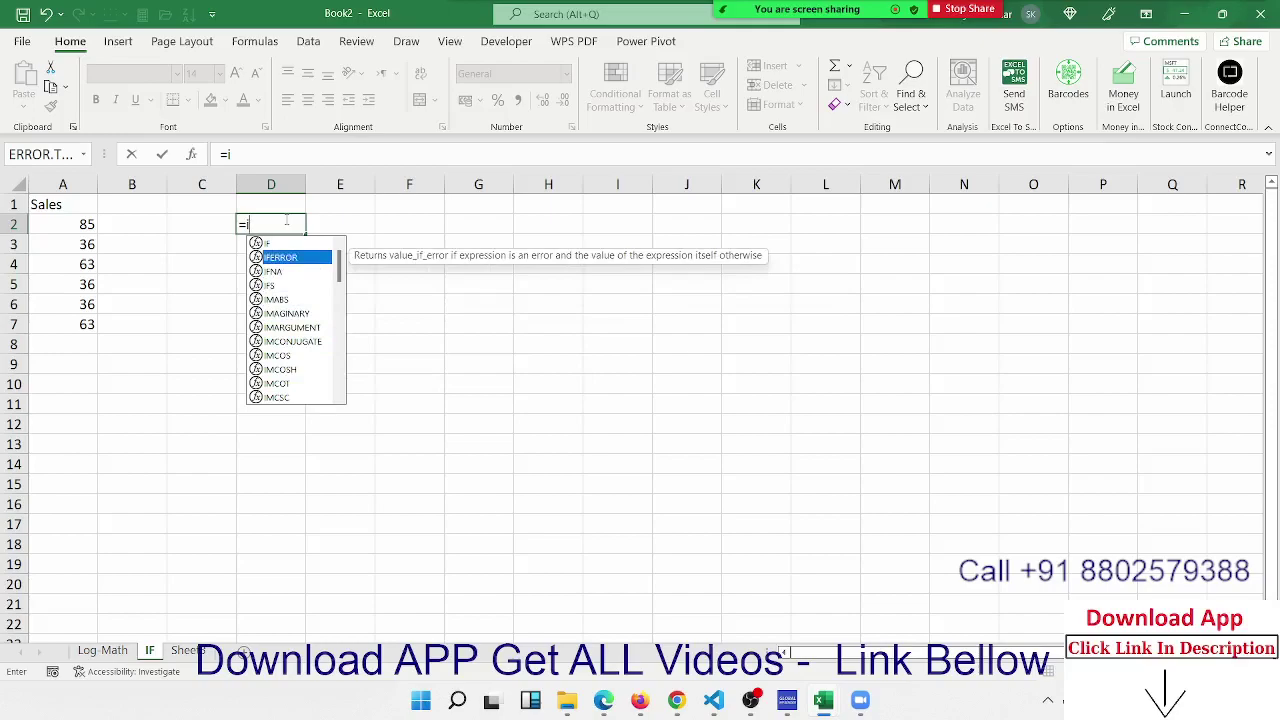
{"action": "key", "text": "Down"}
{"action": "key", "text": "Down"}
{"action": "key", "text": "Down"}
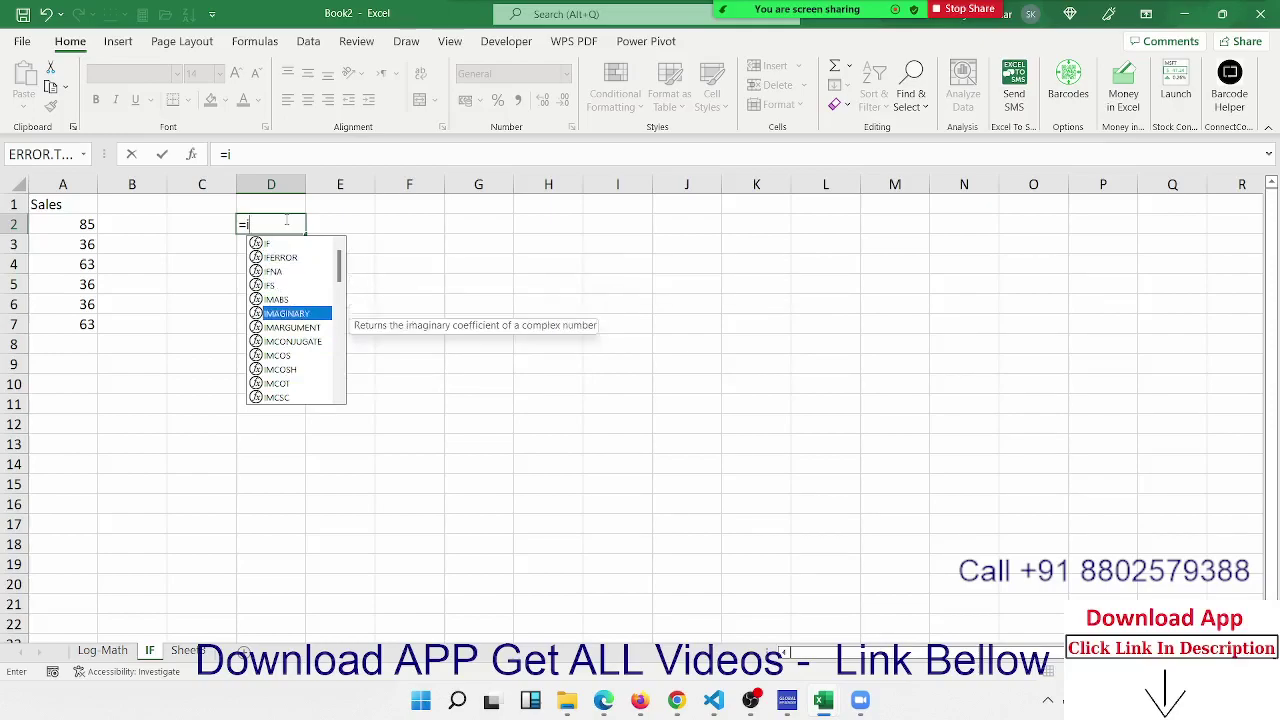
{"action": "key", "text": "Down"}
{"action": "key", "text": "Down"}
{"action": "key", "text": "Down"}
{"action": "key", "text": "Down"}
{"action": "key", "text": "Down"}
{"action": "key", "text": "Down"}
{"action": "key", "text": "Up"}
{"action": "key", "text": "Up"}
{"action": "key", "text": "Up"}
{"action": "key", "text": "Up"}
{"action": "key", "text": "Up"}
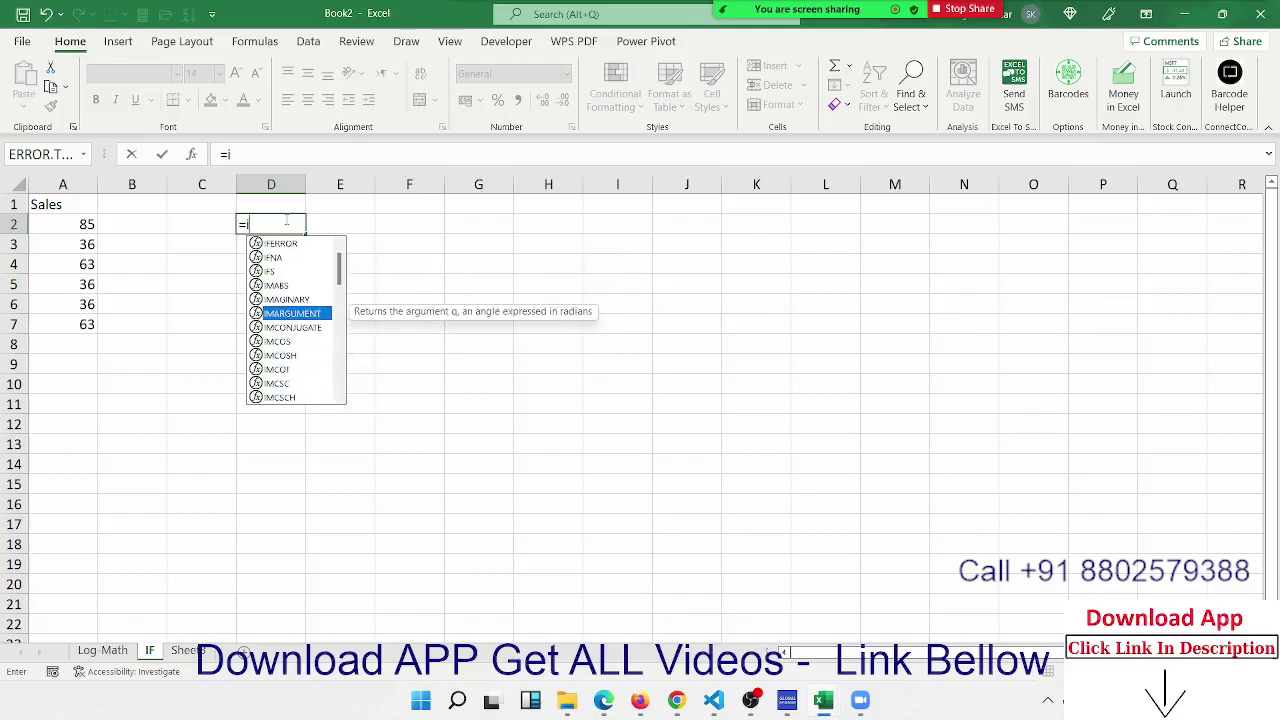
{"action": "key", "text": "Up"}
{"action": "key", "text": "Up"}
{"action": "key", "text": "Up"}
{"action": "key", "text": "Up"}
{"action": "key", "text": "Up"}
{"action": "key", "text": "Up"}
{"action": "key", "text": "Down"}
{"action": "key", "text": "Down"}
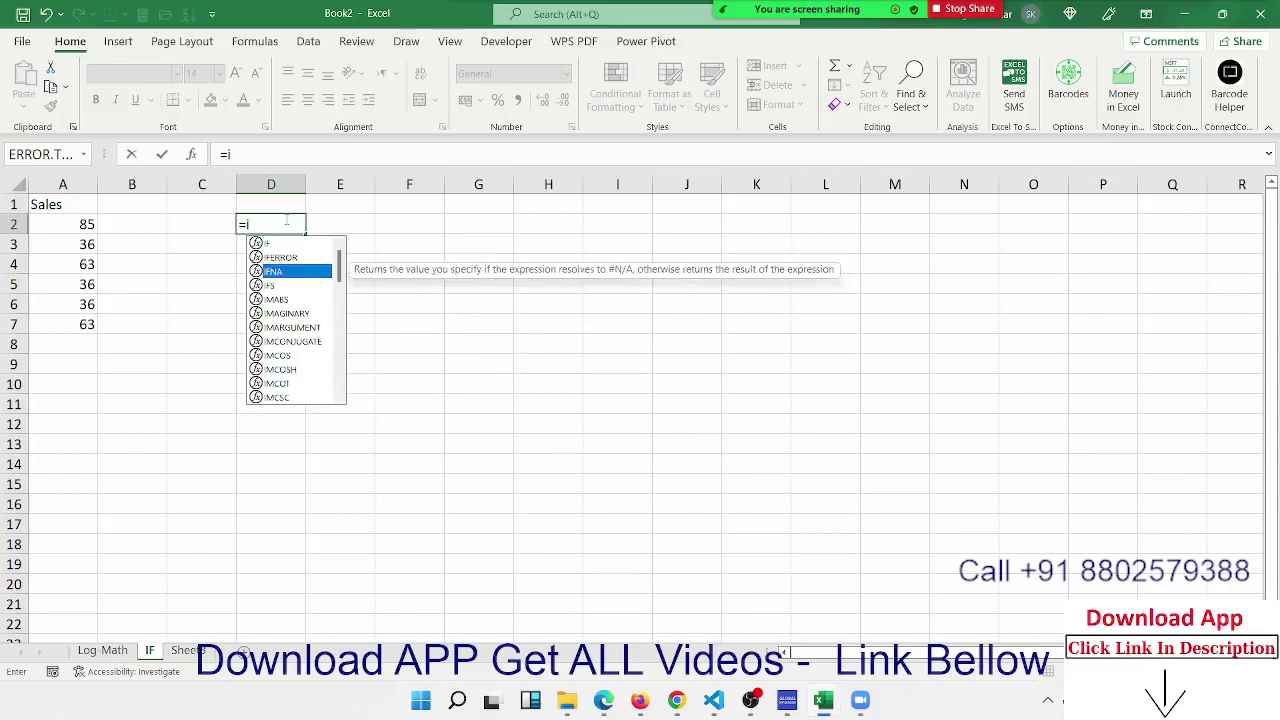
{"action": "key", "text": "Down"}
{"action": "key", "text": "Down"}
{"action": "key", "text": "Down"}
{"action": "key", "text": "Down"}
{"action": "key", "text": "Down"}
{"action": "key", "text": "Down"}
{"action": "key", "text": "Down"}
{"action": "key", "text": "Down"}
{"action": "key", "text": "Down"}
{"action": "key", "text": "Down"}
{"action": "key", "text": "Down"}
{"action": "key", "text": "Down"}
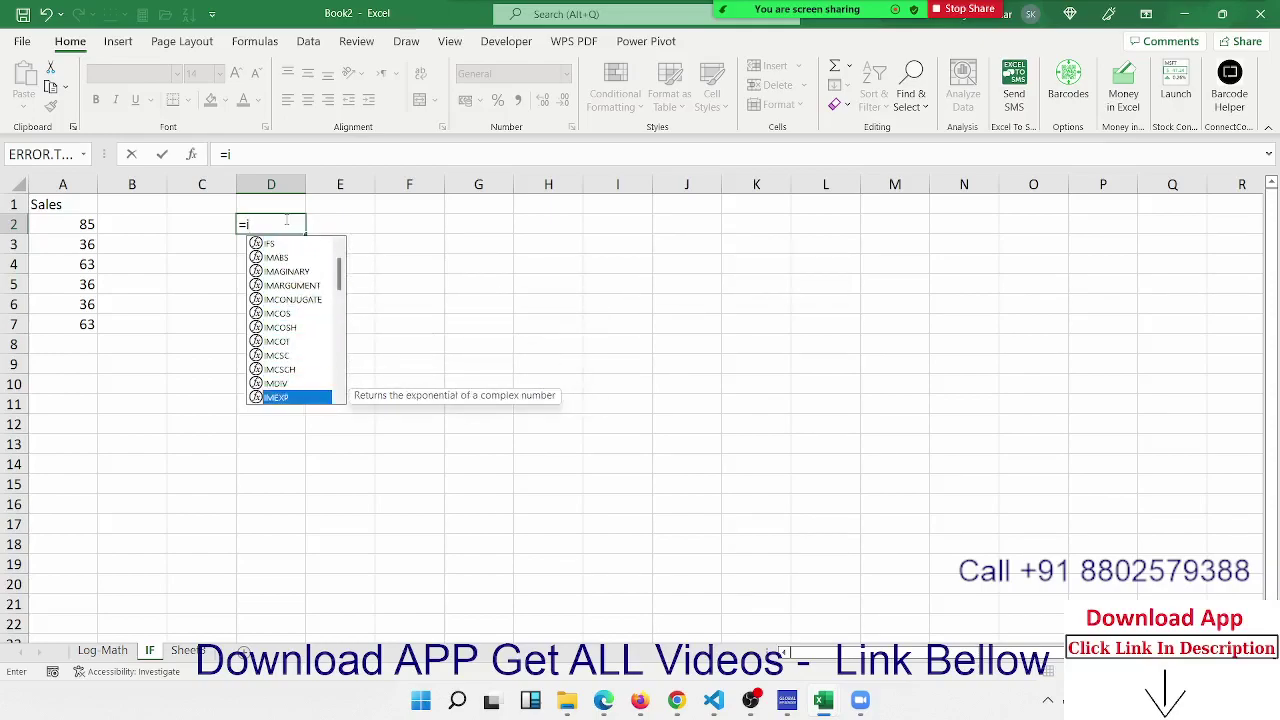
{"action": "key", "text": "Down"}
{"action": "key", "text": "Down"}
{"action": "key", "text": "Down"}
{"action": "key", "text": "Up"}
{"action": "key", "text": "Up"}
{"action": "key", "text": "Up"}
{"action": "key", "text": "Up"}
{"action": "key", "text": "Up"}
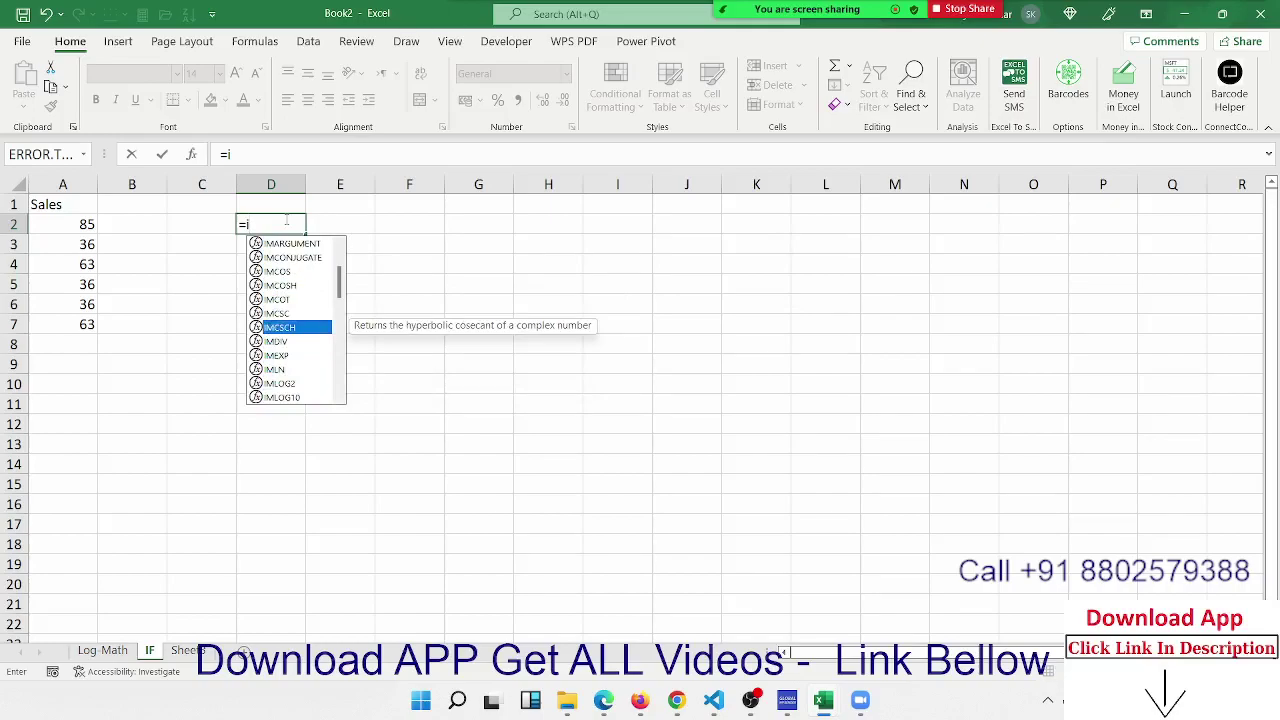
{"action": "key", "text": "Up"}
{"action": "key", "text": "Up"}
{"action": "key", "text": "Up"}
{"action": "key", "text": "Up"}
{"action": "key", "text": "Up"}
{"action": "key", "text": "Up"}
{"action": "key", "text": "Up"}
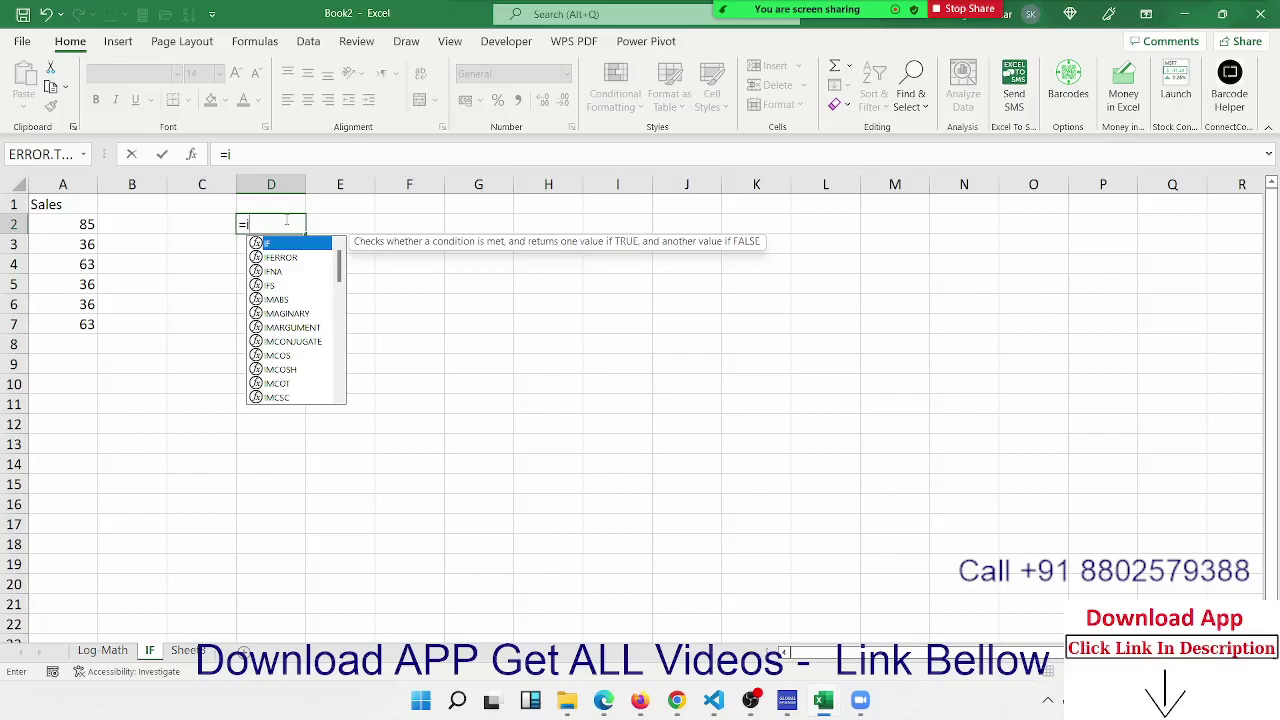
{"action": "key", "text": "Tab"}
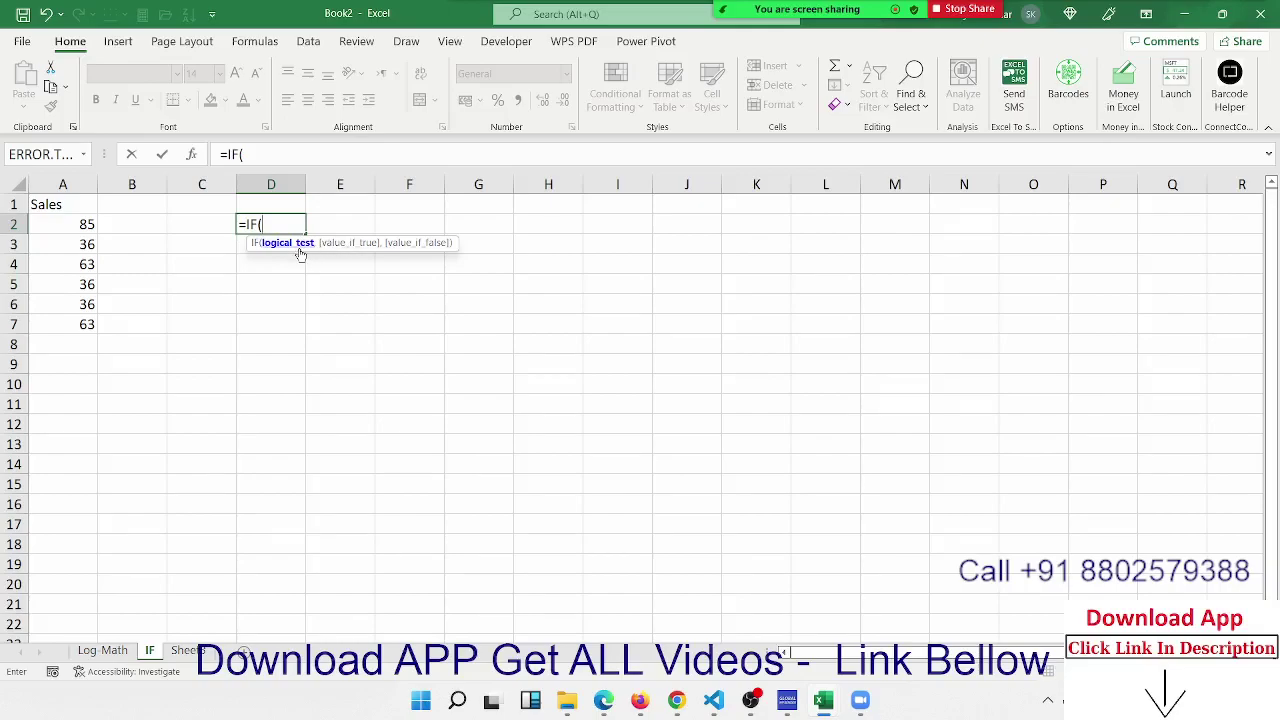
Enter =IF(A2>50,500,600) in D2, removing the stray comma, so it shows 500 for sales of 85.
{"action": "left_click", "coordinate": [85, 224]}
{"action": "type", "text": ">5"}
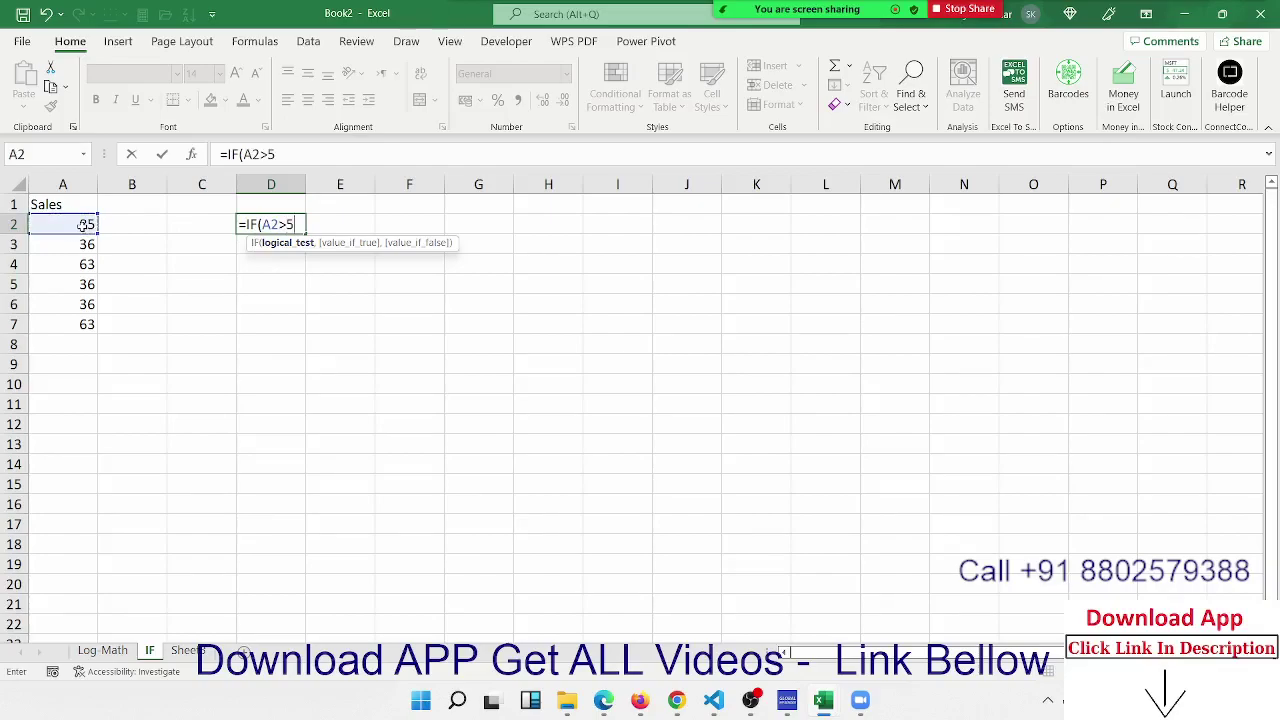
{"action": "type", "text": "0,"}
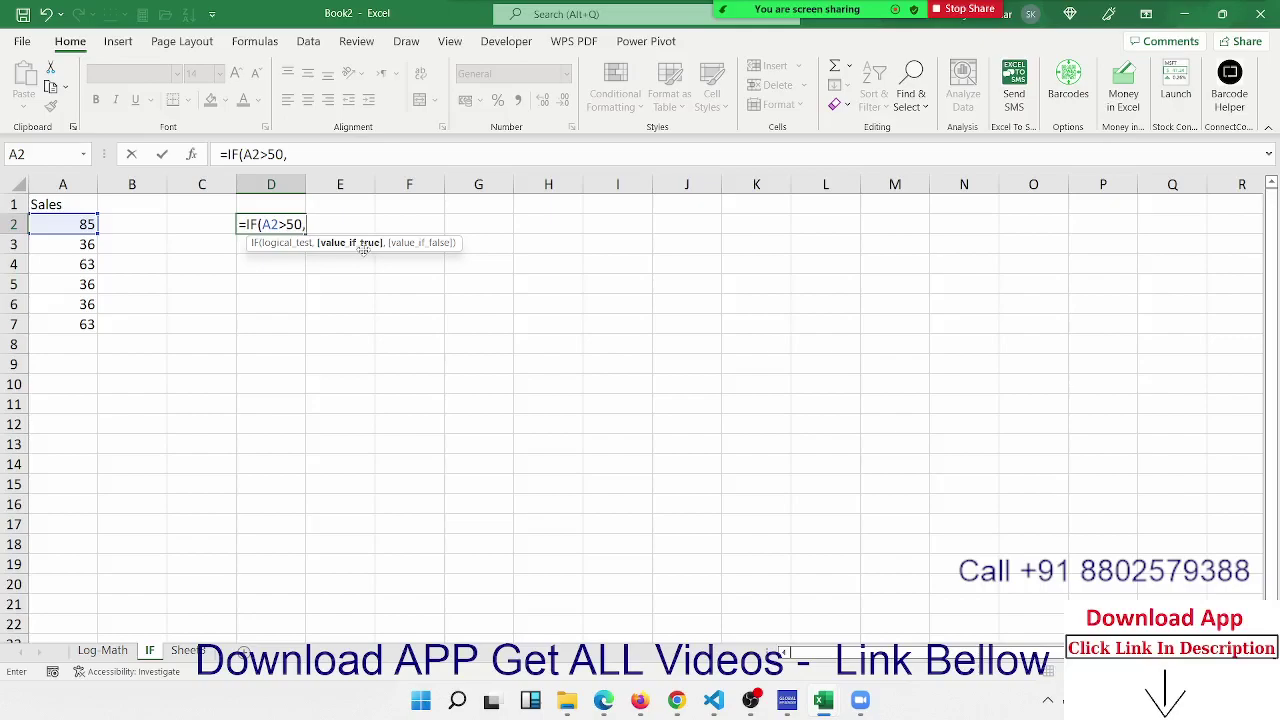
{"action": "key", "text": "Return"}
{"action": "double_click", "coordinate": [297, 224]}
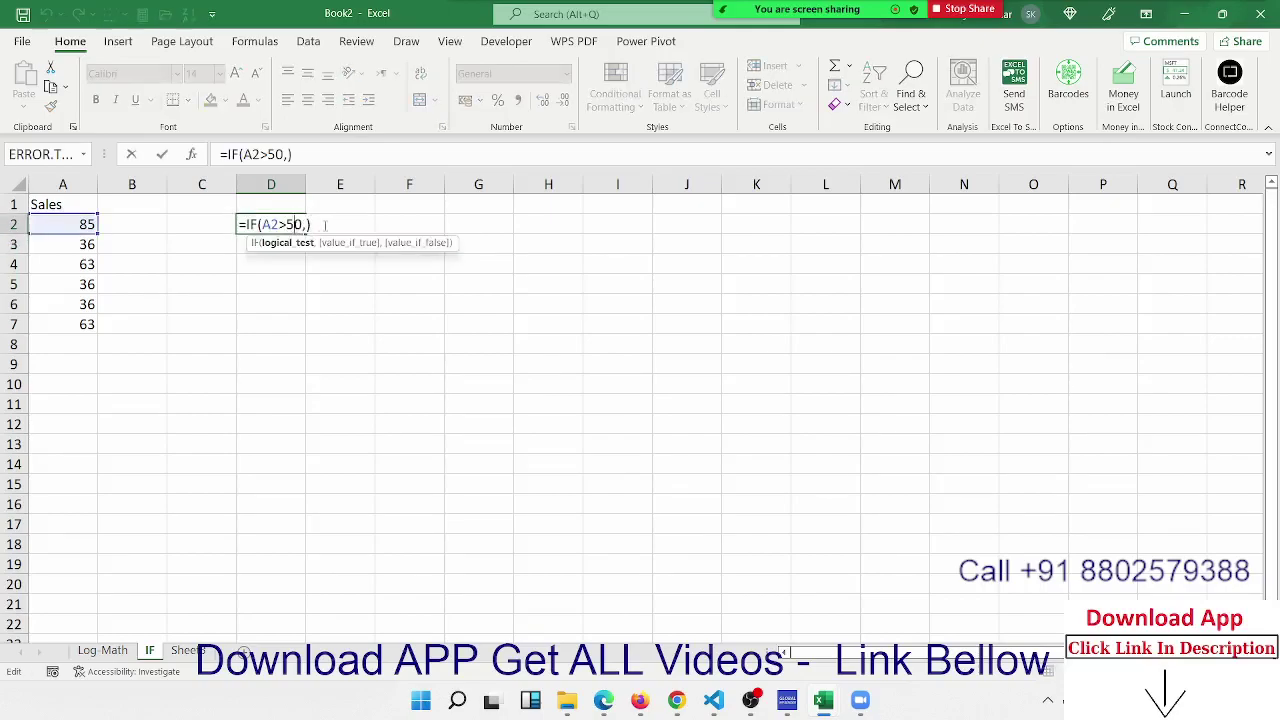
{"action": "key", "text": "Delete"}
{"action": "key", "text": "Return"}
{"action": "key", "text": "Return"}
{"action": "key", "text": "Return"}
{"action": "key", "text": "Return"}
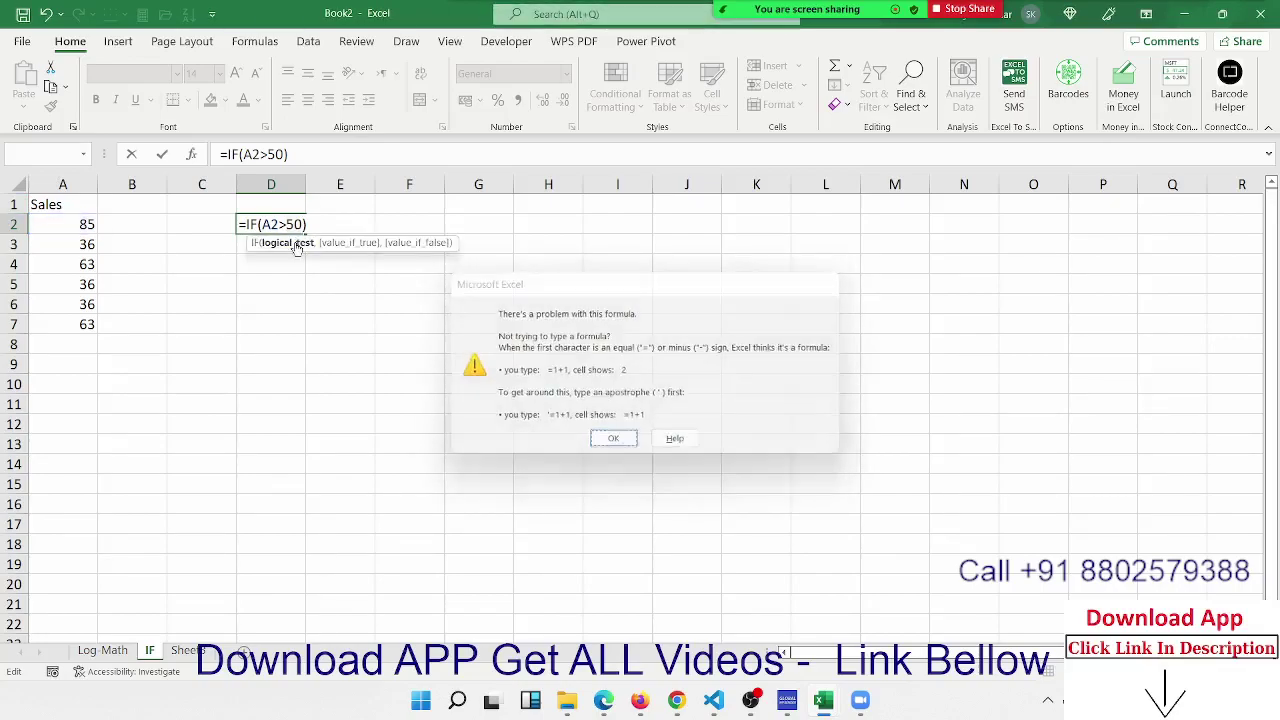
{"action": "key", "text": "Right"}
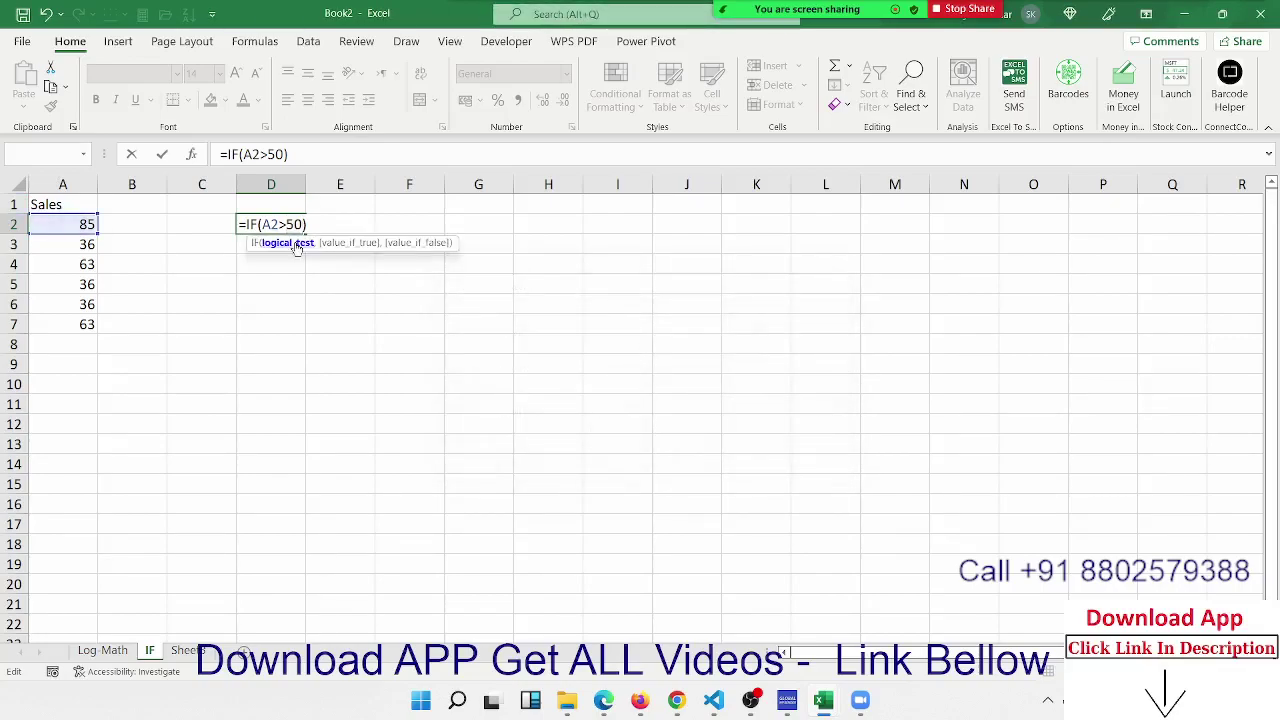
{"action": "type", "text": ","}
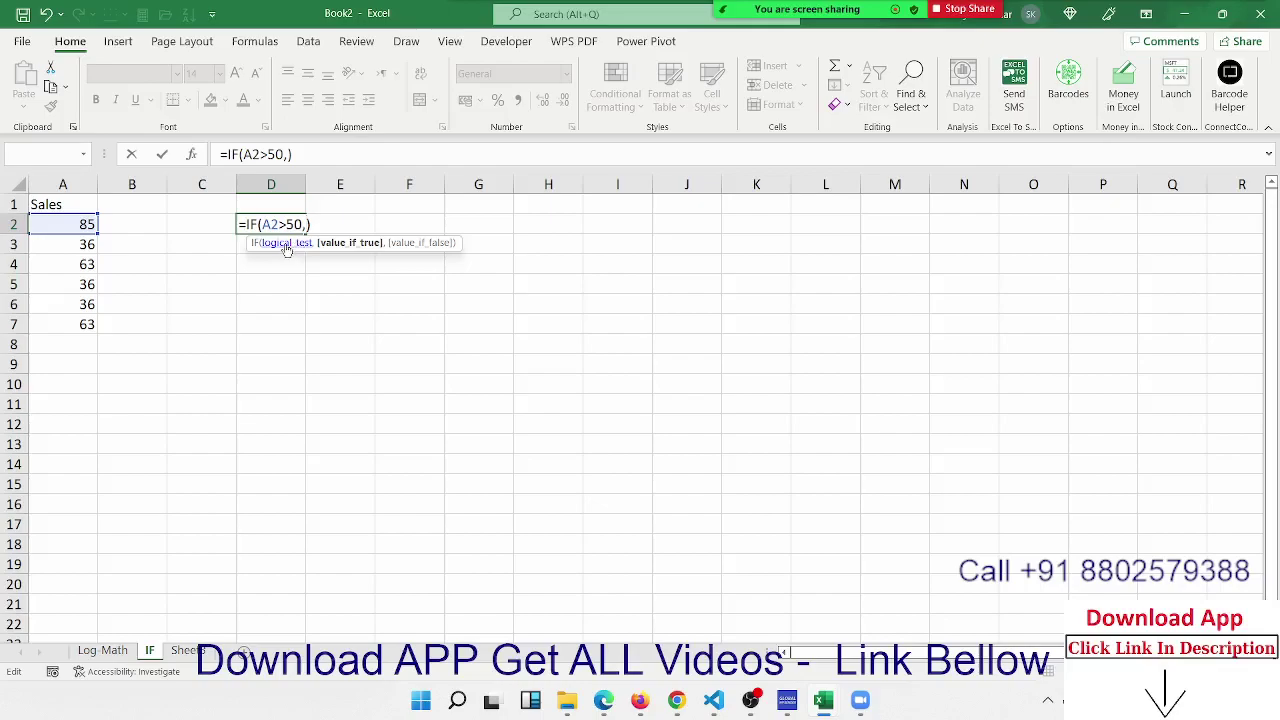
{"action": "type", "text": "500"}
{"action": "type", "text": ",600"}
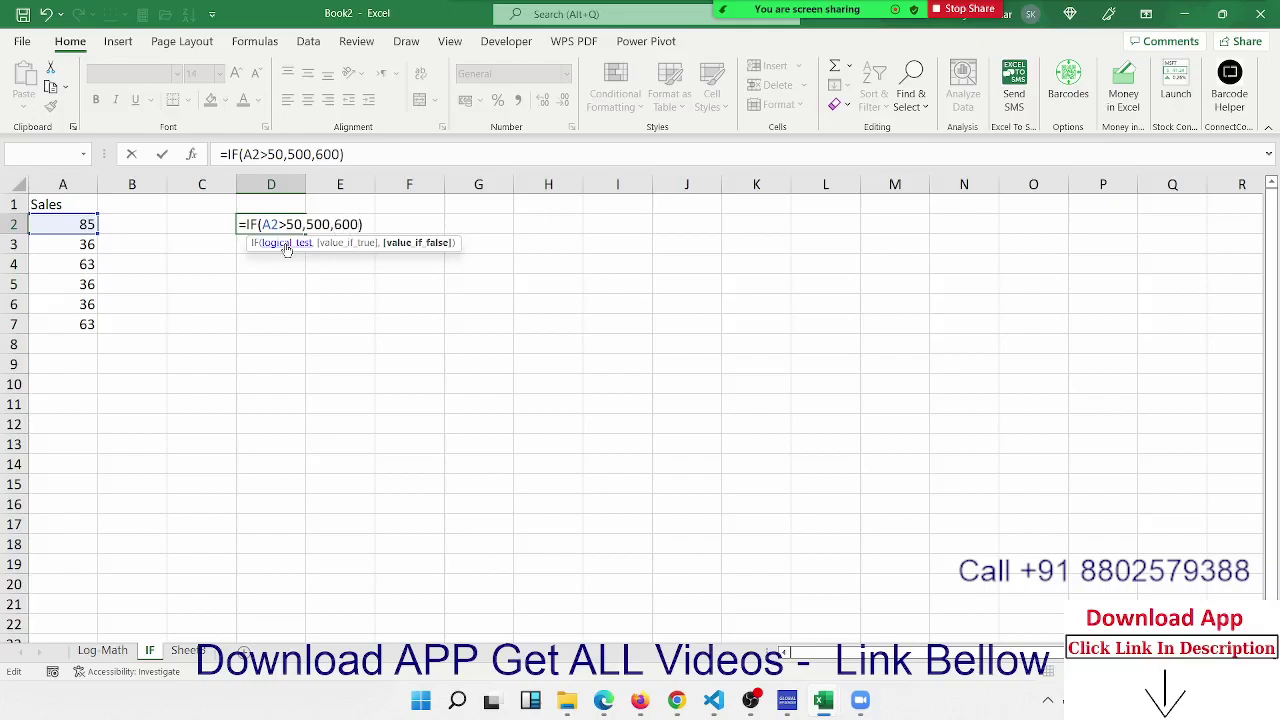
{"action": "key", "text": "Return"}
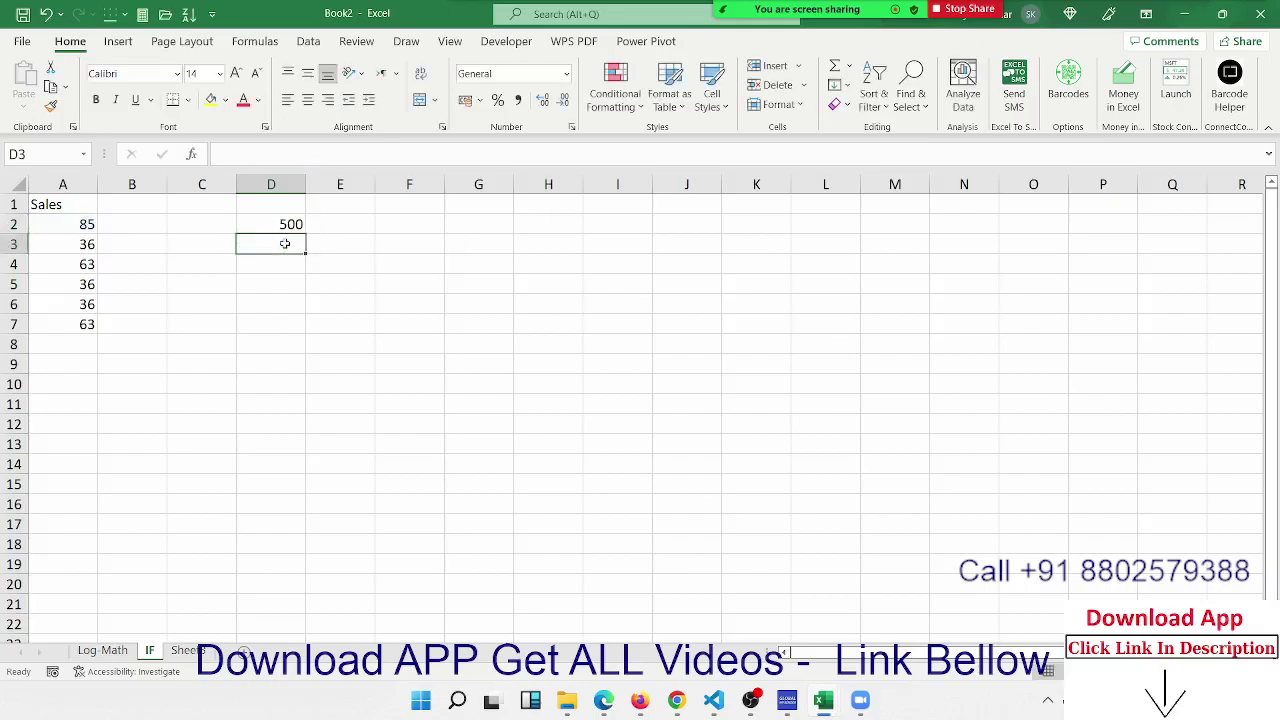
{"action": "key", "text": "Up"}
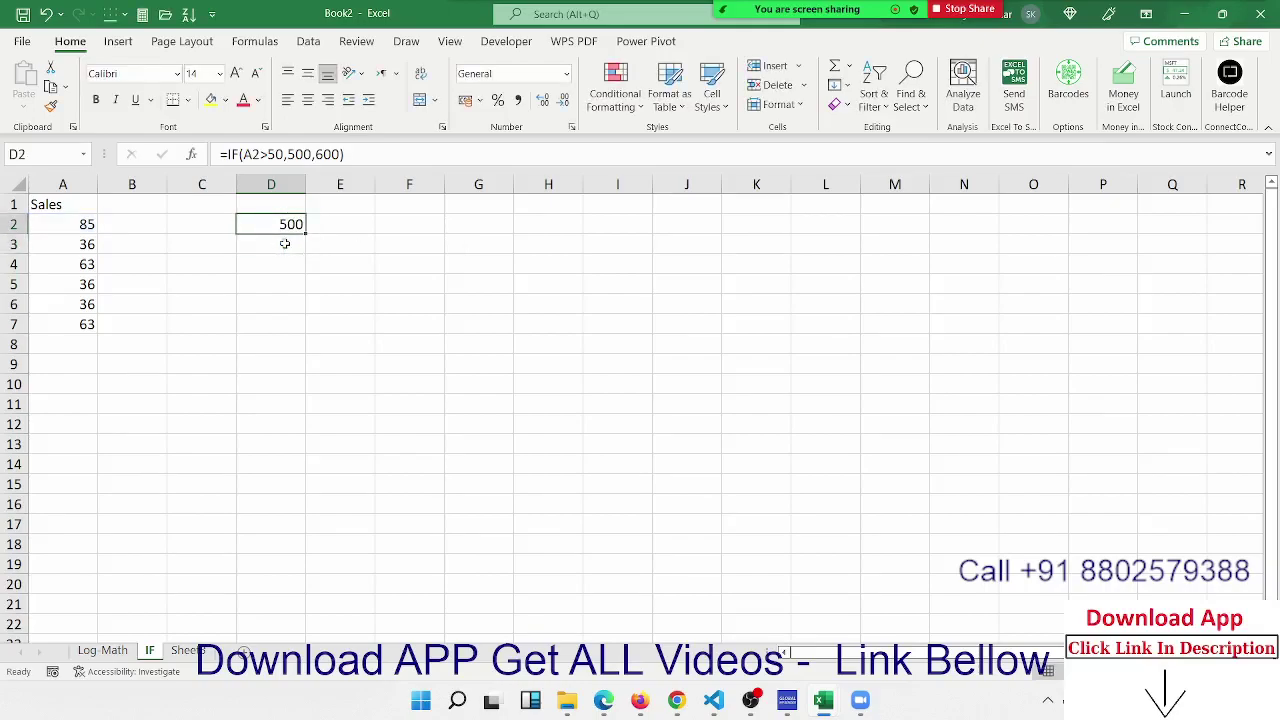
Add Sr and Name headings in I1:J1, with 1 in I2 and a first name in J2.
{"action": "key", "text": "Right"}
{"action": "key", "text": "Right"}
{"action": "key", "text": "Right"}
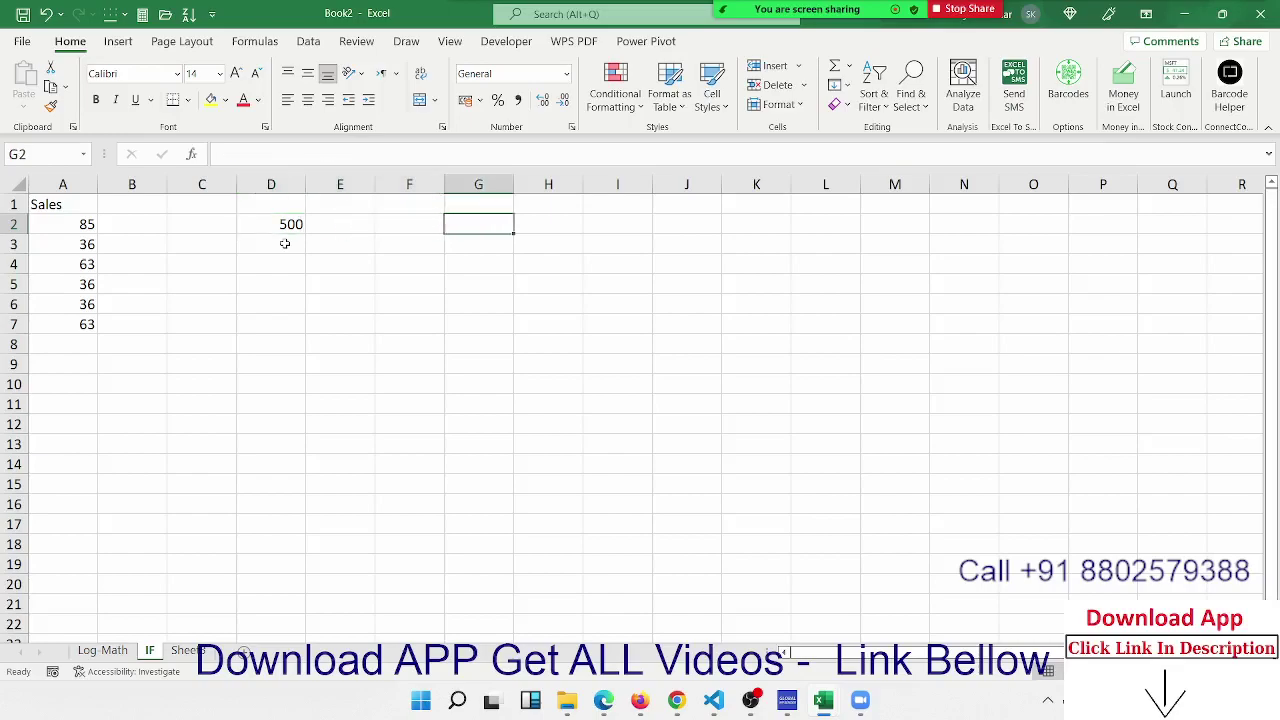
{"action": "key", "text": "Right"}
{"action": "key", "text": "Right"}
{"action": "key", "text": "Up"}
{"action": "key", "text": "Down"}
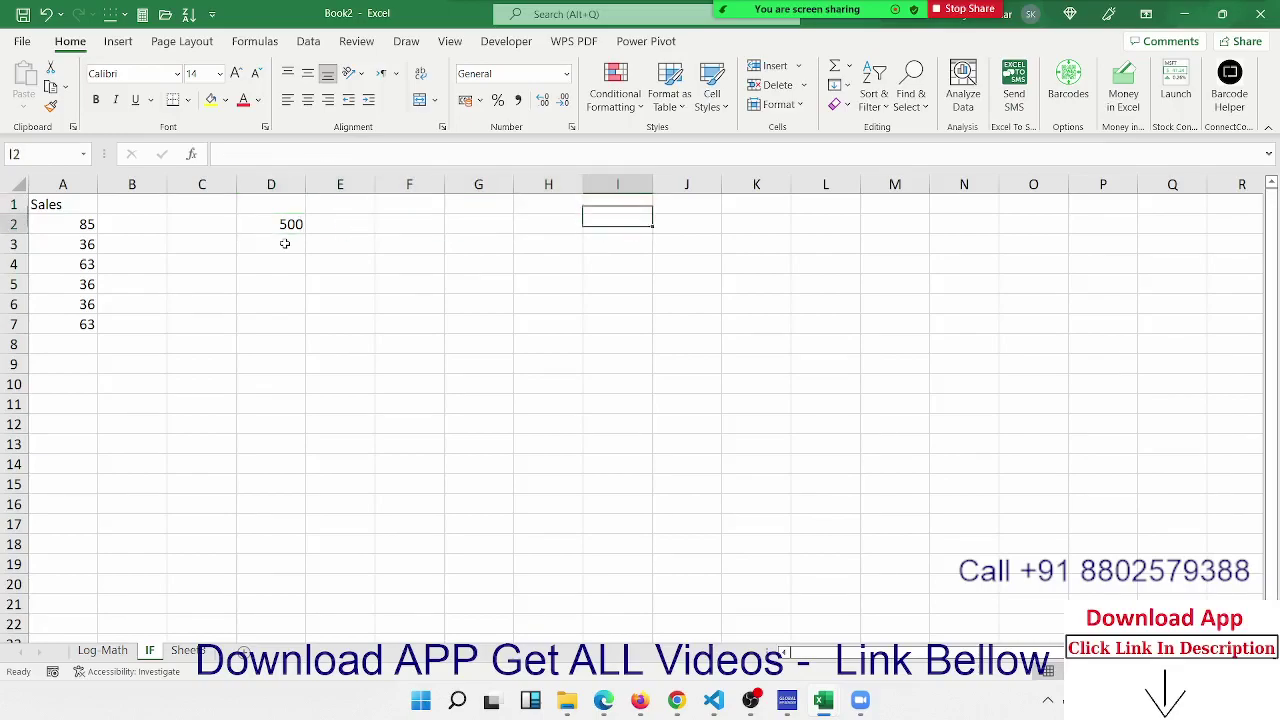
{"action": "key", "text": "Up"}
{"action": "type", "text": "Sr"}
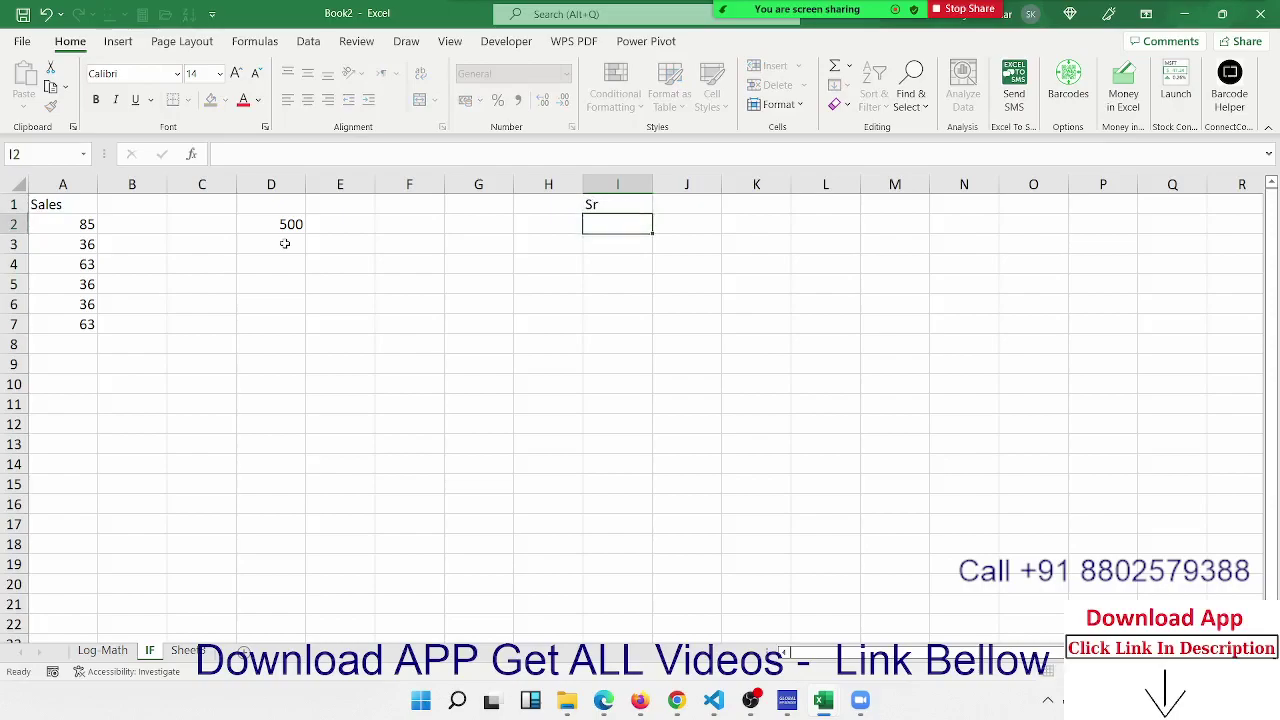
{"action": "key", "text": "Right"}
{"action": "type", "text": "Name"}
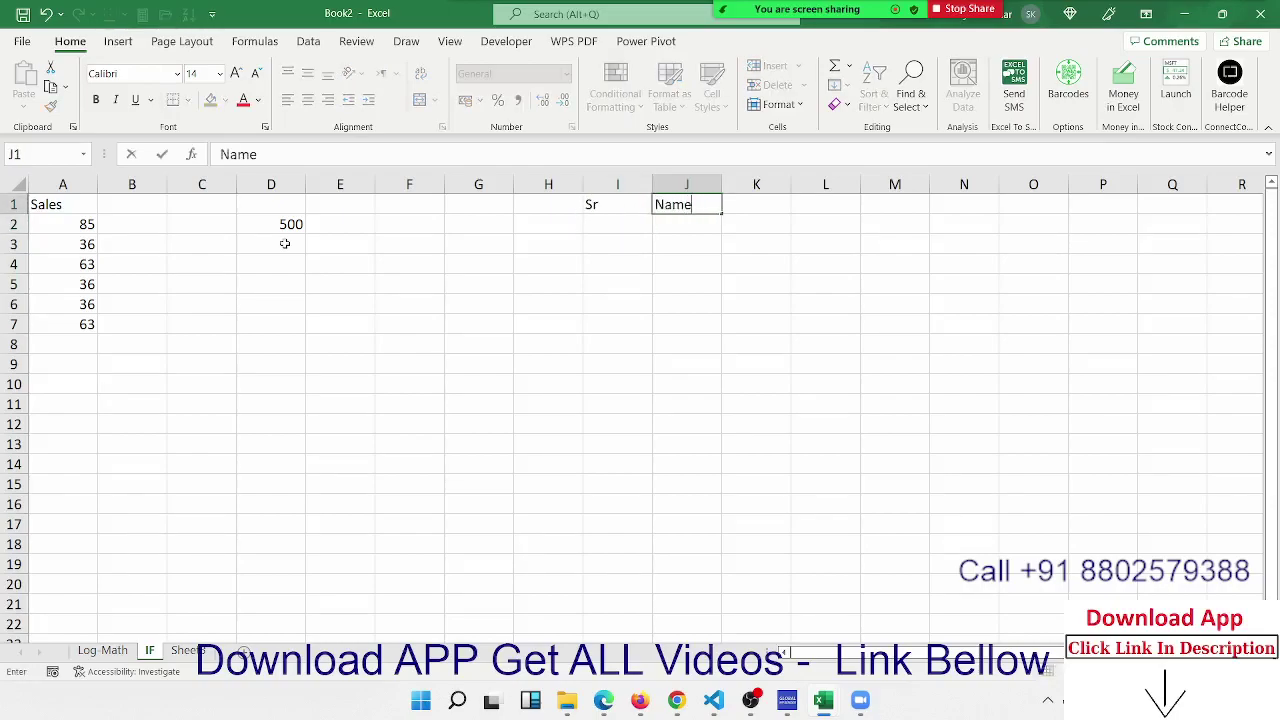
{"action": "key", "text": "Right"}
{"action": "key", "text": "Down"}
{"action": "key", "text": "Down"}
{"action": "key", "text": "Up"}
{"action": "key", "text": "Left"}
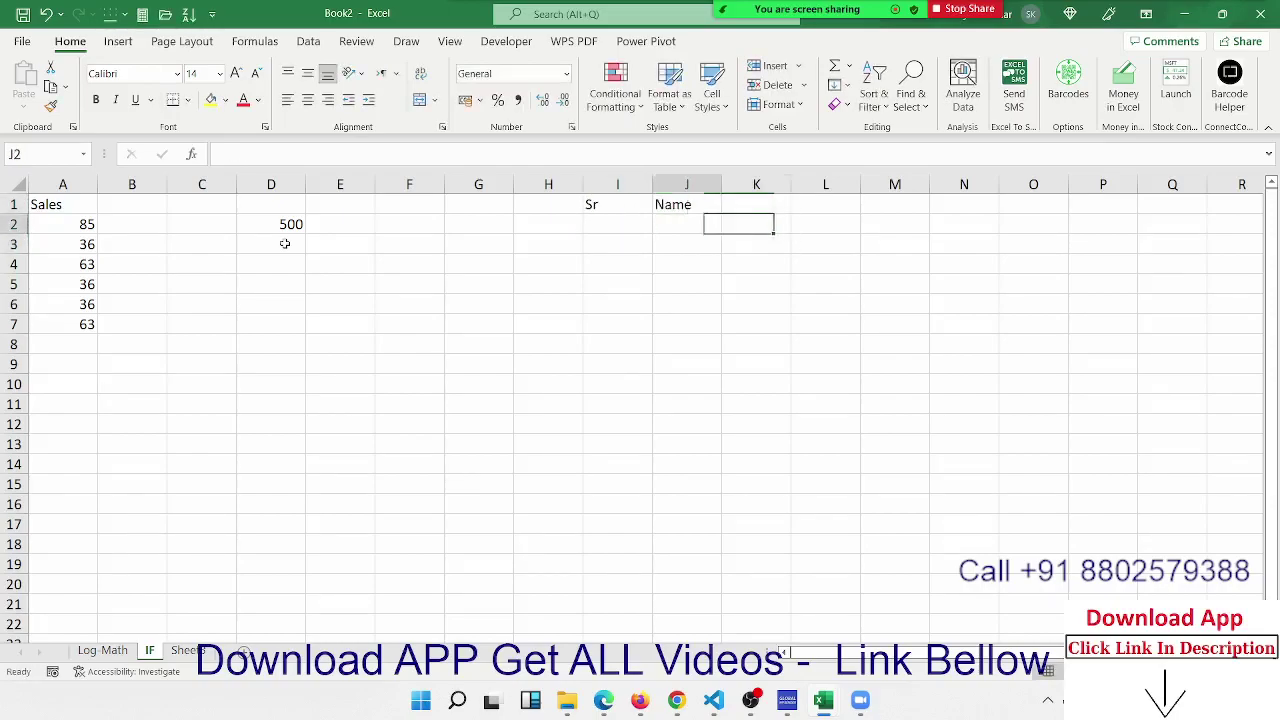
{"action": "key", "text": "Left"}
{"action": "type", "text": "1"}
{"action": "key", "text": "Right"}
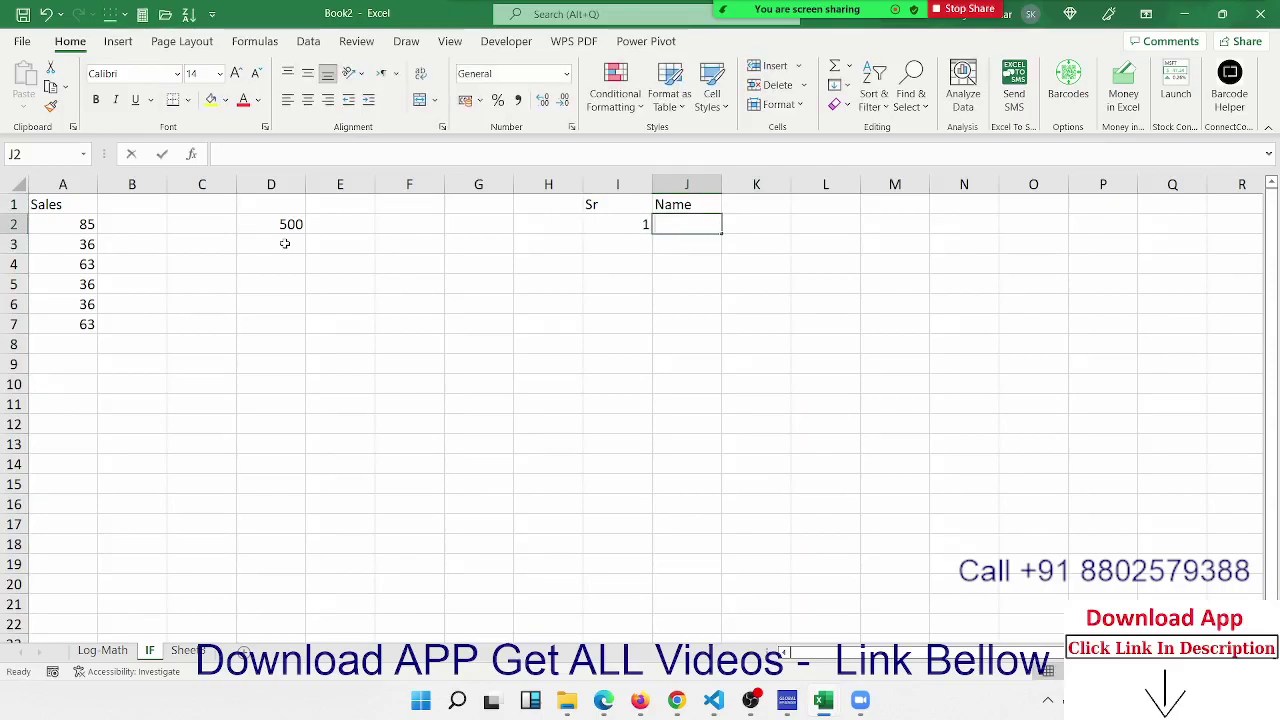
{"action": "type", "text": "Puja"}
{"action": "key", "text": "Return"}
Enter =IF(J3>0,I2+1,"") in I3 and fill it down to I11 with Ctrl+D.
{"action": "key", "text": "Left"}
{"action": "type", "text": "="}
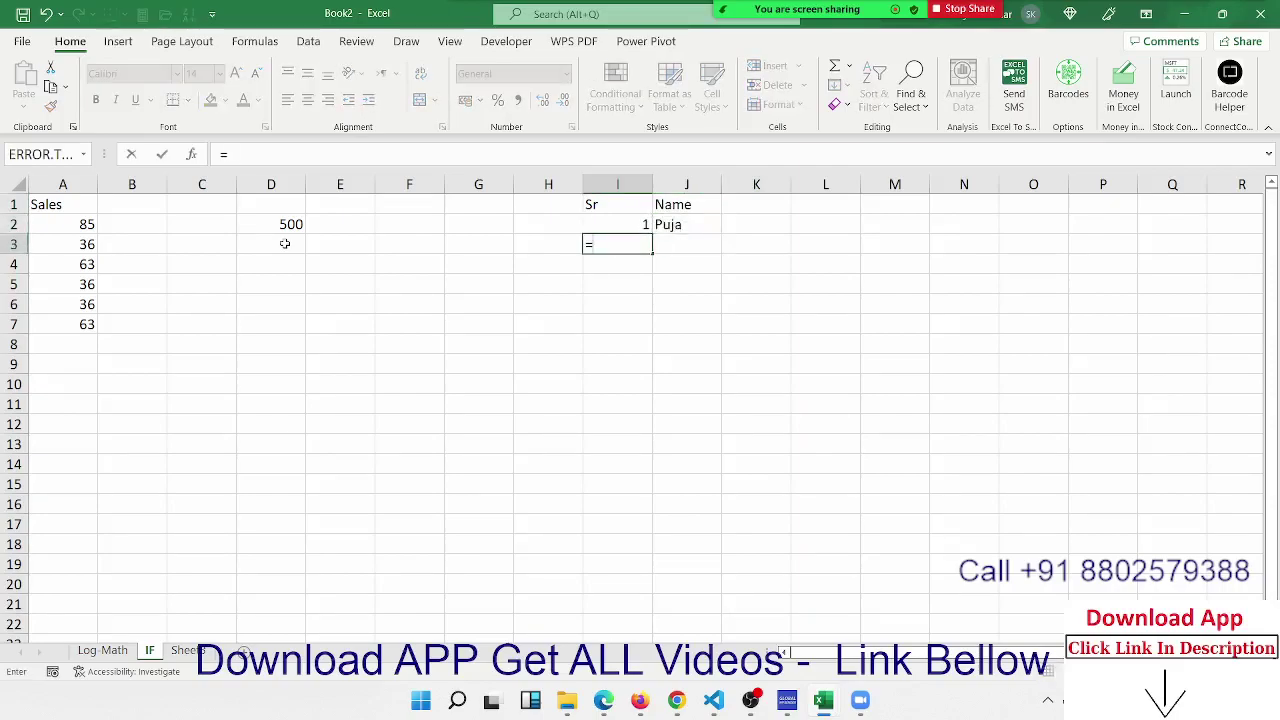
{"action": "type", "text": "IF("}
{"action": "key", "text": "Right"}
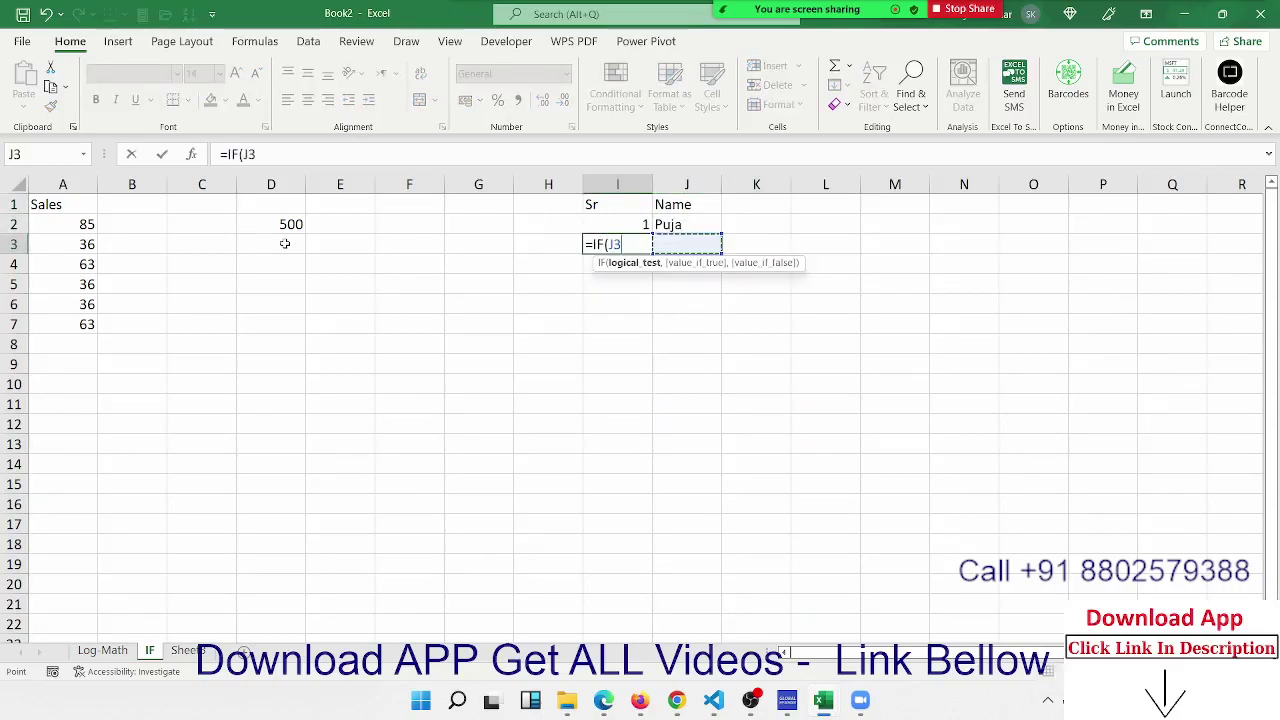
{"action": "type", "text": ">0"}
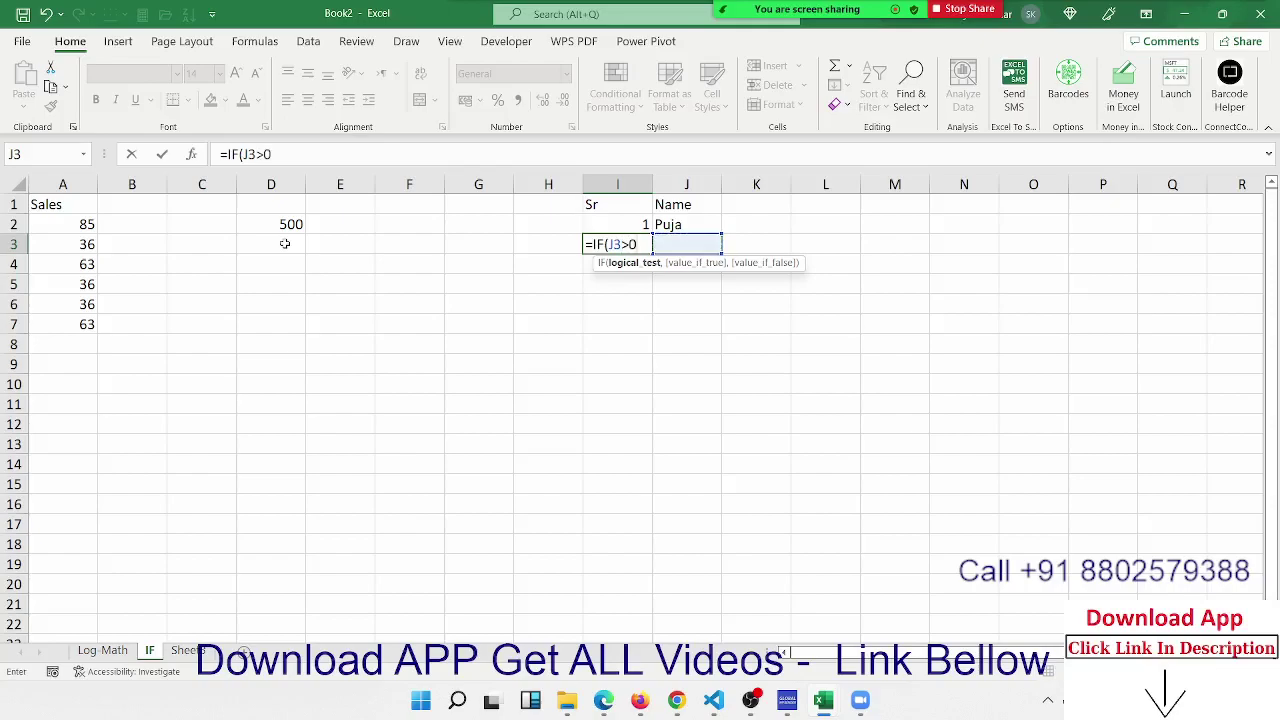
{"action": "type", "text": ","}
{"action": "key", "text": "Up"}
{"action": "type", "text": "+1"}
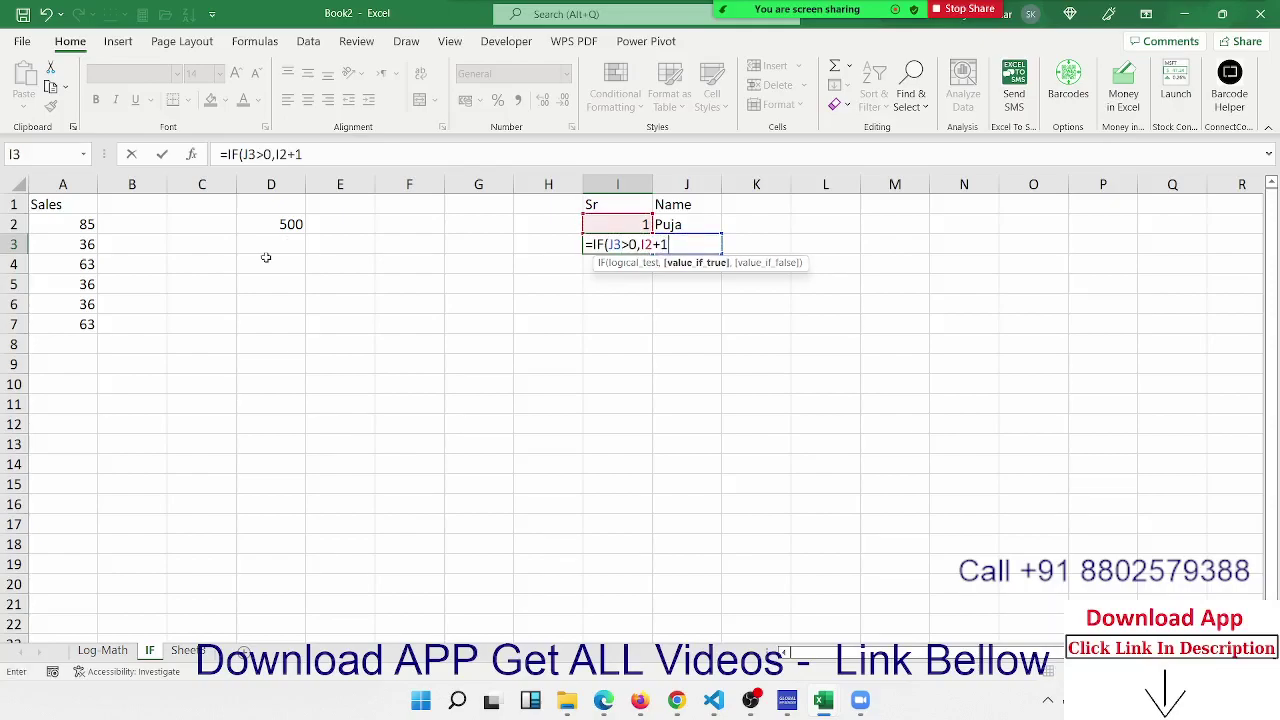
{"action": "type", "text": ",\"\""}
{"action": "key", "text": "Return"}
{"action": "key", "text": "Up"}
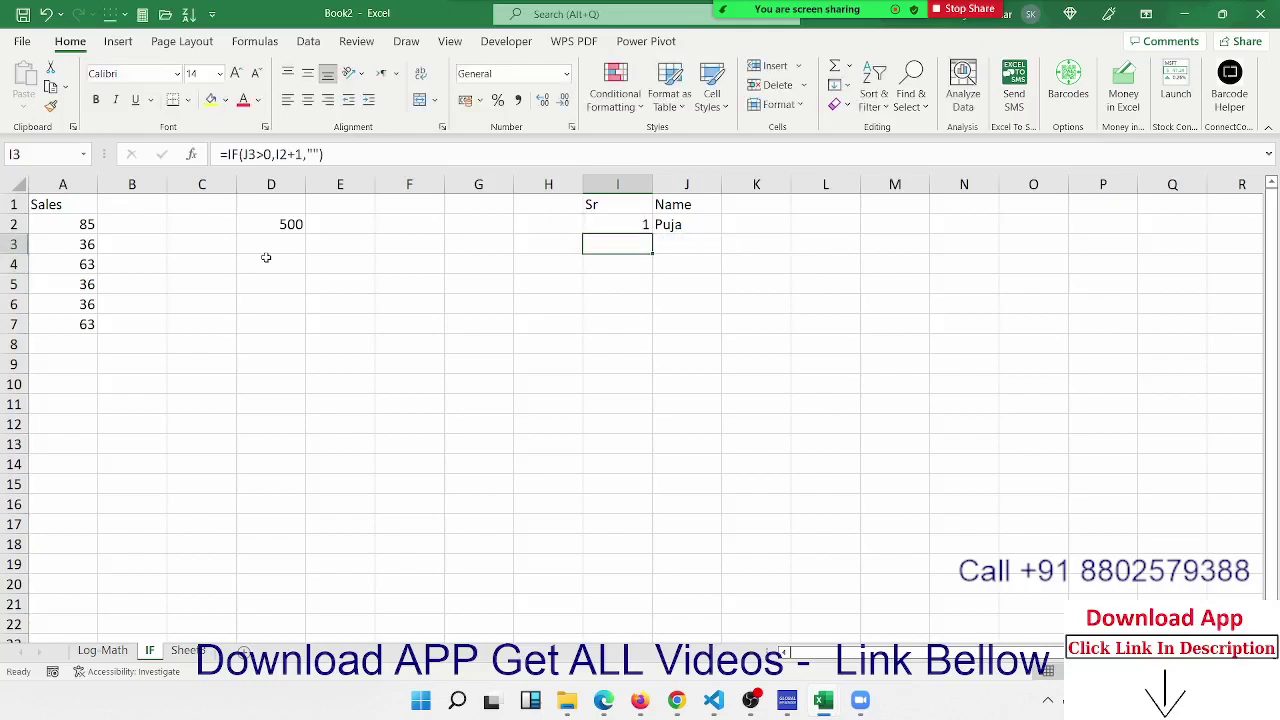
{"action": "key", "text": "shift+Down"}
{"action": "key", "text": "shift+Down"}
{"action": "key", "text": "shift+Down"}
{"action": "key", "text": "shift+Down"}
{"action": "key", "text": "shift+Down"}
{"action": "key", "text": "ctrl+d"}
Type two more names in J3 and J4 so the serials 2 and 3 appear.
{"action": "key", "text": "Right"}
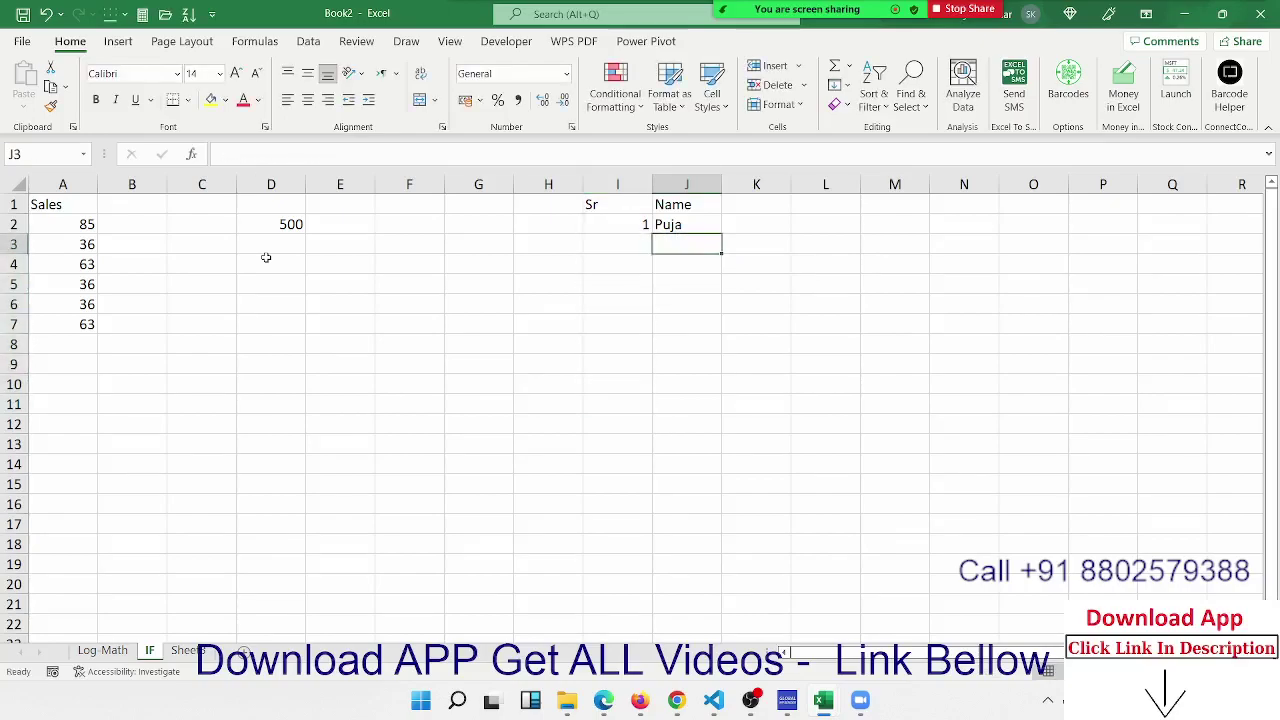
{"action": "key", "text": "Left"}
{"action": "key", "text": "Right"}
{"action": "type", "text": "Om"}
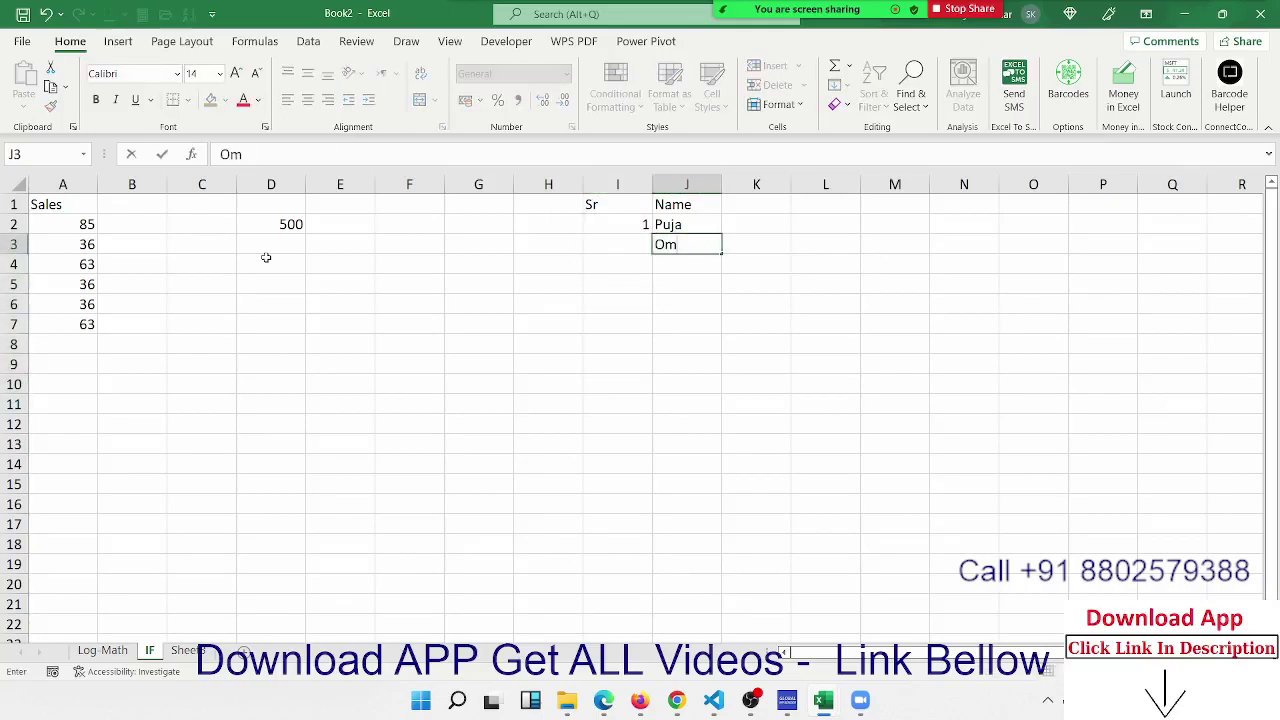
{"action": "key", "text": "Return"}
{"action": "type", "text": "I"}
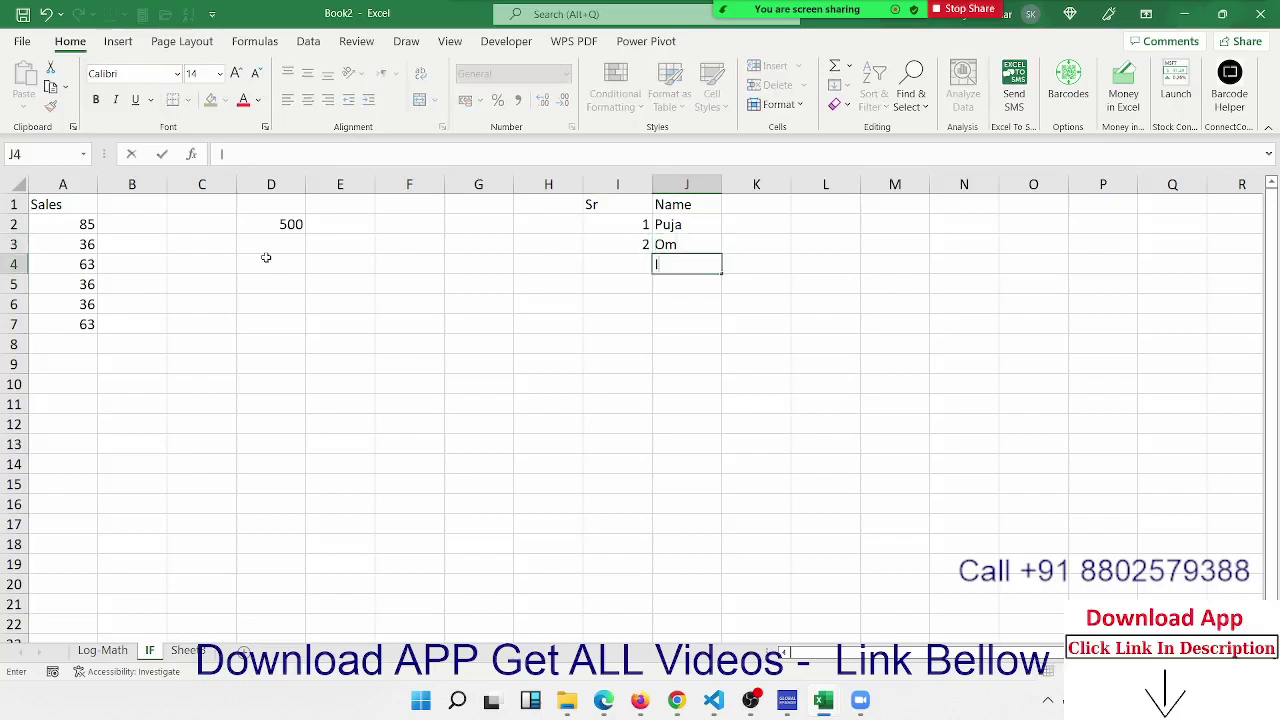
{"action": "type", "text": "nder"}
{"action": "key", "text": "Return"}
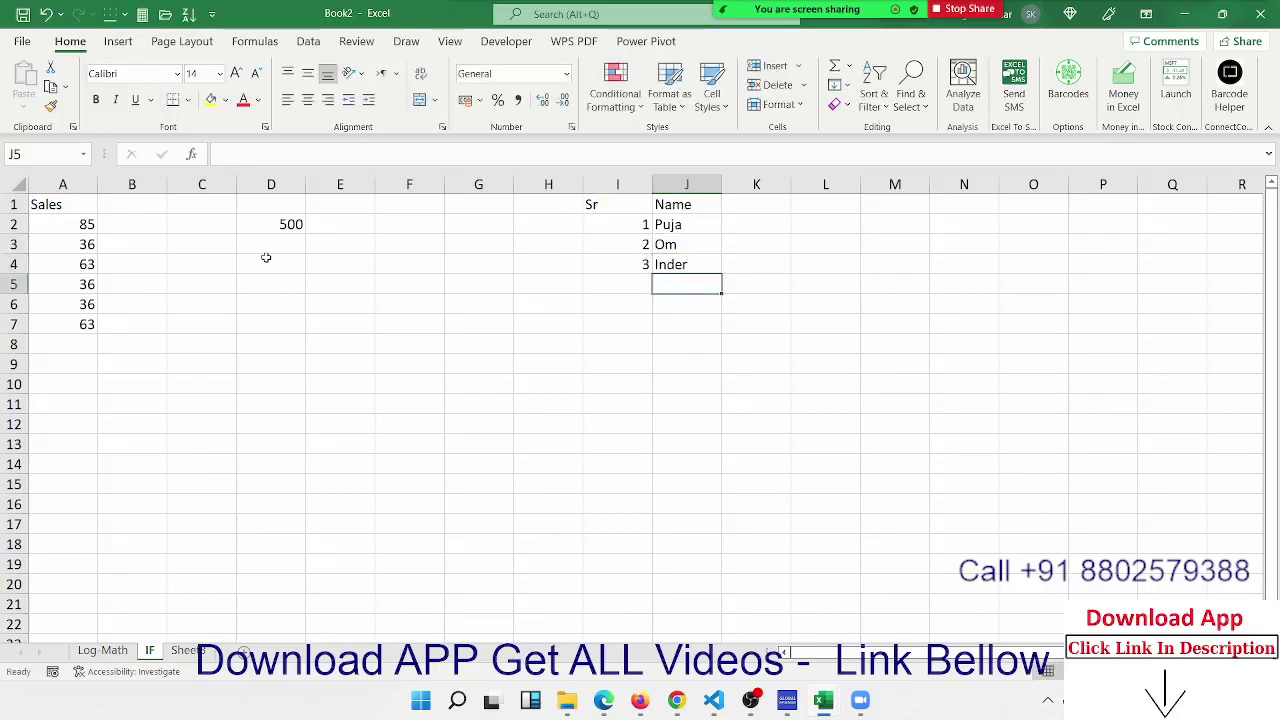
Enter the label Top in L3 and the limit 20 in M3.
{"action": "left_click", "coordinate": [822, 238]}
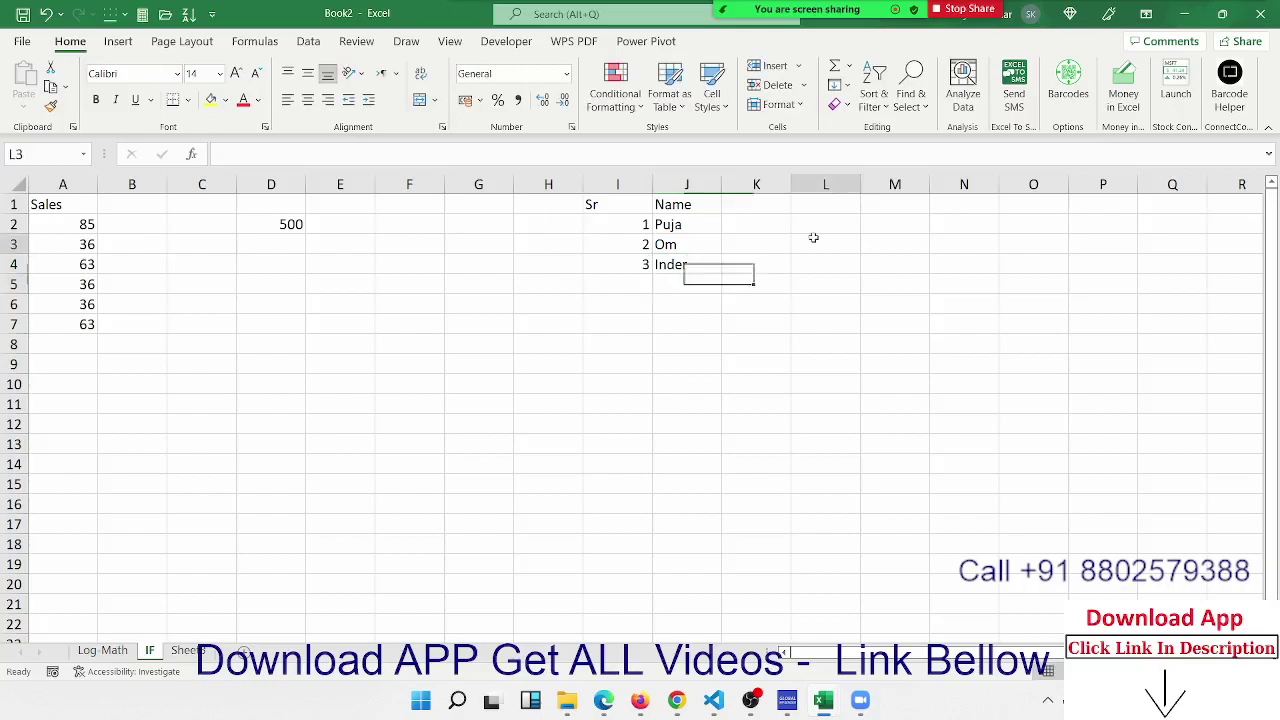
{"action": "type", "text": "Top"}
{"action": "key", "text": "Tab"}
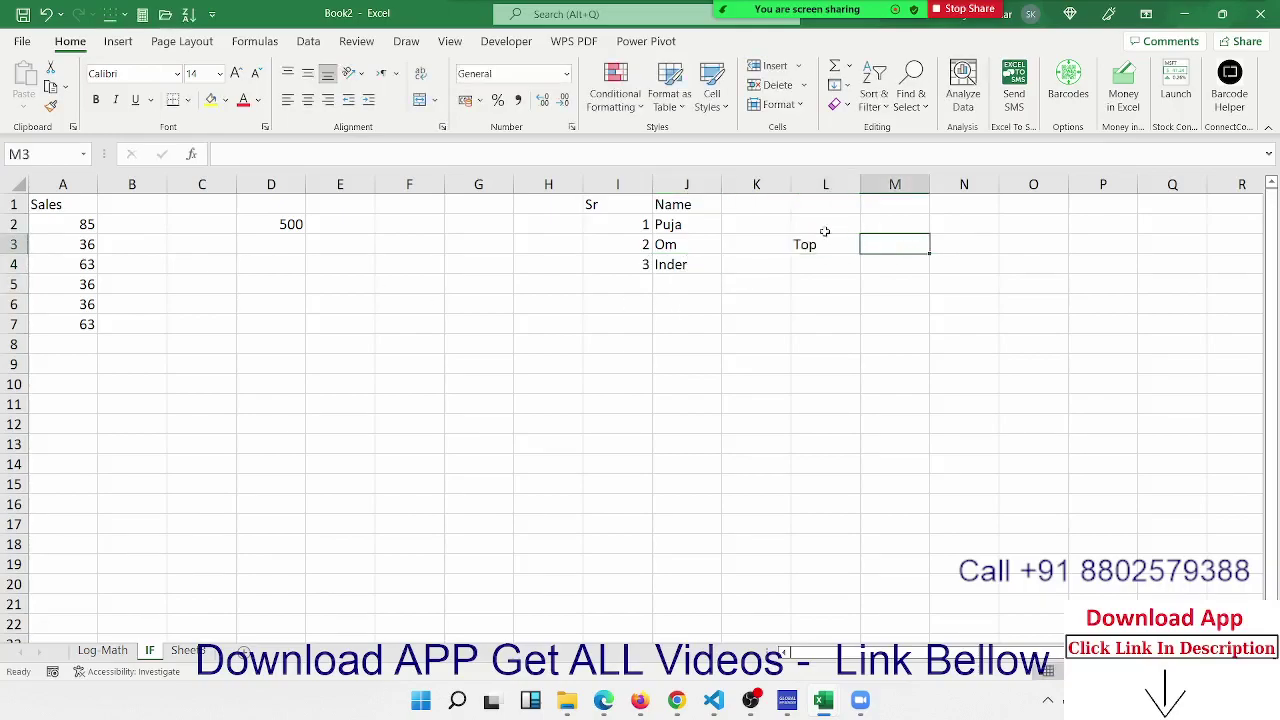
{"action": "type", "text": "50"}
{"action": "key", "text": "BackSpace"}
{"action": "key", "text": "BackSpace"}
{"action": "type", "text": "2"}
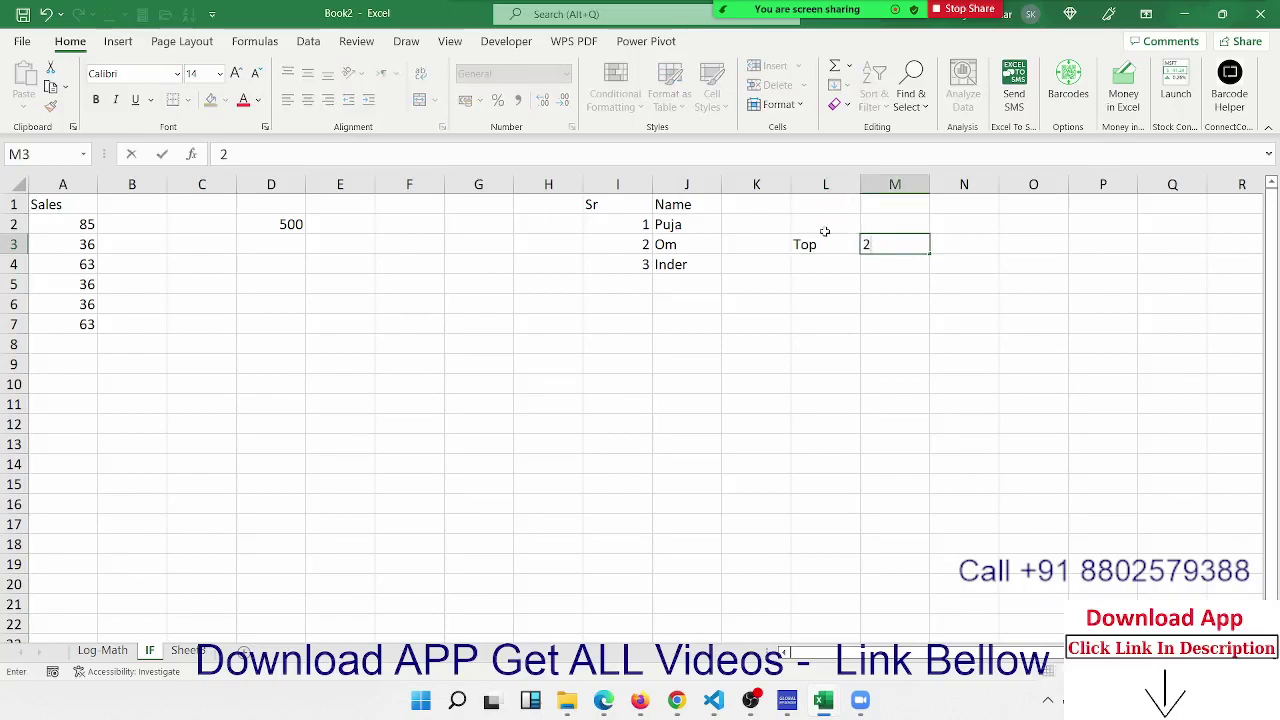
{"action": "type", "text": "0"}
{"action": "key", "text": "Down"}
{"action": "key", "text": "Down"}
Put an Sr heading in L6 and the starting number 1 in L7.
{"action": "key", "text": "Left"}
{"action": "key", "text": "Down"}
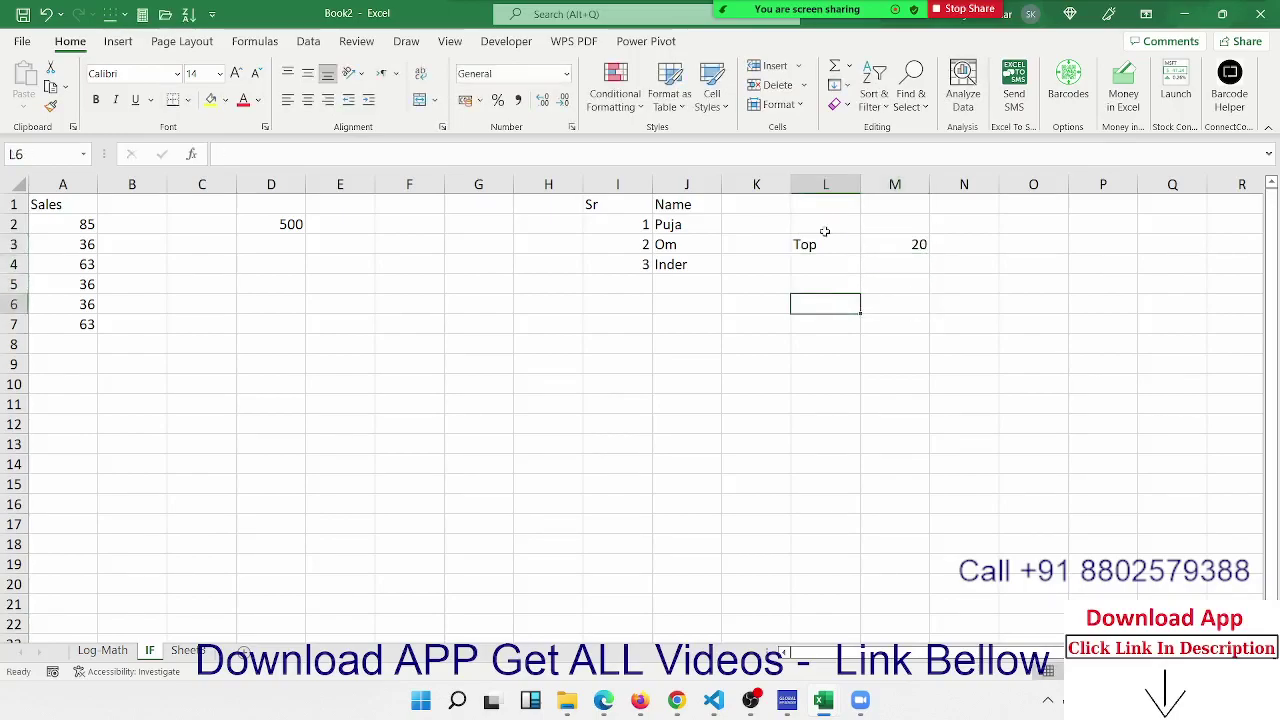
{"action": "type", "text": "Sr"}
{"action": "key", "text": "Return"}
{"action": "type", "text": "1"}
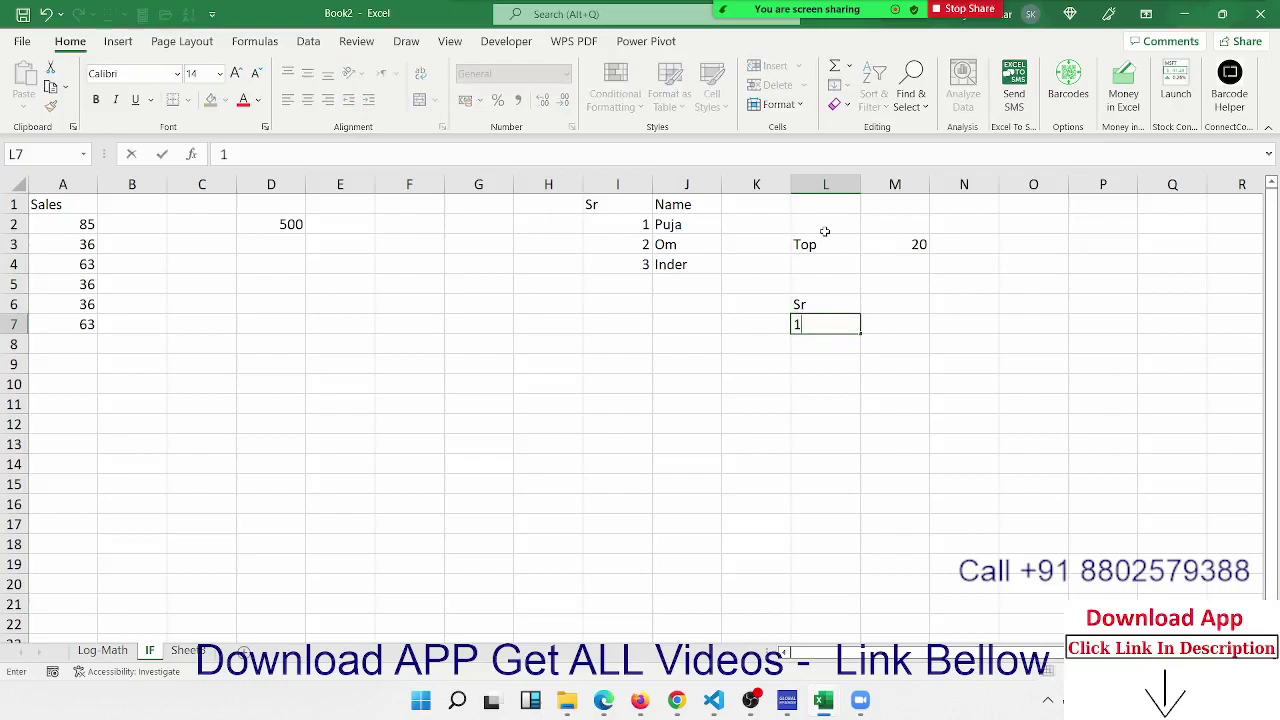
{"action": "key", "text": "Return"}
Enter =IF(L7+1>M3,"",L7+1) in L8 as the limited counter formula.
{"action": "type", "text": "=if"}
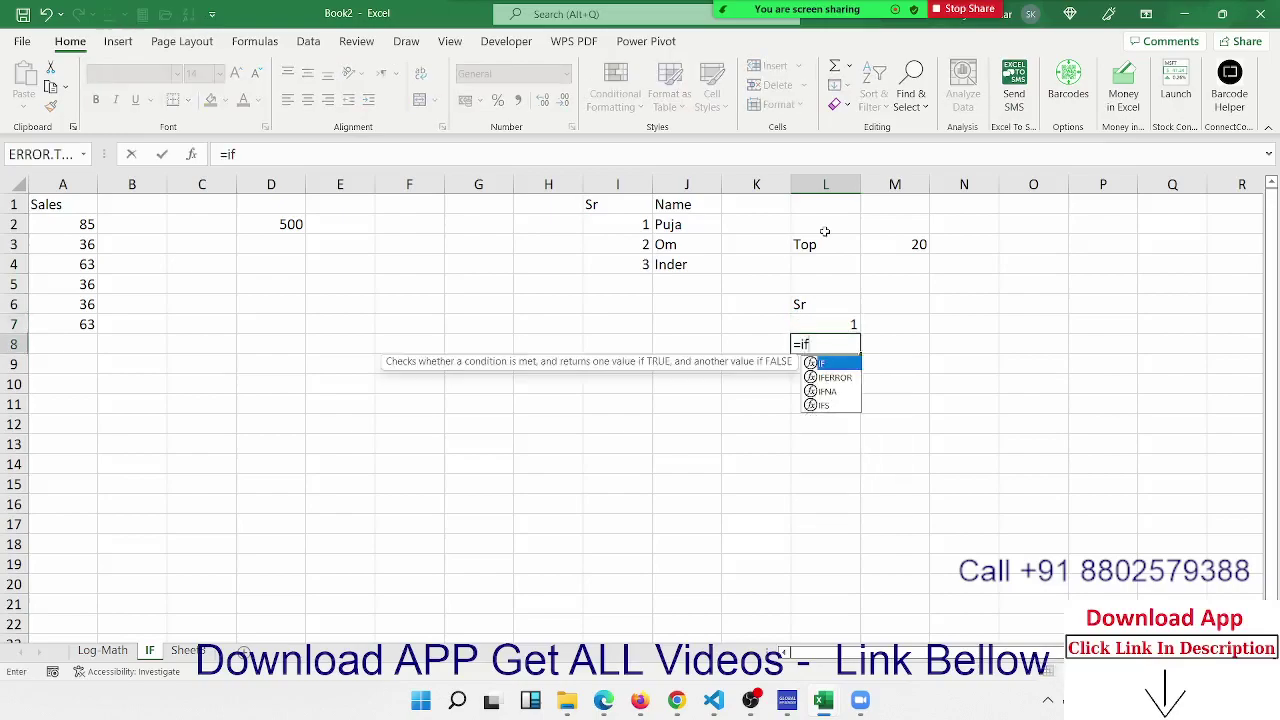
{"action": "key", "text": "Tab"}
{"action": "key", "text": "Up"}
{"action": "type", "text": "+"}
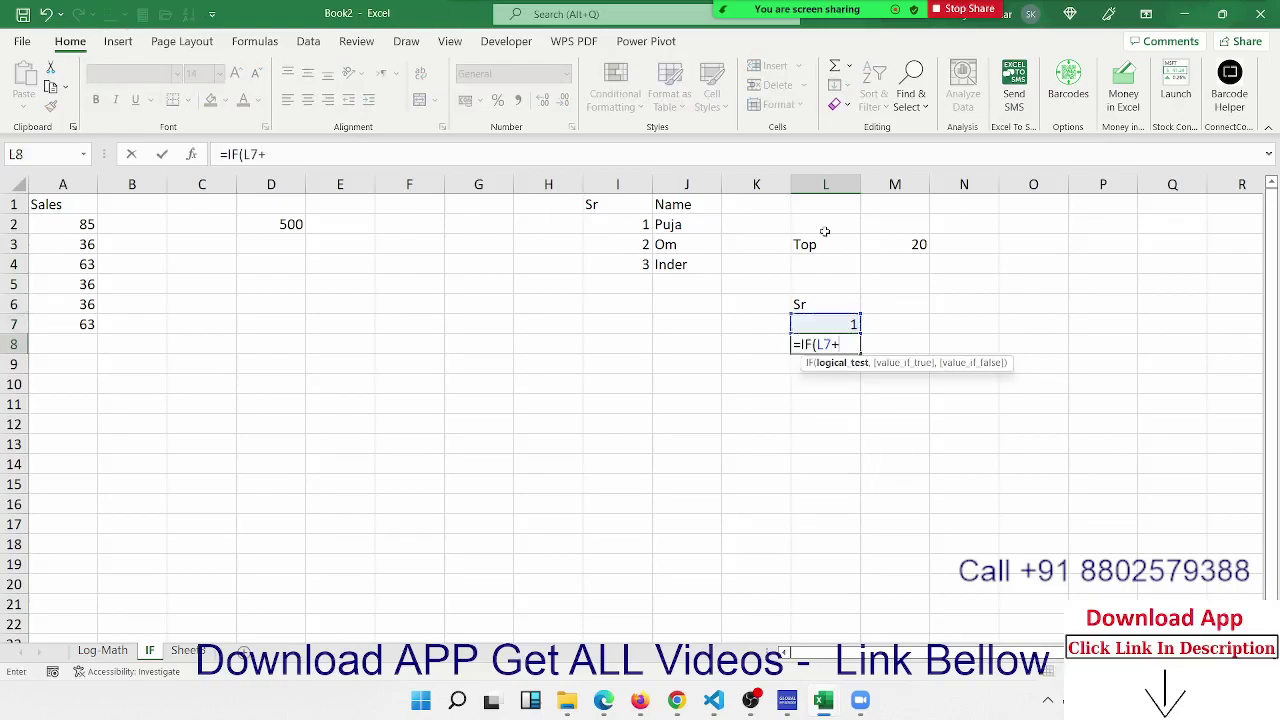
{"action": "type", "text": "1>"}
{"action": "left_click", "coordinate": [912, 249]}
{"action": "type", "text": ",\"\""}
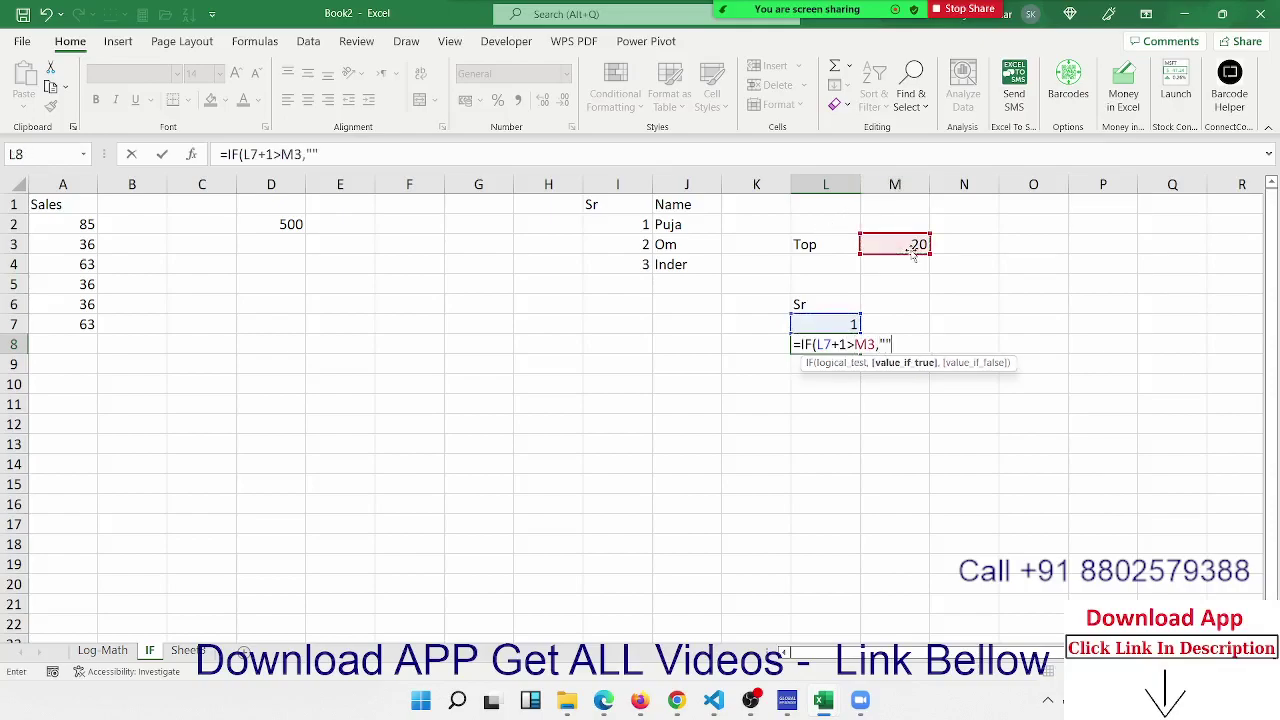
{"action": "type", "text": ",L7+1"}
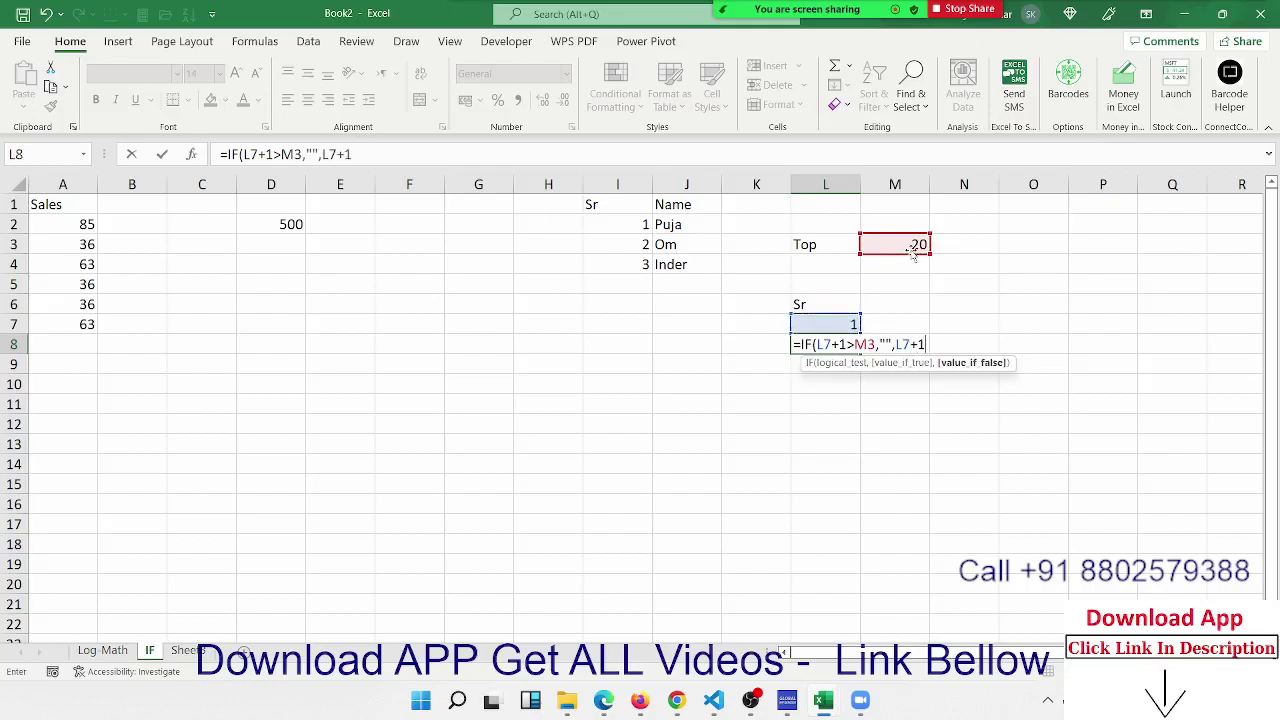
{"action": "key", "text": "Return"}
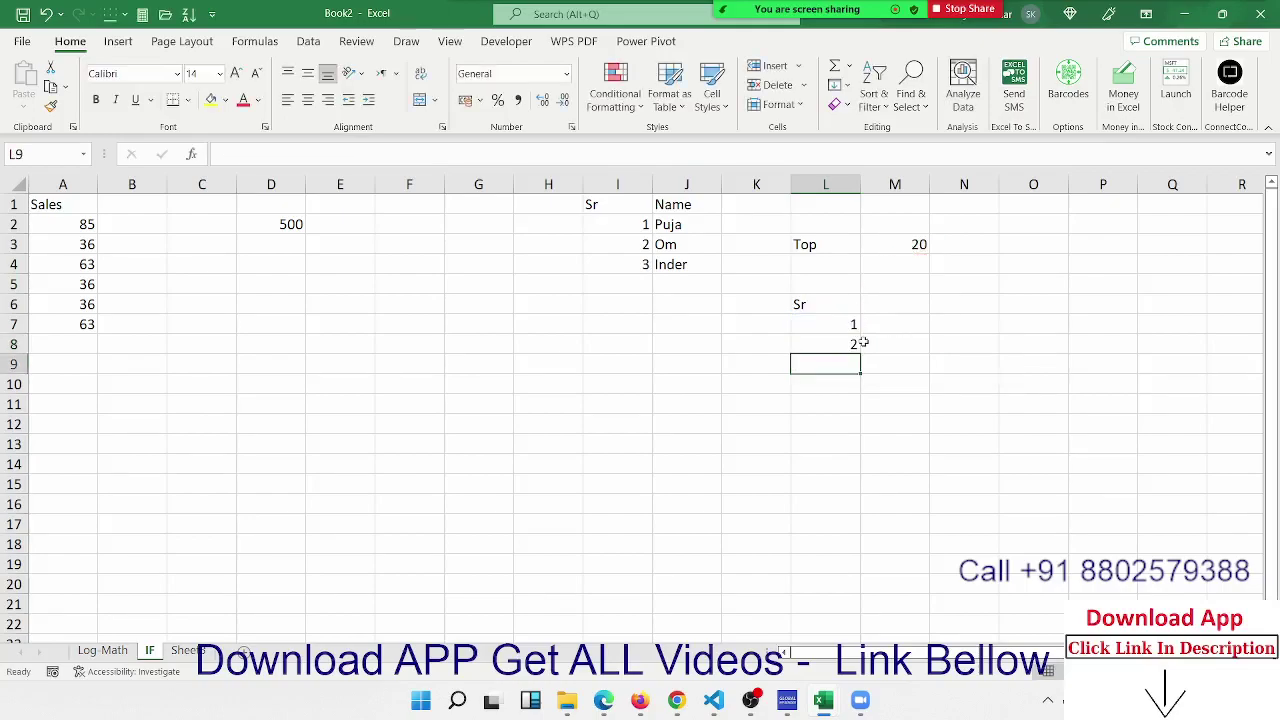
Fill L8's counter formula down column L with Ctrl+D.
{"action": "left_click_drag", "start_coordinate": [846, 348], "coordinate": [791, 655]}
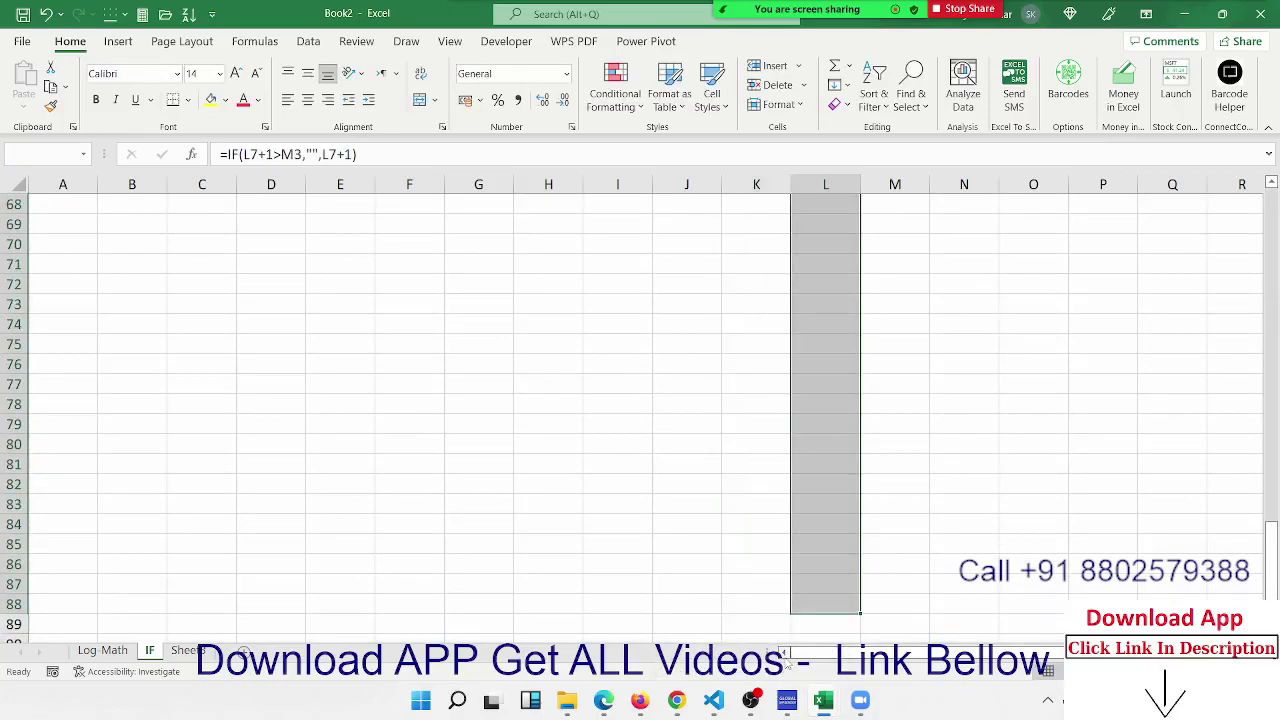
{"action": "key", "text": "ctrl+d"}
{"action": "key", "text": "ctrl+Up"}
{"action": "key", "text": "ctrl+Up"}
{"action": "key", "text": "ctrl+Up"}
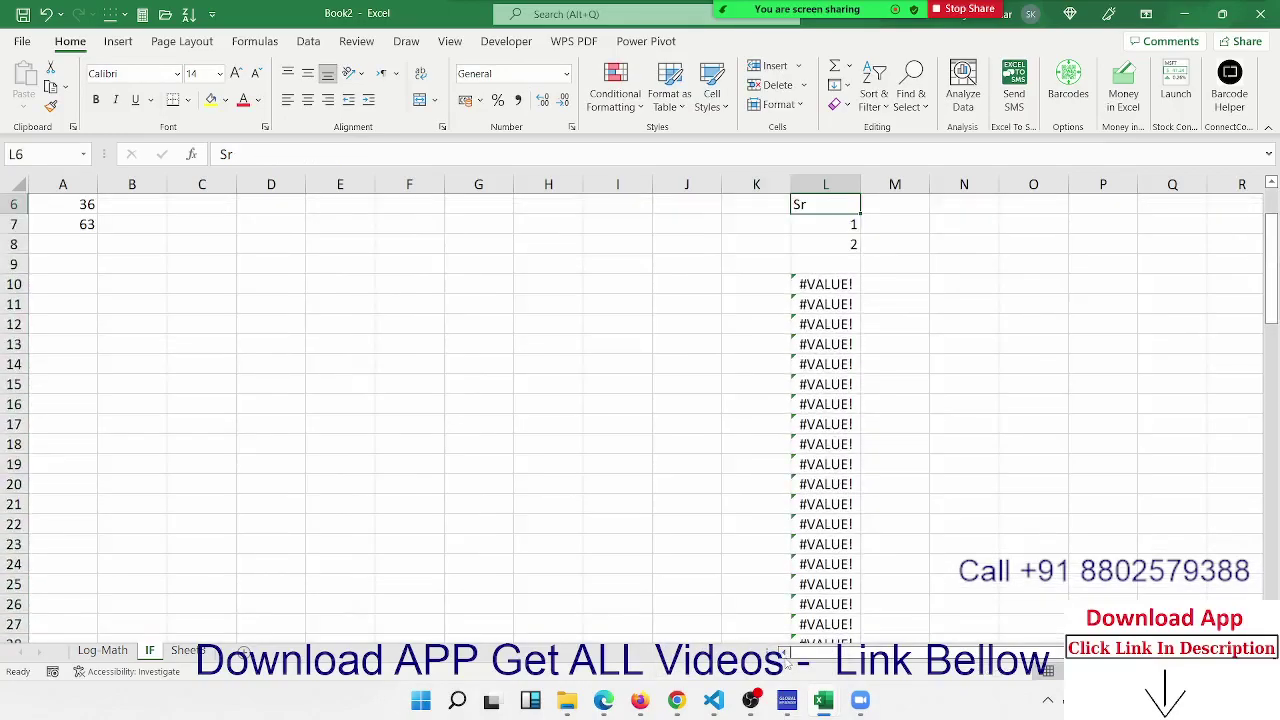
{"action": "scroll", "coordinate": [926, 617], "scroll_direction": "up", "scroll_amount": 2}
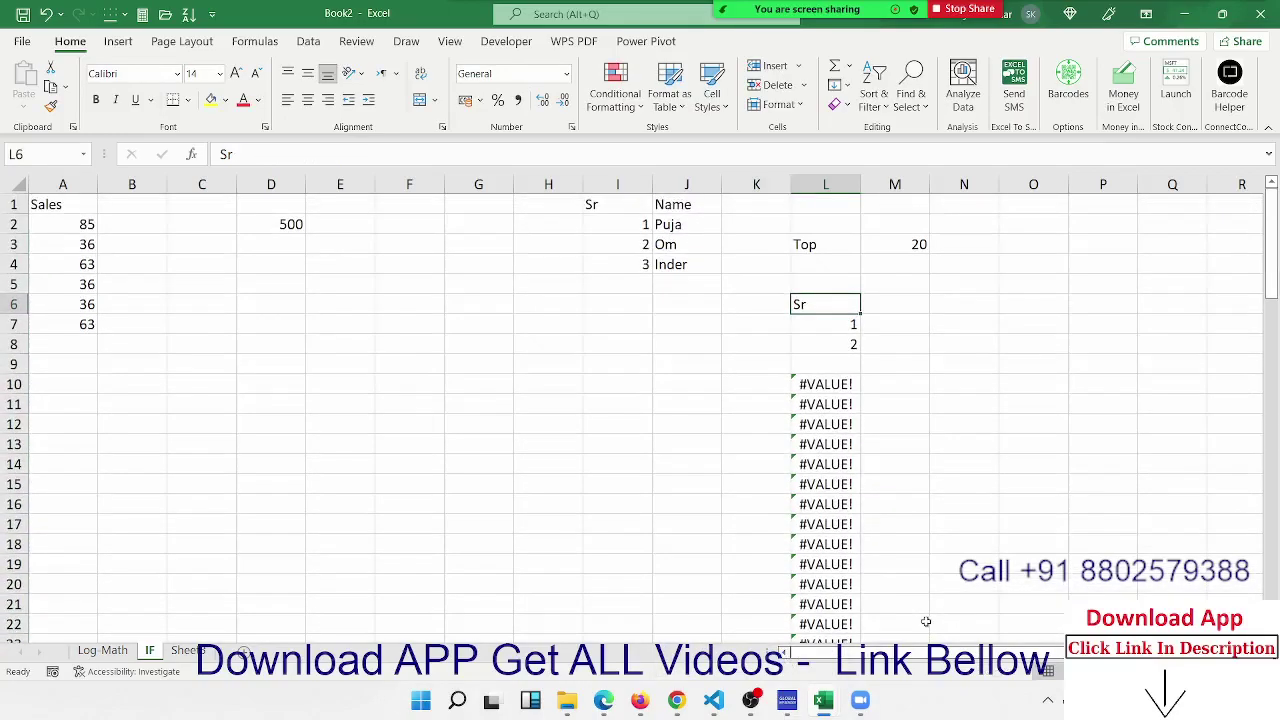
Edit L8's formula and select its M3 reference for anchoring.
{"action": "left_click", "coordinate": [830, 341]}
{"action": "double_click", "coordinate": [830, 341]}
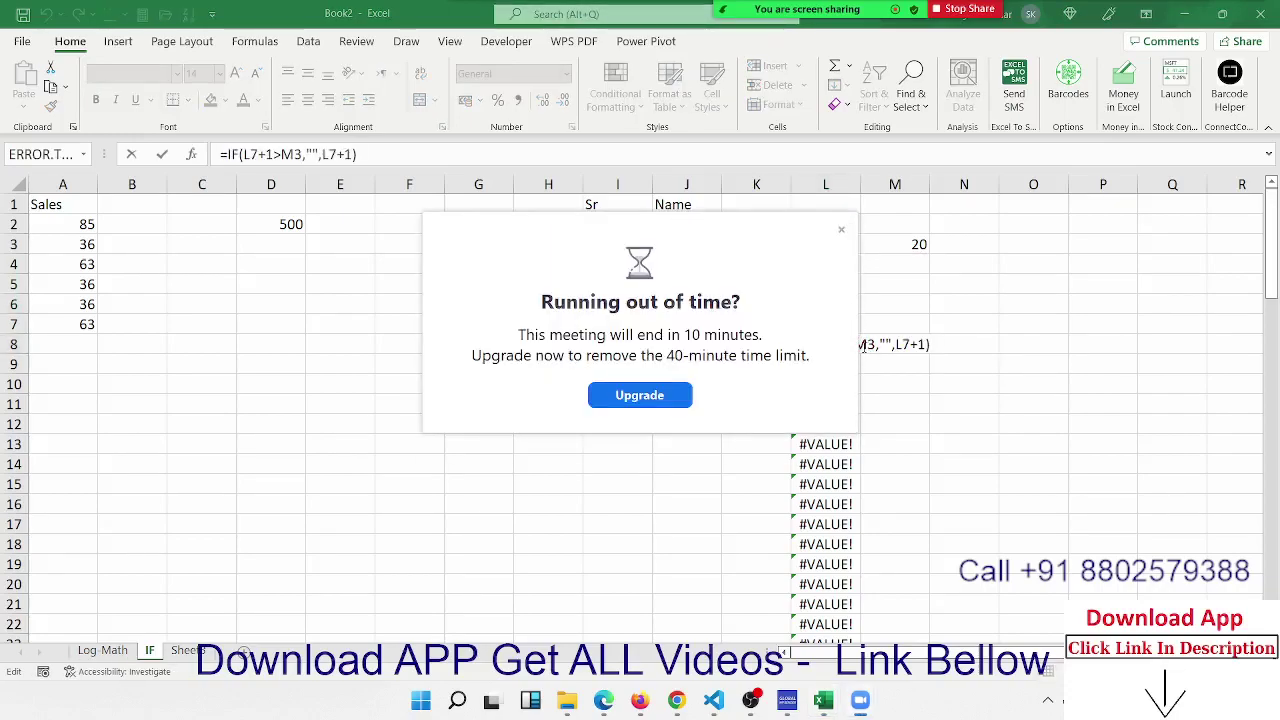
{"action": "left_click", "coordinate": [841, 229]}
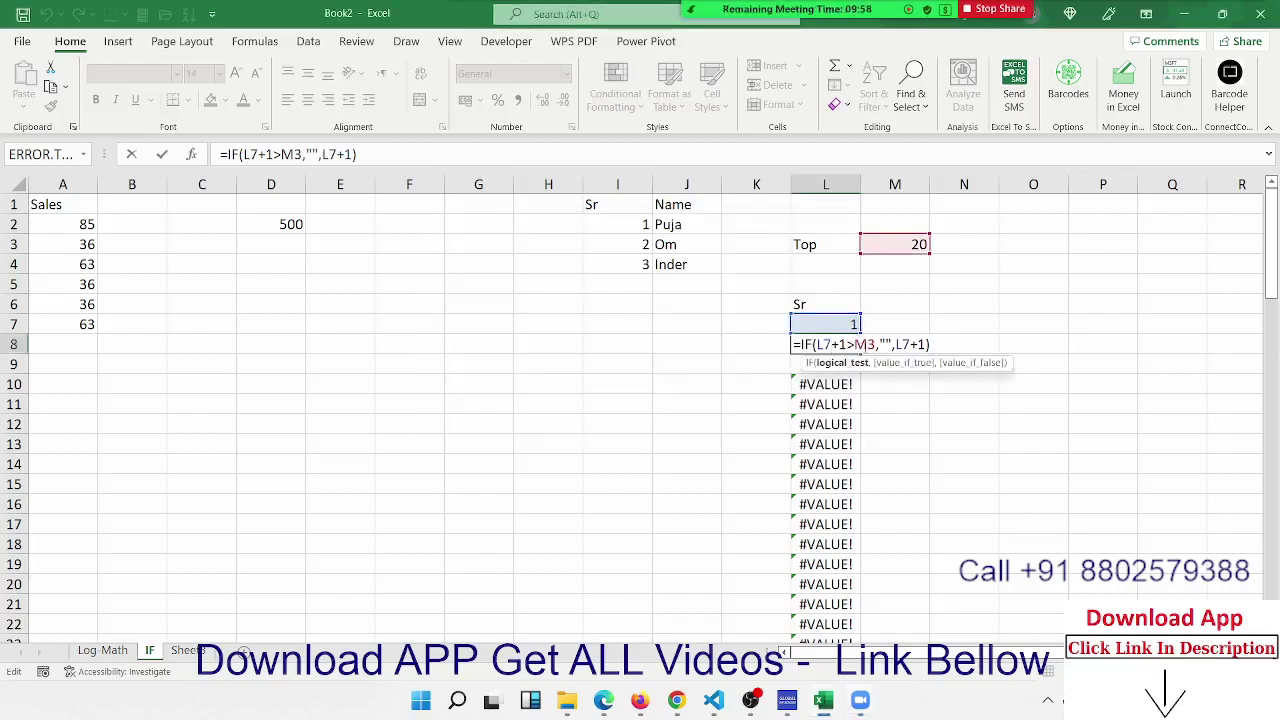
{"action": "double_click", "coordinate": [862, 344]}
Make L8's limit reference $M$3 with F4 and refill the formula down column L.
{"action": "key", "text": "F4"}
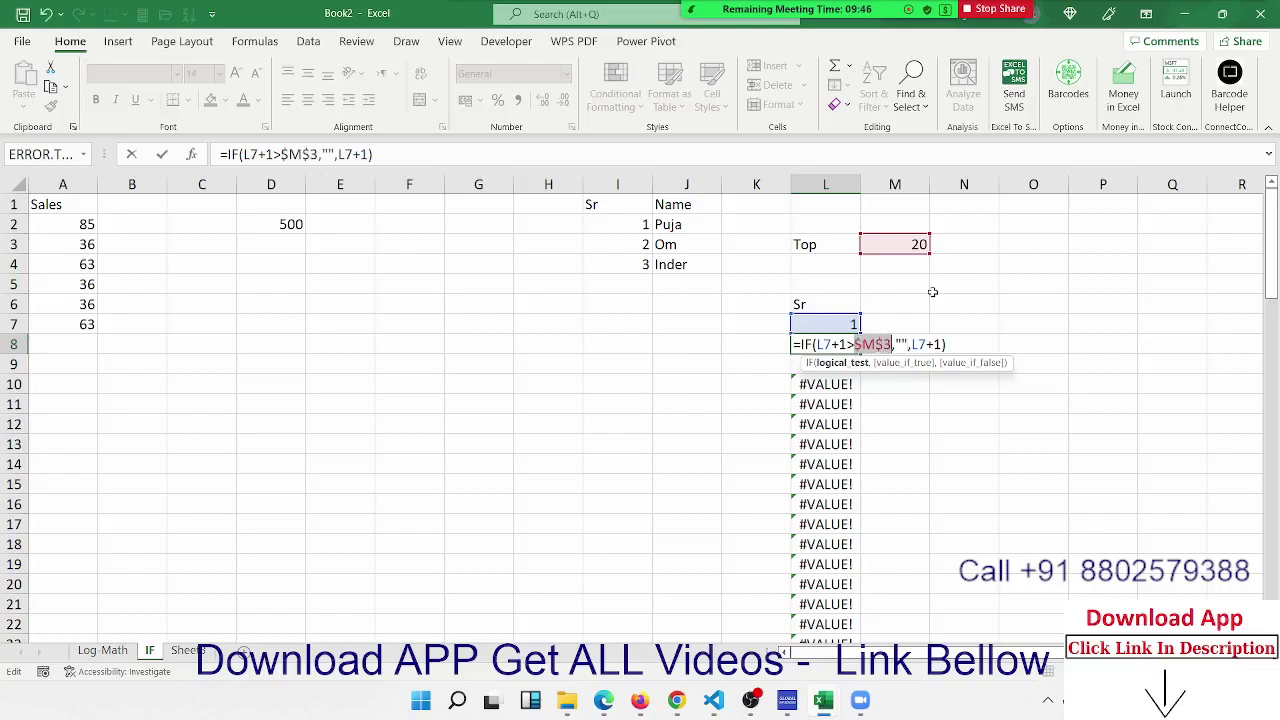
{"action": "key", "text": "Return"}
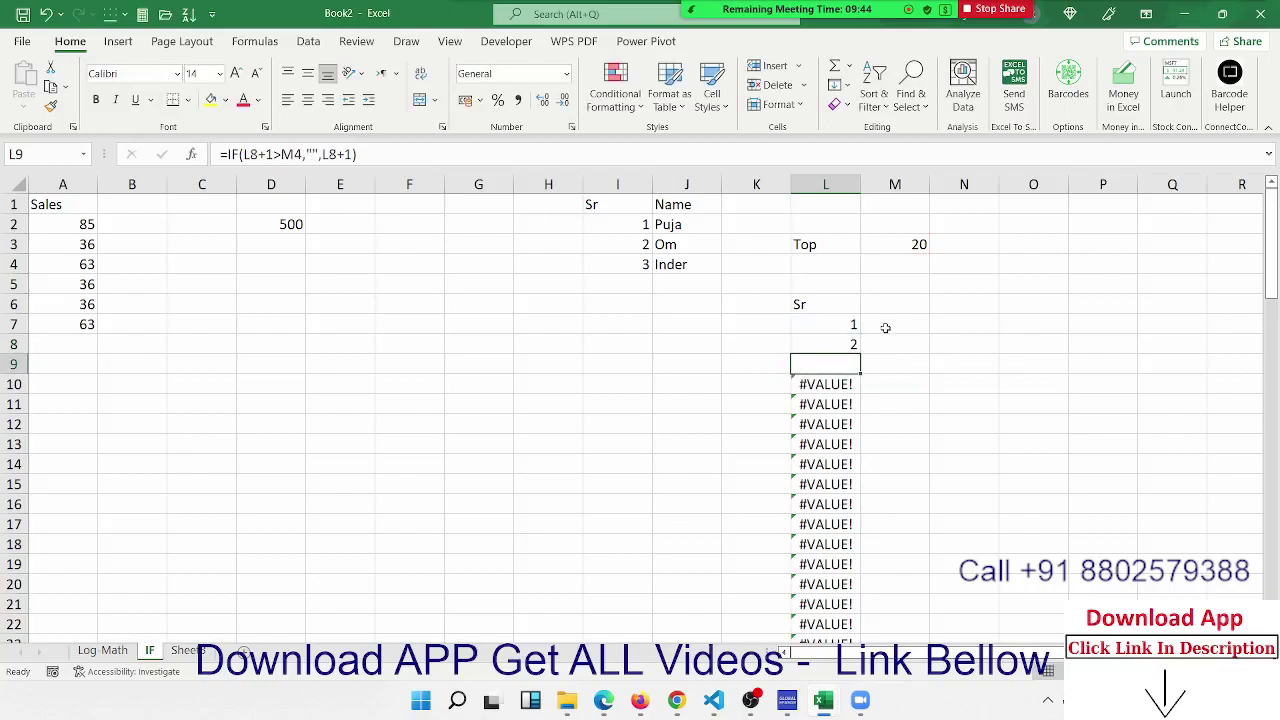
{"action": "left_click", "coordinate": [850, 344]}
{"action": "left_click_drag", "start_coordinate": [857, 352], "coordinate": [855, 628]}
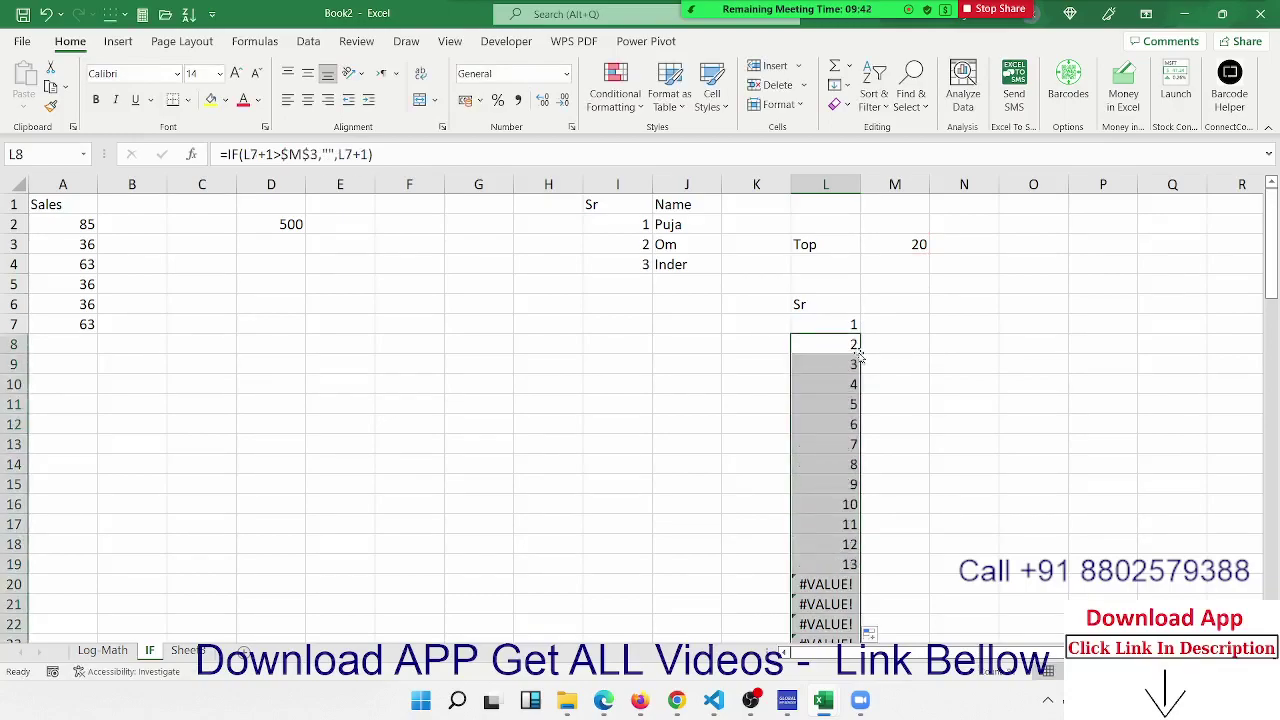
{"action": "scroll", "coordinate": [852, 440], "scroll_direction": "down", "scroll_amount": 1}
{"action": "scroll", "coordinate": [852, 440], "scroll_direction": "down", "scroll_amount": 2}
{"action": "scroll", "coordinate": [852, 440], "scroll_direction": "down", "scroll_amount": 3}
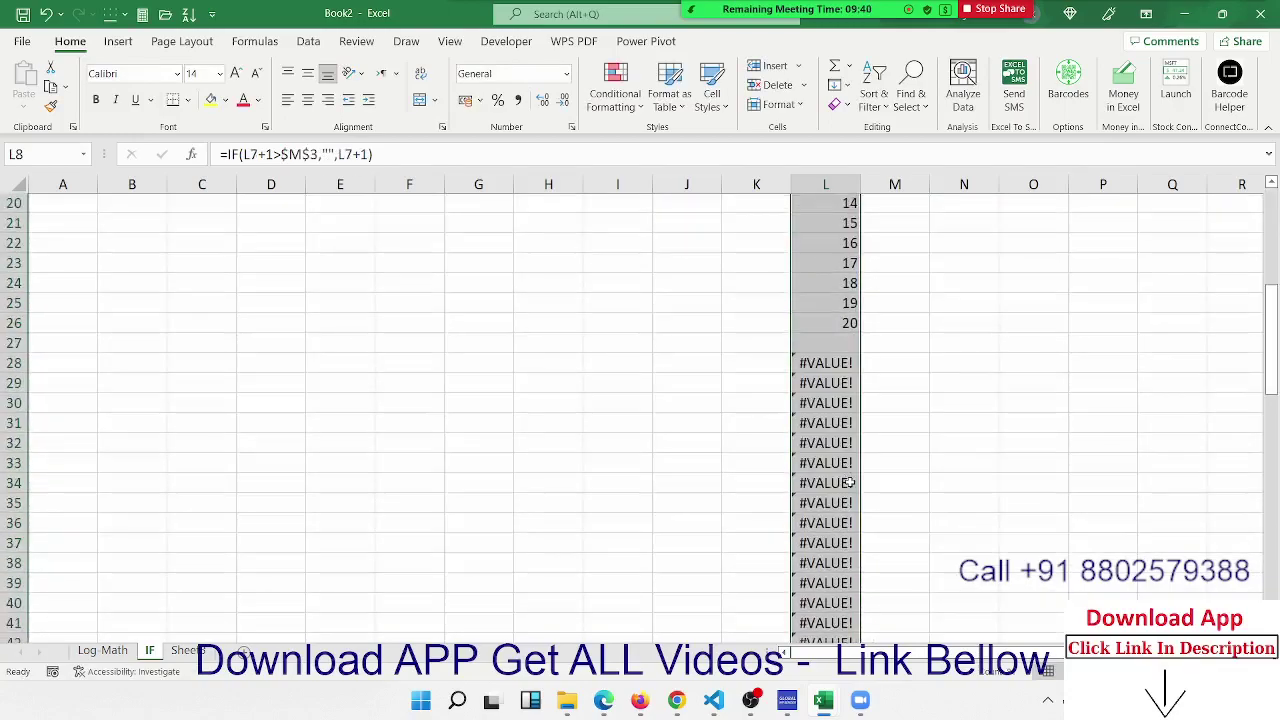
{"action": "scroll", "coordinate": [852, 440], "scroll_direction": "down", "scroll_amount": 4}
{"action": "scroll", "coordinate": [850, 483], "scroll_direction": "up", "scroll_amount": 7}
Inspect the formulas in blank L27 and the first #VALUE! cell L28 without changing them.
{"action": "left_click", "coordinate": [842, 548]}
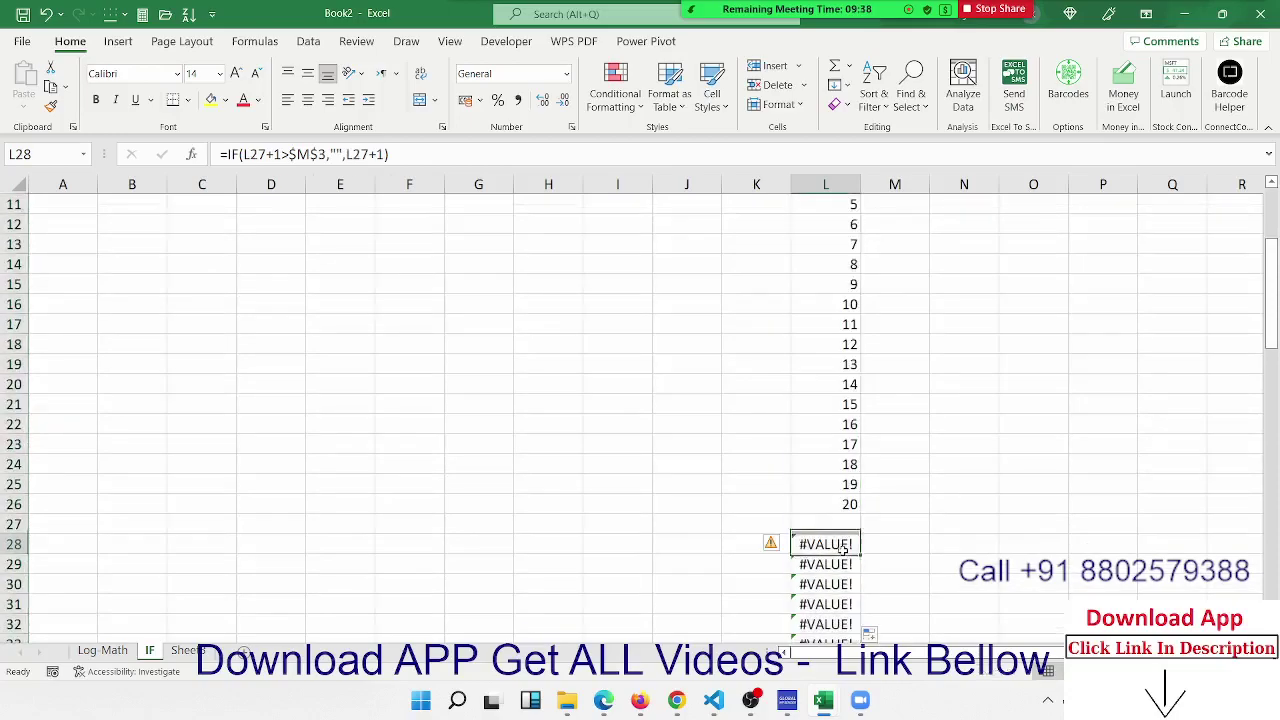
{"action": "left_click", "coordinate": [833, 526]}
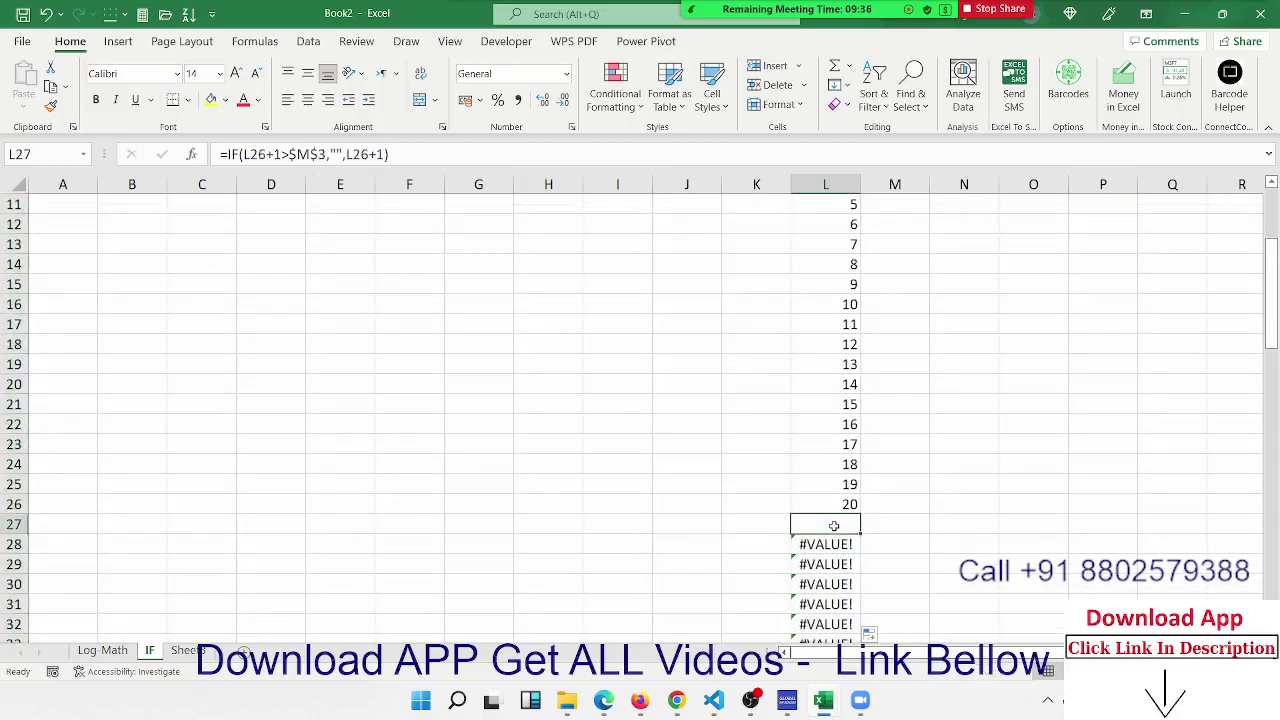
{"action": "double_click", "coordinate": [834, 524]}
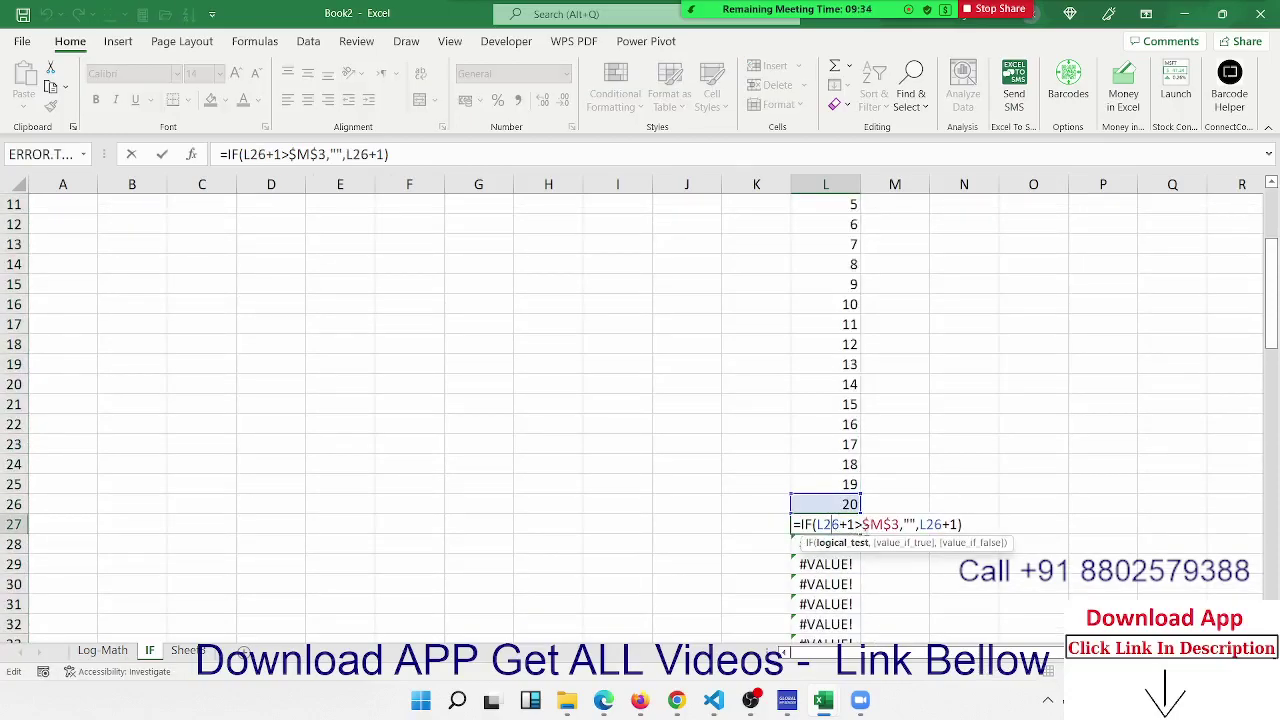
{"action": "left_click_drag", "start_coordinate": [904, 521], "coordinate": [913, 521]}
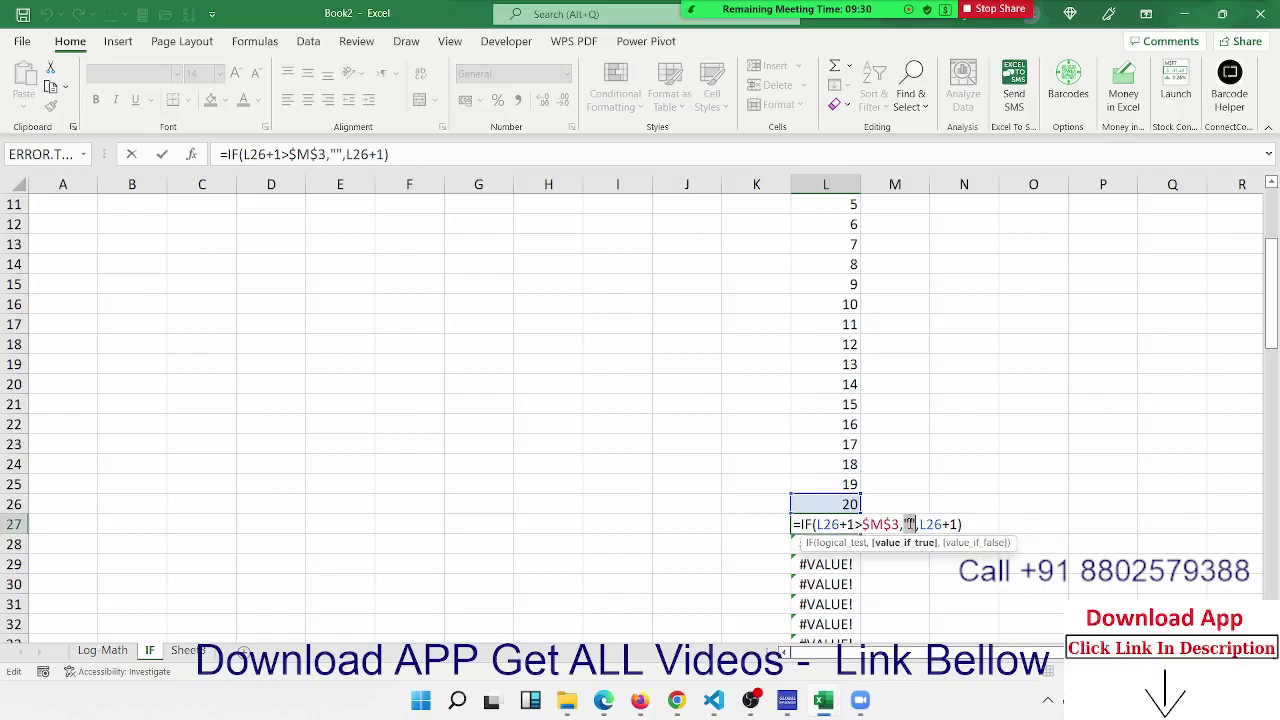
{"action": "key", "text": "ctrl+Return"}
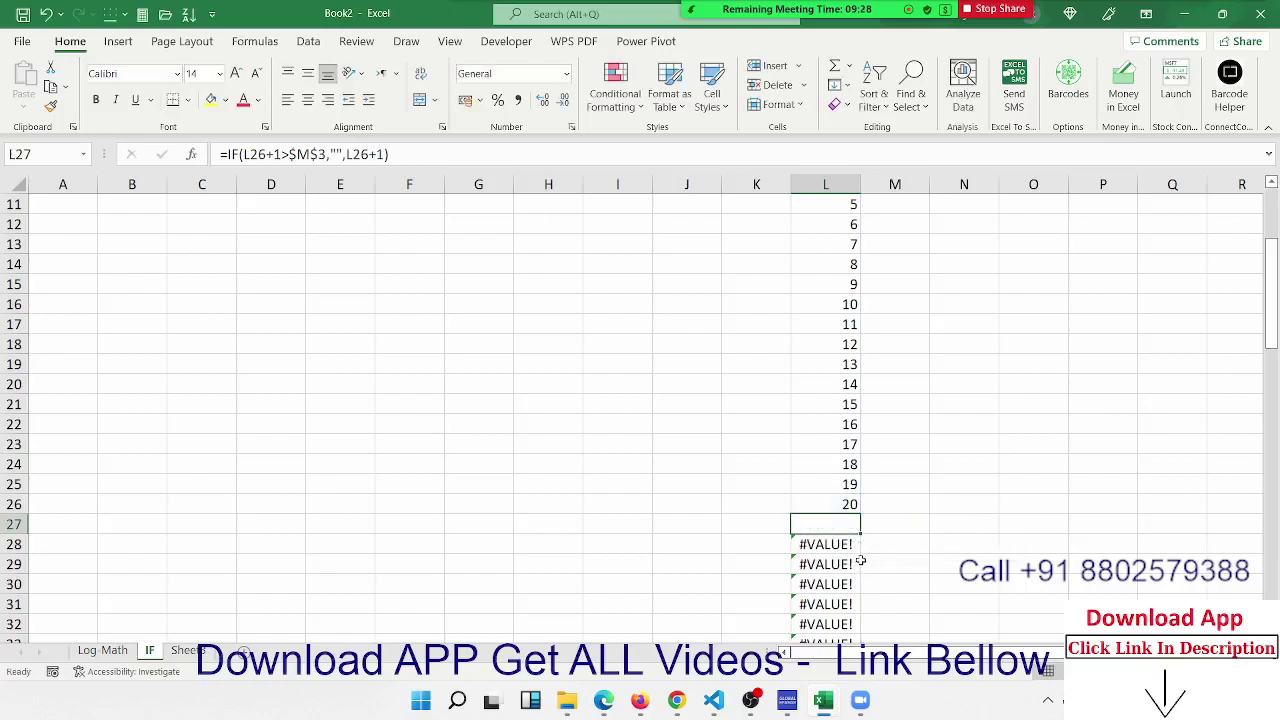
{"action": "left_click", "coordinate": [850, 545]}
{"action": "double_click", "coordinate": [848, 544]}
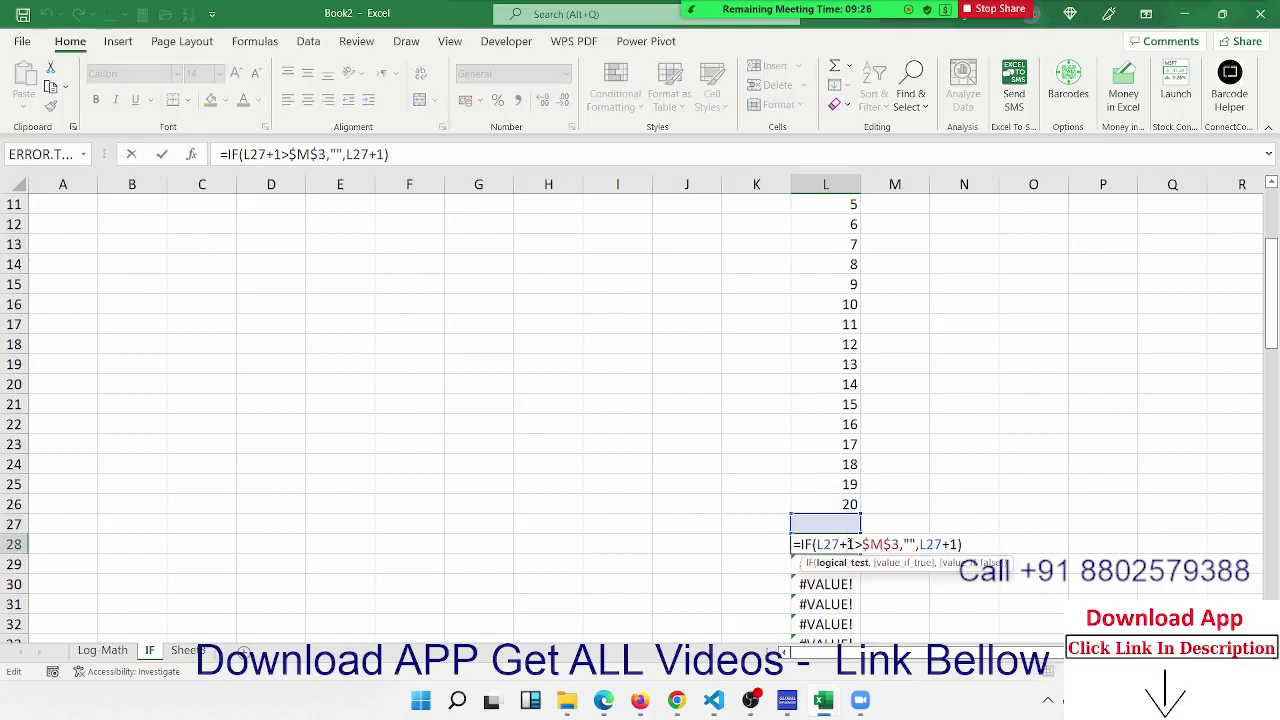
{"action": "key", "text": "Escape"}
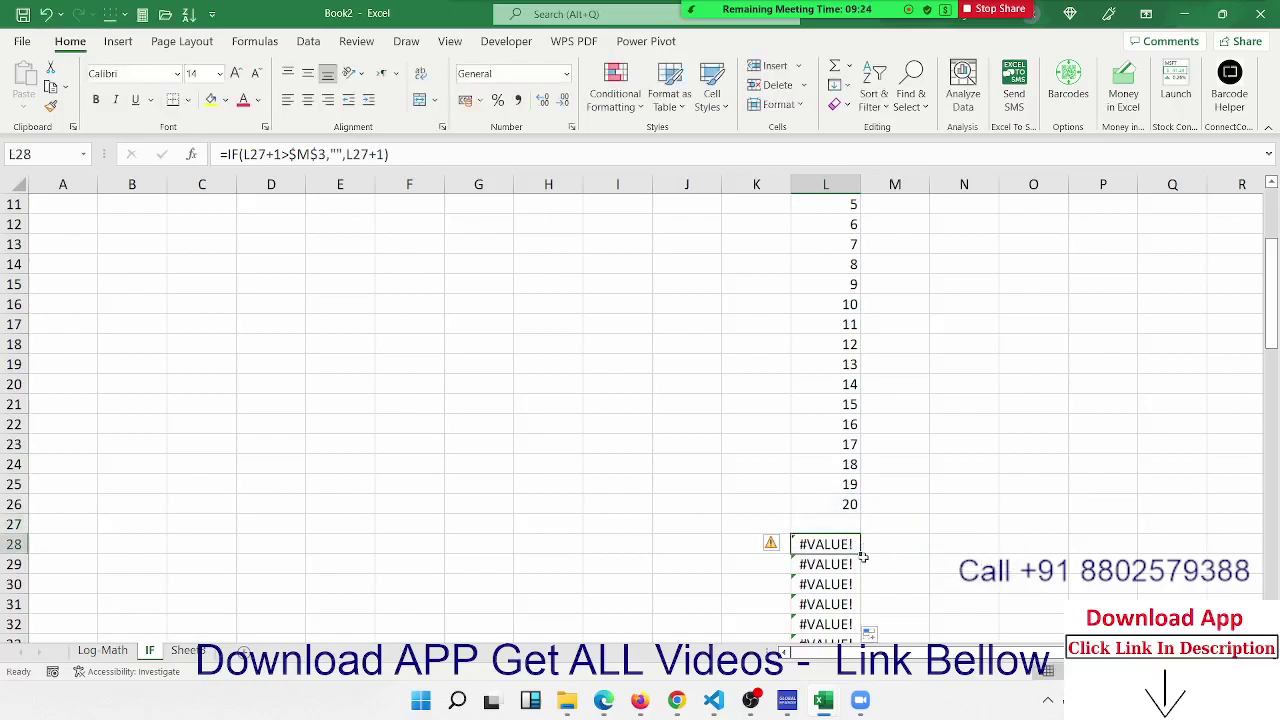
{"action": "scroll", "coordinate": [862, 558], "scroll_direction": "up", "scroll_amount": 4}
Lower the Top limit in M3 to 5.
{"action": "left_click", "coordinate": [899, 244]}
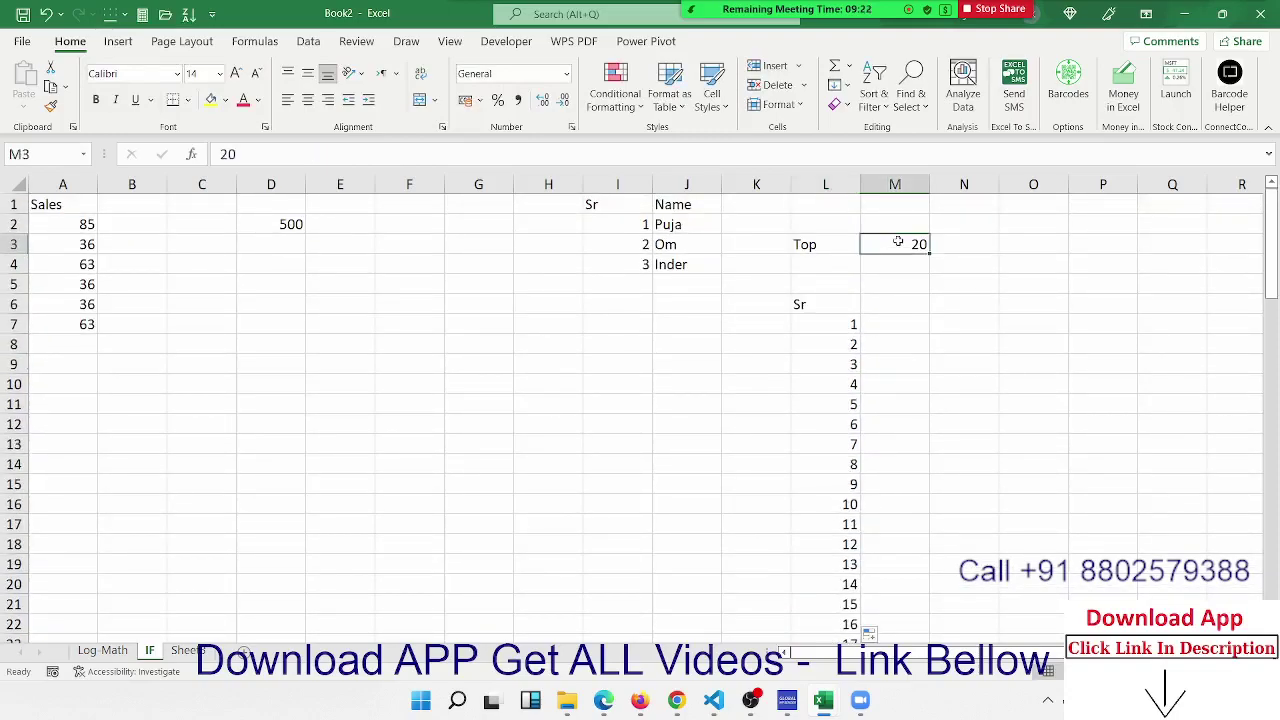
{"action": "type", "text": "5"}
{"action": "key", "text": "Return"}
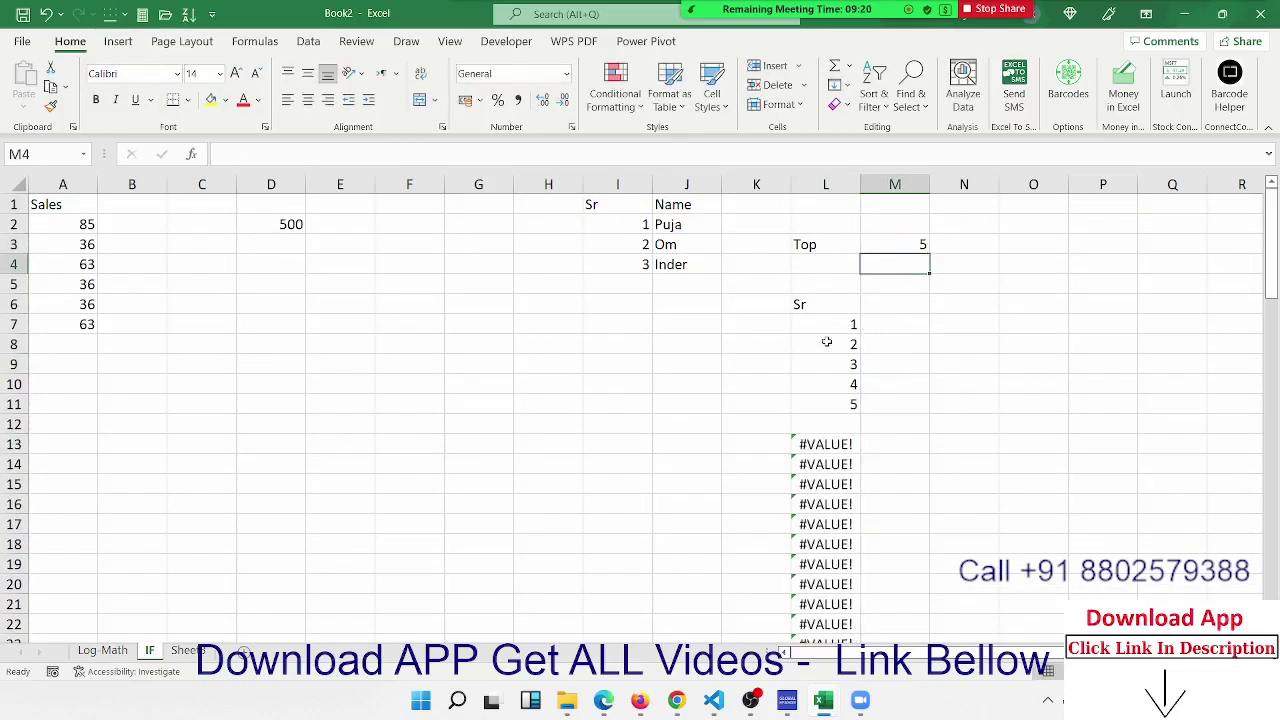
Change L8 to =IFERROR(IF(L7+1>$M$3,"",L7+1),"").
{"action": "left_click", "coordinate": [827, 343]}
{"action": "double_click", "coordinate": [827, 343]}
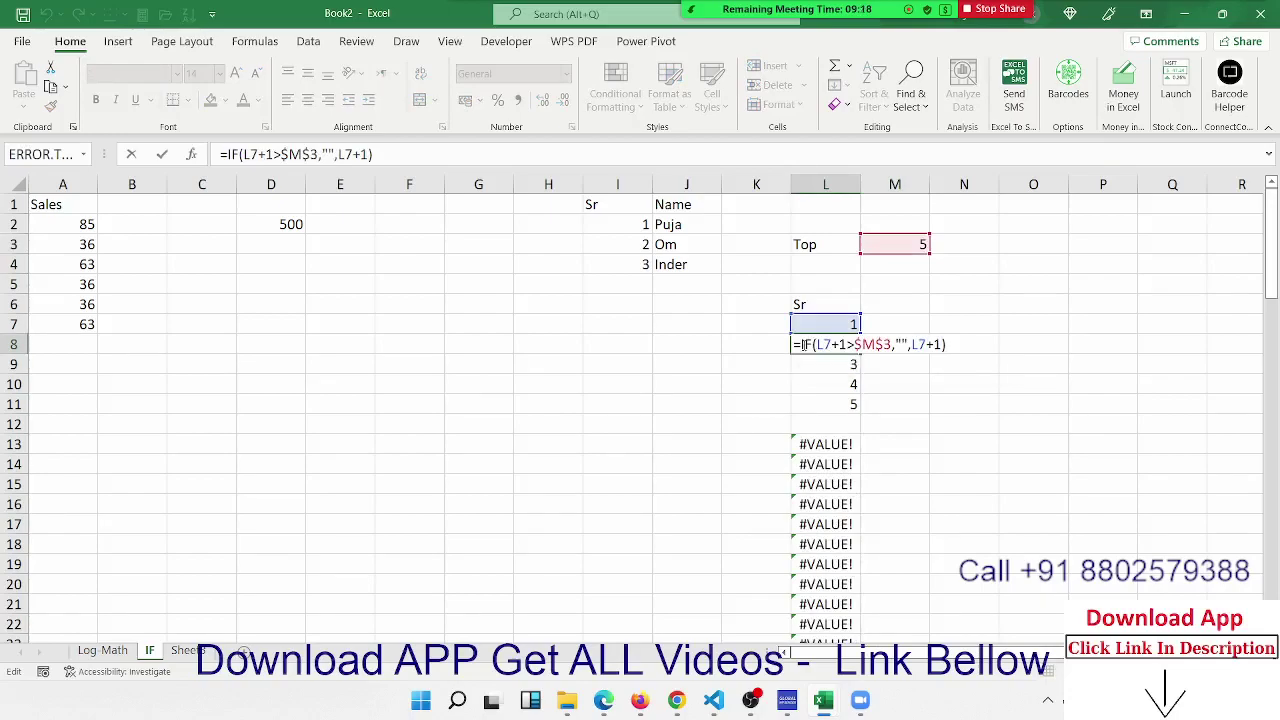
{"action": "type", "text": "IFE"}
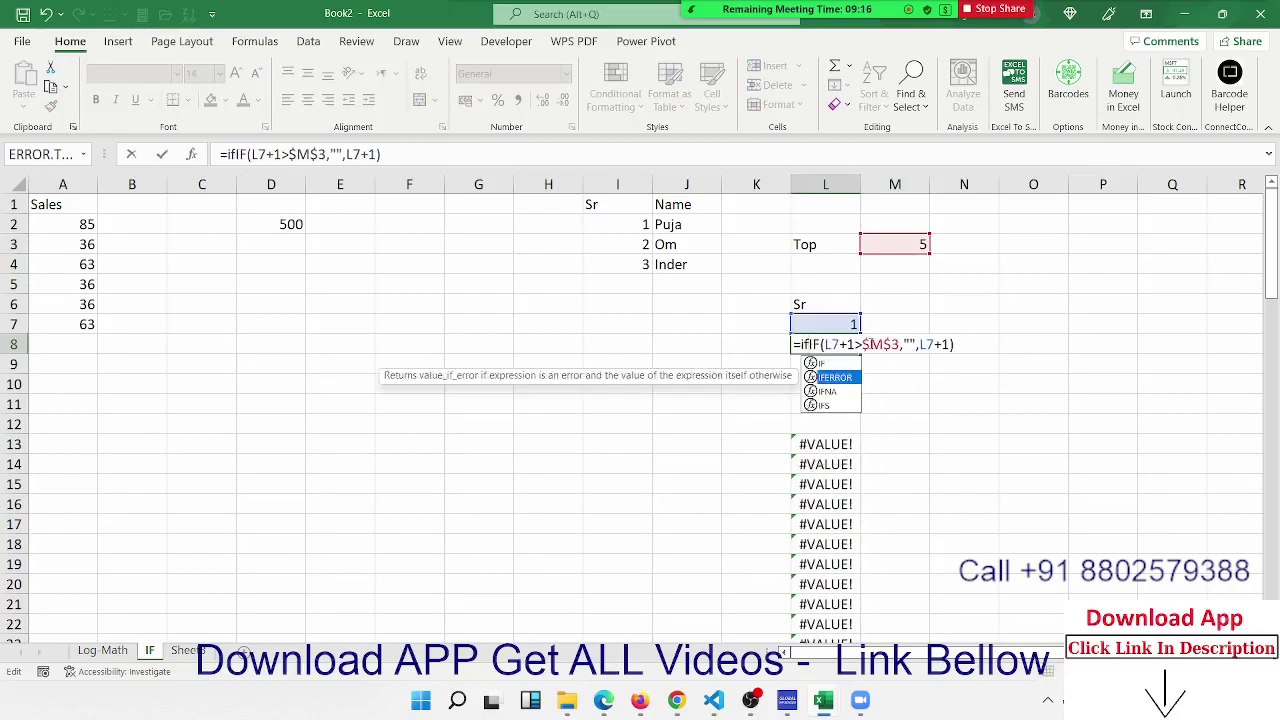
{"action": "key", "text": "Tab"}
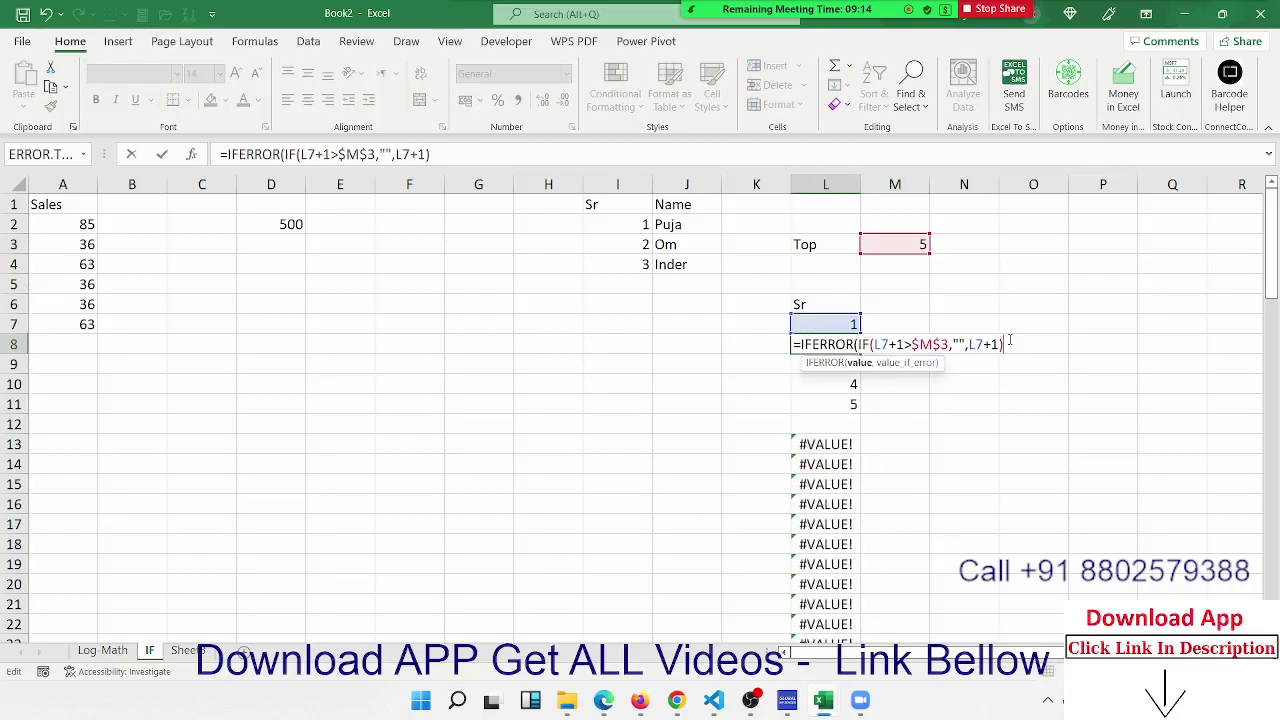
{"action": "type", "text": ",\"\""}
{"action": "type", "text": ")"}
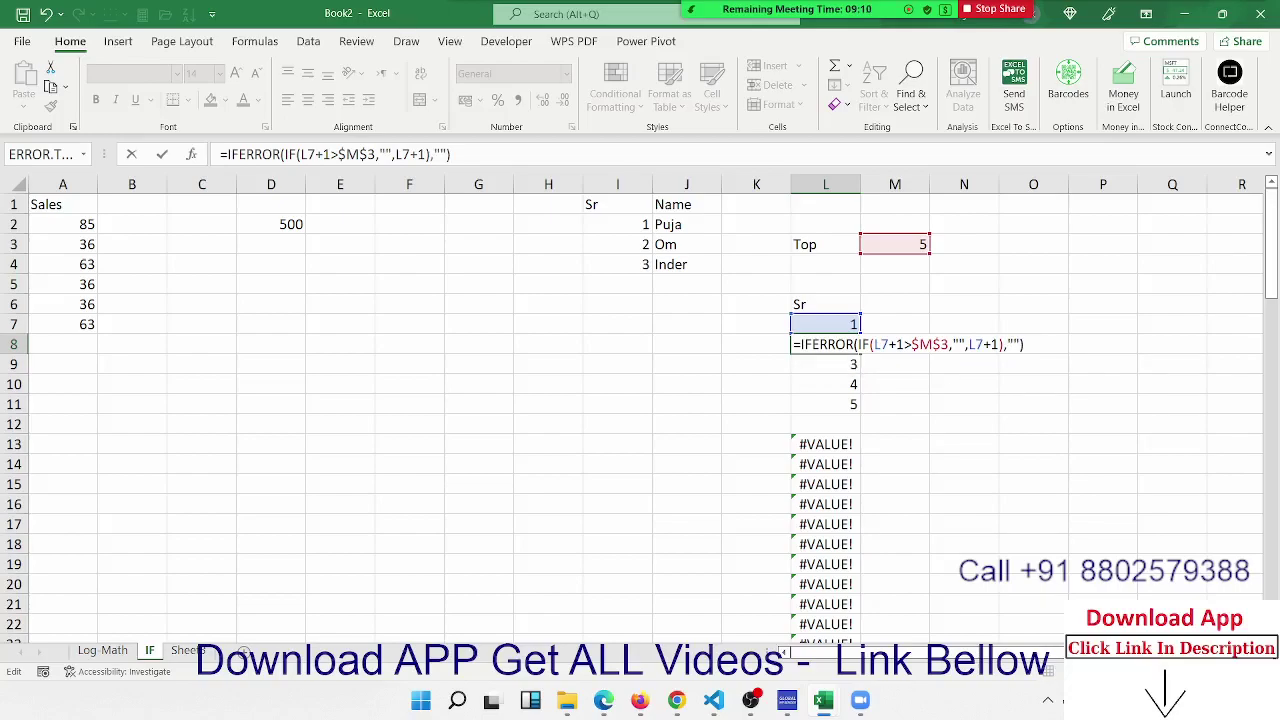
{"action": "key", "text": "Return"}
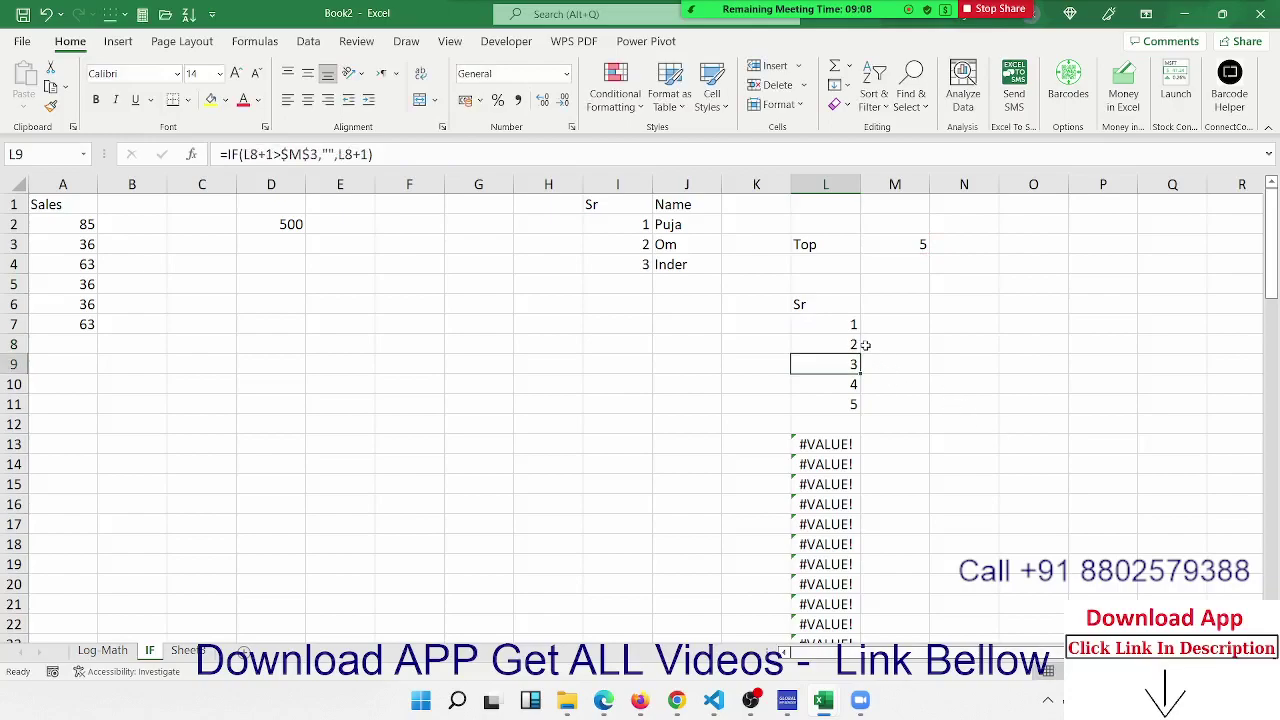
Copy L8's IFERROR formula down column L and check the copies in L9 and L11.
{"action": "left_click", "coordinate": [866, 346]}
{"action": "left_click", "coordinate": [848, 347]}
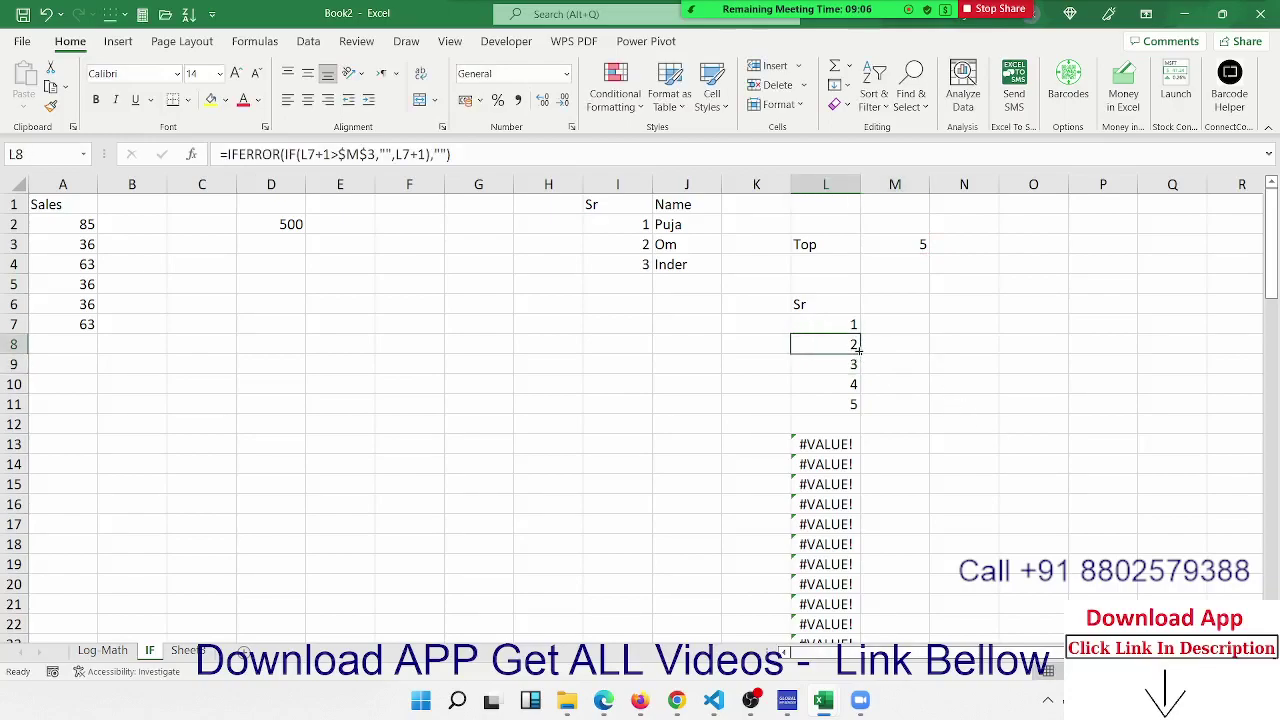
{"action": "double_click", "coordinate": [857, 353]}
{"action": "left_click", "coordinate": [845, 365]}
{"action": "left_click", "coordinate": [841, 403]}
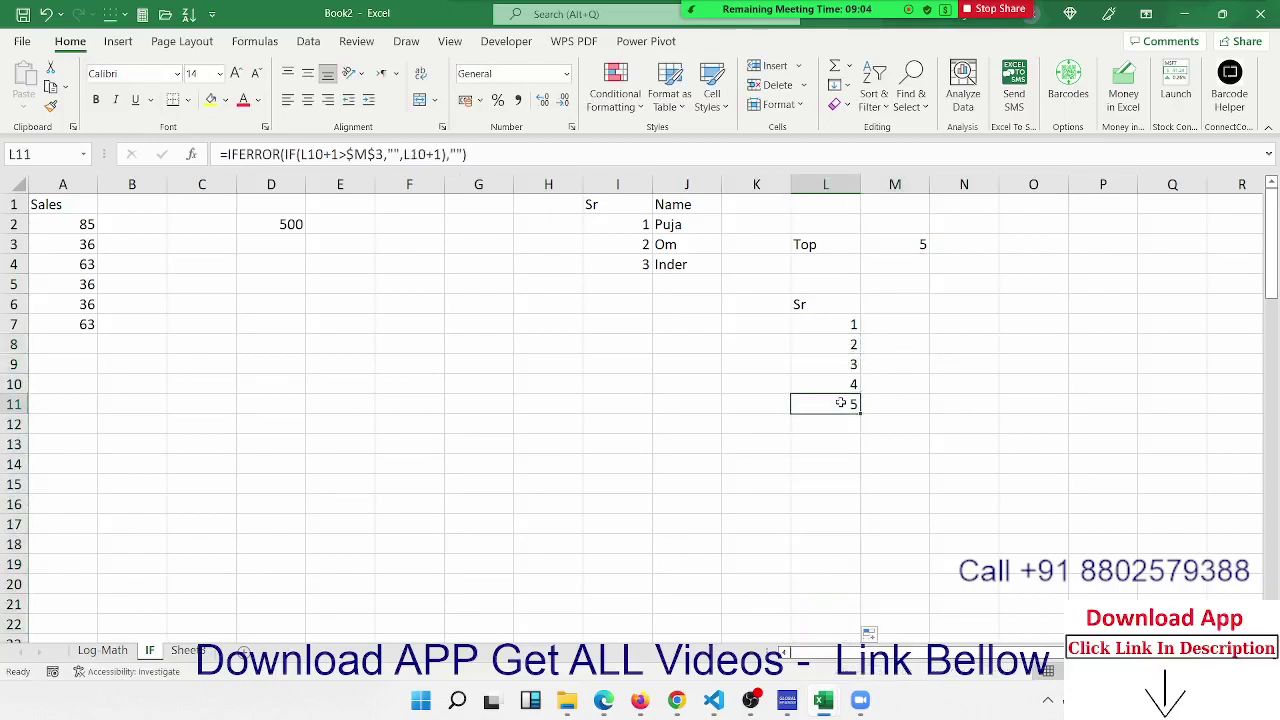
{"action": "left_click", "coordinate": [841, 364]}
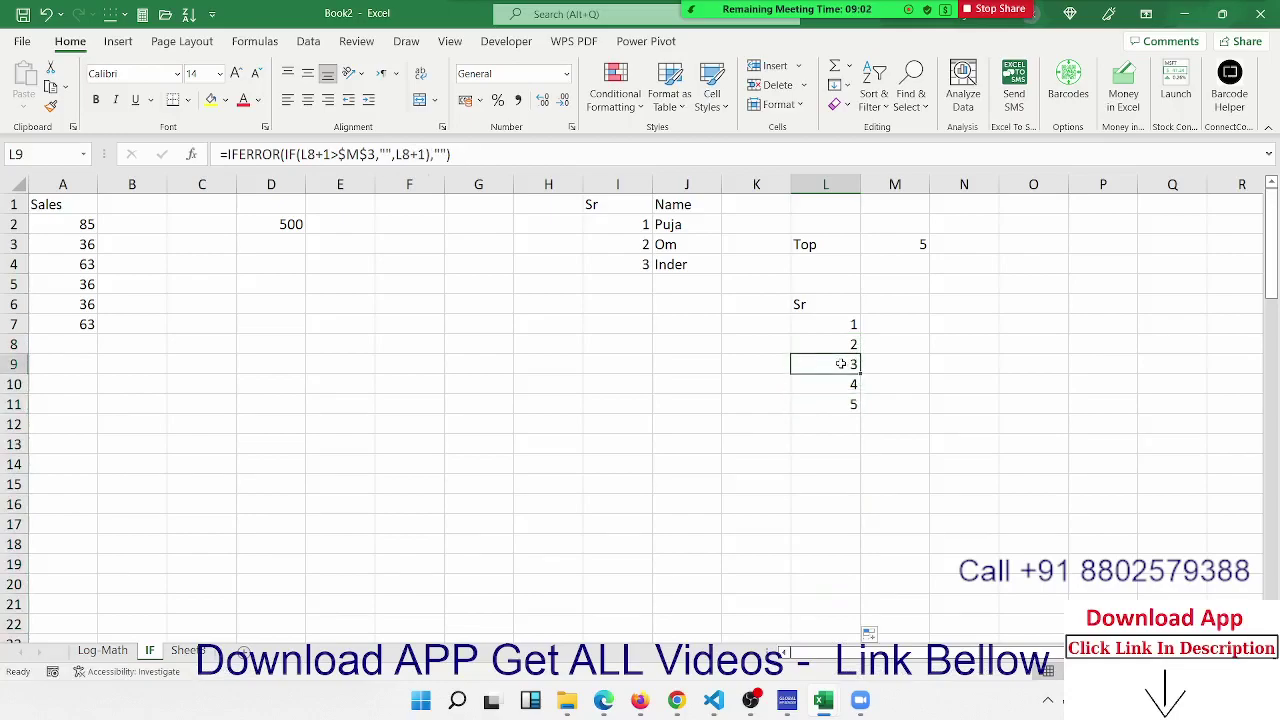
{"action": "left_click", "coordinate": [841, 346]}
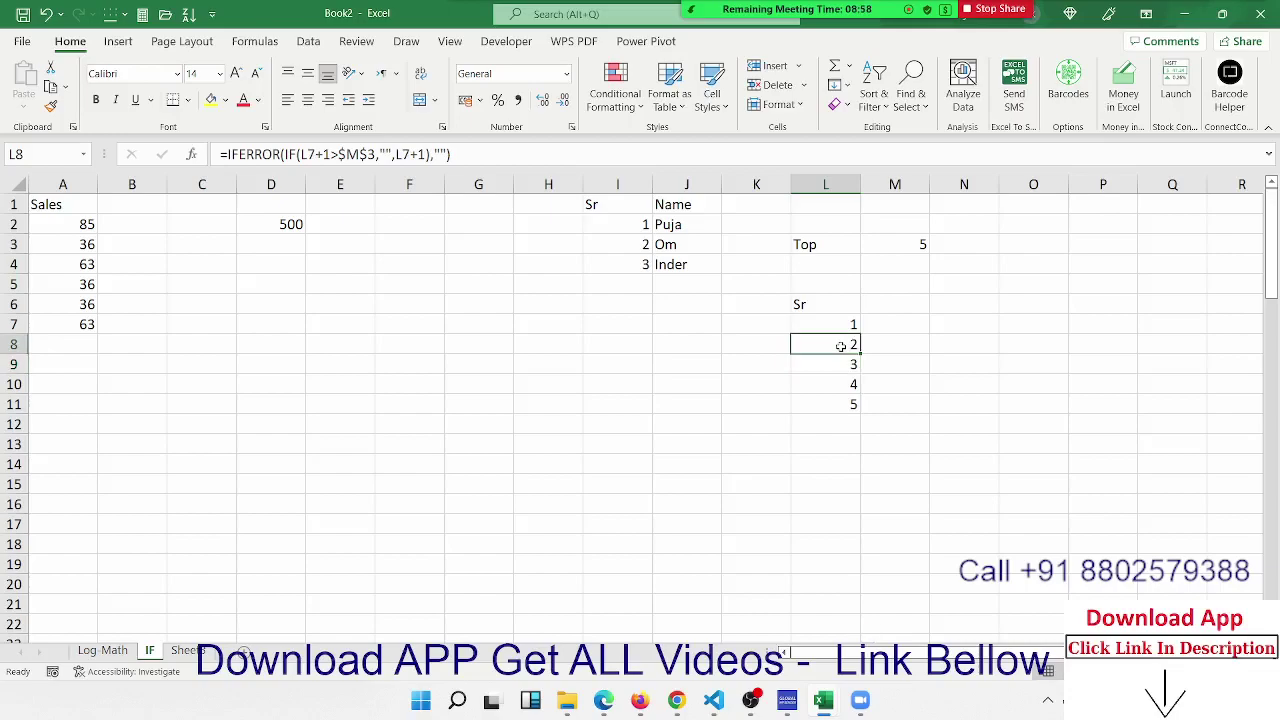
Review the formulas in L8 and L9 without changing them.
{"action": "double_click", "coordinate": [841, 346]}
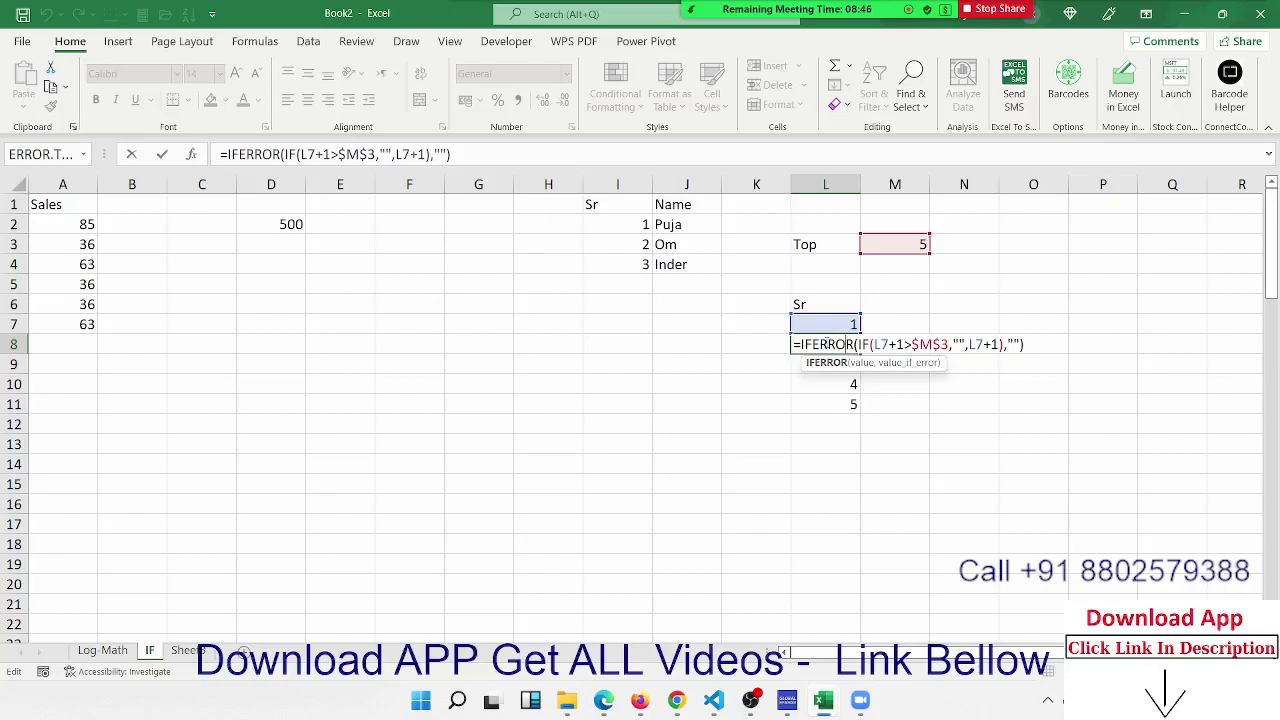
{"action": "key", "text": "Return"}
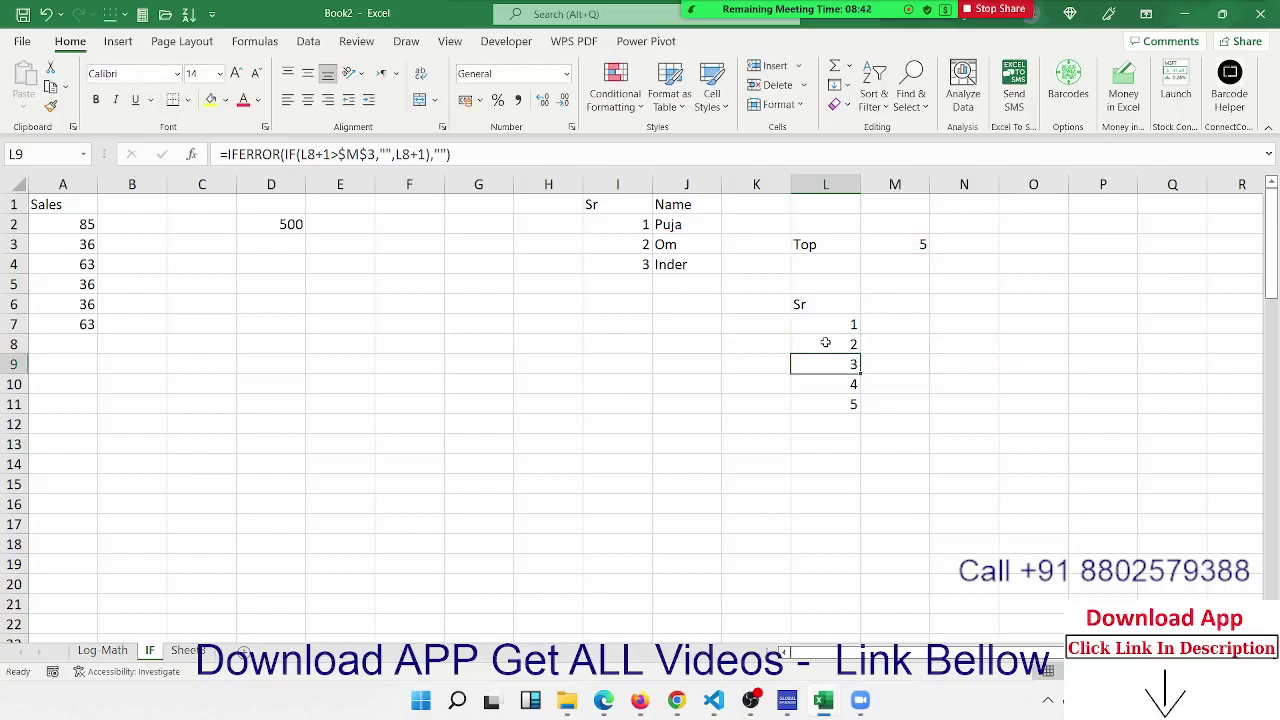
{"action": "left_click", "coordinate": [197, 264]}
{"action": "left_click", "coordinate": [856, 364]}
{"action": "double_click", "coordinate": [848, 366]}
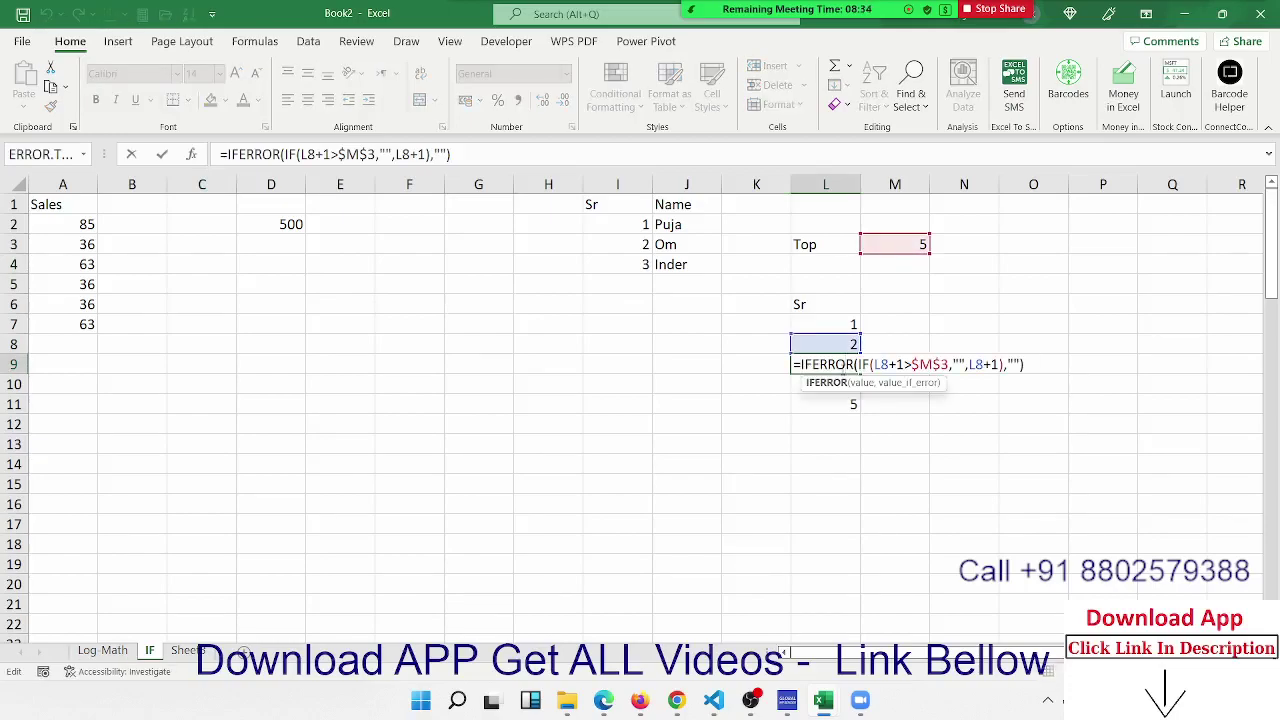
{"action": "key", "text": "Return"}
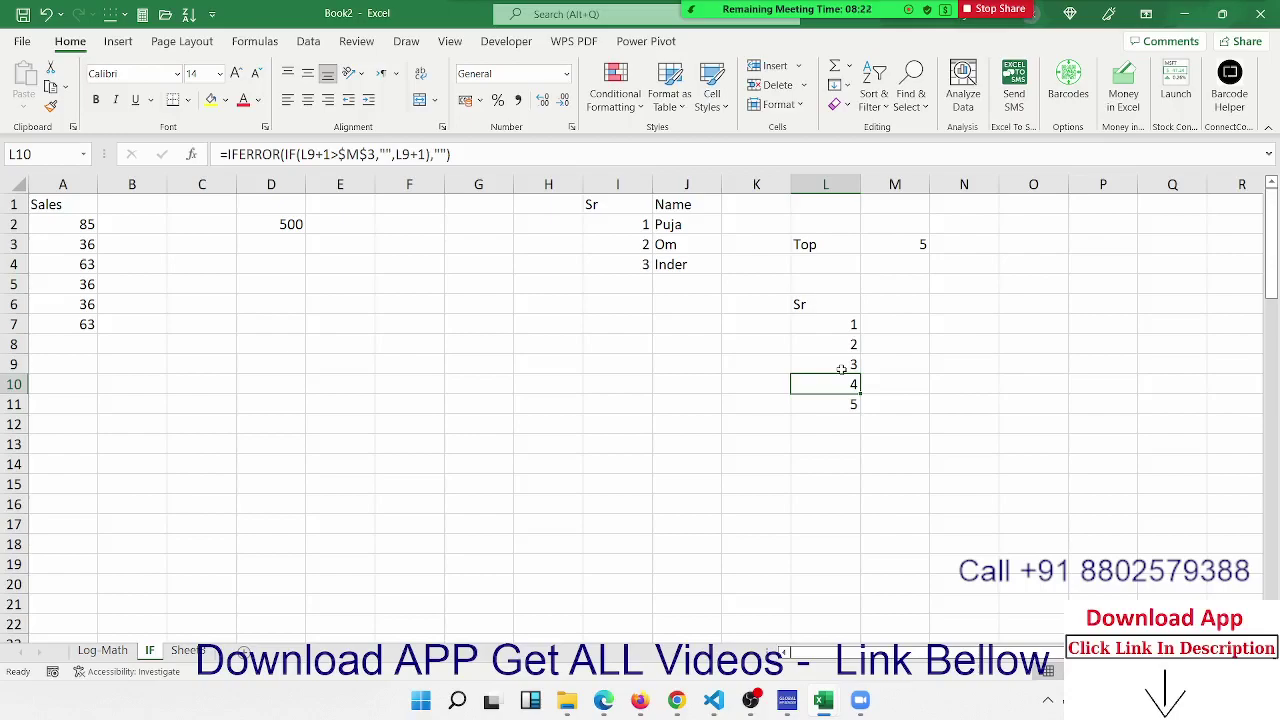
{"action": "left_click", "coordinate": [178, 238]}
Move the incentive formula from D2 to G2 and add an 'inc' heading in B1.
{"action": "left_click", "coordinate": [300, 240]}
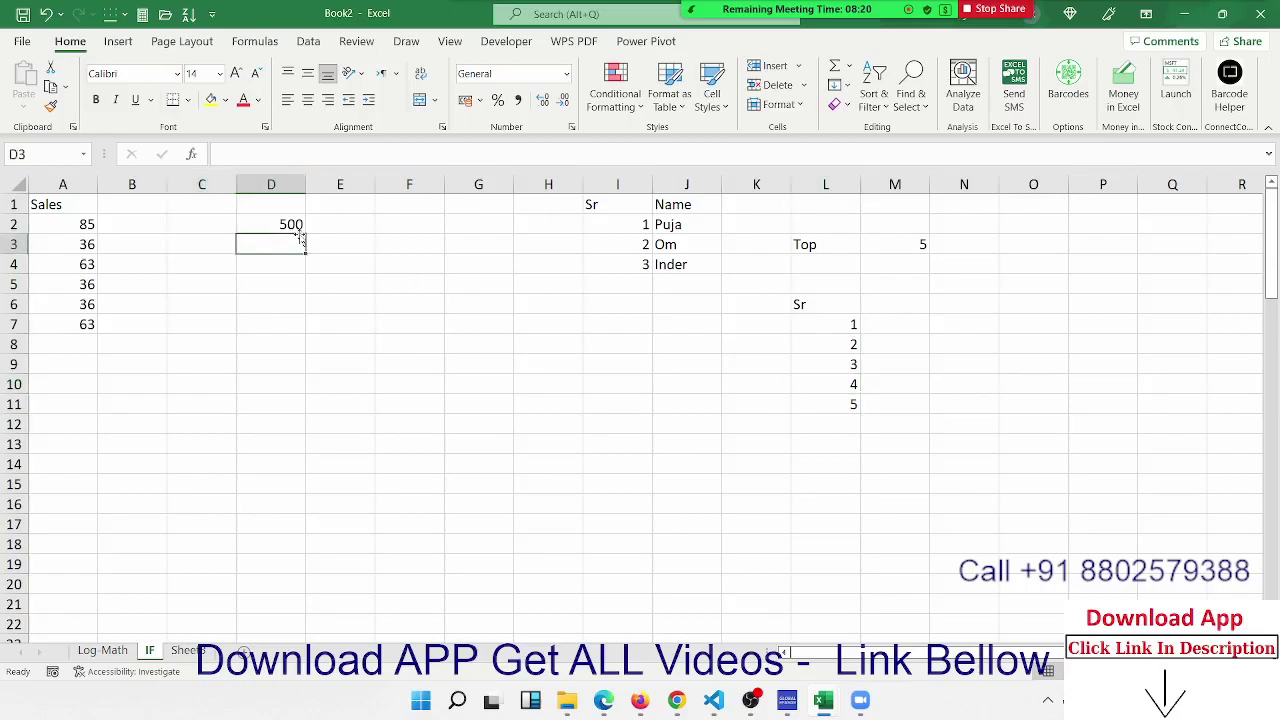
{"action": "left_click", "coordinate": [280, 224]}
{"action": "mouse_move", "coordinate": [280, 234]}
{"action": "left_mouse_down"}
{"action": "mouse_move", "coordinate": [380, 240]}
{"action": "mouse_move", "coordinate": [466, 225]}
{"action": "left_mouse_up"}
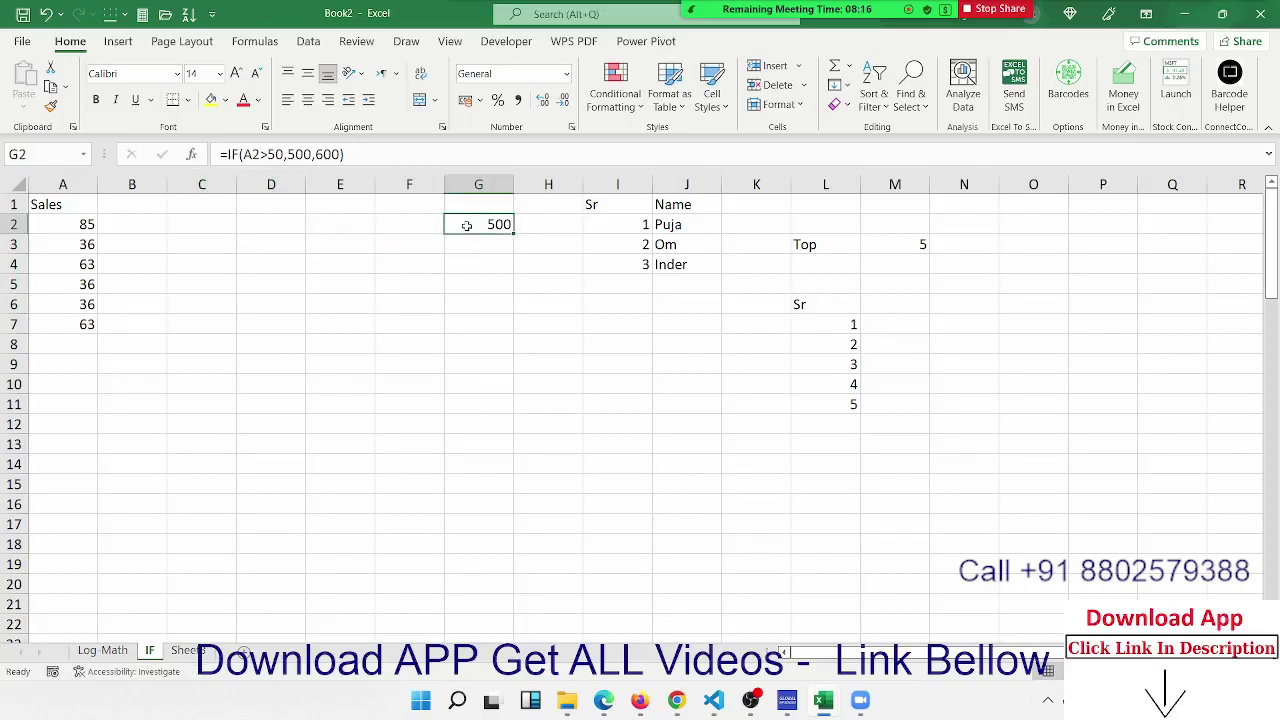
{"action": "left_click", "coordinate": [152, 205]}
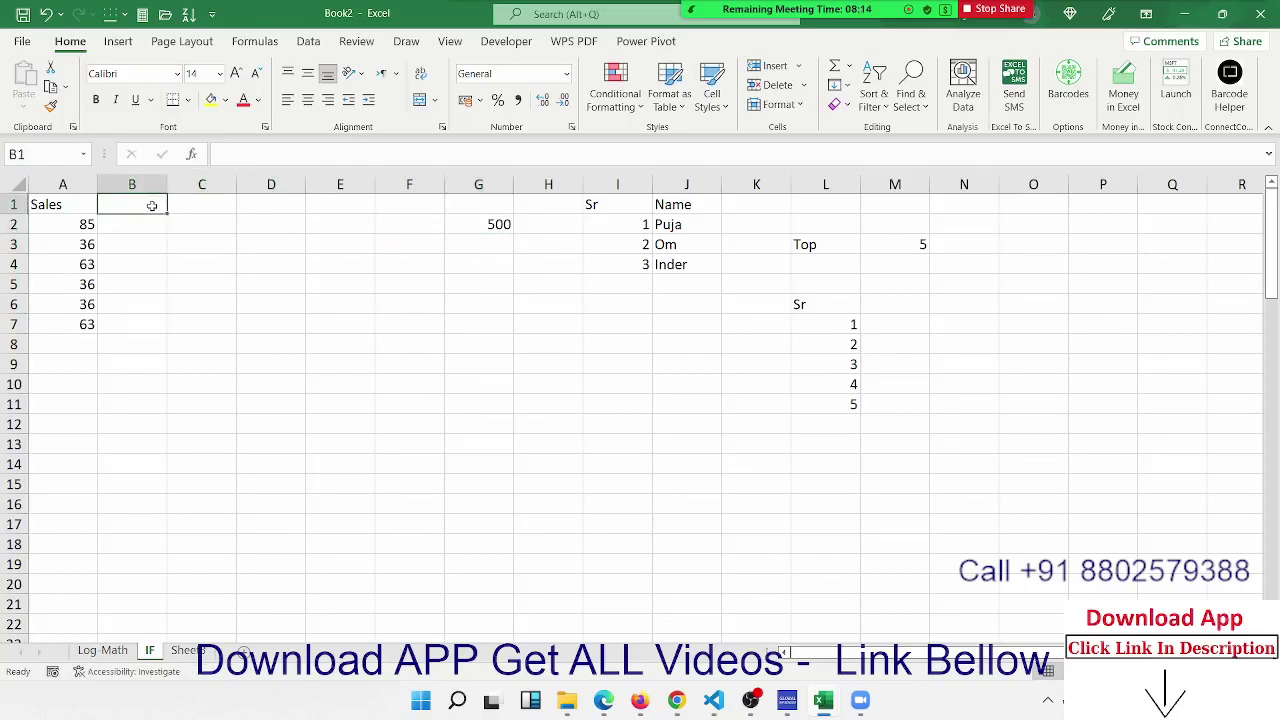
{"action": "type", "text": "inc"}
{"action": "key", "text": "Tab"}
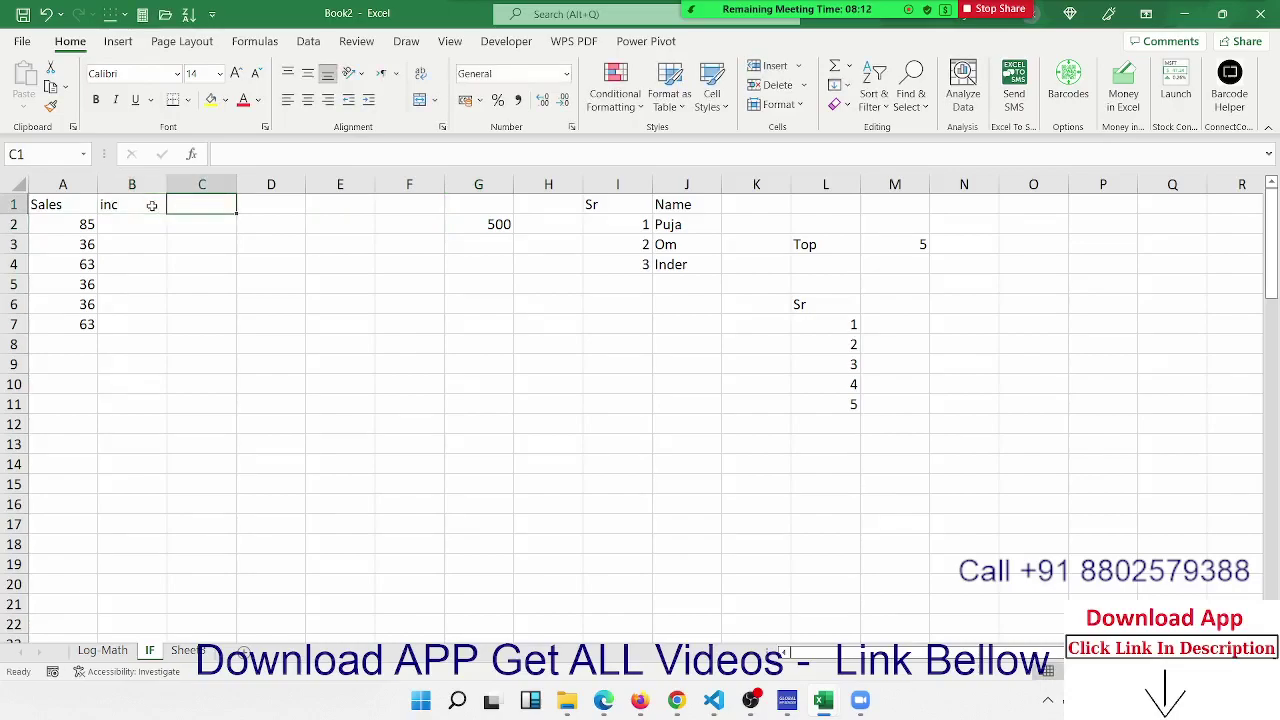
Enter slabs >50 and <50 in D2:D3 with incentives 1000 and 100 in E2:E3.
{"action": "key", "text": "Down"}
{"action": "key", "text": "Right"}
{"action": "type", "text": ">"}
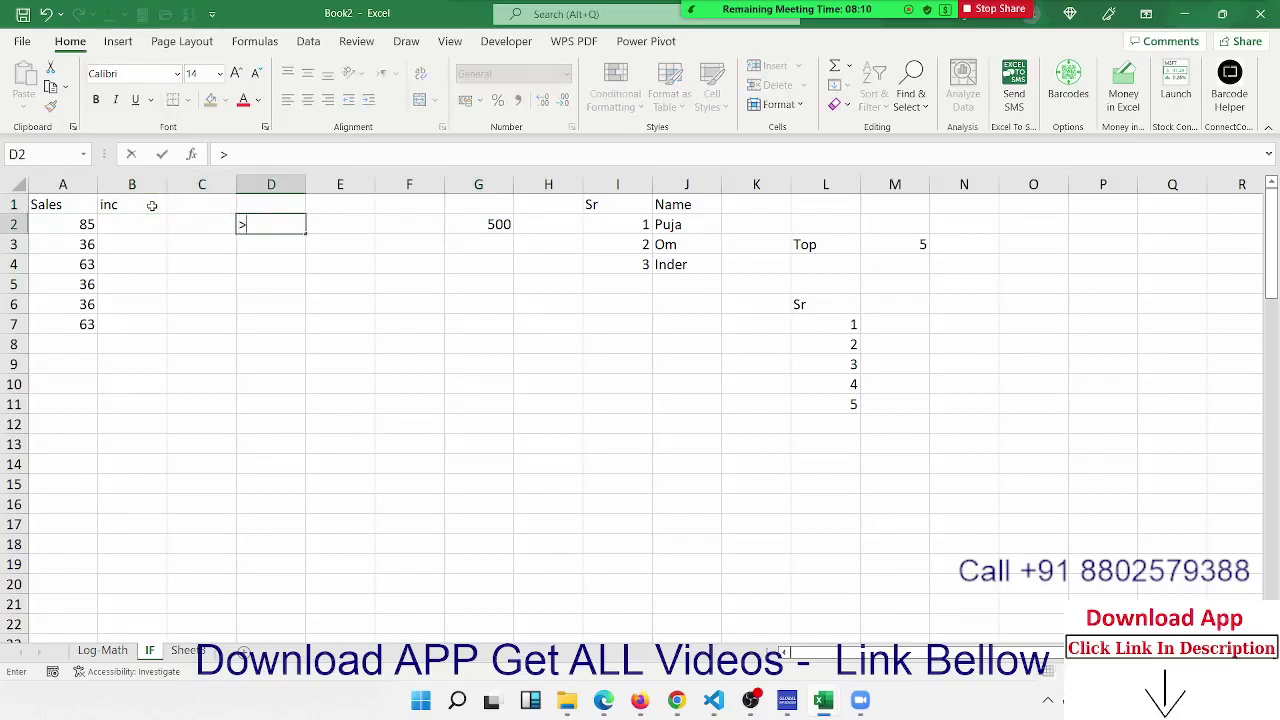
{"action": "type", "text": "50"}
{"action": "key", "text": "Return"}
{"action": "type", "text": "<"}
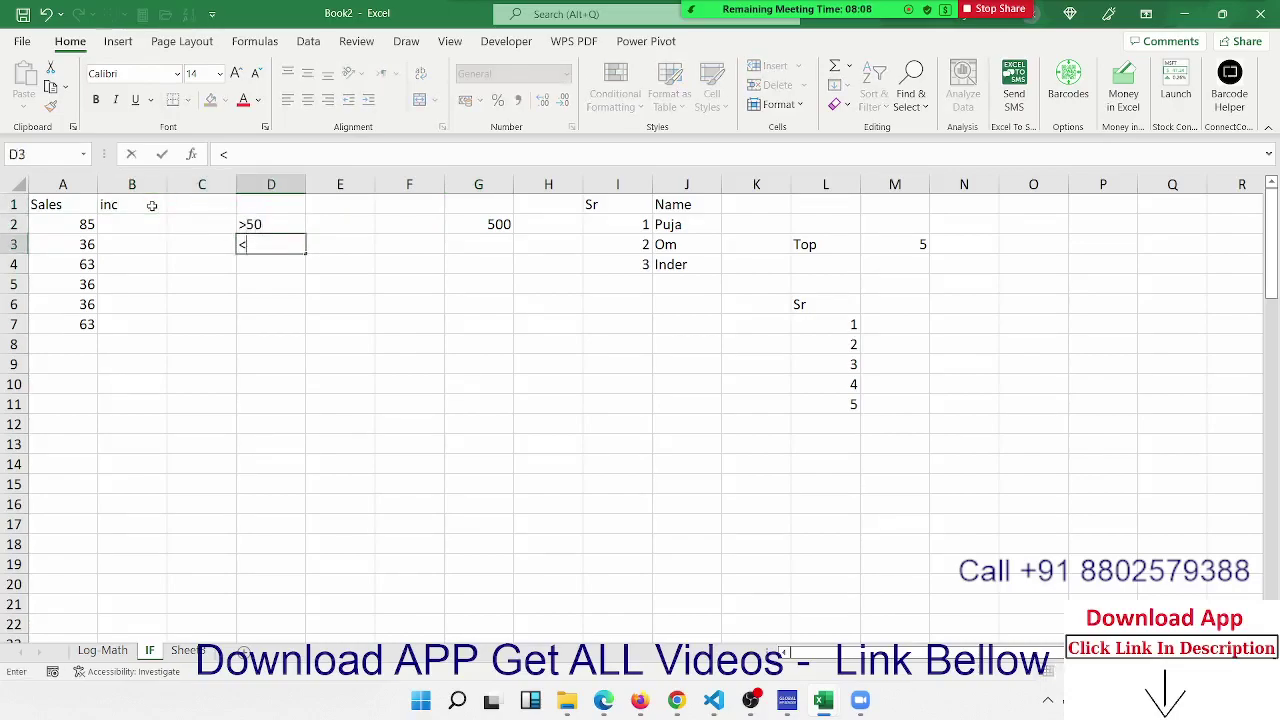
{"action": "type", "text": "60"}
{"action": "key", "text": "Escape"}
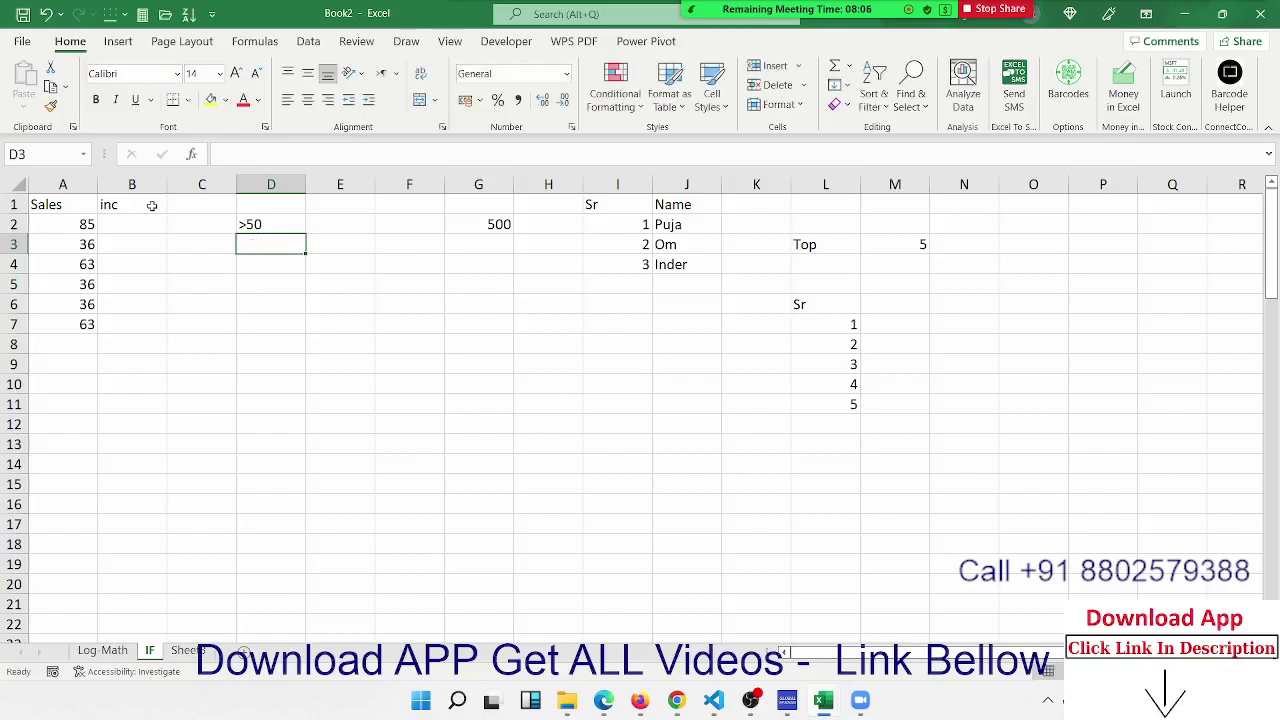
{"action": "type", "text": "<50"}
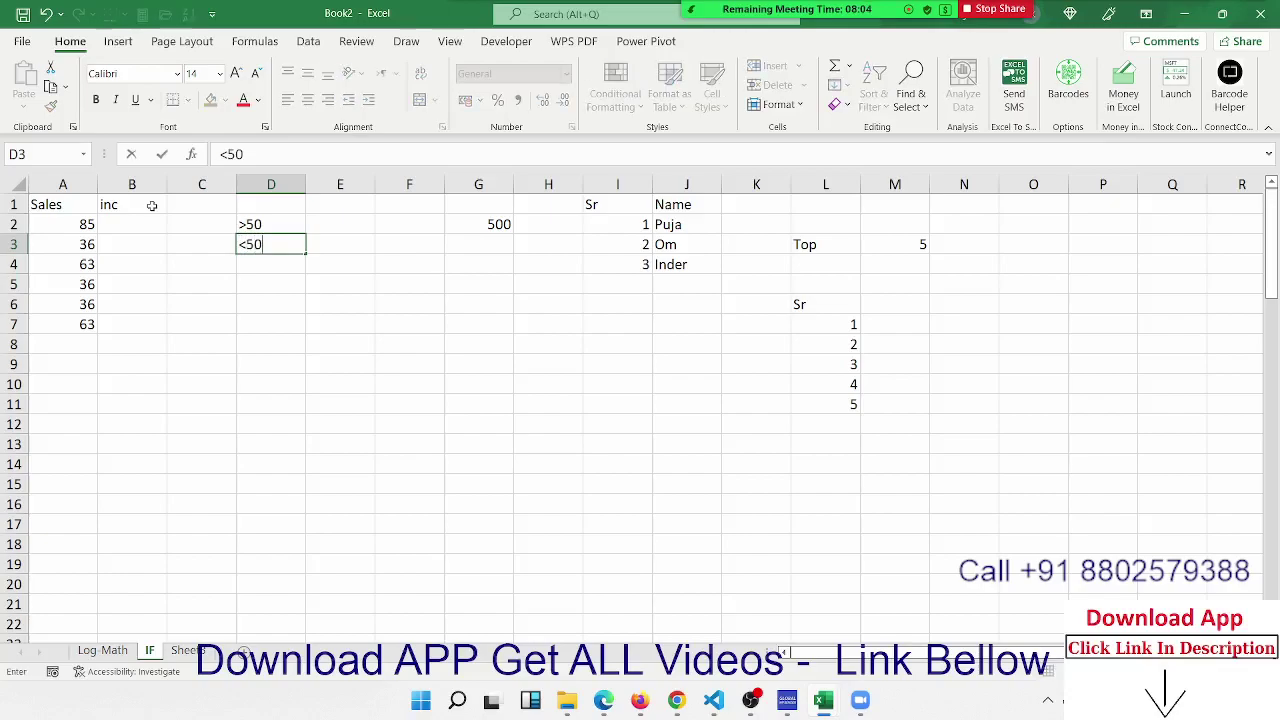
{"action": "key", "text": "Tab"}
{"action": "key", "text": "Up"}
{"action": "type", "text": "1000"}
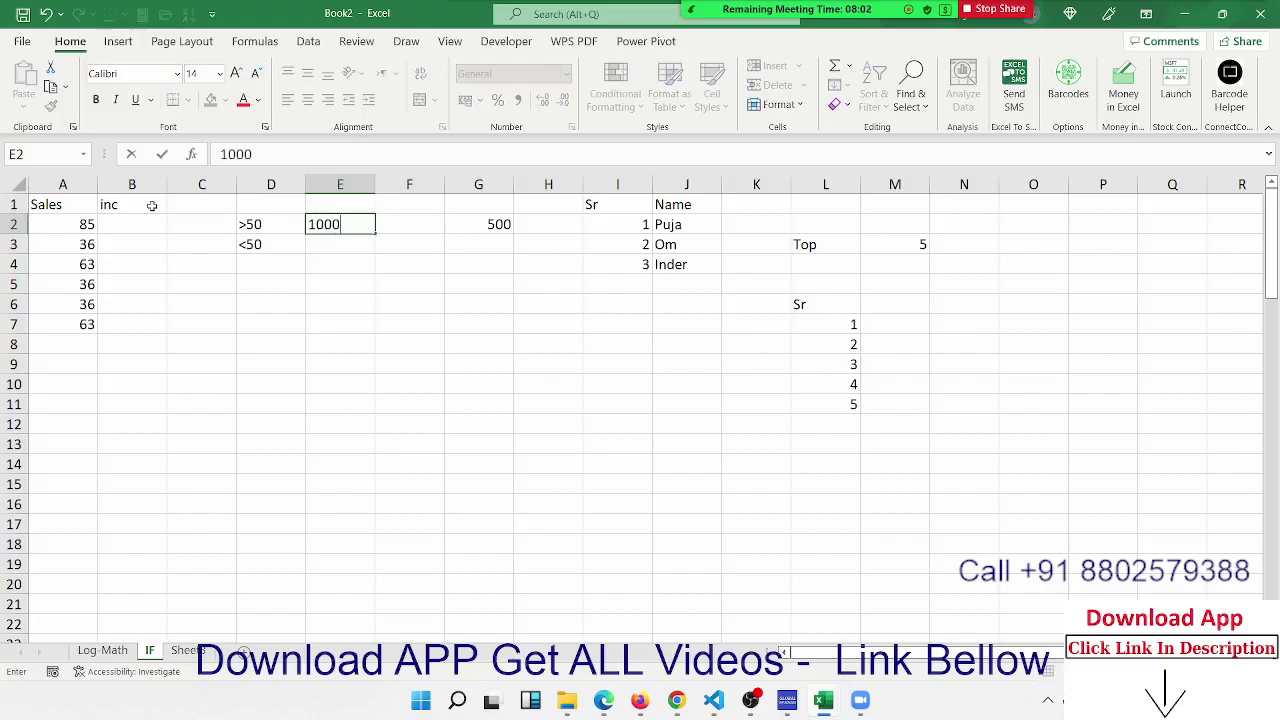
{"action": "key", "text": "Return"}
{"action": "type", "text": "100"}
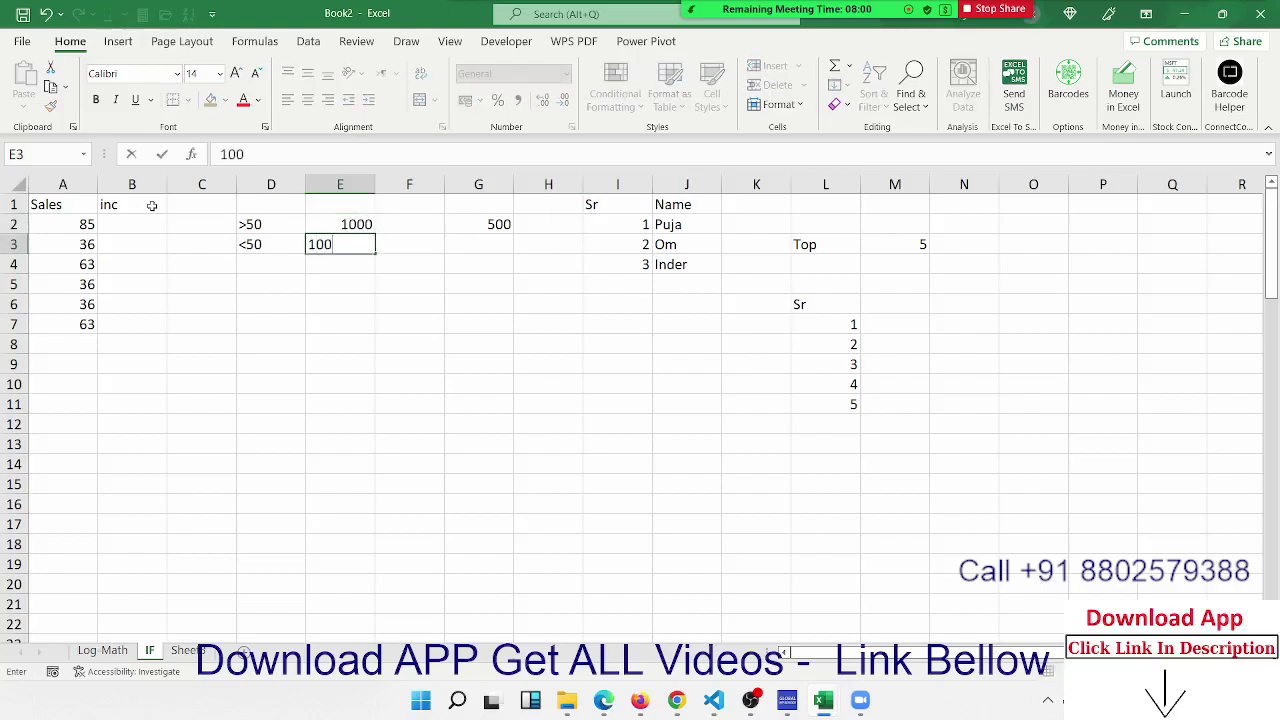
{"action": "key", "text": "Left"}
{"action": "key", "text": "Left"}
Enter =IF(A2<50,1000,100) in B2, fill it down to B7, then clear B2:B7.
{"action": "key", "text": "Left"}
{"action": "key", "text": "Up"}
{"action": "type", "text": "=I"}
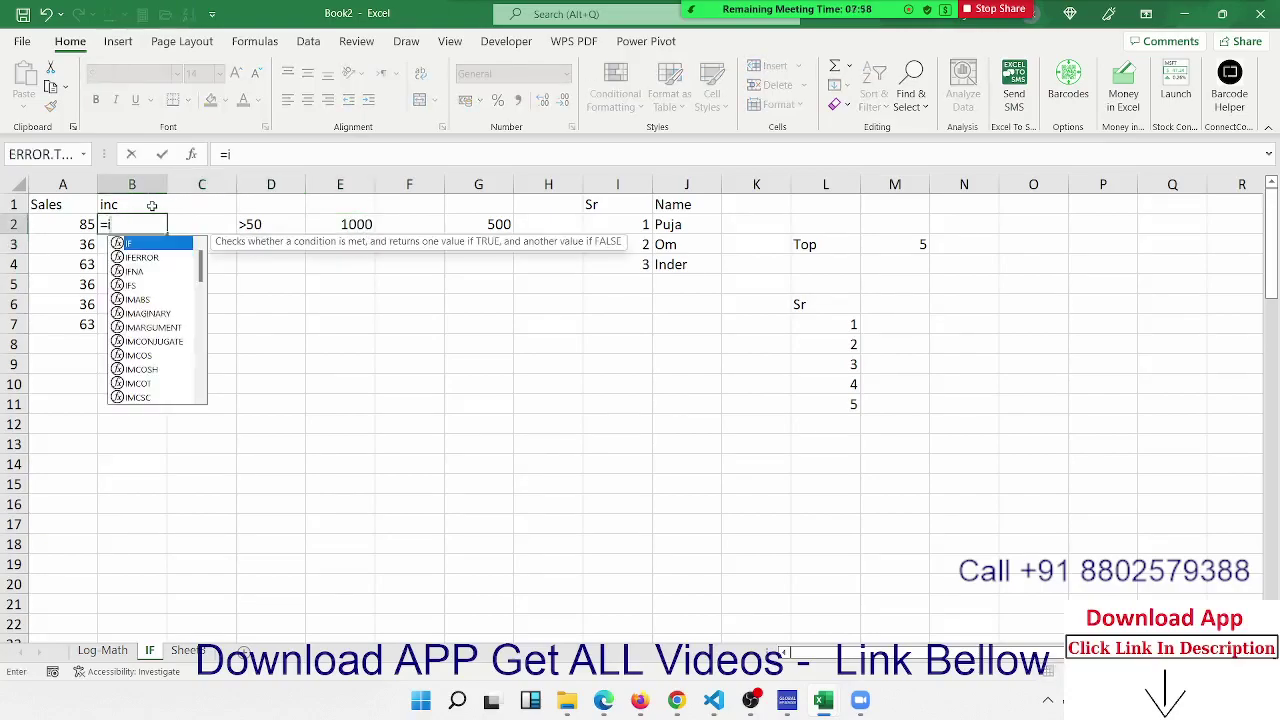
{"action": "type", "text": "F("}
{"action": "key", "text": "Left"}
{"action": "type", "text": "<"}
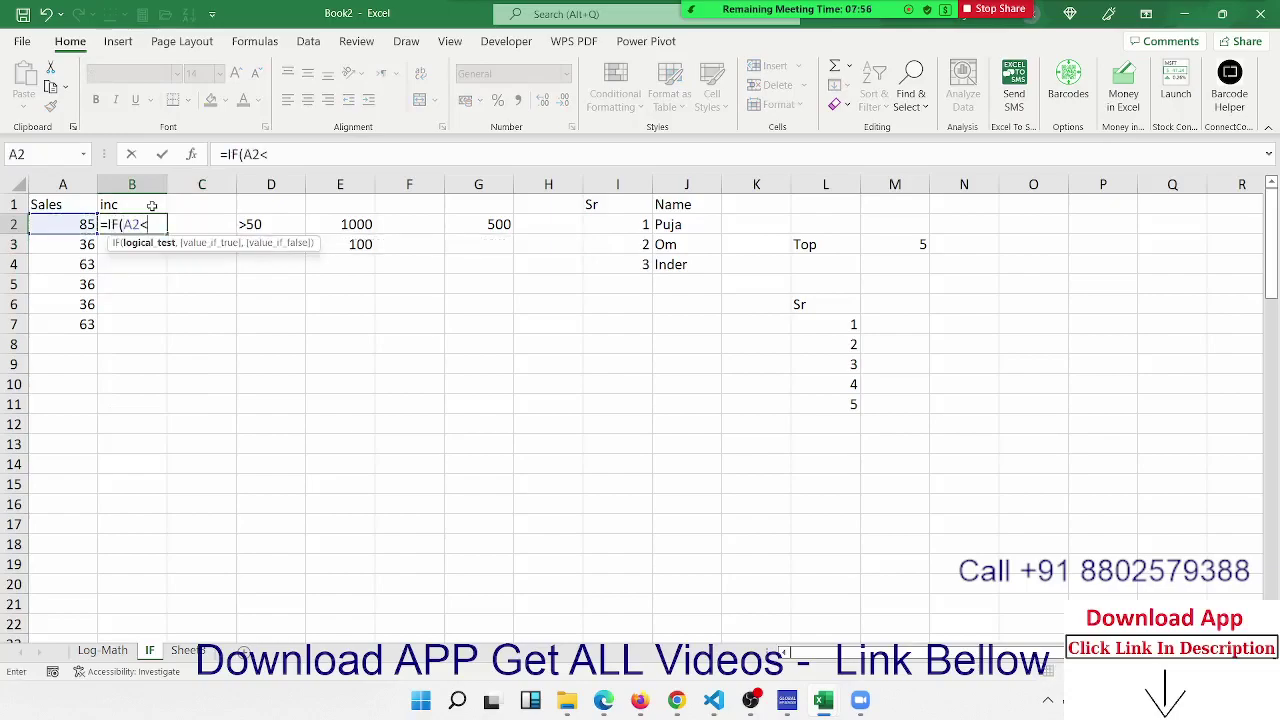
{"action": "type", "text": "5"}
{"action": "type", "text": "0,1"}
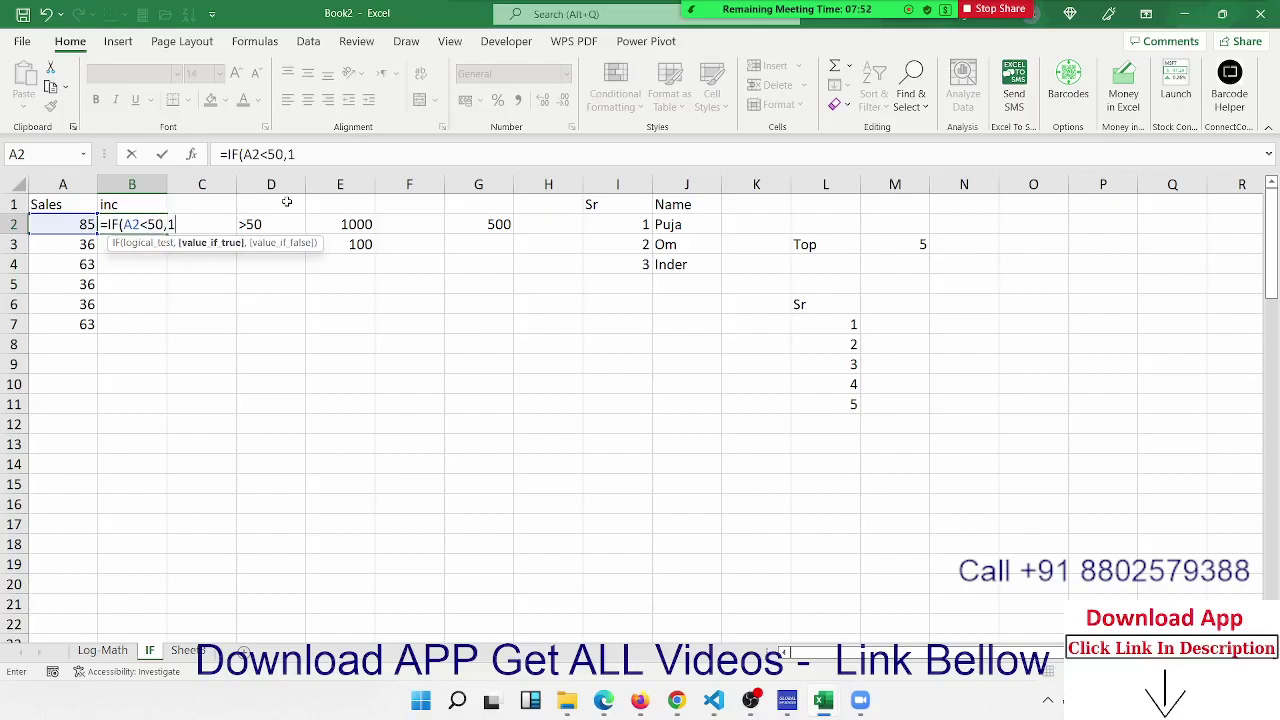
{"action": "type", "text": "000,1"}
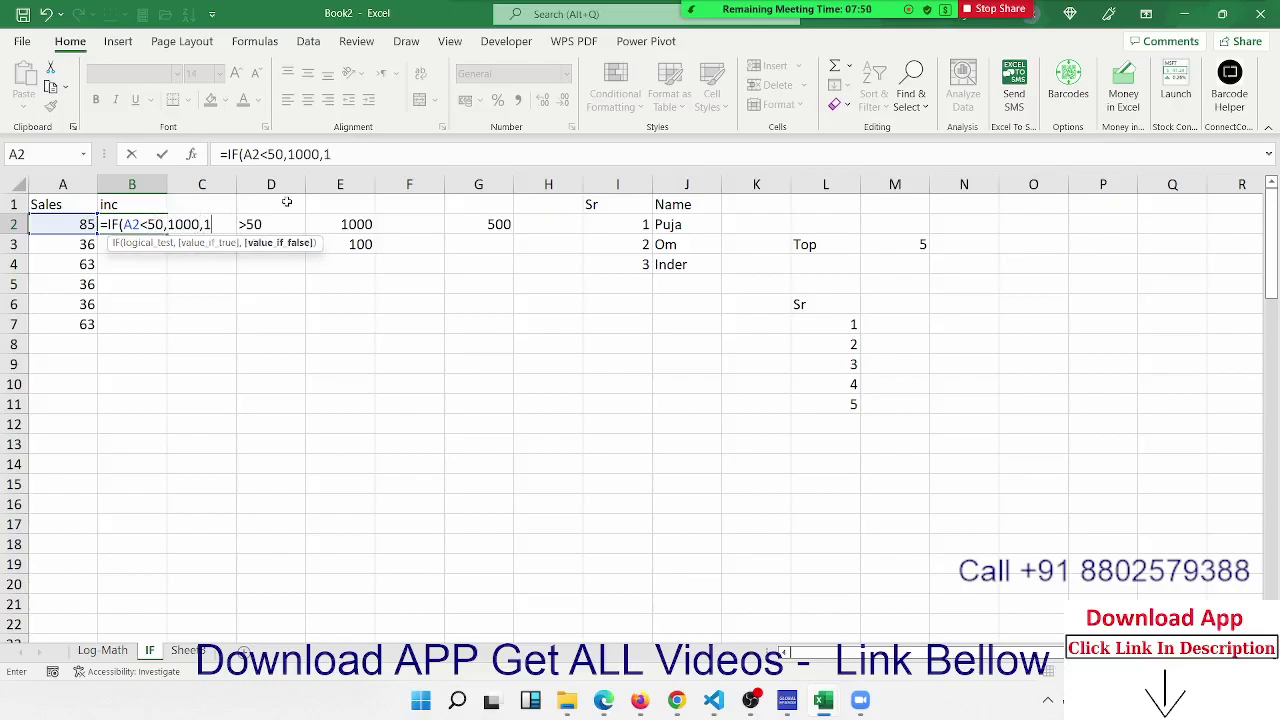
{"action": "type", "text": "00"}
{"action": "key", "text": "Return"}
{"action": "key", "text": "Left"}
{"action": "key", "text": "ctrl+Down"}
{"action": "key", "text": "Right"}
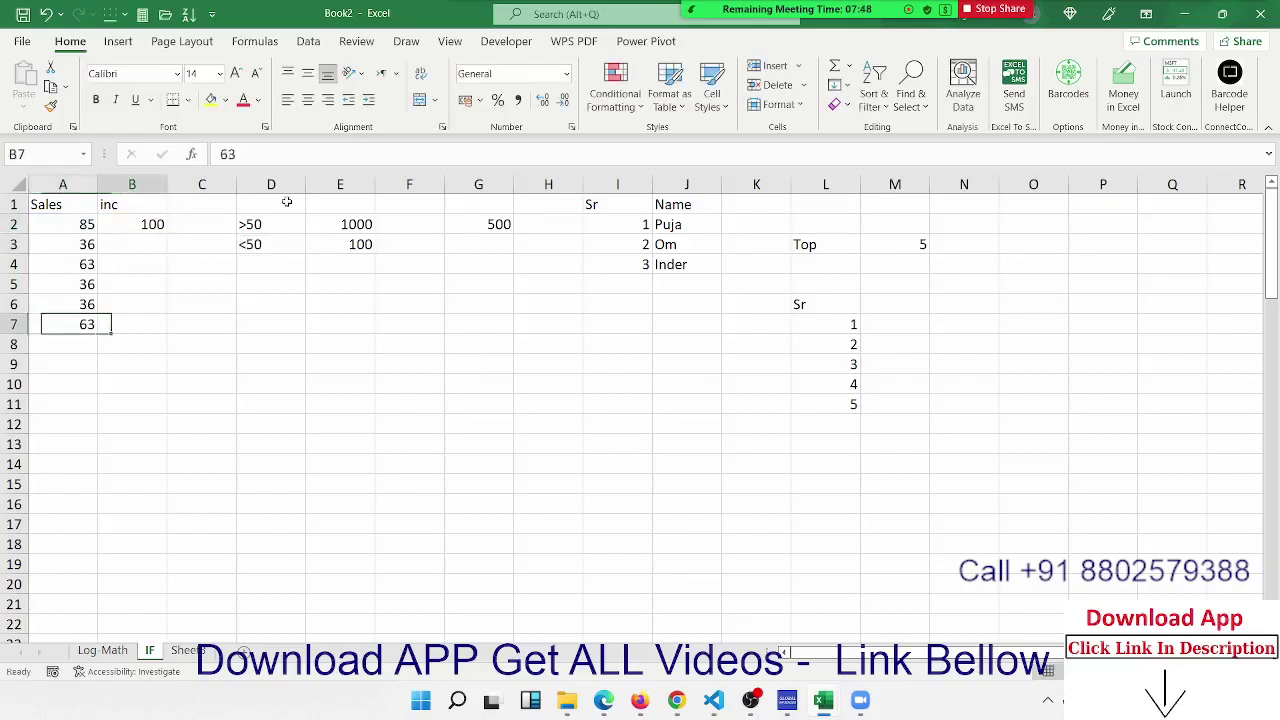
{"action": "key", "text": "ctrl+shift+Up"}
{"action": "key", "text": "ctrl+d"}
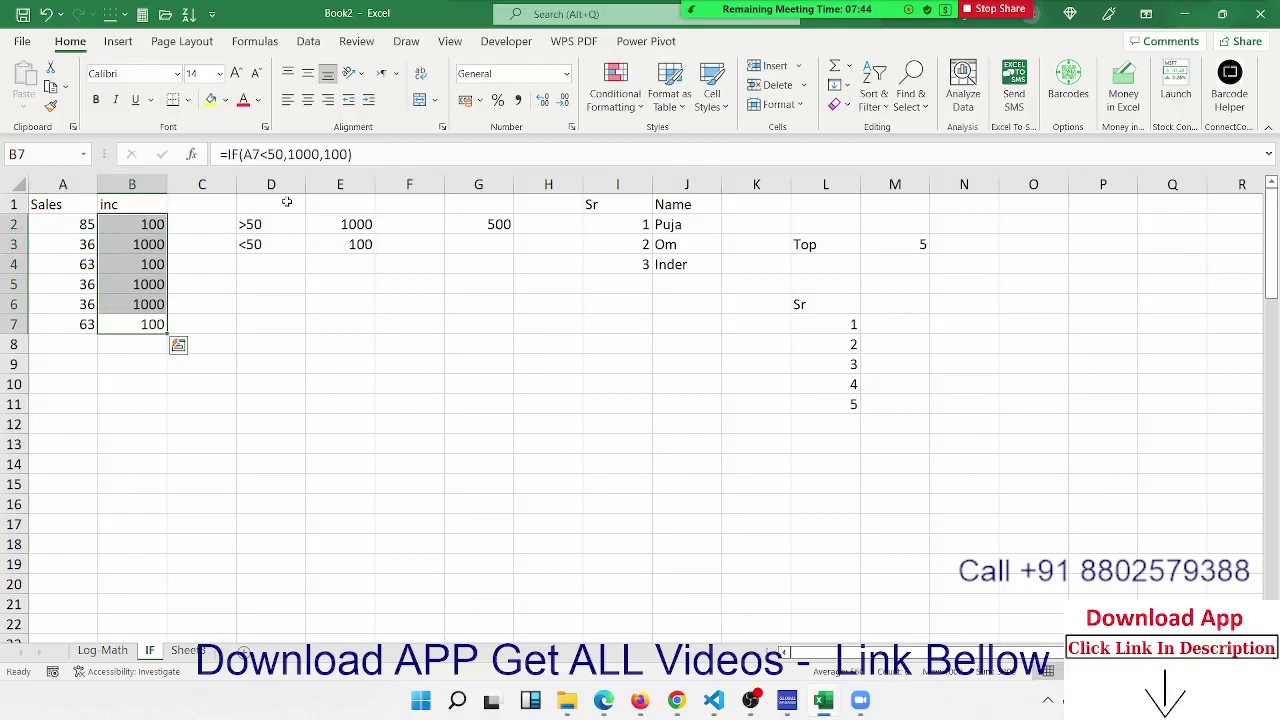
{"action": "key", "text": "Delete"}
{"action": "key", "text": "Right"}
{"action": "key", "text": "Right"}
{"action": "key", "text": "Up"}
{"action": "key", "text": "Up"}
{"action": "key", "text": "Up"}
{"action": "key", "text": "Up"}
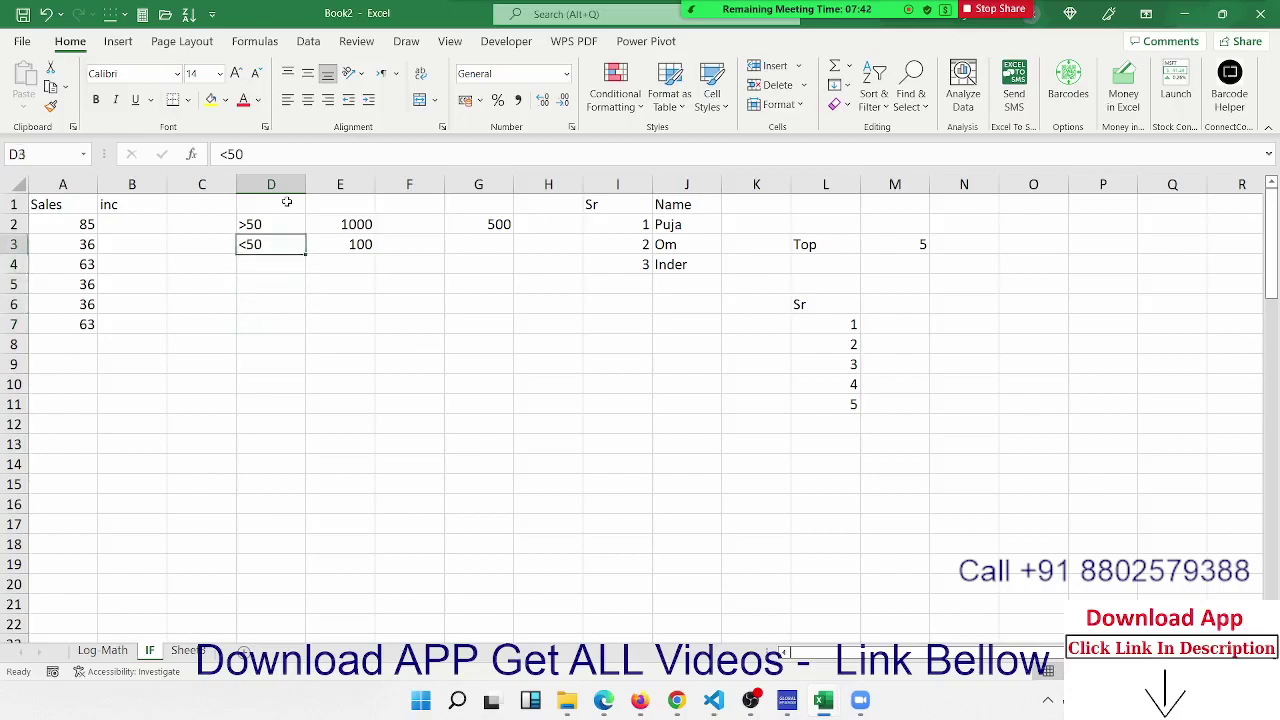
Add a 50-80 slab in D5 paying 800, with 100 in E6.
{"action": "key", "text": "Down"}
{"action": "key", "text": "Down"}
{"action": "type", "text": "50-"}
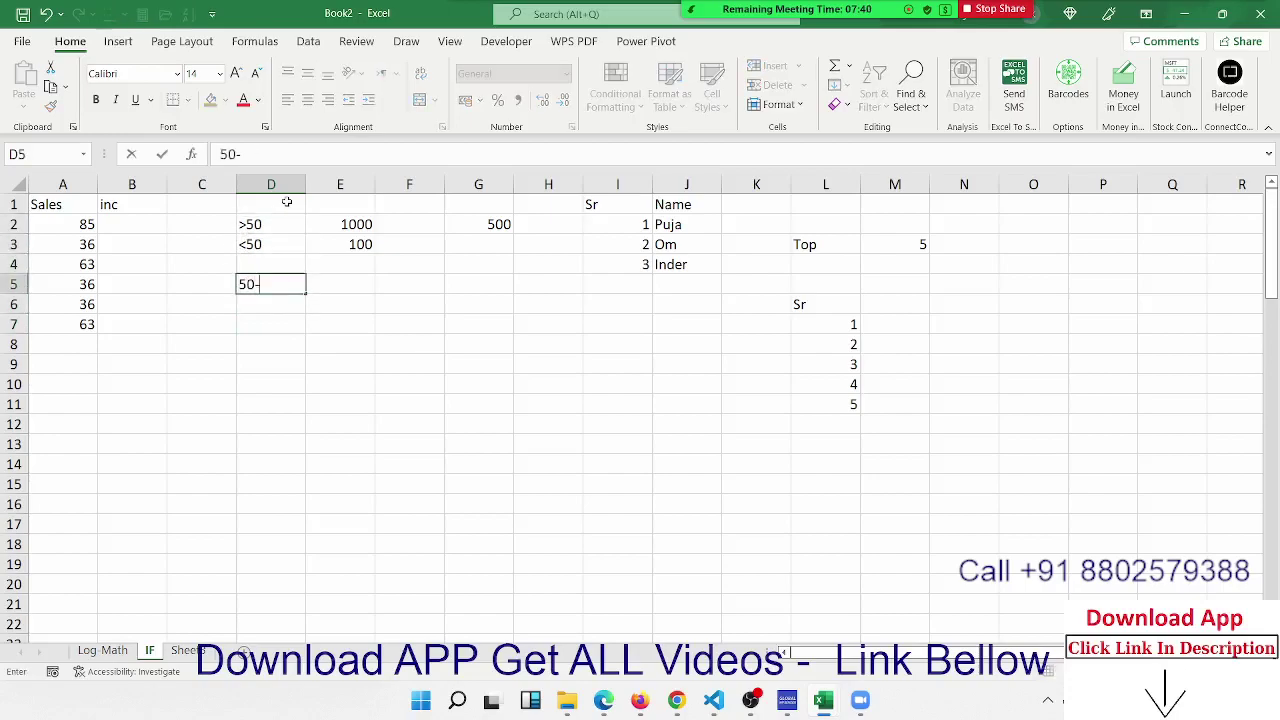
{"action": "type", "text": "80"}
{"action": "key", "text": "Tab"}
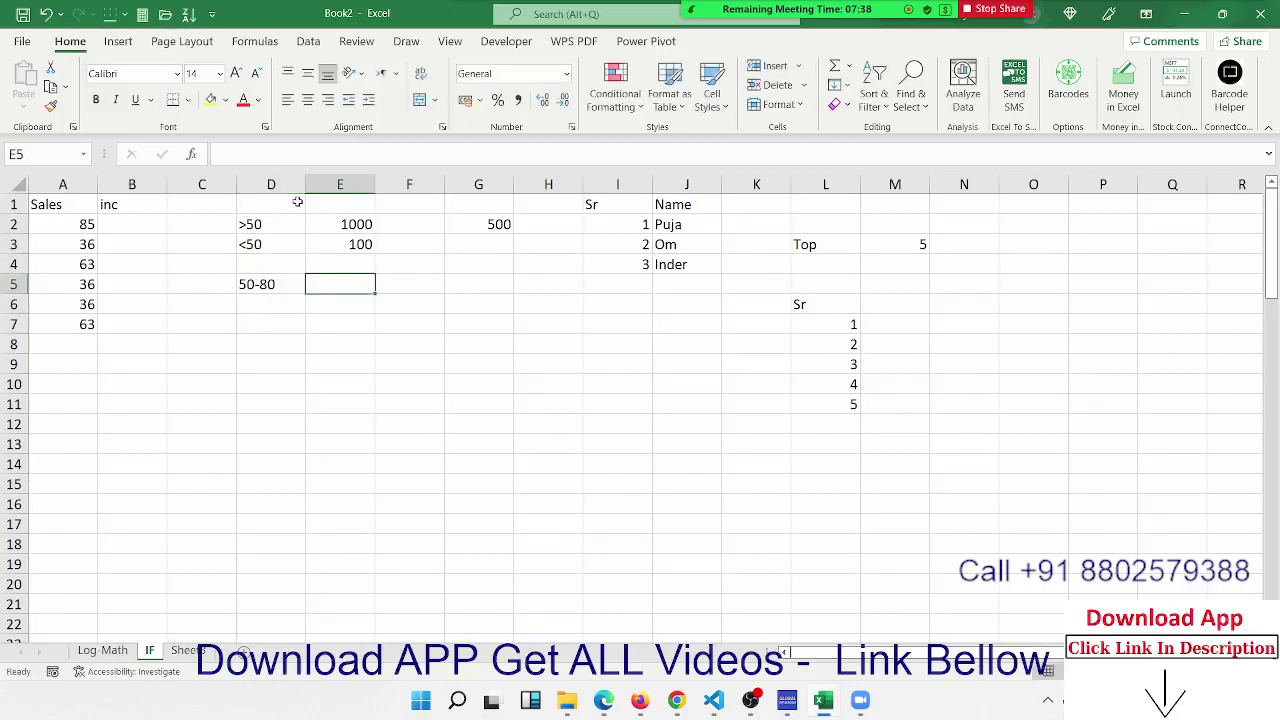
{"action": "type", "text": "800"}
{"action": "key", "text": "Return"}
{"action": "type", "text": "10"}
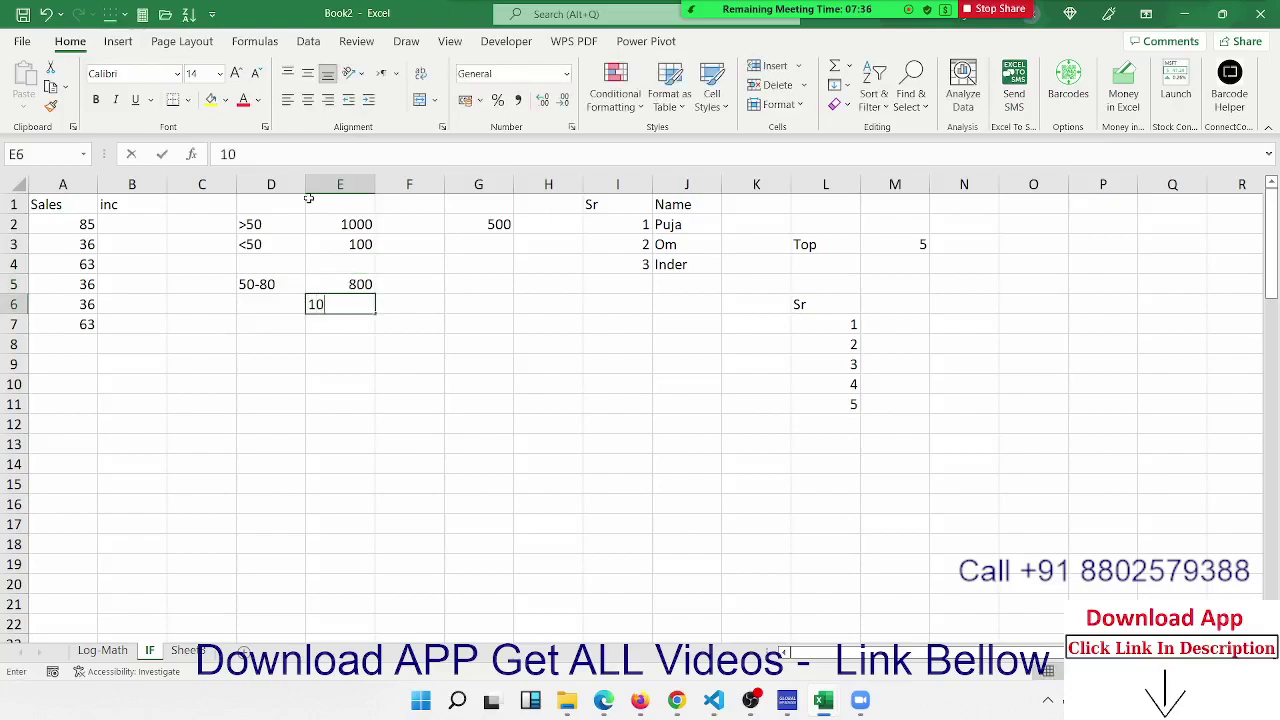
{"action": "type", "text": "0"}
{"action": "key", "text": "Left"}
{"action": "key", "text": "Left"}
{"action": "key", "text": "Left"}
{"action": "key", "text": "Left"}
Enter =AND(A2>50,A2<=80) in B2 and fill it down to B7.
{"action": "key", "text": "Up"}
{"action": "key", "text": "Up"}
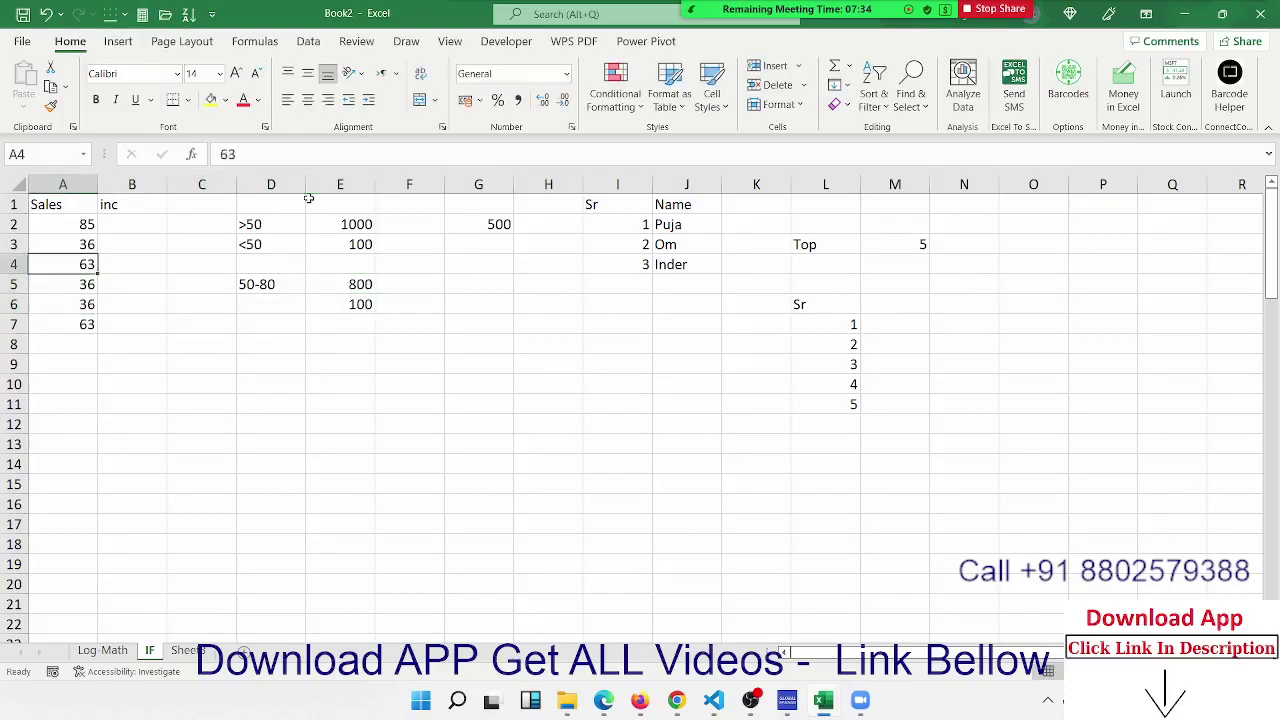
{"action": "key", "text": "Up"}
{"action": "key", "text": "Up"}
{"action": "key", "text": "Right"}
{"action": "type", "text": "=an"}
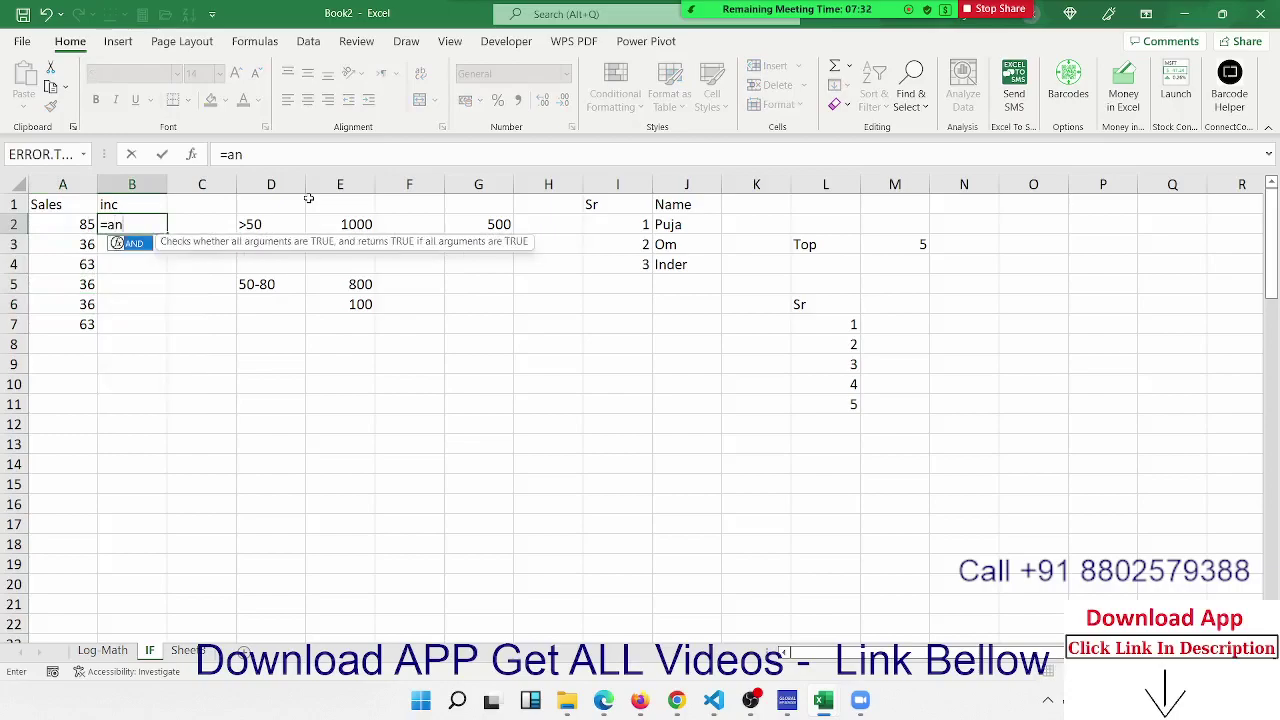
{"action": "type", "text": "d"}
{"action": "key", "text": "Tab"}
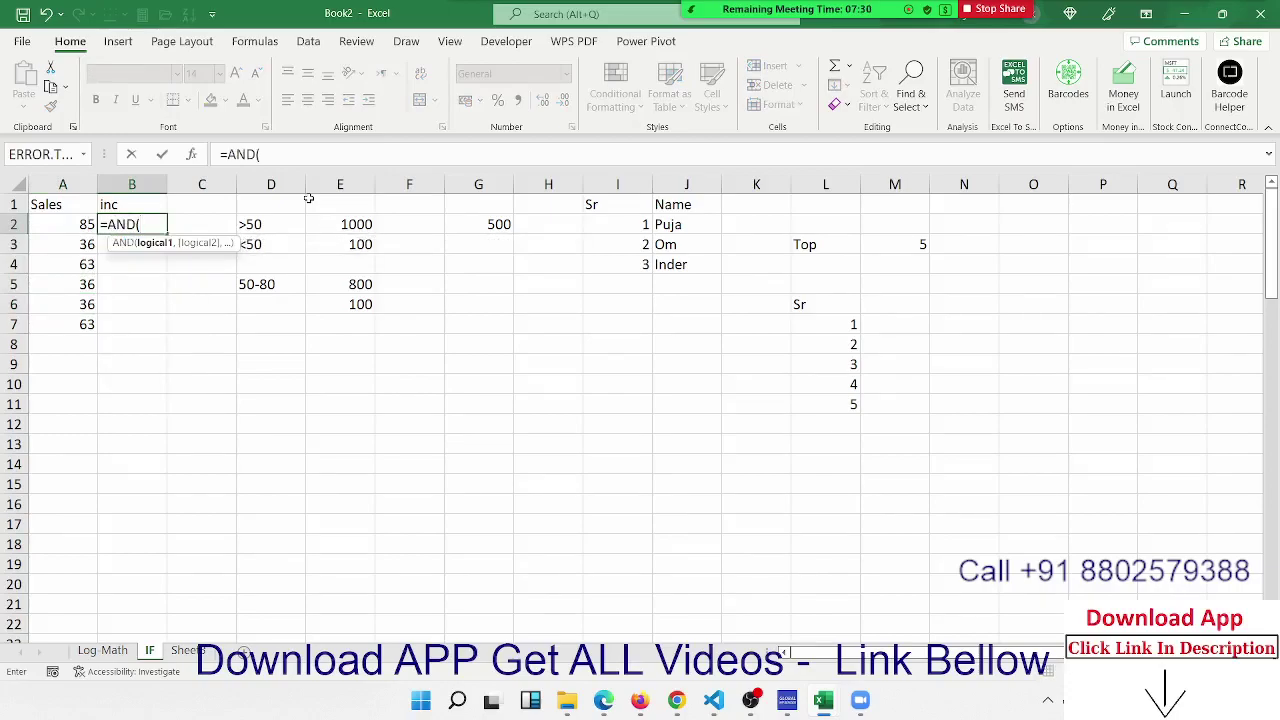
{"action": "key", "text": "Left"}
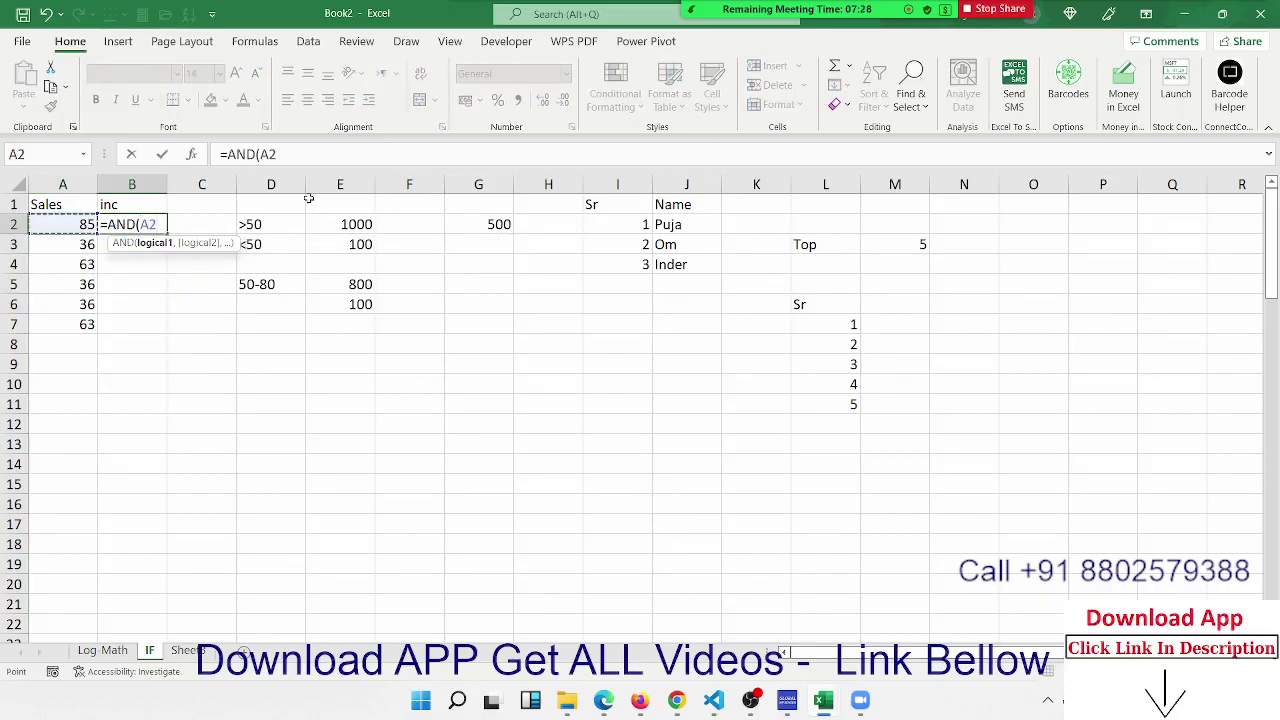
{"action": "type", "text": ">50"}
{"action": "type", "text": ","}
{"action": "key", "text": "Left"}
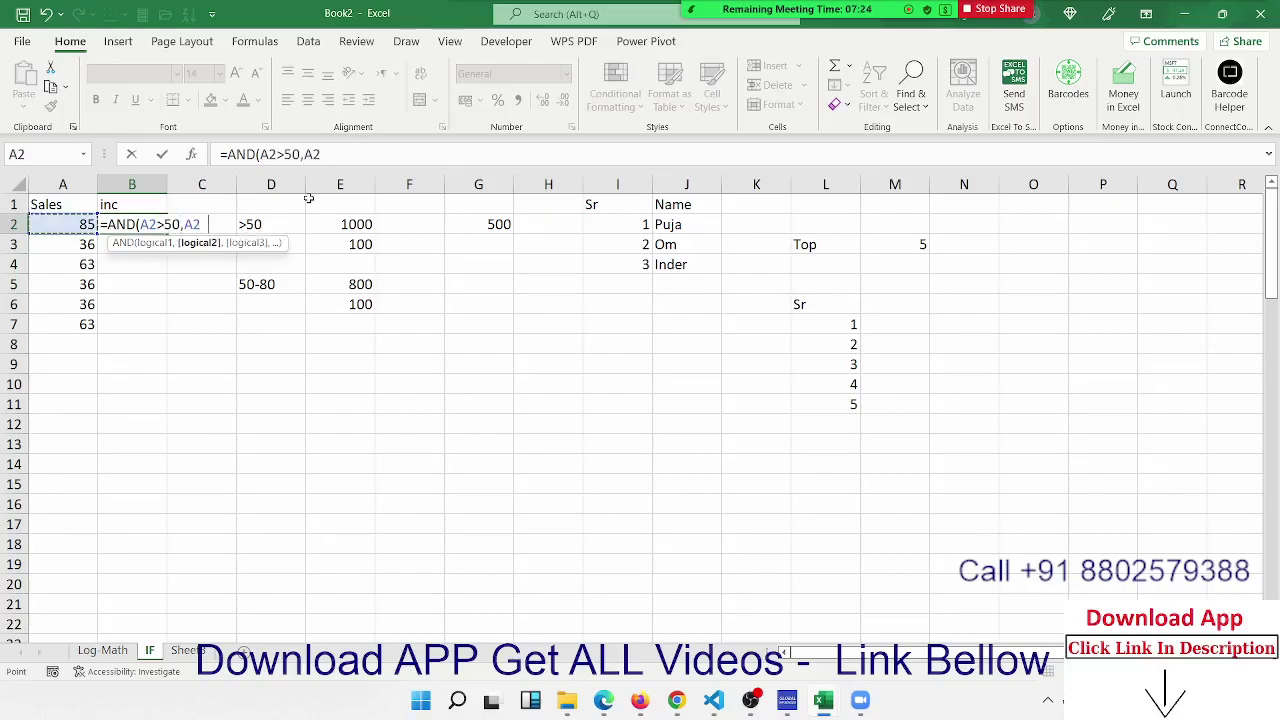
{"action": "type", "text": "<=80"}
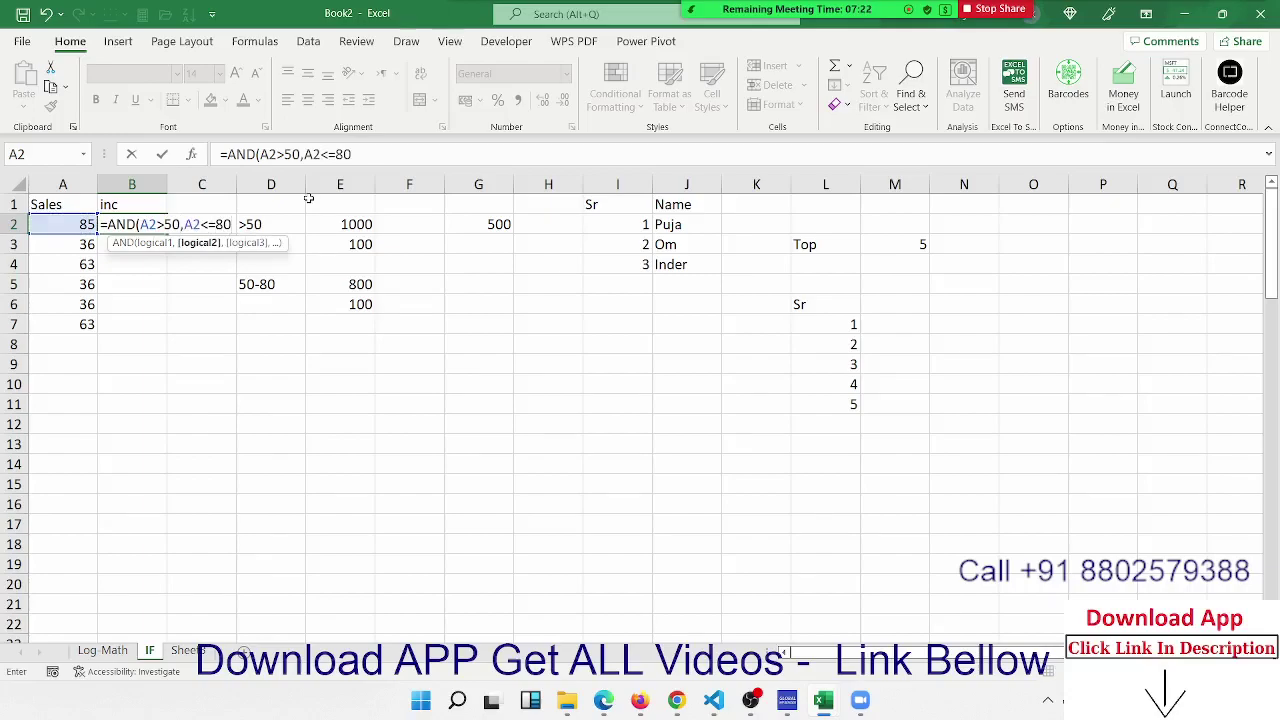
{"action": "type", "text": ")"}
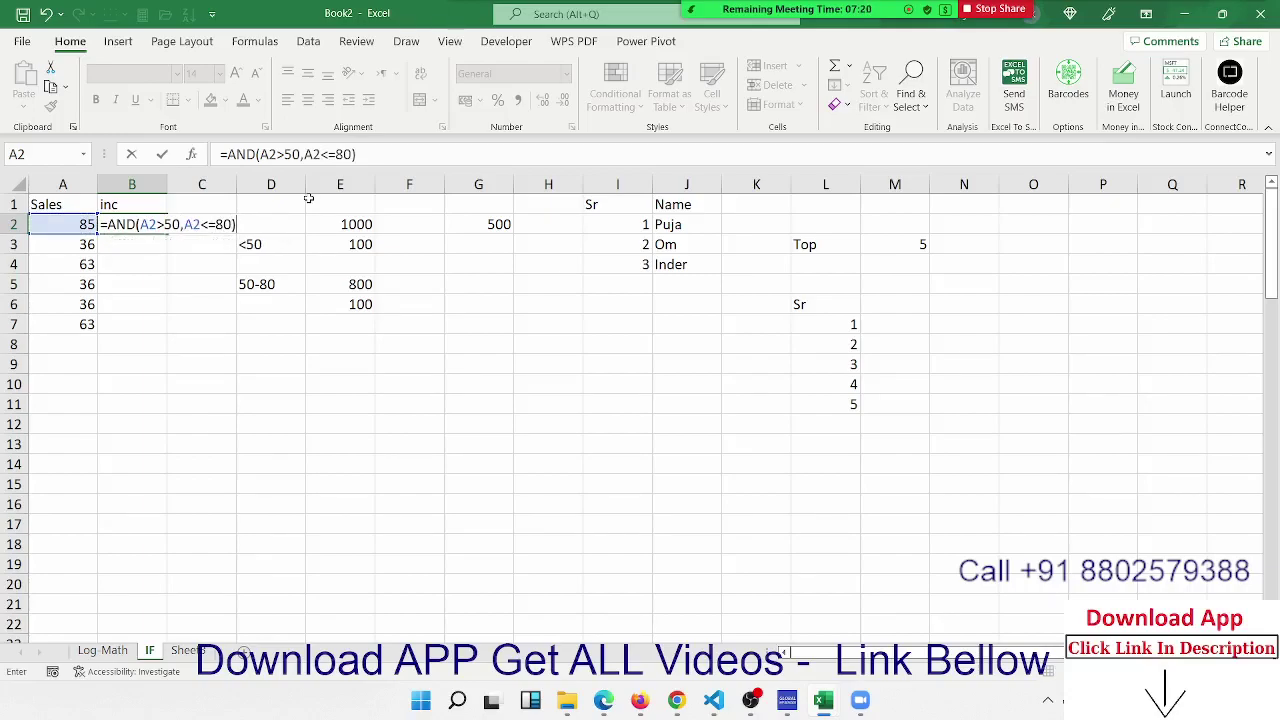
{"action": "key", "text": "Return"}
{"action": "key", "text": "Up"}
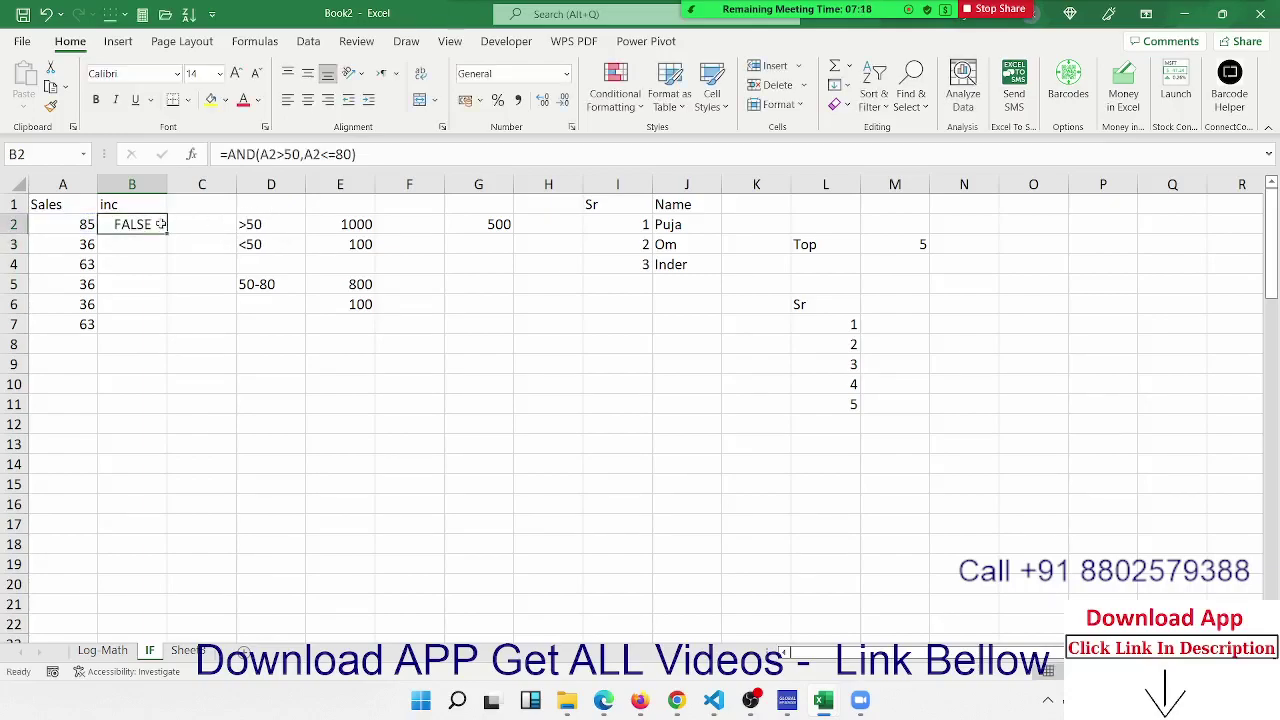
{"action": "left_click_drag", "start_coordinate": [164, 235], "coordinate": [166, 334]}
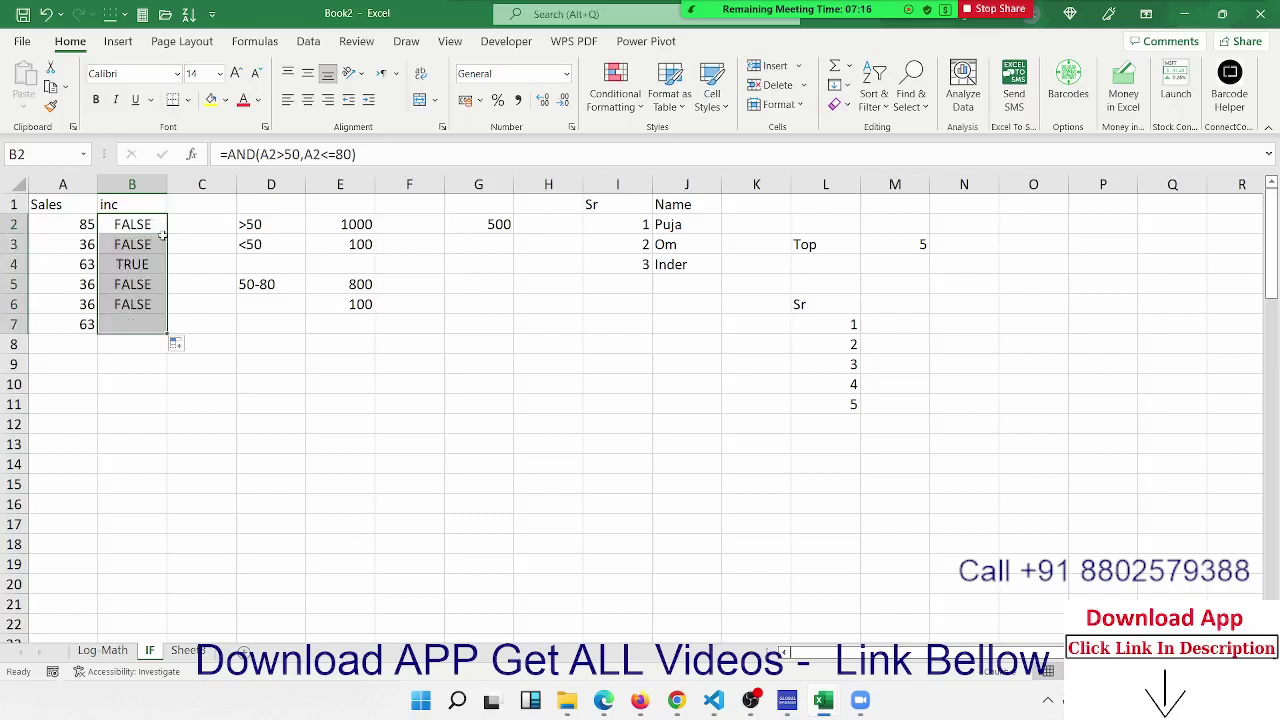
Review the A2>50 and A2<=80 conditions in B2's formula without changing it.
{"action": "double_click", "coordinate": [139, 225]}
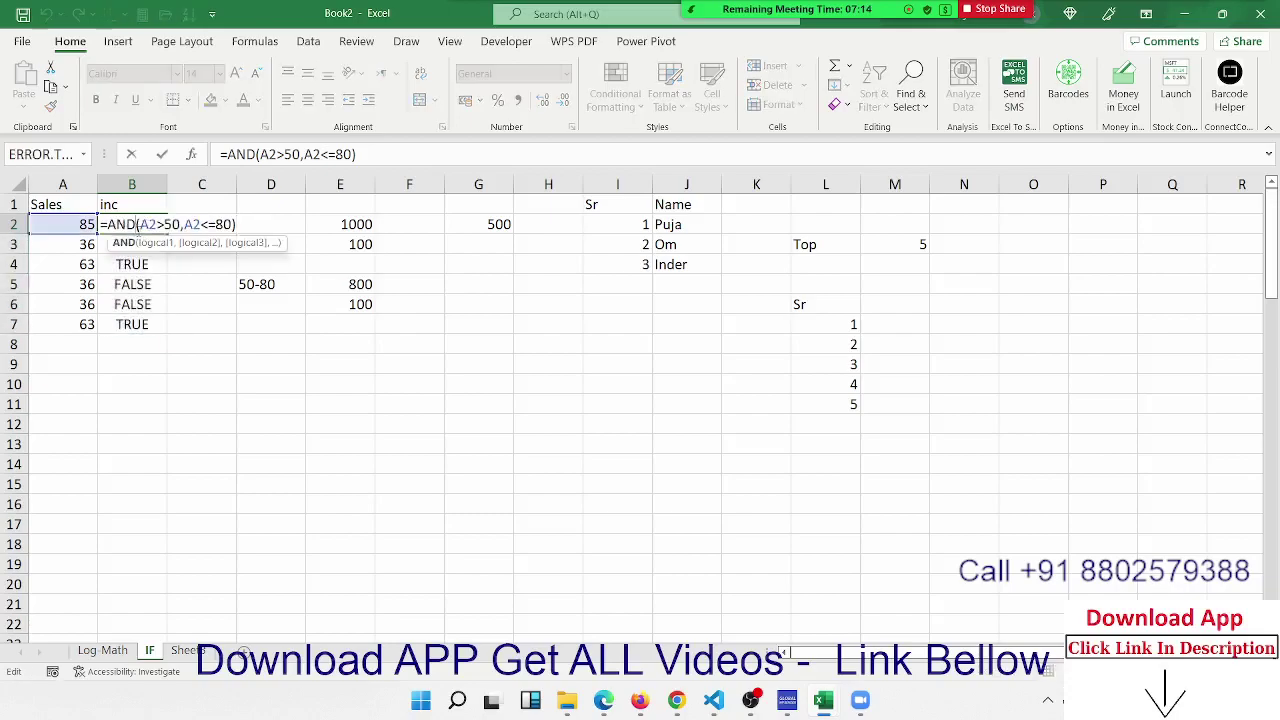
{"action": "left_click_drag", "start_coordinate": [139, 225], "coordinate": [180, 226]}
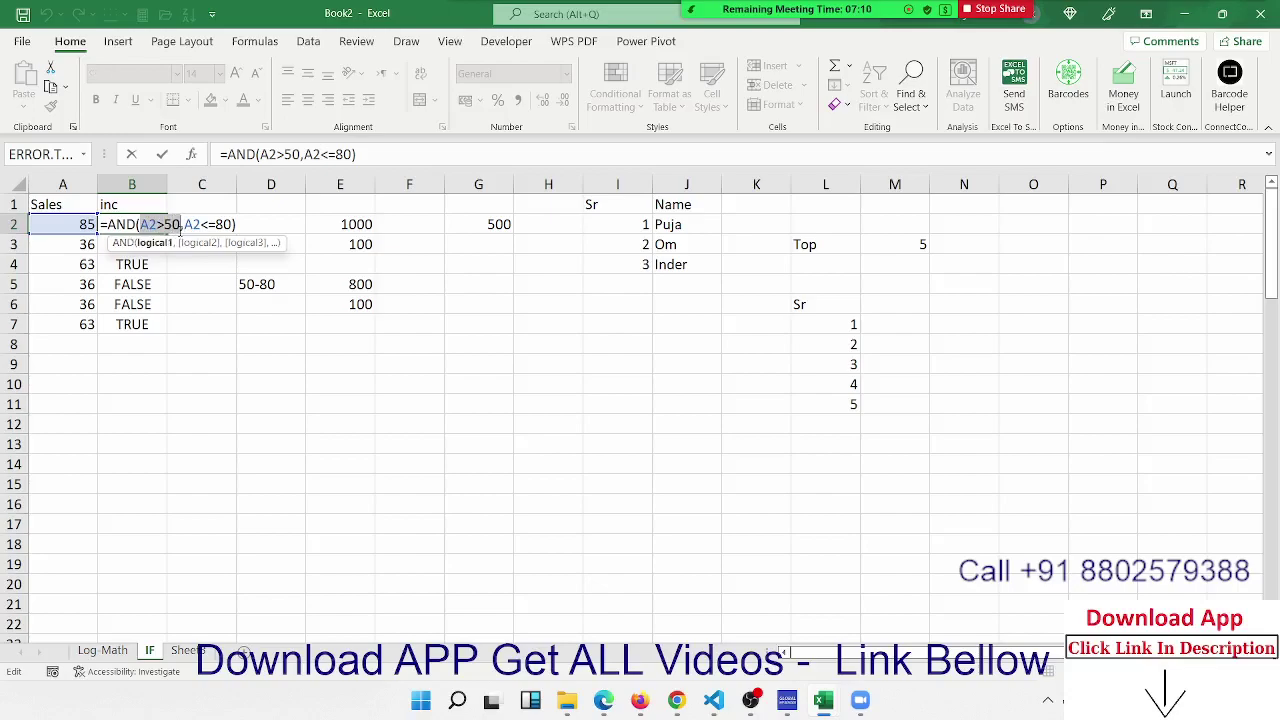
{"action": "left_click_drag", "start_coordinate": [184, 225], "coordinate": [232, 225]}
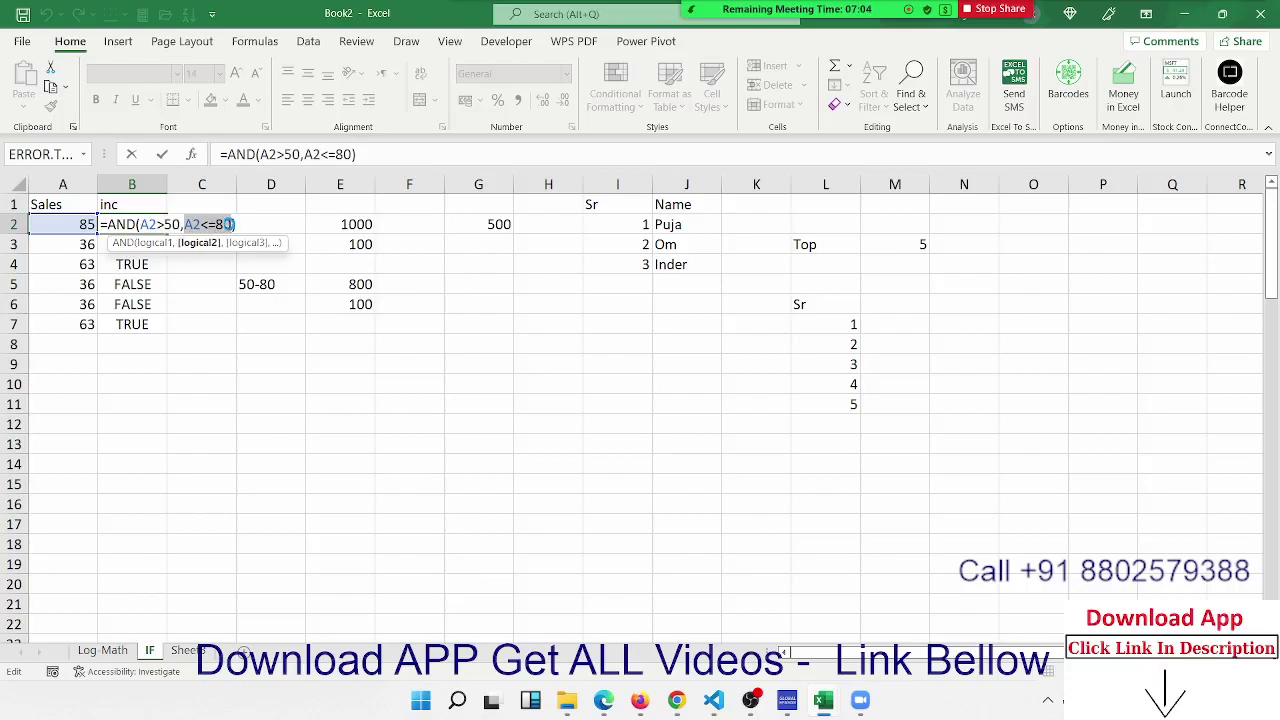
{"action": "key", "text": "Return"}
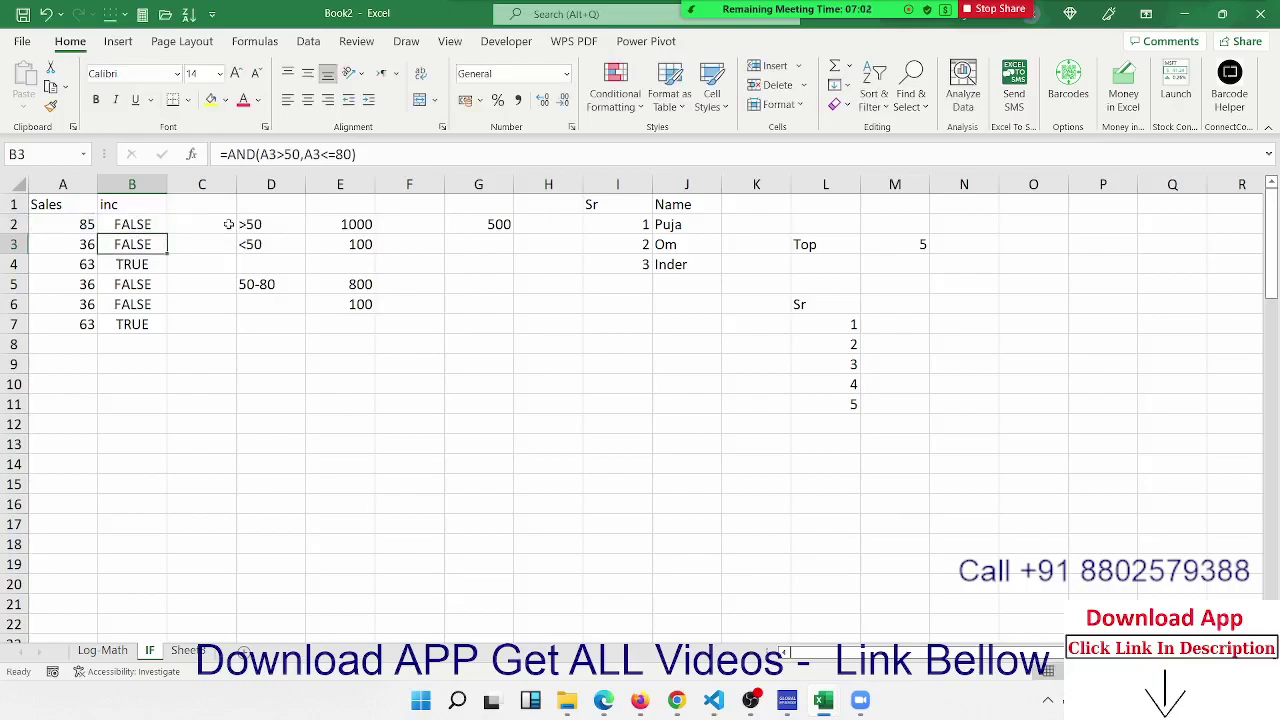
Wrap B2's test as =IF(AND(A2>50,A2<=80),800,100), accepting Excel's correction.
{"action": "double_click", "coordinate": [141, 224]}
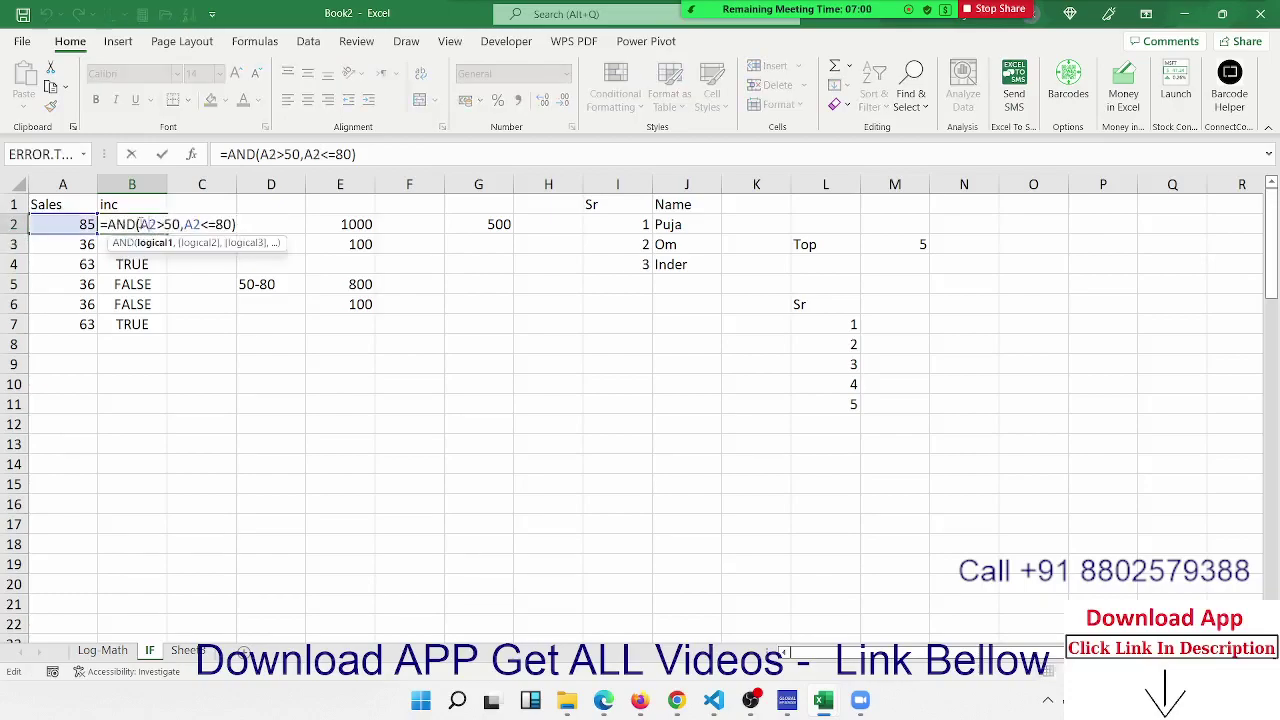
{"action": "left_click", "coordinate": [104, 224]}
{"action": "type", "text": "if"}
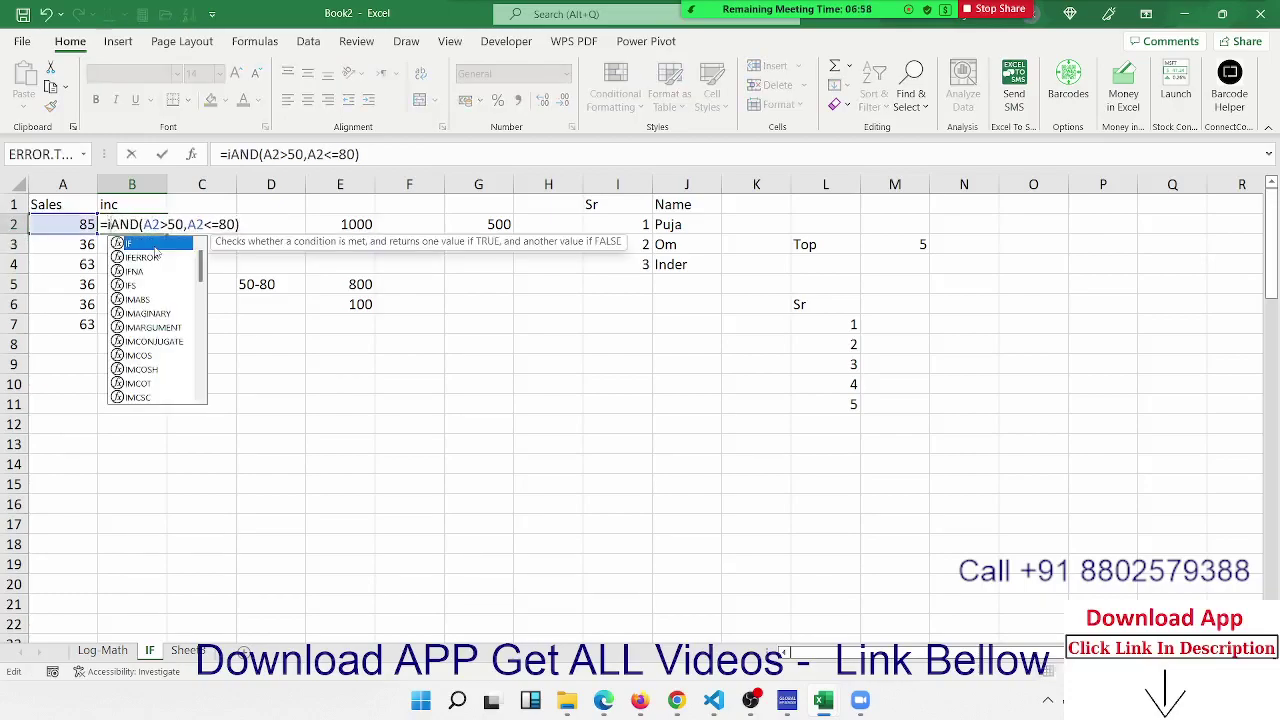
{"action": "type", "text": "("}
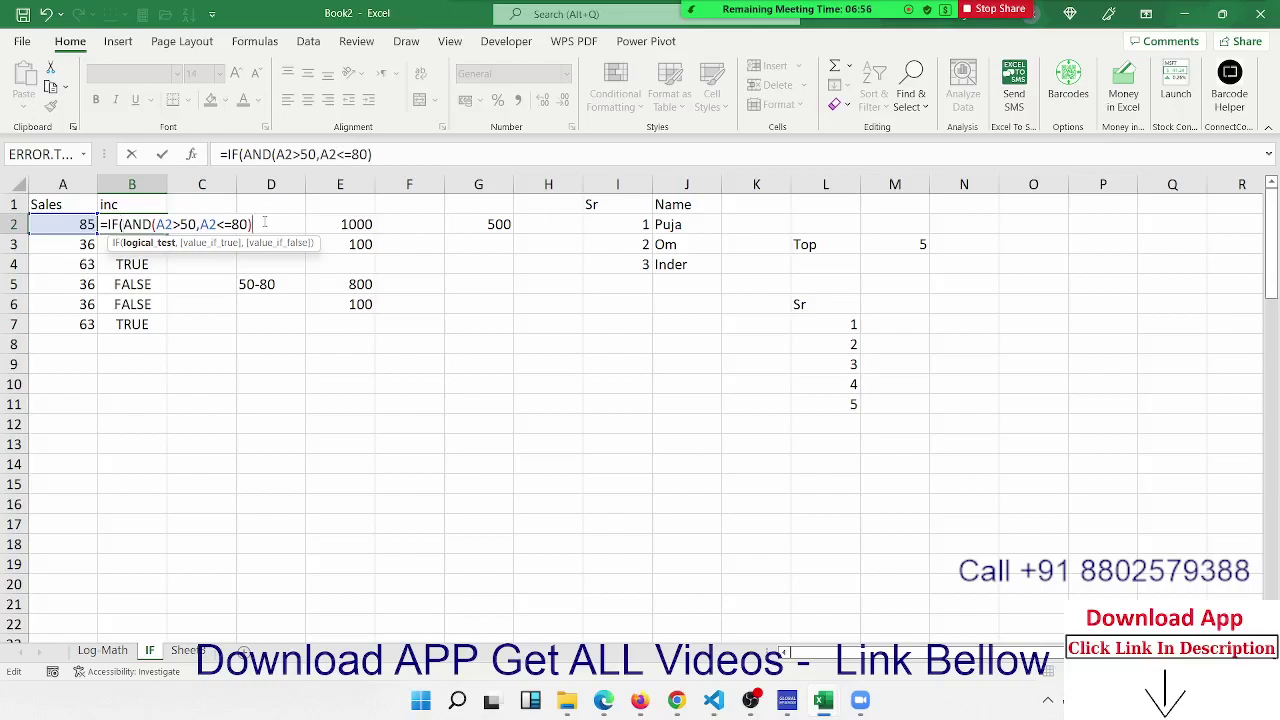
{"action": "type", "text": ",8"}
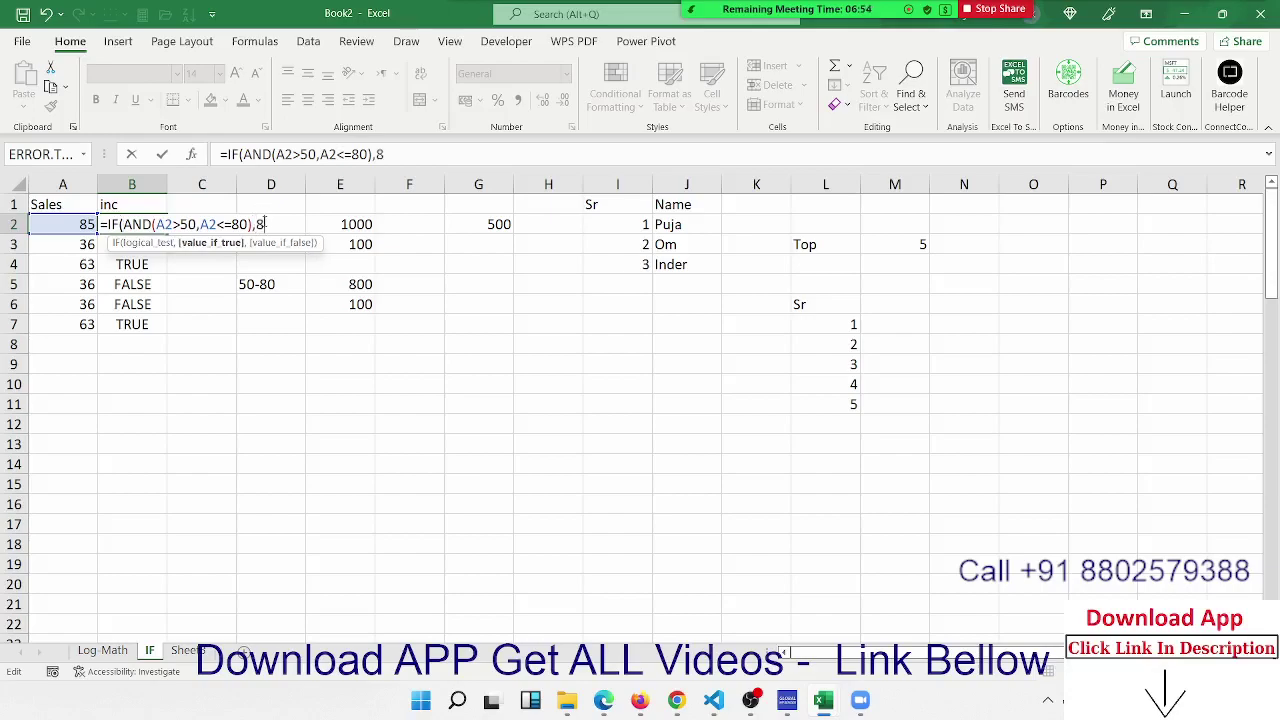
{"action": "type", "text": "00,2"}
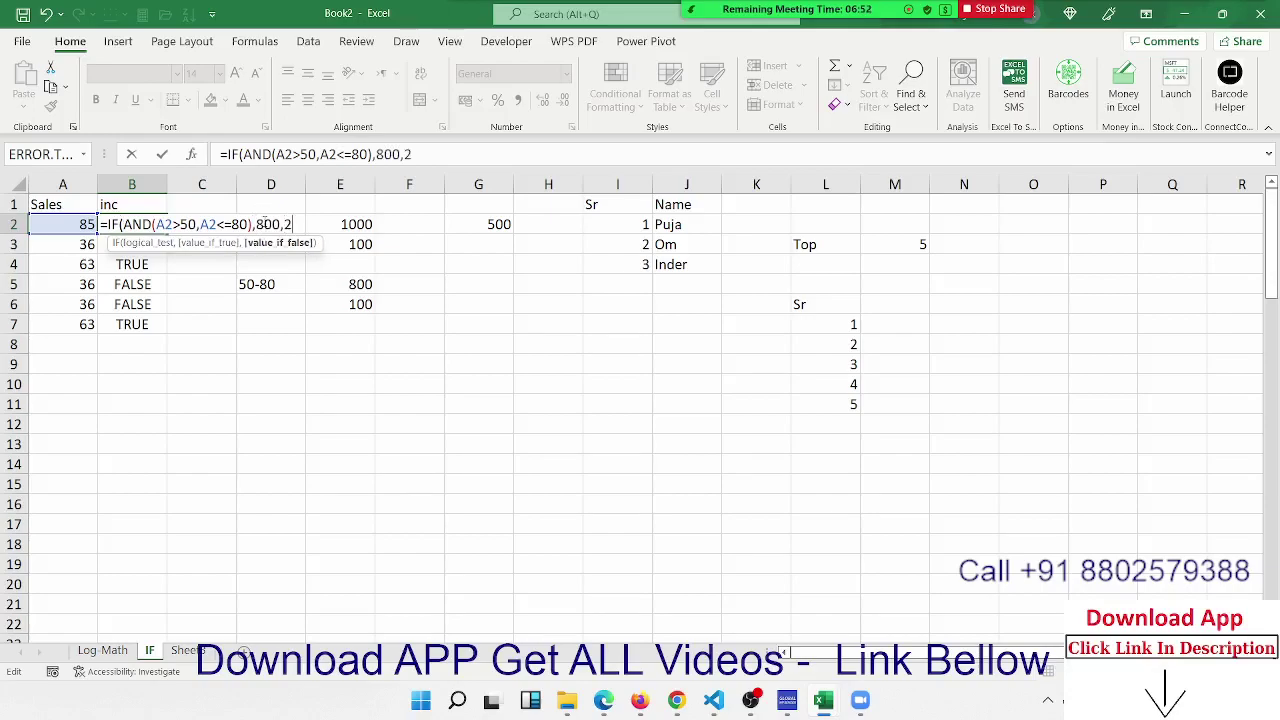
{"action": "key", "text": "BackSpace"}
{"action": "type", "text": "100"}
{"action": "key", "text": "Return"}
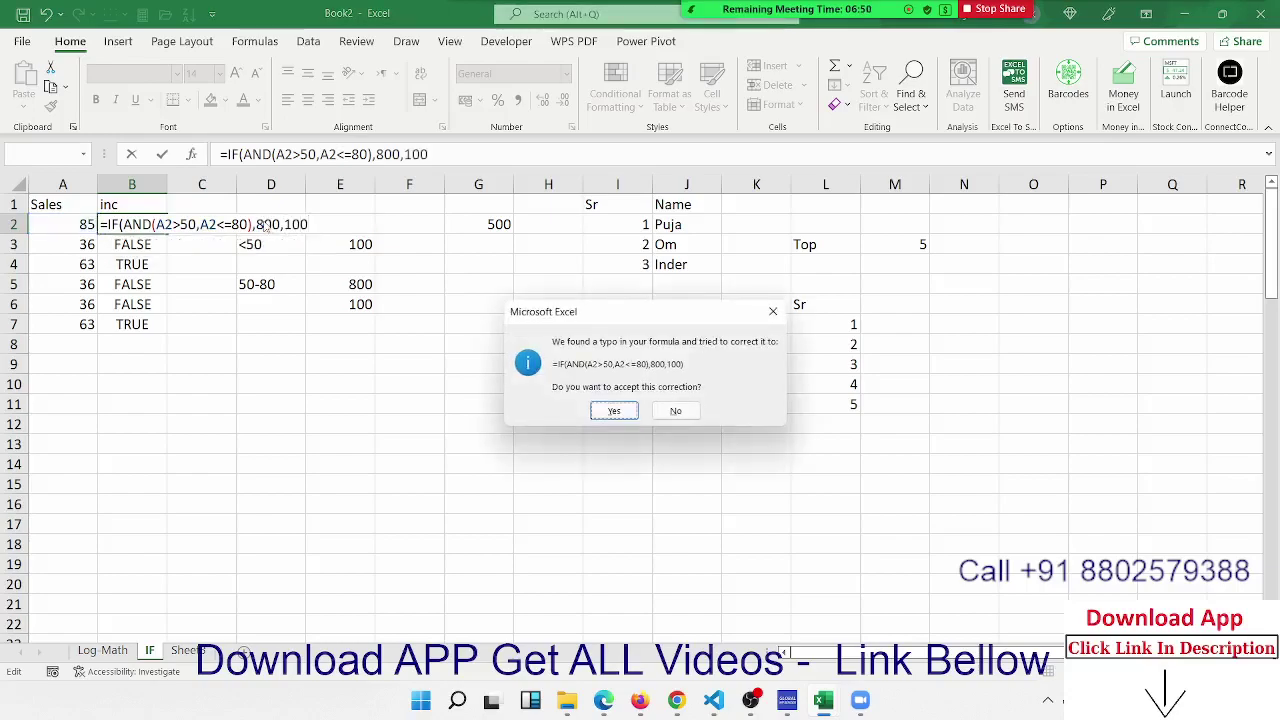
{"action": "key", "text": "Return"}
Fill the IF incentive formula down from B2 to B7.
{"action": "key", "text": "ctrl+shift+Down"}
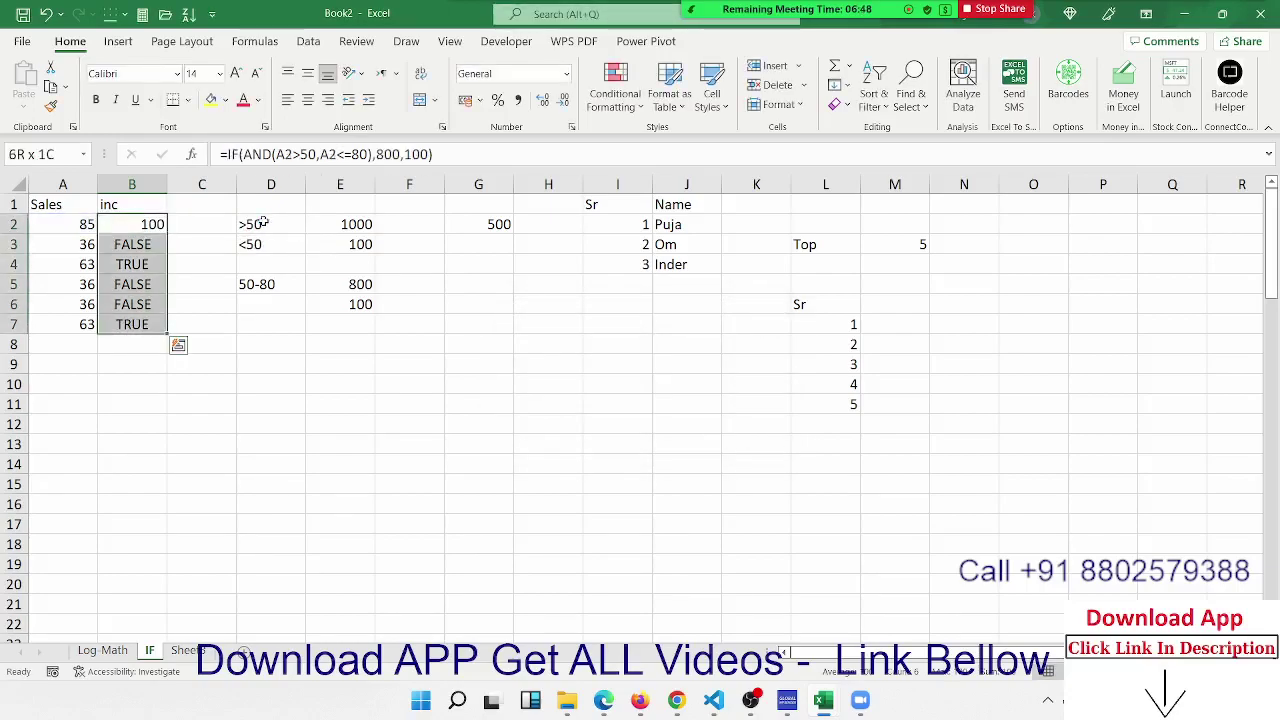
{"action": "key", "text": "ctrl+d"}
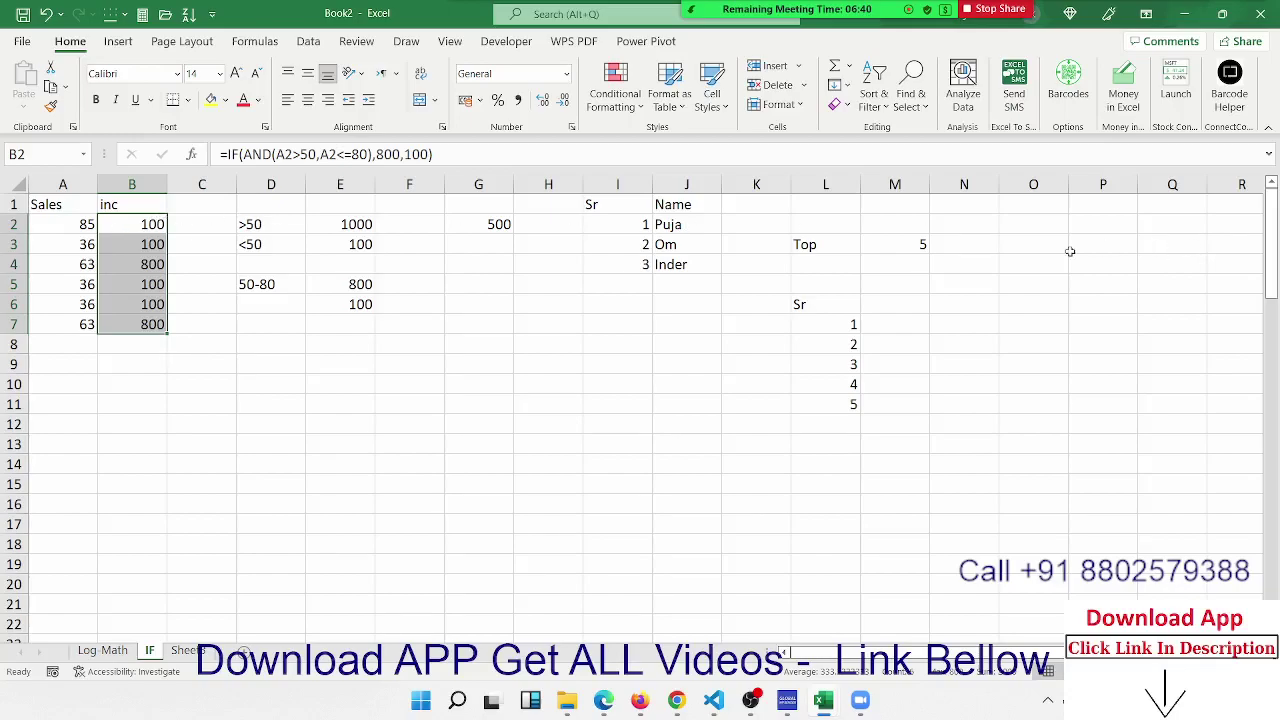
{"action": "left_click", "coordinate": [1009, 249]}
{"action": "left_click", "coordinate": [985, 207]}
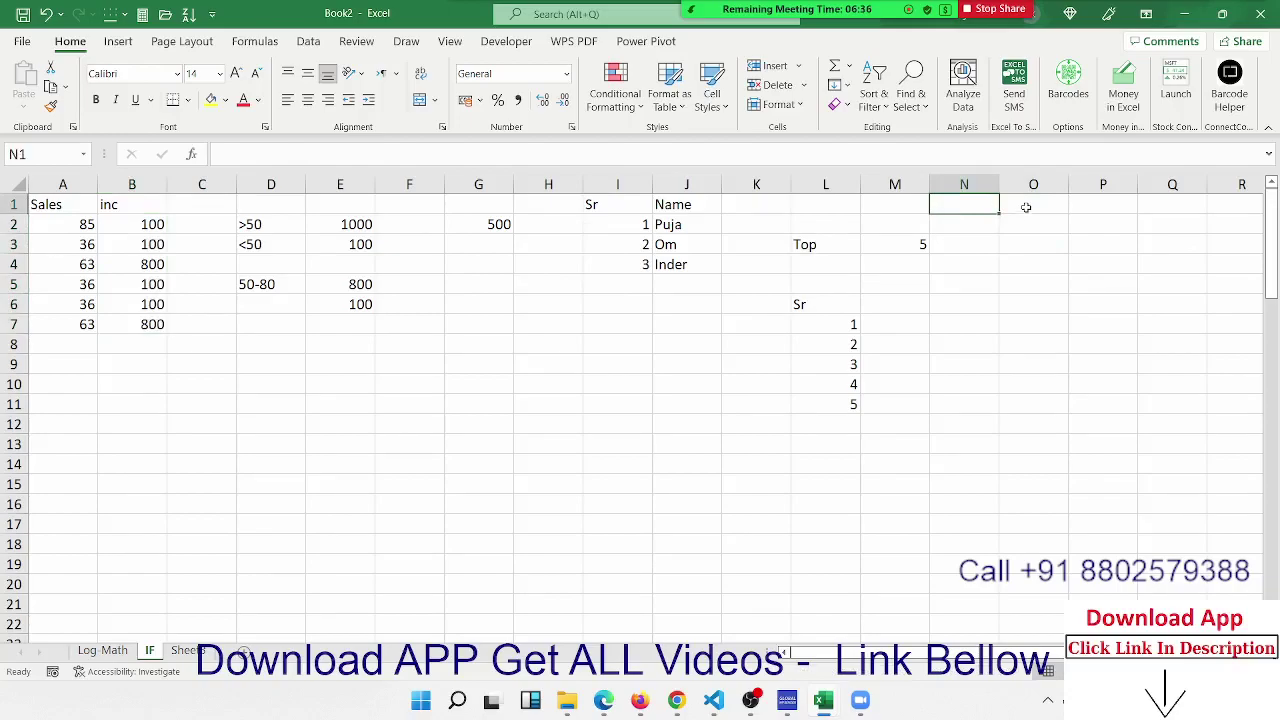
{"action": "left_click", "coordinate": [1026, 207]}
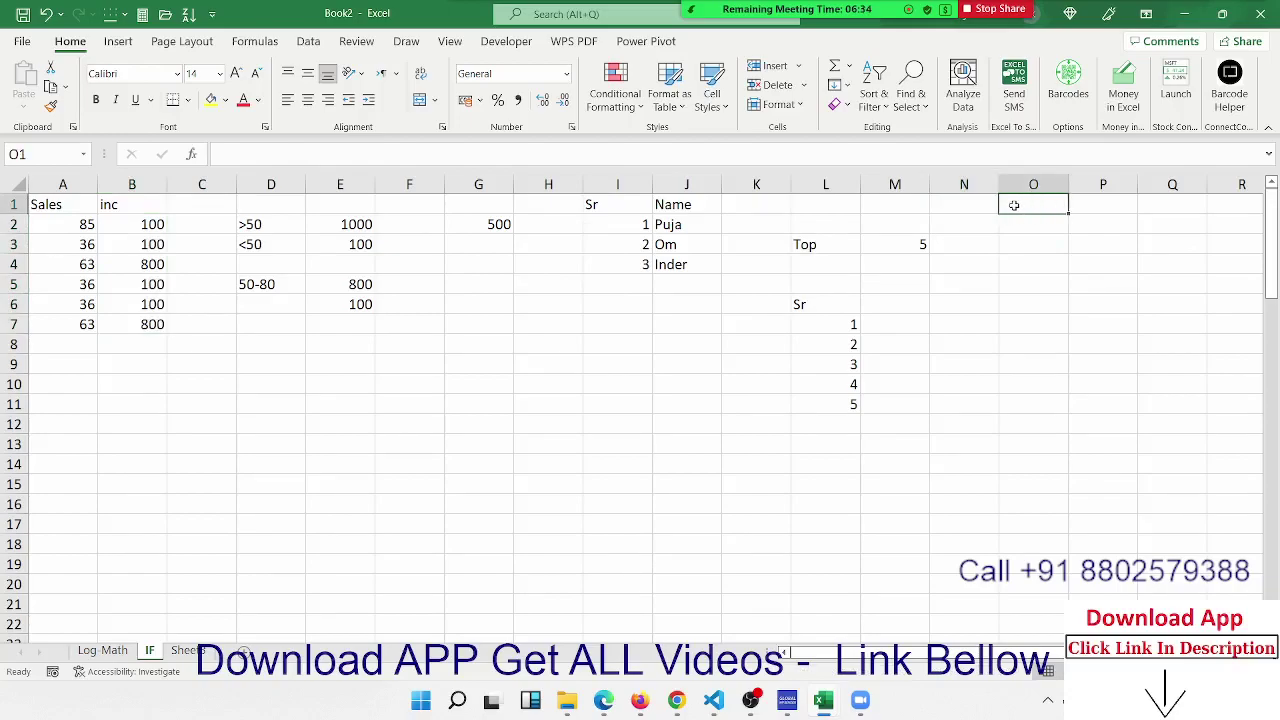
Type Days in F9 and Sat in F10, then auto-fill Sun through Fri down to F16.
{"action": "left_click", "coordinate": [423, 364]}
{"action": "type", "text": "Da"}
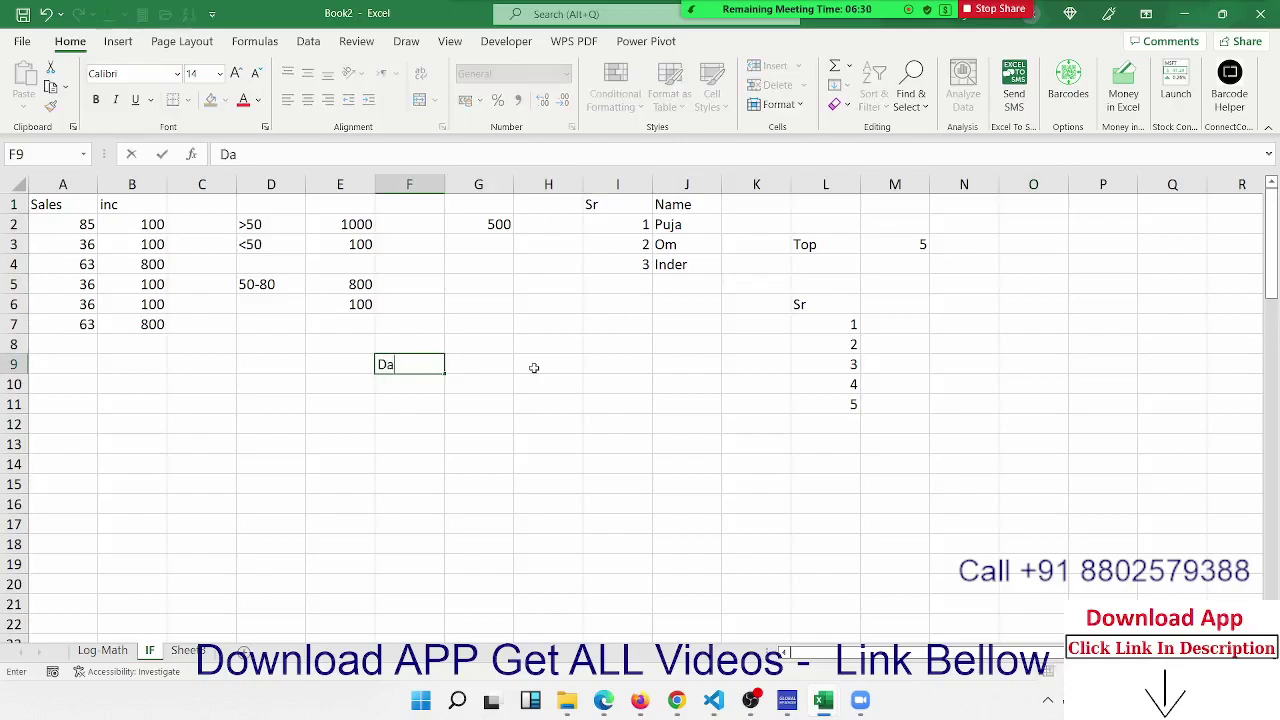
{"action": "type", "text": "ys"}
{"action": "key", "text": "Return"}
{"action": "type", "text": "Sa"}
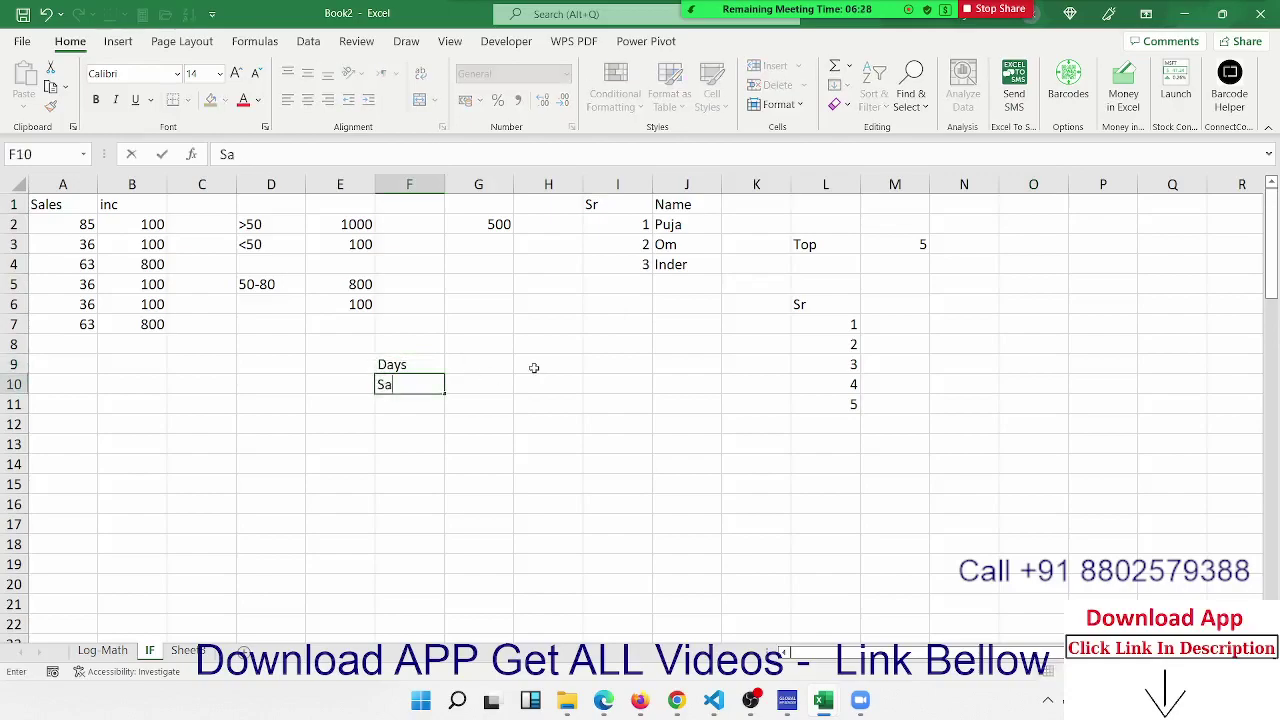
{"action": "type", "text": "t"}
{"action": "left_click", "coordinate": [476, 420]}
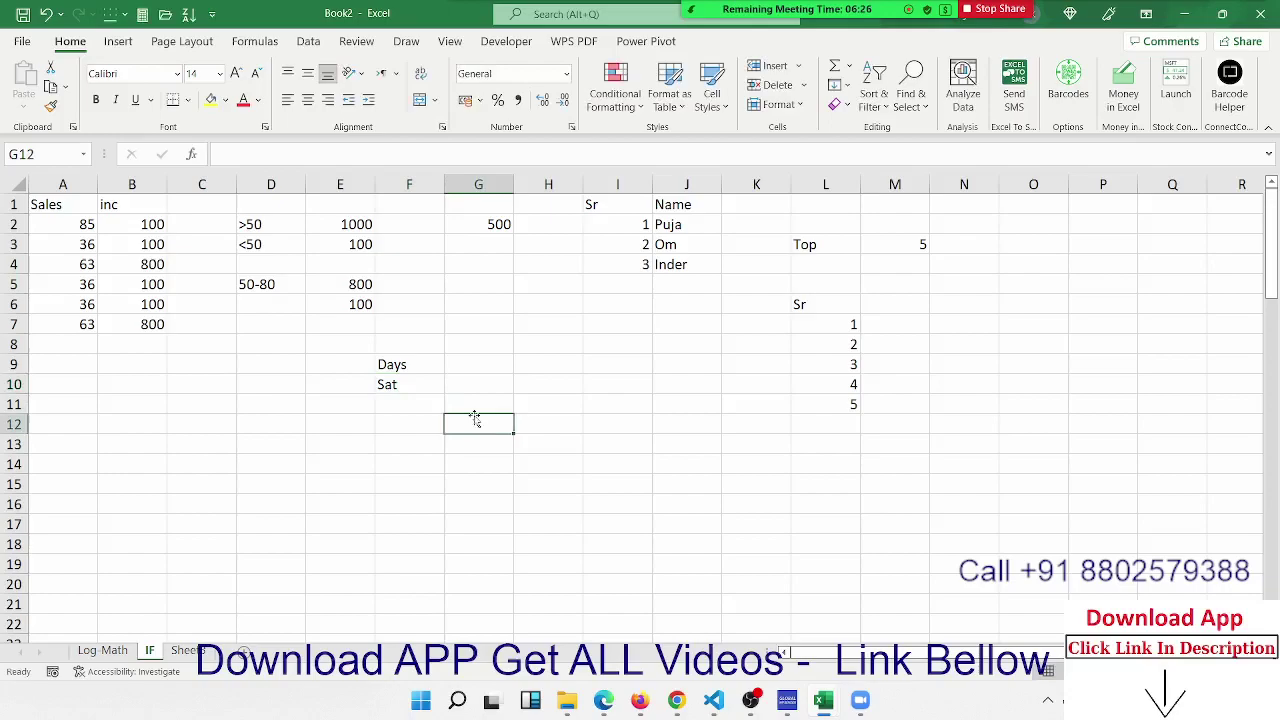
{"action": "left_click", "coordinate": [415, 387]}
{"action": "left_click_drag", "start_coordinate": [442, 390], "coordinate": [440, 508]}
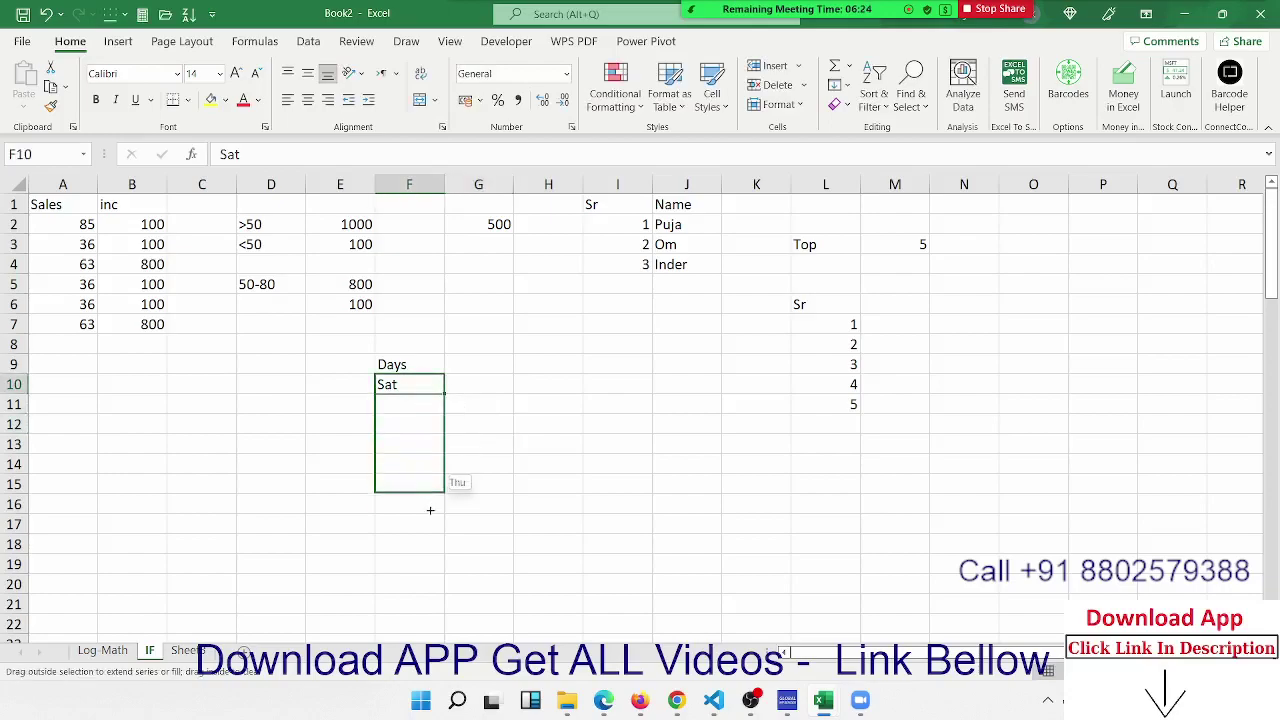
{"action": "left_click", "coordinate": [487, 374]}
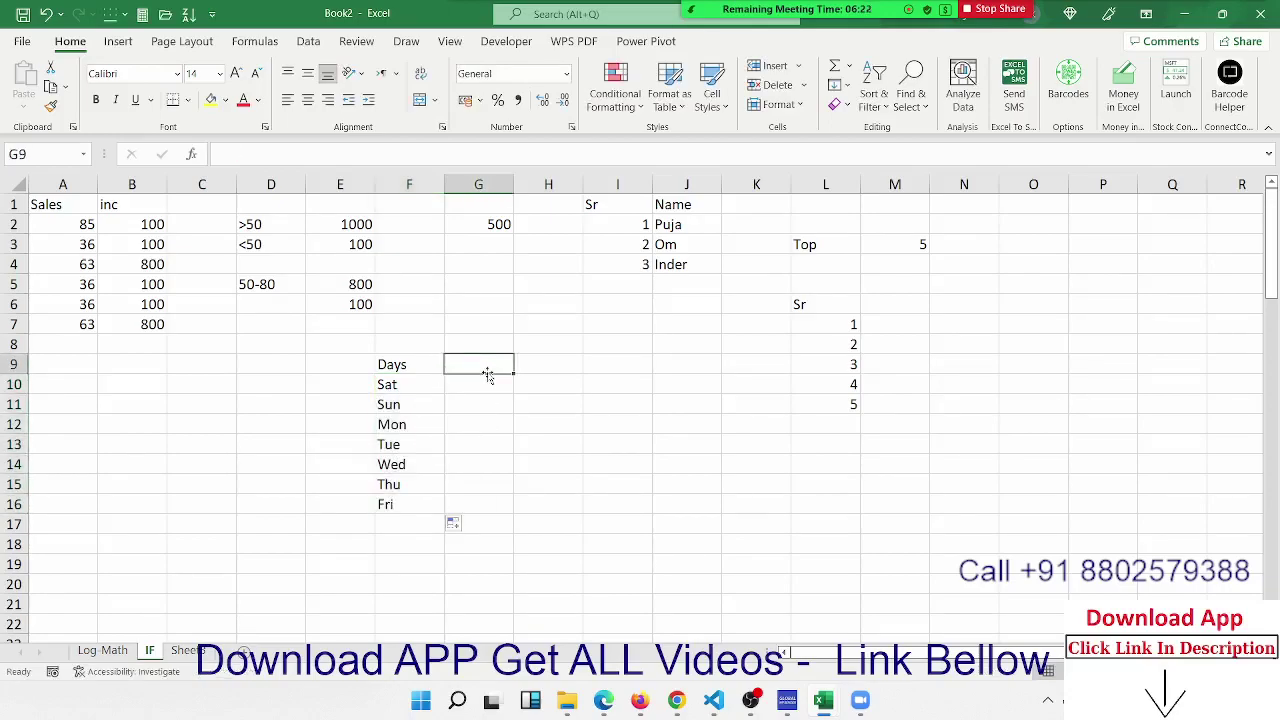
{"action": "left_click", "coordinate": [580, 388]}
Type Sat-Sun in H10, Off in I10 and Open in I11, then begin a formula in G10.
{"action": "type", "text": "SA"}
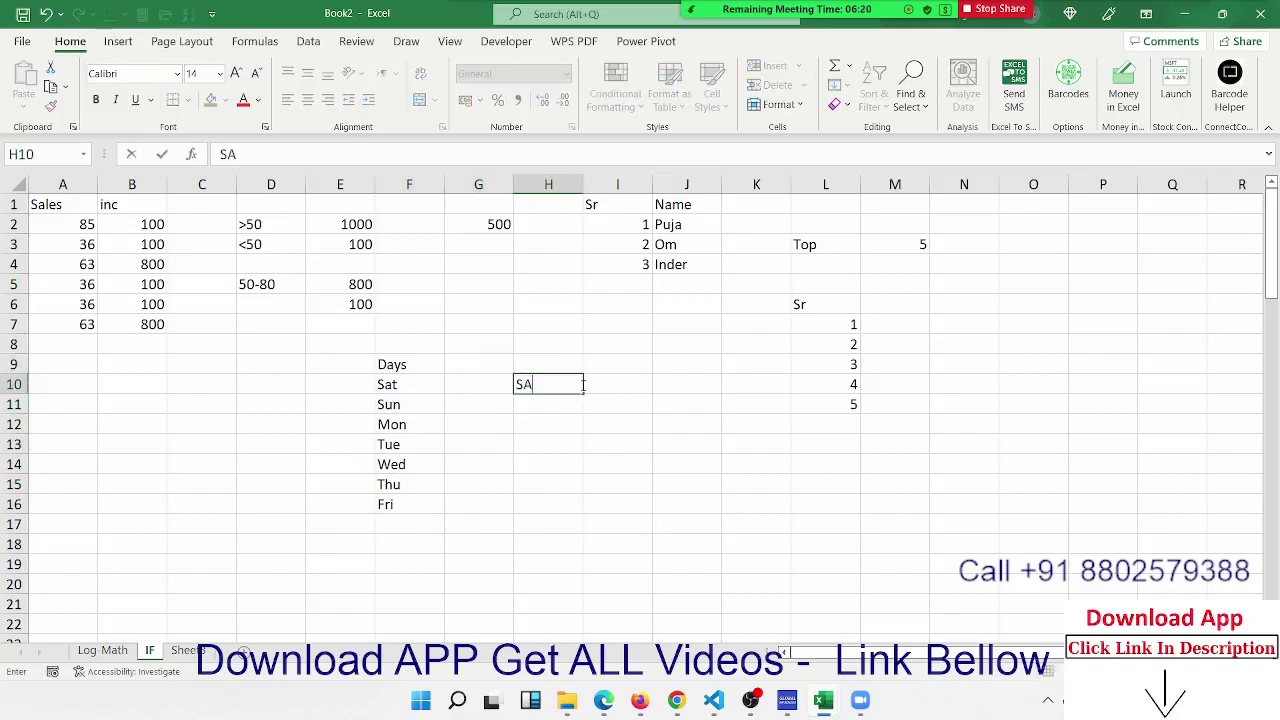
{"action": "type", "text": "t-"}
{"action": "type", "text": "Sun"}
{"action": "left_click", "coordinate": [598, 382]}
{"action": "type", "text": "5"}
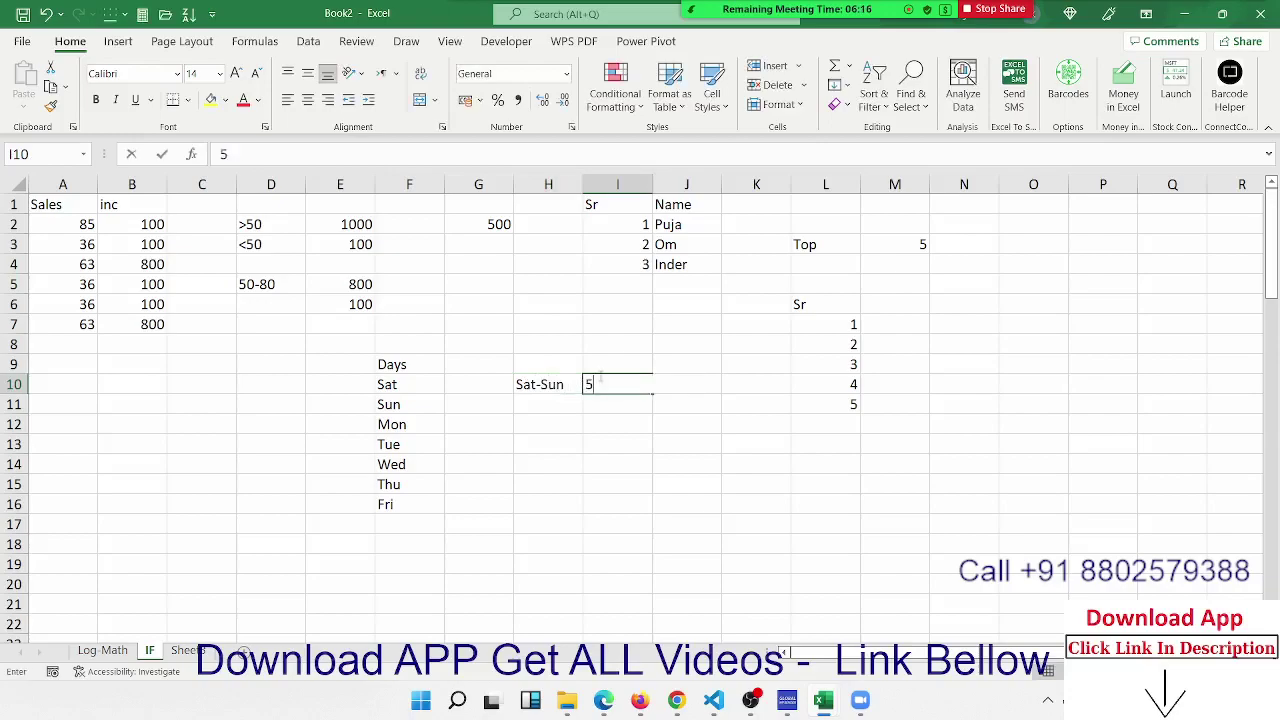
{"action": "key", "text": "Escape"}
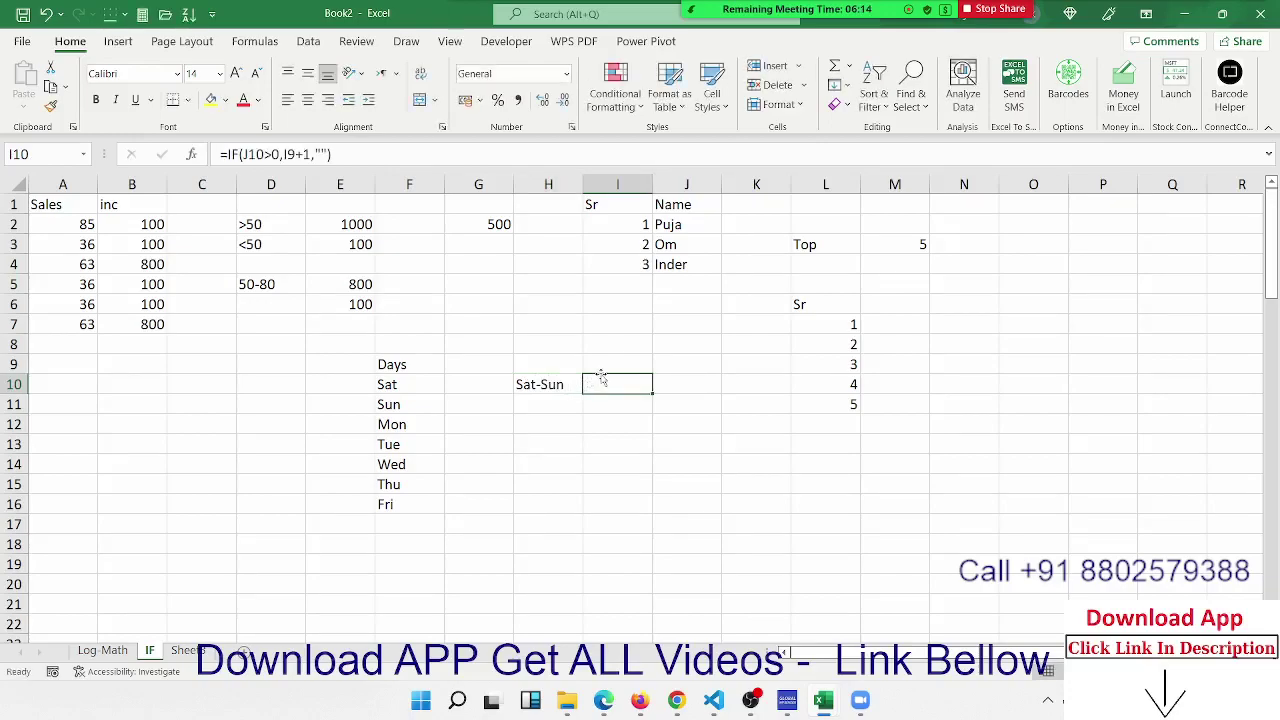
{"action": "type", "text": "Off"}
{"action": "key", "text": "Return"}
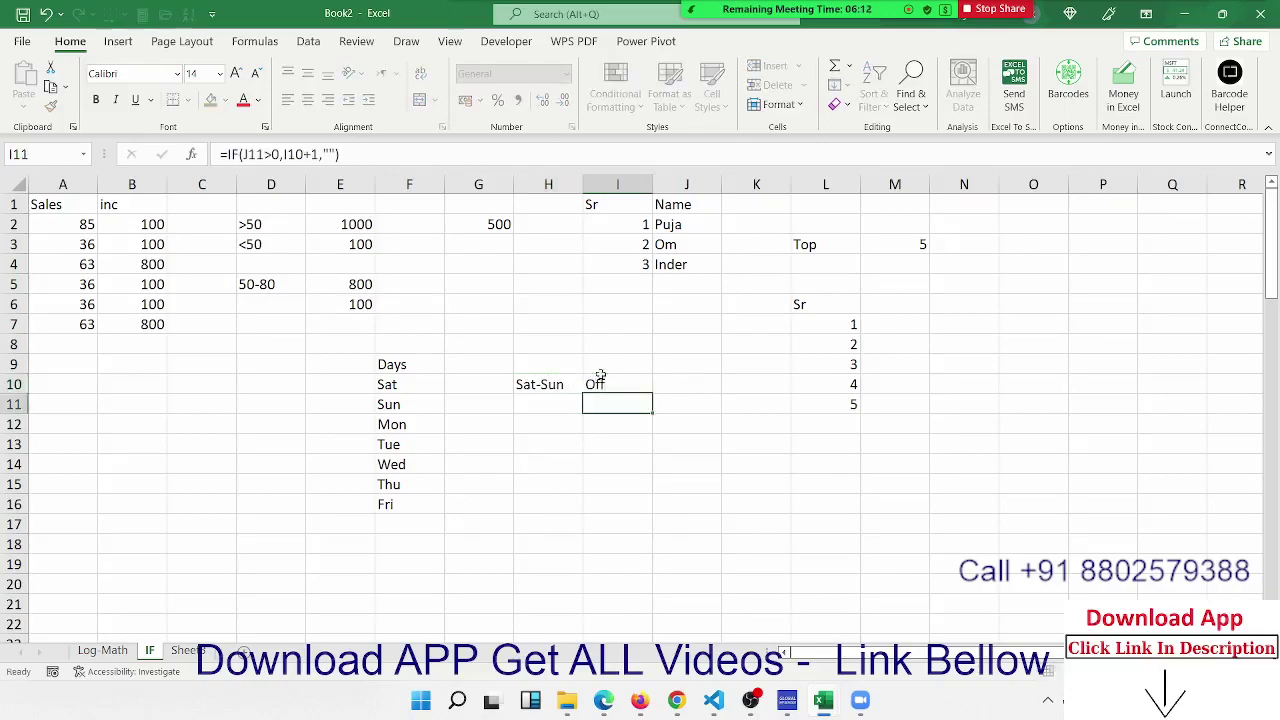
{"action": "type", "text": "Op"}
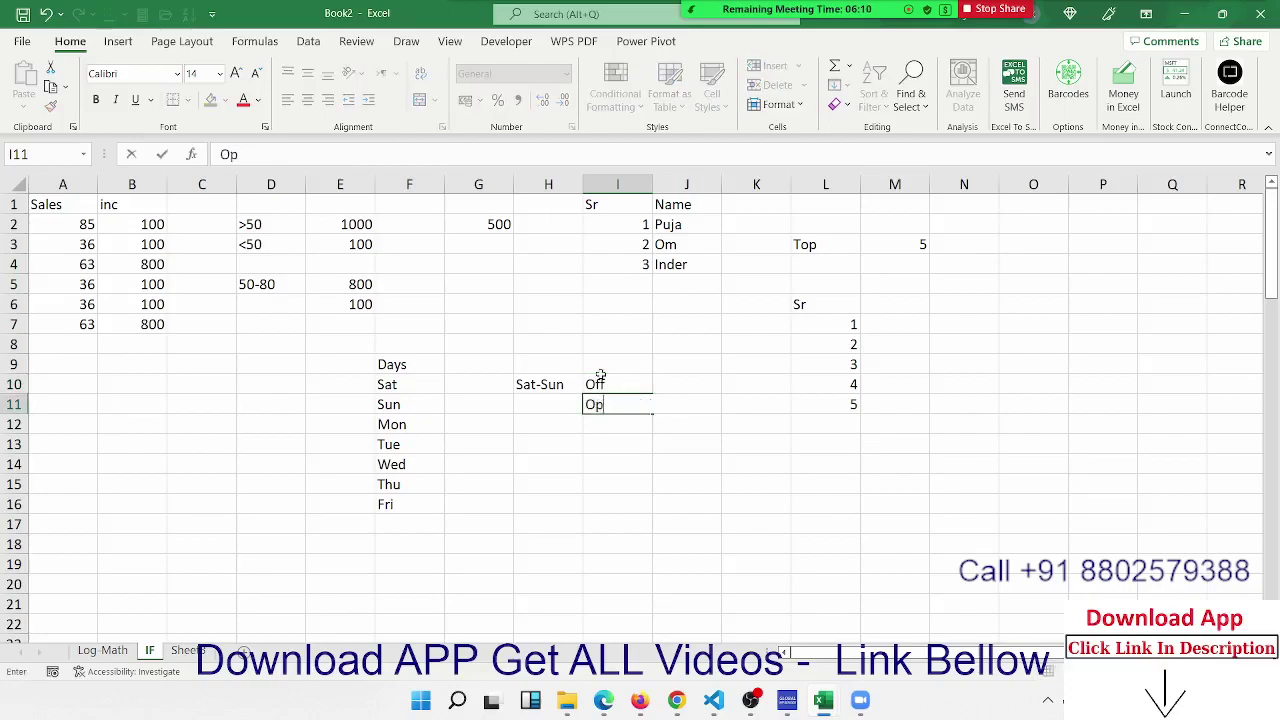
{"action": "type", "text": "en"}
{"action": "key", "text": "Left"}
{"action": "key", "text": "Left"}
{"action": "key", "text": "Up"}
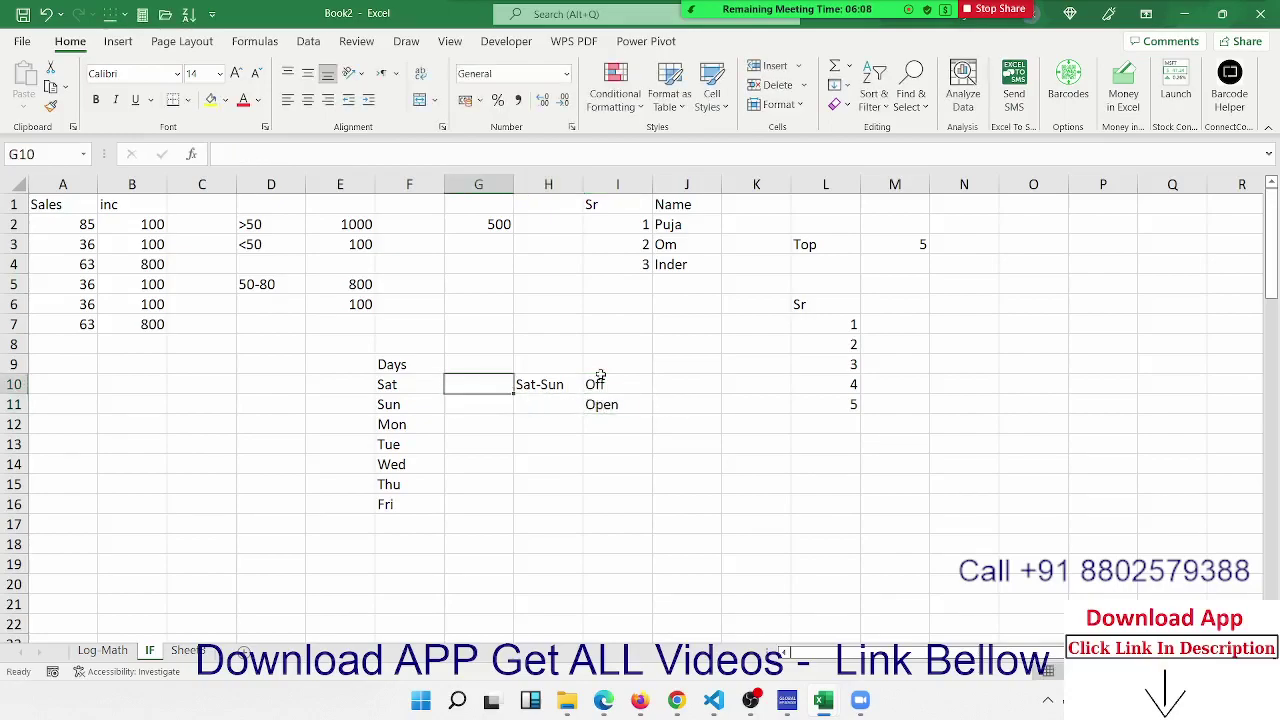
{"action": "type", "text": "="}
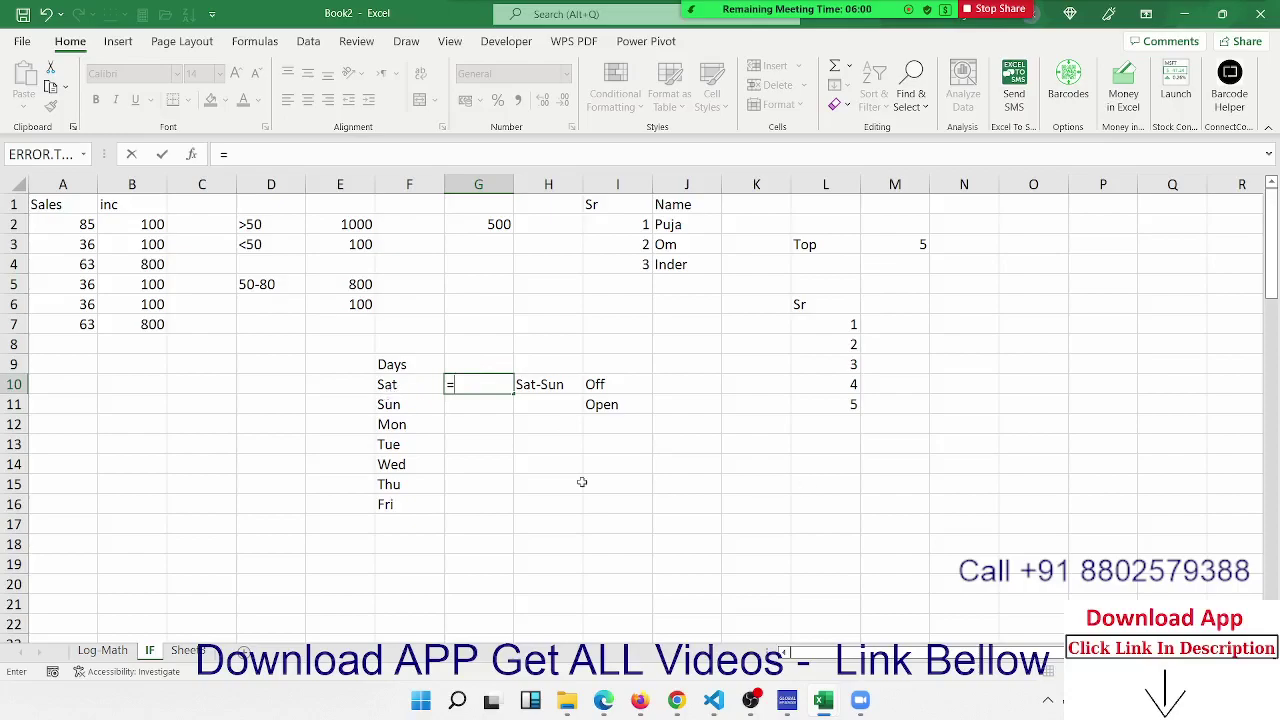
Enter =OR(F10="Sat",F10="Sun") in G10 and fill it down to G16.
{"action": "left_click", "coordinate": [390, 386]}
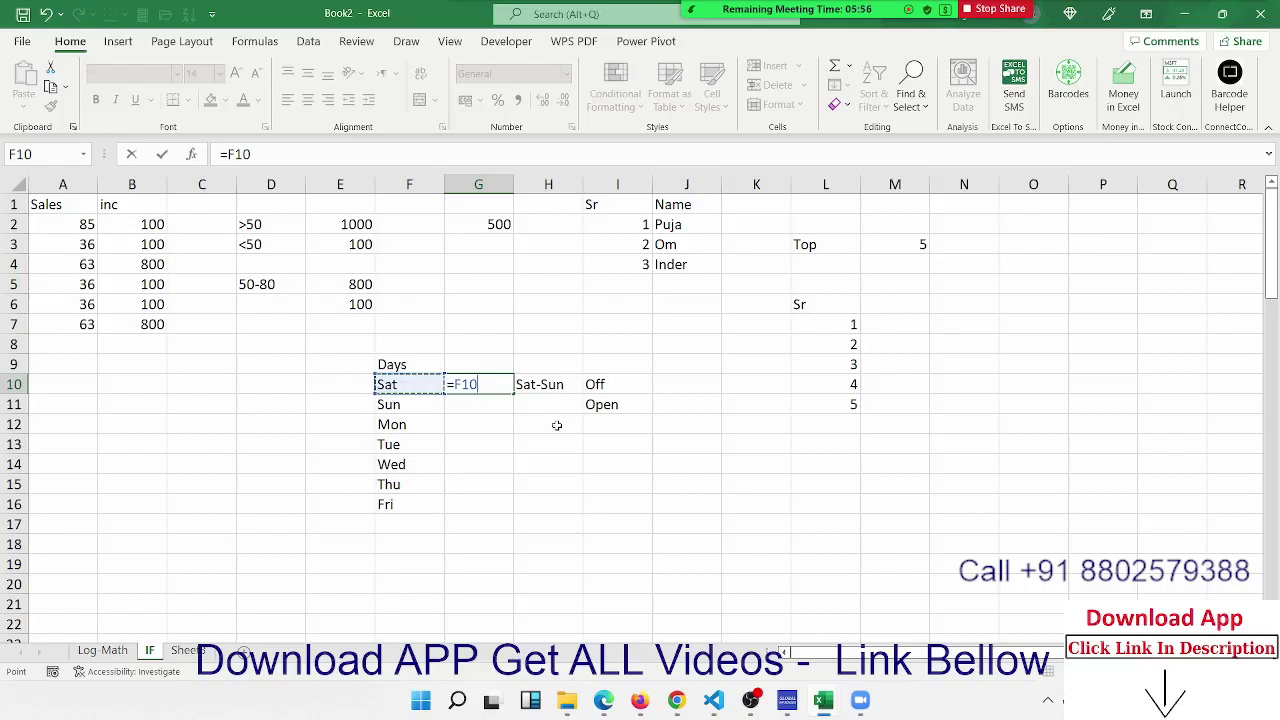
{"action": "key", "text": "BackSpace"}
{"action": "key", "text": "BackSpace"}
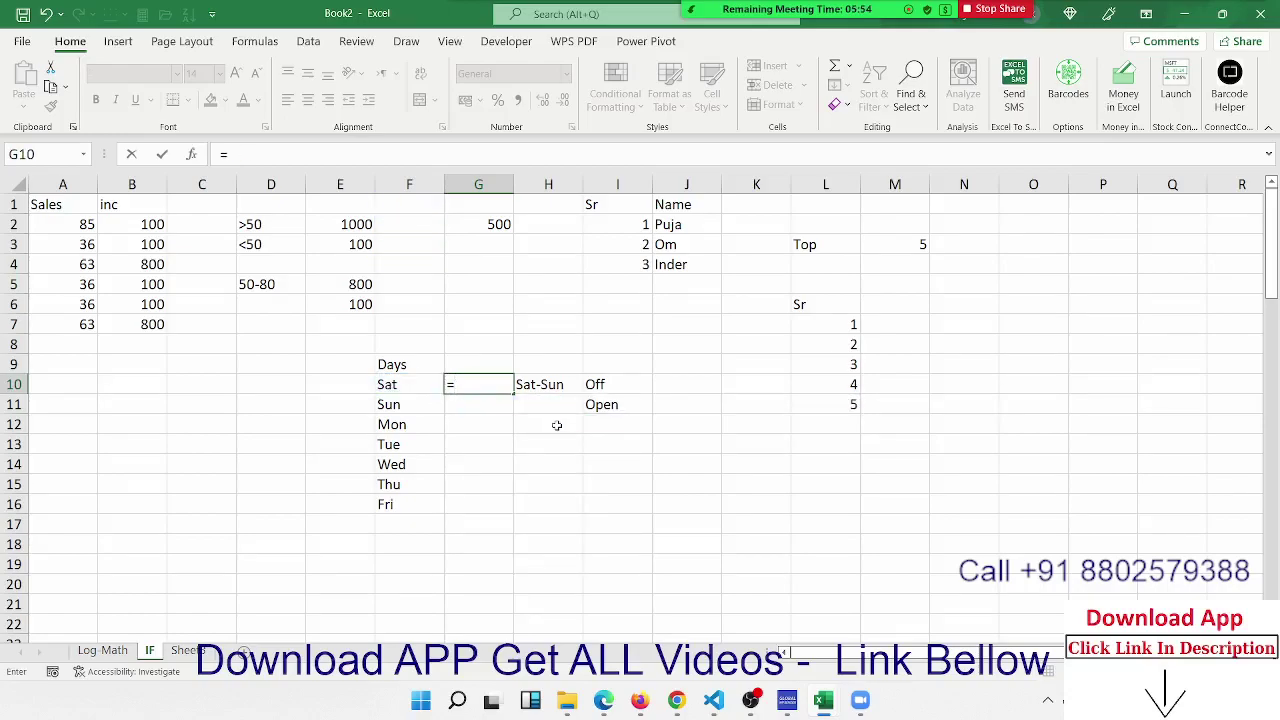
{"action": "type", "text": "or"}
{"action": "key", "text": "Tab"}
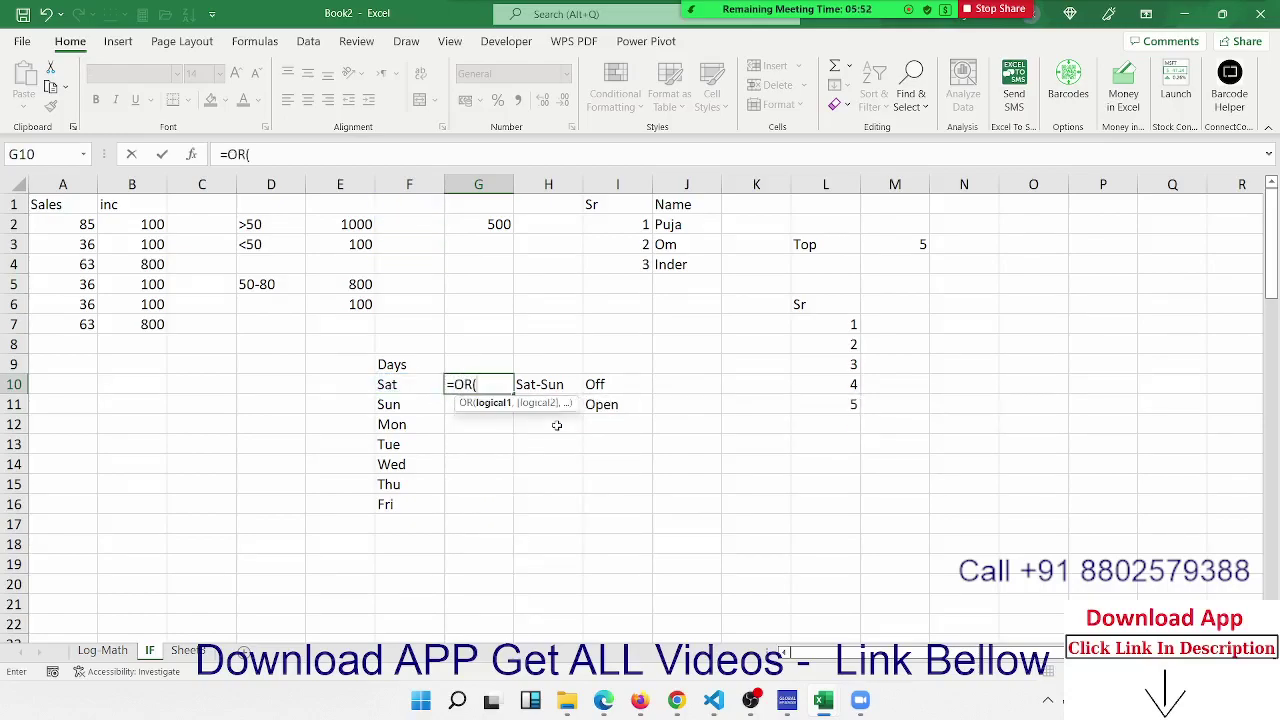
{"action": "key", "text": "Left"}
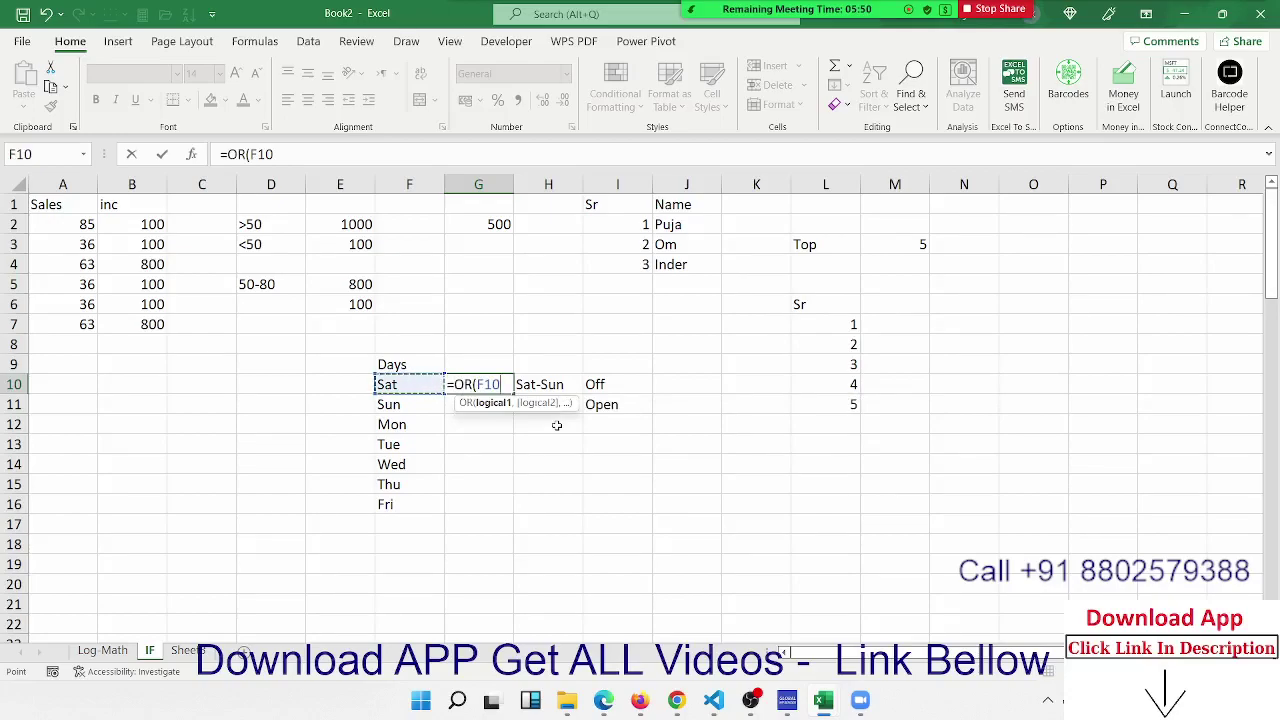
{"action": "type", "text": "=\"Sa"}
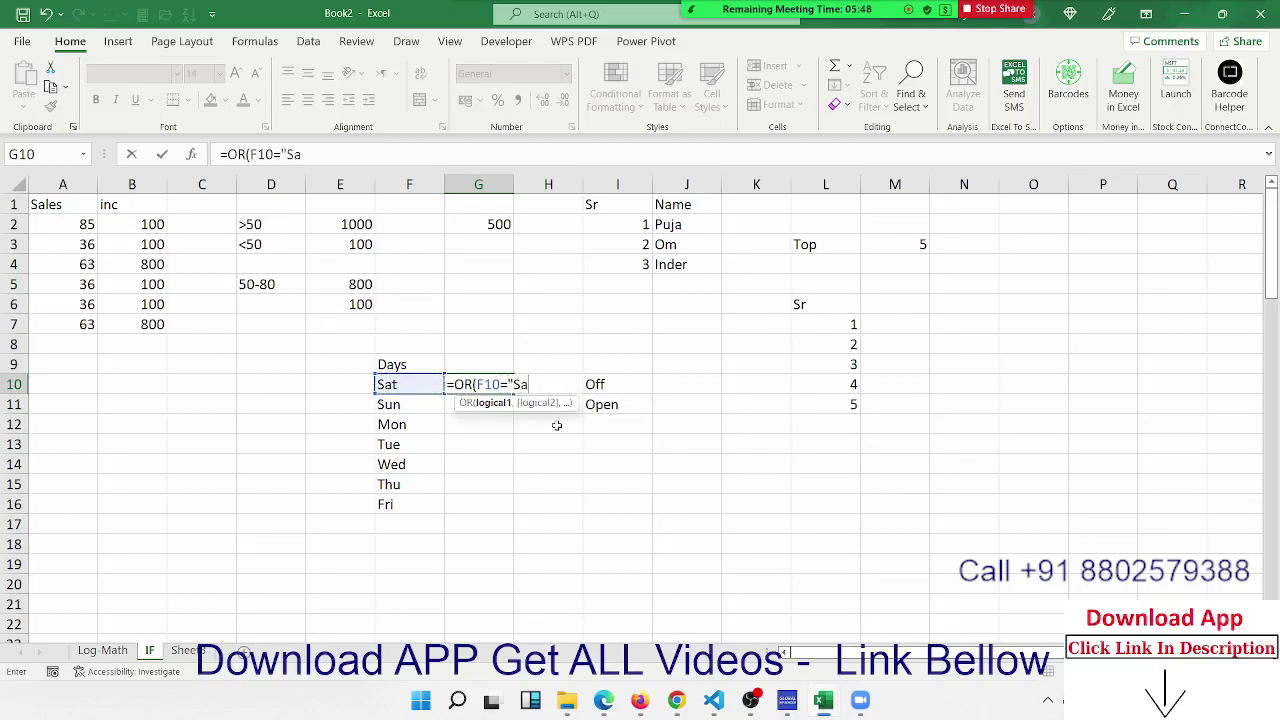
{"action": "type", "text": "t\","}
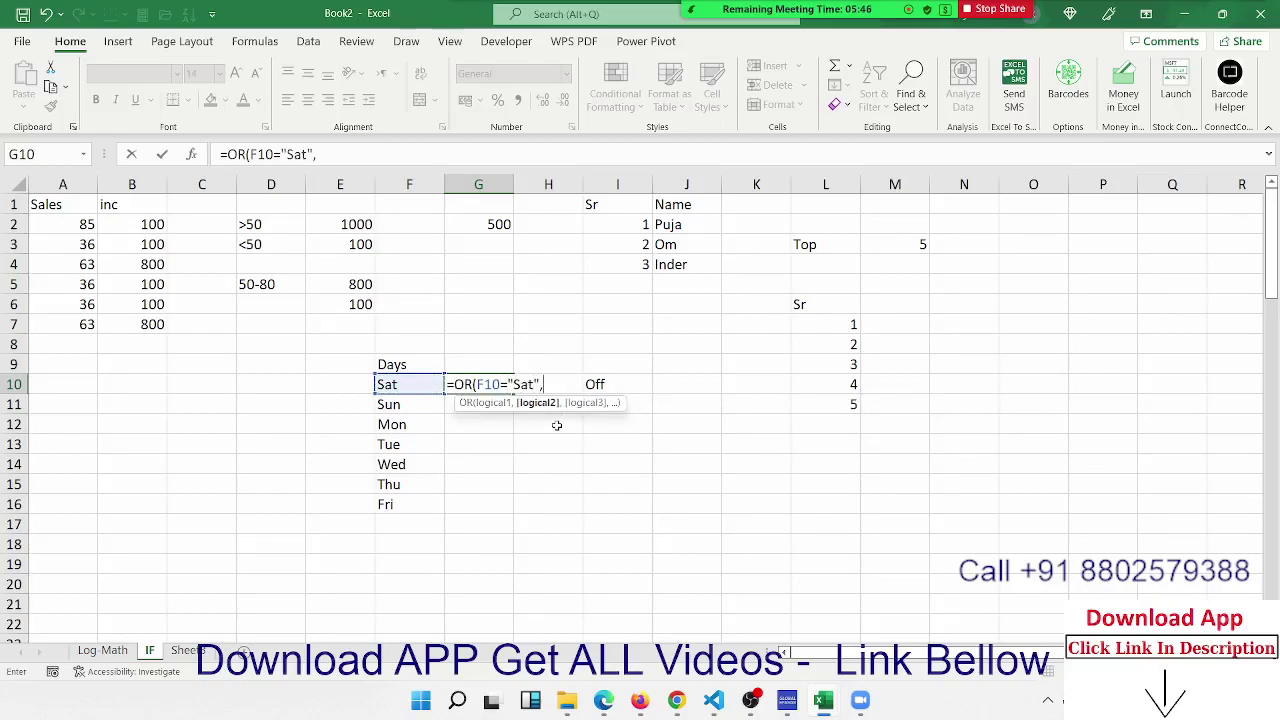
{"action": "left_click", "coordinate": [432, 388]}
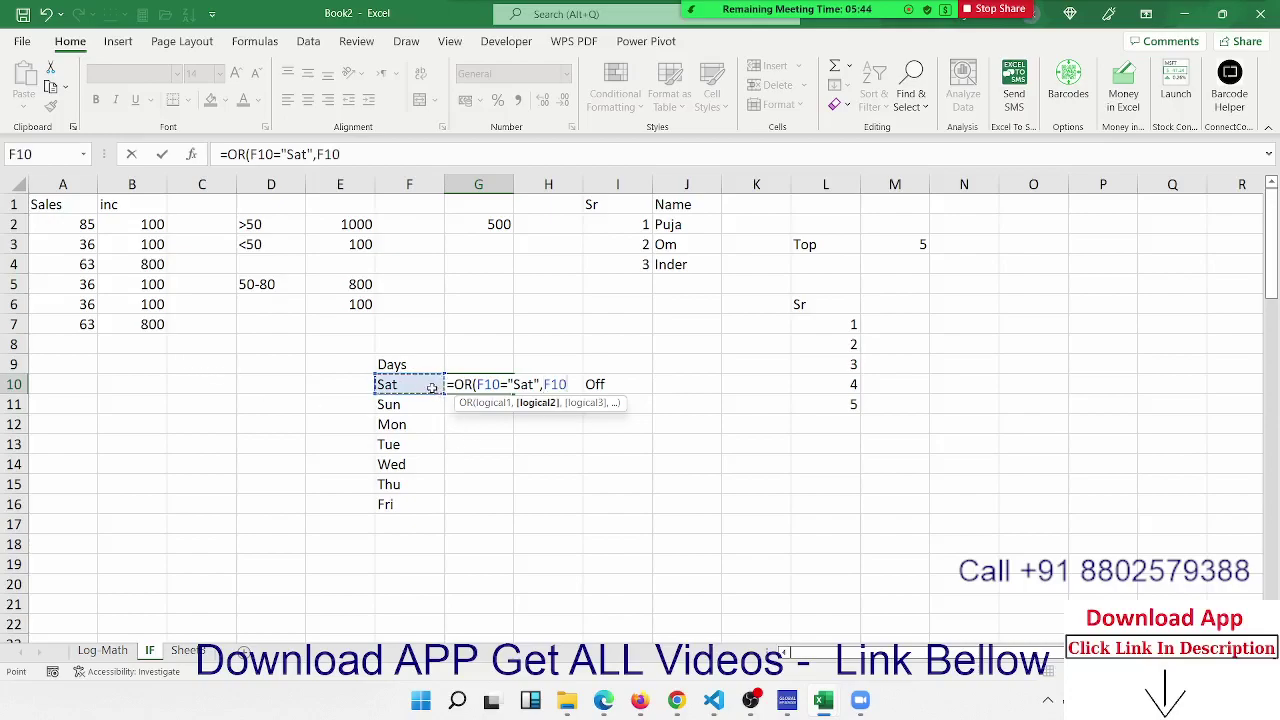
{"action": "type", "text": "=\"Sun"}
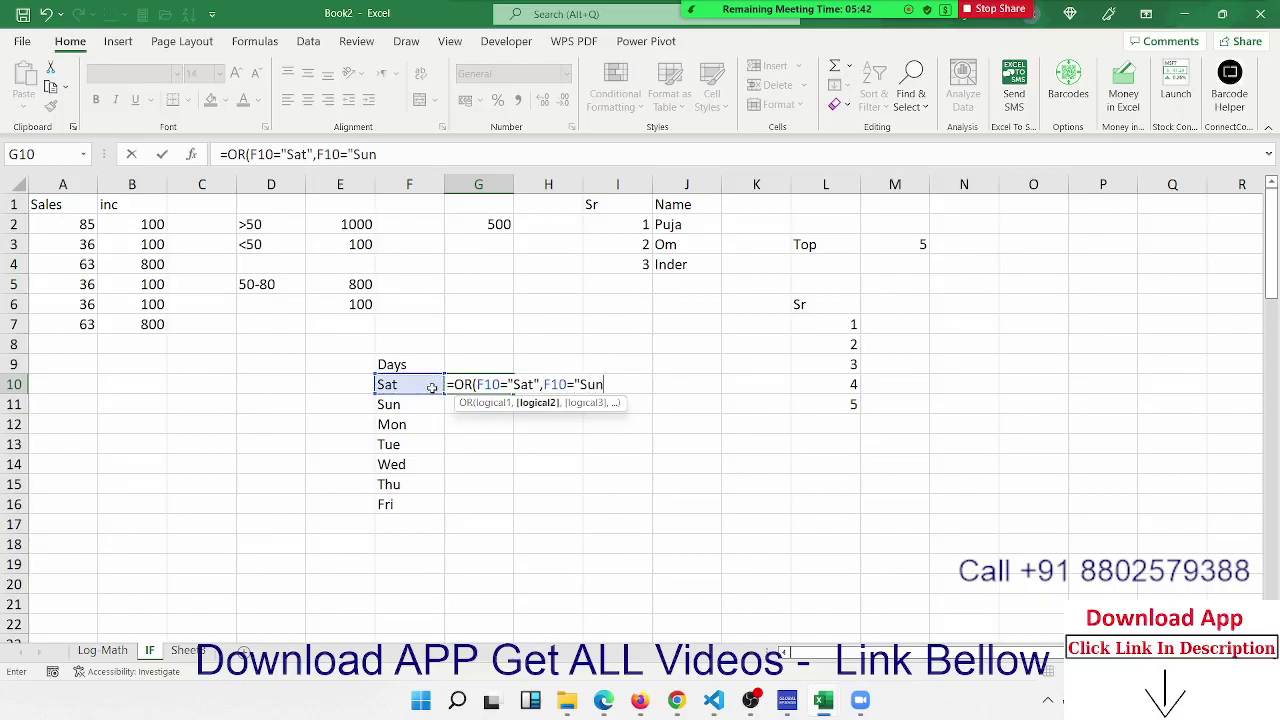
{"action": "type", "text": "\")"}
{"action": "key", "text": "Return"}
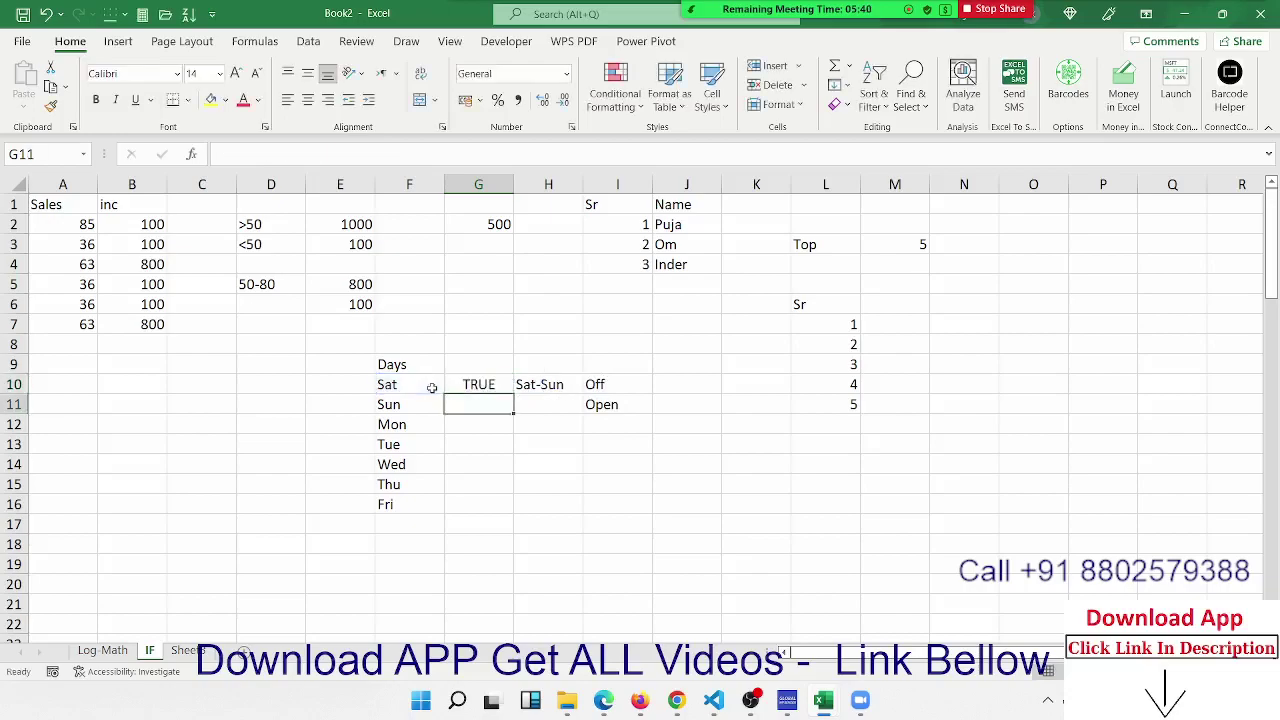
{"action": "left_click", "coordinate": [466, 382]}
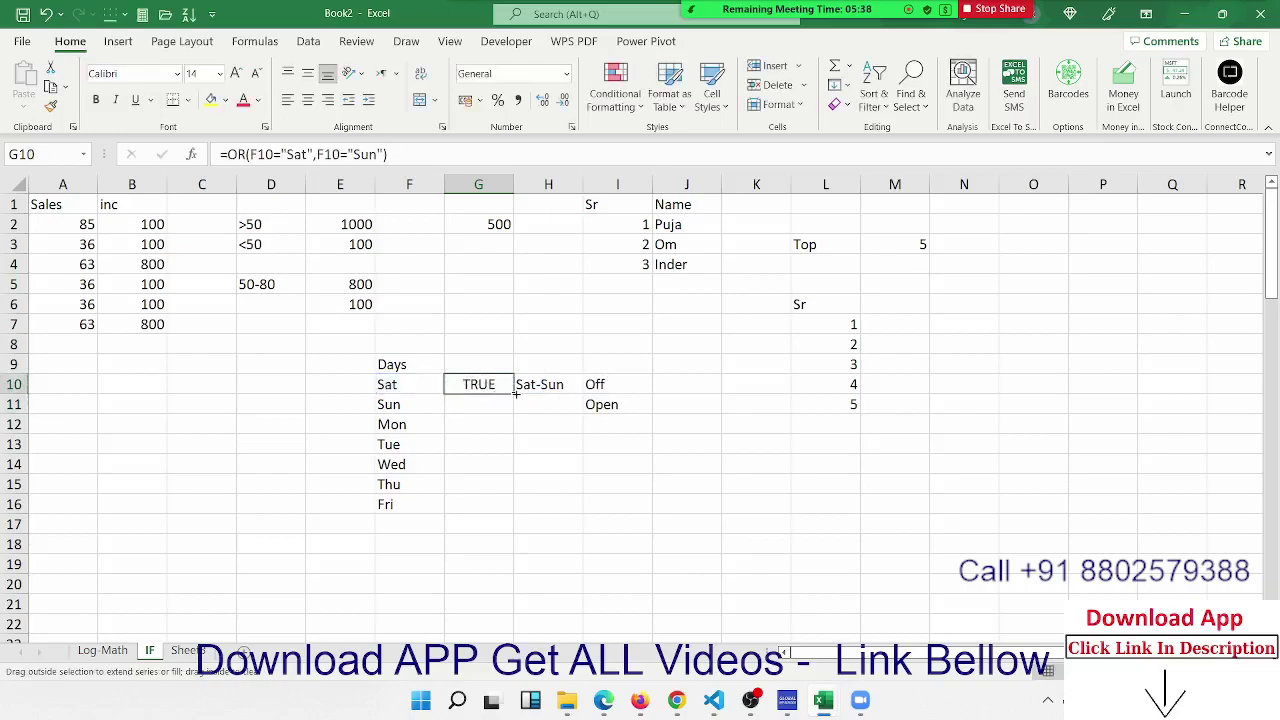
{"action": "left_click_drag", "start_coordinate": [510, 393], "coordinate": [512, 515]}
{"action": "double_click", "coordinate": [490, 384]}
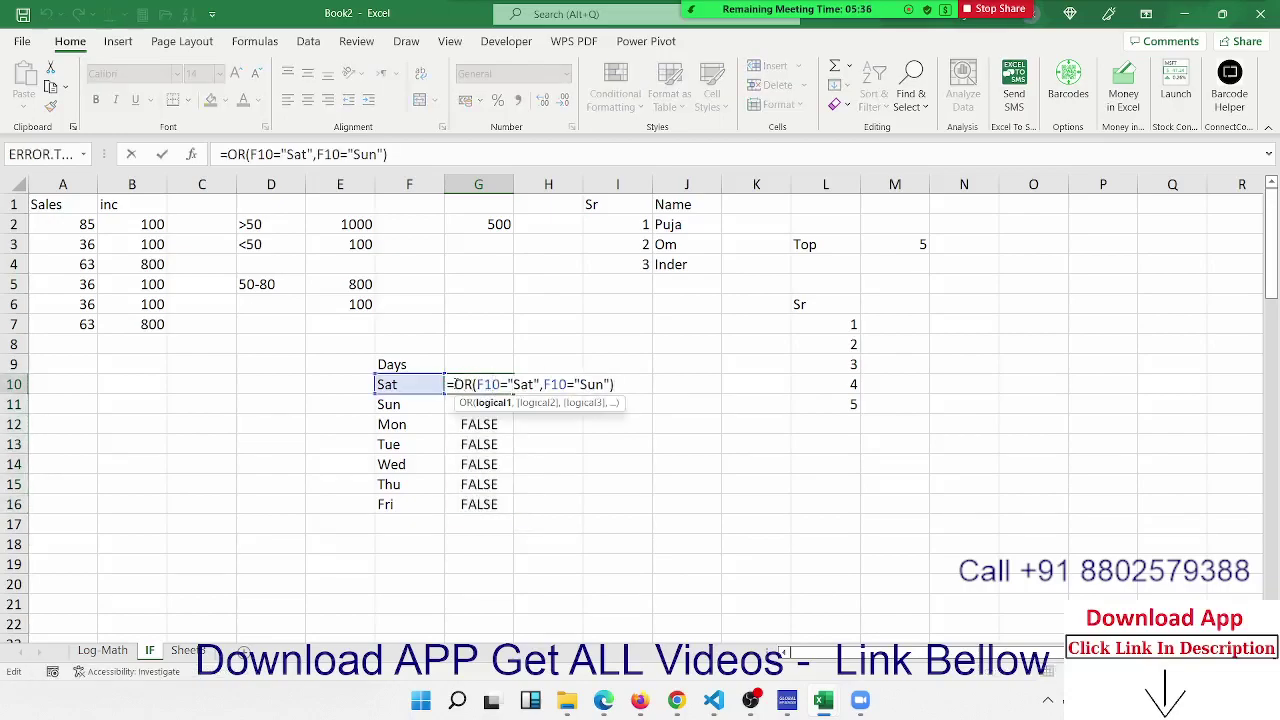
Make G10 =IF(OR(F10="Sat",F10="Sun"),"W/O","Open") and fill it down to G16.
{"action": "type", "text": "if"}
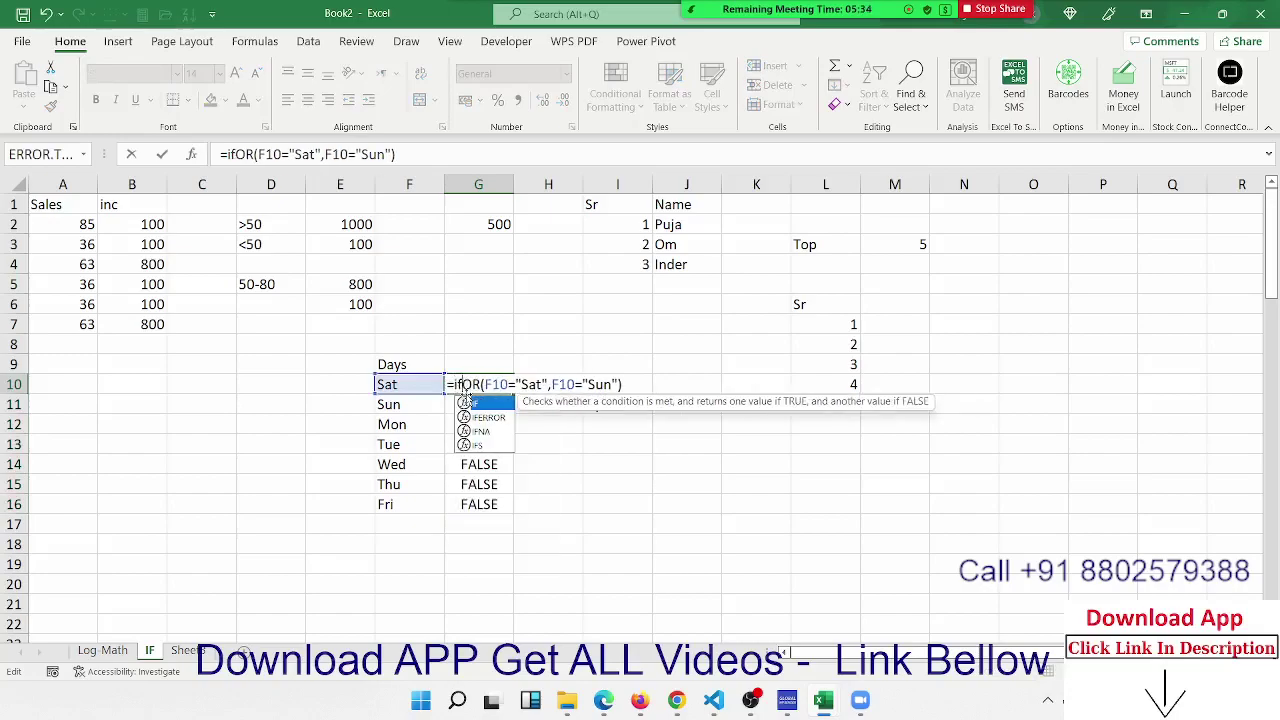
{"action": "double_click", "coordinate": [466, 401]}
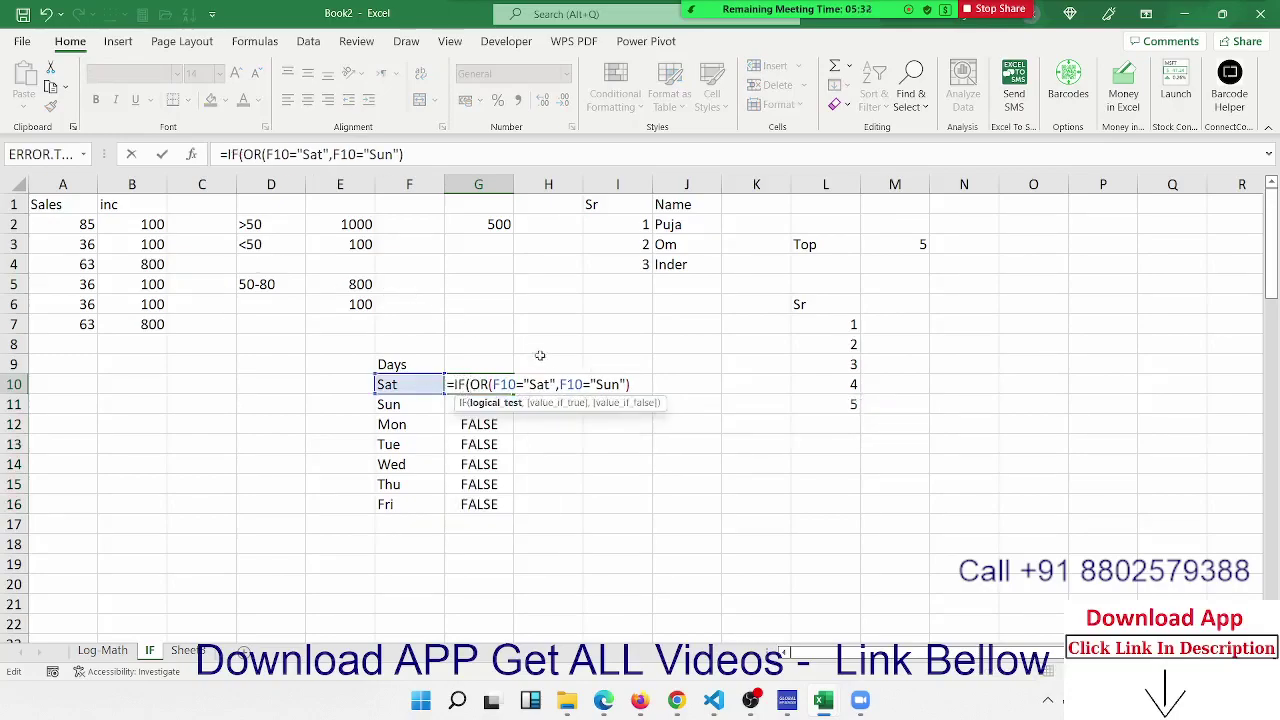
{"action": "left_click", "coordinate": [634, 384]}
{"action": "type", "text": ","}
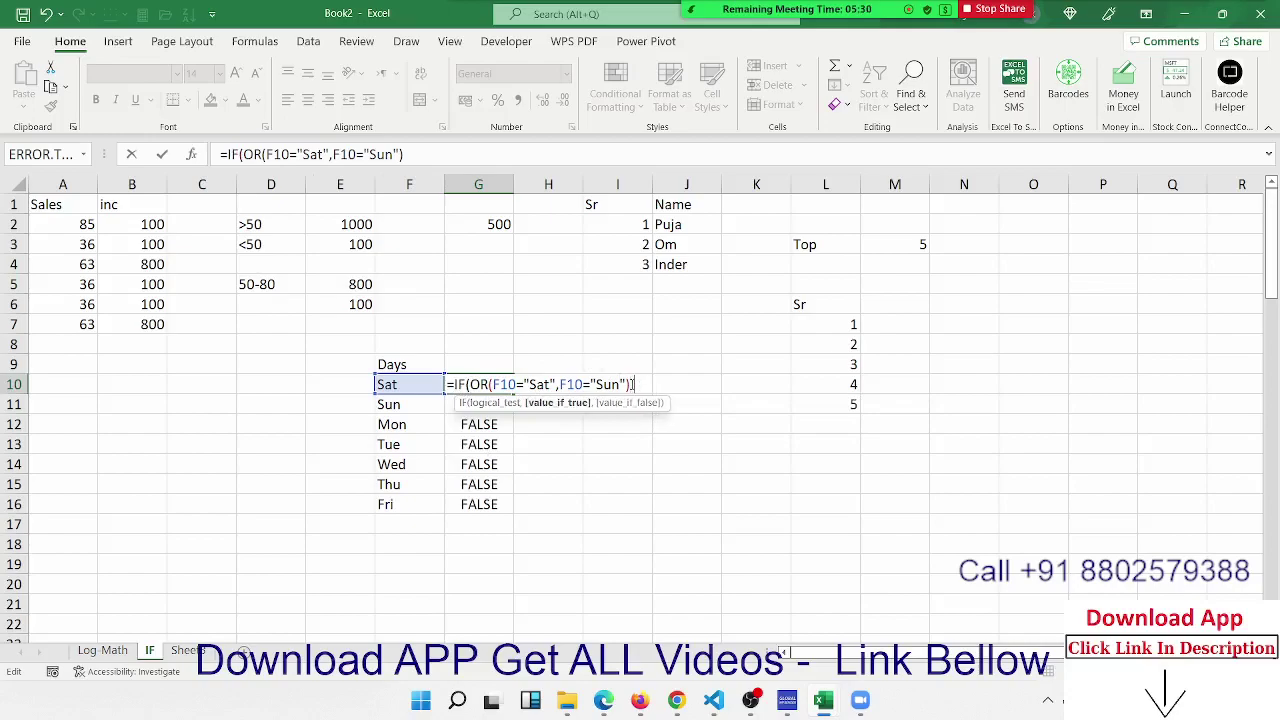
{"action": "type", "text": "\""}
{"action": "type", "text": "W/O"}
{"action": "type", "text": "\",\""}
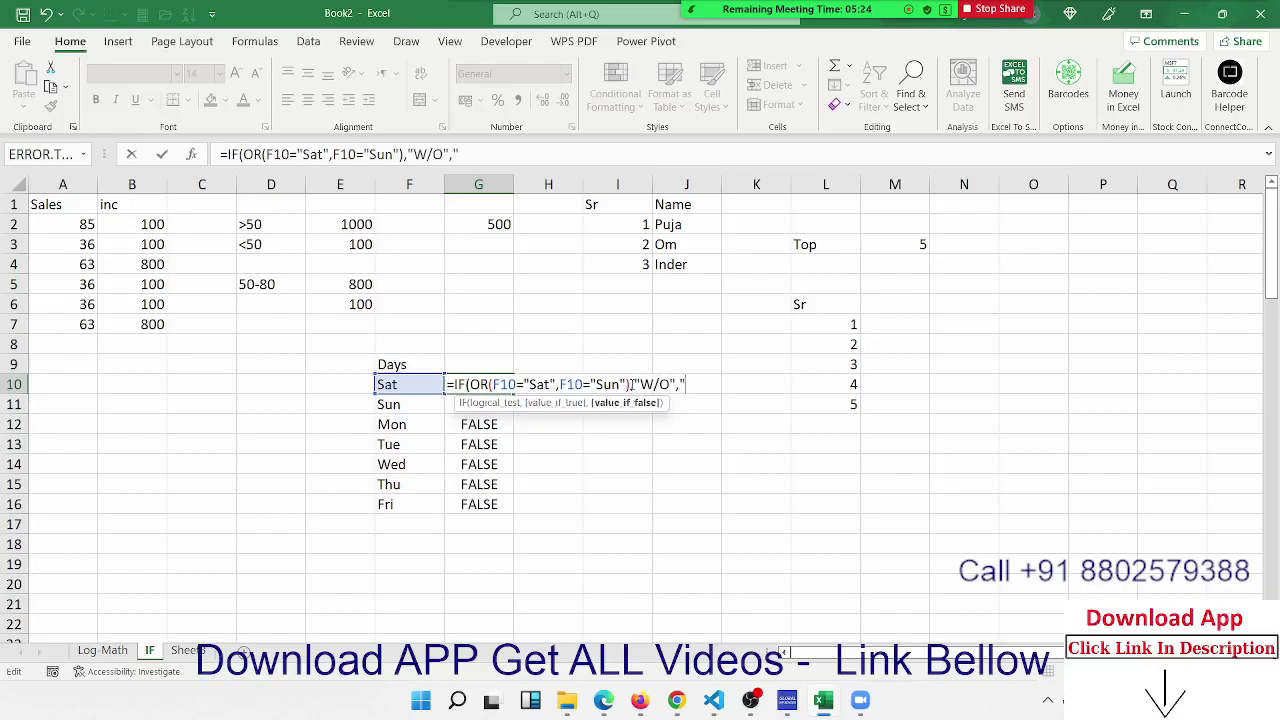
{"action": "type", "text": "Opem"}
{"action": "key", "text": "BackSpace"}
{"action": "type", "text": "n"}
{"action": "key", "text": "BackSpace"}
{"action": "key", "text": "Return"}
{"action": "key", "text": "Return"}
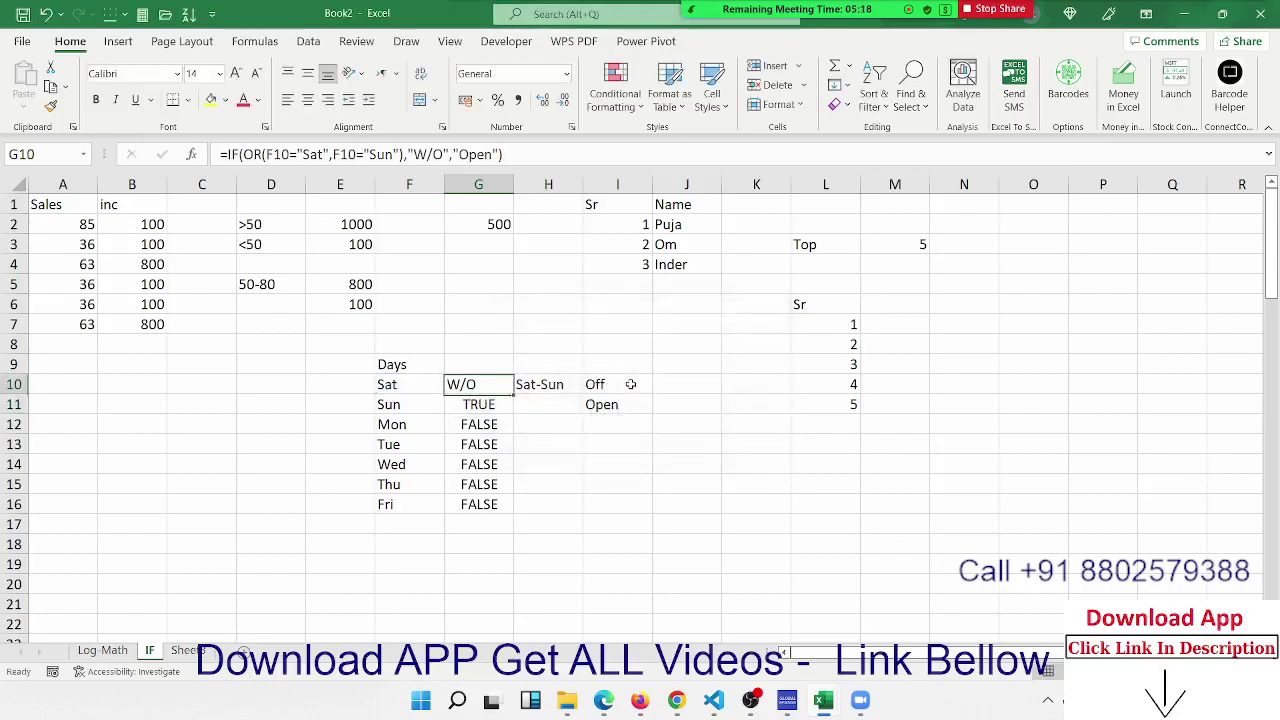
{"action": "key", "text": "ctrl+d"}
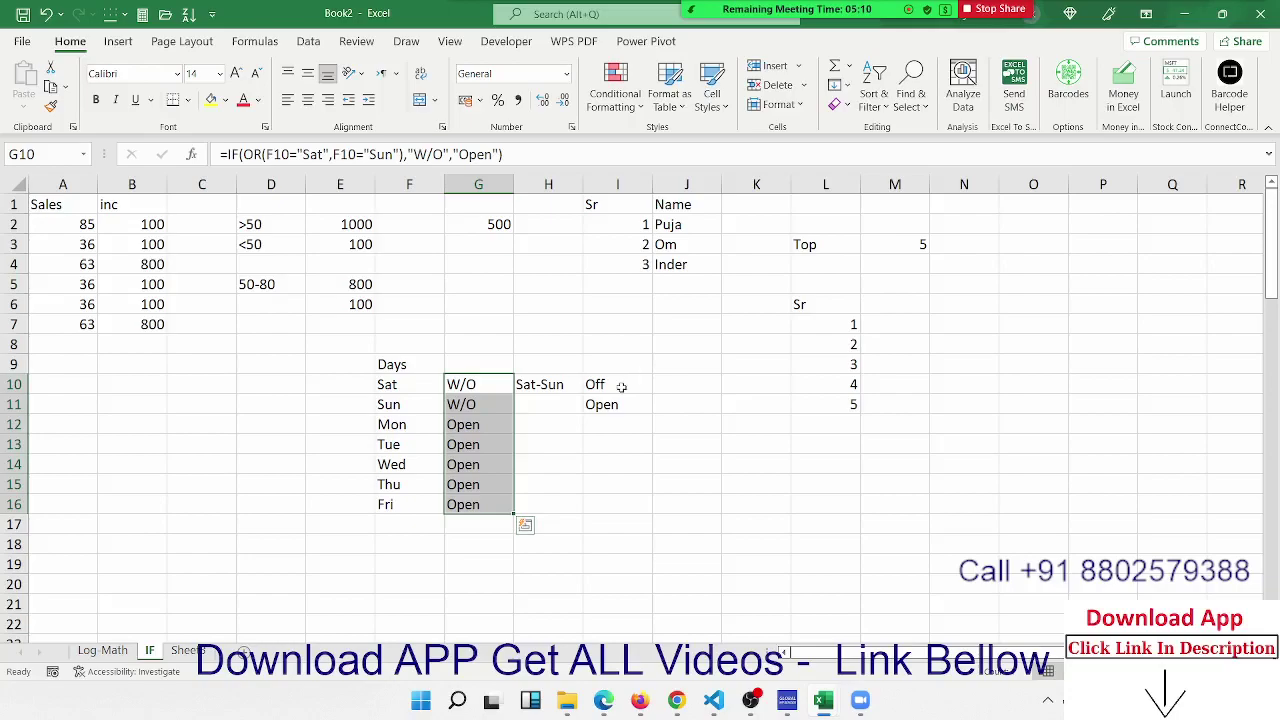
Add <50 in D6 and a >80 slab in D7 paying 200 in E7.
{"action": "left_click", "coordinate": [276, 285]}
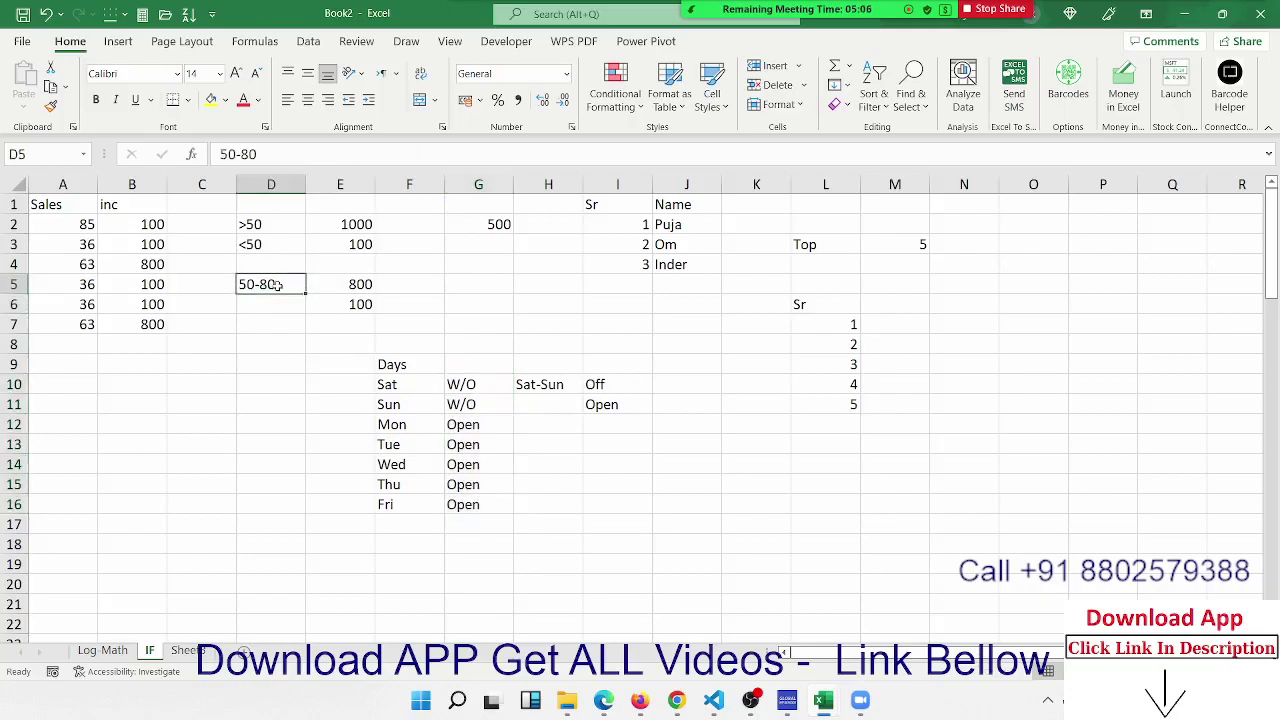
{"action": "key", "text": "Down"}
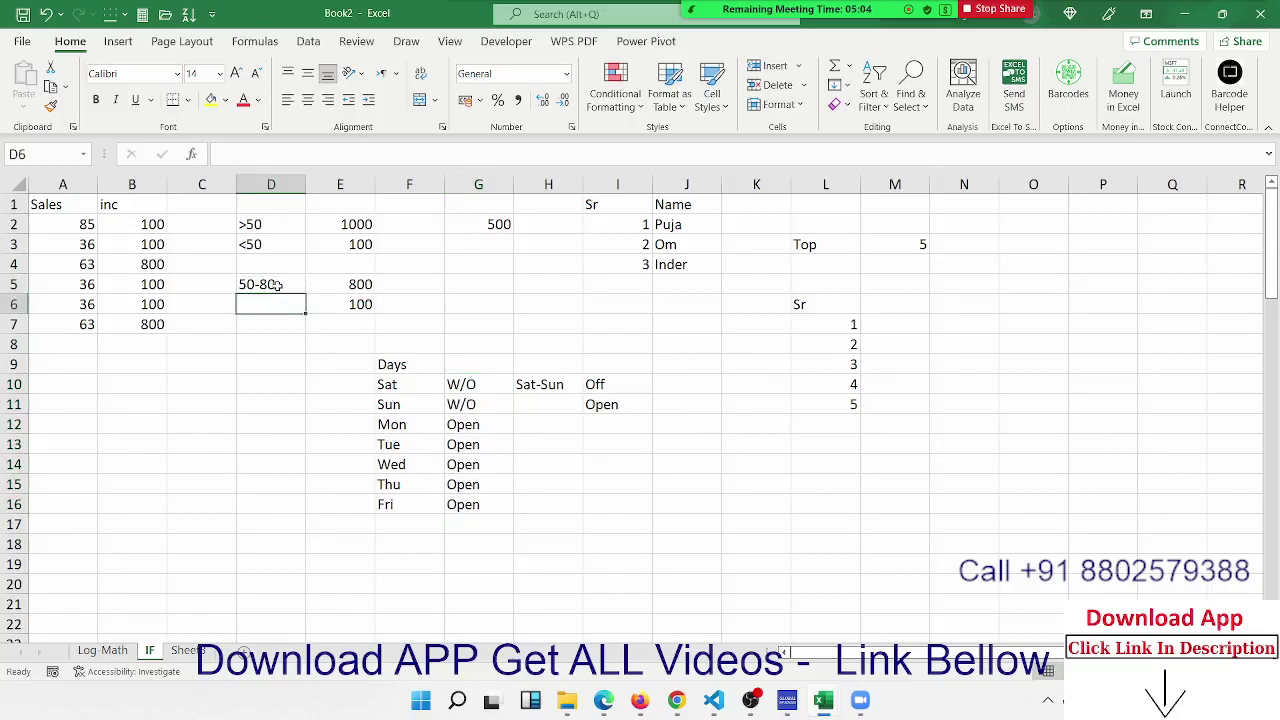
{"action": "type", "text": "<5"}
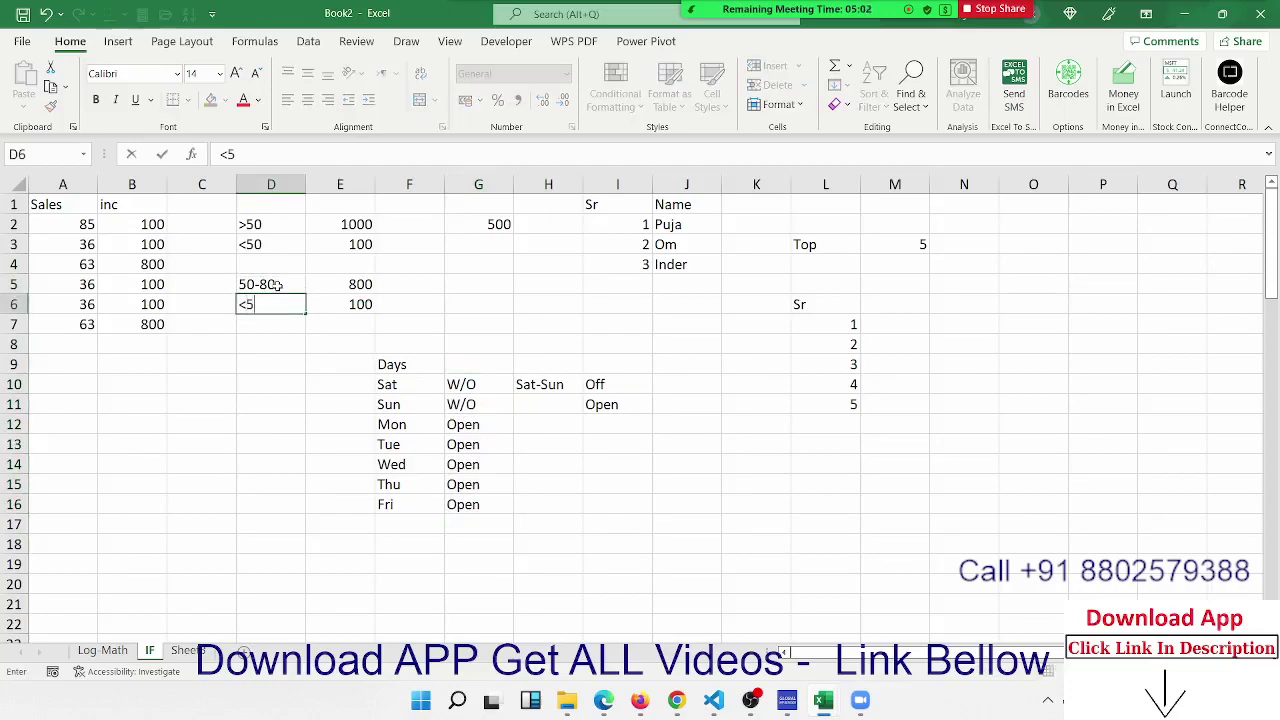
{"action": "type", "text": "0"}
{"action": "key", "text": "Return"}
{"action": "type", "text": ">"}
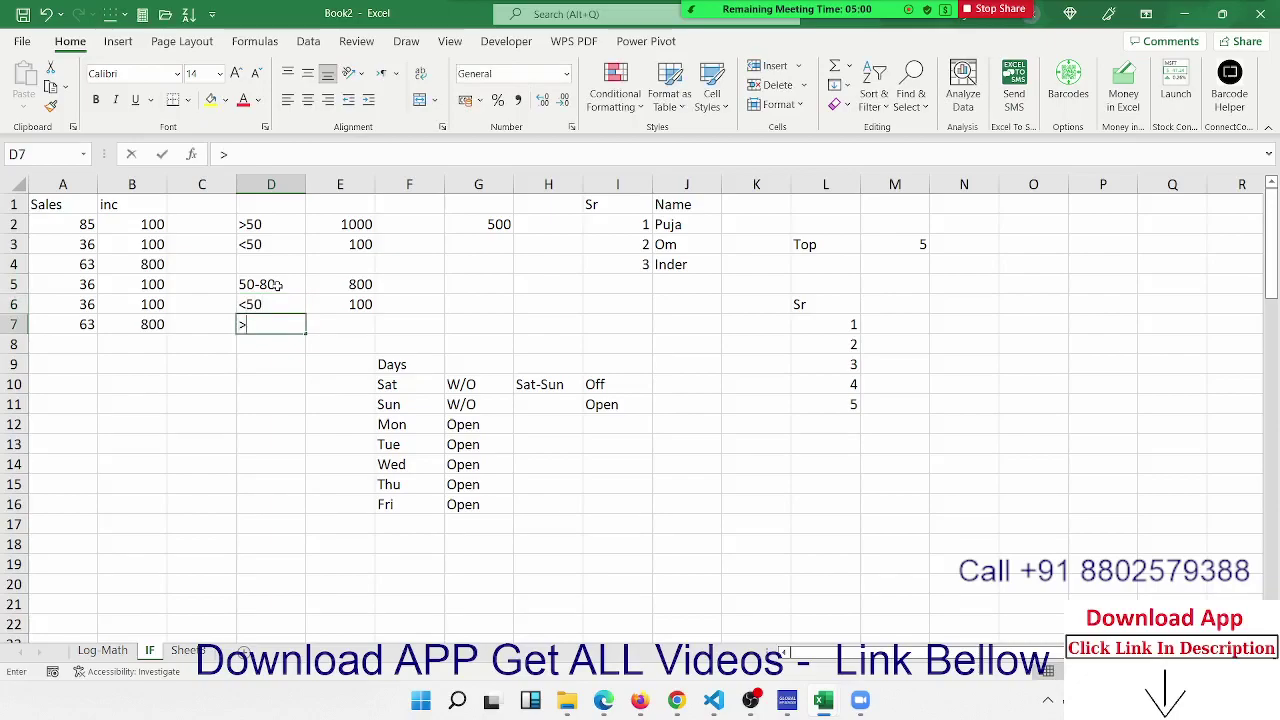
{"action": "type", "text": "80"}
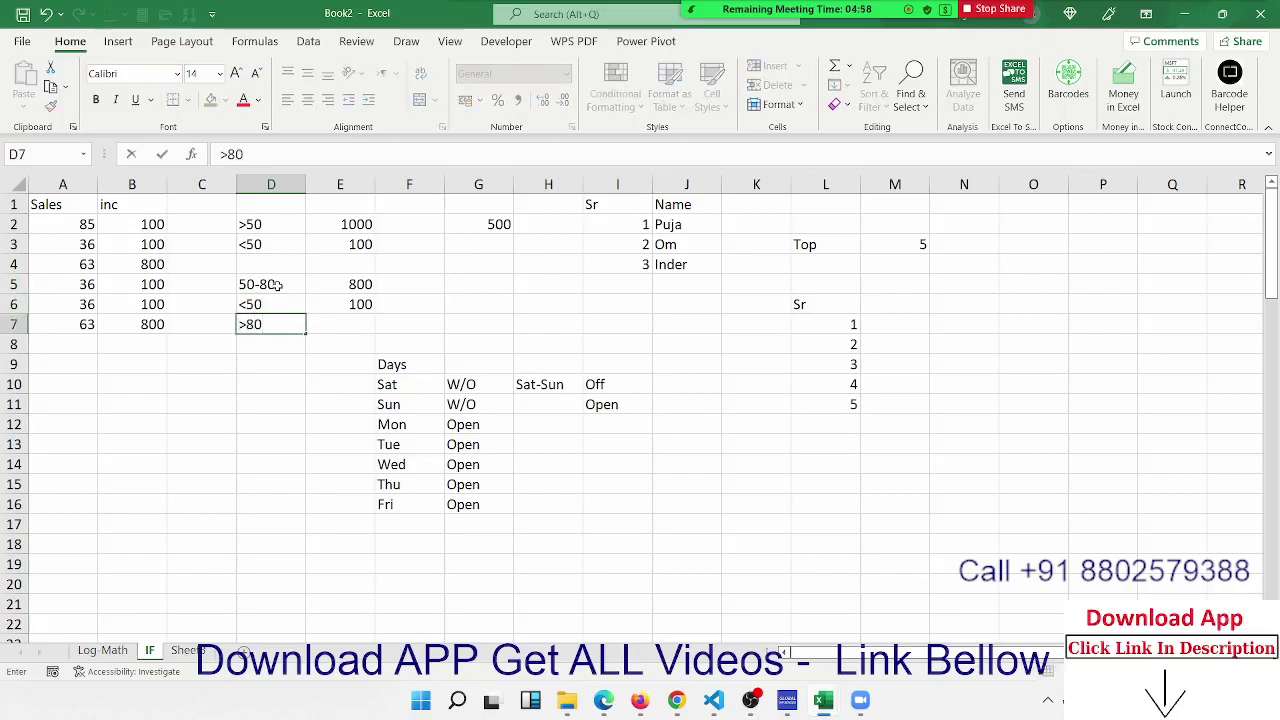
{"action": "key", "text": "Tab"}
{"action": "type", "text": "200"}
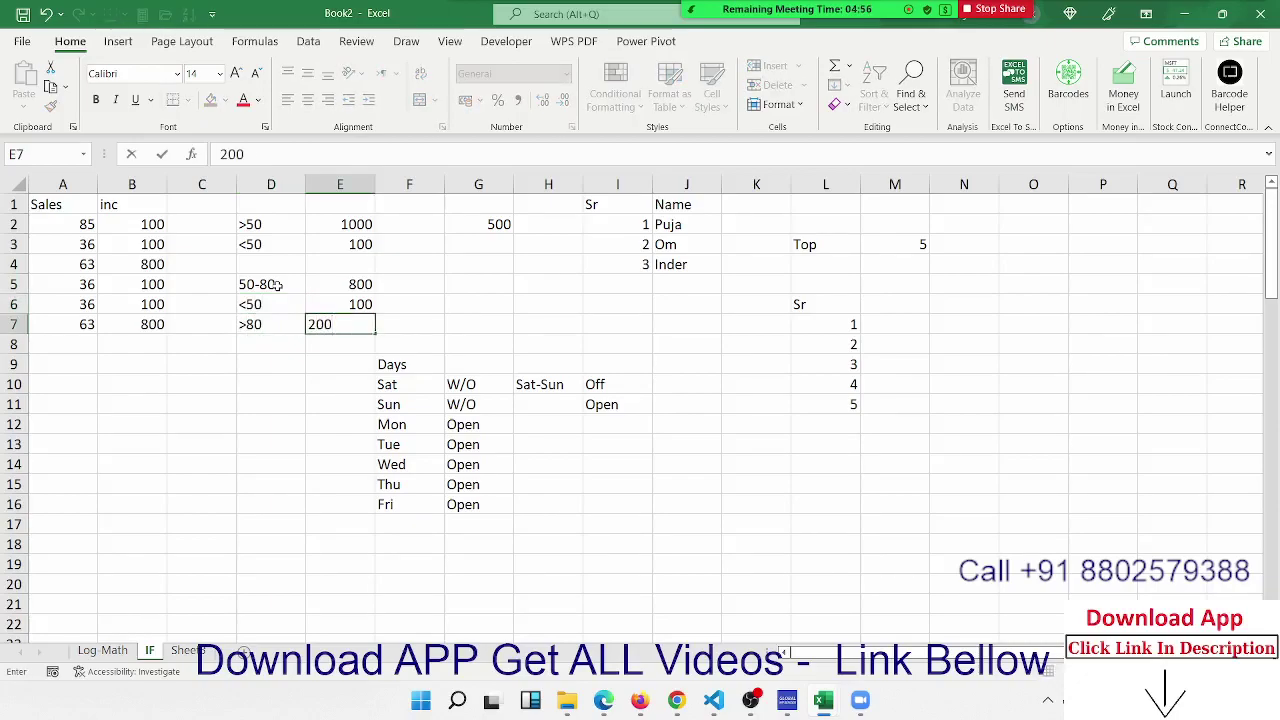
{"action": "key", "text": "Return"}
{"action": "key", "text": "Left"}
{"action": "key", "text": "Up"}
{"action": "key", "text": "Left"}
{"action": "key", "text": "Up"}
{"action": "key", "text": "Up"}
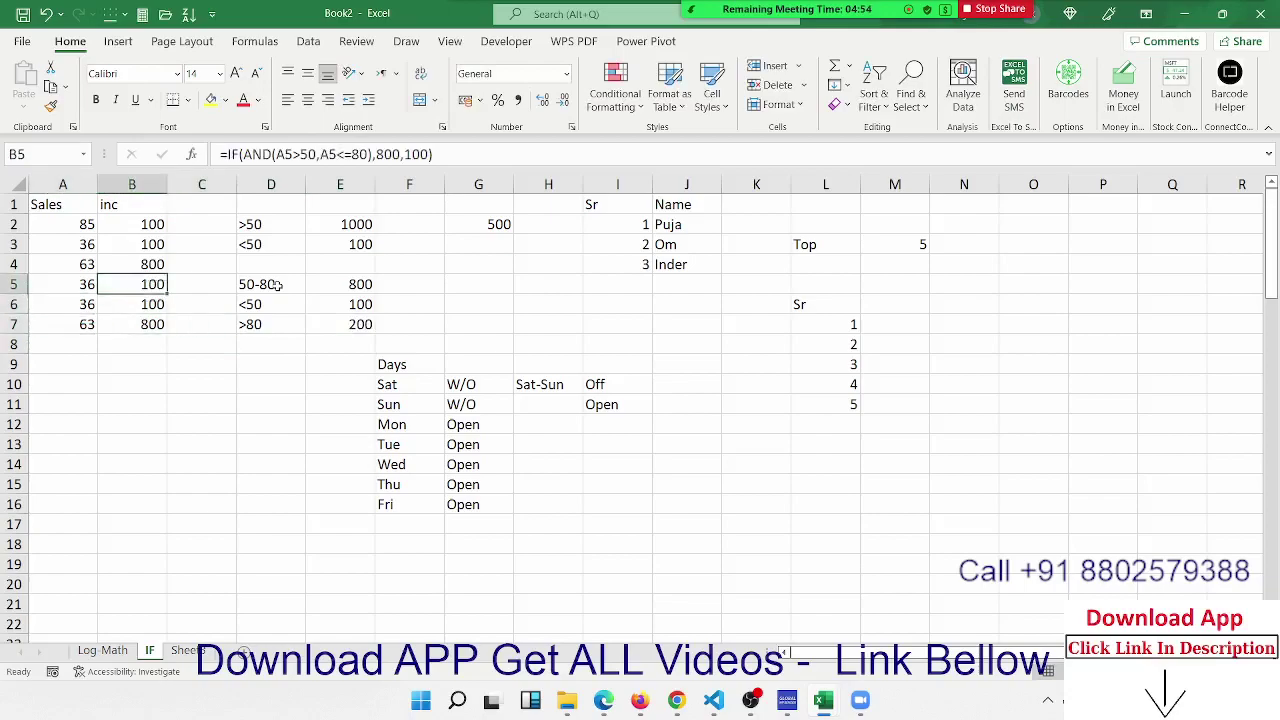
{"action": "key", "text": "Up"}
{"action": "key", "text": "Up"}
{"action": "key", "text": "Up"}
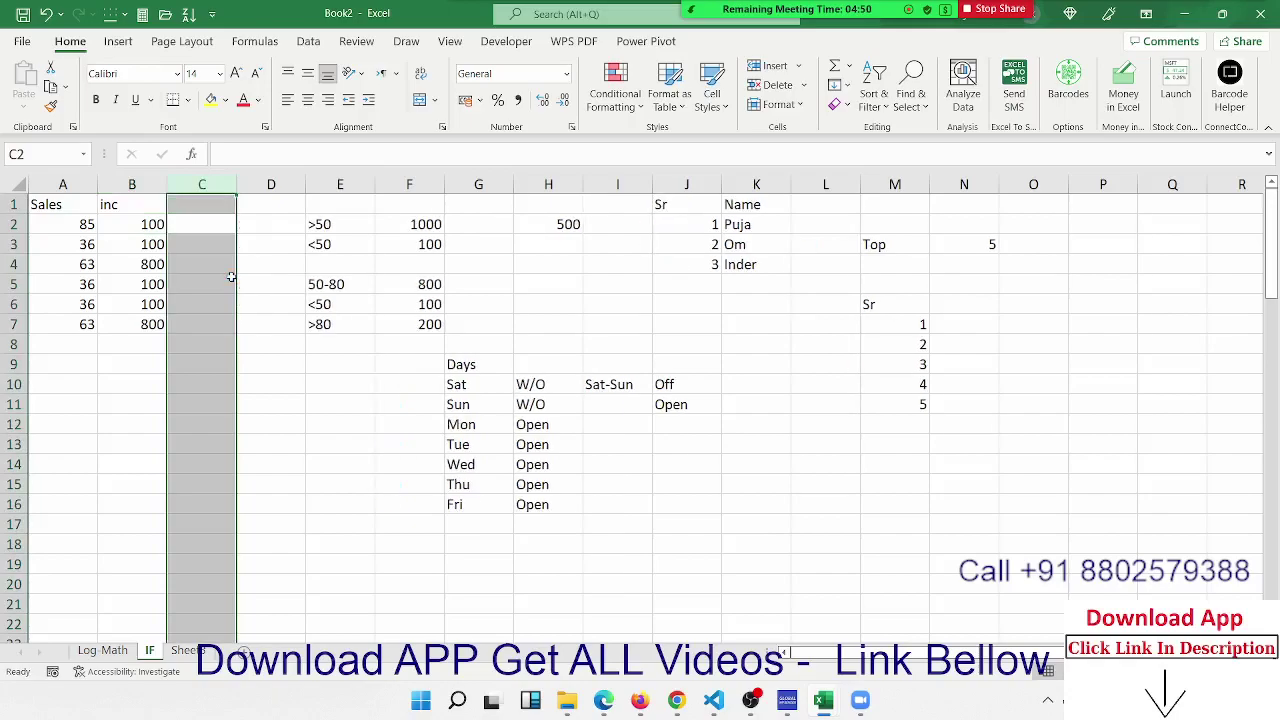
Insert an empty column C and type =IF(A2>=50,IF(A2<=80,800,200 in C2.
{"action": "left_click_drag", "start_coordinate": [167, 234], "coordinate": [231, 277]}
{"action": "key", "text": "Right"}
{"action": "type", "text": "="}
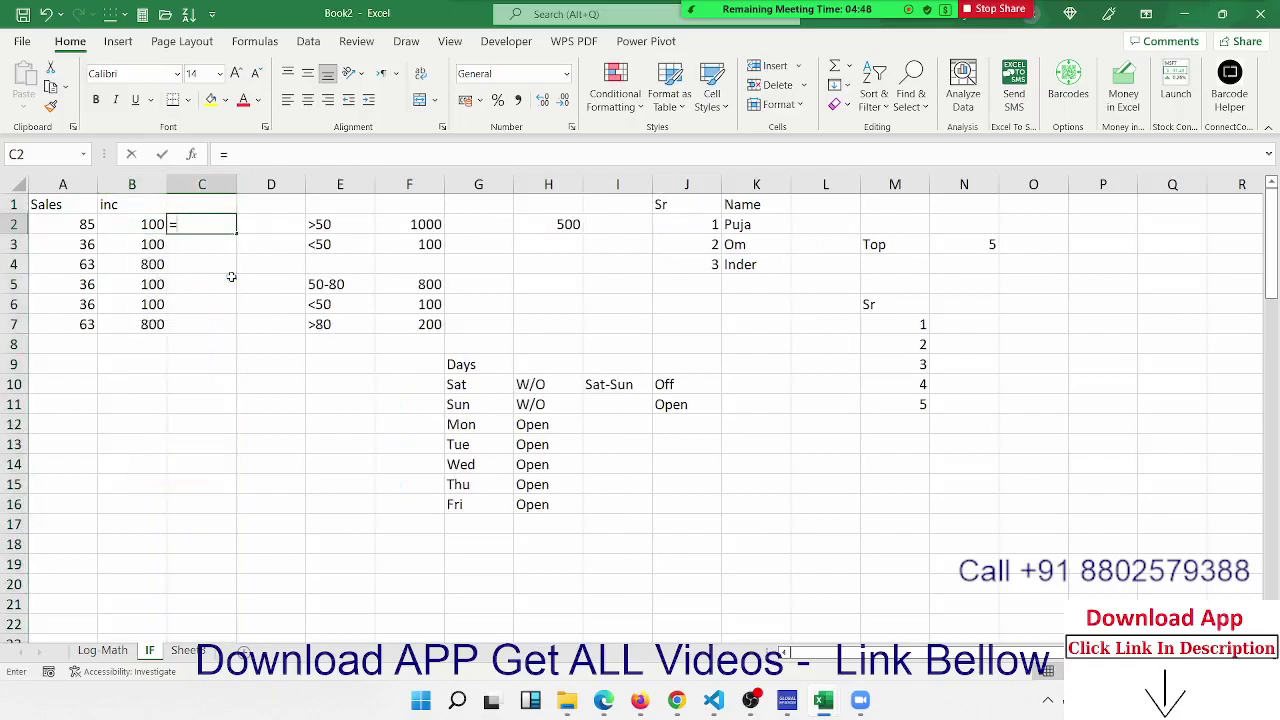
{"action": "type", "text": "if"}
{"action": "key", "text": "Tab"}
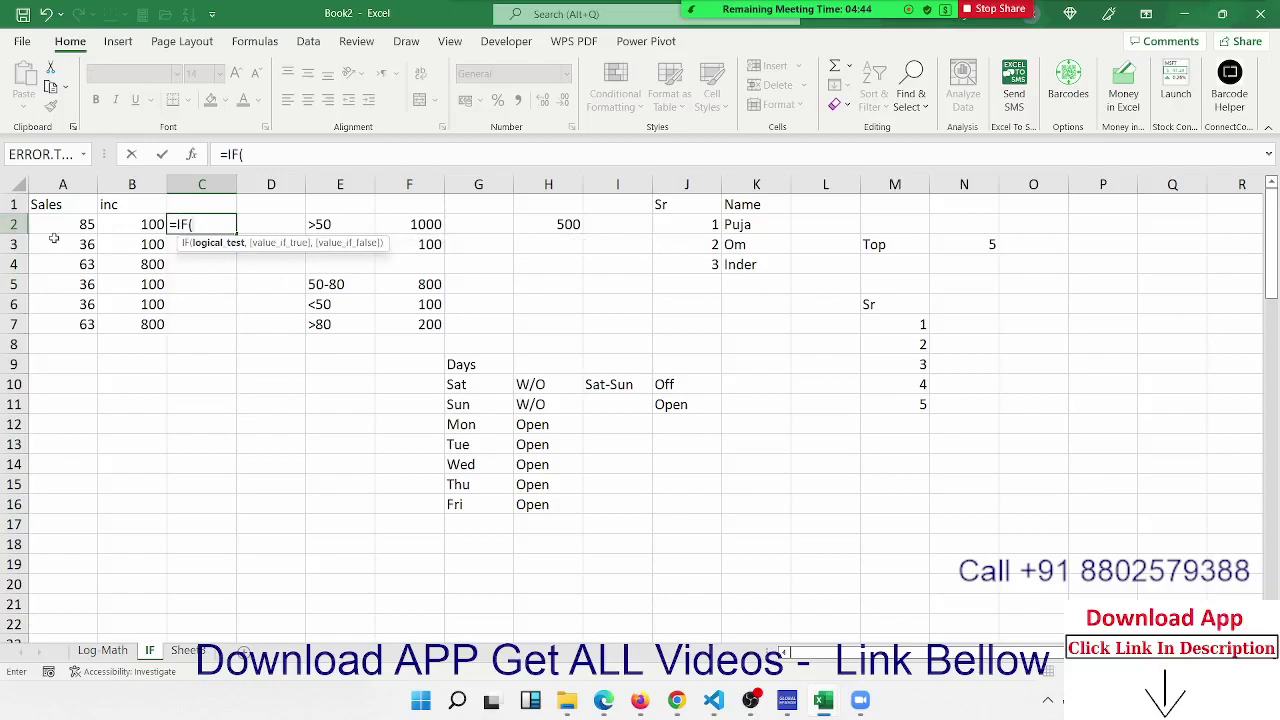
{"action": "left_click", "coordinate": [80, 224]}
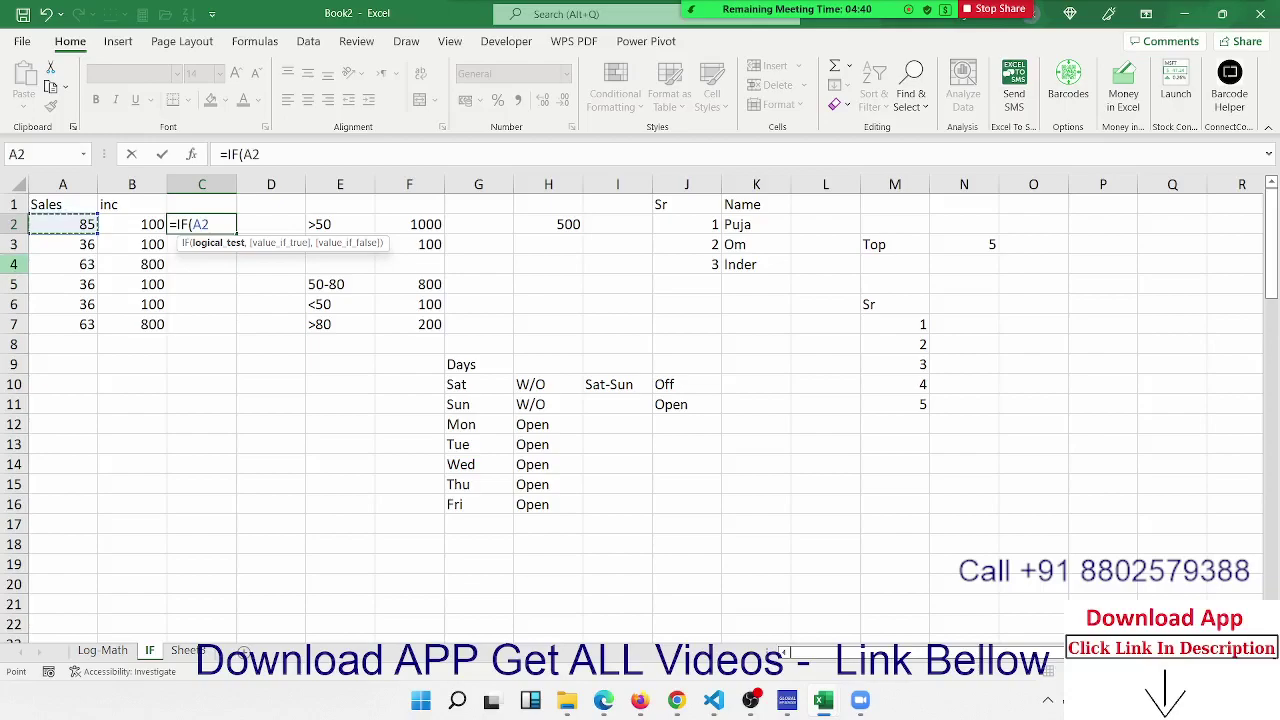
{"action": "type", "text": ">"}
{"action": "type", "text": "=5"}
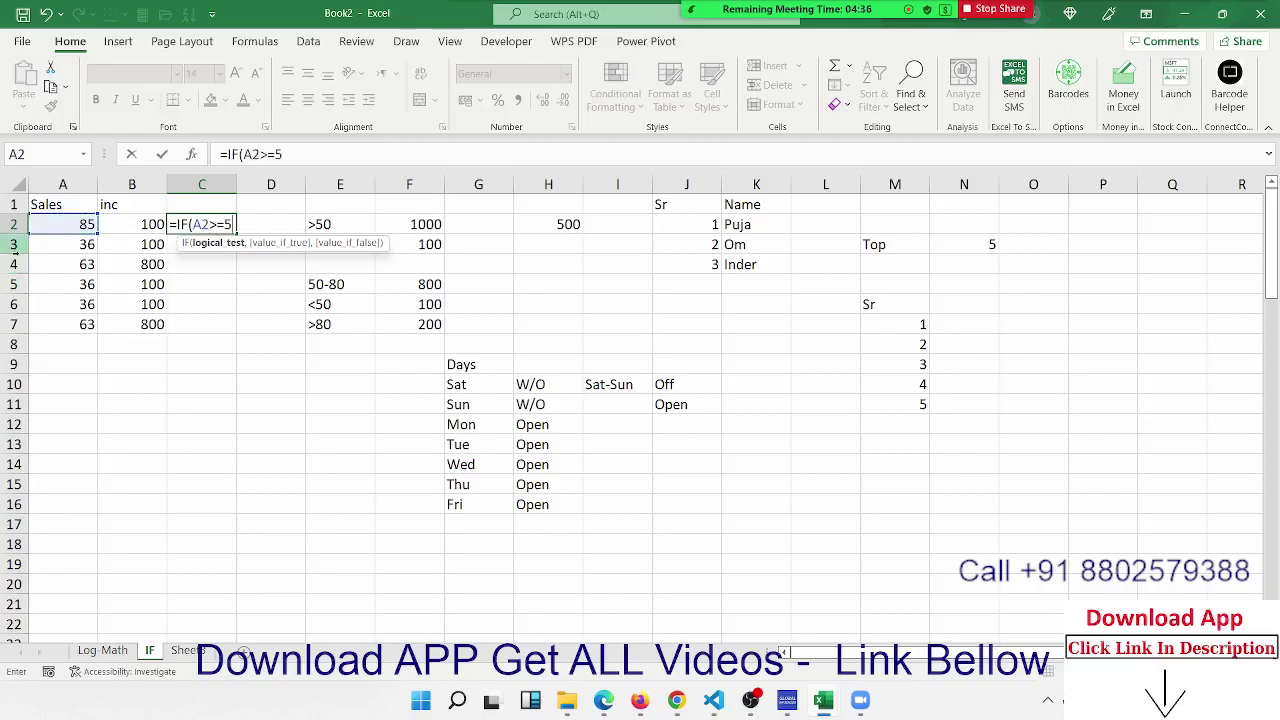
{"action": "type", "text": "0,IF"}
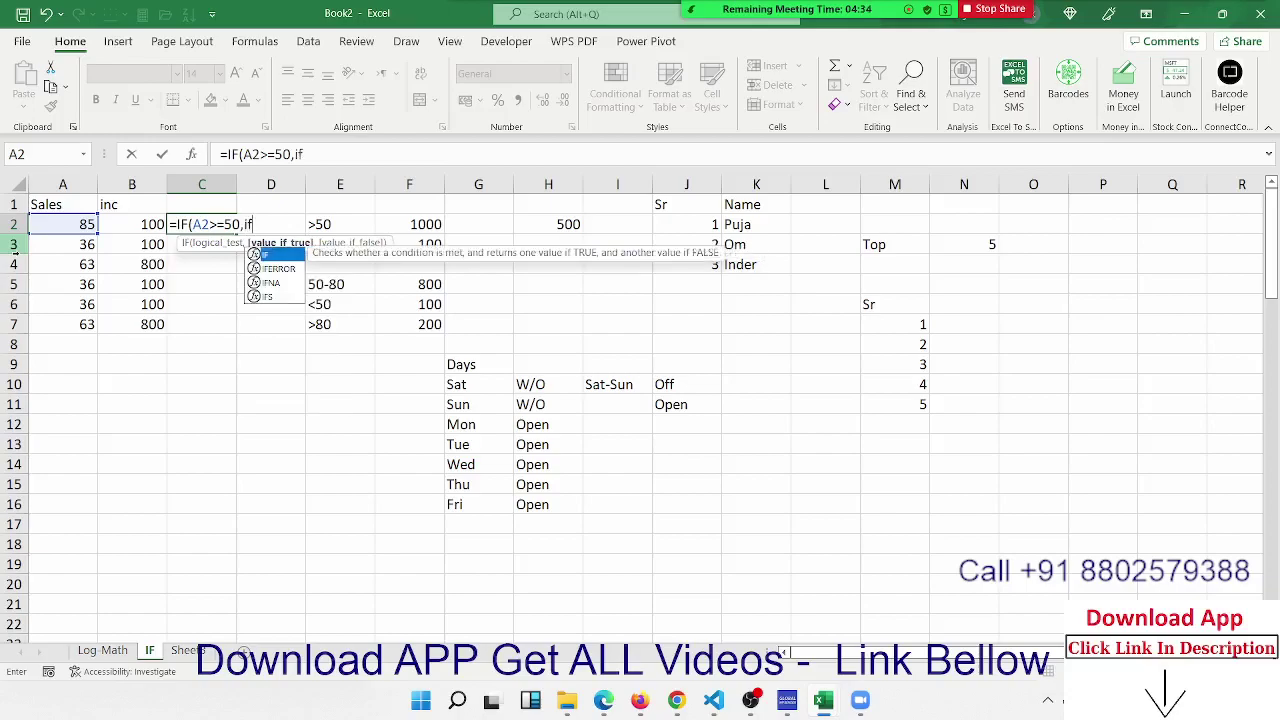
{"action": "type", "text": "("}
{"action": "left_click", "coordinate": [74, 224]}
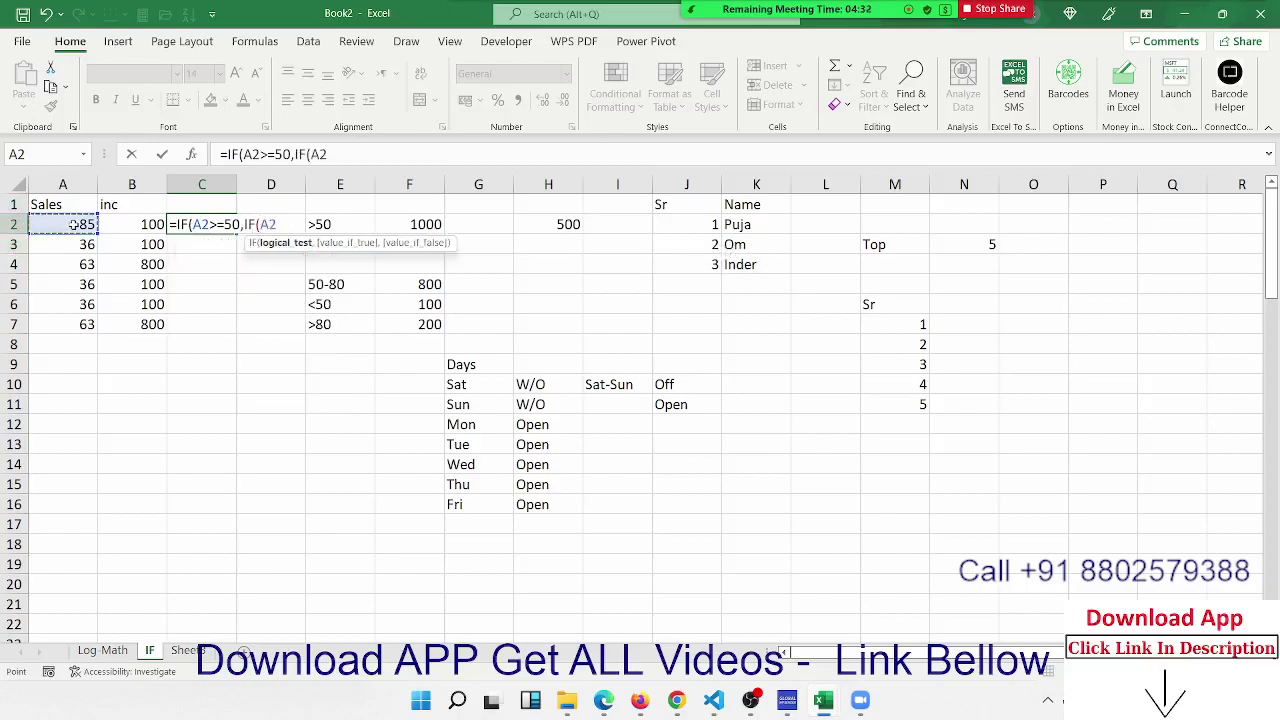
{"action": "type", "text": "<"}
{"action": "type", "text": "=80,"}
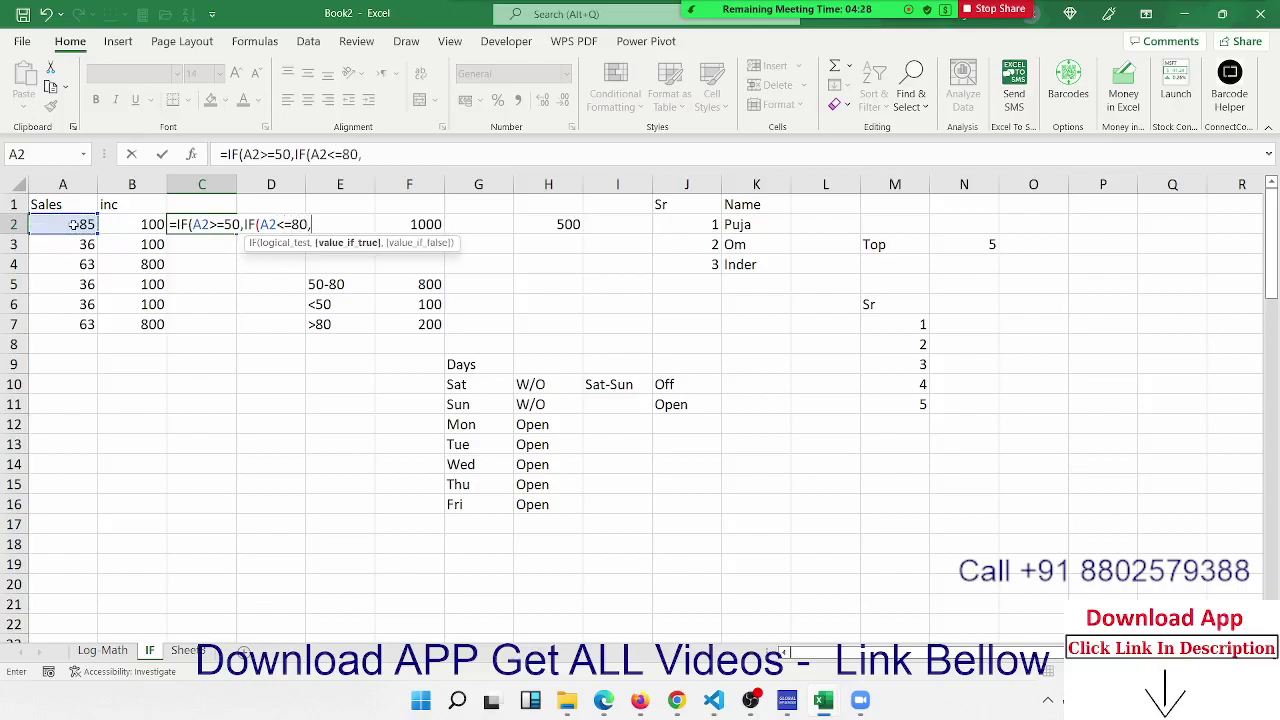
{"action": "type", "text": "800"}
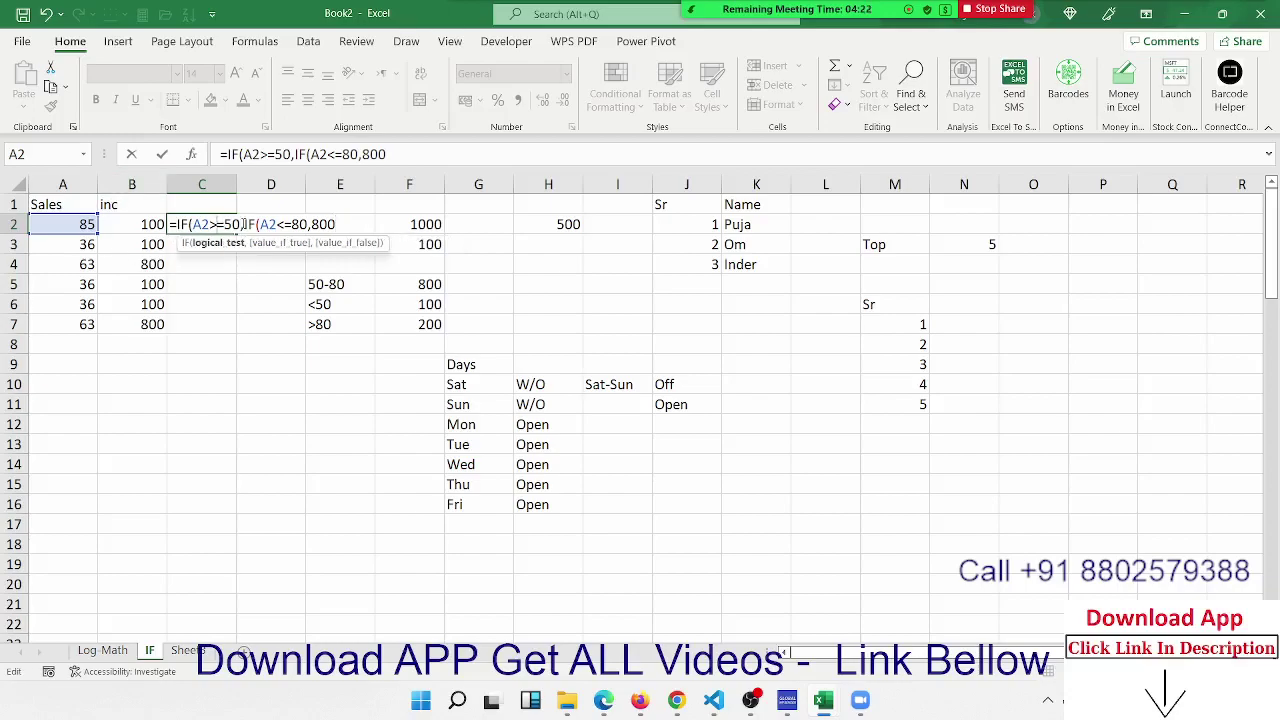
{"action": "left_click_drag", "start_coordinate": [246, 224], "coordinate": [320, 224]}
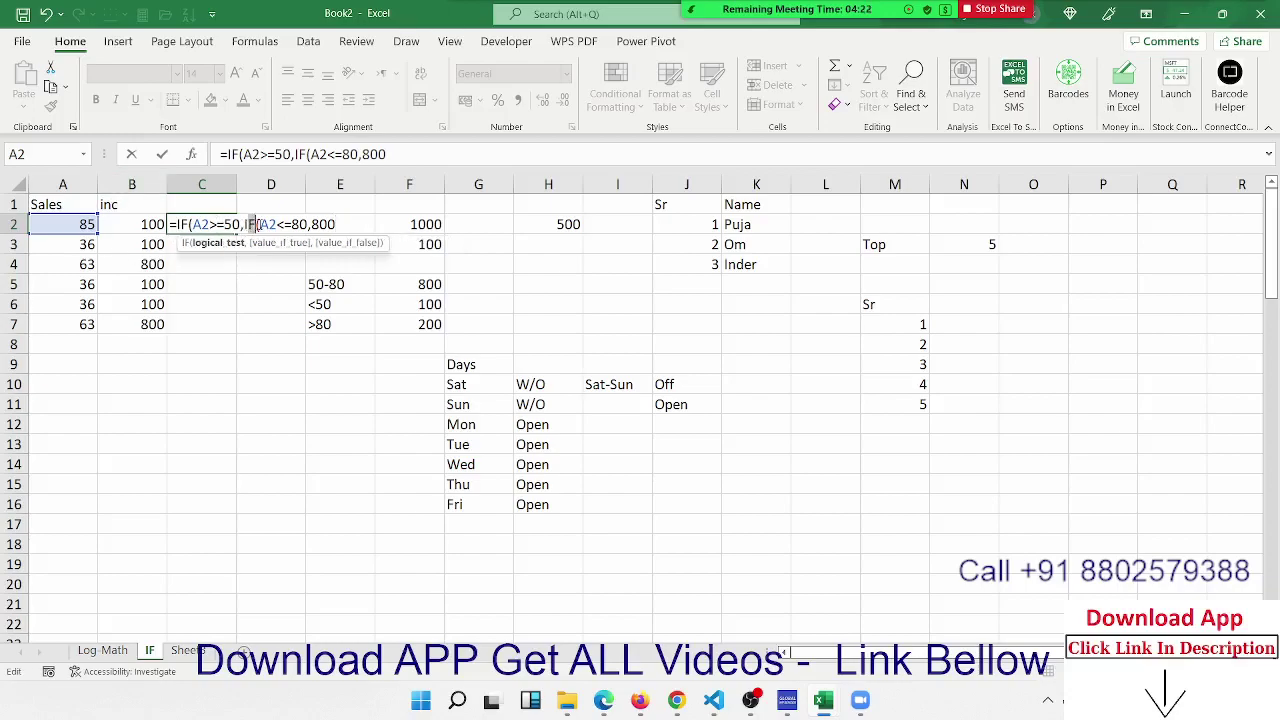
{"action": "left_click", "coordinate": [330, 224]}
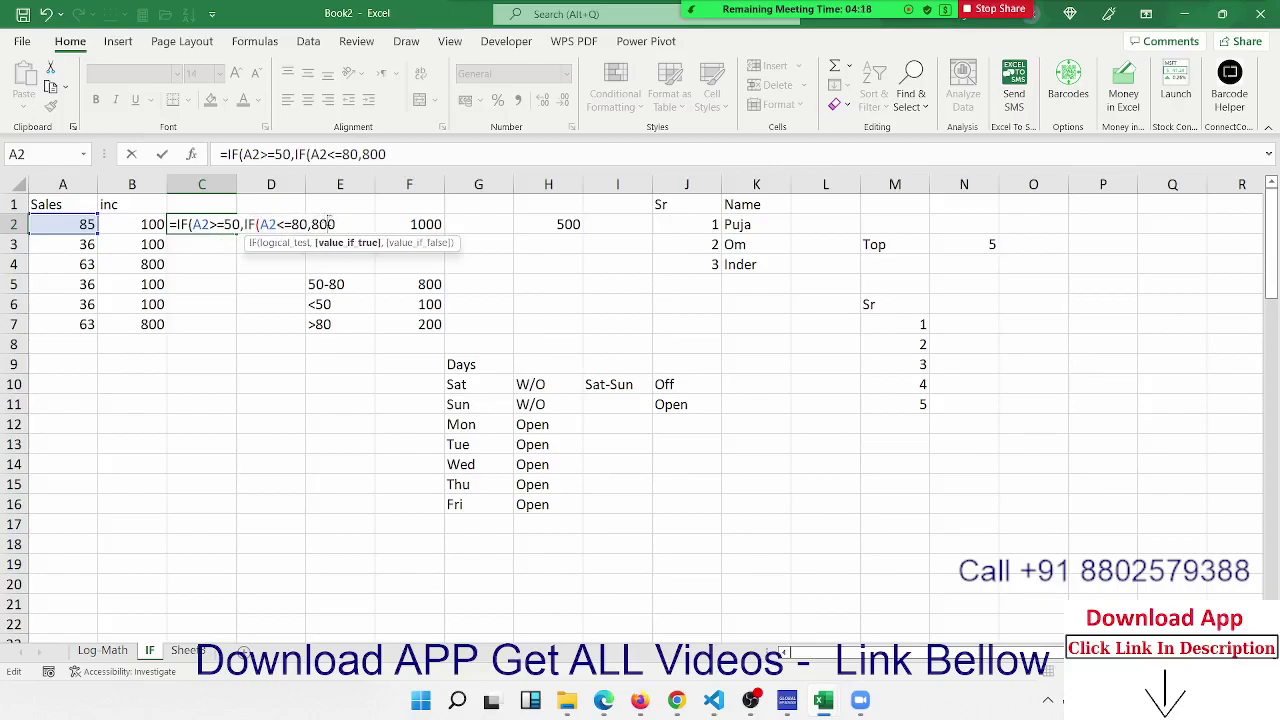
{"action": "type", "text": ","}
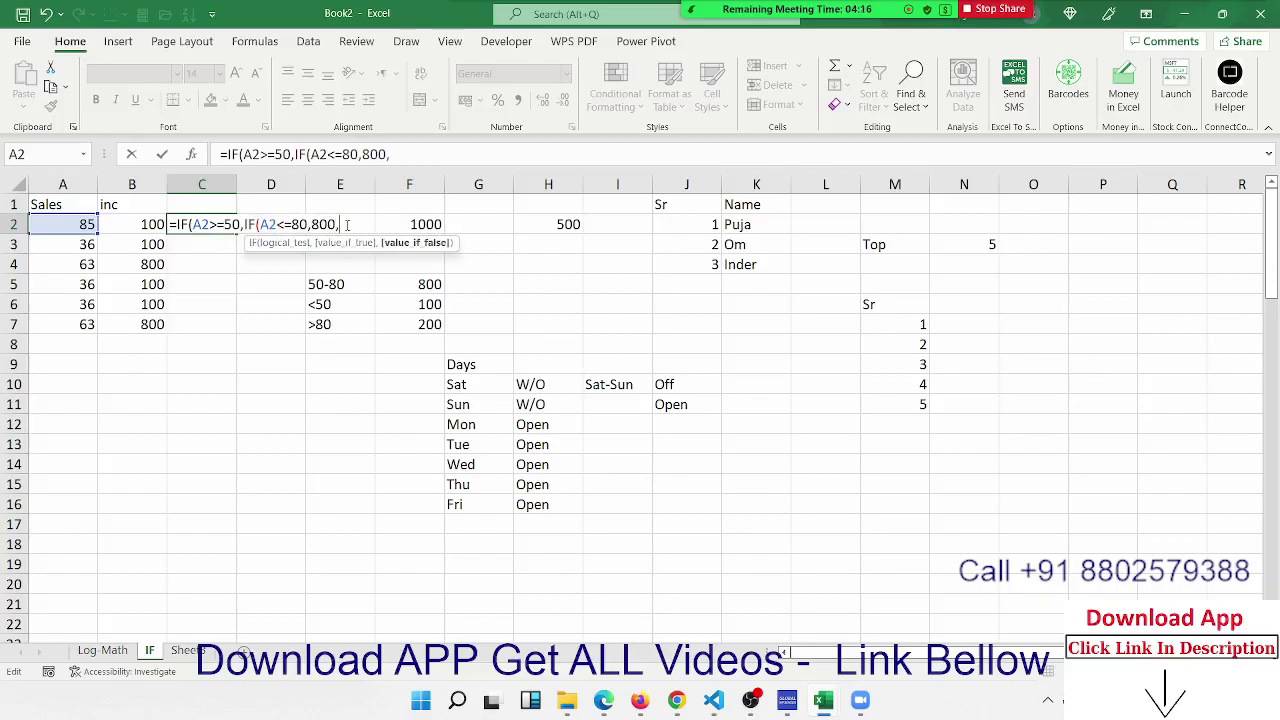
{"action": "type", "text": "200"}
{"action": "key", "text": "shift+Left"}
{"action": "key", "text": "shift+Left"}
{"action": "key", "text": "shift+Left"}
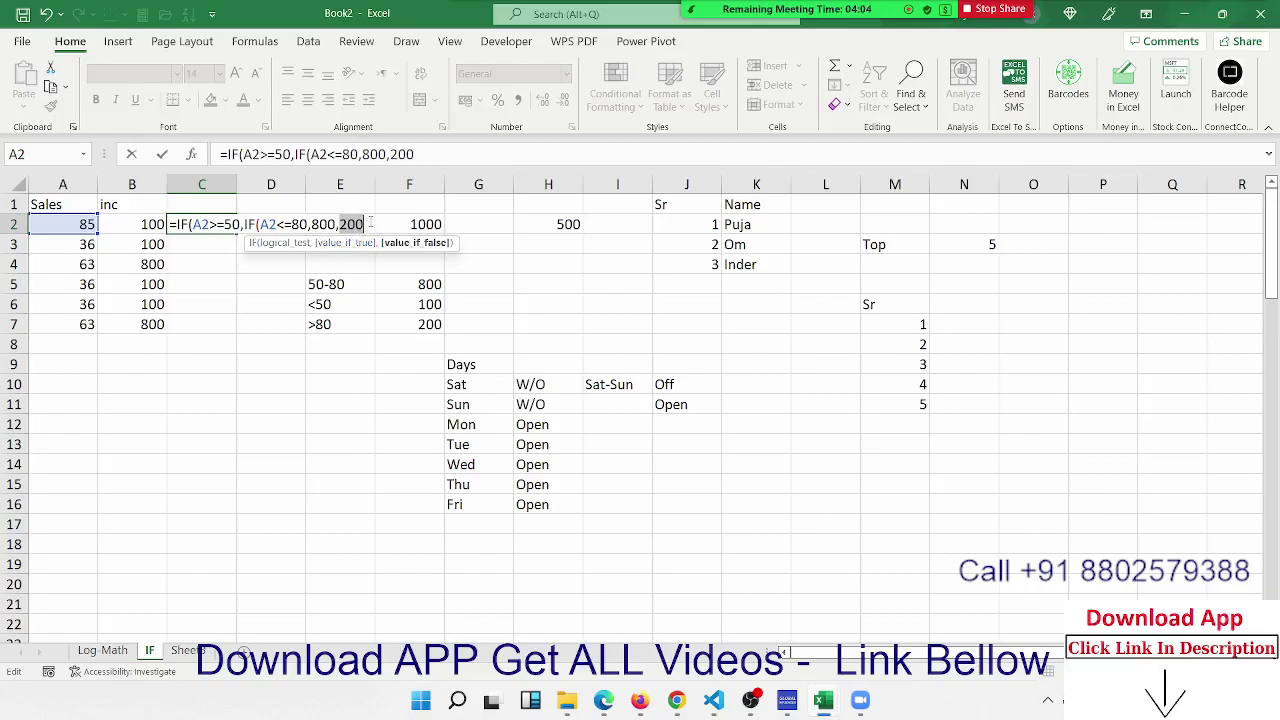
Complete C2 as =IF(A2>=50,IF(A2<=80,800,200),100) and fill it down through C7.
{"action": "left_click", "coordinate": [364, 226]}
{"action": "type", "text": ")"}
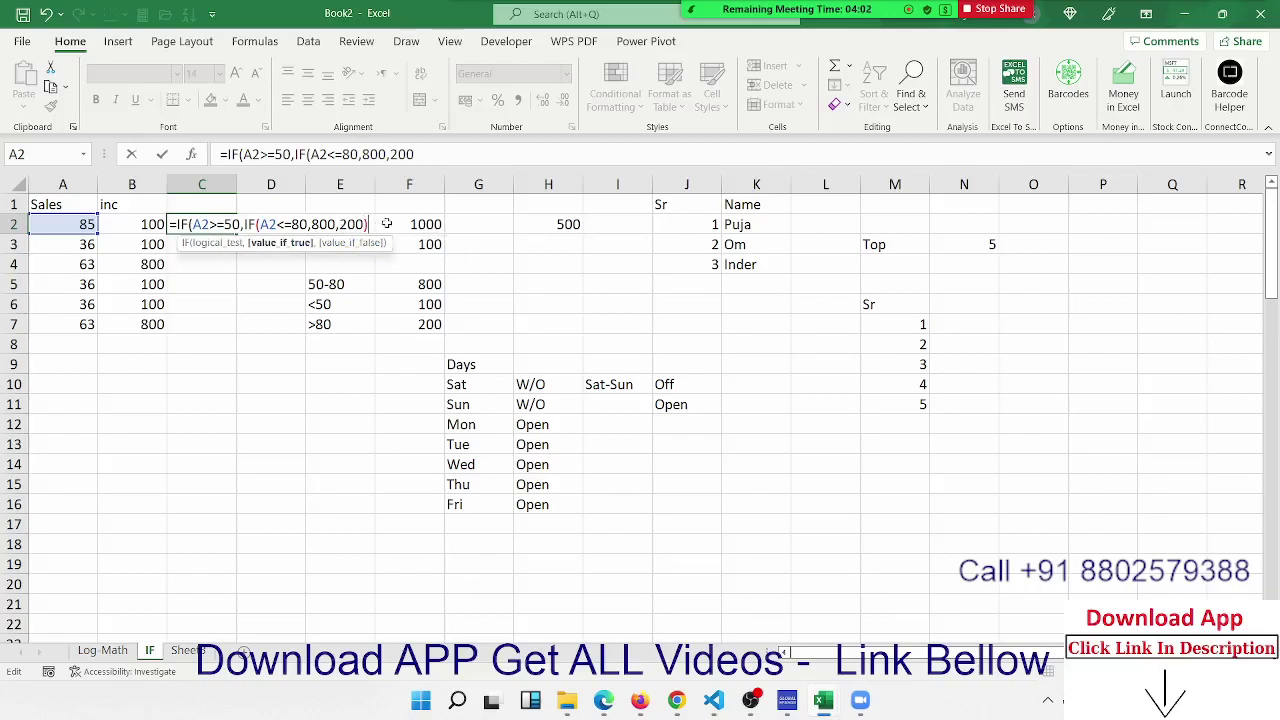
{"action": "type", "text": ","}
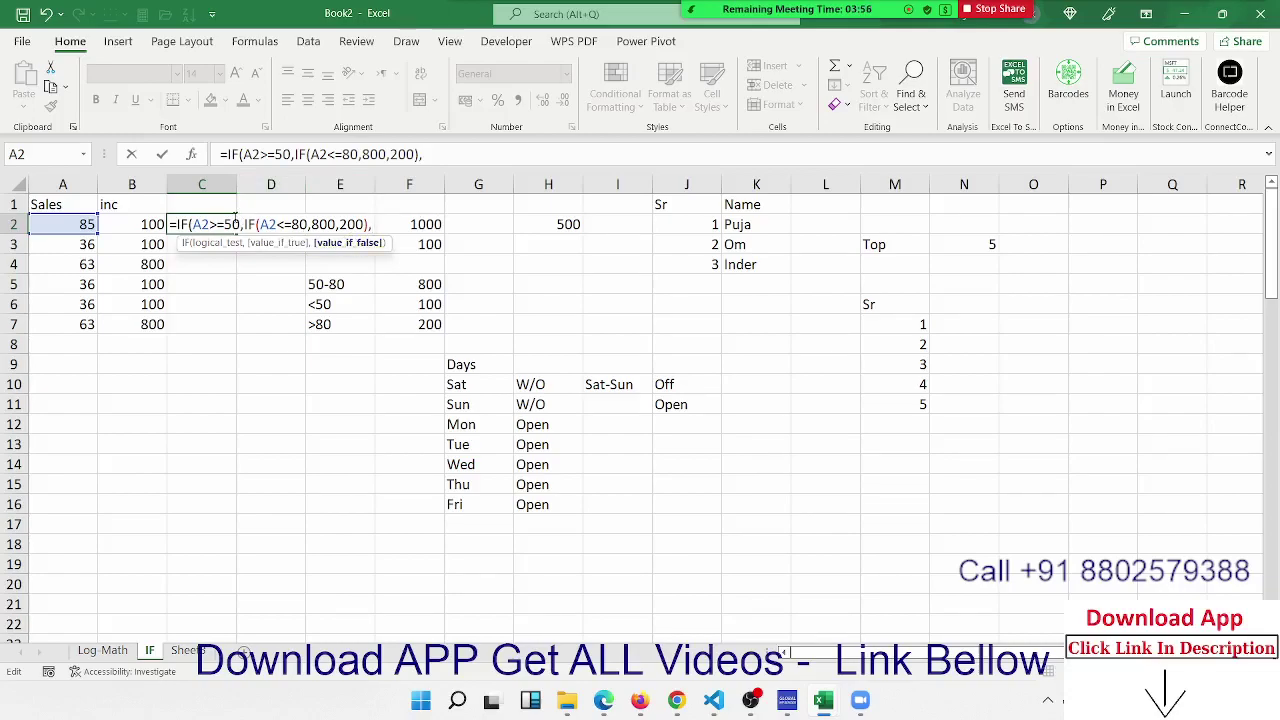
{"action": "type", "text": "100)"}
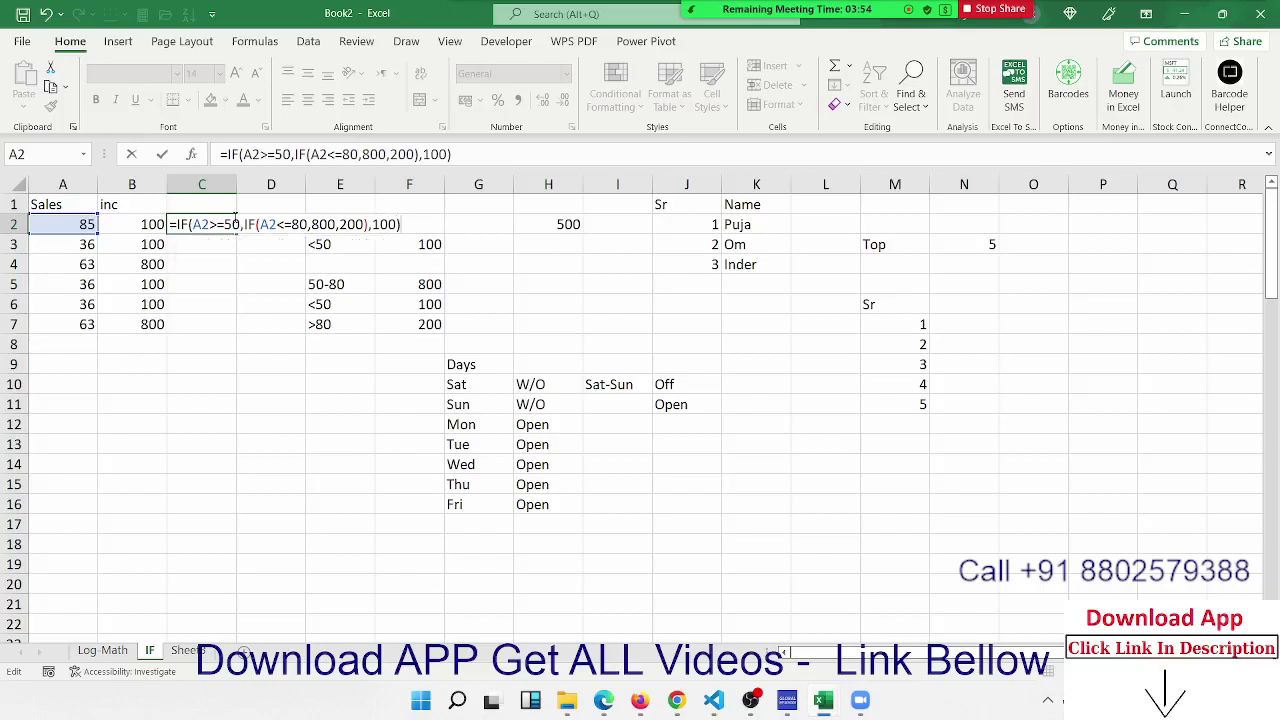
{"action": "key", "text": "ctrl+Return"}
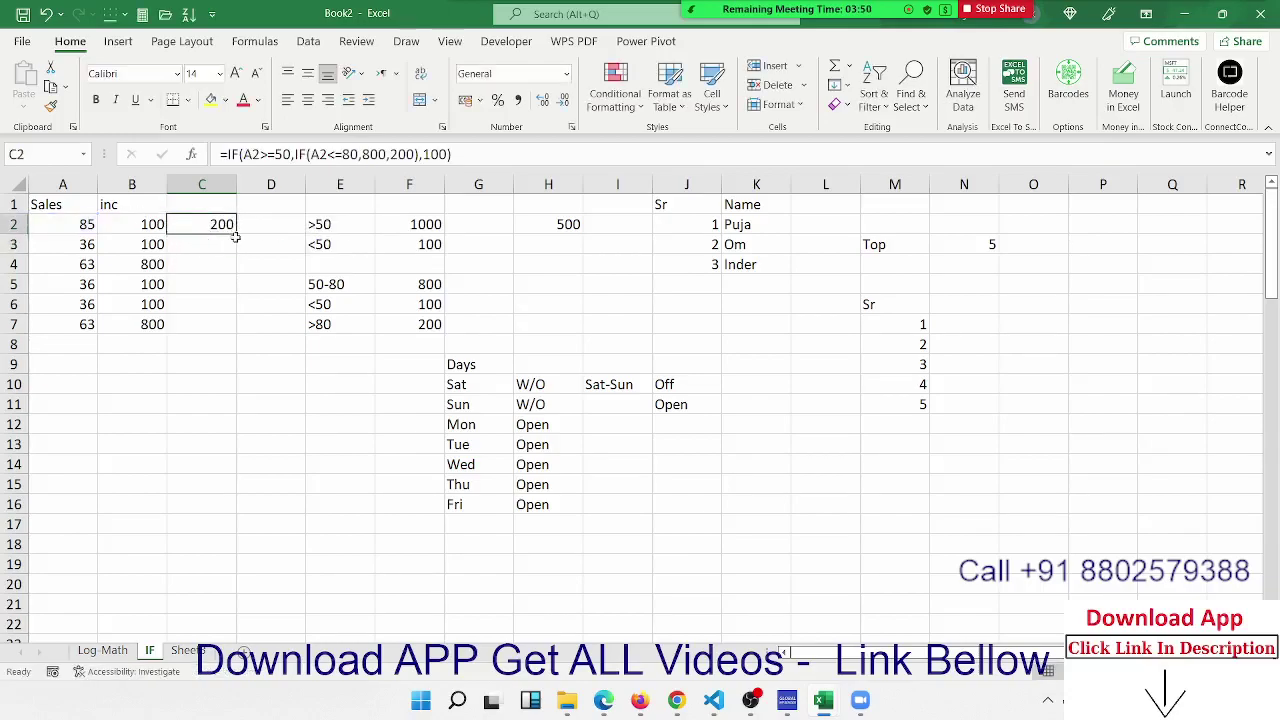
{"action": "left_click_drag", "start_coordinate": [236, 235], "coordinate": [236, 334]}
{"action": "key", "text": "ctrl+Down"}
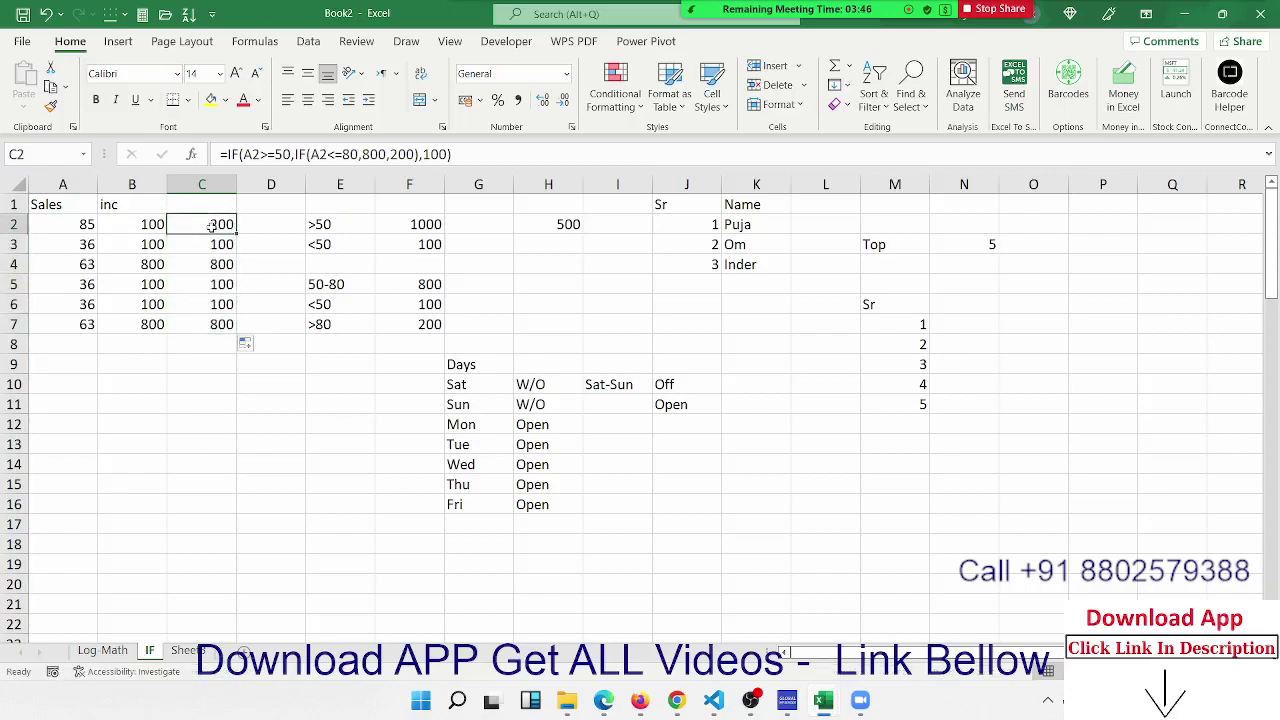
{"action": "double_click", "coordinate": [203, 233]}
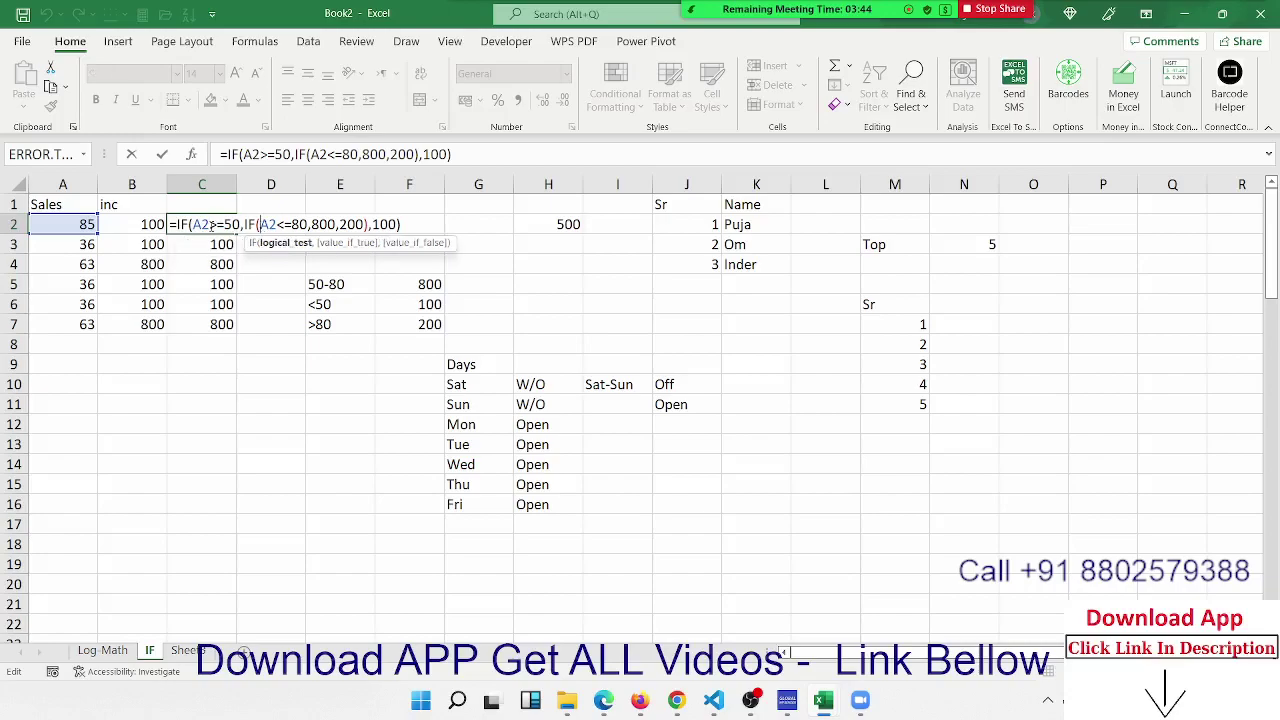
{"action": "key", "text": "Return"}
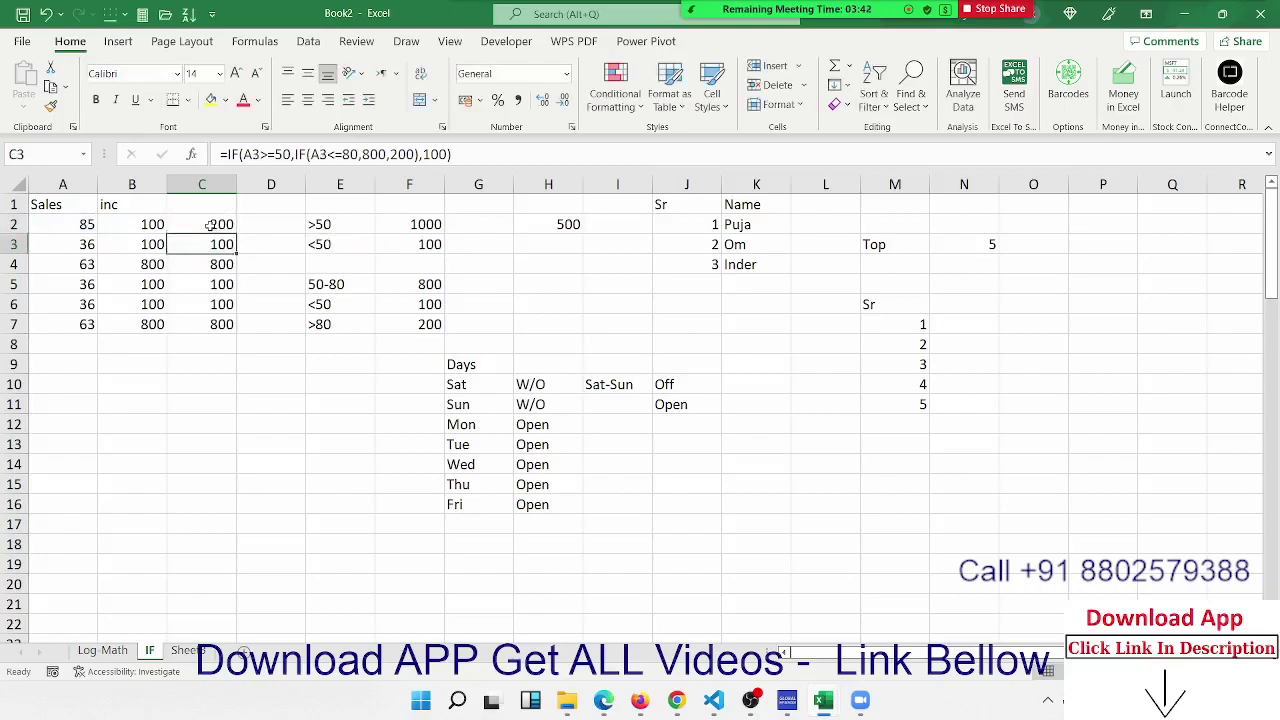
Insert a blank column at I and enter Sat with HD in J10:K10.
{"action": "left_click", "coordinate": [616, 184]}
{"action": "key", "text": "ctrl+shift+plus"}
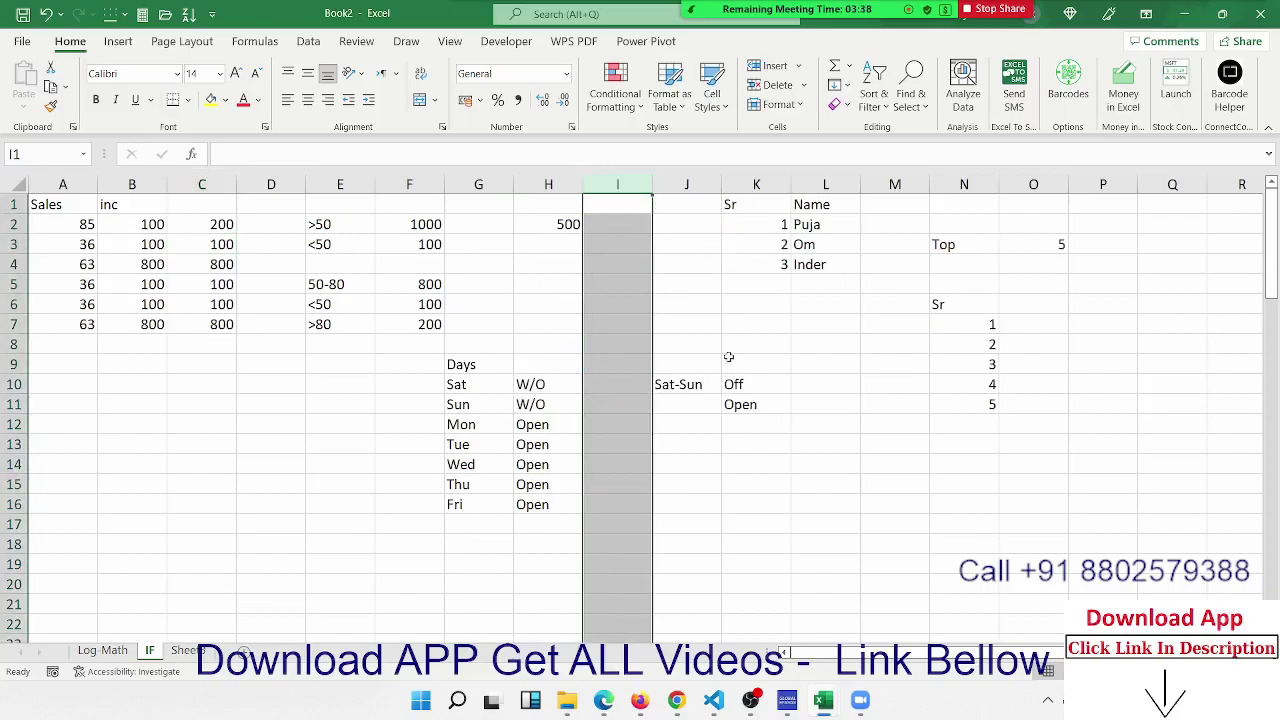
{"action": "left_click", "coordinate": [708, 405]}
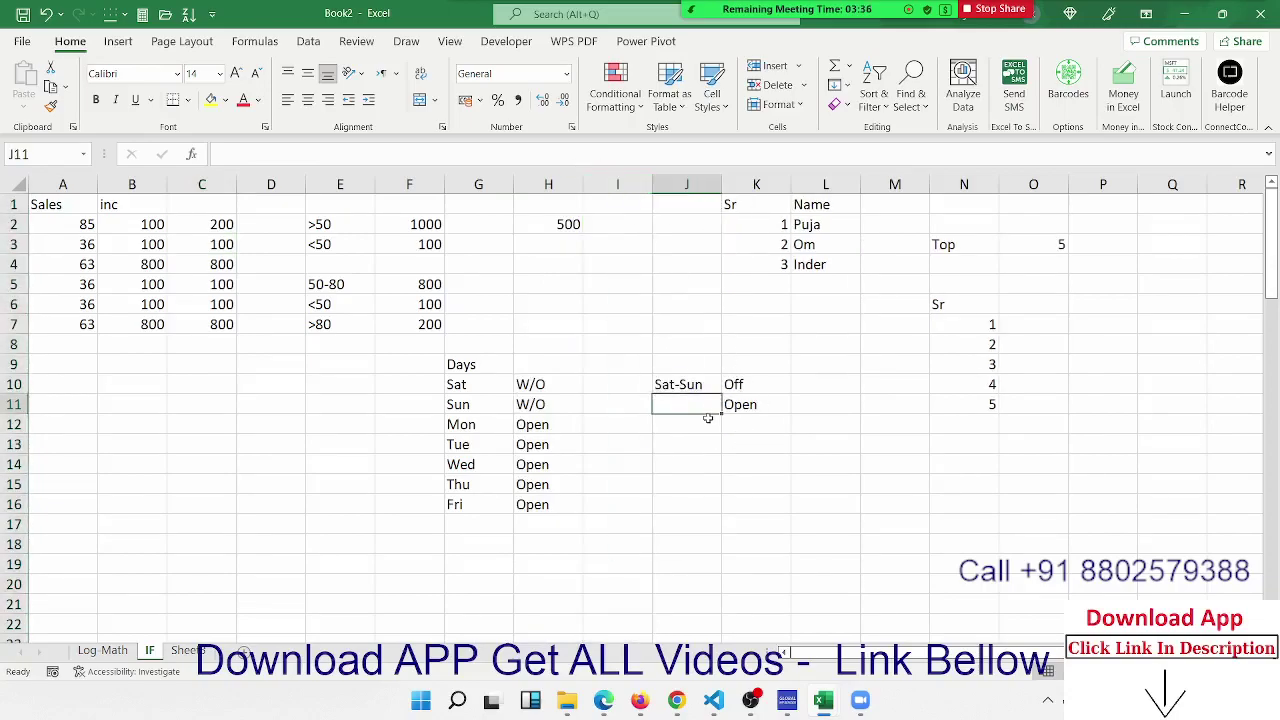
{"action": "key", "text": "Up"}
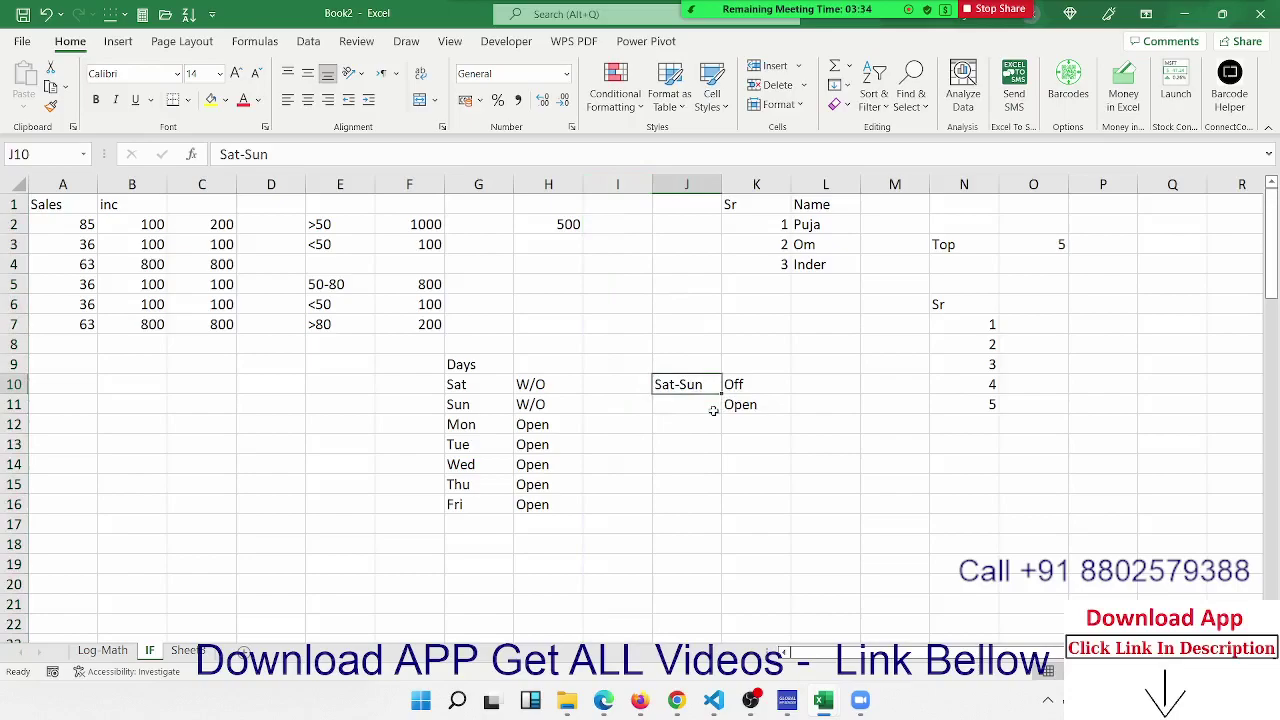
{"action": "type", "text": "Sat"}
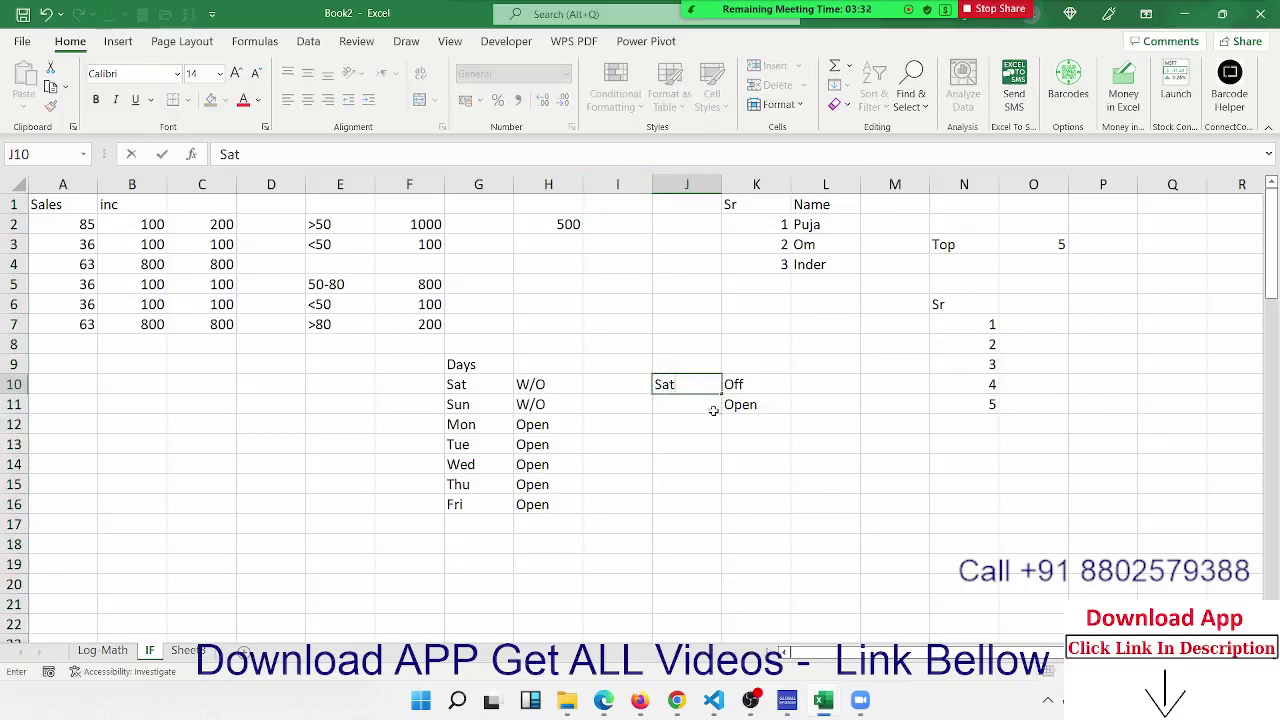
{"action": "key", "text": "Right"}
{"action": "type", "text": "HD"}
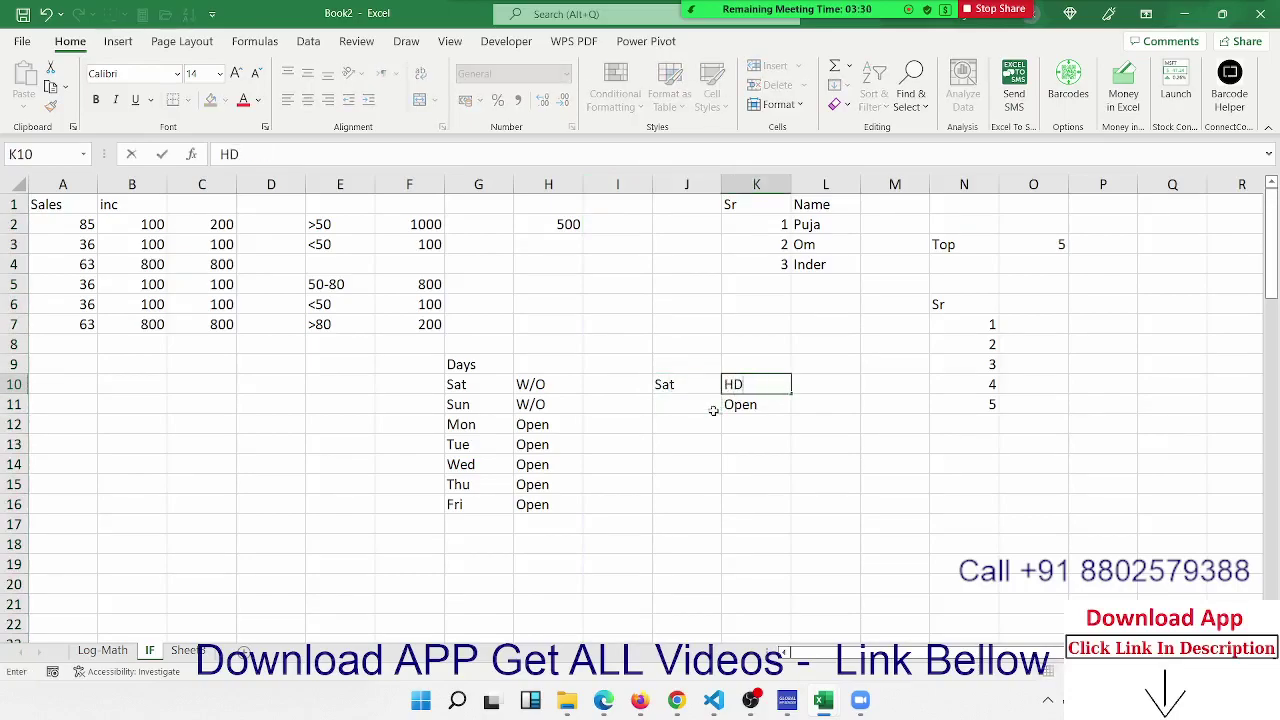
{"action": "key", "text": "Return"}
{"action": "key", "text": "Left"}
{"action": "key", "text": "Up"}
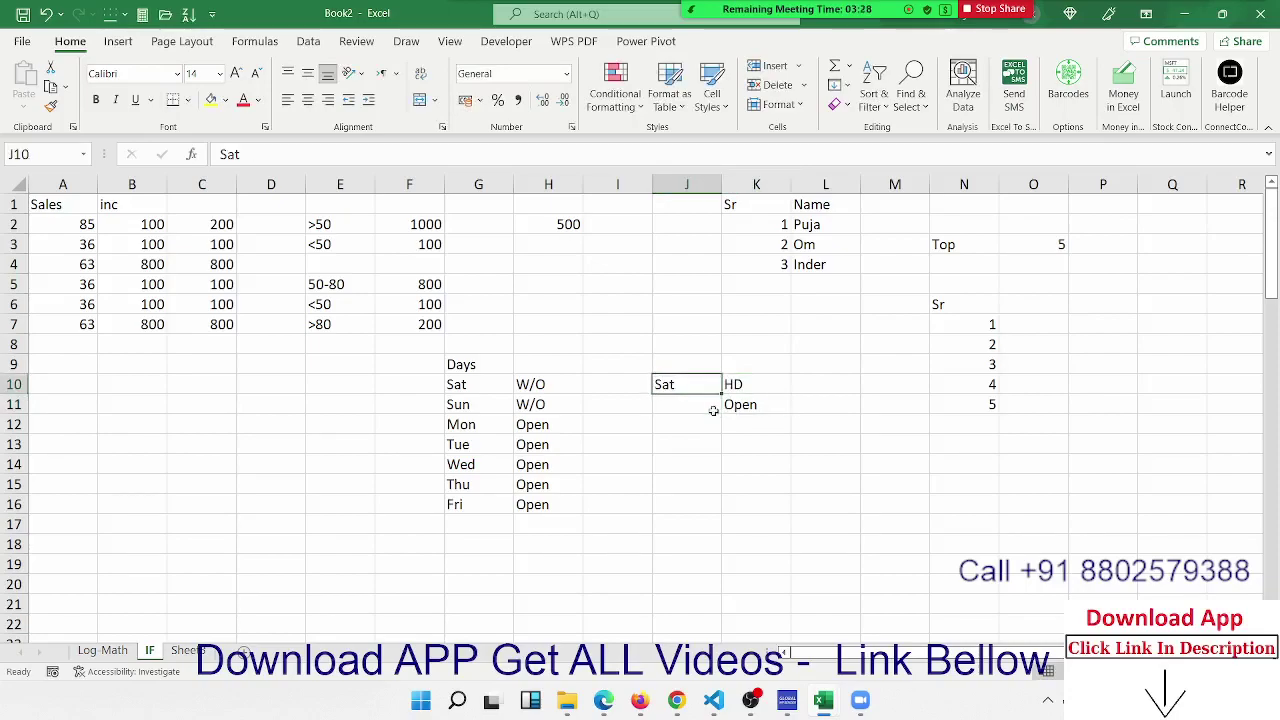
Add Sun with Off in J11:K11 and Open in K12.
{"action": "key", "text": "Right"}
{"action": "key", "text": "Down"}
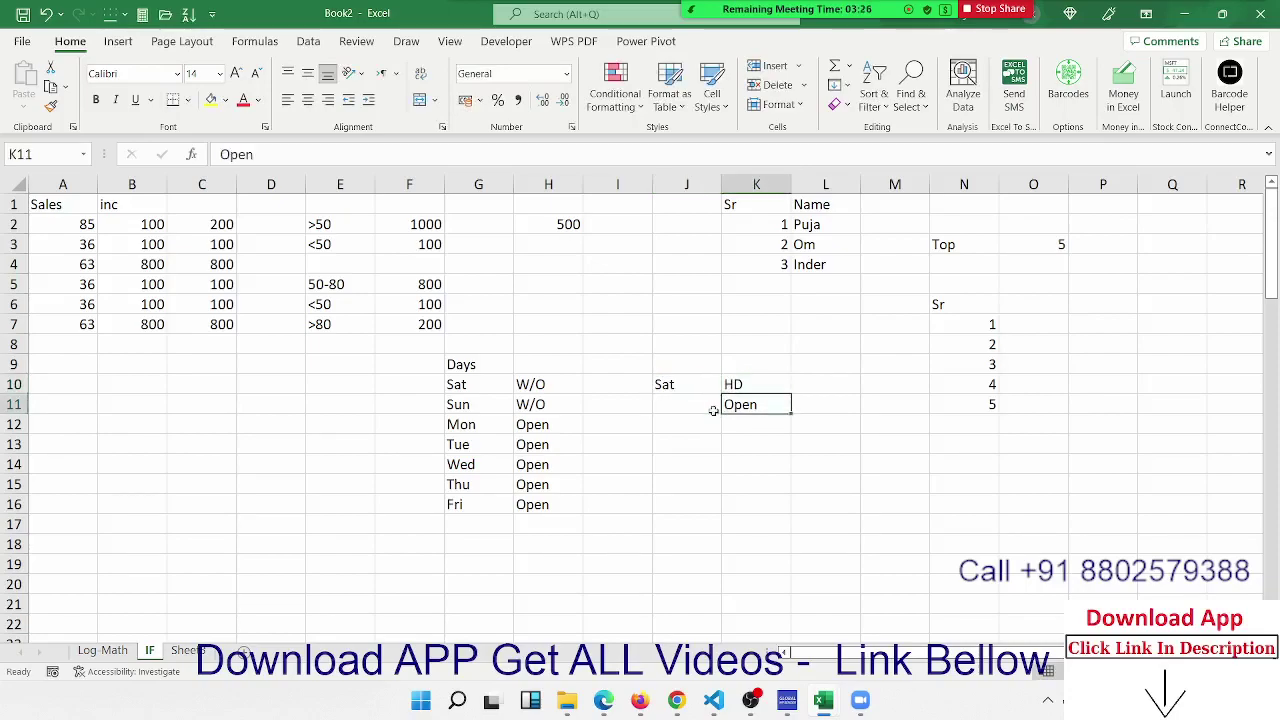
{"action": "key", "text": "Up"}
{"action": "left_click", "coordinate": [714, 412]}
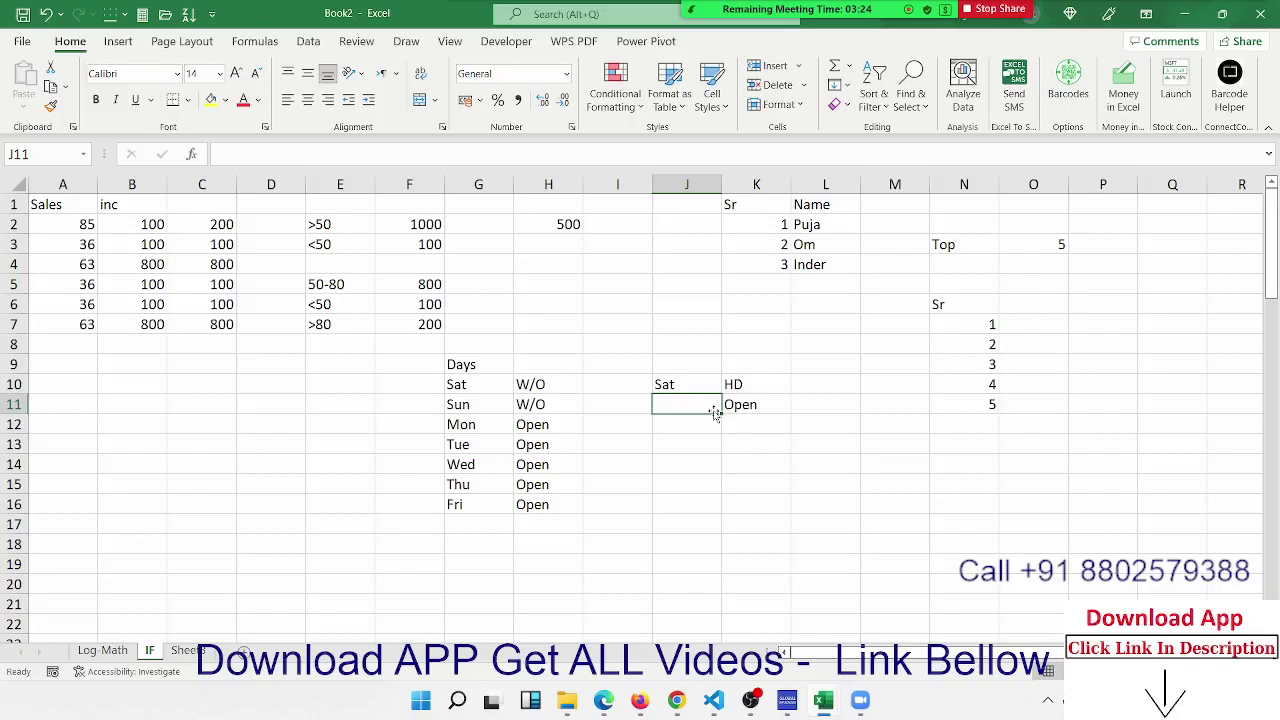
{"action": "type", "text": "Sun"}
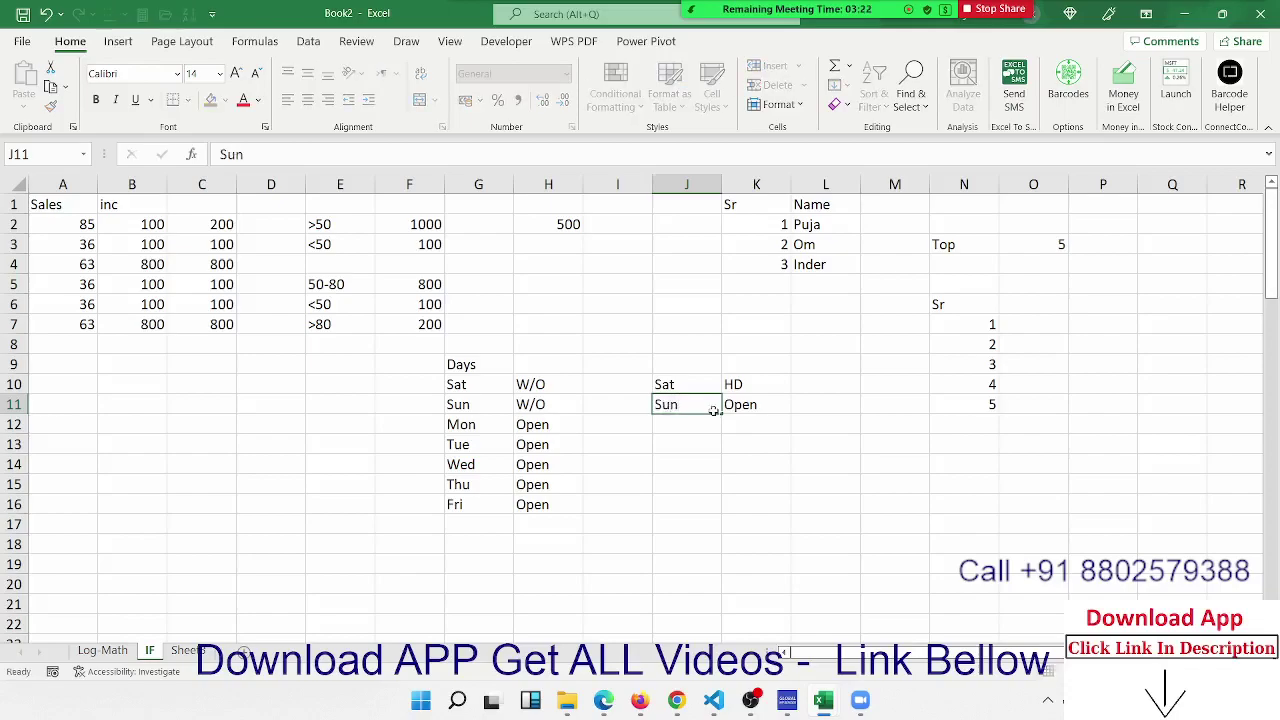
{"action": "key", "text": "Right"}
{"action": "type", "text": "Off"}
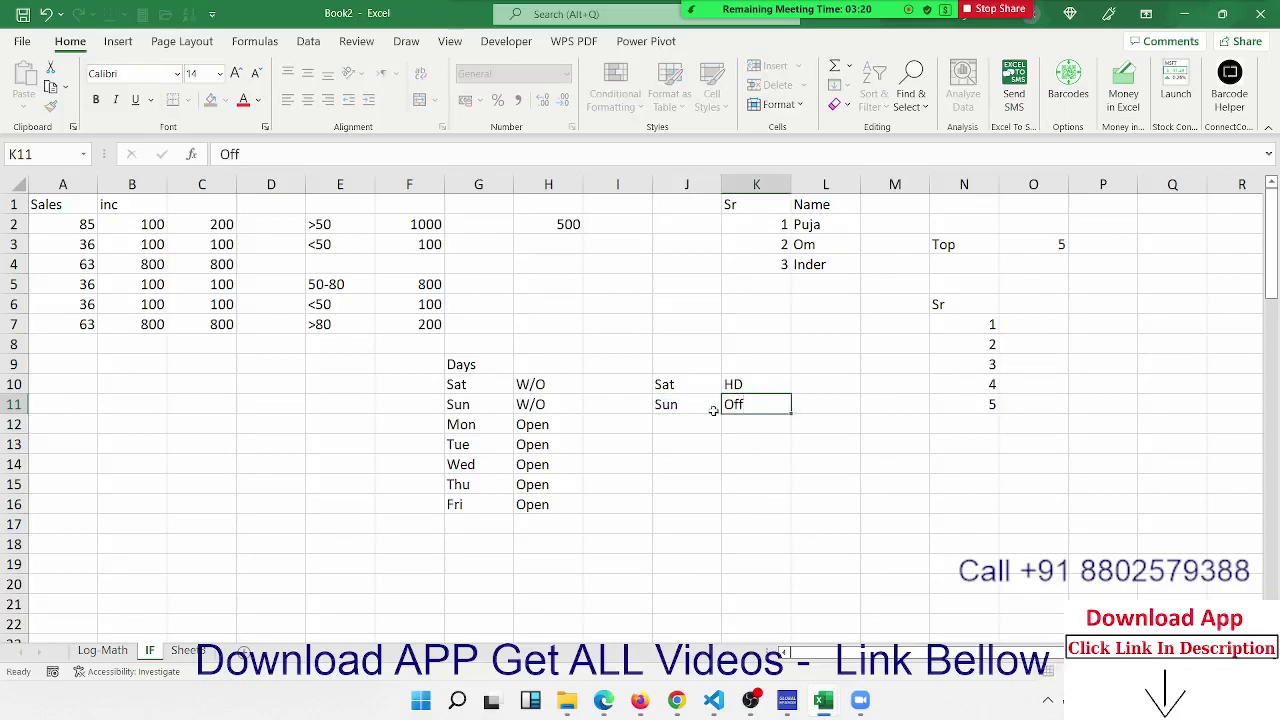
{"action": "left_click", "coordinate": [715, 415]}
{"action": "key", "text": "Right"}
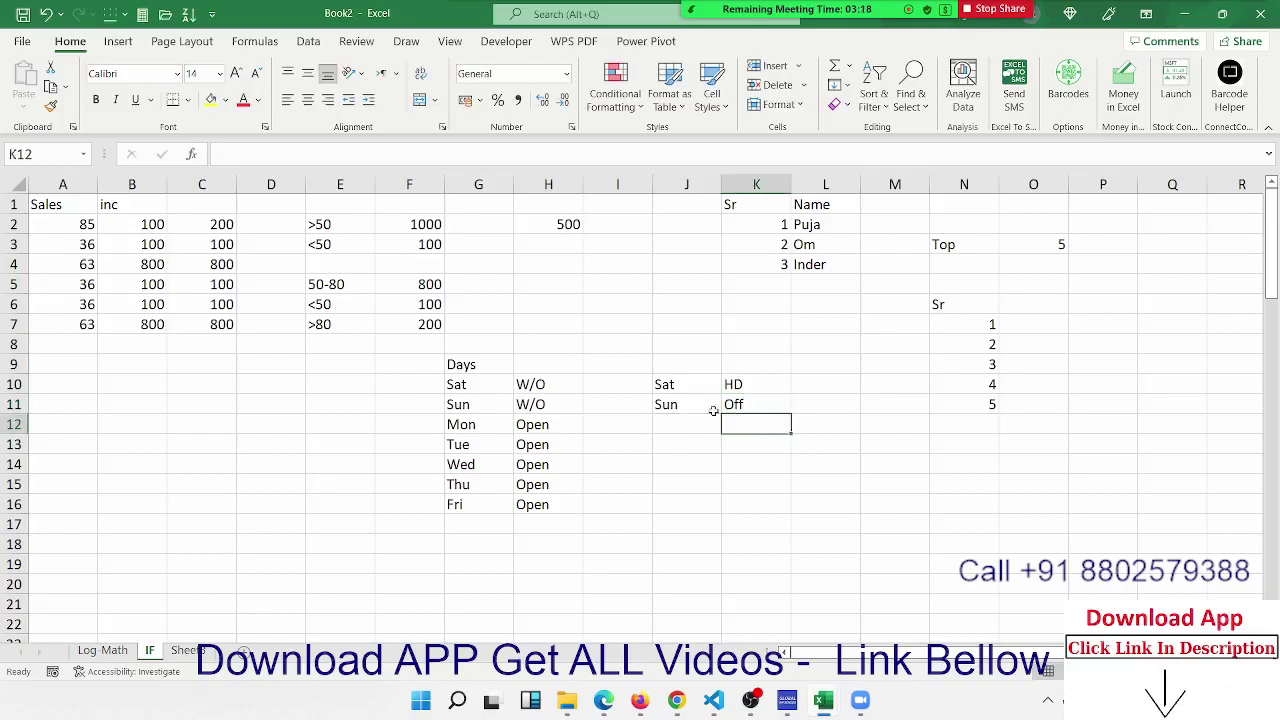
{"action": "type", "text": "Ope"}
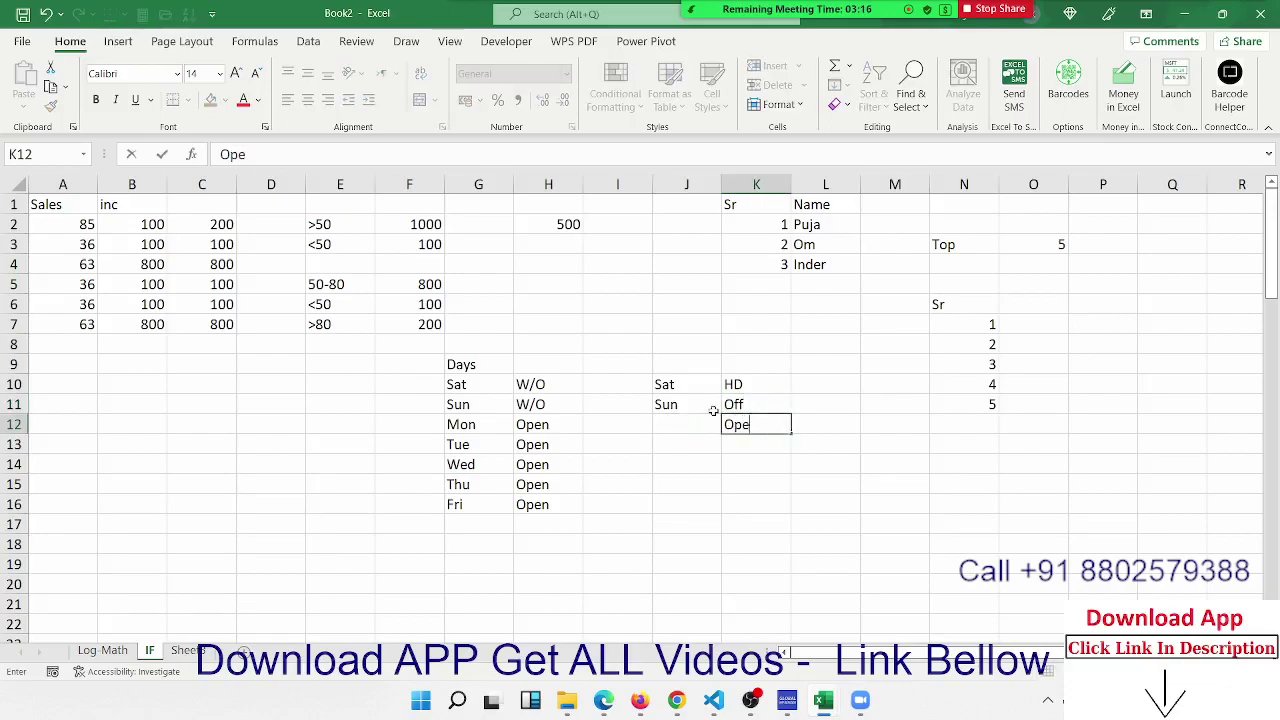
{"action": "type", "text": "n"}
{"action": "key", "text": "Return"}
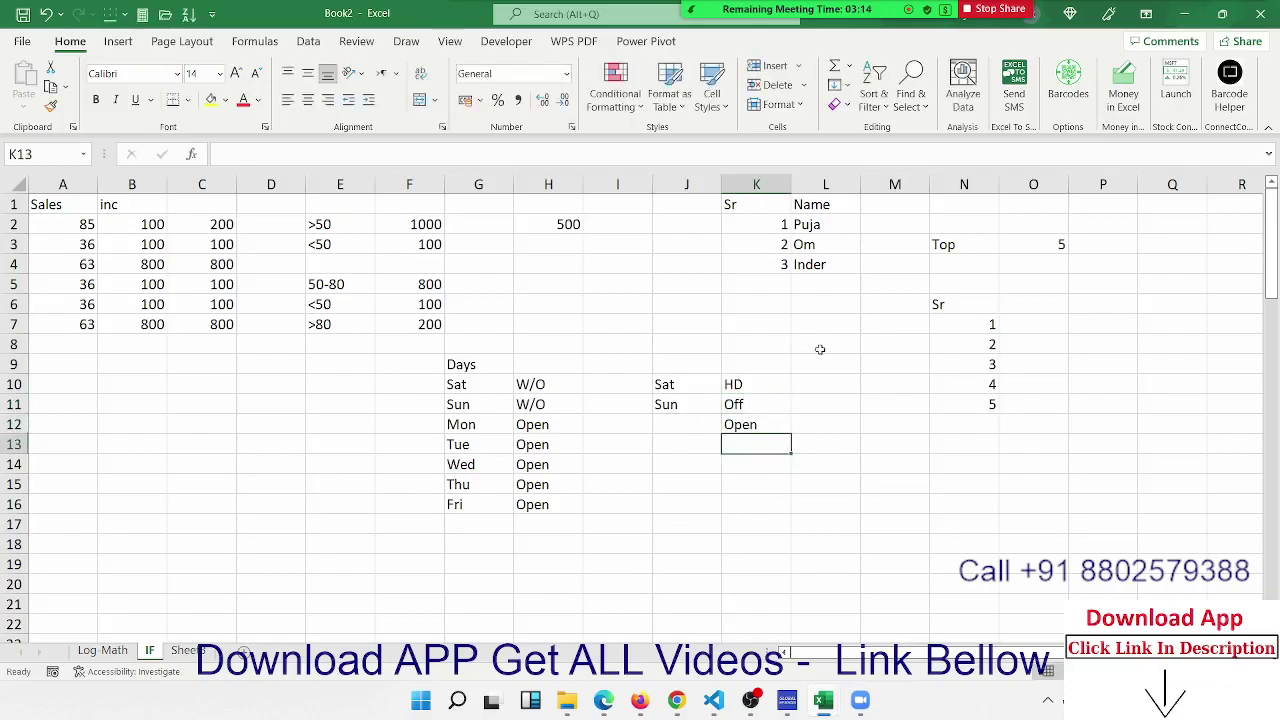
{"action": "left_click", "coordinate": [606, 384]}
Enter =IF(G10="Sat","HD",IF(G10="Sun","off","Open")) in I10, accept the correction, and copy down to I16.
{"action": "type", "text": "="}
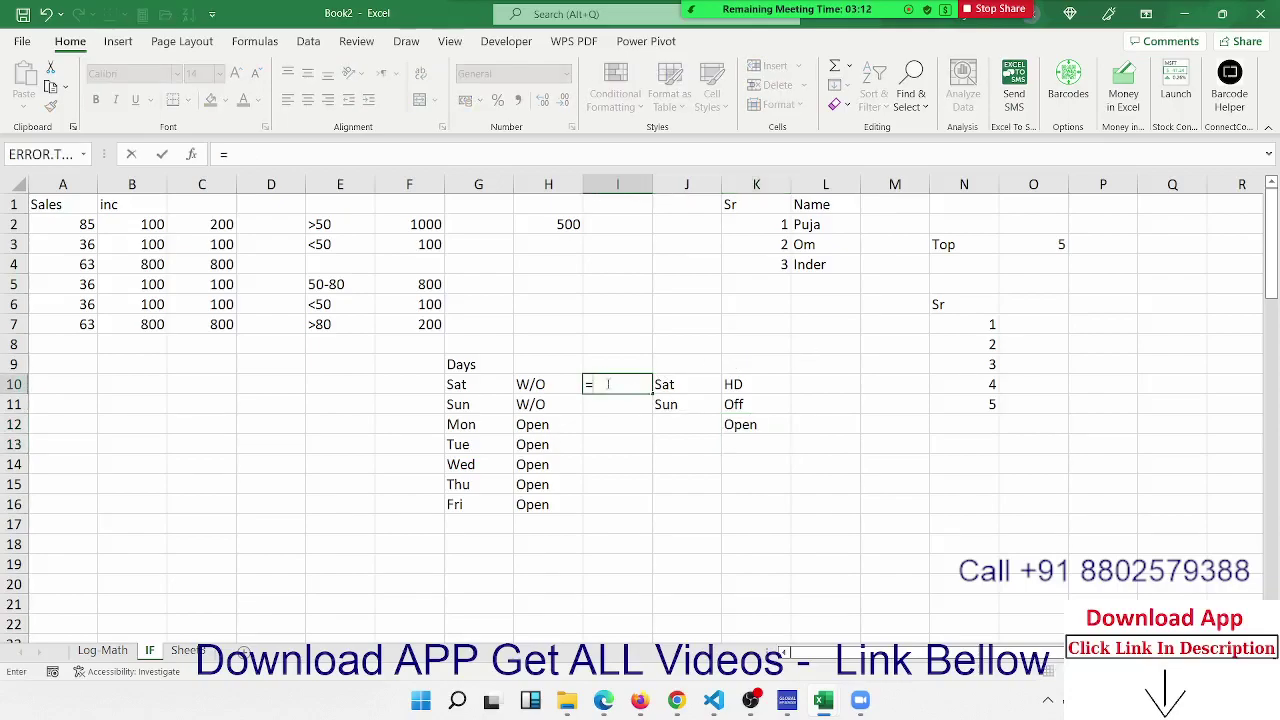
{"action": "type", "text": "IF"}
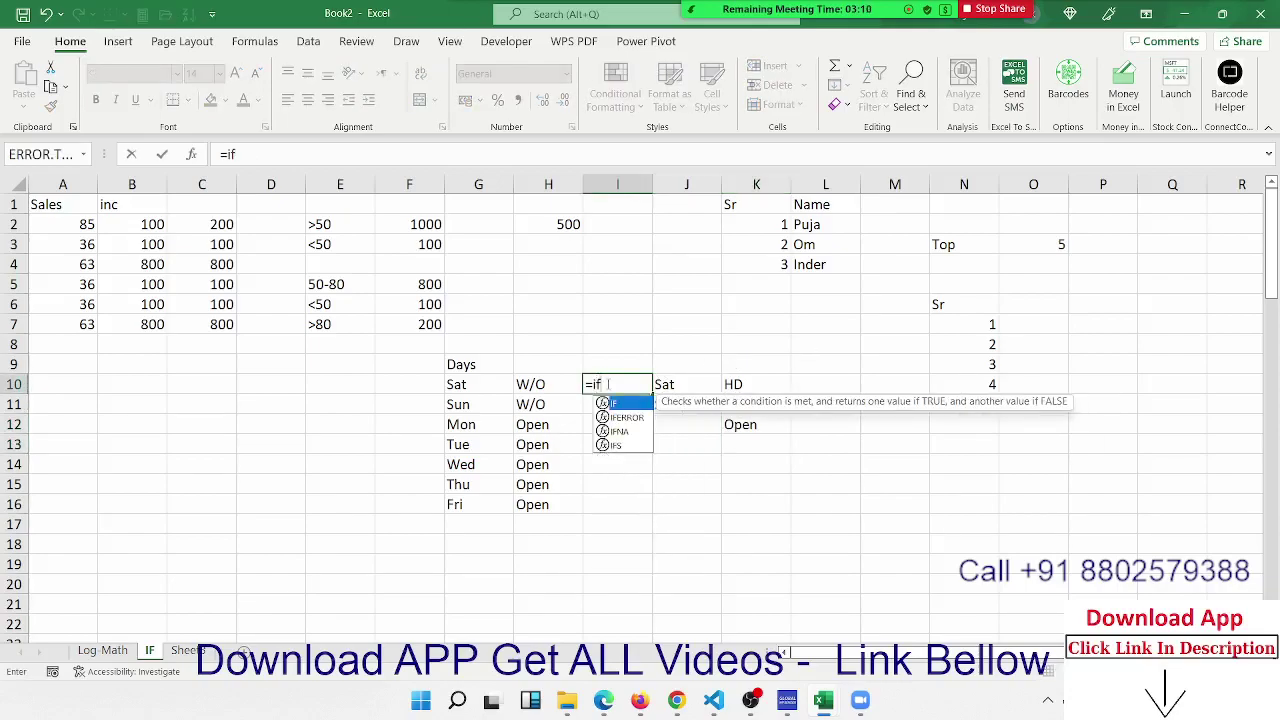
{"action": "type", "text": "("}
{"action": "left_click", "coordinate": [490, 390]}
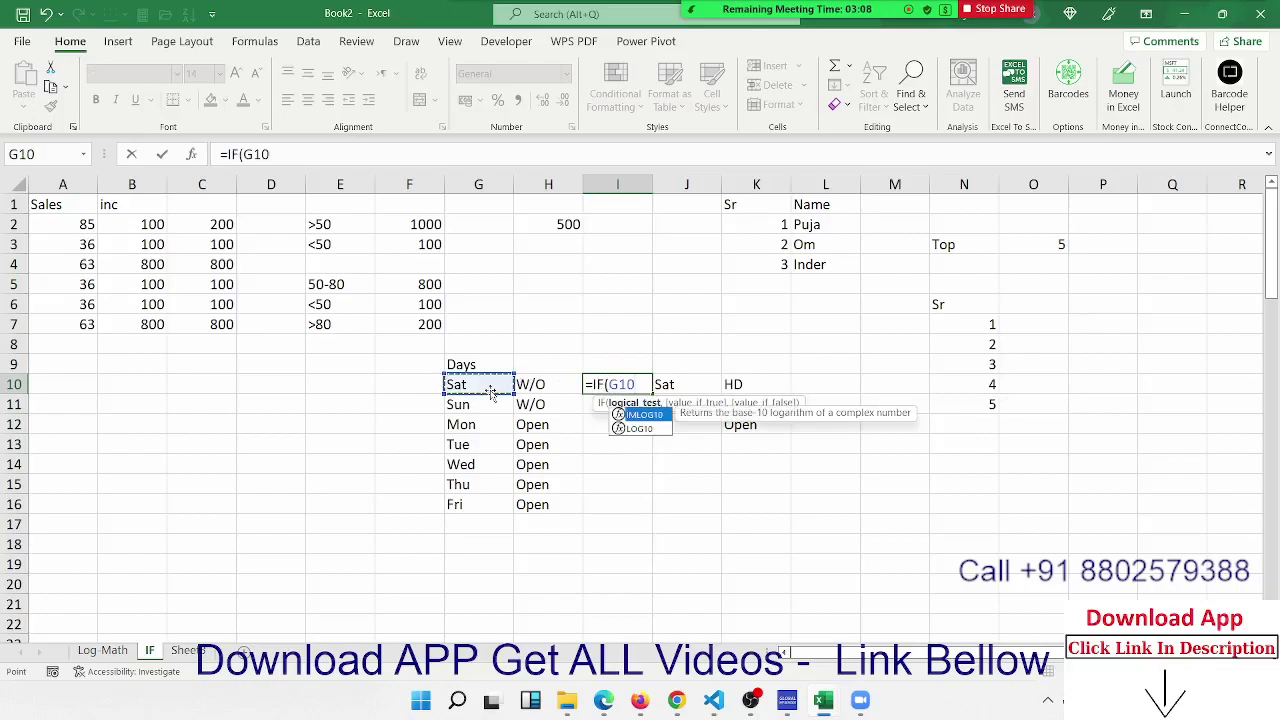
{"action": "type", "text": "=\"Sat"}
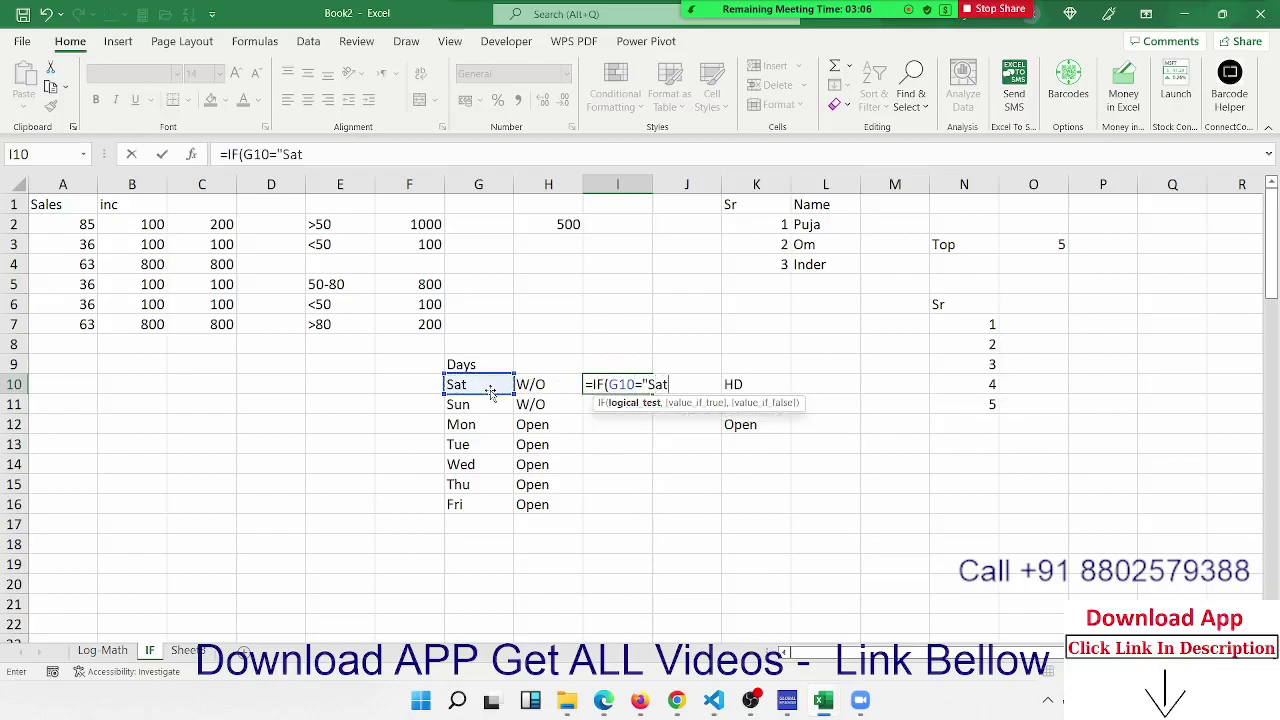
{"action": "type", "text": "\","}
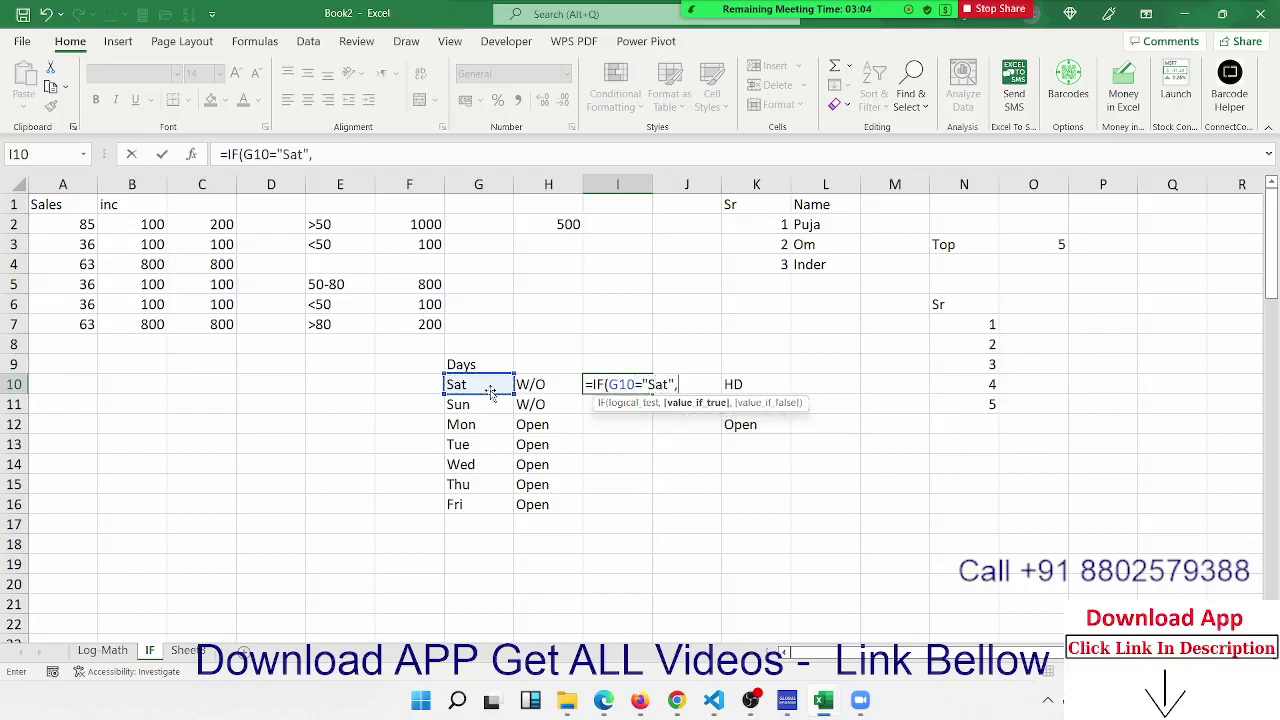
{"action": "type", "text": "\"HD"}
{"action": "type", "text": "\",IF("}
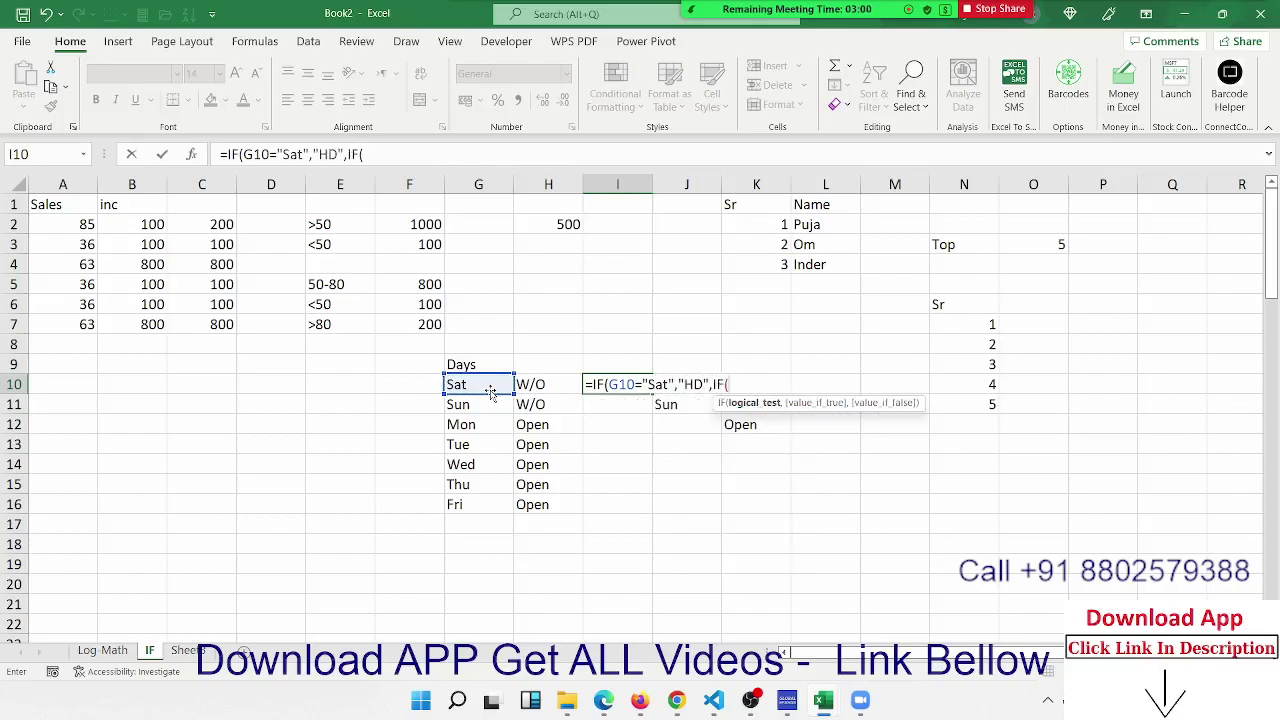
{"action": "left_click", "coordinate": [477, 383]}
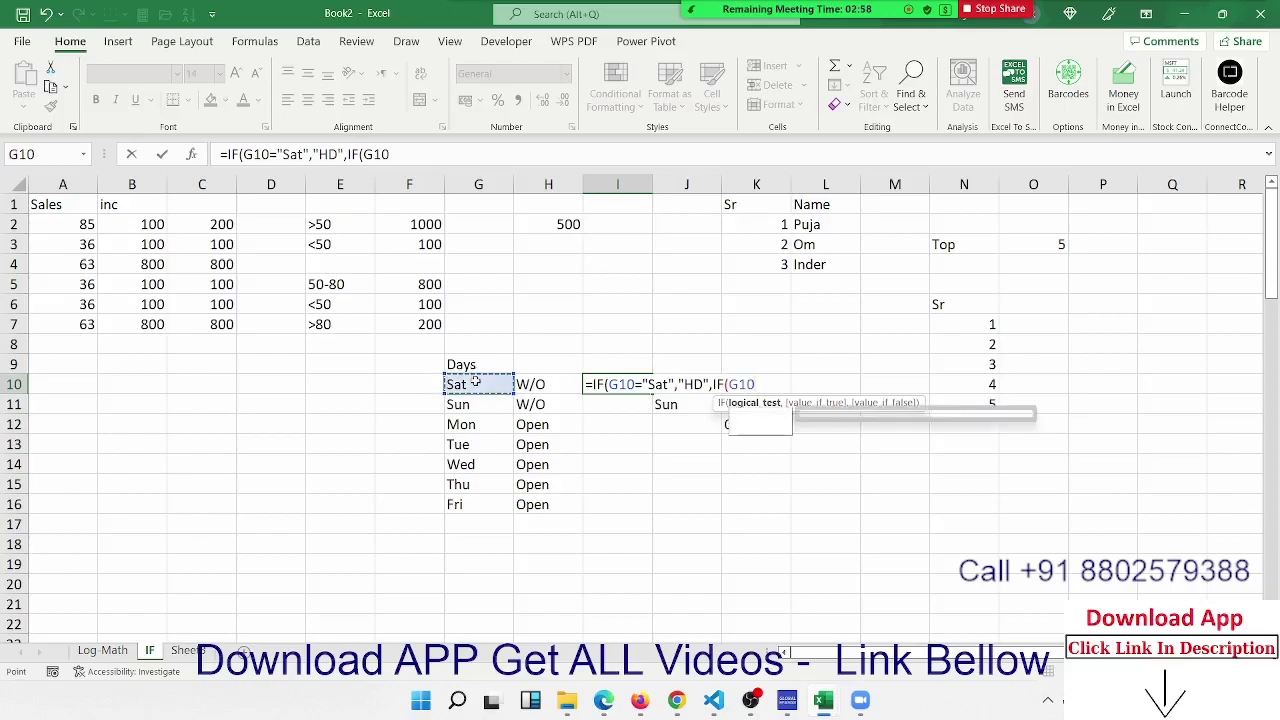
{"action": "type", "text": "=\"Su"}
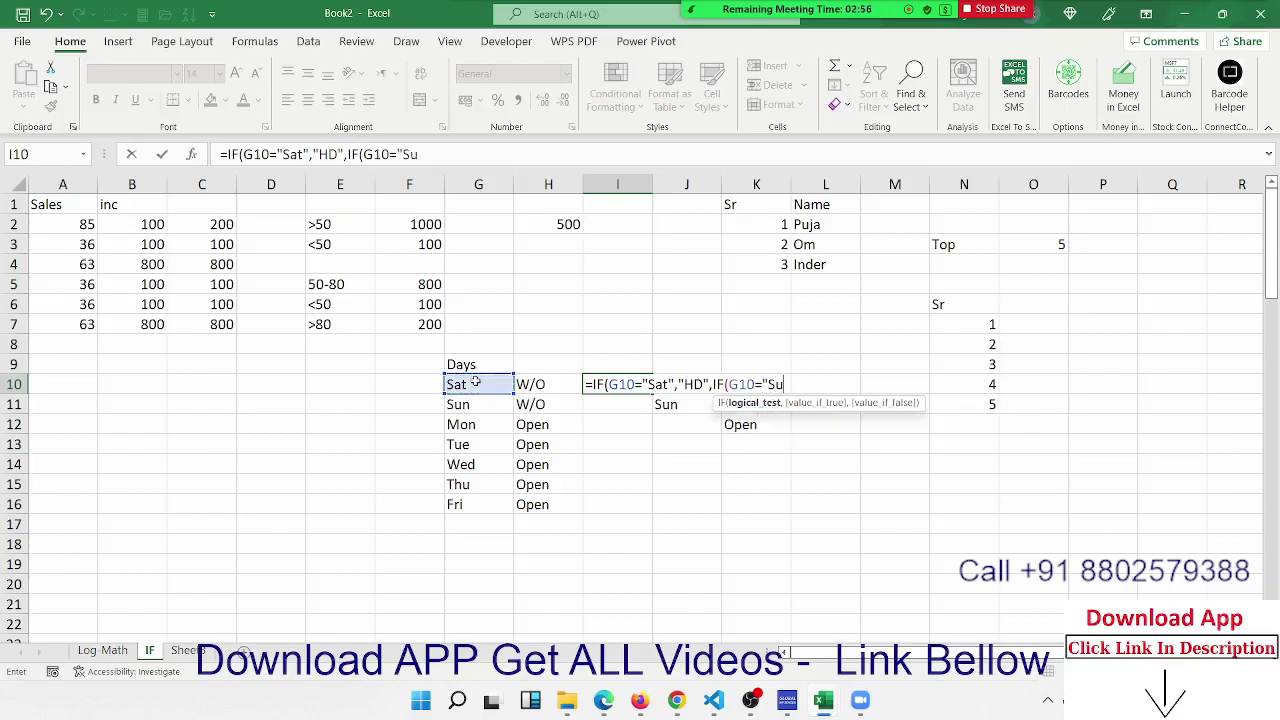
{"action": "type", "text": "n\""}
{"action": "type", "text": ",\""}
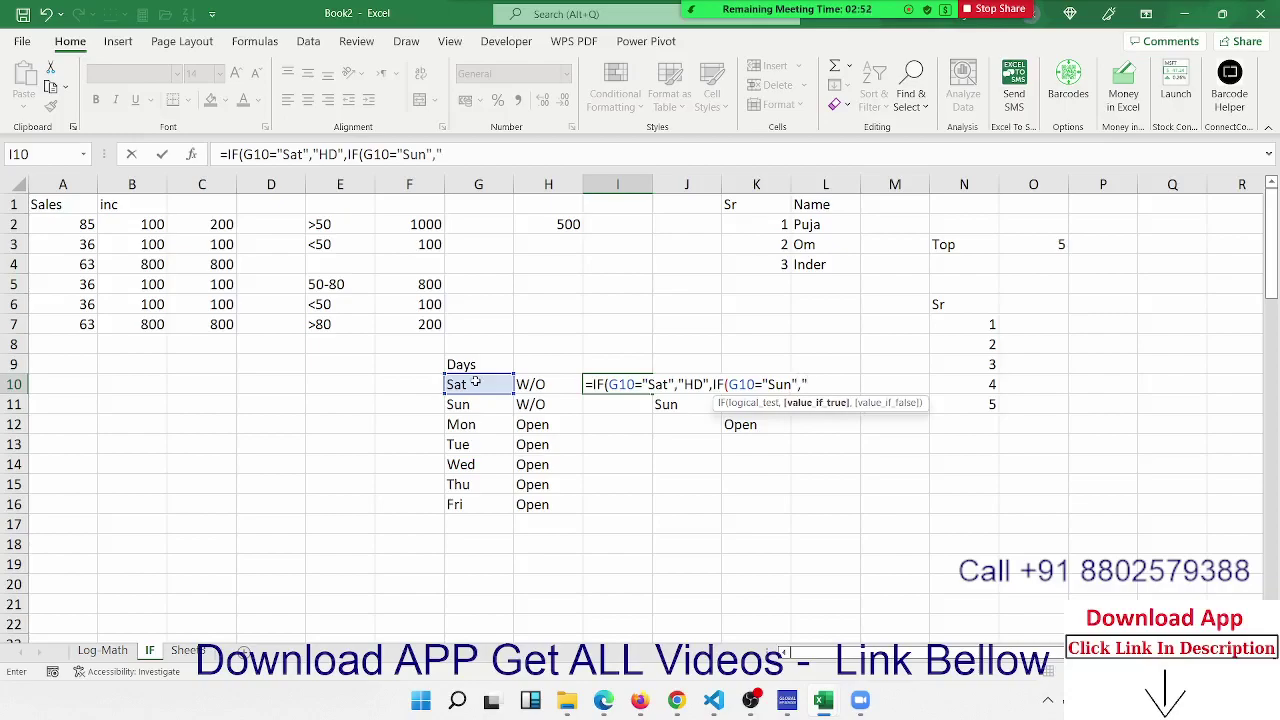
{"action": "type", "text": "off\""}
{"action": "type", "text": ",\""}
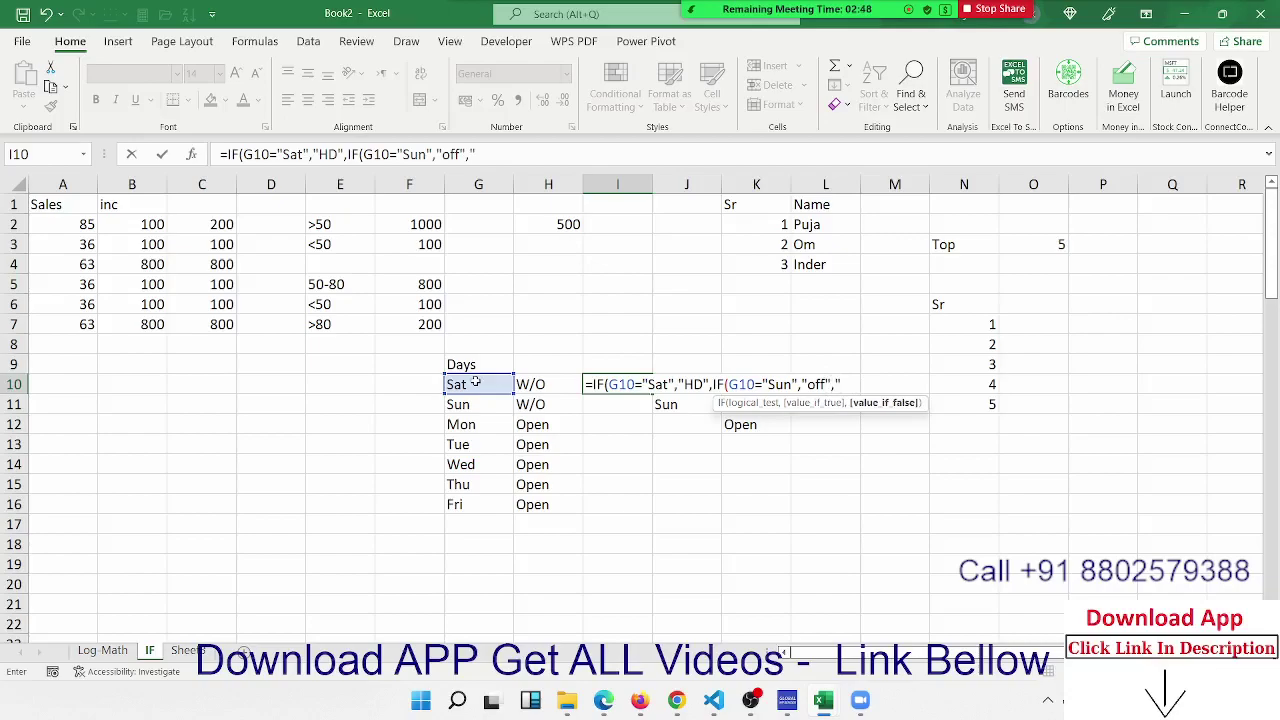
{"action": "type", "text": "Ope"}
{"action": "type", "text": "n\""}
{"action": "type", "text": ")"}
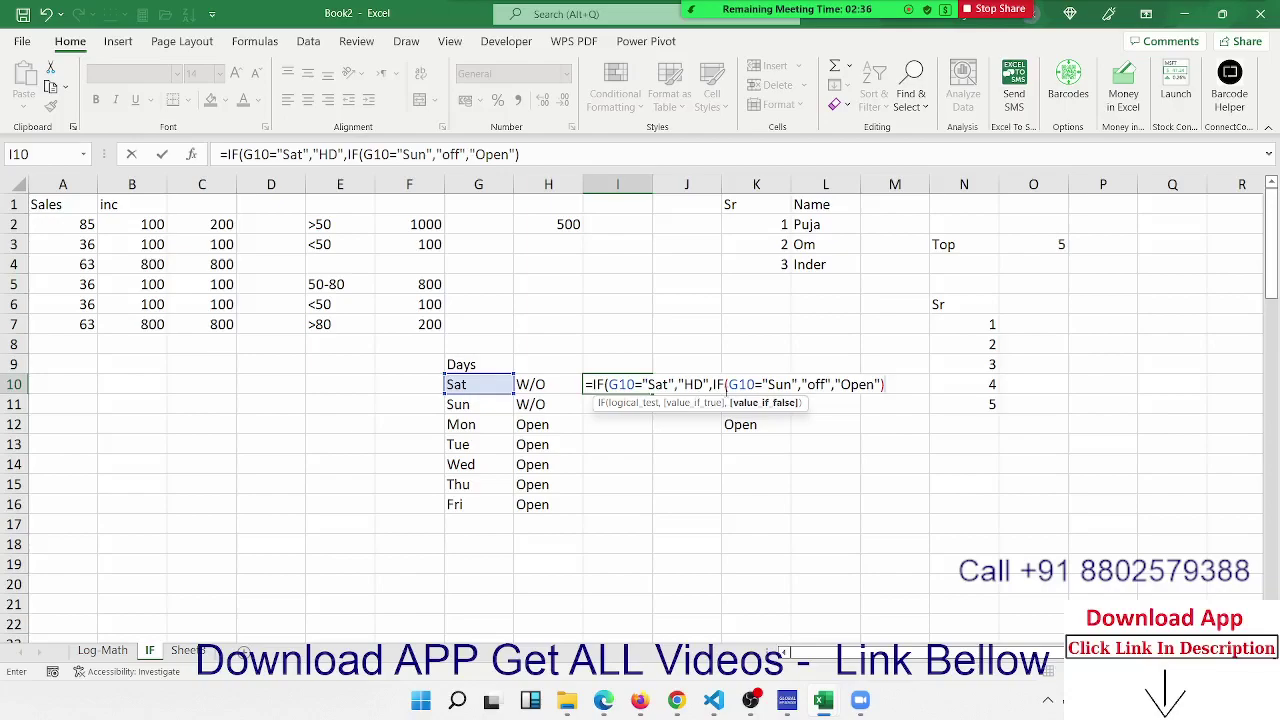
{"action": "key", "text": "Return"}
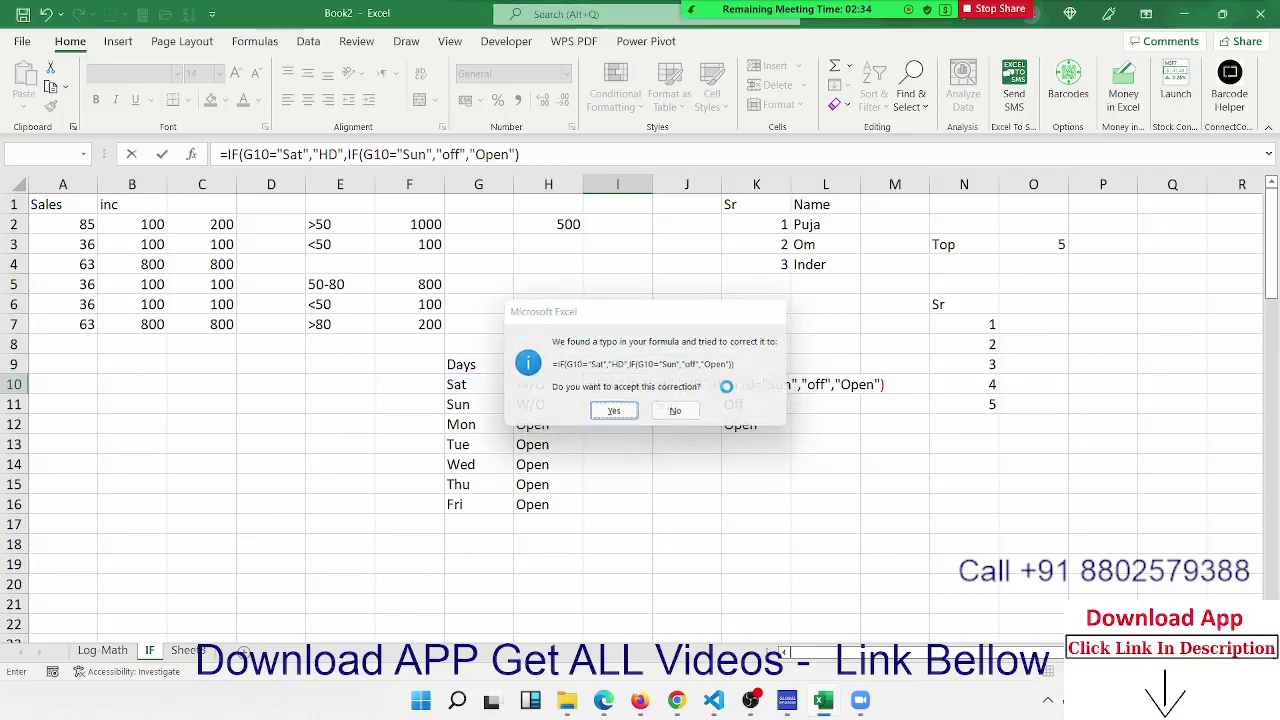
{"action": "key", "text": "Return"}
{"action": "left_click", "coordinate": [602, 369]}
{"action": "left_click", "coordinate": [600, 383]}
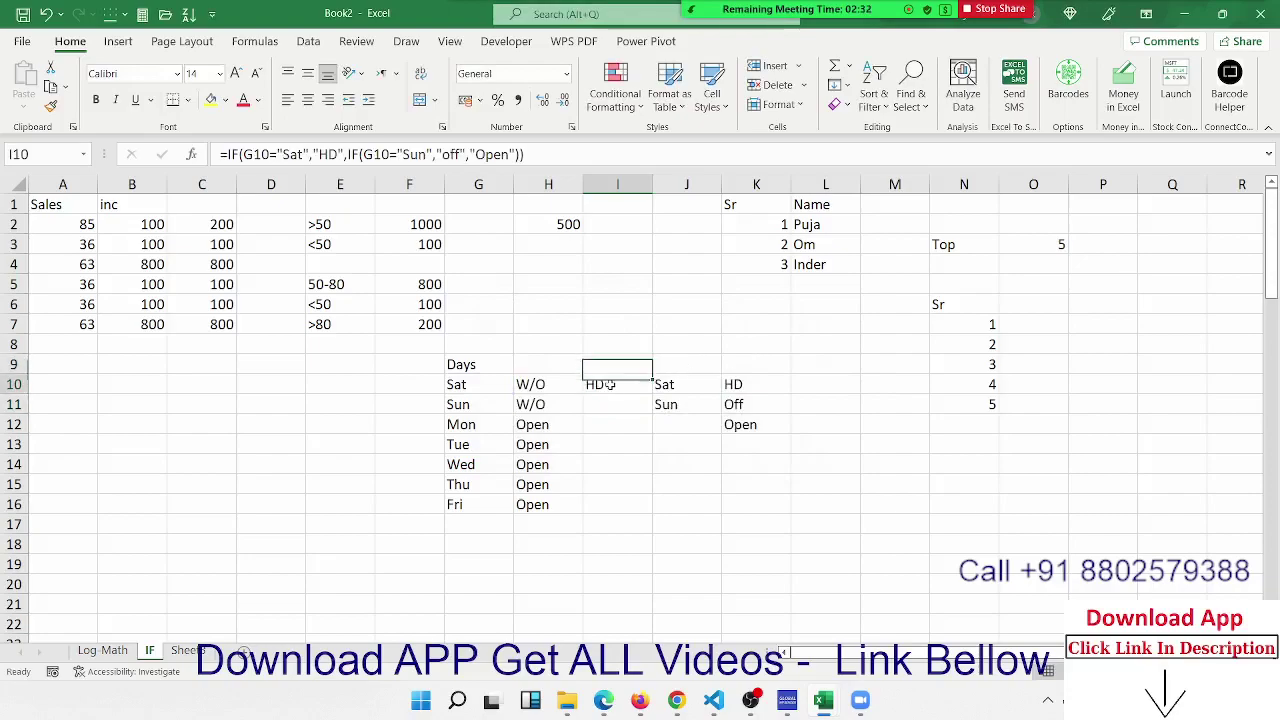
{"action": "left_click_drag", "start_coordinate": [650, 392], "coordinate": [620, 513]}
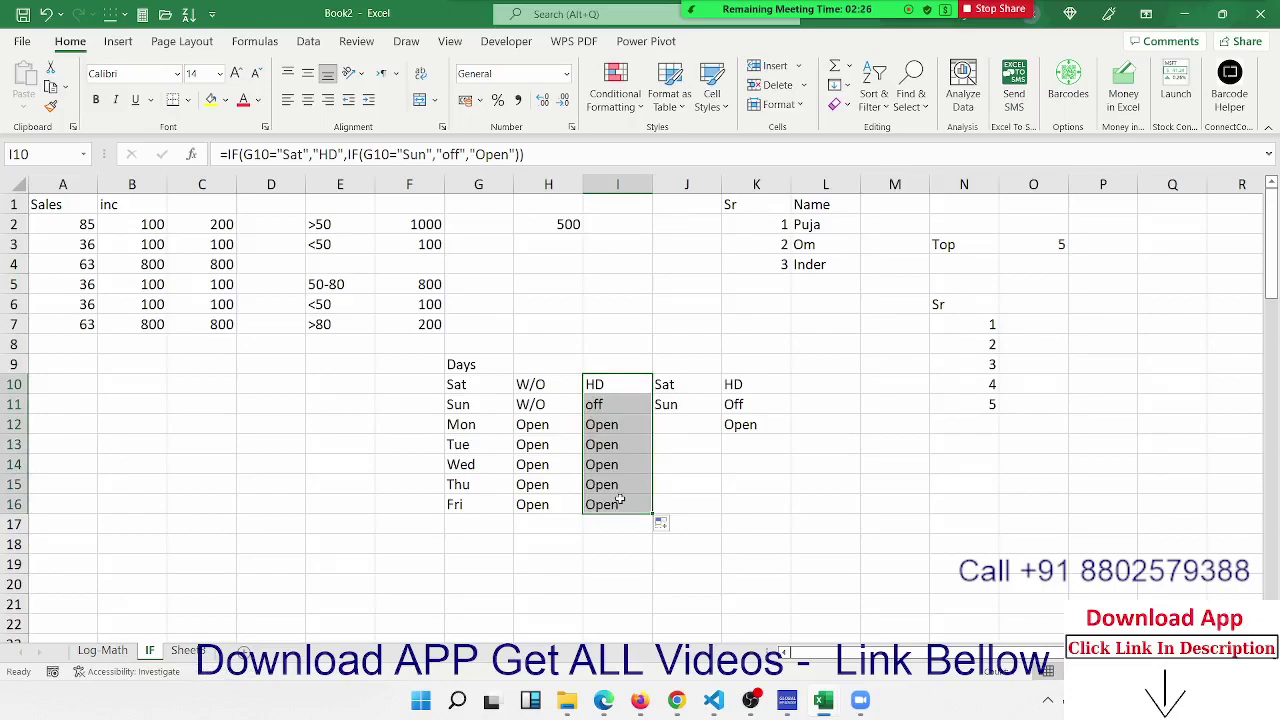
{"action": "left_click", "coordinate": [712, 20]}
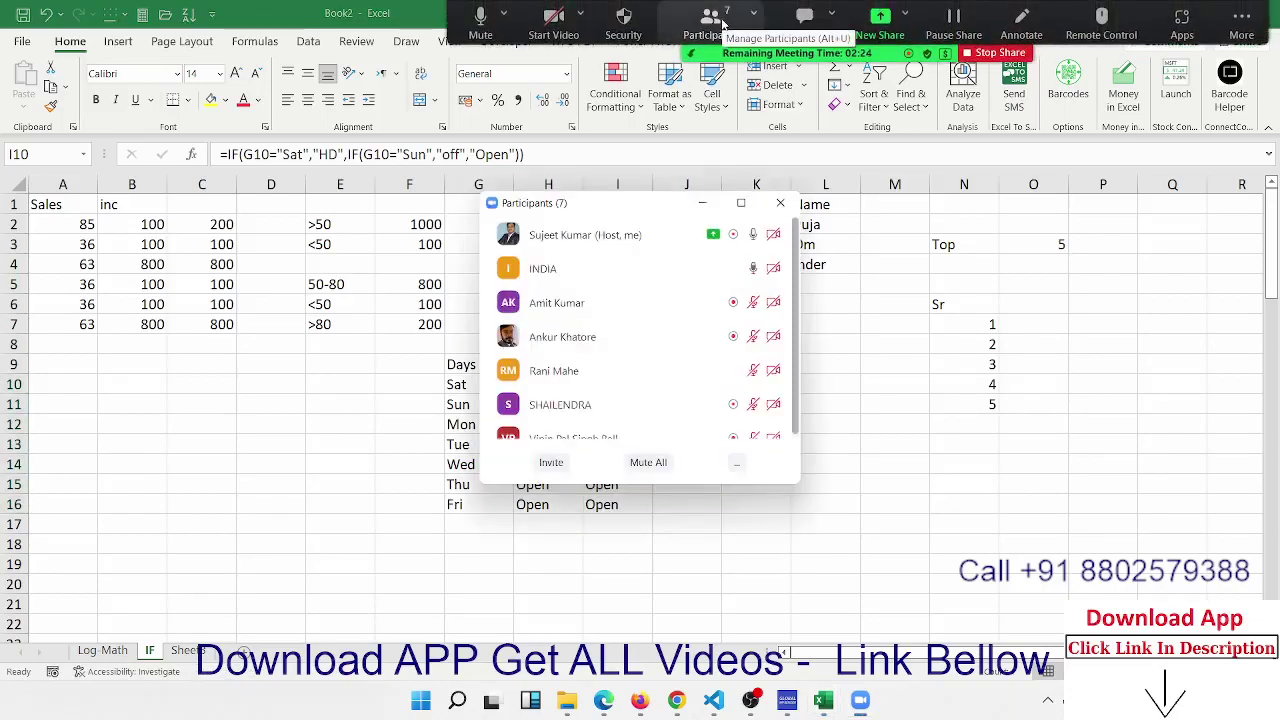
{"action": "left_click", "coordinate": [780, 203]}
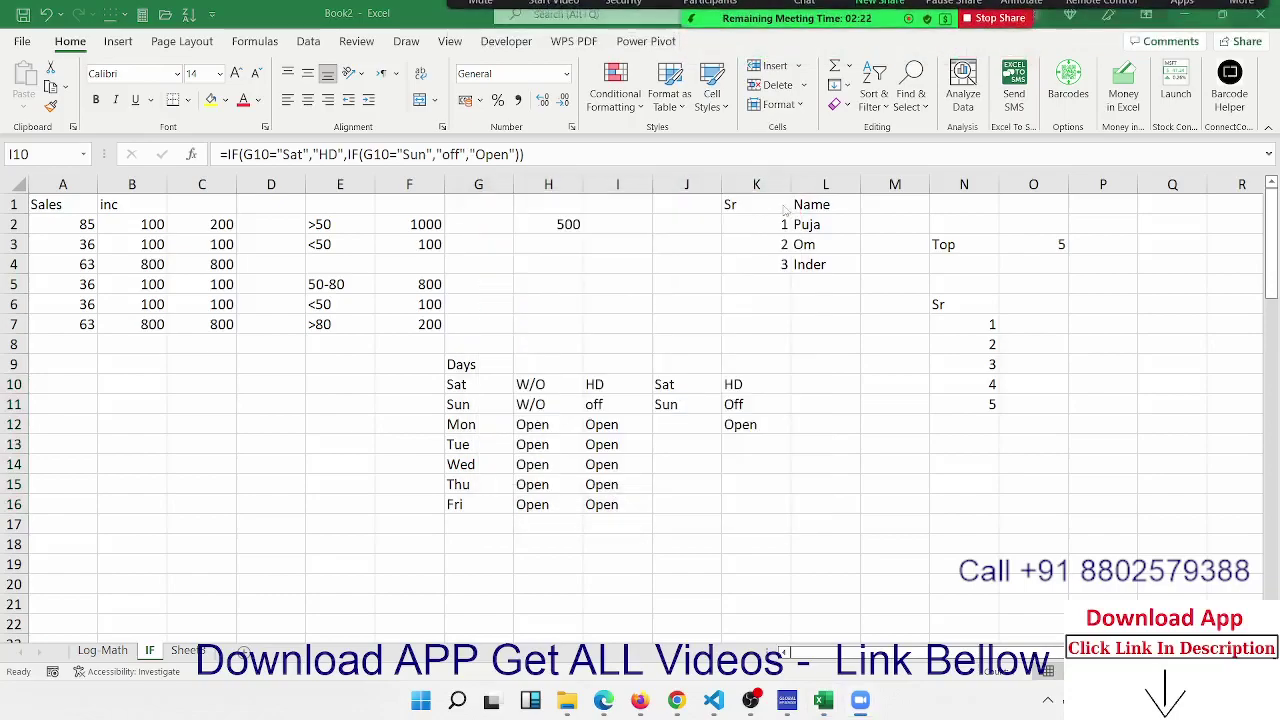
{"action": "left_click", "coordinate": [619, 382]}
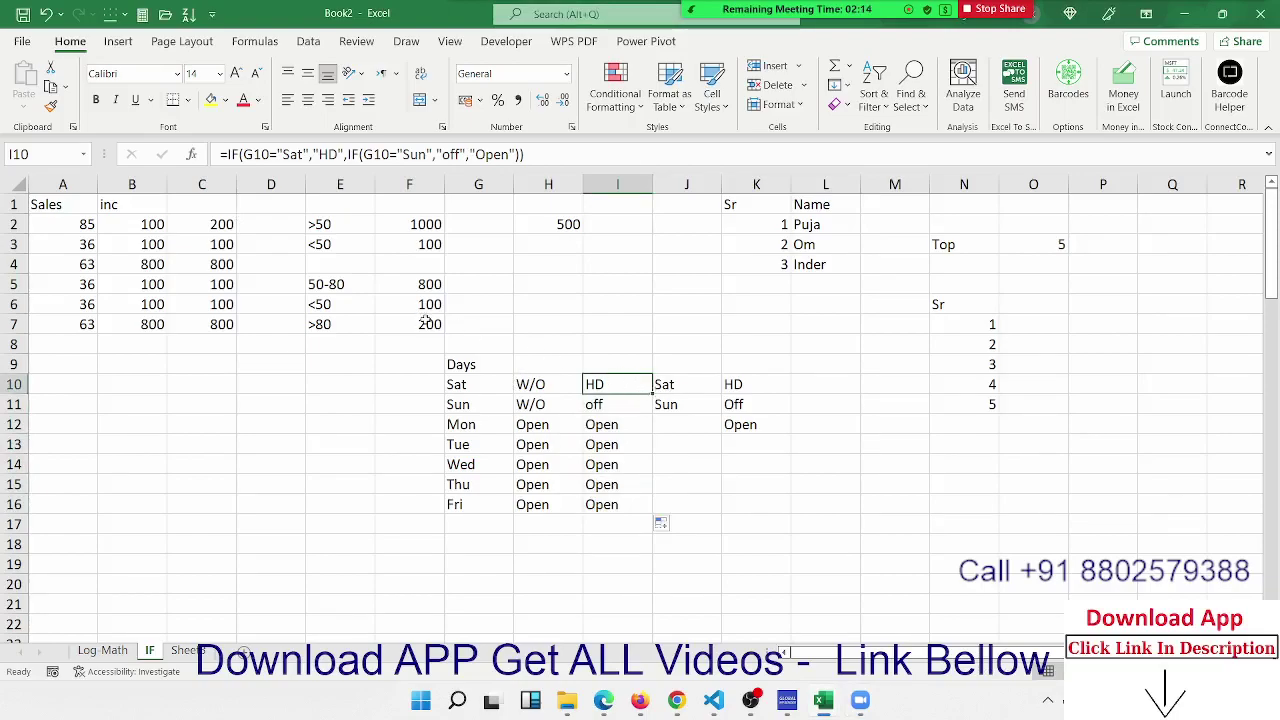
{"action": "left_click", "coordinate": [518, 387]}
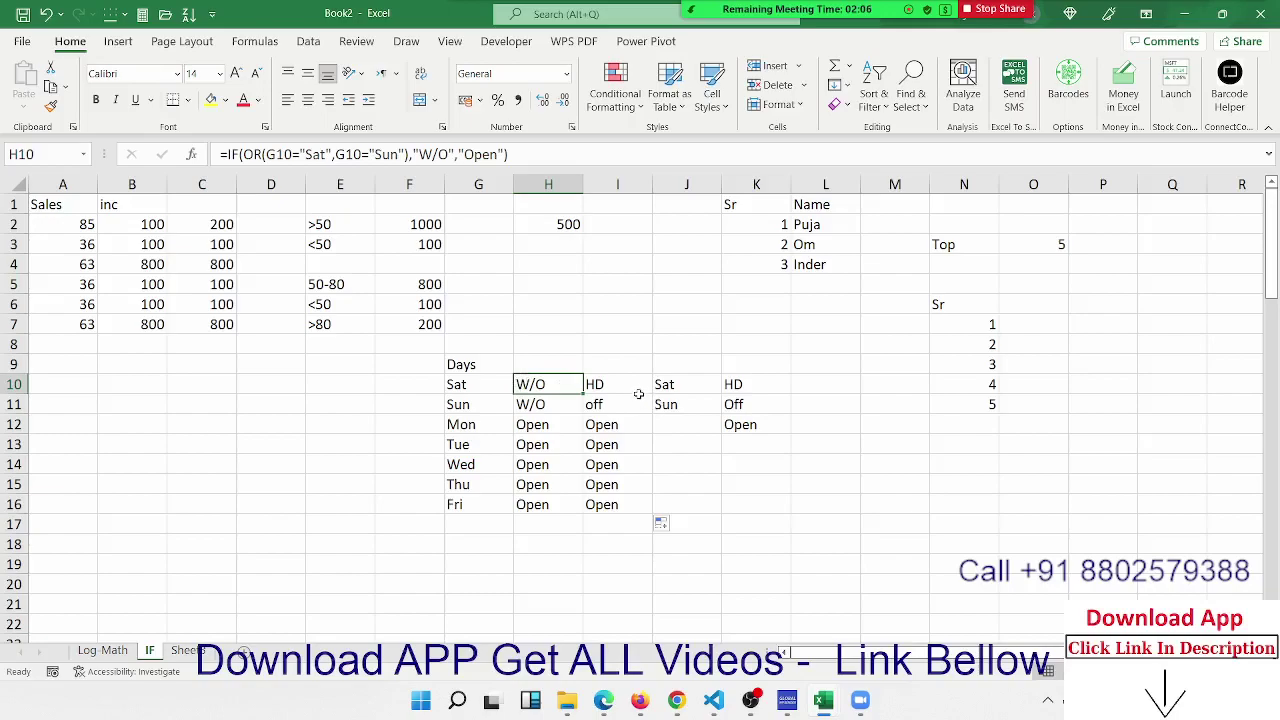
{"action": "left_click", "coordinate": [638, 392]}
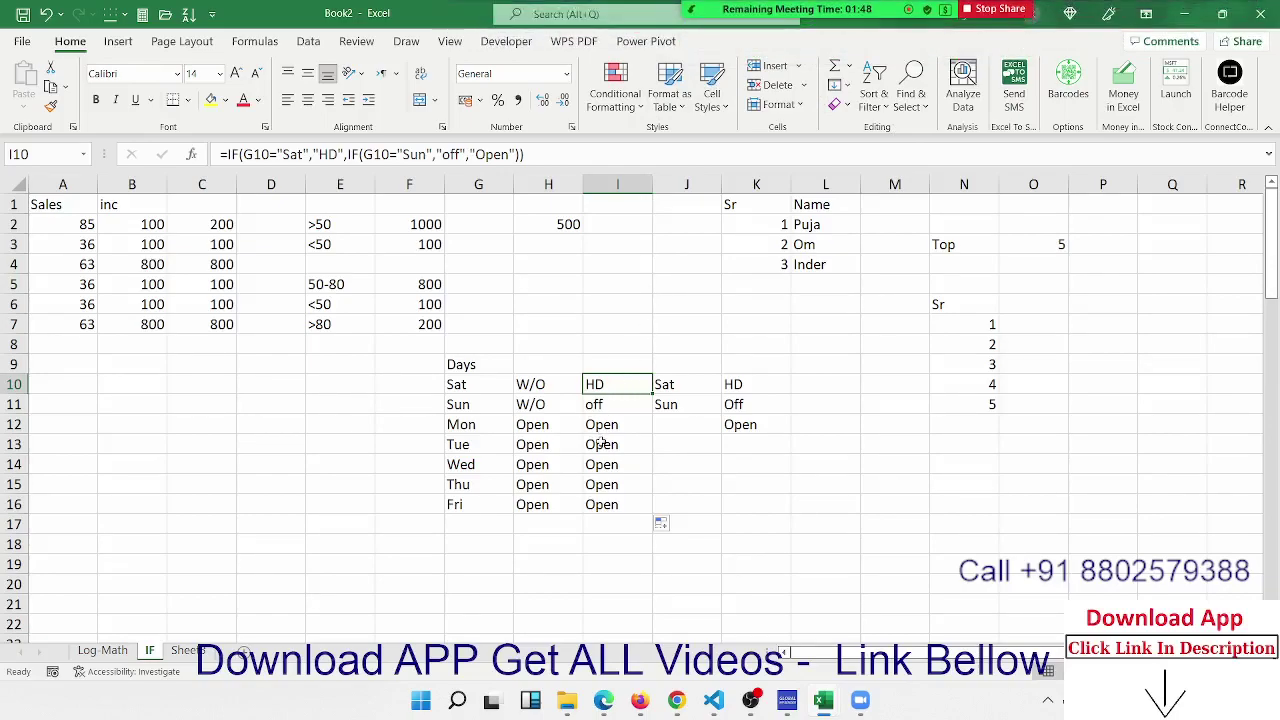
{"action": "left_click", "coordinate": [601, 484]}
{"action": "left_click_drag", "start_coordinate": [600, 508], "coordinate": [483, 387]}
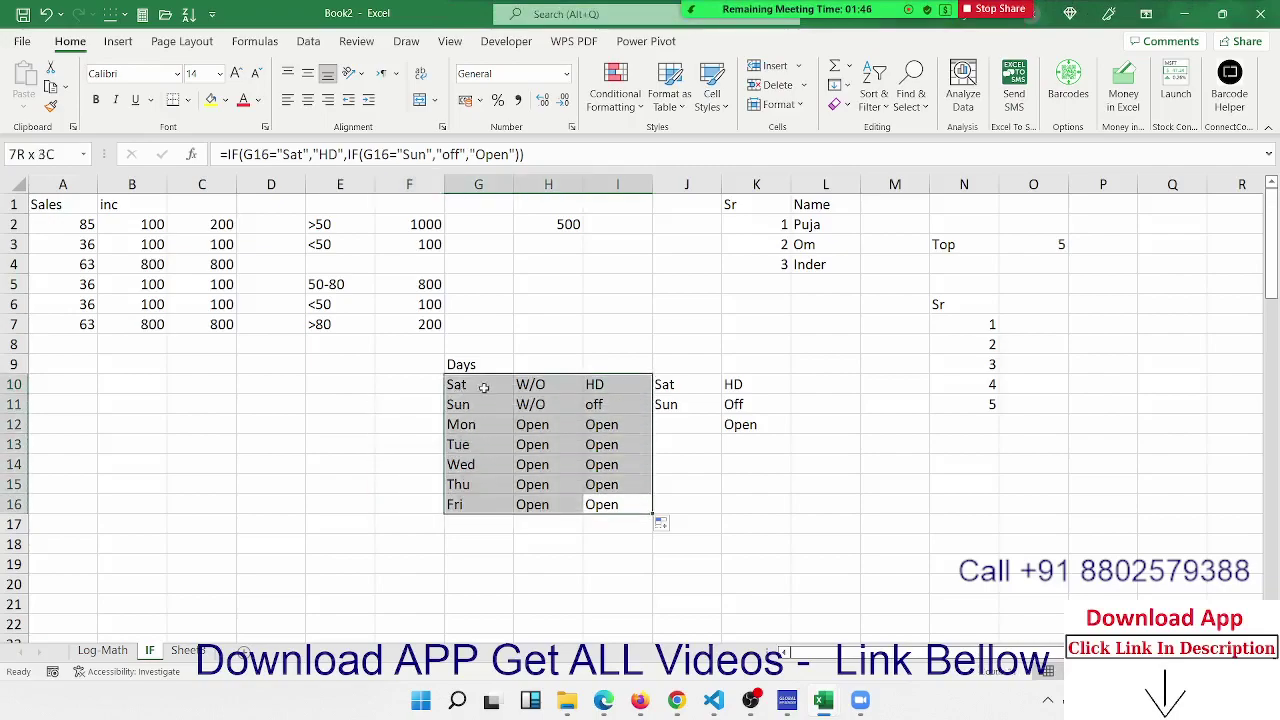
{"action": "left_click", "coordinate": [716, 486]}
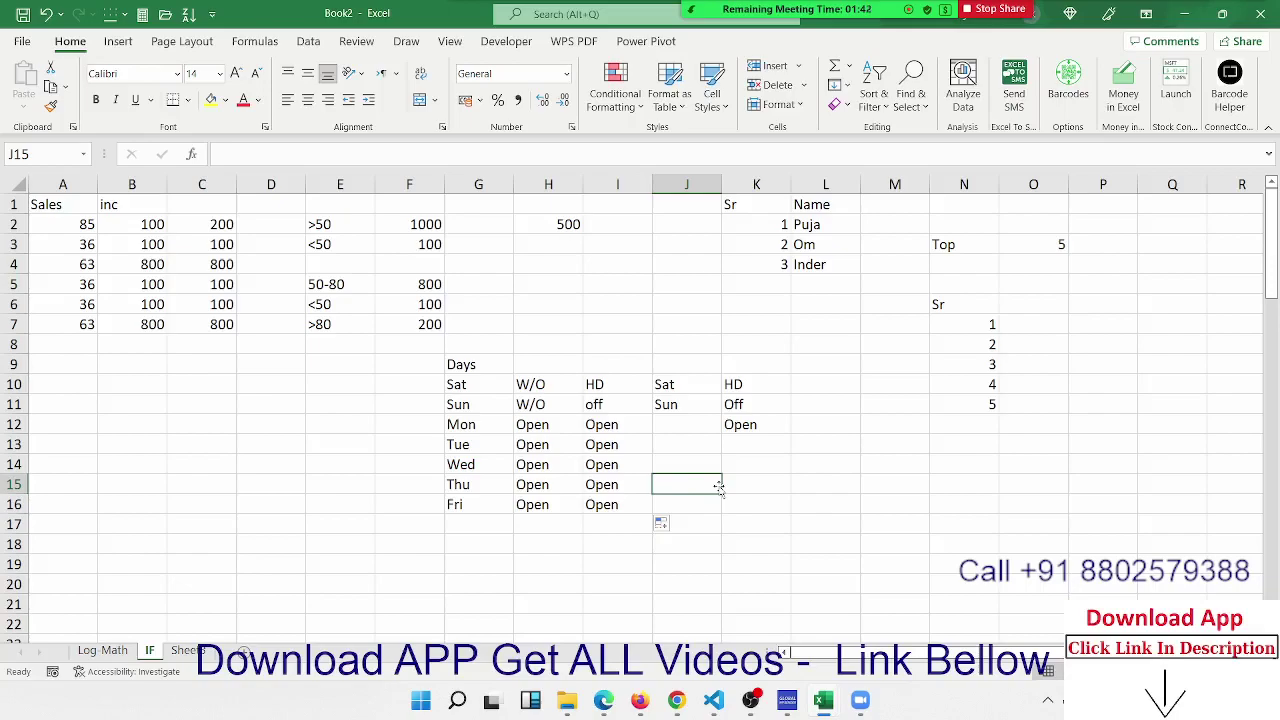
{"action": "left_click", "coordinate": [302, 544]}
{"action": "left_click", "coordinate": [146, 330]}
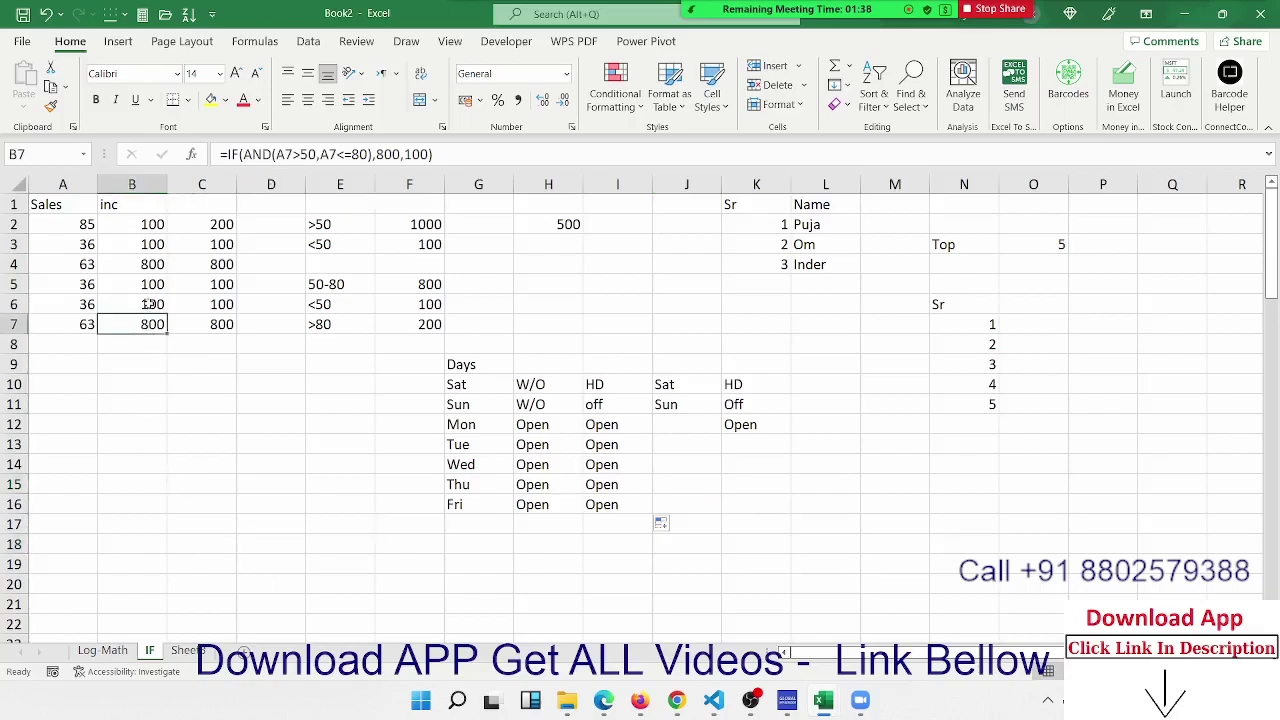
{"action": "left_click", "coordinate": [244, 244]}
{"action": "left_click", "coordinate": [314, 292]}
{"action": "left_click", "coordinate": [325, 324]}
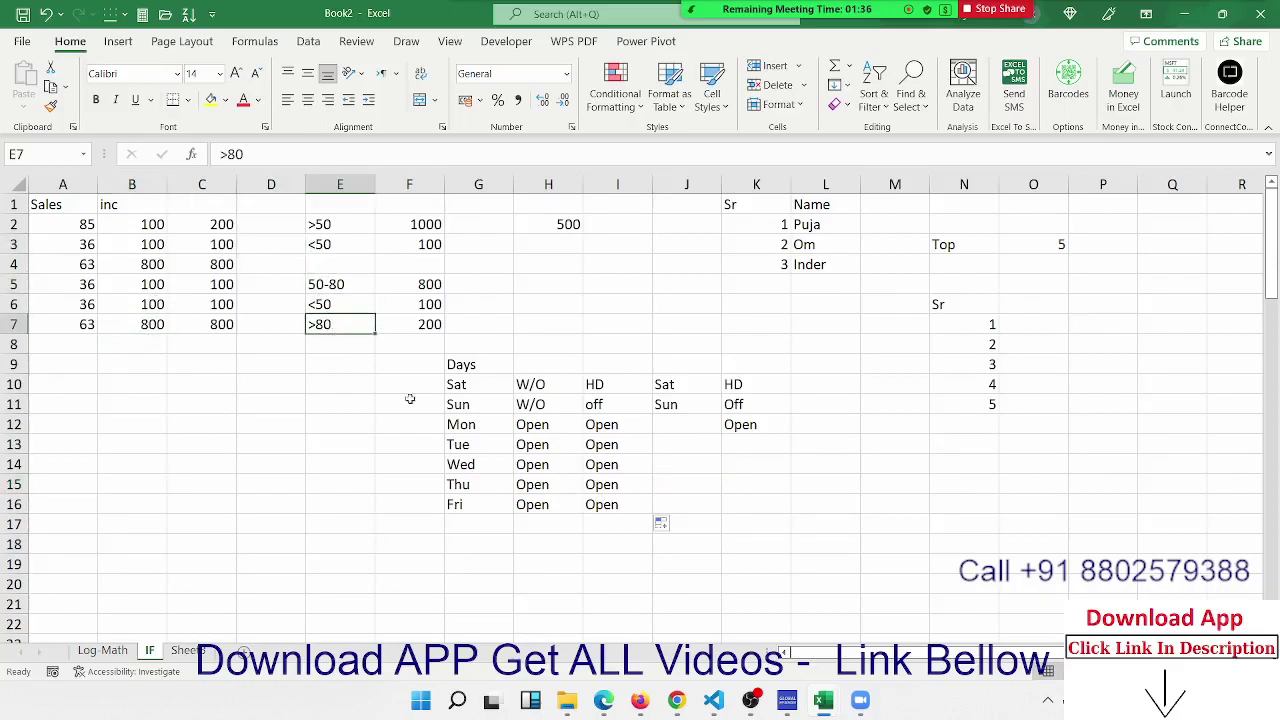
{"action": "left_click", "coordinate": [477, 402]}
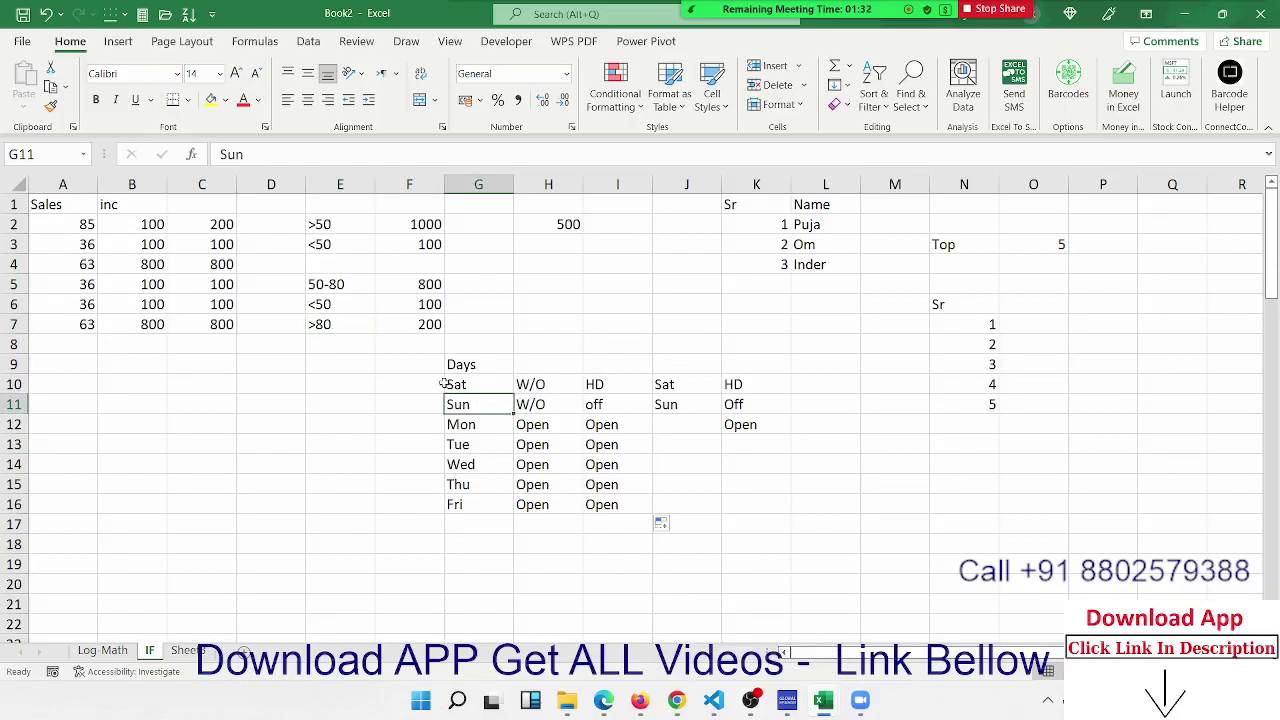
{"action": "left_click", "coordinate": [203, 505]}
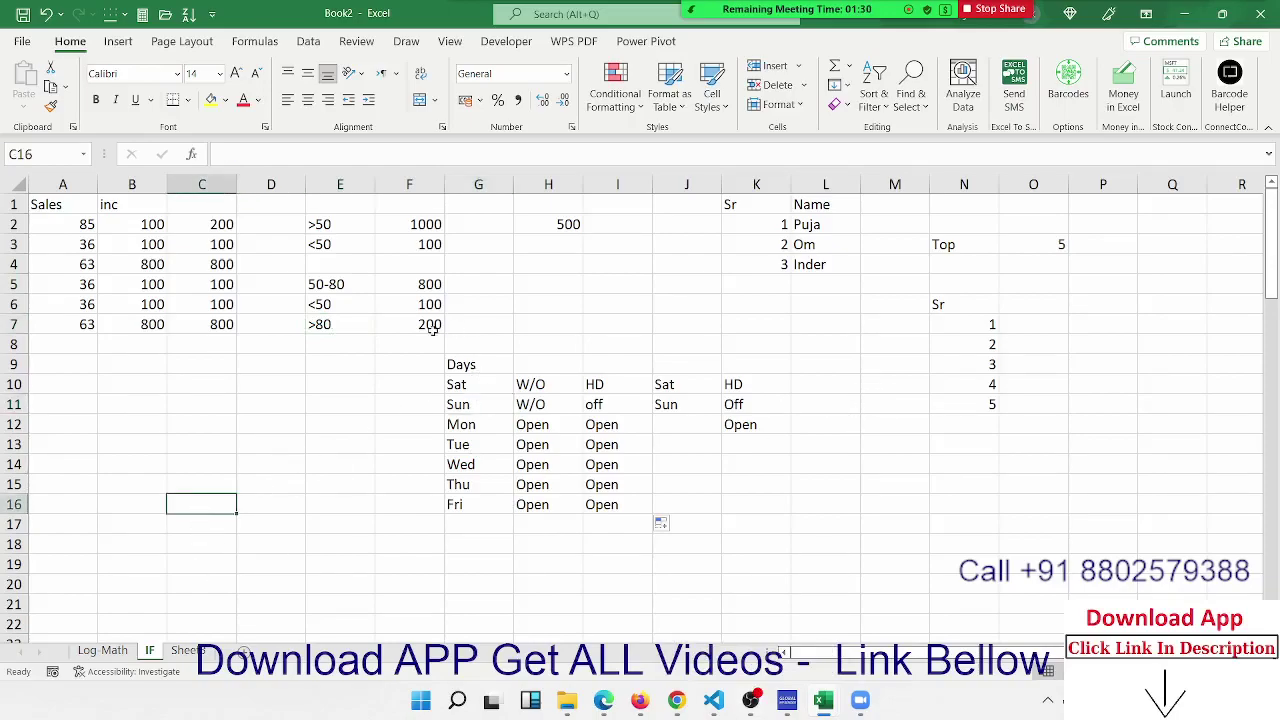
{"action": "left_click", "coordinate": [378, 386]}
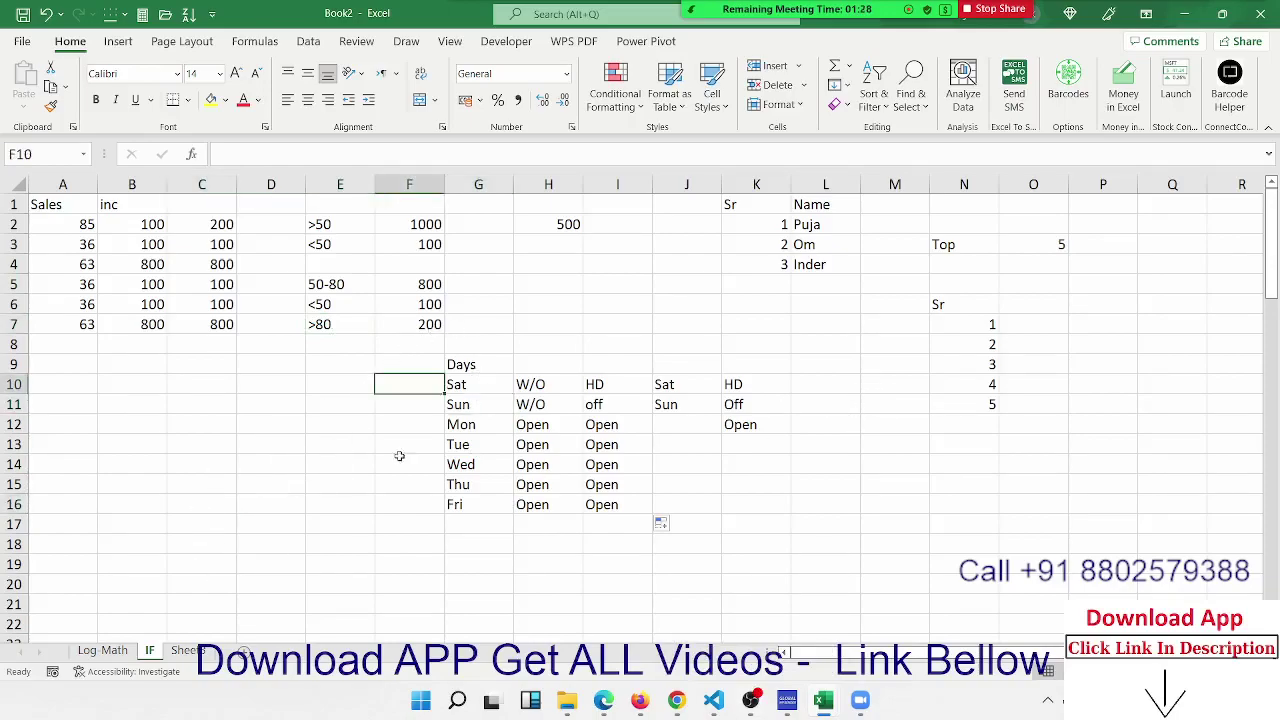
{"action": "left_click", "coordinate": [489, 381]}
{"action": "left_click", "coordinate": [551, 390]}
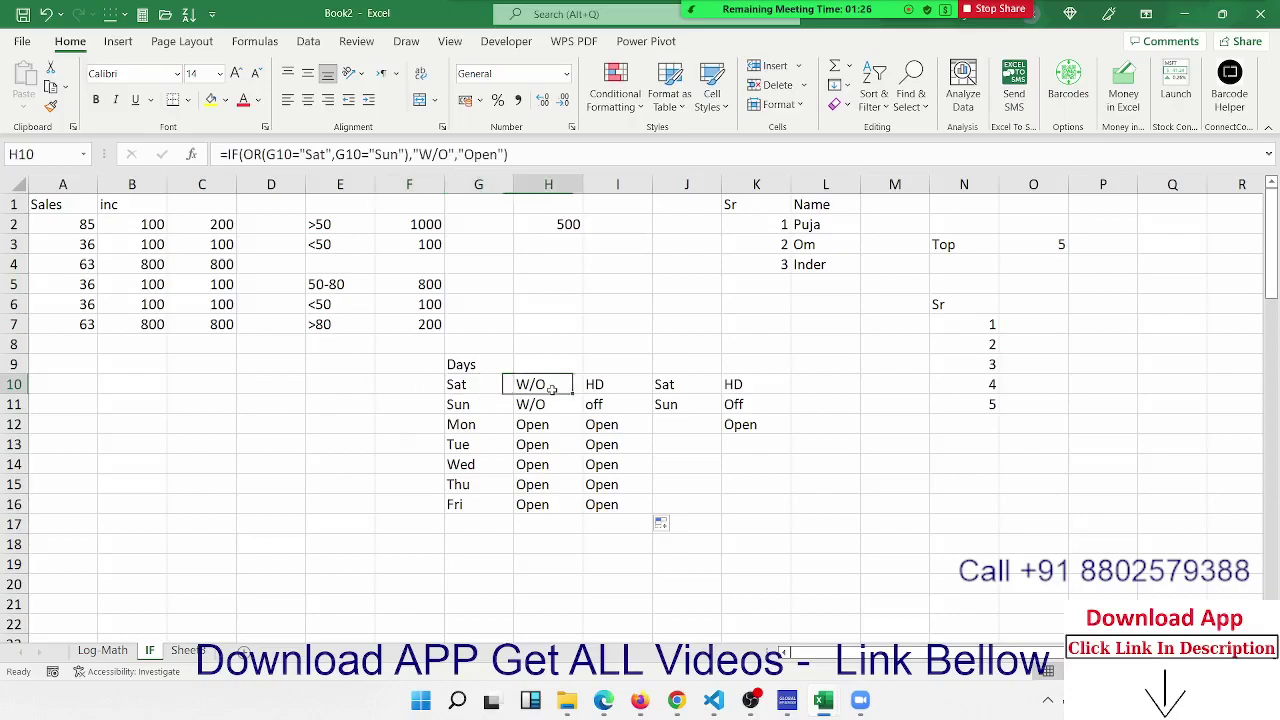
{"action": "left_click", "coordinate": [670, 400]}
{"action": "left_click", "coordinate": [53, 389]}
Add a Sales header in A19 followed by values 85, 25, 63 and 36.
{"action": "left_click", "coordinate": [57, 420]}
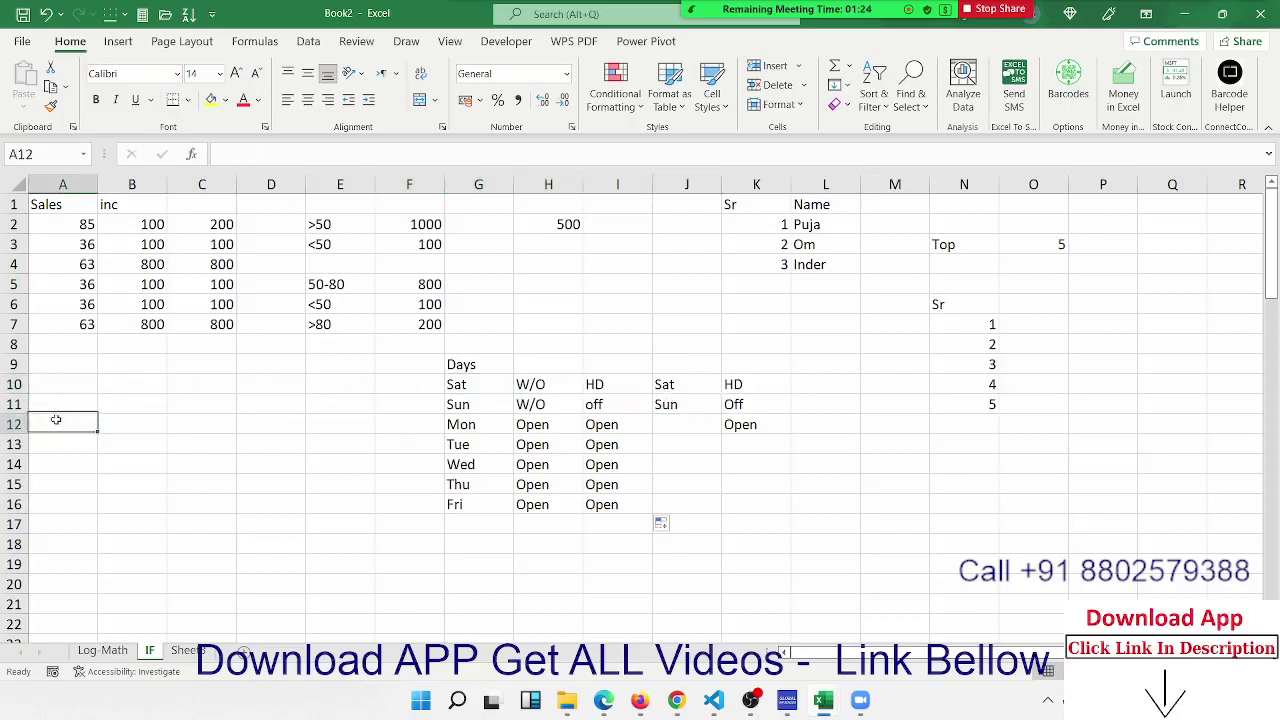
{"action": "scroll", "coordinate": [57, 420], "scroll_direction": "down", "scroll_amount": 3}
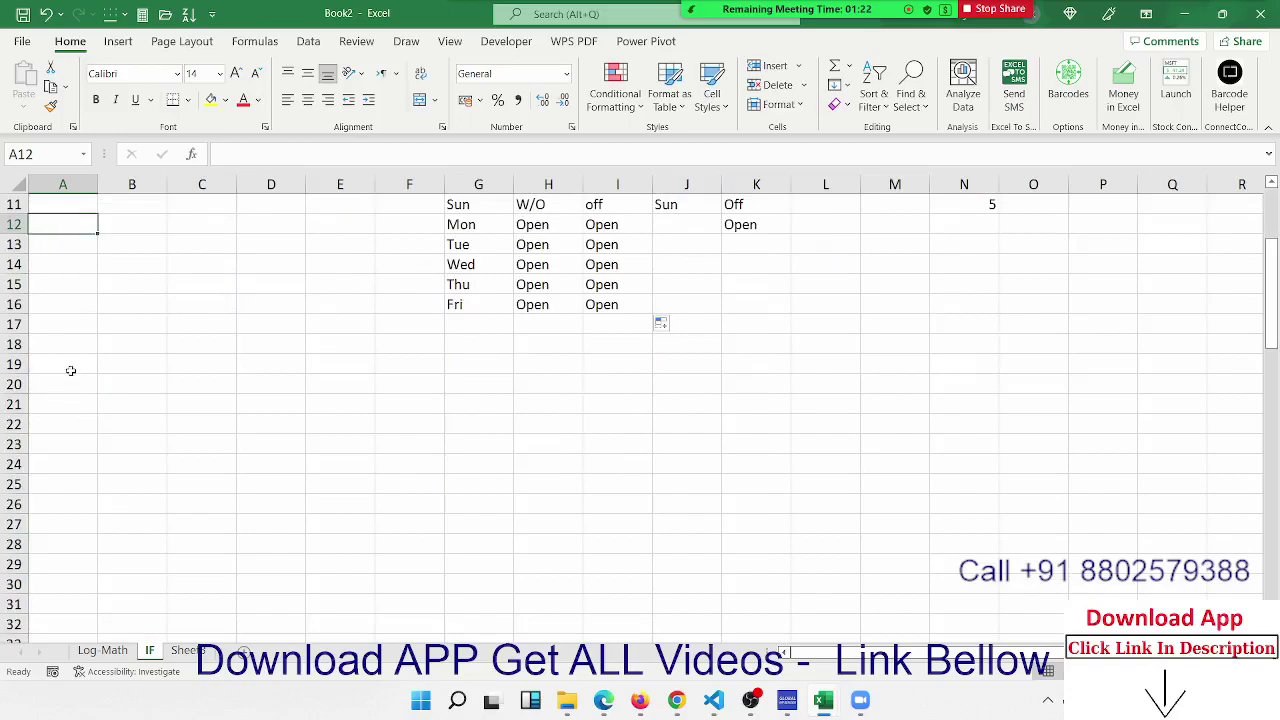
{"action": "left_click", "coordinate": [71, 371]}
{"action": "type", "text": "Sales"}
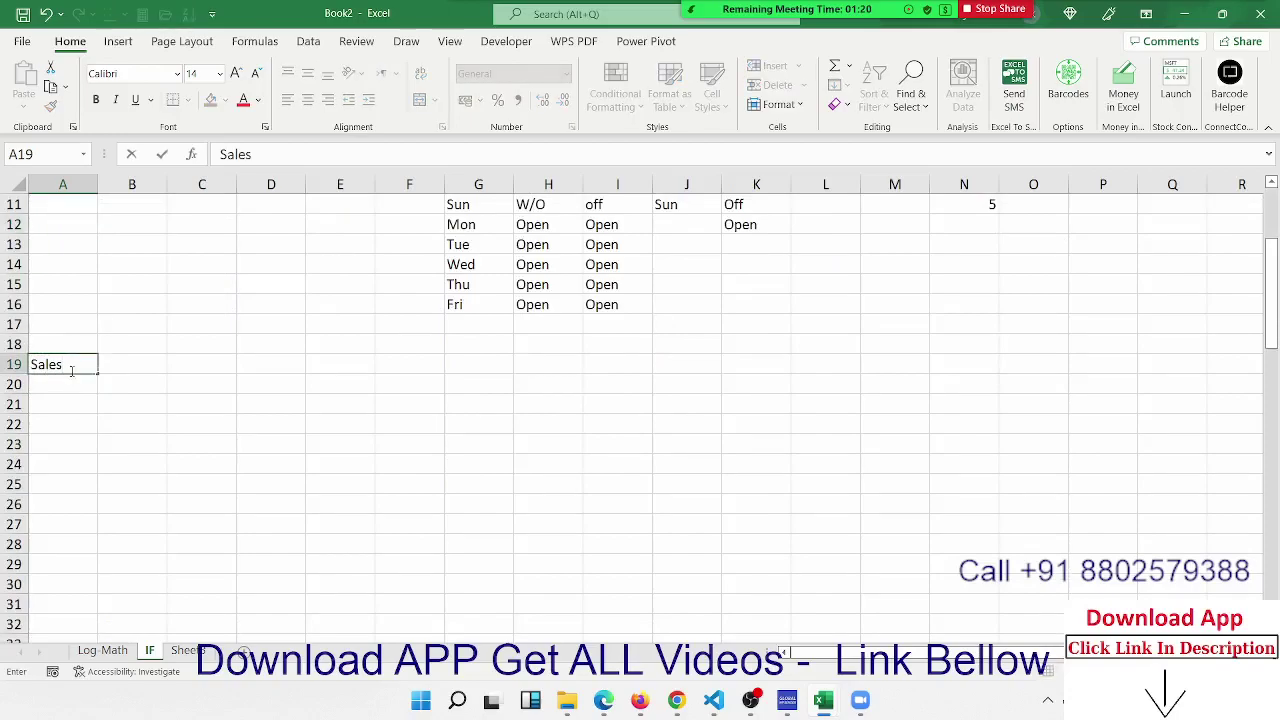
{"action": "key", "text": "Return"}
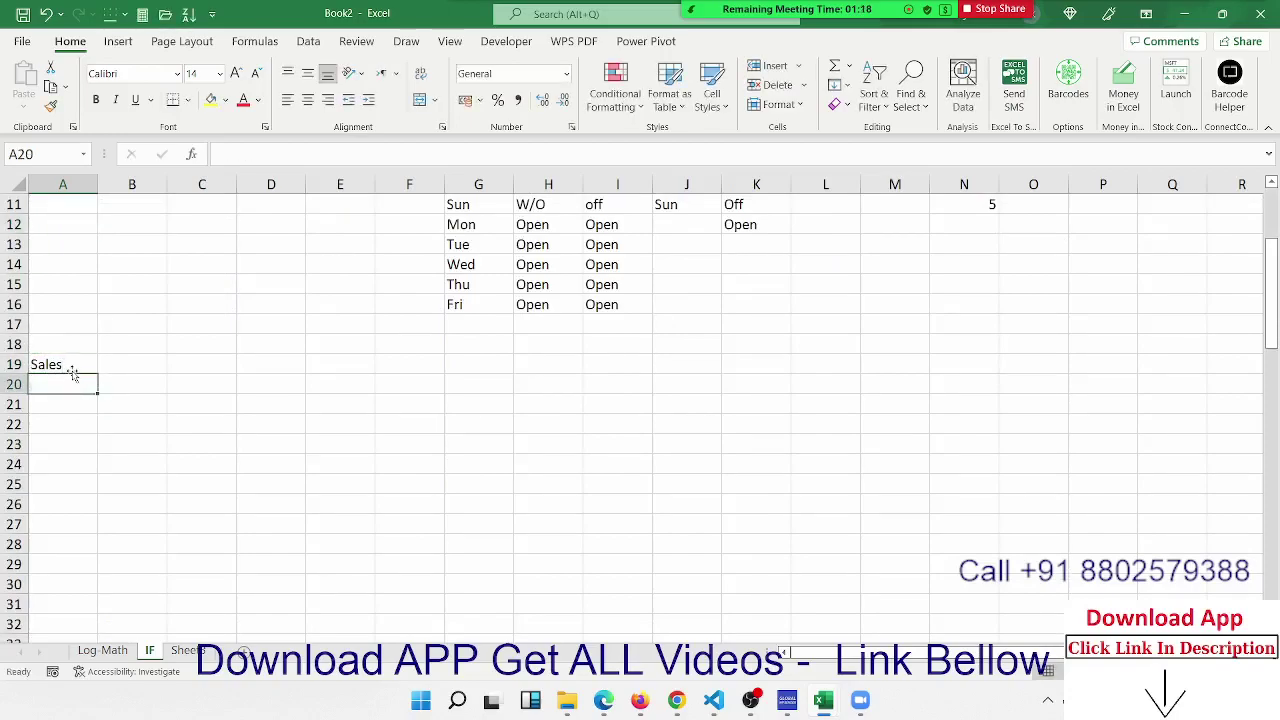
{"action": "type", "text": "85"}
{"action": "key", "text": "Return"}
{"action": "type", "text": "25"}
{"action": "key", "text": "Return"}
{"action": "type", "text": "63"}
{"action": "key", "text": "Return"}
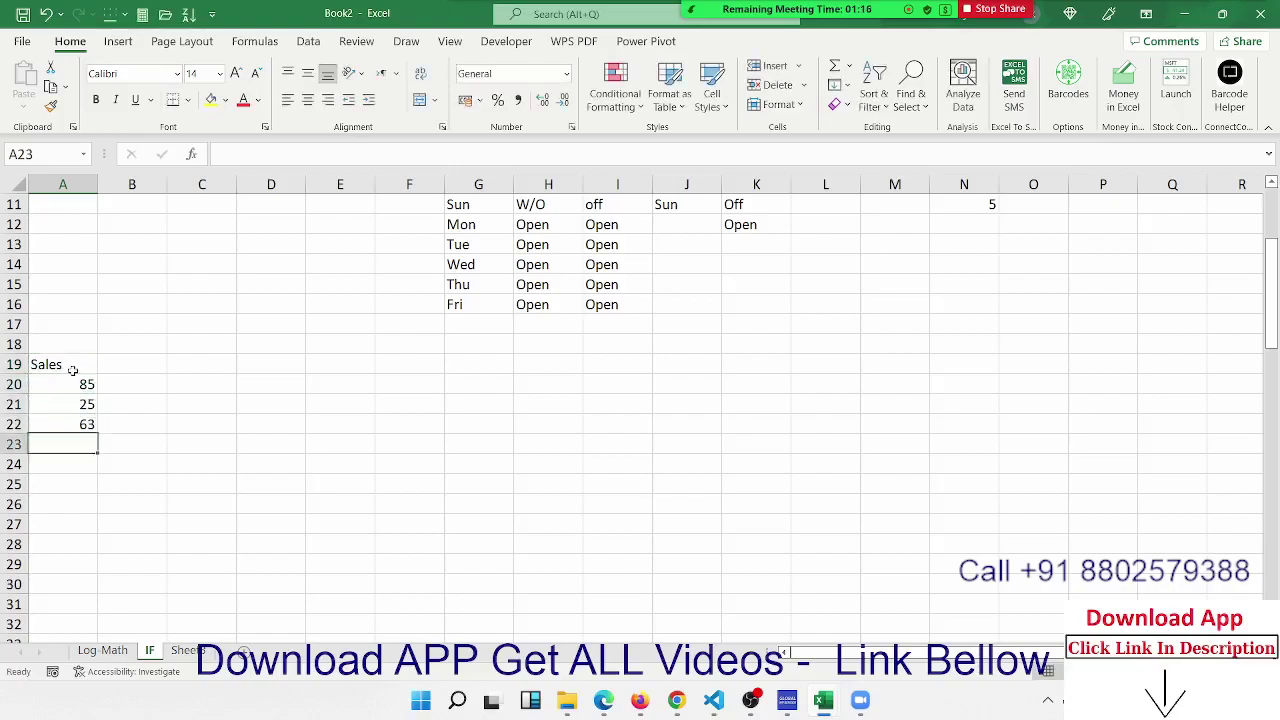
{"action": "type", "text": "36"}
{"action": "key", "text": "Return"}
Enter the remaining sales values 36, 66, 45 and 36 in A24:A27.
{"action": "type", "text": "36"}
{"action": "key", "text": "Return"}
{"action": "type", "text": "665"}
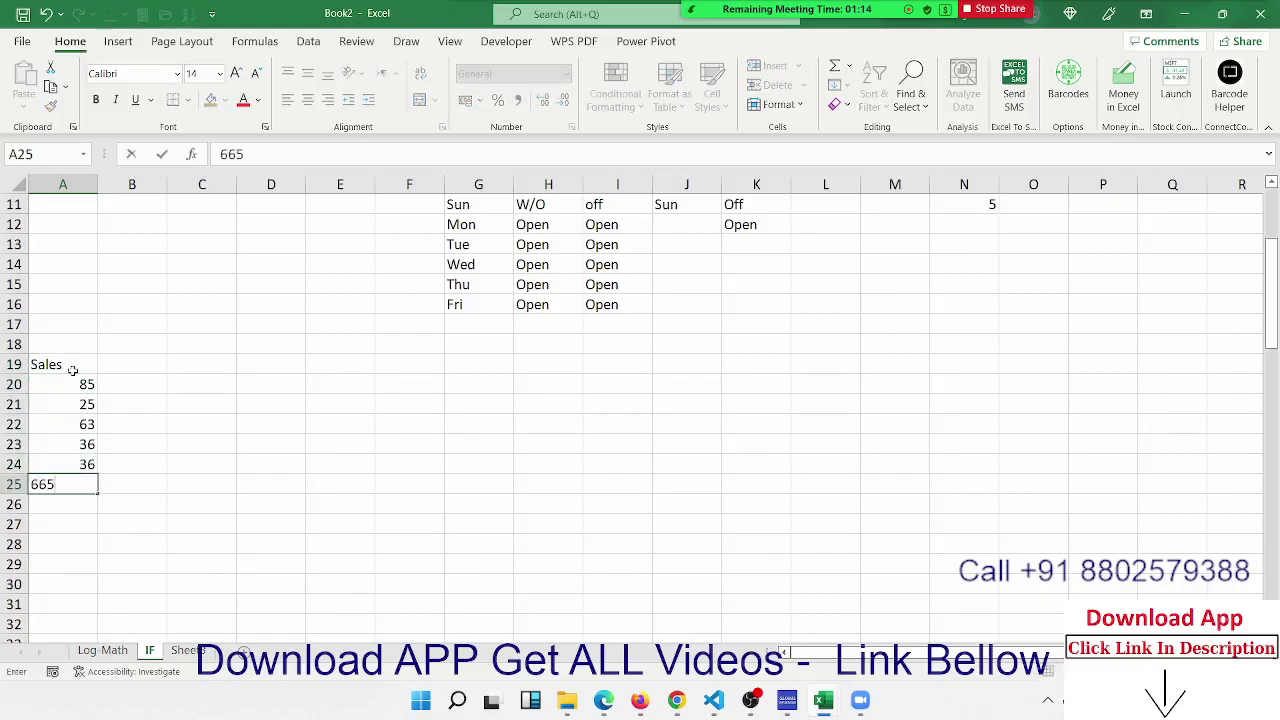
{"action": "key", "text": "BackSpace"}
{"action": "key", "text": "Return"}
{"action": "type", "text": "45"}
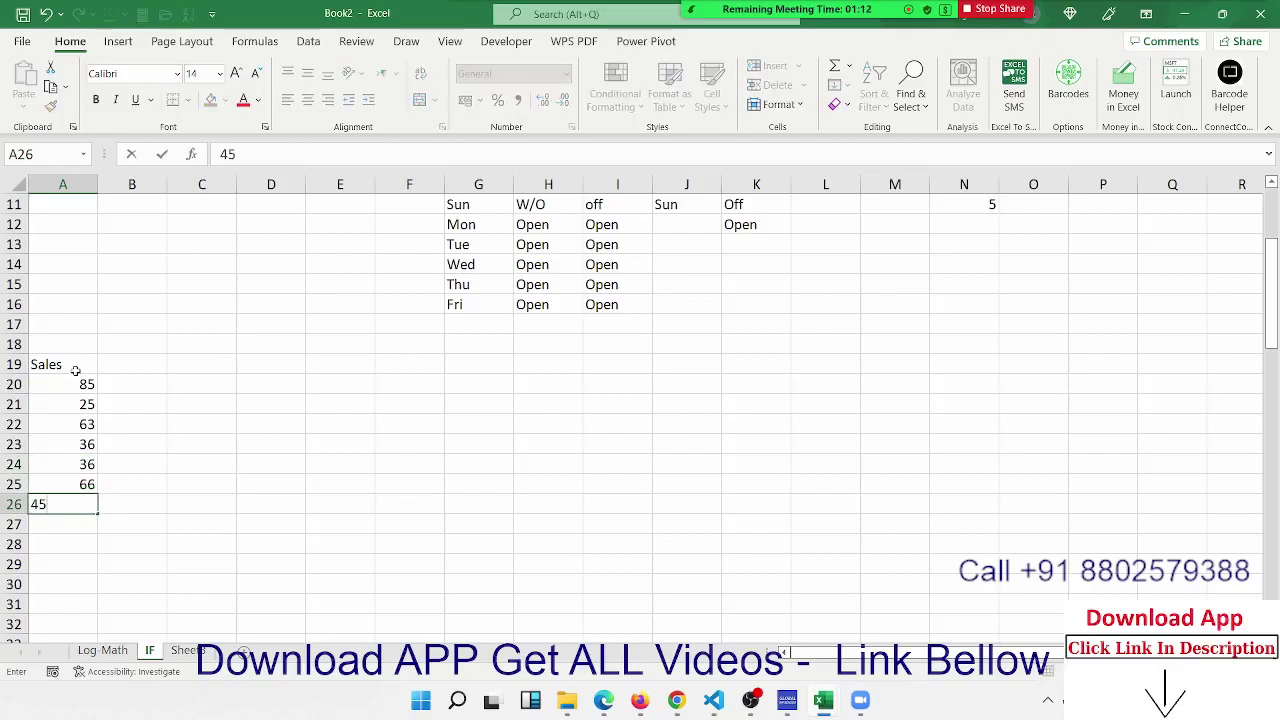
{"action": "key", "text": "Return"}
{"action": "type", "text": "36"}
{"action": "key", "text": "Return"}
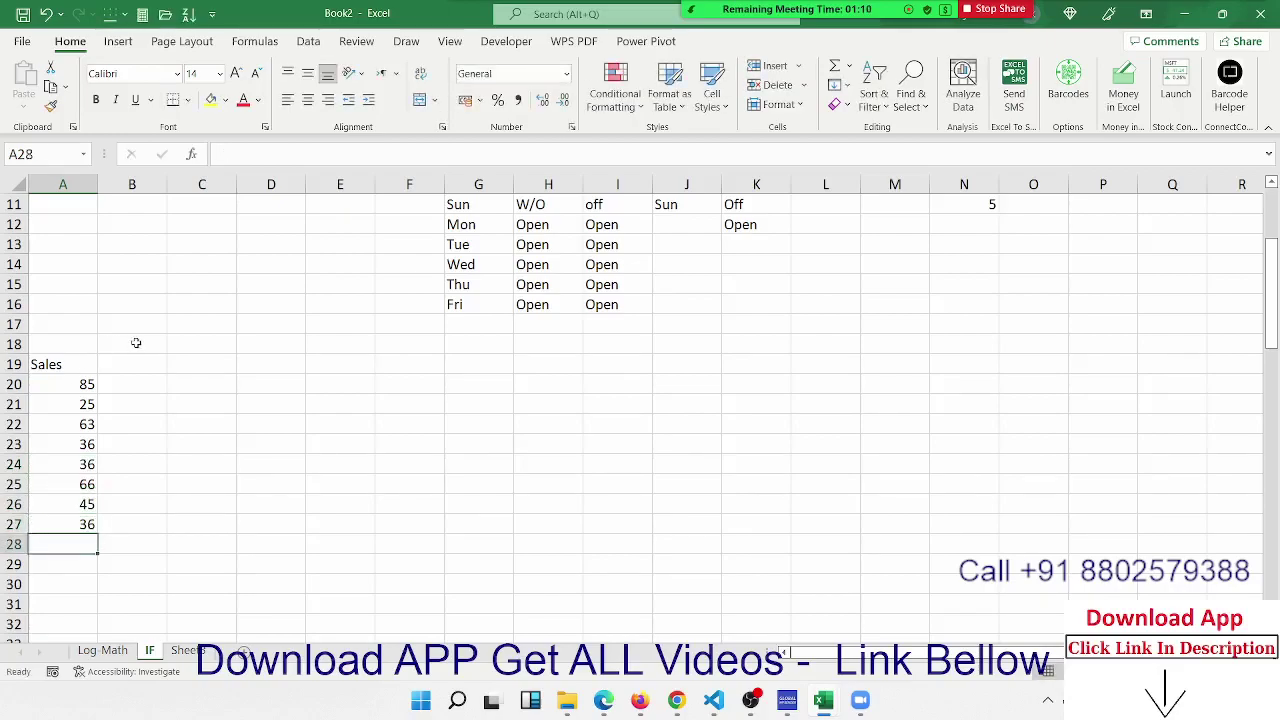
{"action": "left_click", "coordinate": [139, 362]}
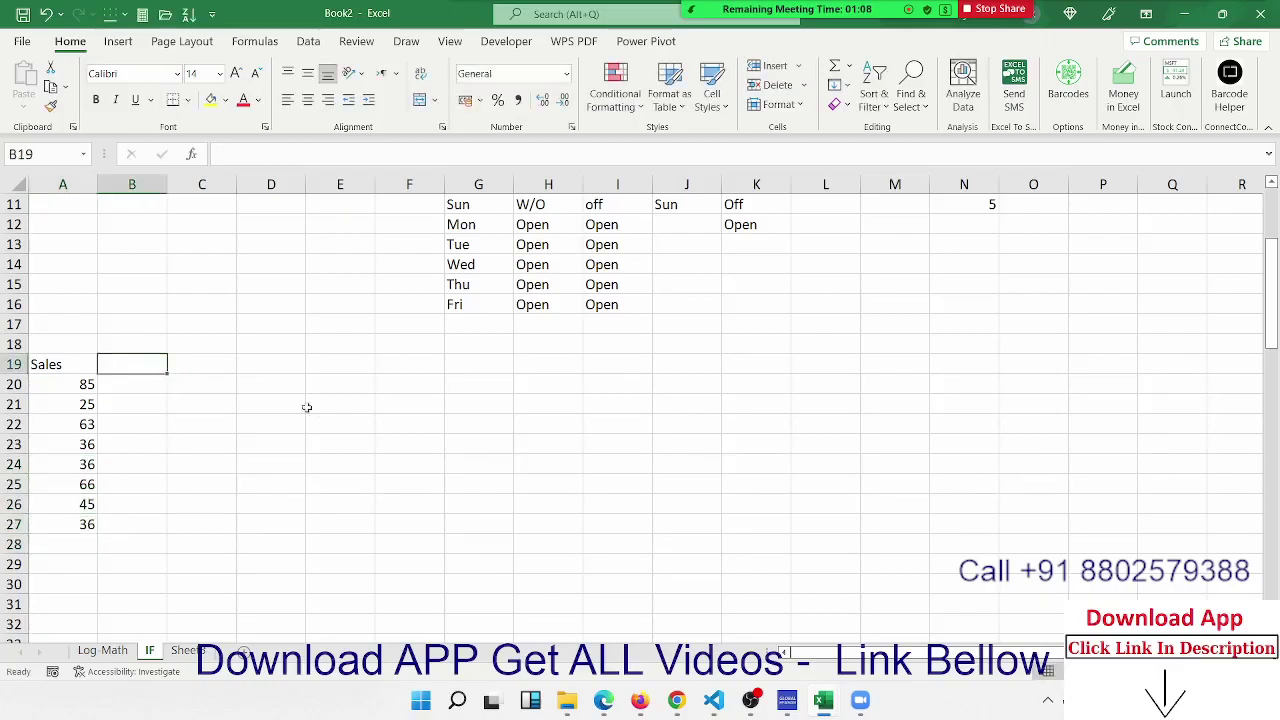
Enter bands 0-40 → 500 and 41-80 → 1000 in D20:E21.
{"action": "left_click", "coordinate": [257, 391]}
{"action": "type", "text": "0-40"}
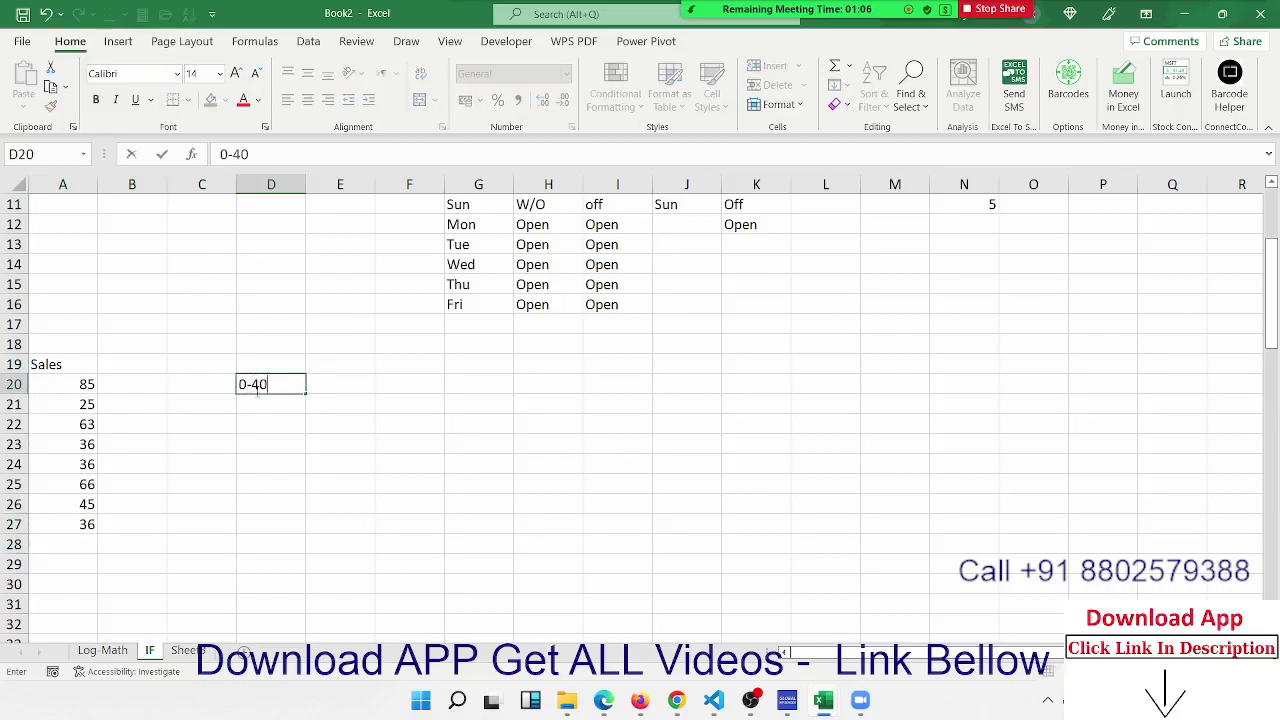
{"action": "key", "text": "Tab"}
{"action": "type", "text": "500"}
{"action": "key", "text": "ctrl+Return"}
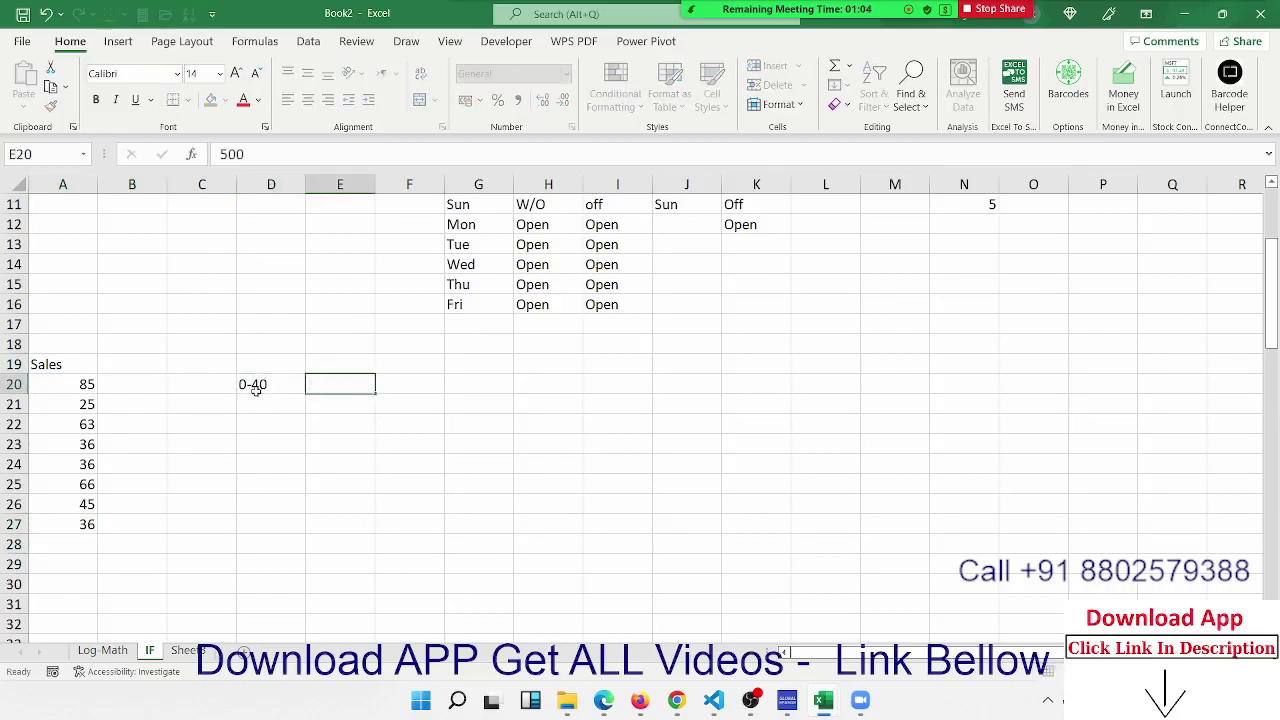
{"action": "left_click", "coordinate": [257, 398]}
{"action": "type", "text": "41-"}
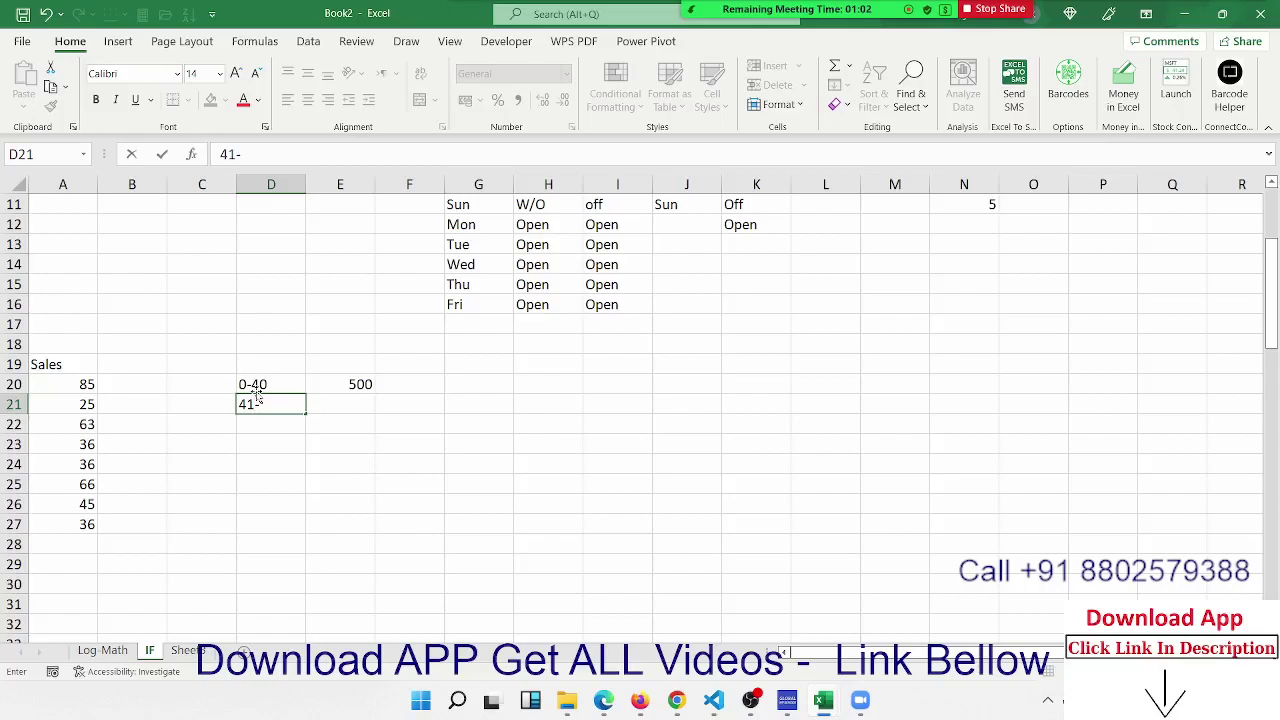
{"action": "type", "text": "80"}
{"action": "key", "text": "Tab"}
{"action": "type", "text": "1"}
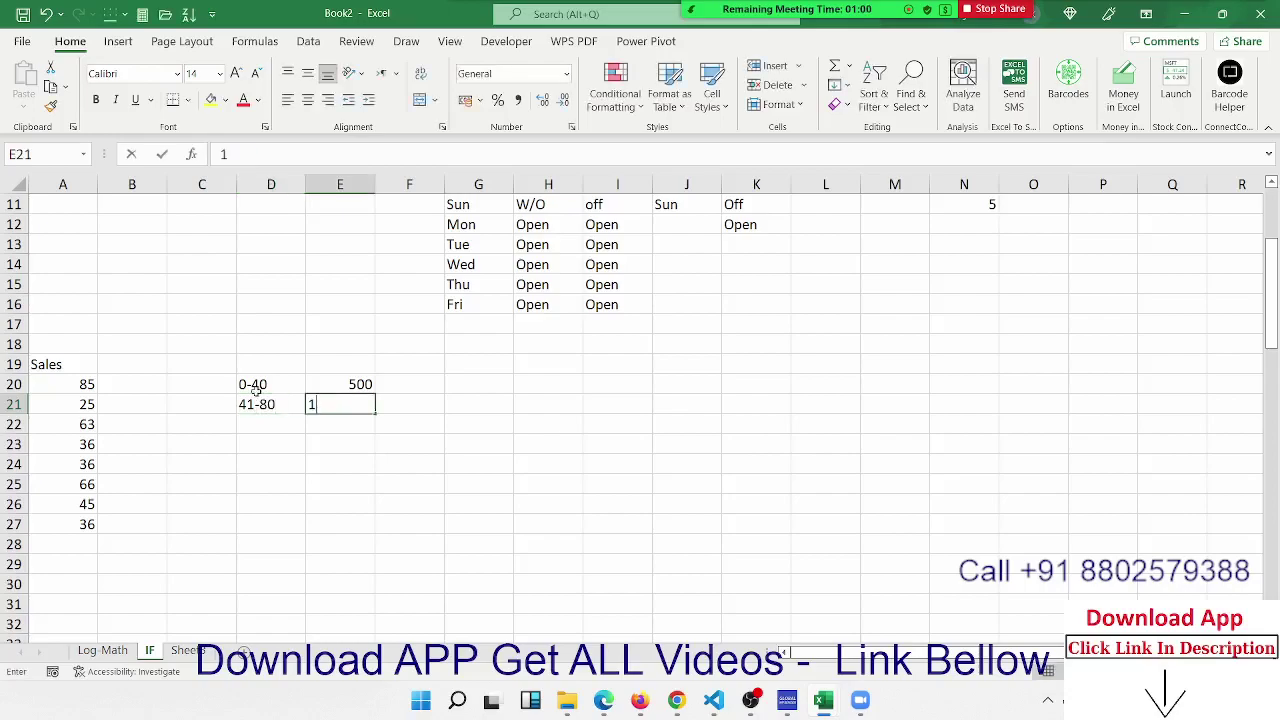
{"action": "type", "text": "000"}
{"action": "key", "text": "Return"}
Add bands 81-100 → 2000 and >100 → 5000 in D22:E23.
{"action": "key", "text": "Left"}
{"action": "type", "text": "81-"}
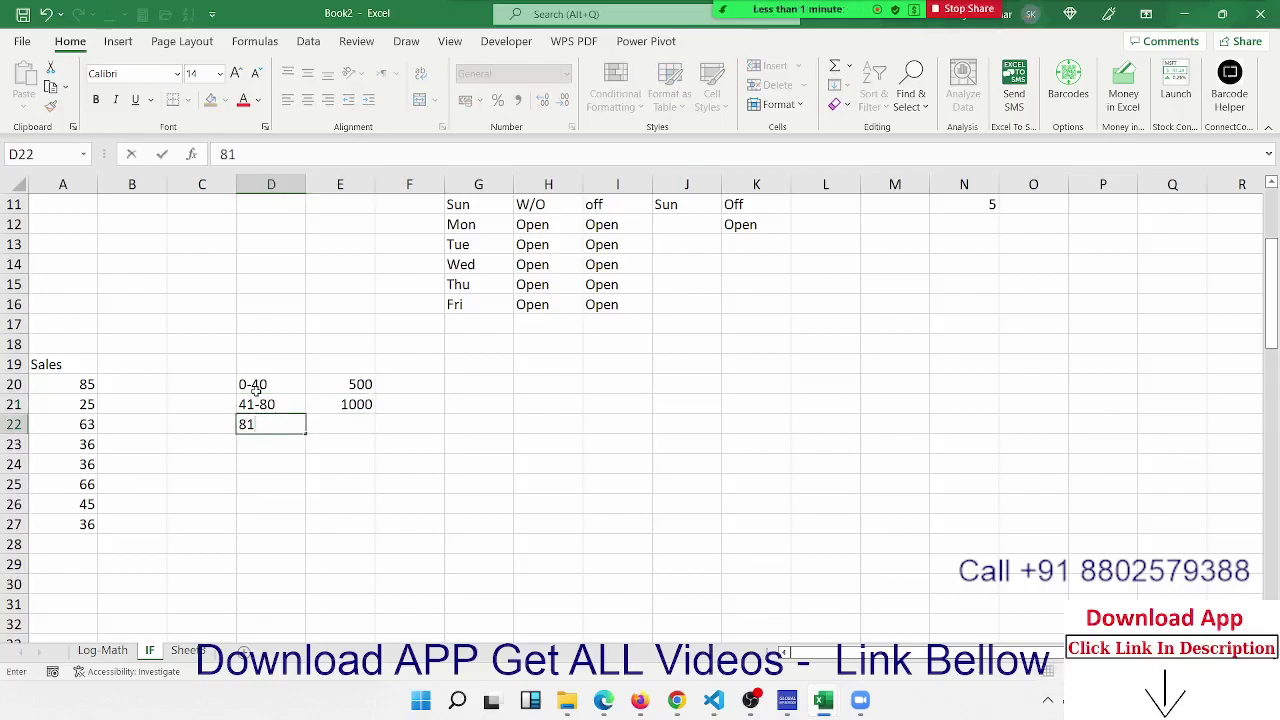
{"action": "type", "text": "100"}
{"action": "key", "text": "Tab"}
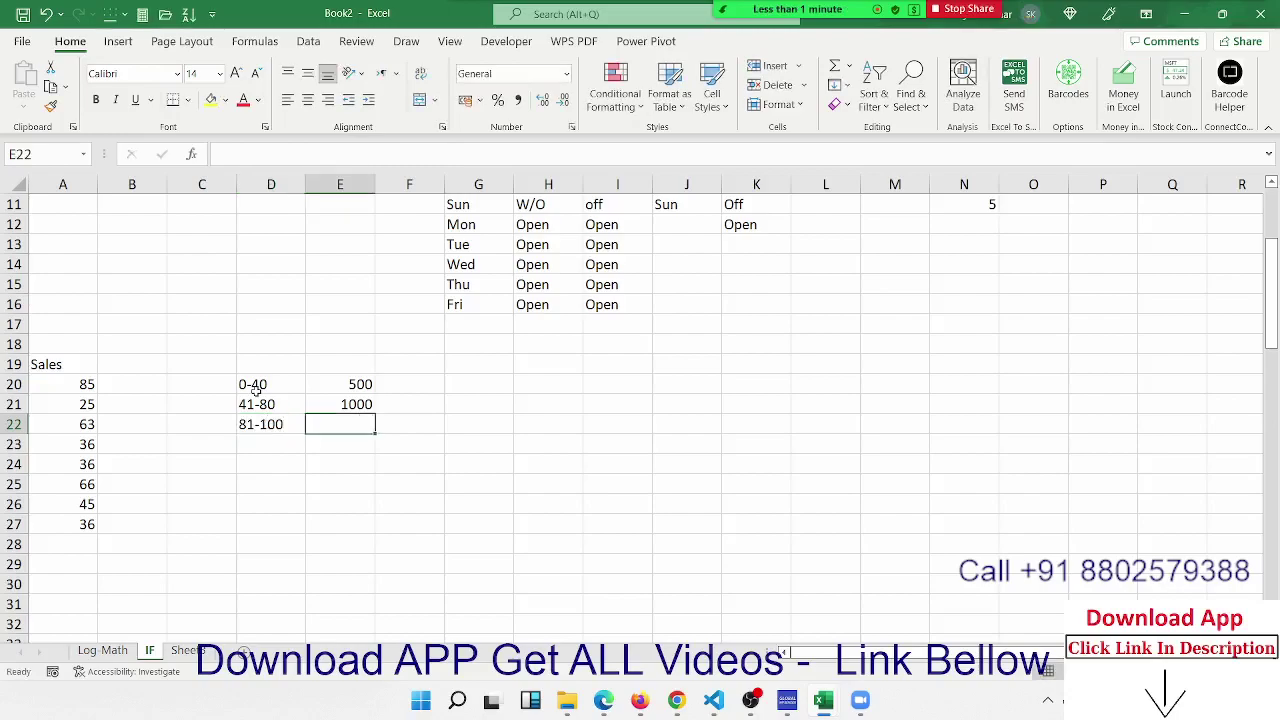
{"action": "type", "text": "2"}
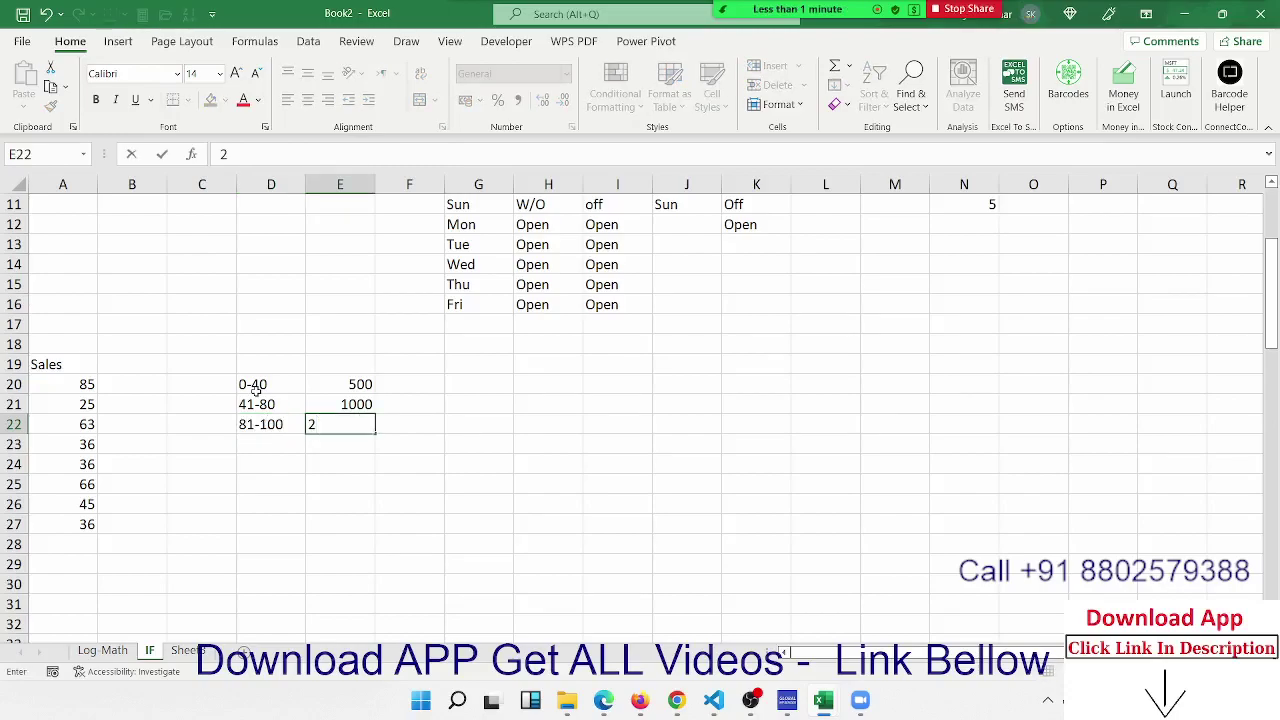
{"action": "key", "text": "BackSpace"}
{"action": "type", "text": "2000"}
{"action": "key", "text": "Return"}
{"action": "type", "text": ">1"}
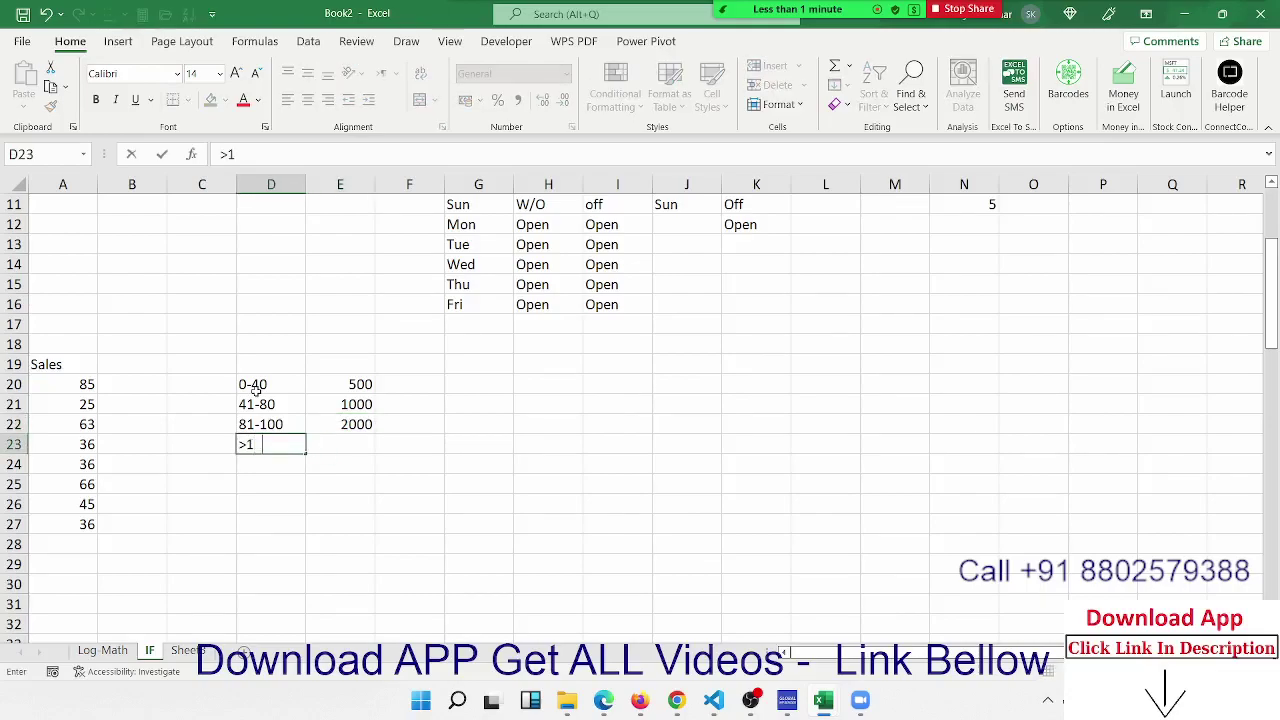
{"action": "type", "text": "00"}
{"action": "key", "text": "Tab"}
{"action": "type", "text": "500"}
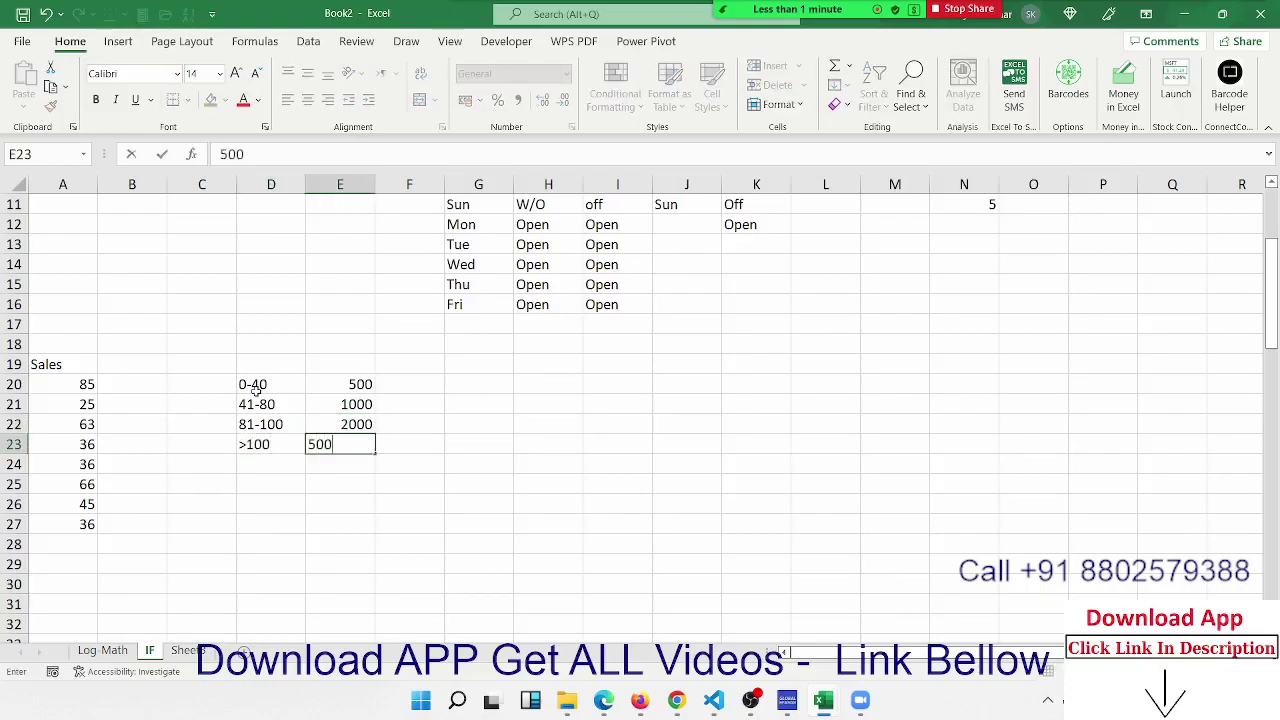
{"action": "type", "text": "0"}
{"action": "key", "text": "Return"}
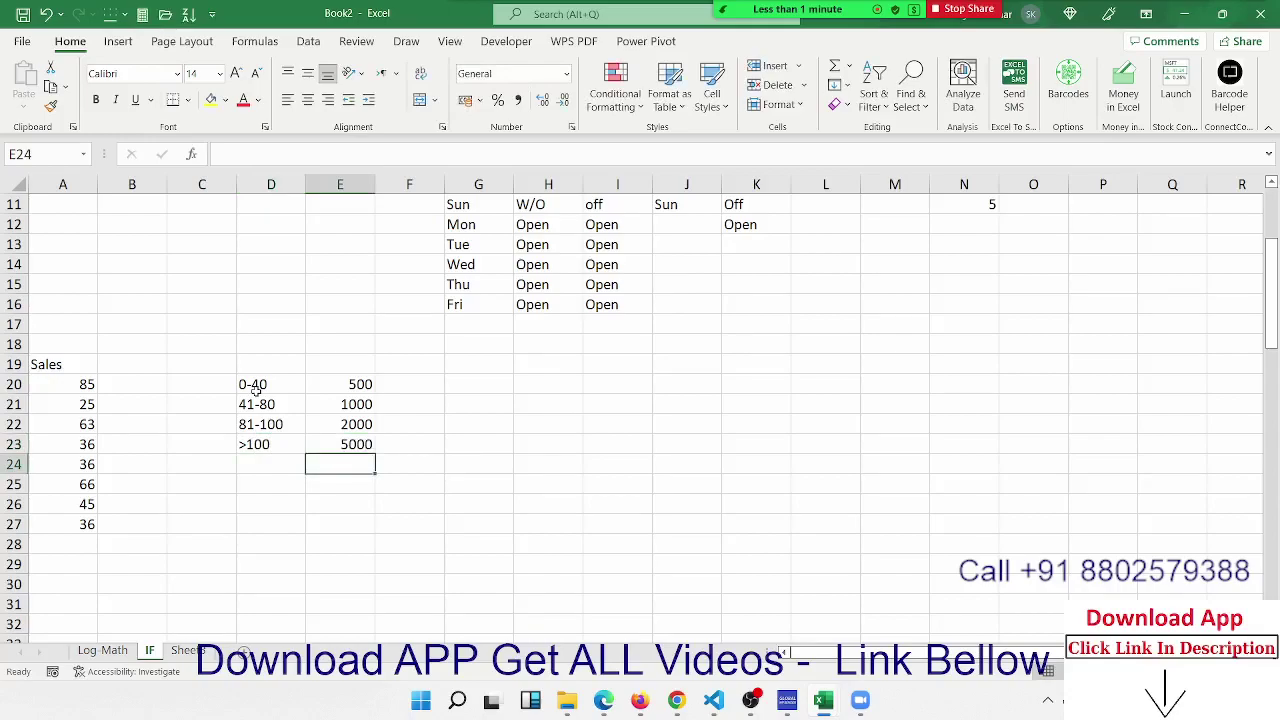
Select the bands table D20:E23, then move the cursor to B20.
{"action": "key", "text": "Left"}
{"action": "key", "text": "Left"}
{"action": "key", "text": "Up"}
{"action": "key", "text": "Up"}
{"action": "key", "text": "Up"}
{"action": "key", "text": "Right"}
{"action": "key", "text": "Up"}
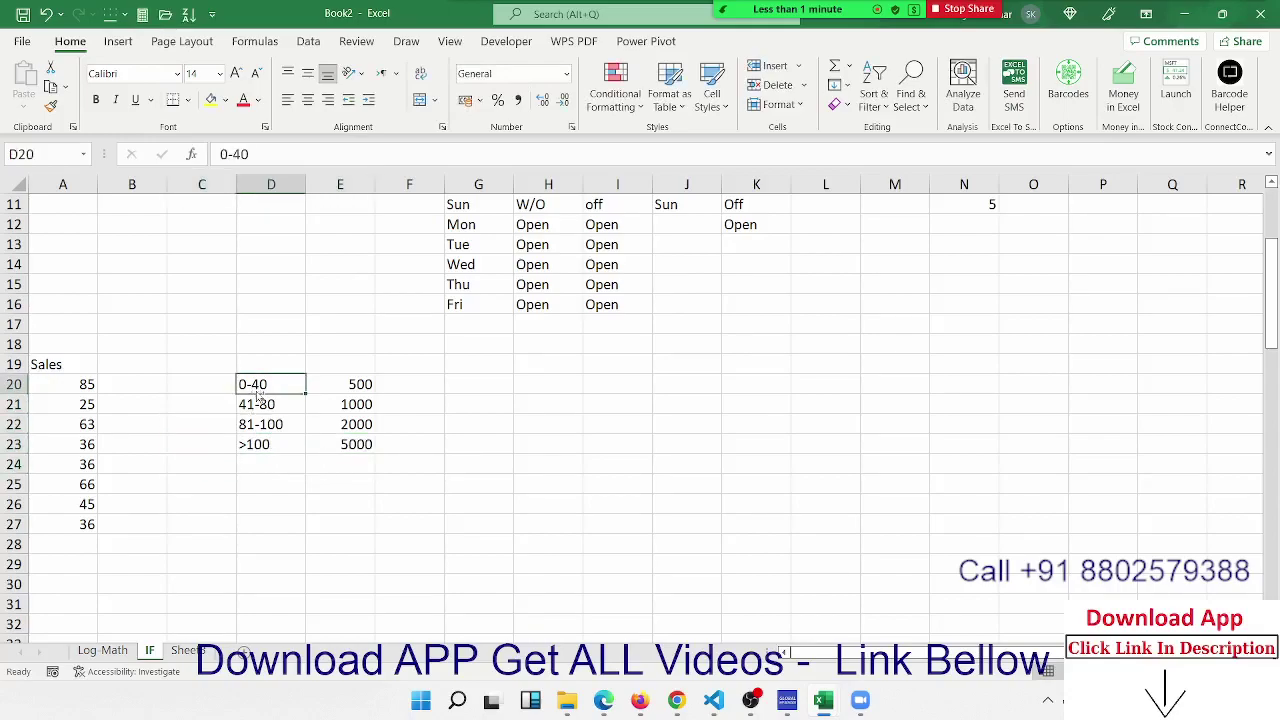
{"action": "key", "text": "shift+Right"}
{"action": "key", "text": "shift+Down"}
{"action": "key", "text": "shift+Down"}
{"action": "key", "text": "shift+Down"}
{"action": "key", "text": "Left"}
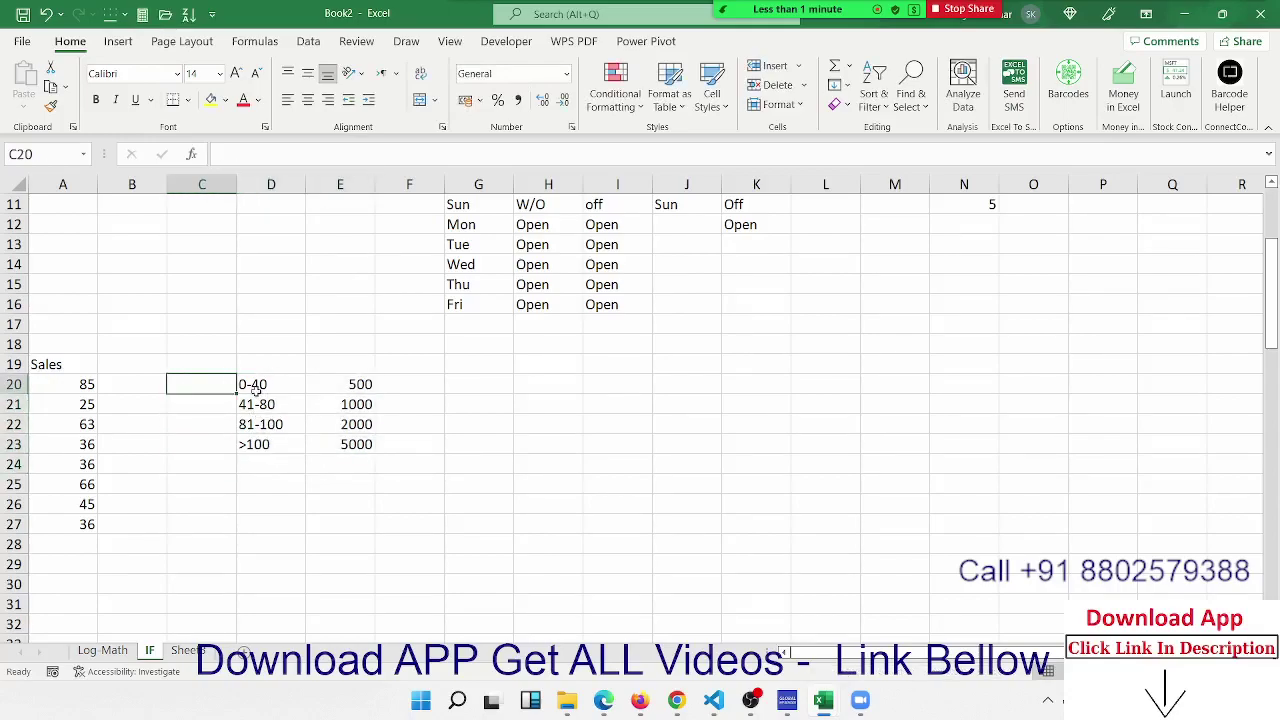
{"action": "key", "text": "Left"}
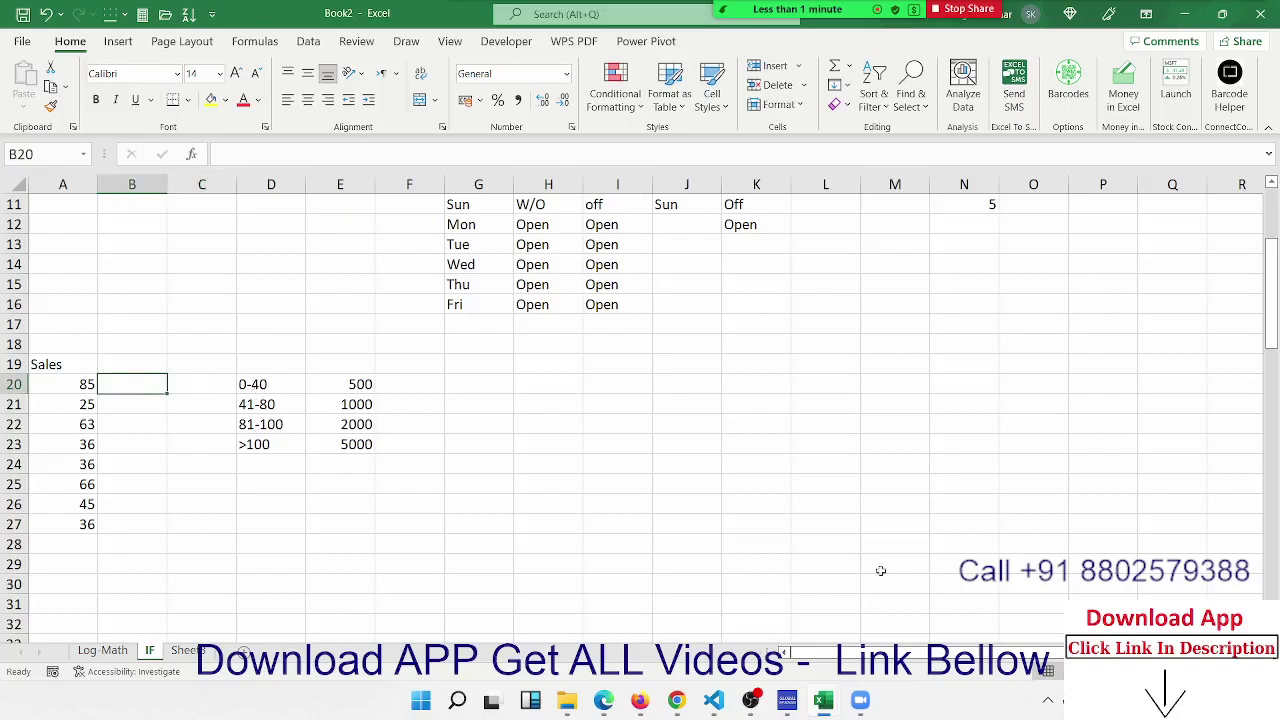
{"action": "left_click", "coordinate": [606, 230]}
{"action": "key", "text": "ctrl+Down"}
{"action": "double_click", "coordinate": [606, 228]}
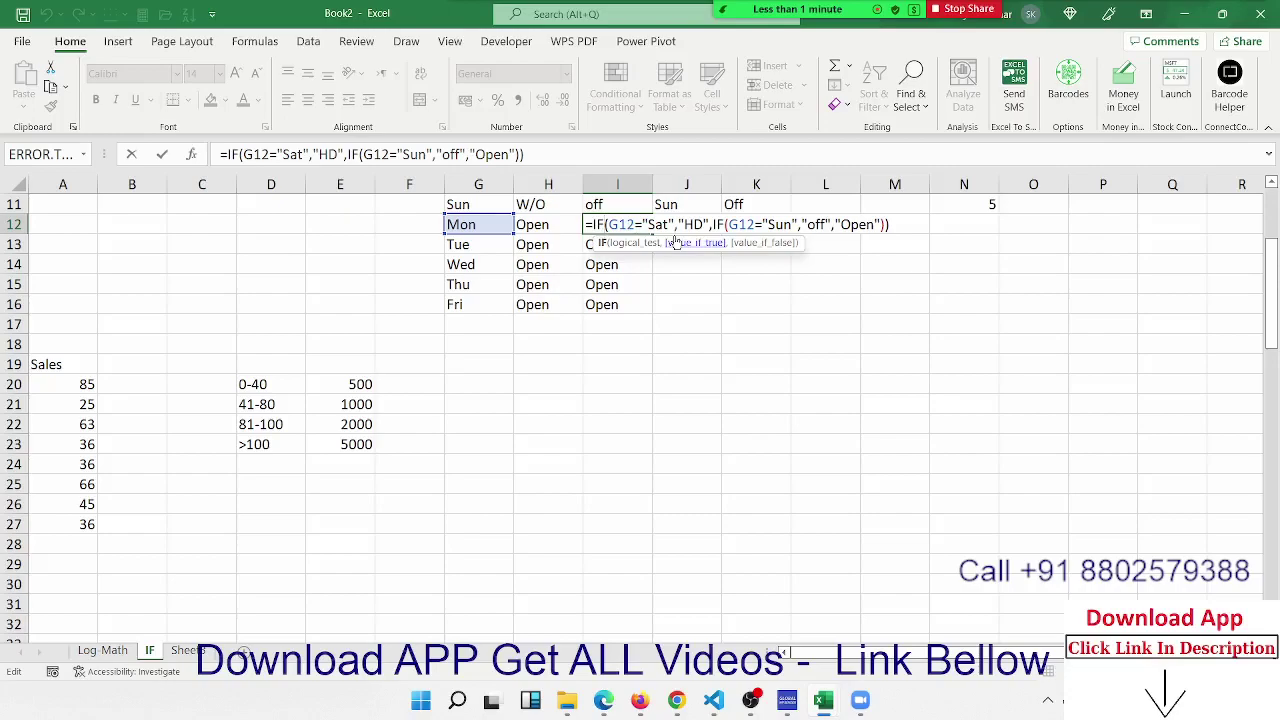
{"action": "type", "text": "`"}
{"action": "key", "text": "Return"}
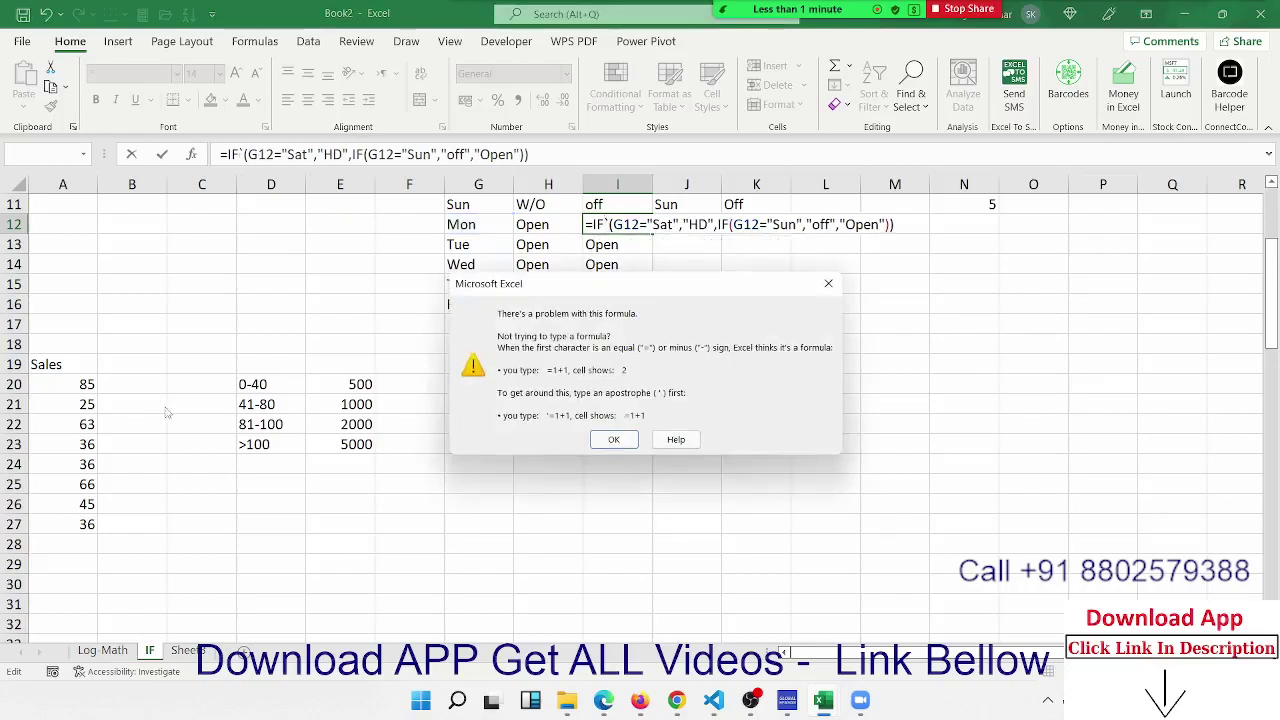
{"action": "key", "text": "Escape"}
{"action": "key", "text": "Escape"}
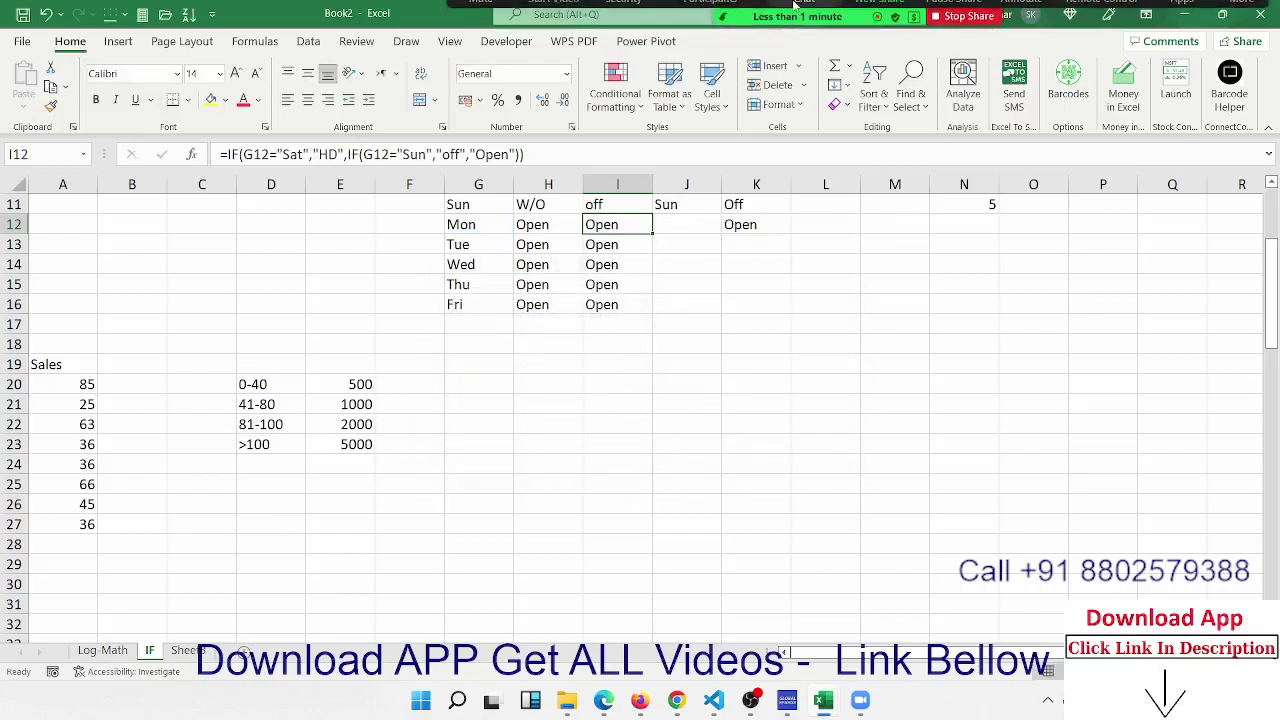
{"action": "mouse_move", "coordinate": [795, 5]}
{"action": "left_click", "coordinate": [1241, 20]}
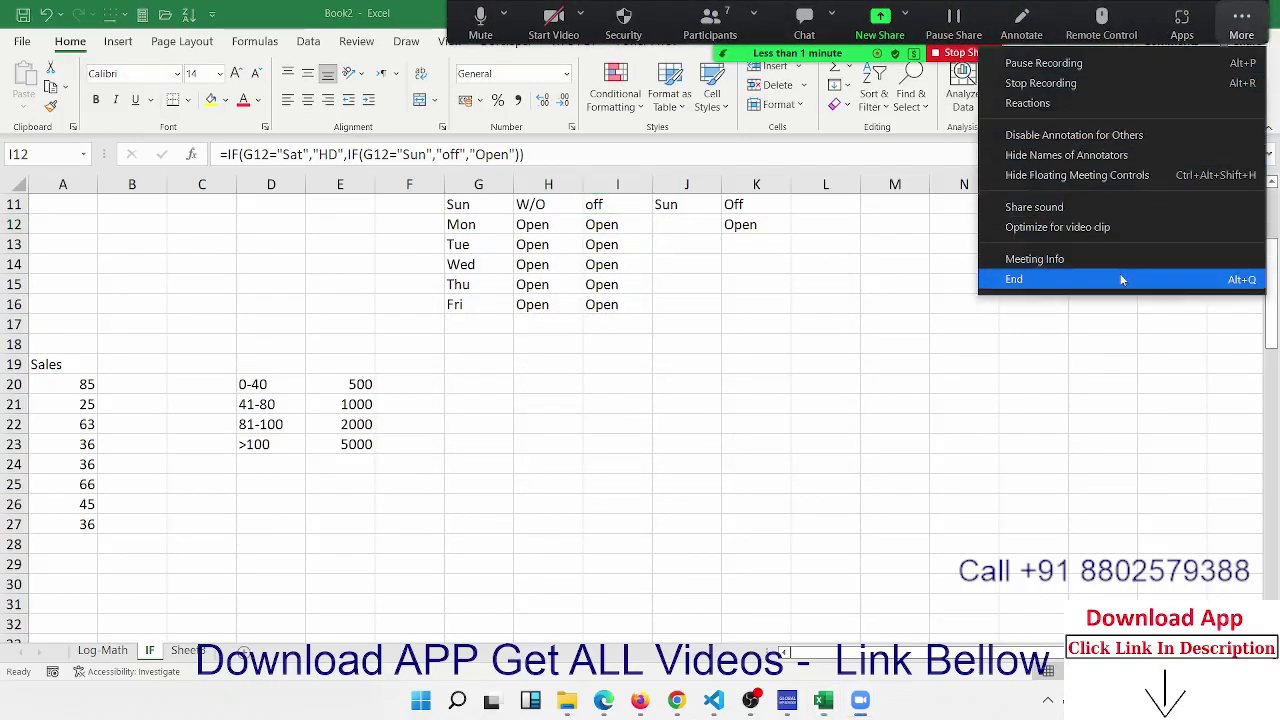
{"action": "left_click", "coordinate": [1121, 280]}
{"action": "left_click", "coordinate": [690, 302]}
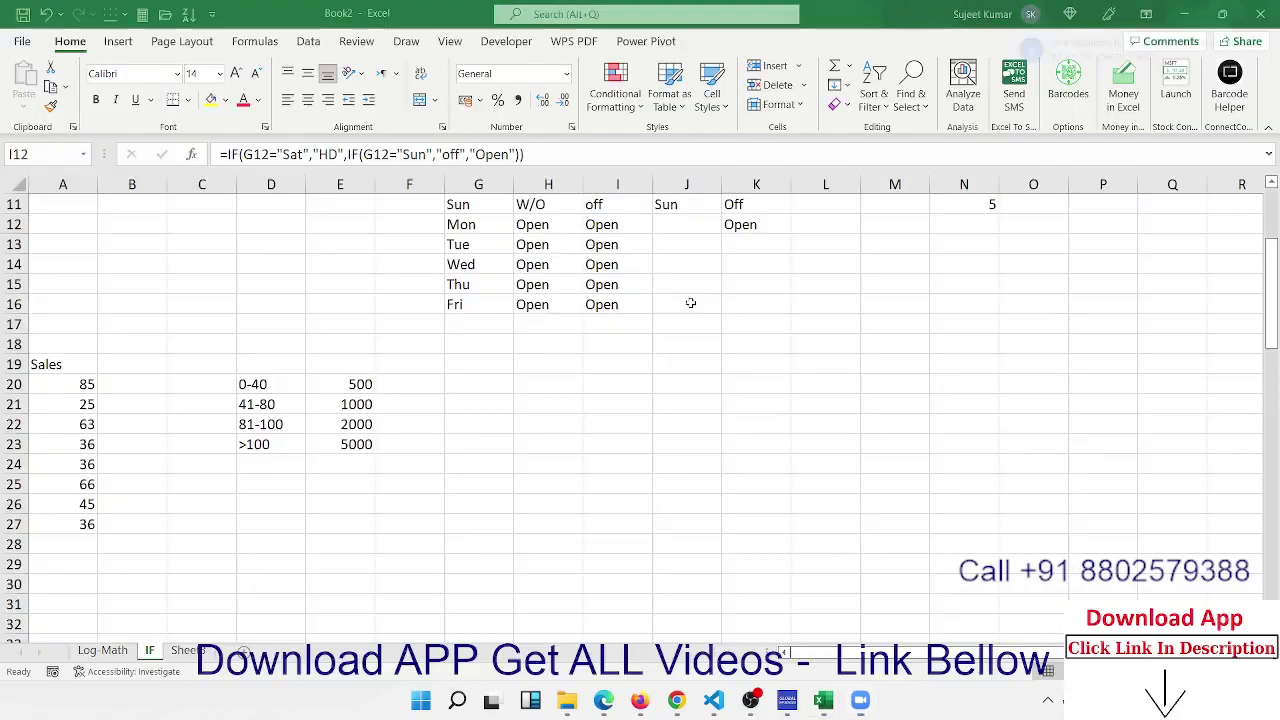
{"action": "mouse_move", "coordinate": [860, 713]}
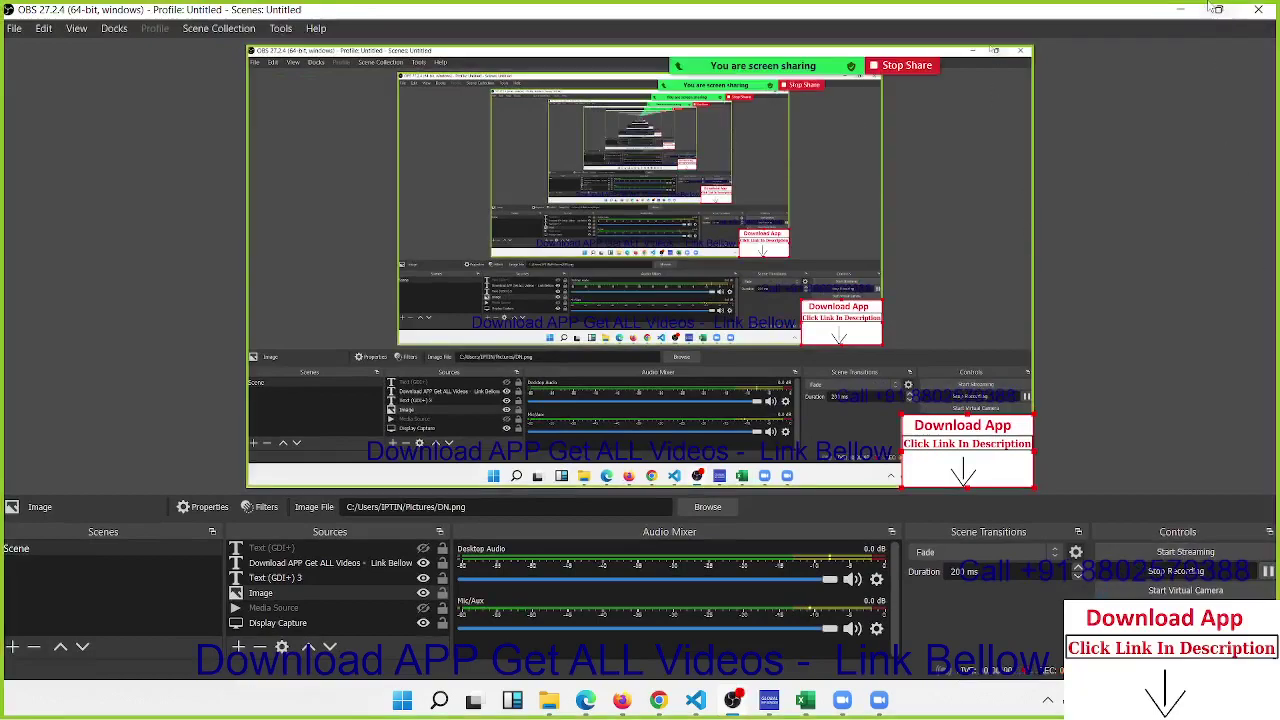
{"action": "left_click", "coordinate": [1180, 9]}
Select the bands table D20:E23 and start typing =if in B20.
{"action": "left_click", "coordinate": [190, 424]}
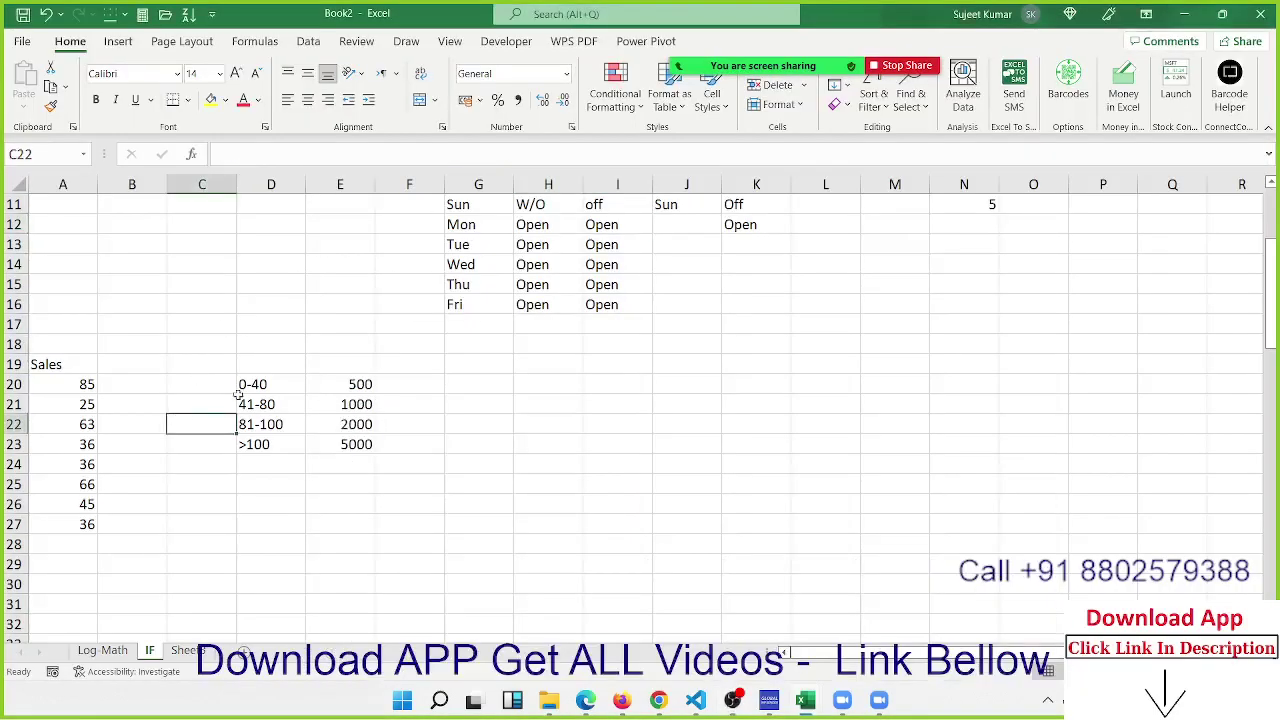
{"action": "left_click_drag", "start_coordinate": [245, 387], "coordinate": [331, 447]}
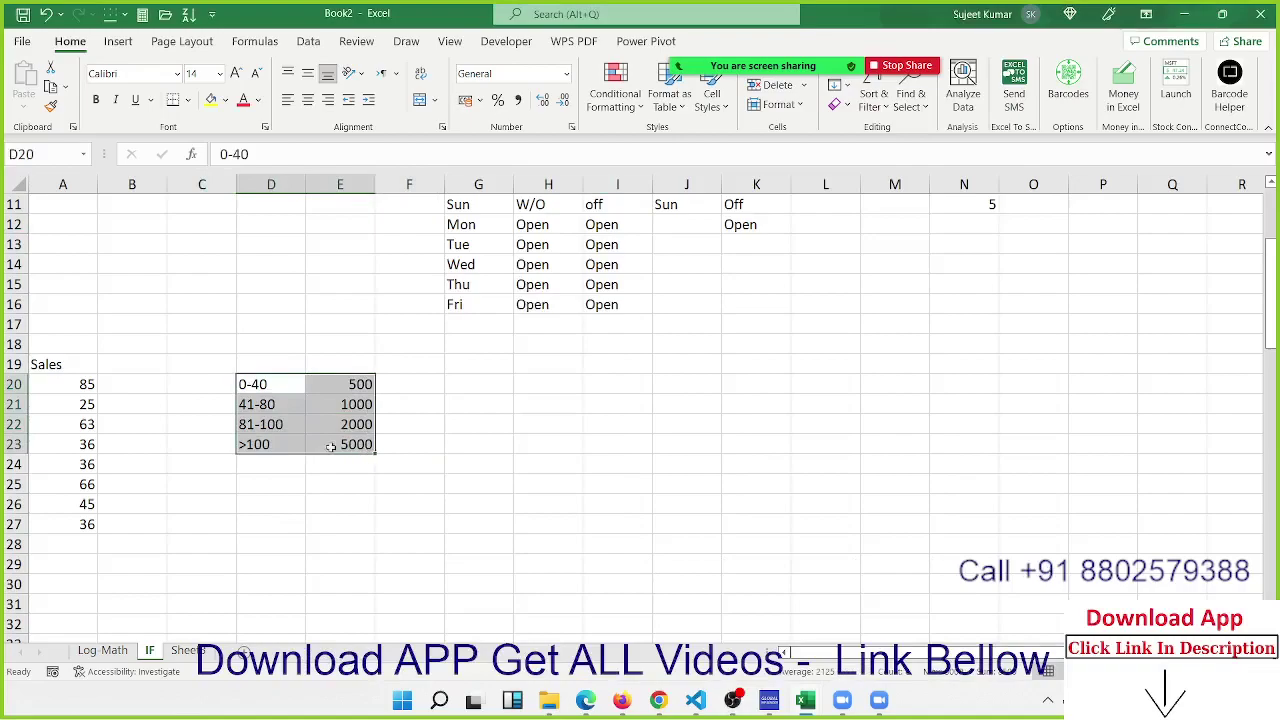
{"action": "left_click", "coordinate": [165, 395]}
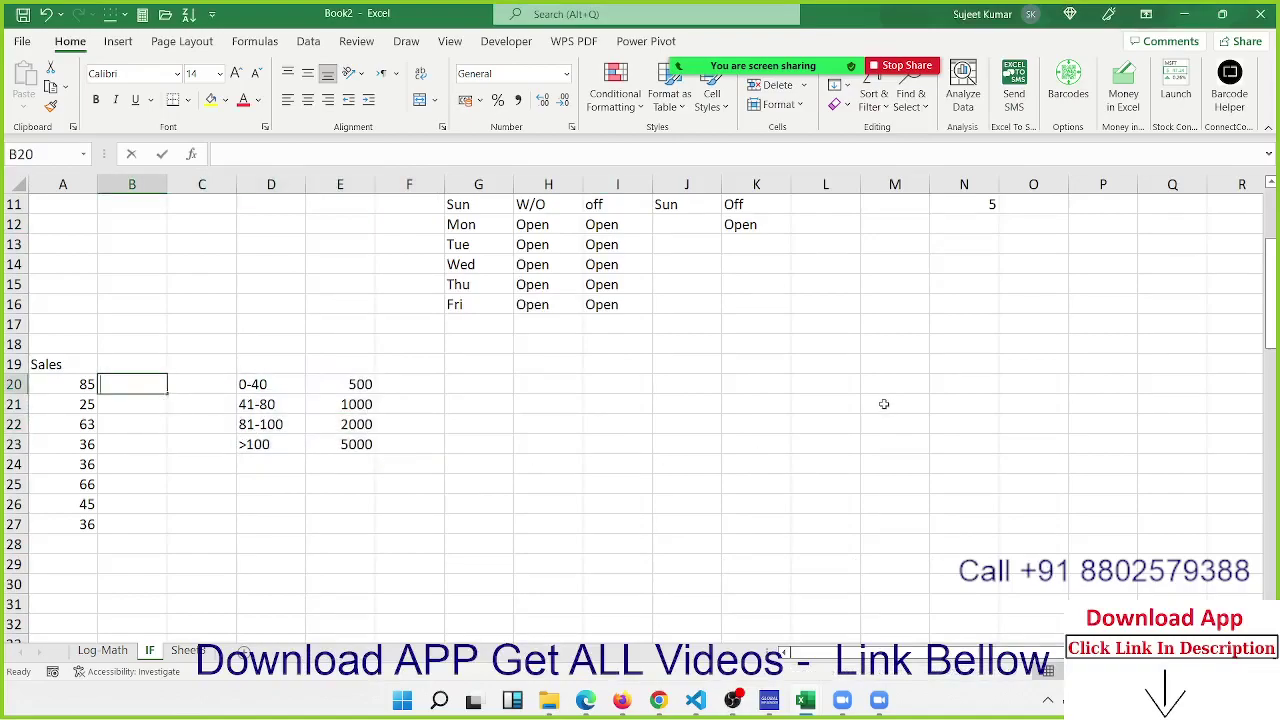
{"action": "type", "text": "=i"}
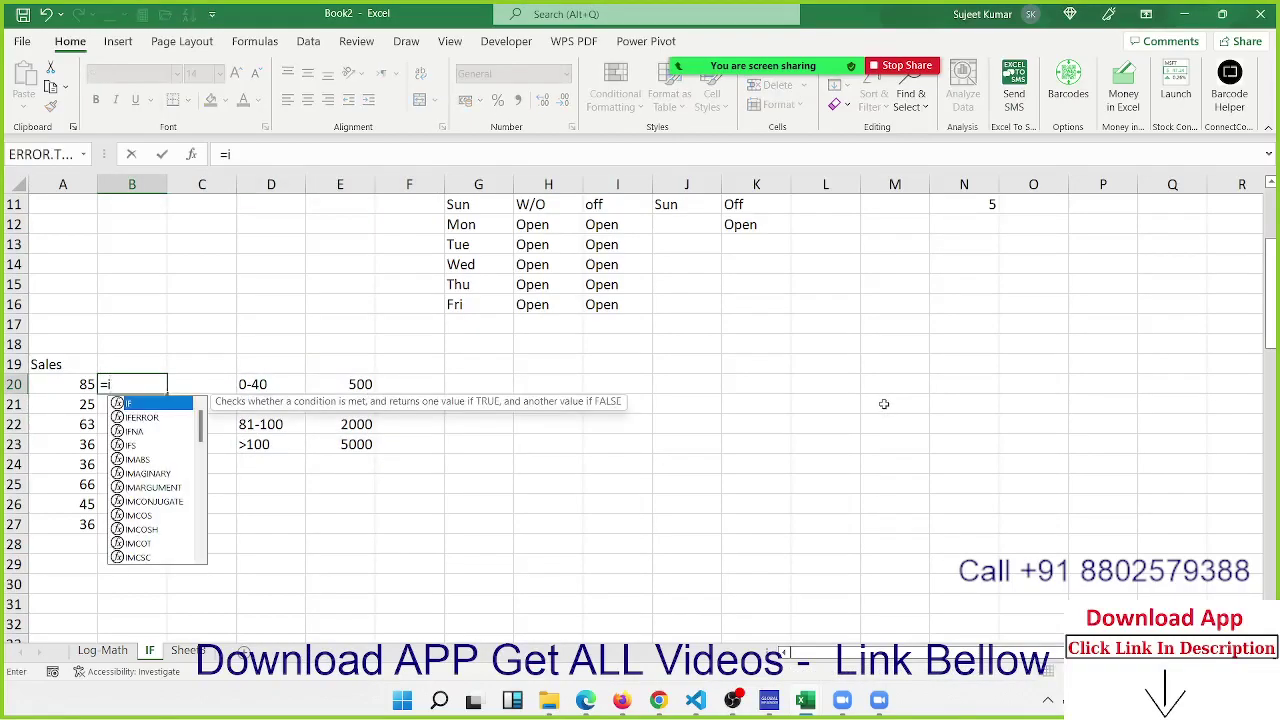
{"action": "type", "text": "f"}
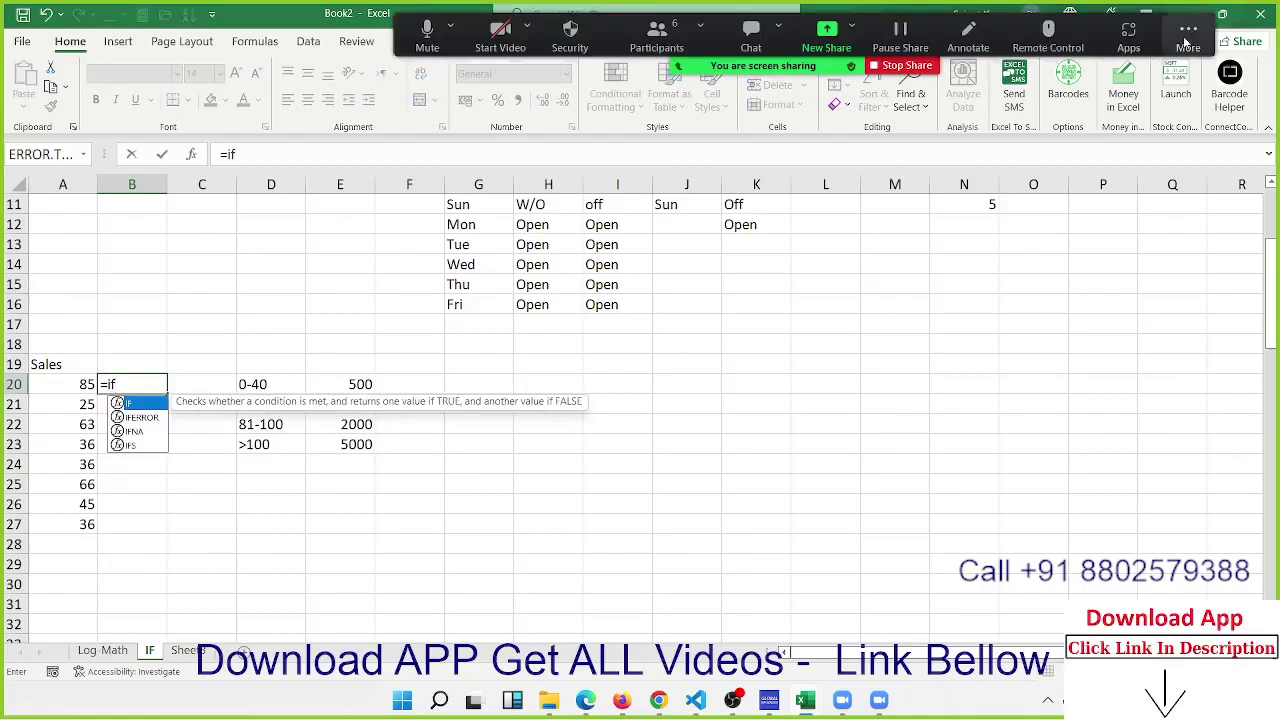
{"action": "left_click", "coordinate": [1185, 40]}
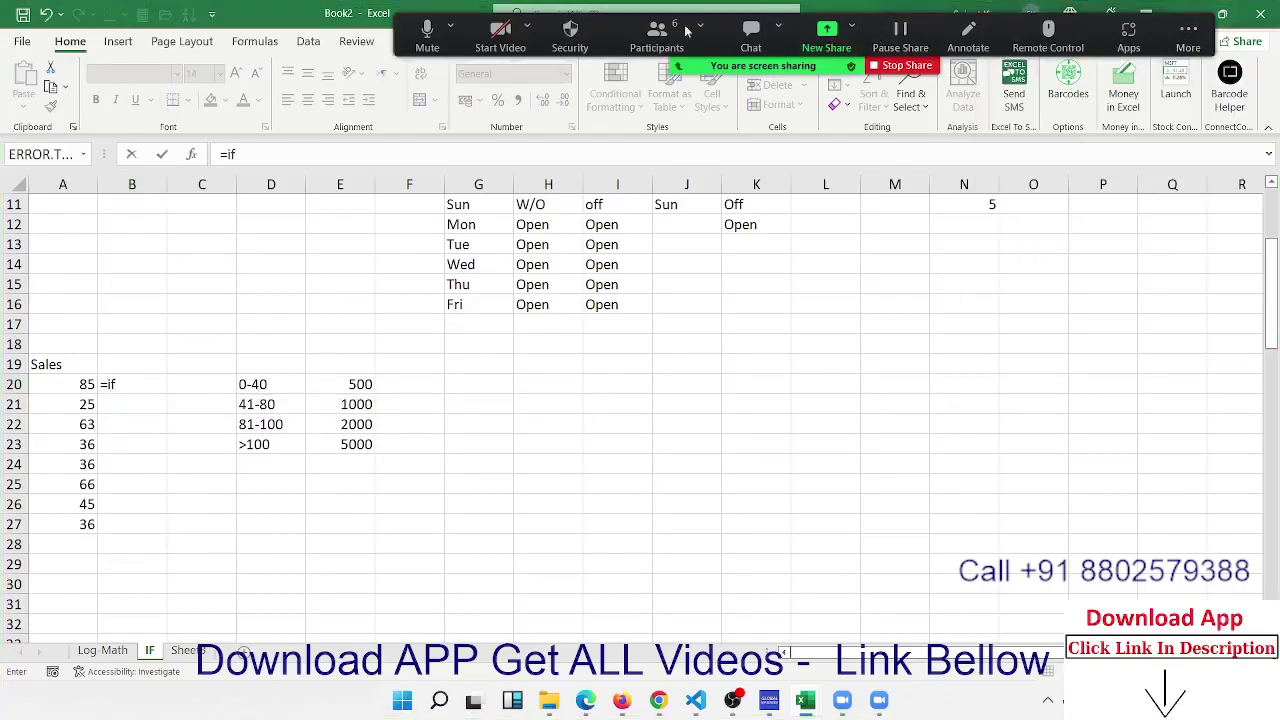
Allow each of the five listed participants to record local files, then close the list.
{"action": "left_click", "coordinate": [686, 32]}
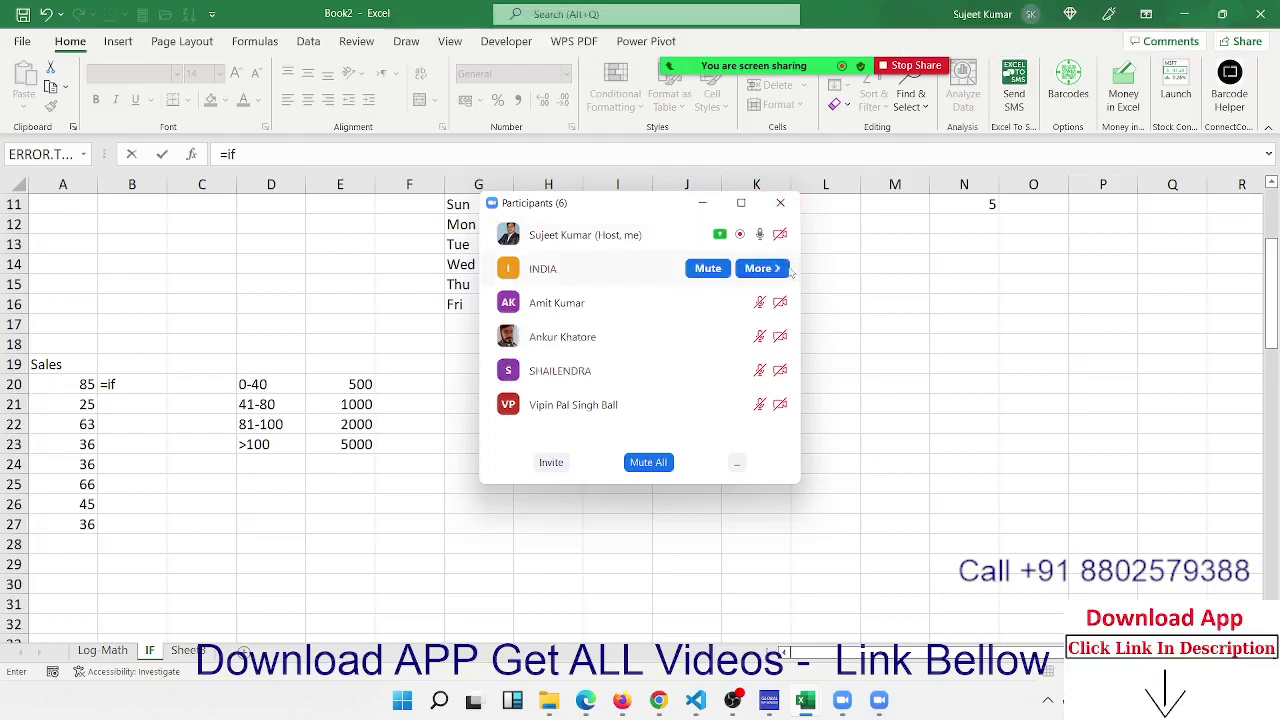
{"action": "left_click", "coordinate": [788, 269]}
{"action": "left_click", "coordinate": [866, 405]}
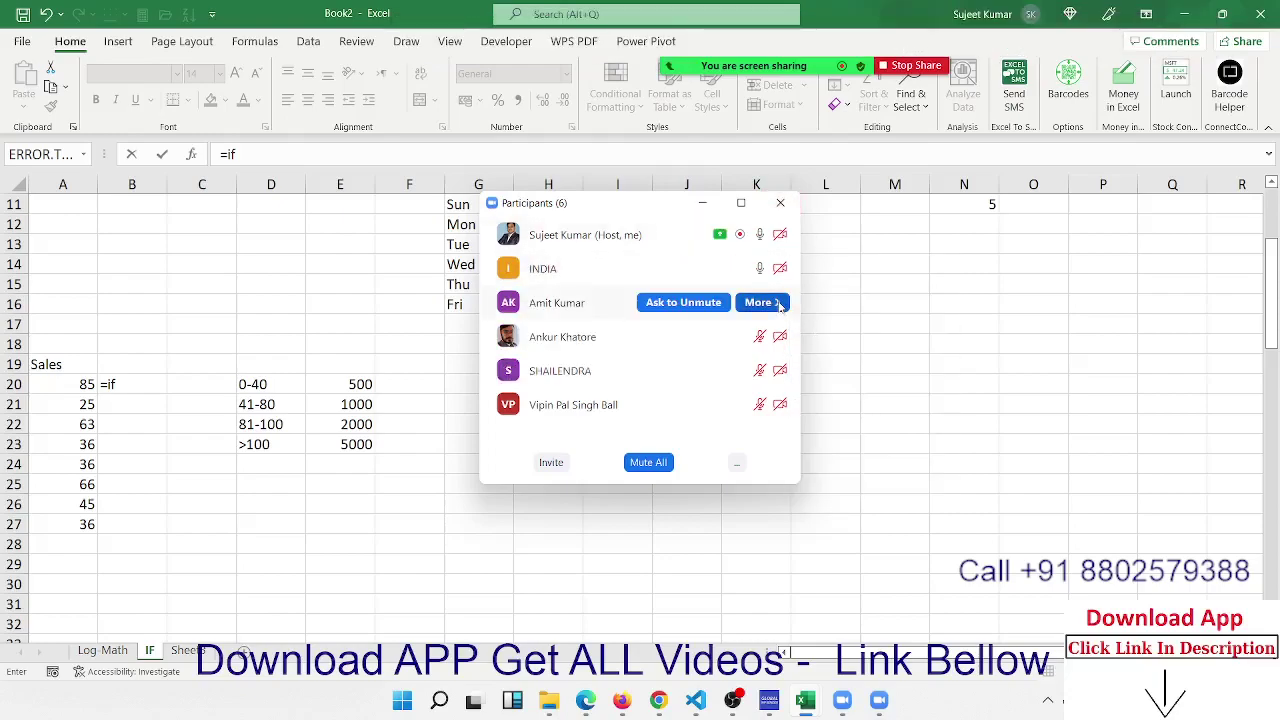
{"action": "left_click", "coordinate": [780, 303]}
{"action": "left_click", "coordinate": [835, 438]}
{"action": "left_click", "coordinate": [778, 336]}
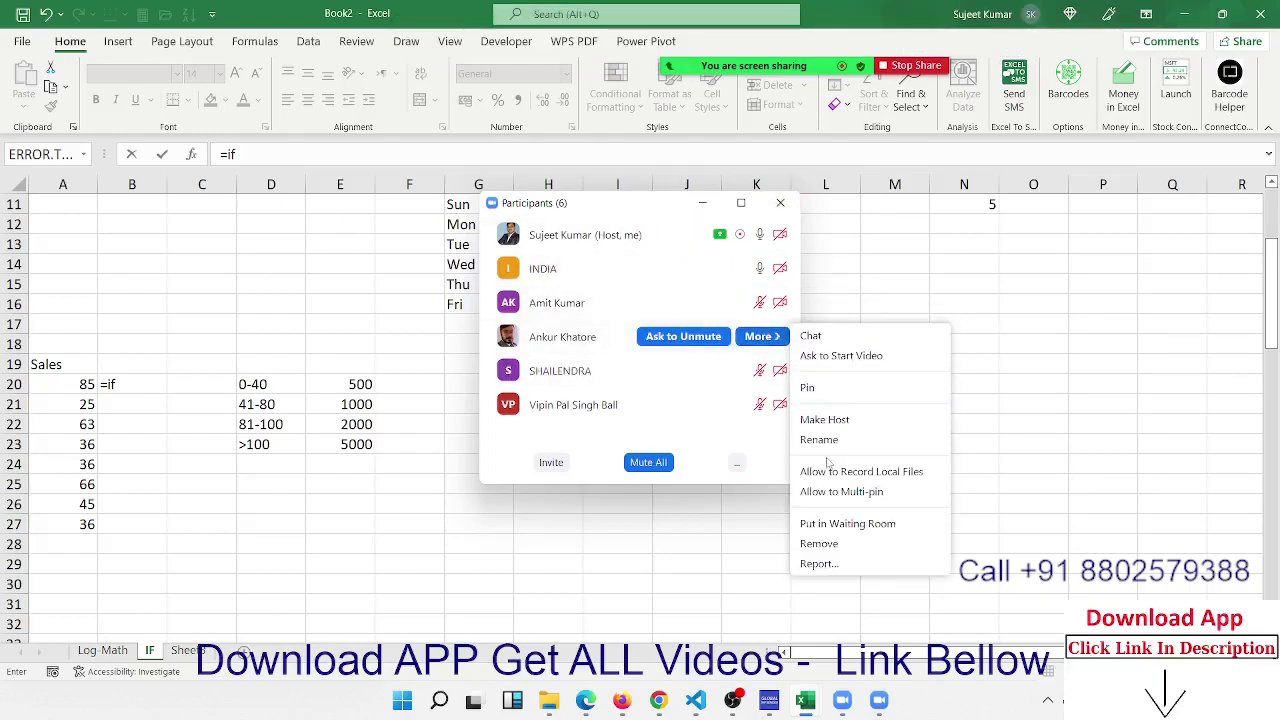
{"action": "left_click", "coordinate": [830, 471]}
{"action": "left_click", "coordinate": [762, 370]}
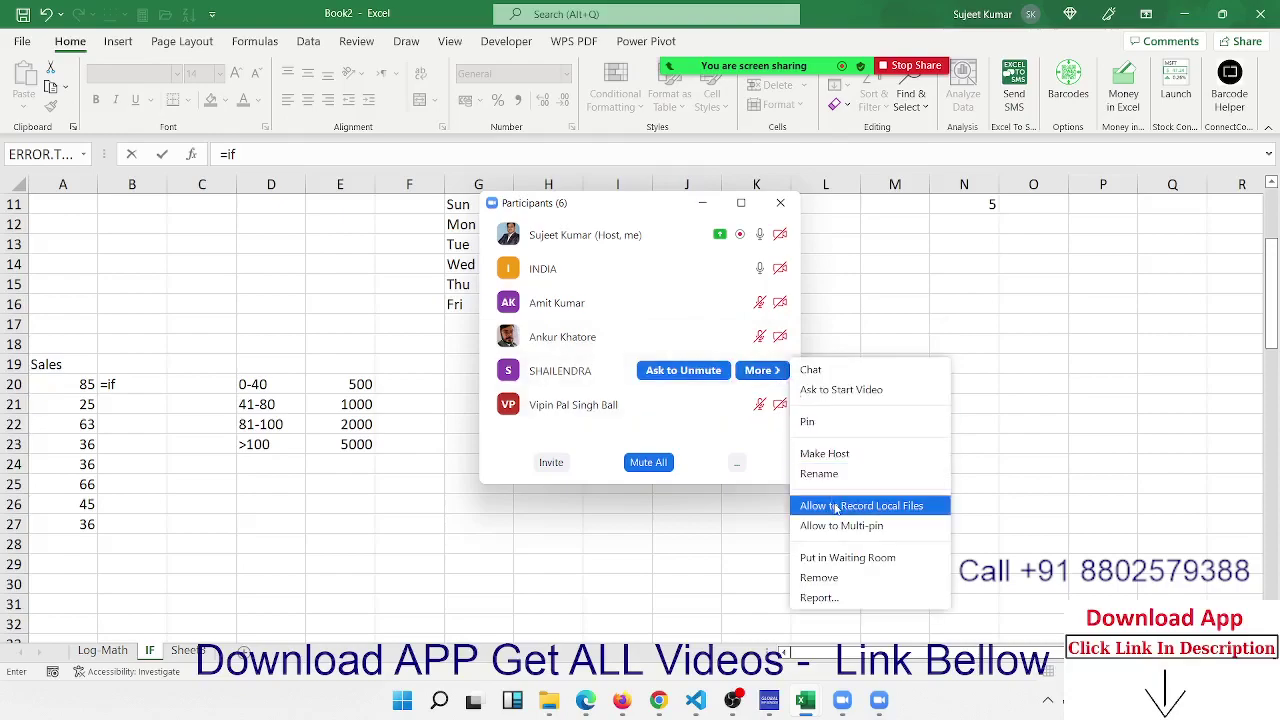
{"action": "left_click", "coordinate": [835, 506]}
{"action": "left_click", "coordinate": [762, 404]}
{"action": "left_click", "coordinate": [873, 537]}
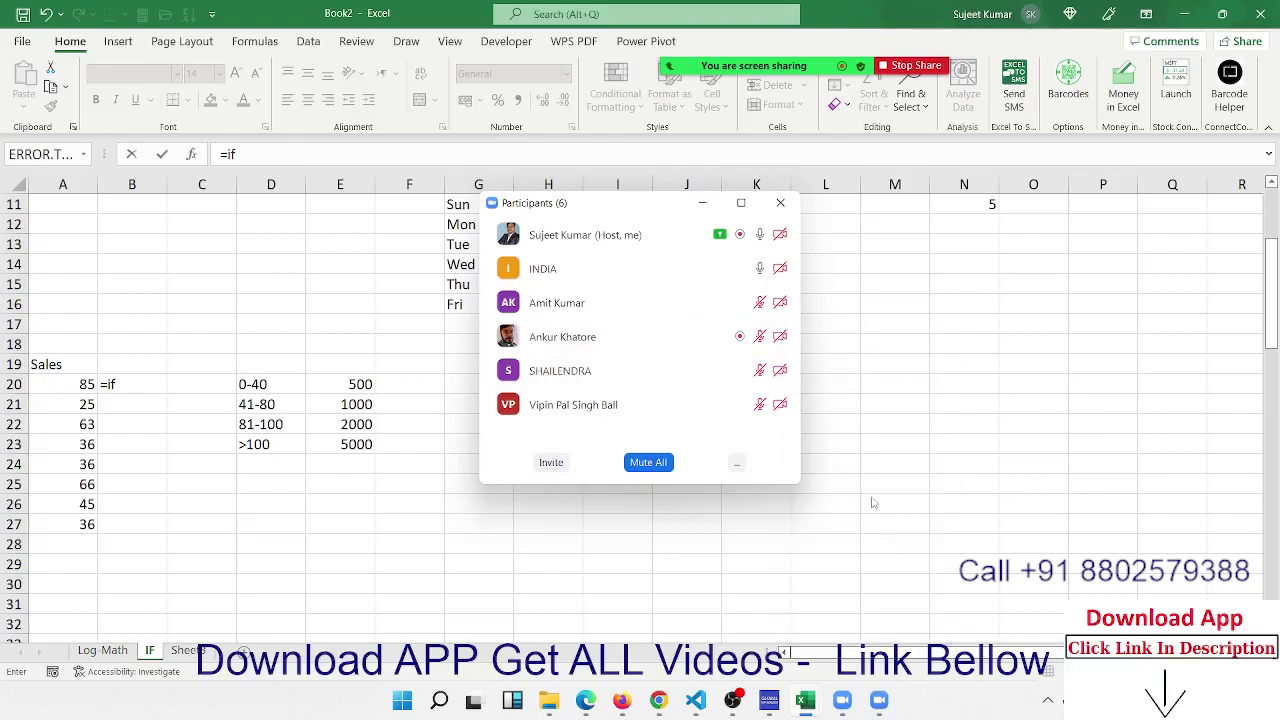
{"action": "left_click", "coordinate": [781, 204]}
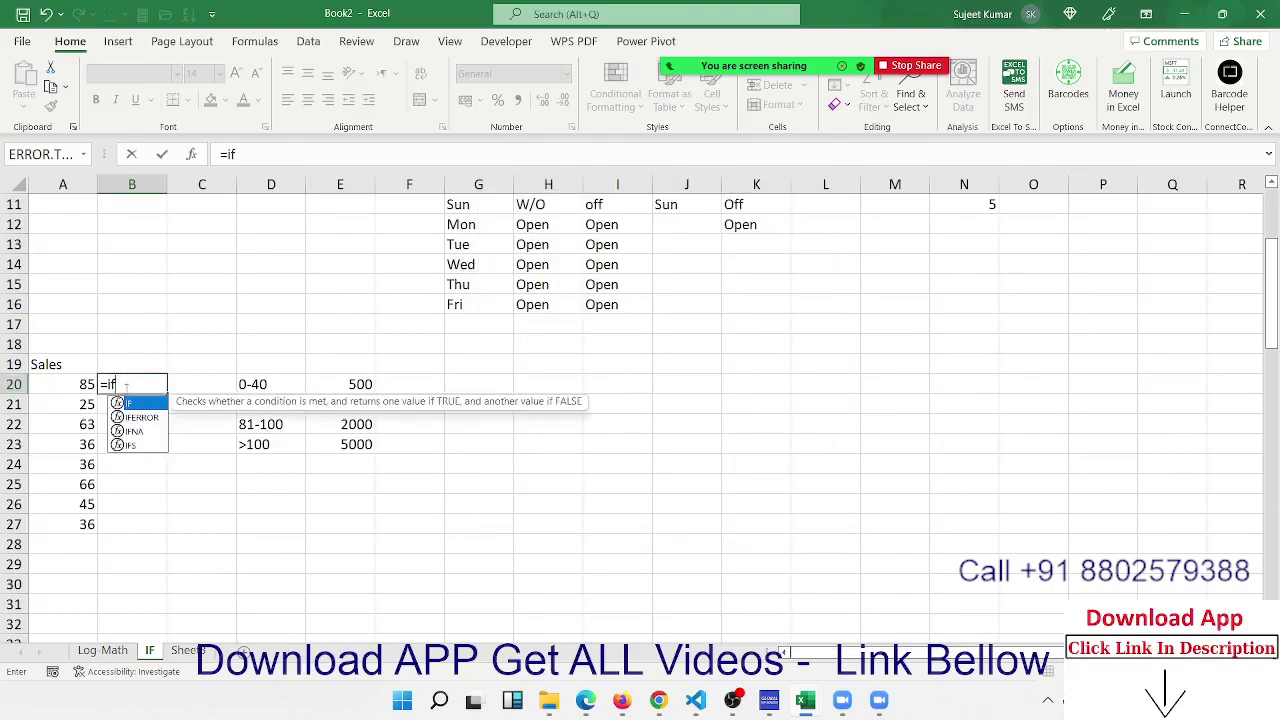
Build B20's first tiers: A20<=40 gives 500, <=80 gives 1000, <=100 gives 2000.
{"action": "key", "text": "Tab"}
{"action": "left_click", "coordinate": [79, 390]}
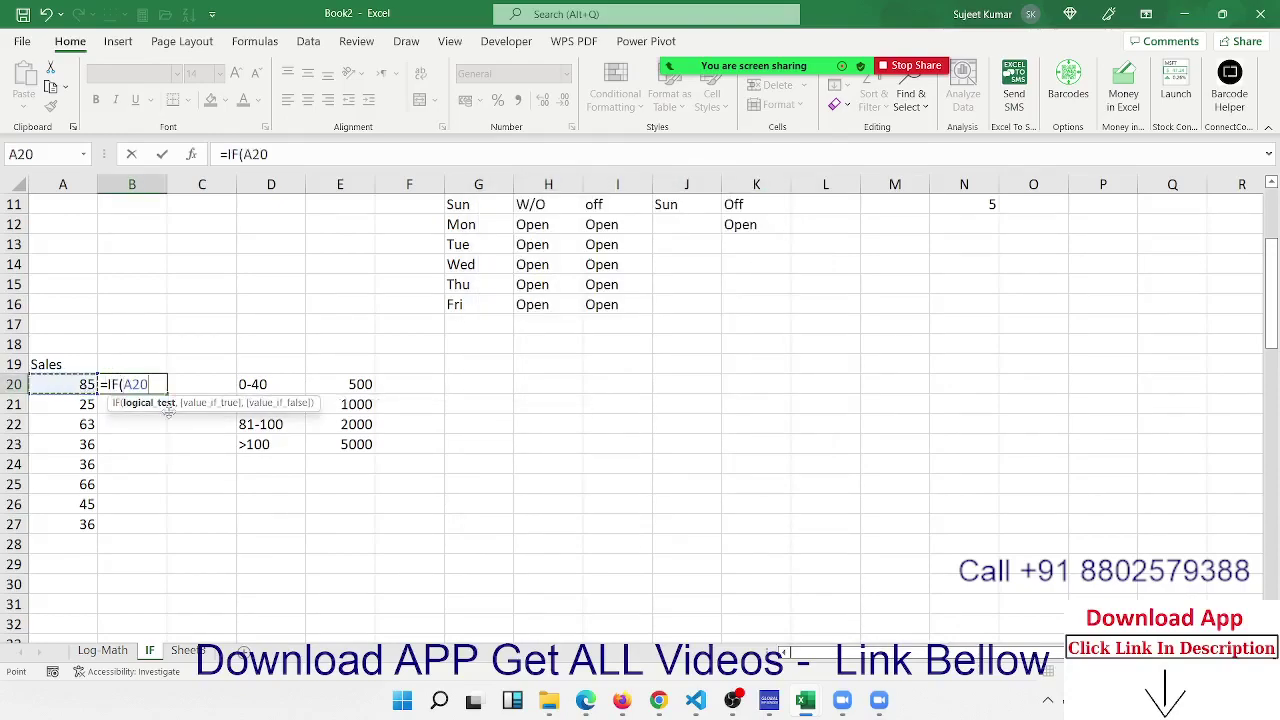
{"action": "type", "text": "<="}
{"action": "type", "text": "40,"}
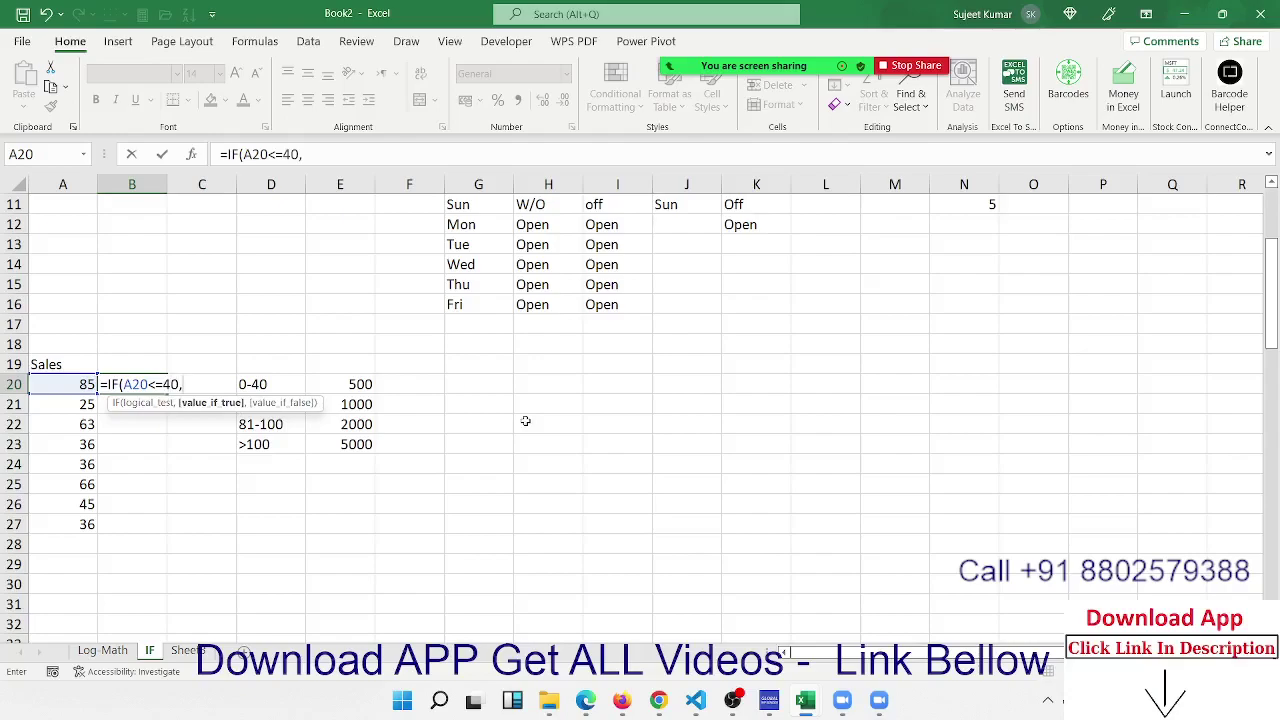
{"action": "type", "text": "500"}
{"action": "type", "text": ",IF("}
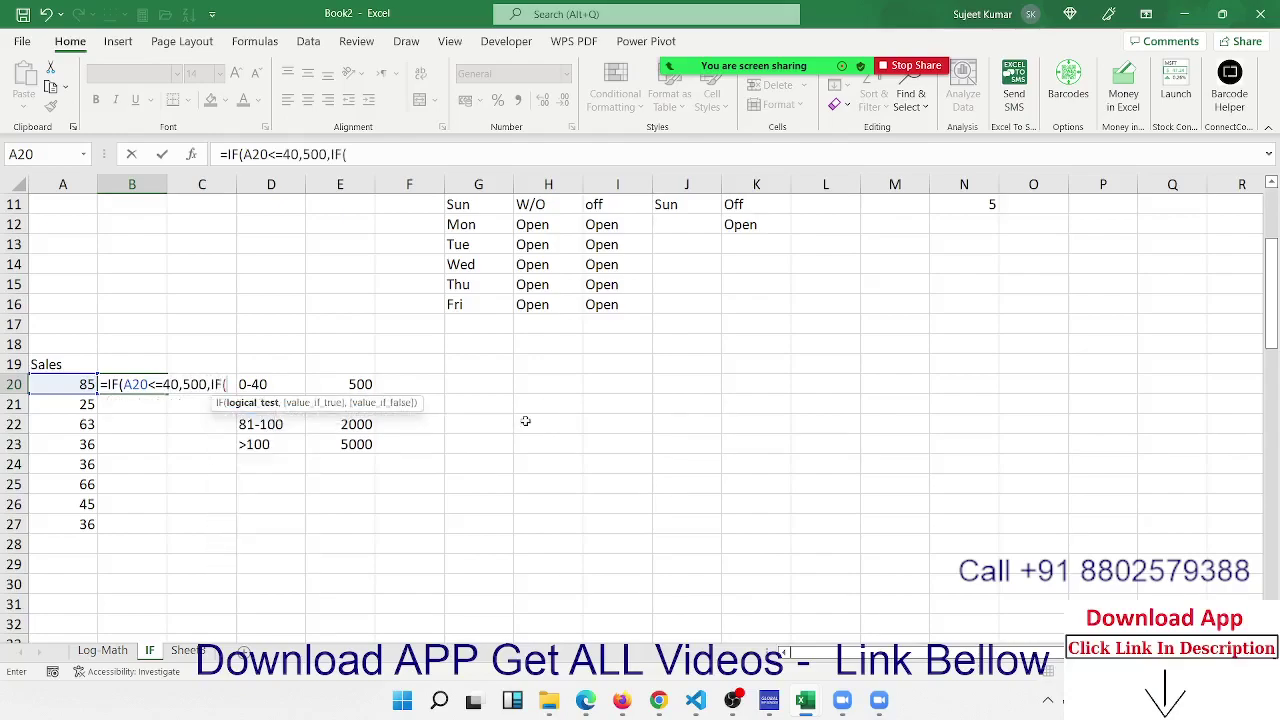
{"action": "key", "text": "Left"}
{"action": "type", "text": "<="}
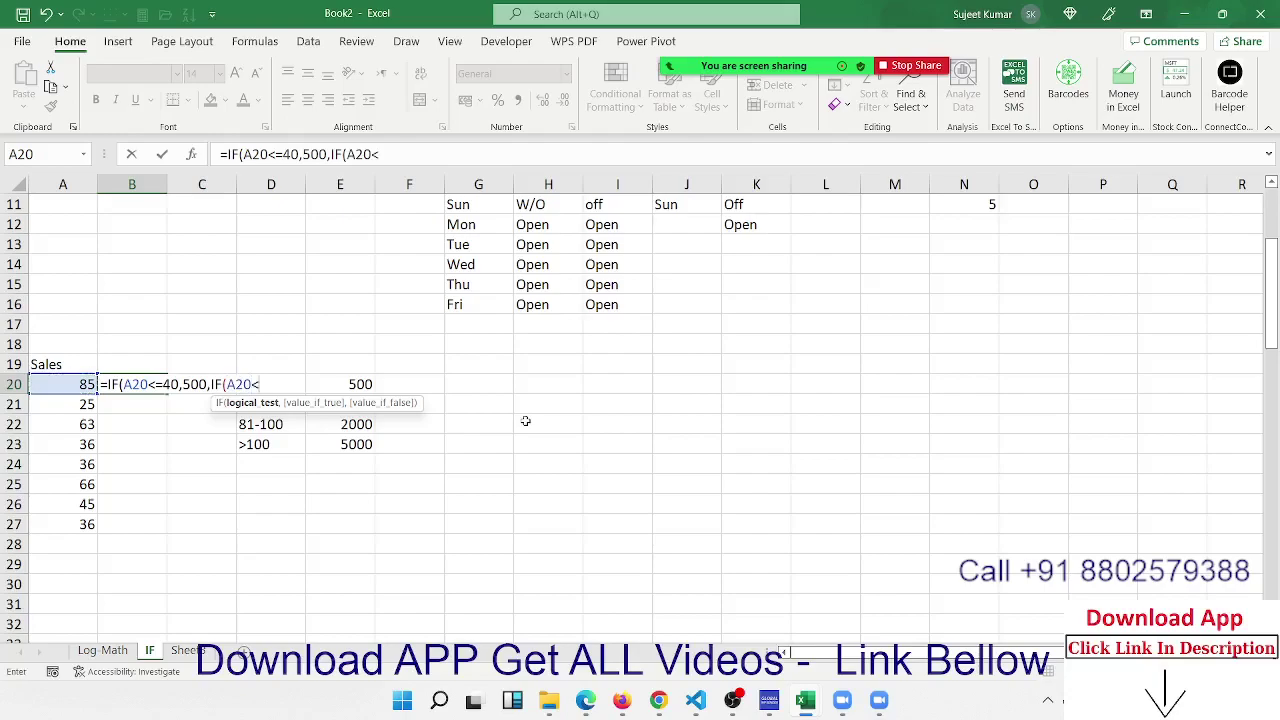
{"action": "type", "text": "8"}
{"action": "type", "text": "0,1"}
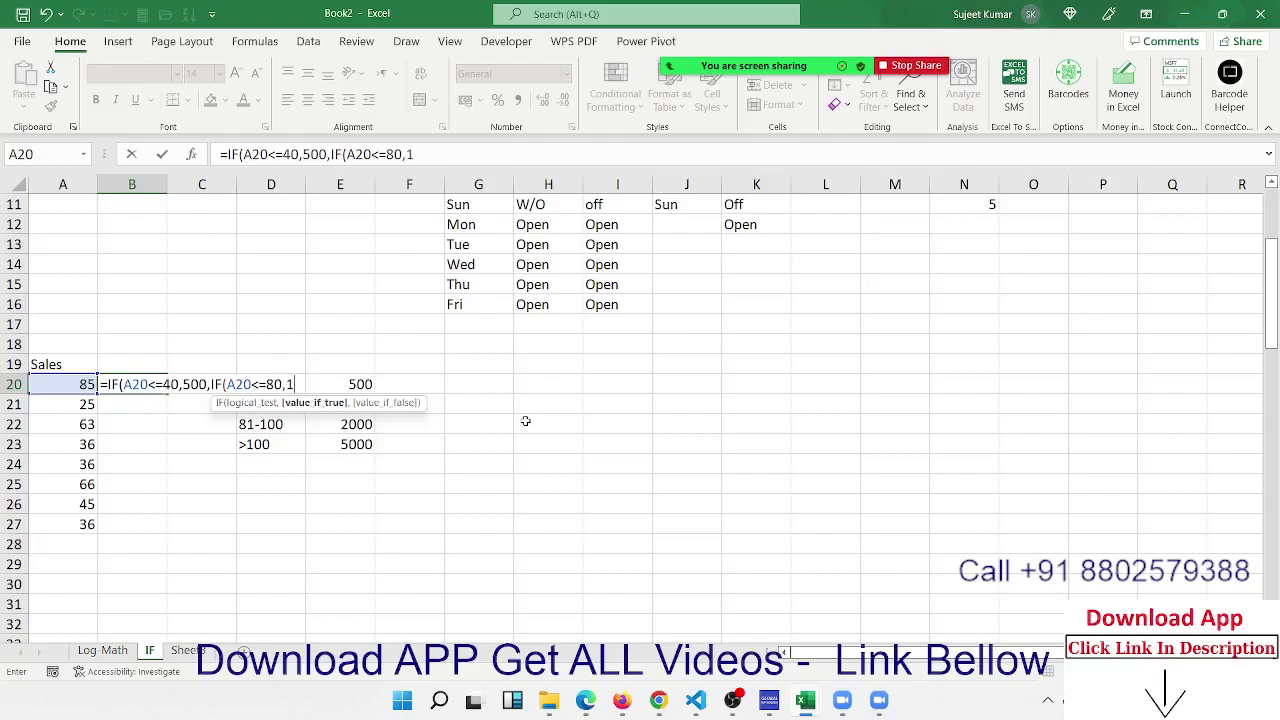
{"action": "type", "text": "000"}
{"action": "type", "text": ",IF("}
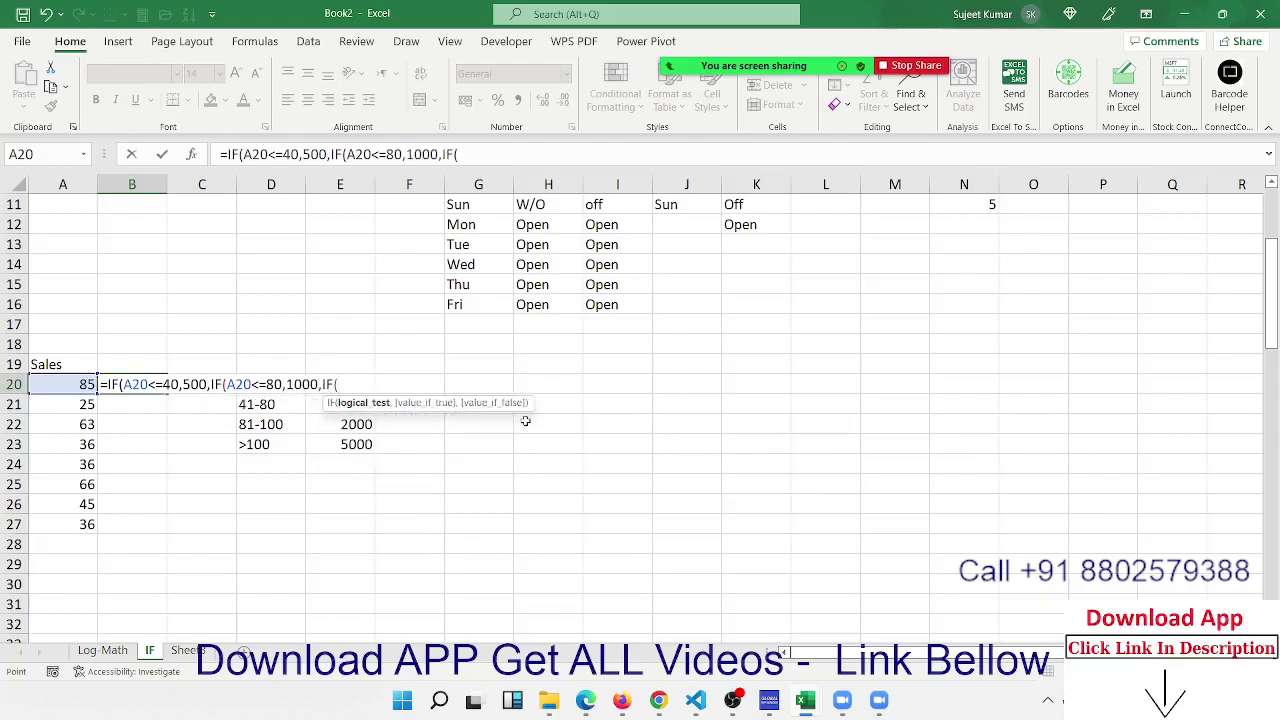
{"action": "key", "text": "Left"}
{"action": "type", "text": "<=1"}
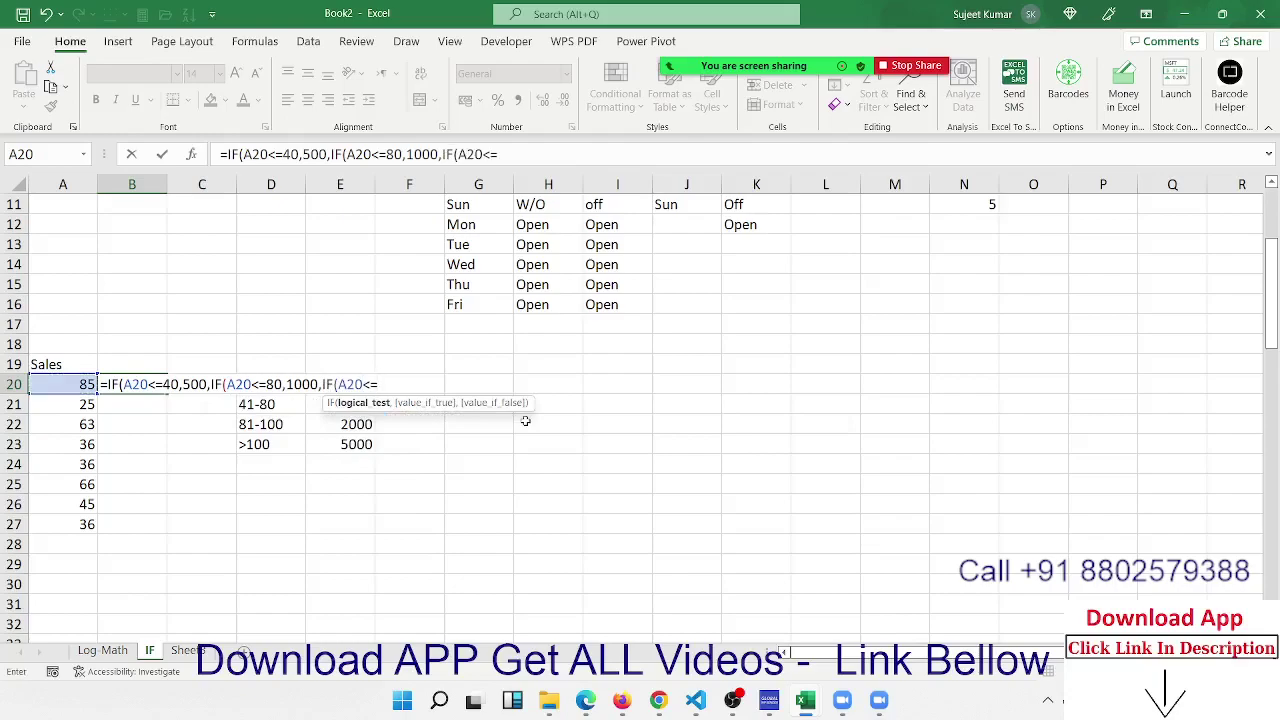
{"action": "type", "text": "00"}
{"action": "type", "text": ",2000"}
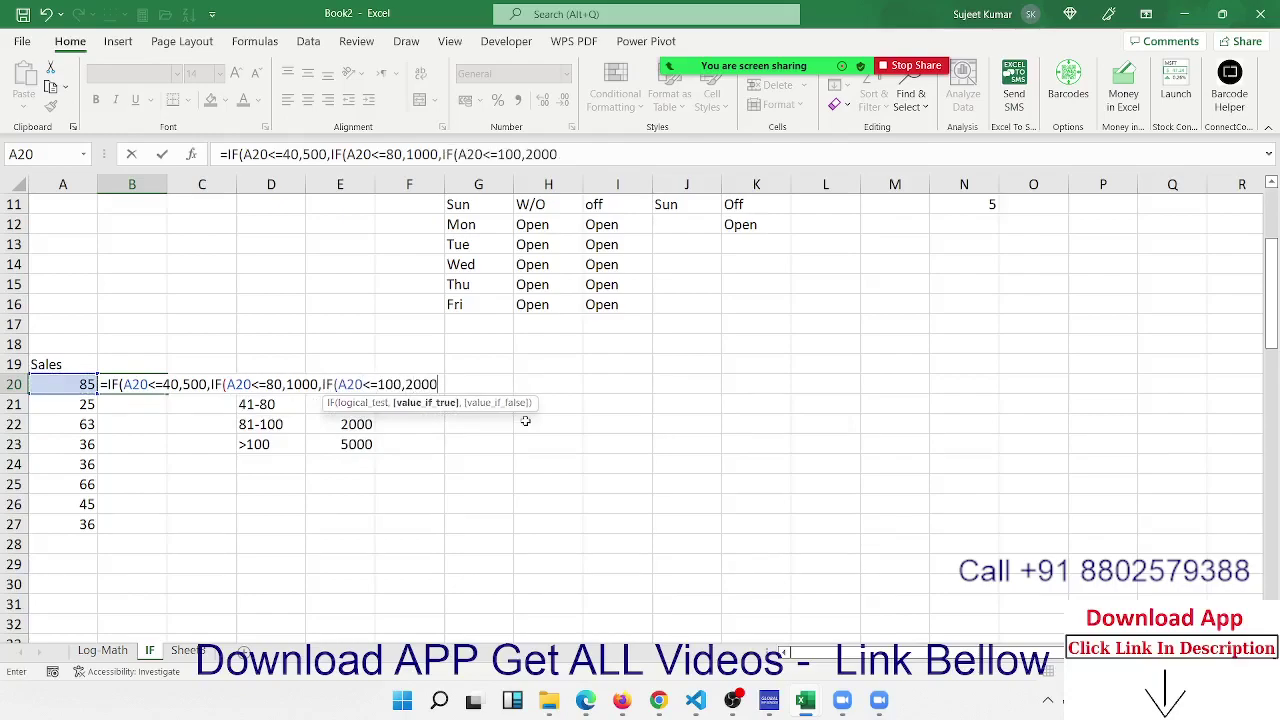
{"action": "type", "text": ",f"}
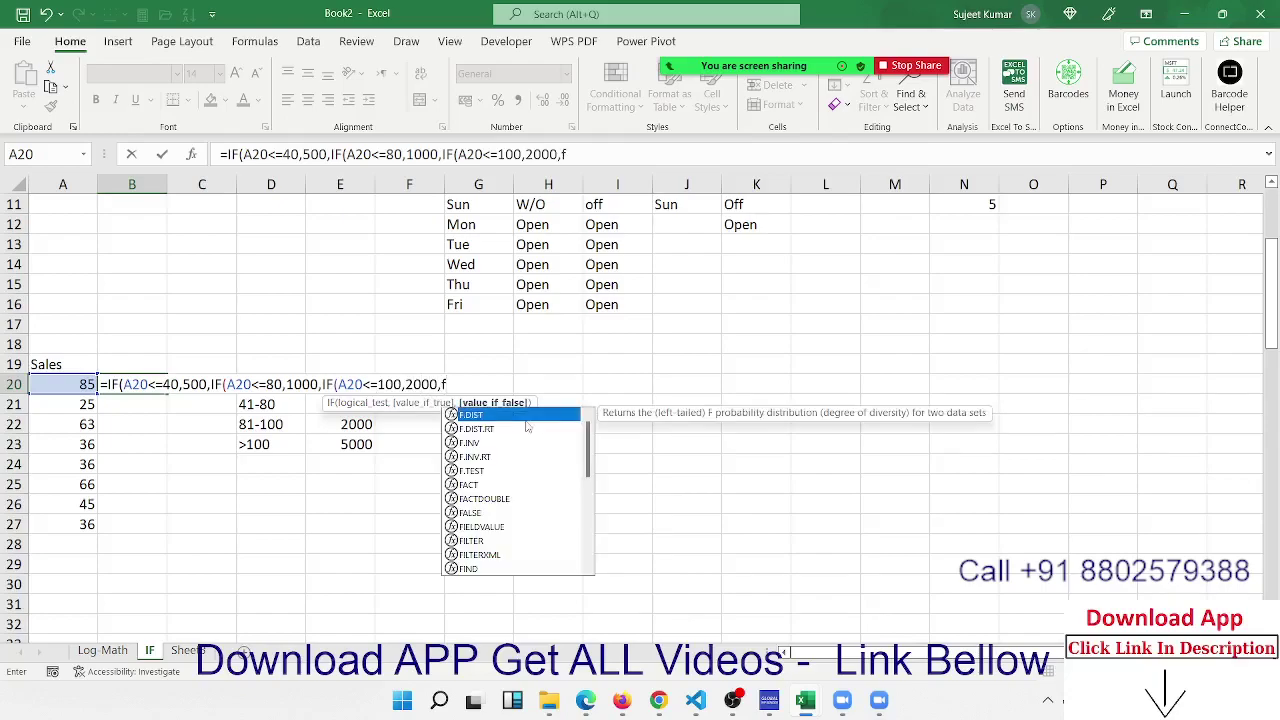
Add the final tier A20>100 gives 5000, then enter it accepting the parentheses correction.
{"action": "key", "text": "BackSpace"}
{"action": "type", "text": "if"}
{"action": "key", "text": "Tab"}
{"action": "key", "text": "Left"}
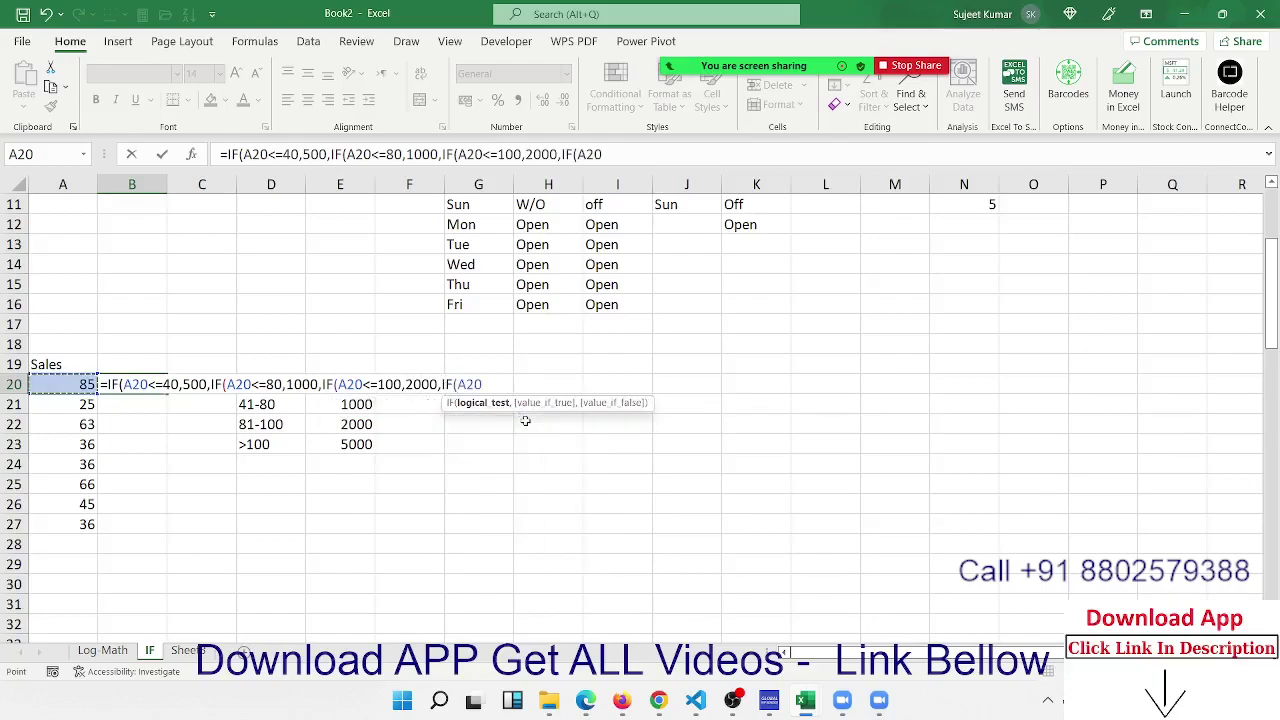
{"action": "type", "text": ">"}
{"action": "type", "text": "5"}
{"action": "key", "text": "BackSpace"}
{"action": "type", "text": "100,"}
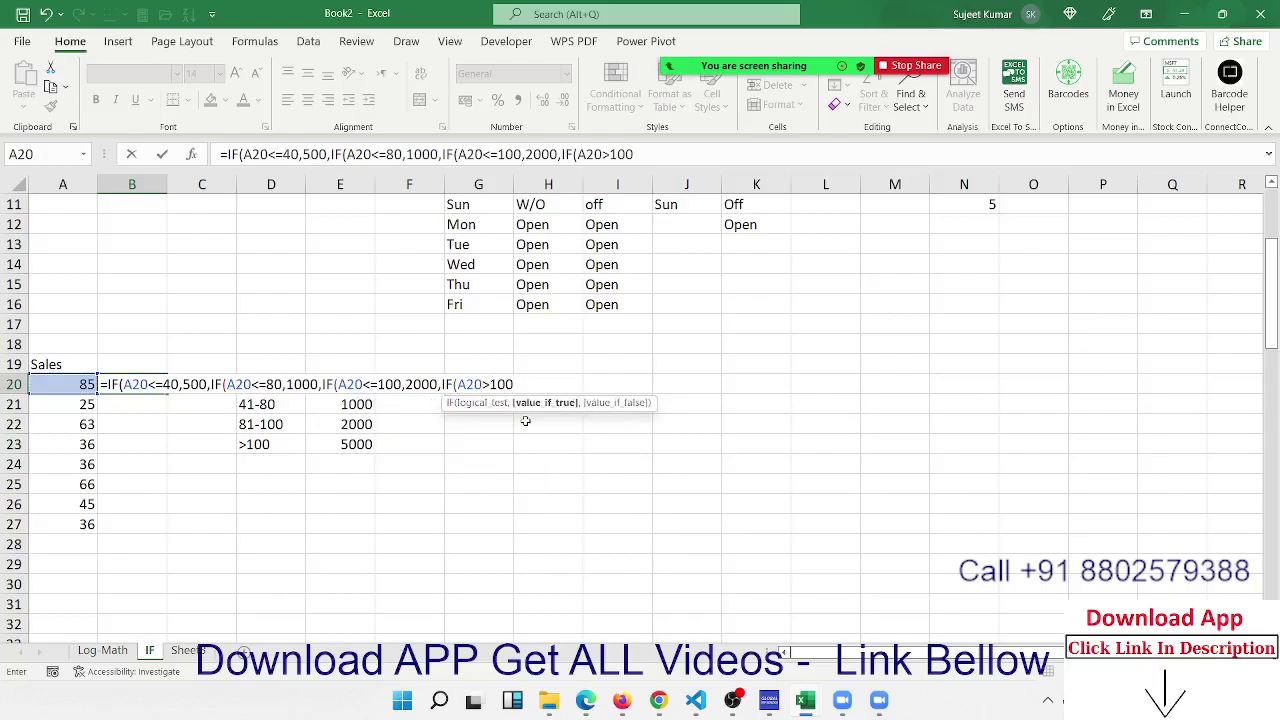
{"action": "type", "text": "000"}
{"action": "key", "text": "Return"}
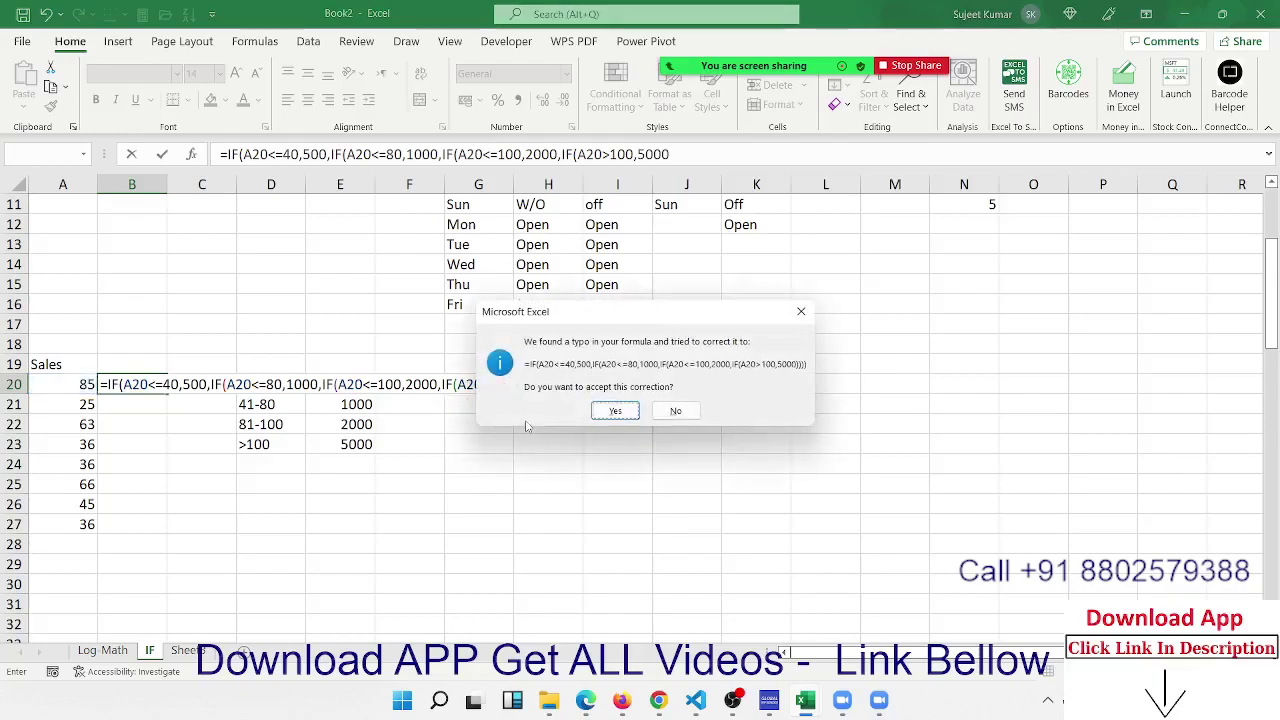
{"action": "key", "text": "Return"}
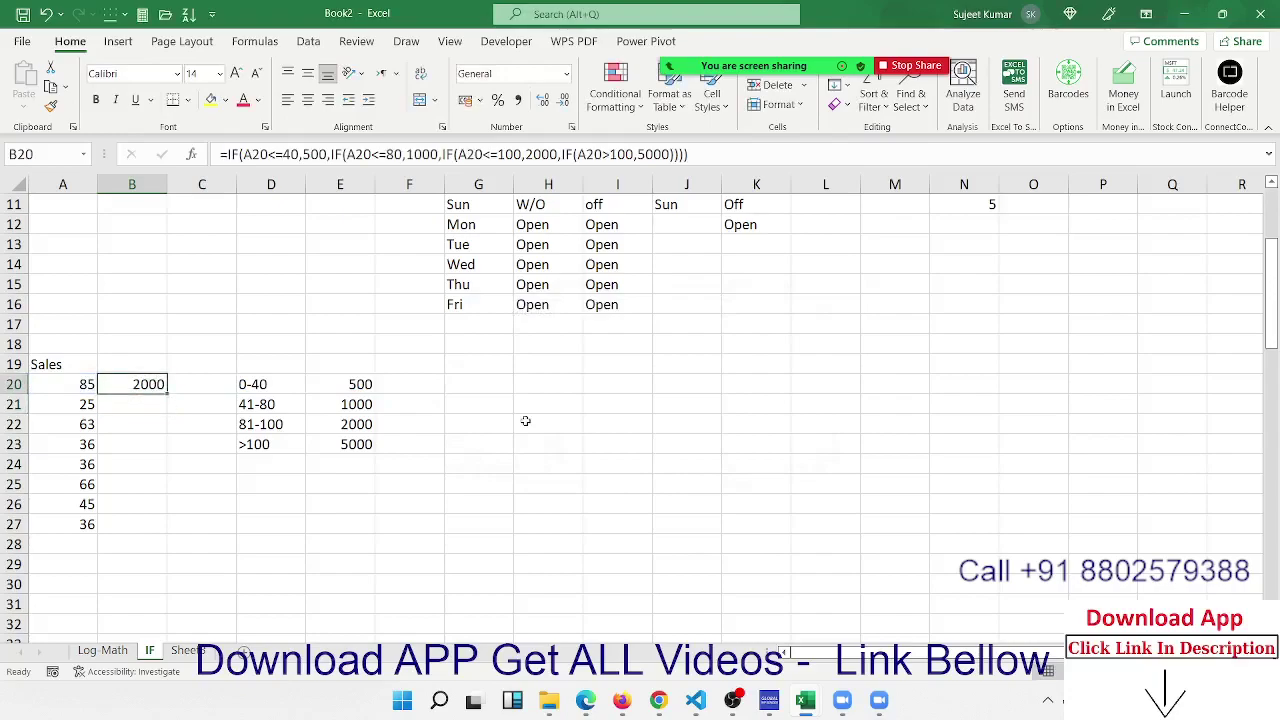
Copy B20's nested IF down to B27 and inspect the formula in B21.
{"action": "double_click", "coordinate": [164, 392]}
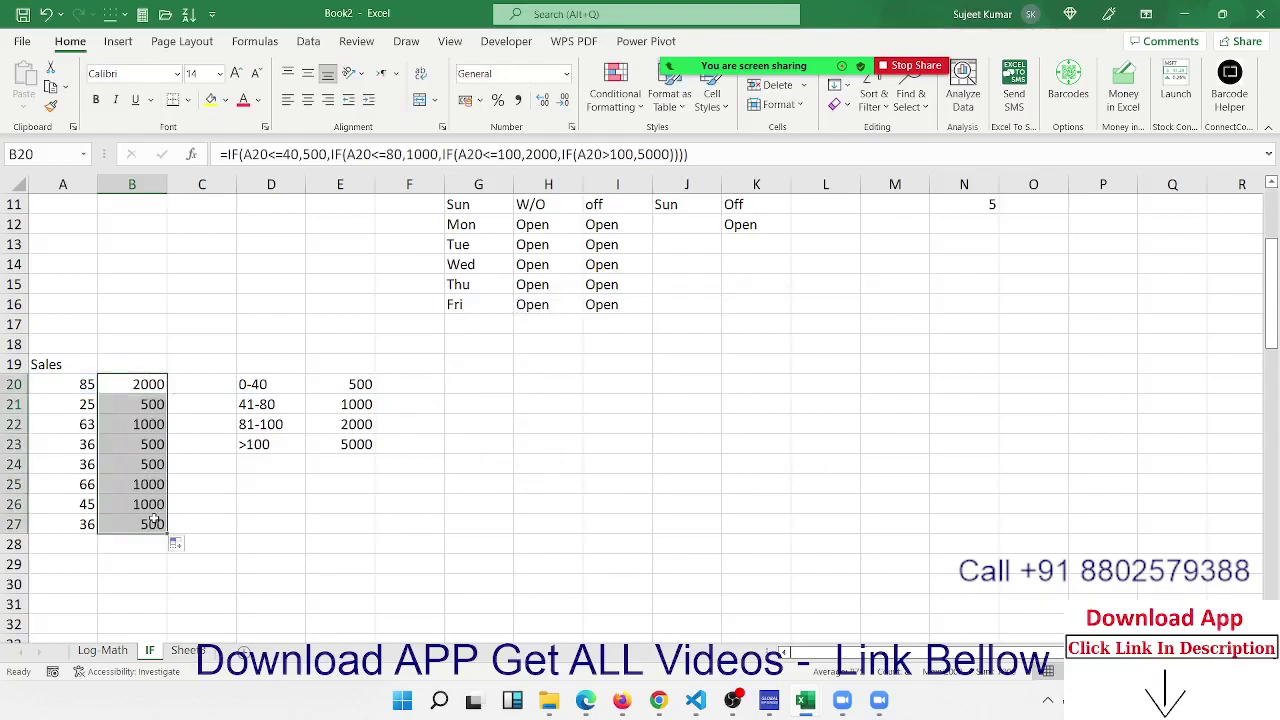
{"action": "left_click_drag", "start_coordinate": [155, 522], "coordinate": [140, 390]}
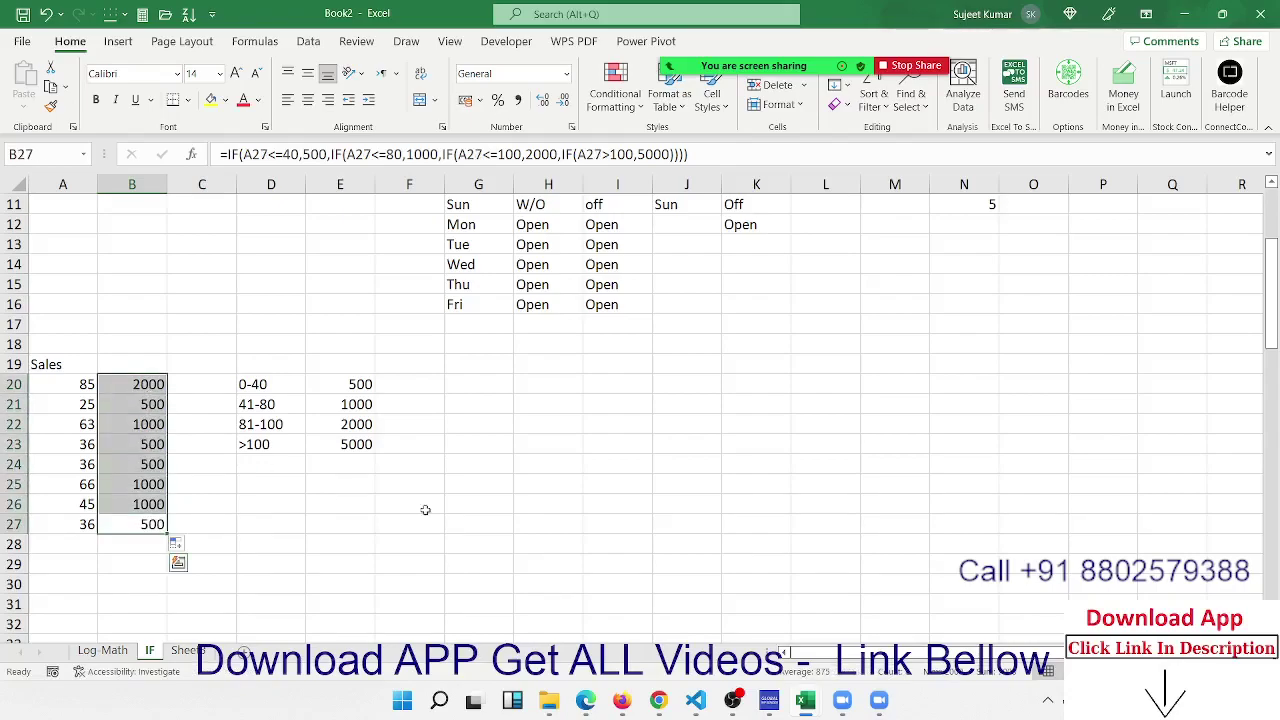
{"action": "left_click", "coordinate": [558, 490]}
{"action": "left_click", "coordinate": [578, 386]}
{"action": "left_click", "coordinate": [152, 395]}
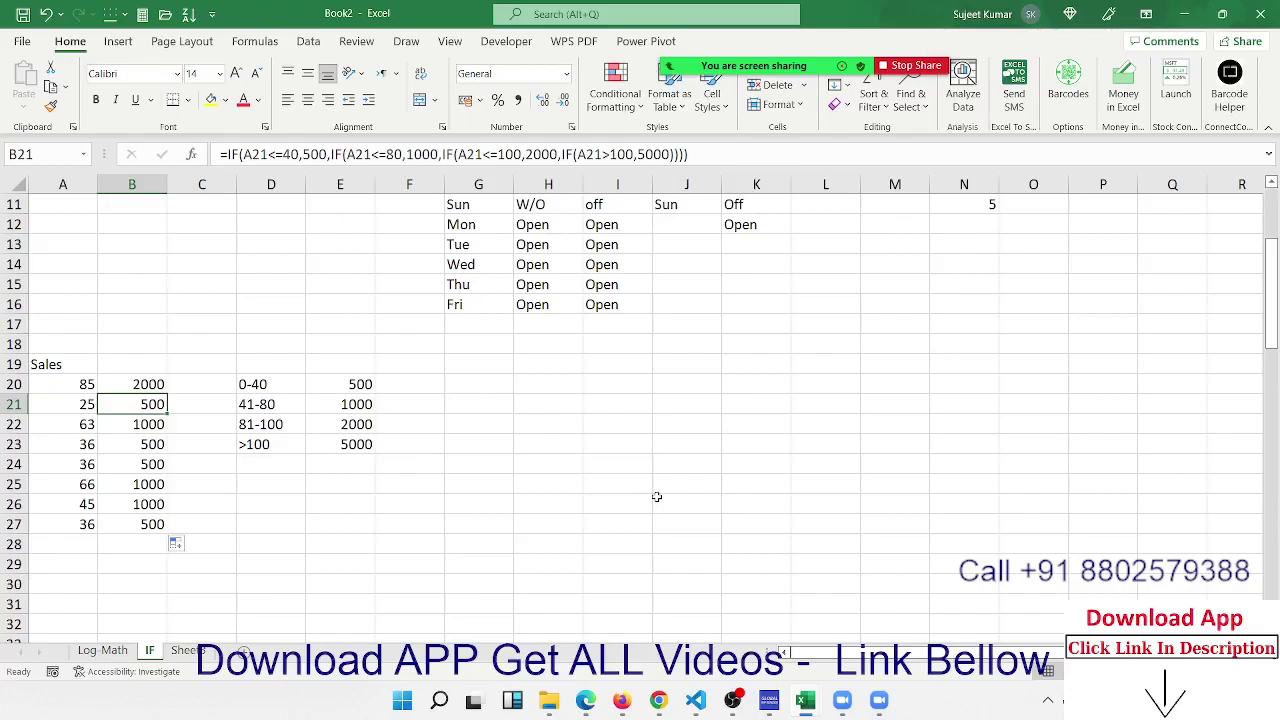
Type the headers Name, PAN, DL, Voter and Pass in H20:L20, with a sample name in H21.
{"action": "left_click", "coordinate": [570, 384]}
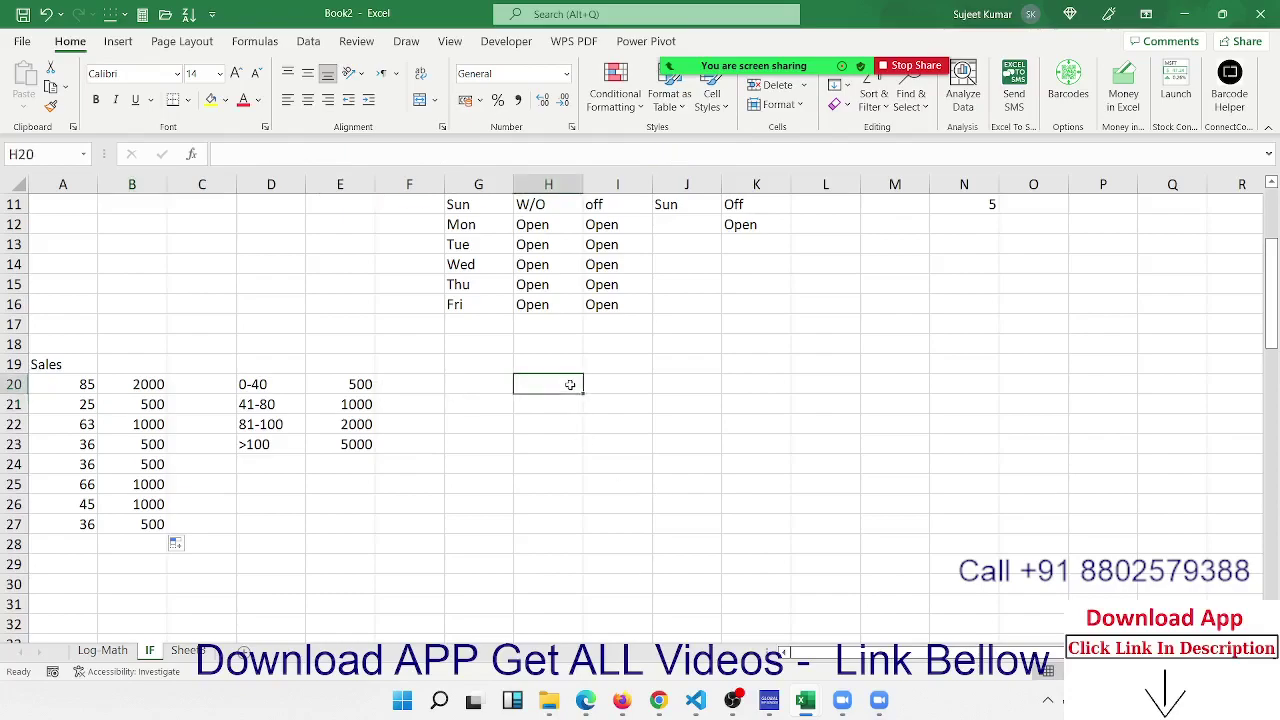
{"action": "type", "text": "Name"}
{"action": "key", "text": "Return"}
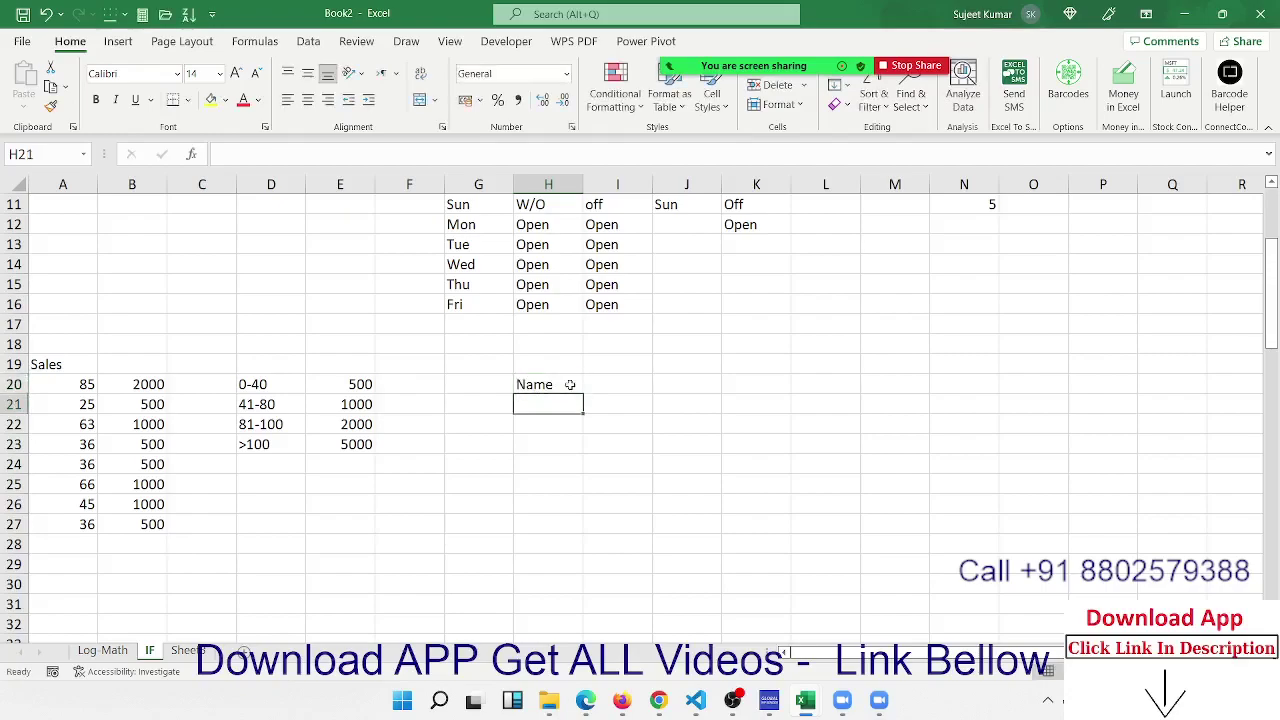
{"action": "type", "text": "Puja"}
{"action": "key", "text": "Tab"}
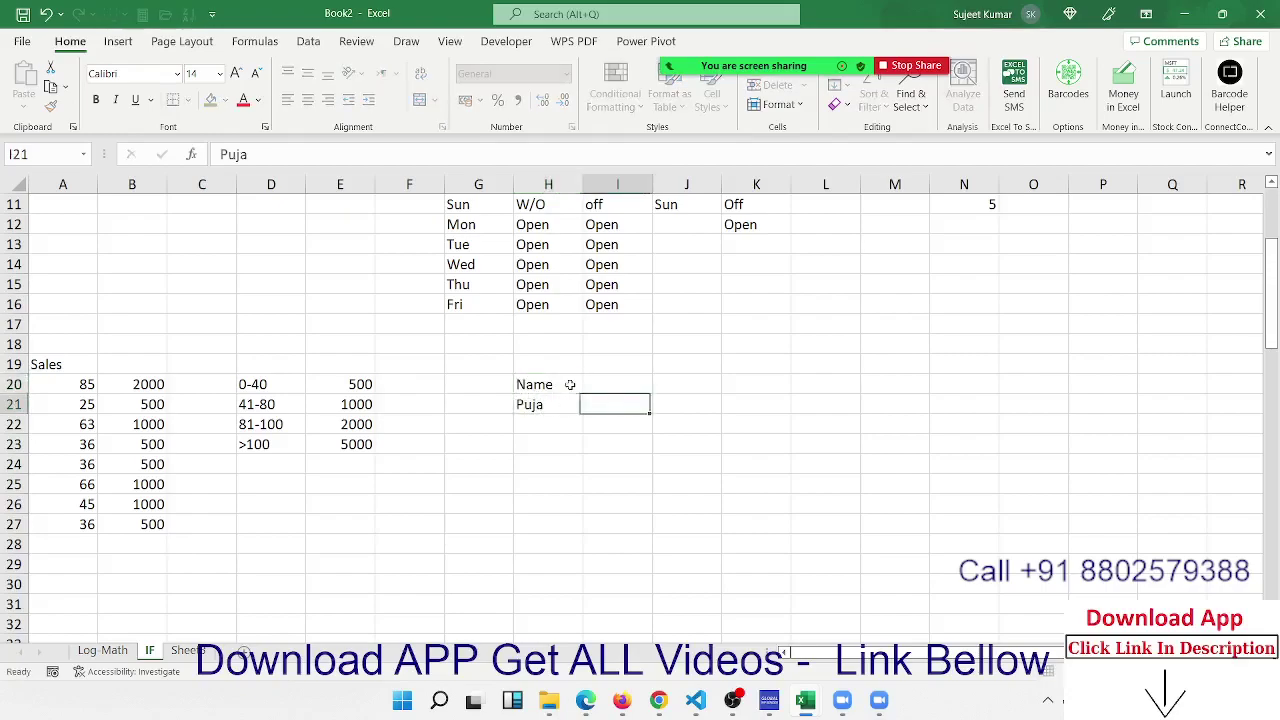
{"action": "key", "text": "Up"}
{"action": "type", "text": "ID"}
{"action": "key", "text": "Tab"}
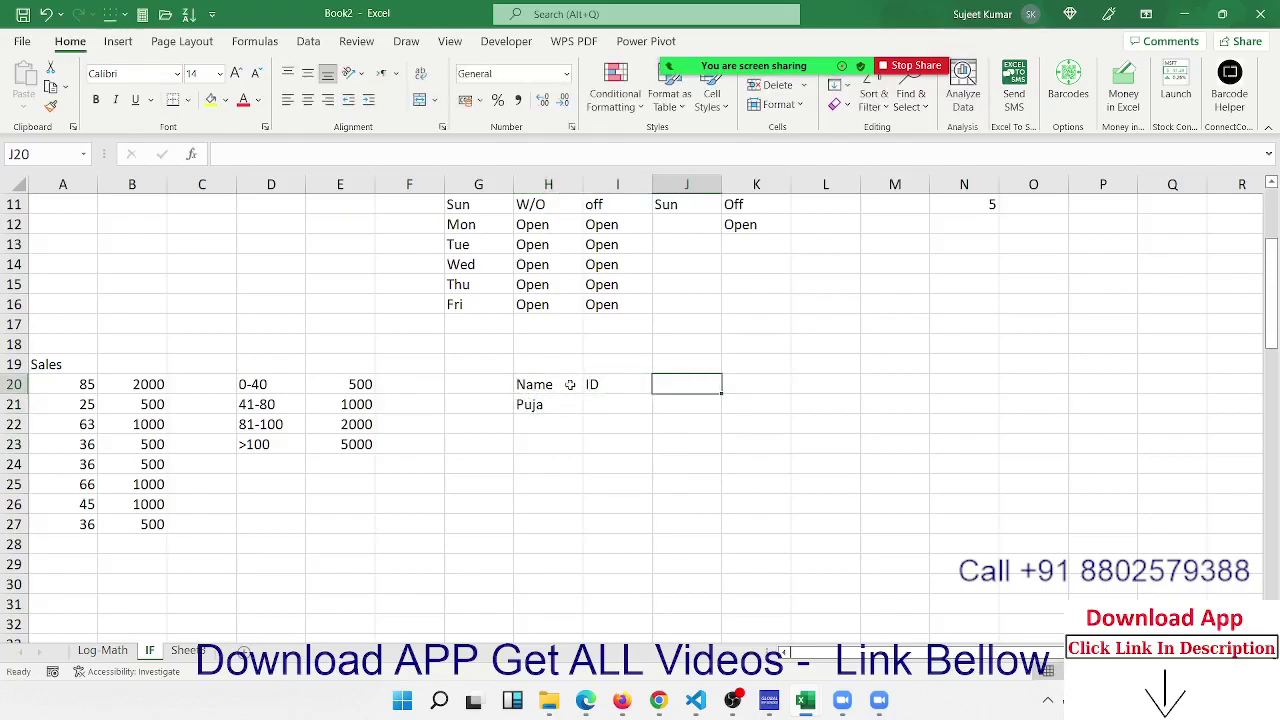
{"action": "type", "text": "DL"}
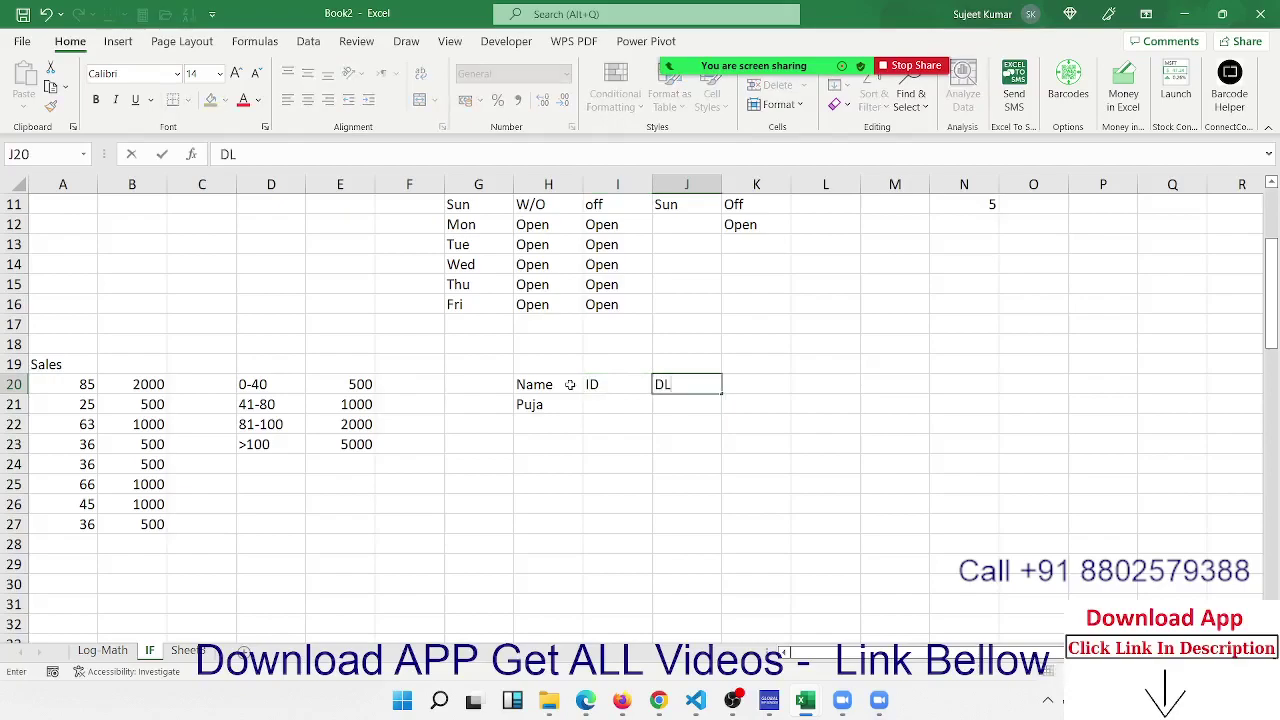
{"action": "key", "text": "Tab"}
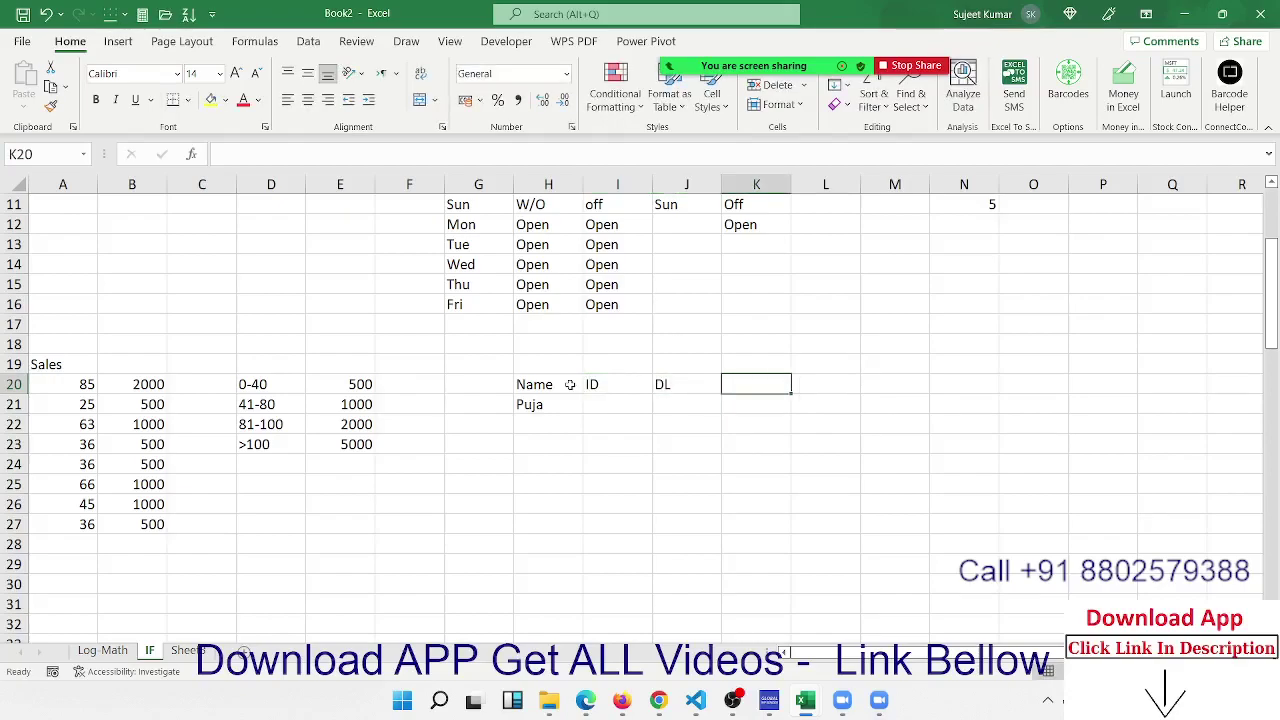
{"action": "key", "text": "Return"}
{"action": "key", "text": "Up"}
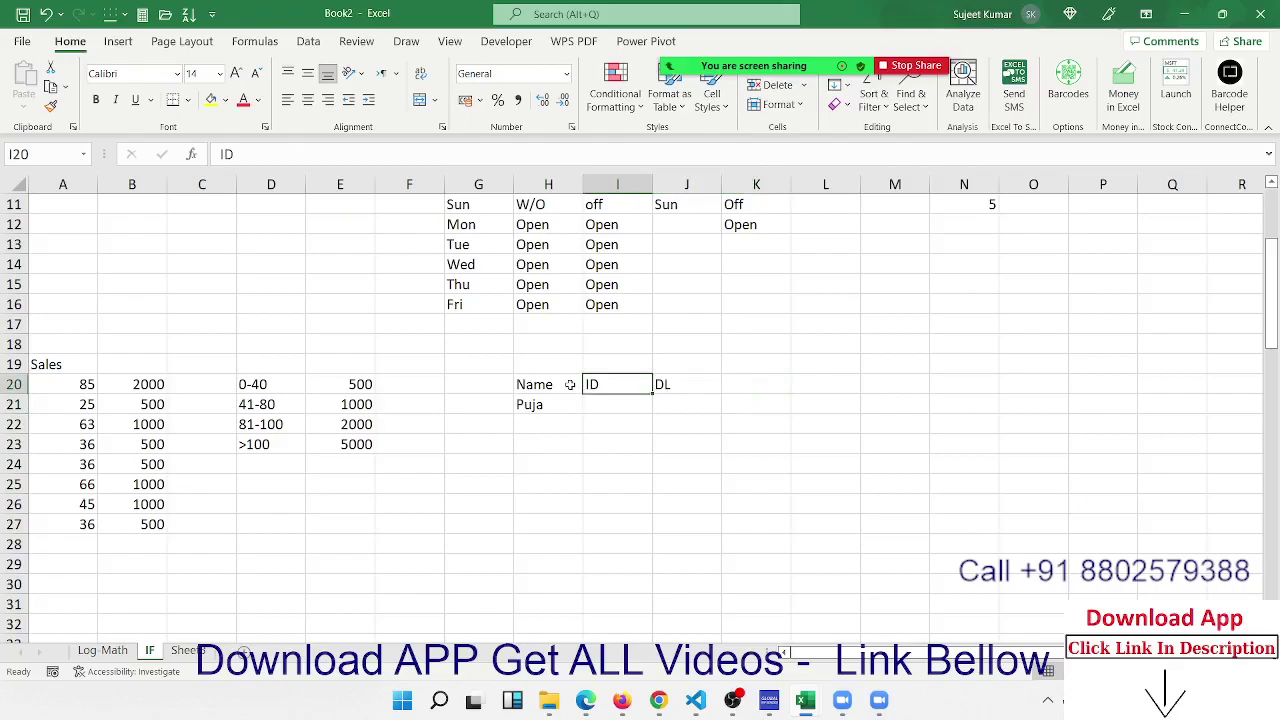
{"action": "type", "text": "PAN"}
{"action": "key", "text": "Tab"}
{"action": "key", "text": "Tab"}
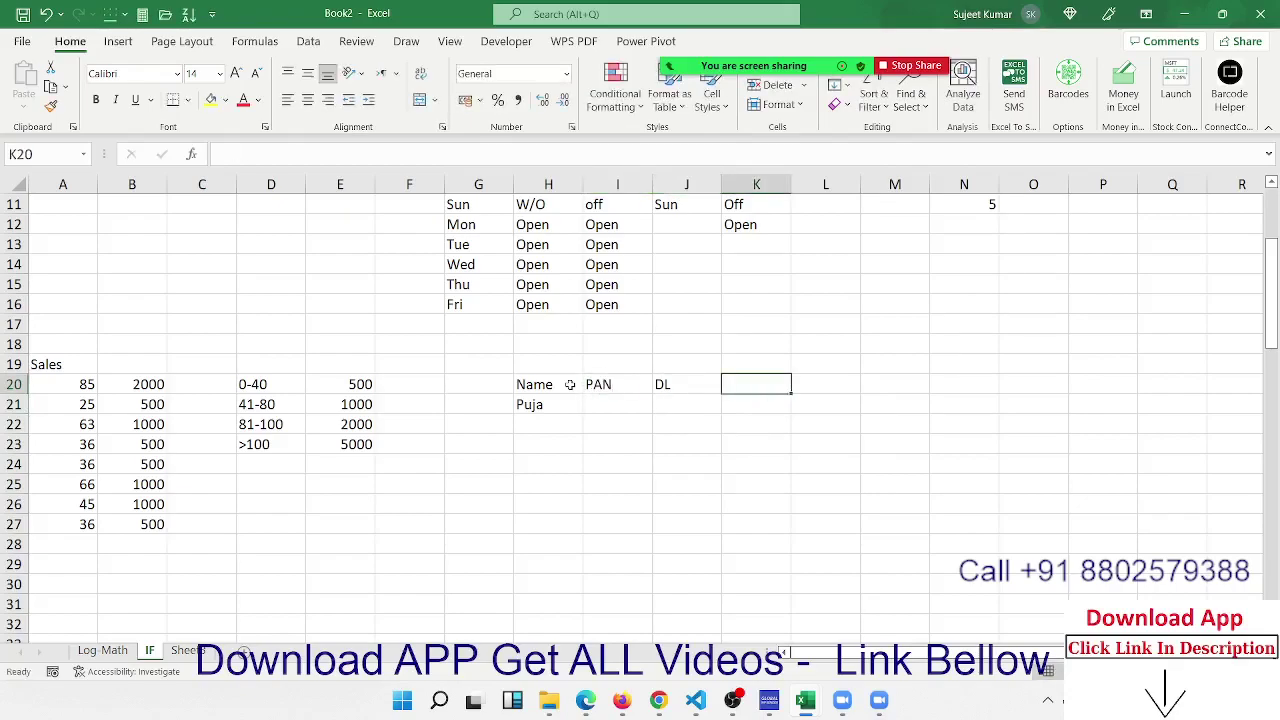
{"action": "type", "text": "Vot"}
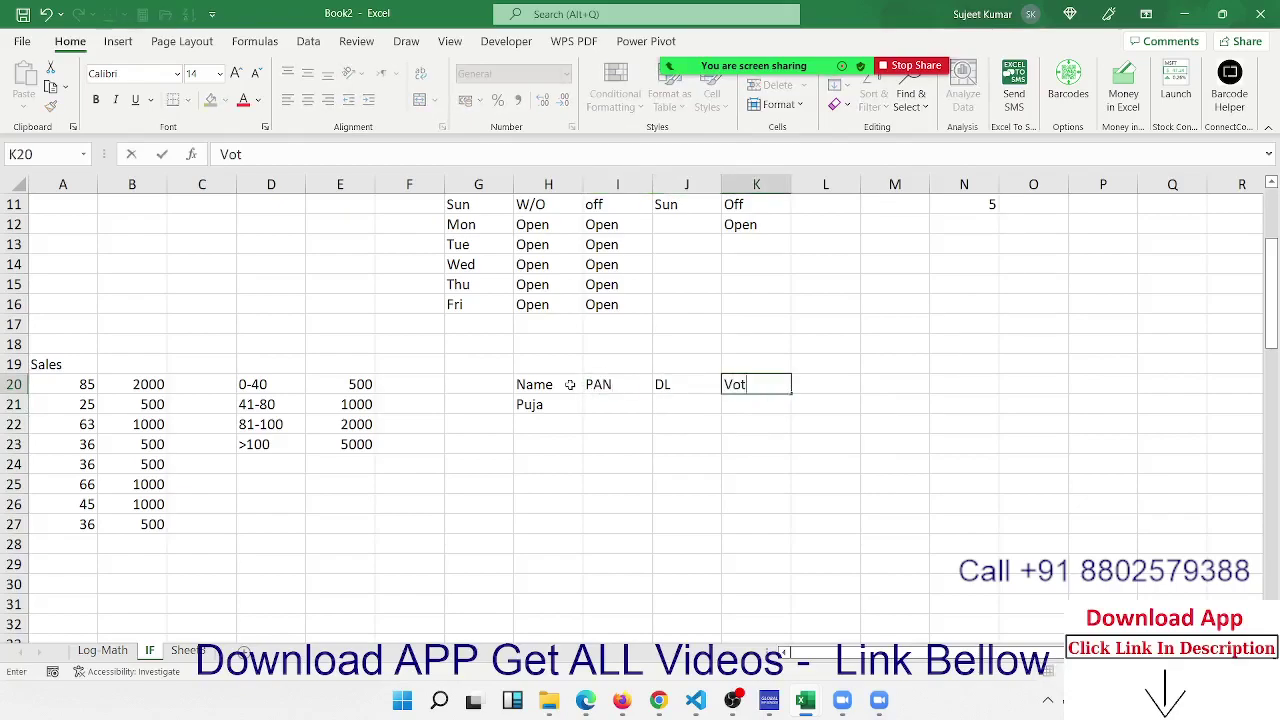
{"action": "type", "text": "er"}
{"action": "key", "text": "Tab"}
{"action": "type", "text": "Pas"}
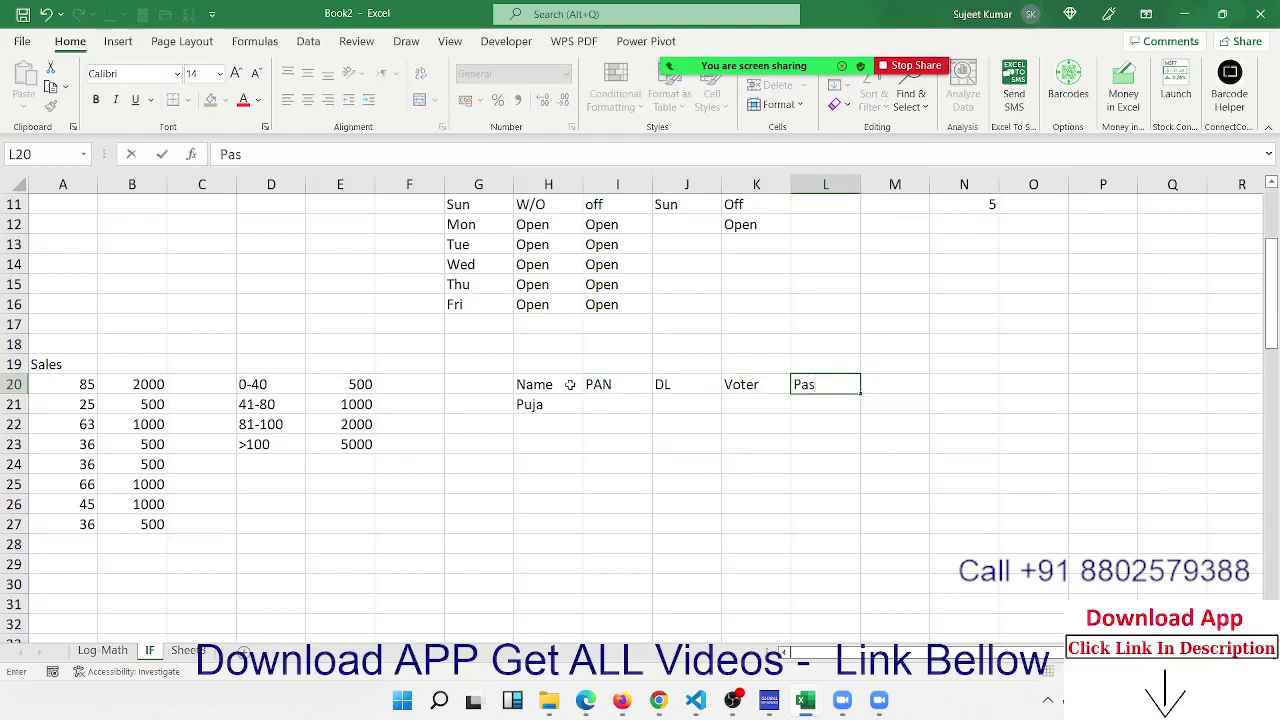
{"action": "key", "text": "Return"}
Add the Status header in M20 and enter Y under PAN in I21.
{"action": "key", "text": "Right"}
{"action": "key", "text": "Right"}
{"action": "key", "text": "Right"}
{"action": "key", "text": "Right"}
{"action": "key", "text": "Up"}
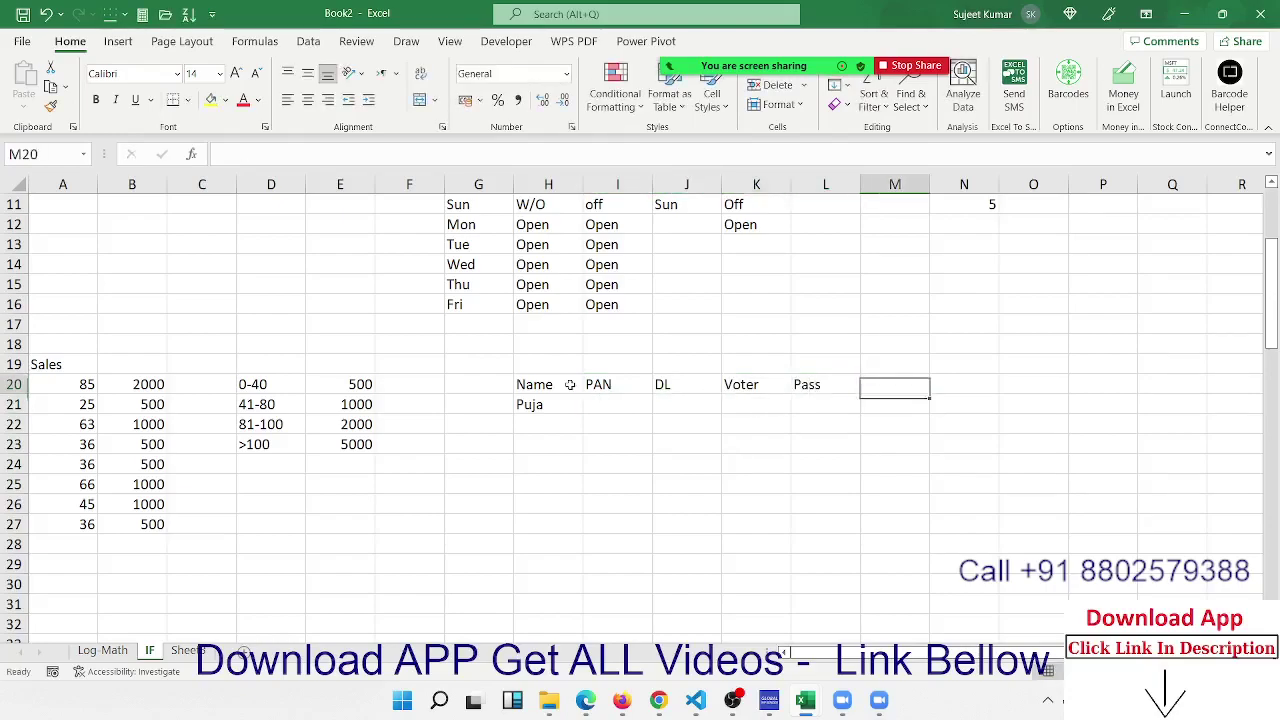
{"action": "type", "text": "Sat"}
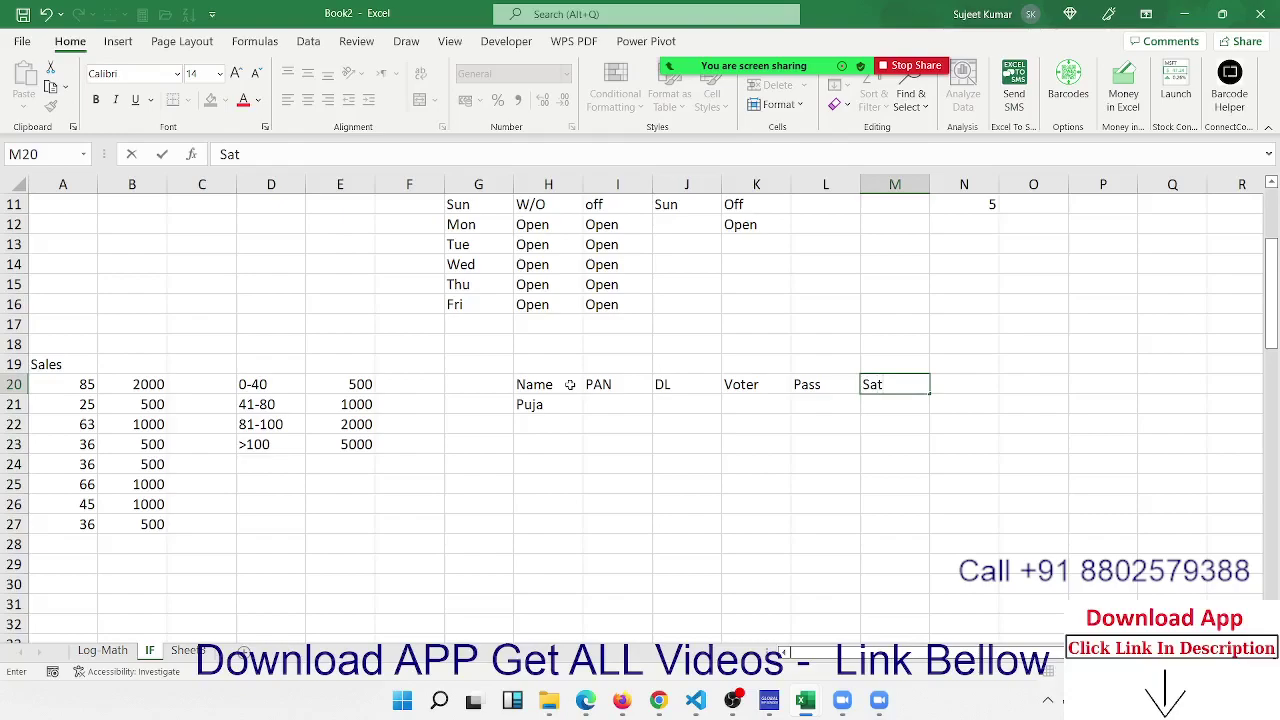
{"action": "key", "text": "BackSpace"}
{"action": "type", "text": "t"}
{"action": "type", "text": "atus"}
{"action": "key", "text": "Return"}
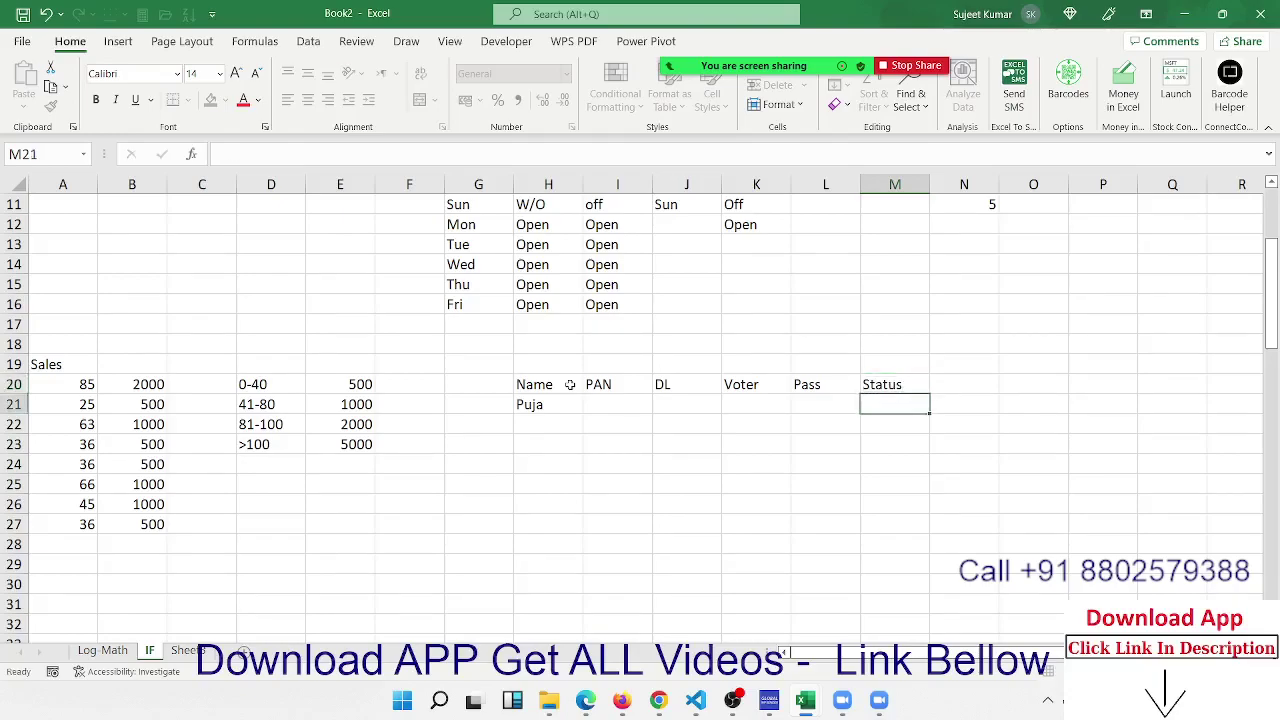
{"action": "key", "text": "Left"}
{"action": "key", "text": "Left"}
{"action": "key", "text": "Left"}
{"action": "key", "text": "Left"}
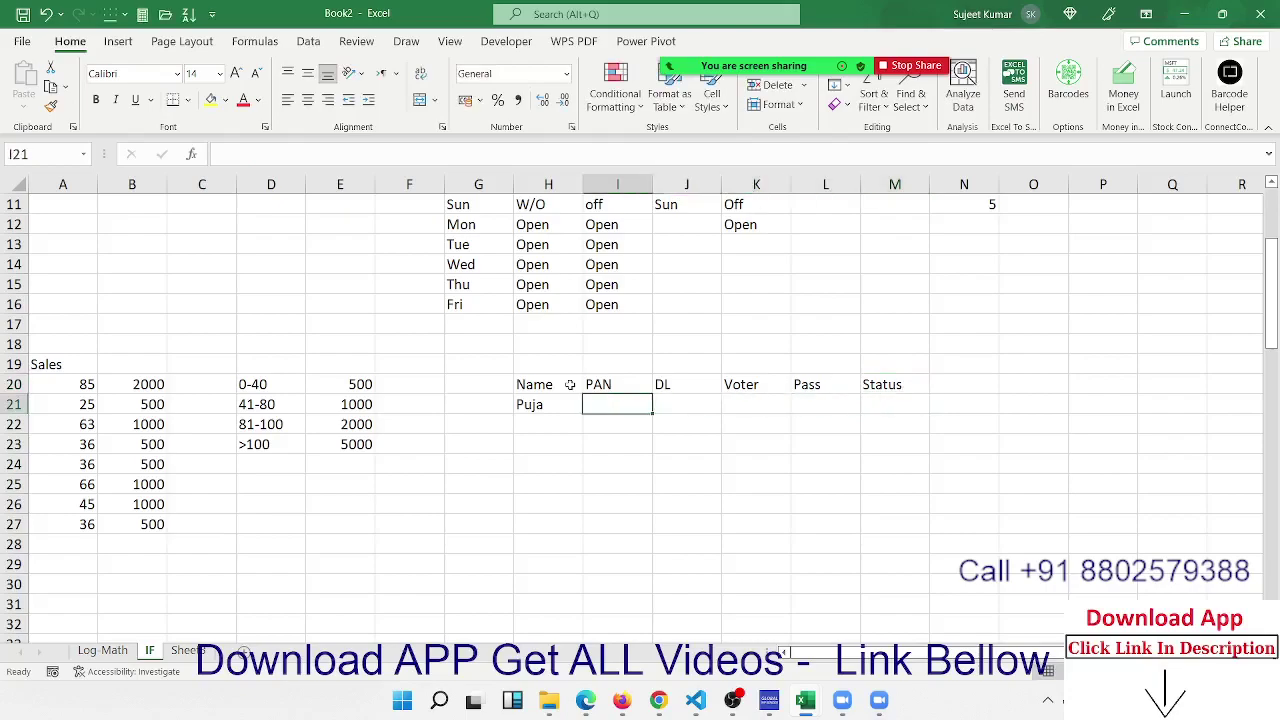
{"action": "type", "text": "Y"}
{"action": "key", "text": "Right"}
{"action": "key", "text": "Right"}
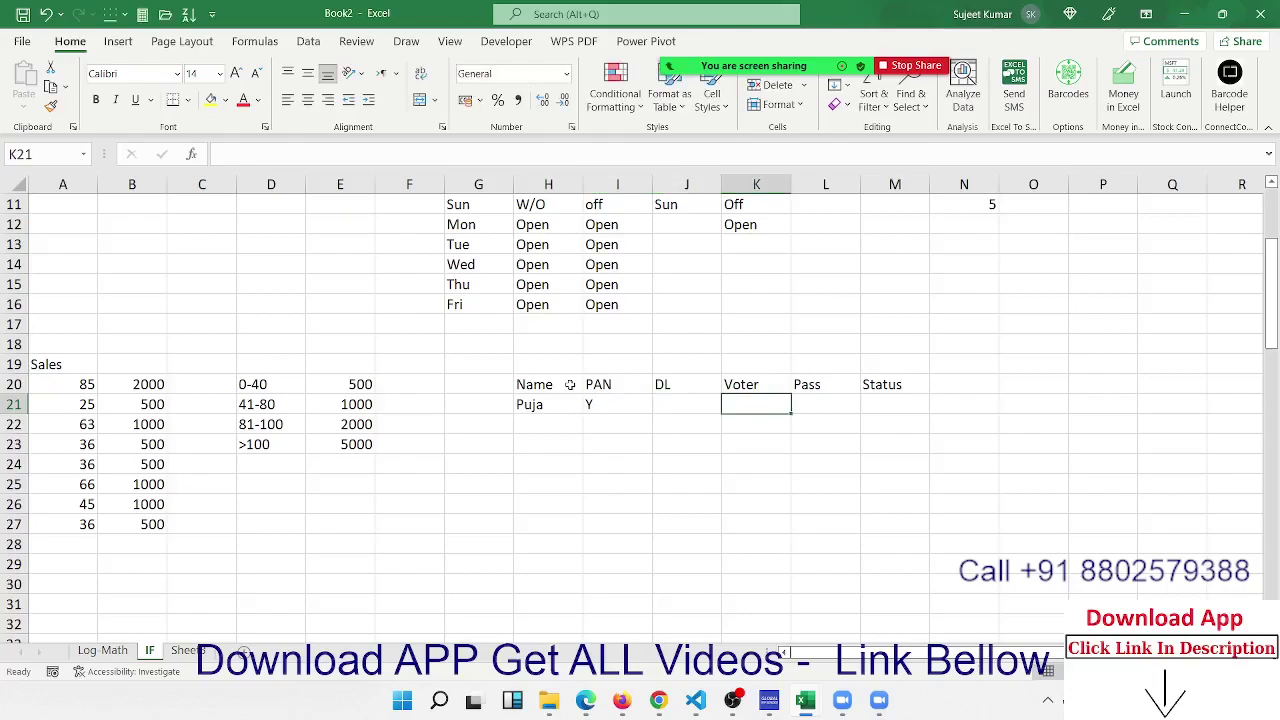
{"action": "key", "text": "Right"}
{"action": "key", "text": "Right"}
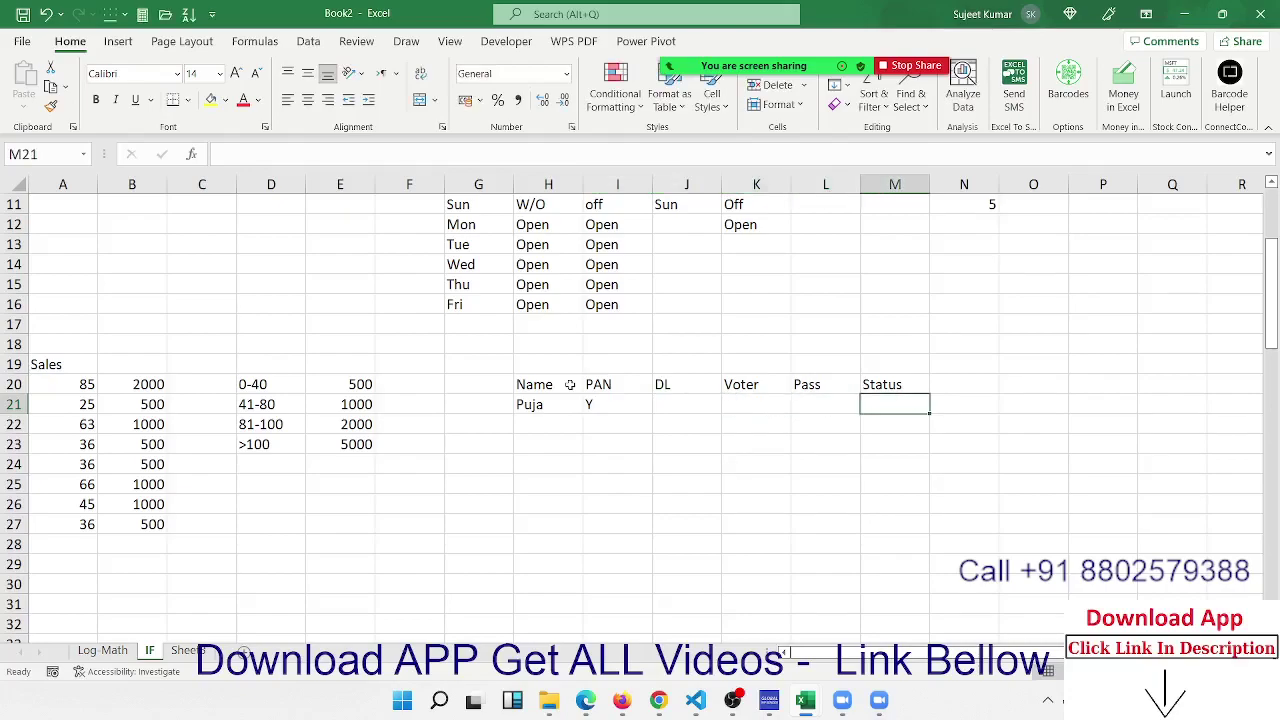
Enter =OR(I21="y",J21="y",K21="y",L21="y") in M21 to test whether any document is marked y.
{"action": "type", "text": "=an"}
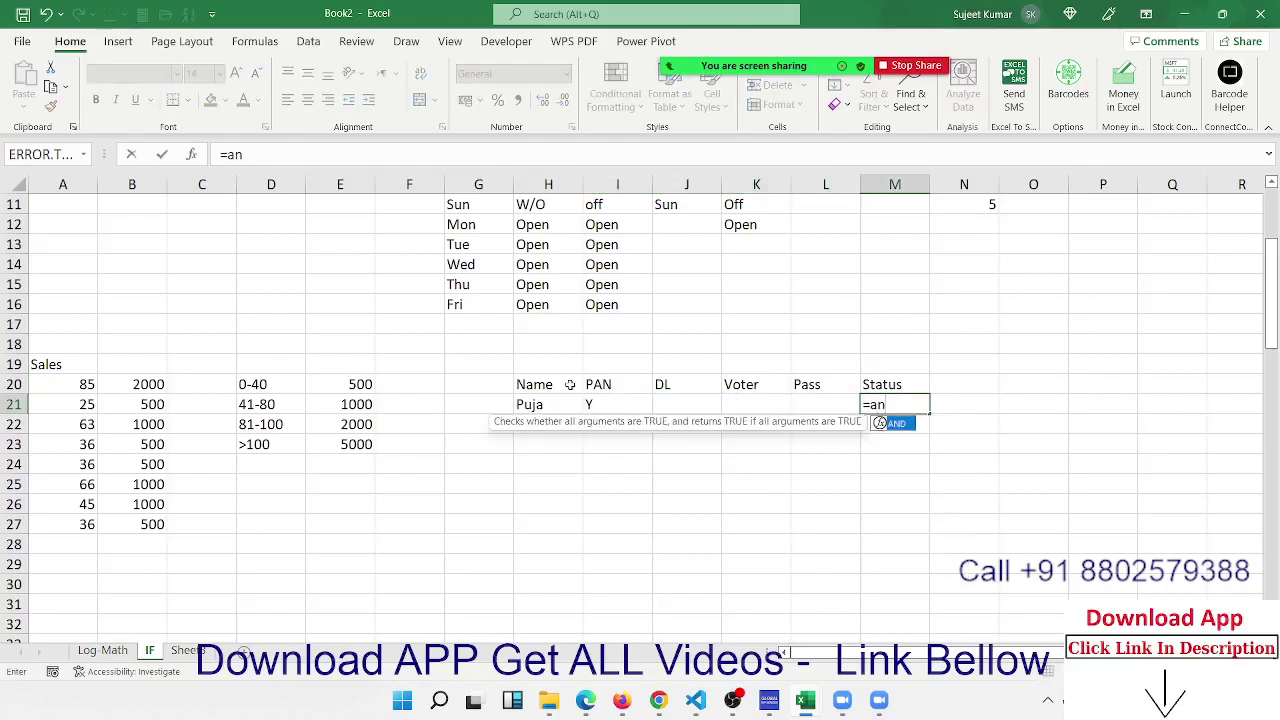
{"action": "key", "text": "BackSpace"}
{"action": "key", "text": "BackSpace"}
{"action": "type", "text": "o"}
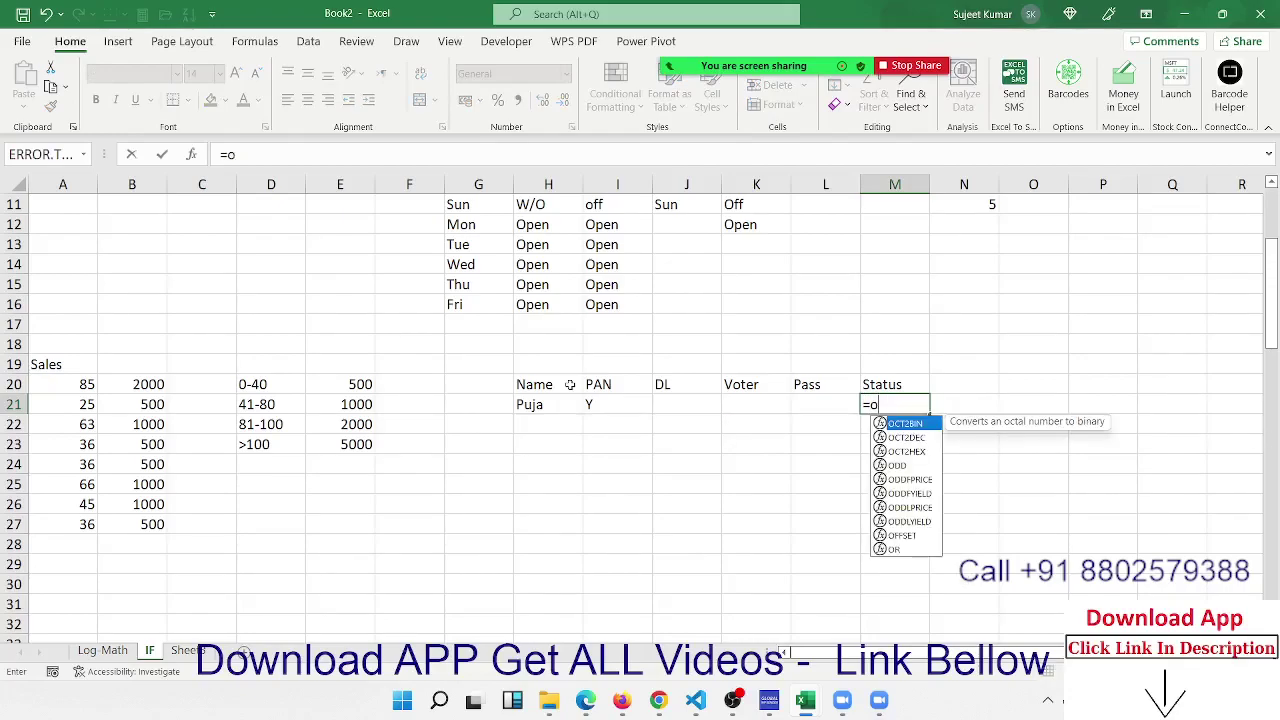
{"action": "type", "text": "r("}
{"action": "key", "text": "Left"}
{"action": "key", "text": "Left"}
{"action": "key", "text": "Left"}
{"action": "key", "text": "Left"}
{"action": "key", "text": "Left"}
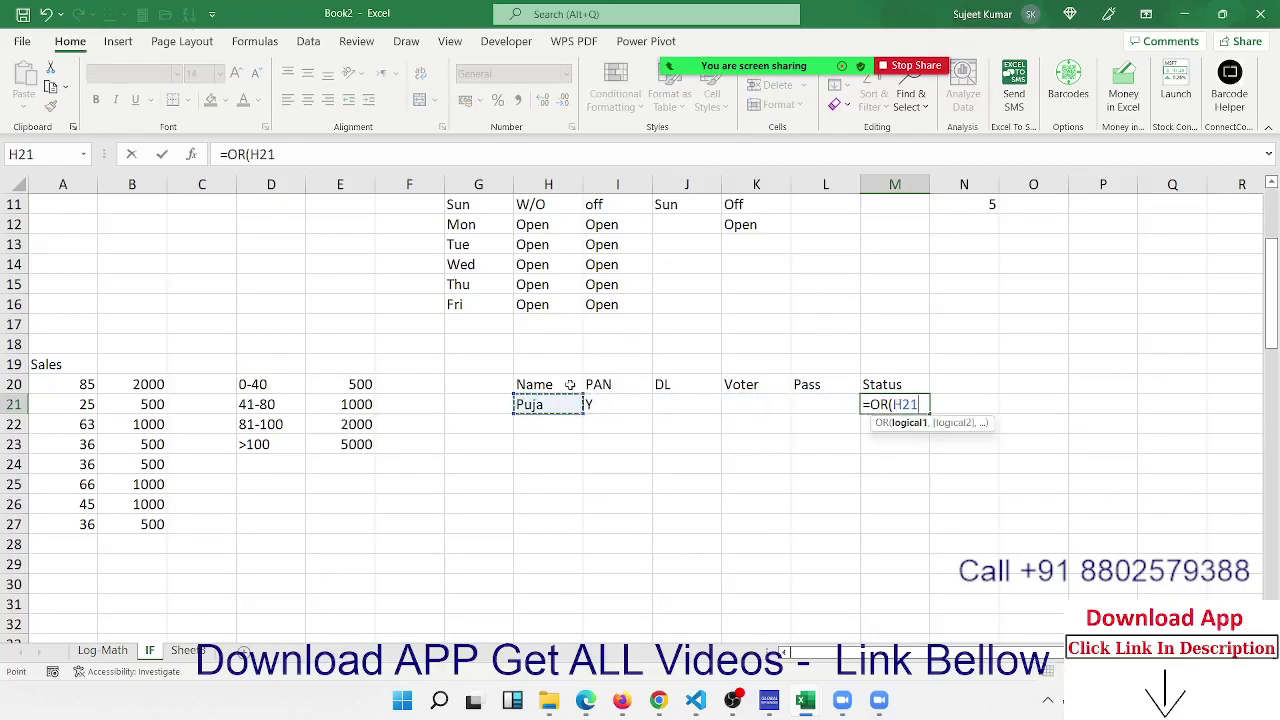
{"action": "key", "text": "Right"}
{"action": "type", "text": "=\""}
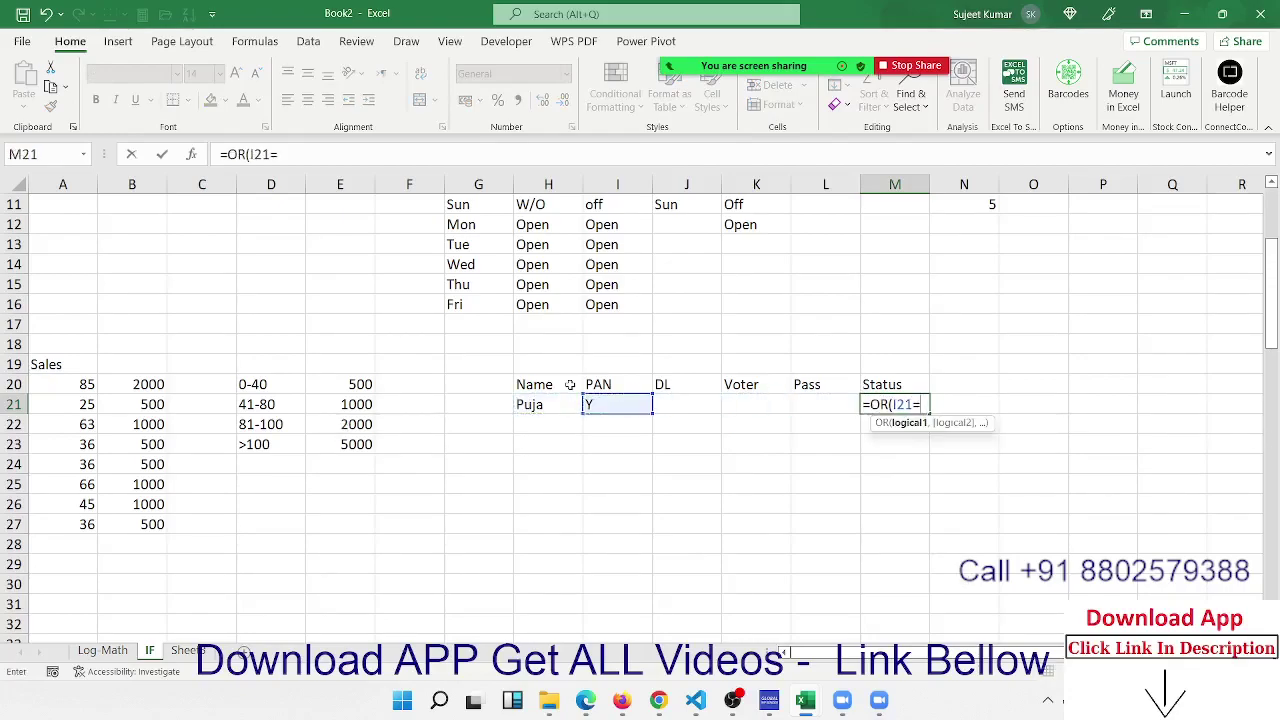
{"action": "type", "text": "y\","}
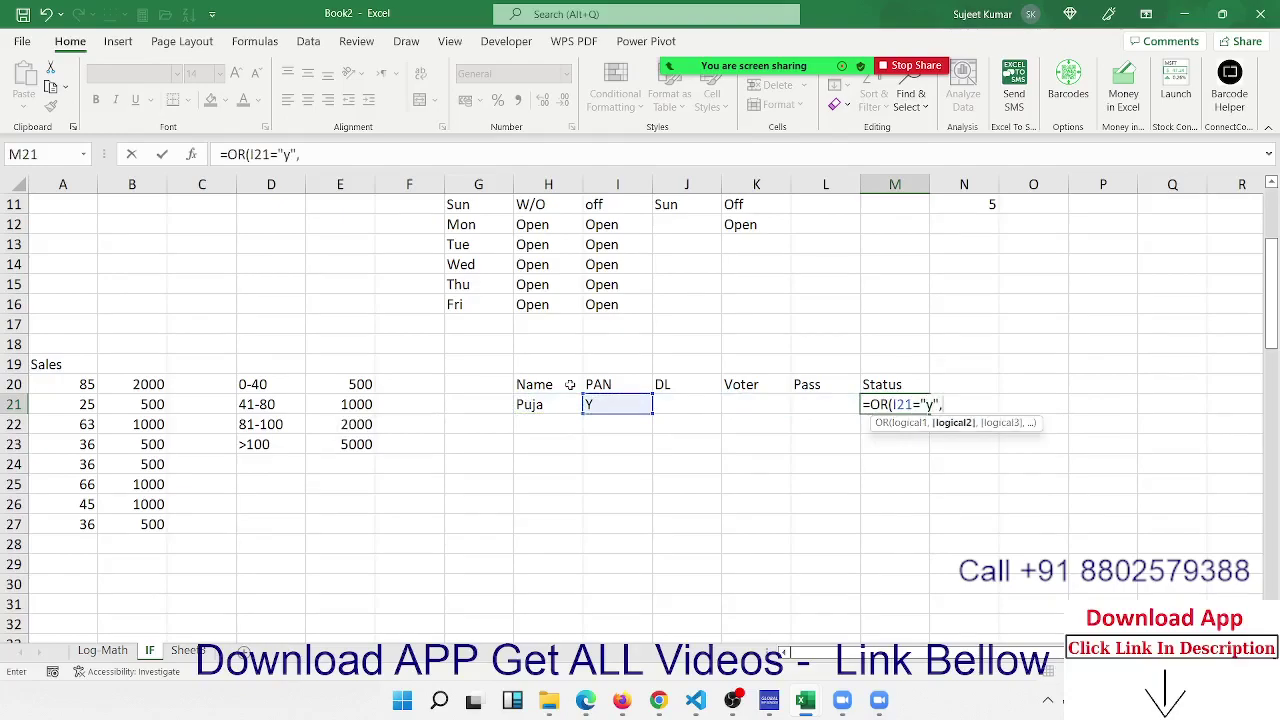
{"action": "key", "text": "Left"}
{"action": "key", "text": "Left"}
{"action": "key", "text": "Left"}
{"action": "type", "text": "="}
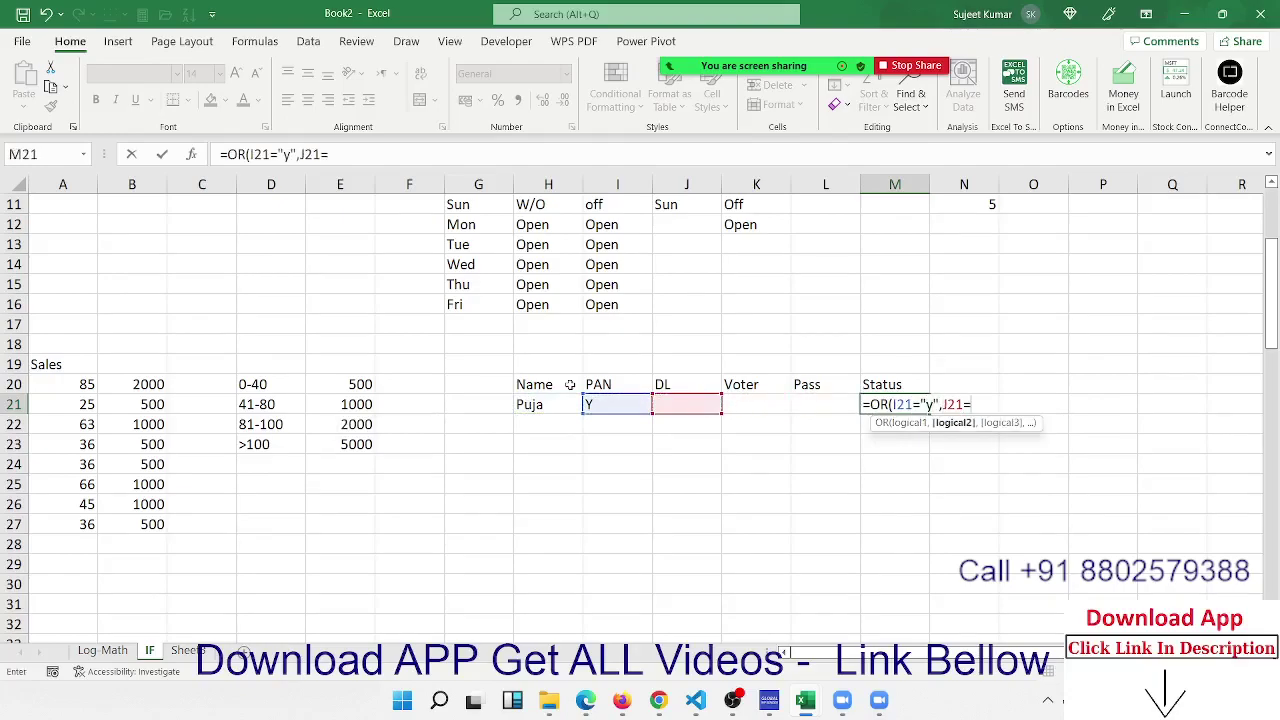
{"action": "type", "text": "\"y\","}
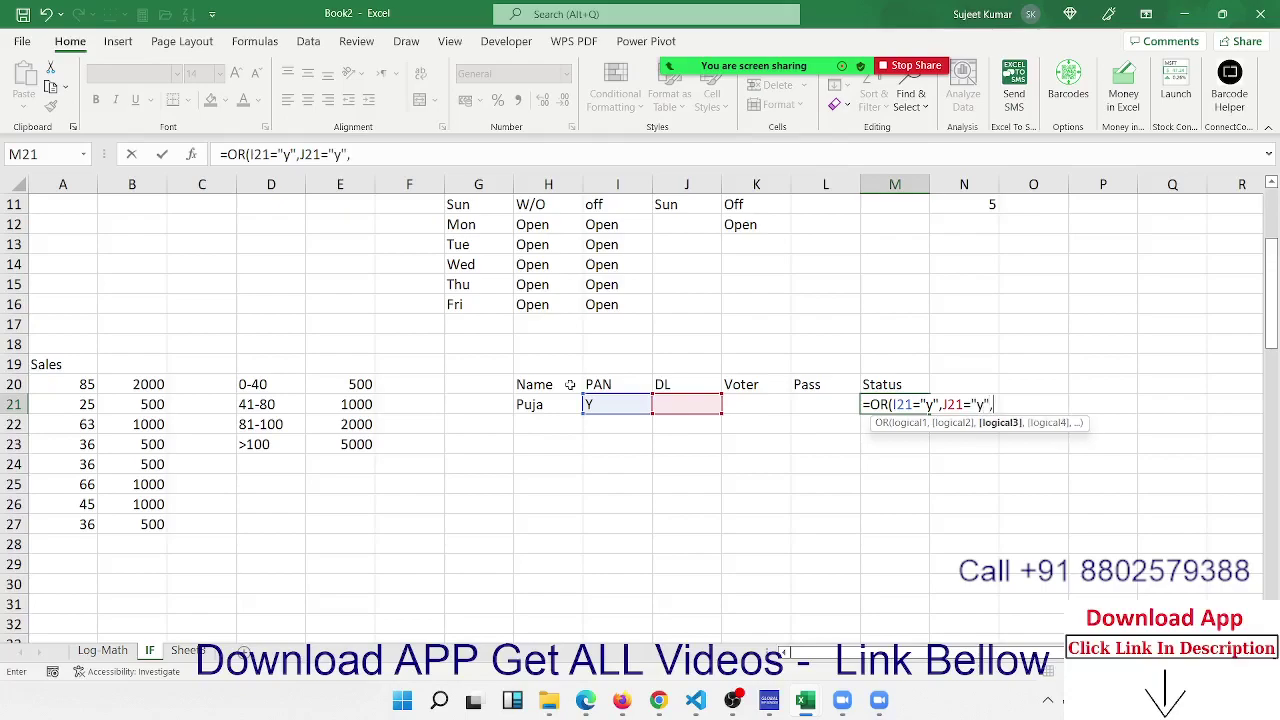
{"action": "key", "text": "Left"}
{"action": "key", "text": "Left"}
{"action": "type", "text": "=\""}
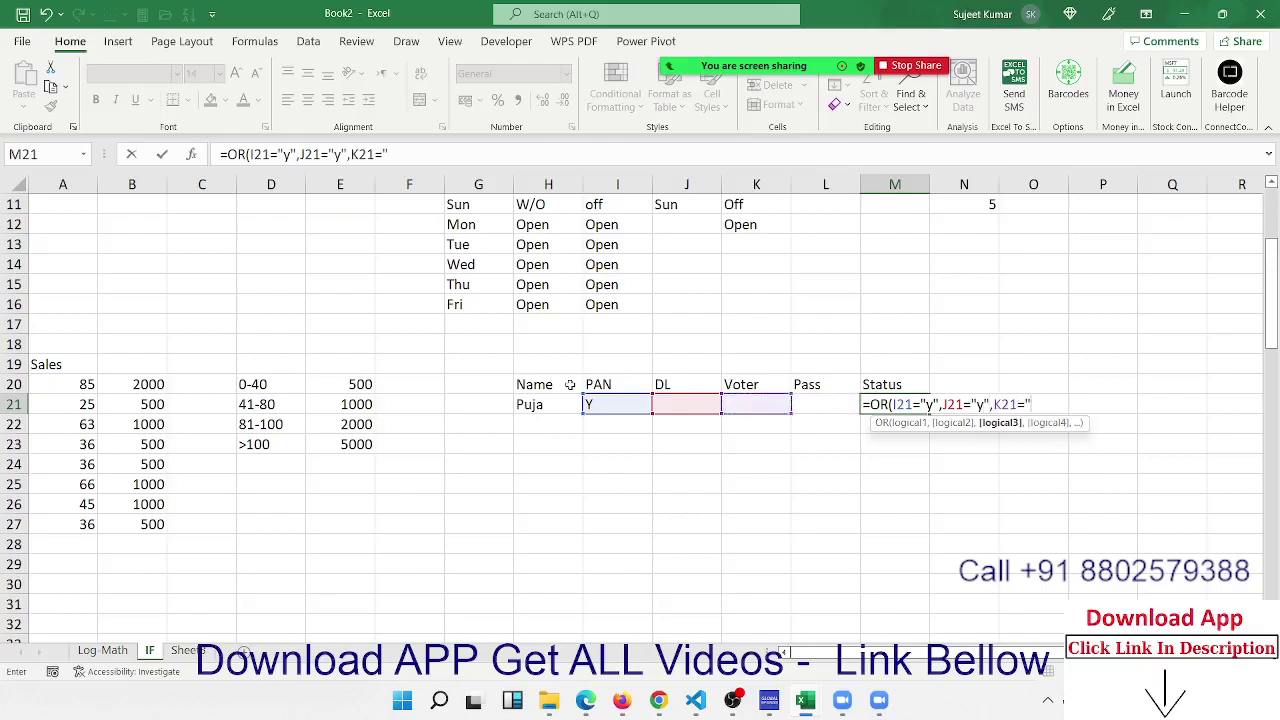
{"action": "type", "text": "y\","}
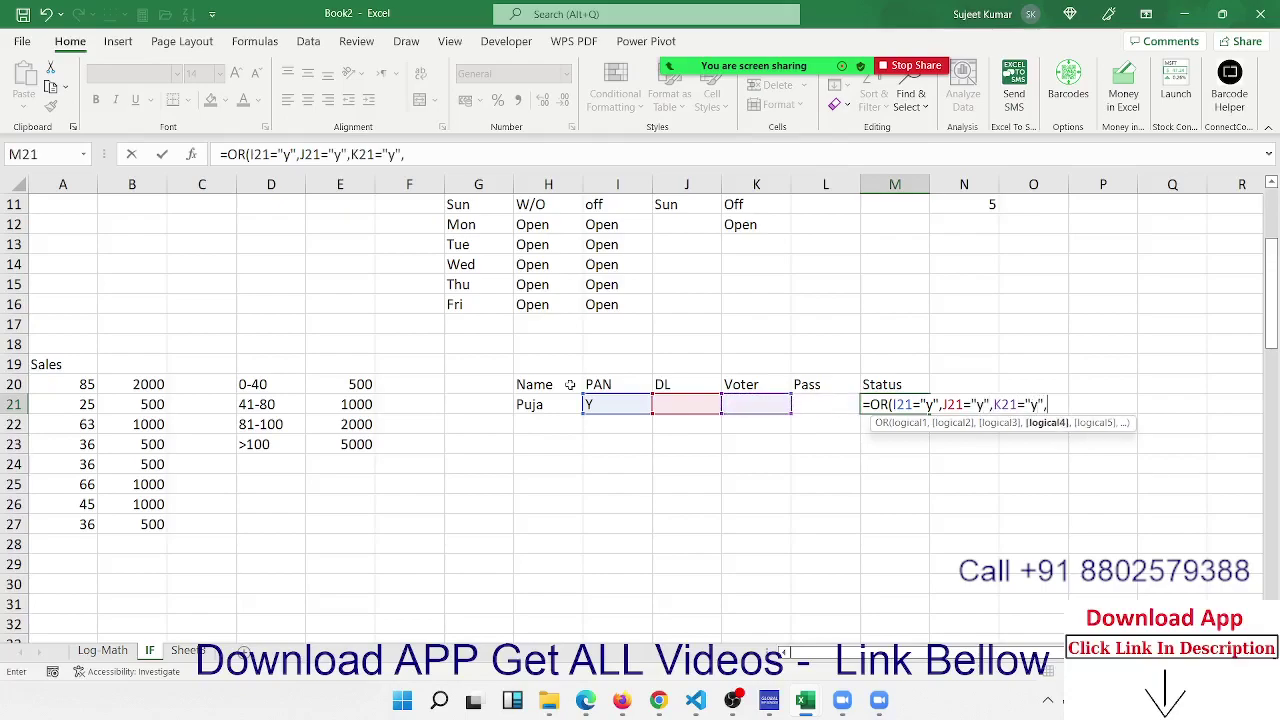
{"action": "key", "text": "Left"}
{"action": "type", "text": "=\"y\""}
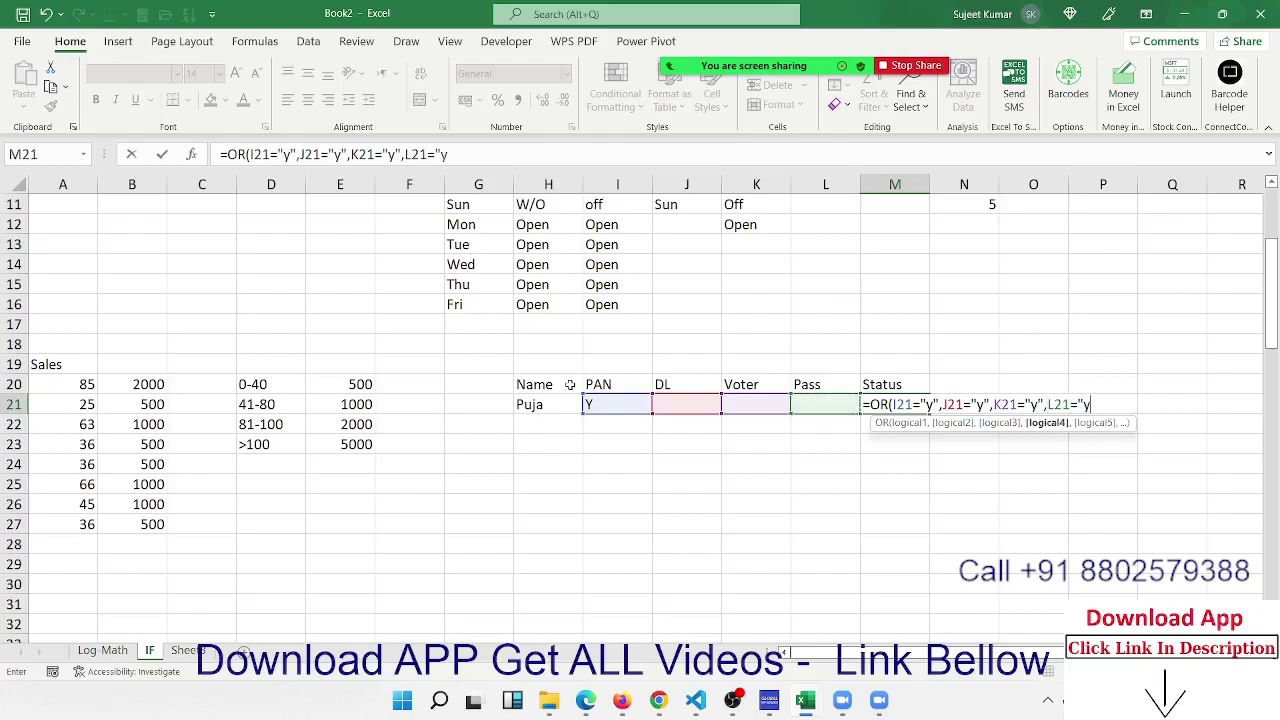
{"action": "type", "text": ")"}
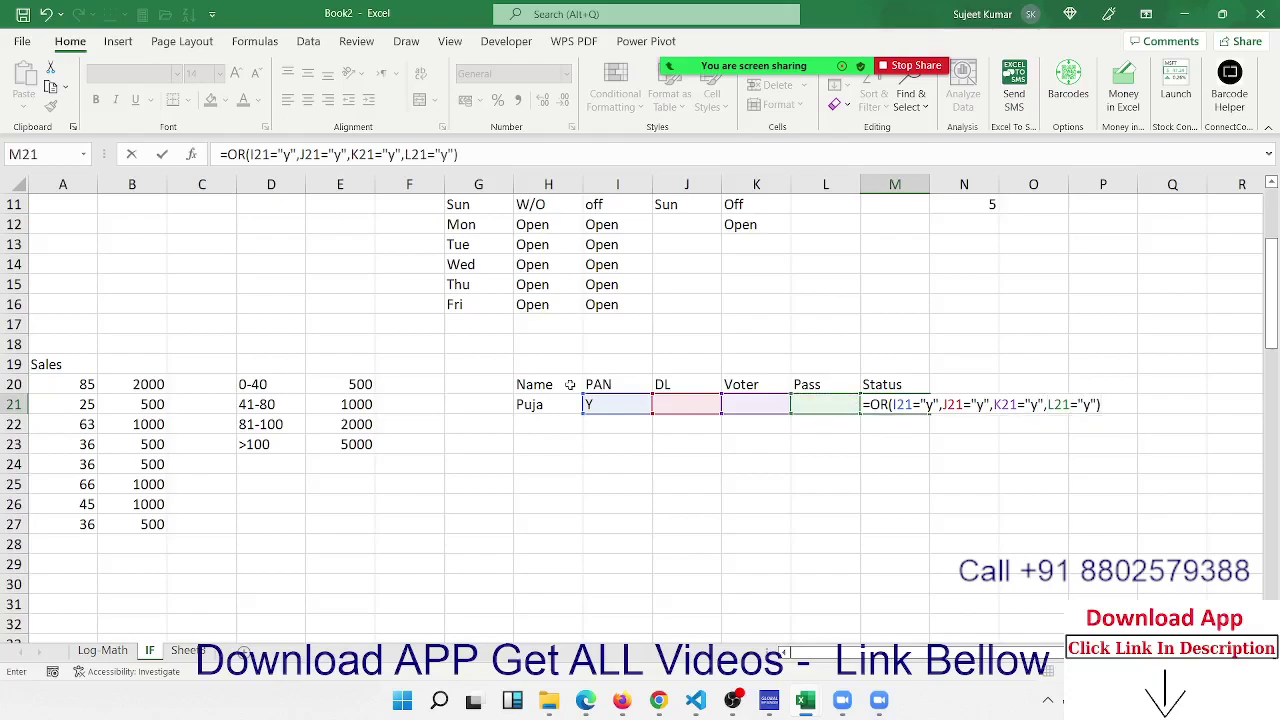
{"action": "key", "text": "Return"}
{"action": "key", "text": "Up"}
{"action": "key", "text": "Left"}
{"action": "key", "text": "Left"}
{"action": "key", "text": "Left"}
{"action": "key", "text": "Left"}
Replace the PAN entry and mark both PAN and DL as Y in I21 and J21.
{"action": "key", "text": "Delete"}
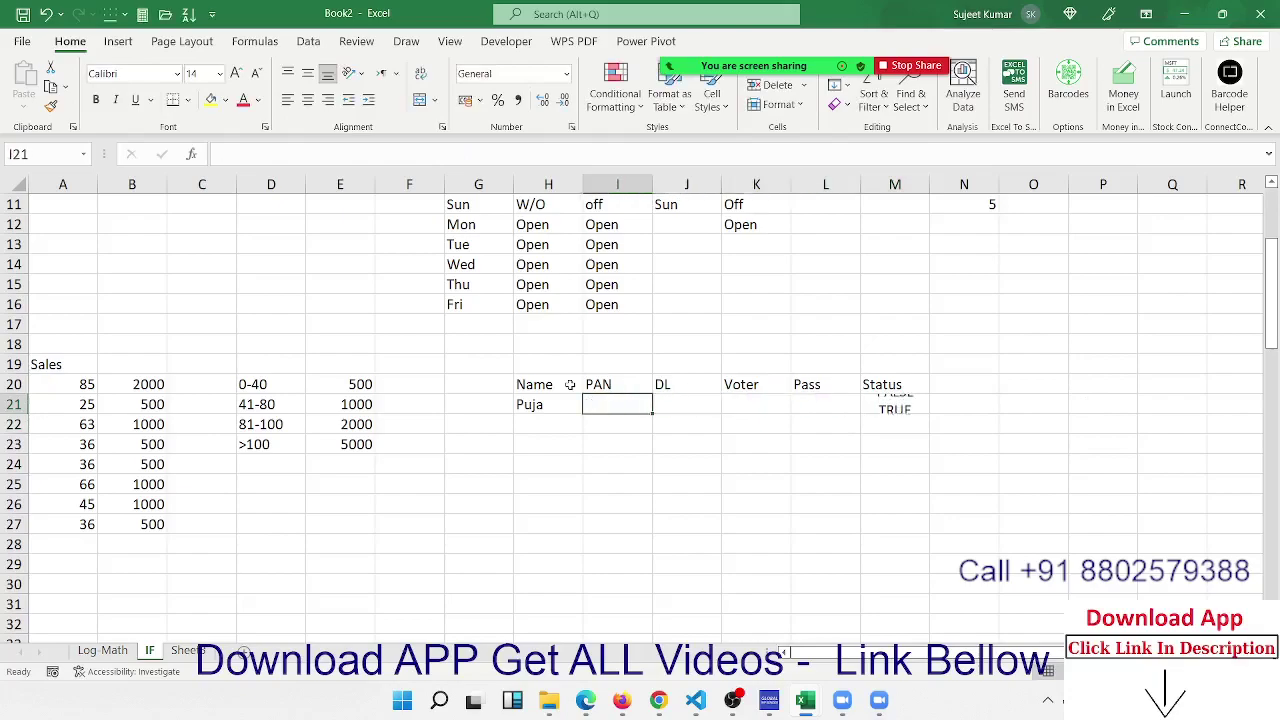
{"action": "type", "text": "Y"}
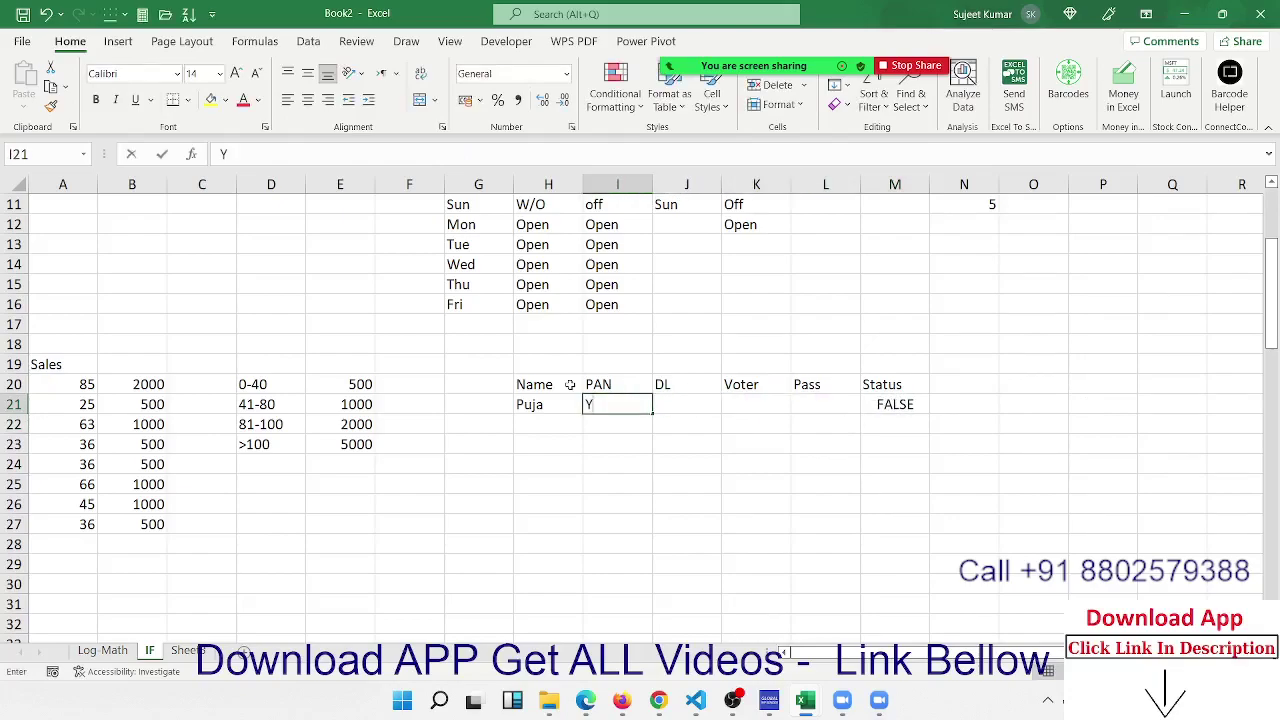
{"action": "key", "text": "Tab"}
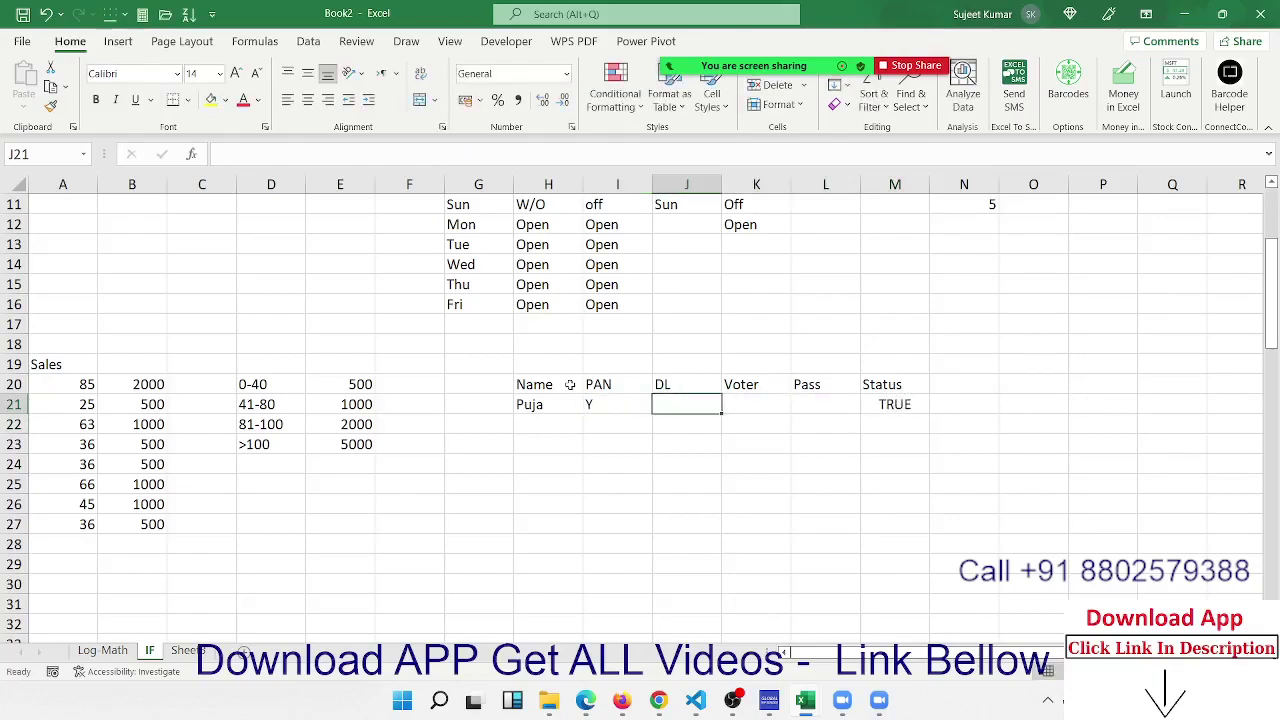
{"action": "type", "text": "Y"}
{"action": "key", "text": "Tab"}
Move the TRUE OR result from M21 over to N21.
{"action": "key", "text": "Tab"}
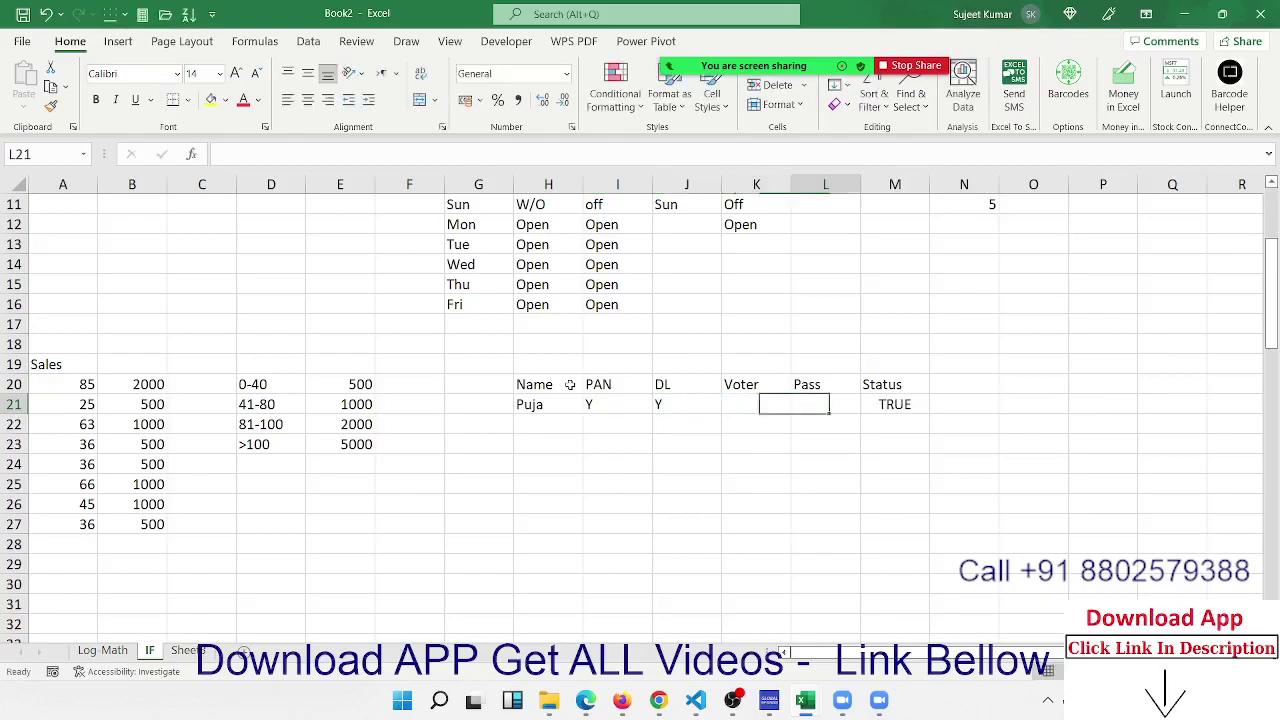
{"action": "key", "text": "Tab"}
{"action": "key", "text": "Tab"}
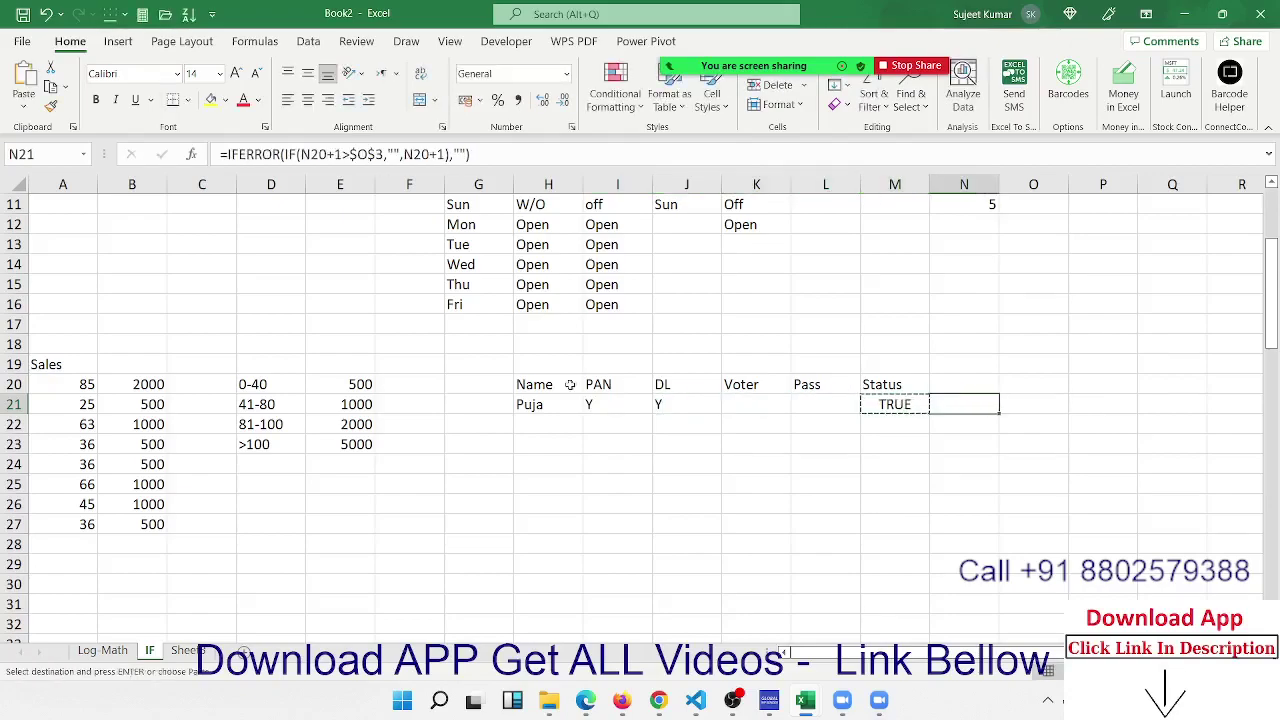
{"action": "key", "text": "shift+Tab"}
{"action": "key", "text": "ctrl+z"}
{"action": "key", "text": "Left"}
{"action": "key", "text": "Left"}
{"action": "key", "text": "Left"}
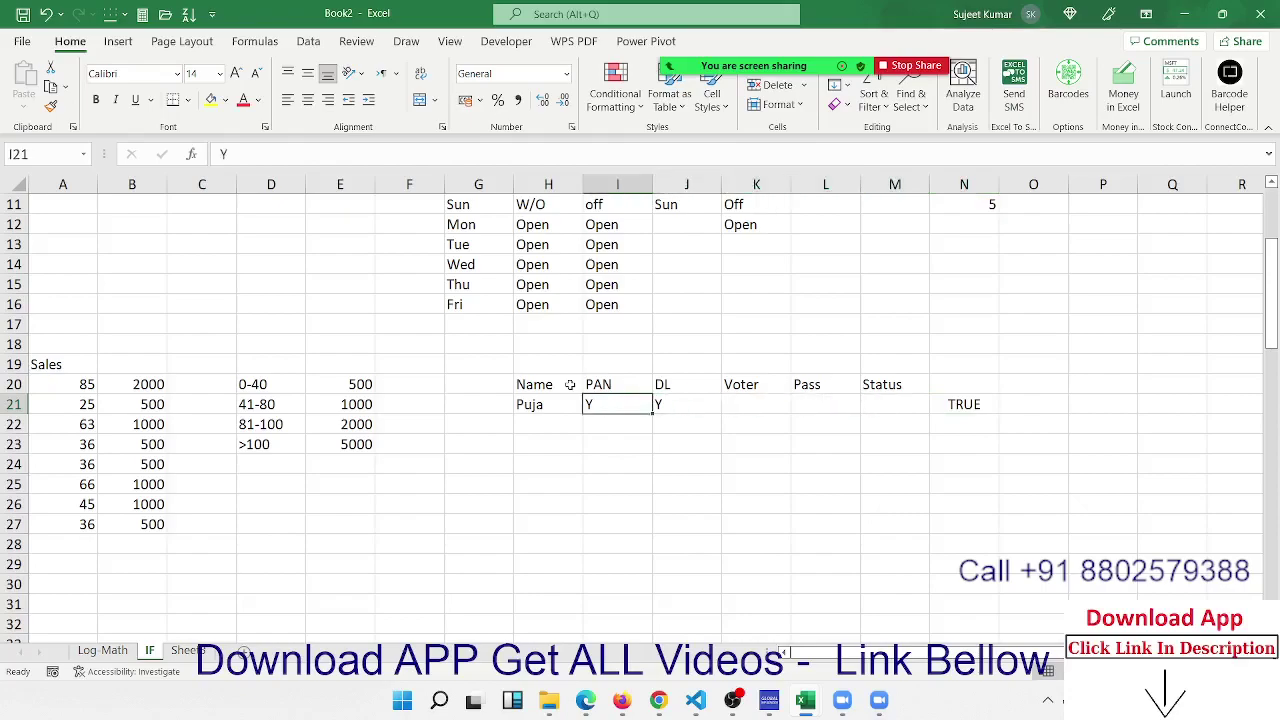
{"action": "key", "text": "Left"}
{"action": "key", "text": "Right"}
{"action": "key", "text": "Right"}
{"action": "key", "text": "Left"}
{"action": "key", "text": "Right"}
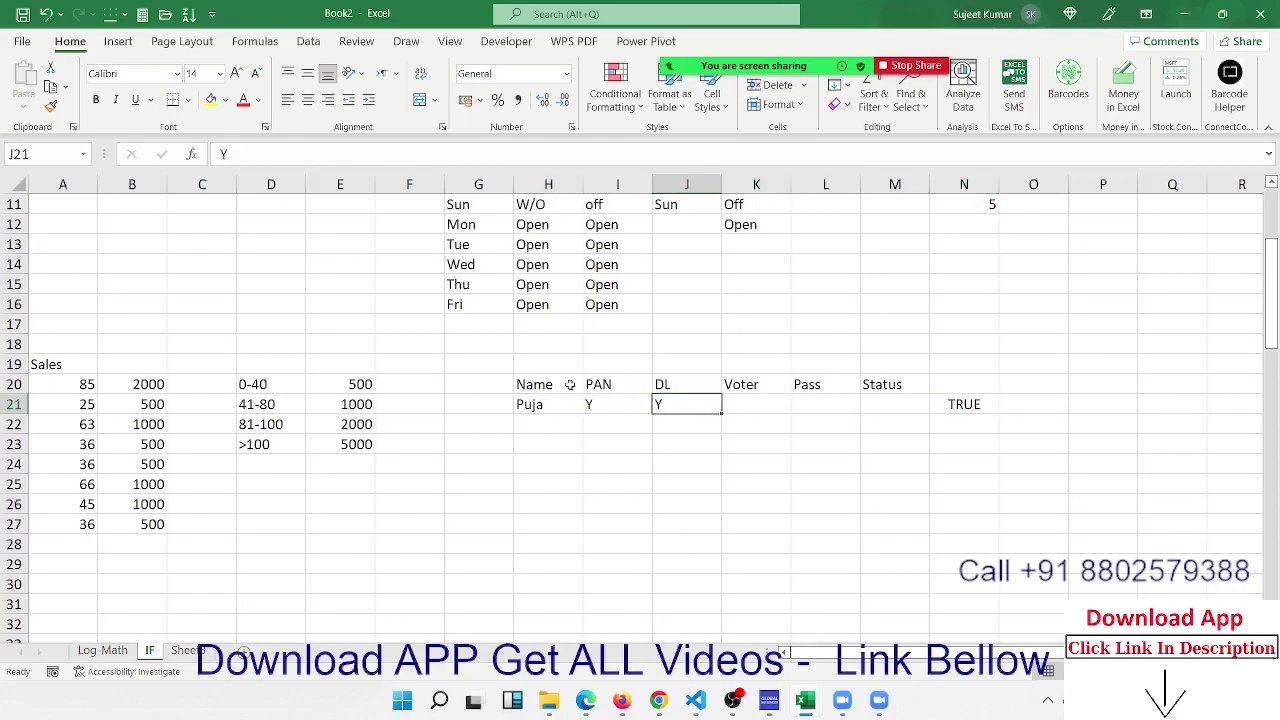
Begin a new AND formula in the Status cell M21.
{"action": "key", "text": "shift+Right"}
{"action": "key", "text": "shift+Right"}
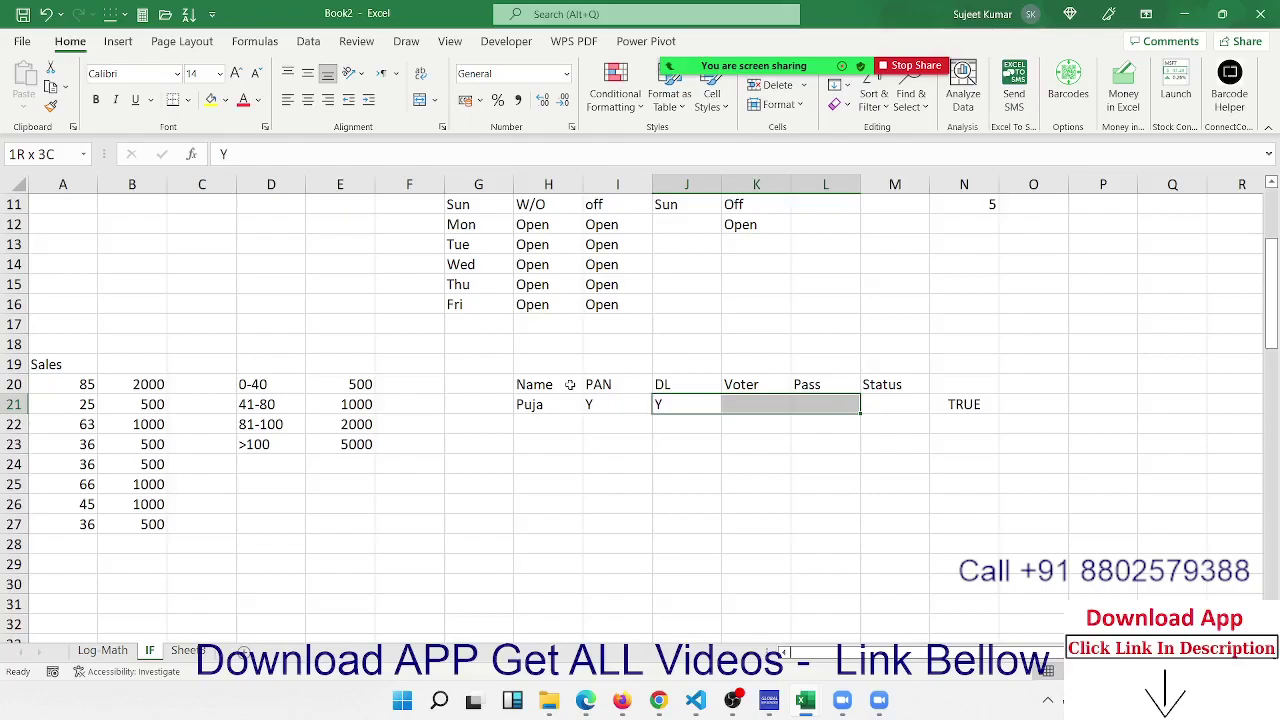
{"action": "key", "text": "Right"}
{"action": "key", "text": "Right"}
{"action": "key", "text": "Right"}
{"action": "type", "text": "="}
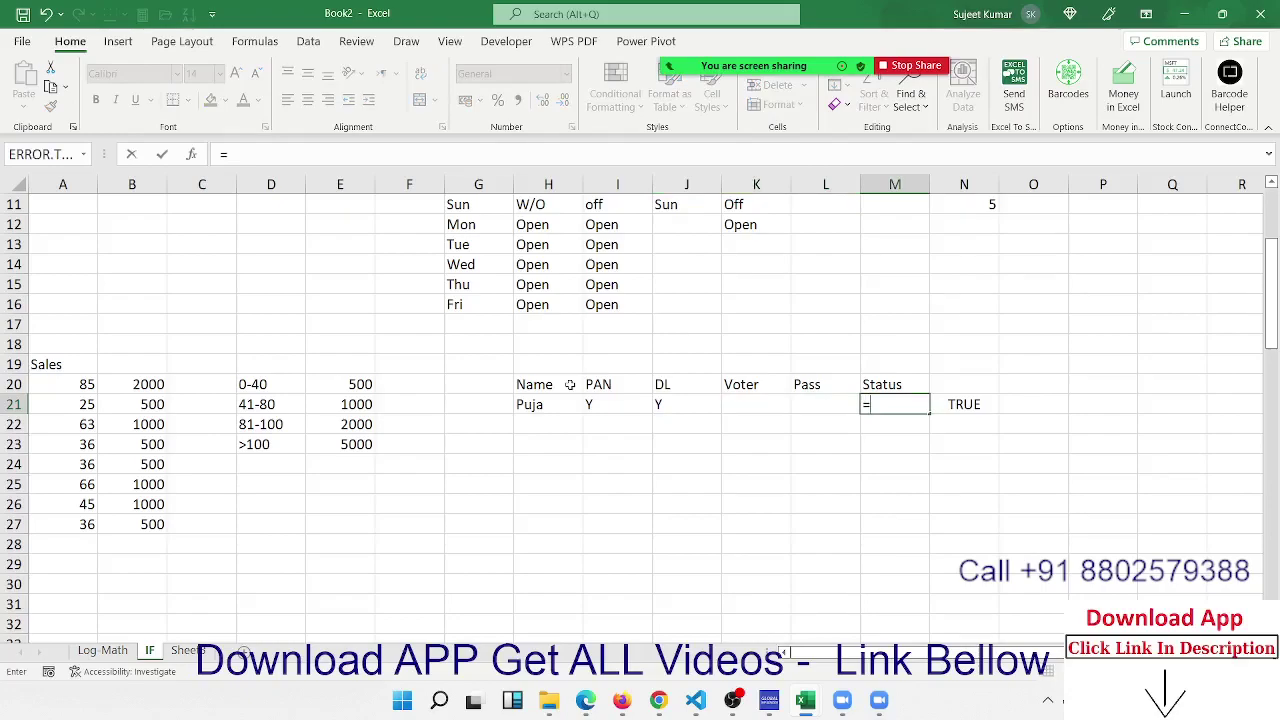
{"action": "type", "text": "and"}
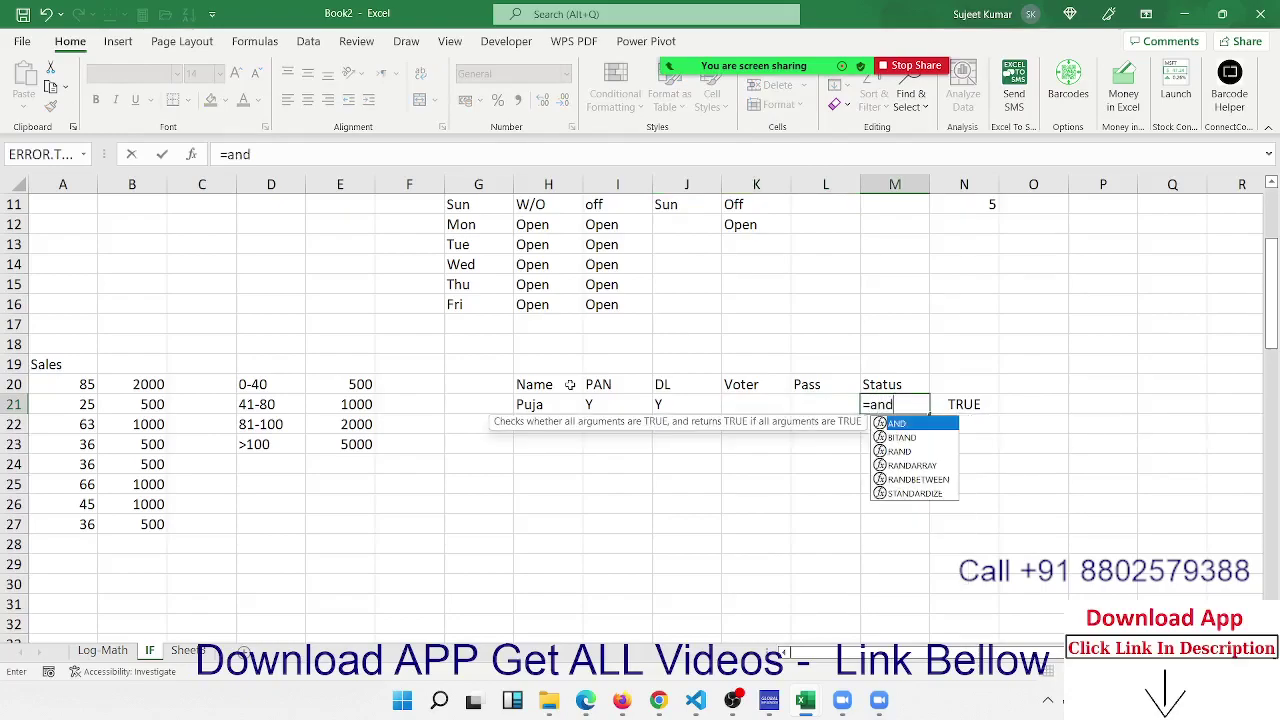
Build =AND(I21="y",OR(J21="y",K21="y",L21="y")) in the Status cell M21.
{"action": "key", "text": "Tab"}
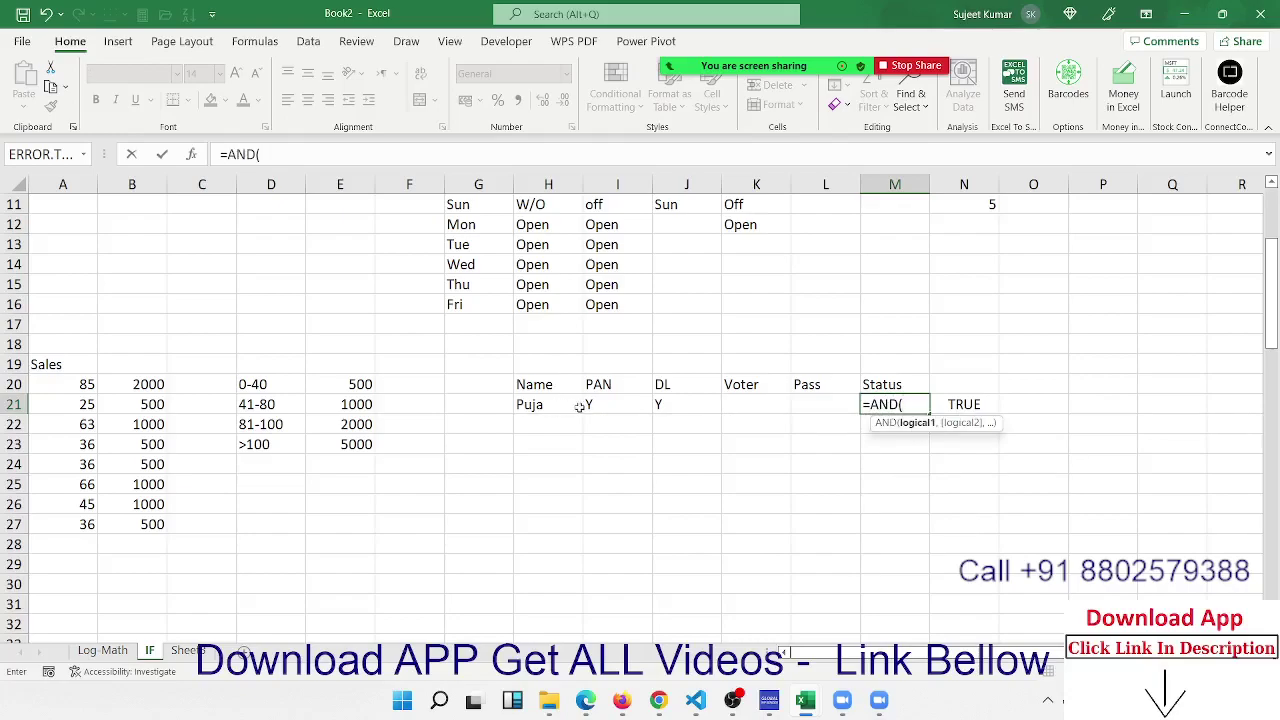
{"action": "left_click", "coordinate": [591, 404]}
{"action": "type", "text": "="}
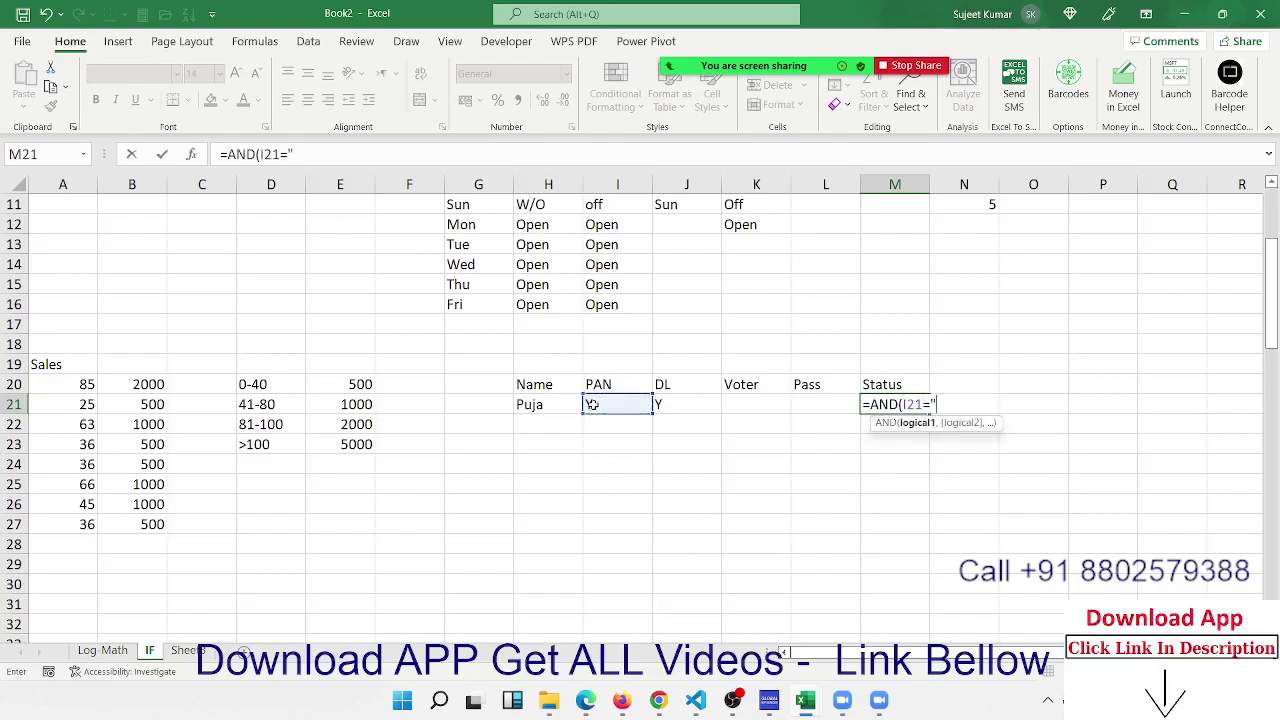
{"action": "type", "text": "y"}
{"action": "type", "text": ","}
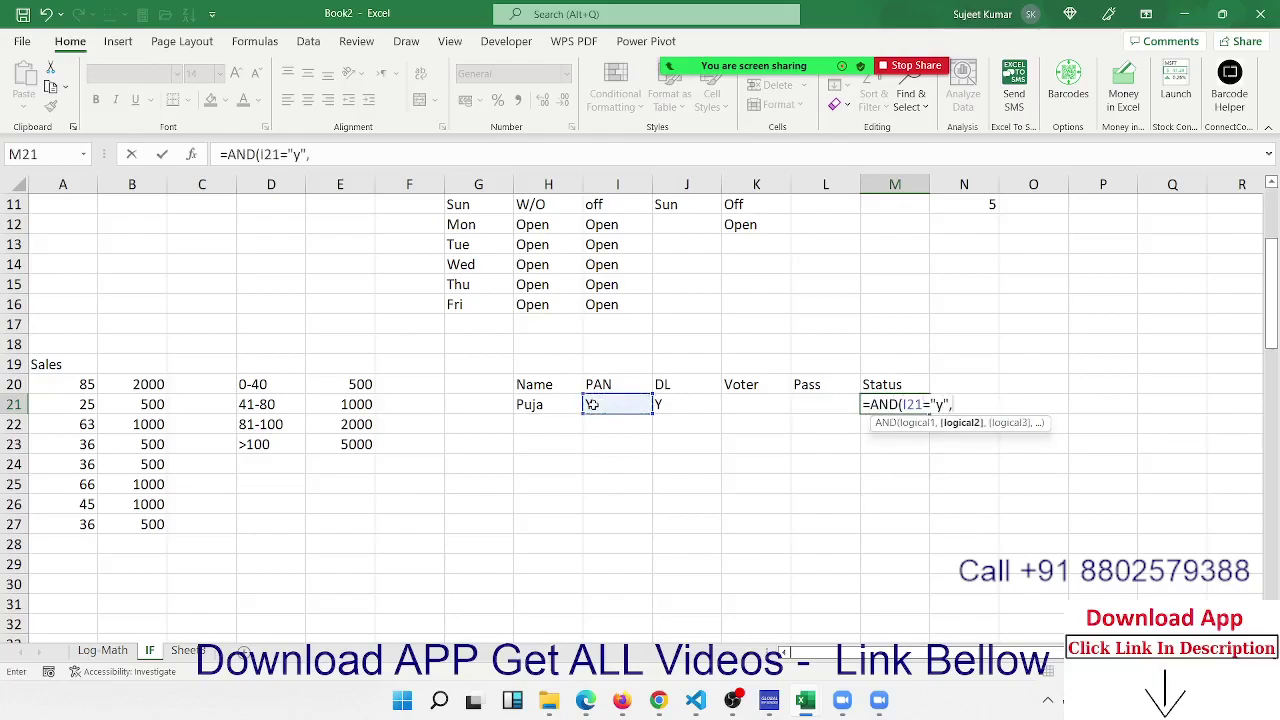
{"action": "type", "text": "or("}
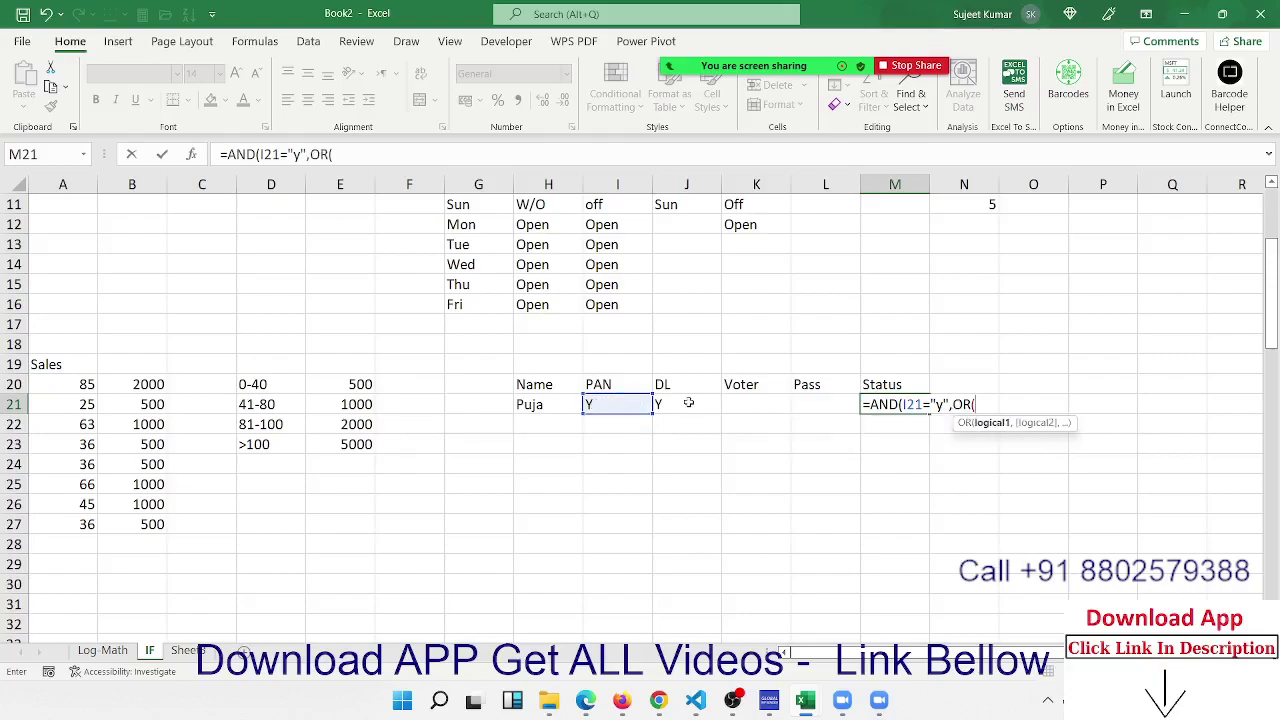
{"action": "left_click", "coordinate": [688, 403]}
{"action": "type", "text": "=\"y\""}
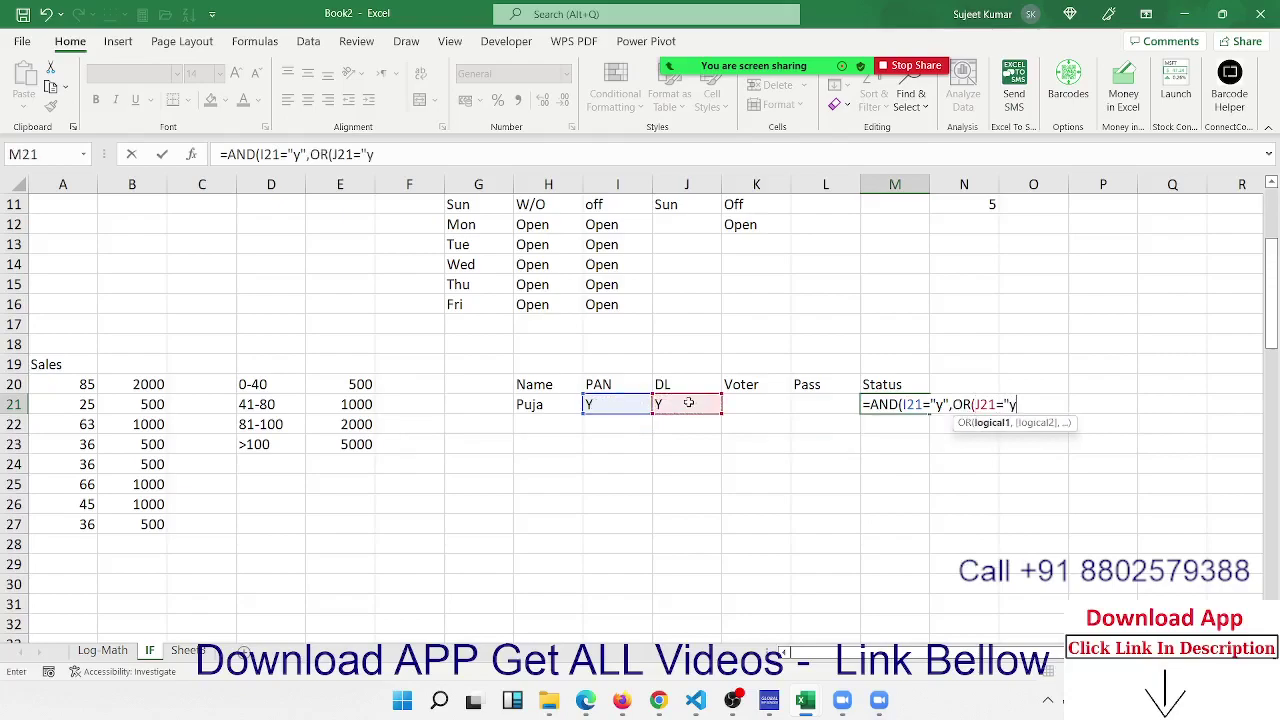
{"action": "type", "text": ","}
{"action": "left_click", "coordinate": [776, 401]}
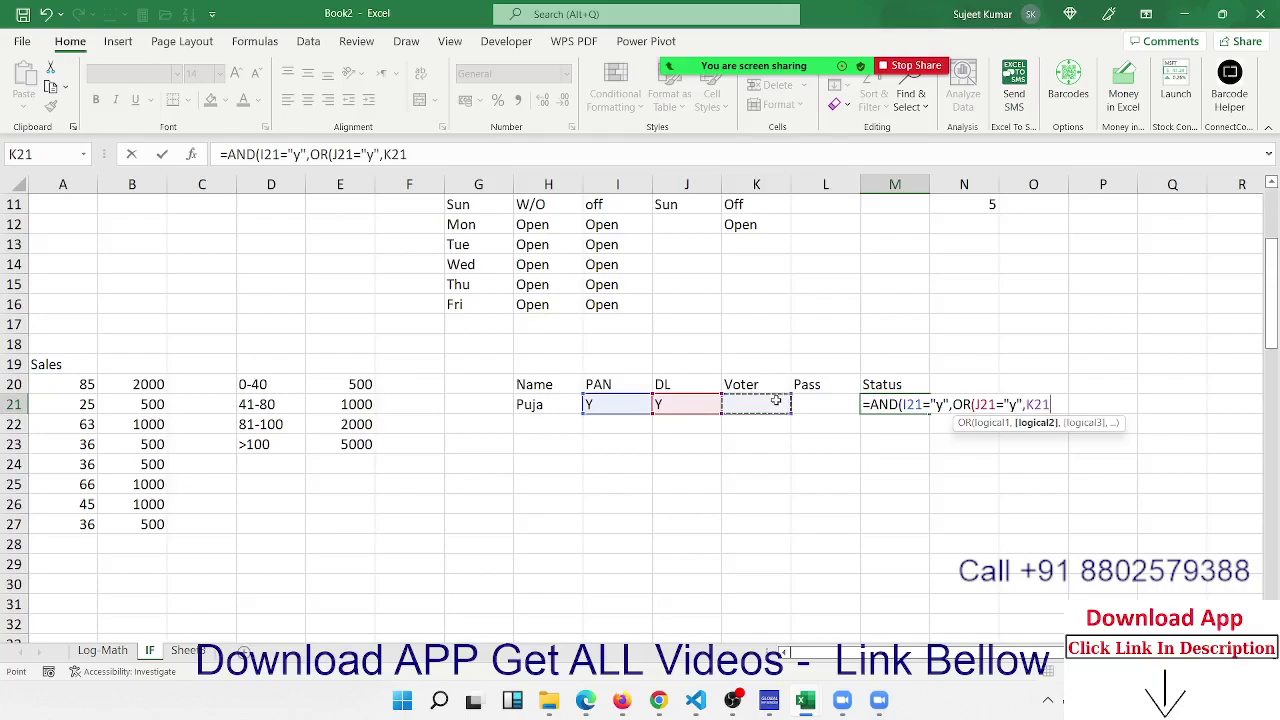
{"action": "type", "text": "=\"y\""}
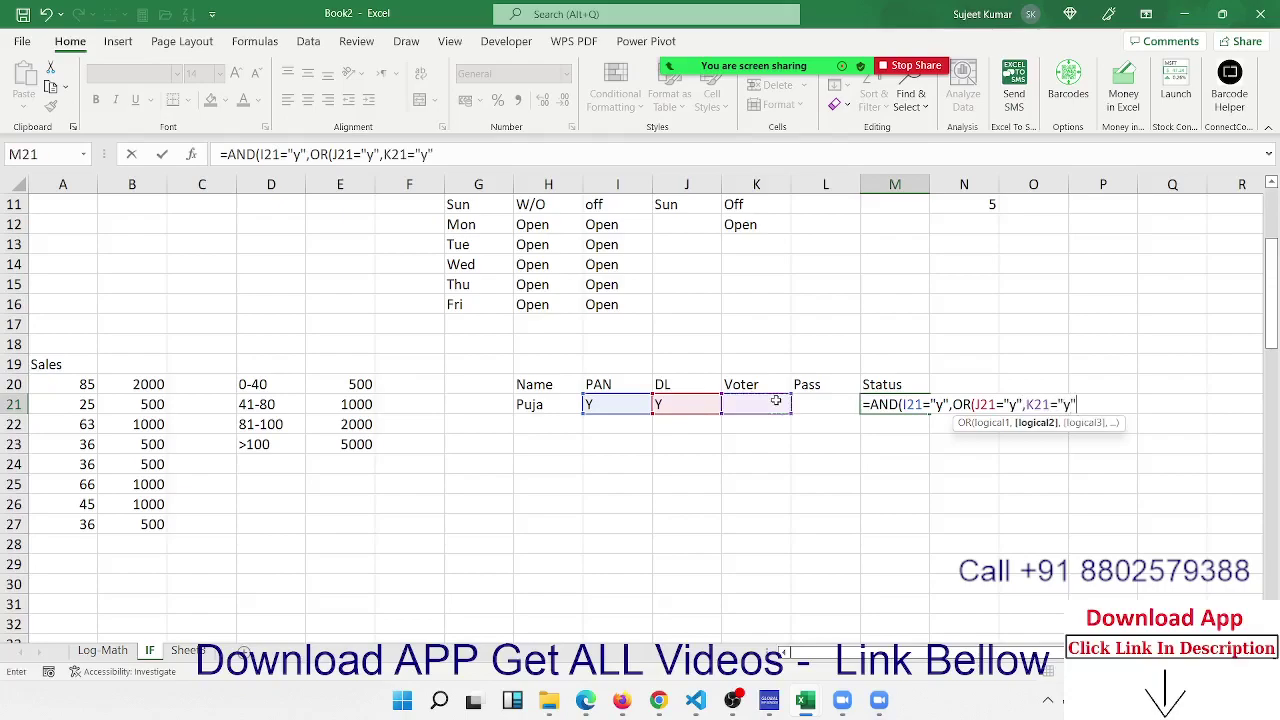
{"action": "type", "text": ","}
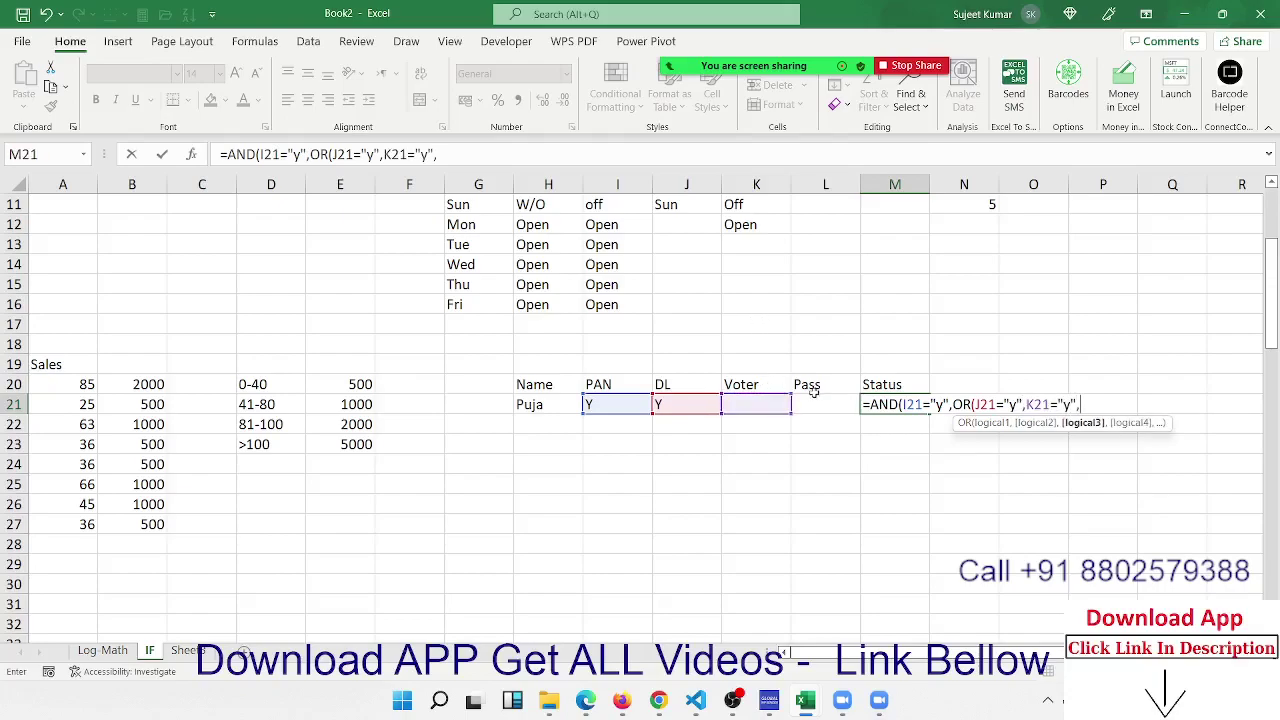
{"action": "left_click", "coordinate": [818, 401]}
{"action": "type", "text": "=\"y\""}
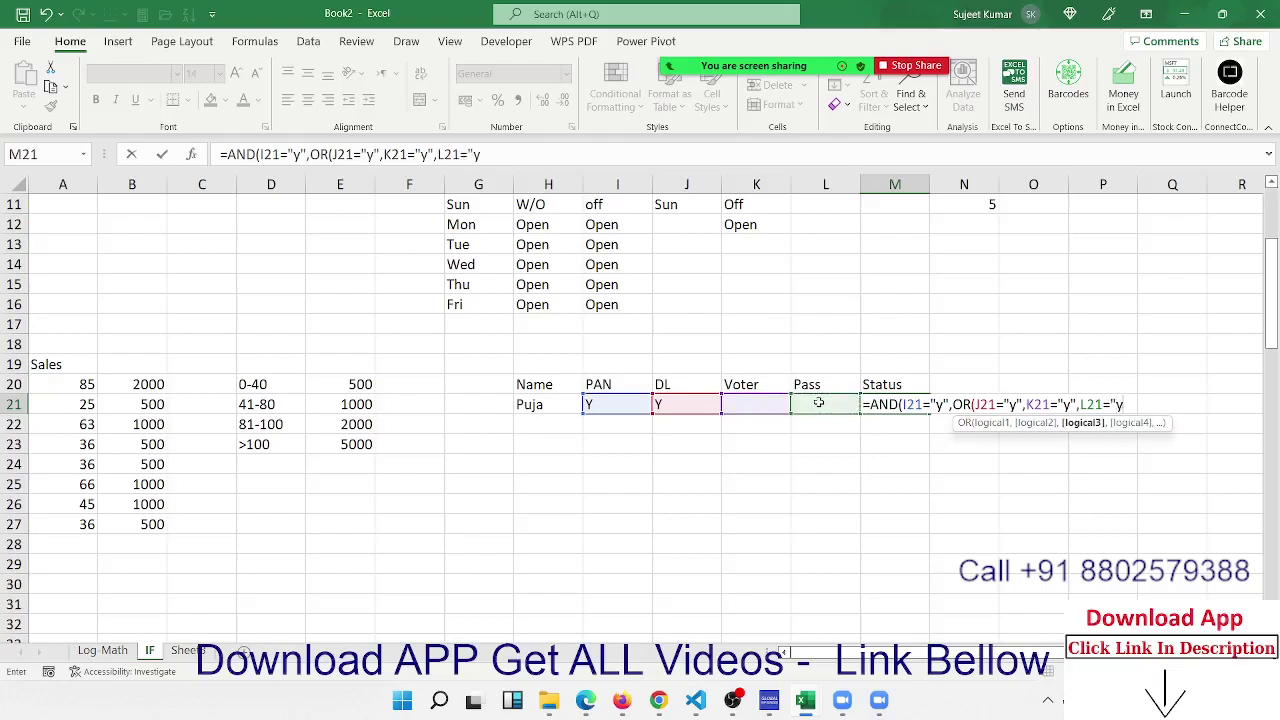
{"action": "type", "text": ")"}
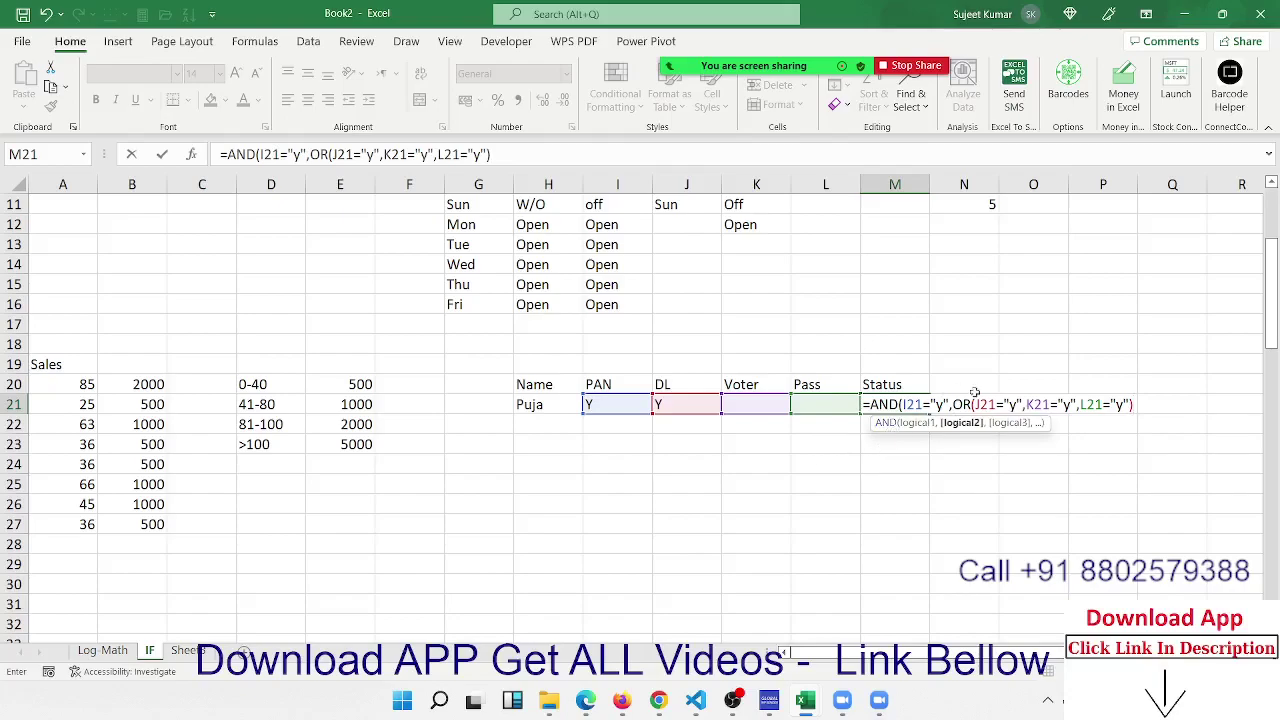
Highlight the OR part and the I21="y" condition to explain them, then commit the formula.
{"action": "left_click_drag", "start_coordinate": [953, 404], "coordinate": [1136, 406]}
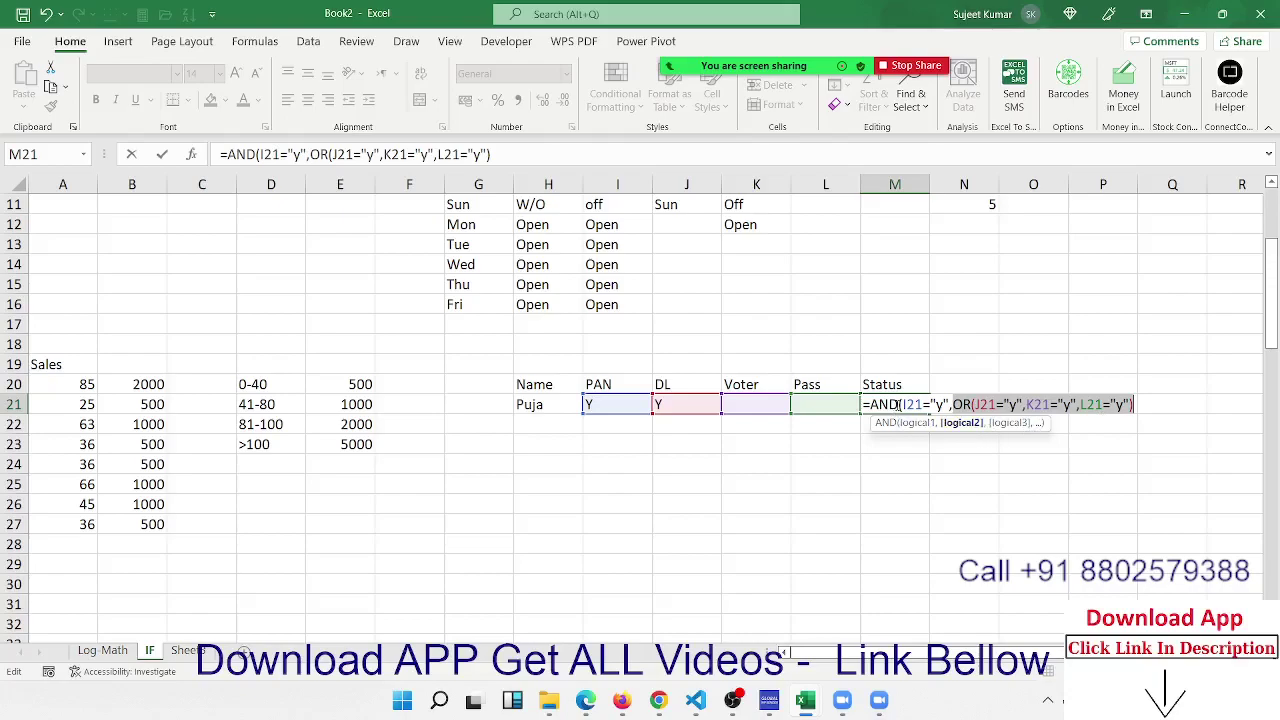
{"action": "left_click_drag", "start_coordinate": [903, 404], "coordinate": [952, 404]}
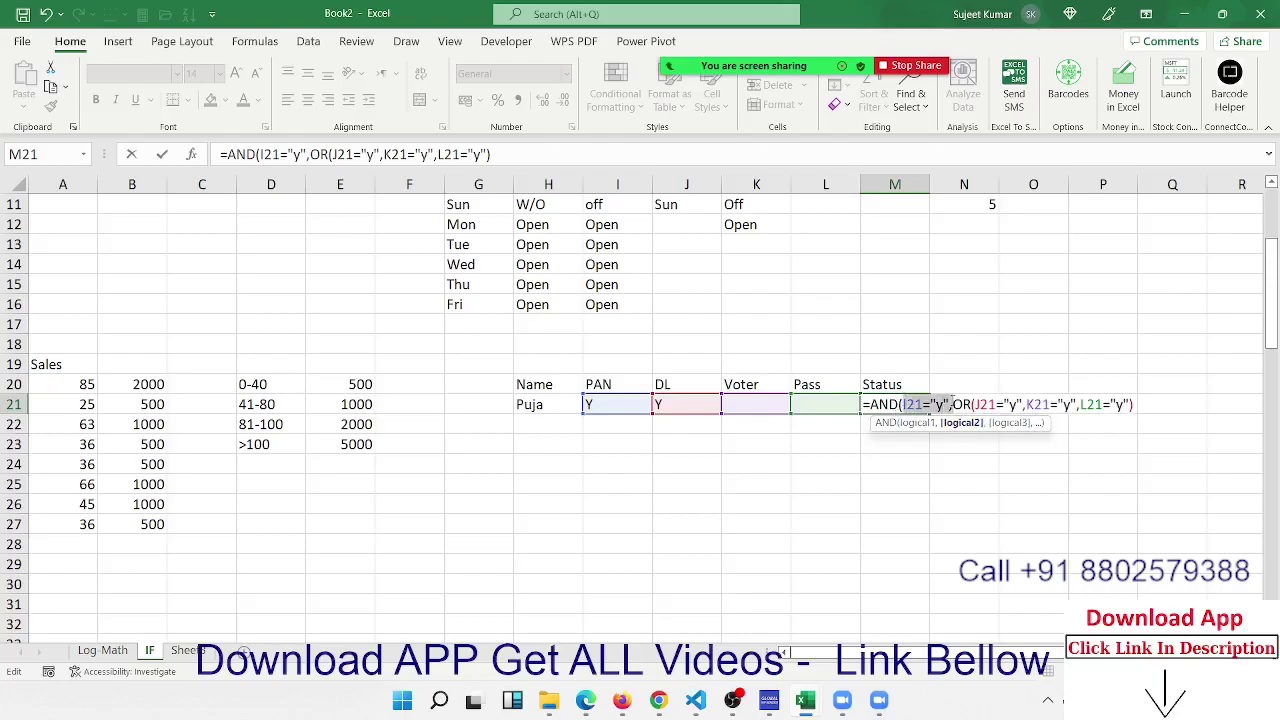
{"action": "key", "text": "Return"}
{"action": "key", "text": "Return"}
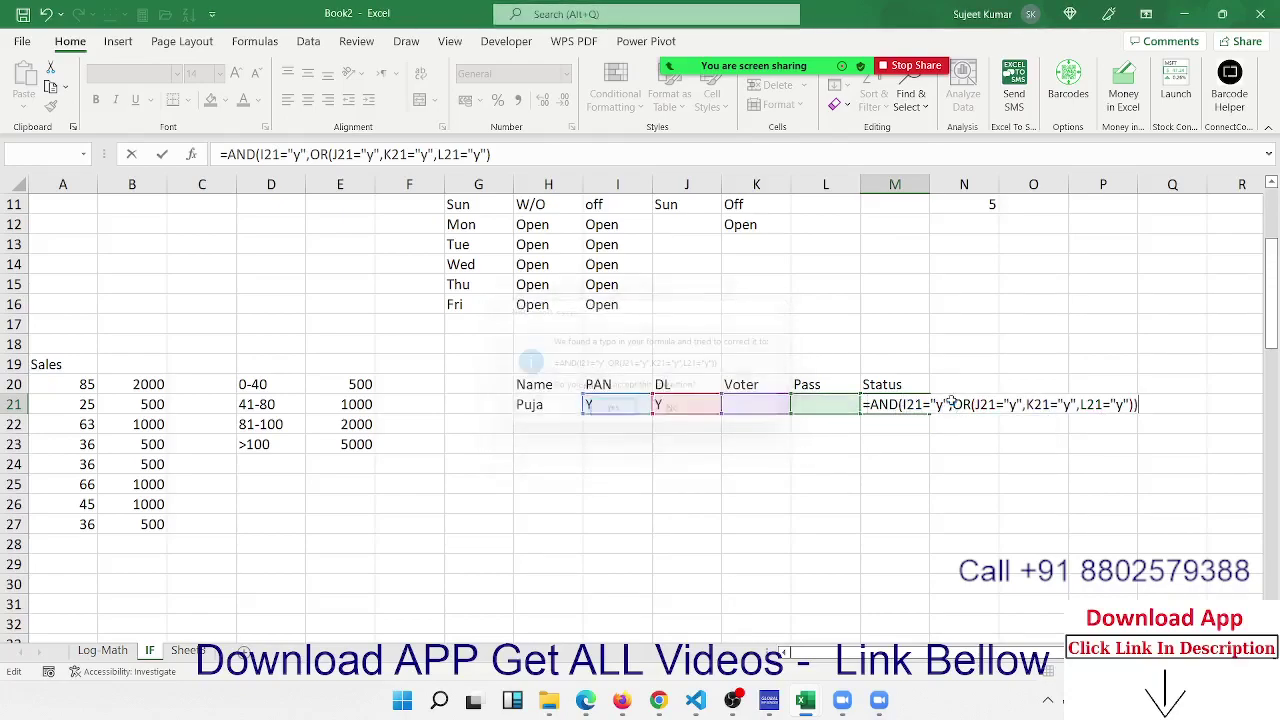
{"action": "left_click", "coordinate": [905, 402]}
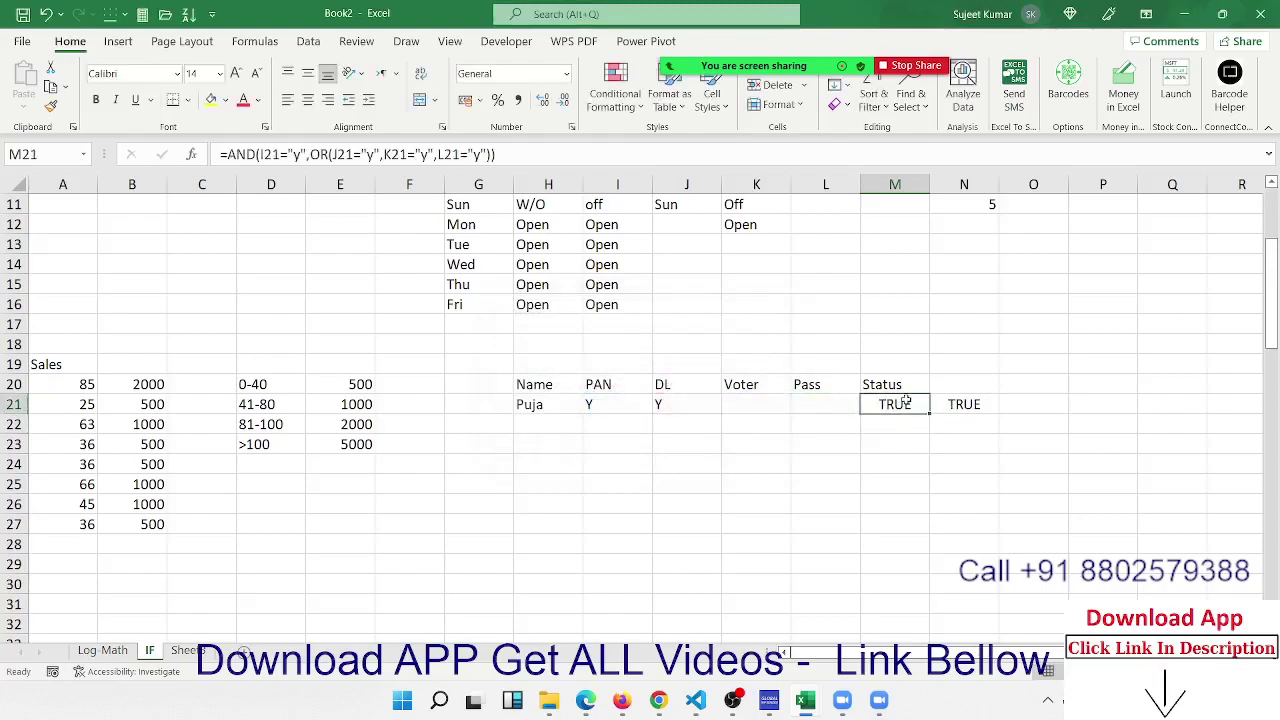
{"action": "double_click", "coordinate": [905, 402]}
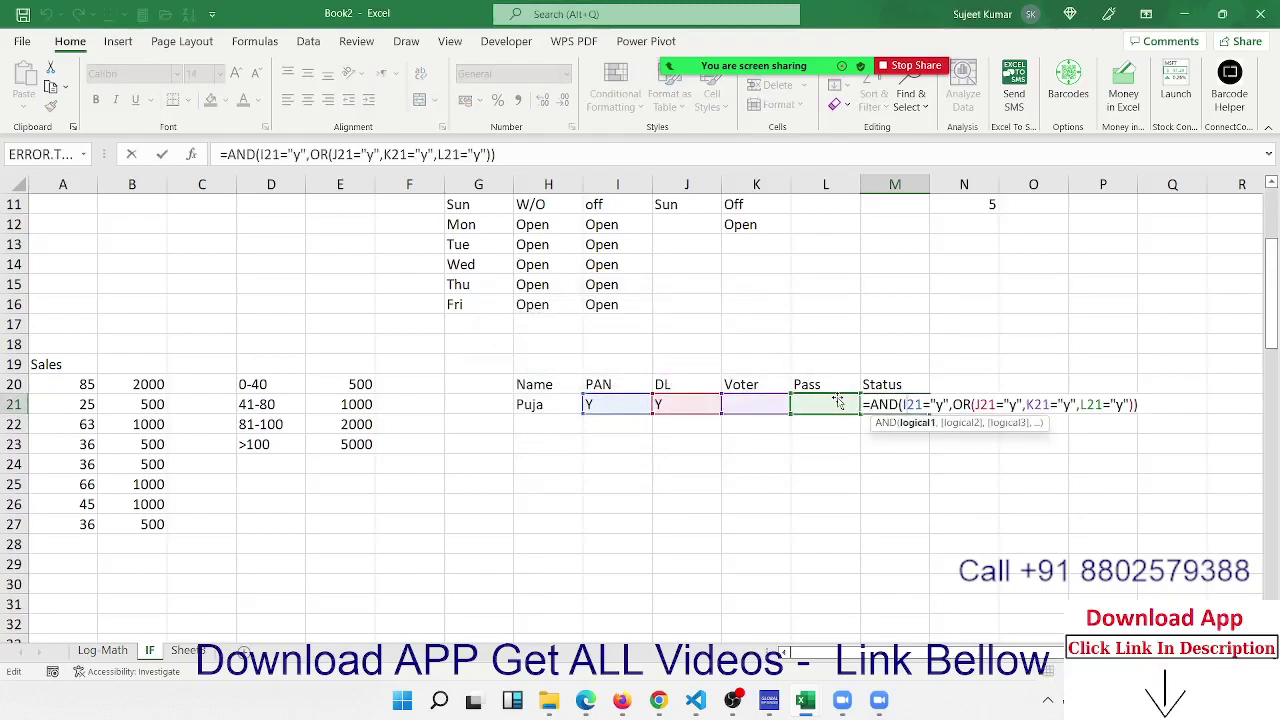
{"action": "key", "text": "Return"}
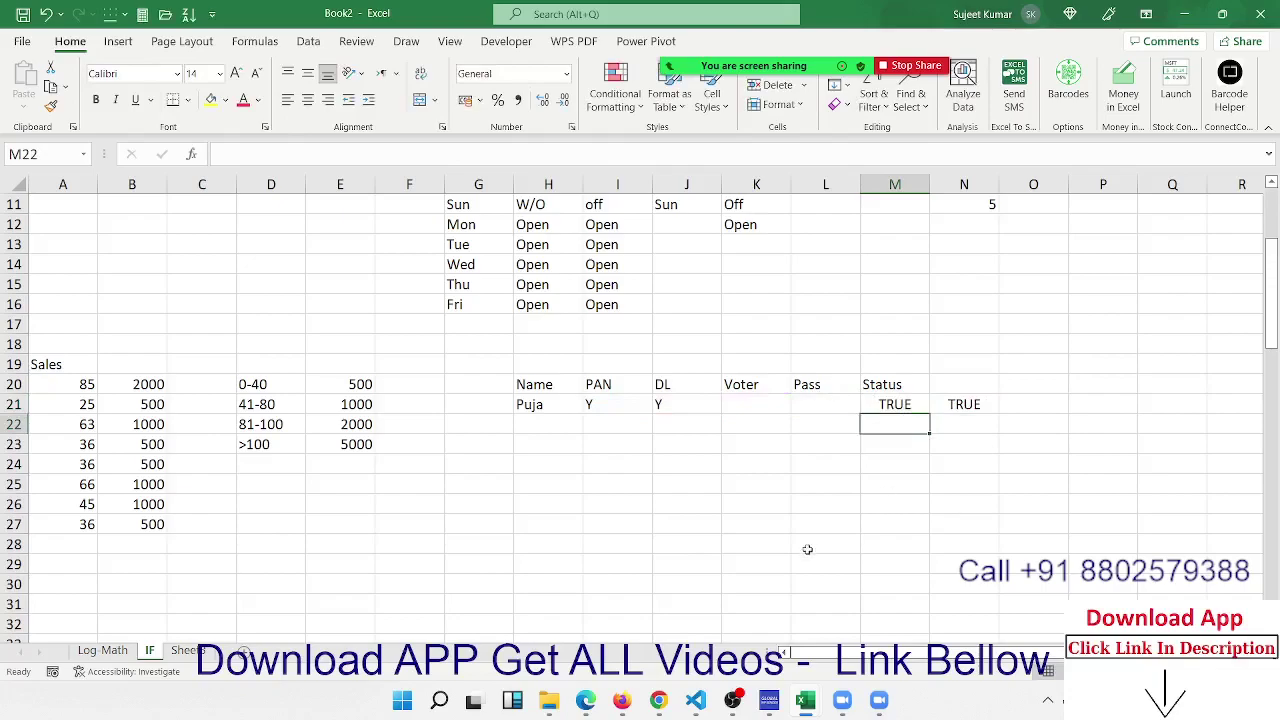
Switch to the empty Sheet3 and rename it Test.
{"action": "scroll", "coordinate": [807, 549], "scroll_direction": "up", "scroll_amount": 4}
{"action": "scroll", "coordinate": [805, 553], "scroll_direction": "down", "scroll_amount": 7}
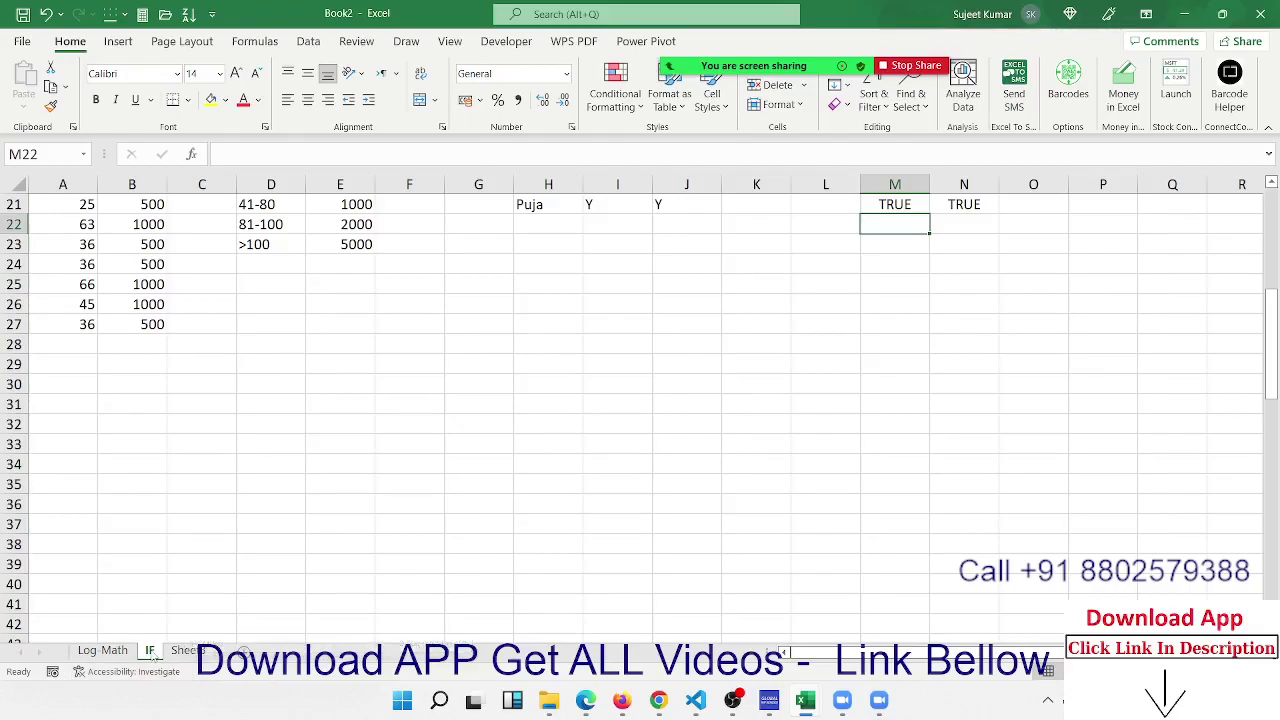
{"action": "left_click", "coordinate": [178, 650]}
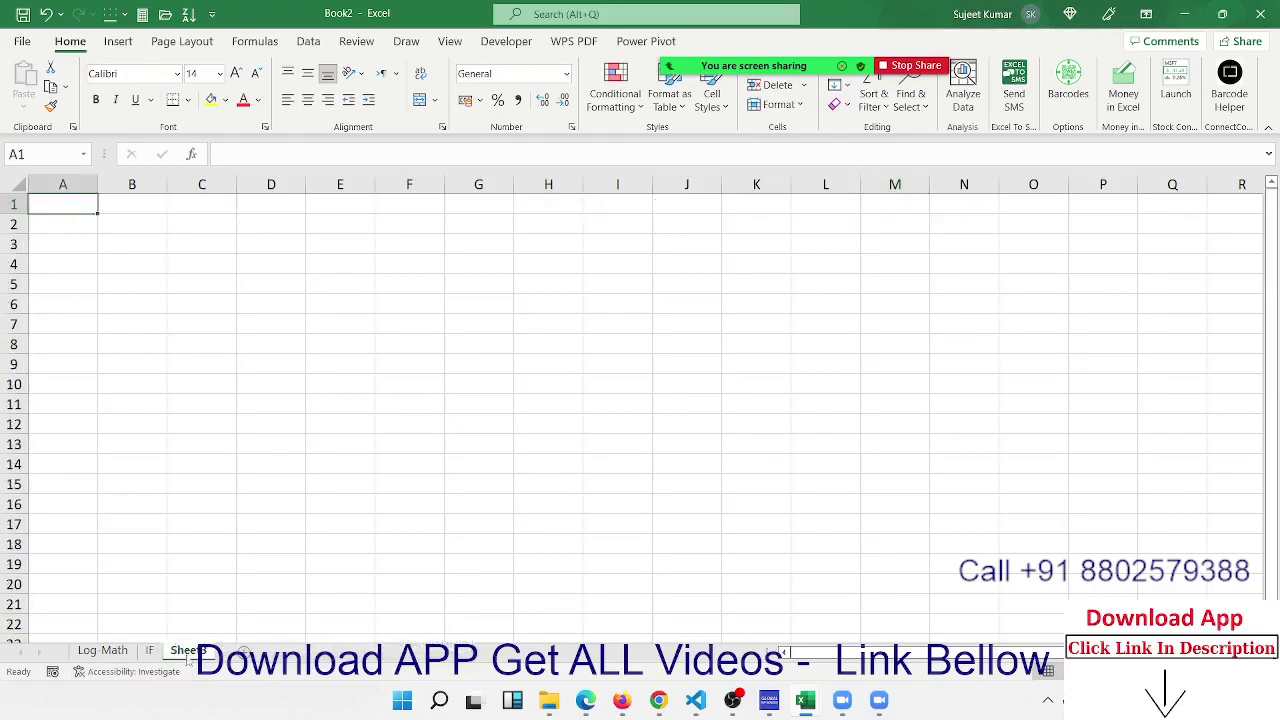
{"action": "double_click", "coordinate": [185, 651]}
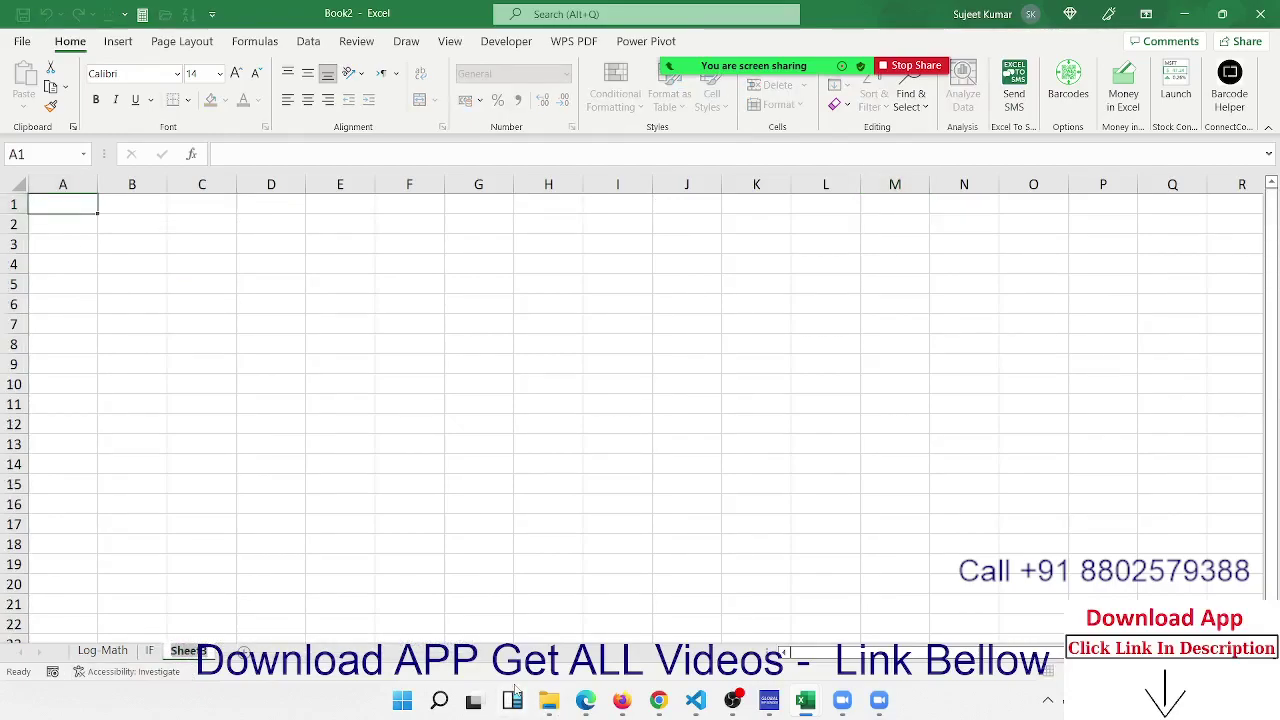
{"action": "mouse_move", "coordinate": [791, 714]}
{"action": "type", "text": "Test"}
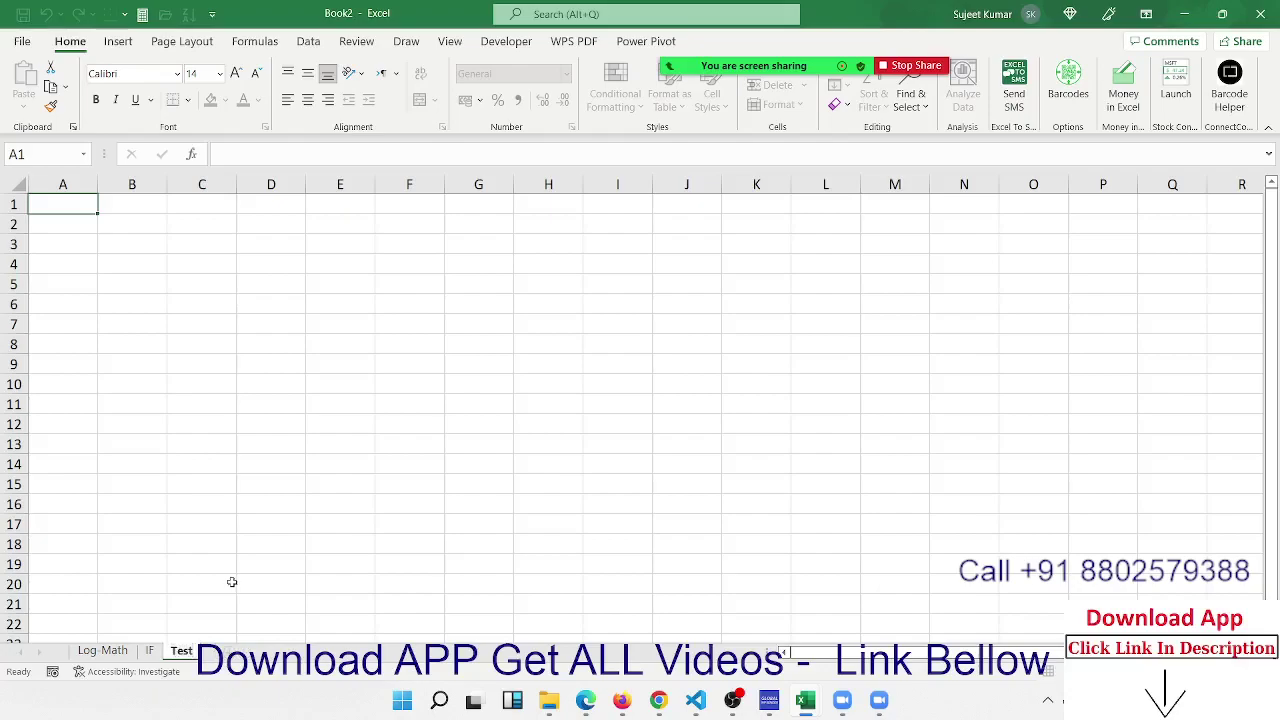
{"action": "left_click", "coordinate": [266, 437]}
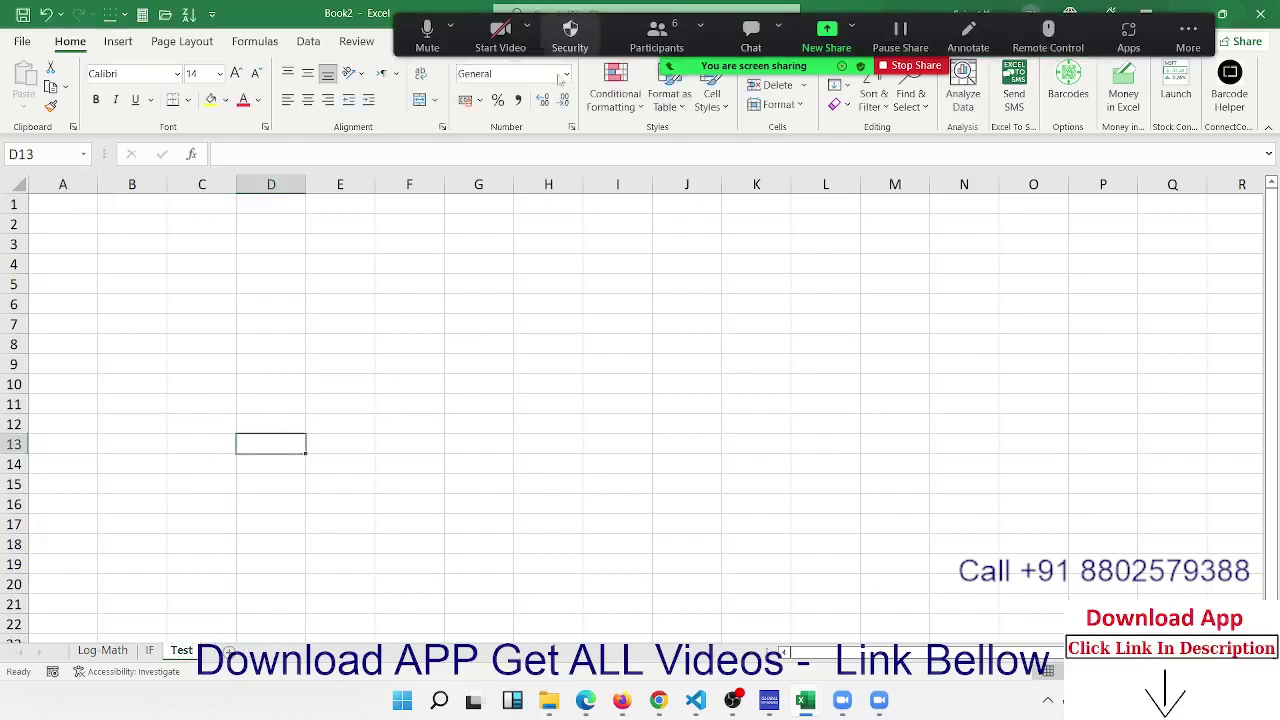
Close the Zoom Participants panel and correct the sheet name to Text.
{"action": "left_click", "coordinate": [656, 35]}
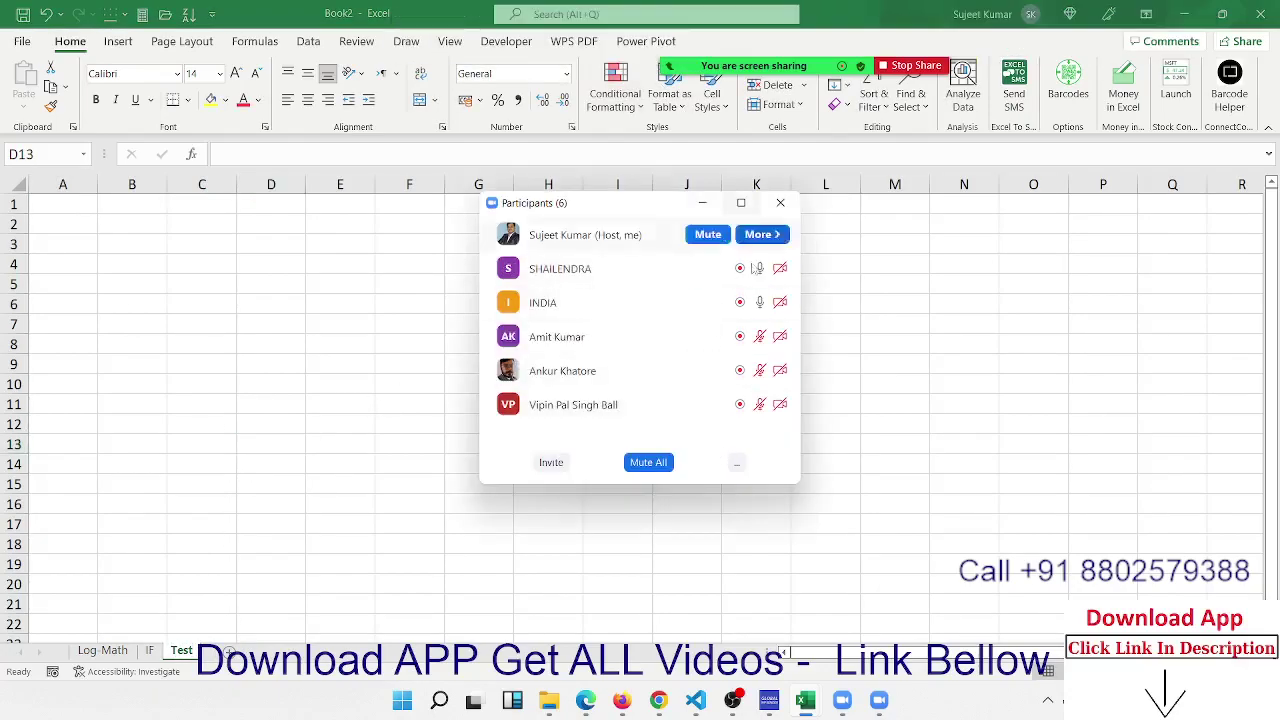
{"action": "left_click", "coordinate": [780, 202]}
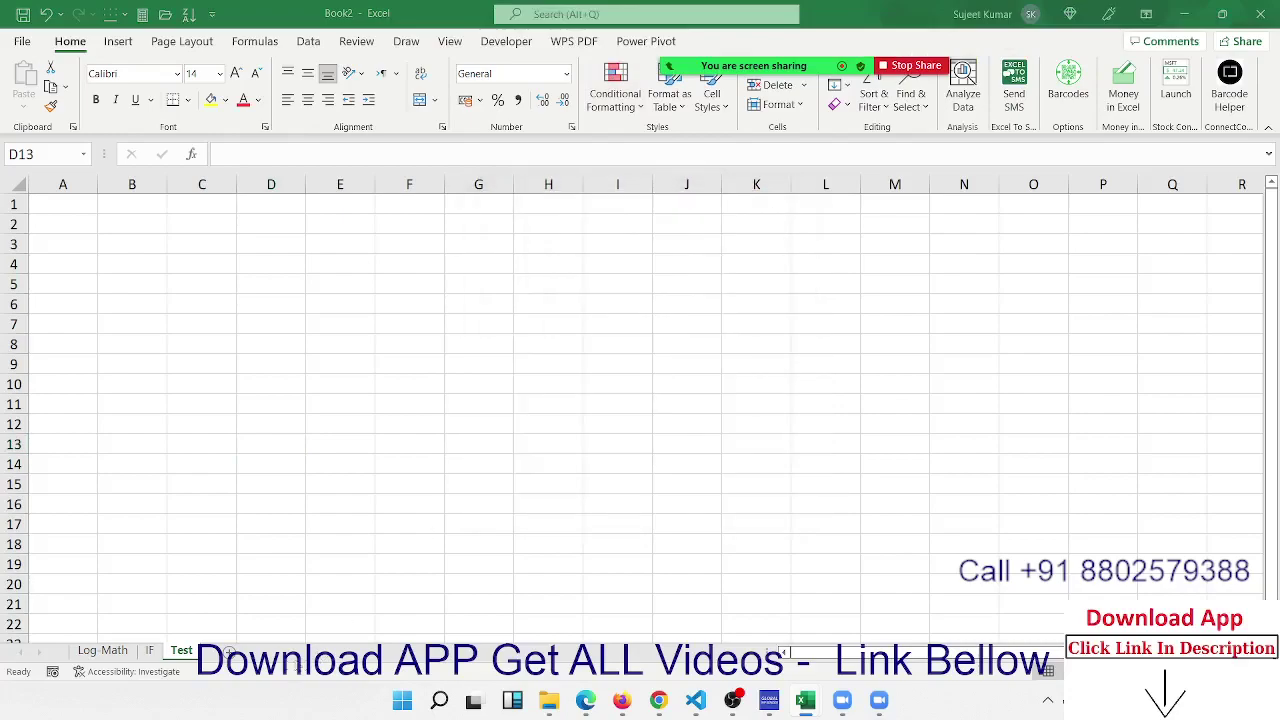
{"action": "double_click", "coordinate": [183, 651]}
{"action": "type", "text": "T"}
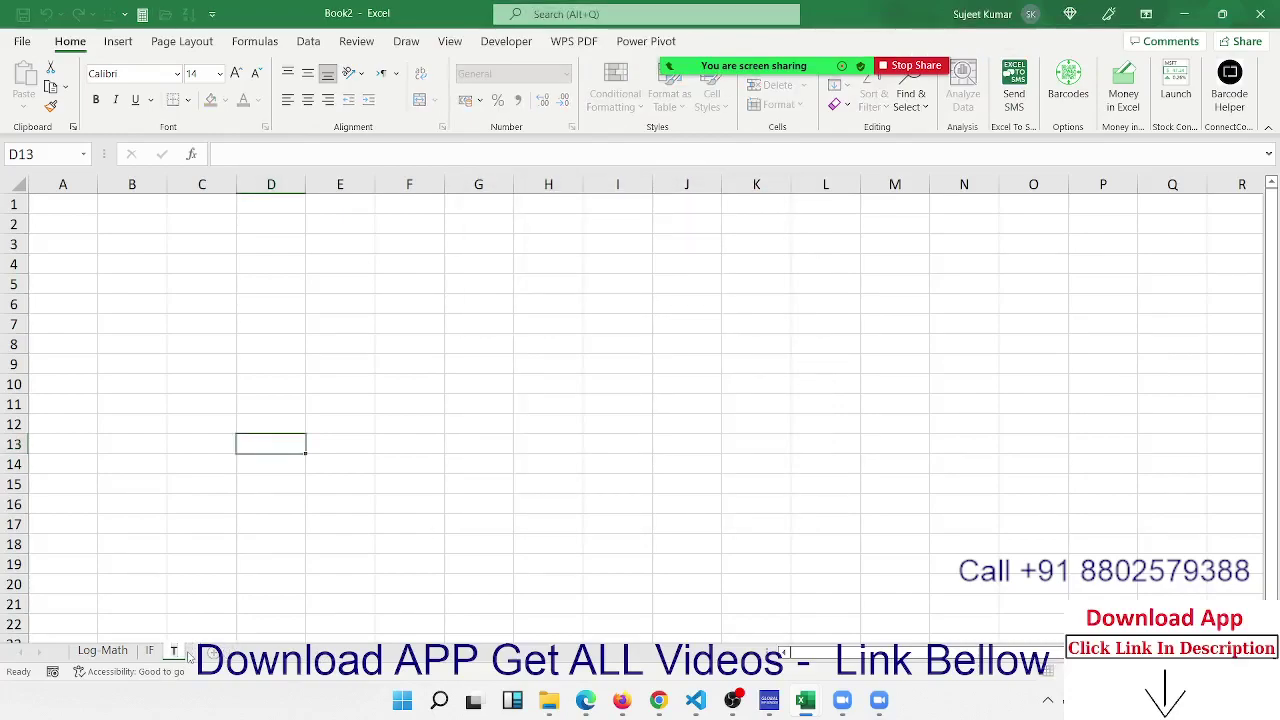
{"action": "type", "text": "ext"}
{"action": "key", "text": "Return"}
Put A in C2 and =CODE(C2) in D2, returning 65.
{"action": "left_click", "coordinate": [332, 322]}
{"action": "left_click", "coordinate": [232, 225]}
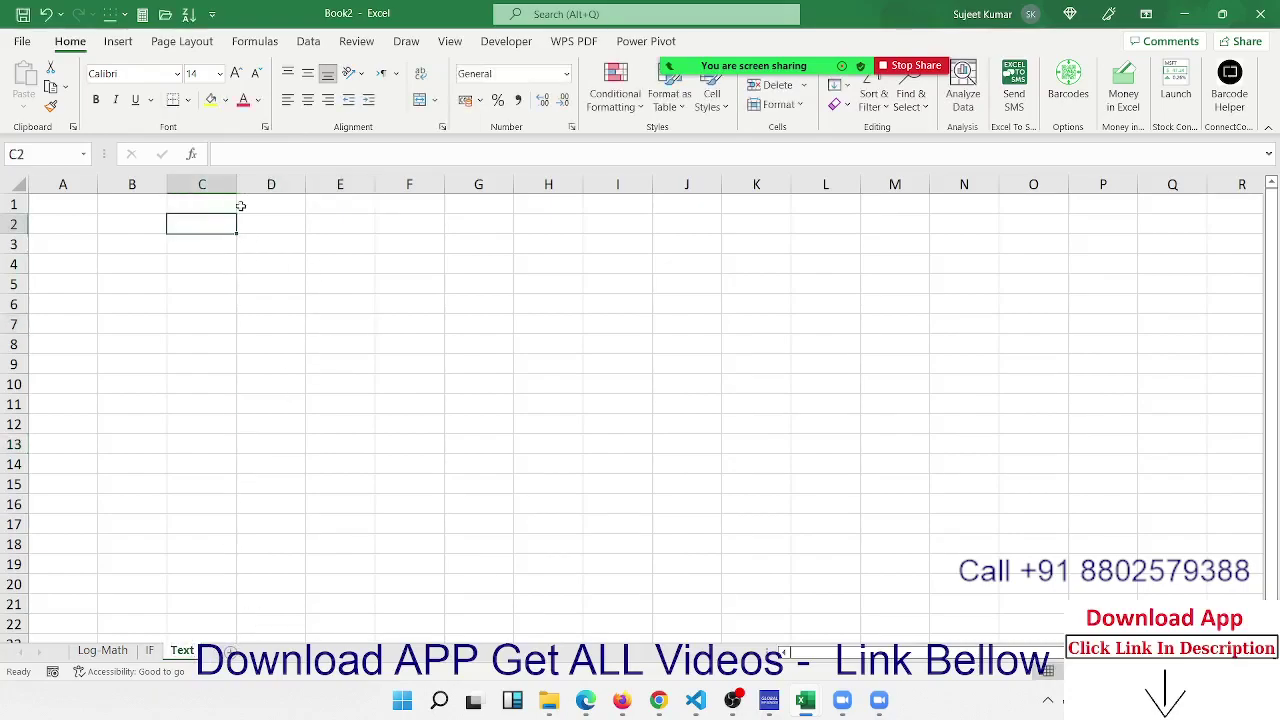
{"action": "type", "text": "A"}
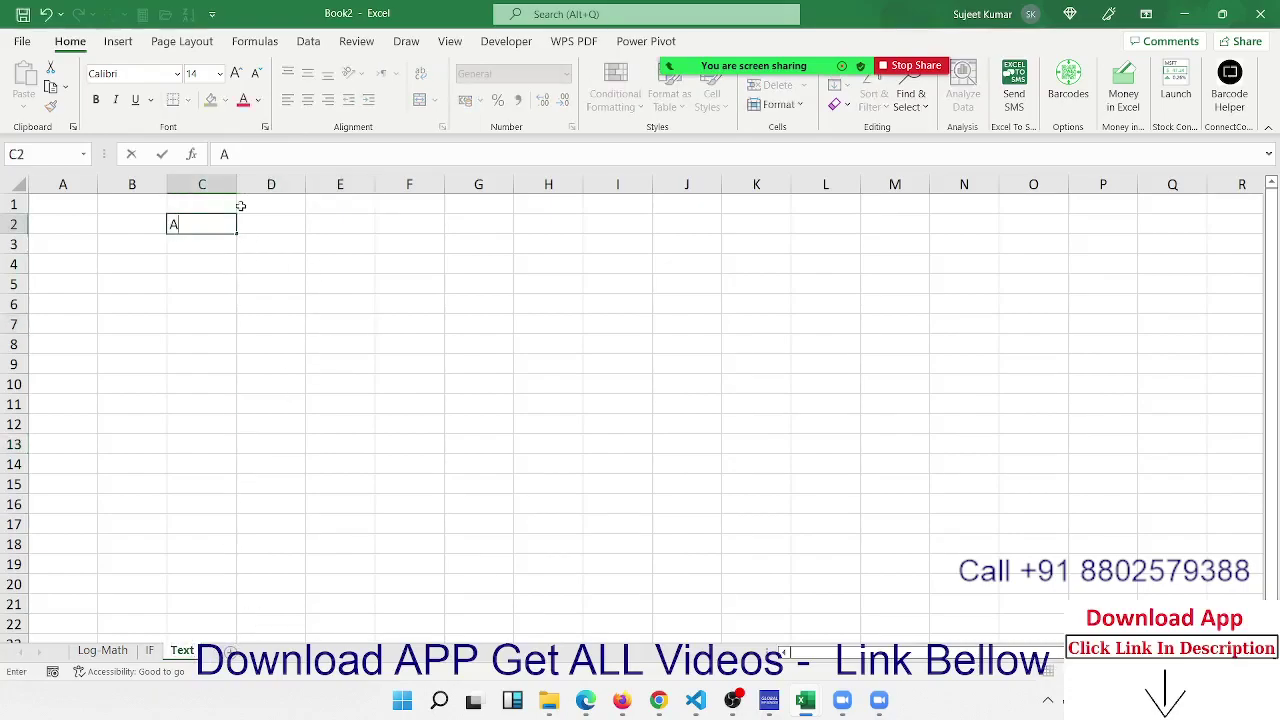
{"action": "key", "text": "Tab"}
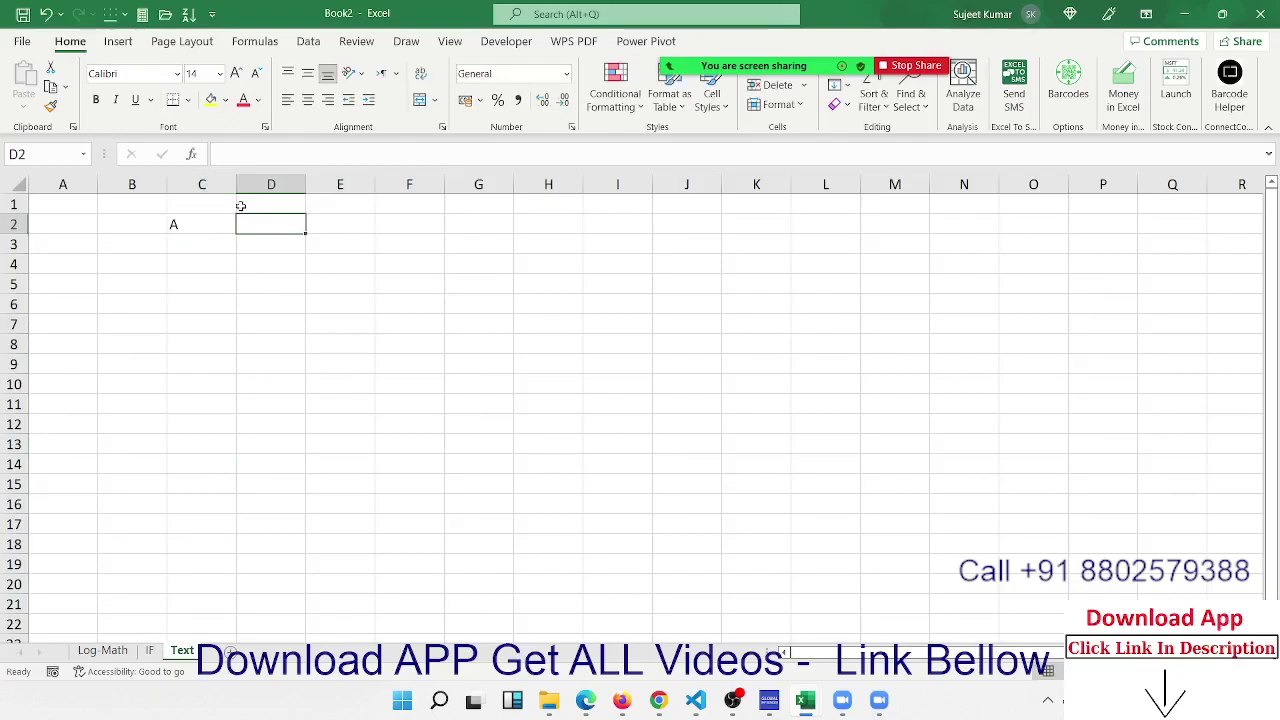
{"action": "type", "text": "=cod"}
{"action": "key", "text": "Tab"}
{"action": "key", "text": "Left"}
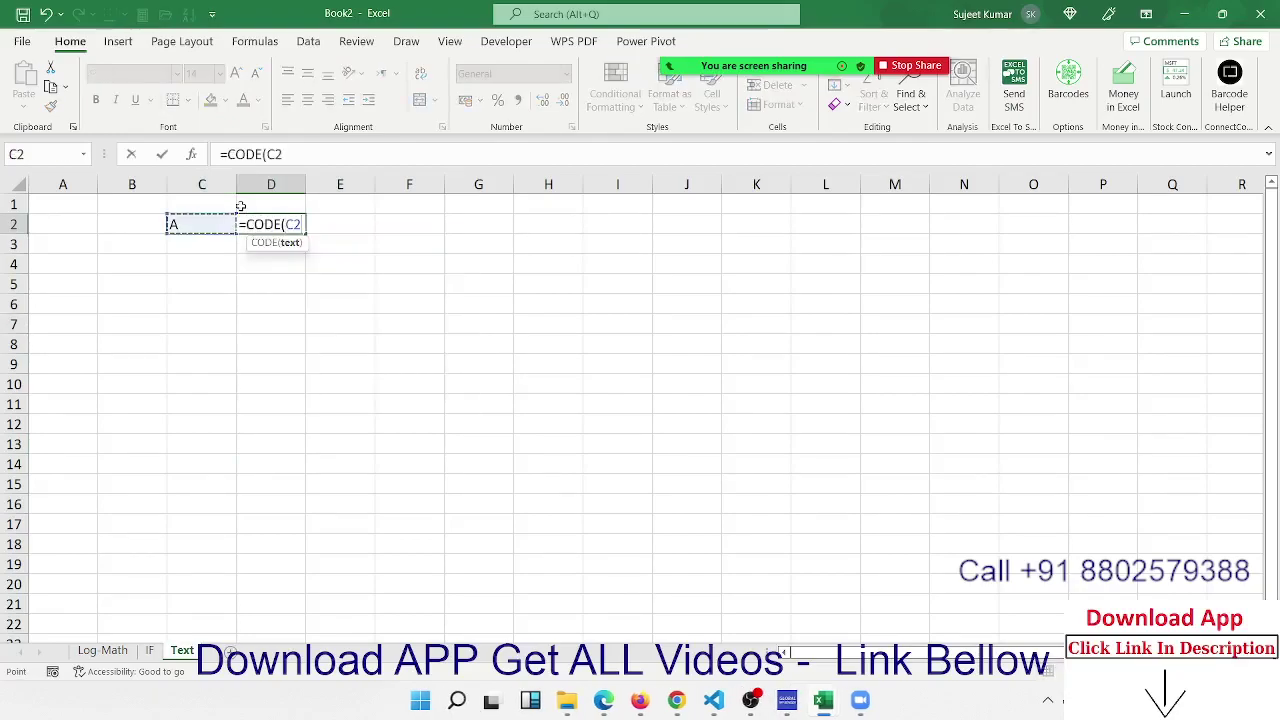
{"action": "key", "text": "Return"}
{"action": "key", "text": "Up"}
{"action": "key", "text": "Right"}
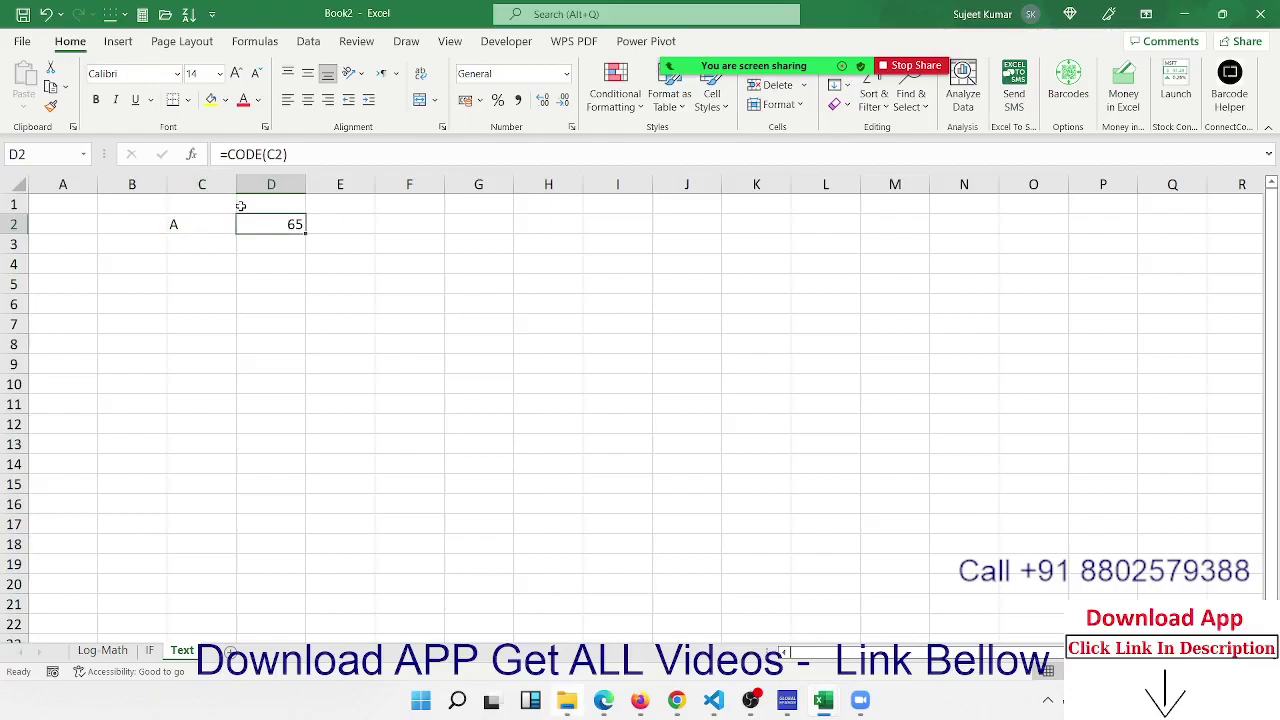
Enter =CHAR(D2) in E2 to turn 65 back into A, then review the three cells.
{"action": "key", "text": "Tab"}
{"action": "type", "text": "="}
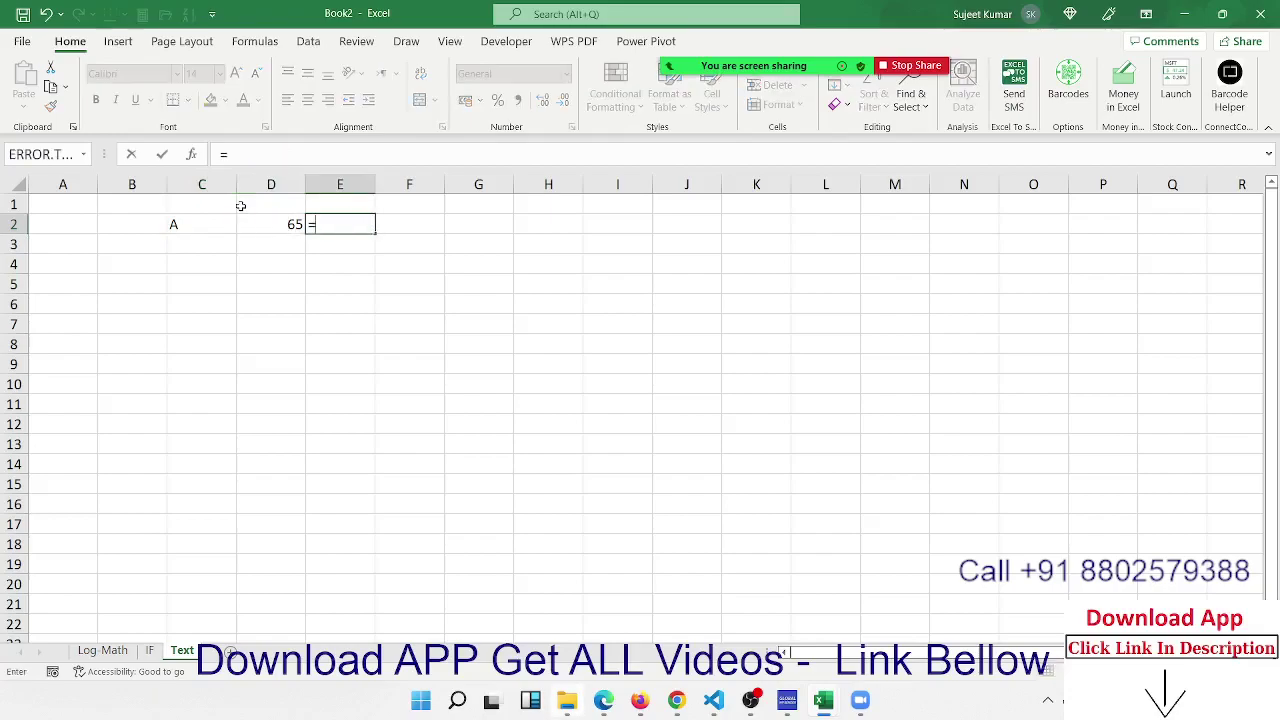
{"action": "type", "text": "ch"}
{"action": "key", "text": "Tab"}
{"action": "key", "text": "Left"}
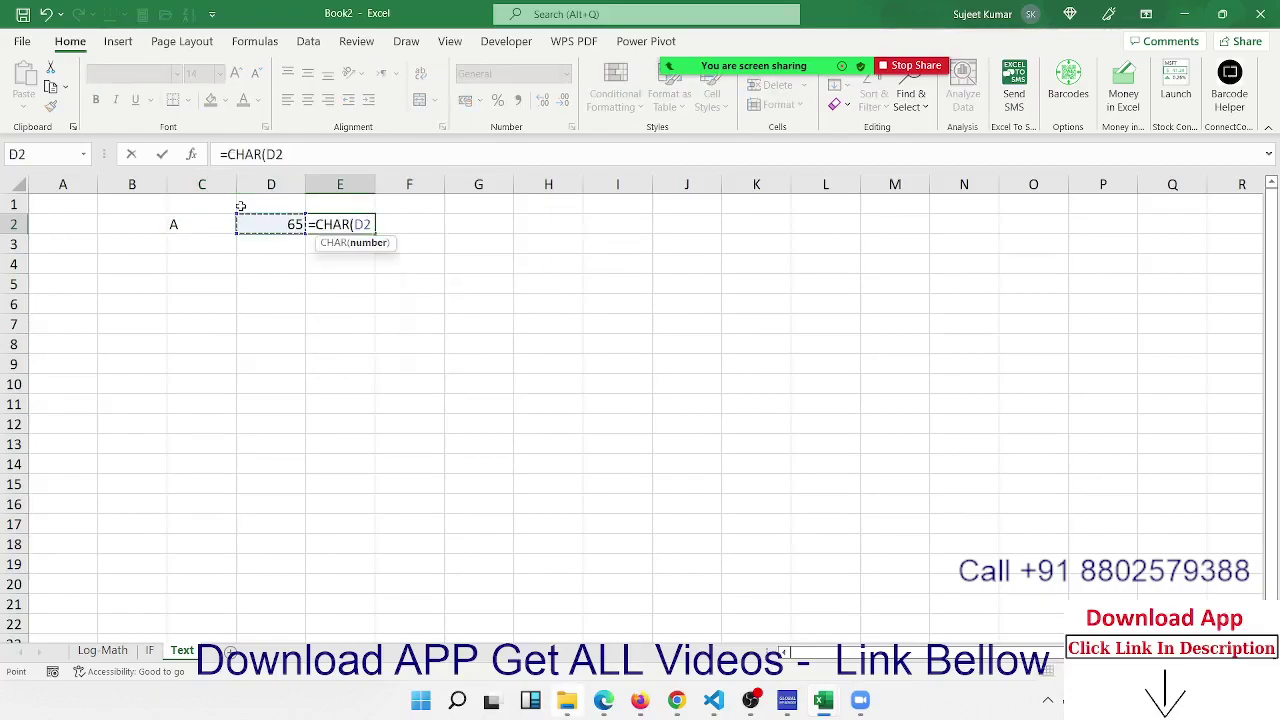
{"action": "key", "text": "Return"}
{"action": "key", "text": "Up"}
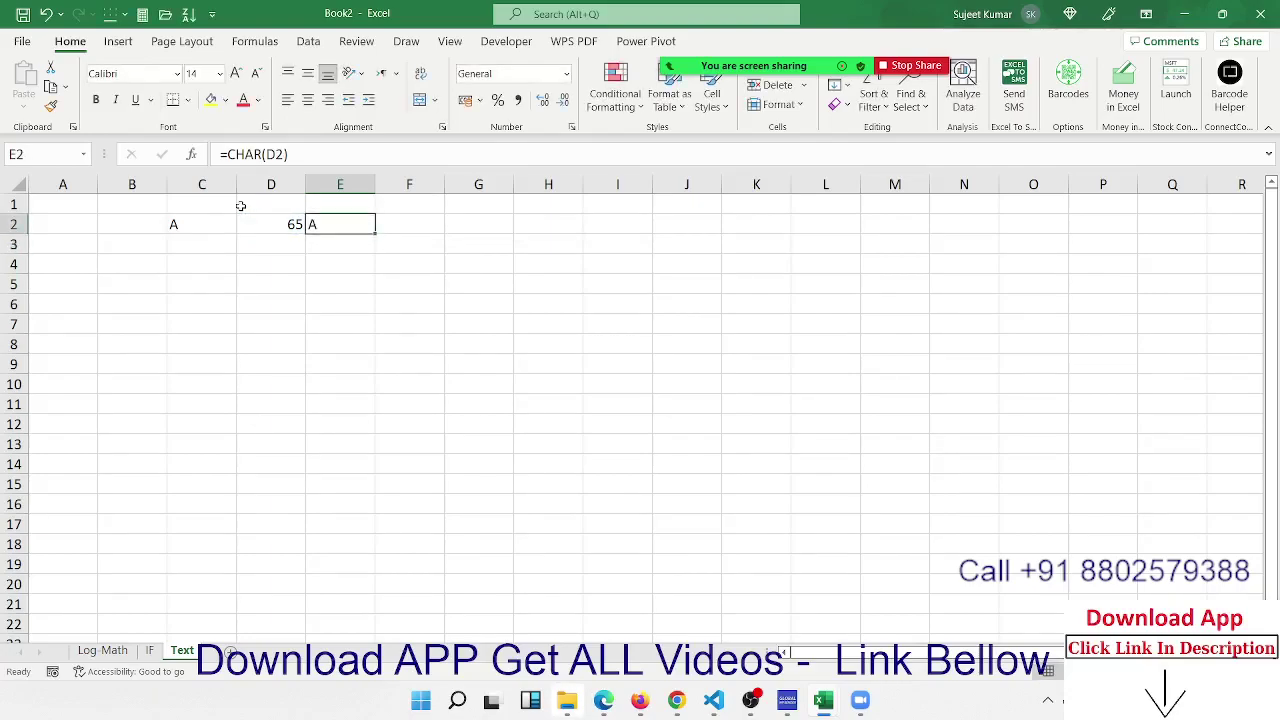
{"action": "key", "text": "Right"}
{"action": "key", "text": "Left"}
{"action": "key", "text": "Left"}
{"action": "key", "text": "Left"}
{"action": "key", "text": "Right"}
{"action": "key", "text": "Left"}
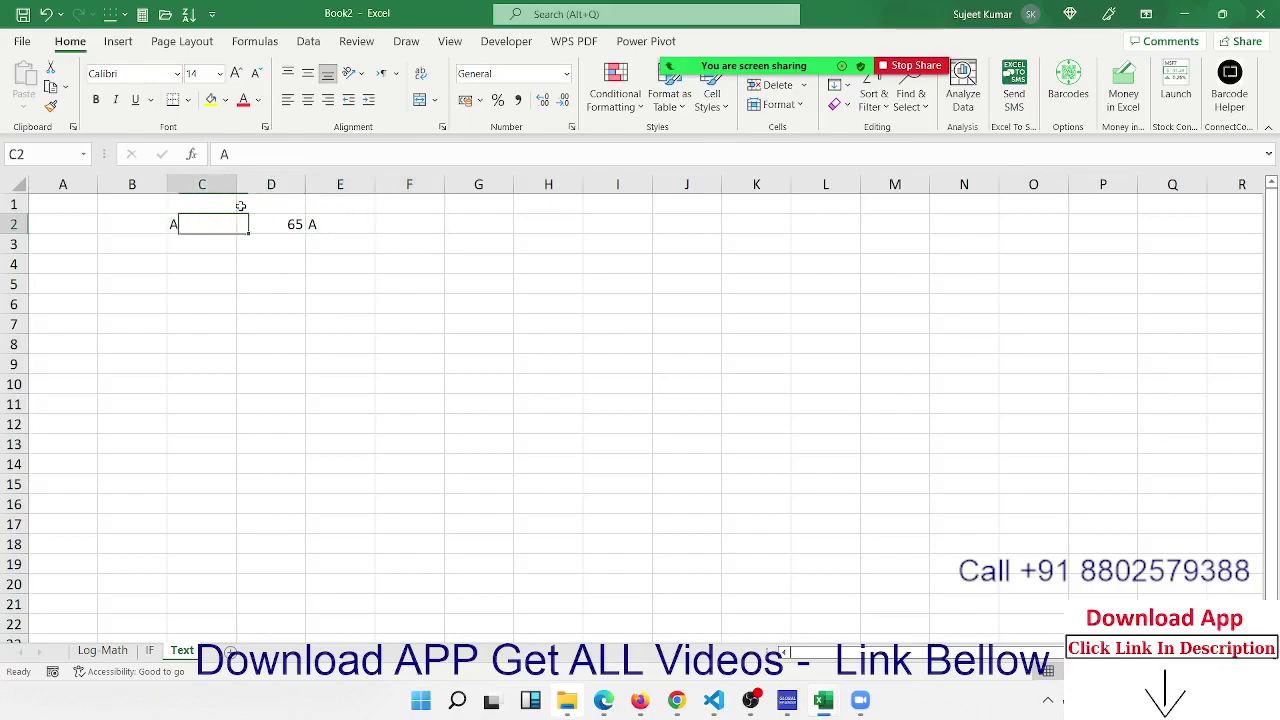
{"action": "key", "text": "Right"}
{"action": "key", "text": "Right"}
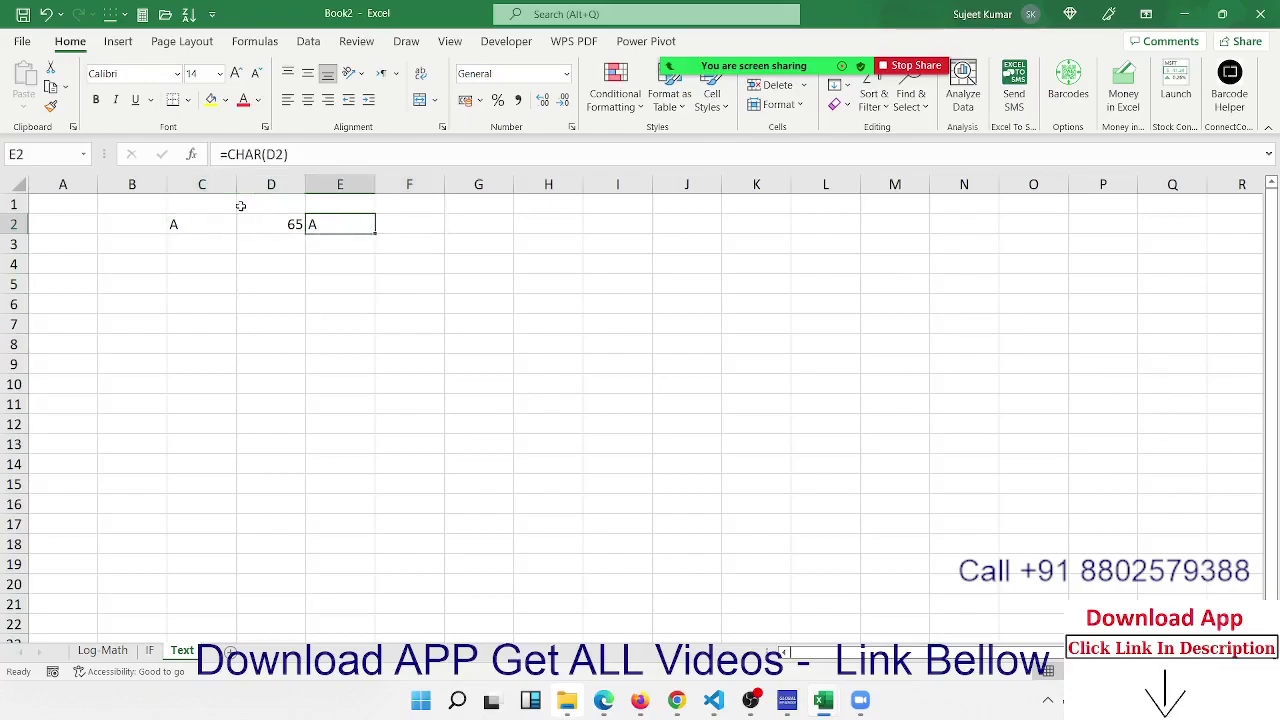
{"action": "key", "text": "Down"}
{"action": "key", "text": "Down"}
{"action": "key", "text": "Down"}
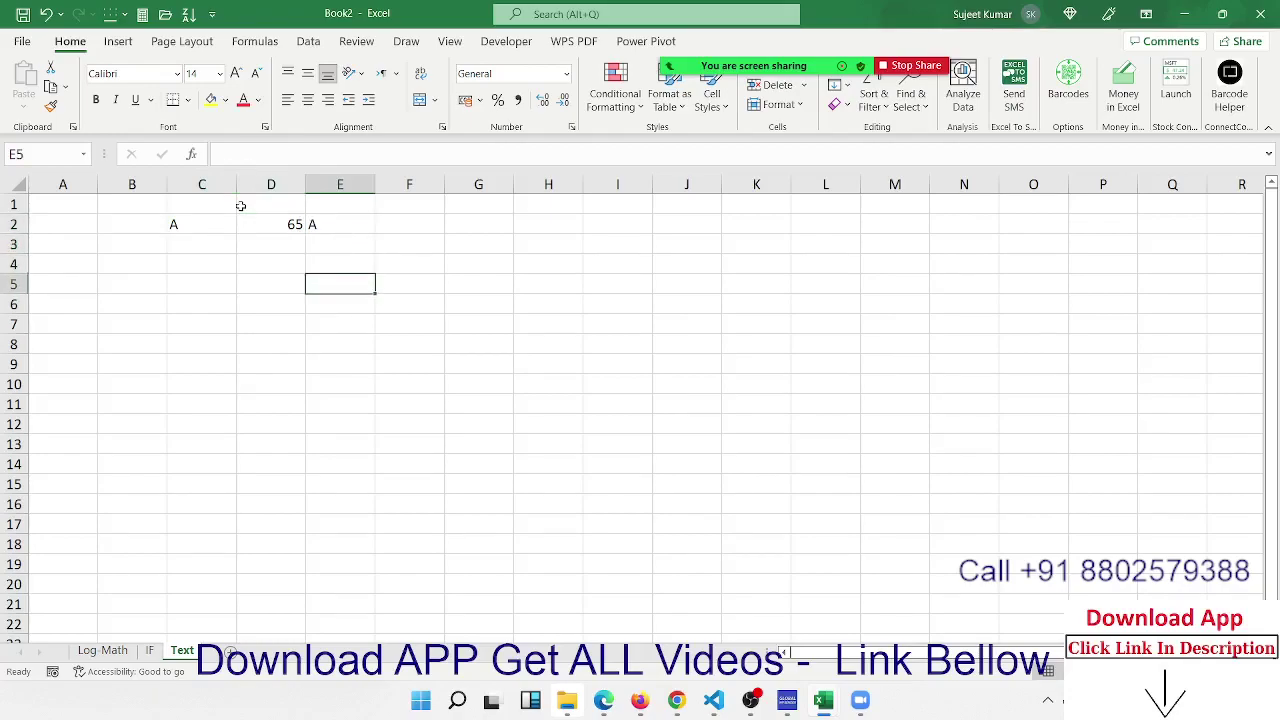
Enter three space-padded sample name entries in C5:C7, fixing the typos in C6 and C7.
{"action": "key", "text": "Left"}
{"action": "key", "text": "Left"}
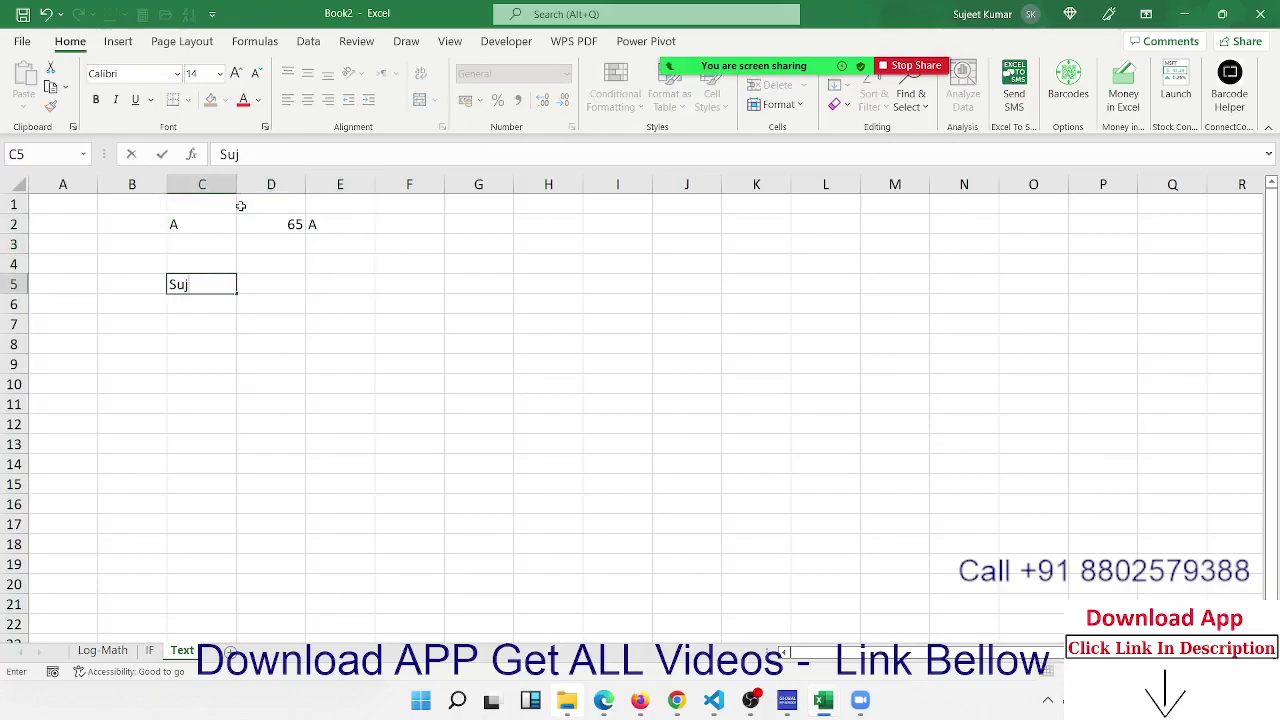
{"action": "key", "text": "Return"}
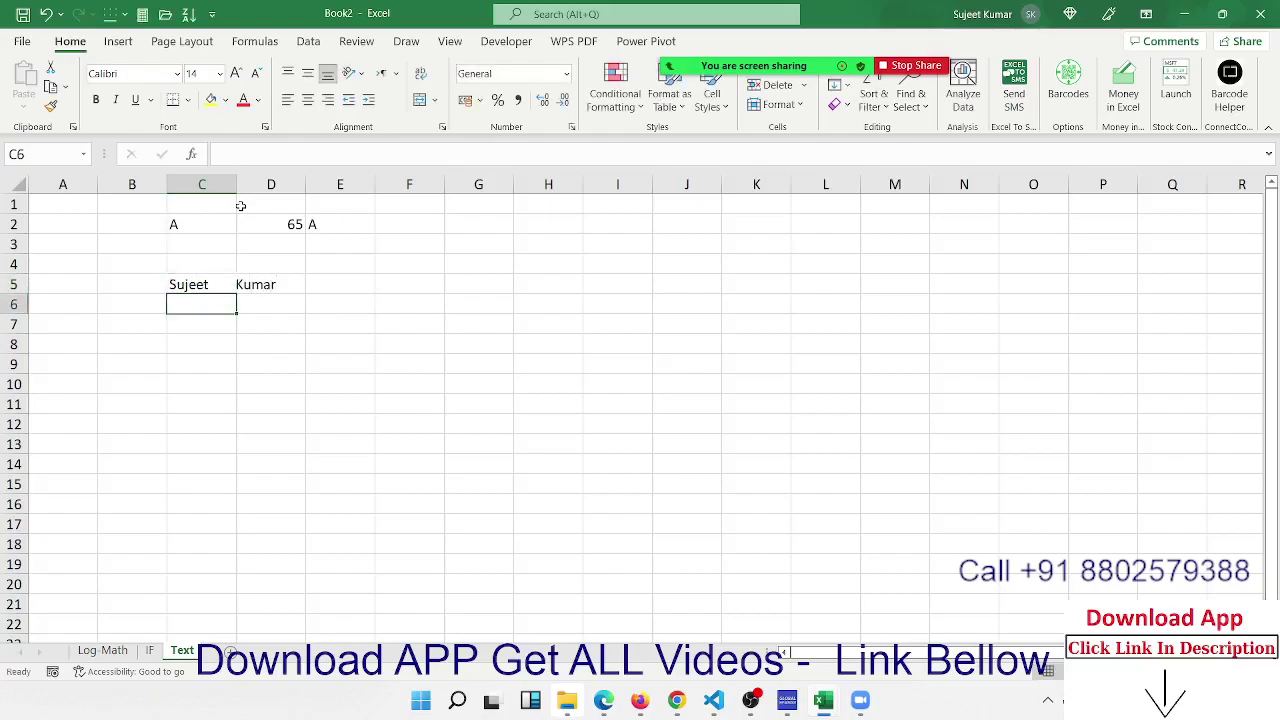
{"action": "type", "text": "Sujeett"}
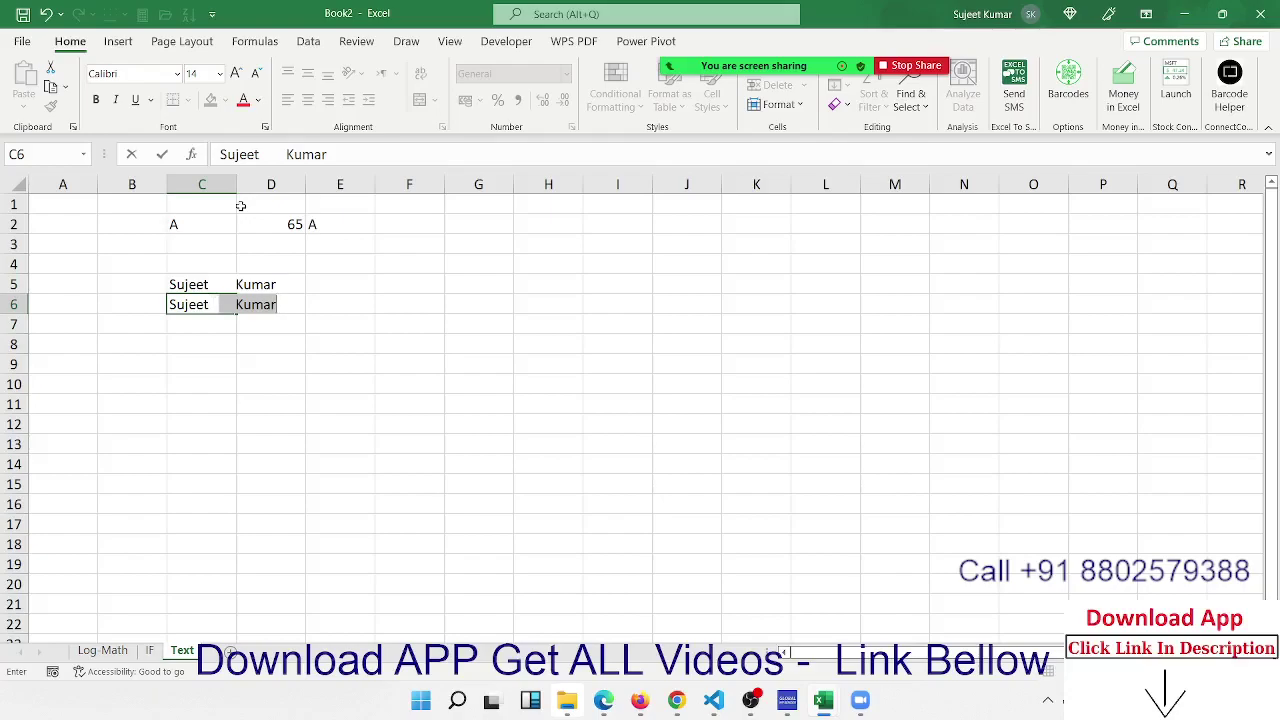
{"action": "key", "text": "BackSpace"}
{"action": "key", "text": "Return"}
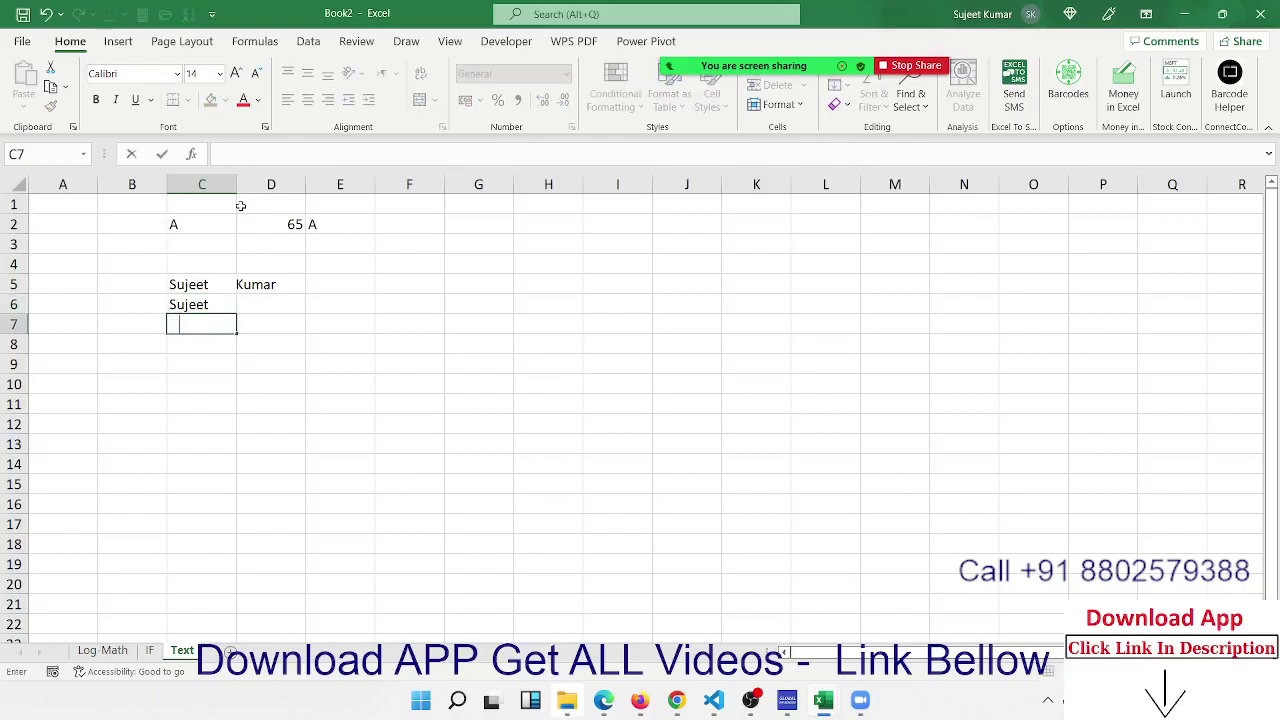
{"action": "type", "text": "Sujeet"}
{"action": "type", "text": "\\"}
{"action": "key", "text": "BackSpace"}
{"action": "key", "text": "Return"}
{"action": "key", "text": "Up"}
{"action": "key", "text": "Up"}
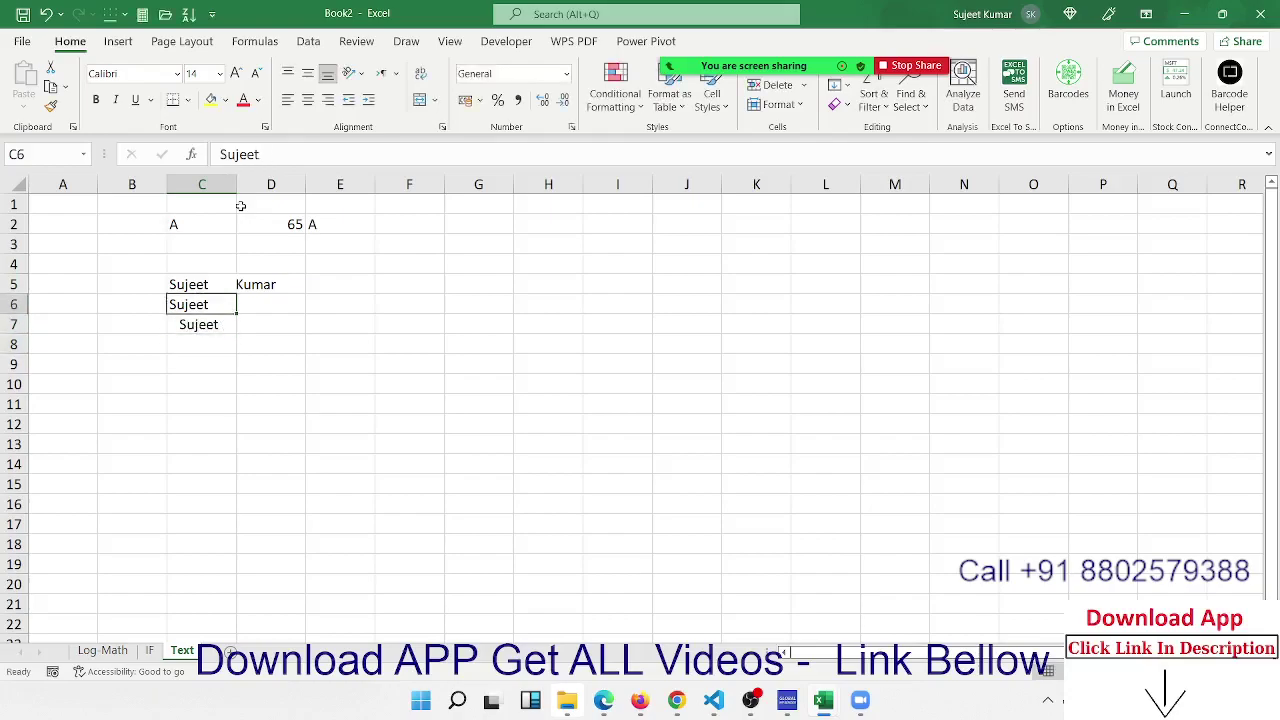
{"action": "key", "text": "Up"}
{"action": "key", "text": "Right"}
{"action": "key", "text": "Right"}
Enter =TRIM(C5) in E5, fill it down through E7 with Ctrl+D, and check each copy.
{"action": "type", "text": "="}
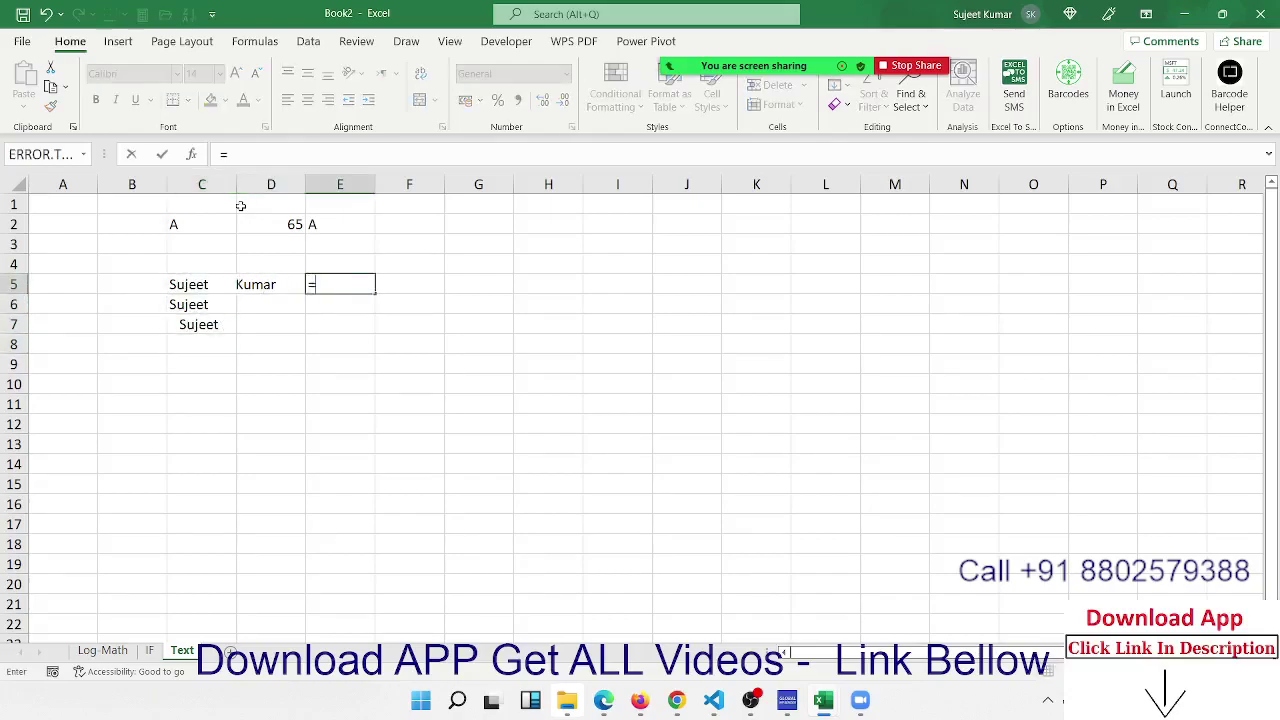
{"action": "type", "text": "tri"}
{"action": "key", "text": "Tab"}
{"action": "key", "text": "Left"}
{"action": "key", "text": "Left"}
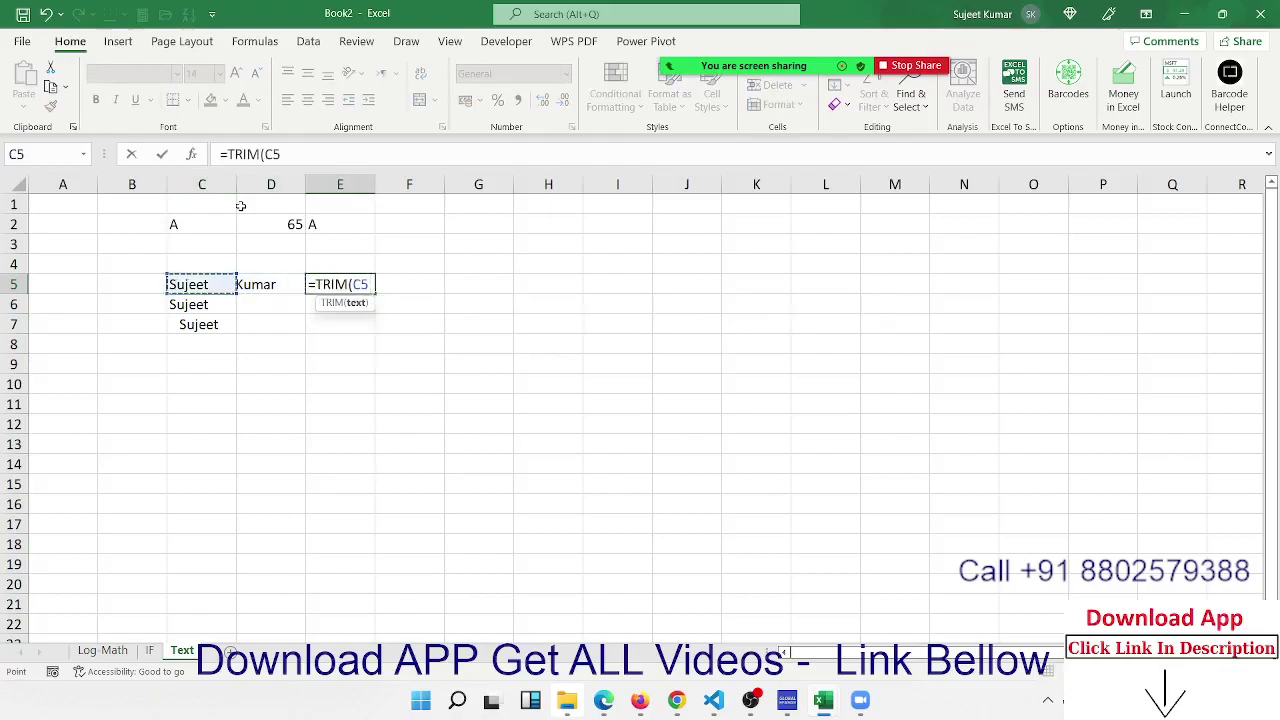
{"action": "key", "text": "Return"}
{"action": "key", "text": "Up"}
{"action": "key", "text": "shift+Down"}
{"action": "key", "text": "shift+Down"}
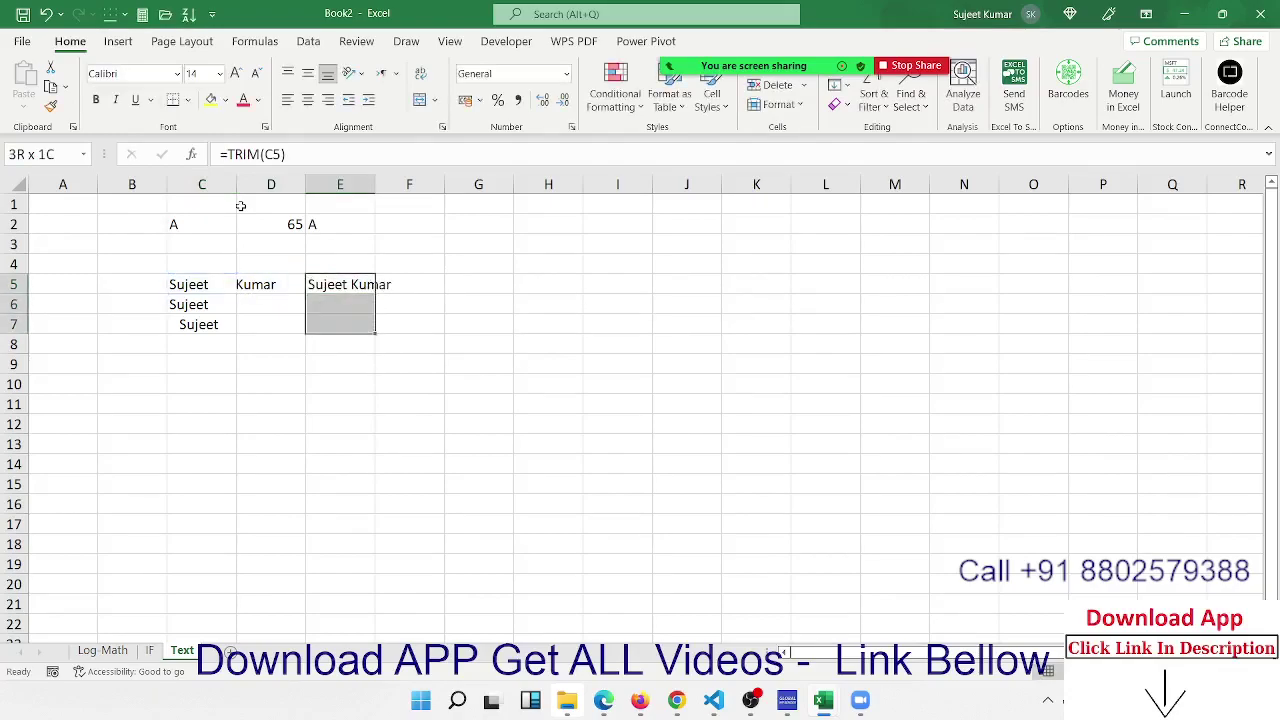
{"action": "key", "text": "ctrl+d"}
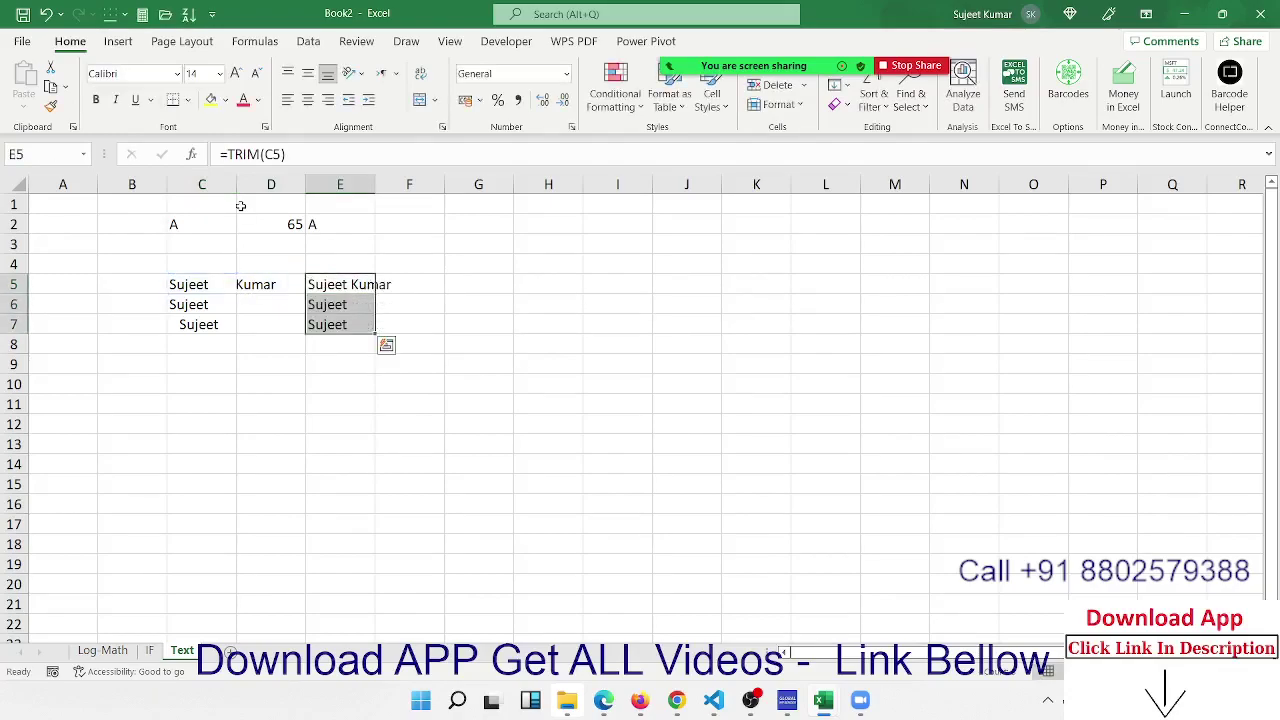
{"action": "left_click", "coordinate": [328, 287]}
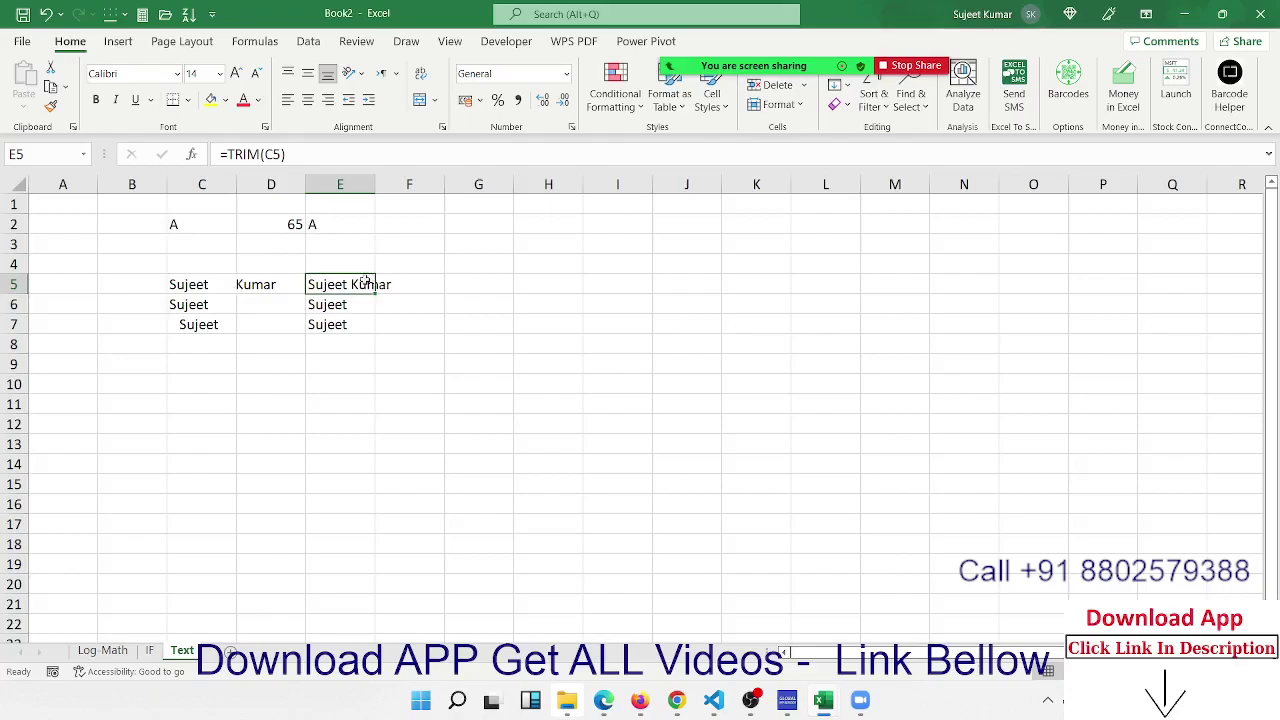
{"action": "left_click", "coordinate": [336, 320]}
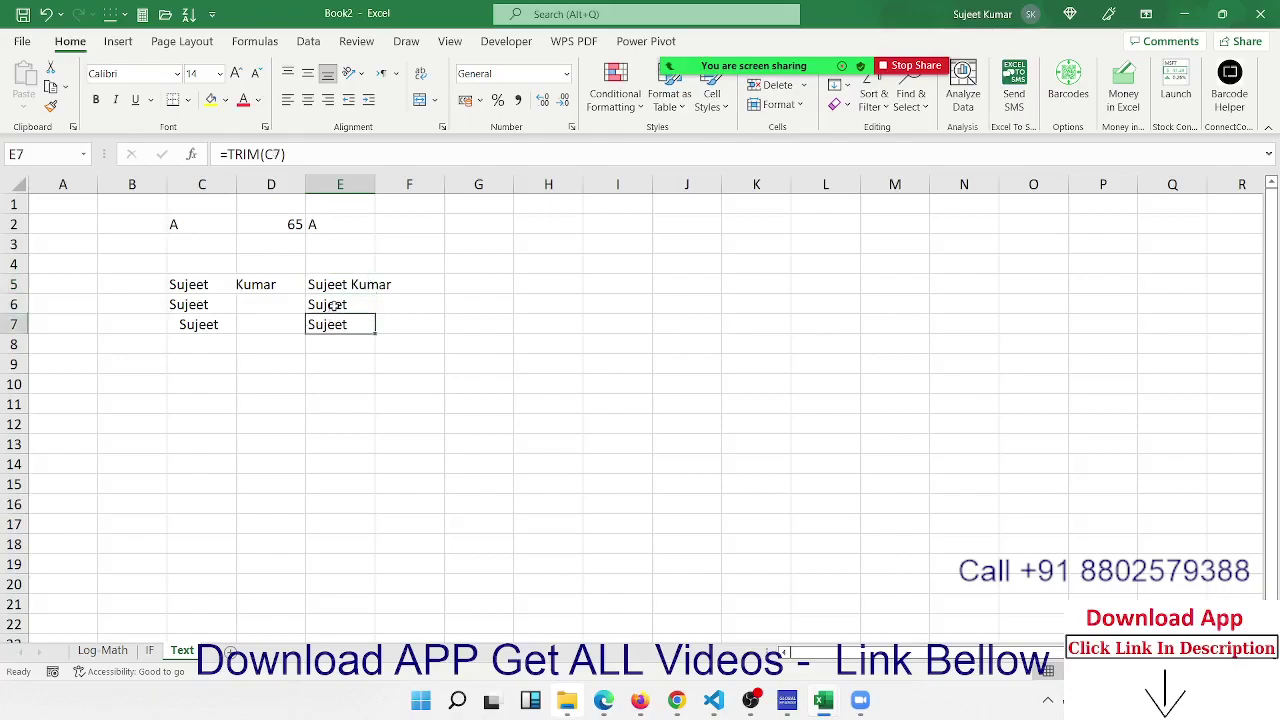
{"action": "left_click", "coordinate": [334, 303]}
{"action": "left_click", "coordinate": [334, 288]}
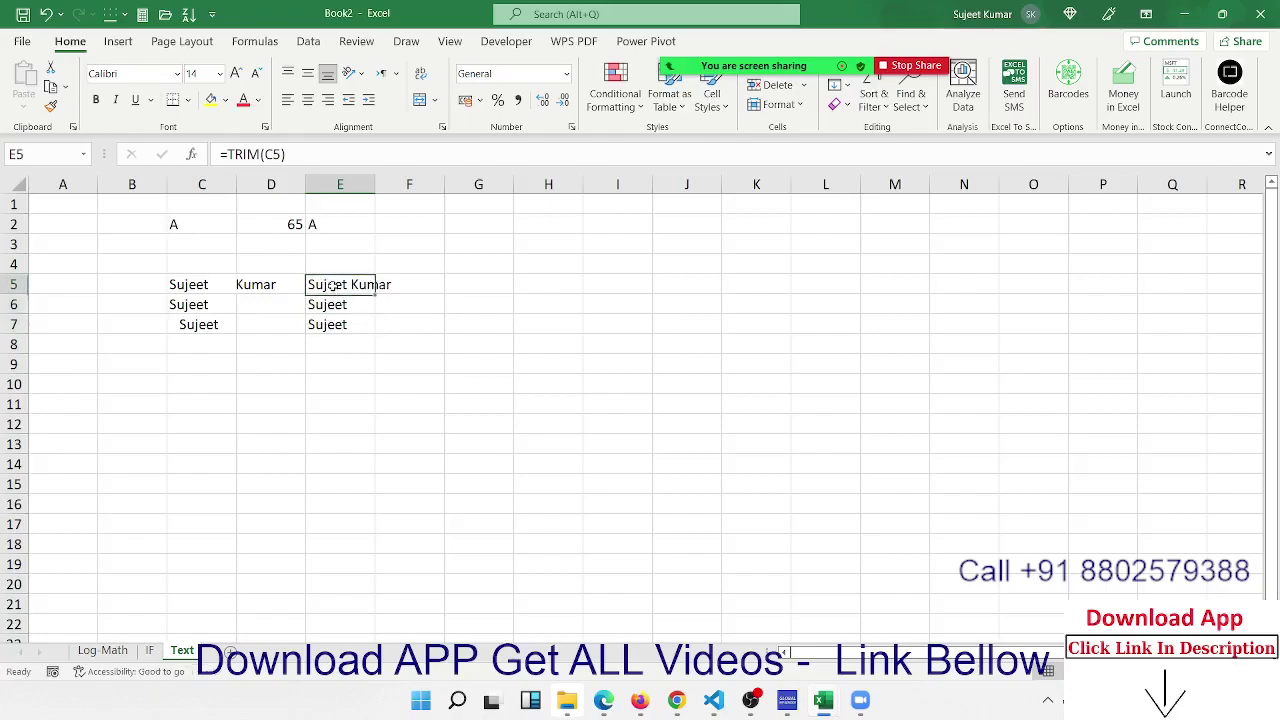
{"action": "left_click", "coordinate": [201, 367]}
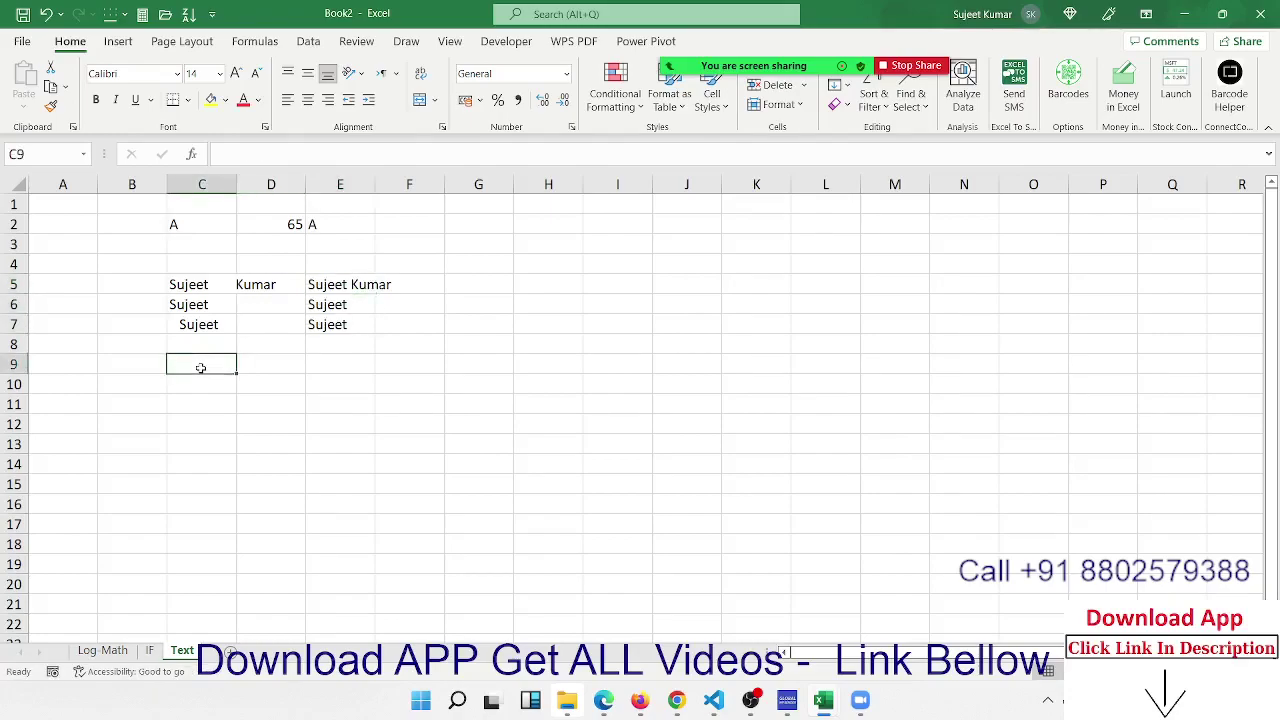
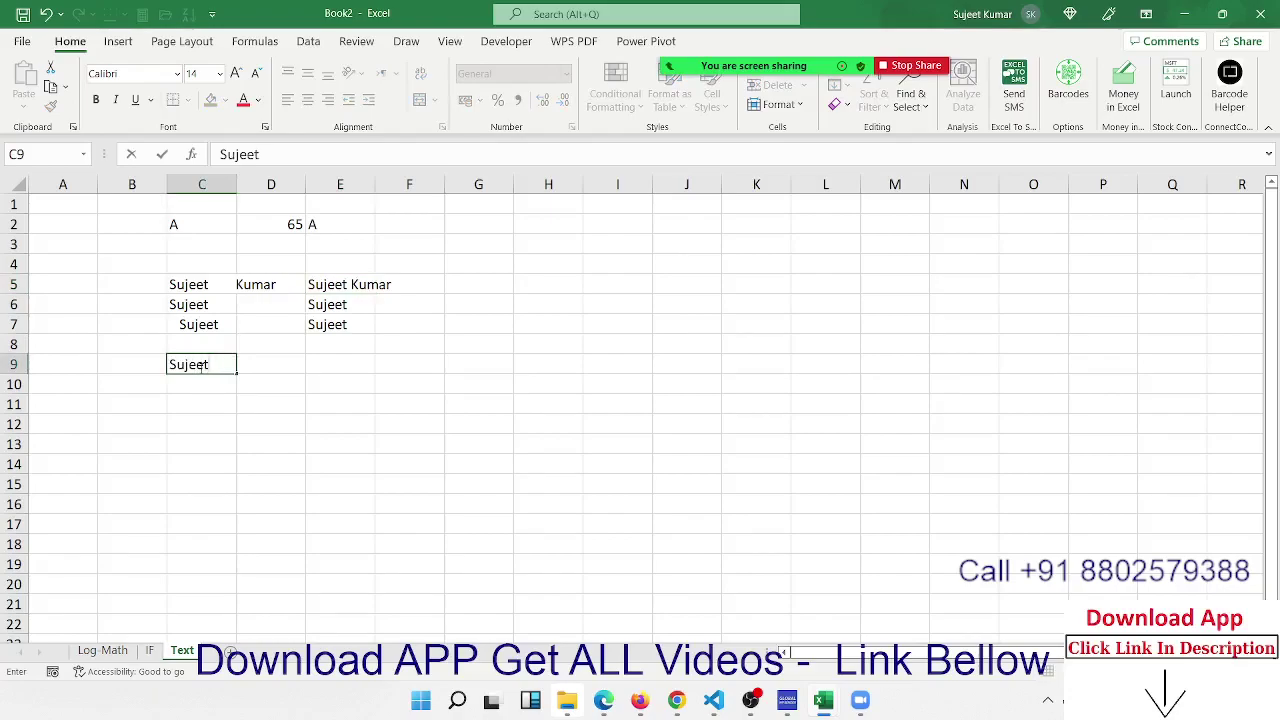
Enter a first name and last name on two lines within cell C9.
{"action": "key", "text": "alt+Return"}
{"action": "left_click_drag", "start_coordinate": [275, 462], "coordinate": [288, 432]}
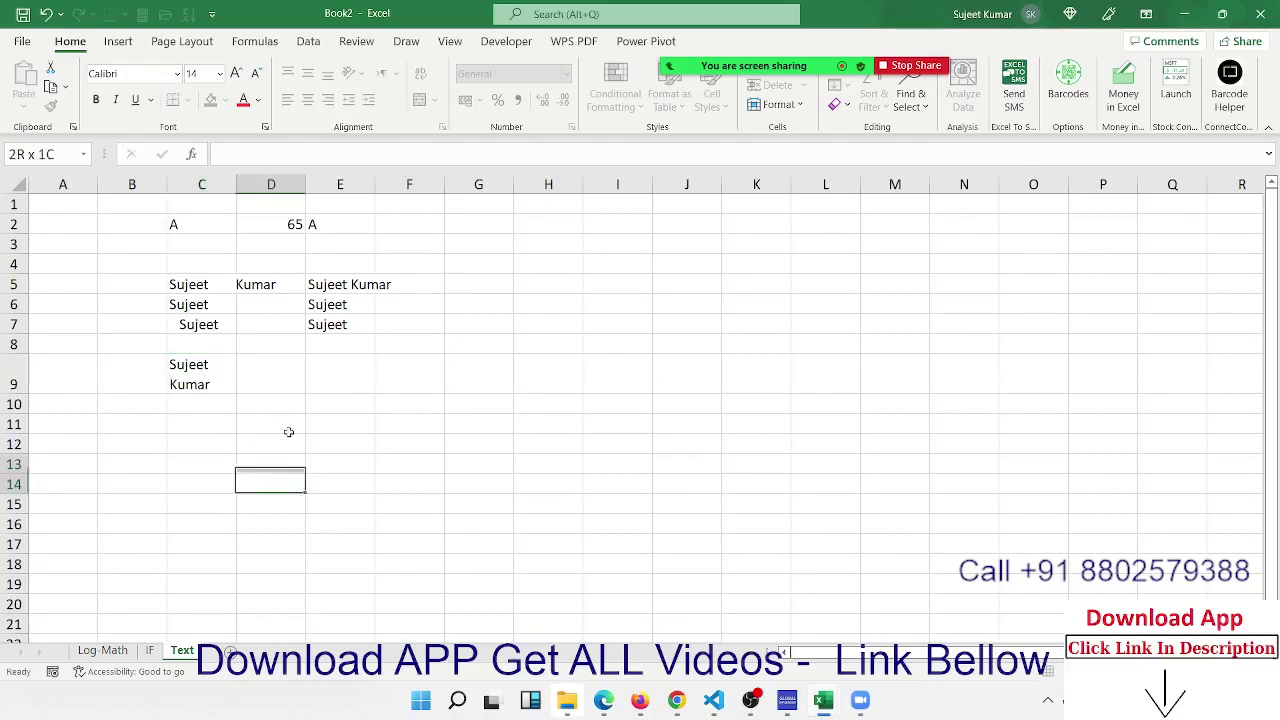
Start a TRIM formula in D9 that references the two-line name in C9.
{"action": "left_click", "coordinate": [287, 367]}
{"action": "type", "text": "=tr"}
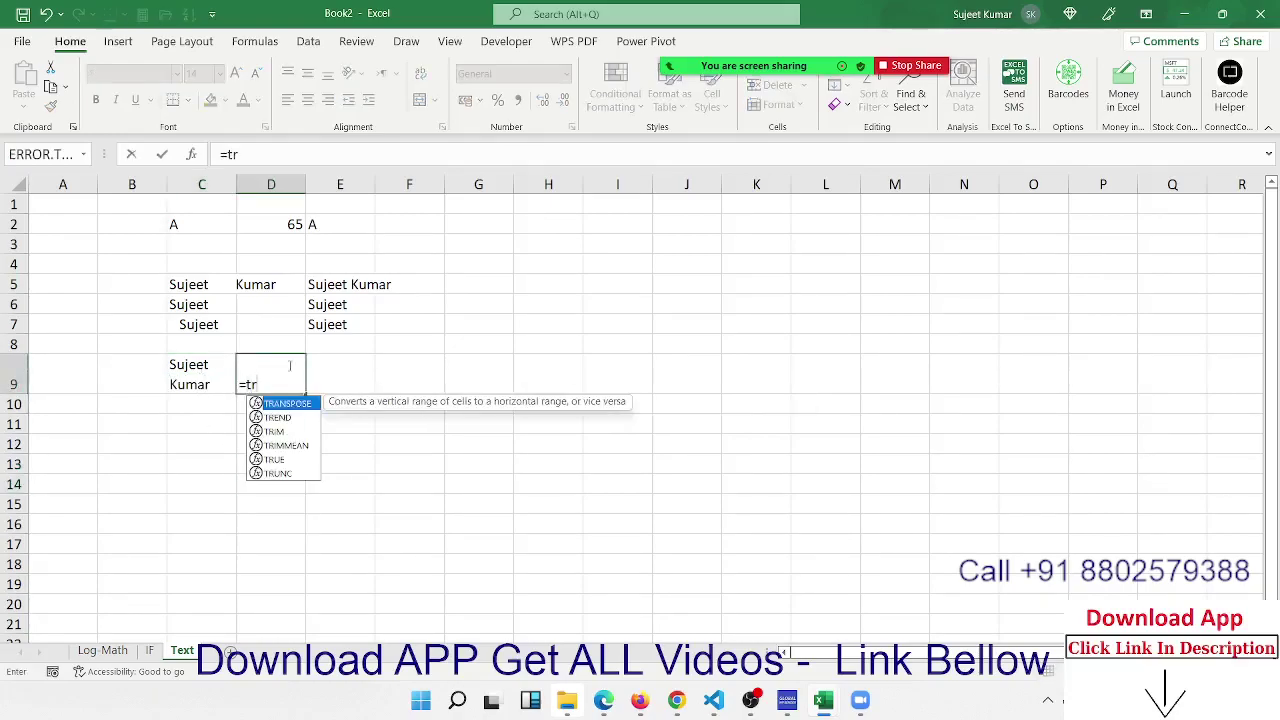
{"action": "key", "text": "Down"}
{"action": "key", "text": "Down"}
{"action": "key", "text": "Tab"}
{"action": "key", "text": "Left"}
Complete =TRIM(C9) in D9 and enter =LEN(D9) in D10, returning 12.
{"action": "key", "text": "Return"}
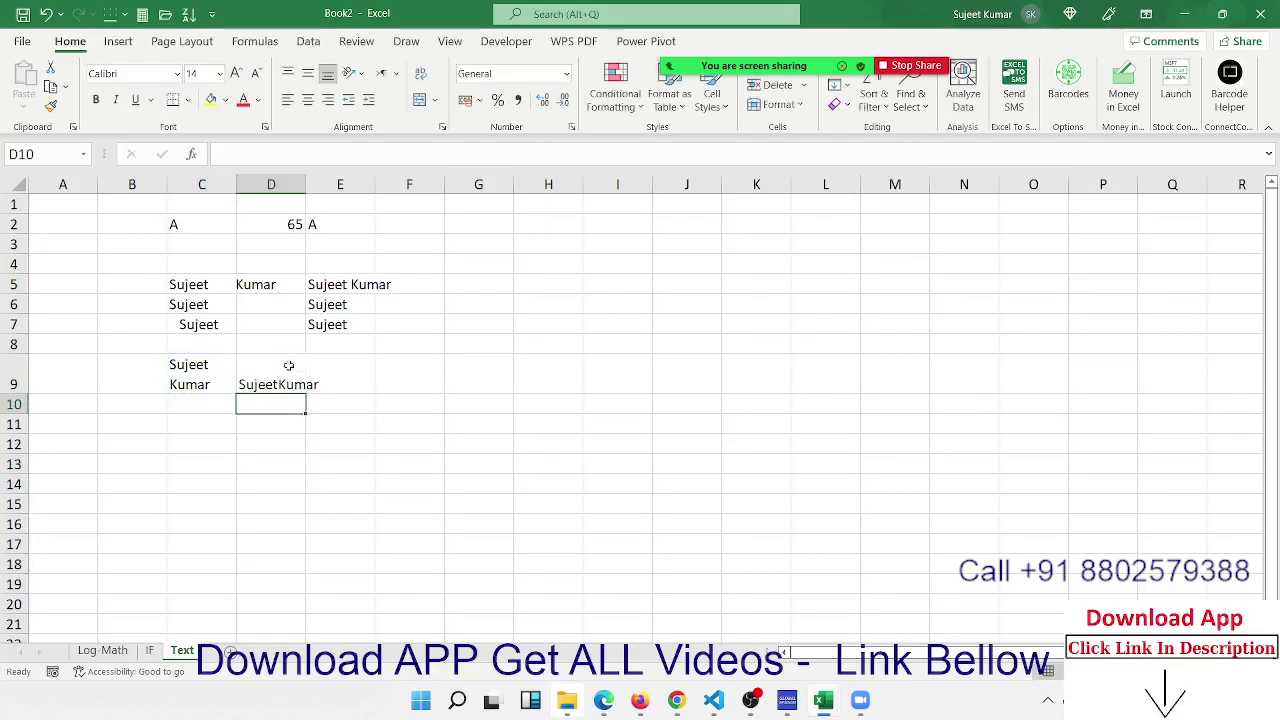
{"action": "type", "text": "=le"}
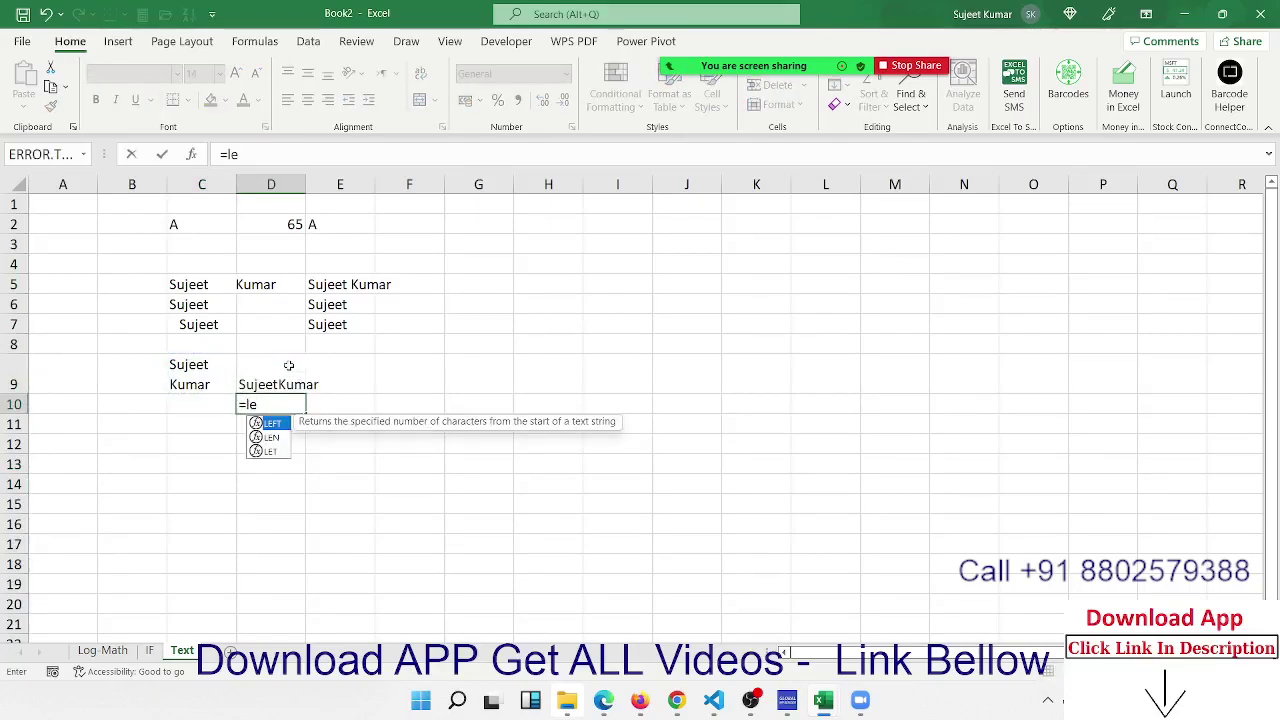
{"action": "type", "text": "n"}
{"action": "key", "text": "Tab"}
{"action": "key", "text": "Up"}
{"action": "key", "text": "Return"}
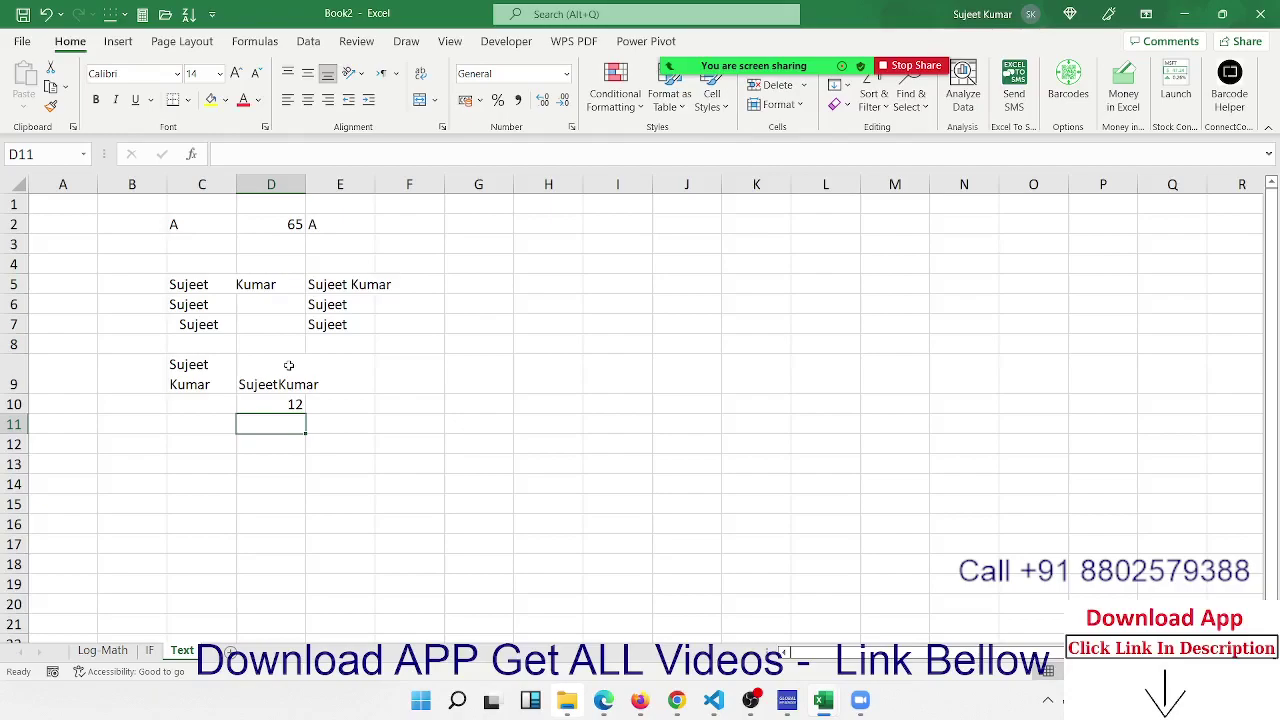
{"action": "key", "text": "Up"}
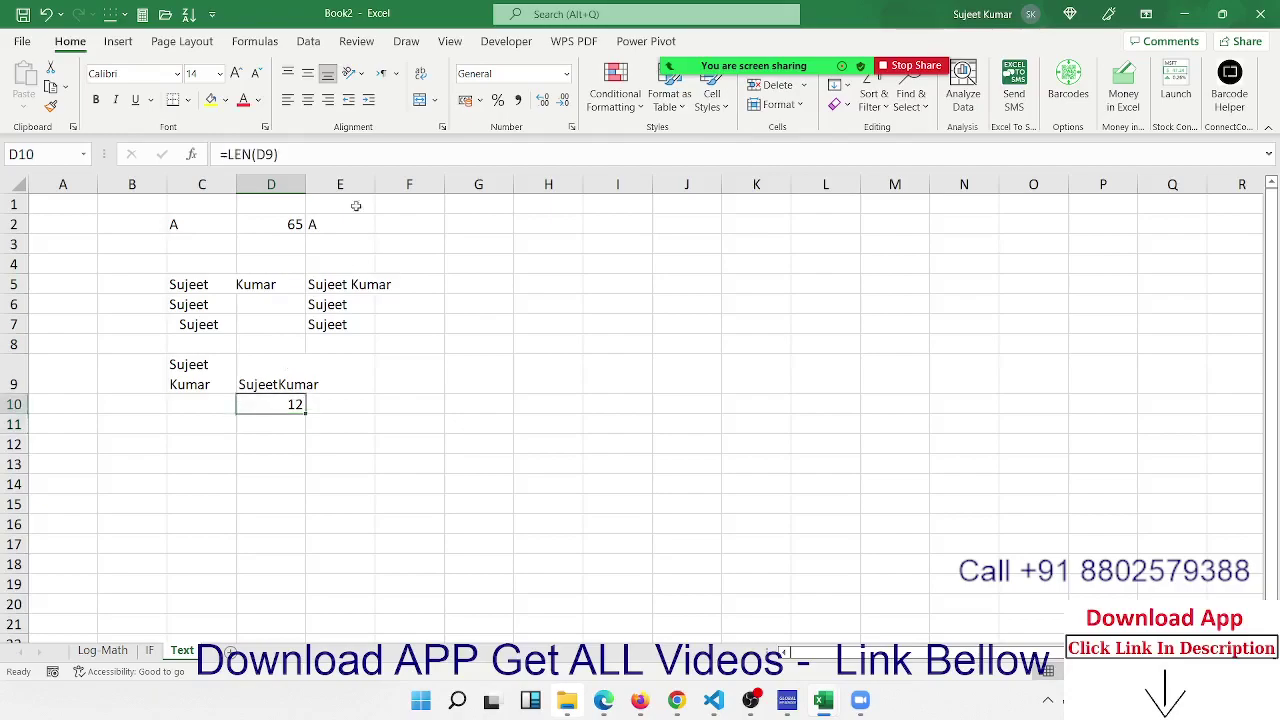
Autofit column D to show the full joined name.
{"action": "double_click", "coordinate": [305, 184]}
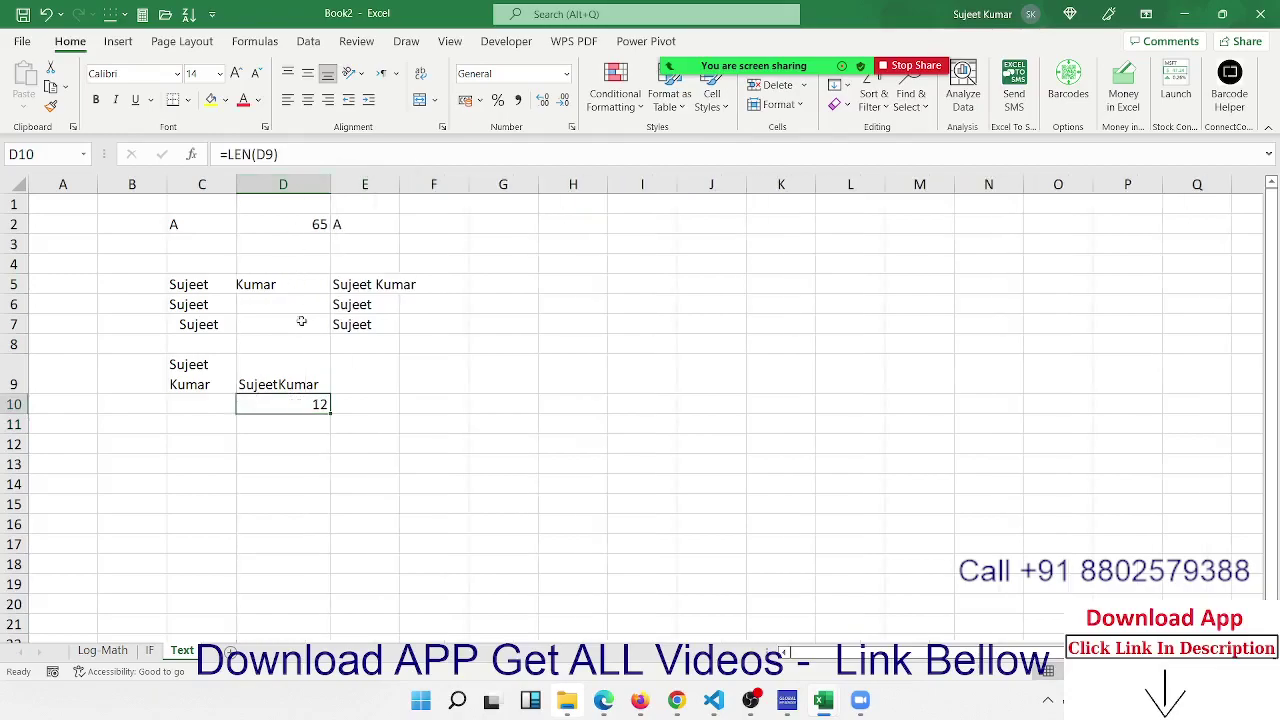
{"action": "left_click", "coordinate": [300, 372]}
{"action": "left_click", "coordinate": [340, 384]}
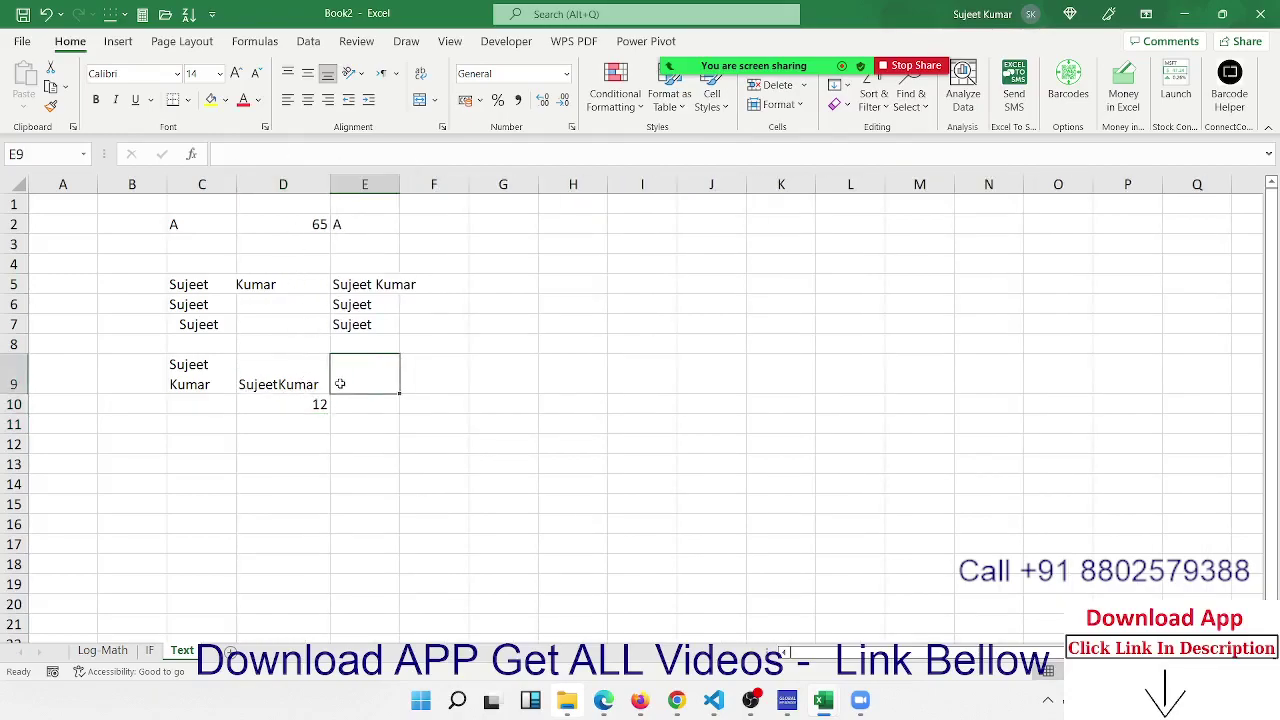
Enter =CLEAN(D9) in E9 to strip the line break from the trimmed name.
{"action": "left_click", "coordinate": [286, 403]}
{"action": "left_click", "coordinate": [286, 385]}
{"action": "left_click", "coordinate": [363, 378]}
{"action": "type", "text": "="}
{"action": "key", "text": "Escape"}
{"action": "type", "text": "="}
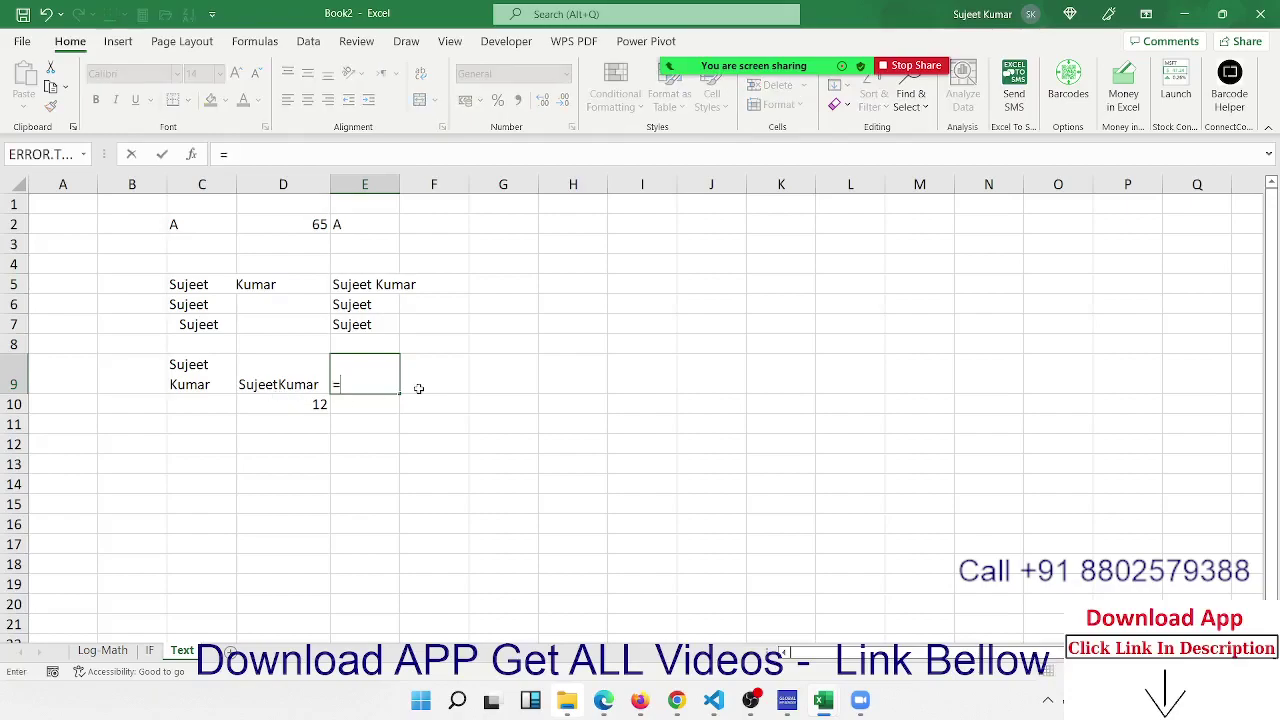
{"action": "type", "text": "cl"}
{"action": "key", "text": "Tab"}
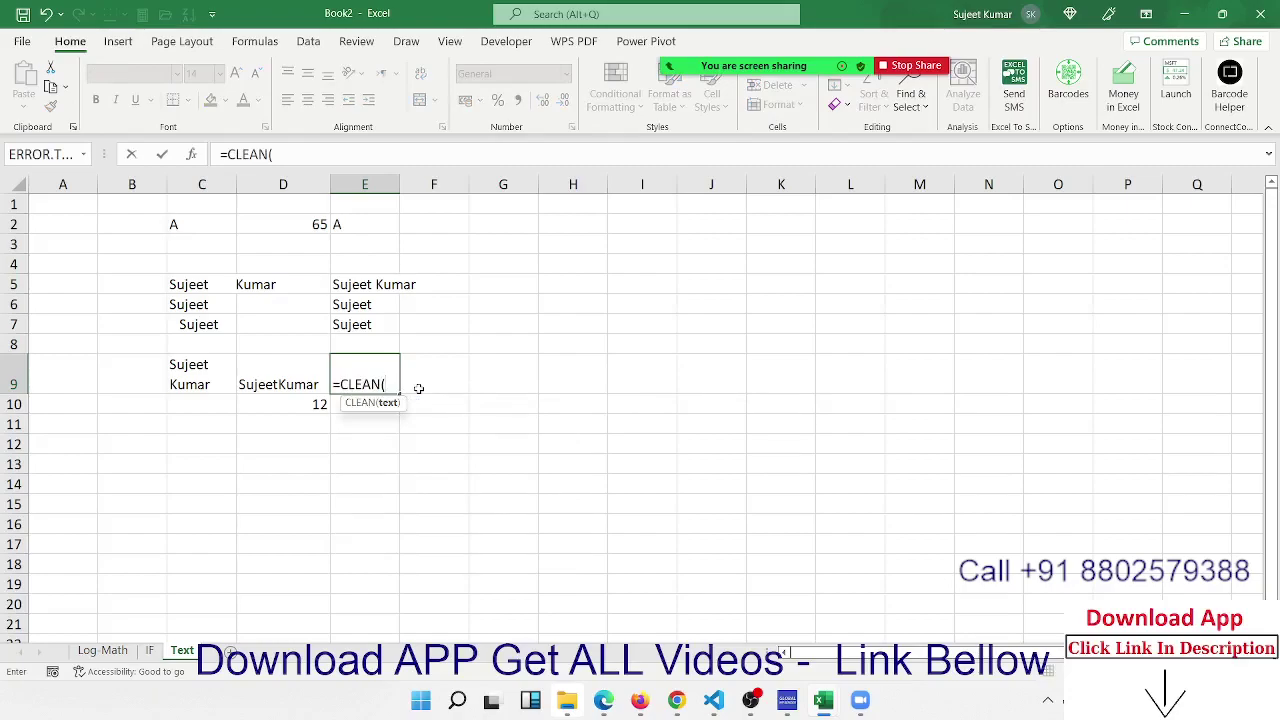
{"action": "key", "text": "Left"}
{"action": "key", "text": "Return"}
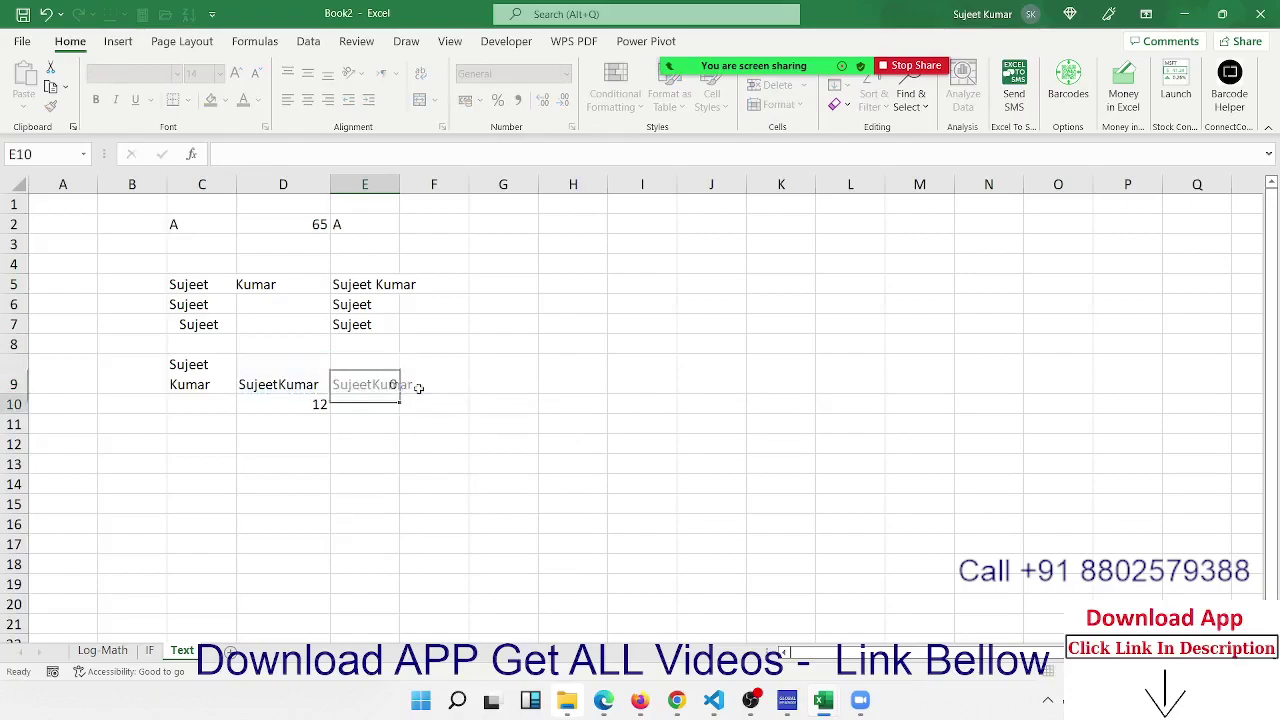
Enter =LEN(E9) in E10, returning 11, and autofit column E.
{"action": "type", "text": "=le"}
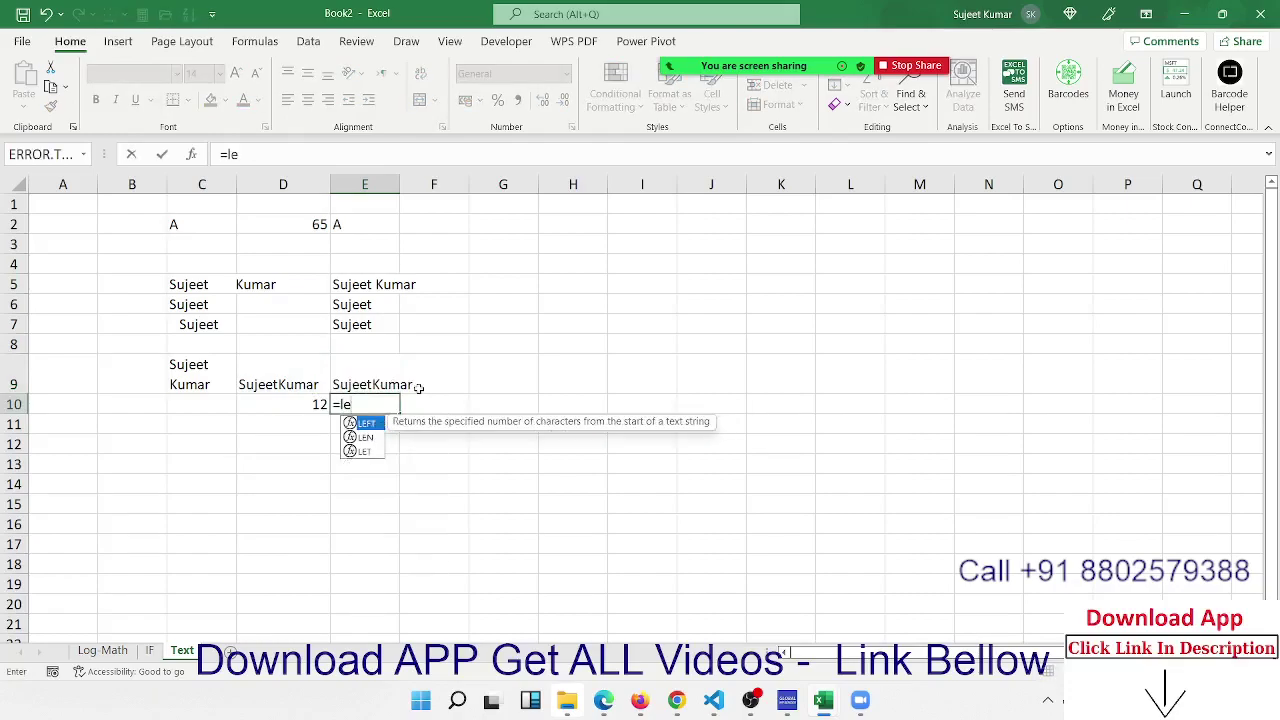
{"action": "type", "text": "n"}
{"action": "key", "text": "Tab"}
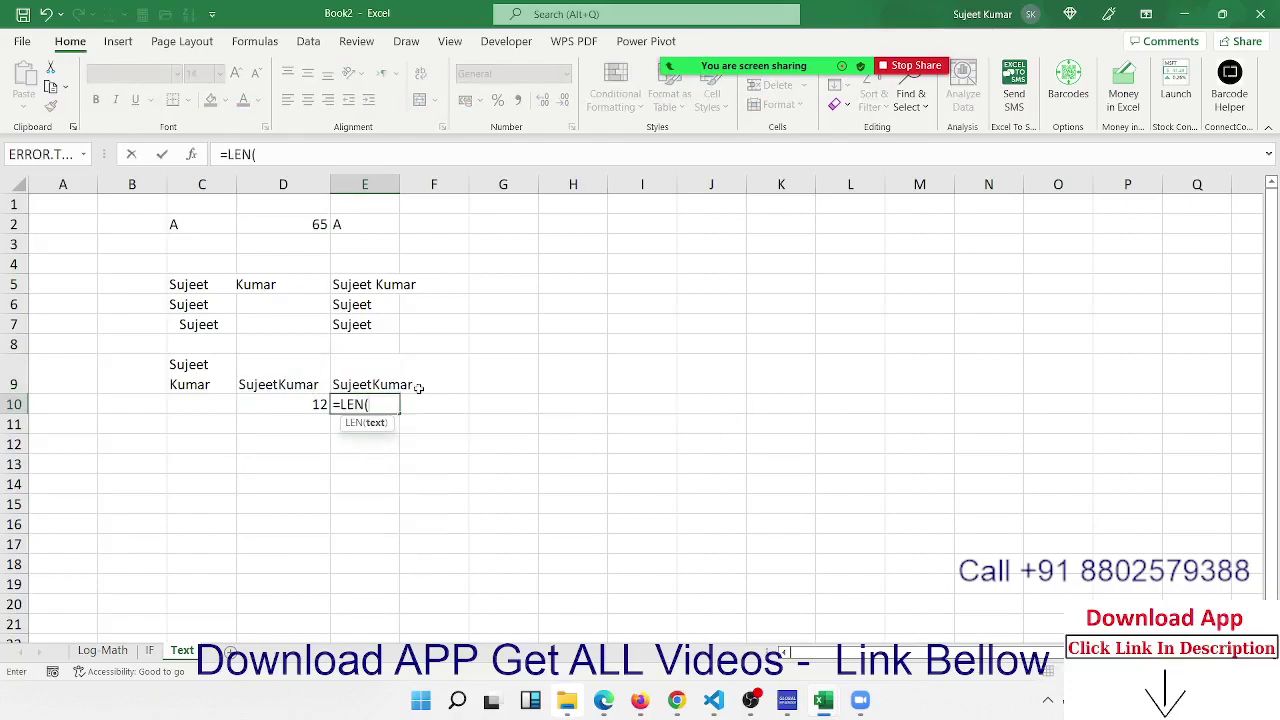
{"action": "type", "text": "E9)"}
{"action": "key", "text": "Return"}
{"action": "key", "text": "Up"}
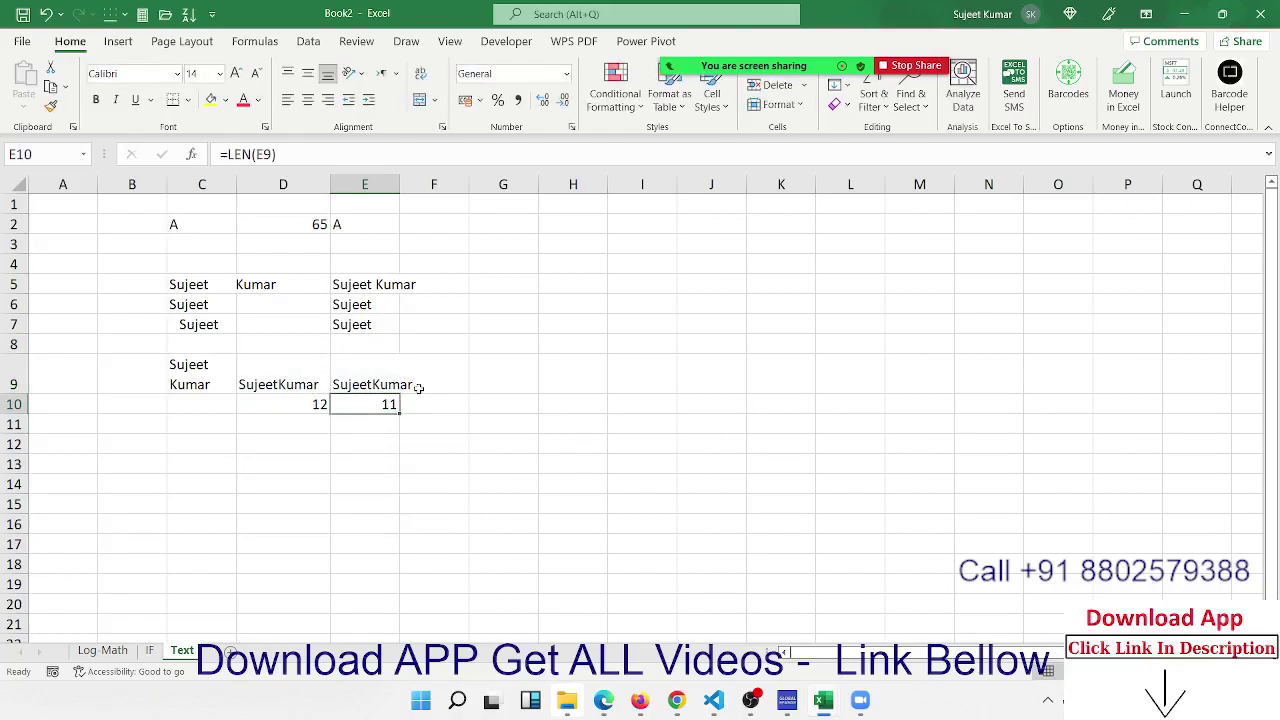
{"action": "double_click", "coordinate": [400, 184]}
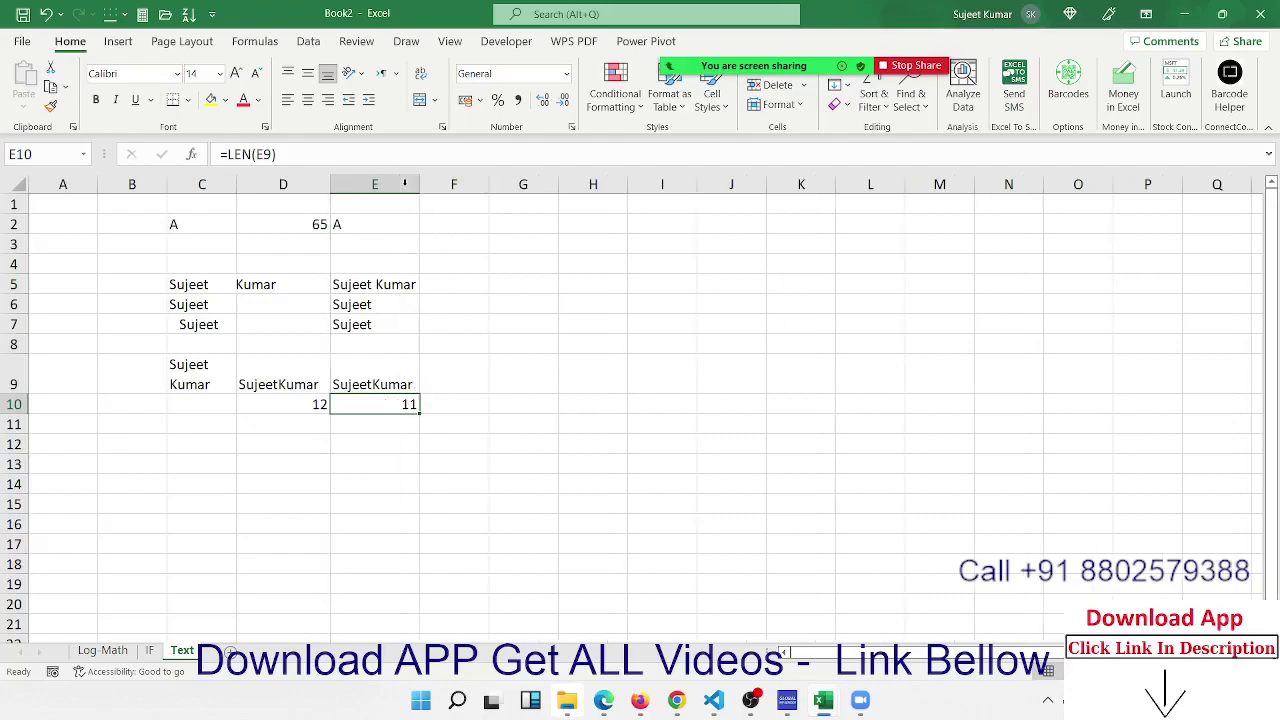
Review the CLEAN result in E9, its length in E10, and the TRIM formula in E5.
{"action": "left_click", "coordinate": [407, 386]}
{"action": "left_click", "coordinate": [405, 418]}
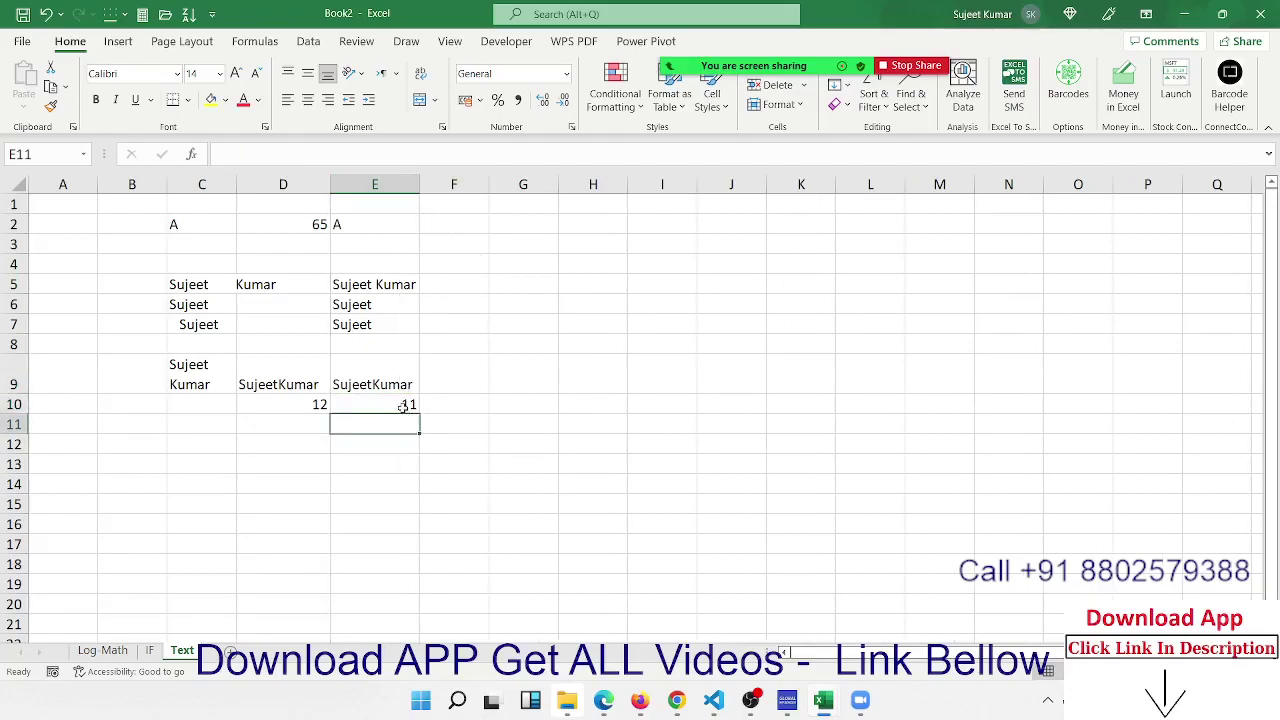
{"action": "left_click", "coordinate": [405, 405]}
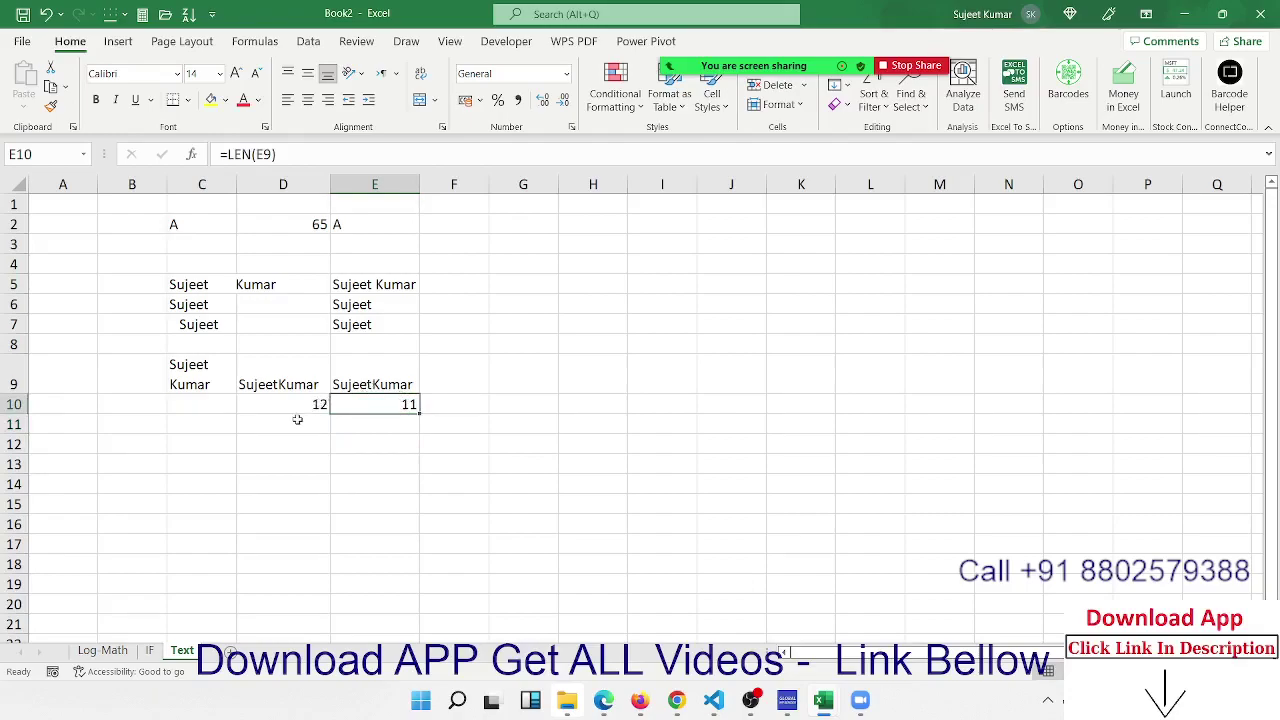
{"action": "left_click", "coordinate": [360, 288]}
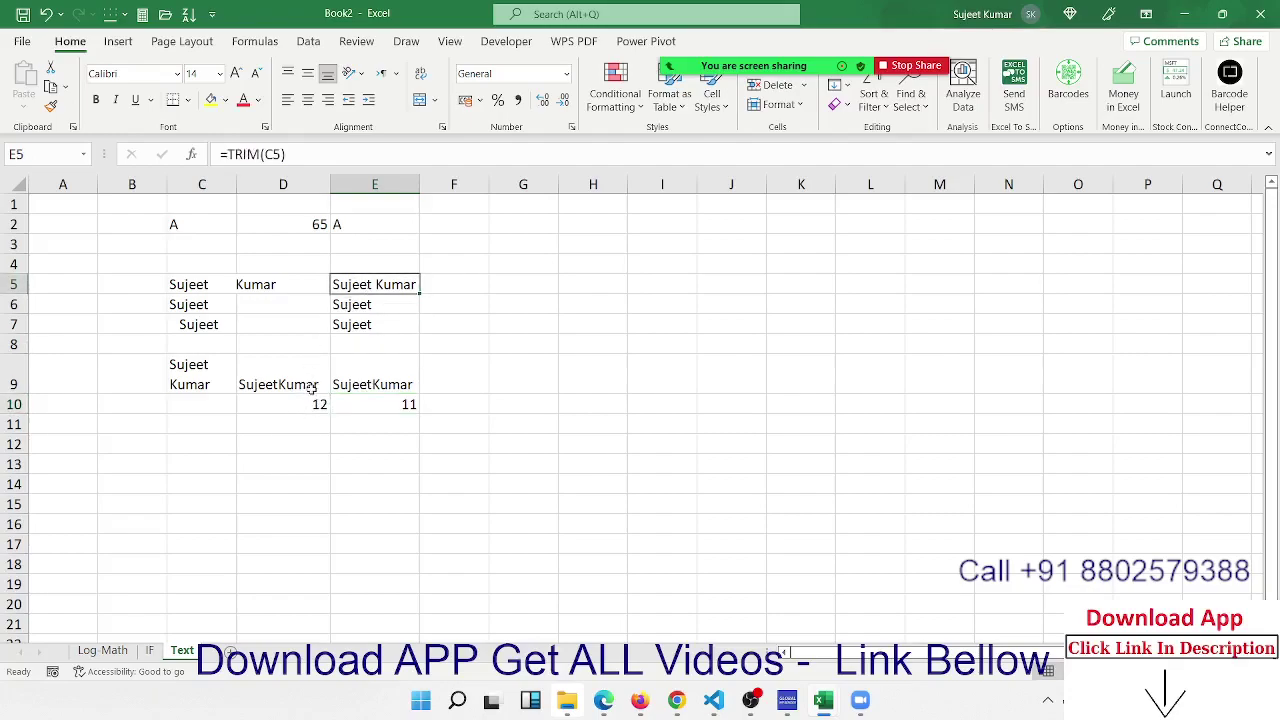
{"action": "left_click", "coordinate": [376, 388]}
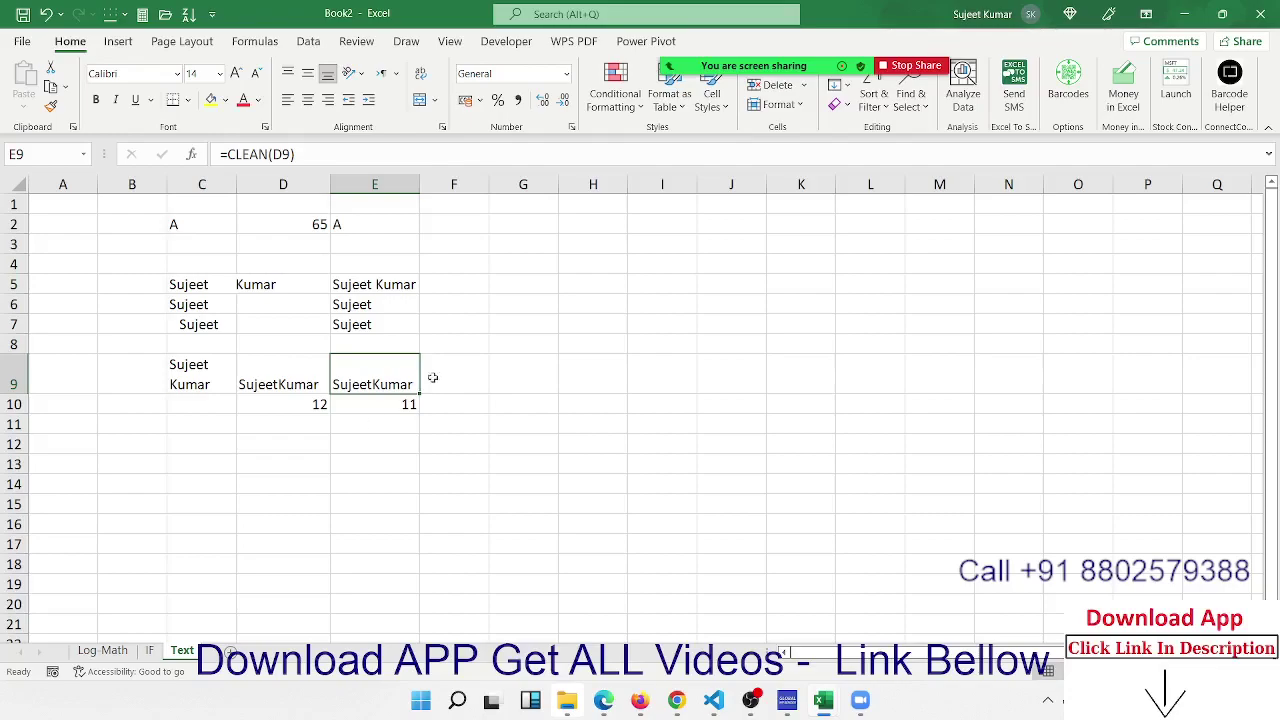
{"action": "left_click", "coordinate": [650, 210]}
Enter 123.369.823 in I1 and autofit column I to fit it.
{"action": "type", "text": "1"}
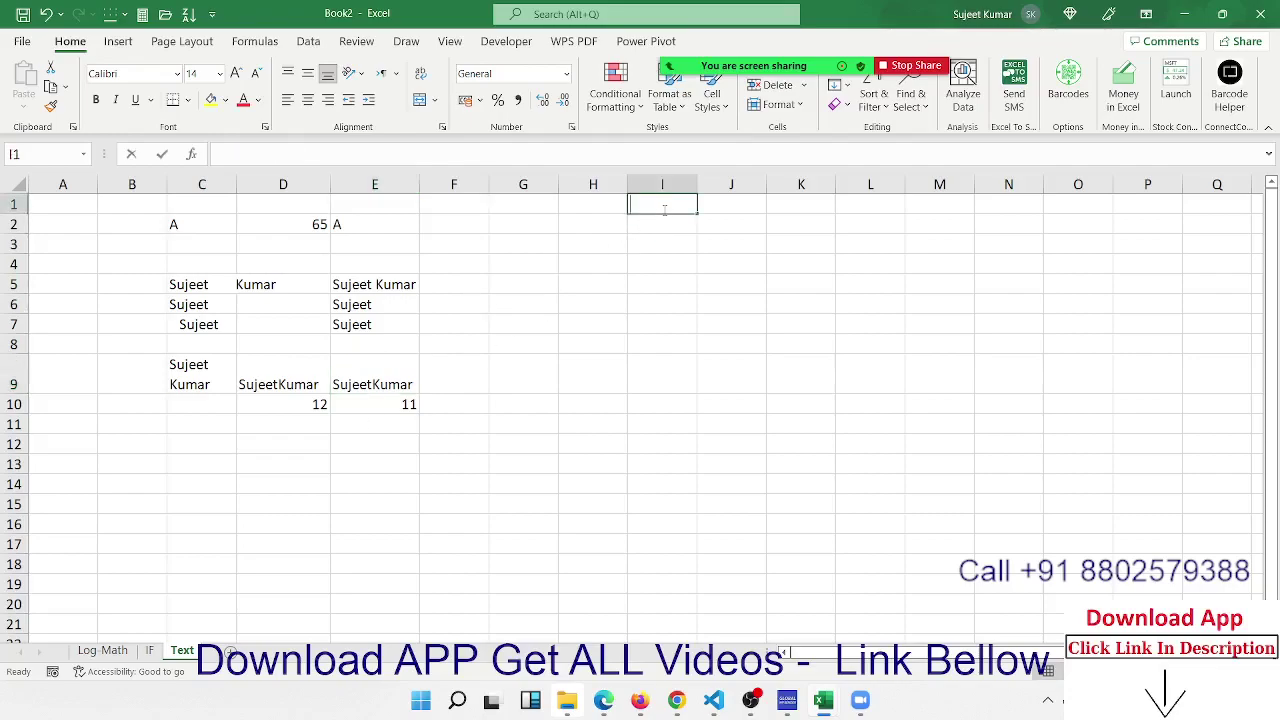
{"action": "type", "text": "23.369."}
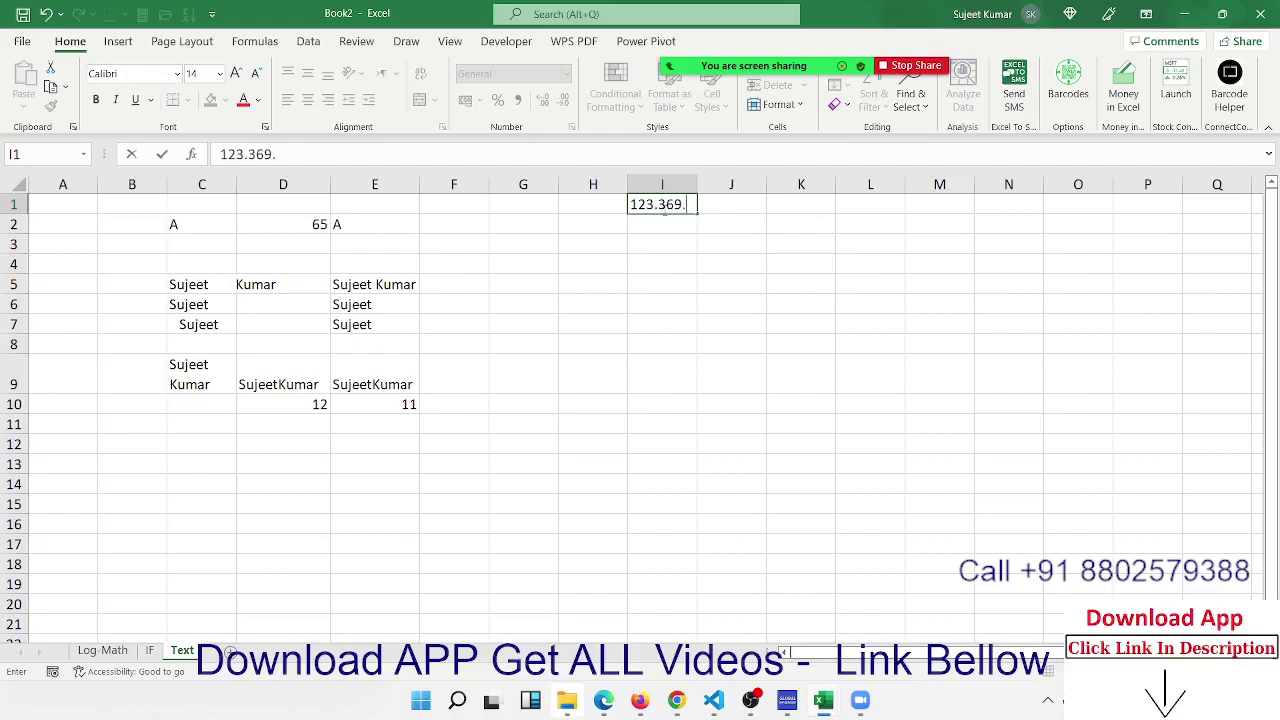
{"action": "type", "text": "823"}
{"action": "key", "text": "Return"}
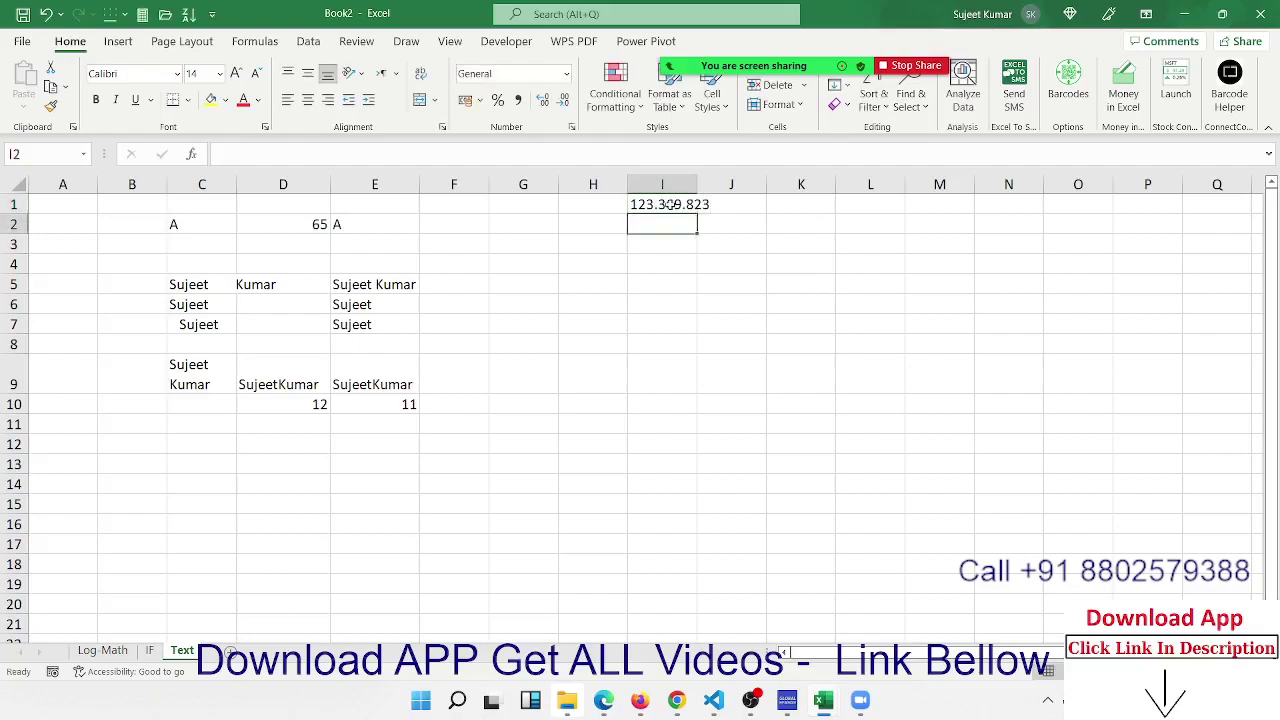
{"action": "double_click", "coordinate": [698, 186]}
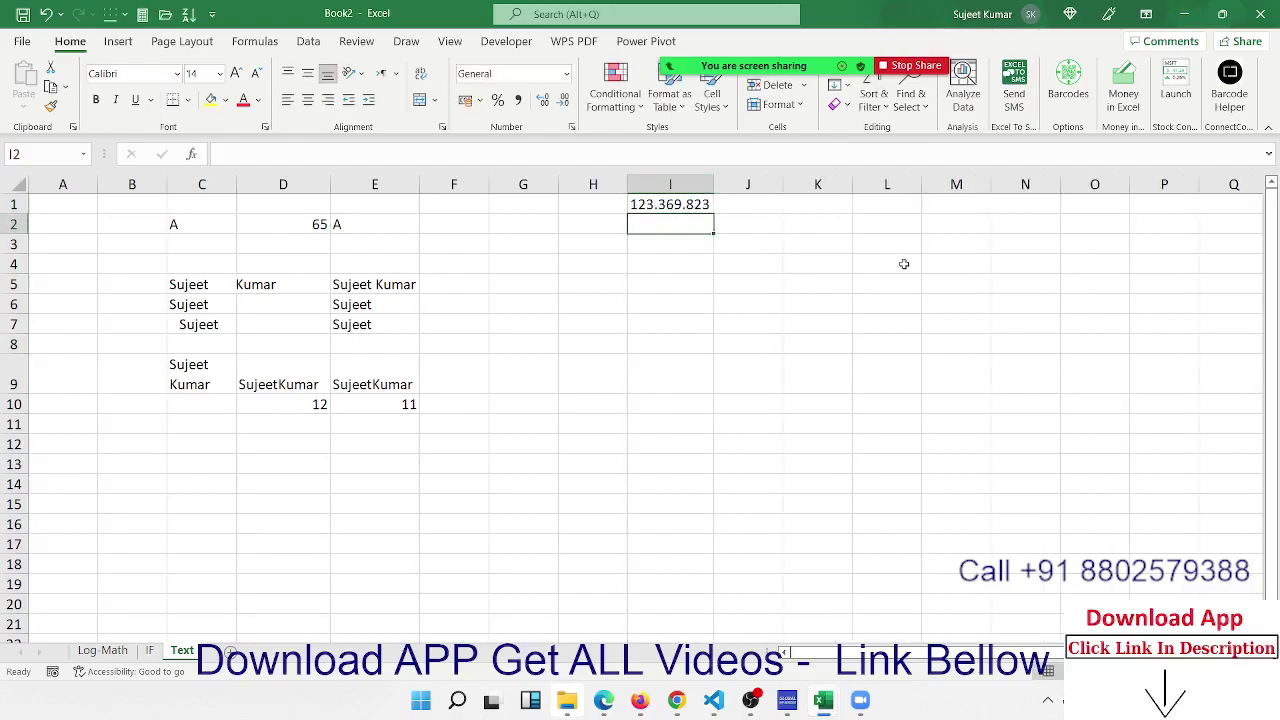
Enter =SUBSTITUTE(I1,".","-") in I2 to show 123-369-823.
{"action": "type", "text": "=su"}
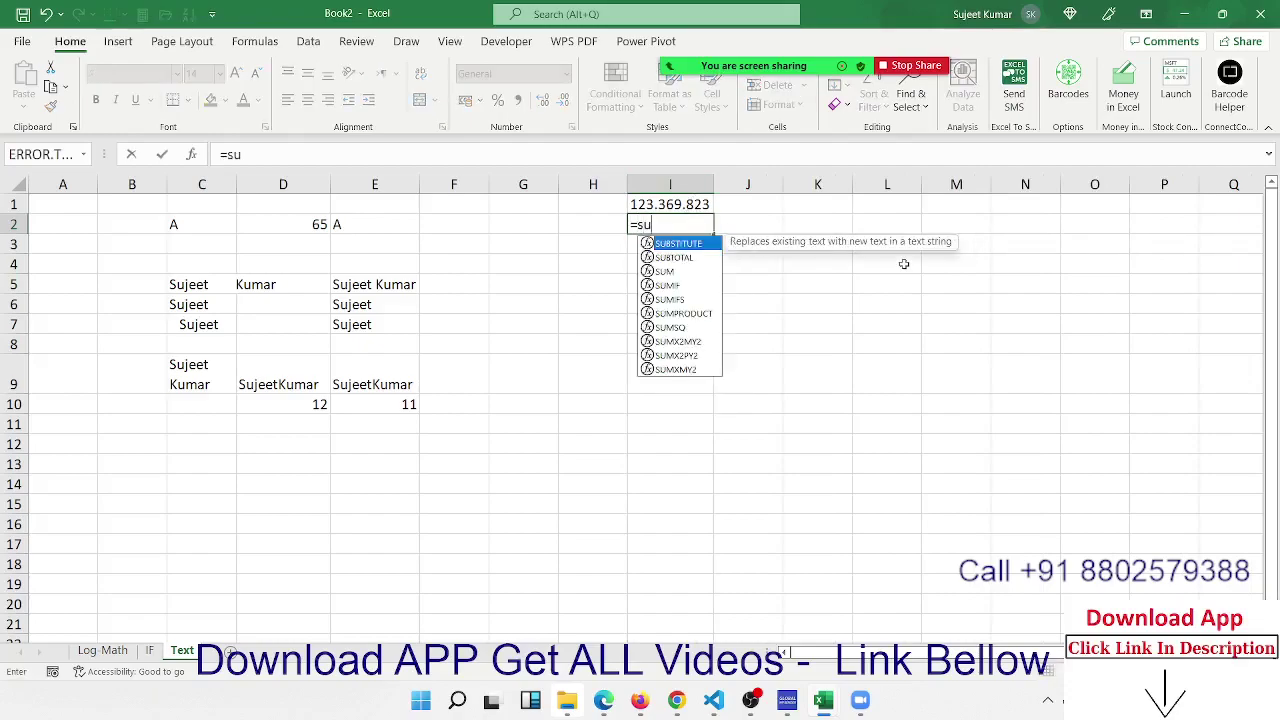
{"action": "type", "text": "b"}
{"action": "key", "text": "Tab"}
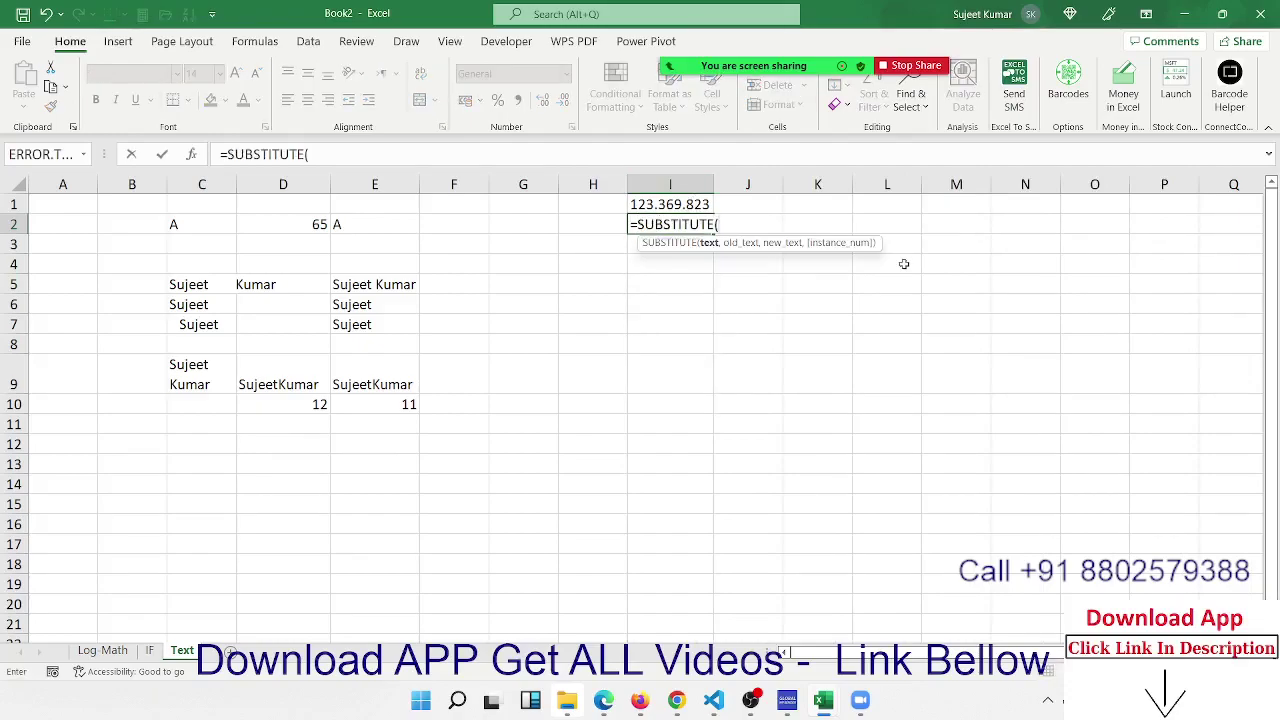
{"action": "key", "text": "Up"}
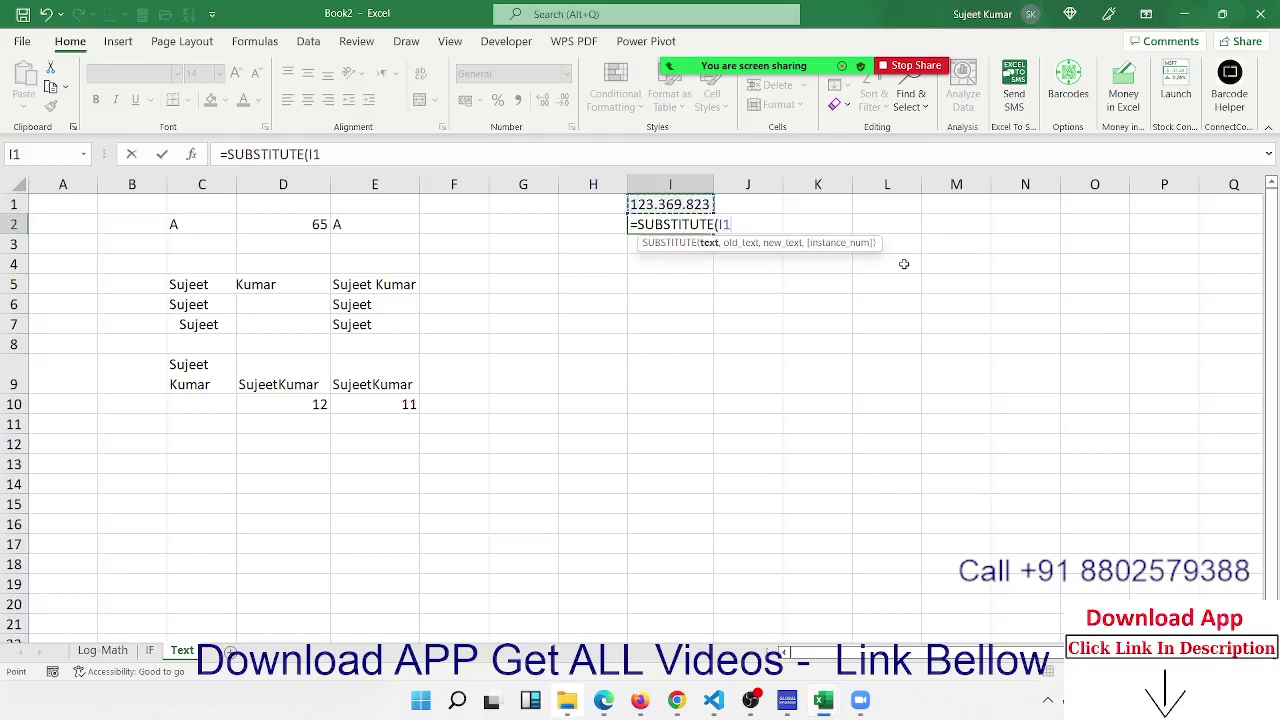
{"action": "type", "text": ","}
{"action": "type", "text": "\""}
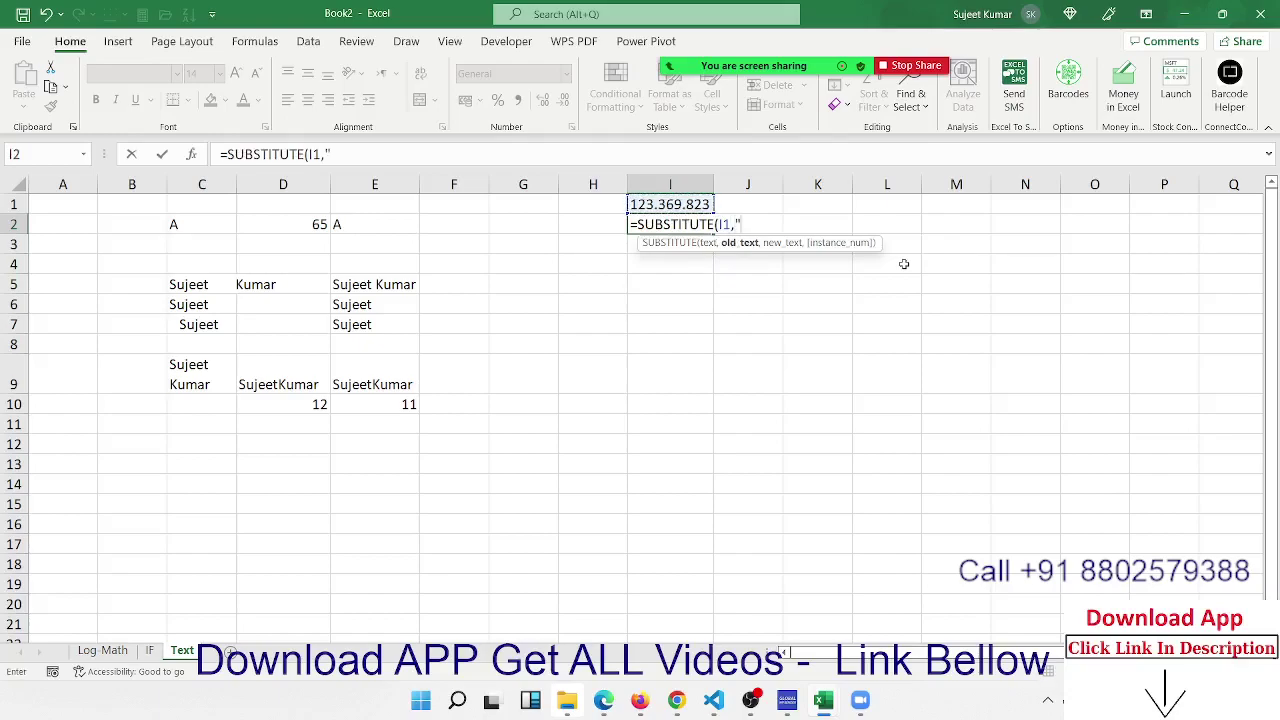
{"action": "type", "text": ".\""}
{"action": "type", "text": ","}
{"action": "type", "text": "\"-\""}
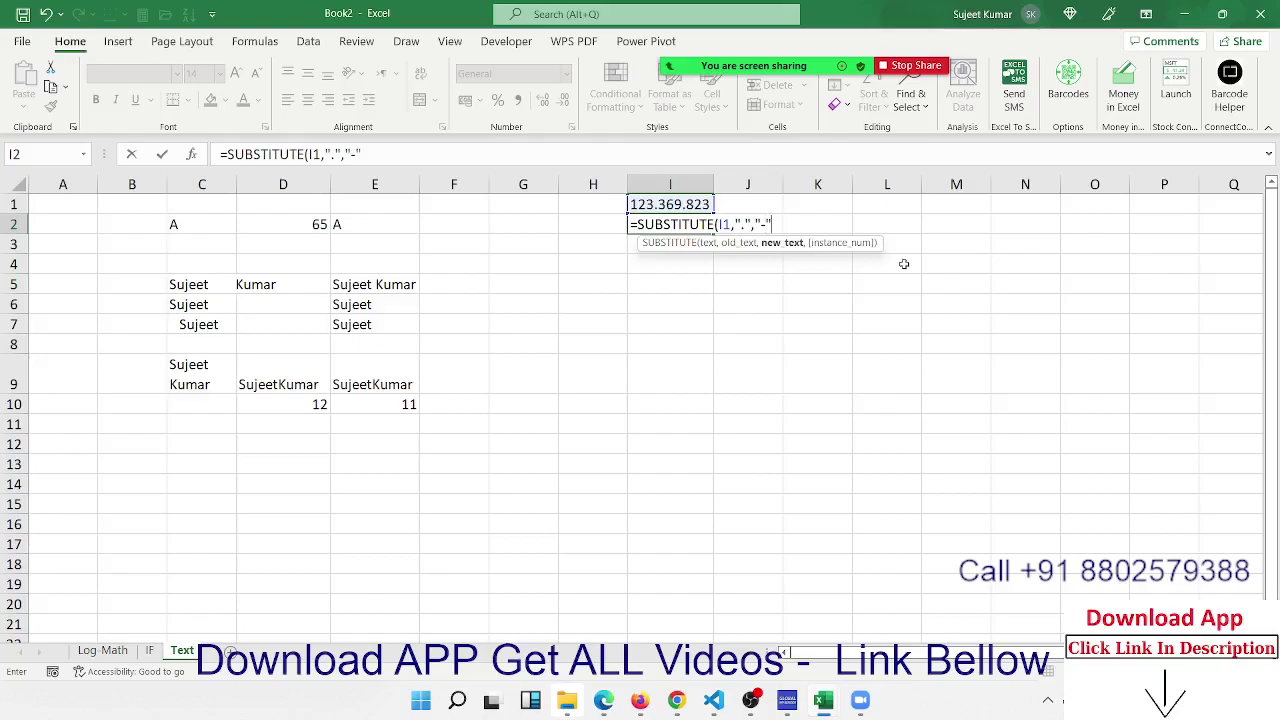
{"action": "key", "text": "Return"}
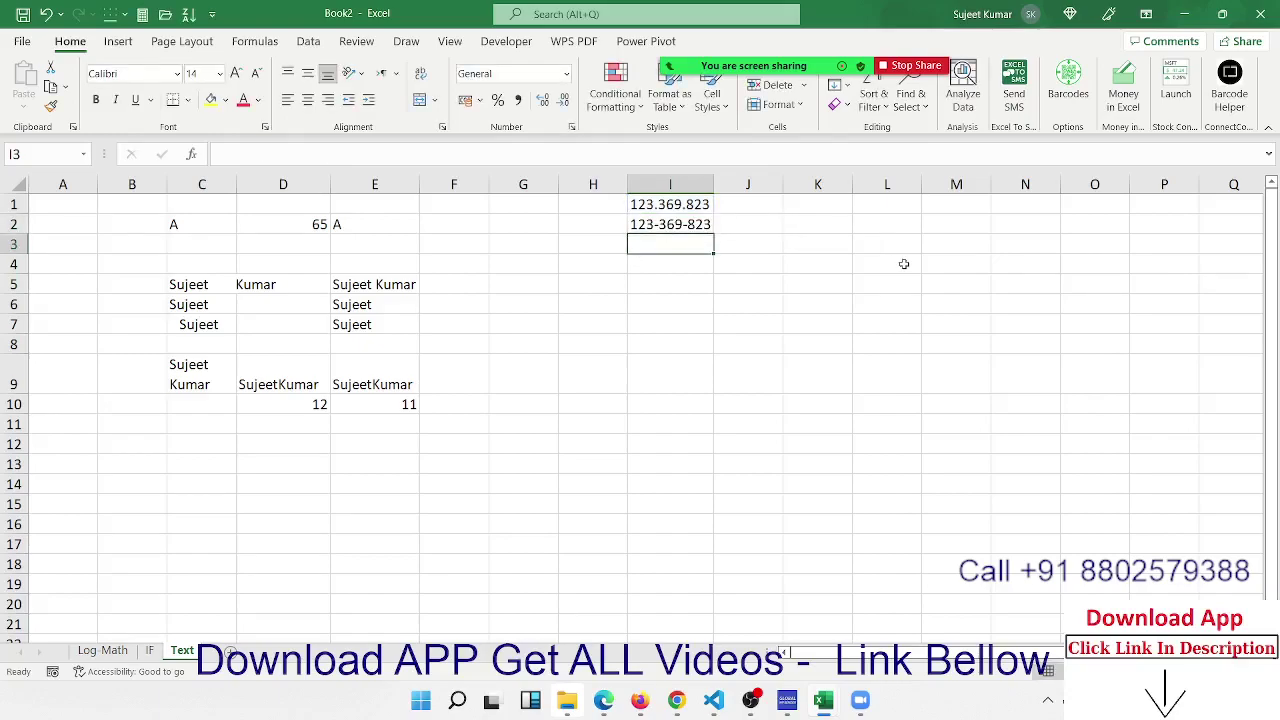
Add instance number 2 to I2's SUBSTITUTE so only the second dot becomes a dash.
{"action": "double_click", "coordinate": [712, 222]}
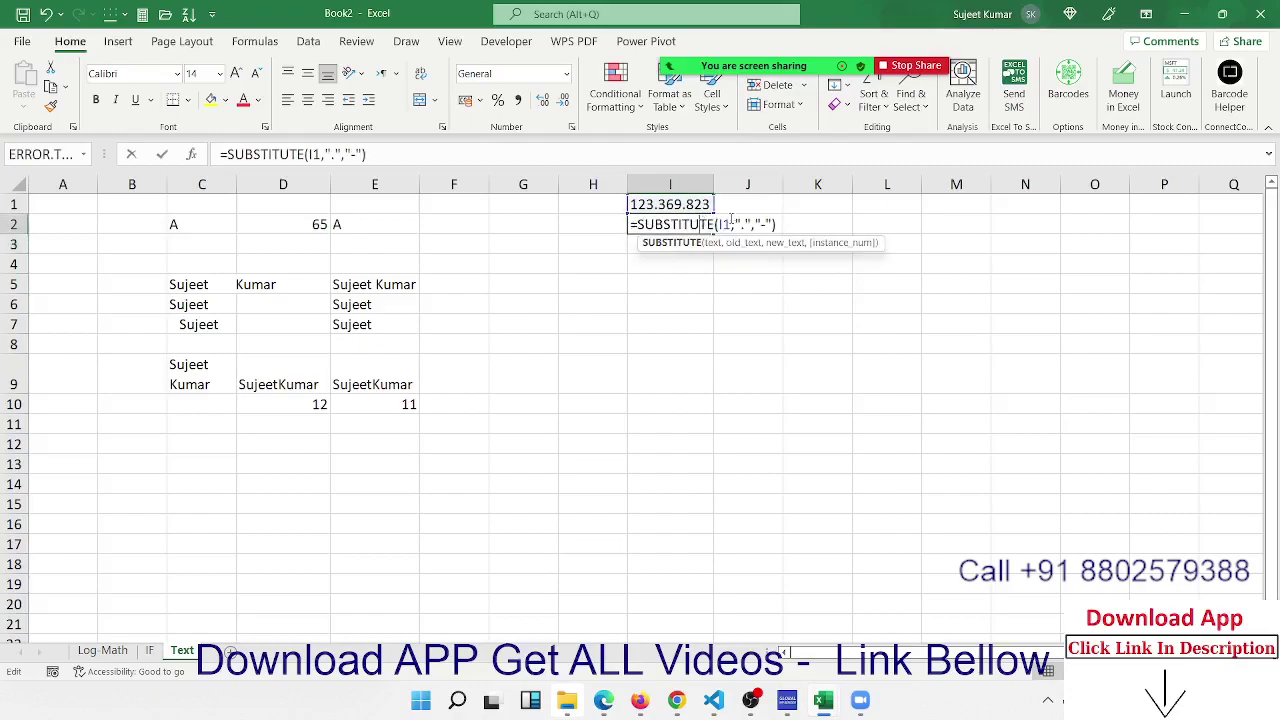
{"action": "left_click", "coordinate": [766, 224]}
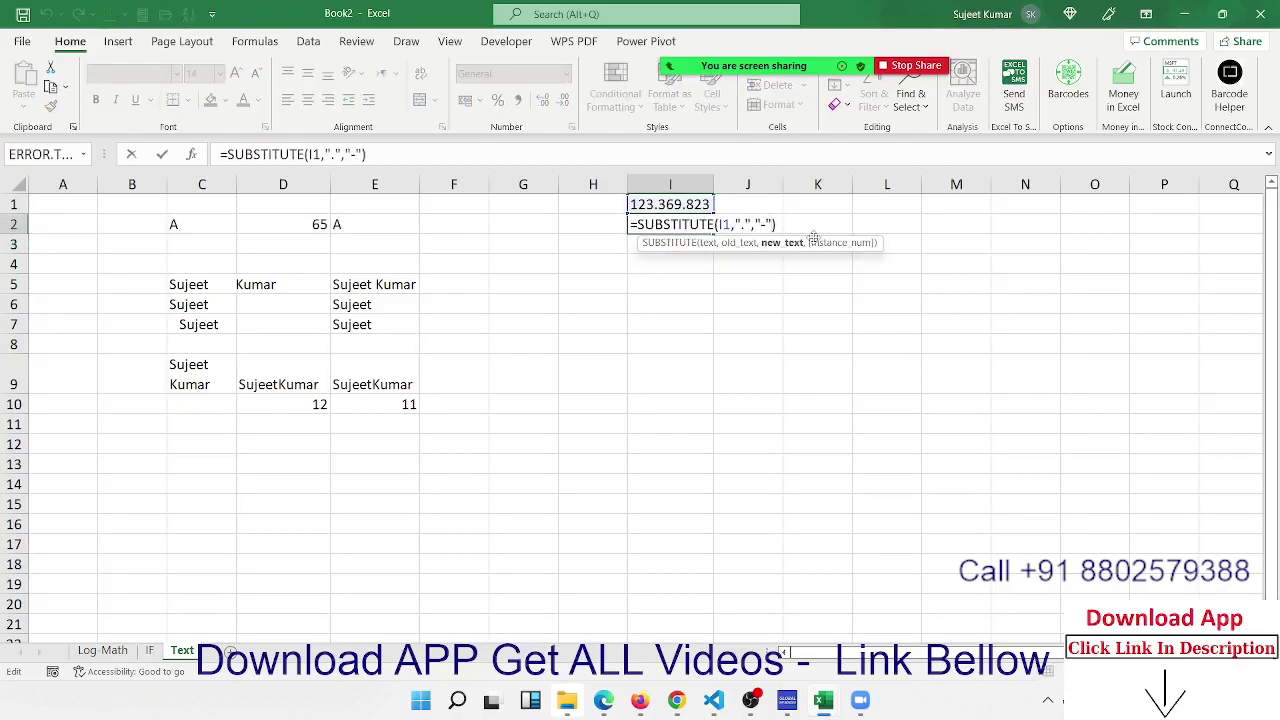
{"action": "type", "text": ","}
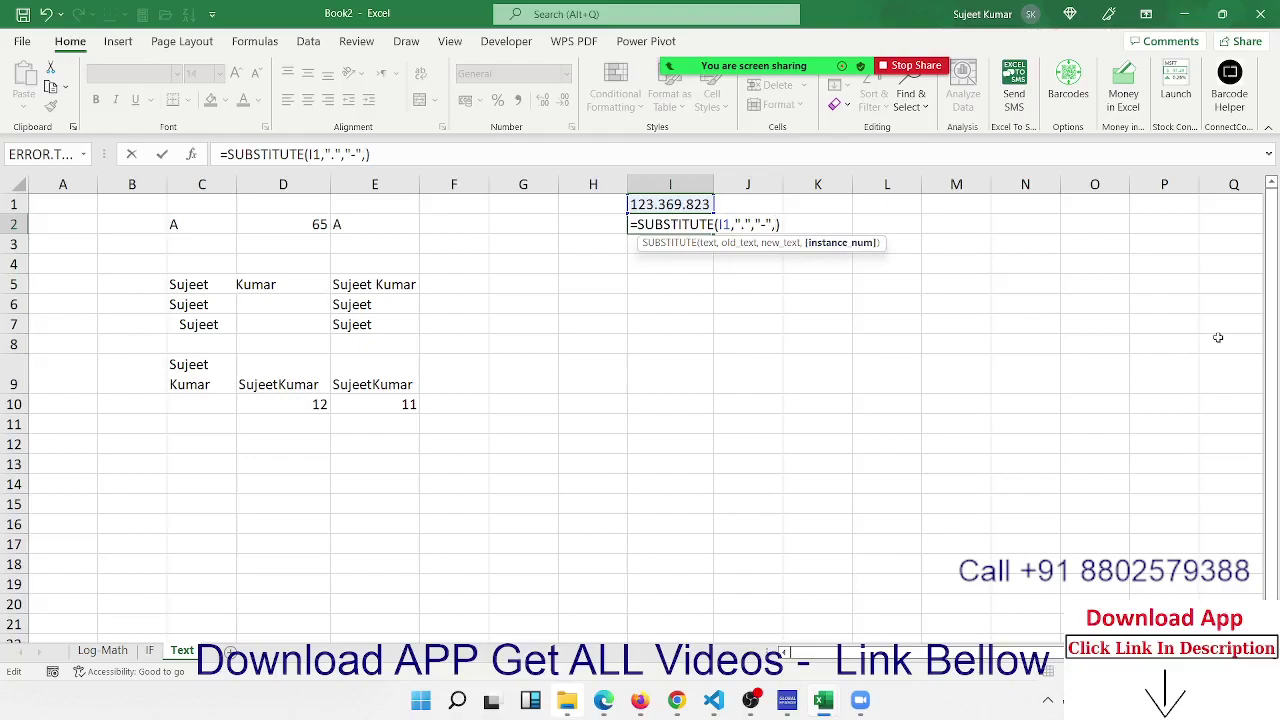
{"action": "type", "text": "2"}
{"action": "key", "text": "Return"}
{"action": "key", "text": "Up"}
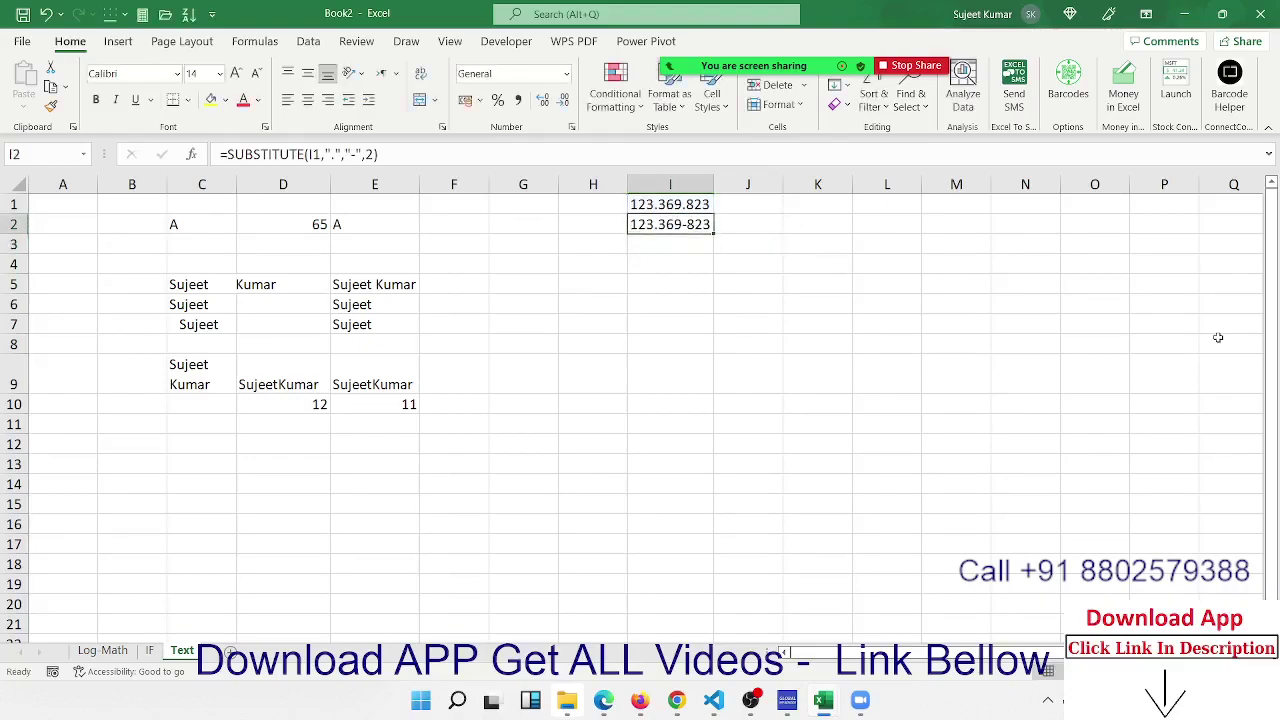
Change I2's instance number to 1 so only the first dot is replaced.
{"action": "double_click", "coordinate": [663, 220]}
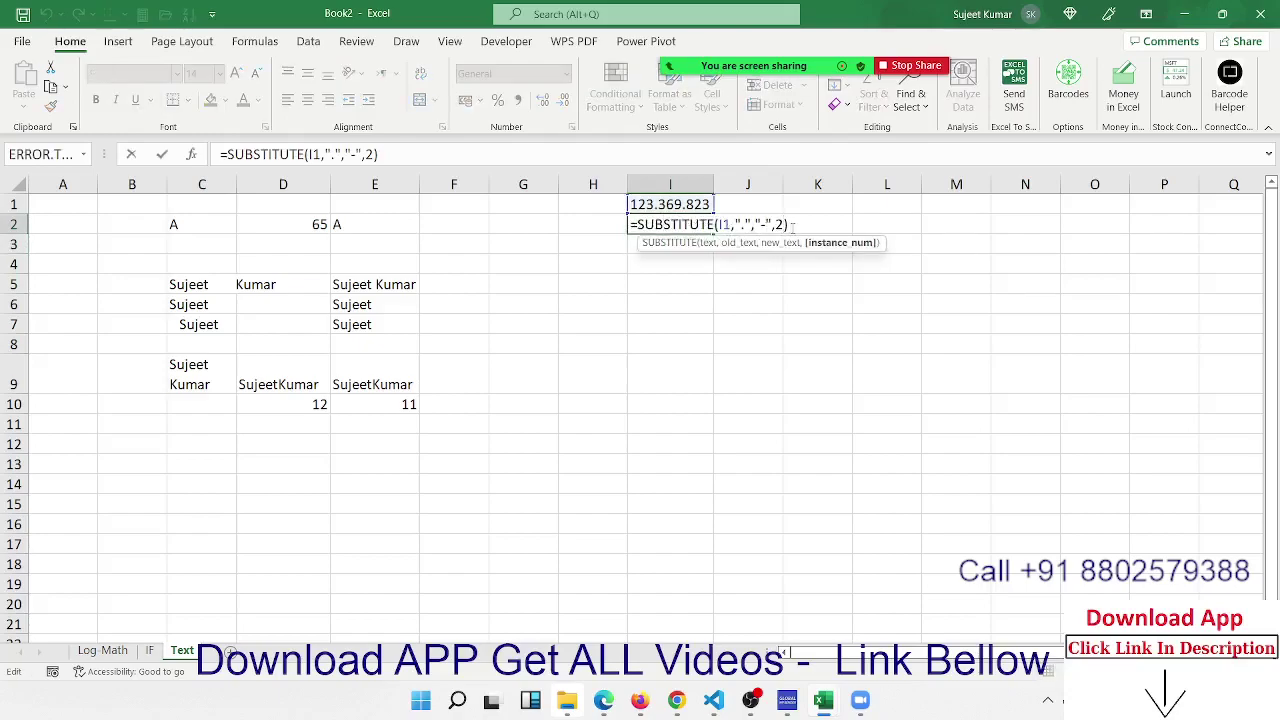
{"action": "key", "text": "BackSpace"}
{"action": "type", "text": "1"}
{"action": "key", "text": "Return"}
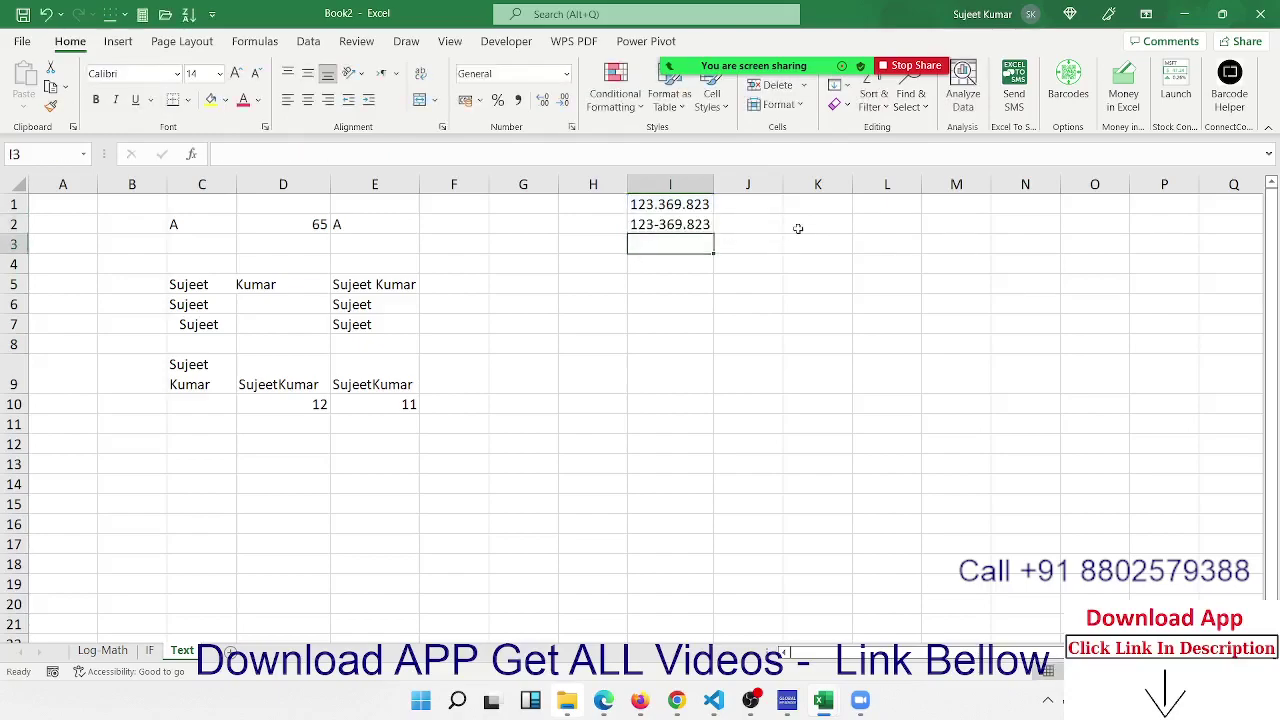
{"action": "key", "text": "Up"}
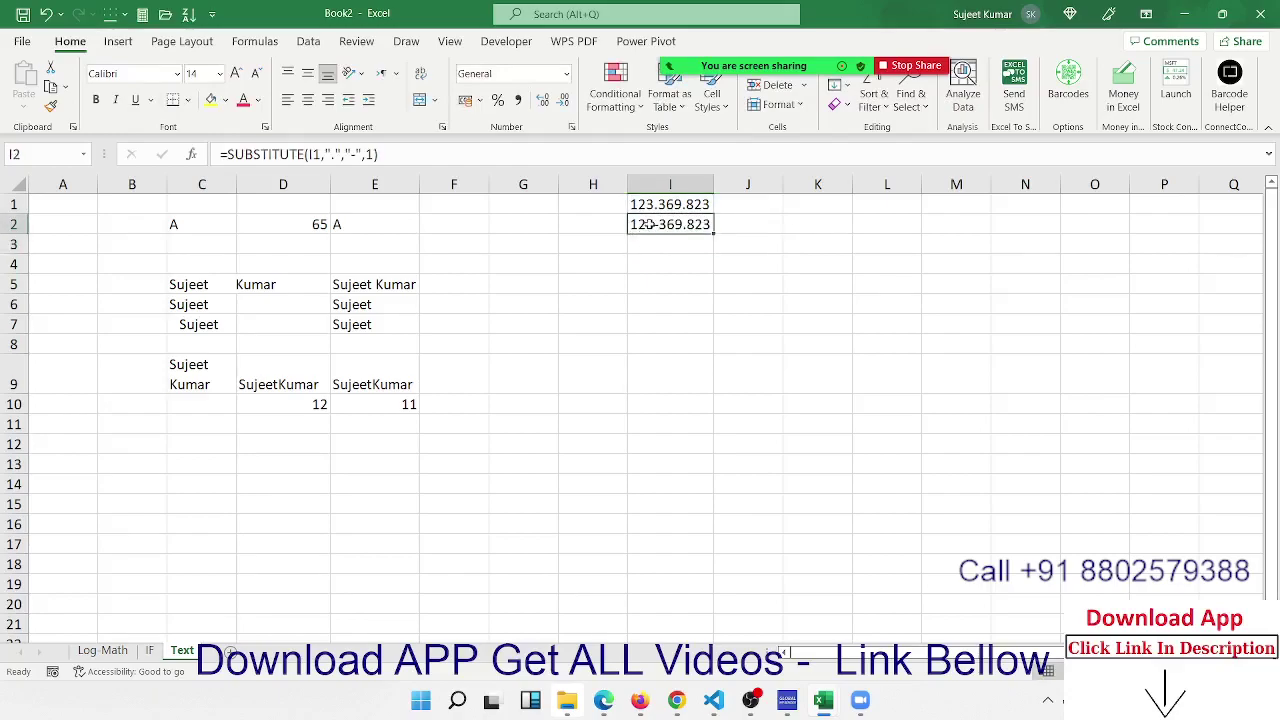
{"action": "double_click", "coordinate": [640, 224]}
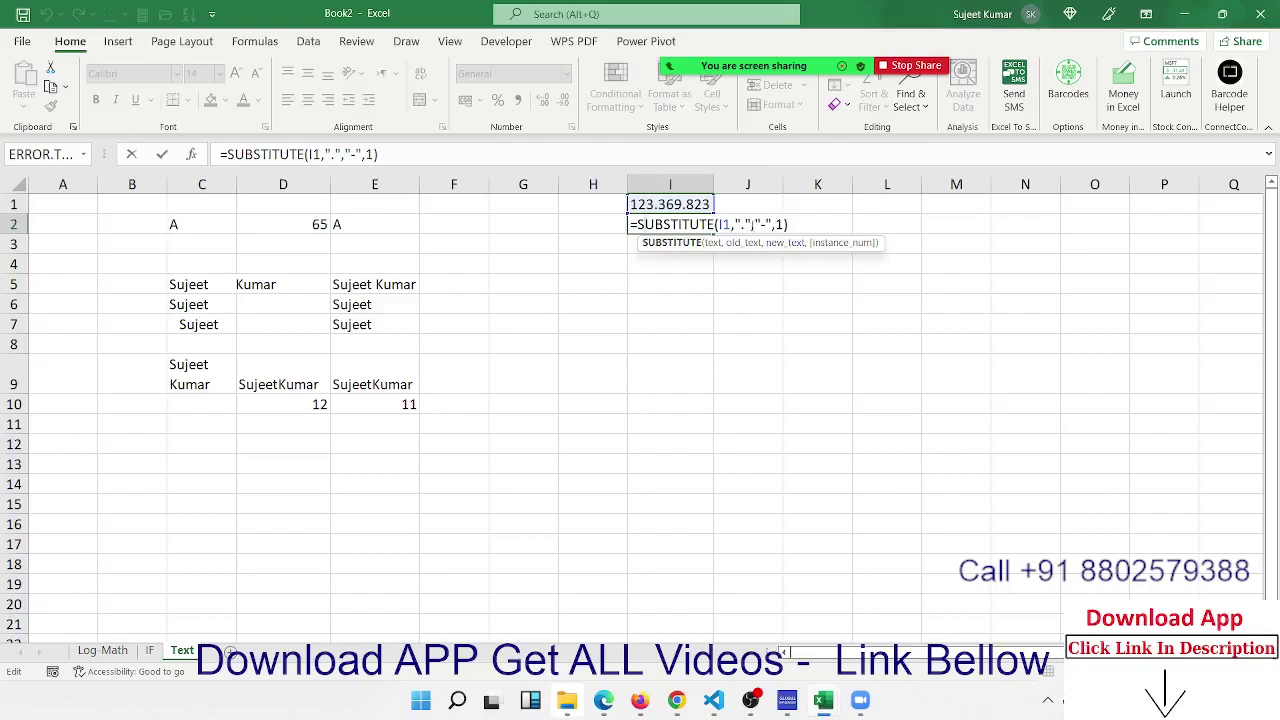
{"action": "key", "text": "Right"}
{"action": "key", "text": "Right"}
{"action": "key", "text": "Right"}
{"action": "key", "text": "Right"}
{"action": "key", "text": "Right"}
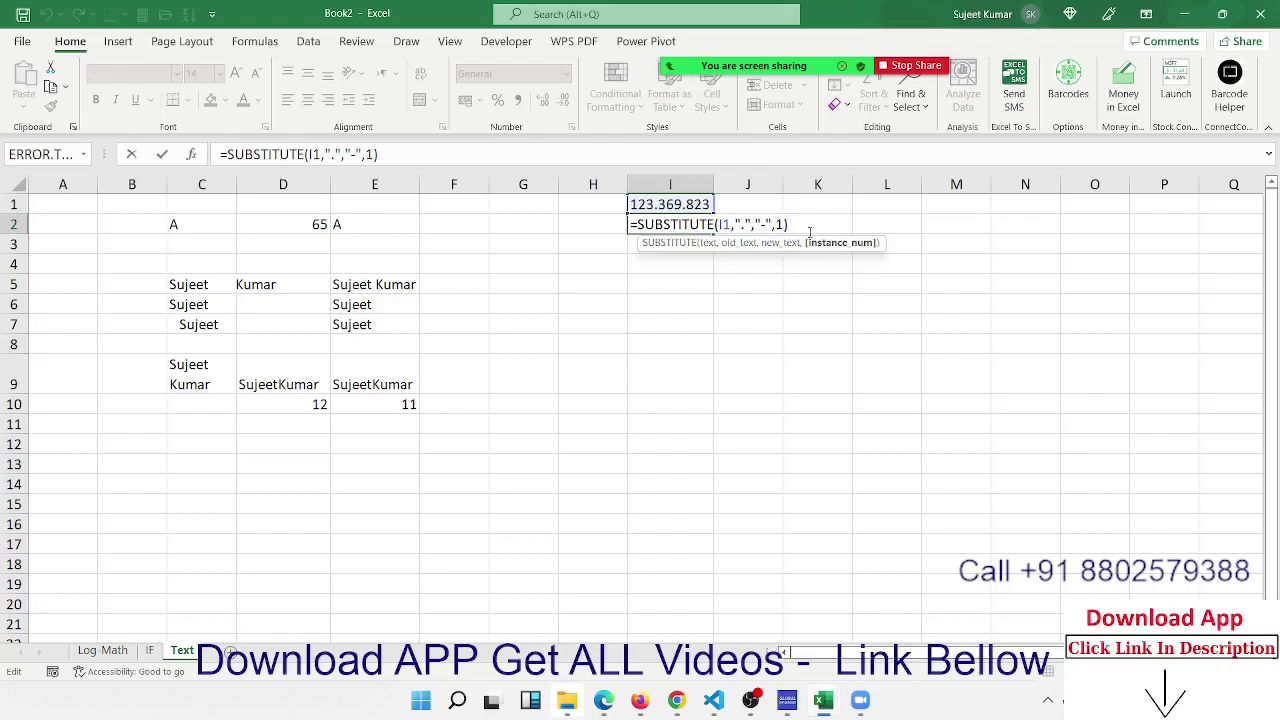
{"action": "key", "text": "Delete"}
{"action": "type", "text": "1"}
{"action": "key", "text": "Return"}
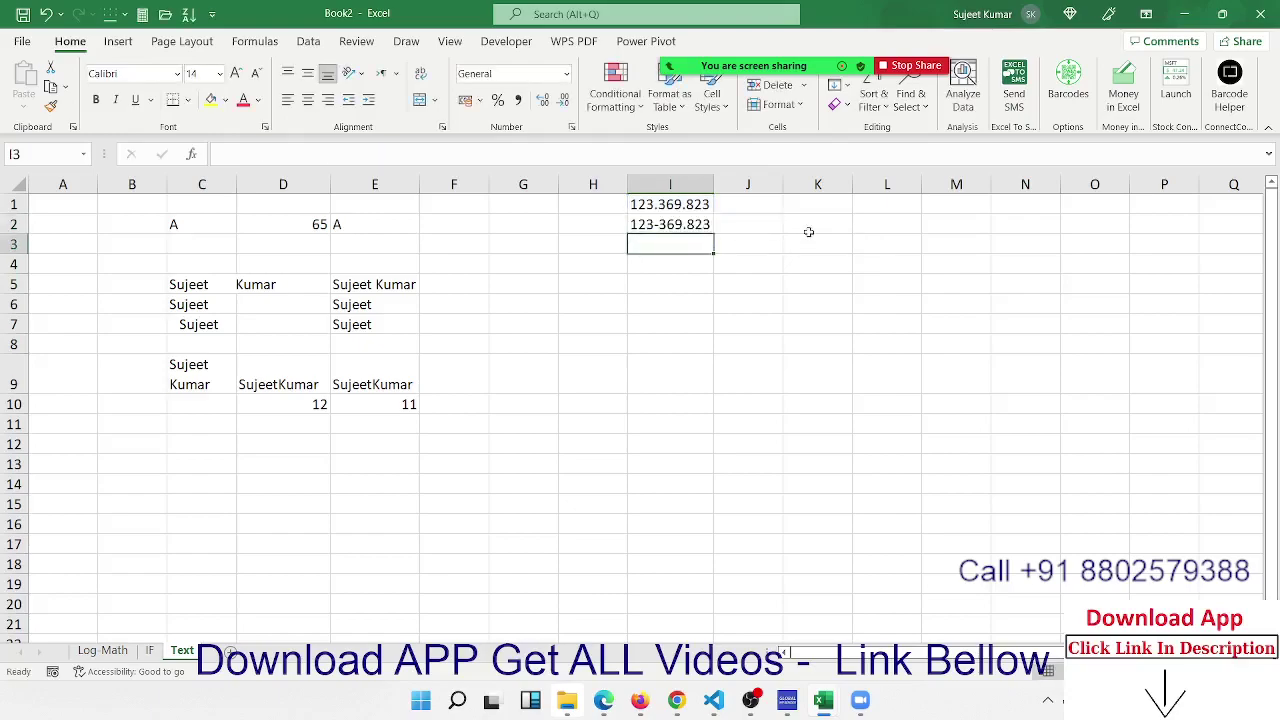
{"action": "key", "text": "Up"}
Switch I2's instance number back to 2, replacing only the second dot.
{"action": "key", "text": "F2"}
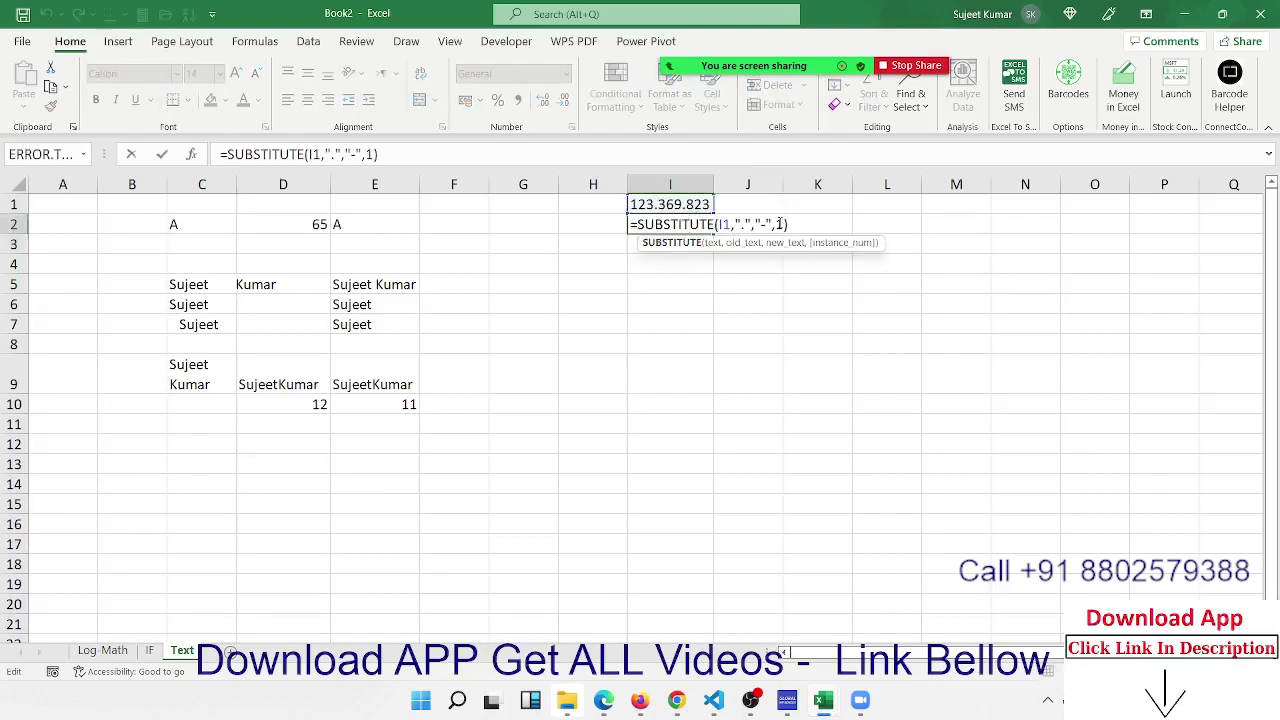
{"action": "left_click", "coordinate": [777, 224]}
{"action": "key", "text": "Delete"}
{"action": "type", "text": "2"}
{"action": "key", "text": "Return"}
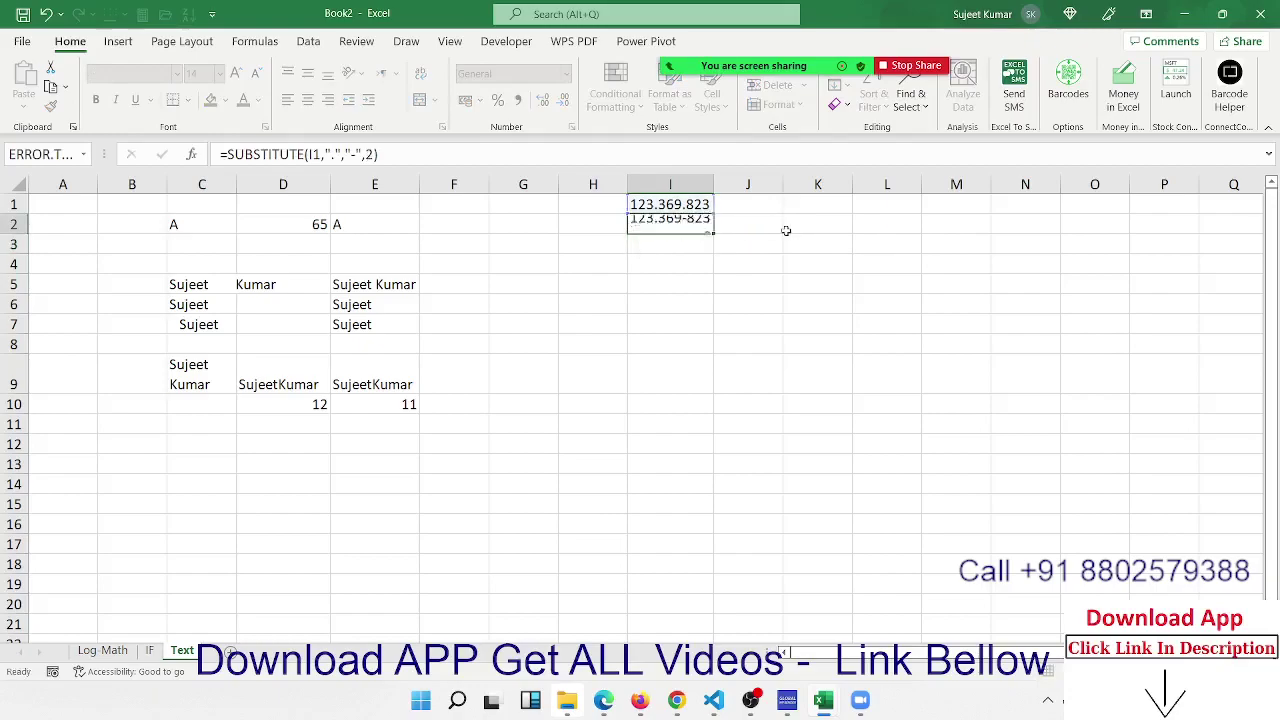
{"action": "key", "text": "Up"}
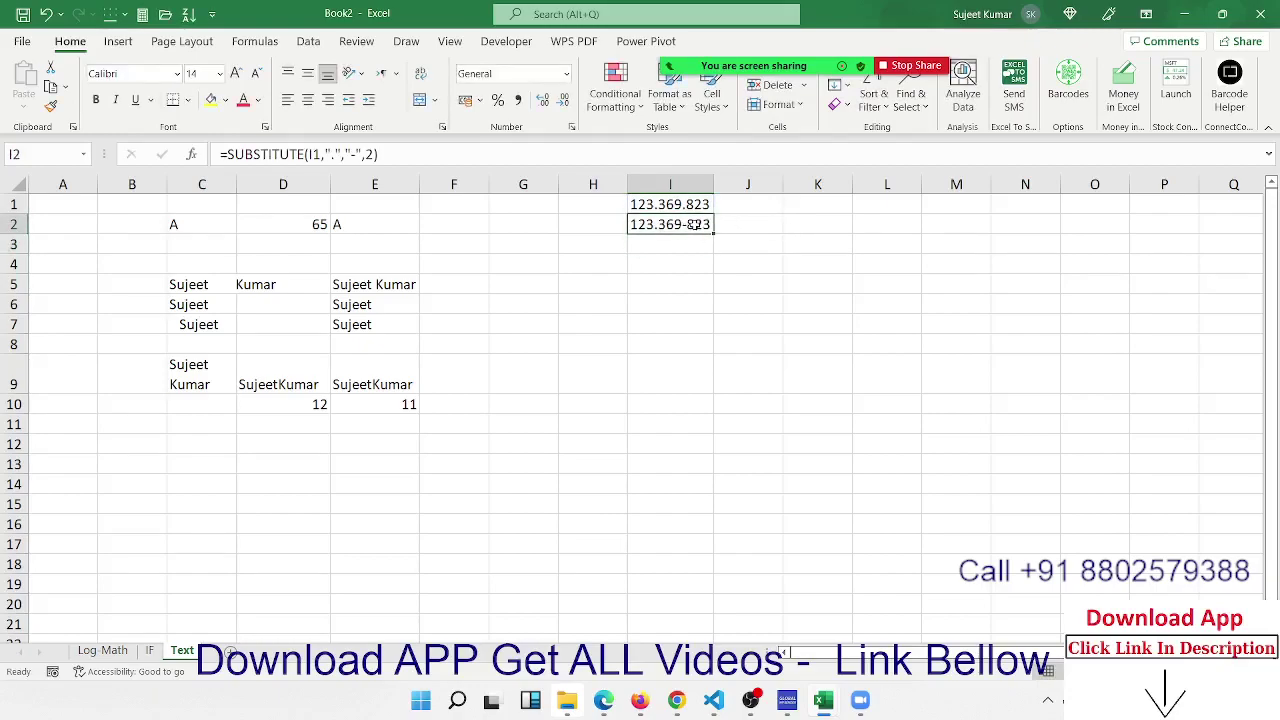
Remove the instance number so I2 replaces every dot, then open E9's =CLEAN(D9).
{"action": "key", "text": "F2"}
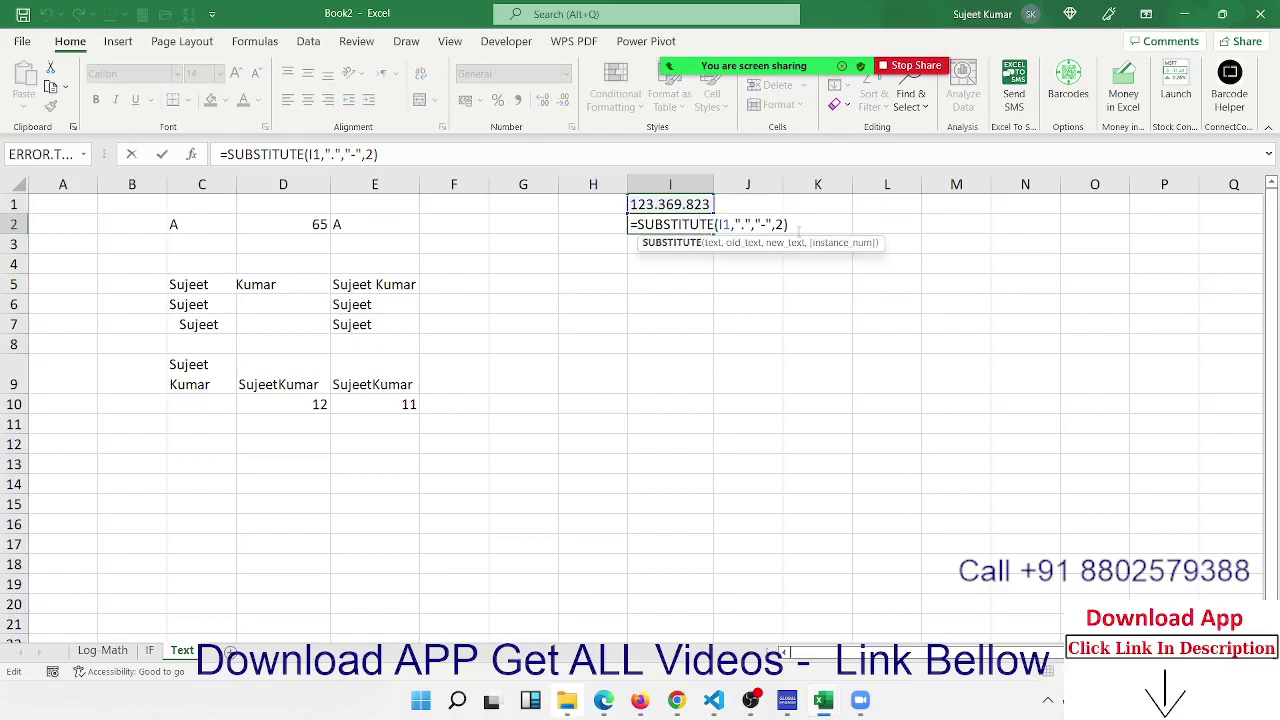
{"action": "left_click", "coordinate": [780, 224]}
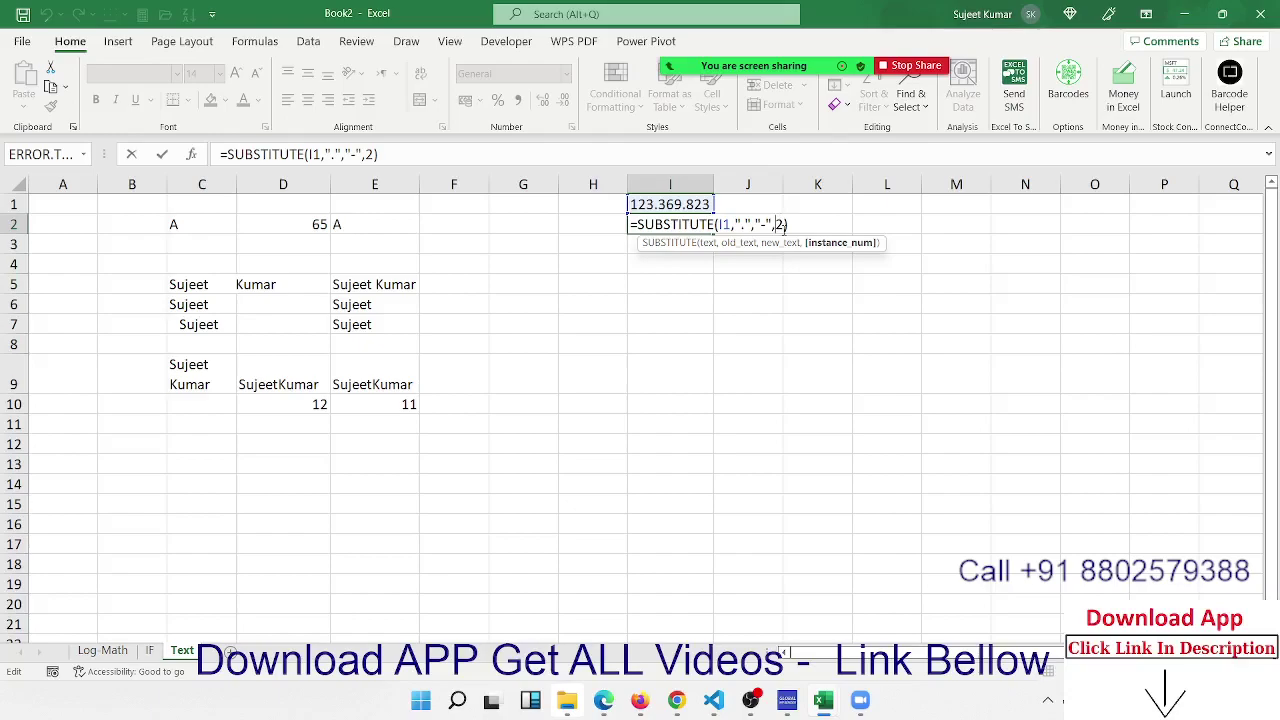
{"action": "key", "text": "Delete"}
{"action": "key", "text": "BackSpace"}
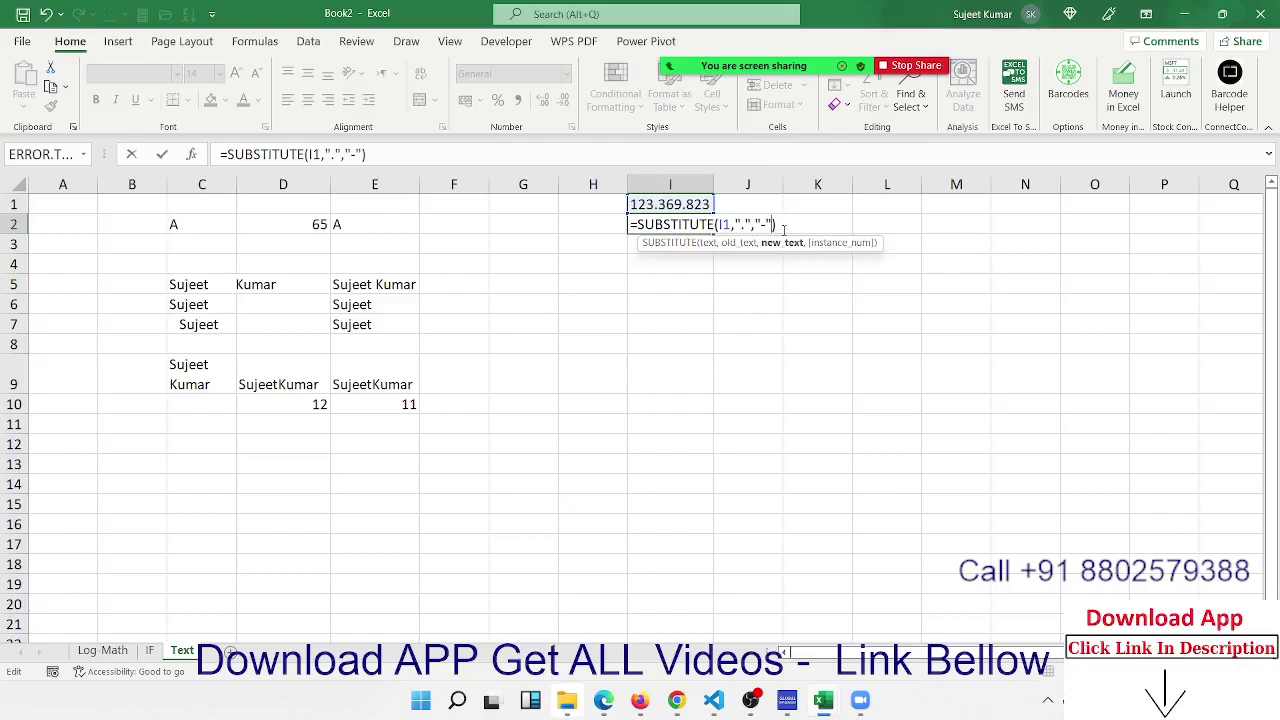
{"action": "key", "text": "Return"}
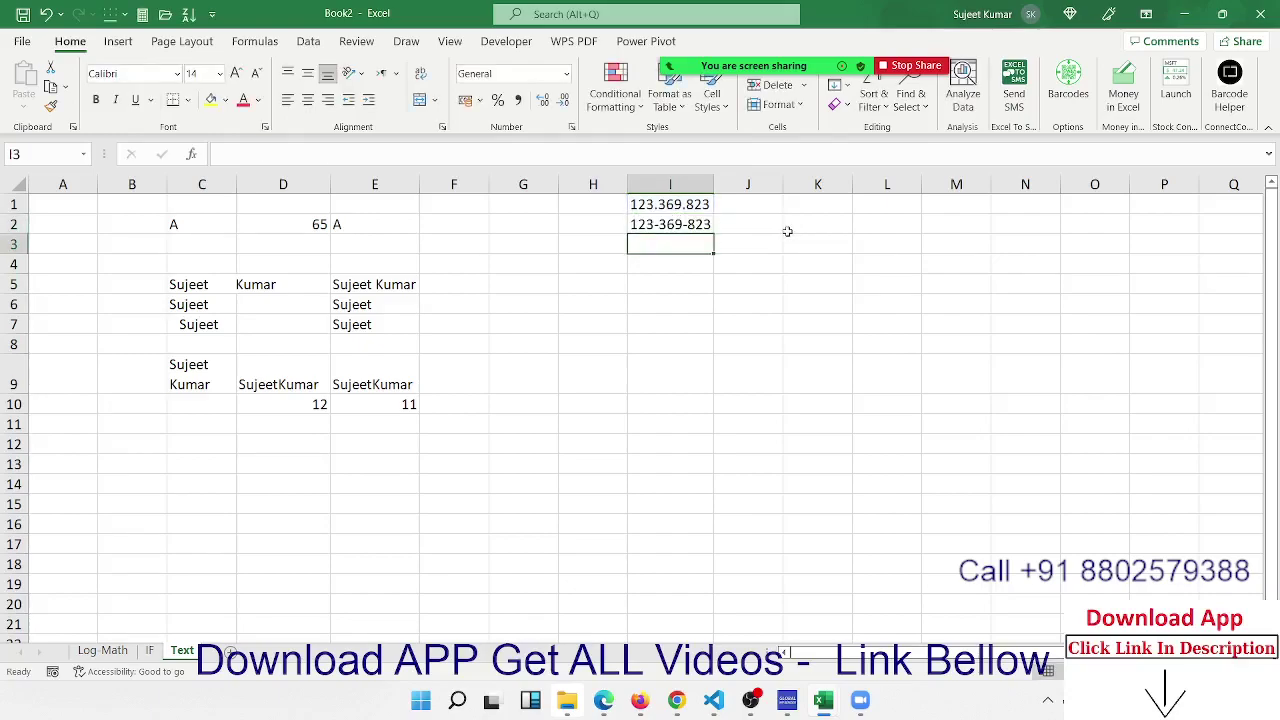
{"action": "left_click", "coordinate": [357, 385]}
{"action": "double_click", "coordinate": [357, 385]}
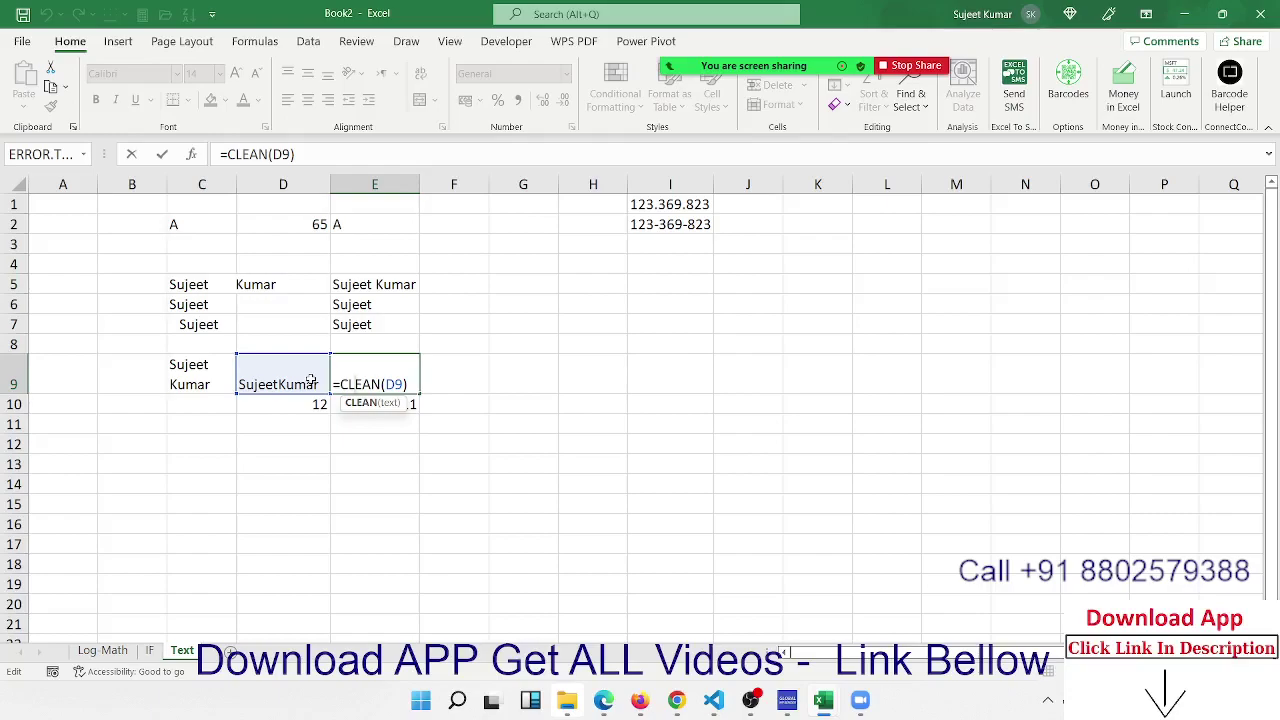
Commit =CLEAN(D9) in E9 so the two-line name becomes one line, then check the result.
{"action": "key", "text": "Return"}
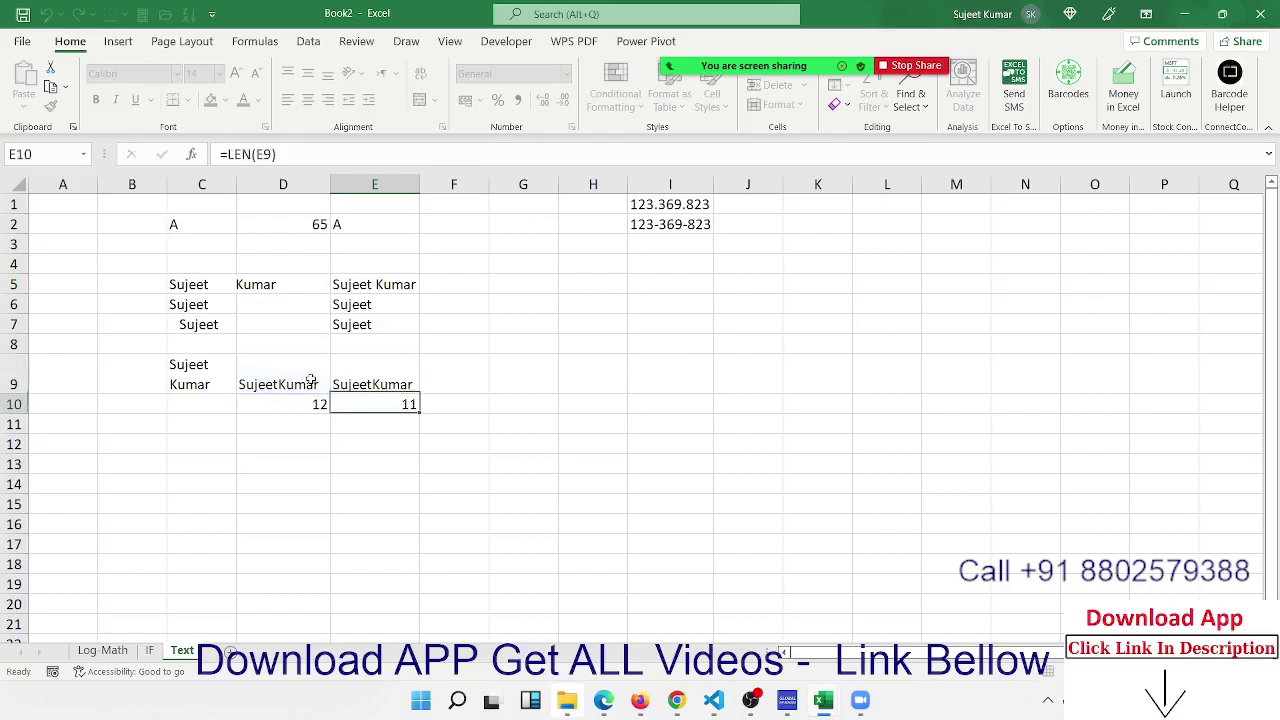
{"action": "left_click", "coordinate": [410, 387]}
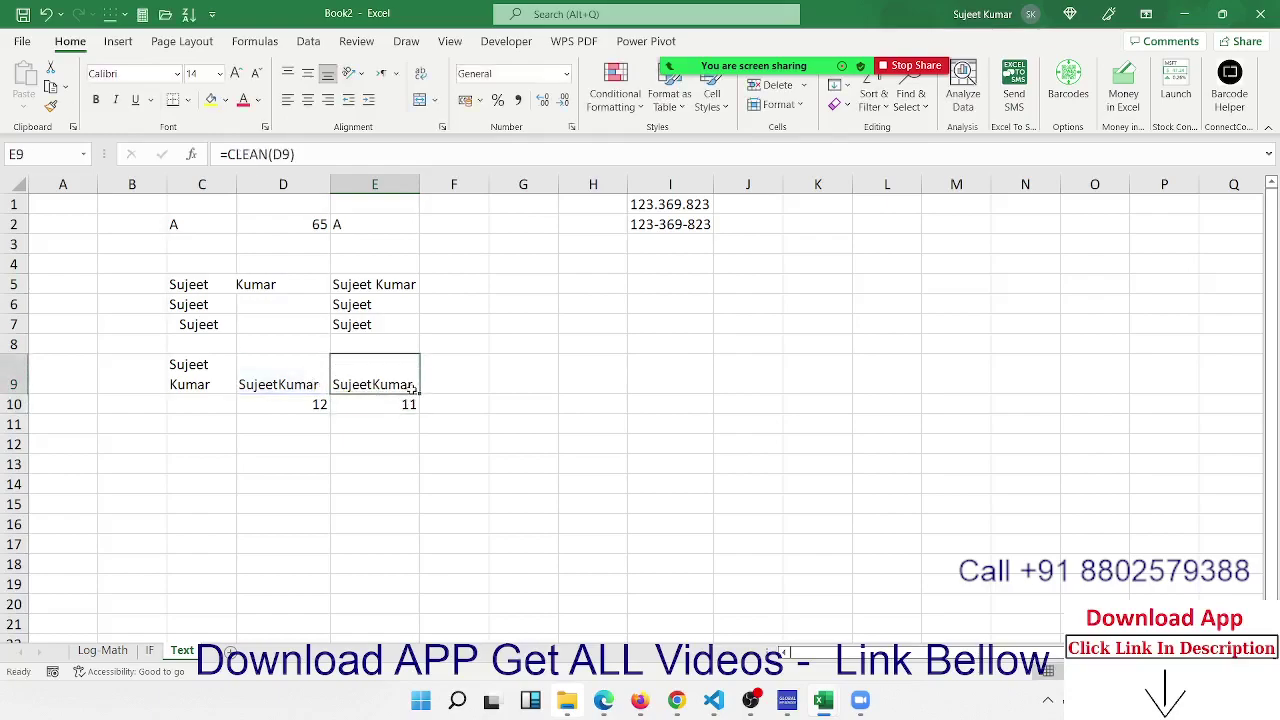
{"action": "left_click", "coordinate": [682, 240]}
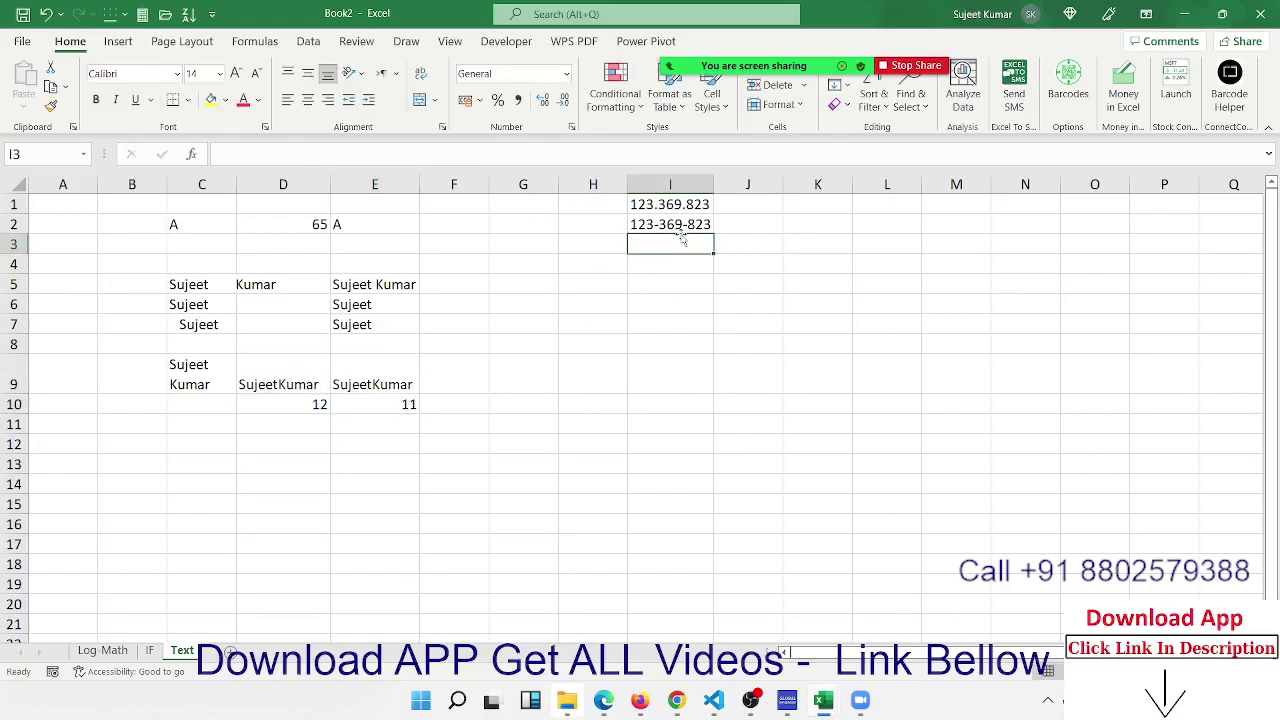
Enter =REPLACE(I1,4,1,"/") in I3 to turn 123.369.823 into 123/369.823.
{"action": "type", "text": "=re"}
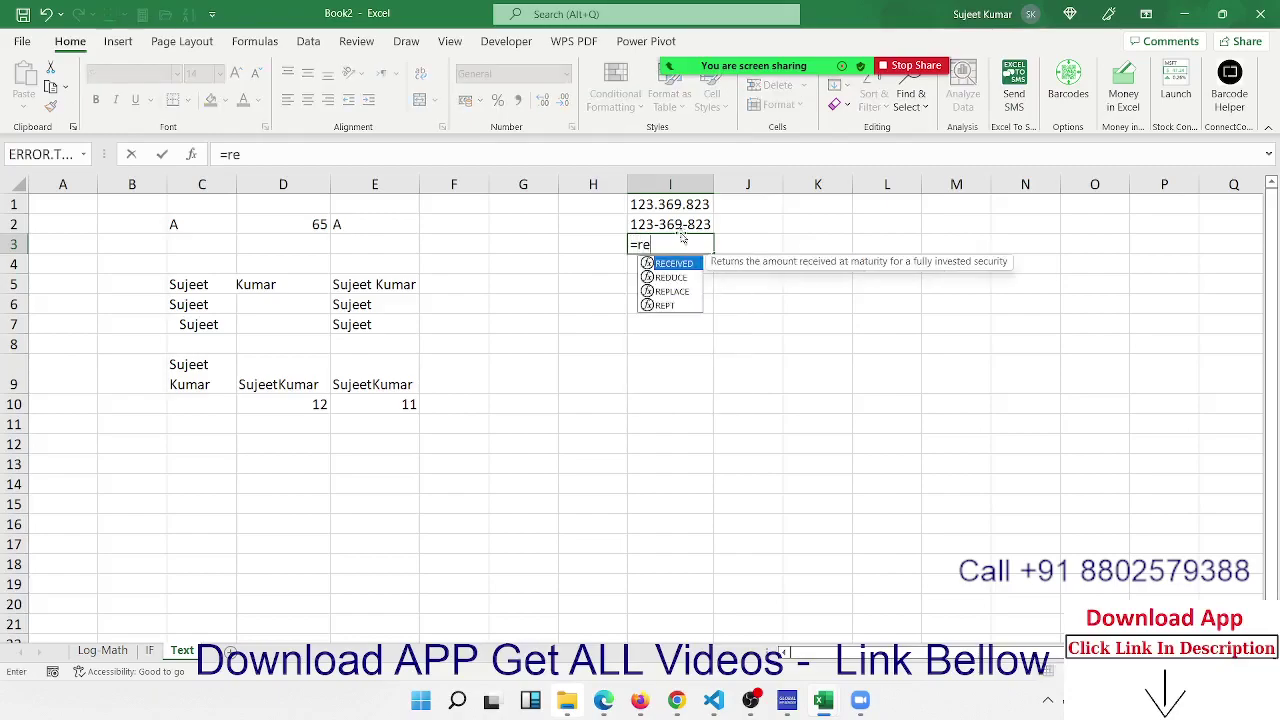
{"action": "type", "text": "p"}
{"action": "key", "text": "Tab"}
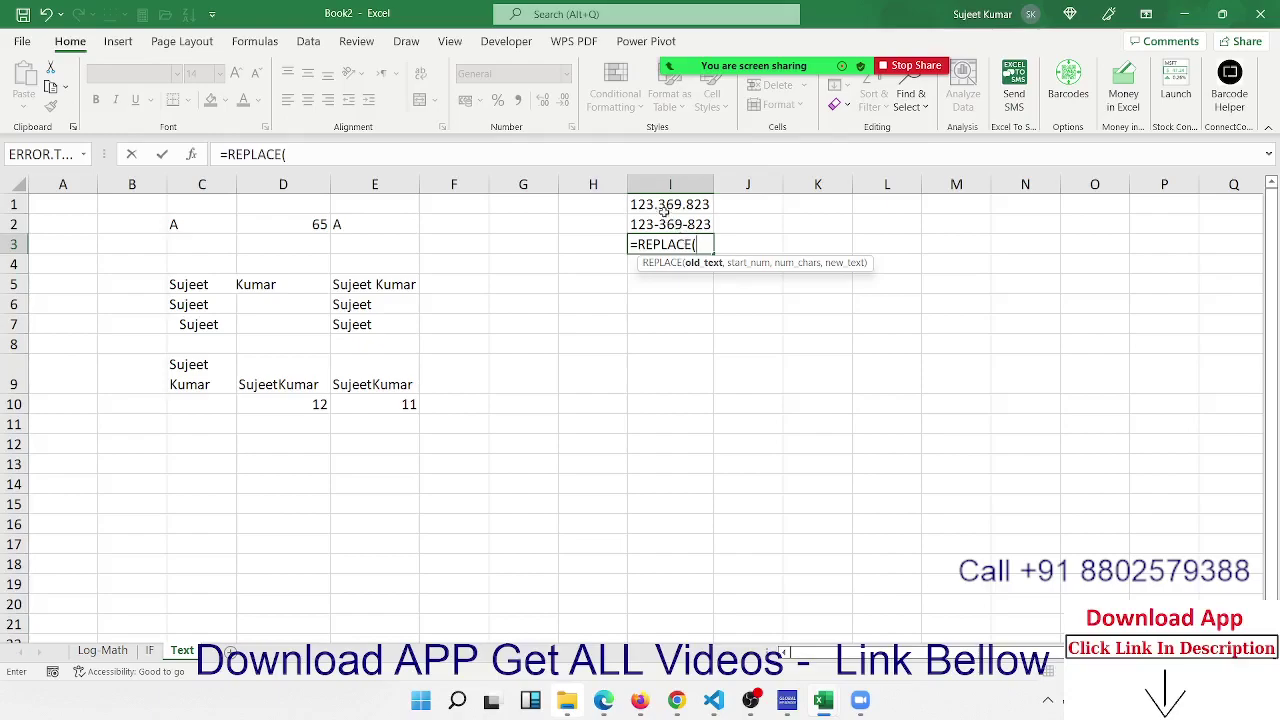
{"action": "left_click", "coordinate": [663, 204]}
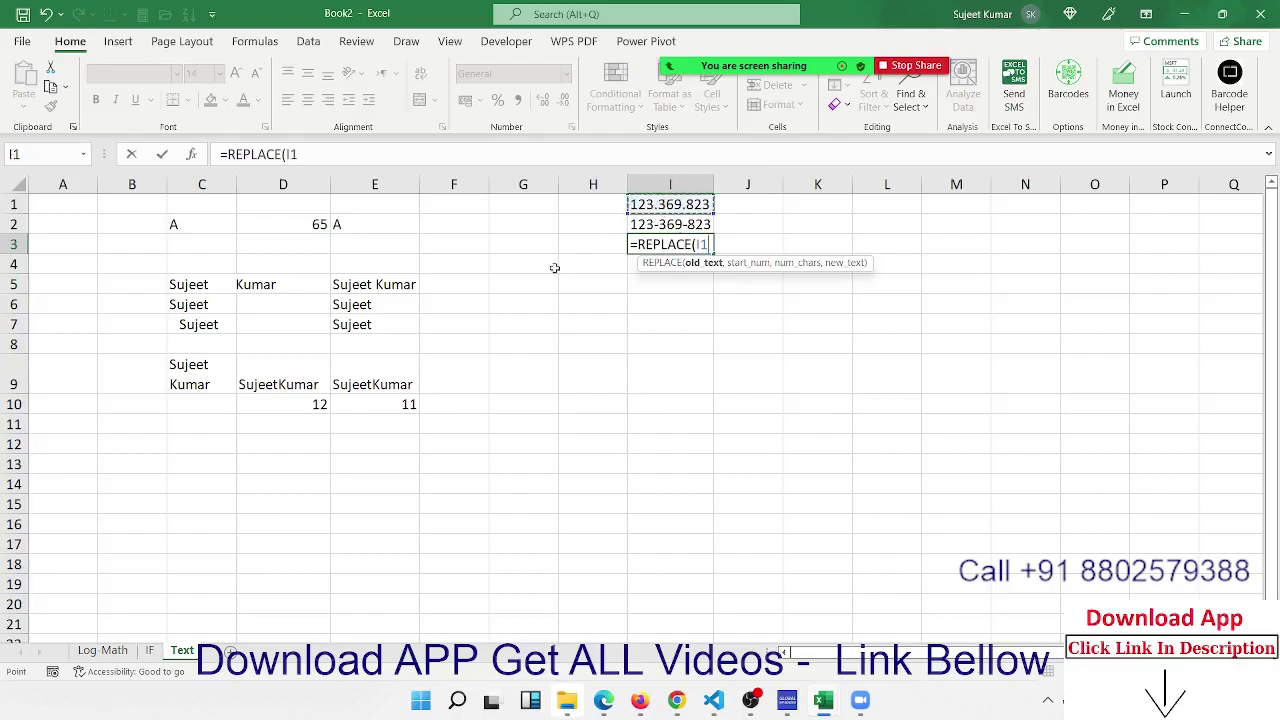
{"action": "type", "text": ","}
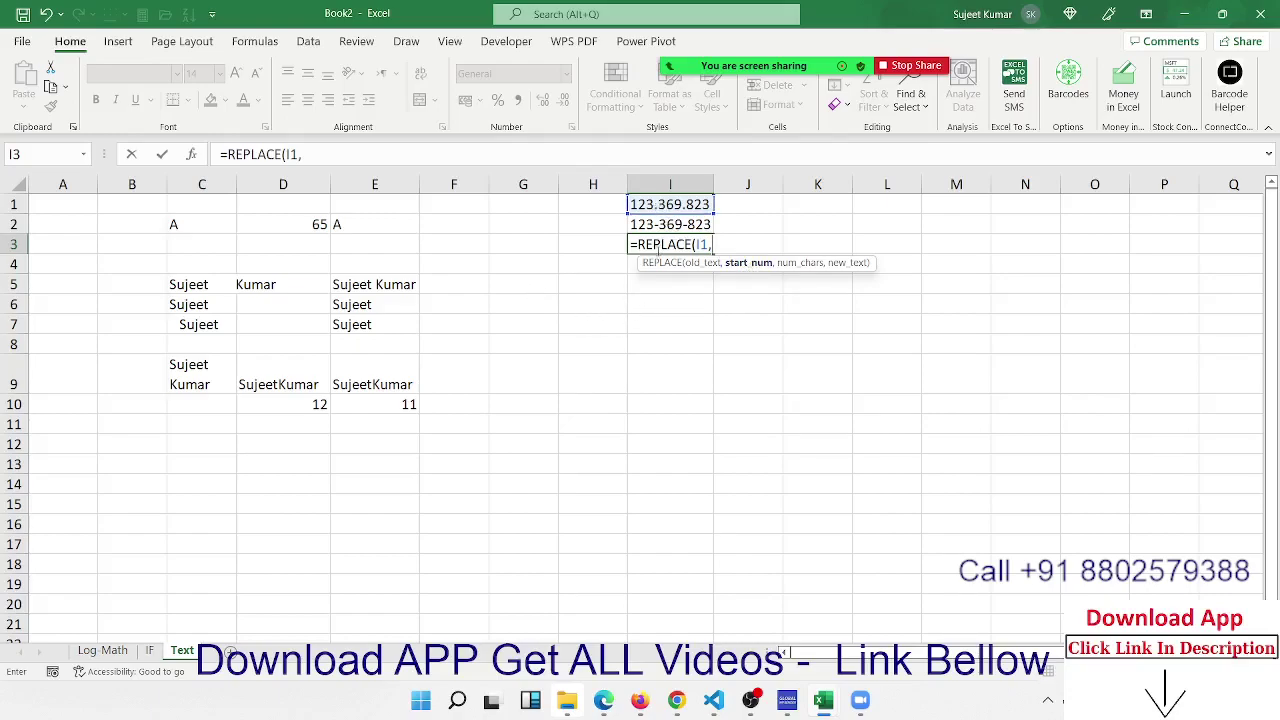
{"action": "type", "text": "4,"}
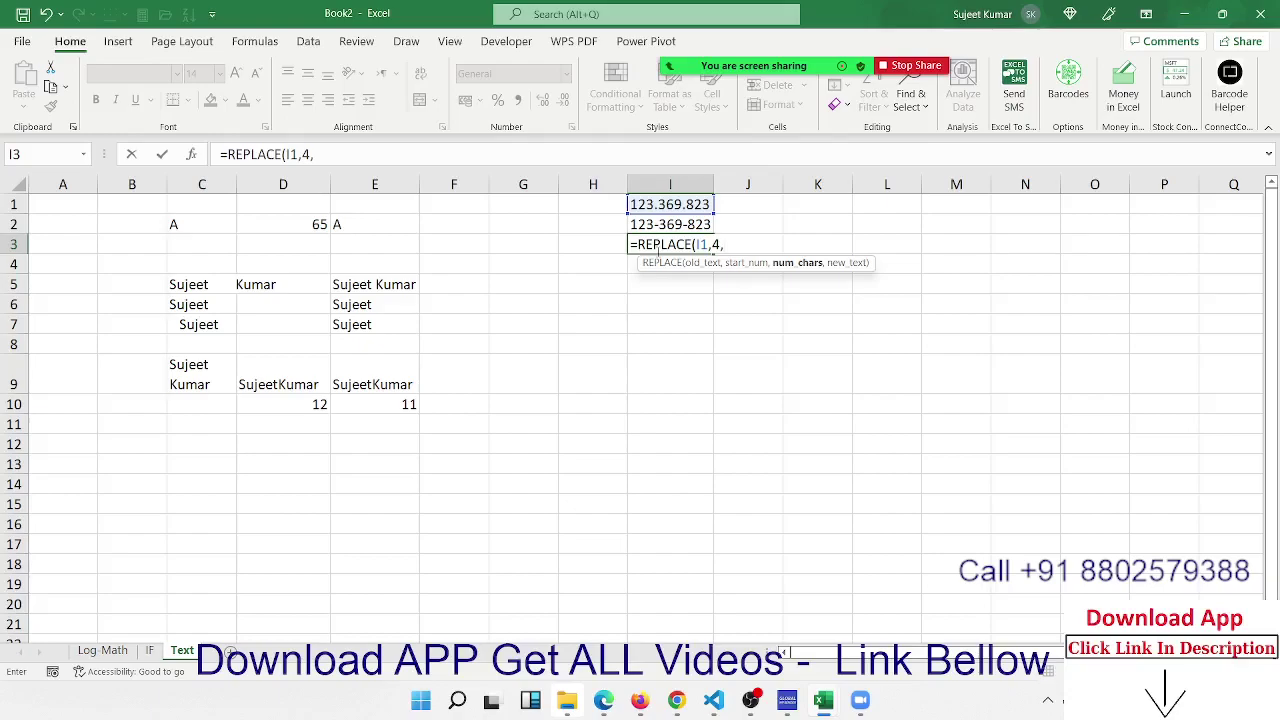
{"action": "type", "text": "1,\"/"}
{"action": "type", "text": "\""}
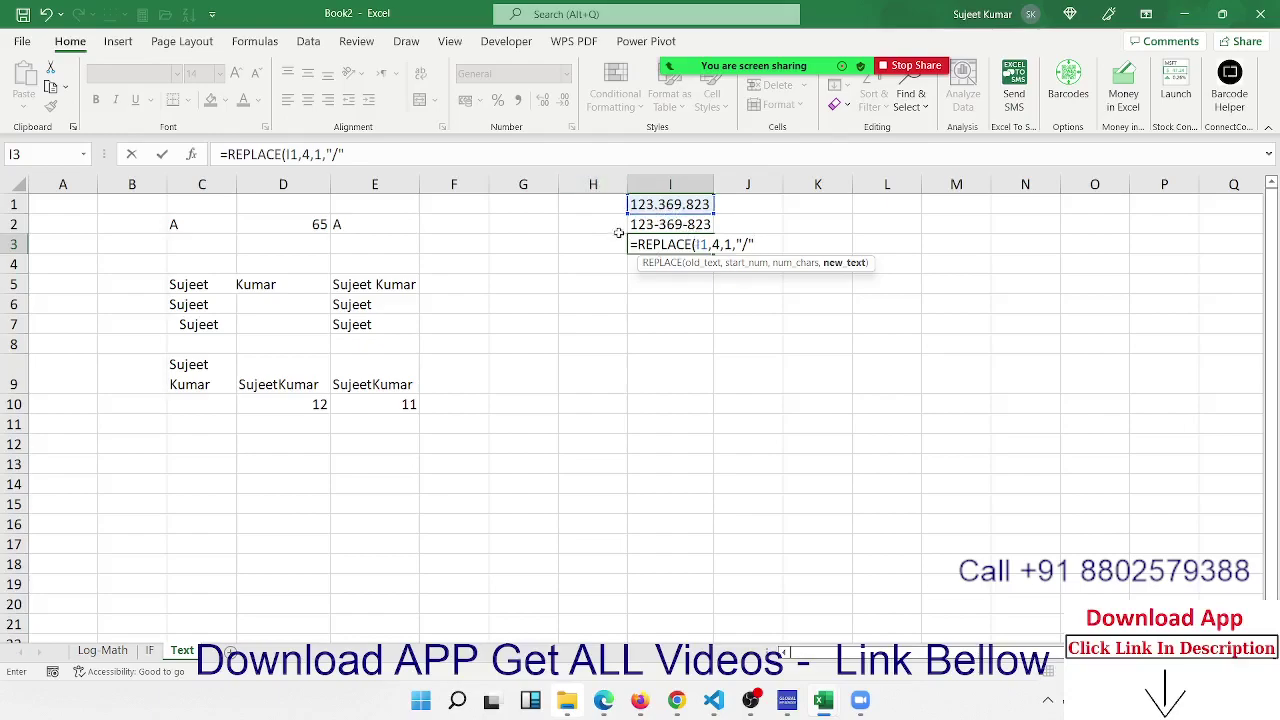
{"action": "key", "text": "Return"}
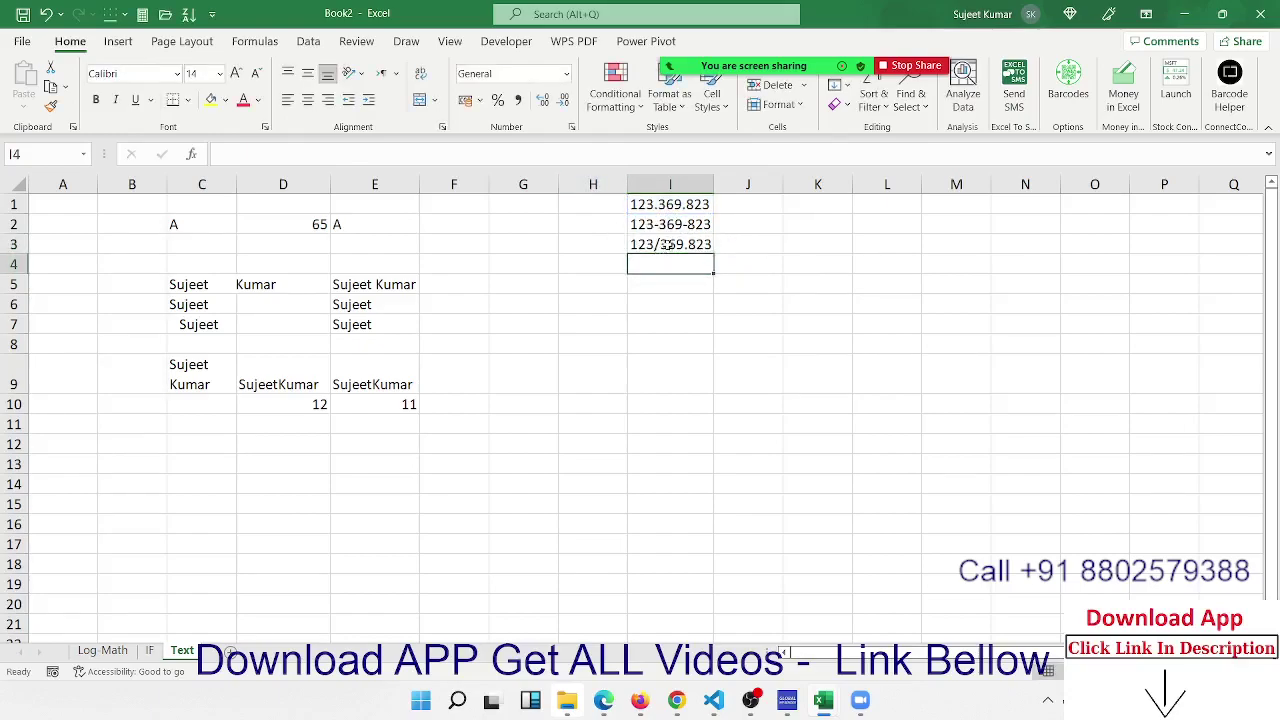
Review the SUBSTITUTE formula in I2 and the REPLACE formula in I3 without changing them.
{"action": "left_click", "coordinate": [665, 225]}
{"action": "double_click", "coordinate": [665, 225]}
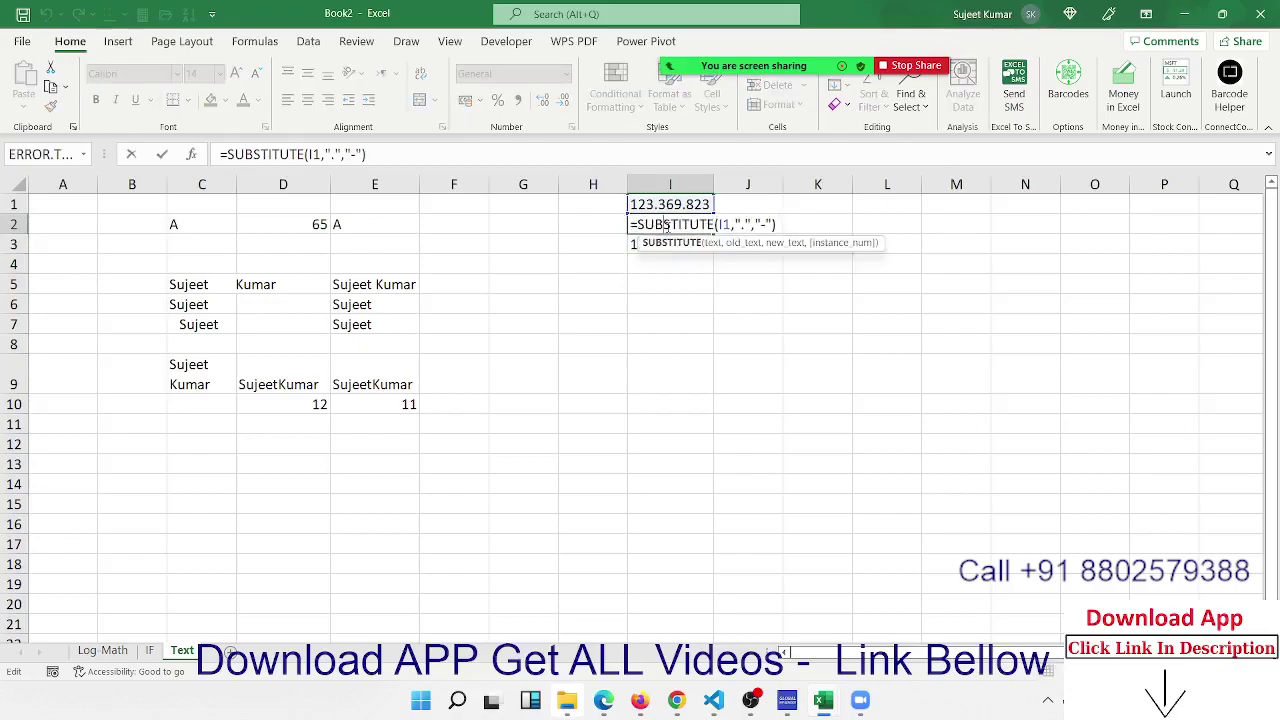
{"action": "key", "text": "Return"}
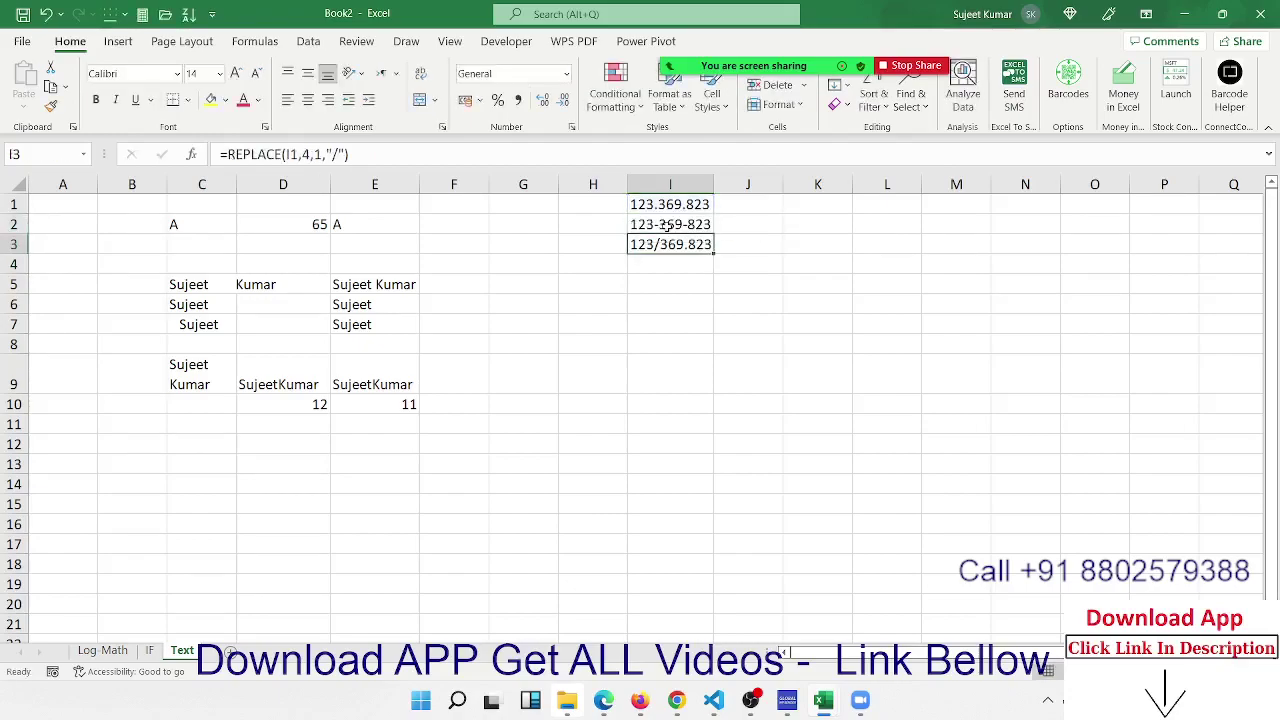
{"action": "double_click", "coordinate": [675, 245]}
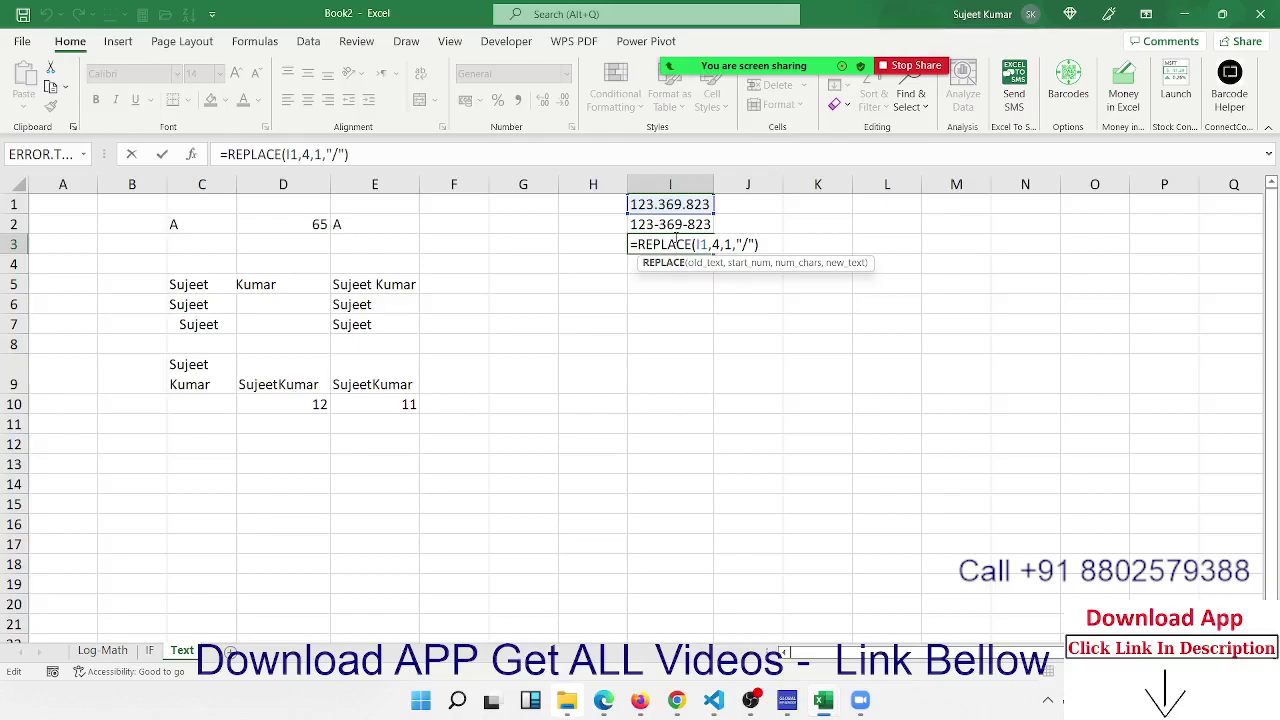
{"action": "key", "text": "Return"}
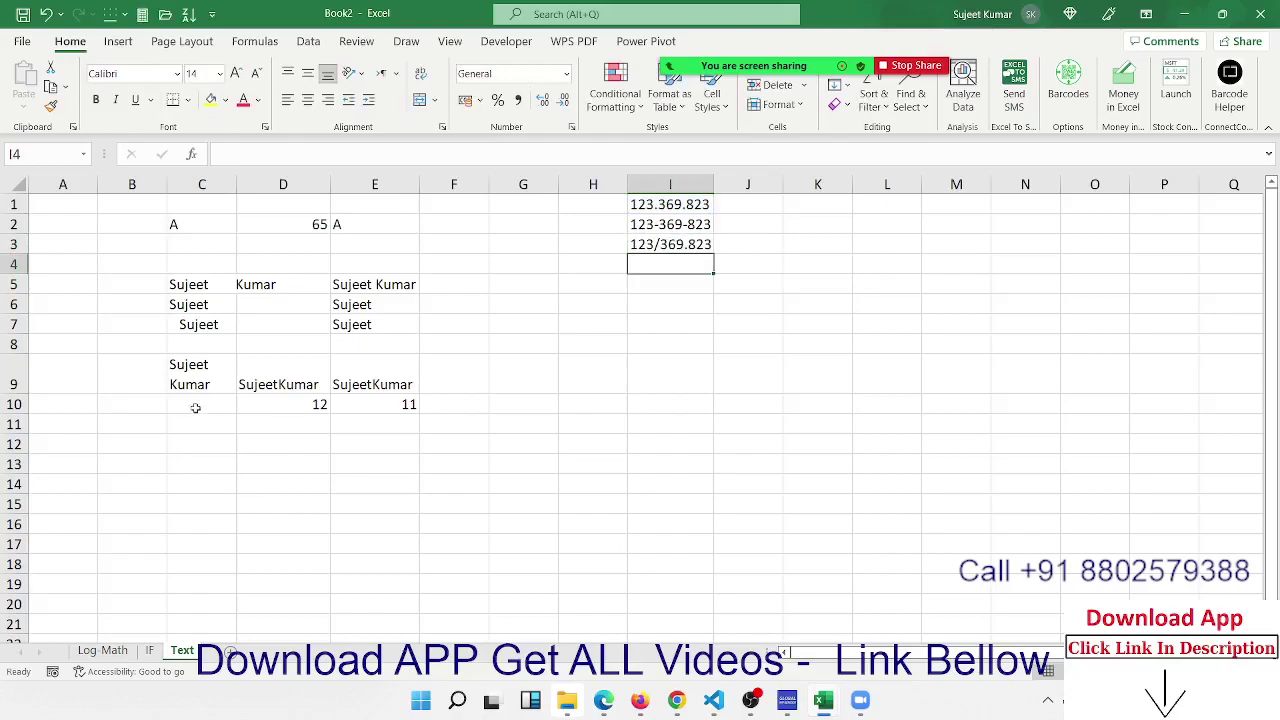
{"action": "left_click", "coordinate": [200, 390]}
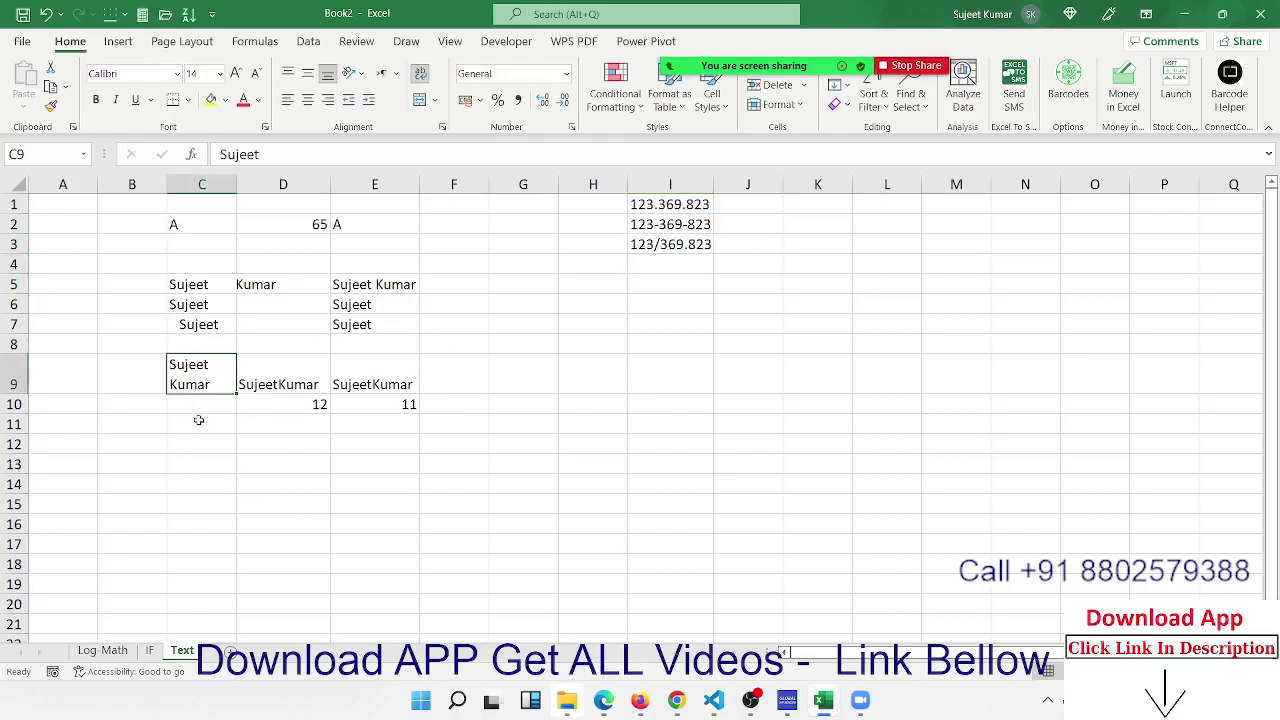
{"action": "left_click", "coordinate": [202, 418]}
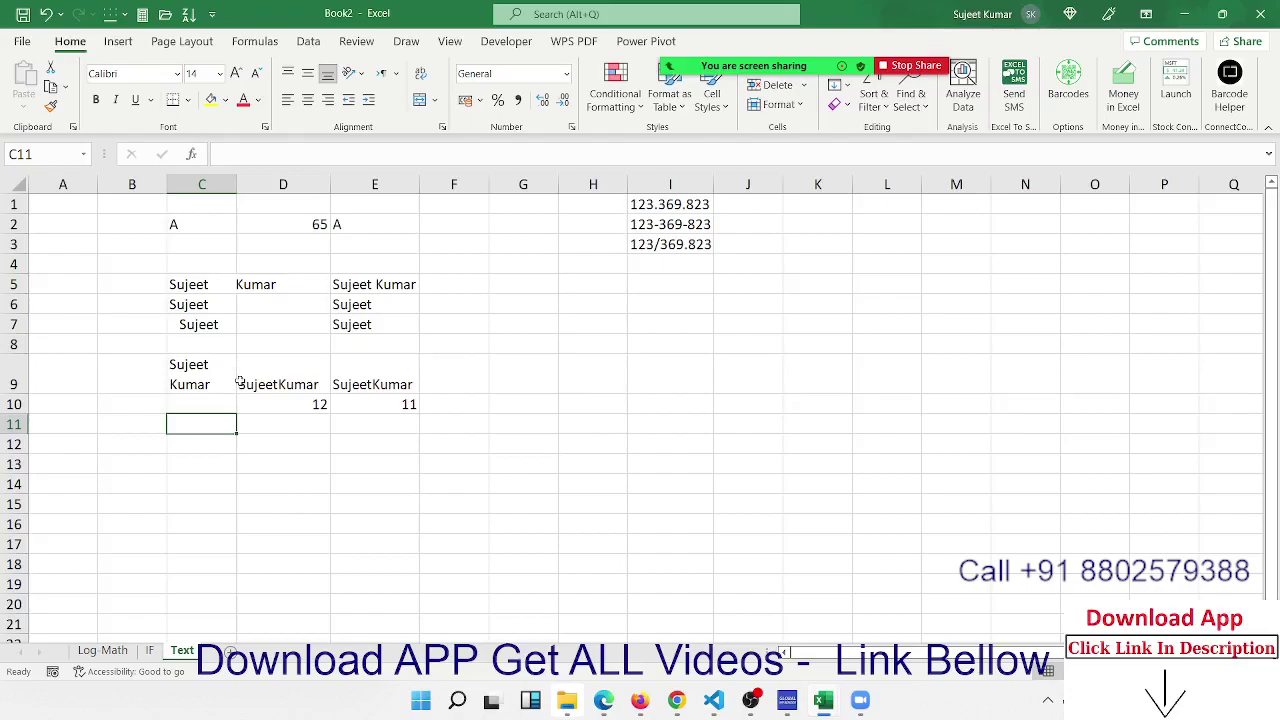
{"action": "type", "text": "=s"}
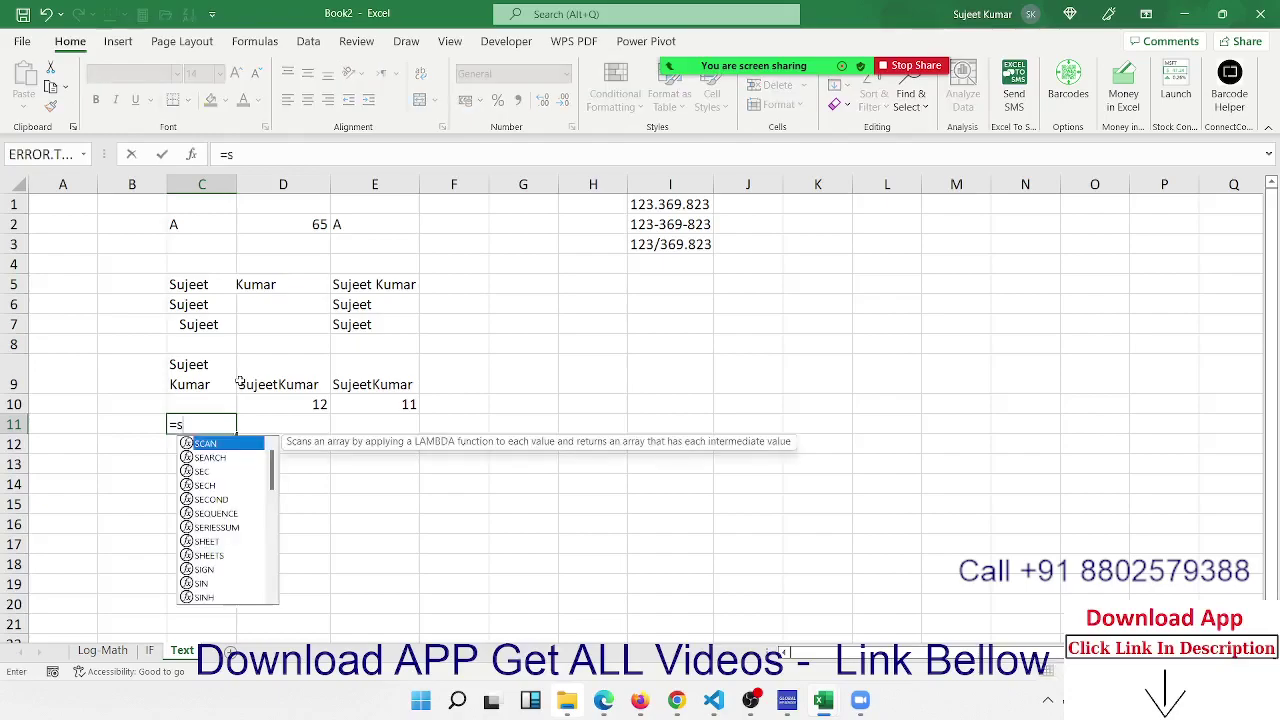
{"action": "type", "text": "ub"}
{"action": "key", "text": "Tab"}
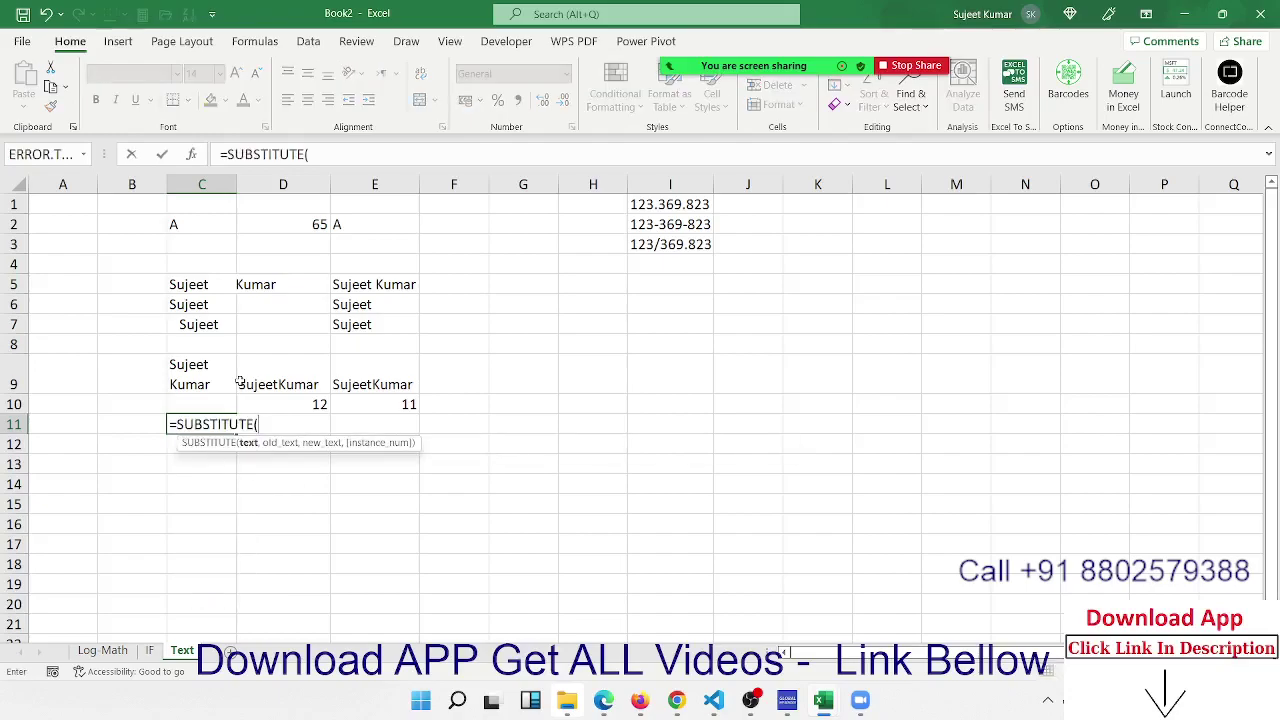
{"action": "left_click", "coordinate": [200, 374]}
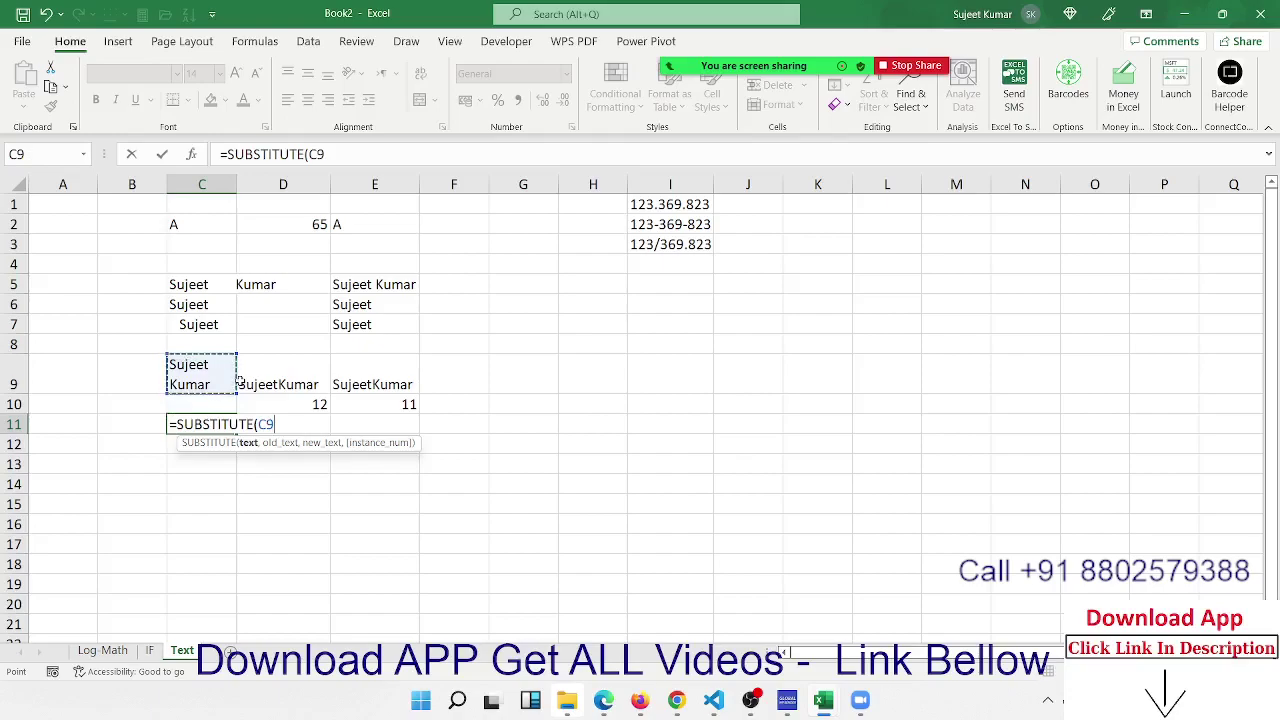
{"action": "type", "text": ",\""}
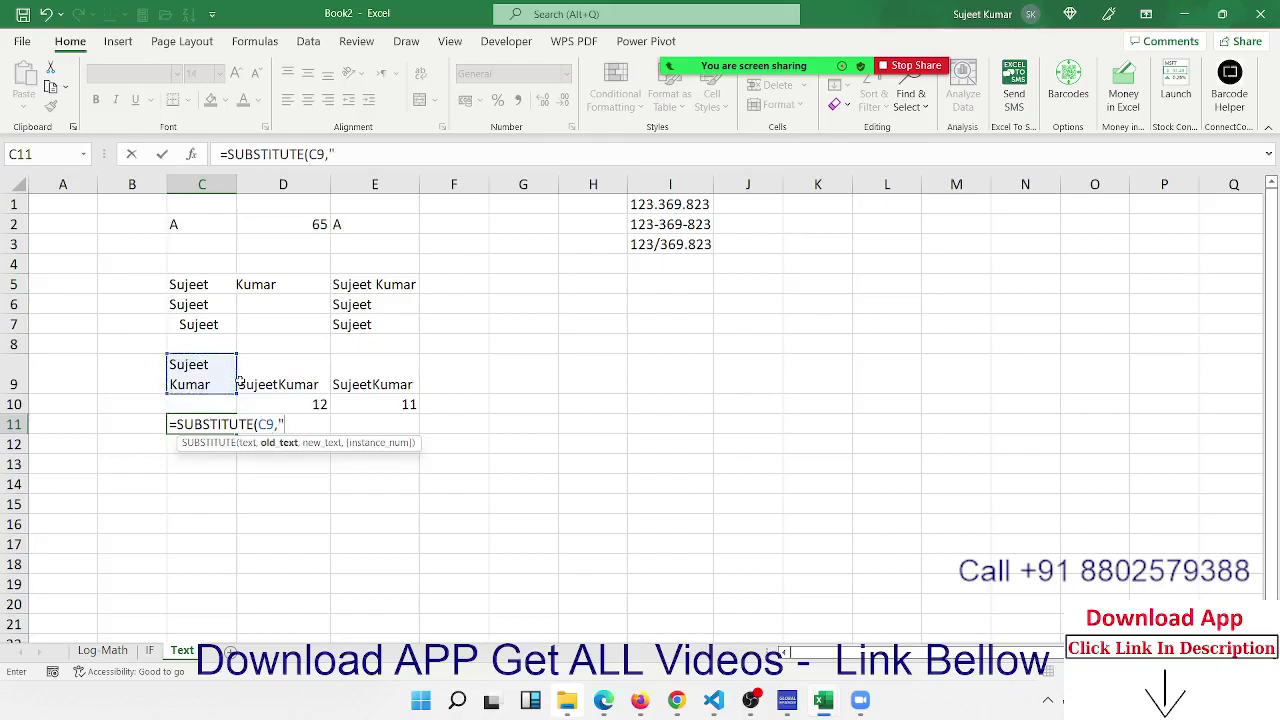
{"action": "key", "text": "alt+Return"}
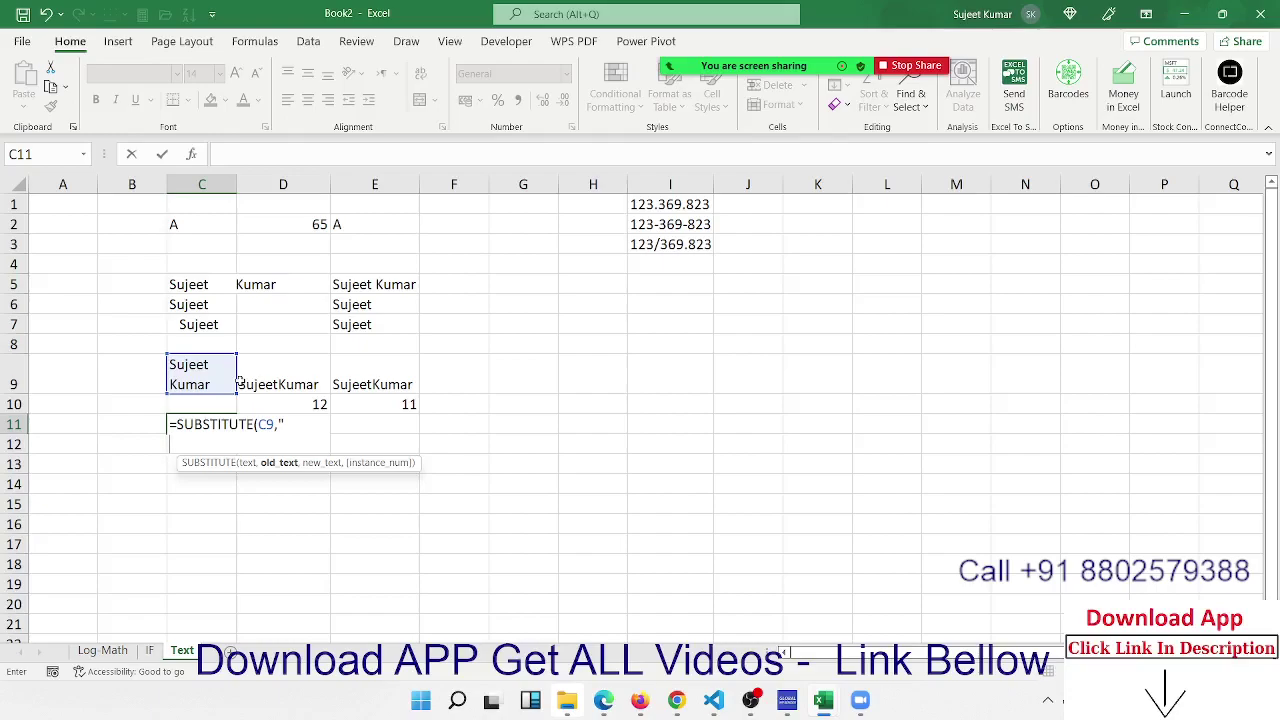
{"action": "key", "text": "alt+Return"}
{"action": "key", "text": "Escape"}
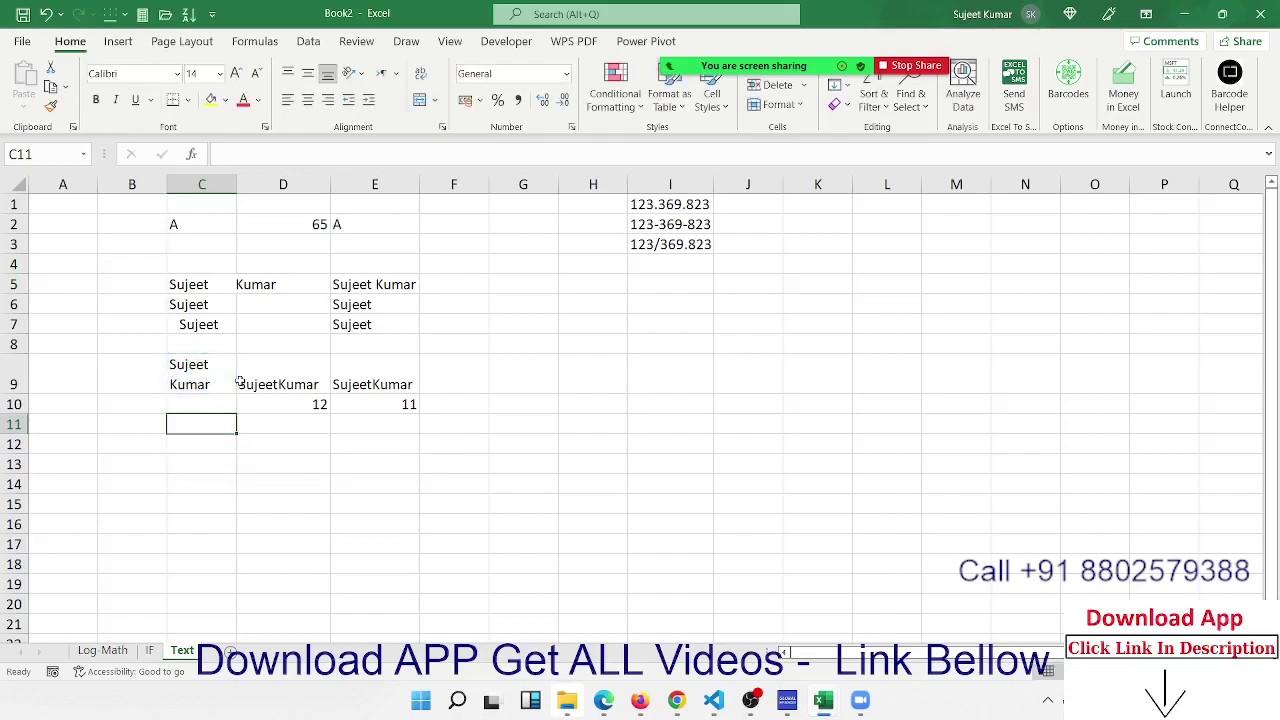
{"action": "left_click_drag", "start_coordinate": [268, 216], "coordinate": [483, 243]}
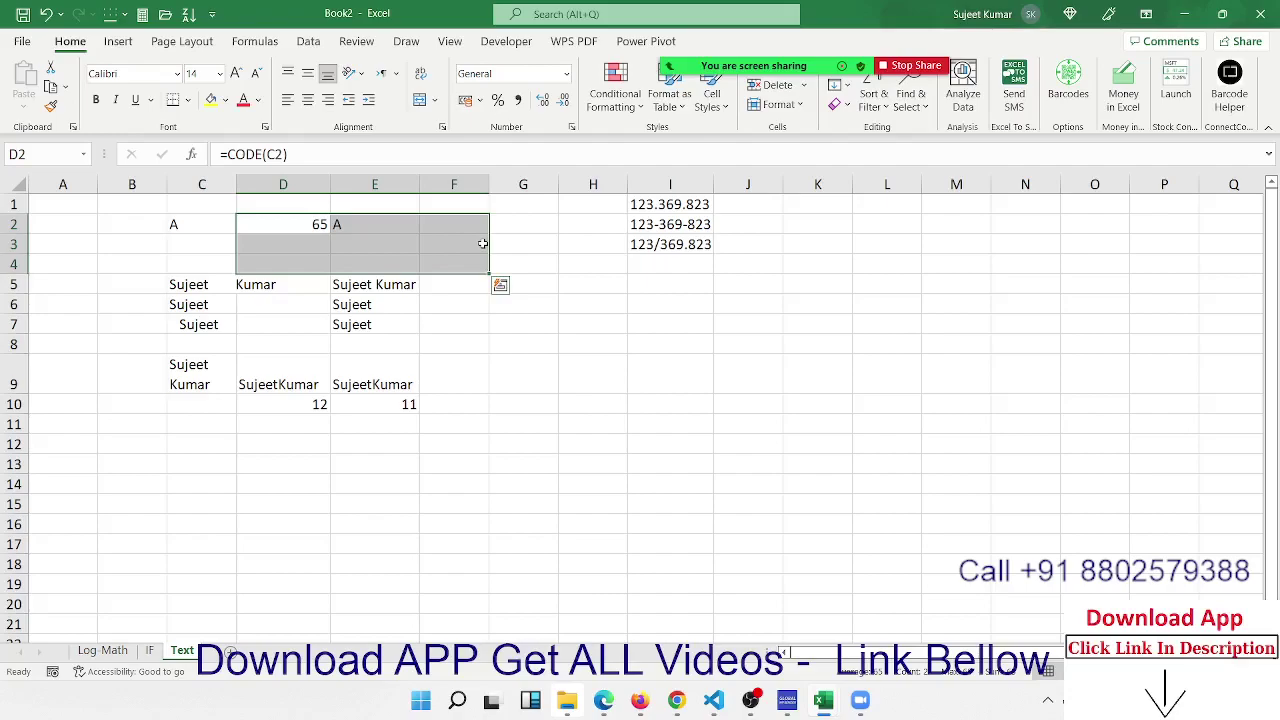
{"action": "left_click", "coordinate": [66, 439]}
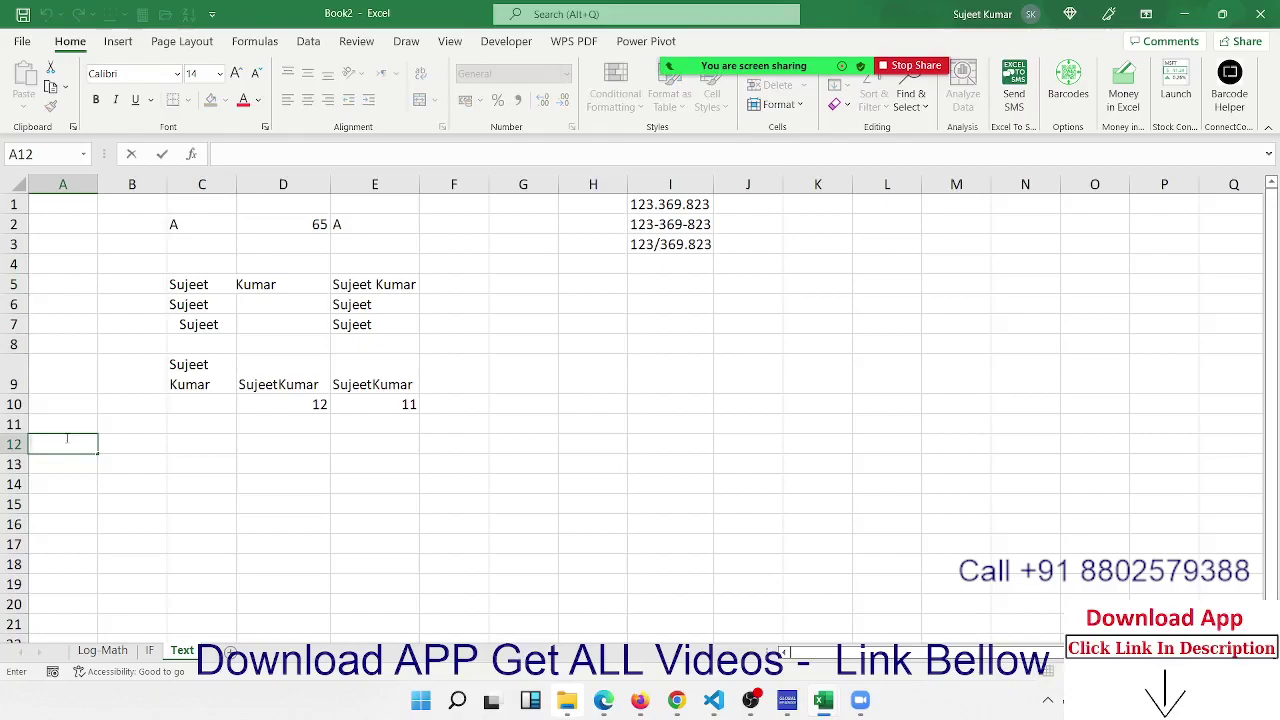
Put a line break in A12 and enter =CODE(A12) in B12, showing 10.
{"action": "key", "text": "ctrl+Return"}
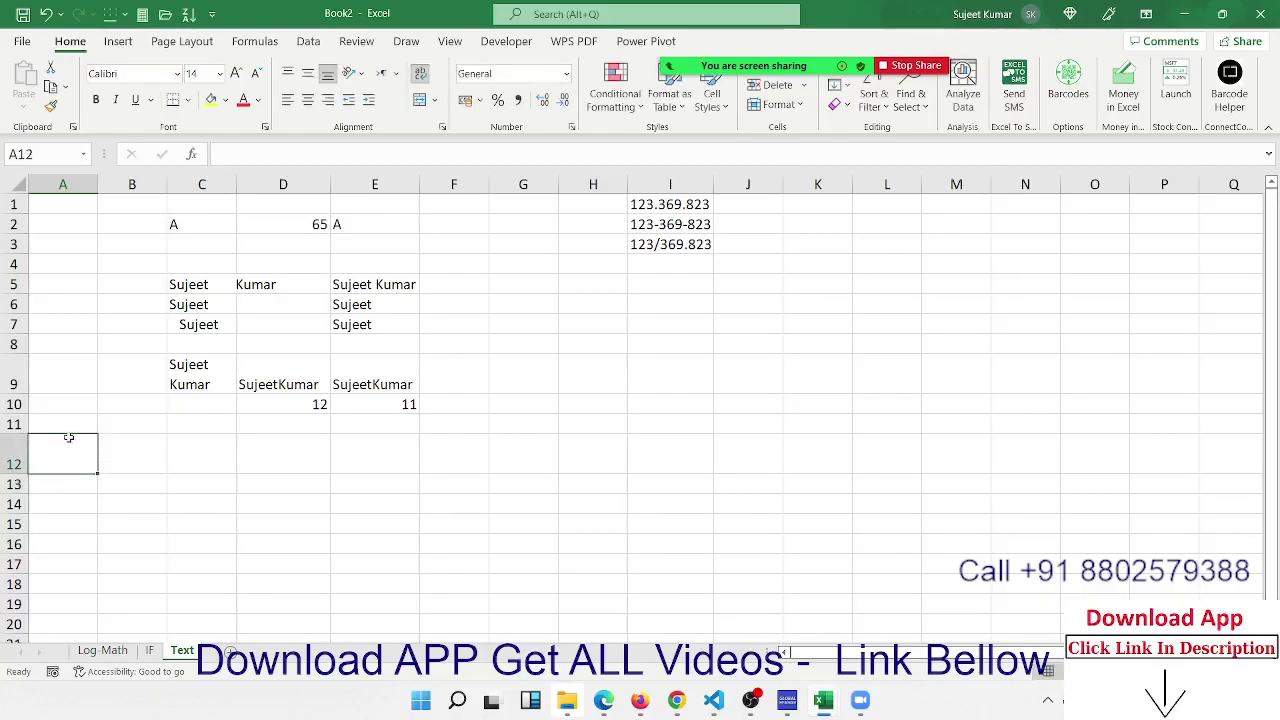
{"action": "key", "text": "Right"}
{"action": "type", "text": "=cod"}
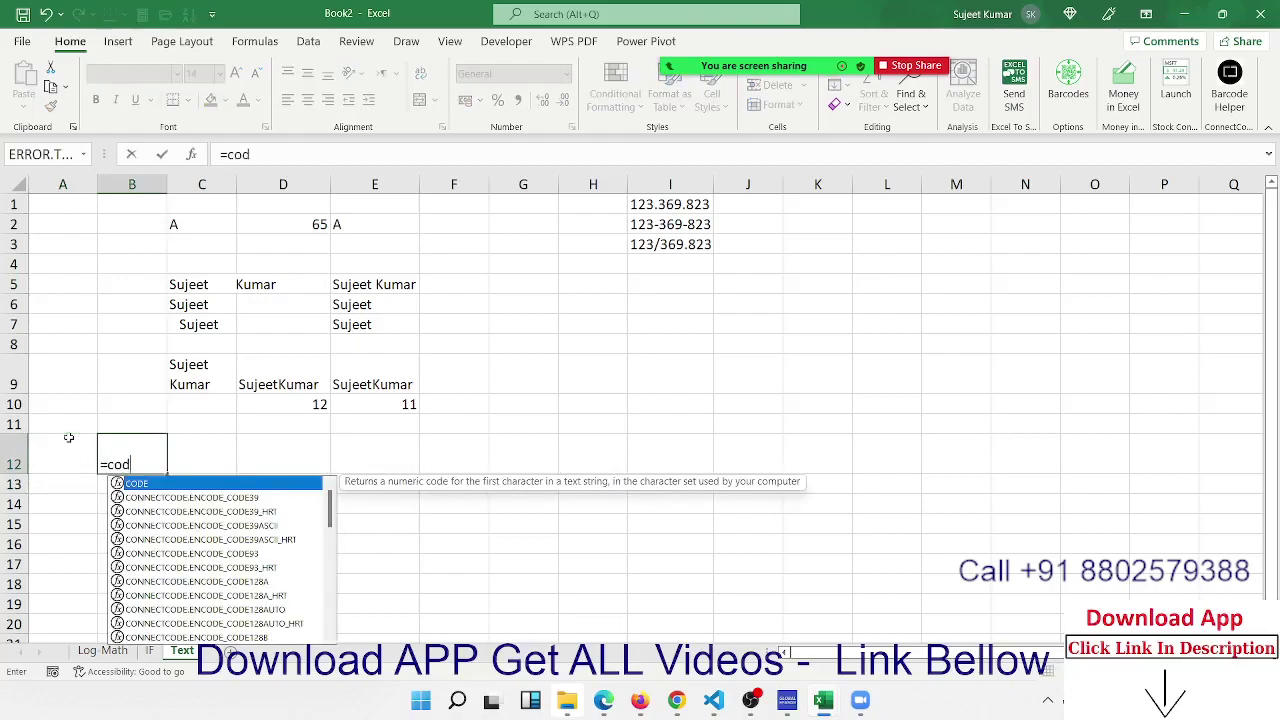
{"action": "key", "text": "Tab"}
{"action": "left_click", "coordinate": [68, 437]}
{"action": "key", "text": "Return"}
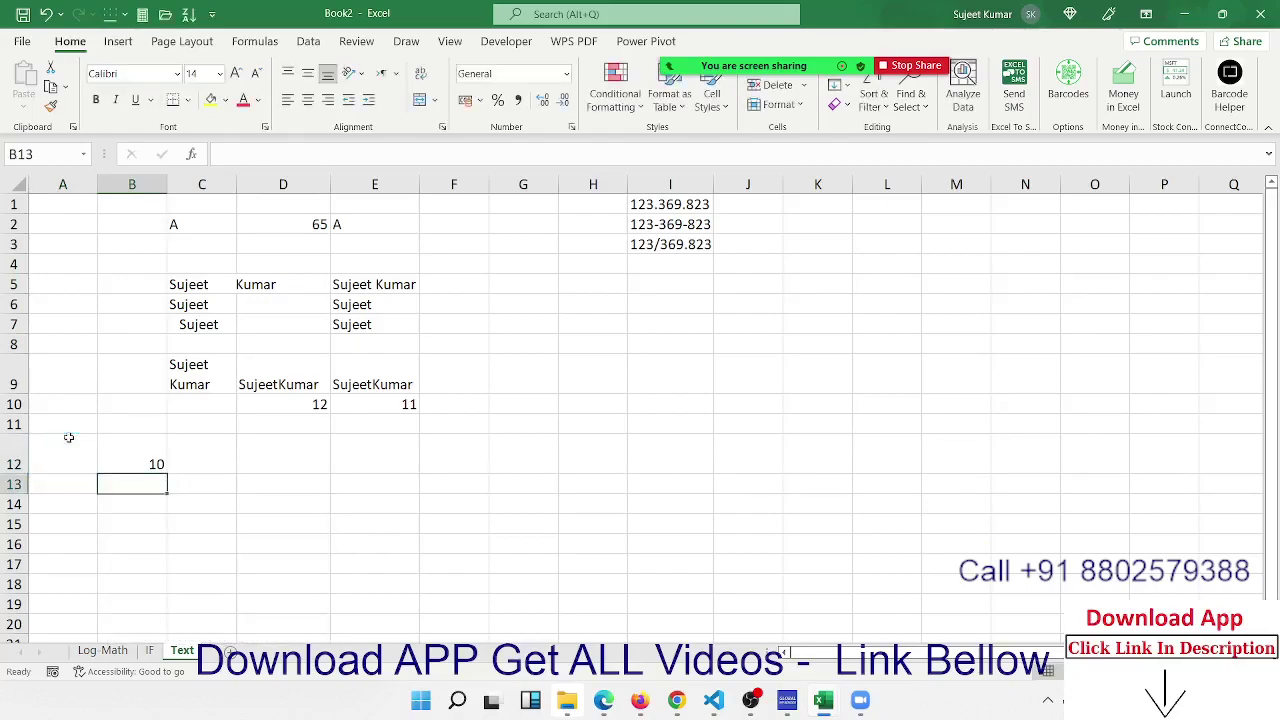
{"action": "key", "text": "Up"}
{"action": "key", "text": "Right"}
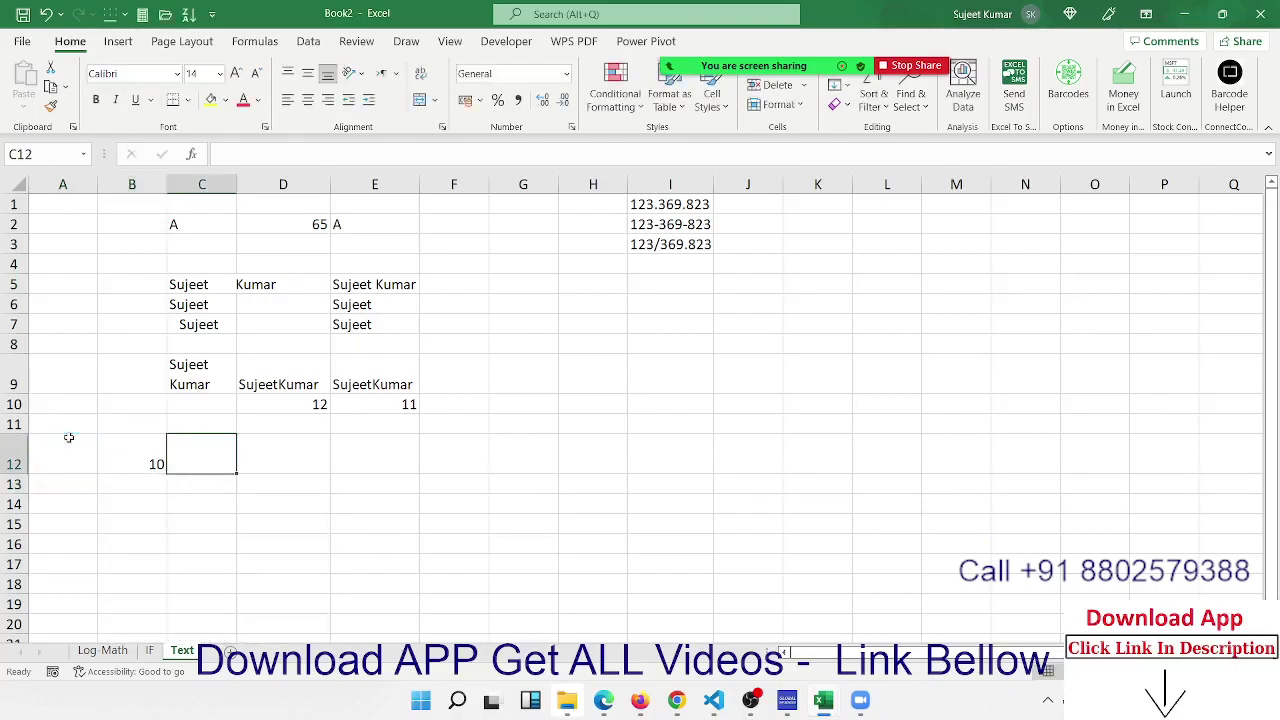
Enter =CHAR(10) in C12 to produce the invisible line-break character.
{"action": "type", "text": "=ch"}
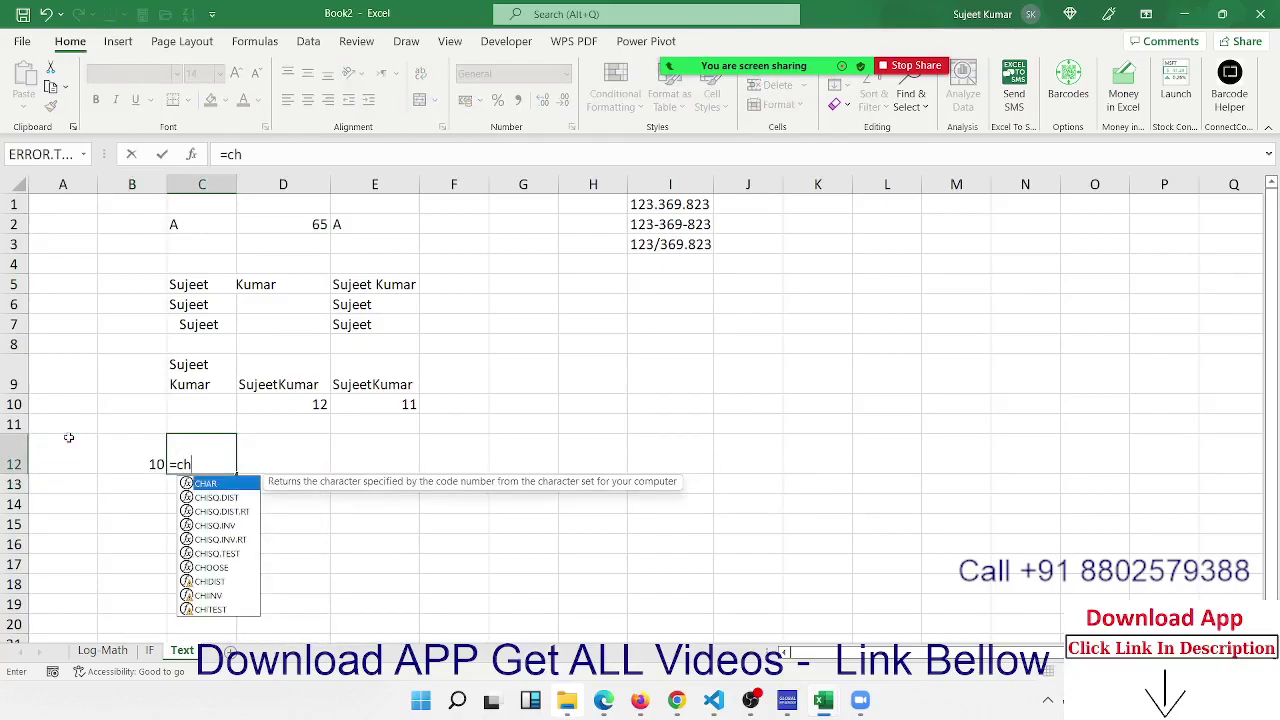
{"action": "key", "text": "Tab"}
{"action": "type", "text": "10"}
{"action": "type", "text": ")"}
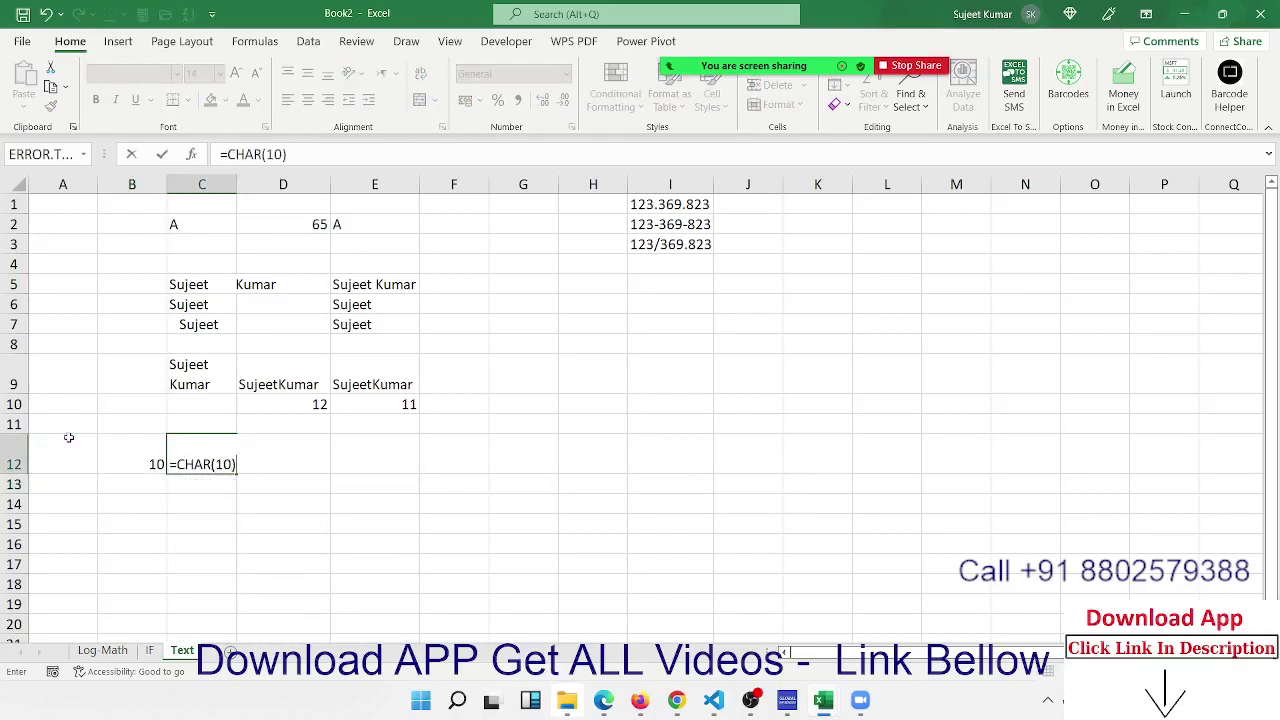
{"action": "key", "text": "Return"}
{"action": "key", "text": "Up"}
{"action": "key", "text": "Right"}
{"action": "key", "text": "F2"}
Enter a comparison formula in D12 referencing A12 that returns TRUE.
{"action": "type", "text": "="}
{"action": "key", "text": "Left"}
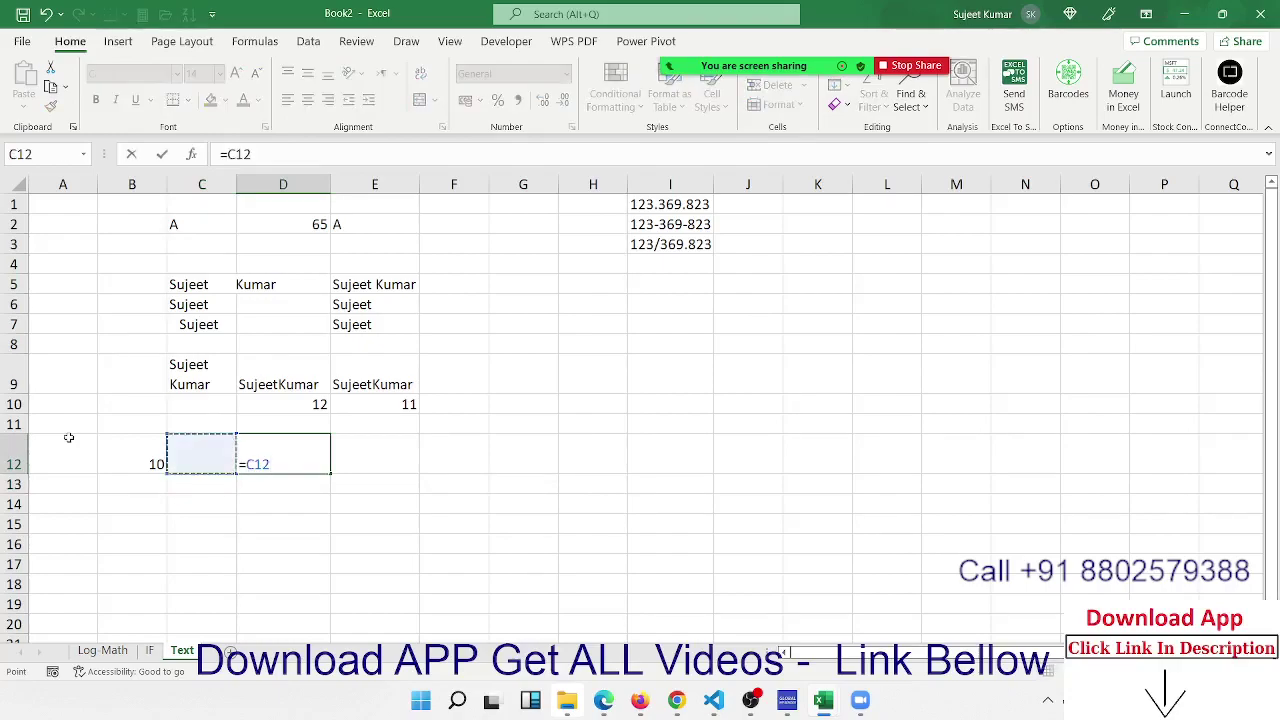
{"action": "key", "text": "Left"}
{"action": "key", "text": "Left"}
{"action": "type", "text": "="}
{"action": "left_click", "coordinate": [69, 441]}
{"action": "key", "text": "Return"}
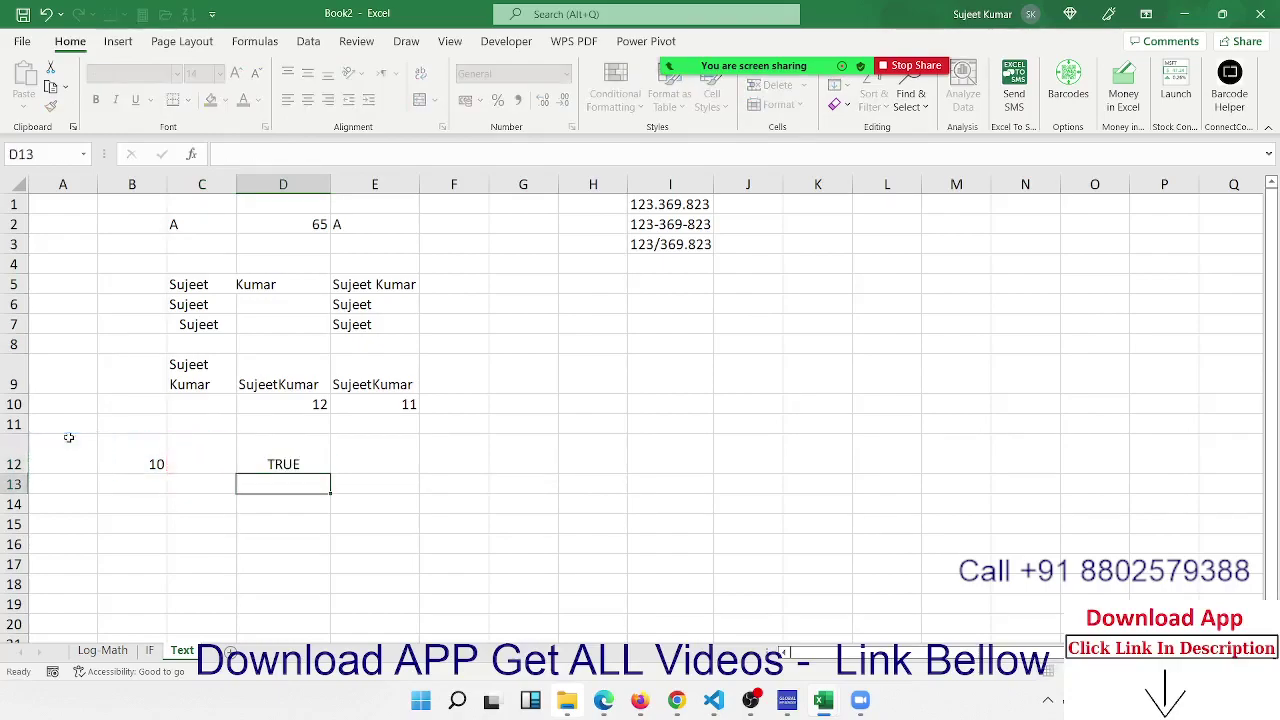
{"action": "key", "text": "Up"}
{"action": "key", "text": "Up"}
{"action": "key", "text": "Up"}
{"action": "key", "text": "Left"}
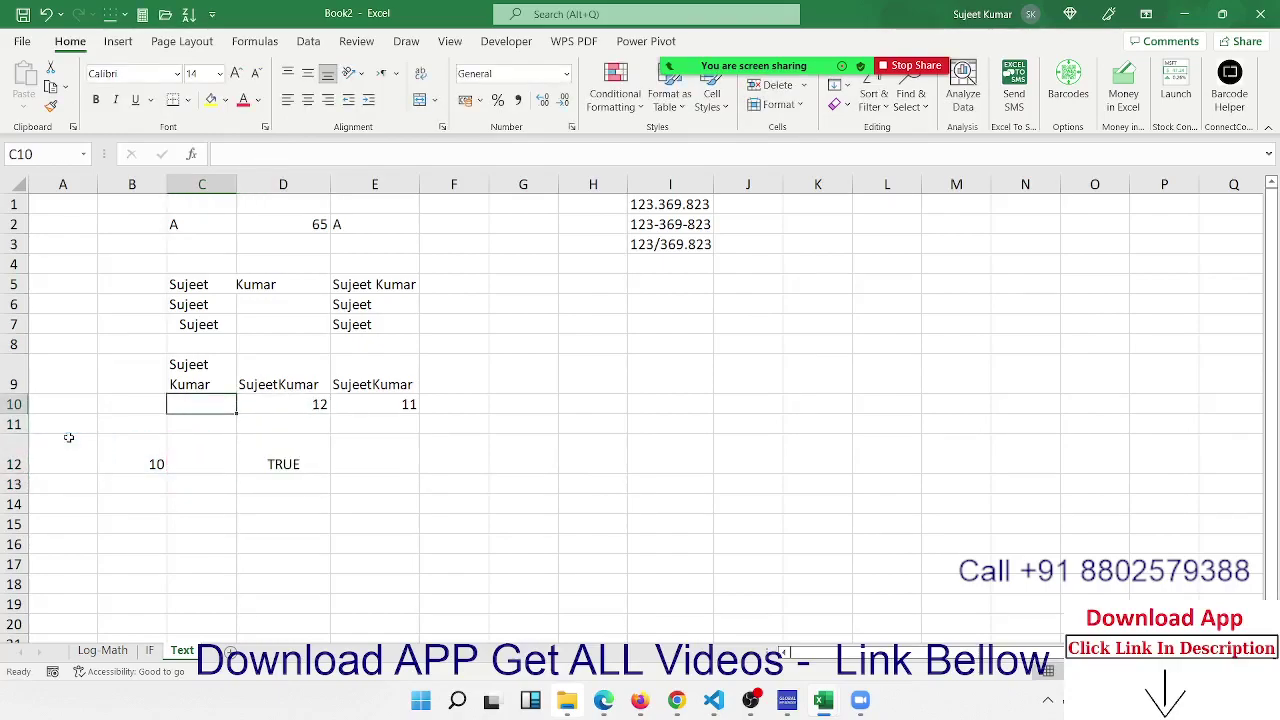
{"action": "key", "text": "Left"}
Enter =SUBSTITUTE(C9,CHAR(10)," ") in B10, replacing C9's line break with a space.
{"action": "type", "text": "="}
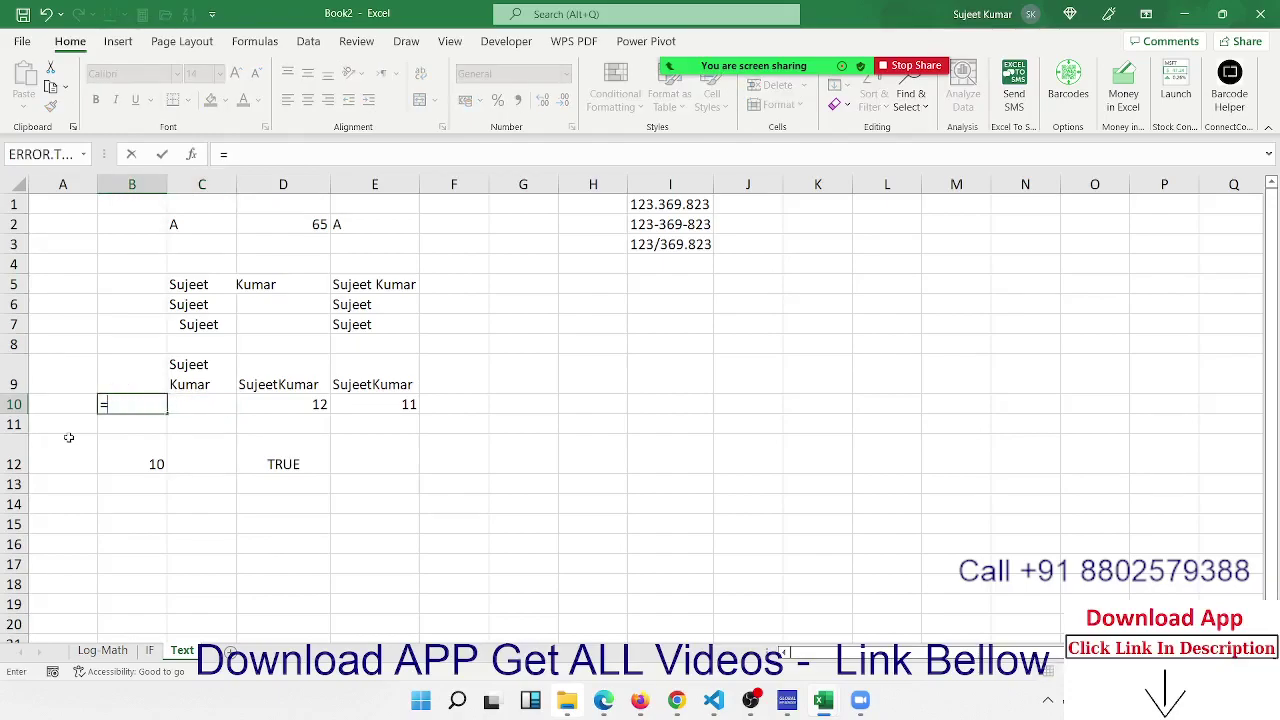
{"action": "type", "text": "su"}
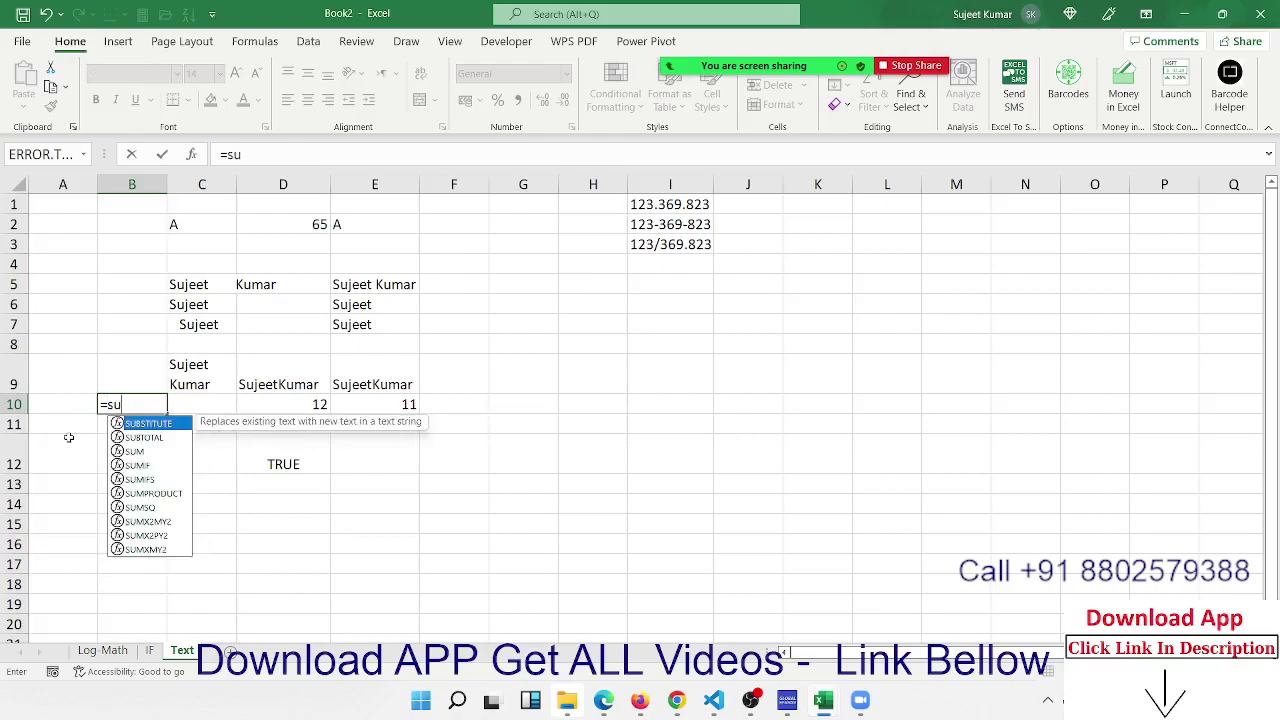
{"action": "key", "text": "Tab"}
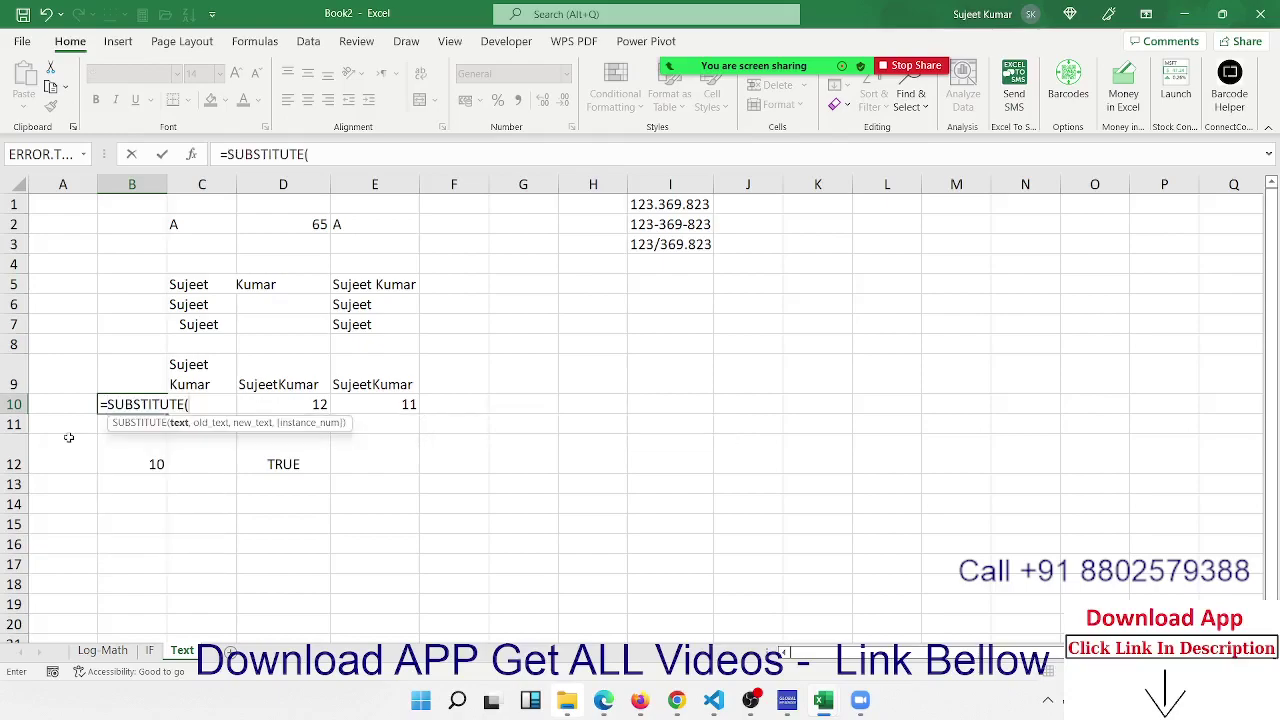
{"action": "key", "text": "Up"}
{"action": "key", "text": "Right"}
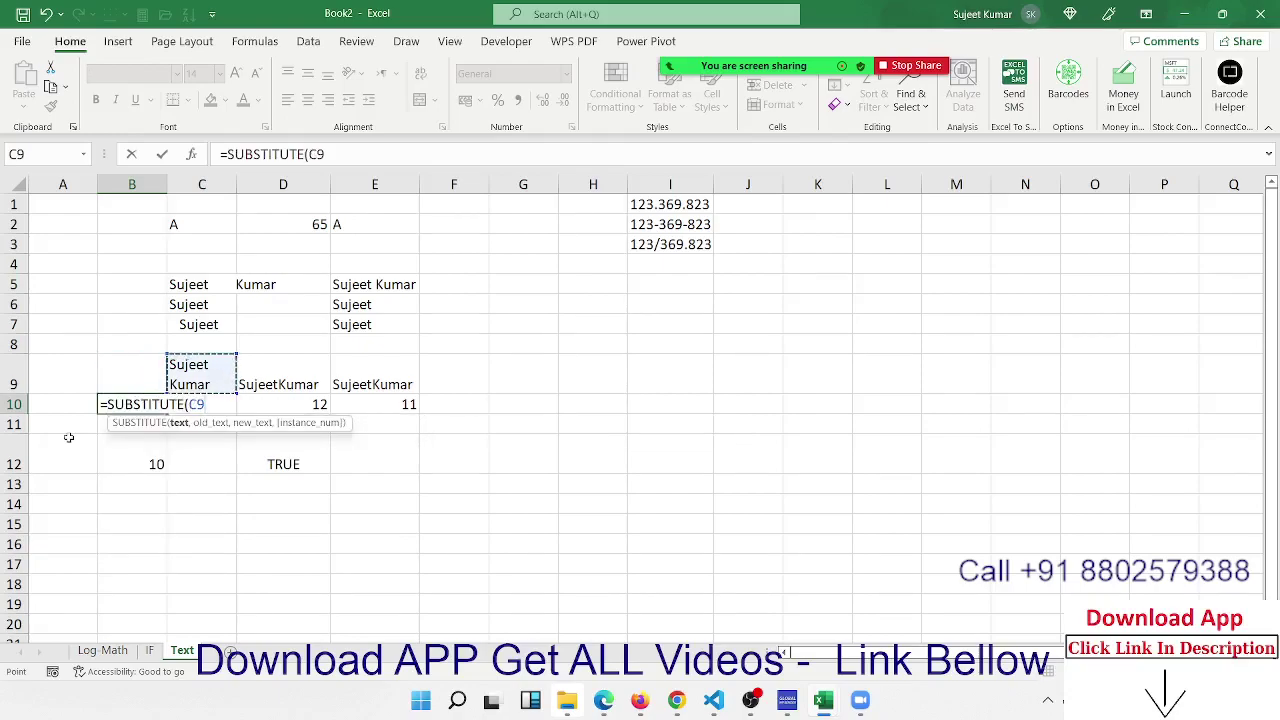
{"action": "type", "text": ","}
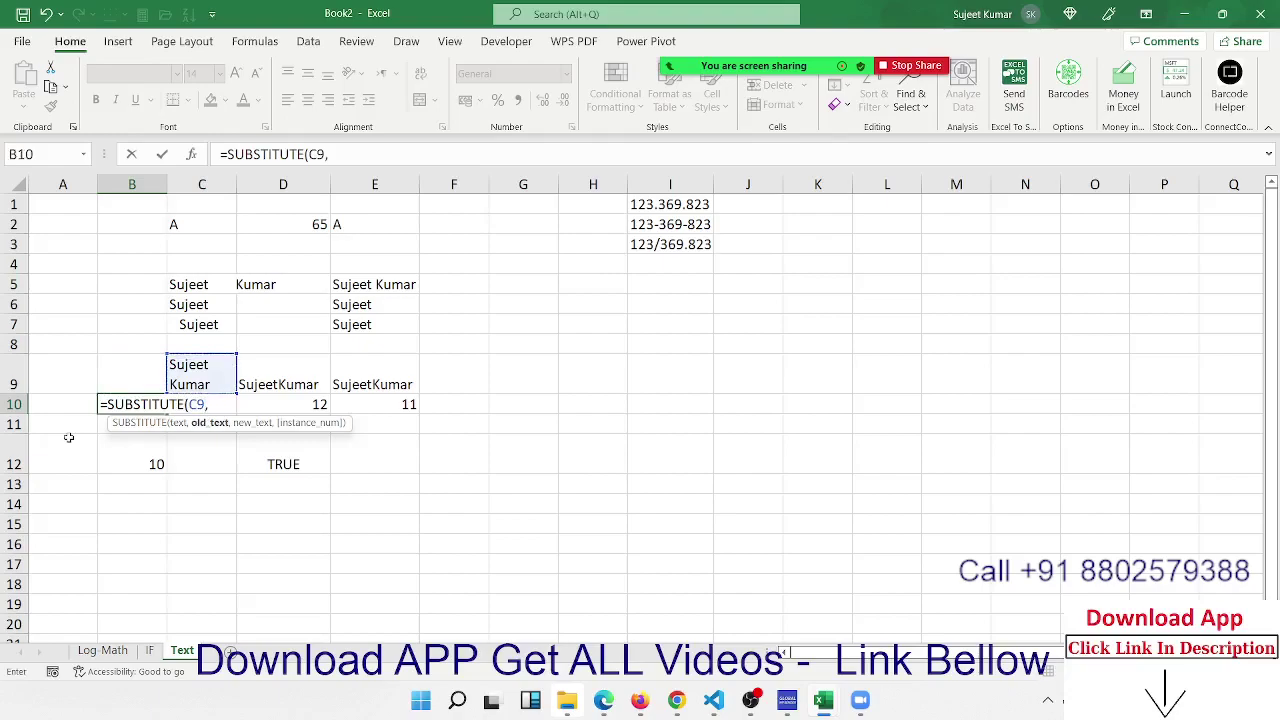
{"action": "type", "text": "ch"}
{"action": "key", "text": "Tab"}
{"action": "type", "text": "10"}
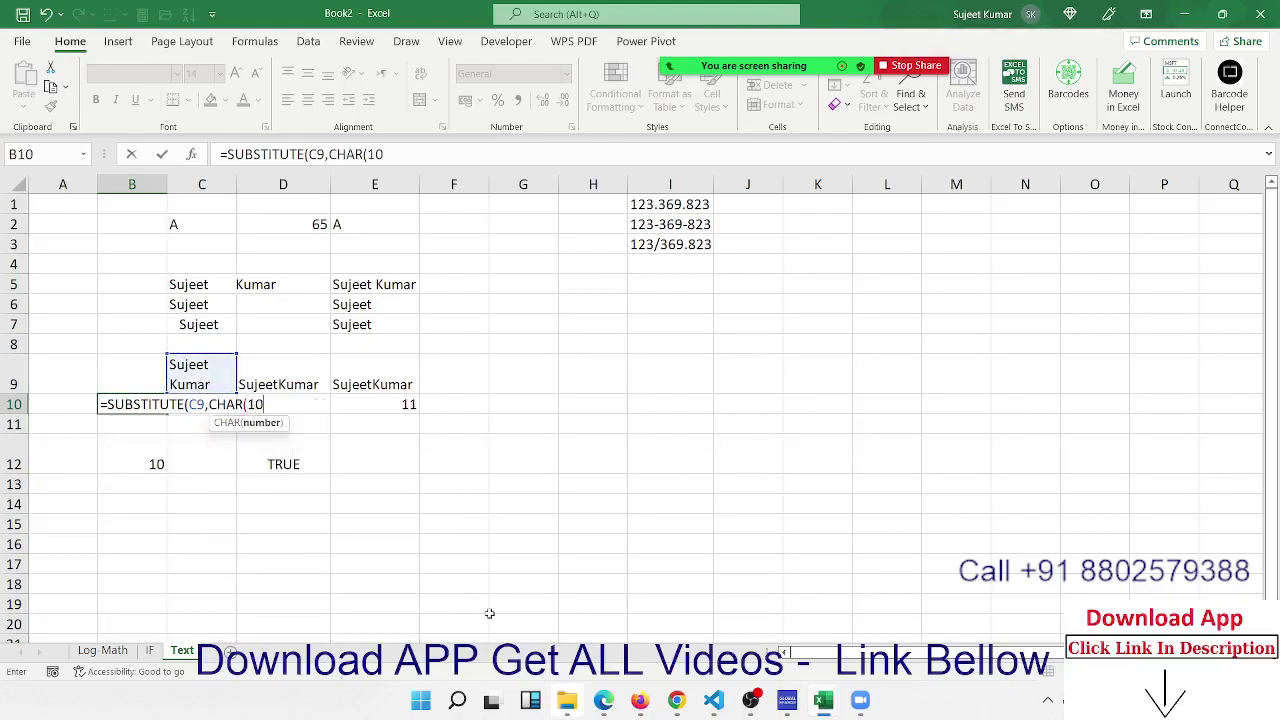
{"action": "type", "text": "),\""}
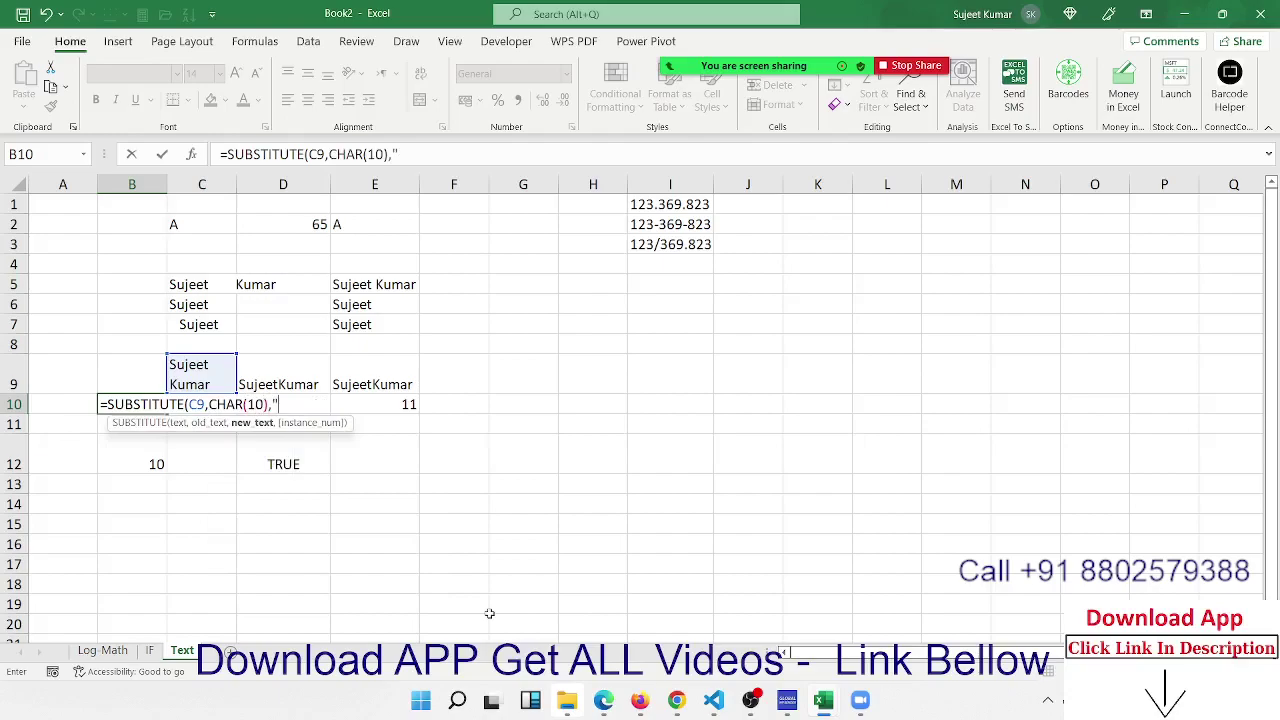
{"action": "type", "text": " \")"}
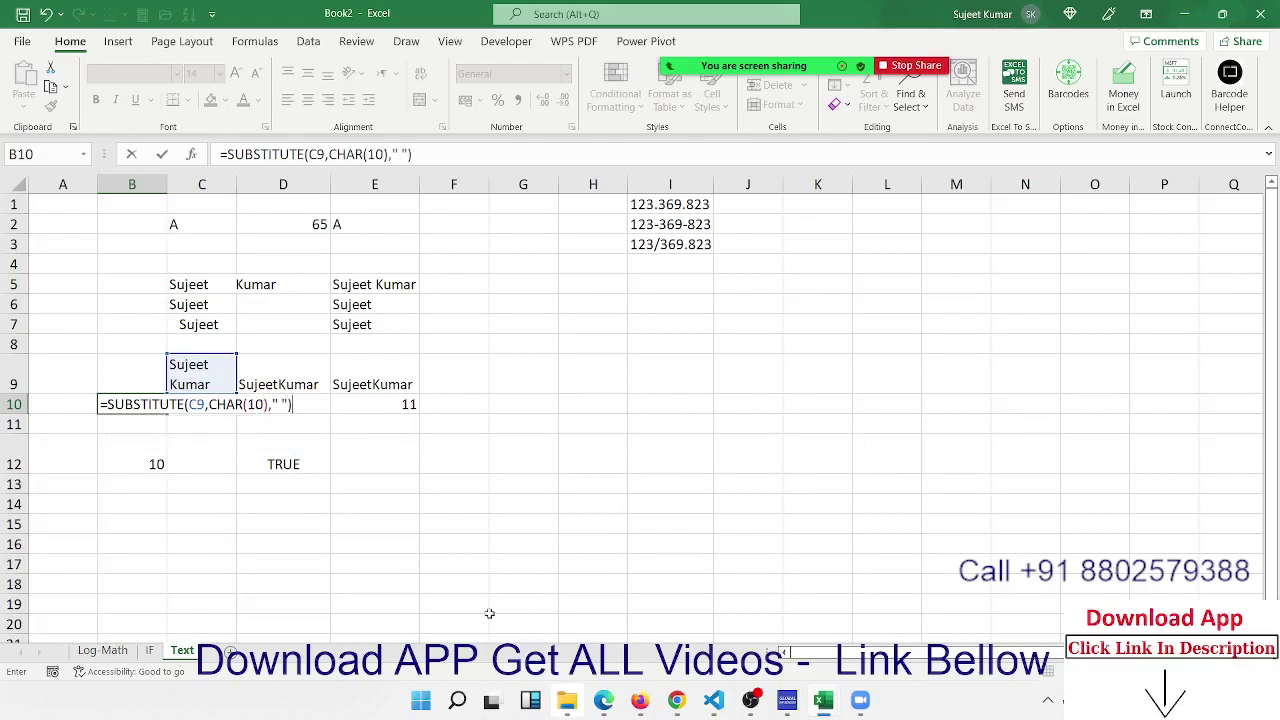
{"action": "key", "text": "Return"}
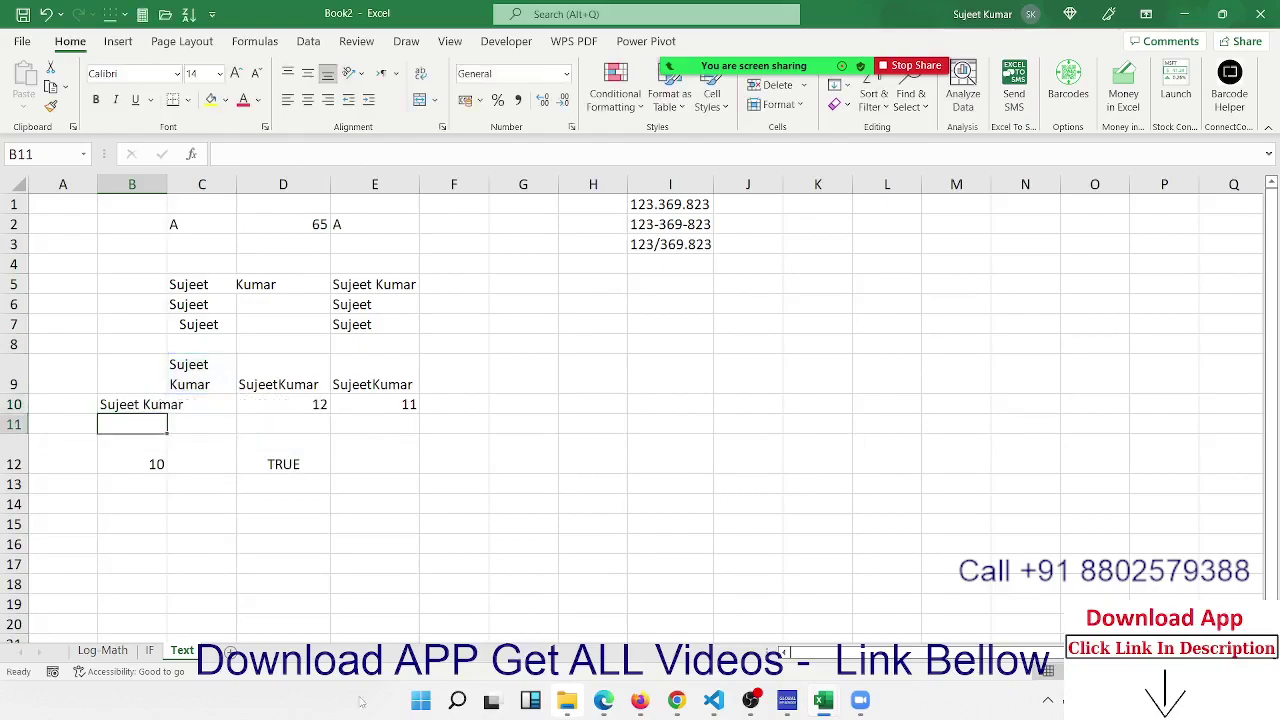
Type a sample first name in B14 and surname in C14.
{"action": "left_click", "coordinate": [125, 505]}
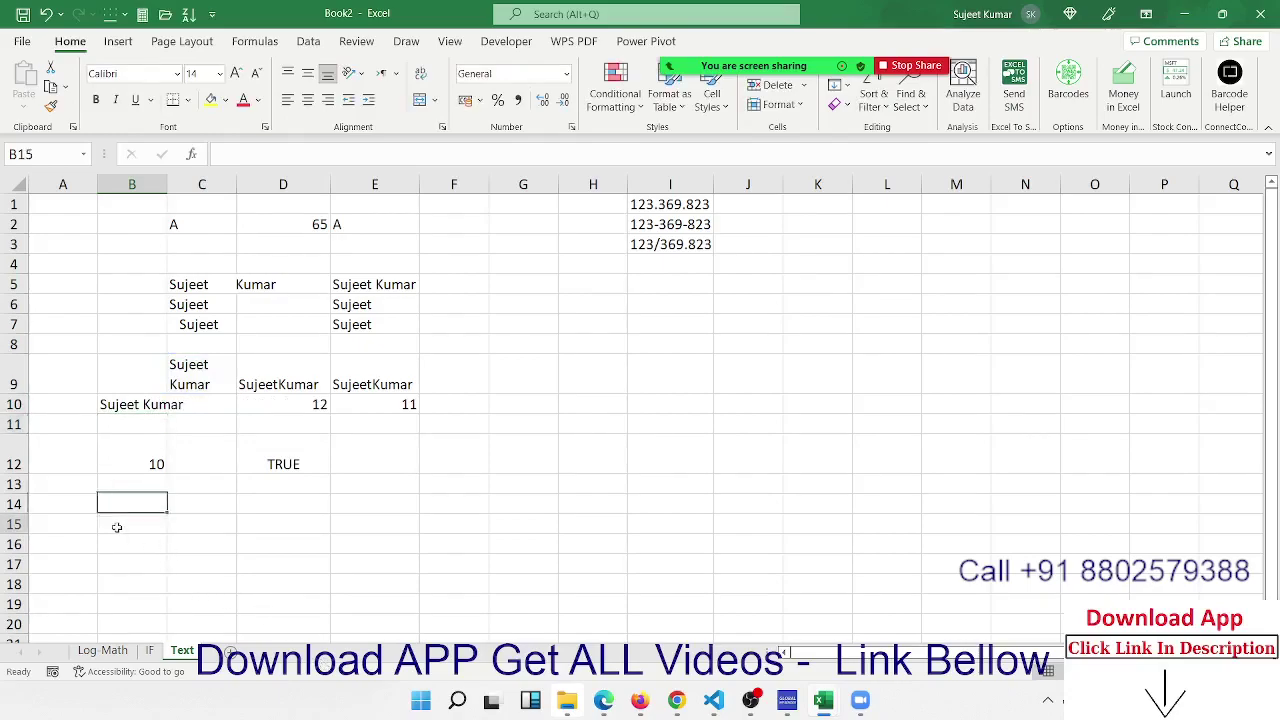
{"action": "scroll", "coordinate": [255, 580], "scroll_direction": "down", "scroll_amount": 3}
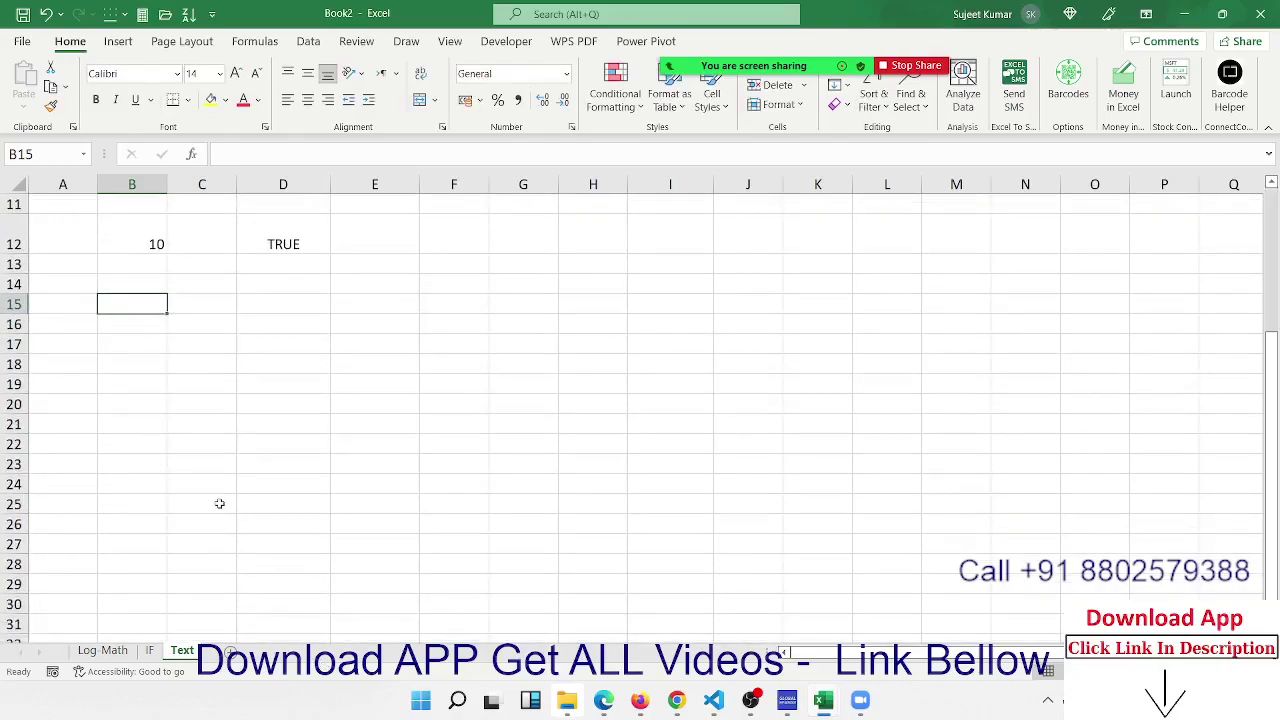
{"action": "left_click", "coordinate": [139, 288]}
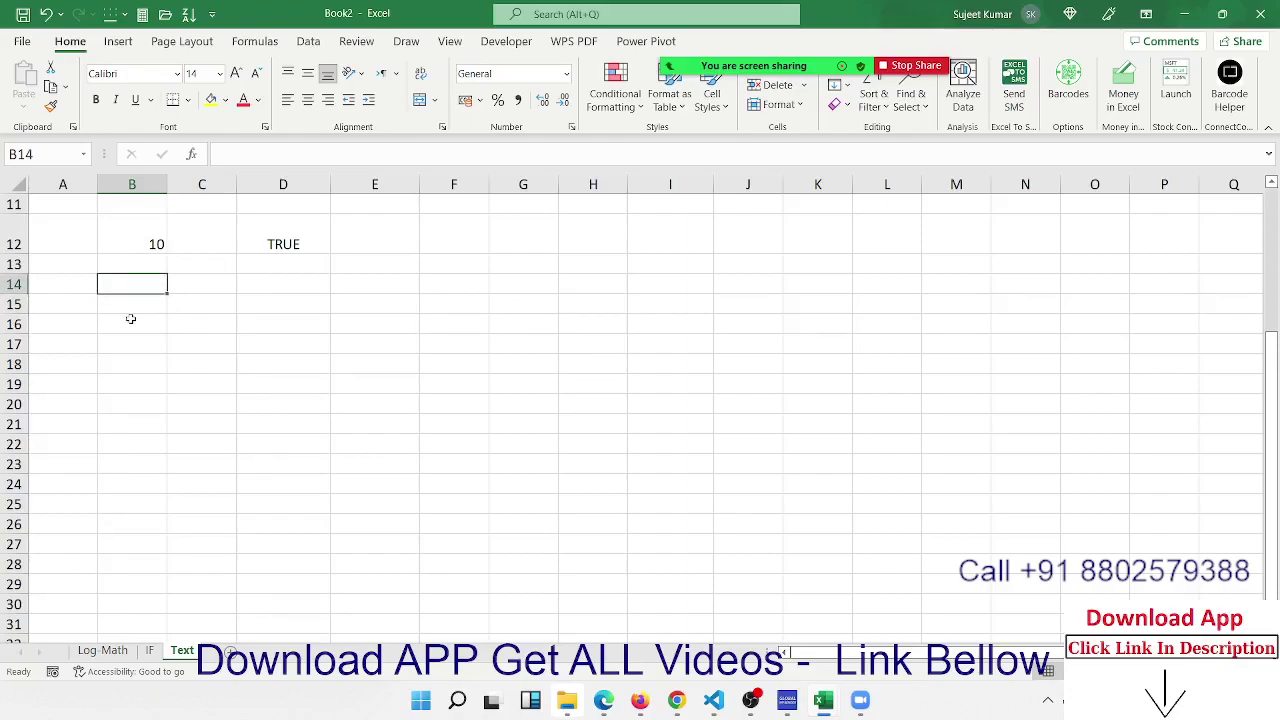
{"action": "key", "text": "Tab"}
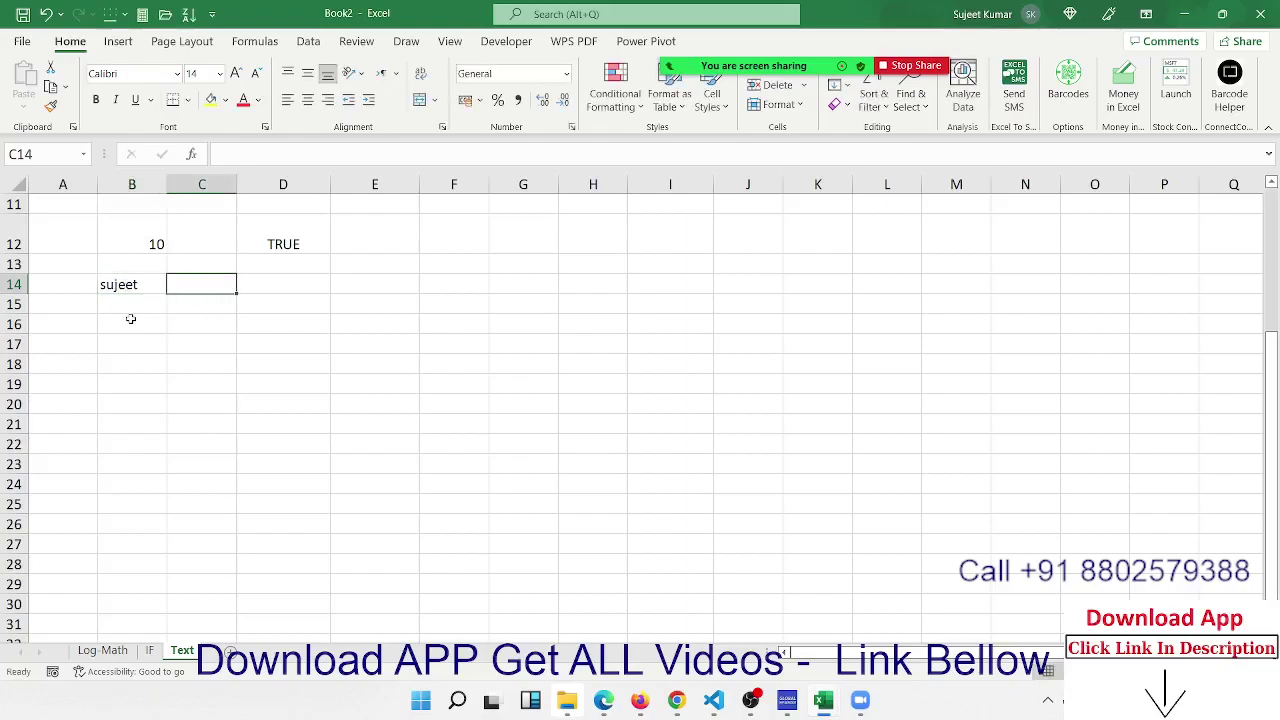
{"action": "key", "text": "Tab"}
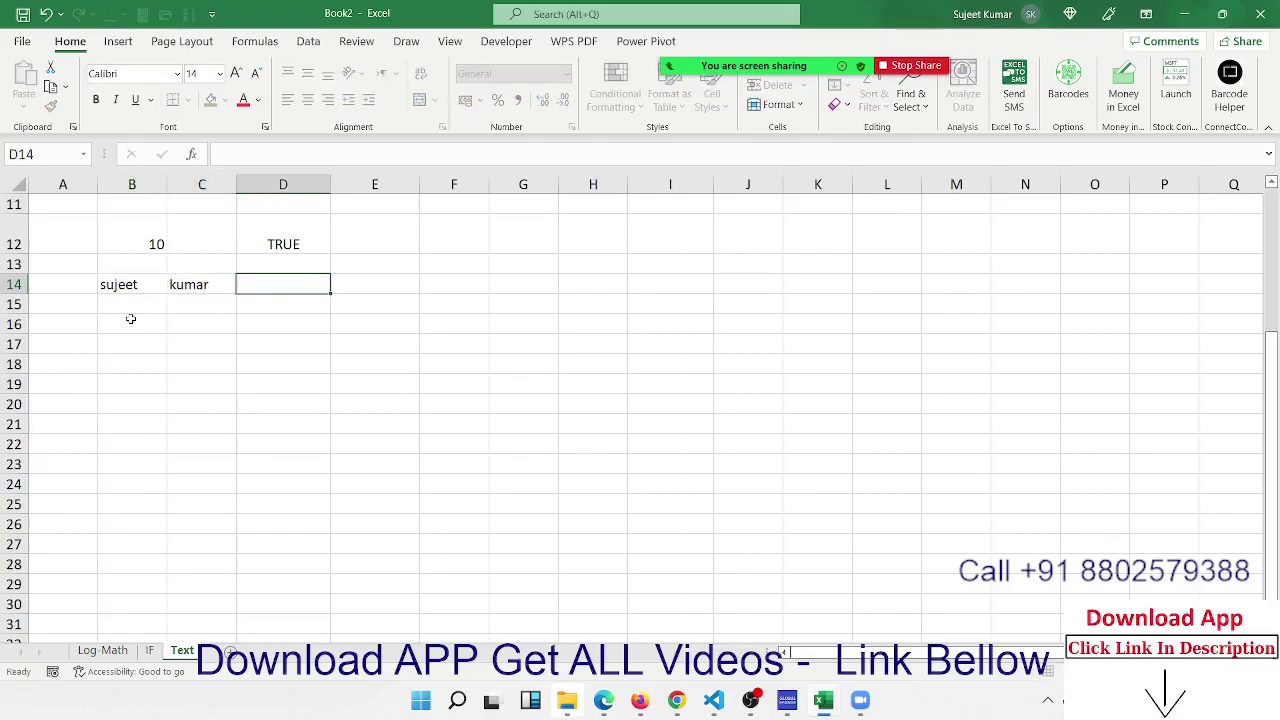
Enter =CONCATENATE(B14," ",C14) in D14 to join the names with a space.
{"action": "type", "text": "="}
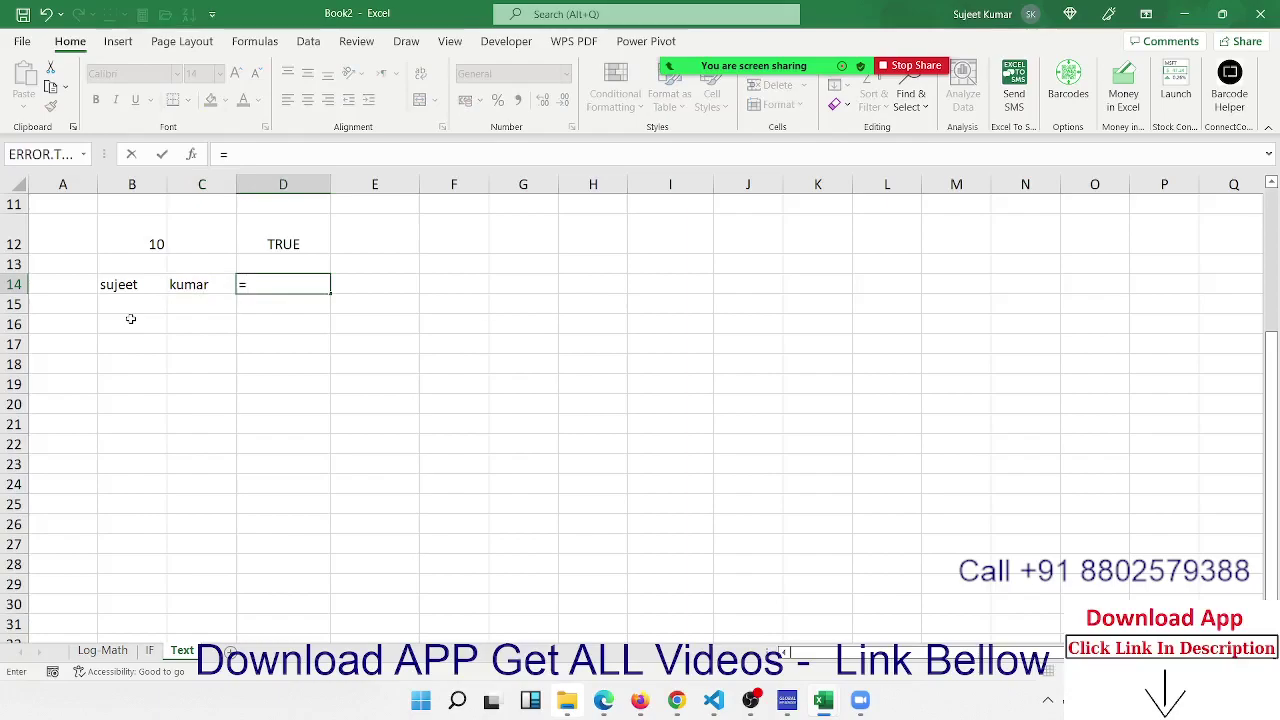
{"action": "type", "text": "con"}
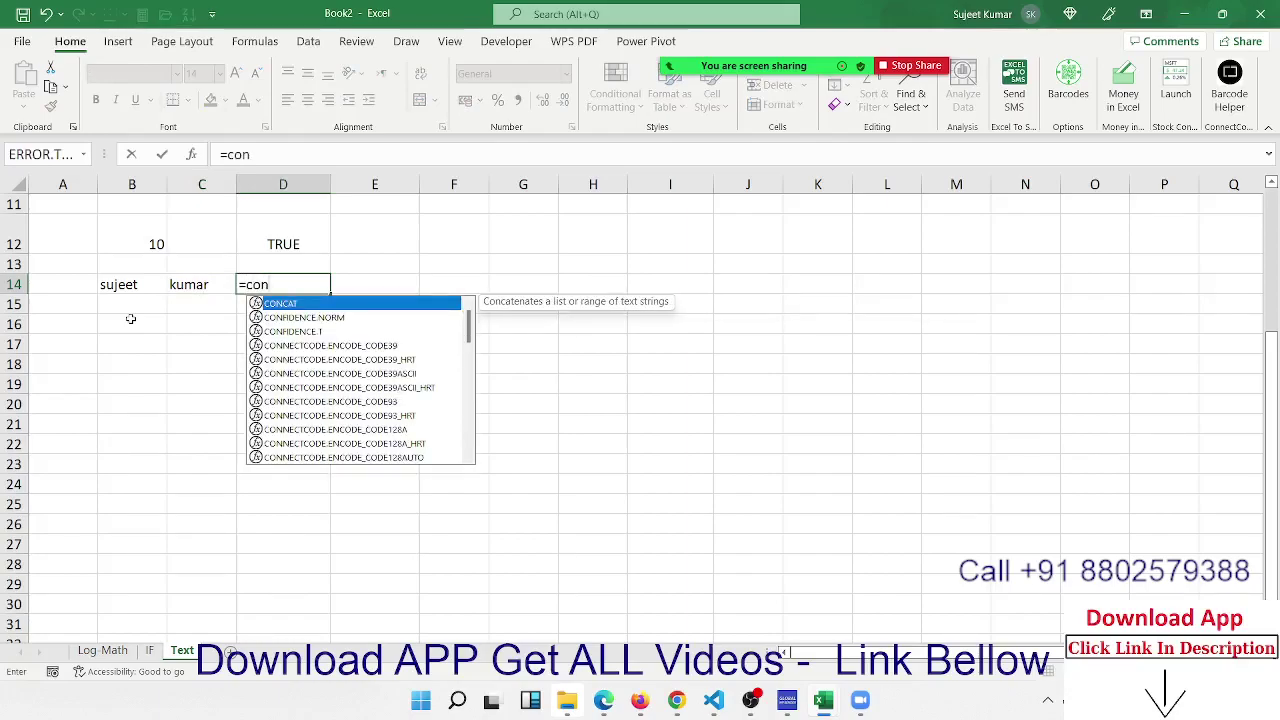
{"action": "type", "text": "c"}
{"action": "key", "text": "Down"}
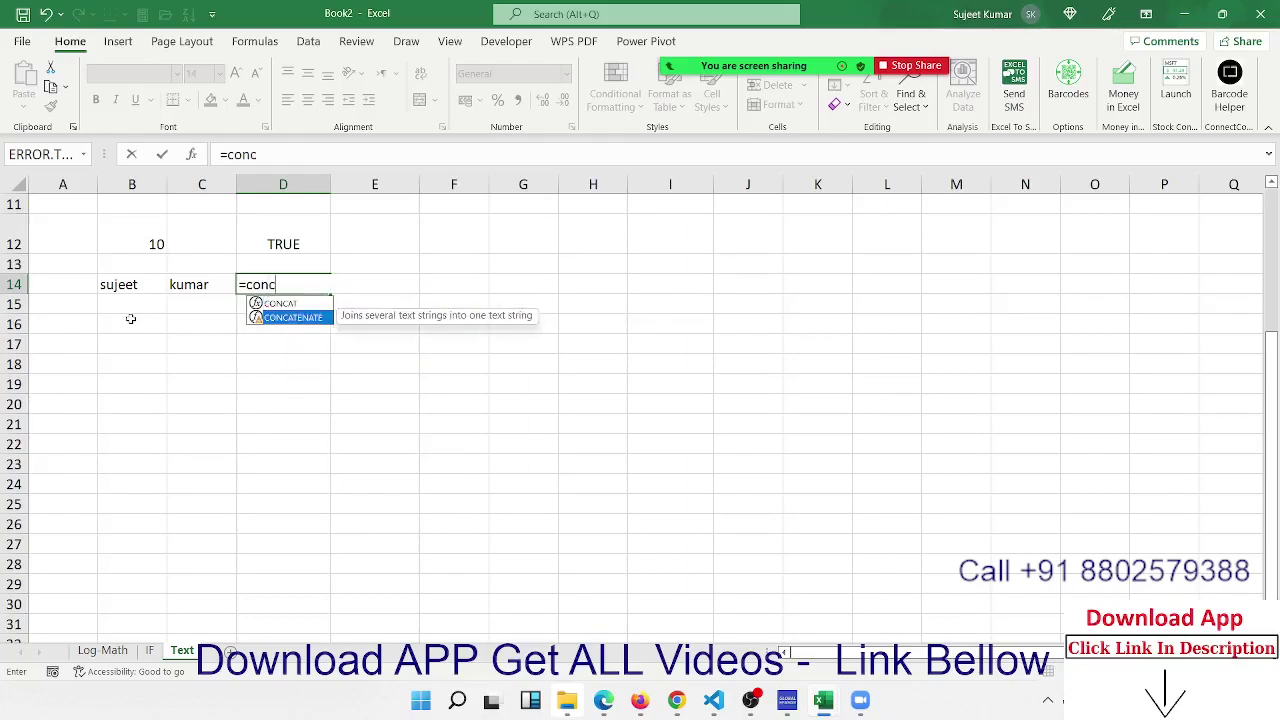
{"action": "key", "text": "Tab"}
{"action": "key", "text": "Left"}
{"action": "key", "text": "Left"}
{"action": "type", "text": ","}
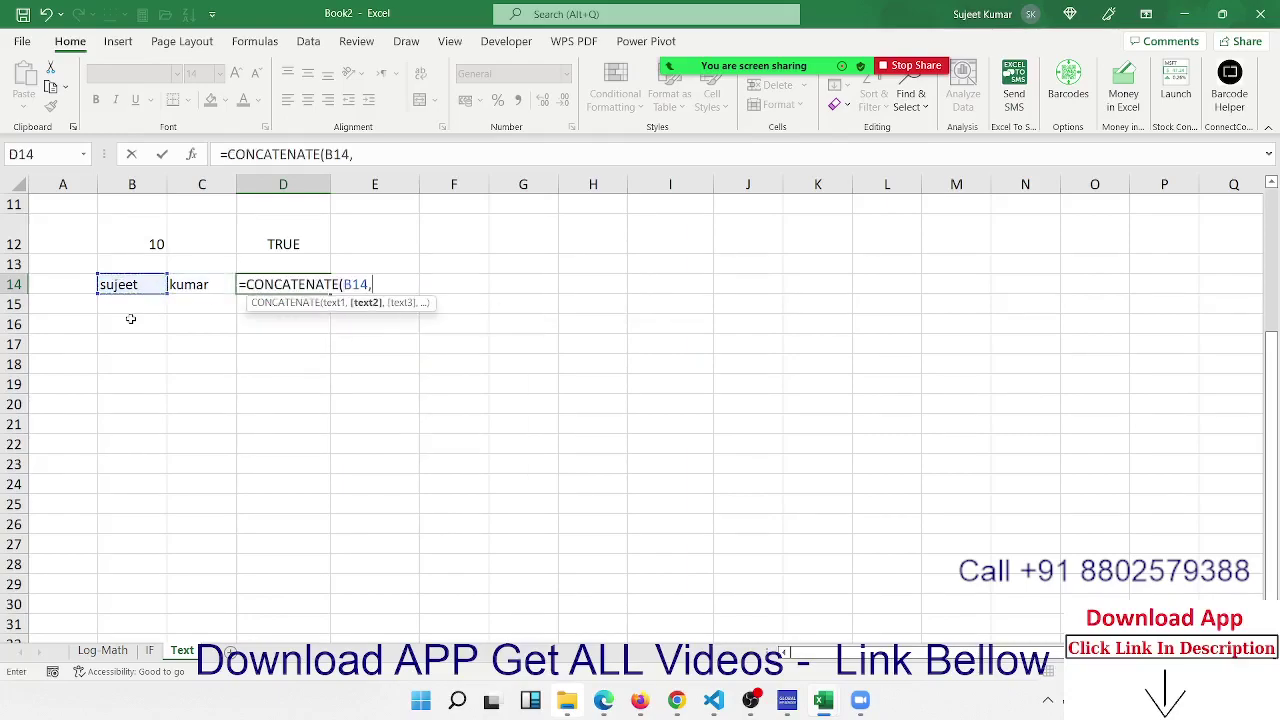
{"action": "type", "text": "\" \""}
{"action": "type", "text": ","}
{"action": "key", "text": "Left"}
{"action": "key", "text": "Return"}
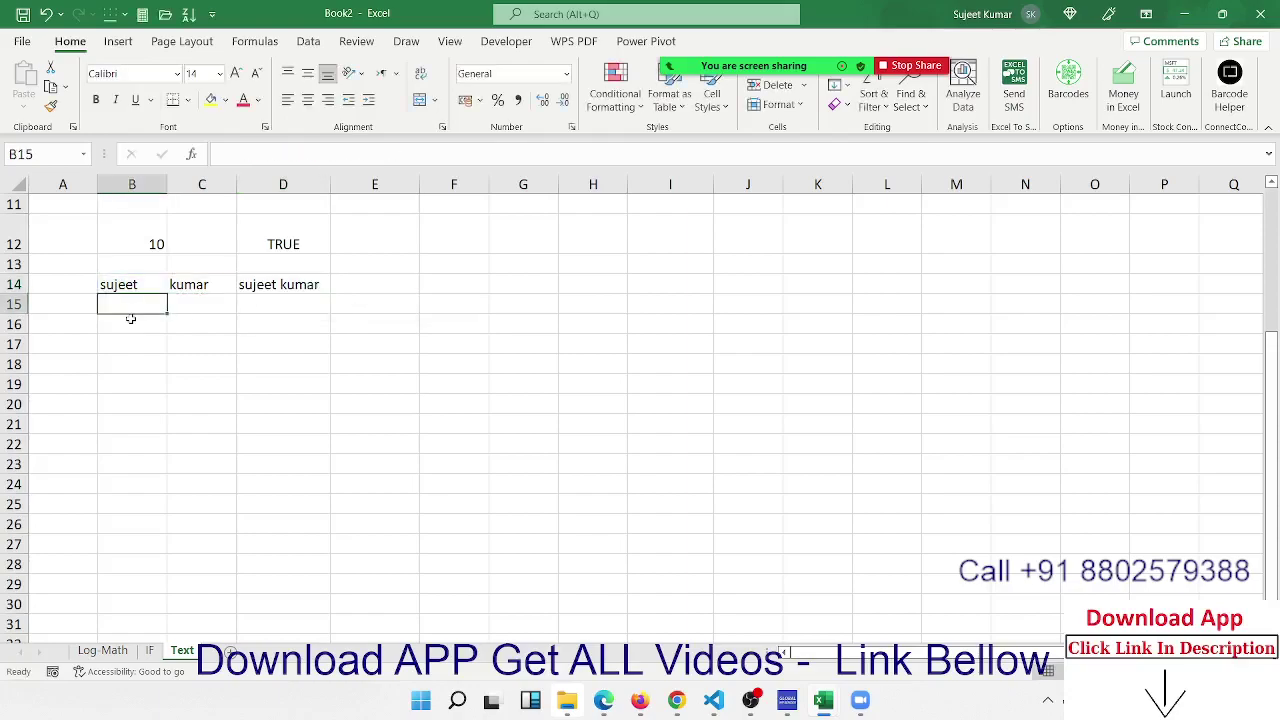
Enter =B14&" "&C14 in D15 to give the same combined name.
{"action": "key", "text": "Right"}
{"action": "key", "text": "Right"}
{"action": "type", "text": "="}
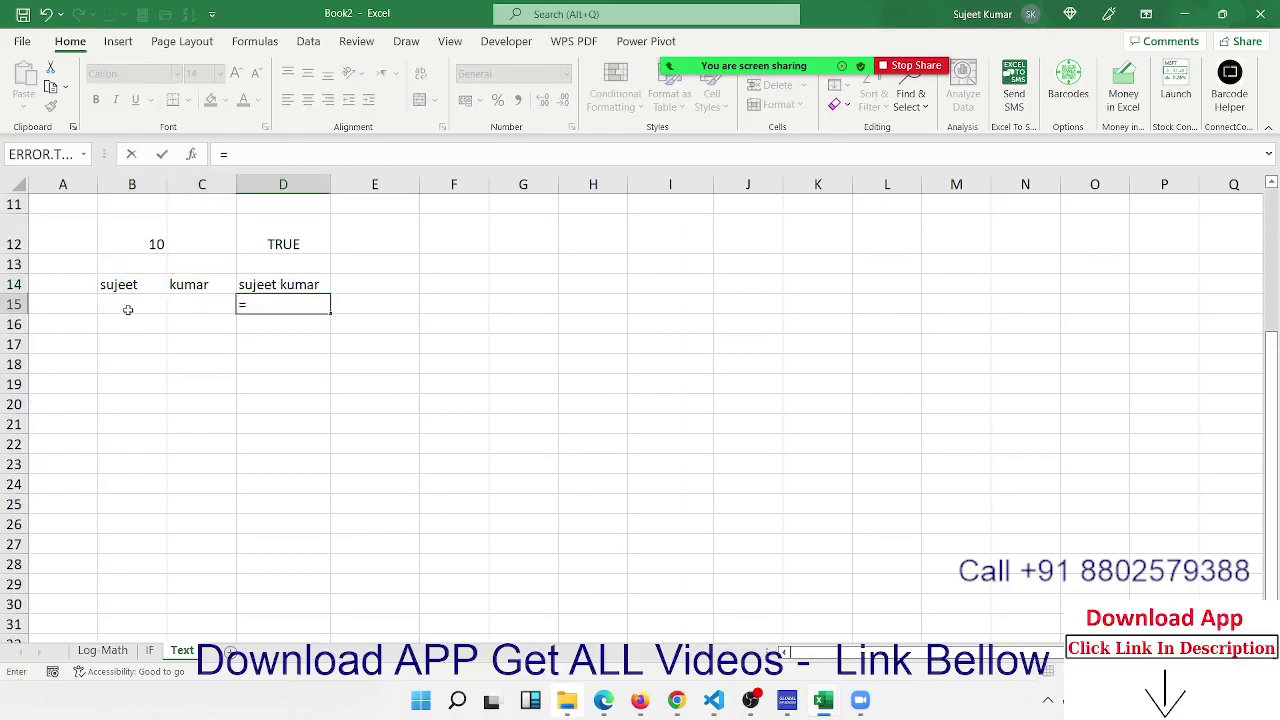
{"action": "left_click", "coordinate": [131, 285]}
{"action": "type", "text": "&\""}
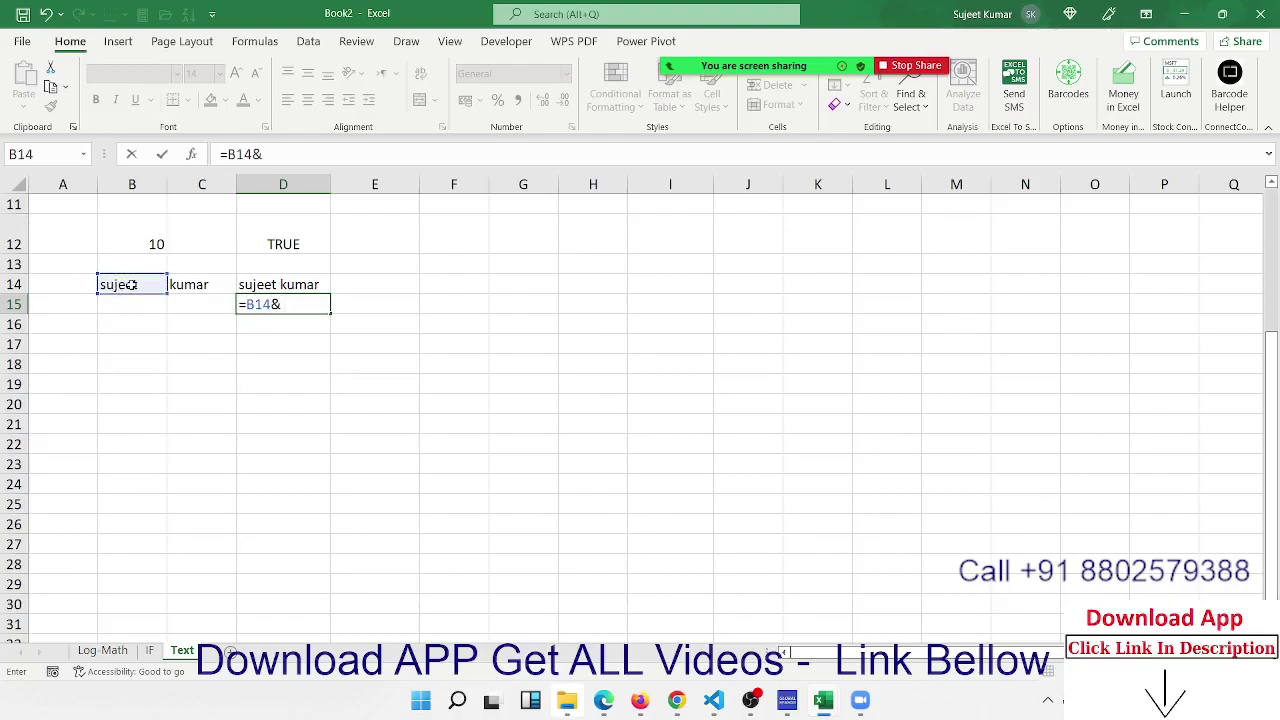
{"action": "type", "text": " \""}
{"action": "type", "text": "&"}
{"action": "left_click", "coordinate": [189, 284]}
{"action": "key", "text": "Return"}
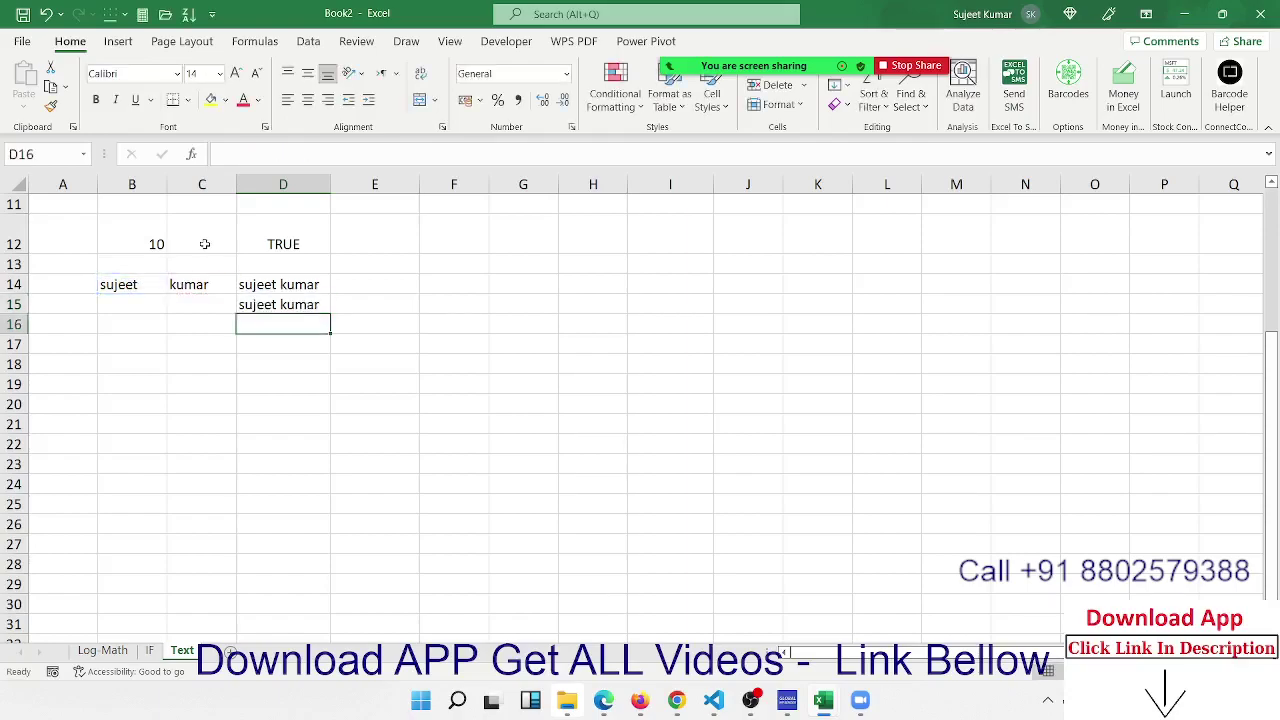
{"action": "left_click", "coordinate": [121, 342]}
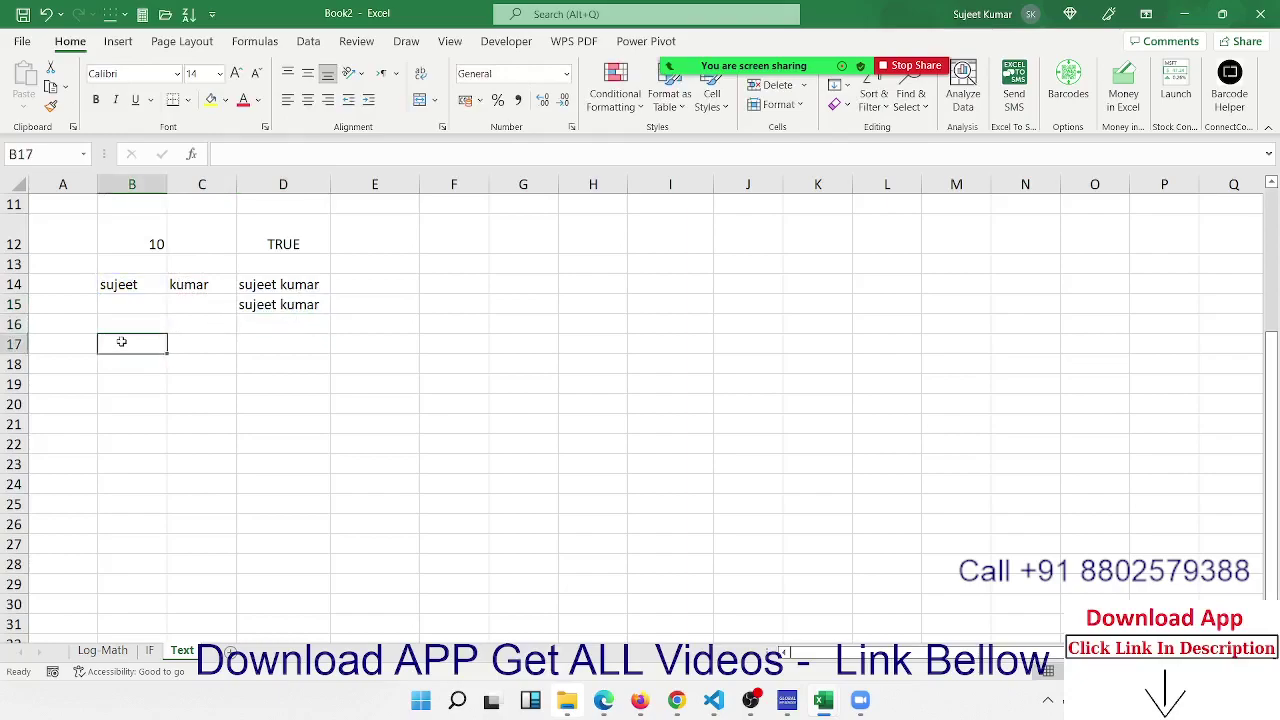
Type Puja in B17 and auto-fill a list of eight names down to B24.
{"action": "type", "text": "Puja"}
{"action": "left_click", "coordinate": [134, 389]}
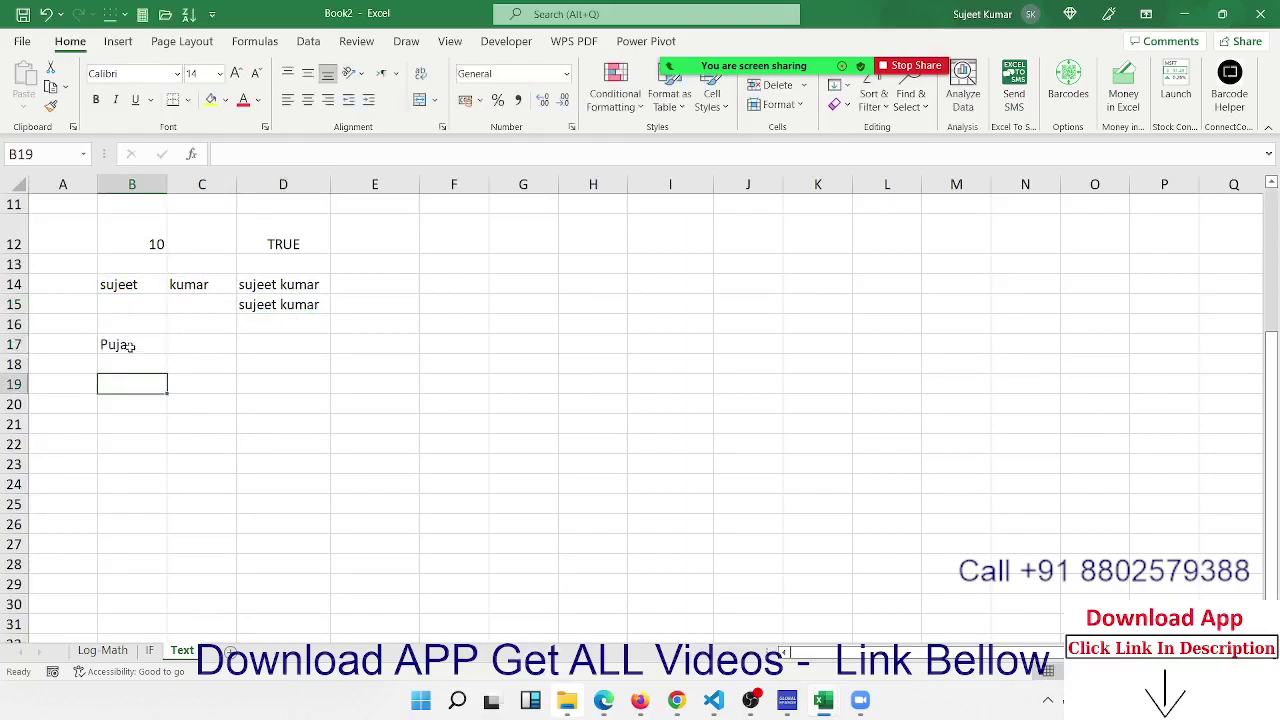
{"action": "left_click", "coordinate": [132, 345]}
{"action": "left_click_drag", "start_coordinate": [167, 355], "coordinate": [140, 492]}
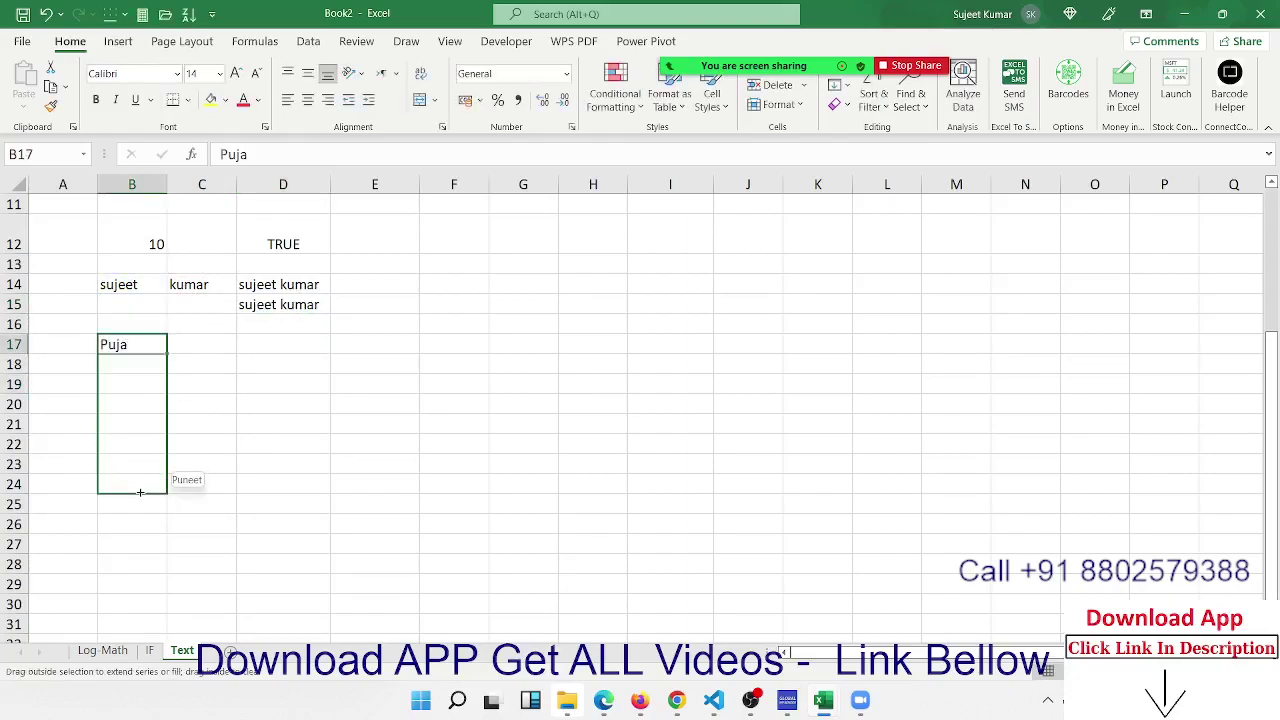
Enter =CONCAT(B17:B24) in C17 to join the names into one unspaced string.
{"action": "left_click", "coordinate": [204, 350]}
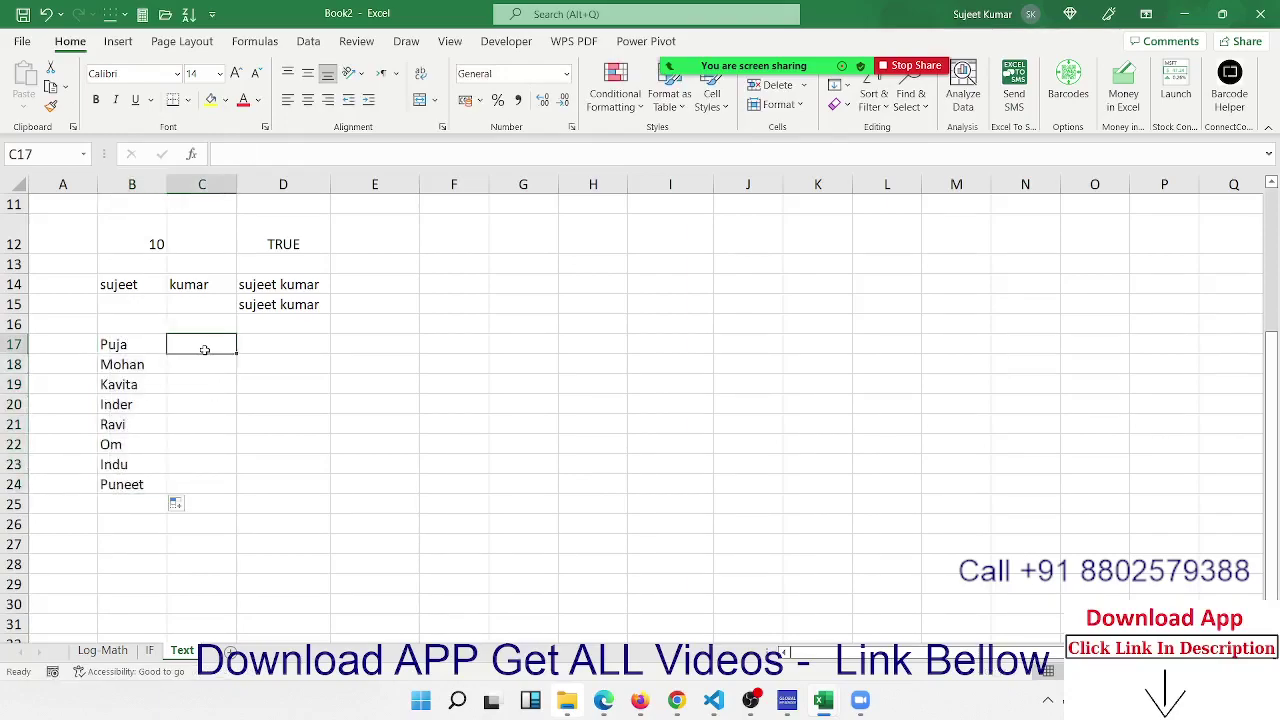
{"action": "type", "text": "="}
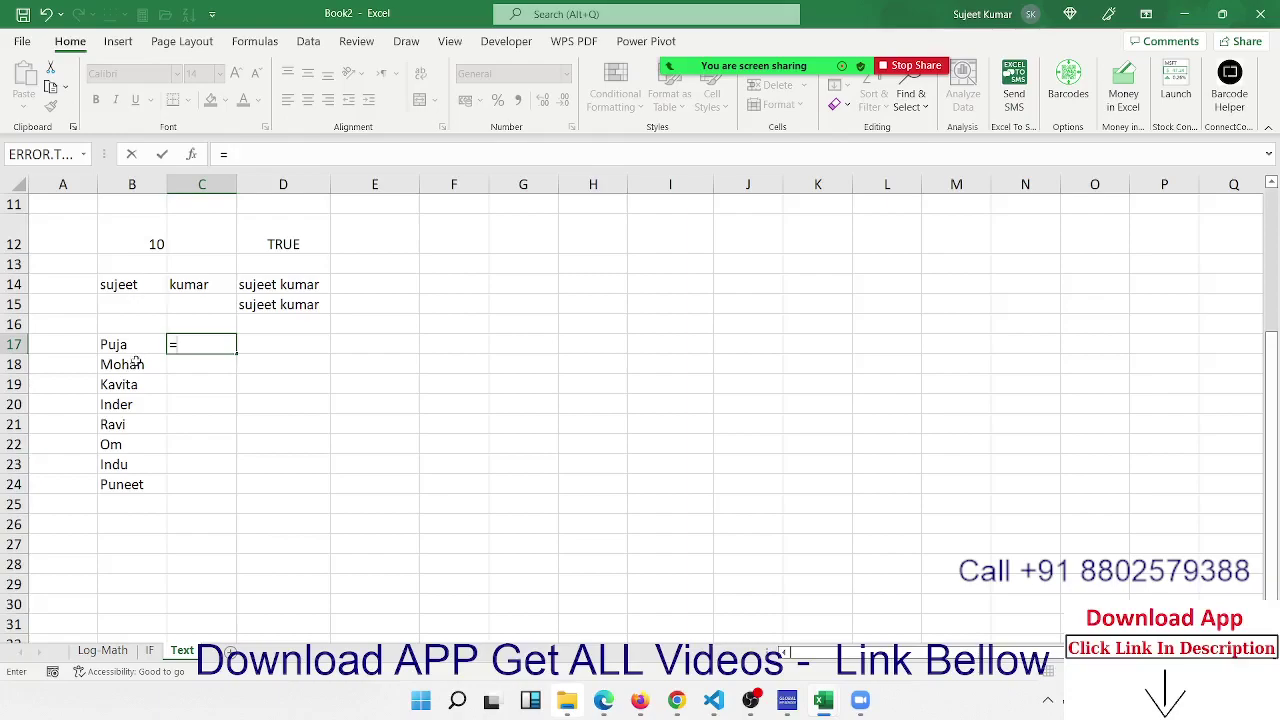
{"action": "type", "text": "con"}
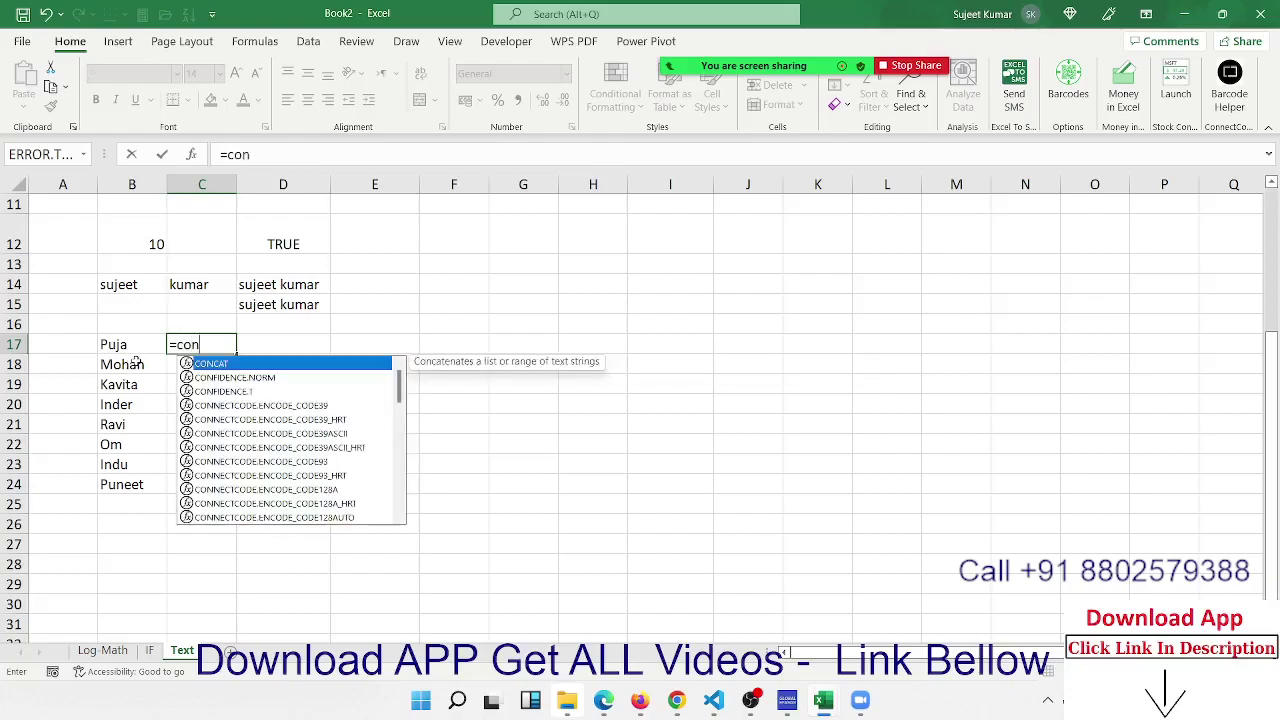
{"action": "key", "text": "Tab"}
{"action": "key", "text": "Left"}
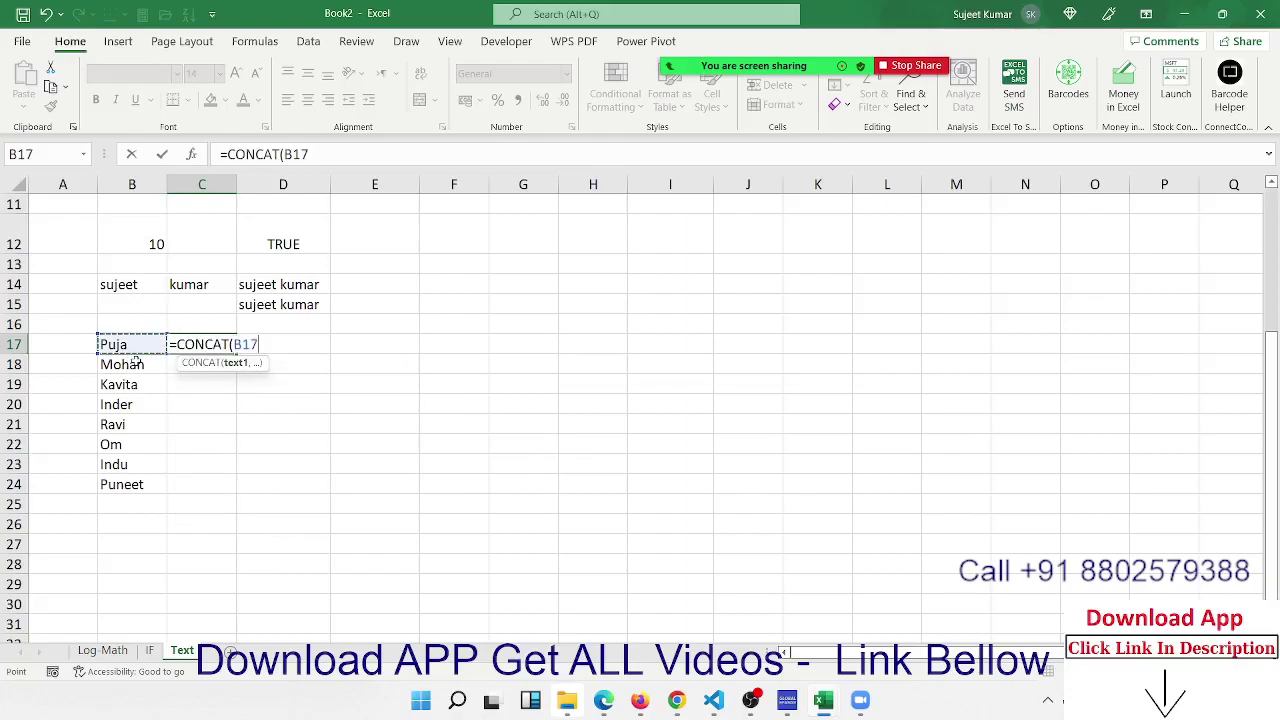
{"action": "key", "text": "ctrl+shift+Down"}
{"action": "key", "text": "Return"}
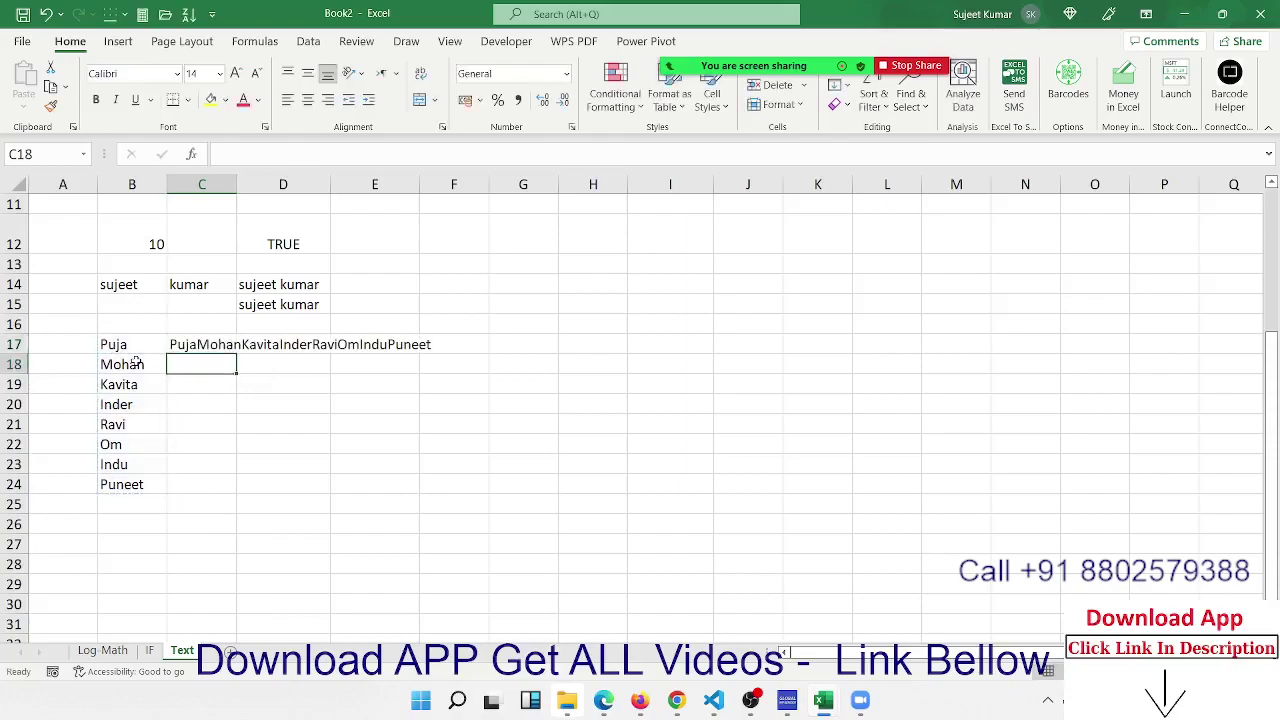
Enter =TEXTJOIN(",",TRUE,B17:B24) in C18 to list the names comma-separated.
{"action": "type", "text": "=t"}
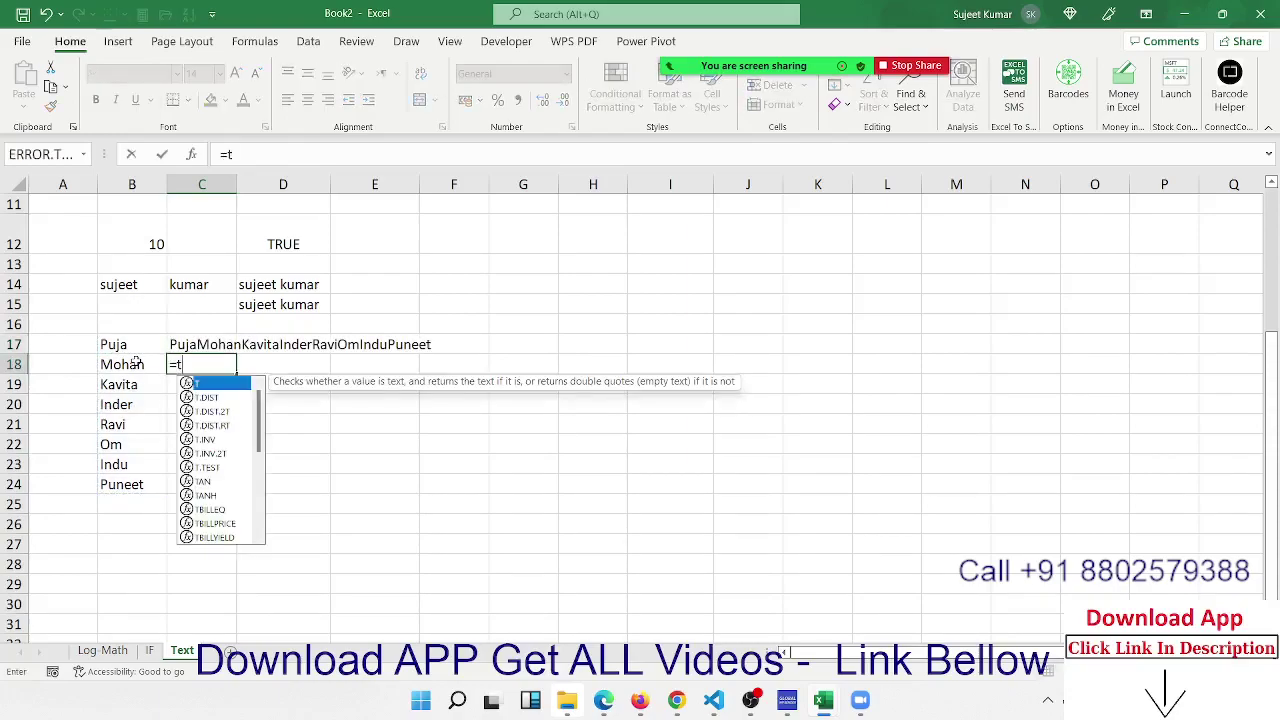
{"action": "type", "text": "e"}
{"action": "key", "text": "Down"}
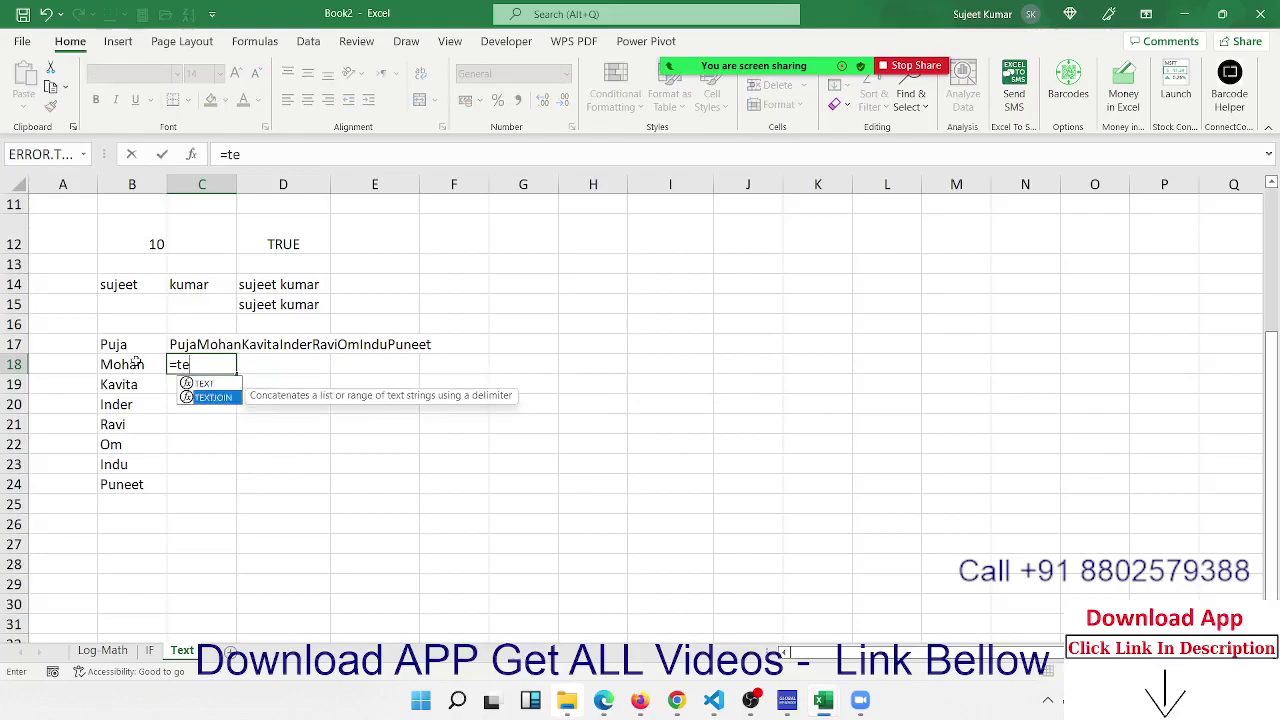
{"action": "key", "text": "Tab"}
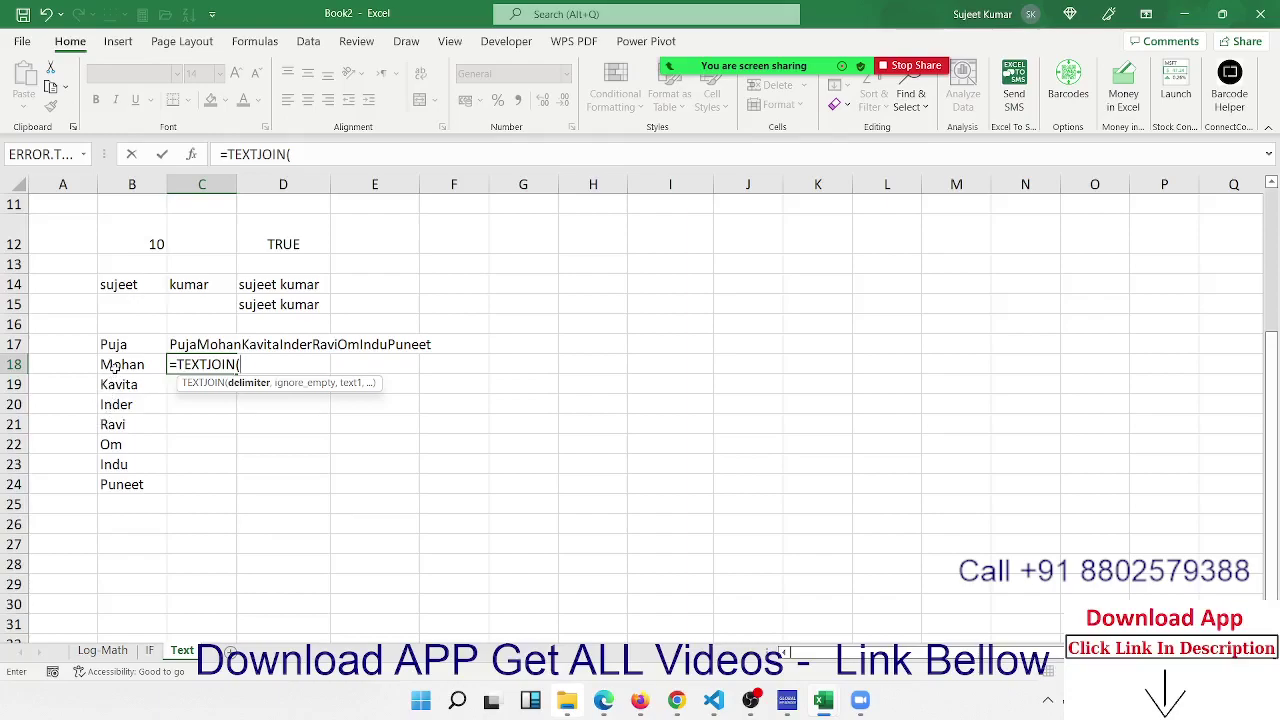
{"action": "type", "text": "\",\""}
{"action": "type", "text": ","}
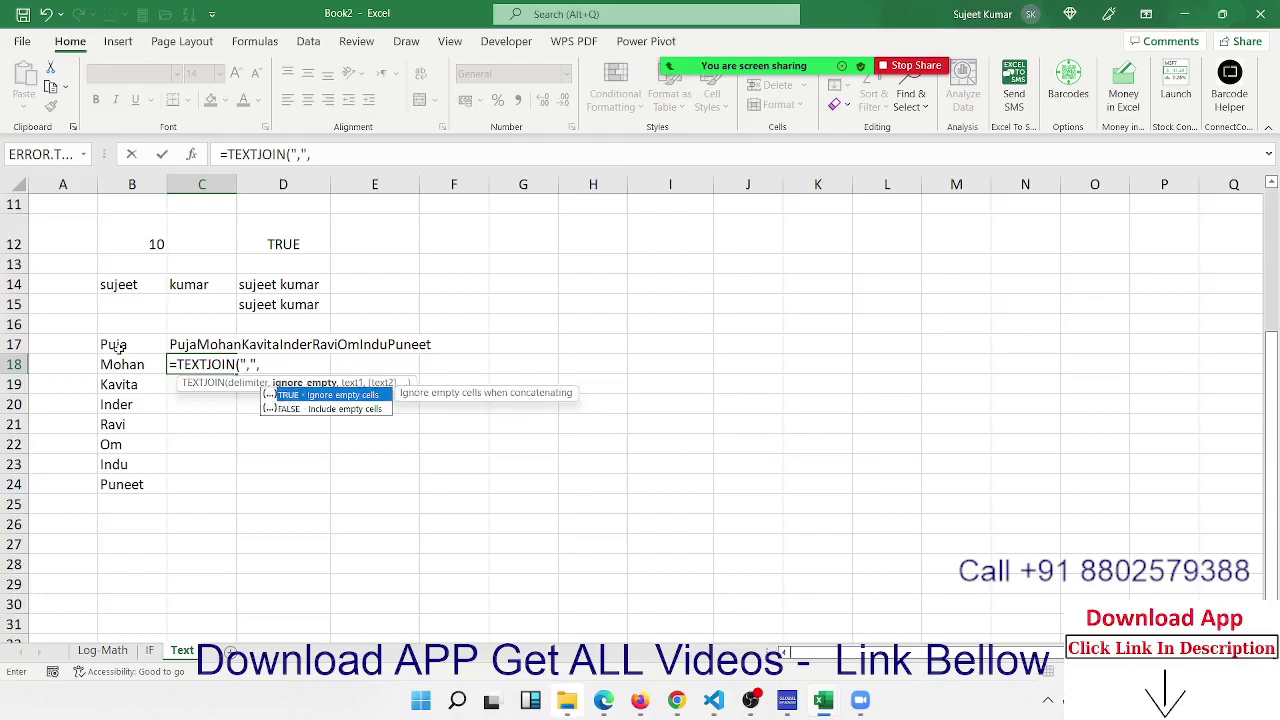
{"action": "key", "text": "Tab"}
{"action": "type", "text": ","}
{"action": "key", "text": "Left"}
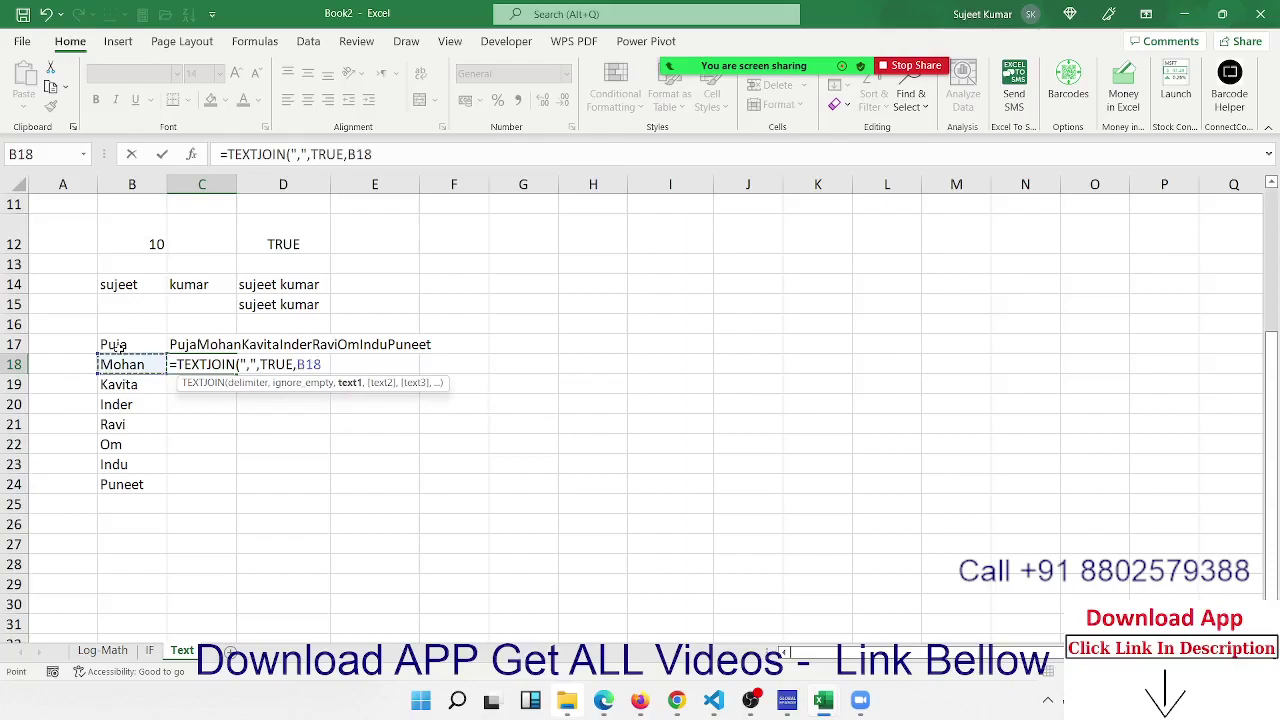
{"action": "key", "text": "Up"}
{"action": "key", "text": "ctrl+shift+Down"}
{"action": "key", "text": "Return"}
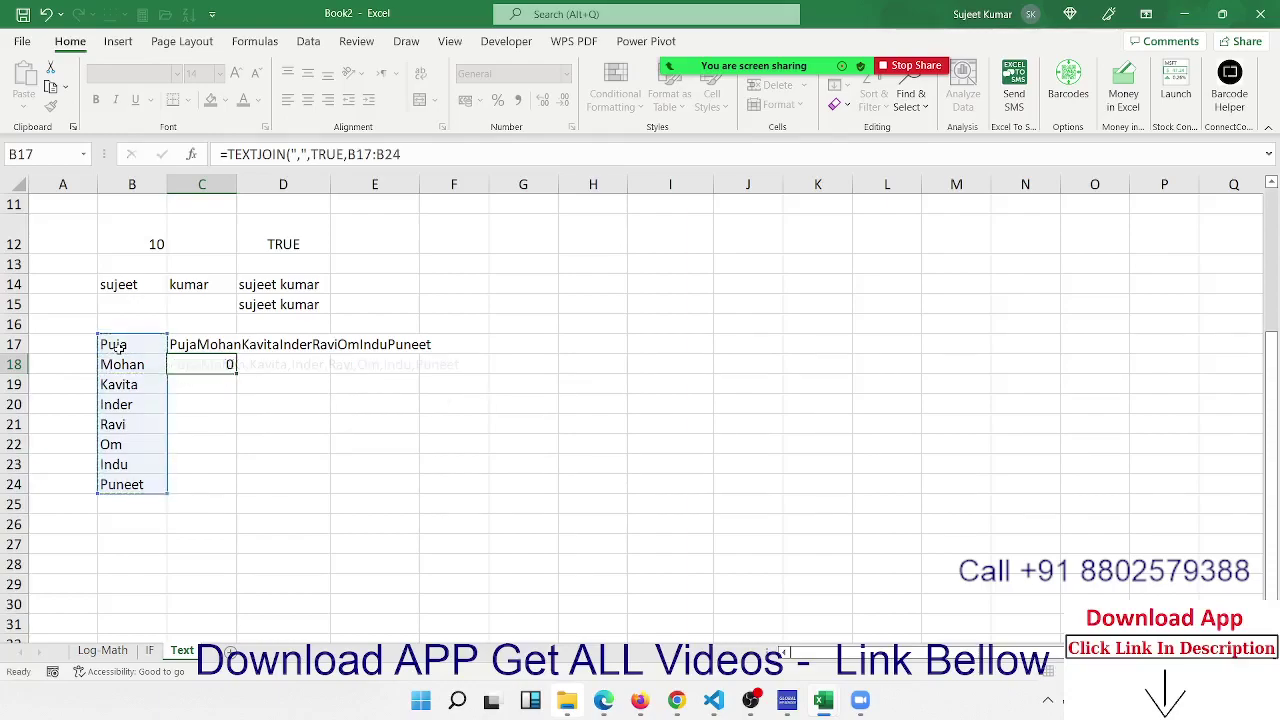
{"action": "key", "text": "Up"}
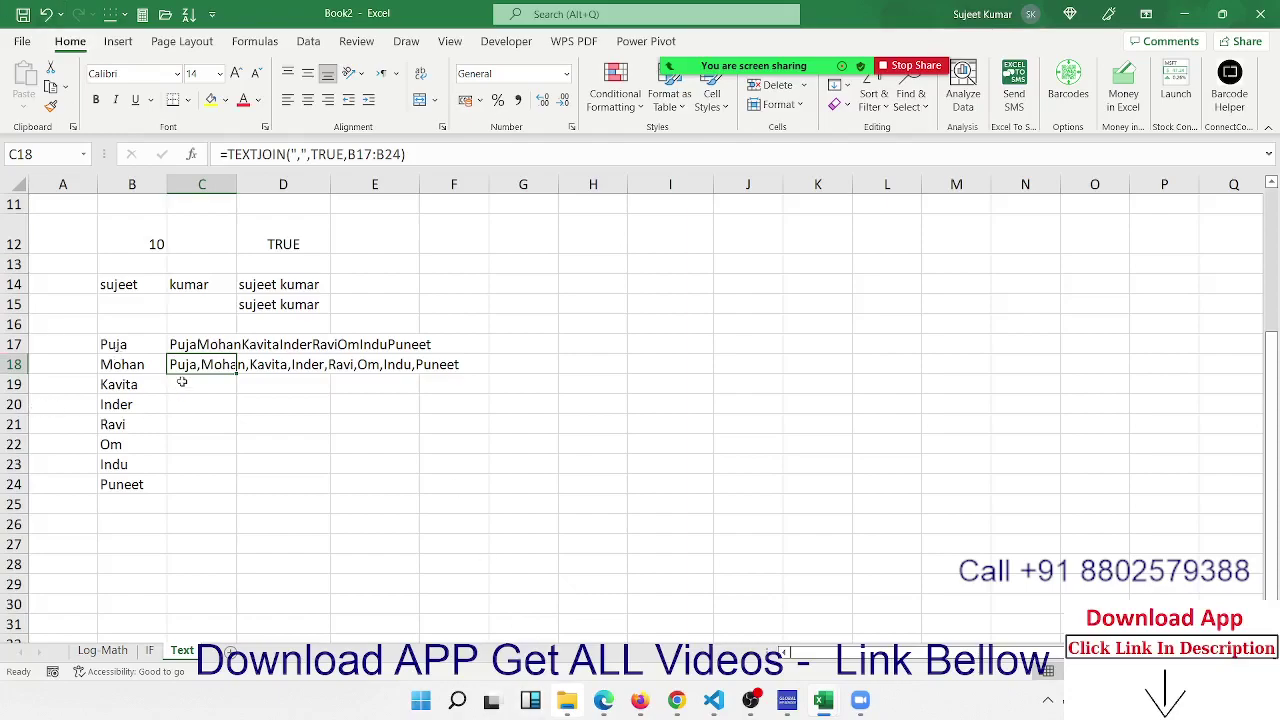
Review the TEXTJOIN formula in C18 without changing it.
{"action": "key", "text": "F2"}
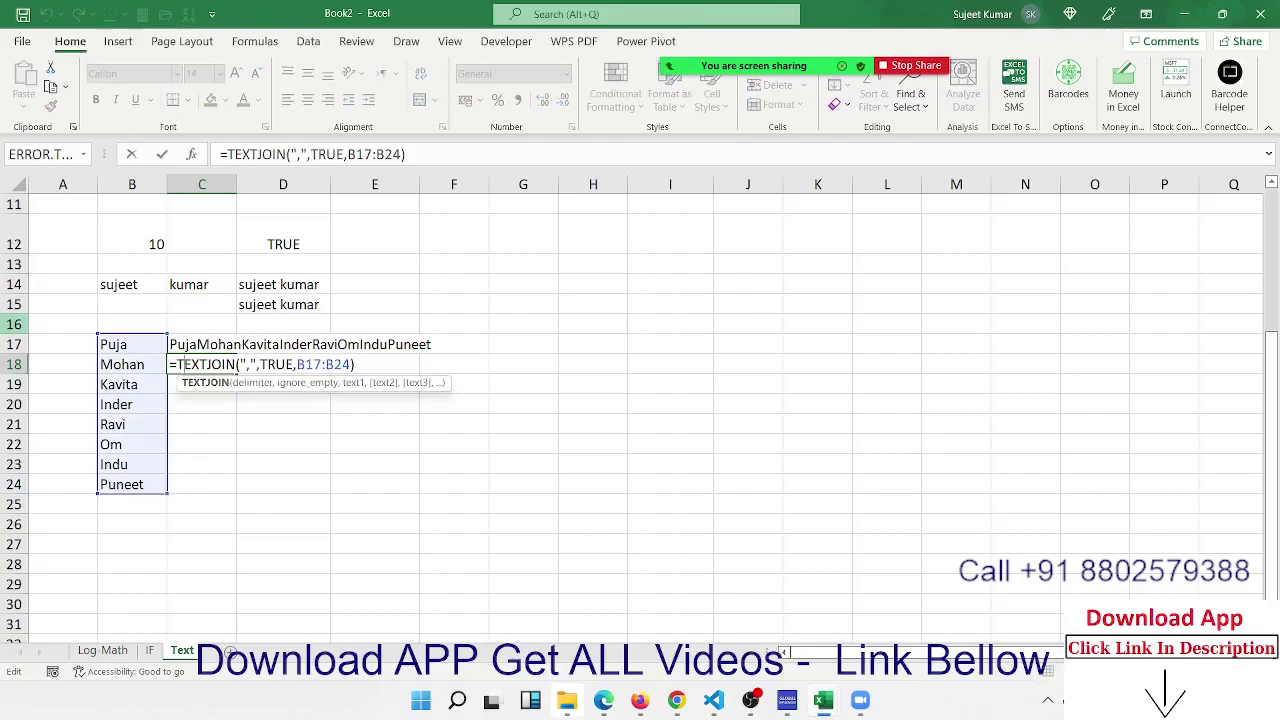
{"action": "key", "text": "Return"}
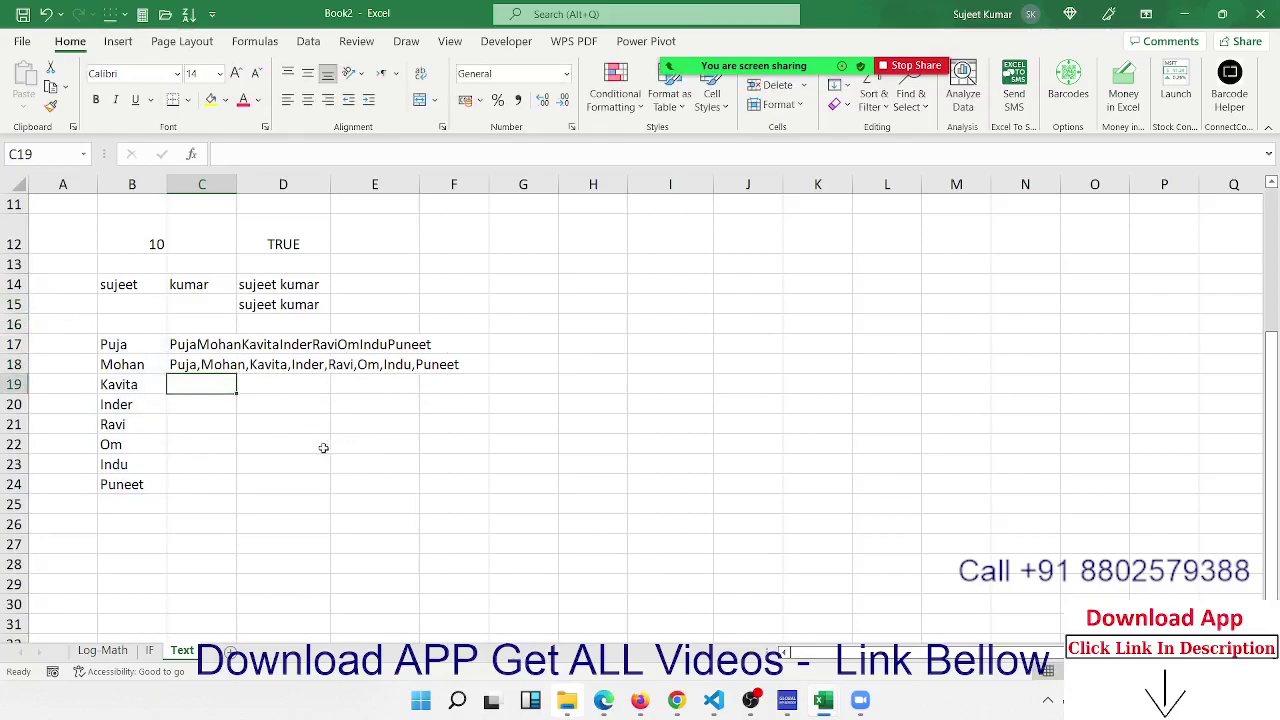
{"action": "left_click", "coordinate": [208, 365]}
{"action": "key", "text": "F2"}
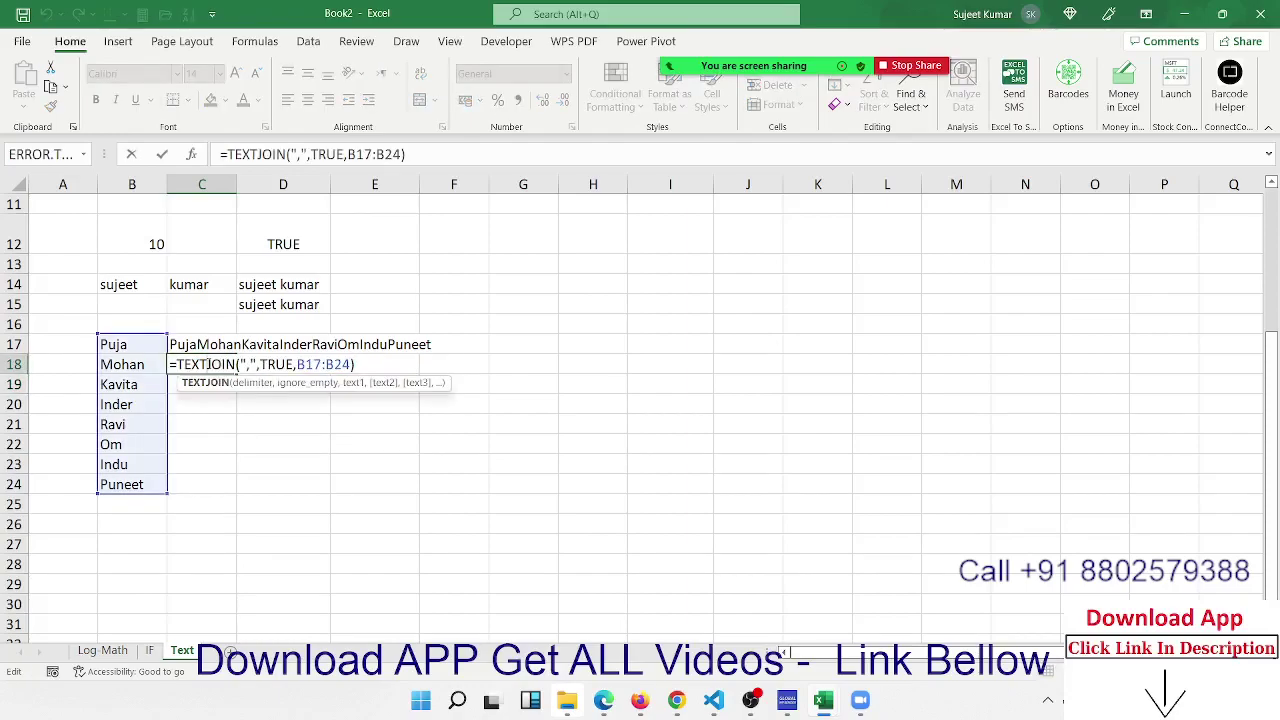
{"action": "key", "text": "Escape"}
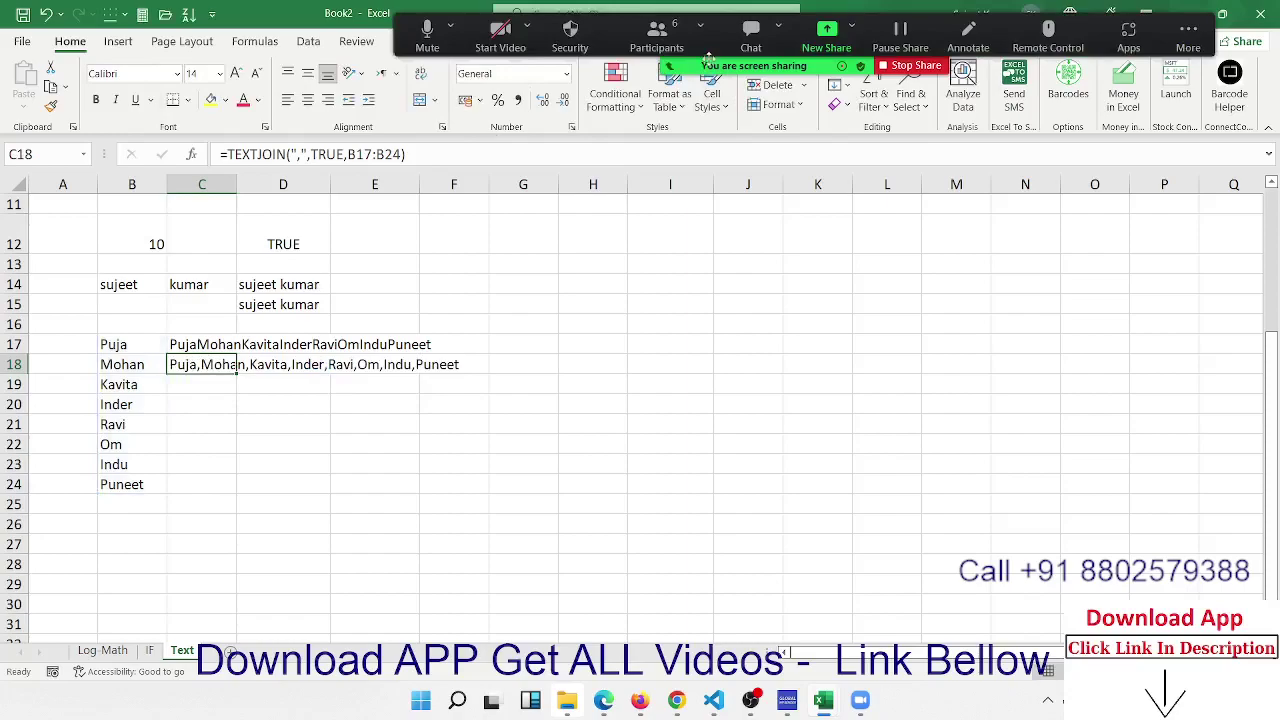
{"action": "left_click", "coordinate": [656, 35]}
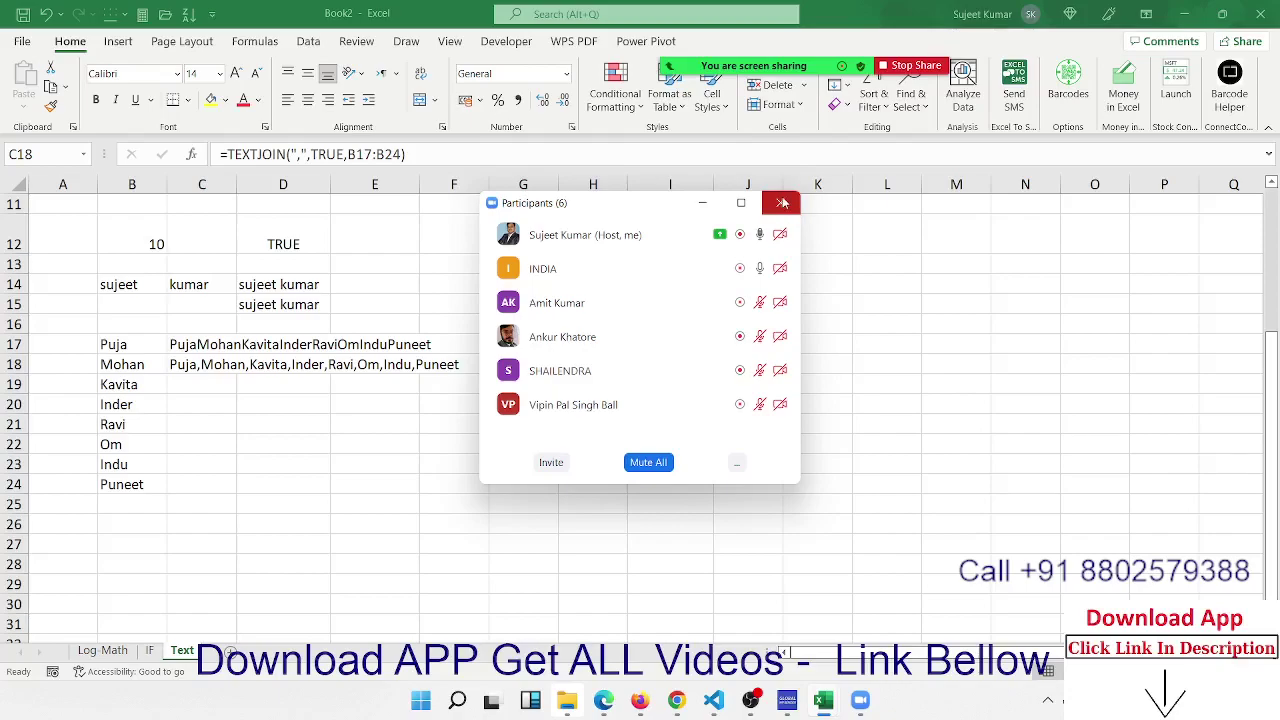
{"action": "mouse_move", "coordinate": [775, 230]}
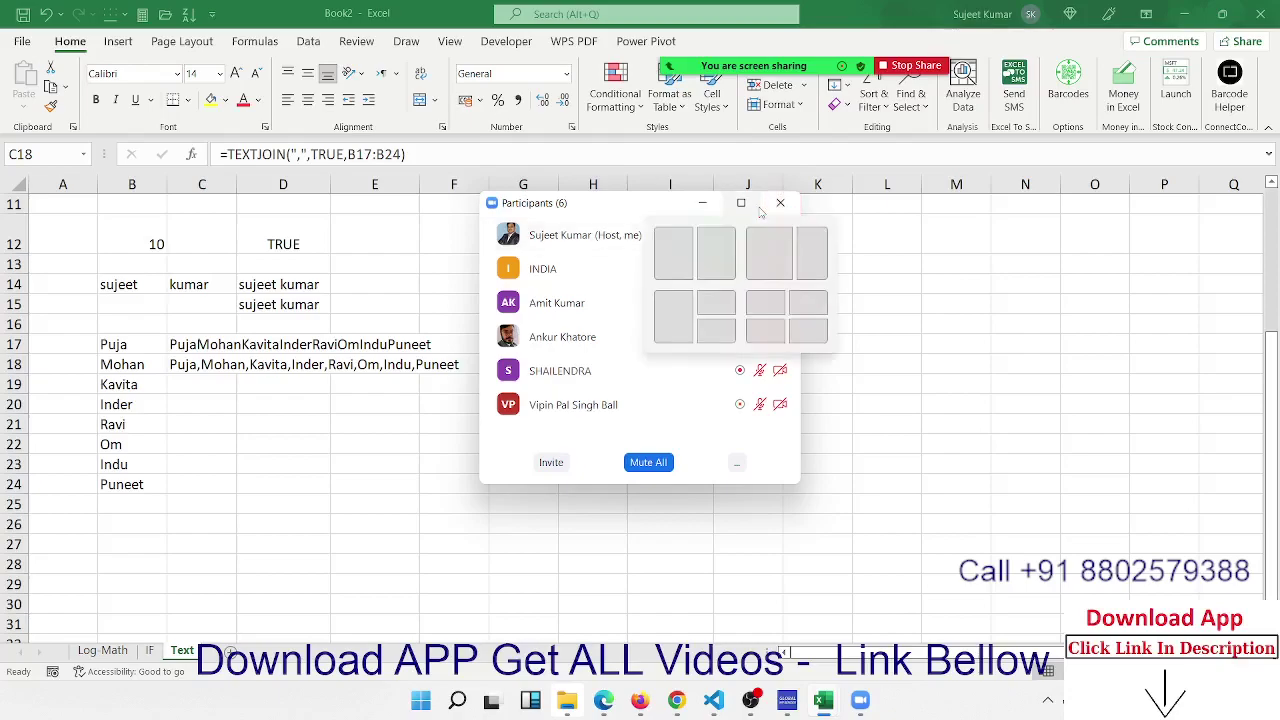
{"action": "mouse_move", "coordinate": [699, 372]}
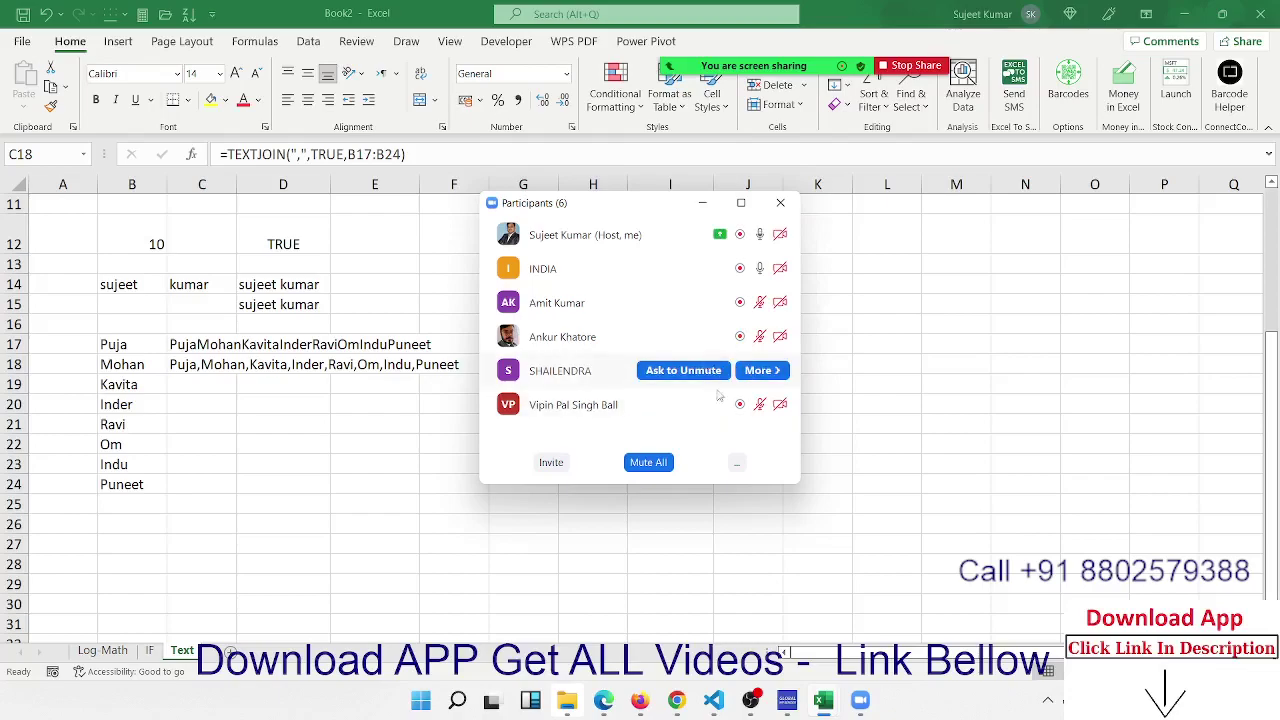
Type a sample first name in E20 and surname in F20, then cancel the F20 entry.
{"action": "left_click", "coordinate": [780, 202]}
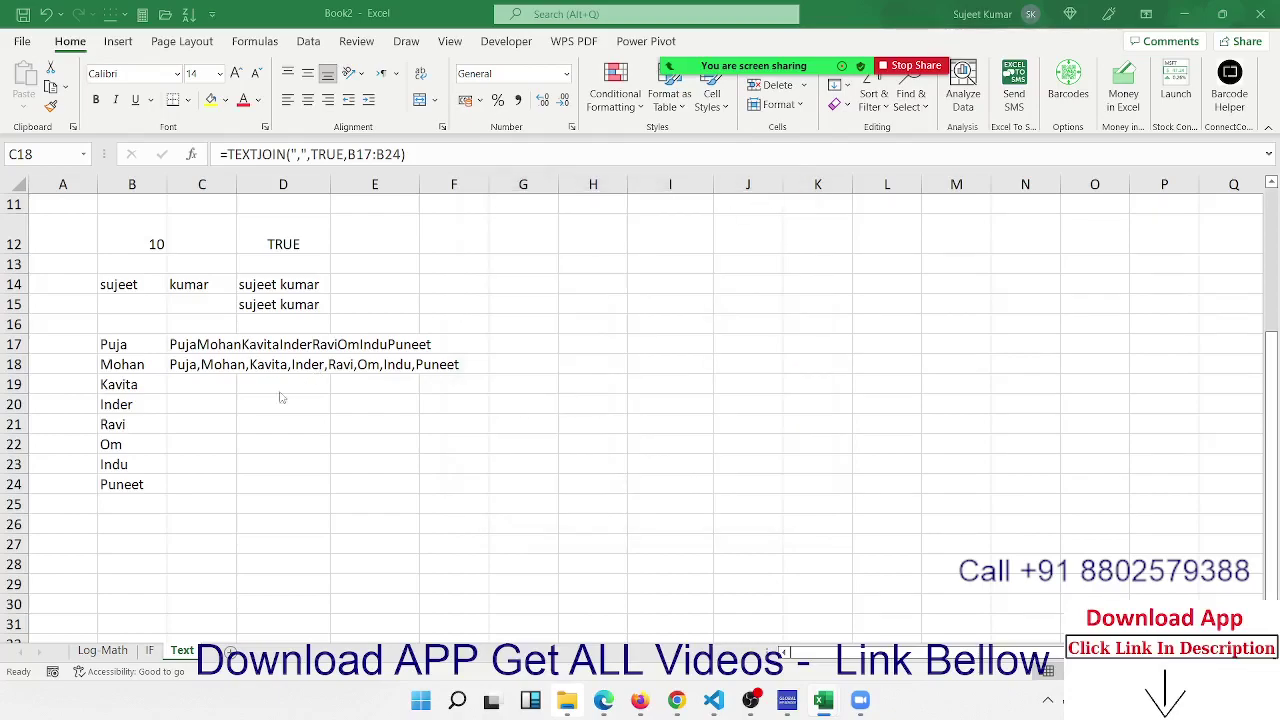
{"action": "left_click", "coordinate": [547, 369]}
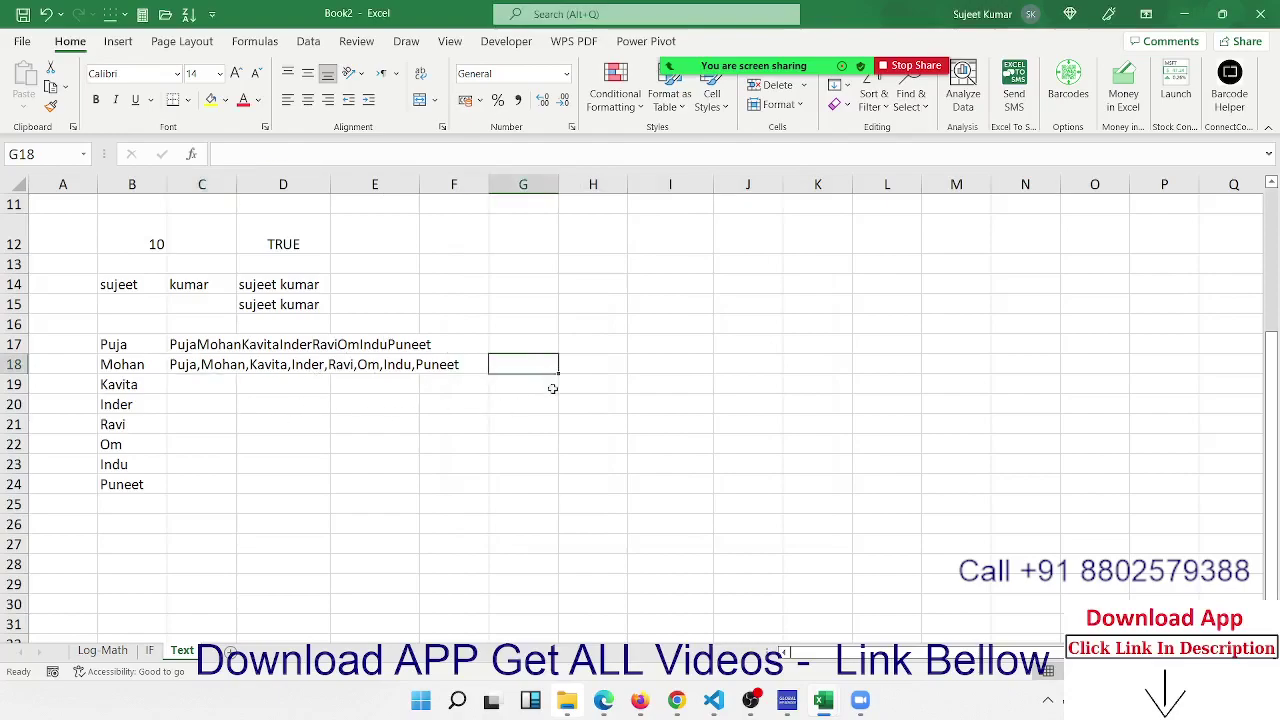
{"action": "left_click", "coordinate": [369, 409]}
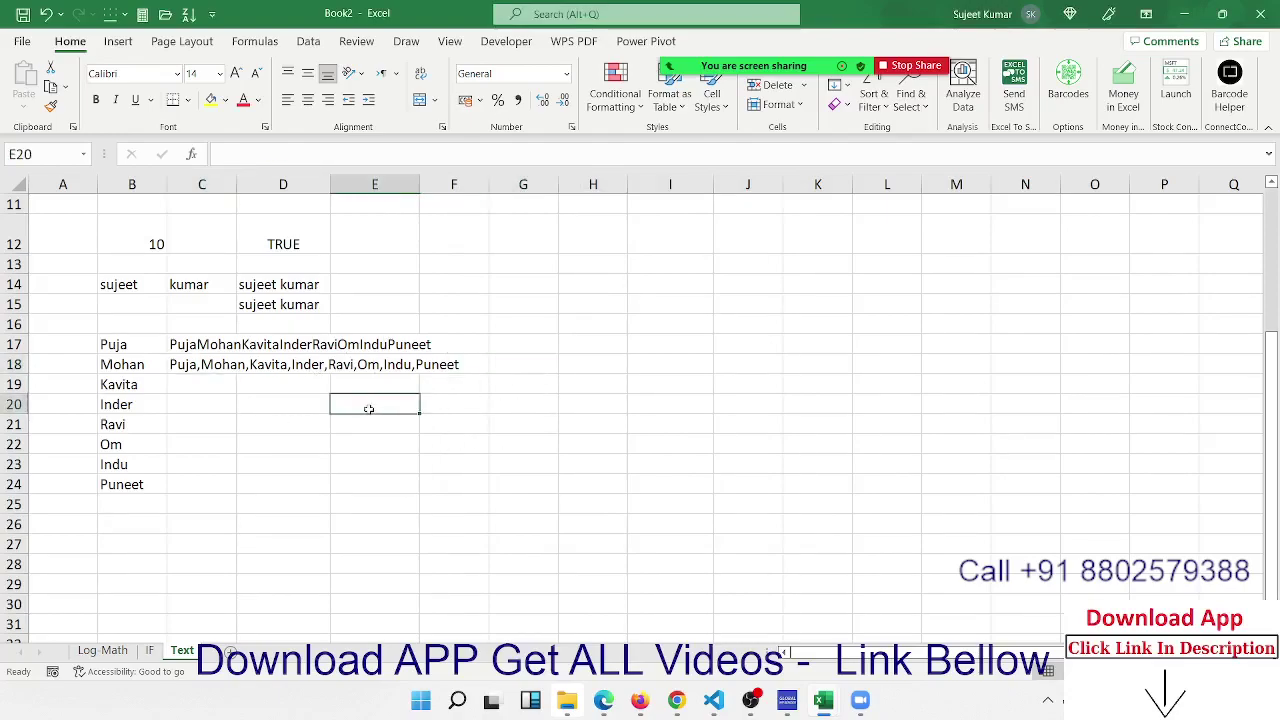
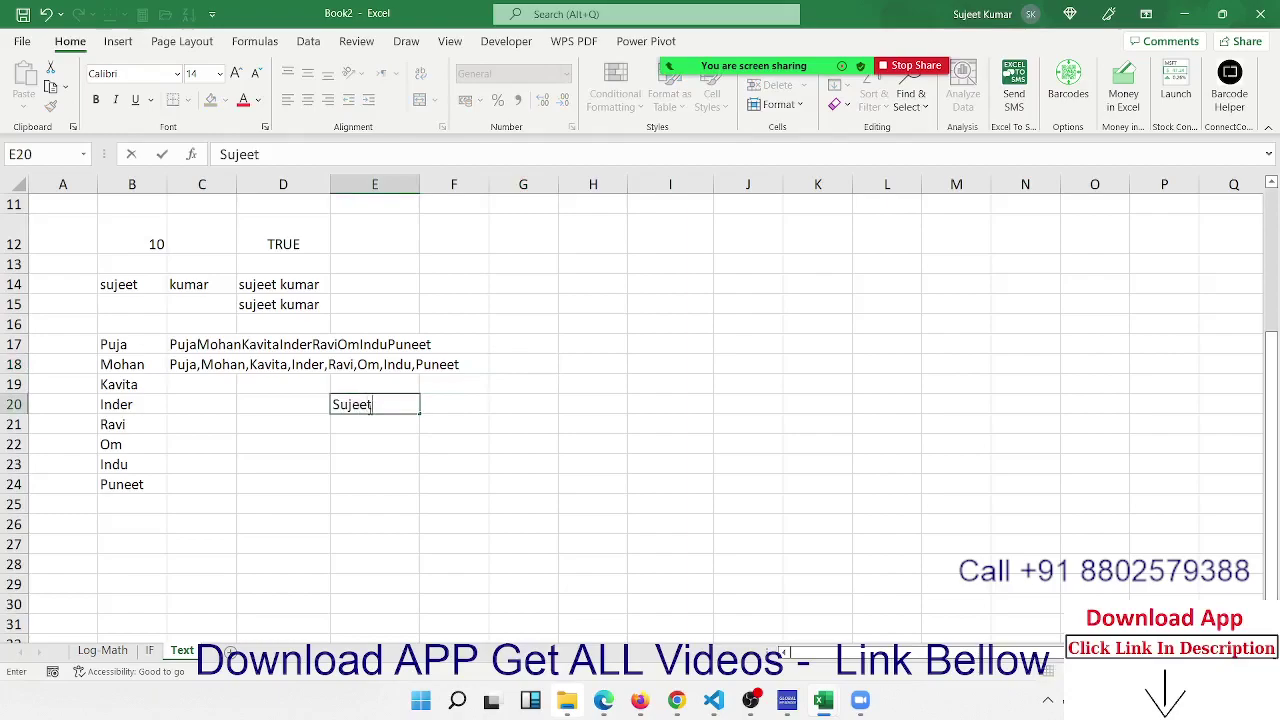
{"action": "key", "text": "Tab"}
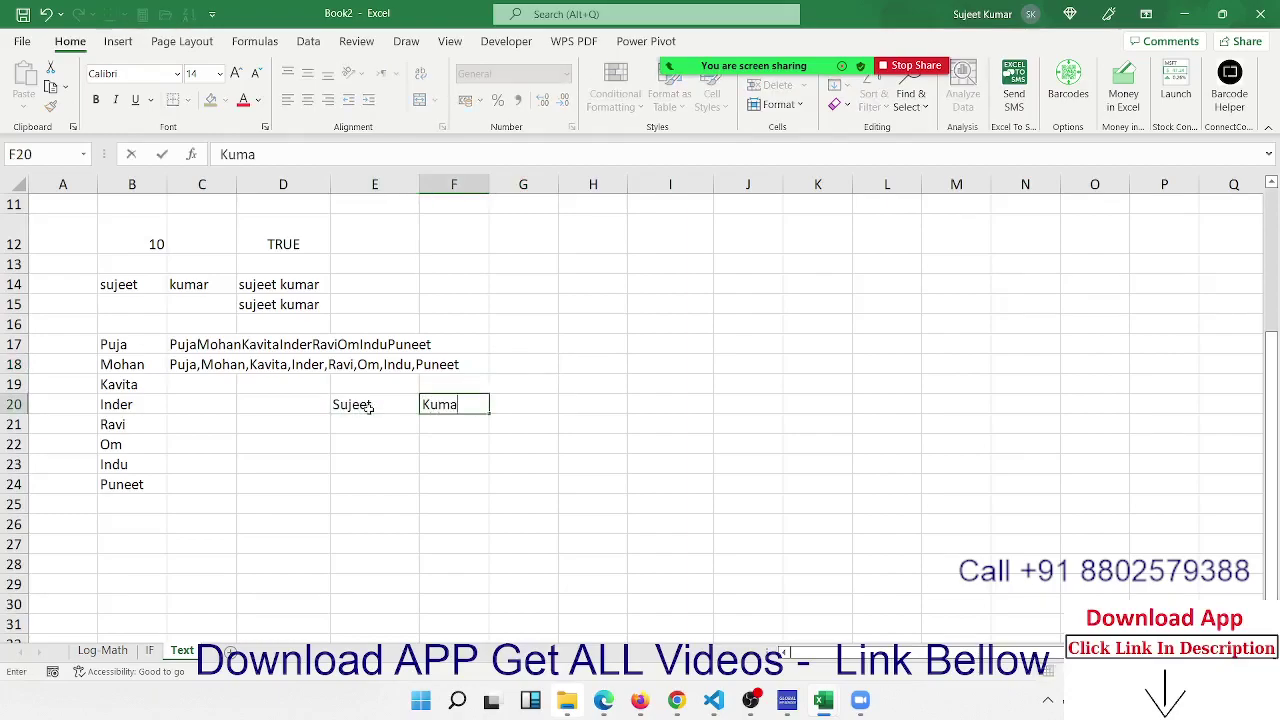
{"action": "key", "text": "Escape"}
Replace E20 with the date 1/1 (01-Jan) and insert today's date 02-07-2022 in G20.
{"action": "left_click", "coordinate": [355, 404]}
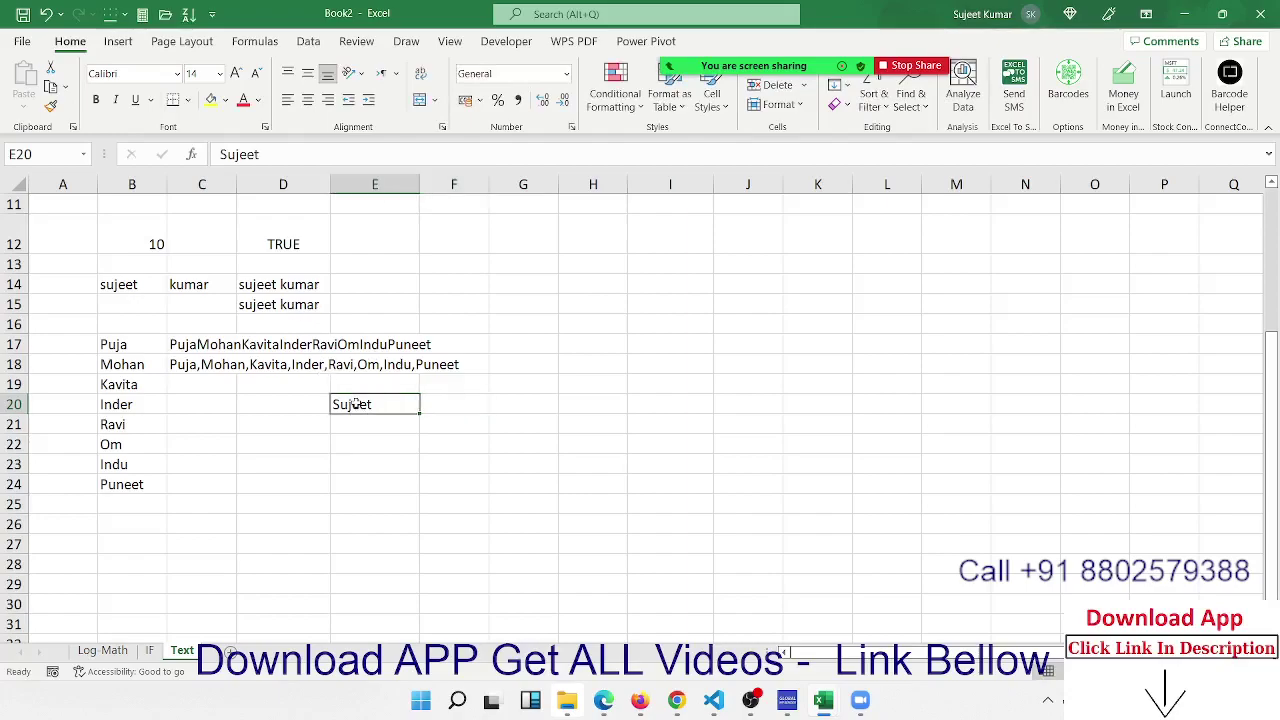
{"action": "double_click", "coordinate": [355, 404]}
{"action": "key", "text": "Escape"}
{"action": "type", "text": "1/"}
{"action": "type", "text": "1"}
{"action": "key", "text": "Tab"}
{"action": "key", "text": "Tab"}
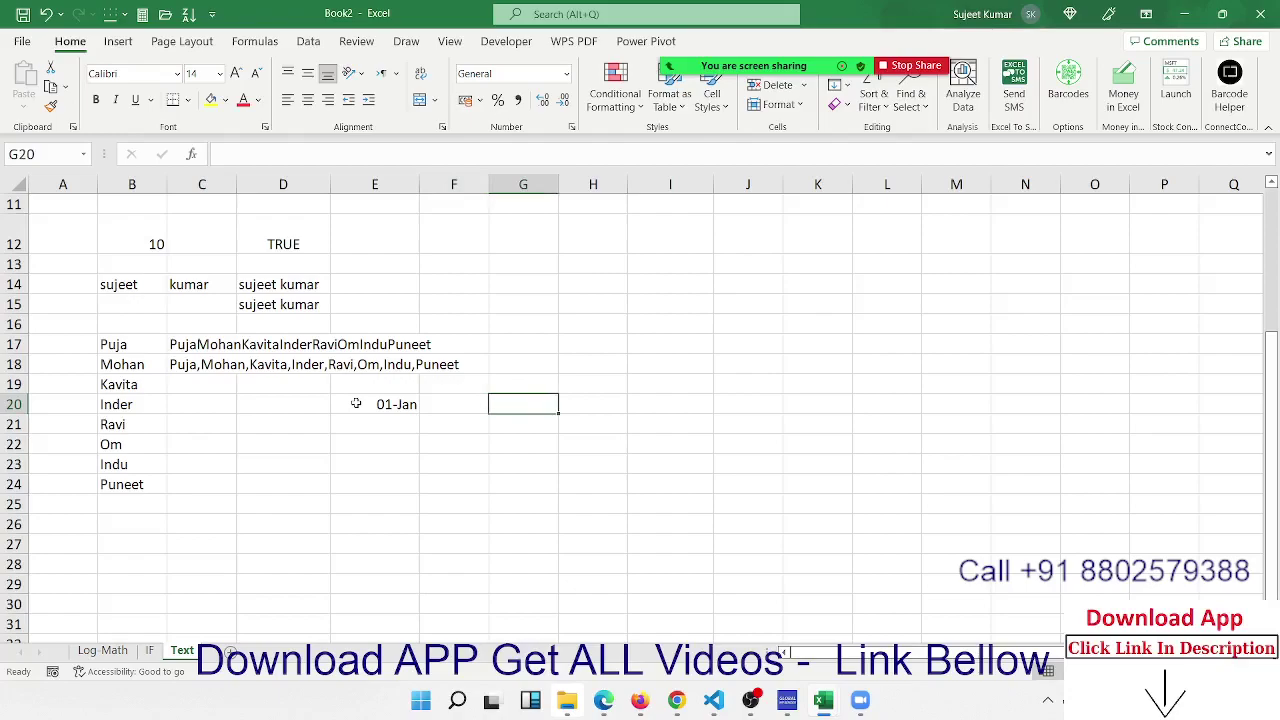
{"action": "key", "text": "ctrl+semicolon"}
{"action": "key", "text": "Tab"}
{"action": "key", "text": "Left"}
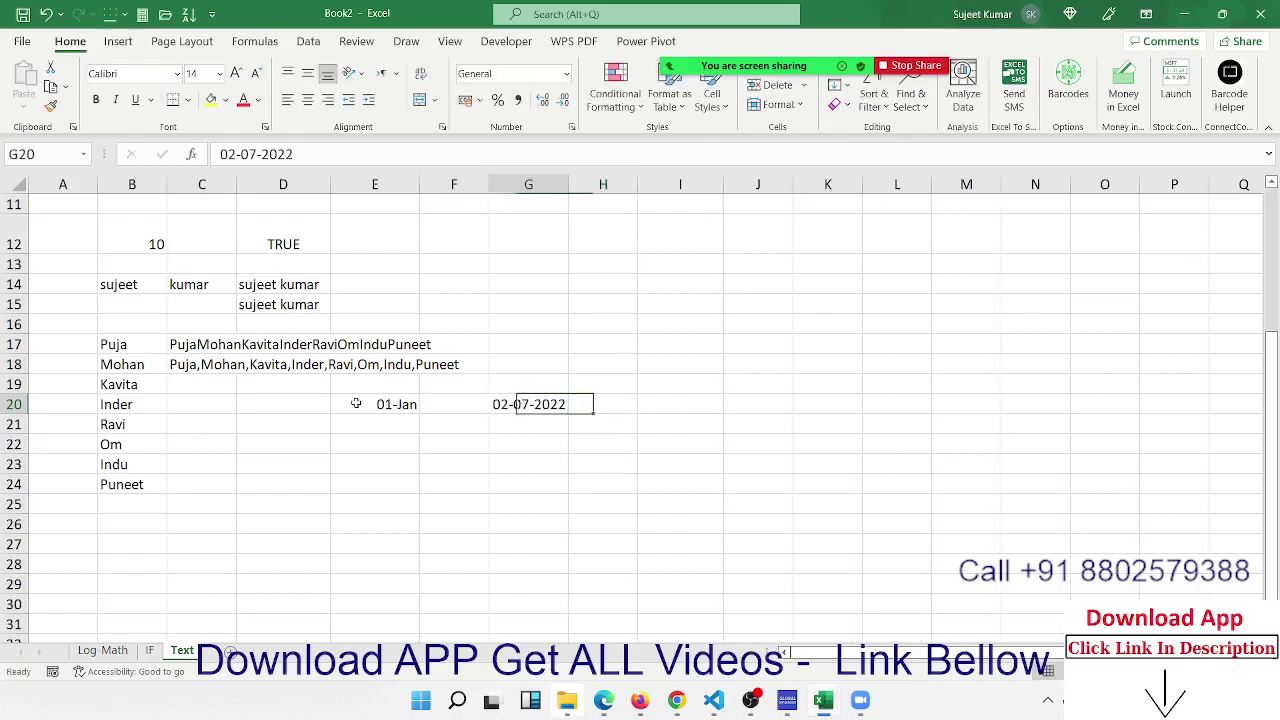
{"action": "key", "text": "Left"}
{"action": "key", "text": "Left"}
{"action": "key", "text": "Right"}
{"action": "key", "text": "Right"}
{"action": "key", "text": "Right"}
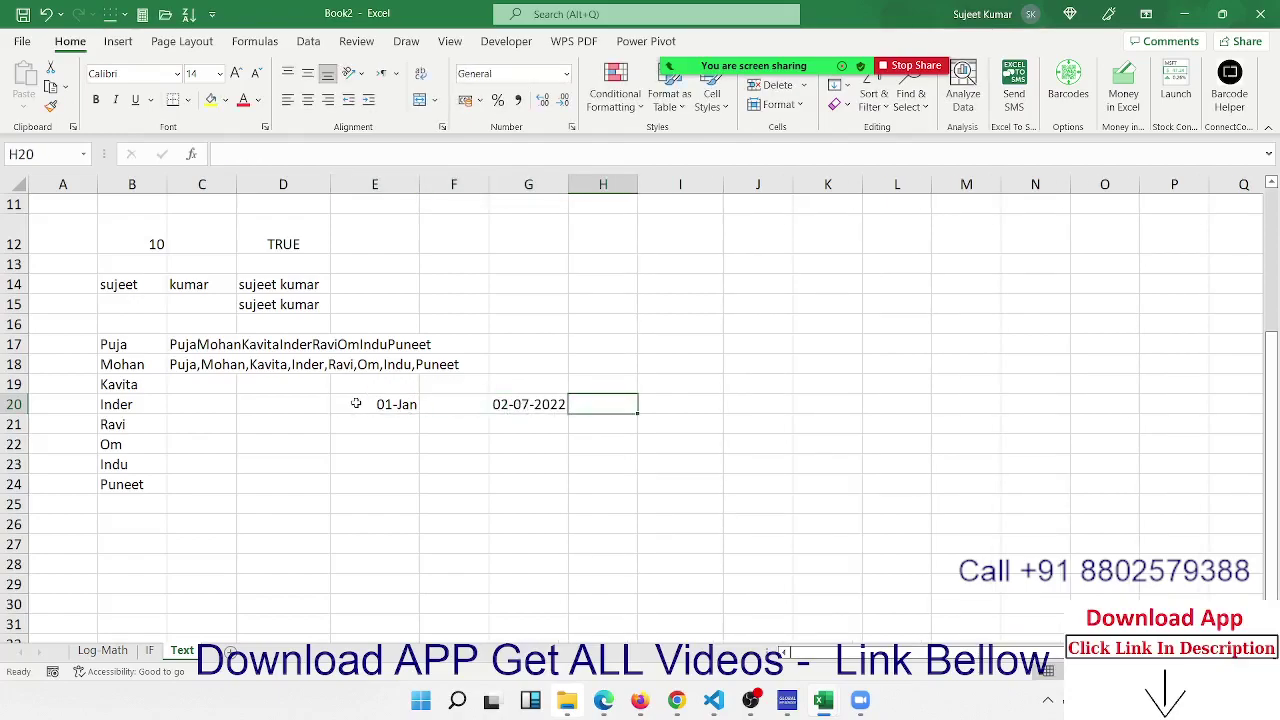
{"action": "key", "text": "Right"}
Enter ="From "&E20&" To "&G20 in I20, which displays From 44562 To 44744.
{"action": "type", "text": "\""}
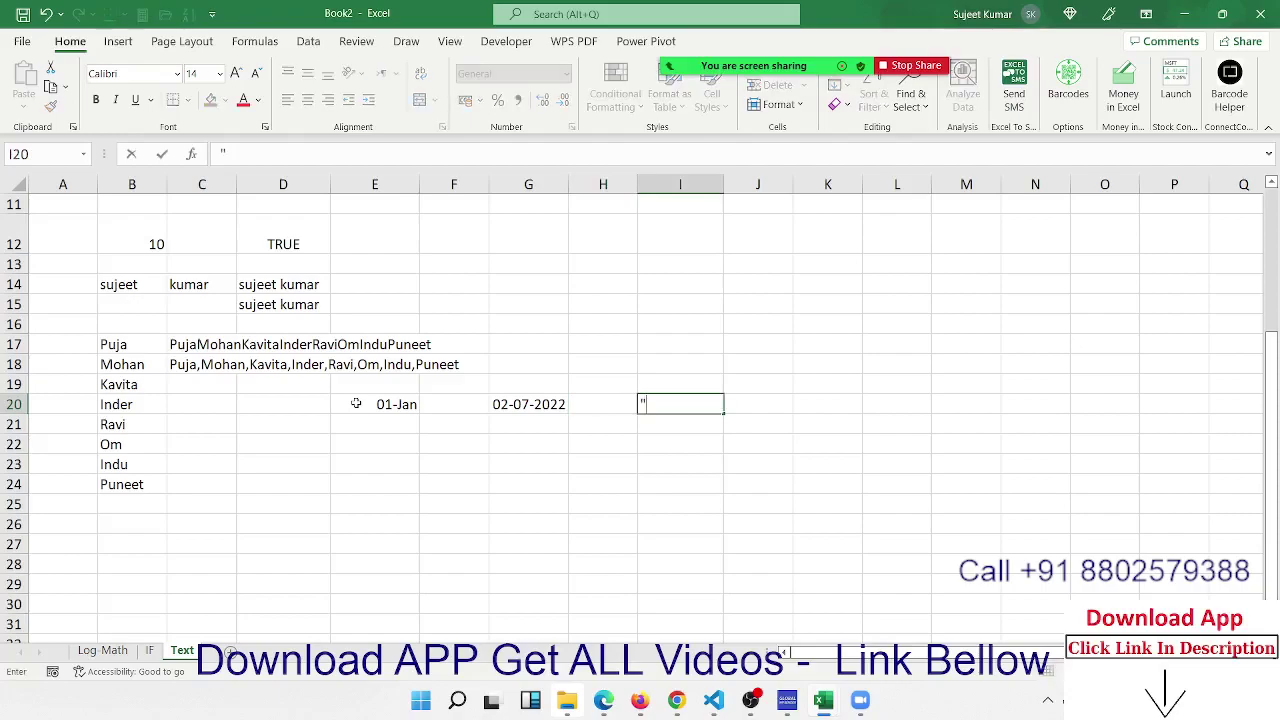
{"action": "key", "text": "BackSpace"}
{"action": "type", "text": "=\""}
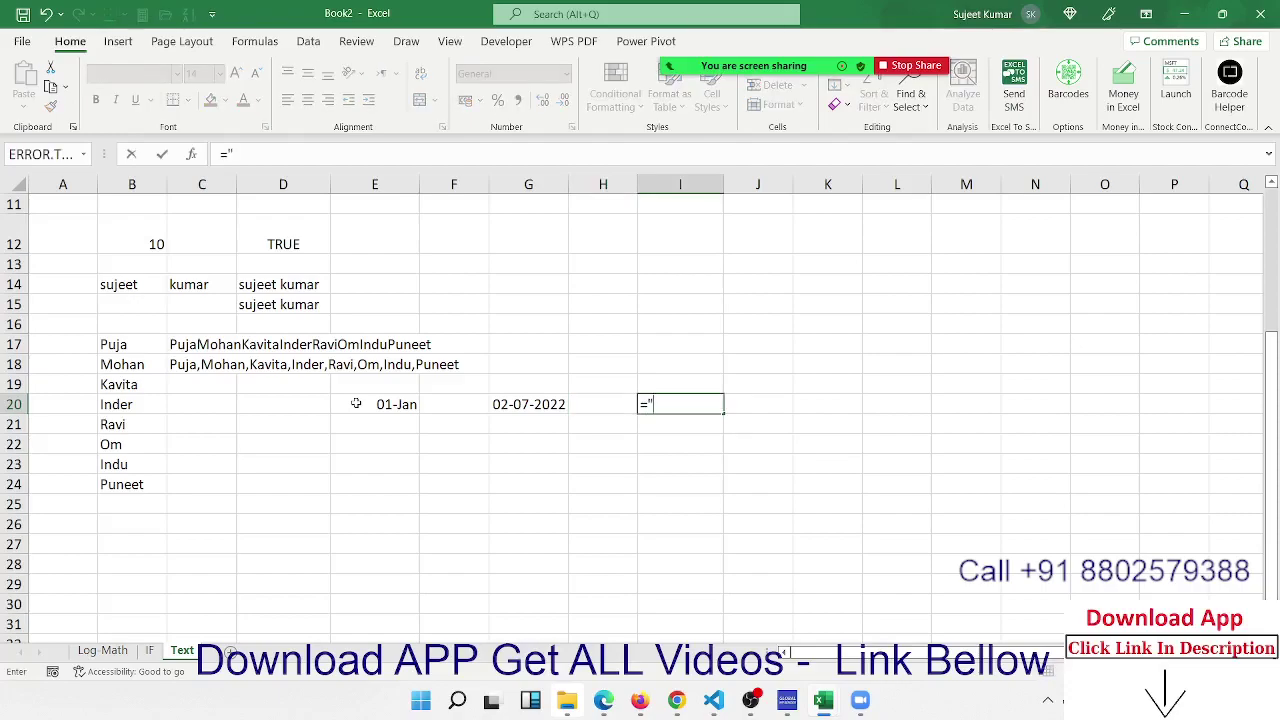
{"action": "type", "text": "From"}
{"action": "type", "text": " \""}
{"action": "type", "text": "&"}
{"action": "left_click", "coordinate": [355, 403]}
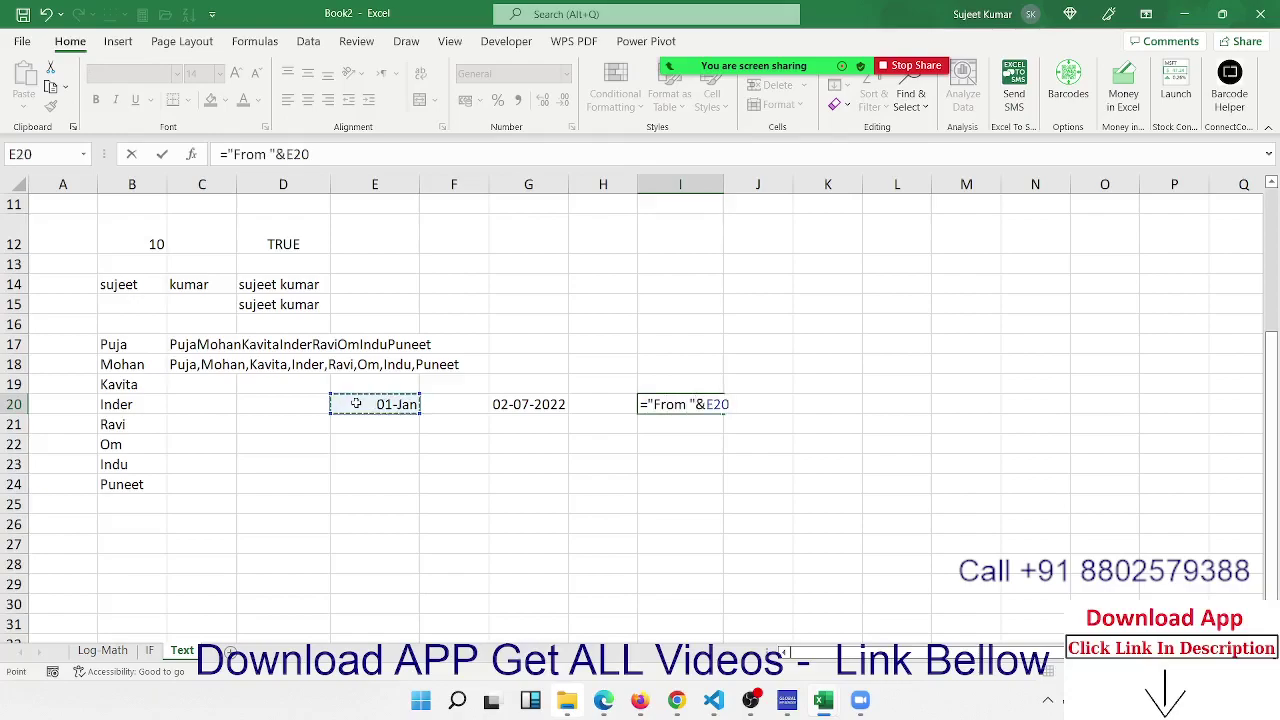
{"action": "type", "text": "&\" "}
{"action": "type", "text": "To "}
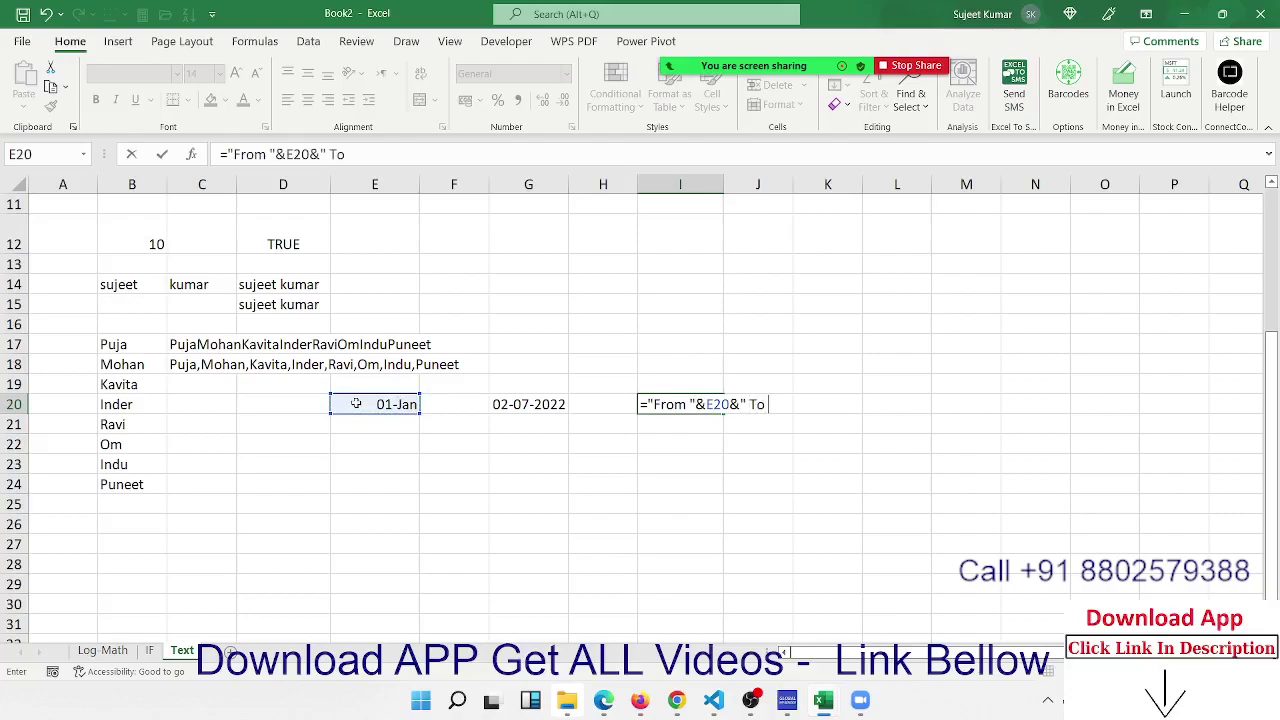
{"action": "type", "text": "\"&"}
{"action": "left_click", "coordinate": [515, 405]}
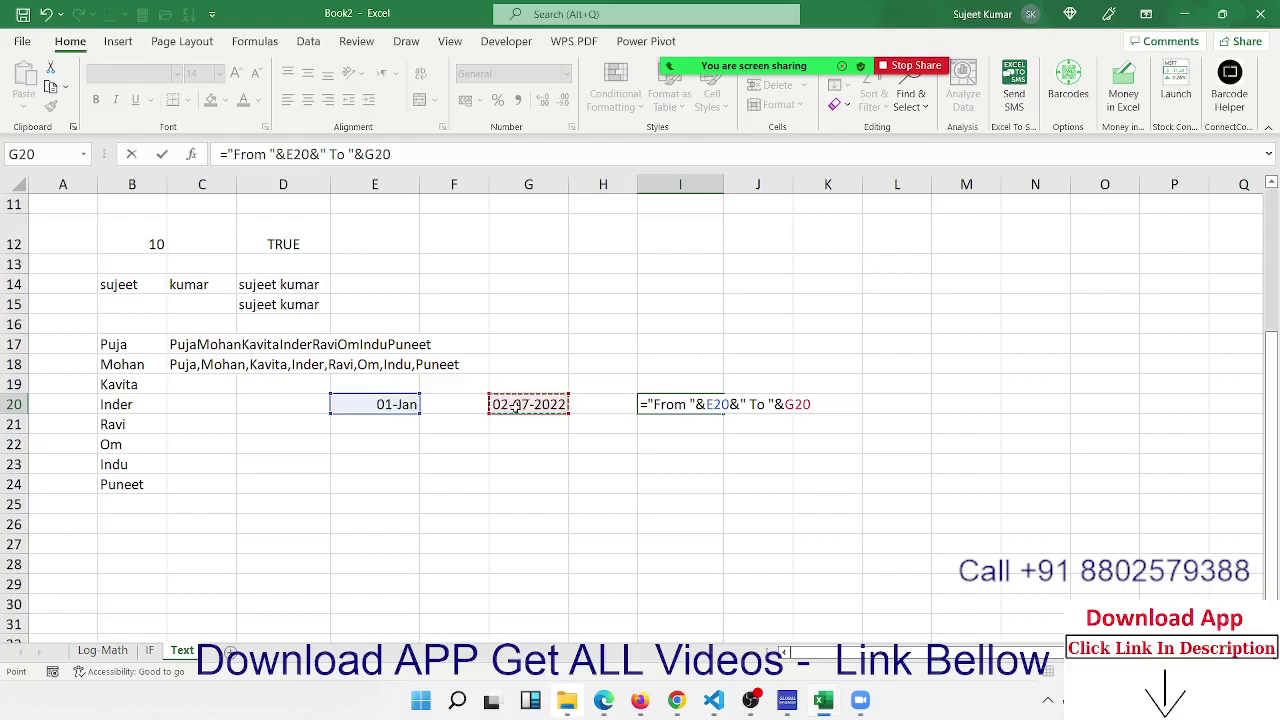
{"action": "key", "text": "Return"}
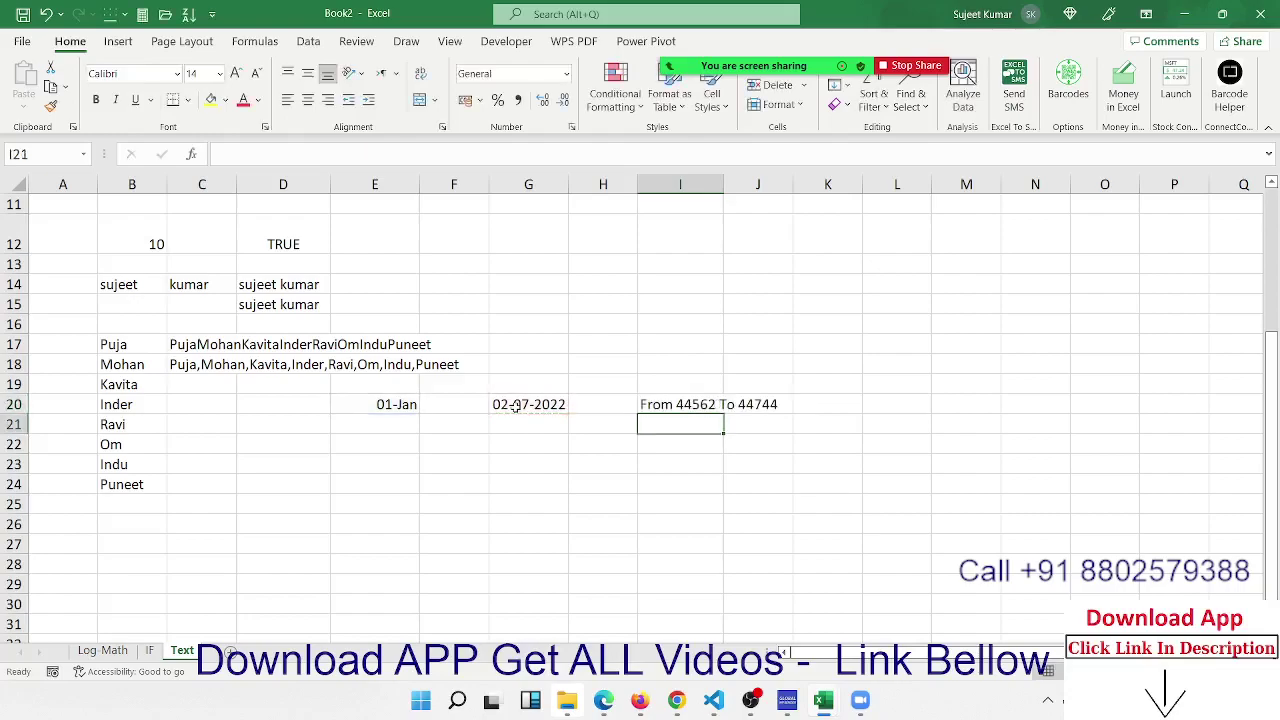
{"action": "key", "text": "Up"}
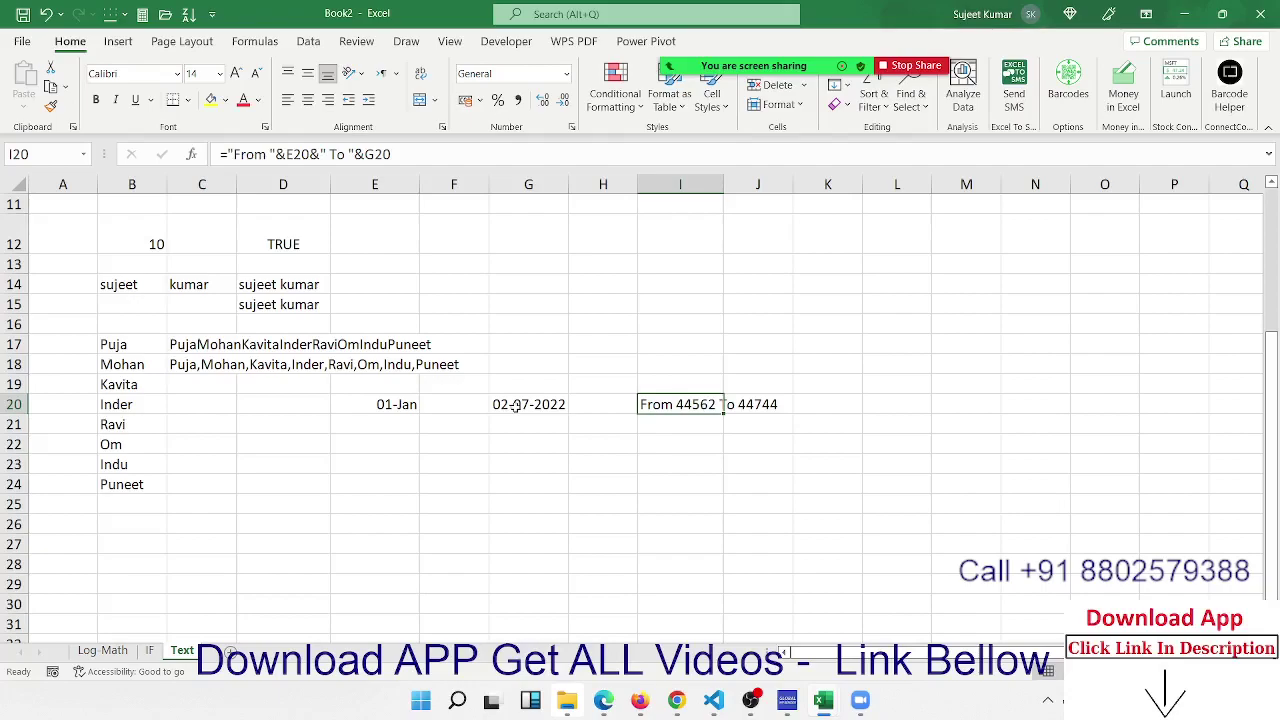
{"action": "key", "text": "Left"}
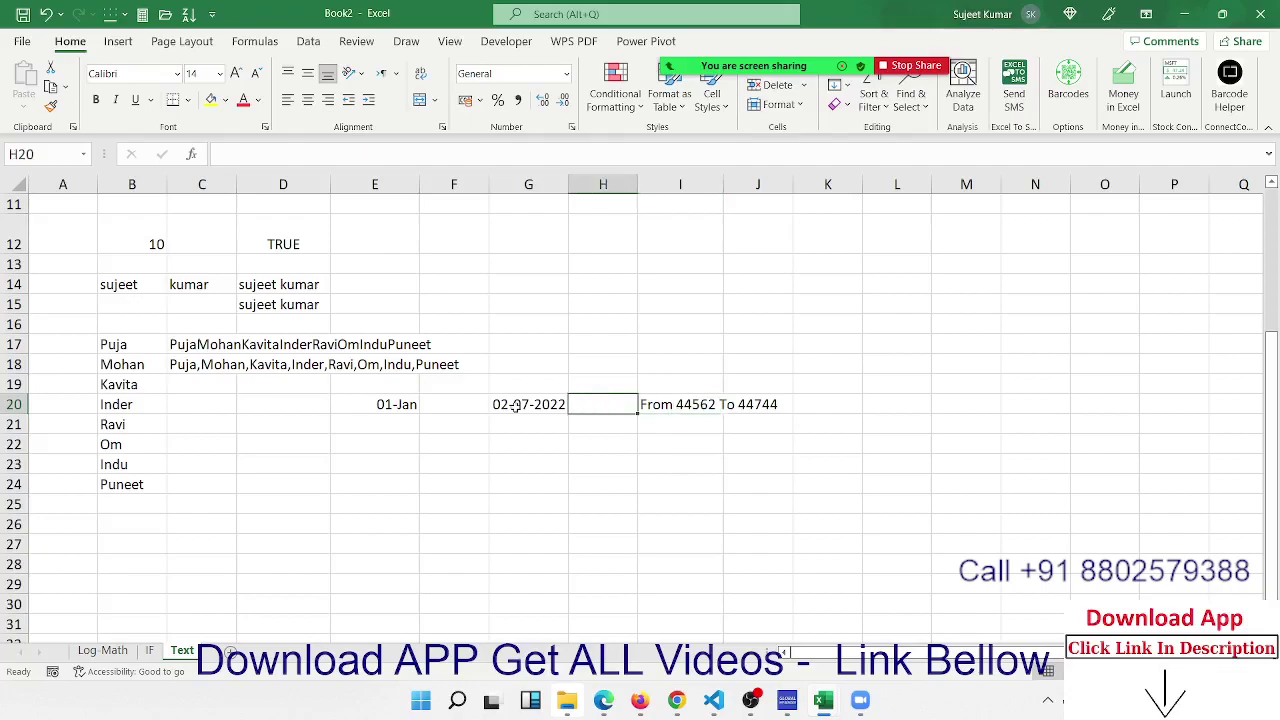
{"action": "key", "text": "Left"}
{"action": "key", "text": "Left"}
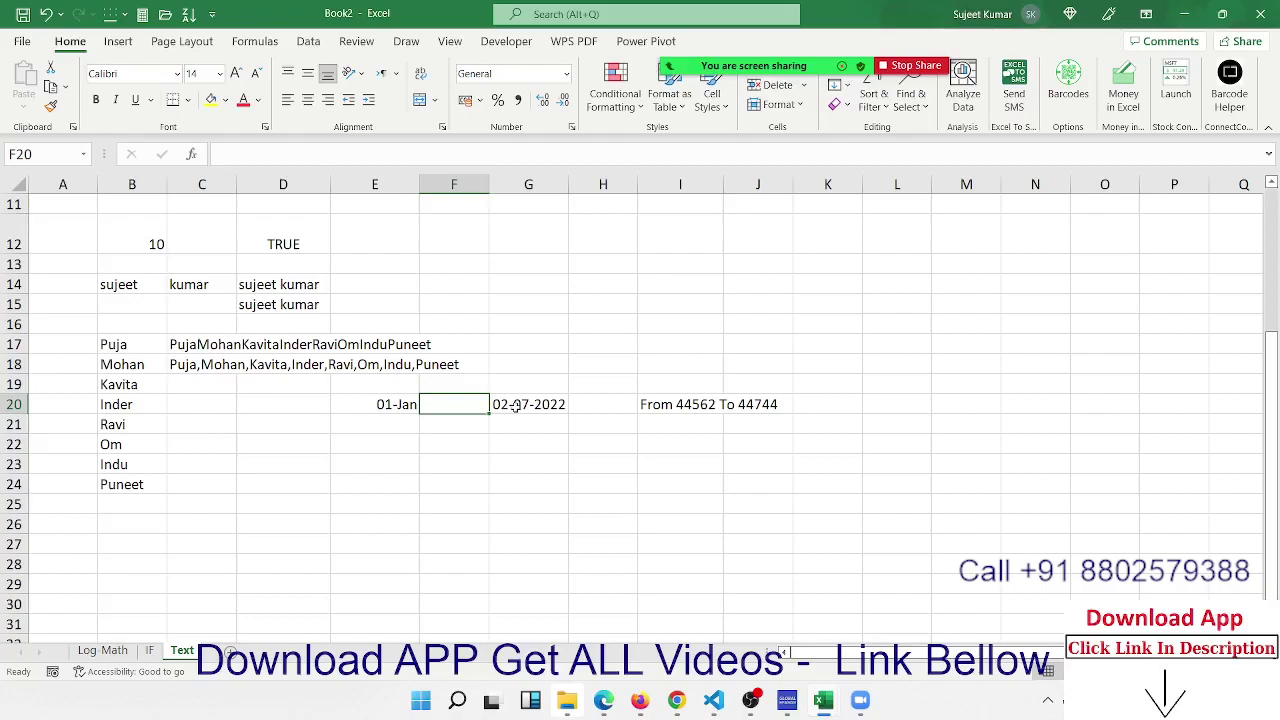
{"action": "key", "text": "Left"}
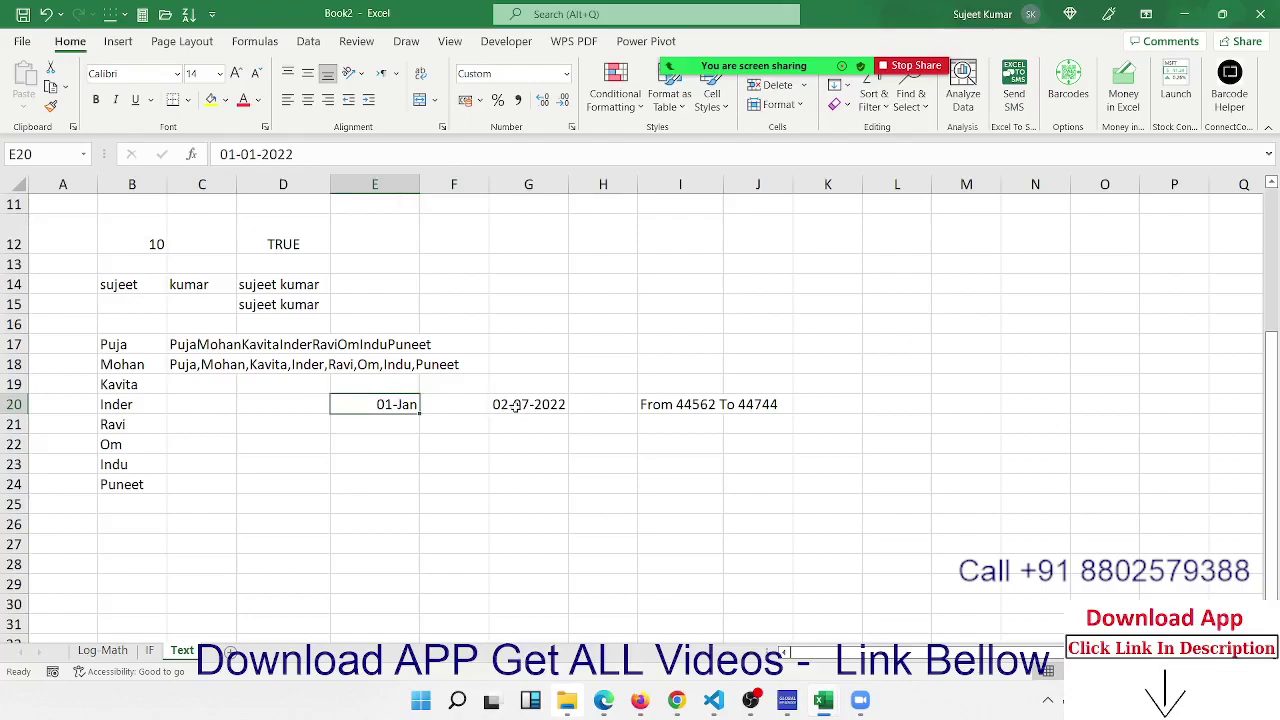
{"action": "left_click", "coordinate": [566, 74]}
{"action": "left_click", "coordinate": [530, 120]}
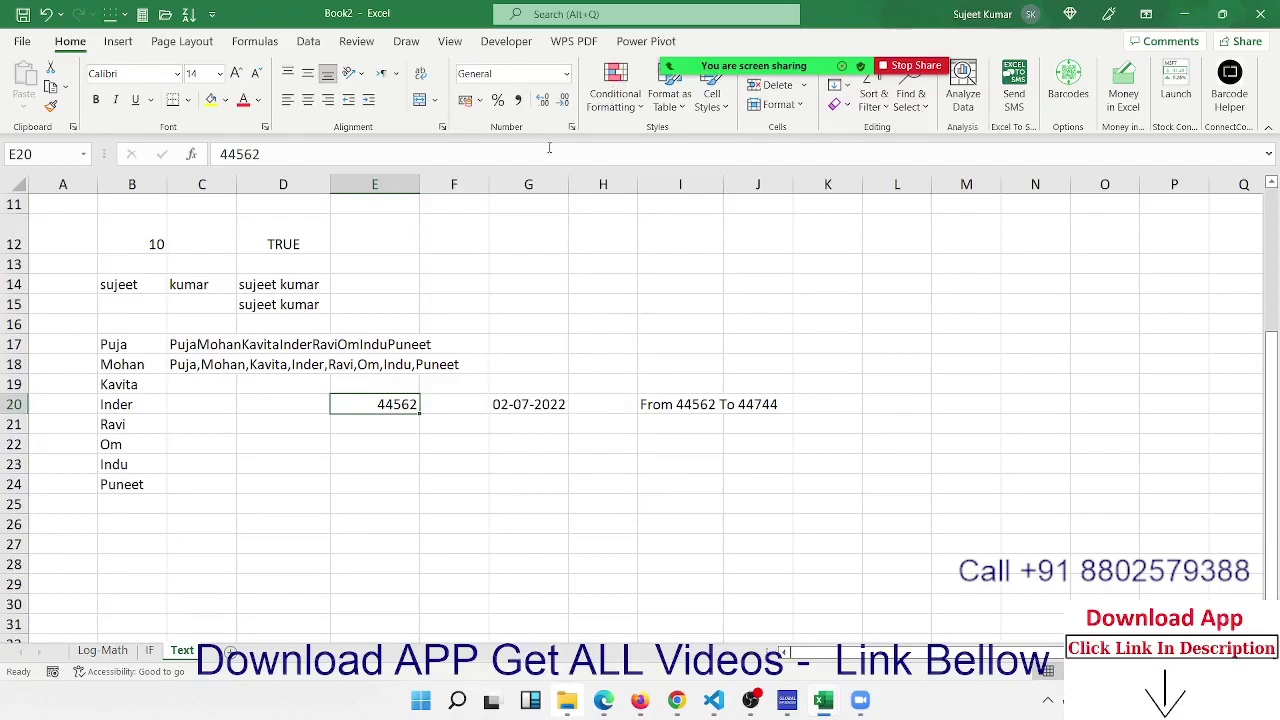
{"action": "key", "text": "ctrl+z"}
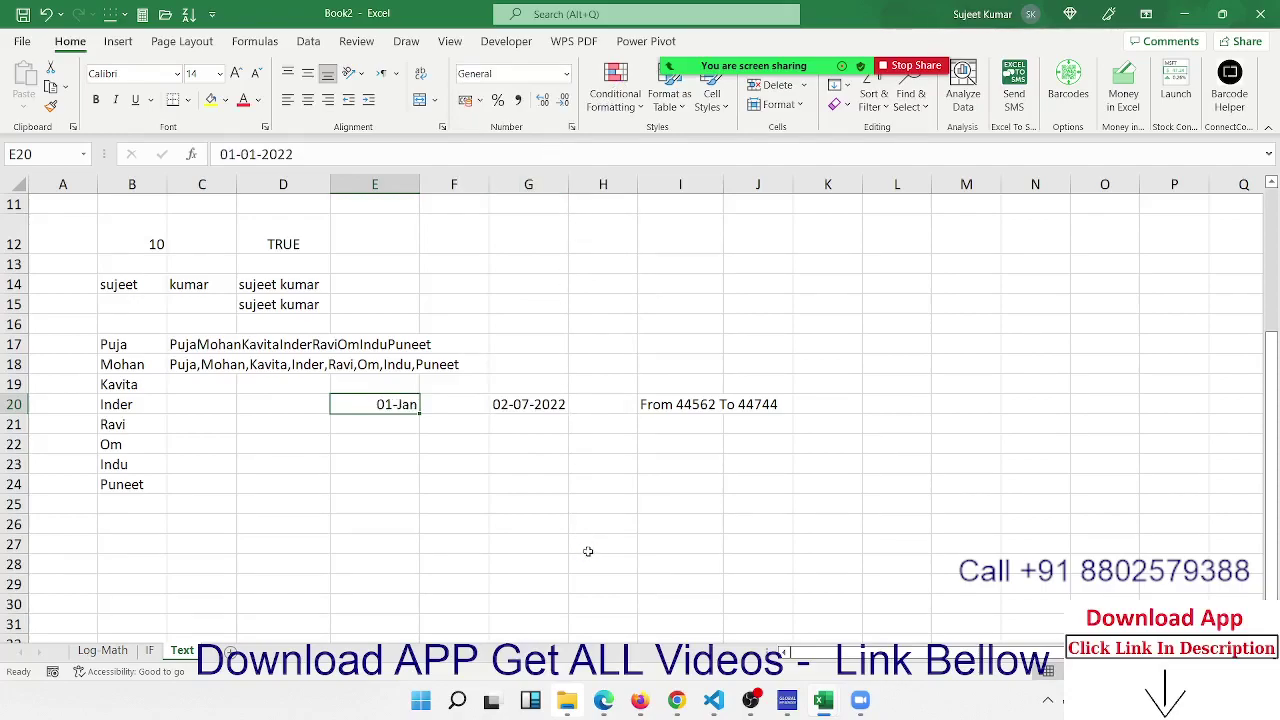
{"action": "left_click", "coordinate": [675, 422]}
Wrap E20 and G20 in TEXT(...,"DD-MMM-YY") so I20 reads From 01-Jan-22 To 02-Jul-22.
{"action": "double_click", "coordinate": [684, 404]}
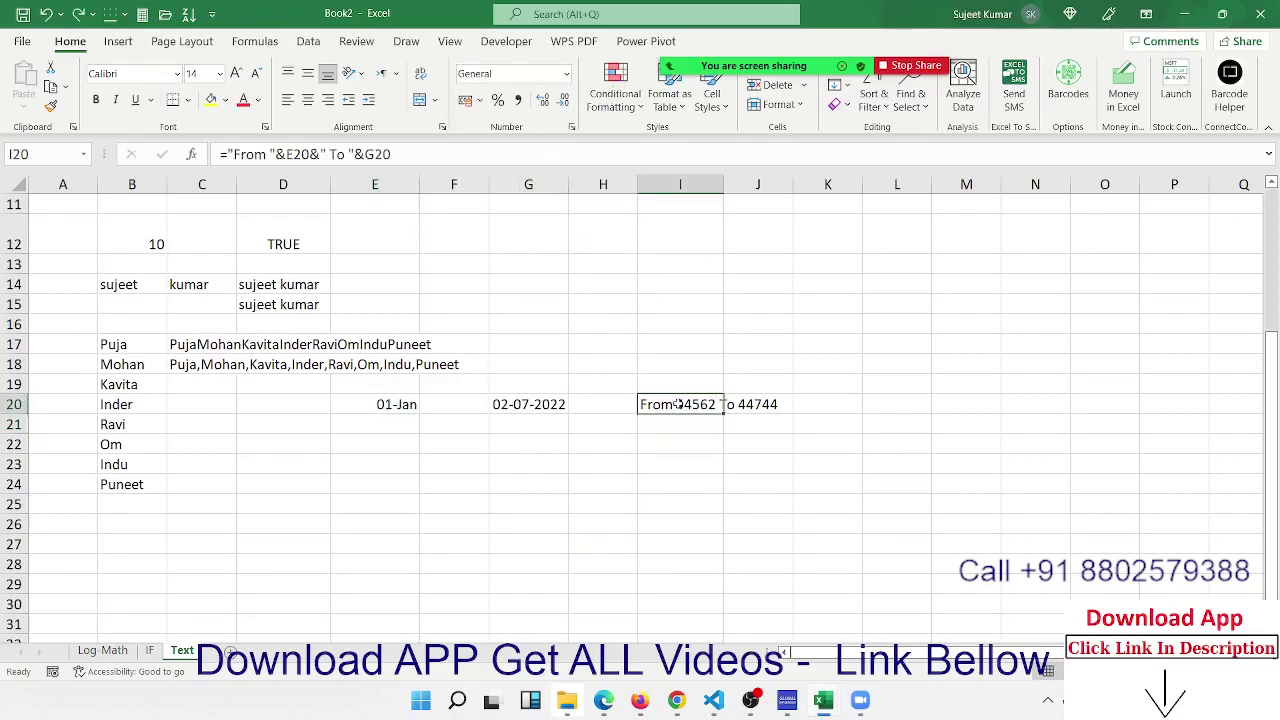
{"action": "key", "text": "Right"}
{"action": "key", "text": "Right"}
{"action": "key", "text": "Right"}
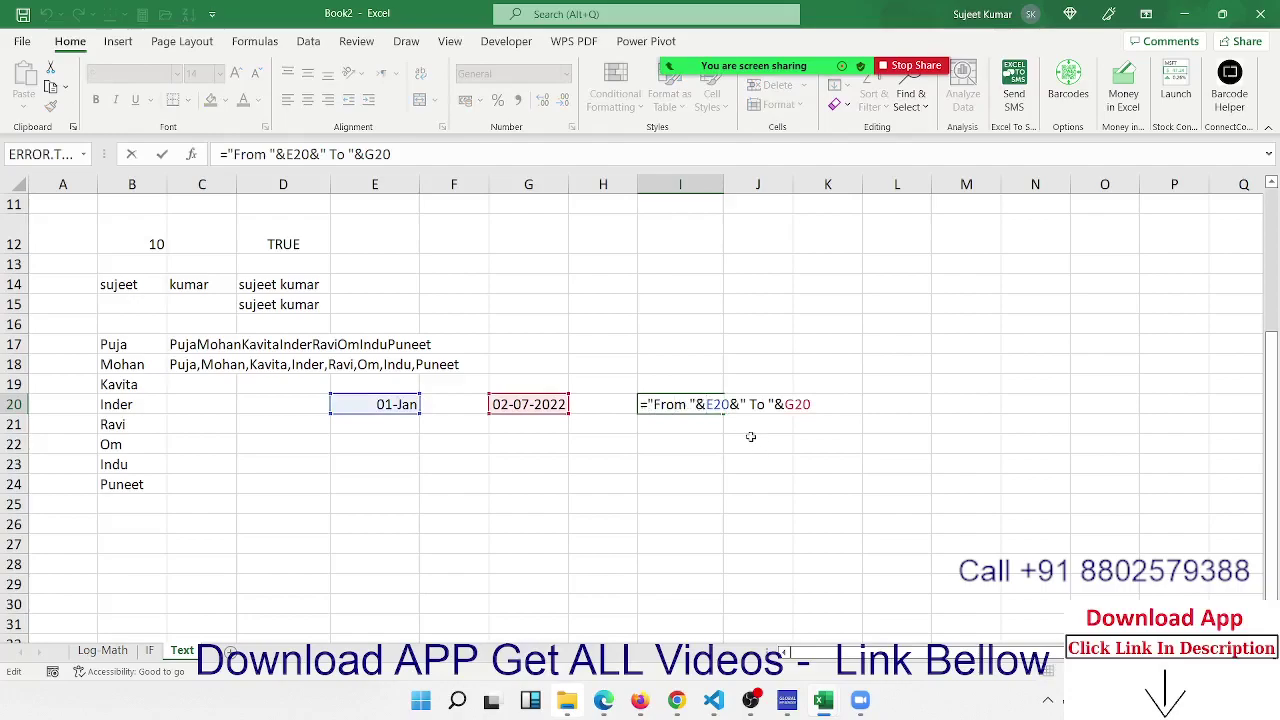
{"action": "key", "text": "shift+Right"}
{"action": "key", "text": "shift+Right"}
{"action": "key", "text": "Left"}
{"action": "type", "text": "te"}
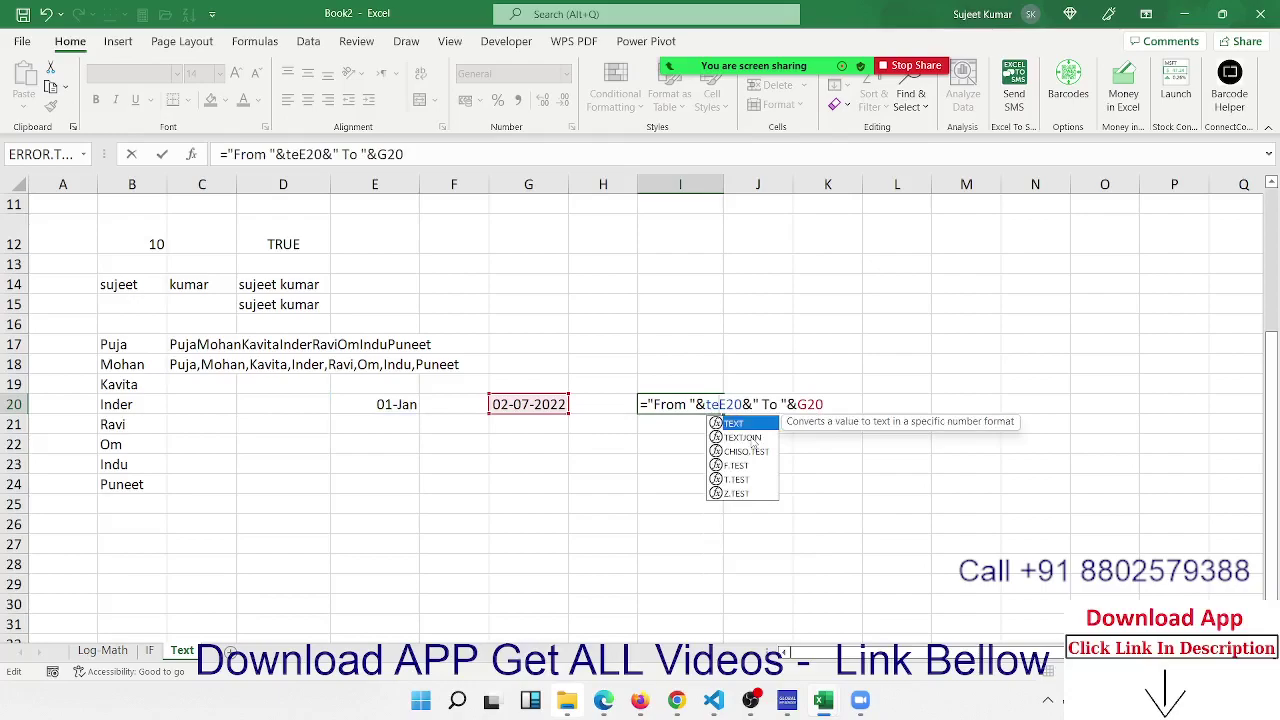
{"action": "key", "text": "Tab"}
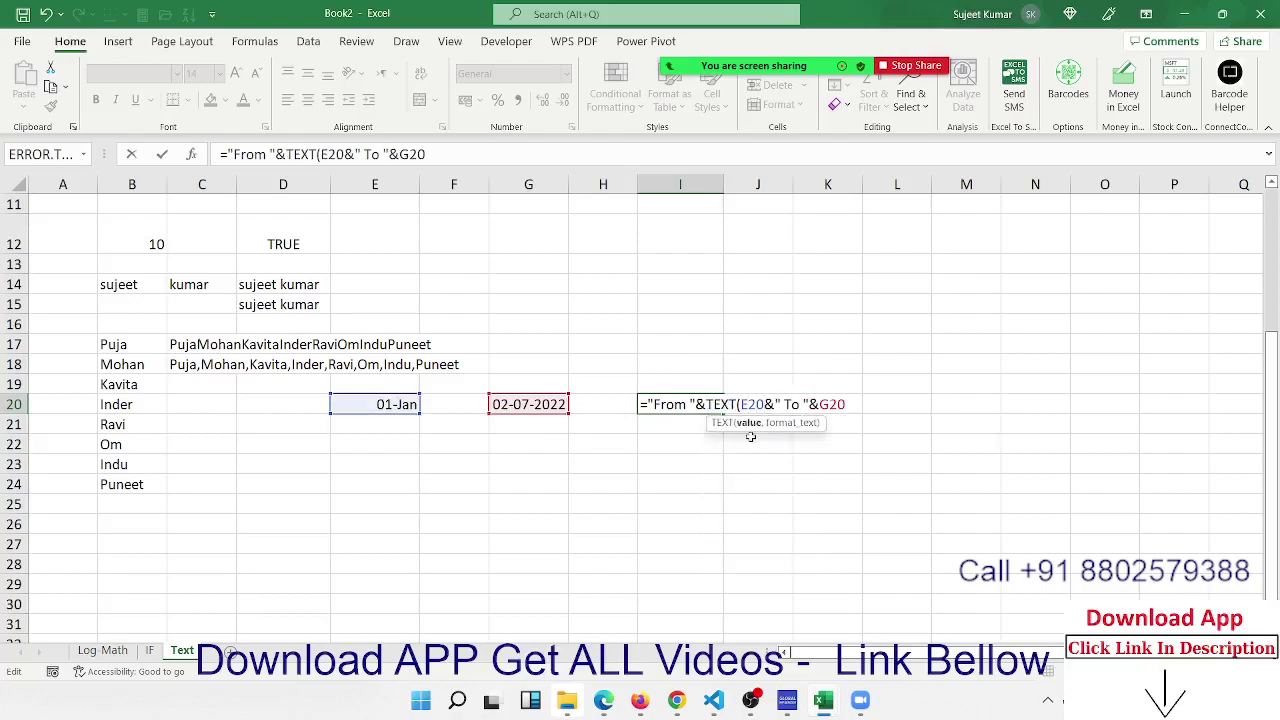
{"action": "type", "text": ",\""}
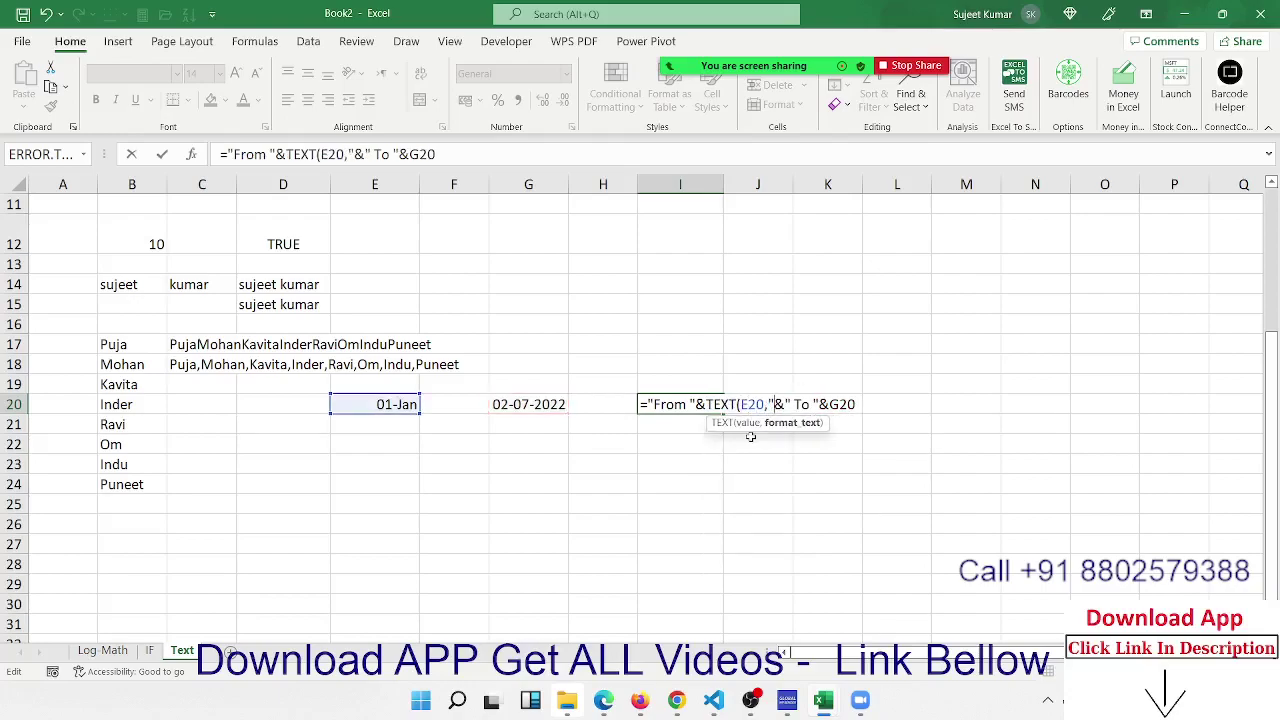
{"action": "type", "text": "DD"}
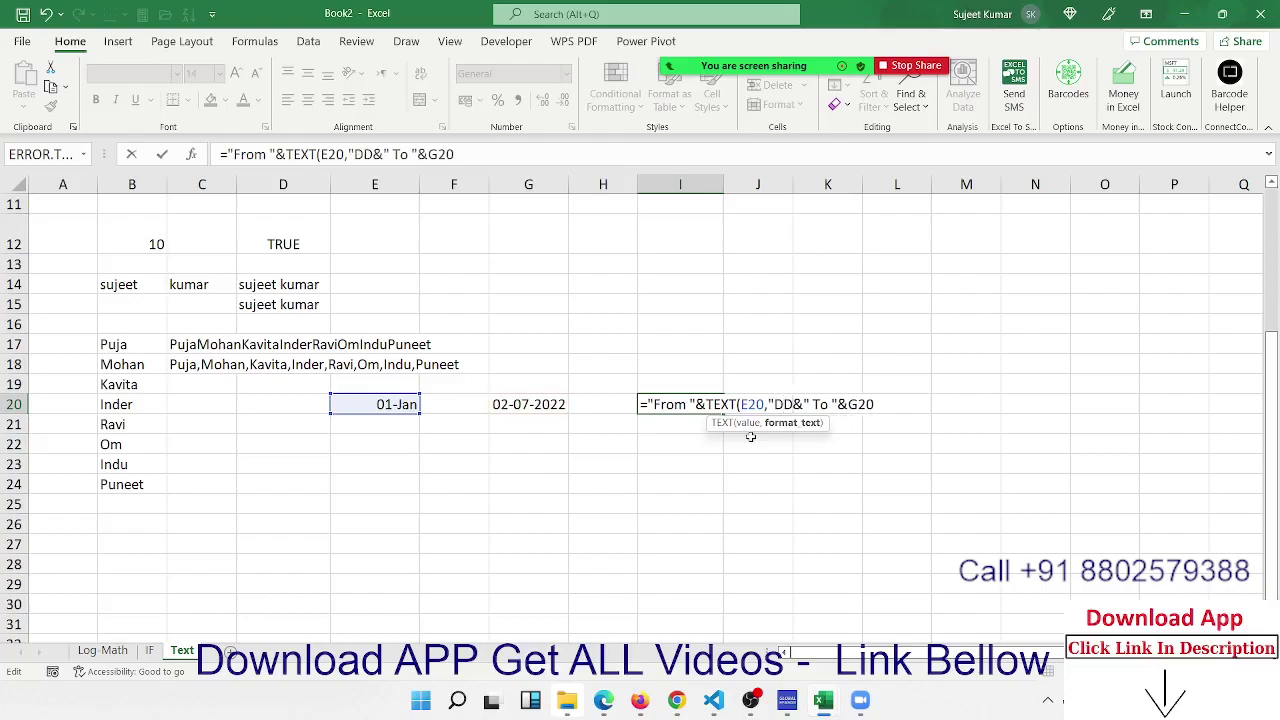
{"action": "type", "text": "-MMM"}
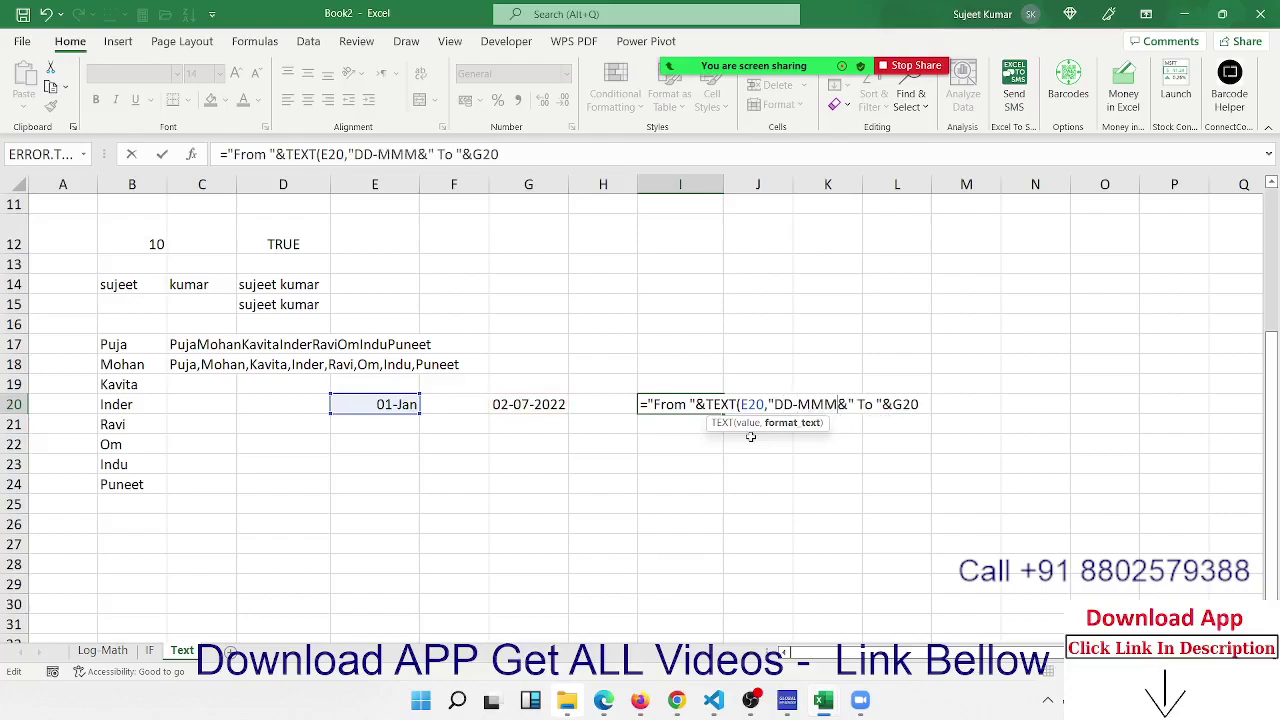
{"action": "type", "text": "-YY"}
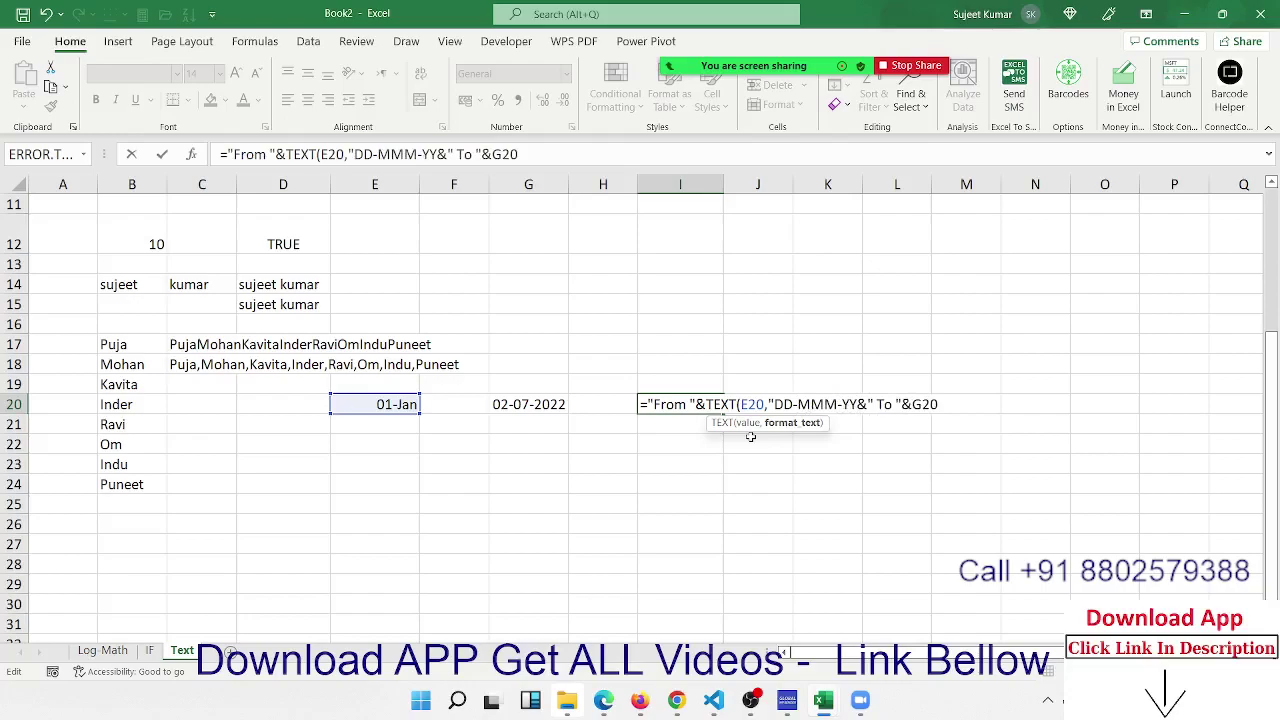
{"action": "type", "text": "\")&\" "}
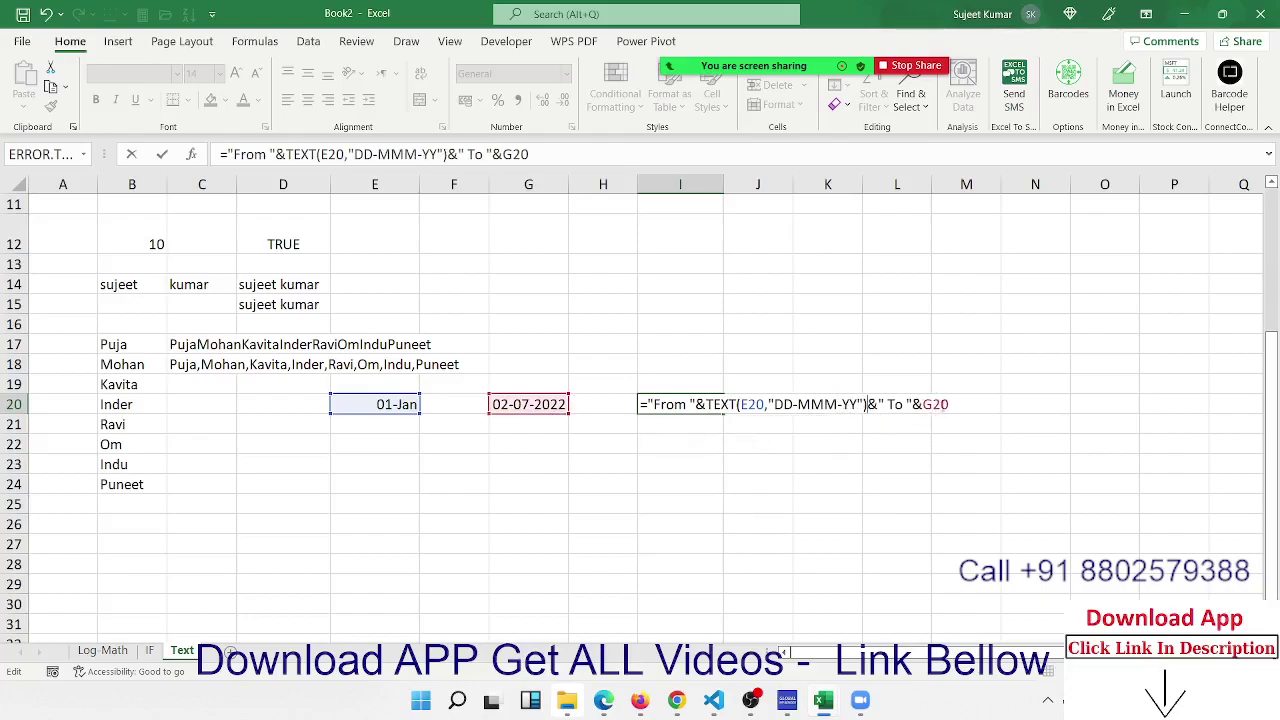
{"action": "type", "text": "To \"&TEXT(G20"}
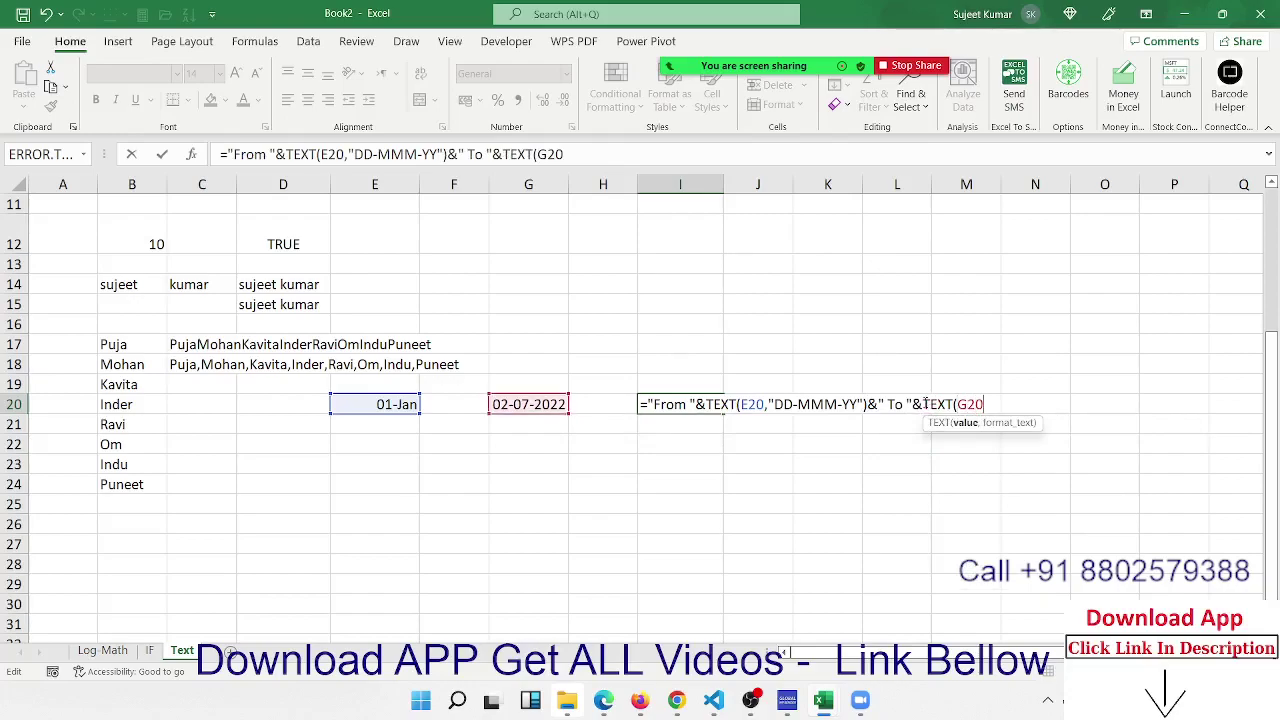
{"action": "type", "text": ",\"D"}
{"action": "type", "text": "D-MMM"}
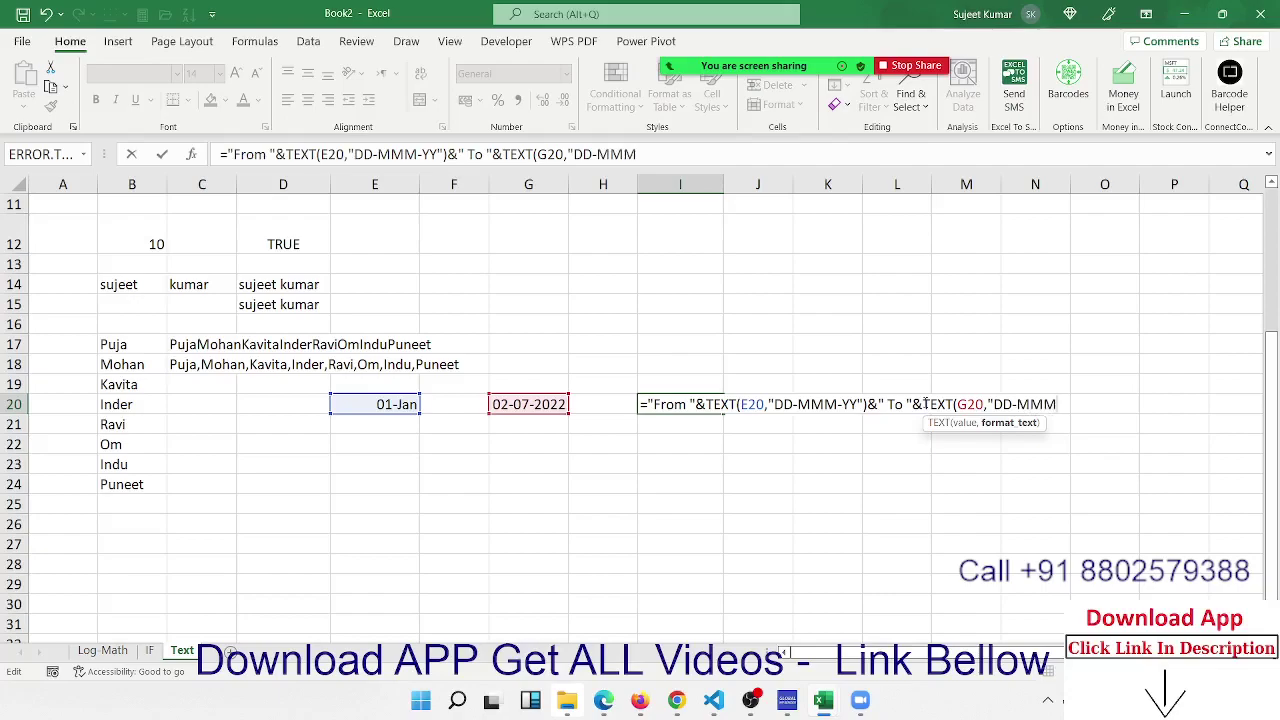
{"action": "type", "text": "-YY"}
{"action": "type", "text": "\")"}
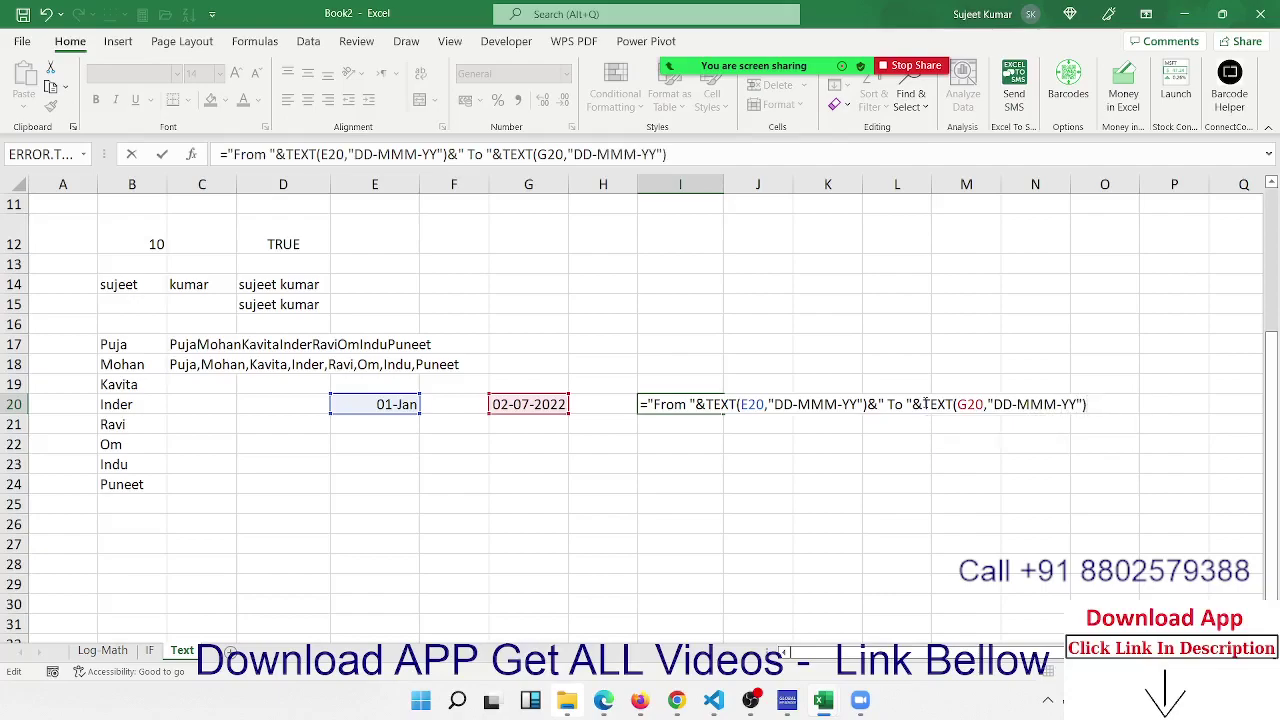
{"action": "key", "text": "ctrl+Return"}
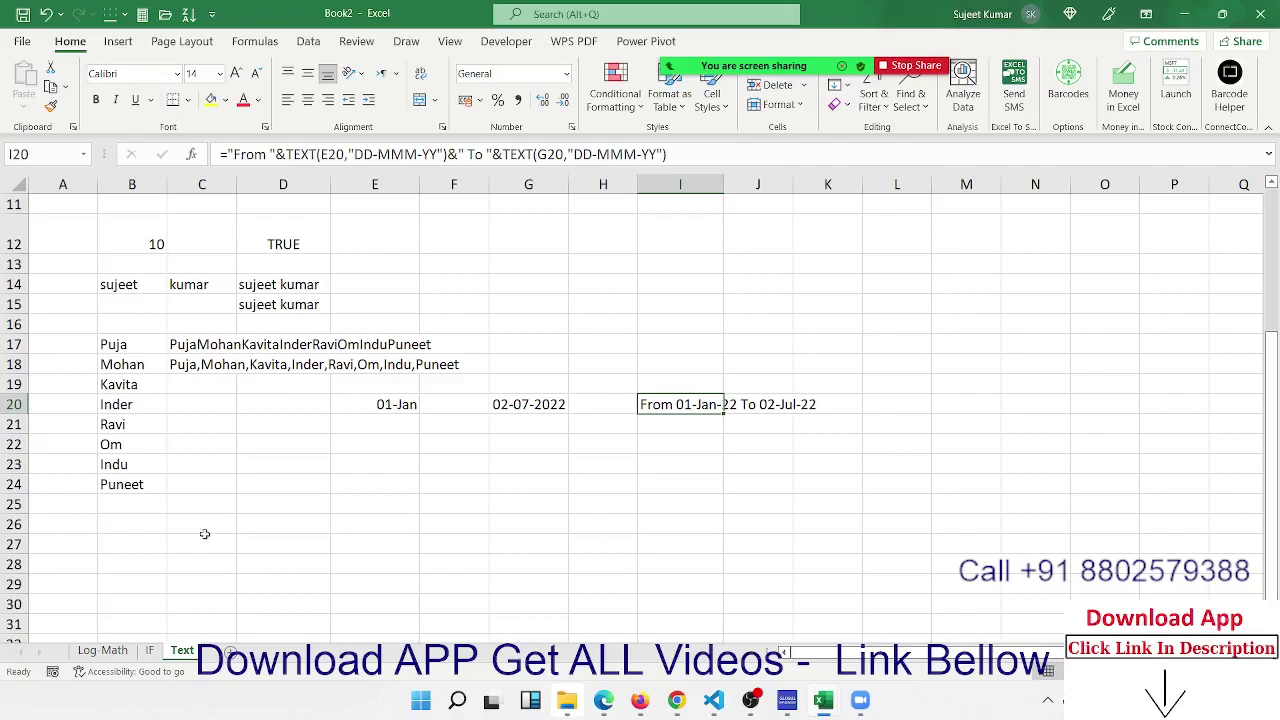
Enter 123.369.852 in B26 and autofit column B to show it.
{"action": "left_click", "coordinate": [162, 523]}
{"action": "type", "text": "1"}
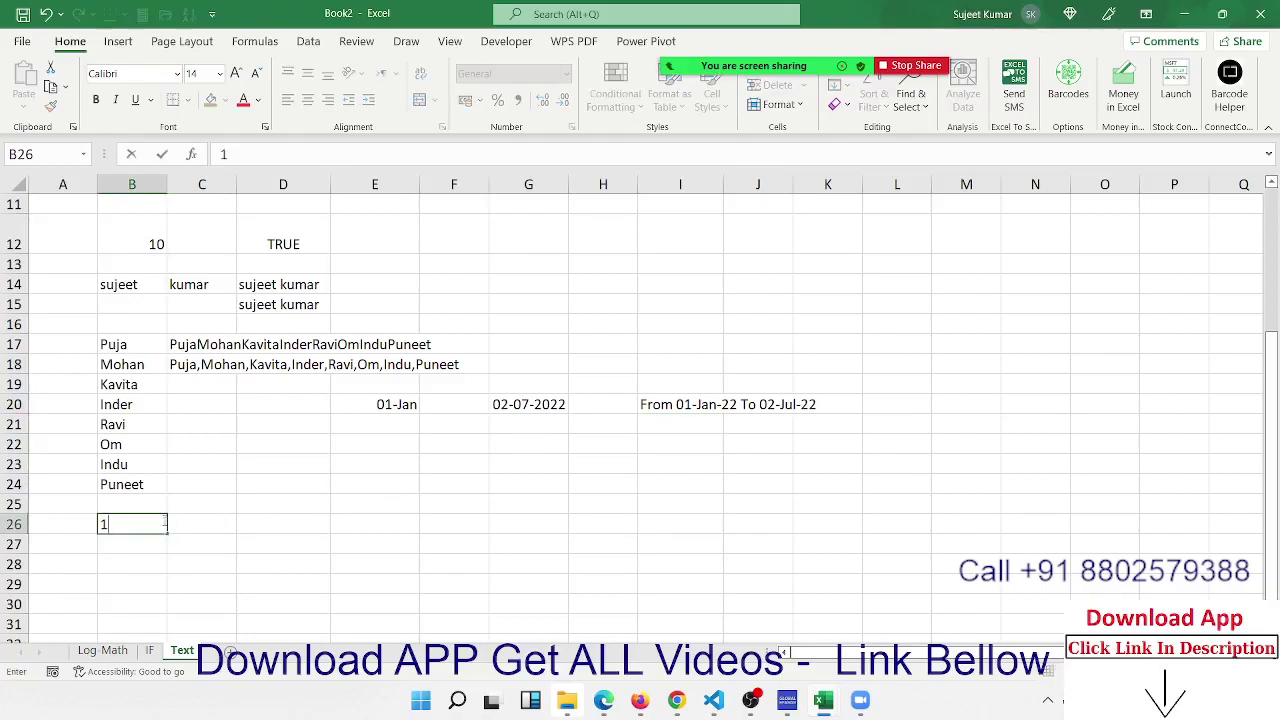
{"action": "type", "text": "23.369"}
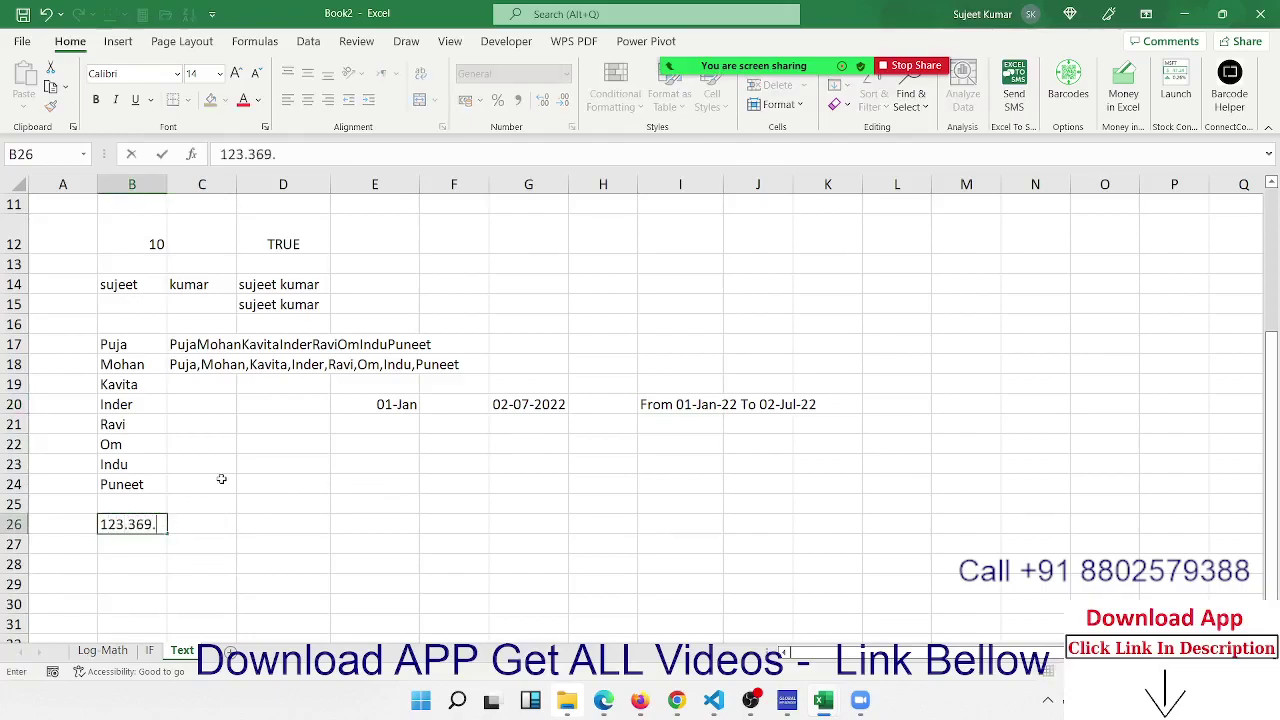
{"action": "type", "text": ".852"}
{"action": "key", "text": "Tab"}
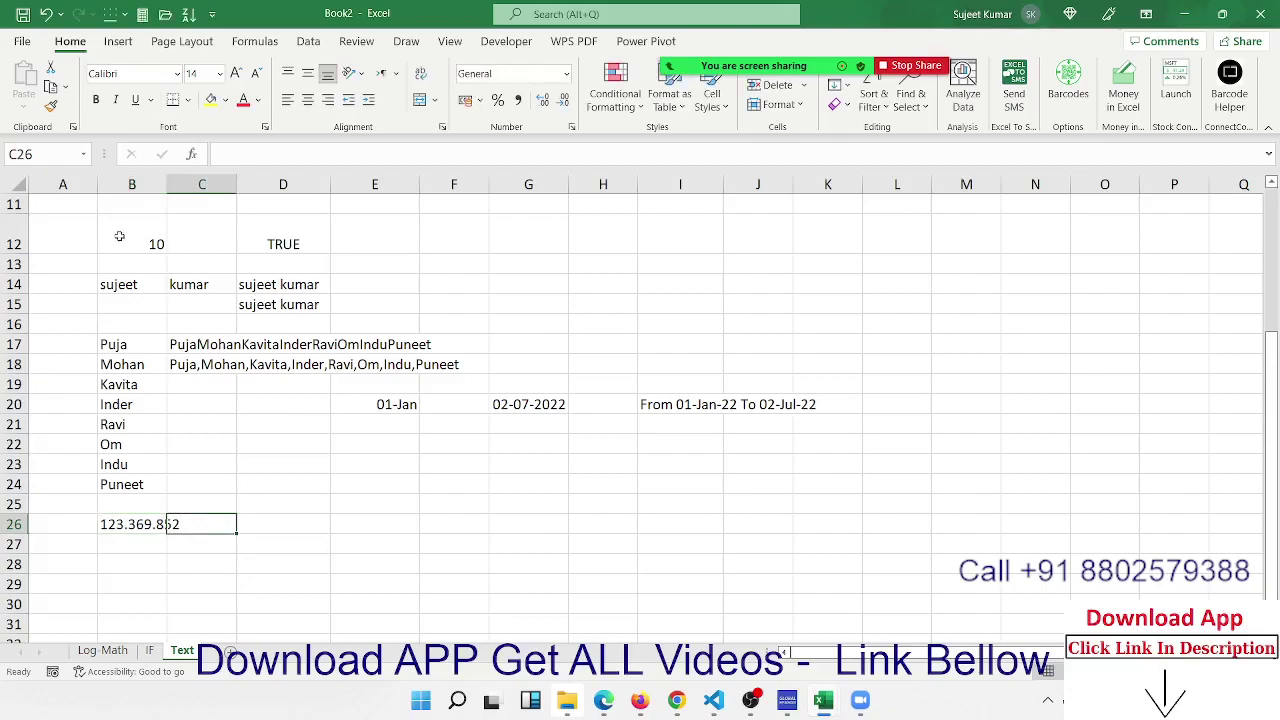
{"action": "double_click", "coordinate": [167, 184]}
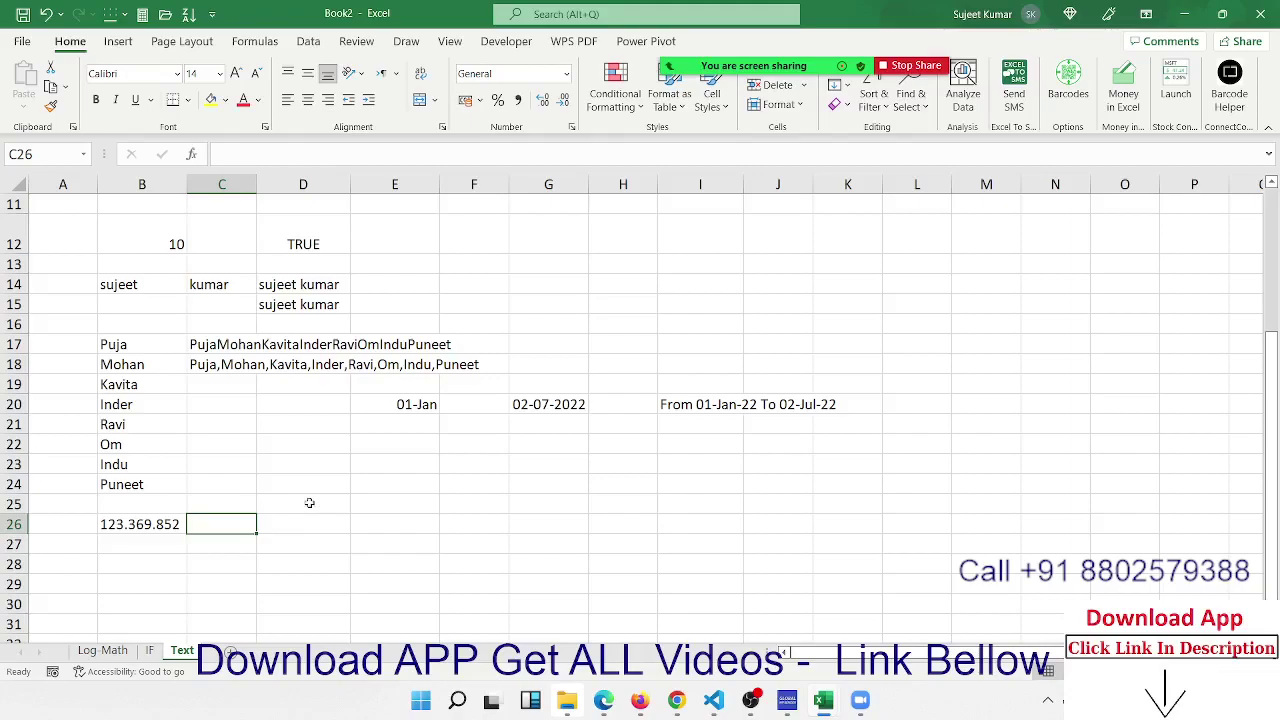
Extract the first three digits, 123, into C26 with =LEFT(B26,3).
{"action": "type", "text": "=LE"}
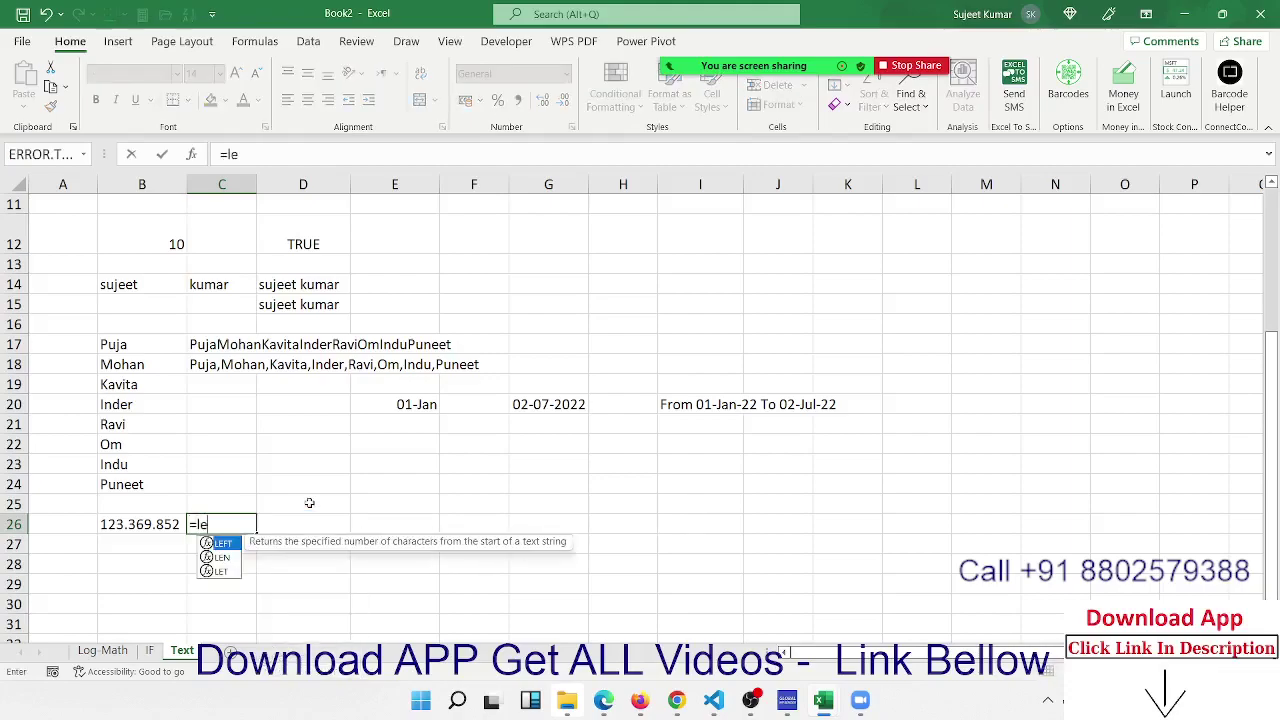
{"action": "type", "text": "FT("}
{"action": "key", "text": "Left"}
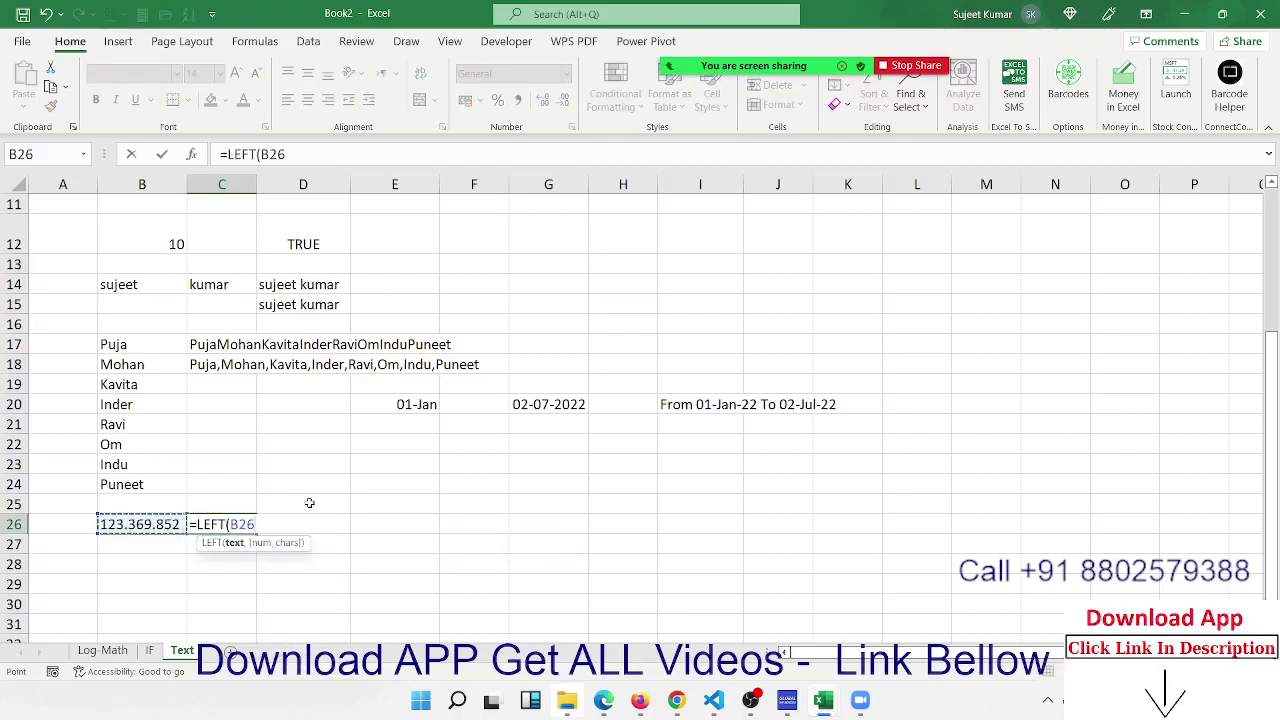
{"action": "type", "text": ",3"}
{"action": "key", "text": "Return"}
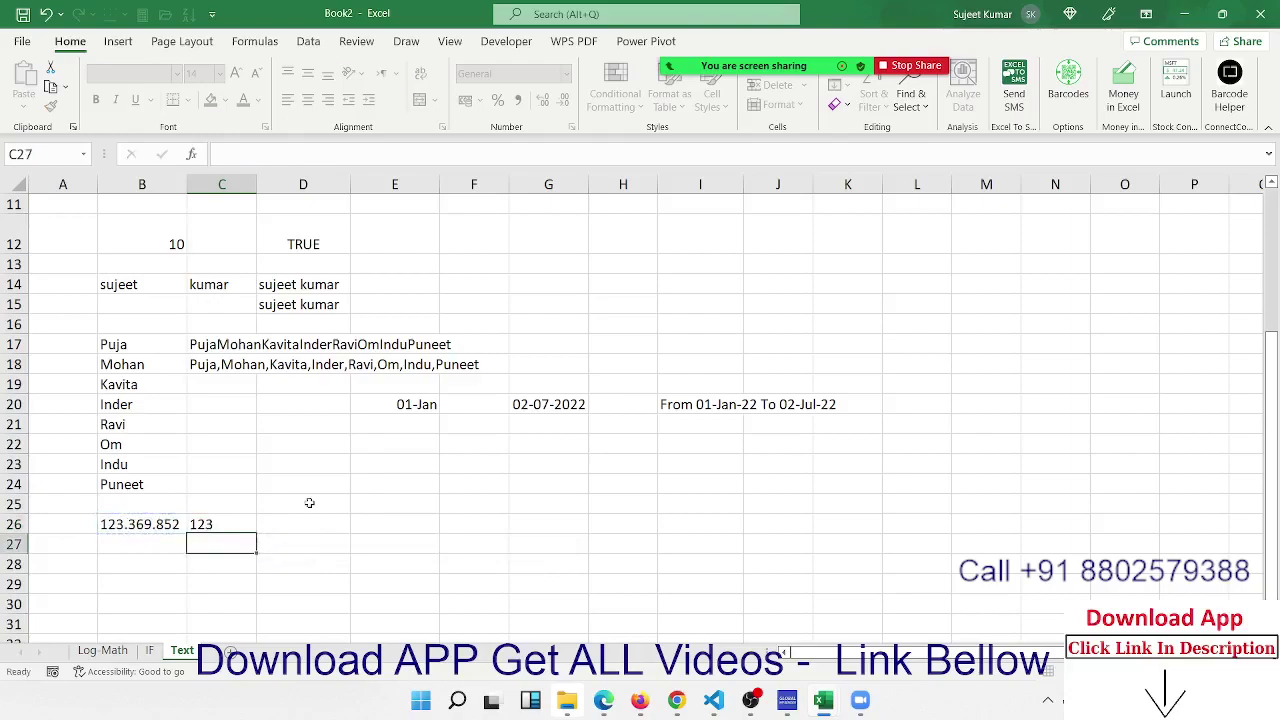
{"action": "key", "text": "Up"}
Put the middle digits 369 in D26, correcting the mistyped MIN to =MID(B26,5,3).
{"action": "key", "text": "Right"}
{"action": "type", "text": "=MIN"}
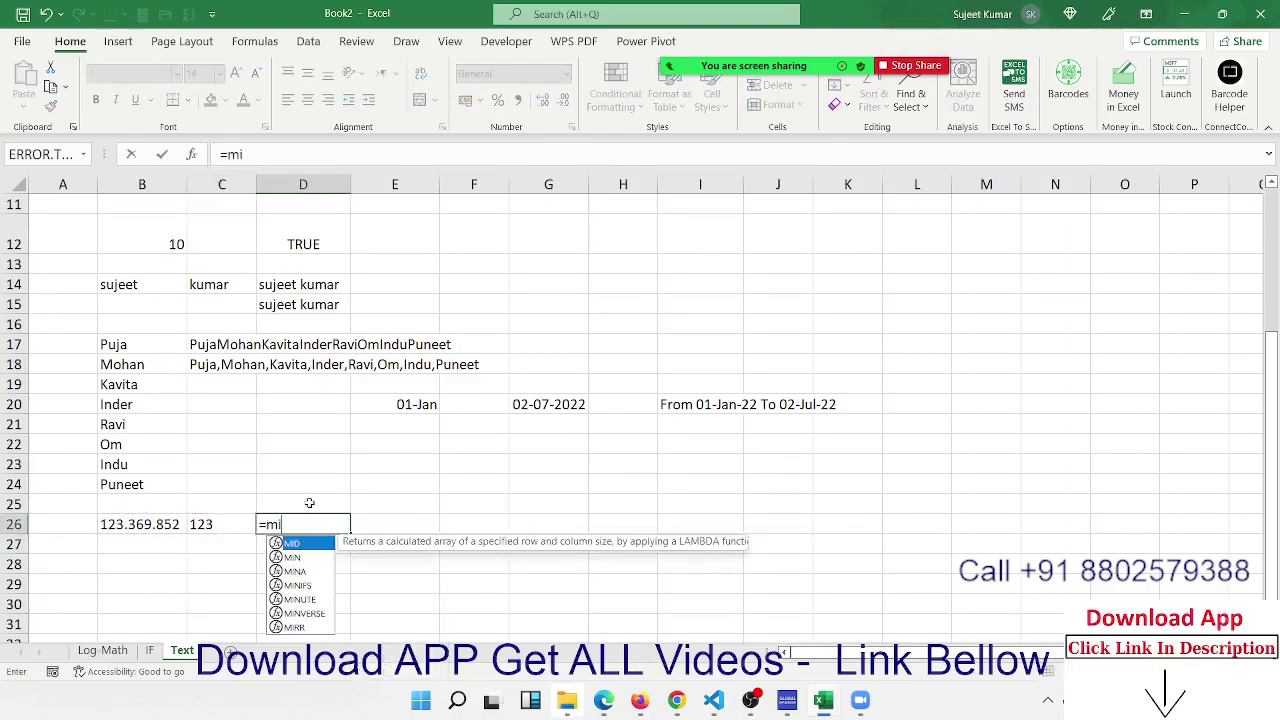
{"action": "type", "text": "("}
{"action": "key", "text": "Left"}
{"action": "key", "text": "Left"}
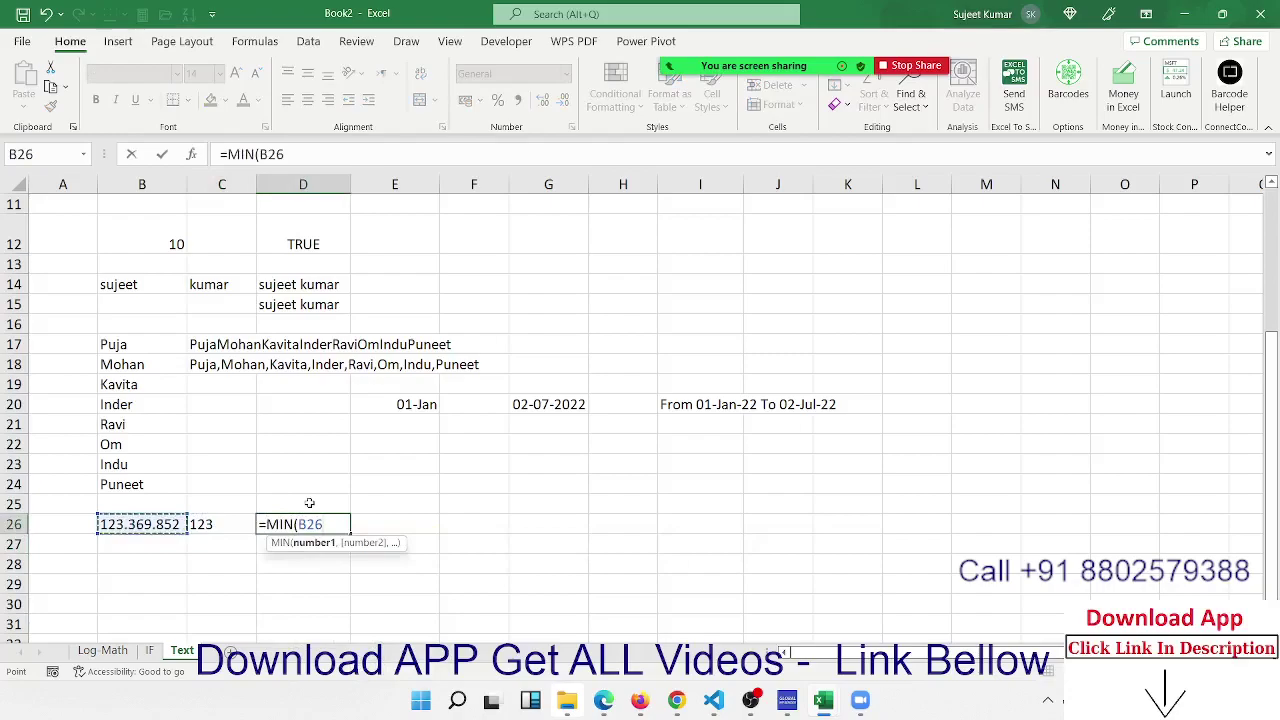
{"action": "type", "text": ","}
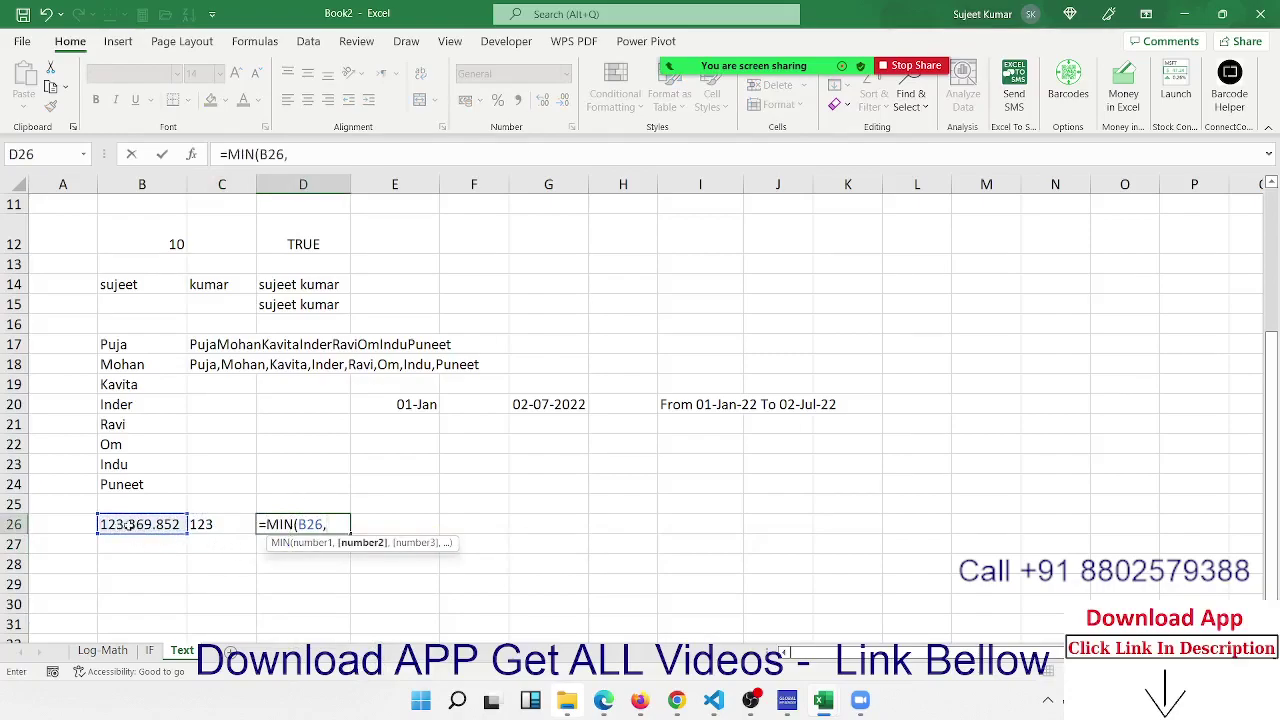
{"action": "type", "text": "5,"}
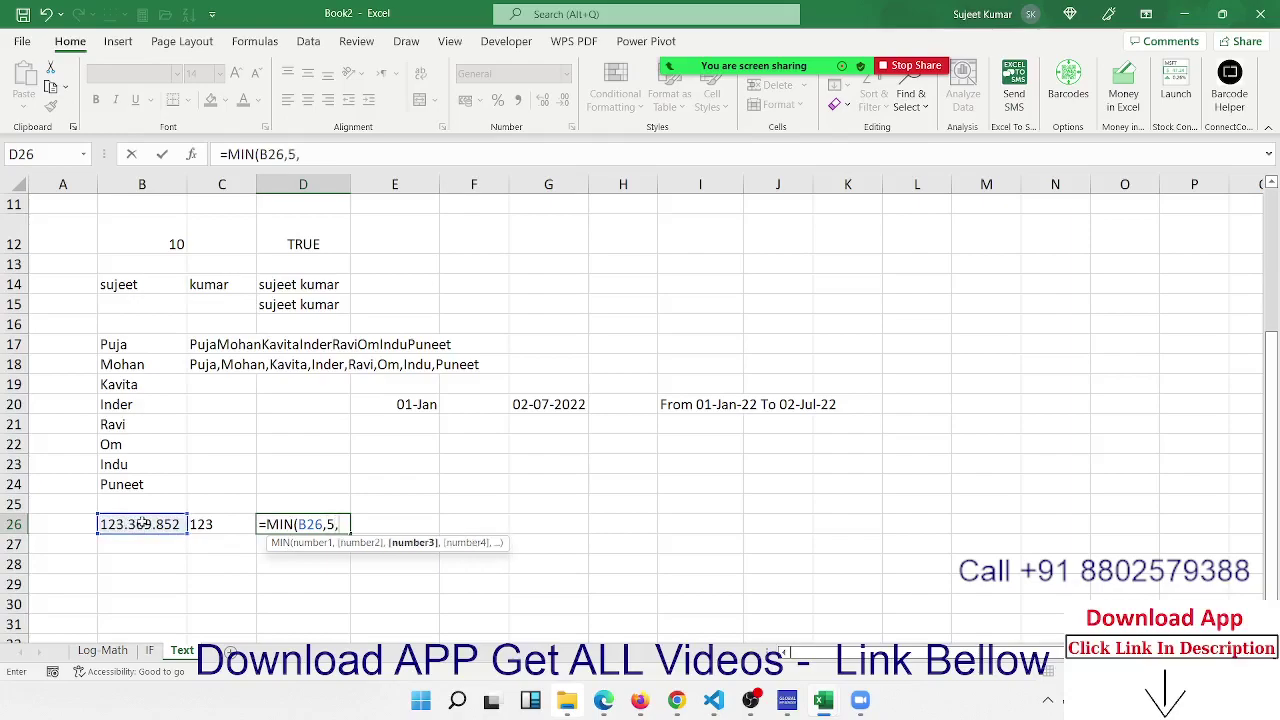
{"action": "type", "text": "3"}
{"action": "type", "text": ")"}
{"action": "key", "text": "Return"}
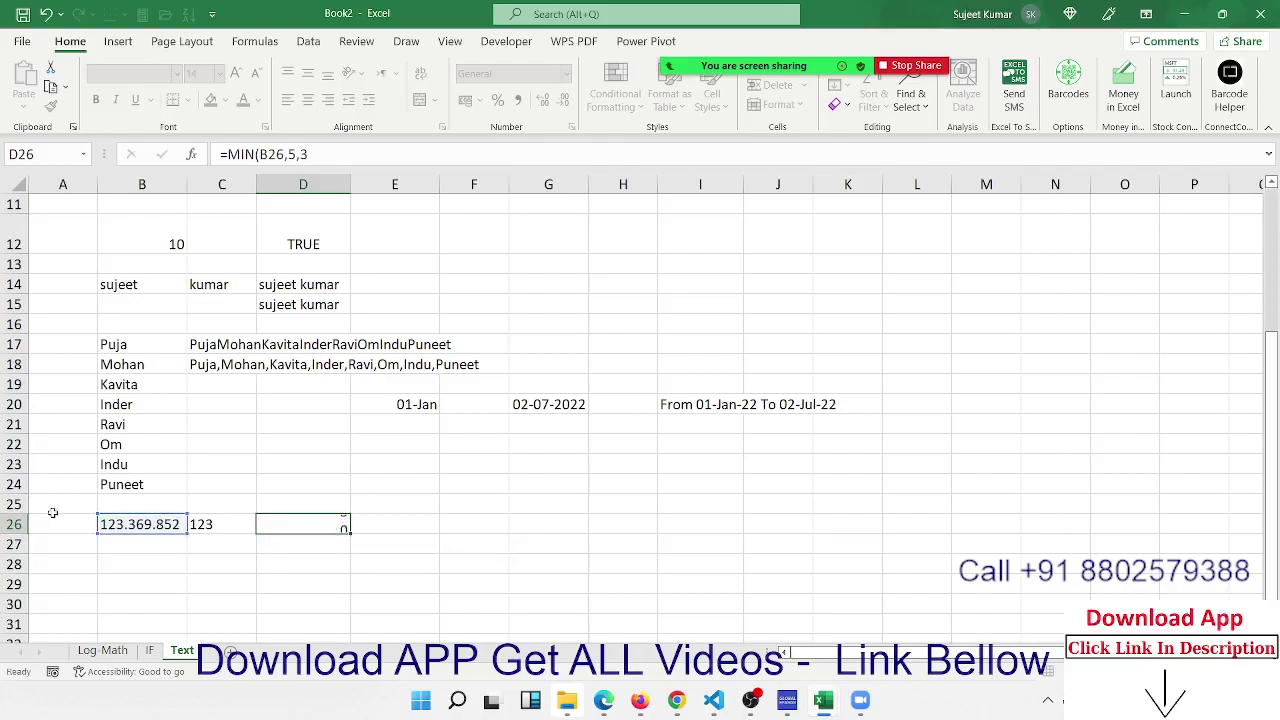
{"action": "key", "text": "Up"}
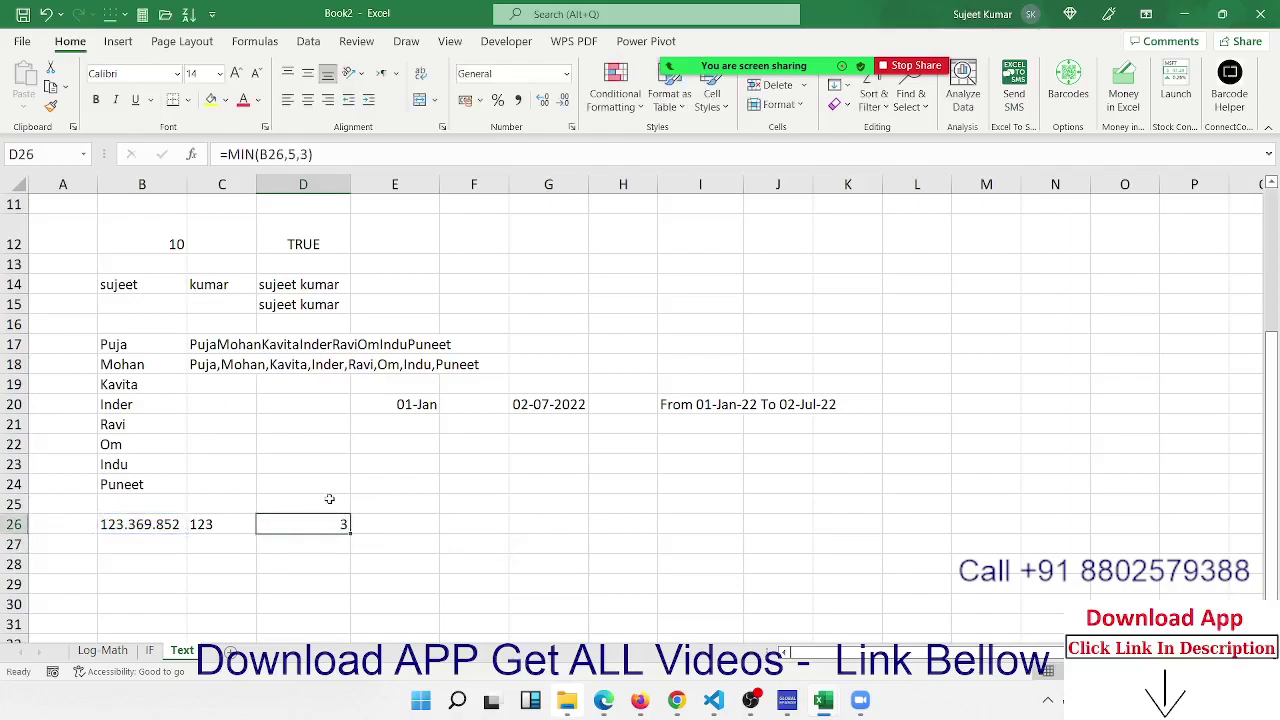
{"action": "double_click", "coordinate": [303, 521]}
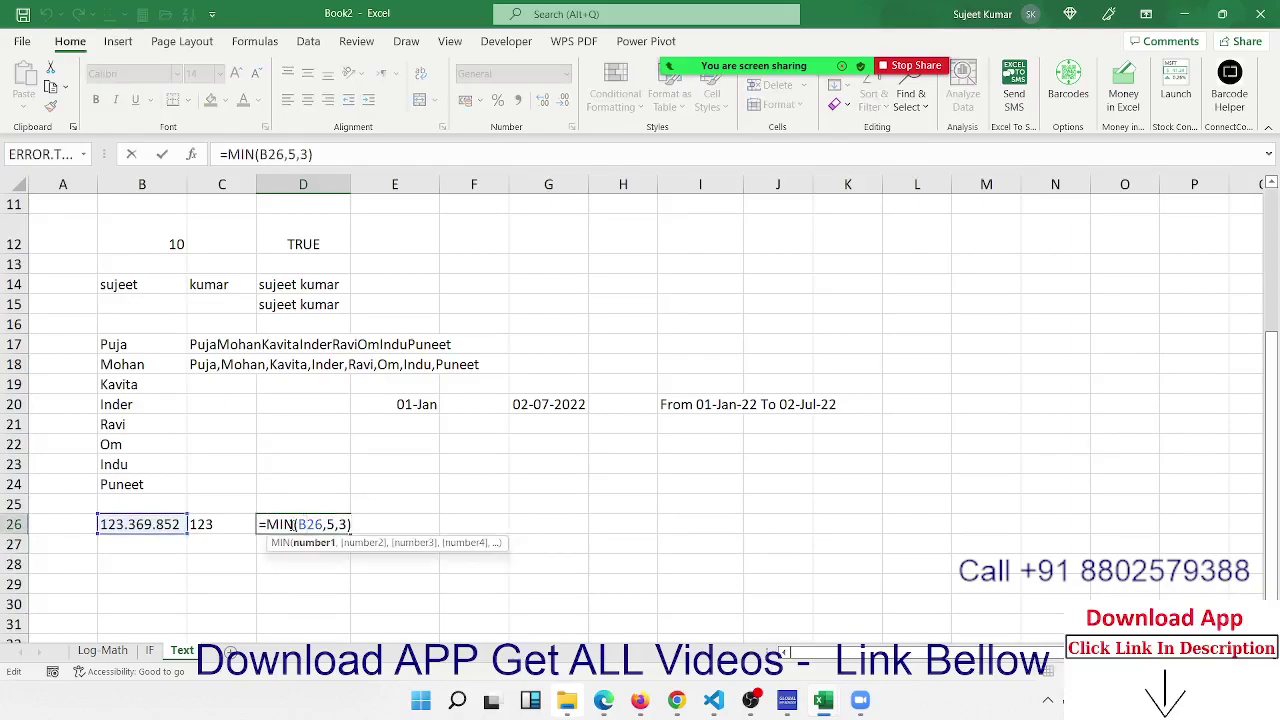
{"action": "key", "text": "Delete"}
{"action": "type", "text": "D"}
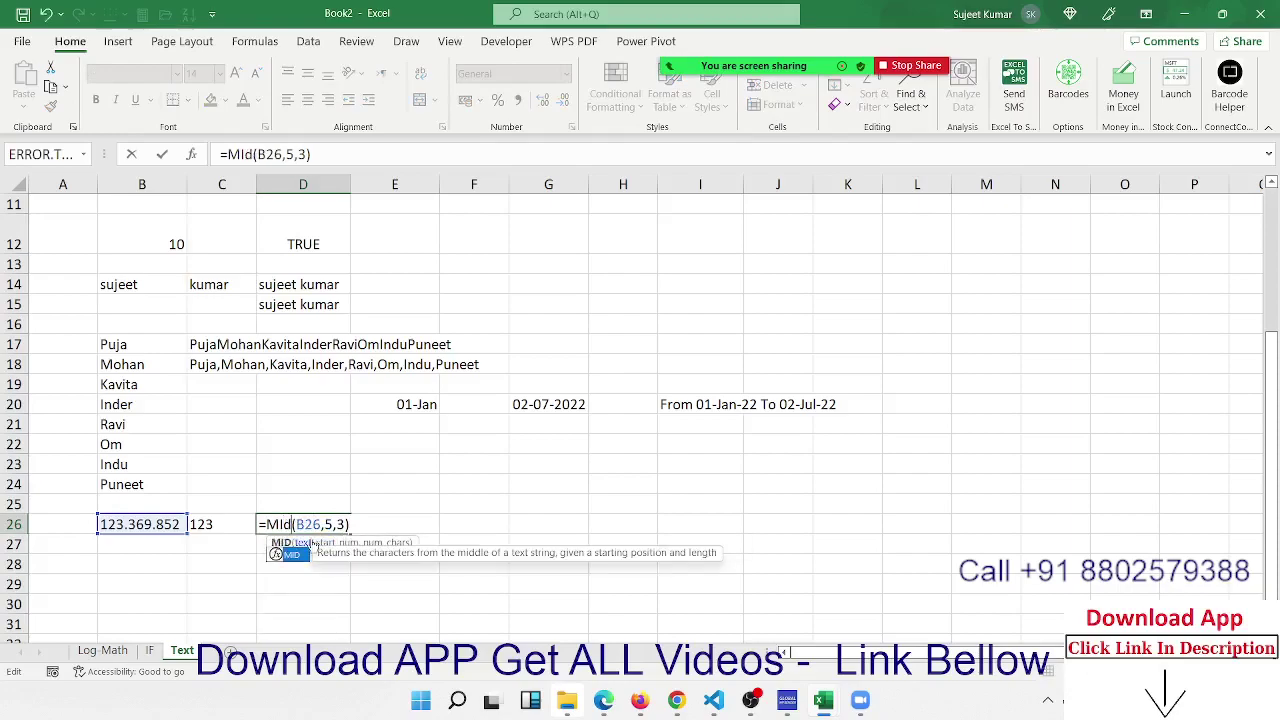
{"action": "key", "text": "Return"}
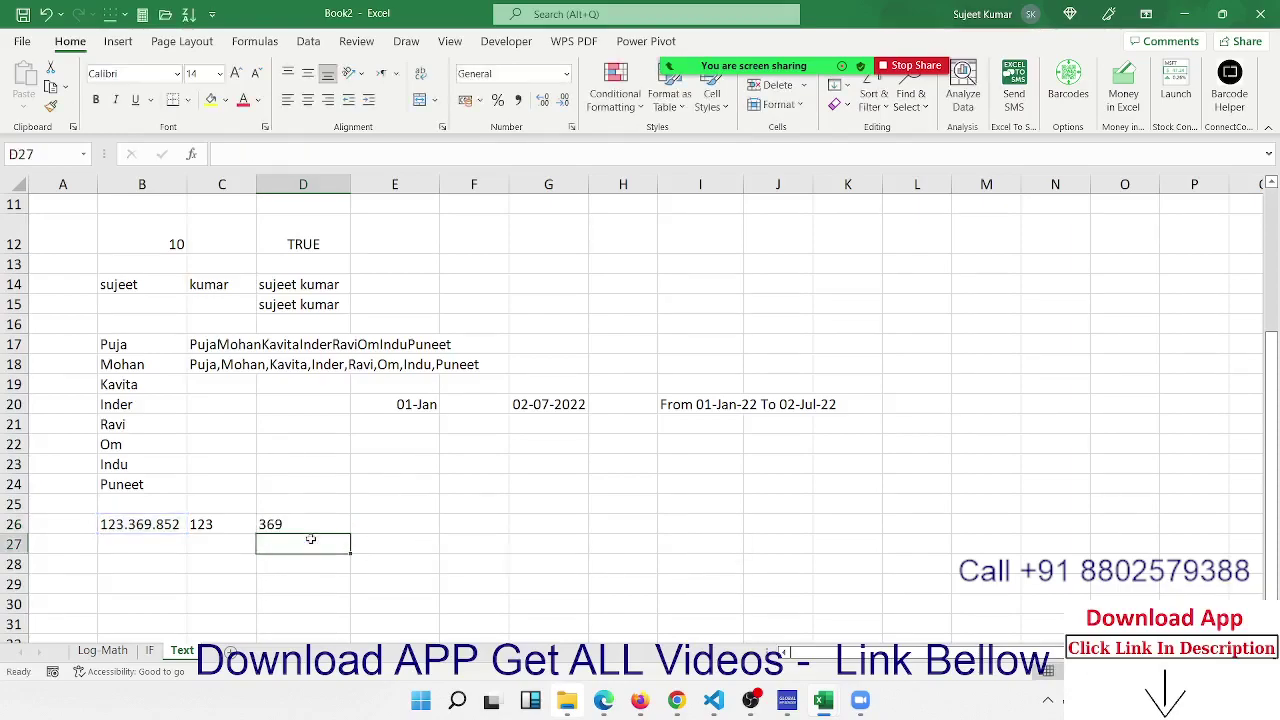
Return the last three digits, 852, in E26 with =RIGHT(B26,3).
{"action": "key", "text": "Up"}
{"action": "key", "text": "Right"}
{"action": "type", "text": "=ri"}
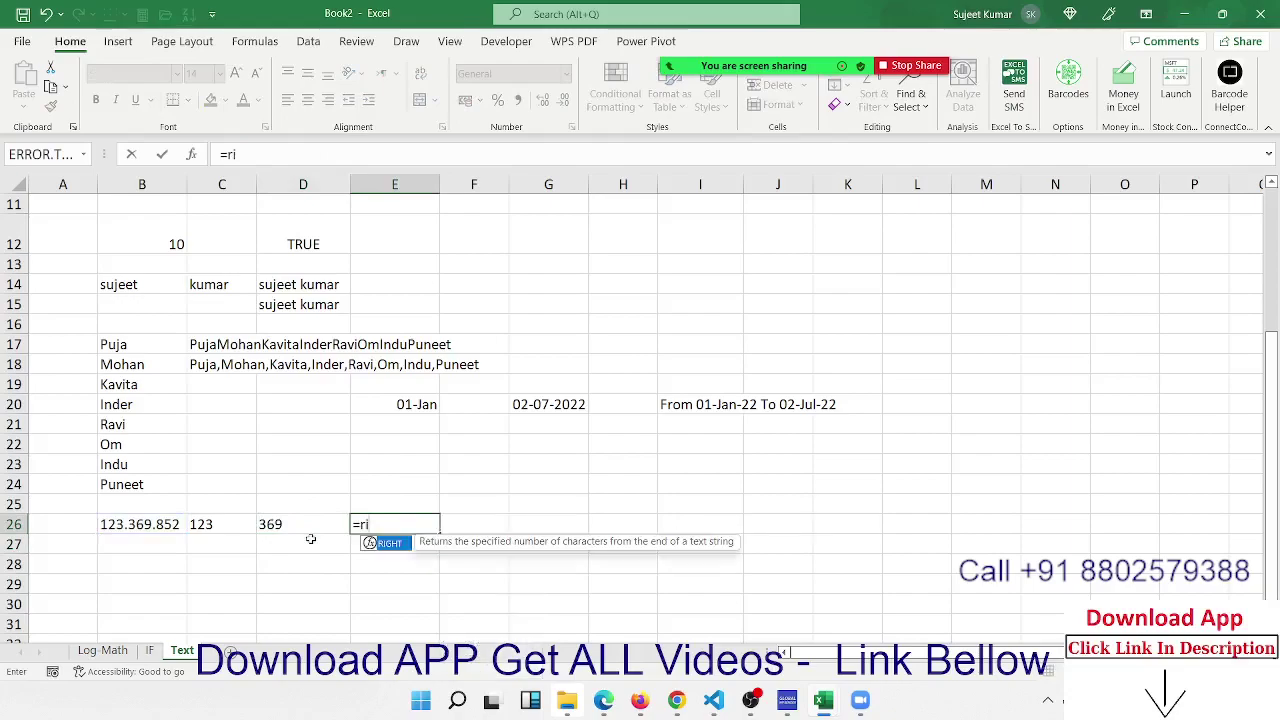
{"action": "key", "text": "Tab"}
{"action": "key", "text": "Left"}
{"action": "key", "text": "Left"}
{"action": "key", "text": "Left"}
{"action": "type", "text": ","}
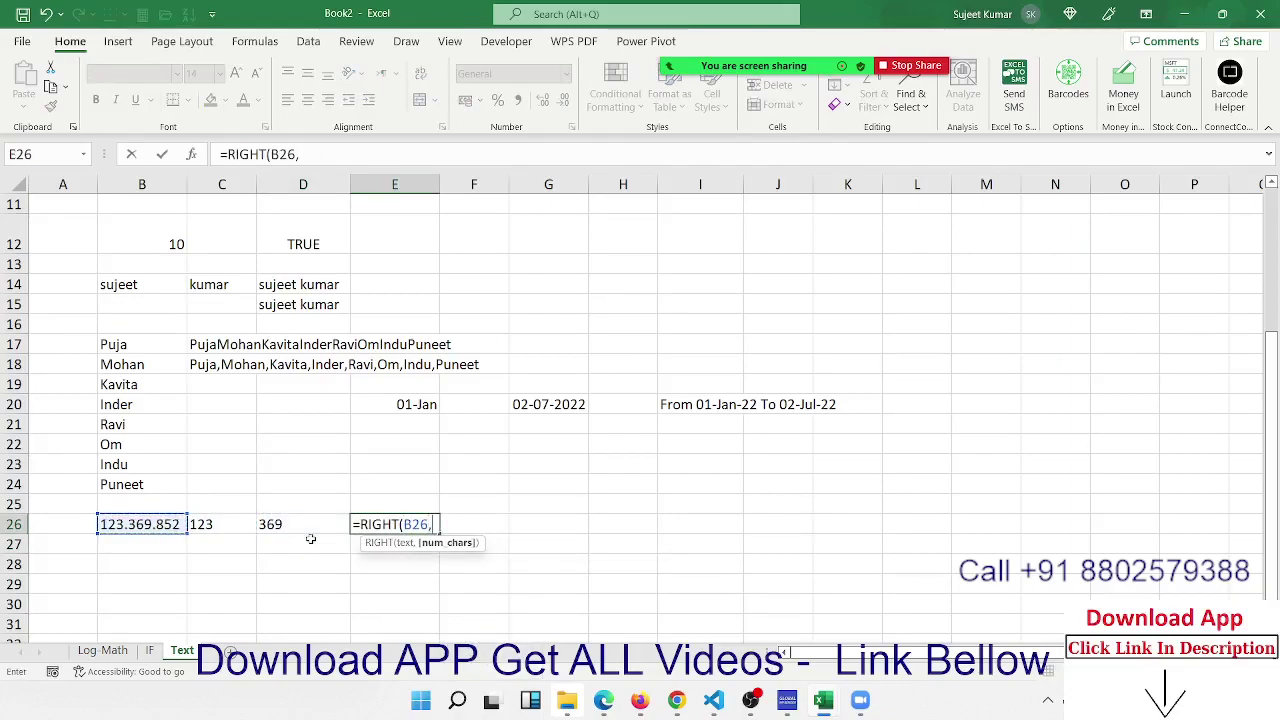
{"action": "type", "text": "3"}
{"action": "key", "text": "Return"}
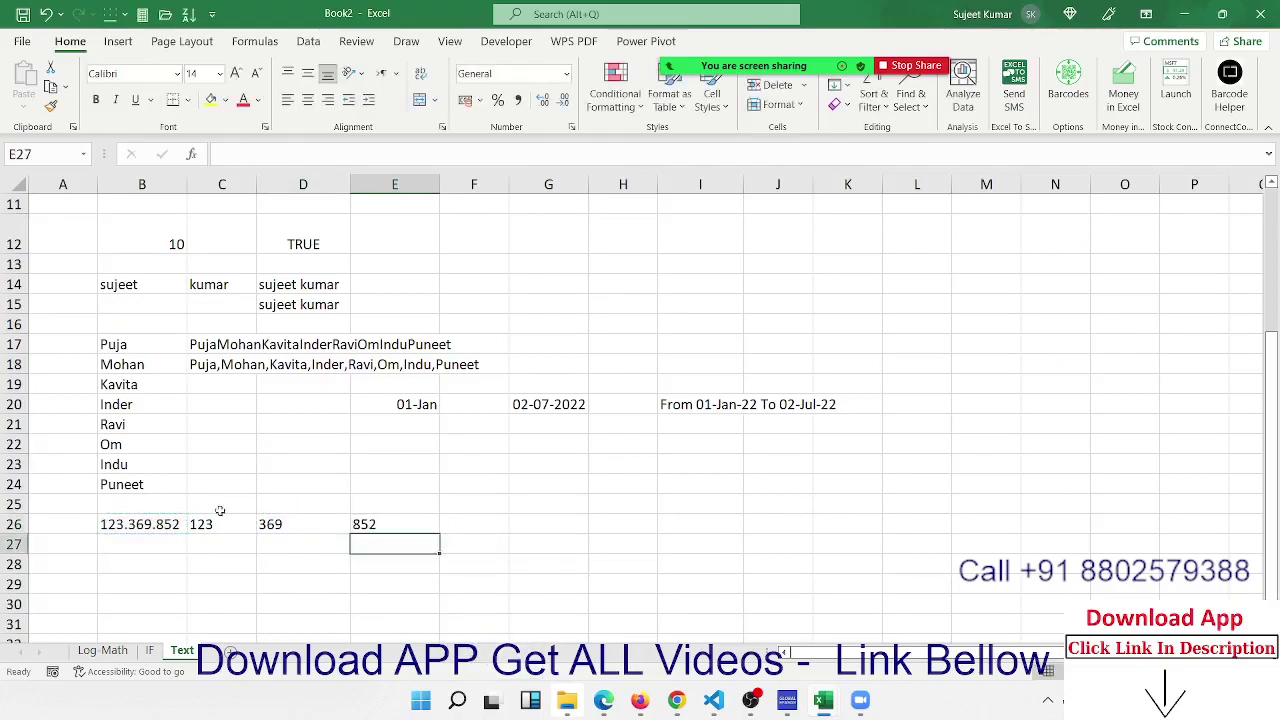
{"action": "scroll", "coordinate": [176, 520], "scroll_direction": "down", "scroll_amount": 3}
{"action": "scroll", "coordinate": [176, 520], "scroll_direction": "down", "scroll_amount": 1}
{"action": "left_click", "coordinate": [147, 358]}
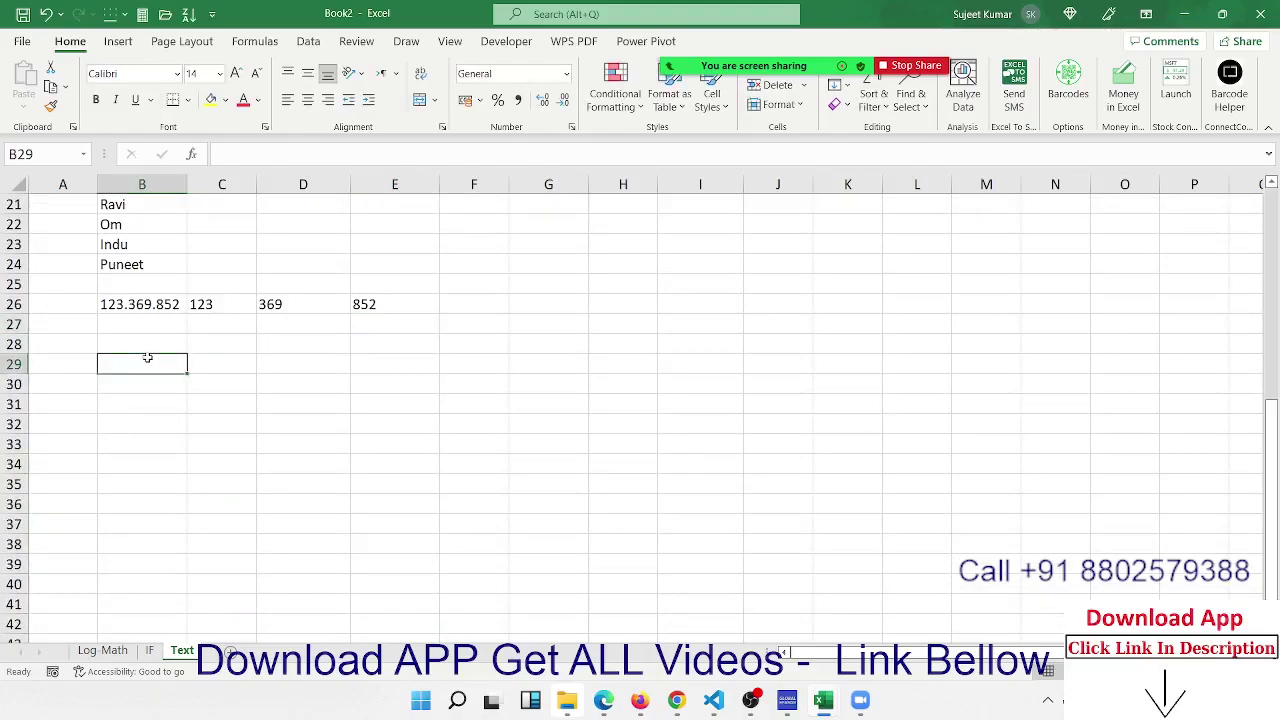
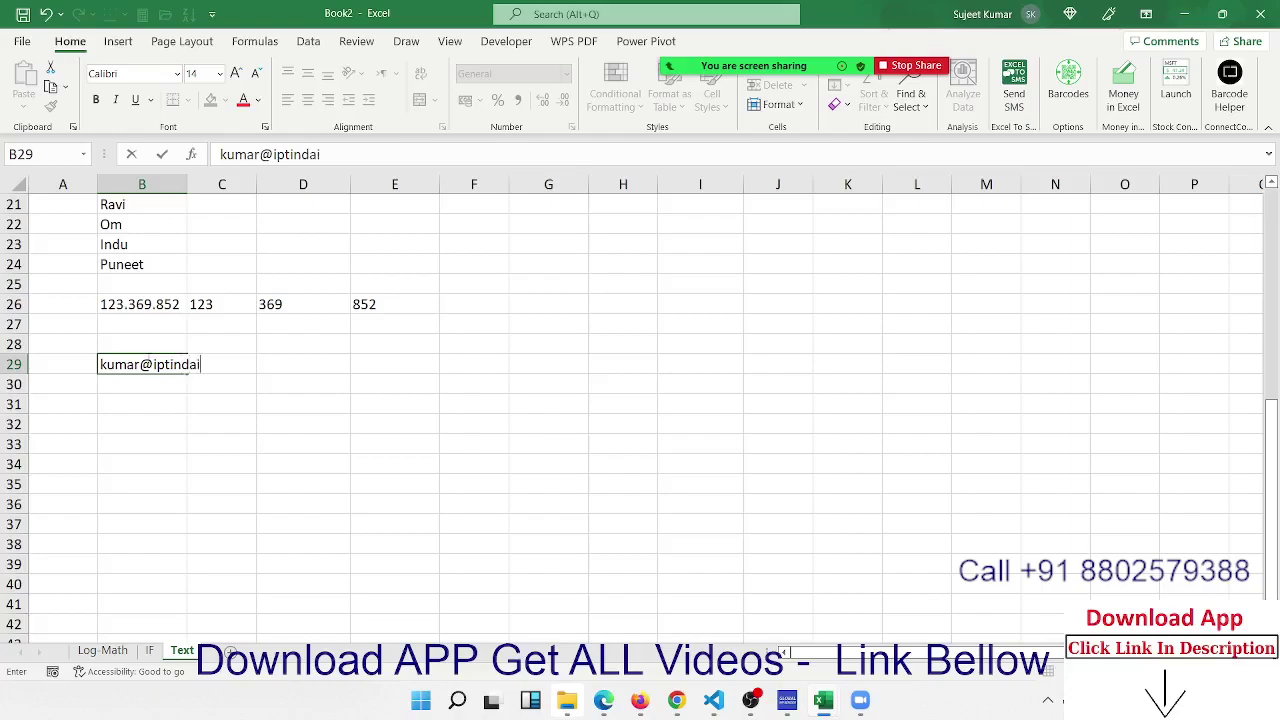
Enter a sample e-mail address in B29 and autofit column B to fit it.
{"action": "key", "text": "Tab"}
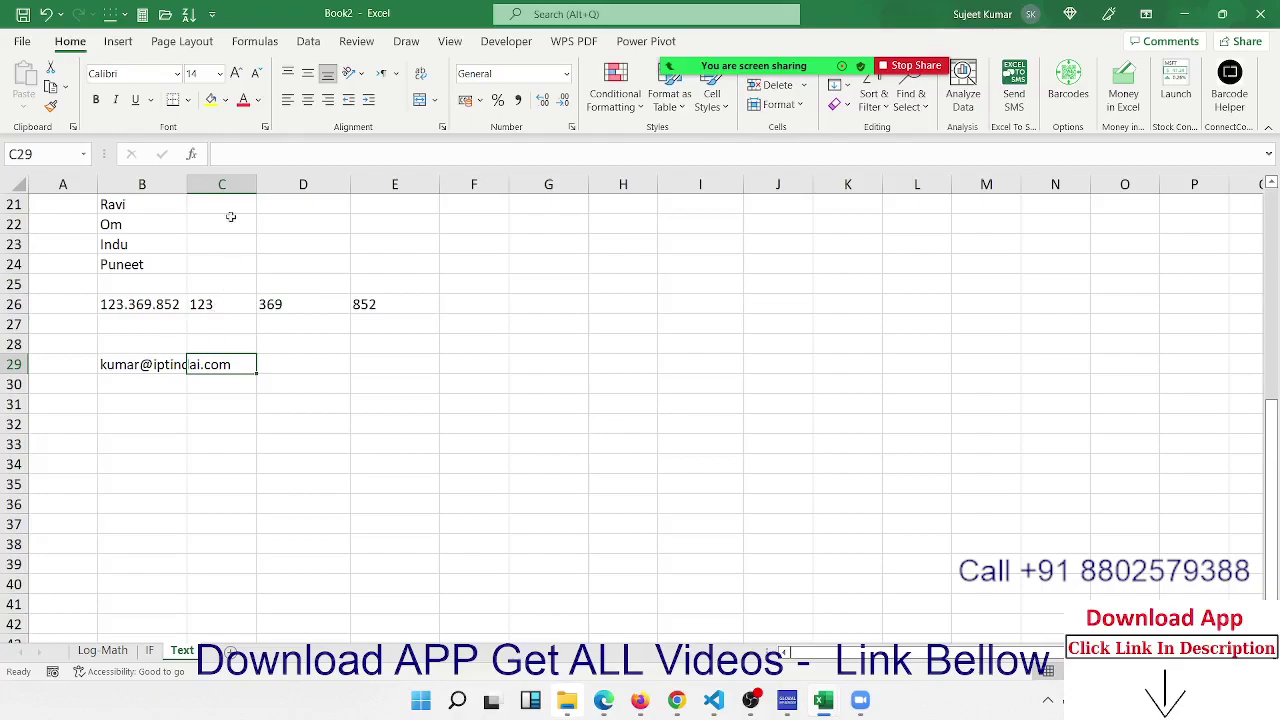
{"action": "left_click_drag", "start_coordinate": [187, 189], "coordinate": [186, 189]}
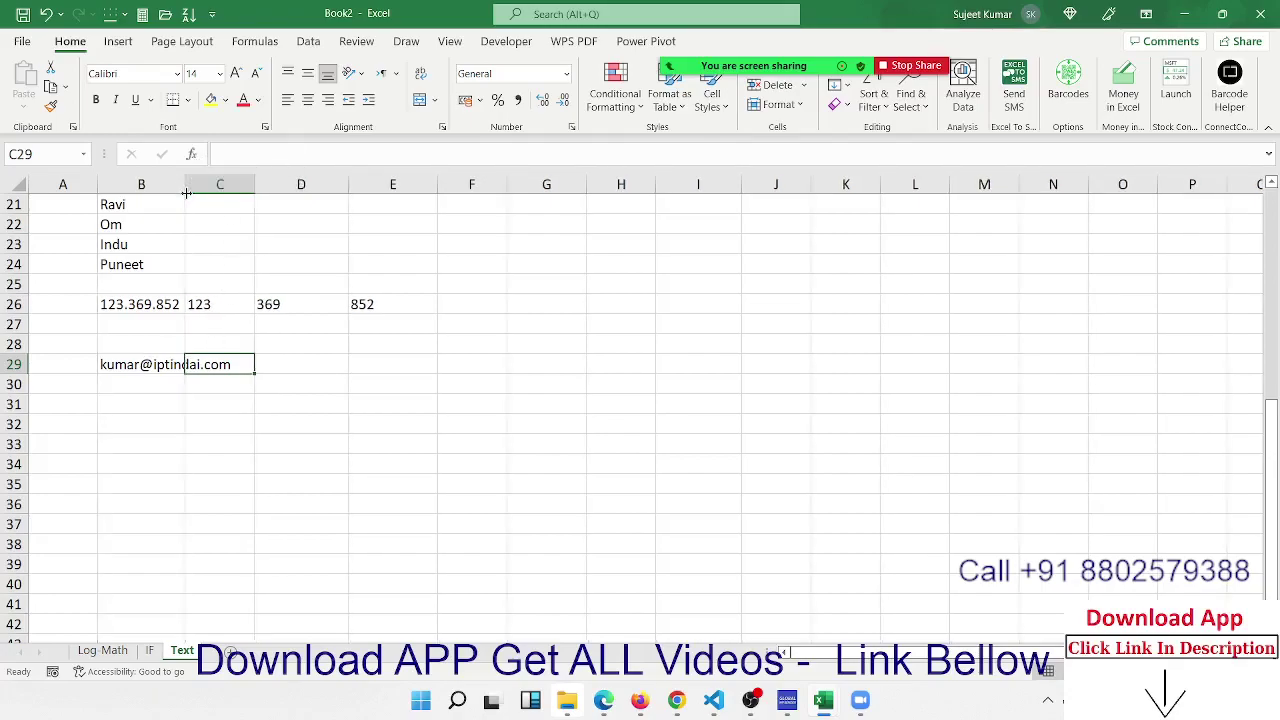
{"action": "double_click", "coordinate": [186, 189]}
Pull the e-mail's first five characters into C29 with =LEFT(B29,5).
{"action": "left_click", "coordinate": [175, 366]}
{"action": "left_click", "coordinate": [254, 362]}
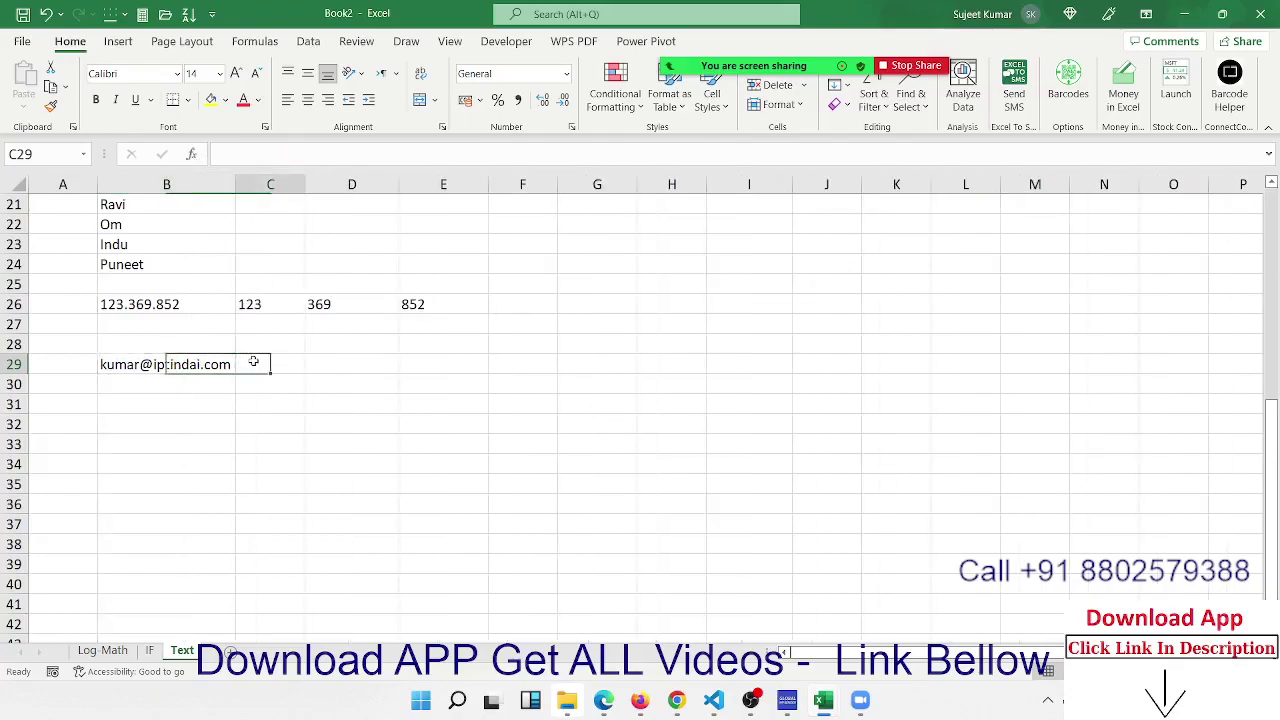
{"action": "left_click_drag", "start_coordinate": [257, 389], "coordinate": [265, 365]}
{"action": "left_click", "coordinate": [265, 365]}
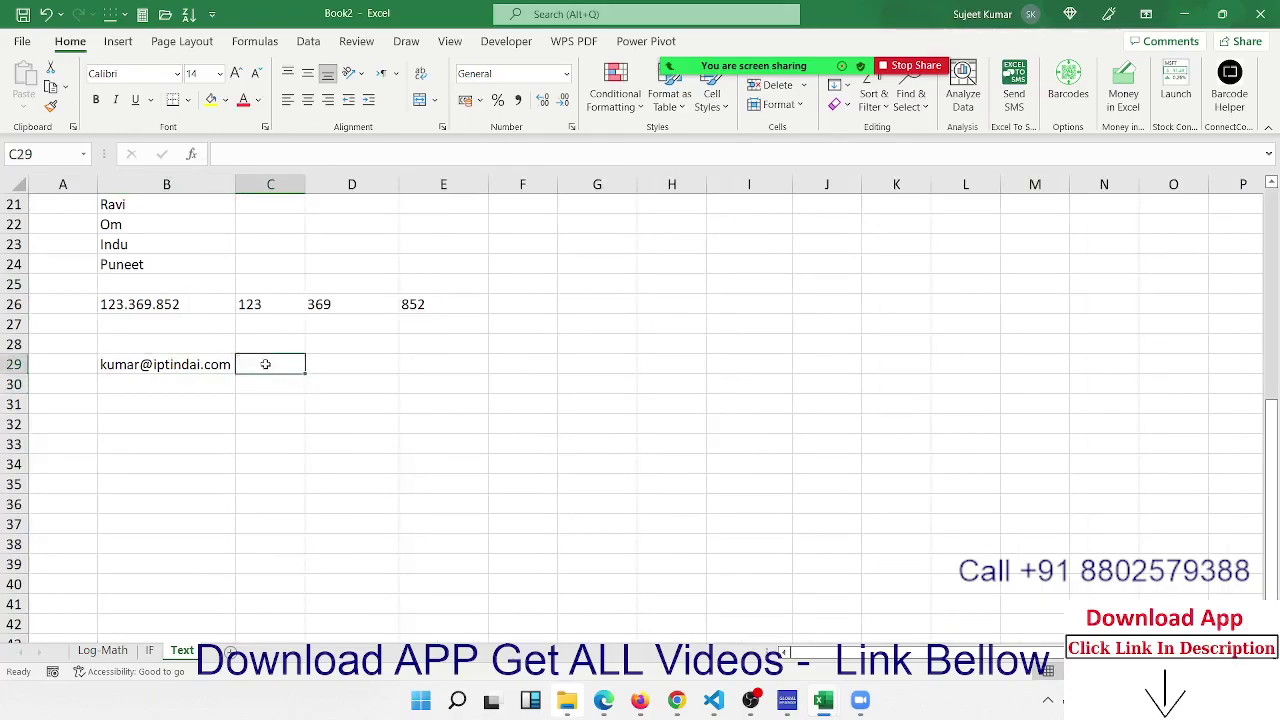
{"action": "type", "text": "=lef"}
{"action": "key", "text": "Tab"}
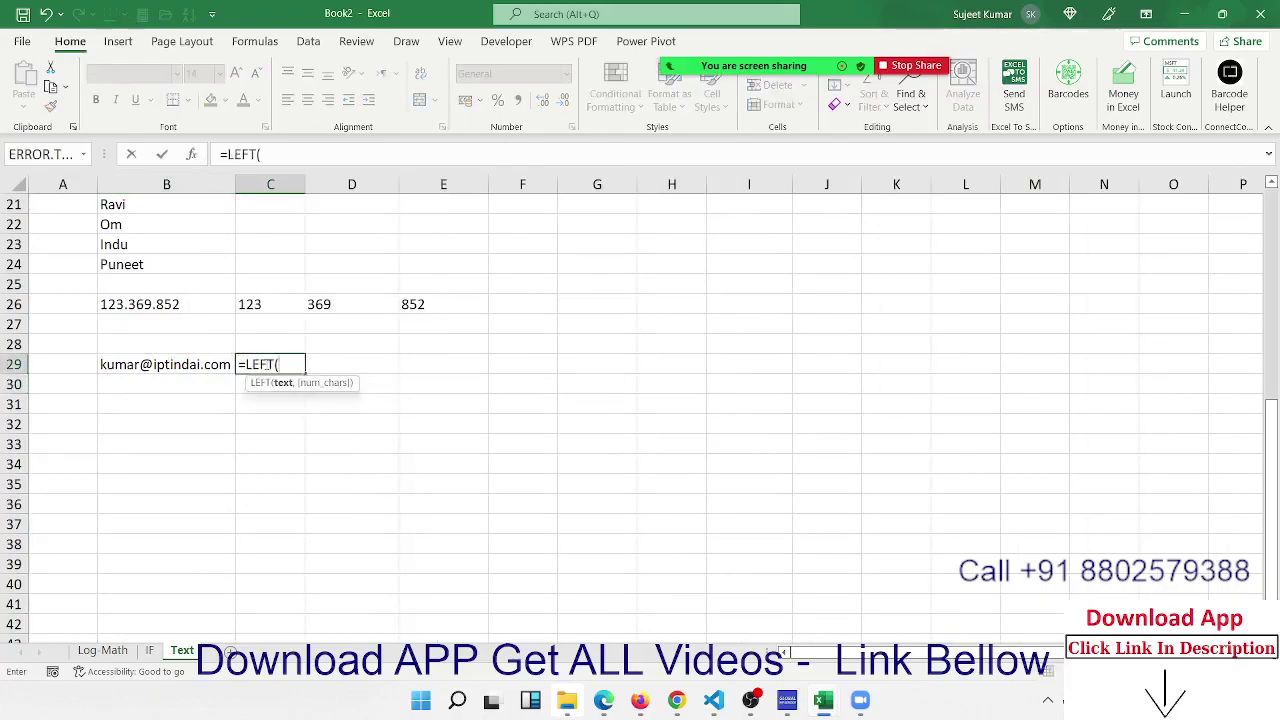
{"action": "key", "text": "Left"}
{"action": "type", "text": ","}
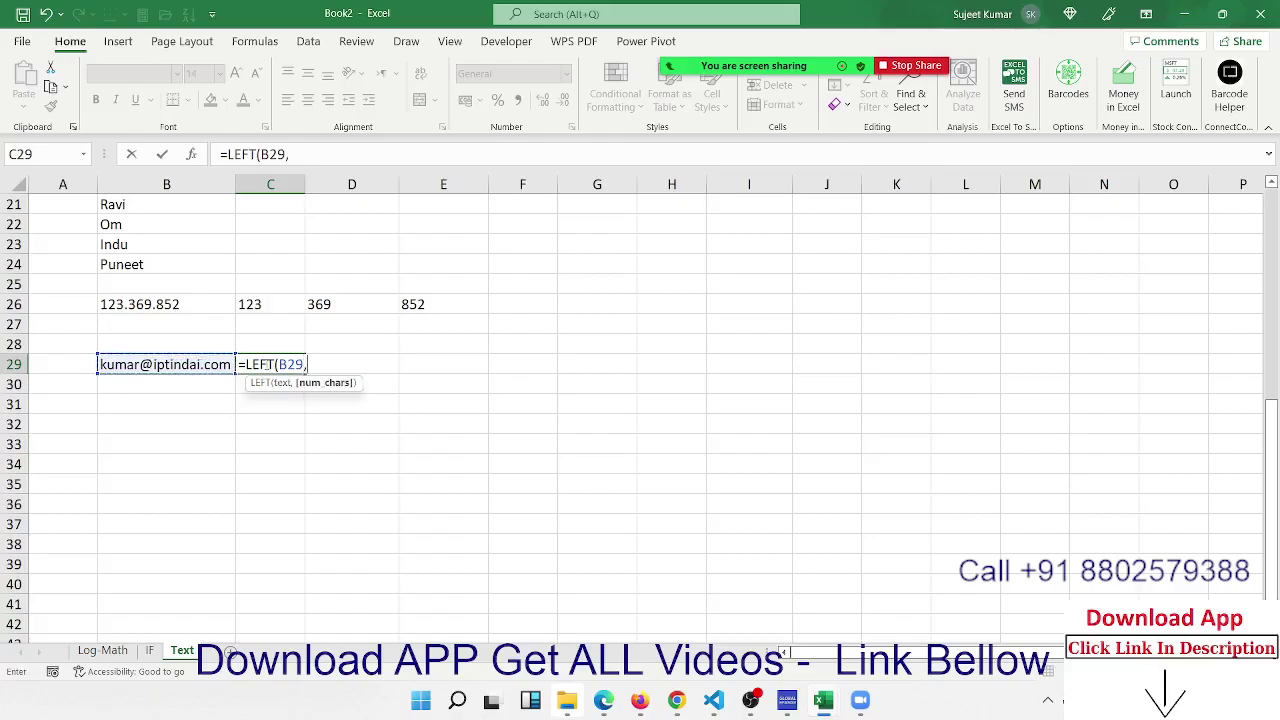
{"action": "type", "text": "5"}
{"action": "key", "text": "Return"}
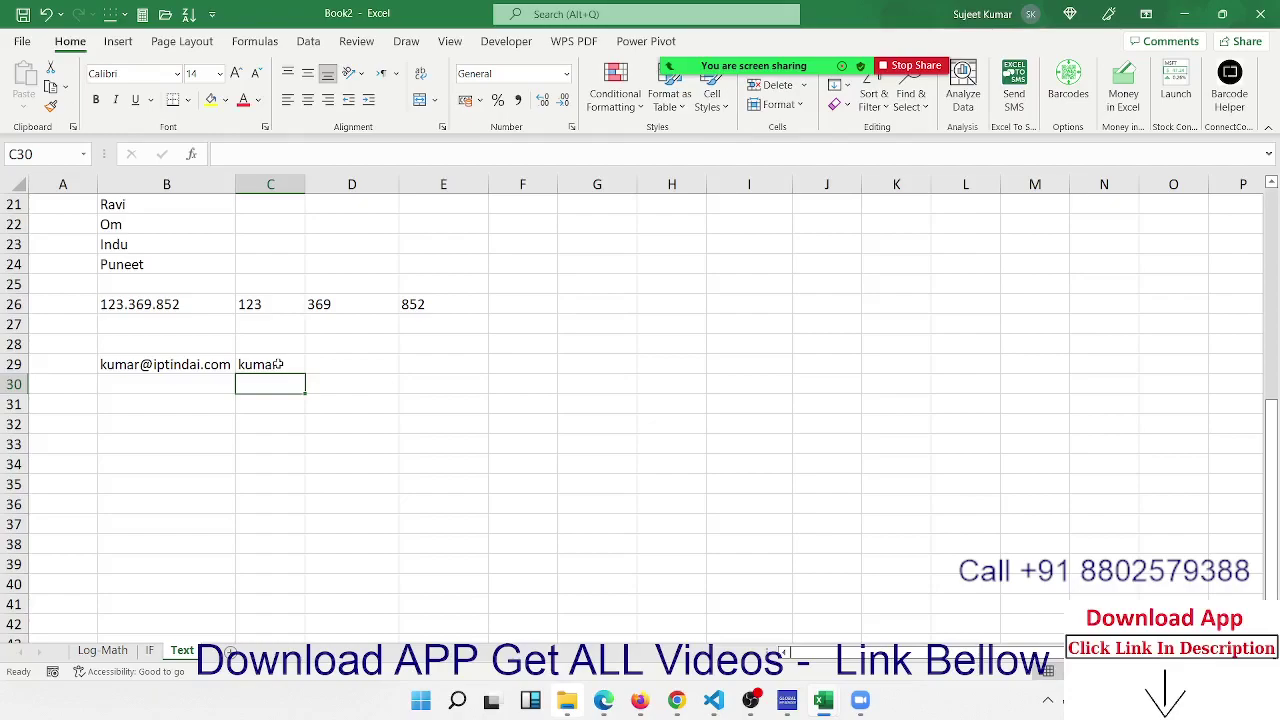
Find the @ position (6) in C30 with =SEARCH("@",B29,1).
{"action": "left_click", "coordinate": [279, 364]}
{"action": "key", "text": "Down"}
{"action": "type", "text": "="}
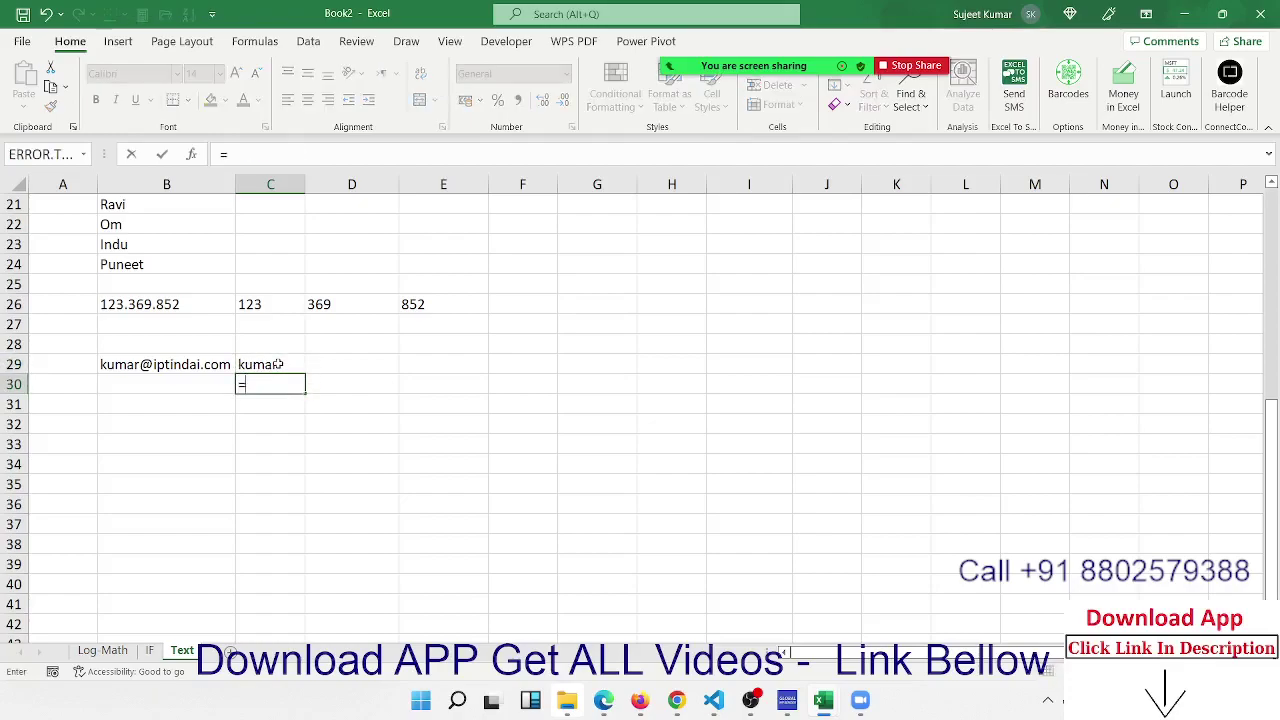
{"action": "type", "text": "se"}
{"action": "key", "text": "Tab"}
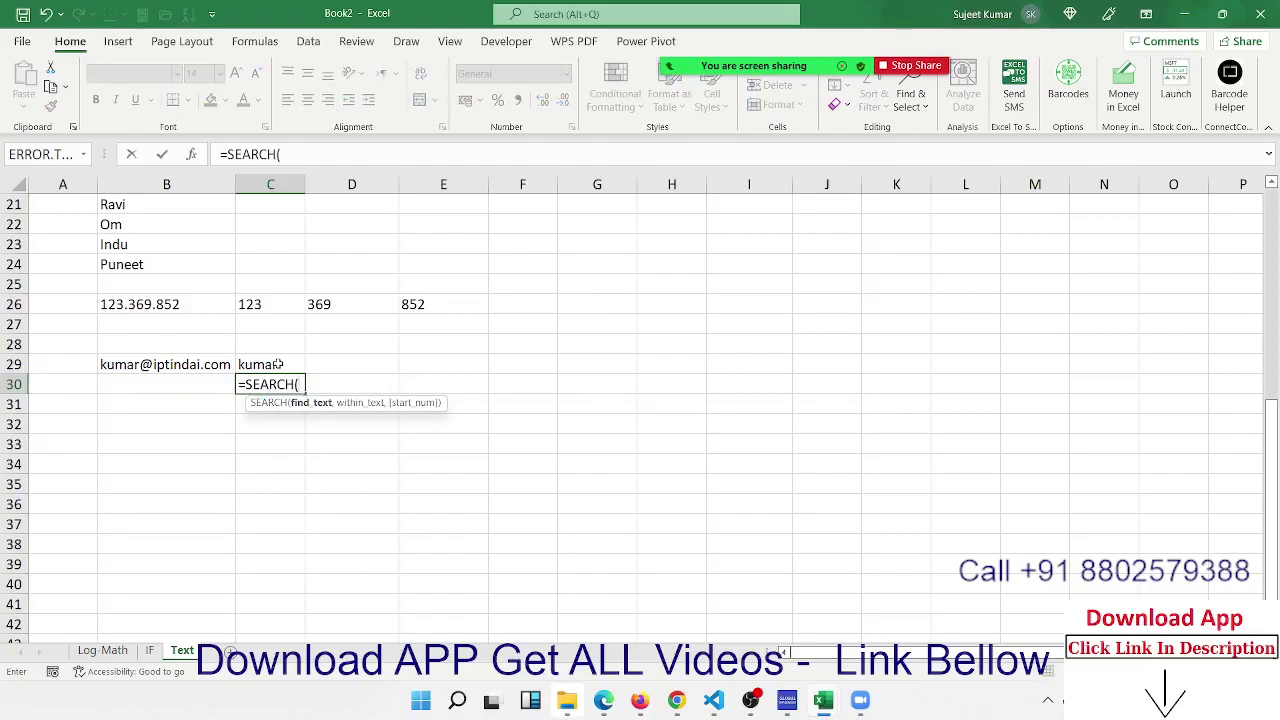
{"action": "key", "text": "Left"}
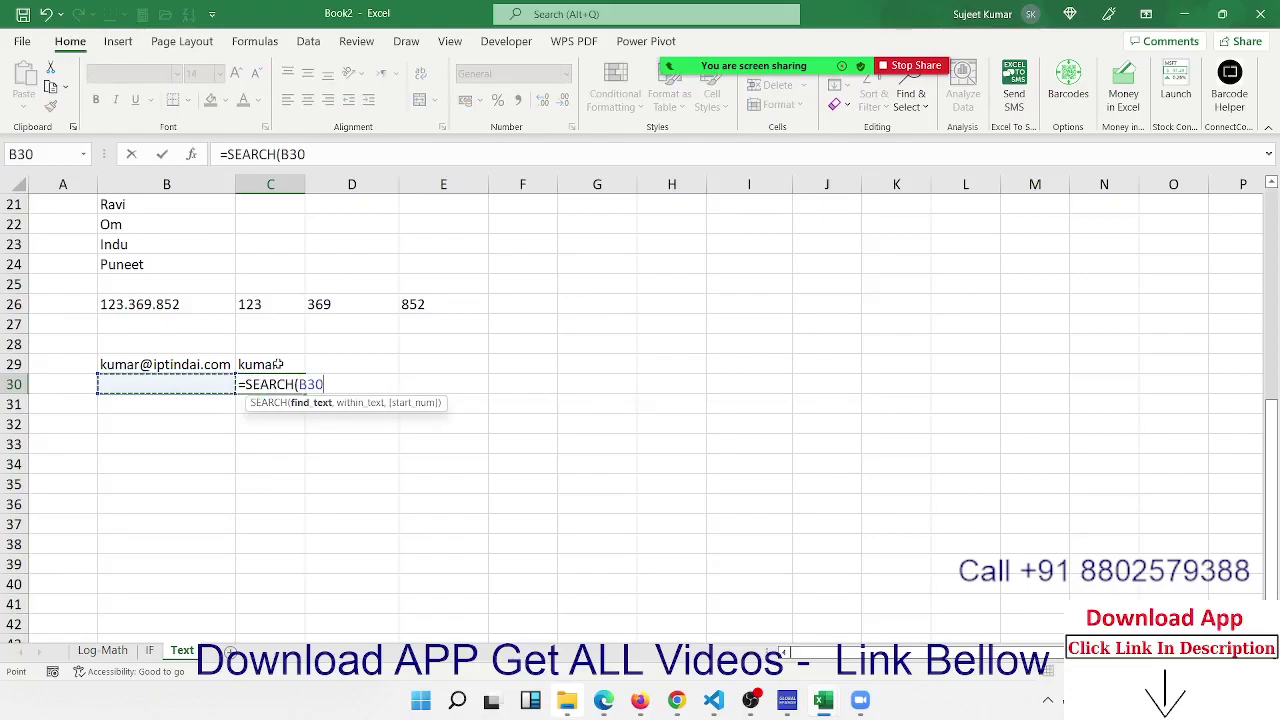
{"action": "key", "text": "BackSpace"}
{"action": "key", "text": "BackSpace"}
{"action": "key", "text": "BackSpace"}
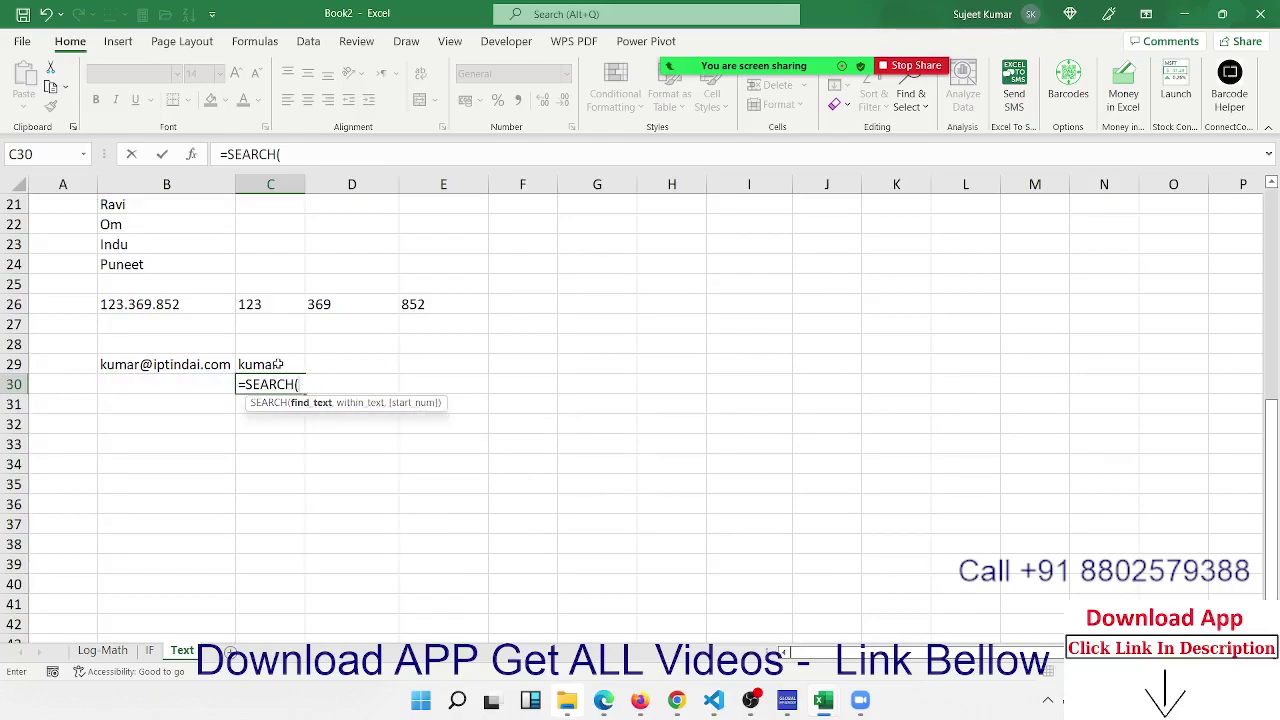
{"action": "type", "text": "\""}
{"action": "type", "text": "@\""}
{"action": "type", "text": ","}
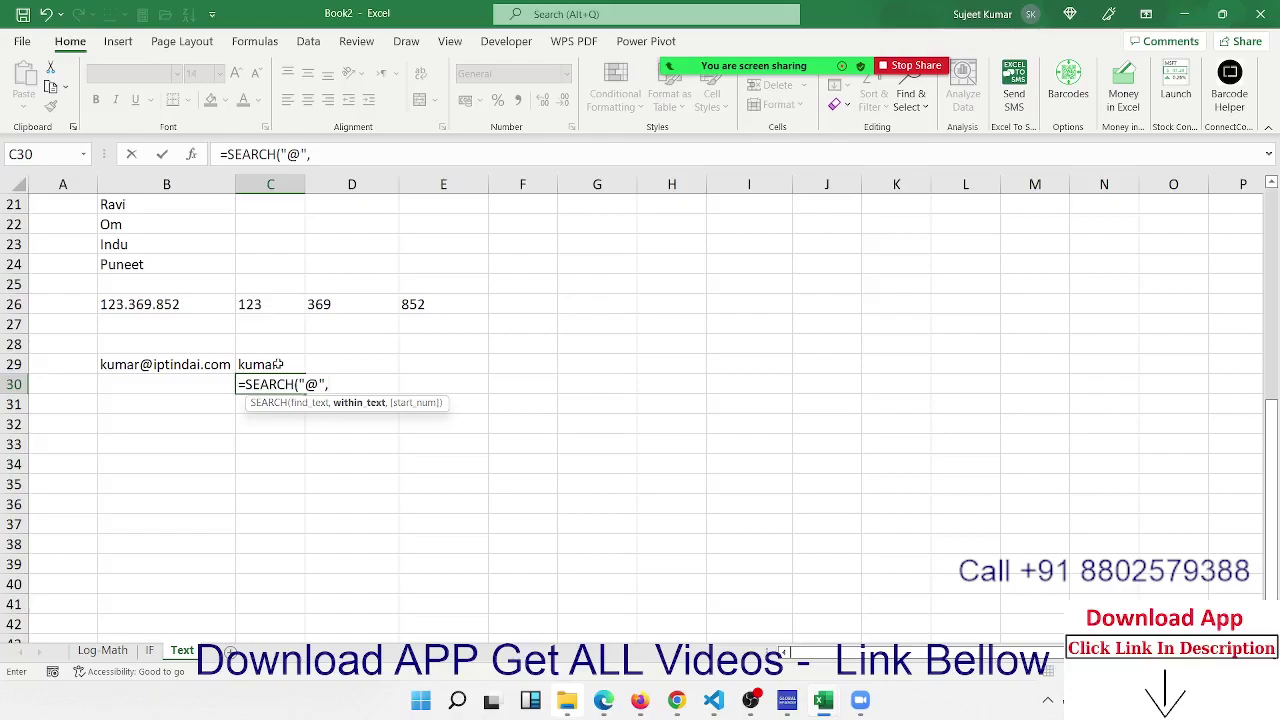
{"action": "left_click", "coordinate": [211, 365]}
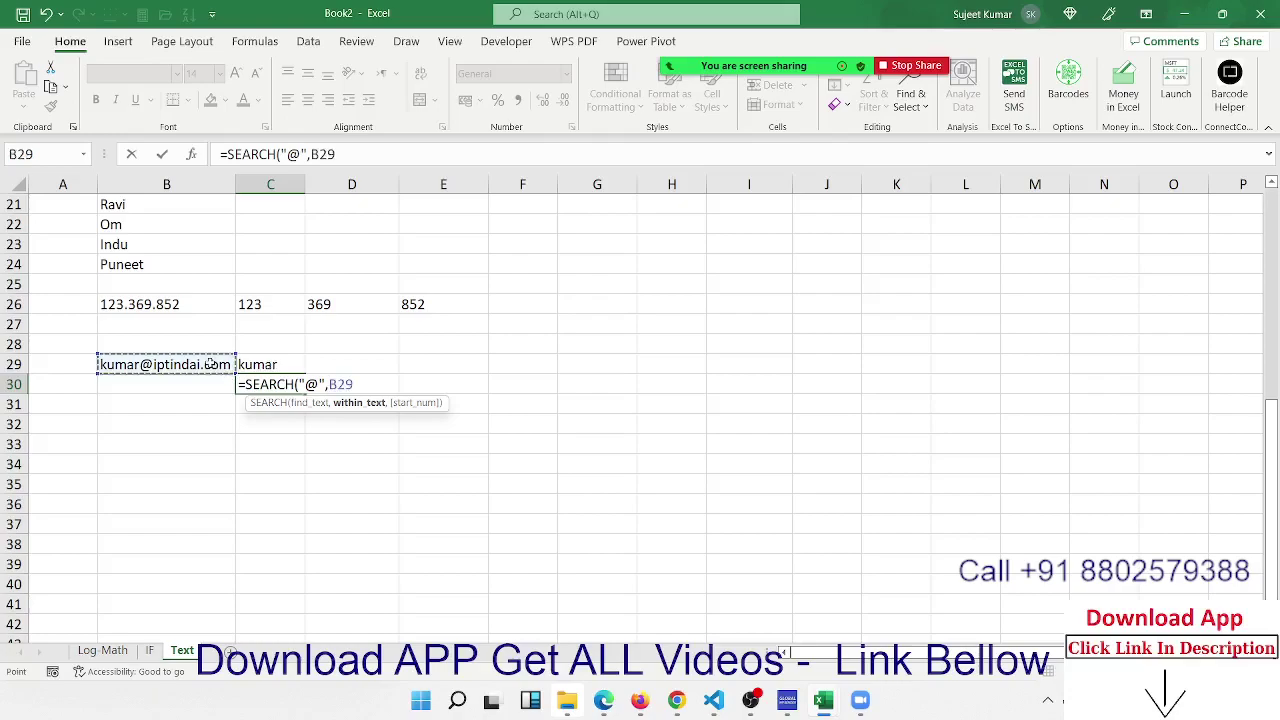
{"action": "type", "text": ","}
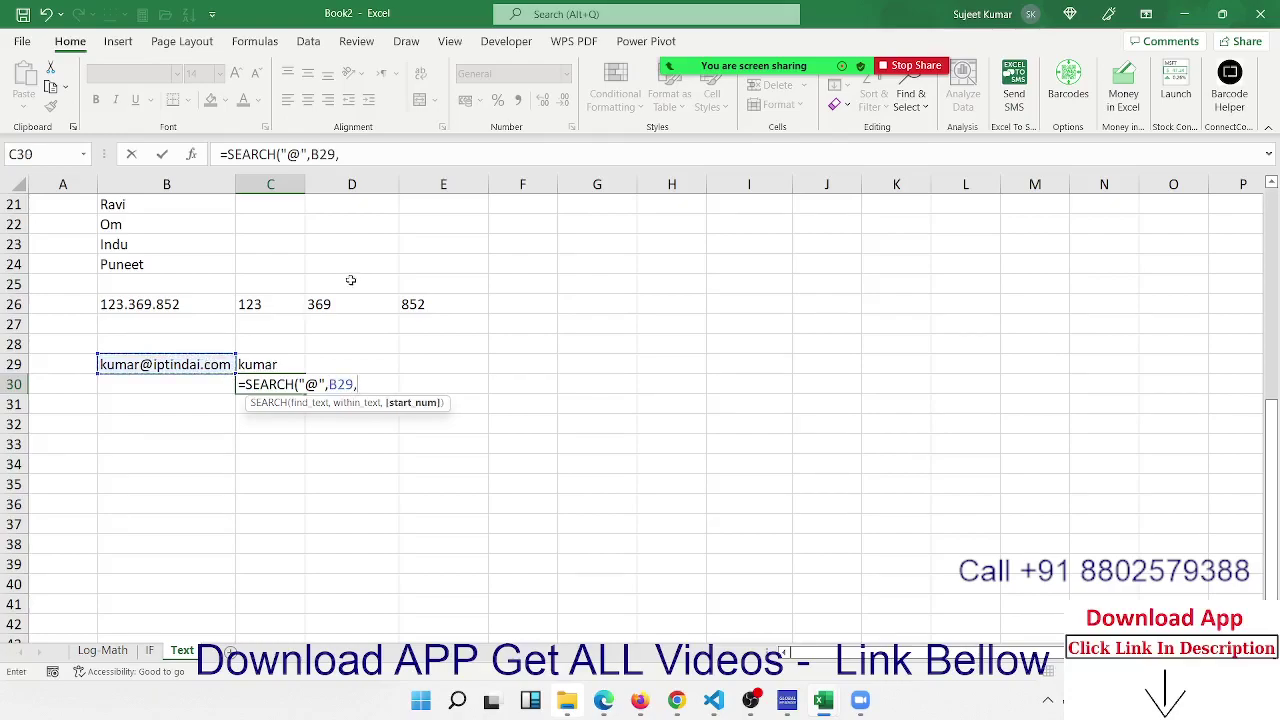
{"action": "type", "text": "1)"}
{"action": "key", "text": "Return"}
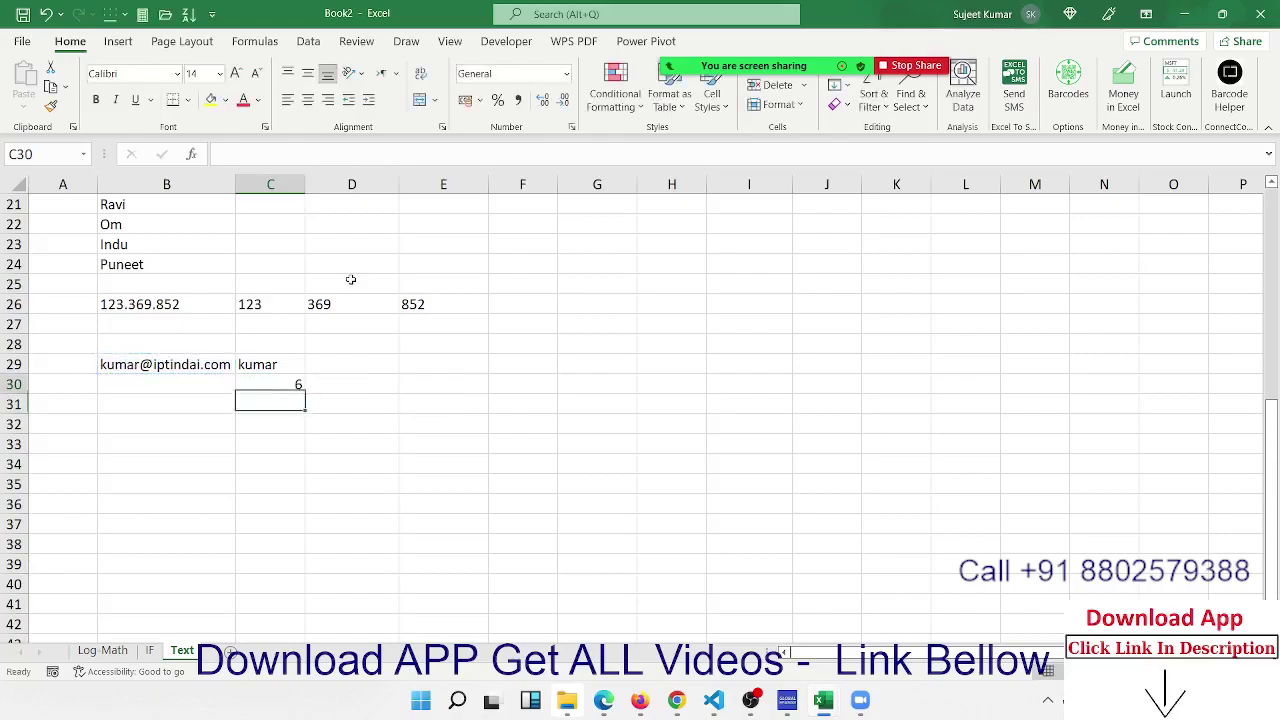
{"action": "key", "text": "Up"}
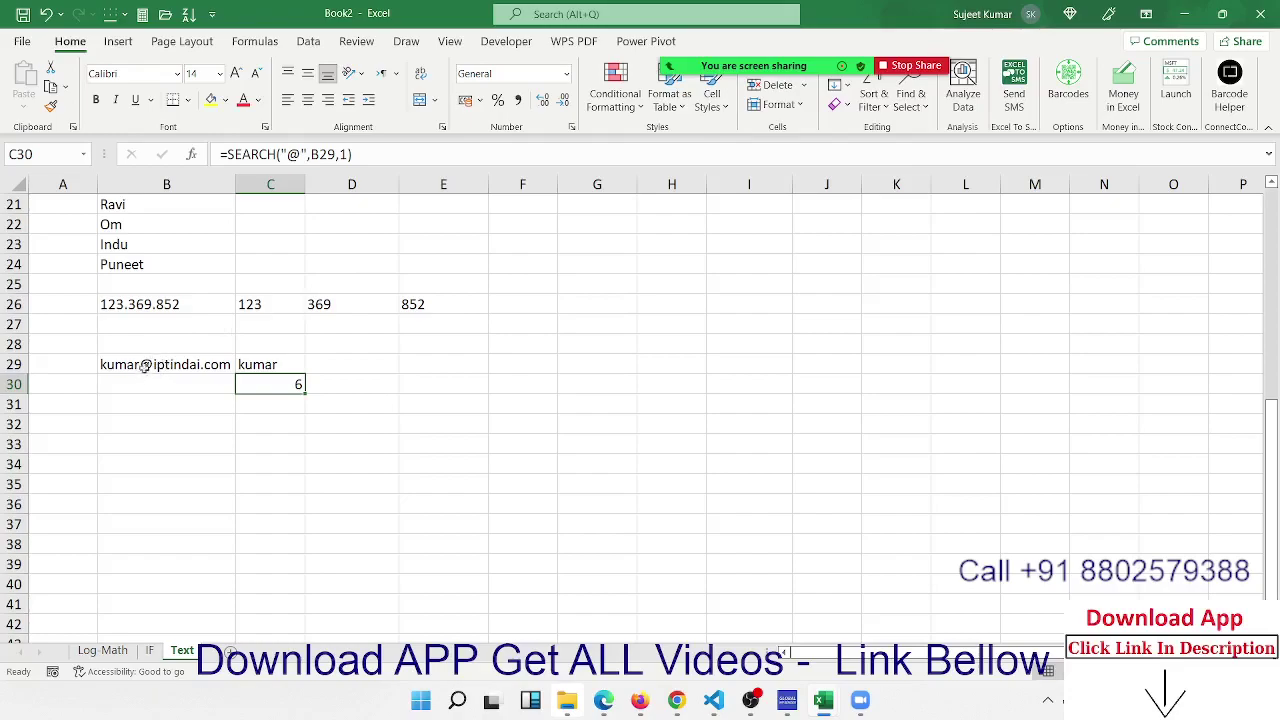
Change C29's formula to =LEFT(B29,C30-1) so it returns the text before the @.
{"action": "left_click", "coordinate": [283, 362]}
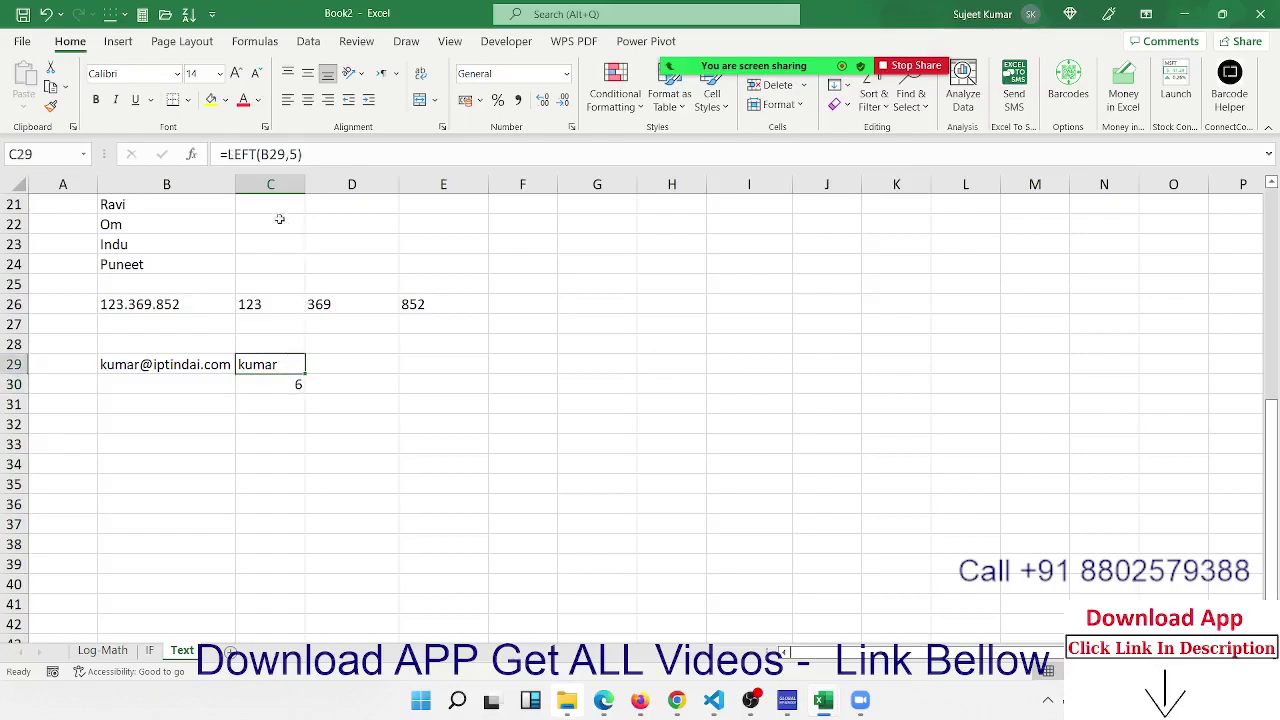
{"action": "left_click", "coordinate": [291, 153]}
{"action": "key", "text": "BackSpace"}
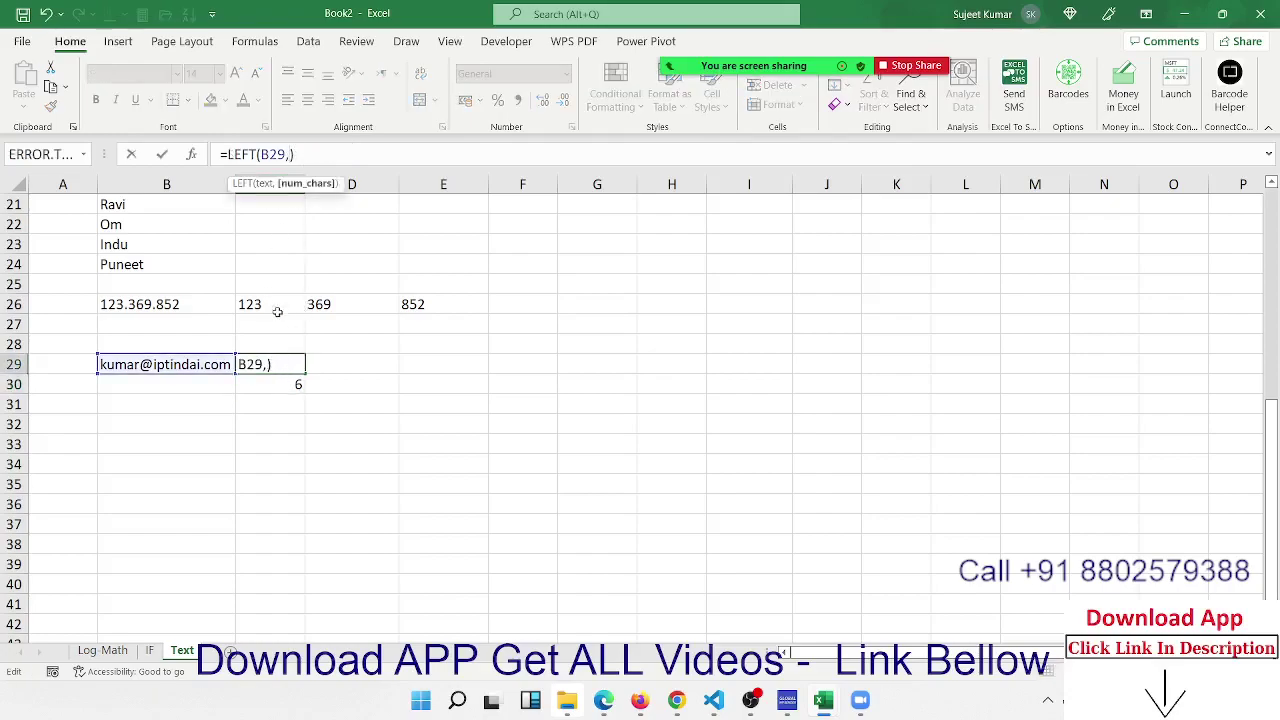
{"action": "left_click", "coordinate": [295, 386]}
{"action": "type", "text": "-"}
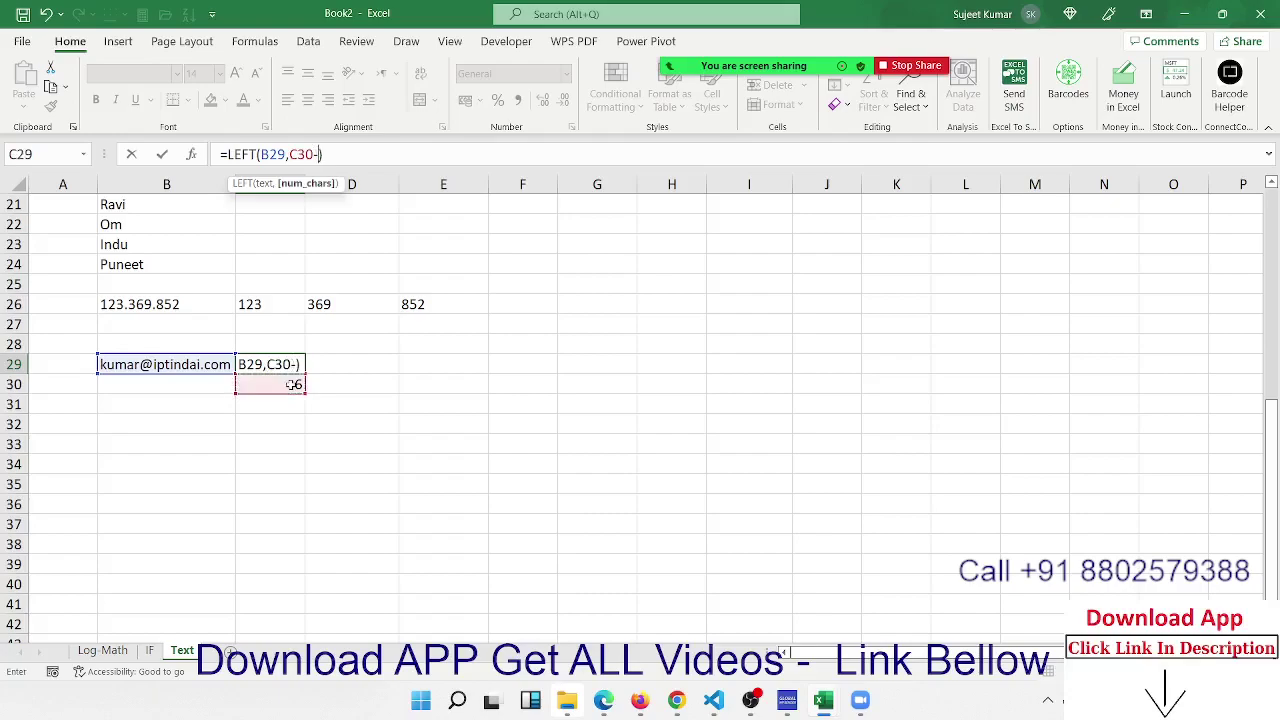
{"action": "type", "text": "1"}
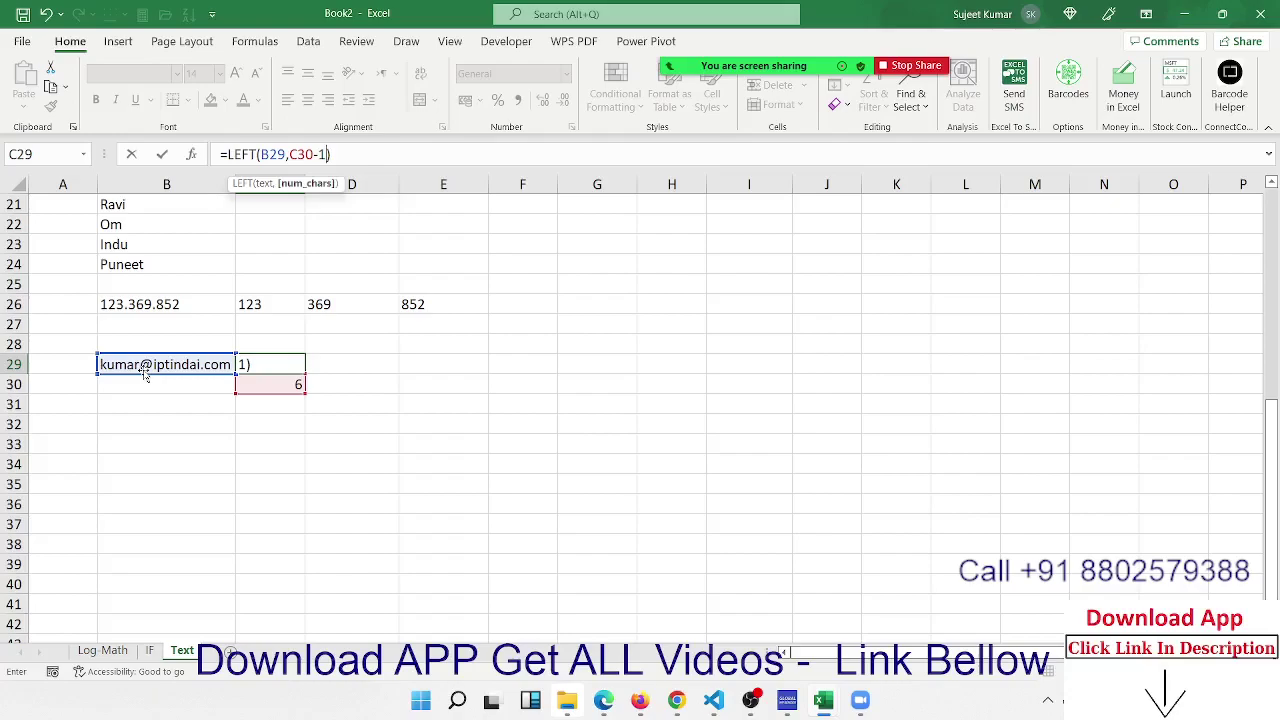
{"action": "key", "text": "Return"}
{"action": "key", "text": "Up"}
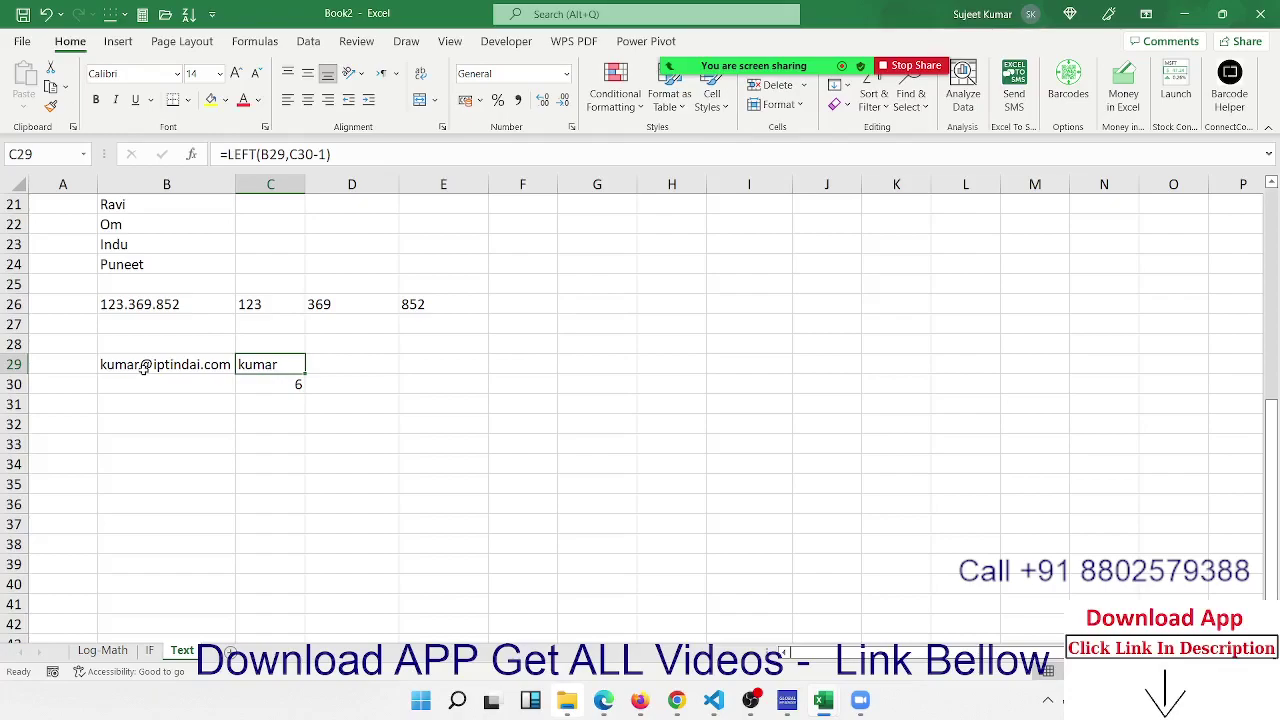
Extract the domain in D29 with =RIGHT(B29,LEN(B29)-C30), accepting Excel's correction.
{"action": "key", "text": "Right"}
{"action": "type", "text": "=r"}
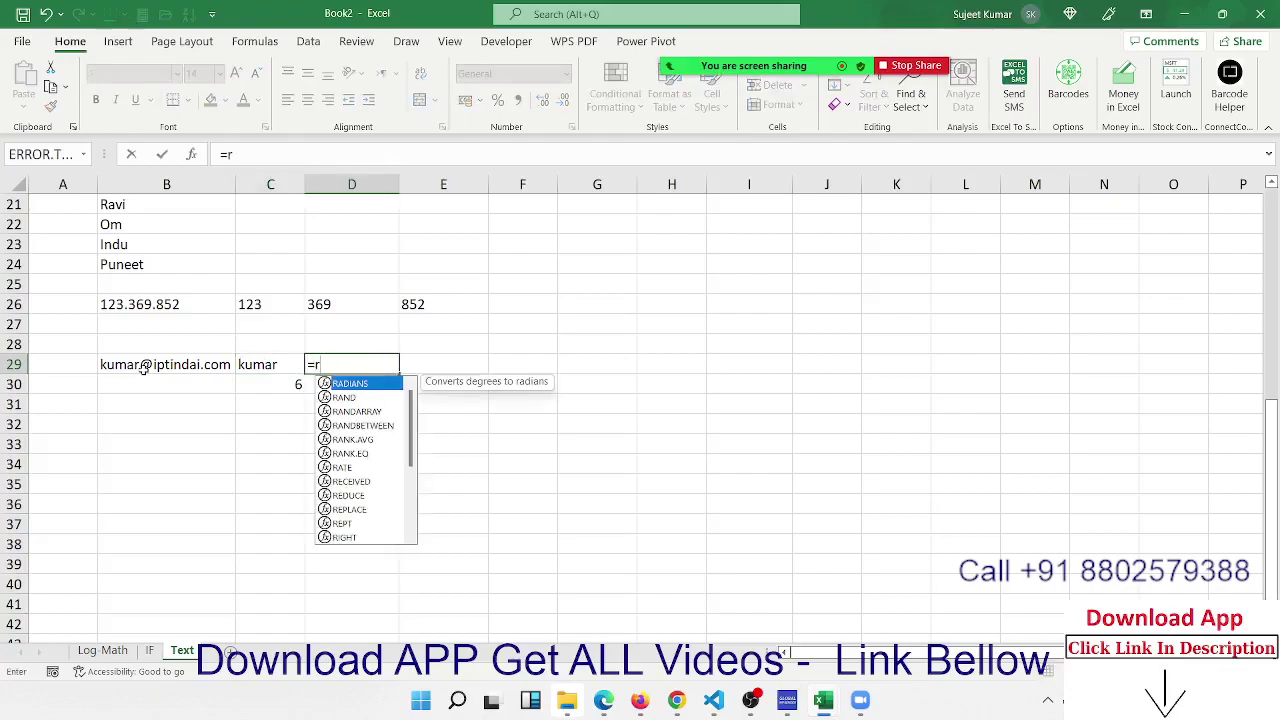
{"action": "type", "text": "i"}
{"action": "key", "text": "Tab"}
{"action": "left_click", "coordinate": [145, 368]}
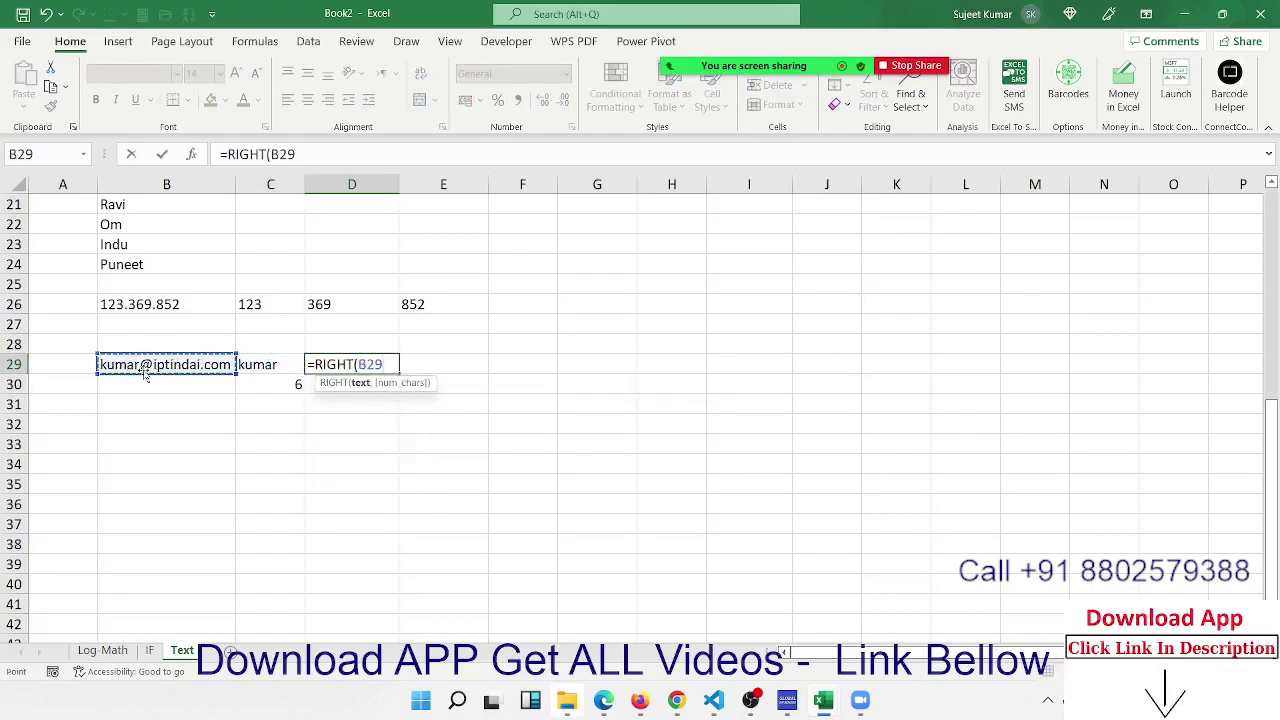
{"action": "type", "text": ","}
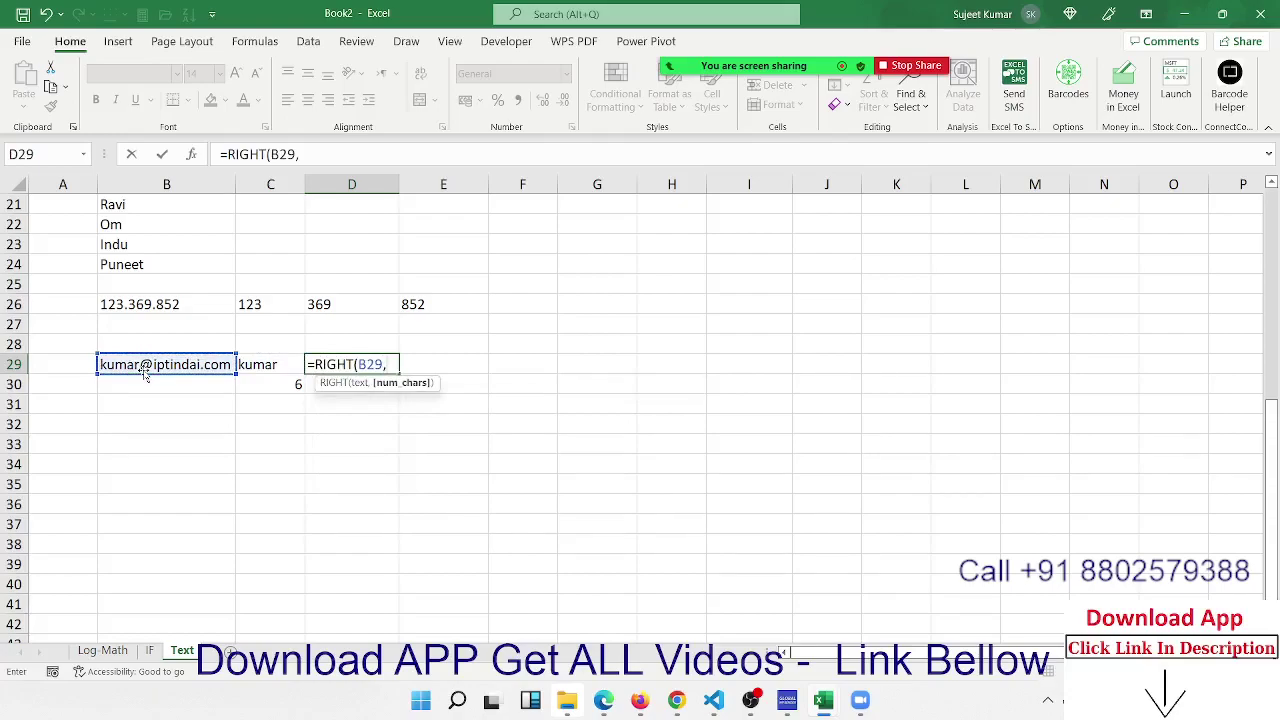
{"action": "type", "text": "l"}
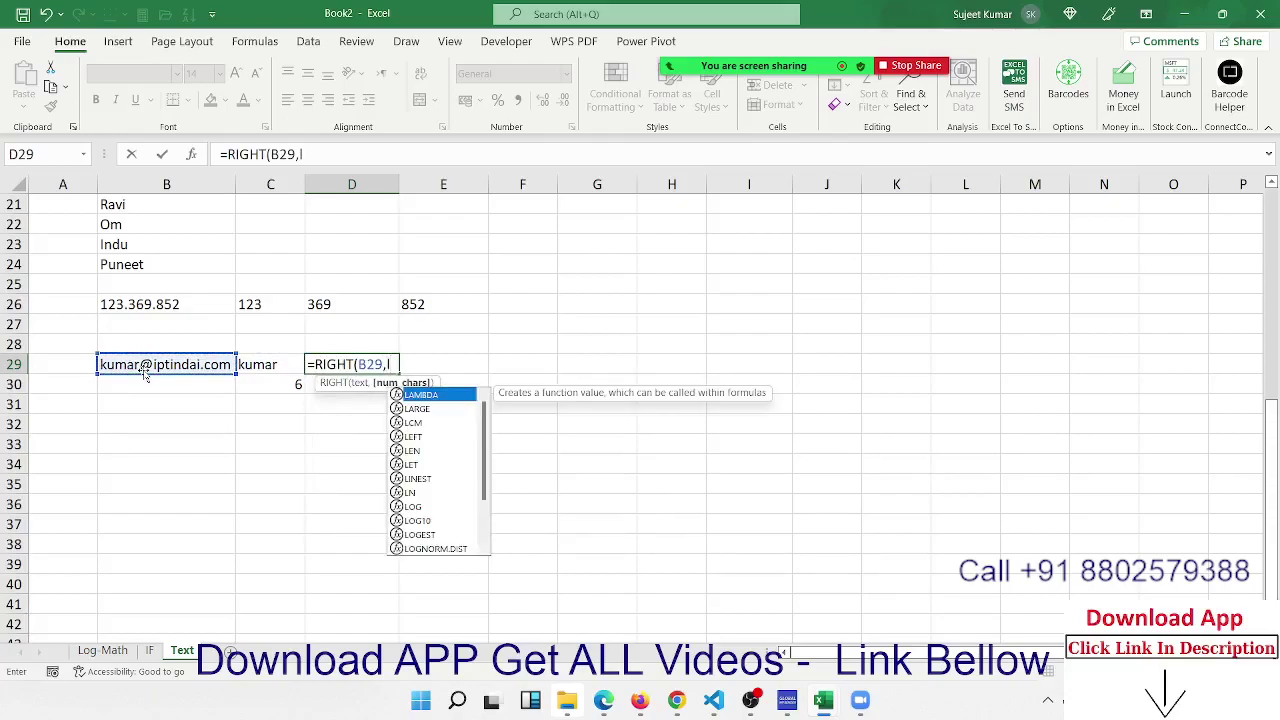
{"action": "type", "text": "en"}
{"action": "key", "text": "Tab"}
{"action": "left_click", "coordinate": [145, 365]}
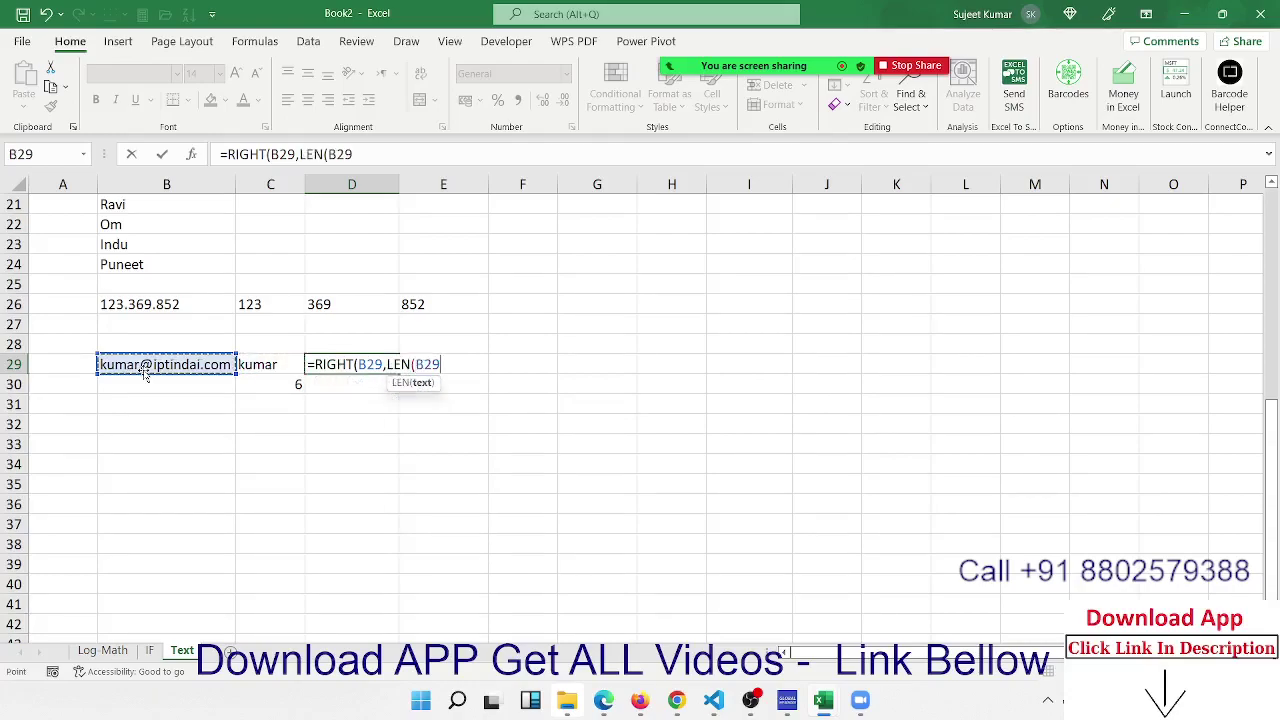
{"action": "type", "text": ")-"}
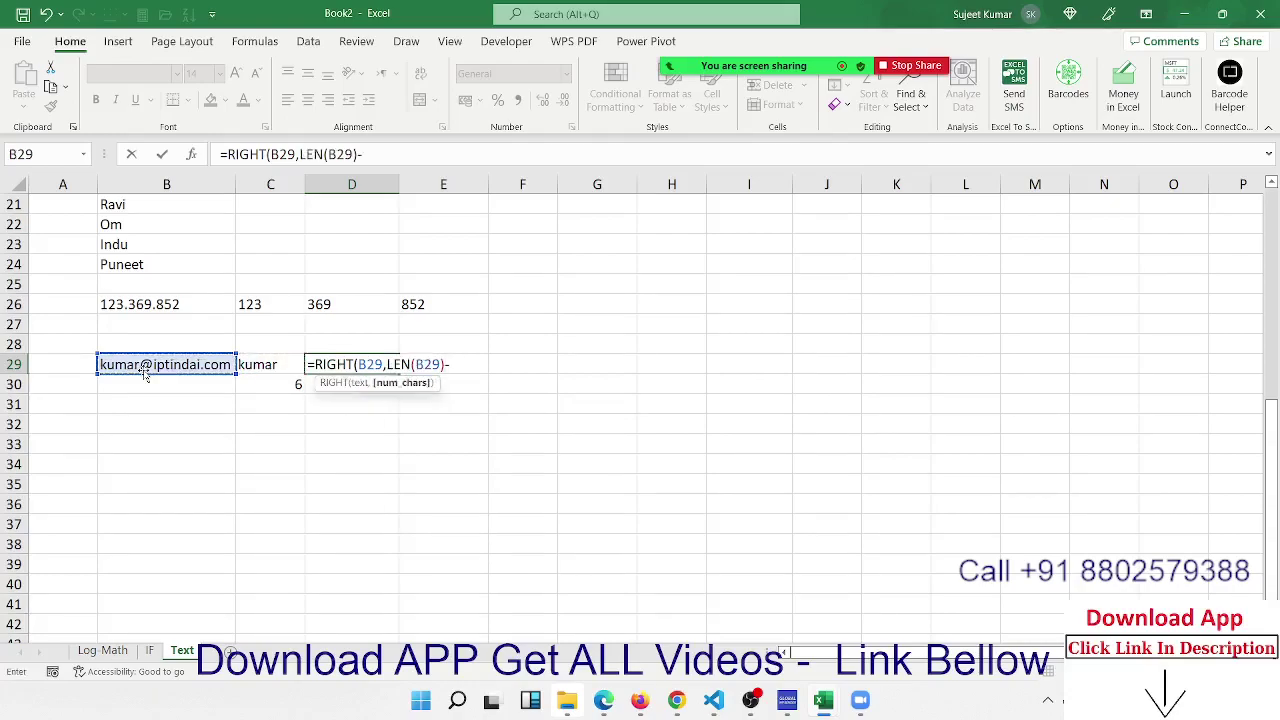
{"action": "left_click", "coordinate": [270, 384]}
{"action": "key", "text": "Return"}
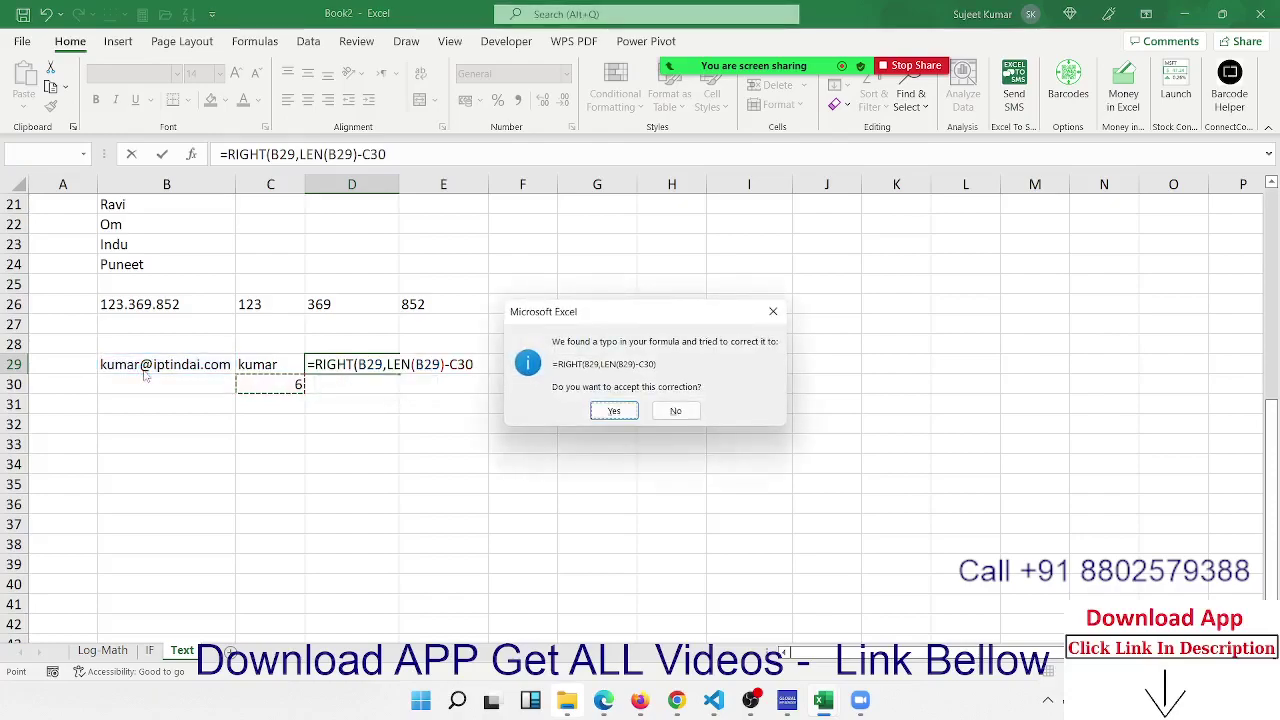
{"action": "key", "text": "Return"}
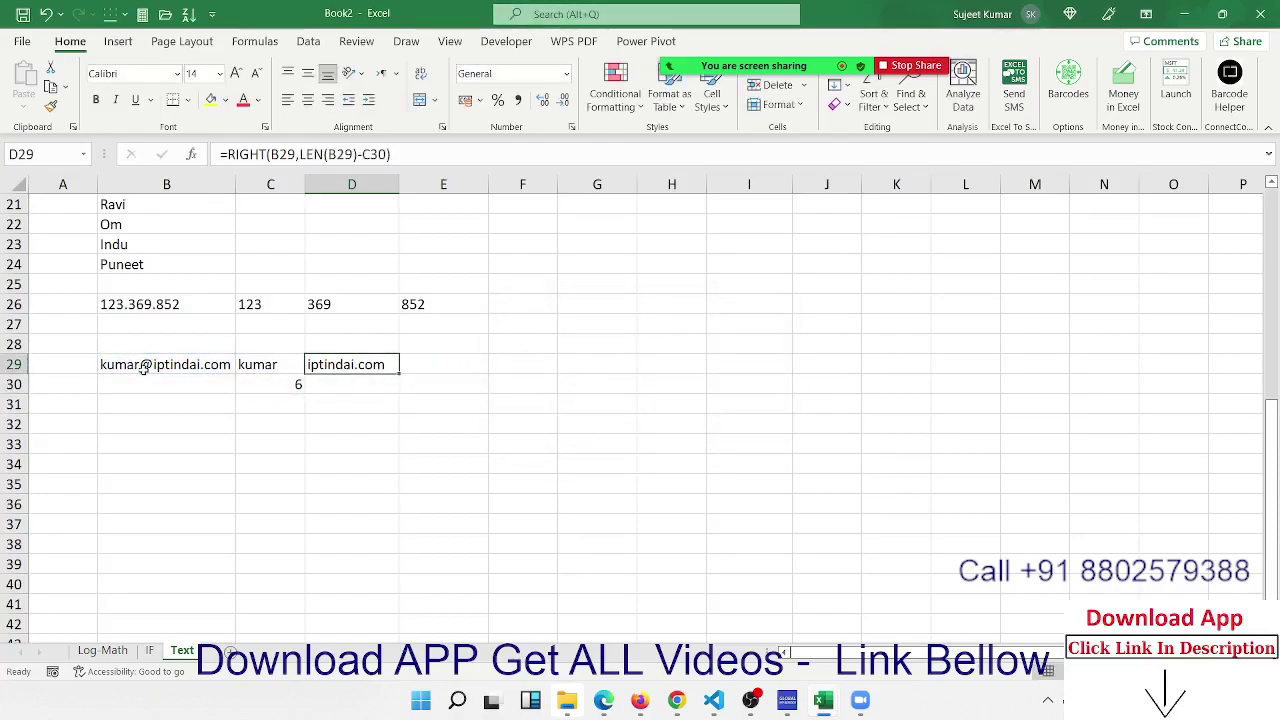
{"action": "key", "text": "Down"}
Copy SEARCH("@",B29,1) from C30 and substitute it for C30 in C29's username formula.
{"action": "key", "text": "Left"}
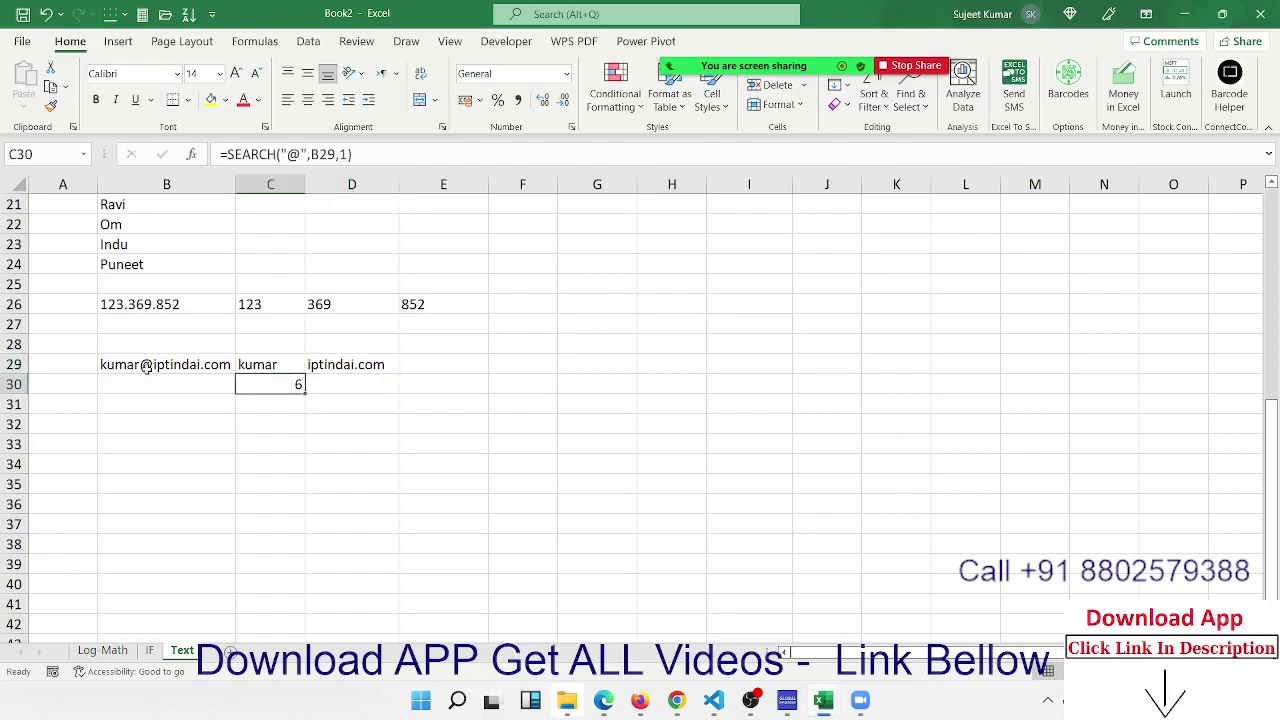
{"action": "left_click_drag", "start_coordinate": [228, 155], "coordinate": [352, 155]}
{"action": "key", "text": "ctrl+c"}
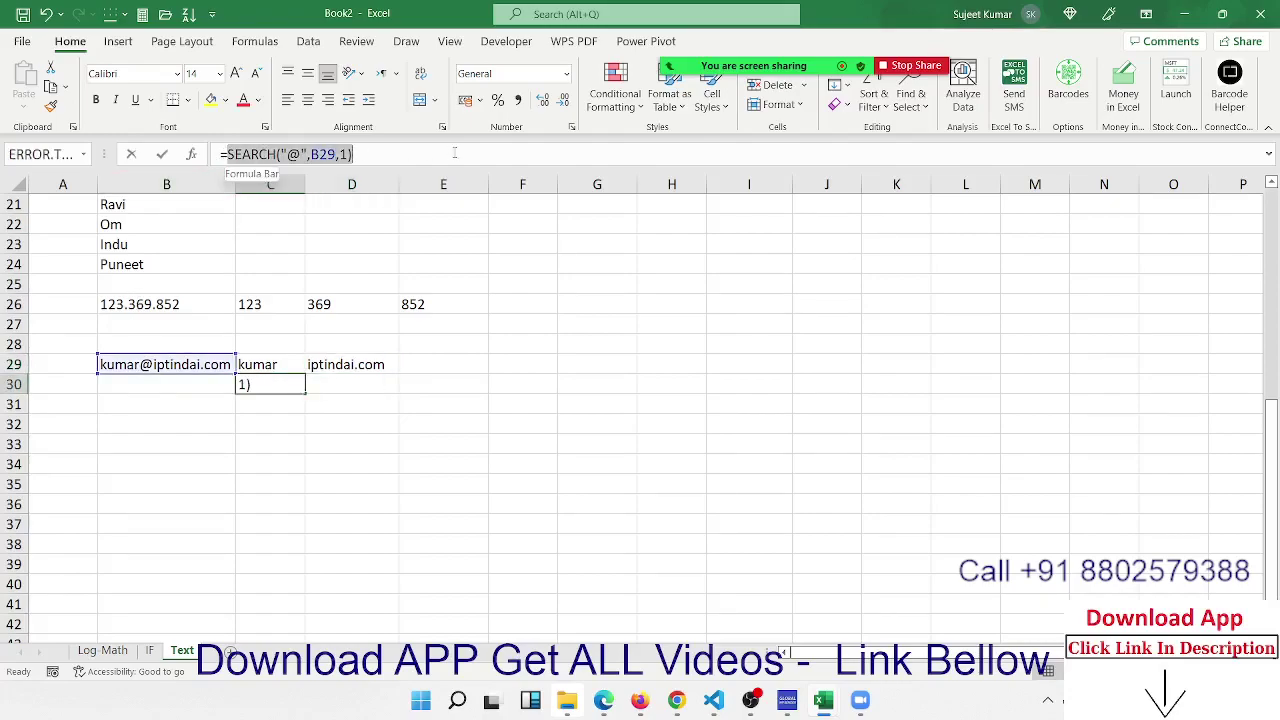
{"action": "key", "text": "Escape"}
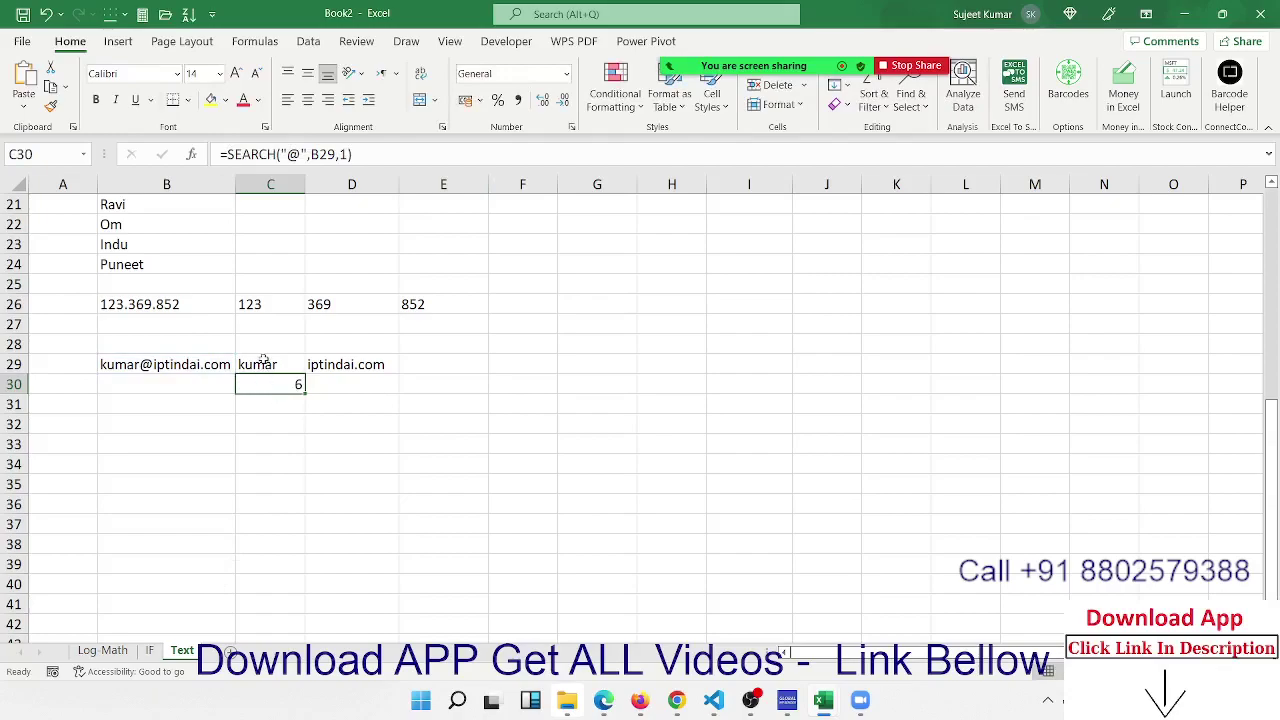
{"action": "left_click", "coordinate": [266, 366]}
{"action": "double_click", "coordinate": [258, 364]}
{"action": "double_click", "coordinate": [319, 364]}
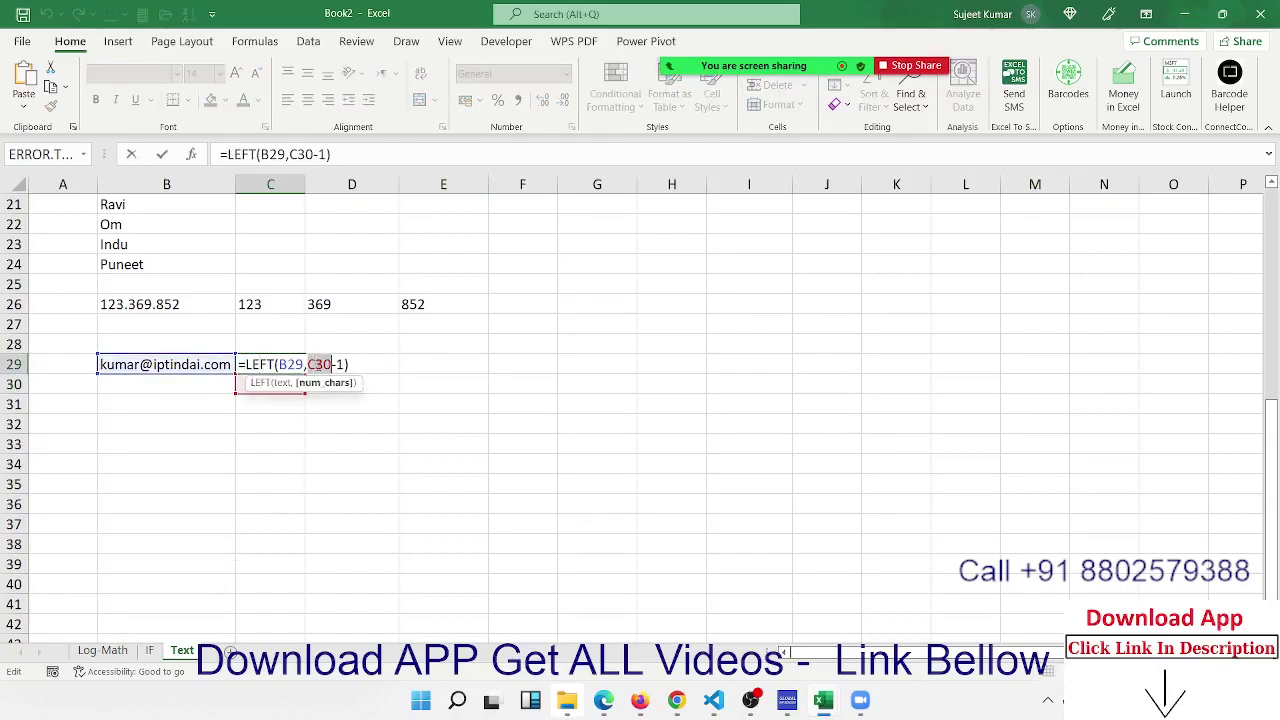
{"action": "key", "text": "ctrl+v"}
{"action": "key", "text": "Return"}
Substitute SEARCH("@",B29,1) for the C30 reference in D29's domain formula.
{"action": "double_click", "coordinate": [366, 364]}
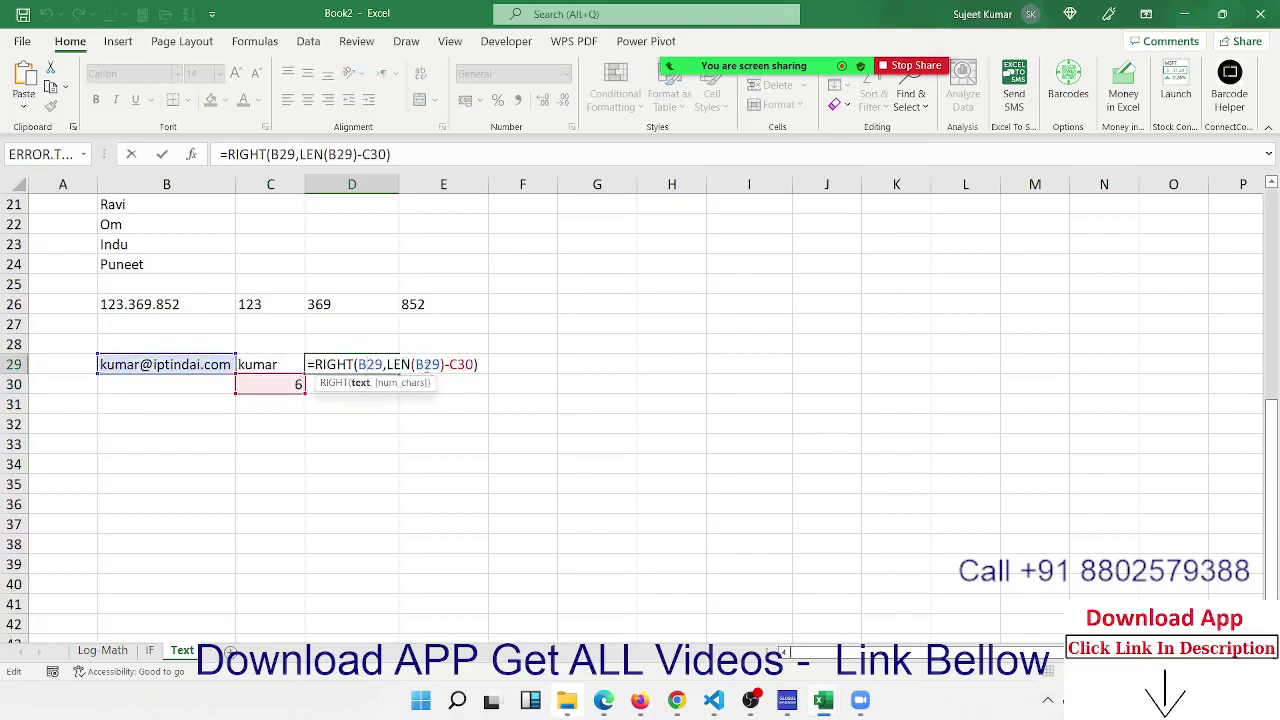
{"action": "double_click", "coordinate": [463, 364]}
{"action": "key", "text": "ctrl+v"}
{"action": "key", "text": "Return"}
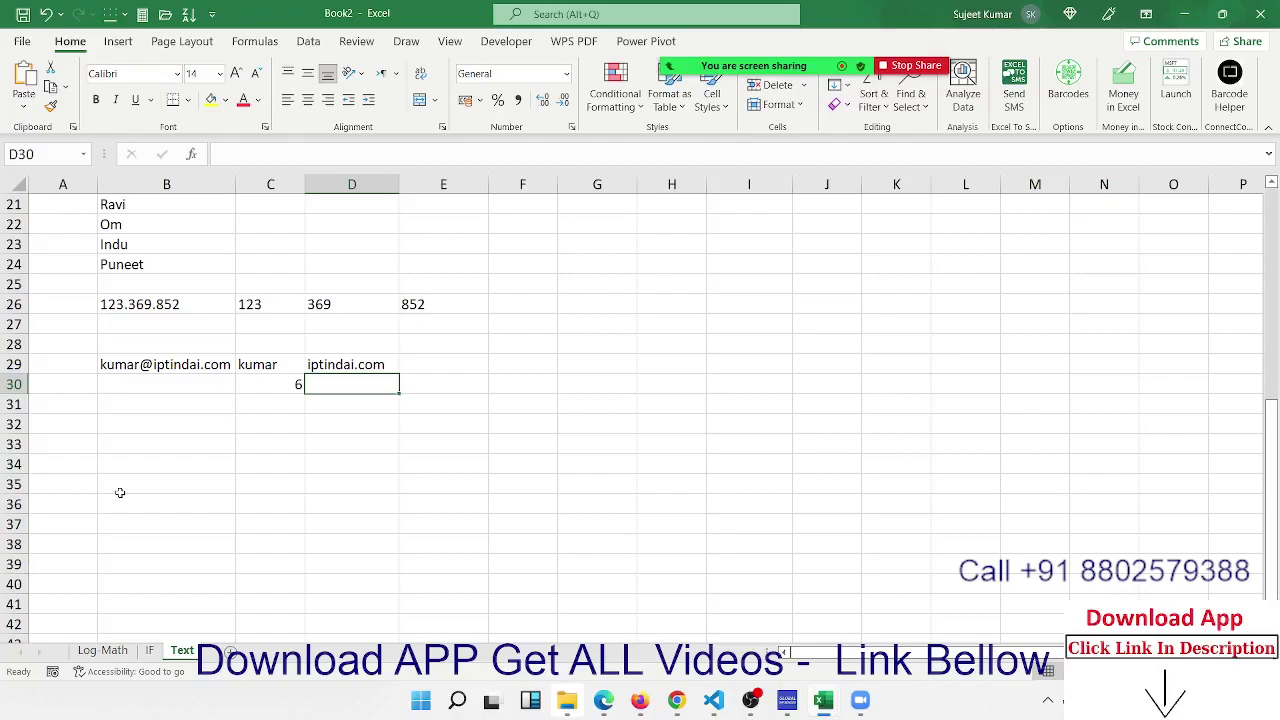
{"action": "key", "text": "Down"}
{"action": "key", "text": "Down"}
{"action": "key", "text": "Left"}
{"action": "key", "text": "Left"}
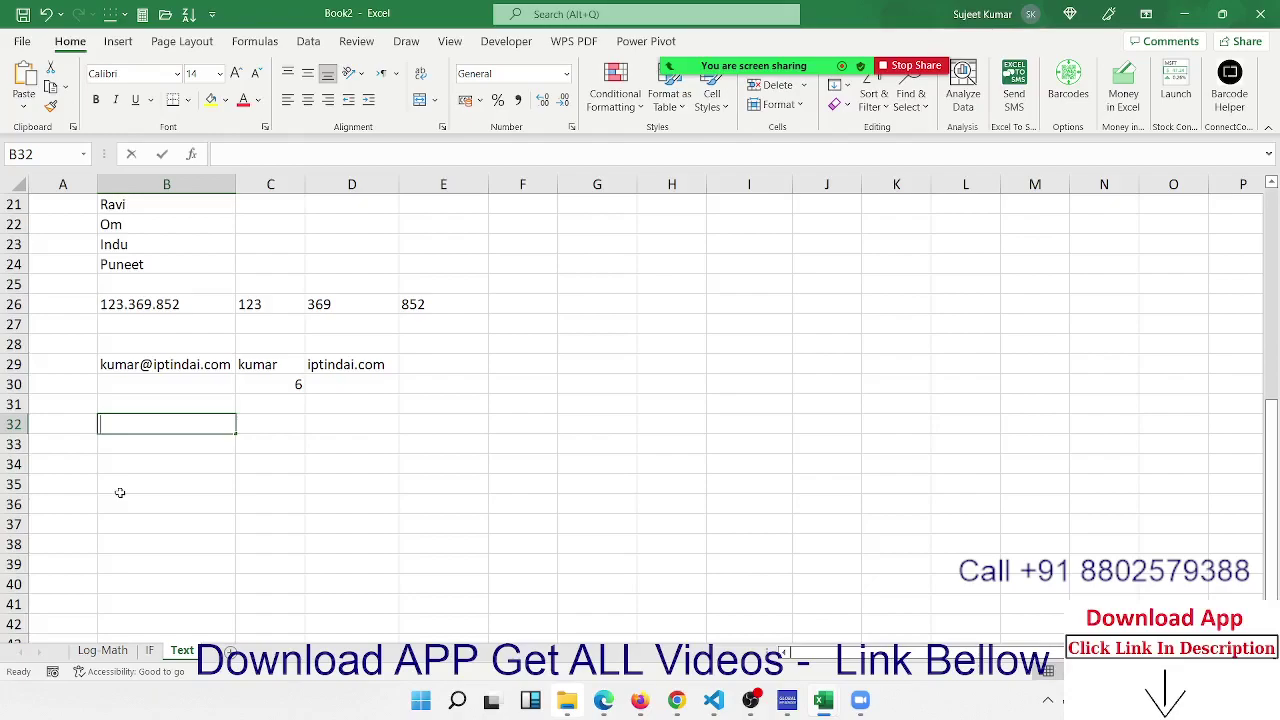
Enter RAM in B32 and ram in C32.
{"action": "type", "text": "RAM"}
{"action": "key", "text": "Tab"}
{"action": "type", "text": "ra,"}
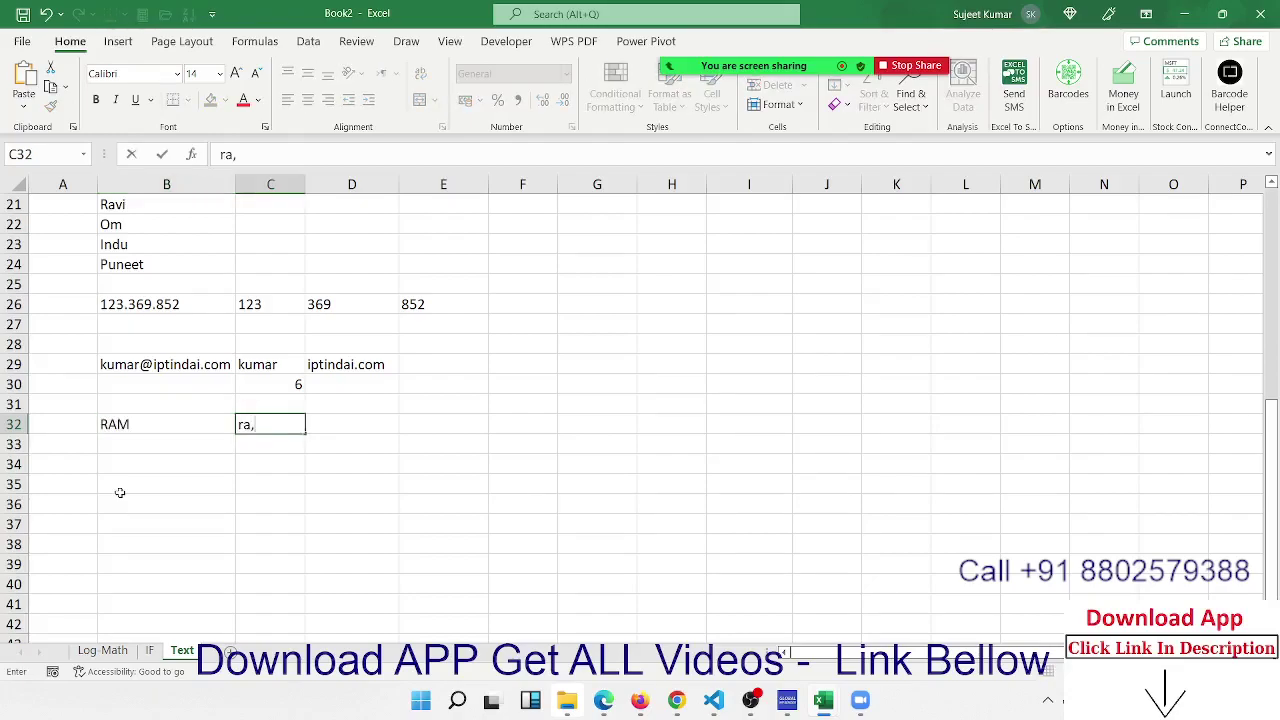
{"action": "key", "text": "BackSpace"}
{"action": "type", "text": "m"}
{"action": "key", "text": "Tab"}
Compare the two cells in D32 with =B32=C32.
{"action": "type", "text": "="}
{"action": "key", "text": "Left"}
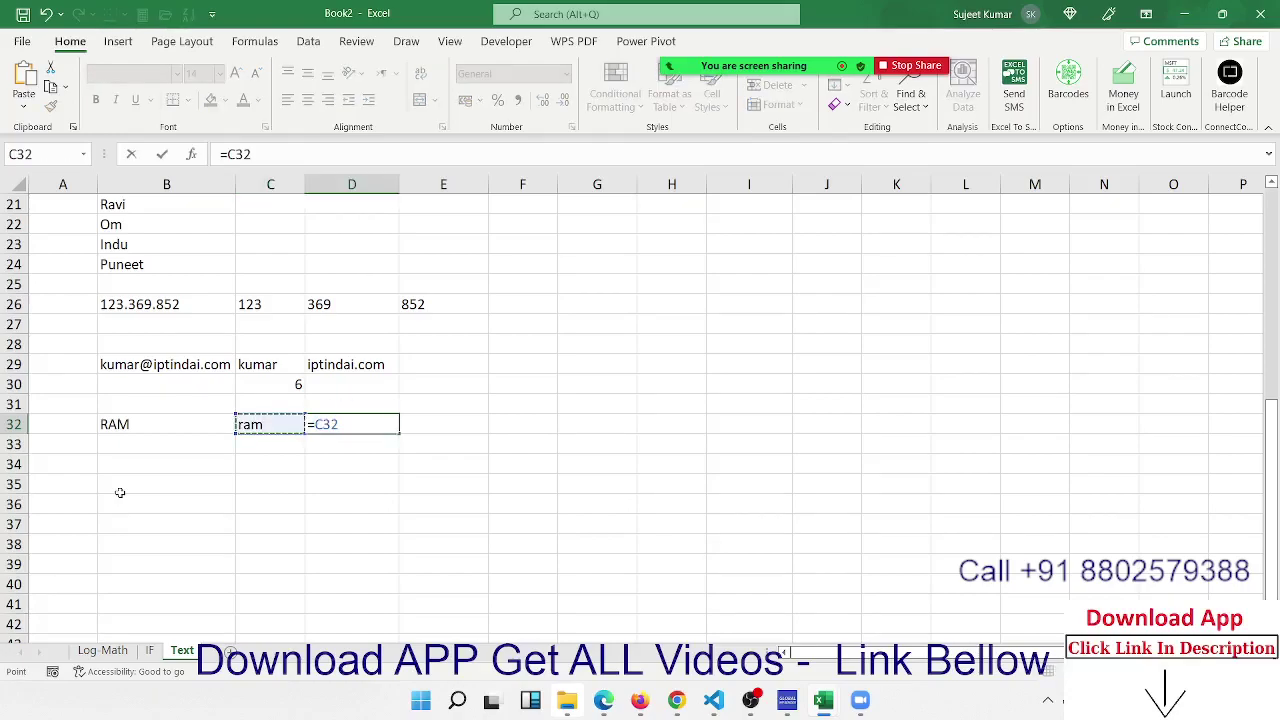
{"action": "key", "text": "Left"}
{"action": "type", "text": "="}
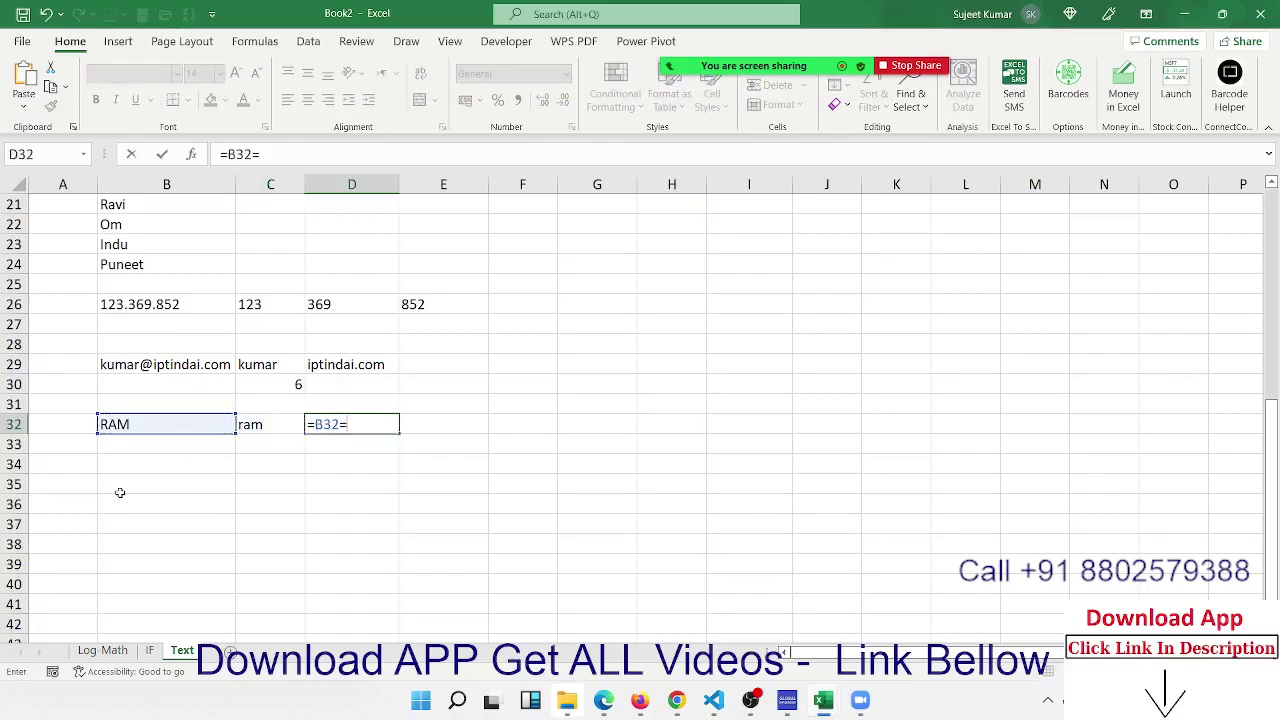
{"action": "key", "text": "Left"}
{"action": "key", "text": "Return"}
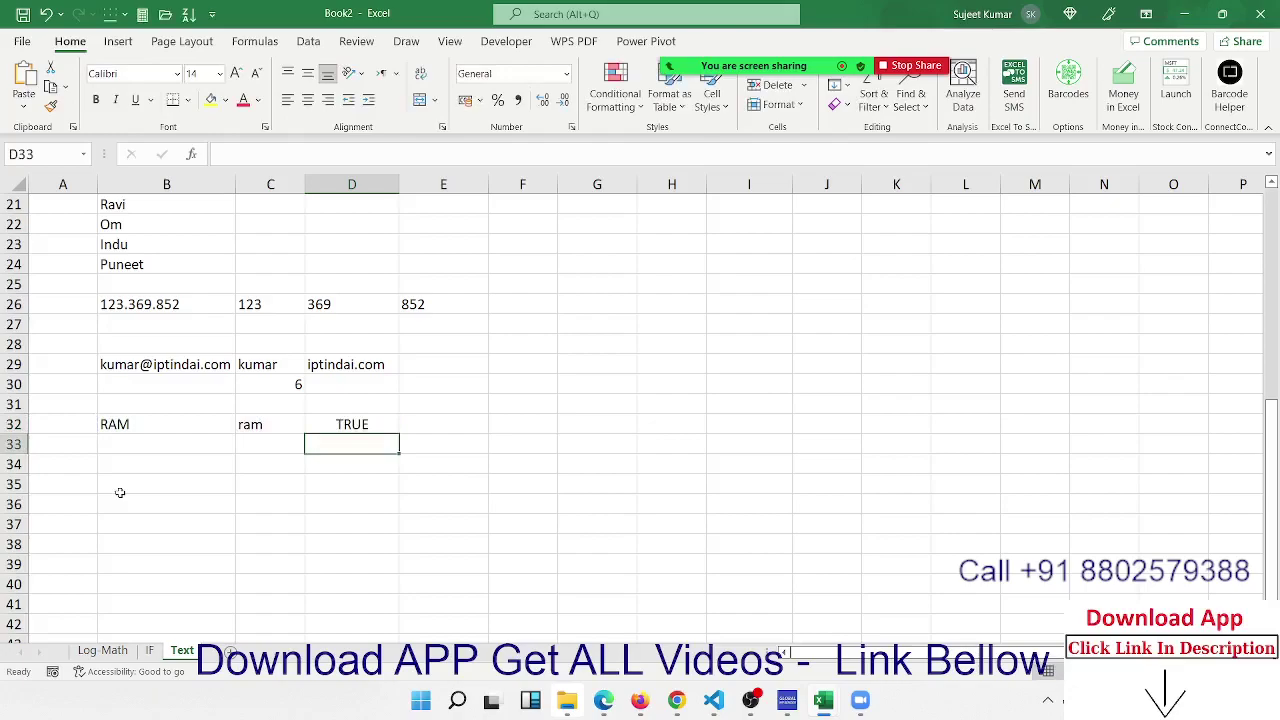
Add a case-sensitive comparison in D33 with =EXACT(B32,C32).
{"action": "type", "text": "=ex"}
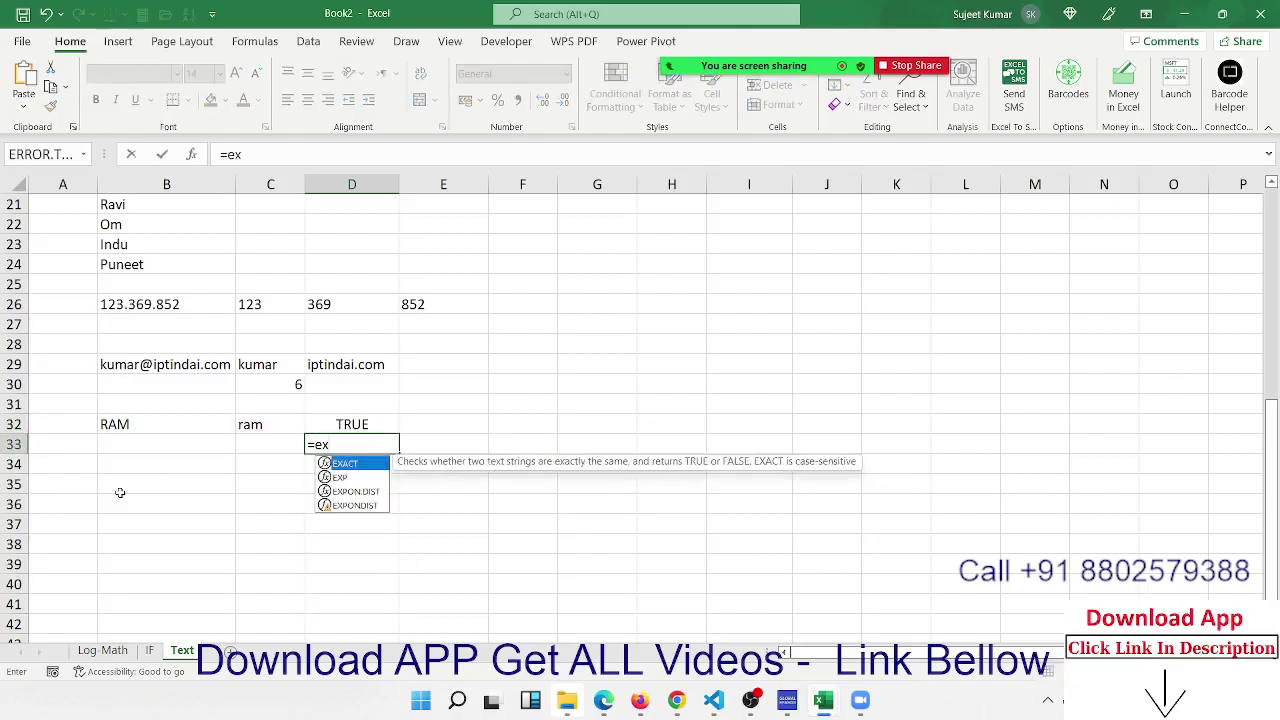
{"action": "key", "text": "Tab"}
{"action": "key", "text": "Left"}
{"action": "key", "text": "Left"}
{"action": "key", "text": "Up"}
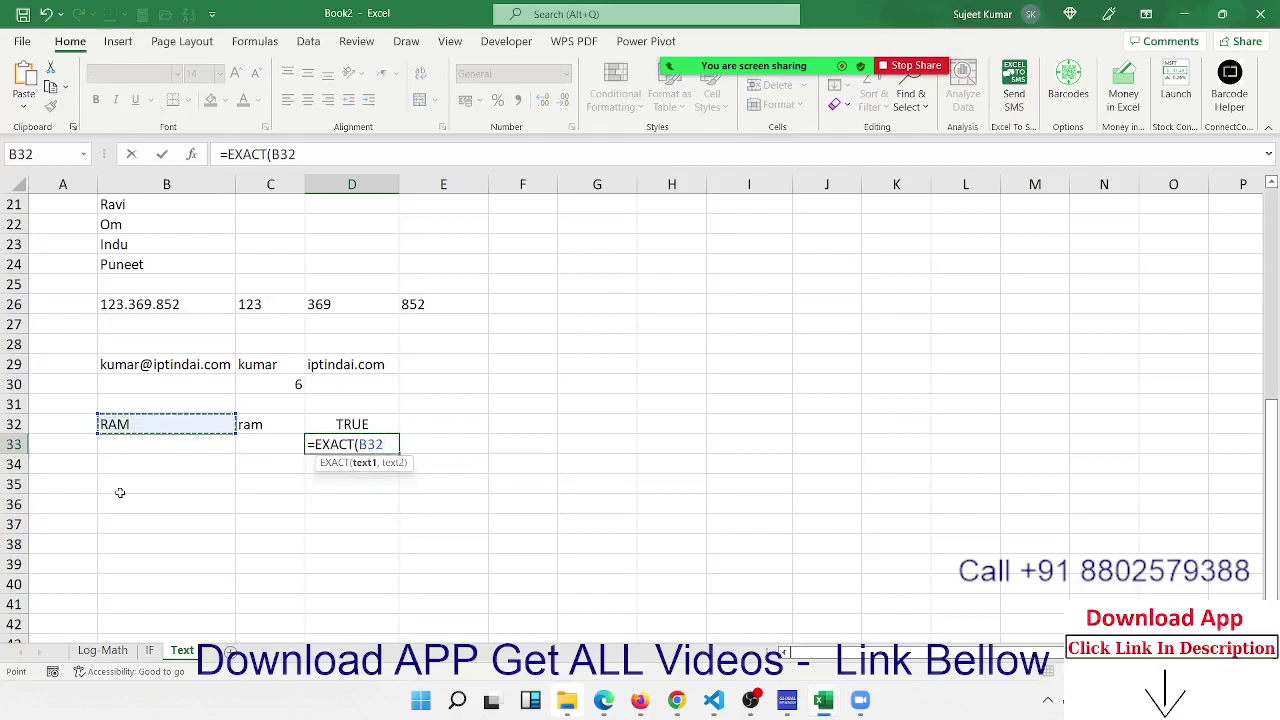
{"action": "type", "text": ","}
{"action": "key", "text": "Left"}
{"action": "key", "text": "Up"}
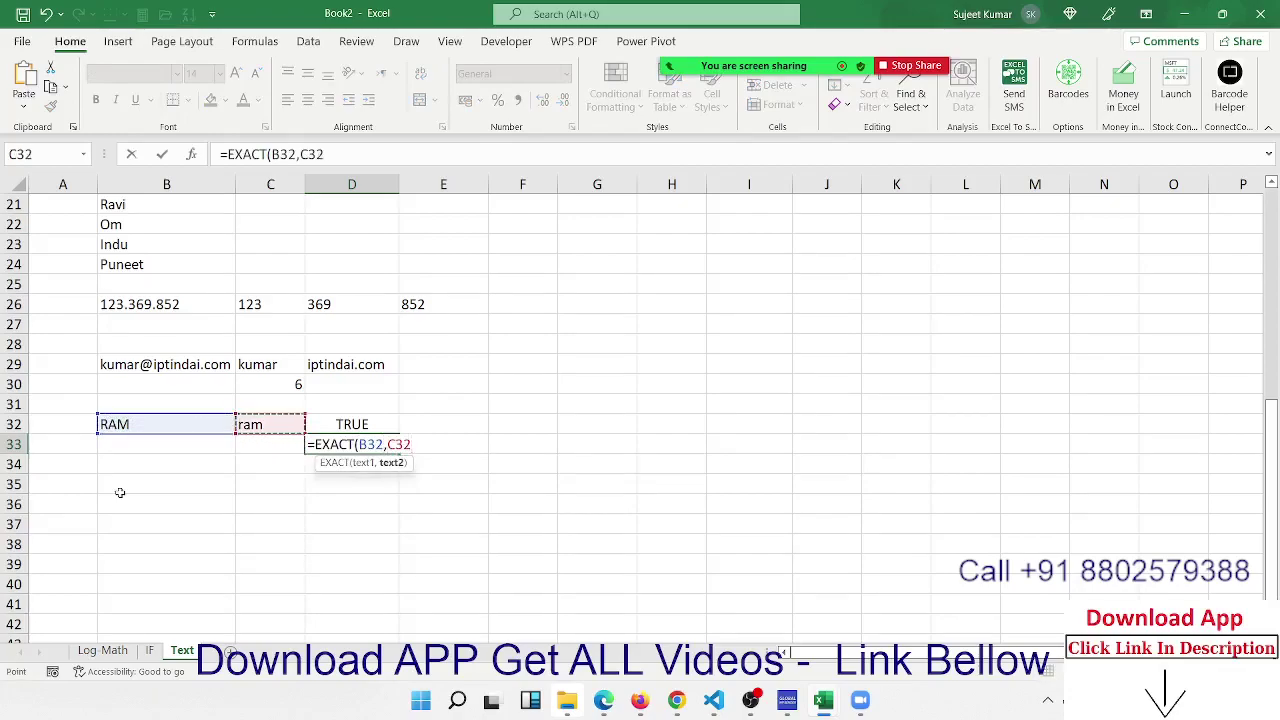
{"action": "type", "text": ")"}
{"action": "key", "text": "Return"}
Retype C32 as RAM so both comparisons return TRUE.
{"action": "key", "text": "Up"}
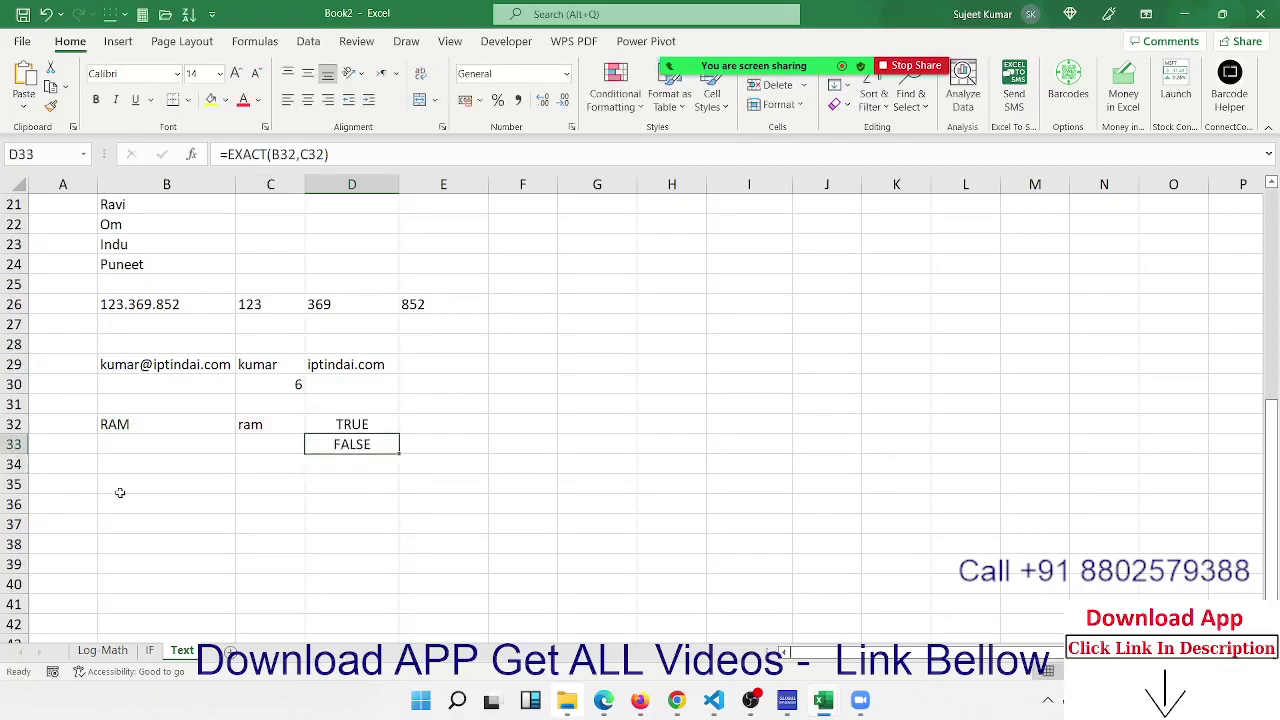
{"action": "key", "text": "Up"}
{"action": "key", "text": "Left"}
{"action": "type", "text": "RAM"}
{"action": "key", "text": "Return"}
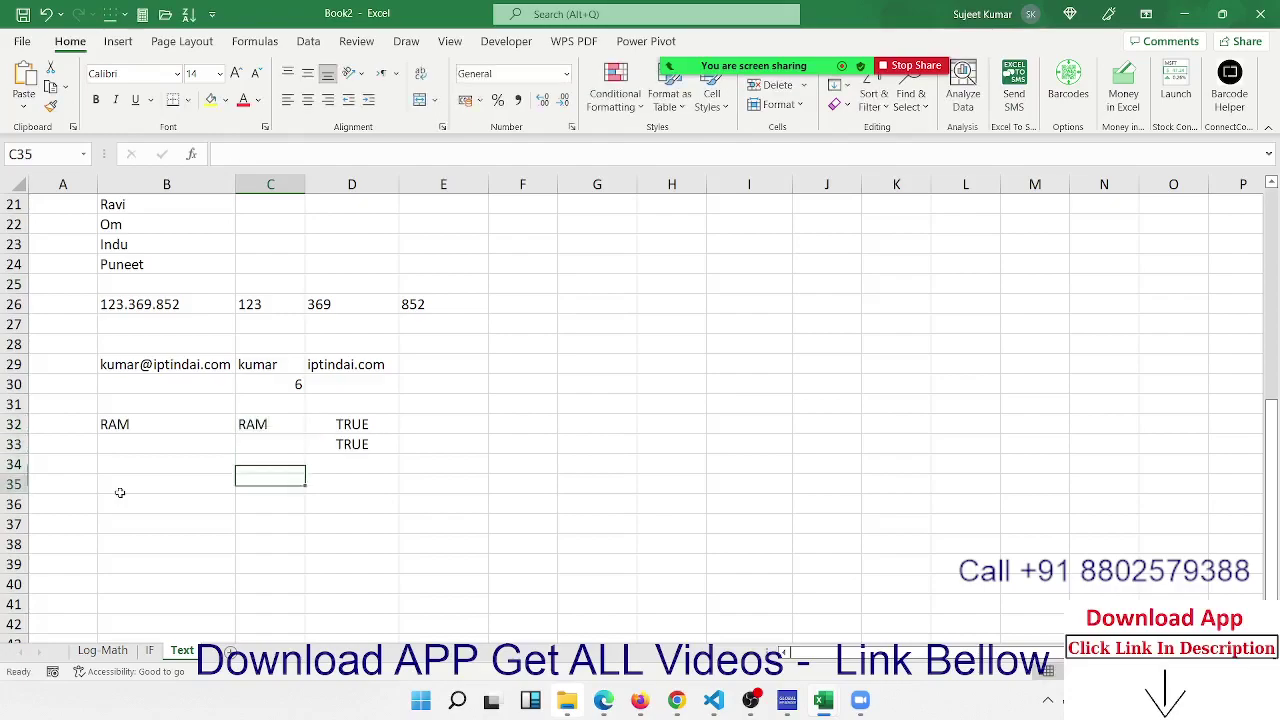
{"action": "left_click", "coordinate": [120, 497]}
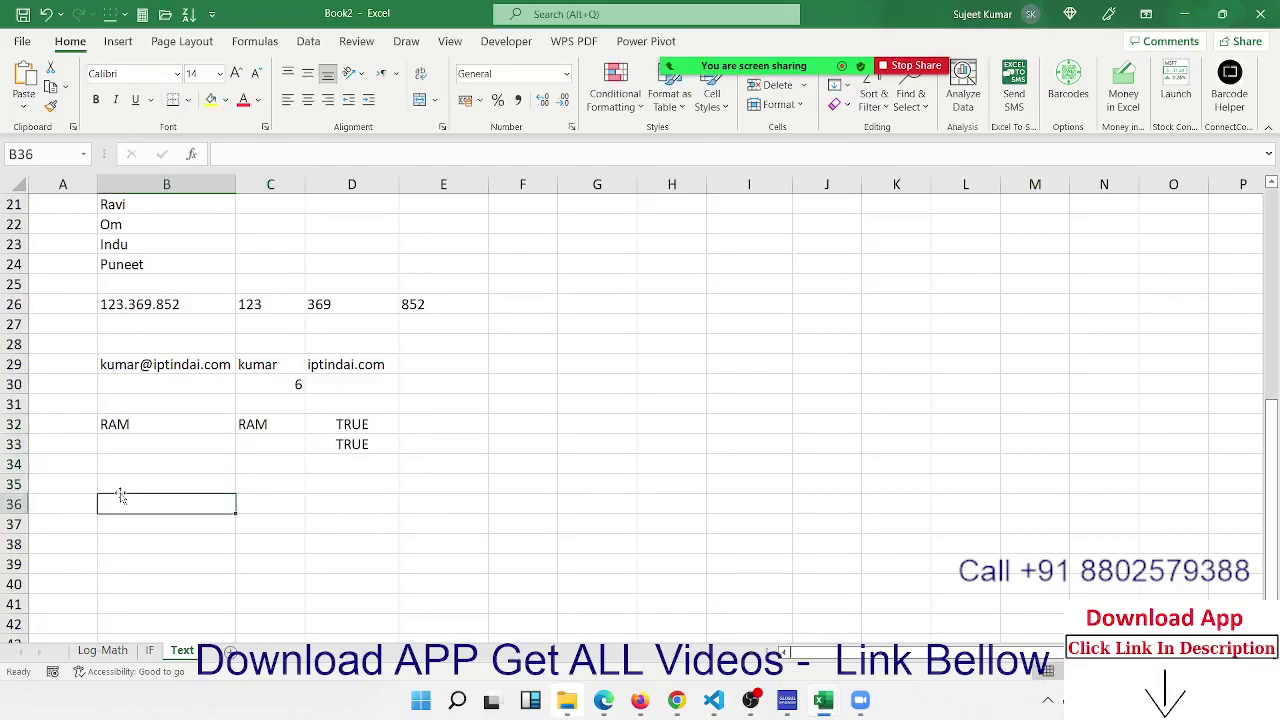
Store 14525 as text in B36 using a leading apostrophe.
{"action": "type", "text": "'1452"}
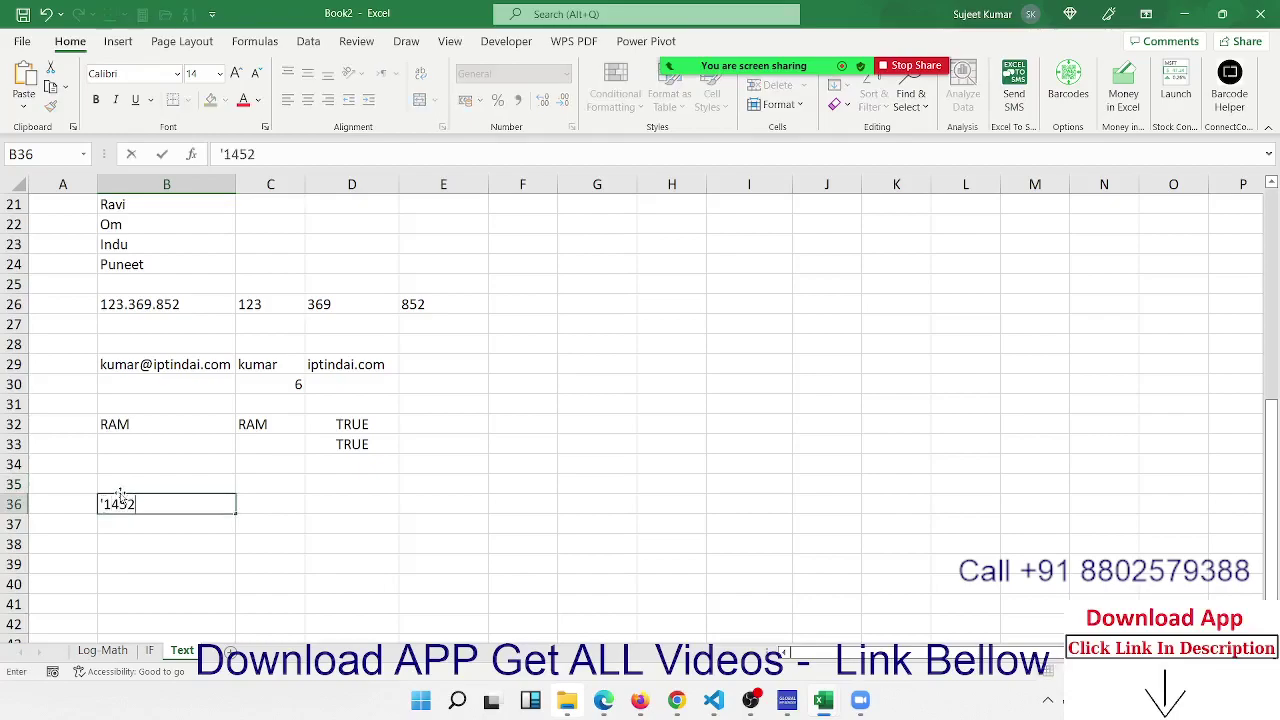
{"action": "type", "text": "5"}
{"action": "key", "text": "Return"}
{"action": "key", "text": "Up"}
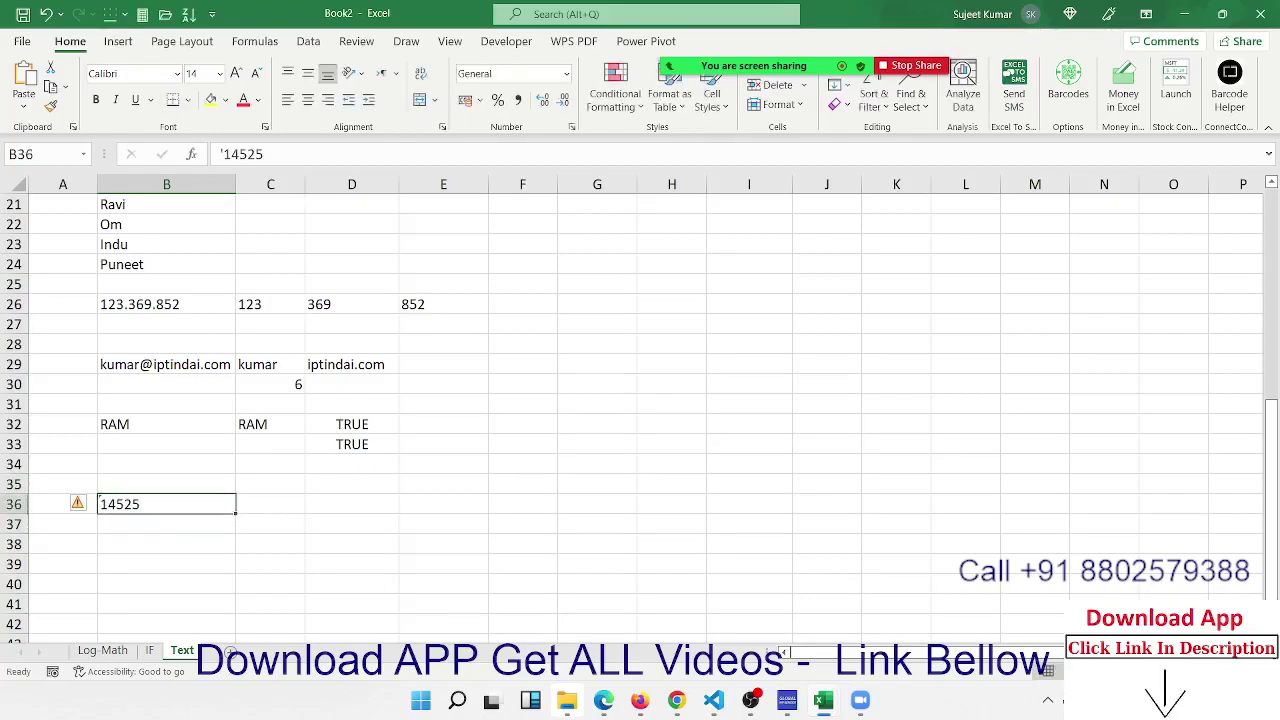
Convert B36 to the number 14525 in C36 with =VALUE(B36).
{"action": "left_click", "coordinate": [270, 504]}
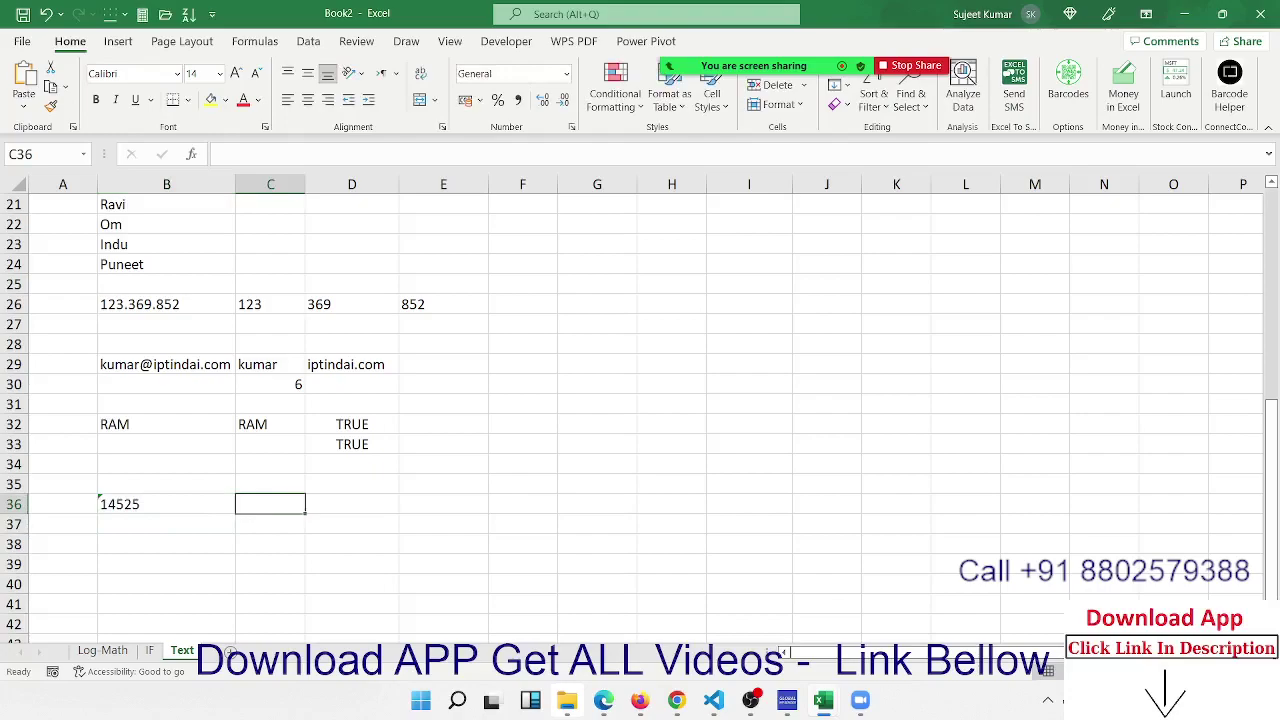
{"action": "type", "text": "=va"}
{"action": "key", "text": "Tab"}
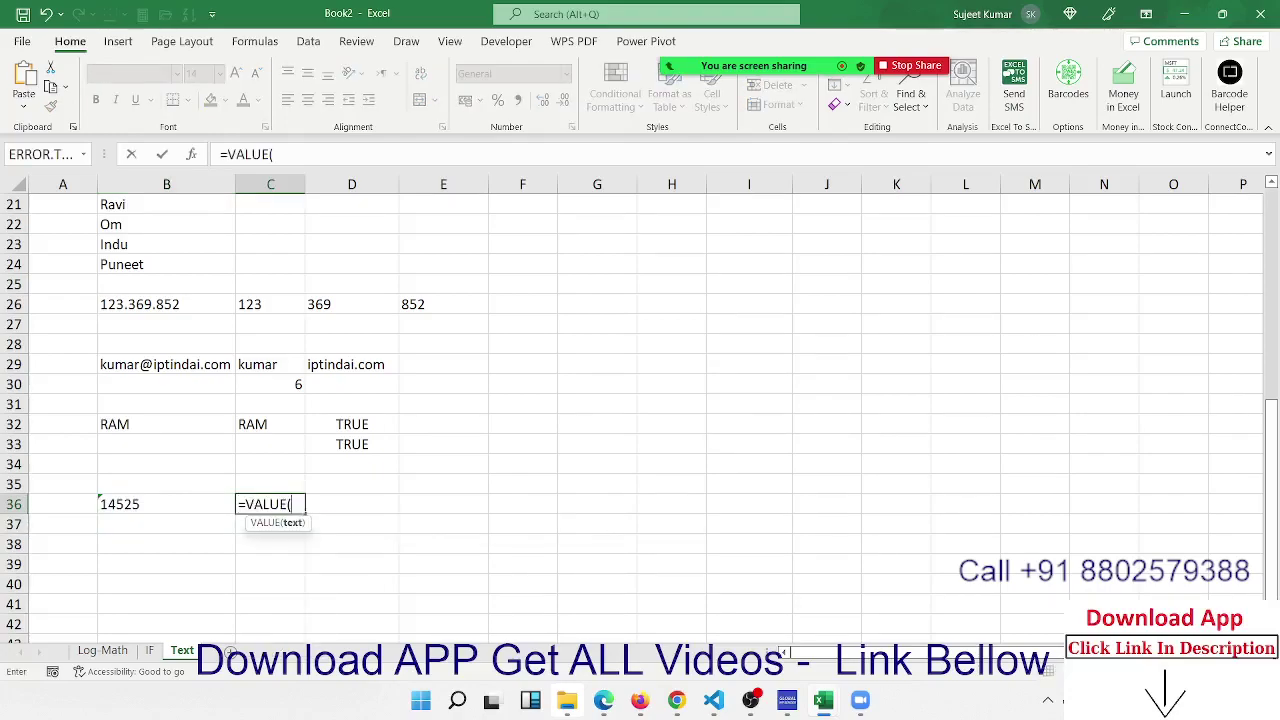
{"action": "key", "text": "Left"}
{"action": "key", "text": "Return"}
{"action": "key", "text": "Up"}
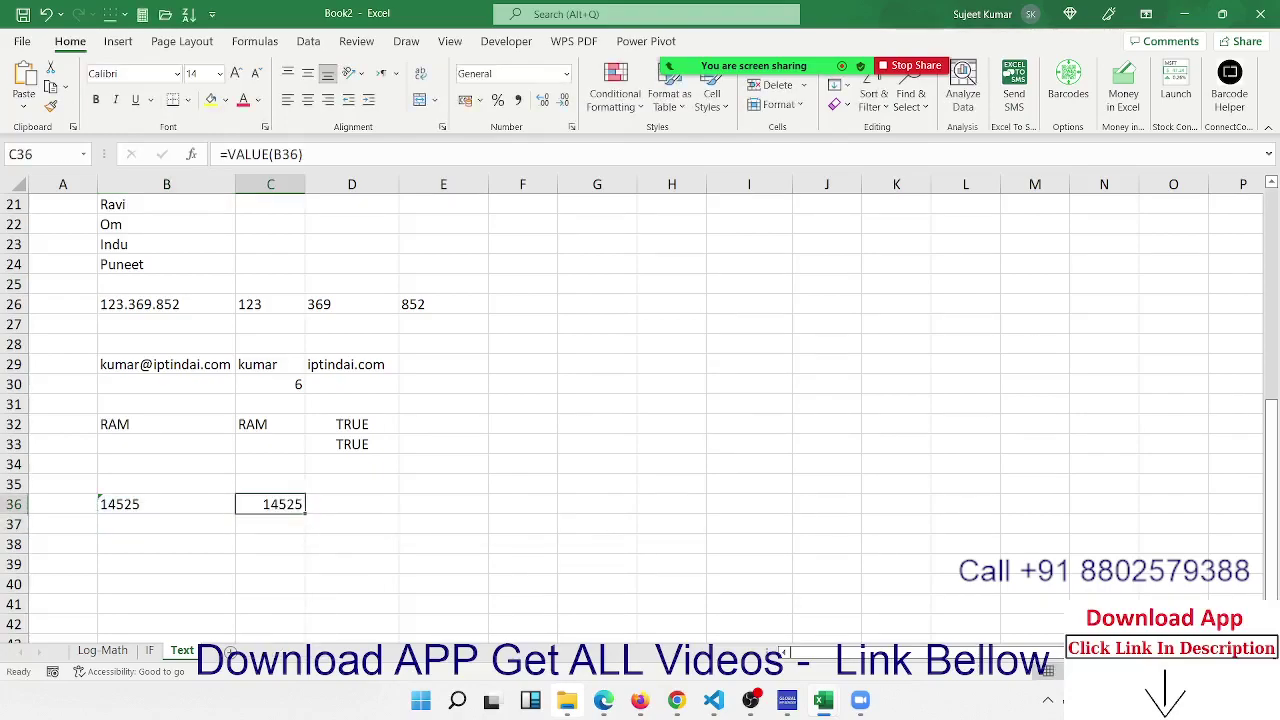
{"action": "key", "text": "Down"}
{"action": "key", "text": "Down"}
{"action": "key", "text": "Down"}
{"action": "key", "text": "Down"}
{"action": "key", "text": "Down"}
{"action": "key", "text": "Down"}
{"action": "key", "text": "Down"}
{"action": "key", "text": "Down"}
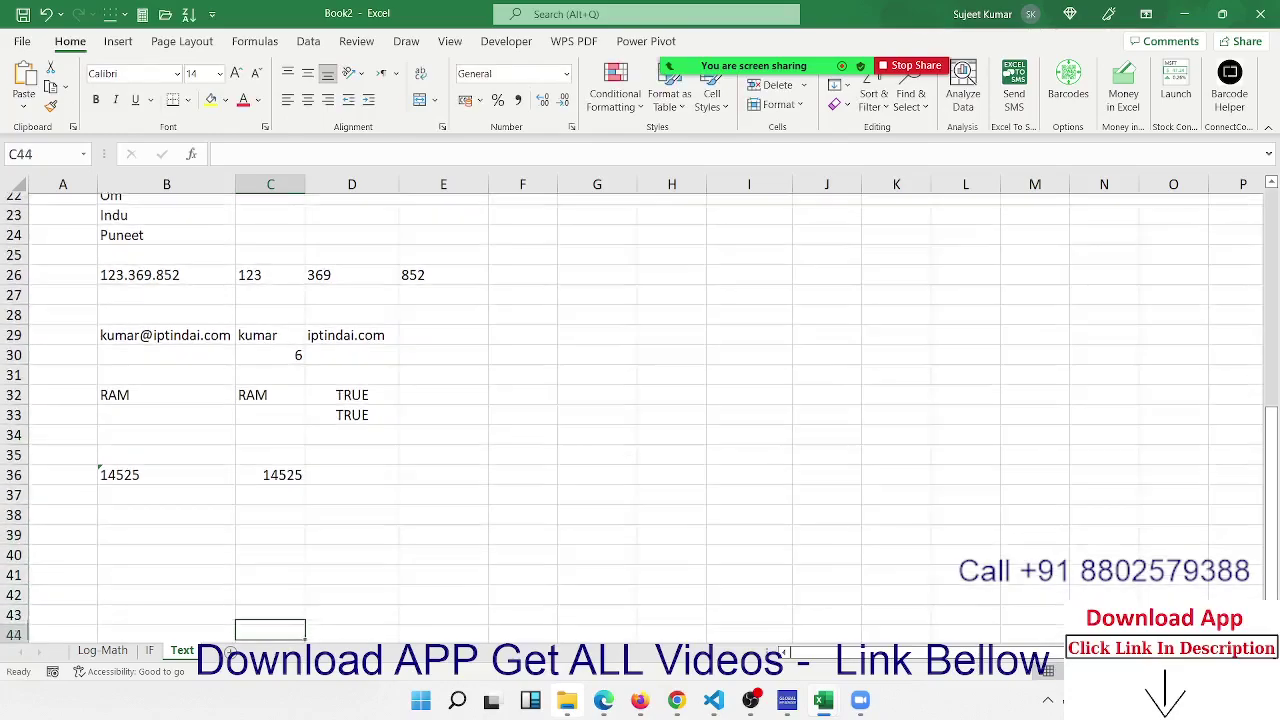
{"action": "key", "text": "Down"}
{"action": "key", "text": "Down"}
{"action": "key", "text": "Down"}
{"action": "key", "text": "Up"}
{"action": "key", "text": "Up"}
{"action": "key", "text": "Up"}
{"action": "key", "text": "Up"}
{"action": "key", "text": "Up"}
{"action": "key", "text": "Up"}
{"action": "key", "text": "Up"}
{"action": "key", "text": "Up"}
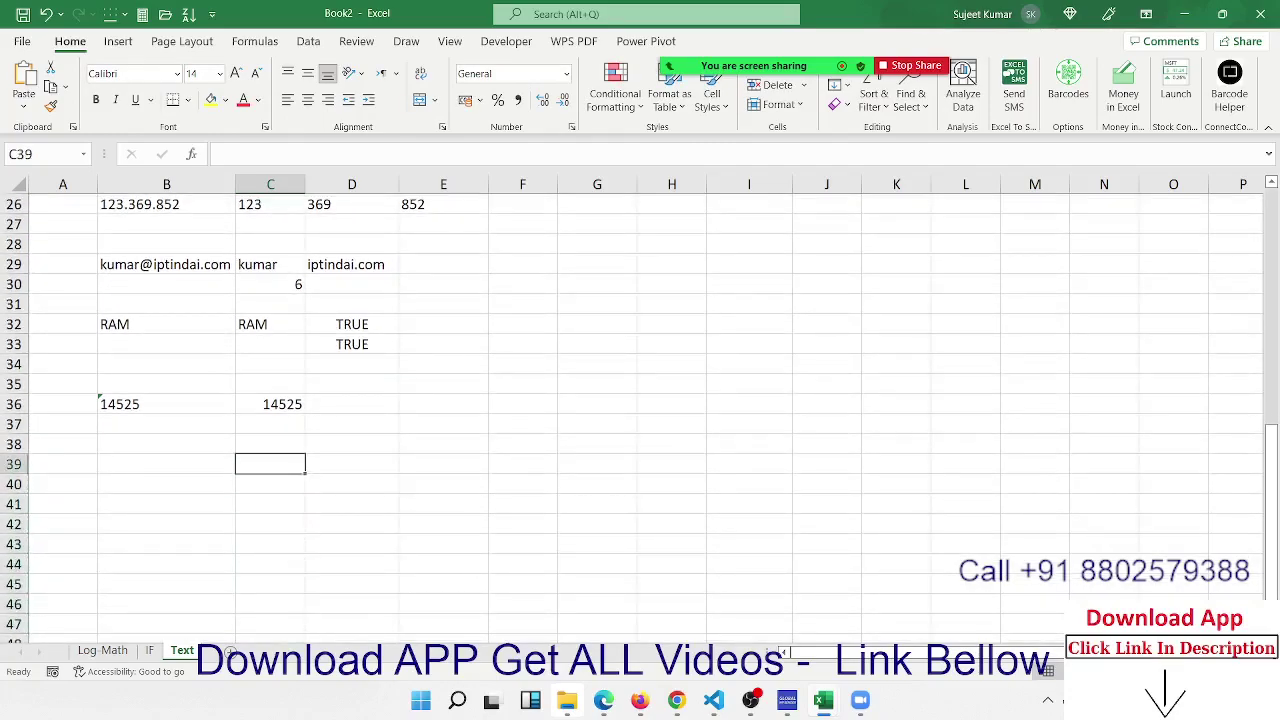
{"action": "key", "text": "Up"}
Enter the date 02-07-2022 in B38.
{"action": "key", "text": "Left"}
{"action": "type", "text": "02-07-2022"}
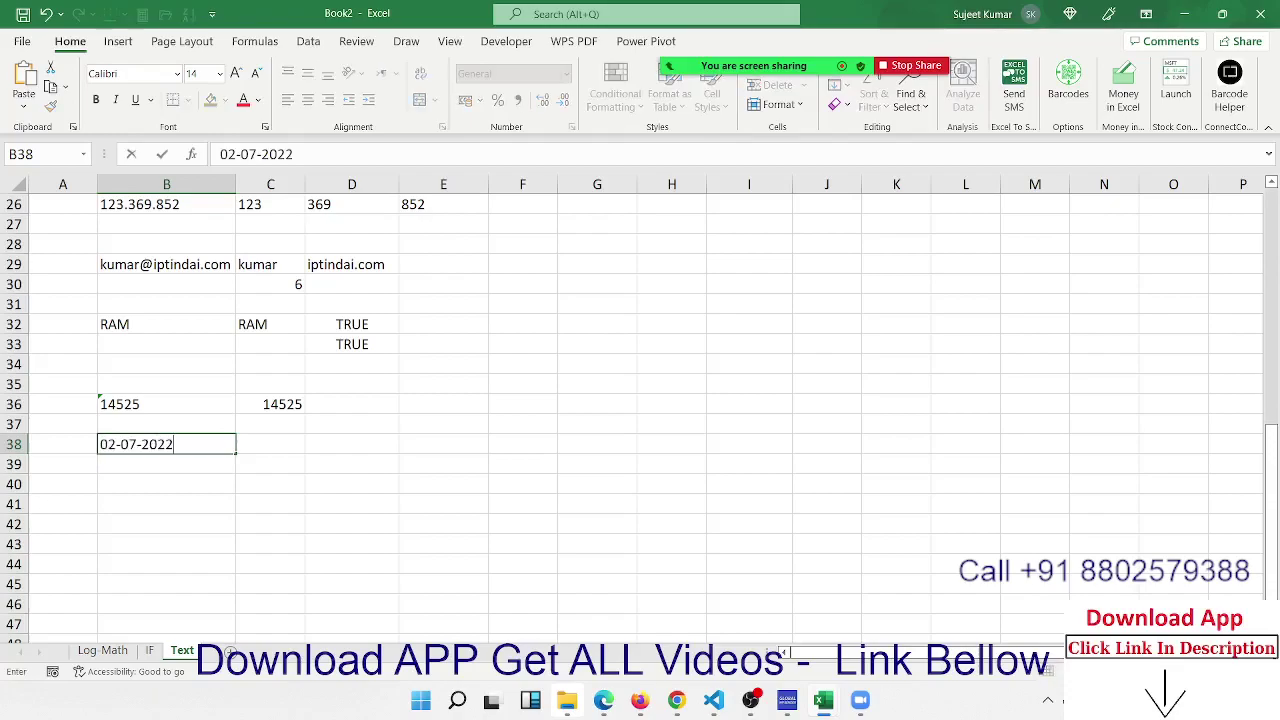
{"action": "key", "text": "Return"}
Show the month name Jul in C38 with =TEXT(B38,"mmm").
{"action": "key", "text": "Right"}
{"action": "key", "text": "Up"}
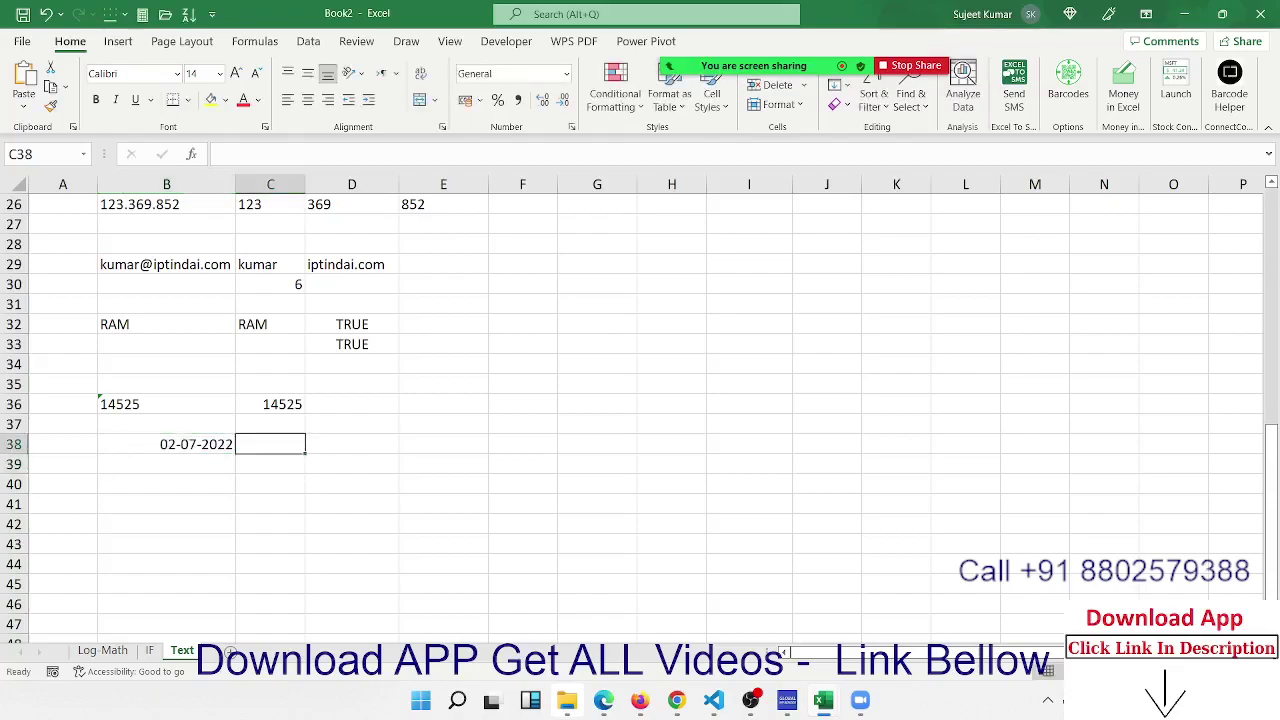
{"action": "type", "text": "=te"}
{"action": "key", "text": "BackSpace"}
{"action": "key", "text": "BackSpace"}
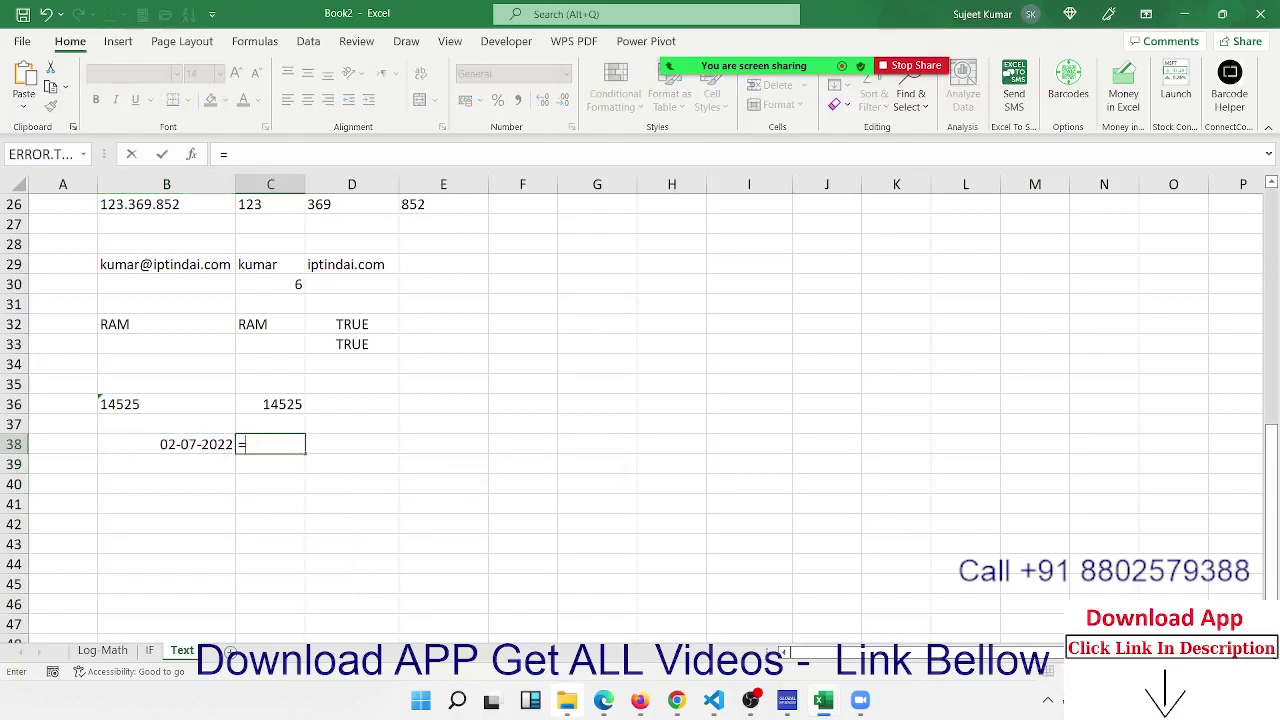
{"action": "type", "text": "te"}
{"action": "key", "text": "Tab"}
{"action": "key", "text": "Left"}
{"action": "type", "text": ","}
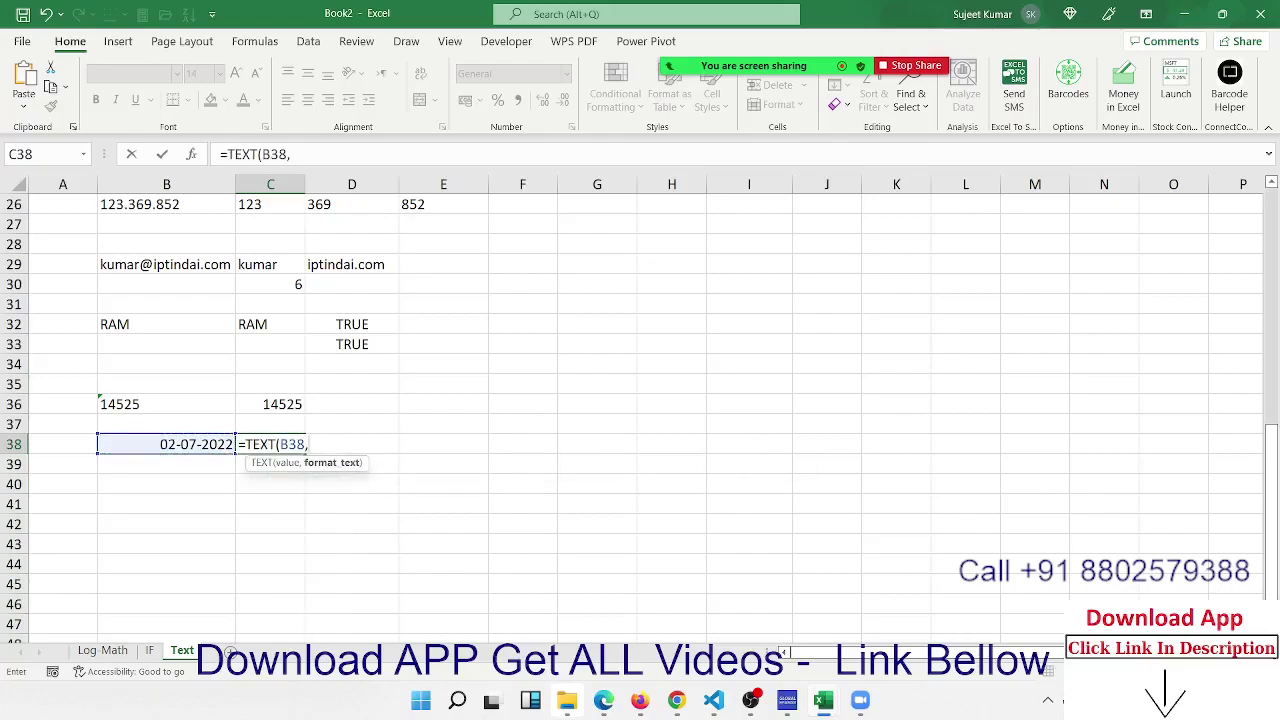
{"action": "type", "text": "\"mm"}
{"action": "type", "text": "m\""}
{"action": "key", "text": "Return"}
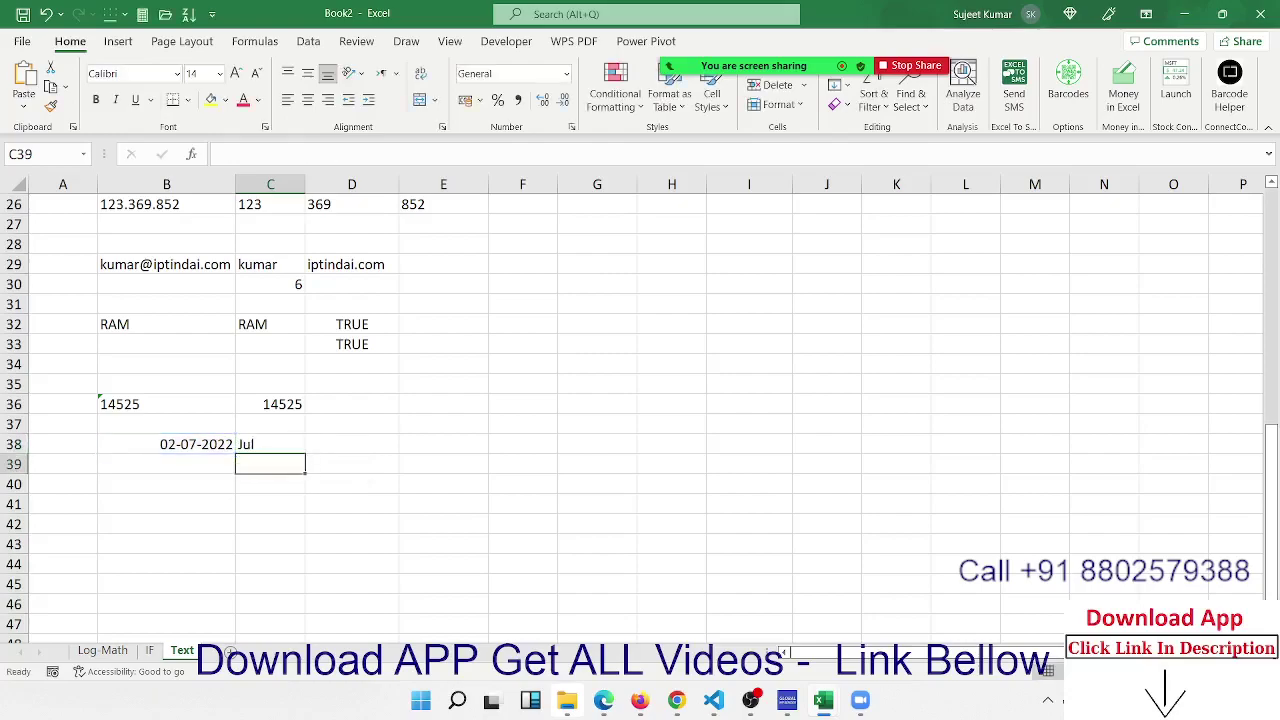
{"action": "left_click", "coordinate": [270, 444]}
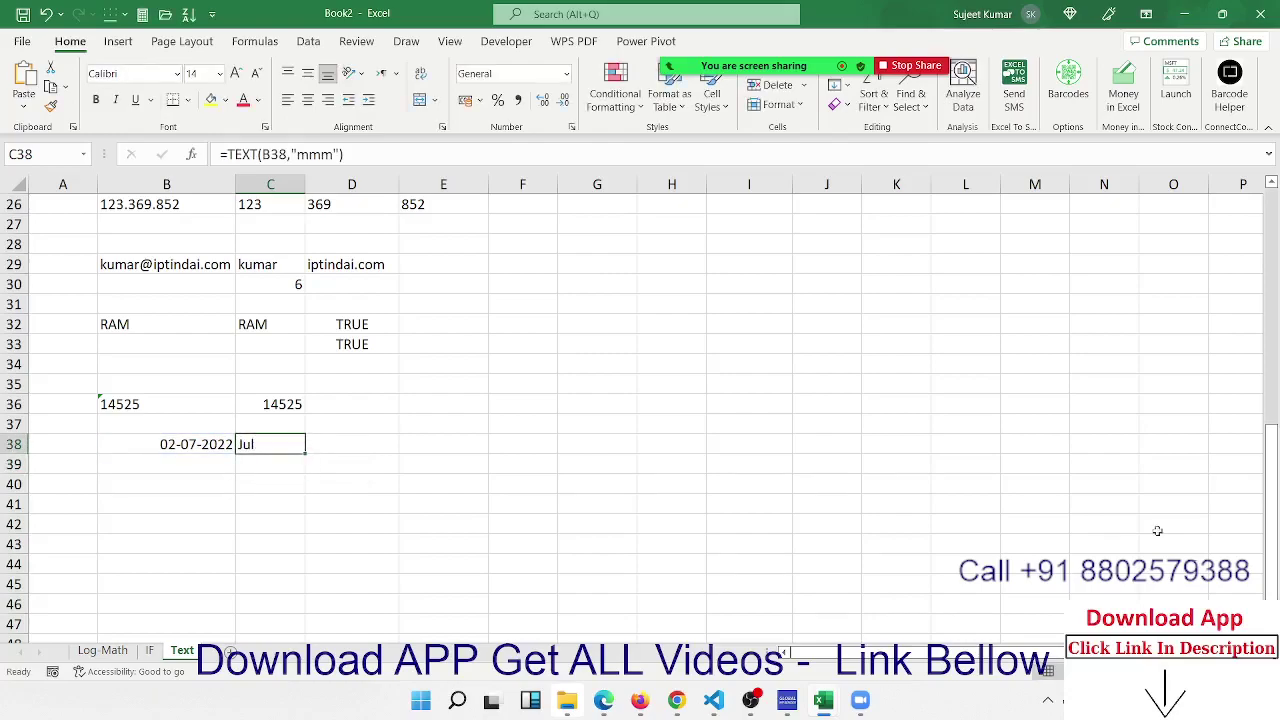
Look through the Formulas Text function list, then add a new blank sheet after the Text sheet.
{"action": "scroll", "coordinate": [506, 575], "scroll_direction": "up", "scroll_amount": 7}
{"action": "scroll", "coordinate": [506, 575], "scroll_direction": "up", "scroll_amount": 2}
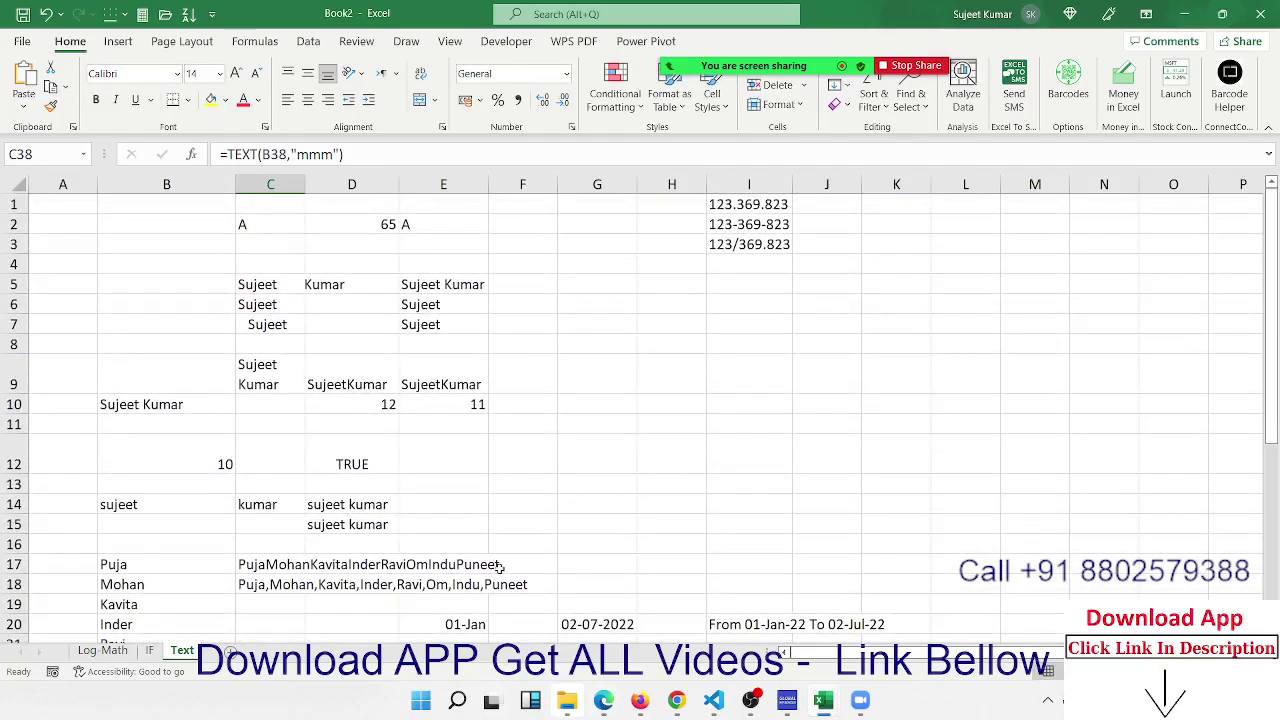
{"action": "scroll", "coordinate": [457, 609], "scroll_direction": "down", "scroll_amount": 10}
{"action": "scroll", "coordinate": [410, 567], "scroll_direction": "up", "scroll_amount": 10}
{"action": "left_click", "coordinate": [250, 41]}
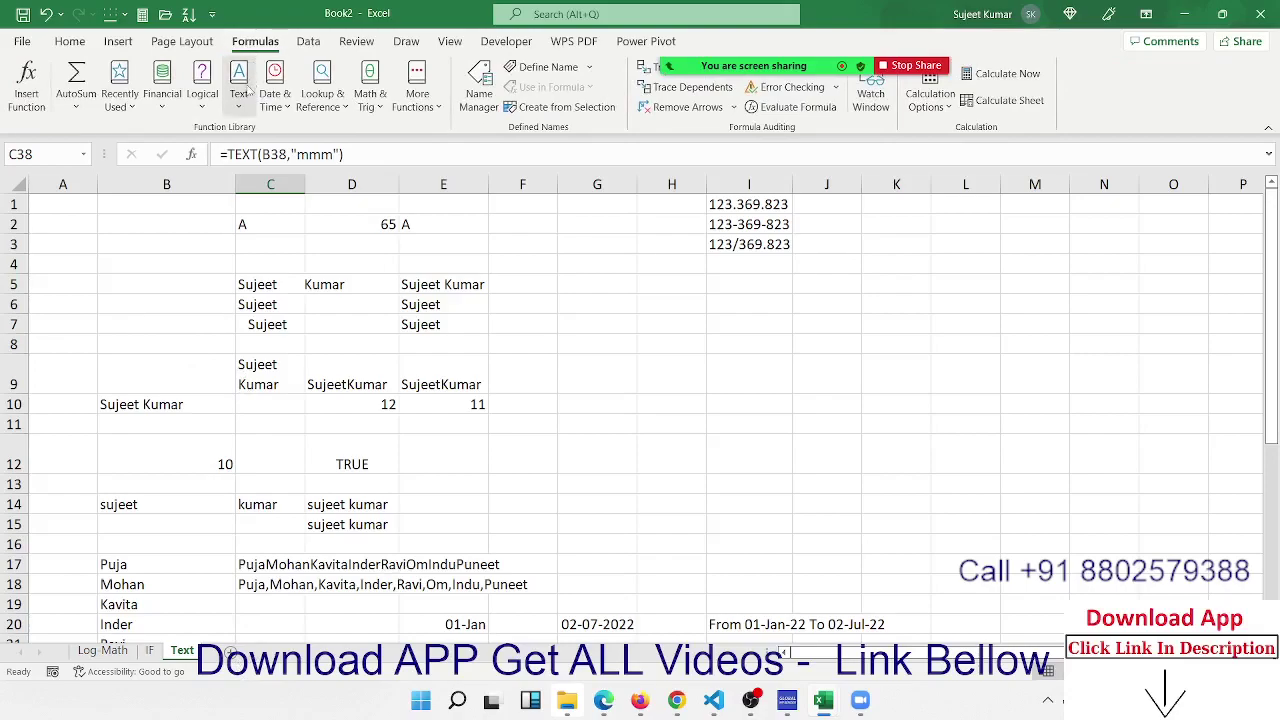
{"action": "left_click", "coordinate": [240, 95]}
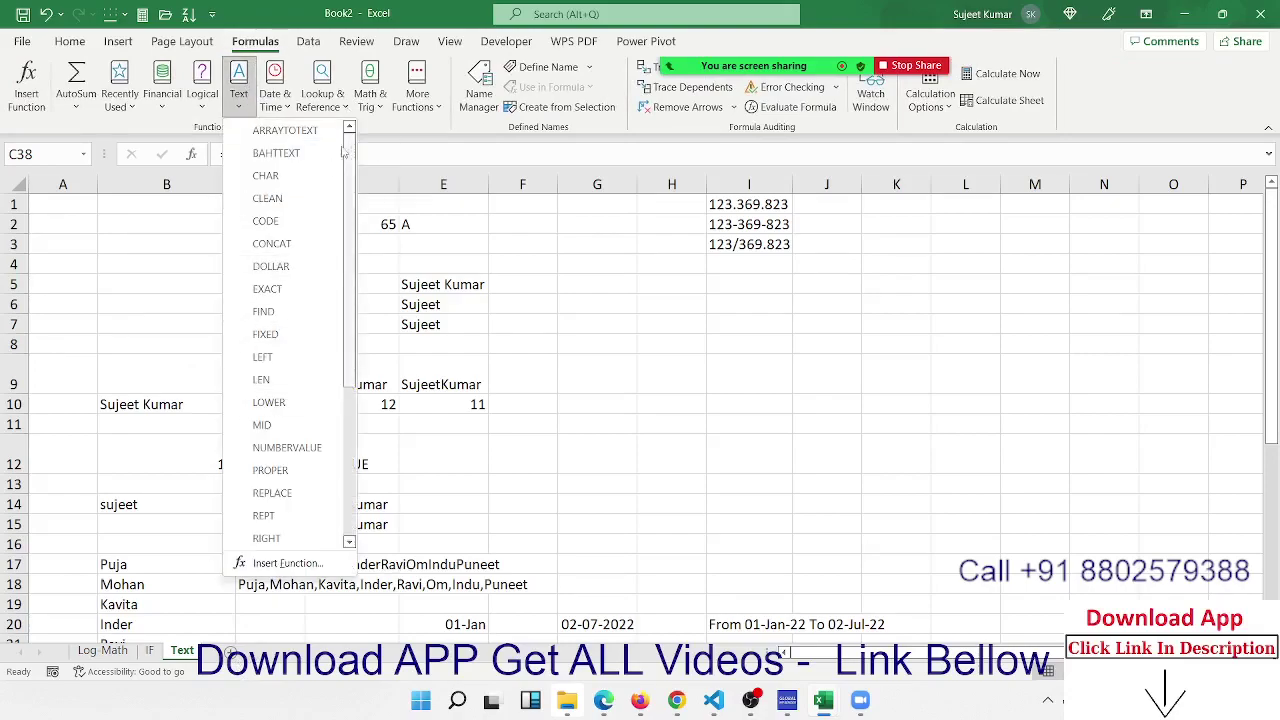
{"action": "scroll", "coordinate": [328, 300], "scroll_direction": "down", "scroll_amount": 4}
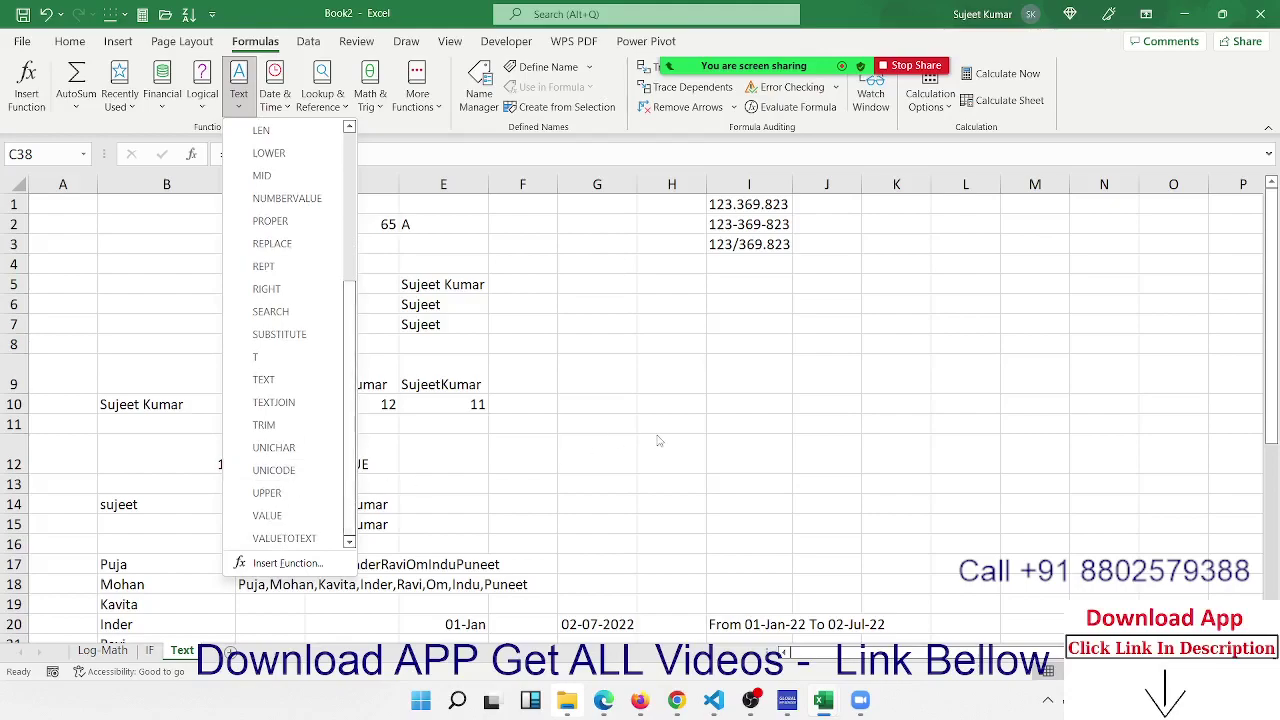
{"action": "key", "text": "Escape"}
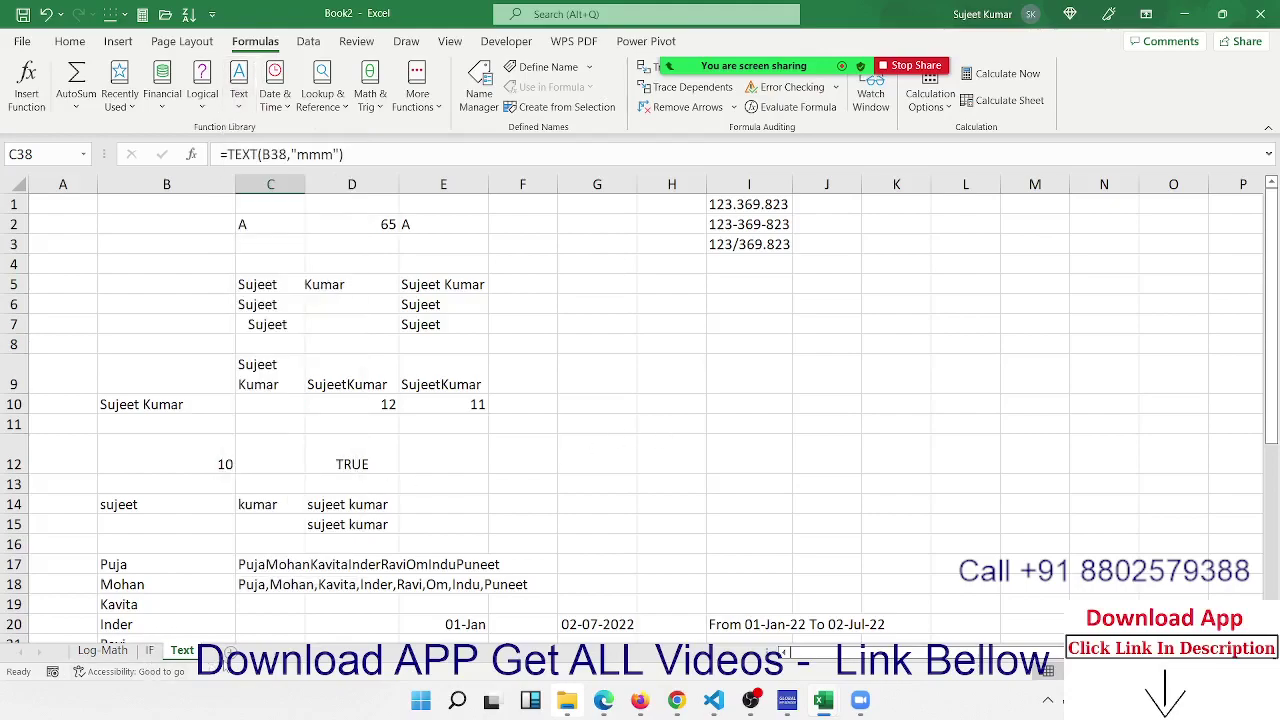
{"action": "left_click", "coordinate": [231, 651]}
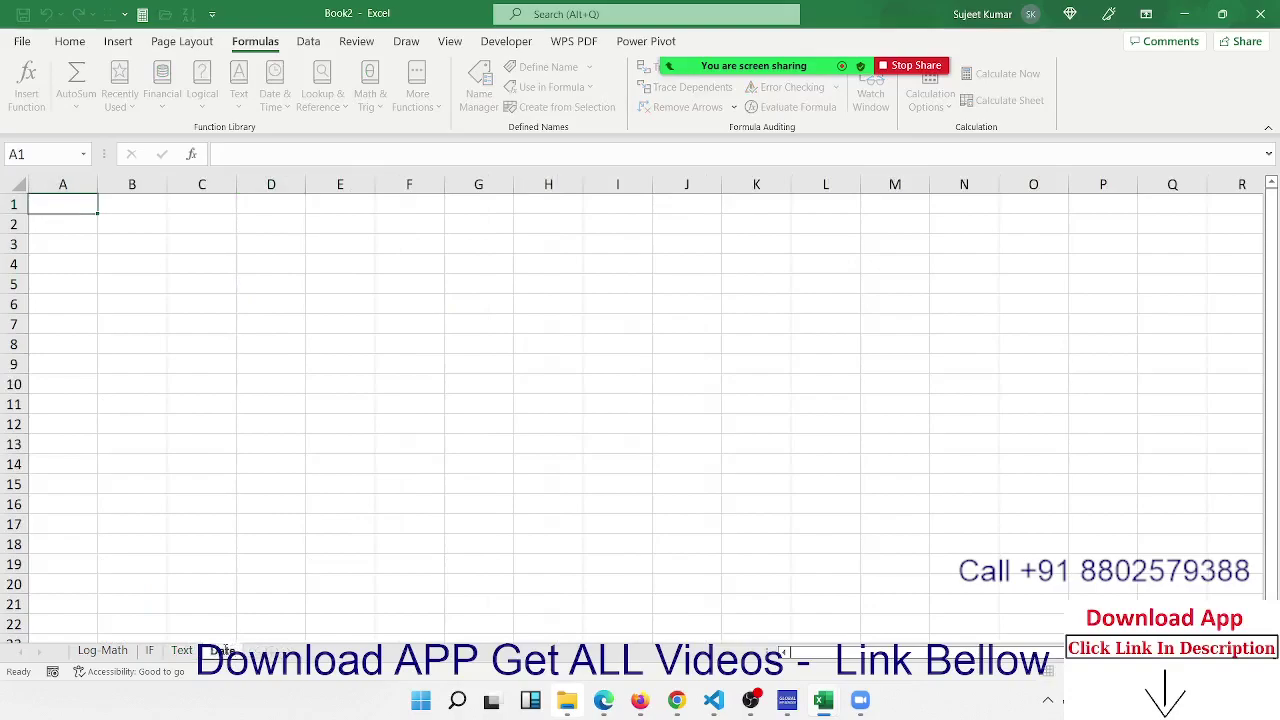
Confirm the new sheet's name as Date and select cell B2.
{"action": "key", "text": "Return"}
{"action": "left_click", "coordinate": [238, 464]}
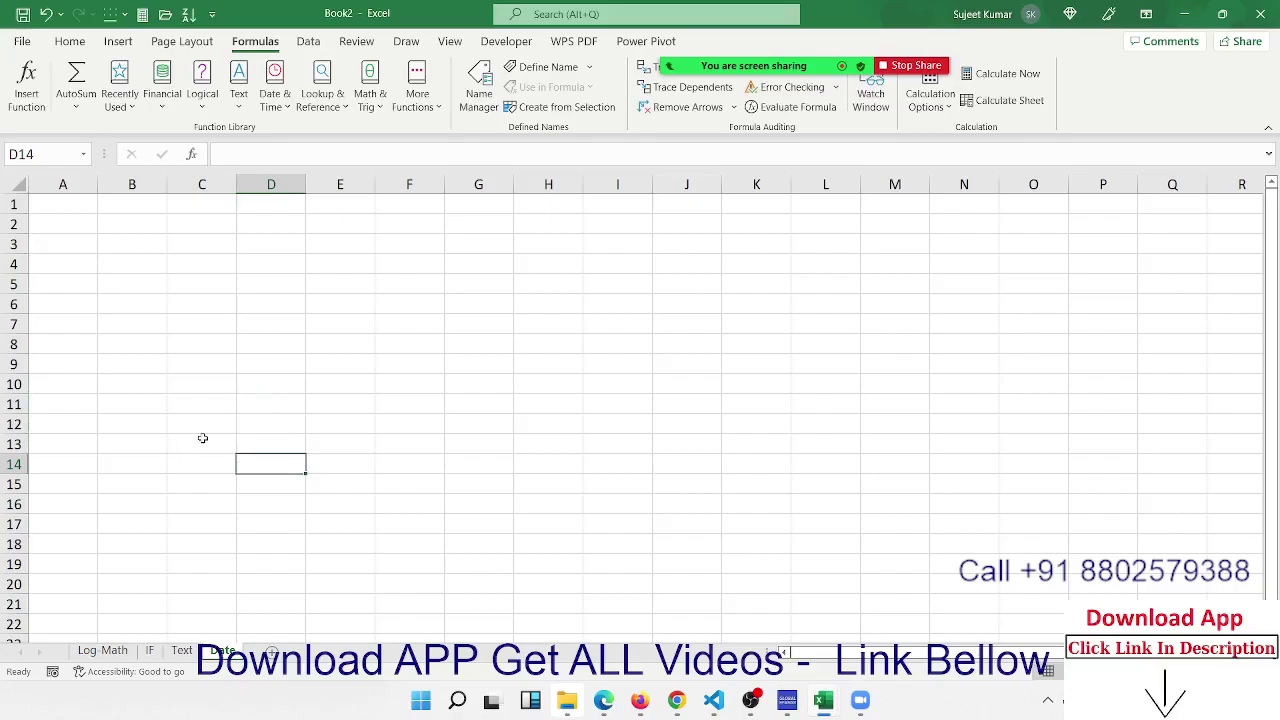
{"action": "left_click", "coordinate": [143, 280]}
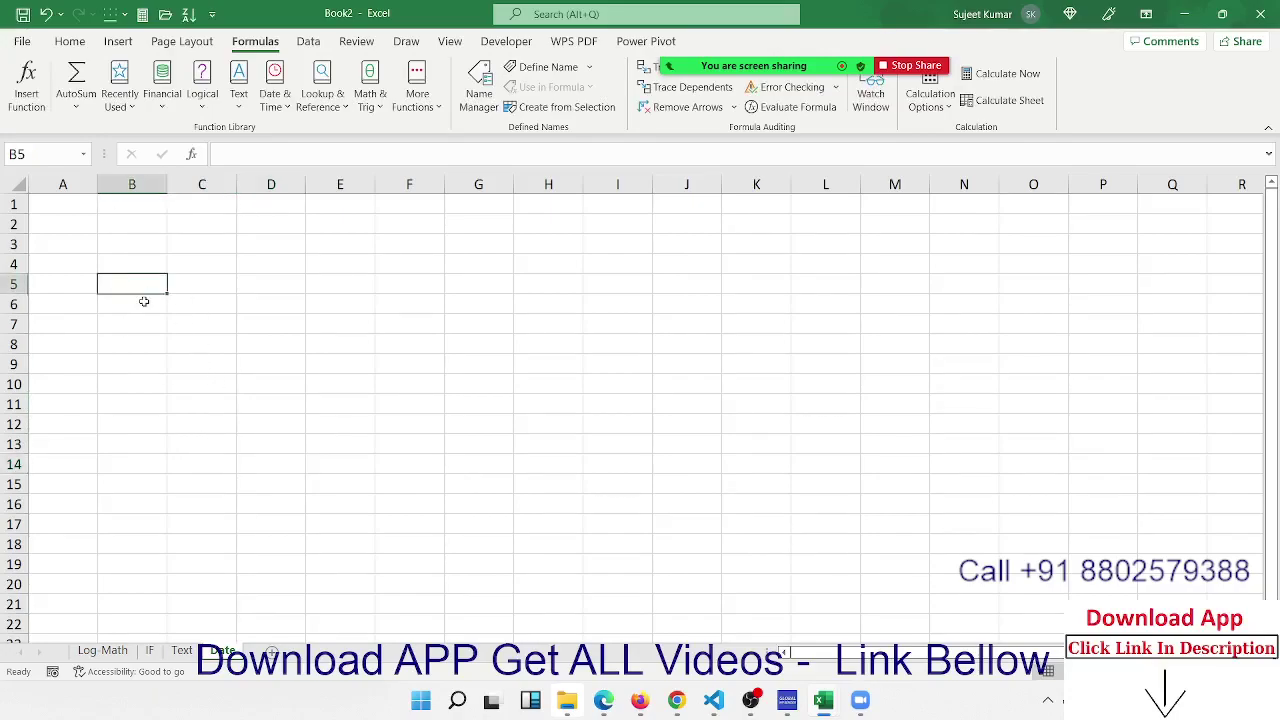
{"action": "left_click", "coordinate": [132, 216]}
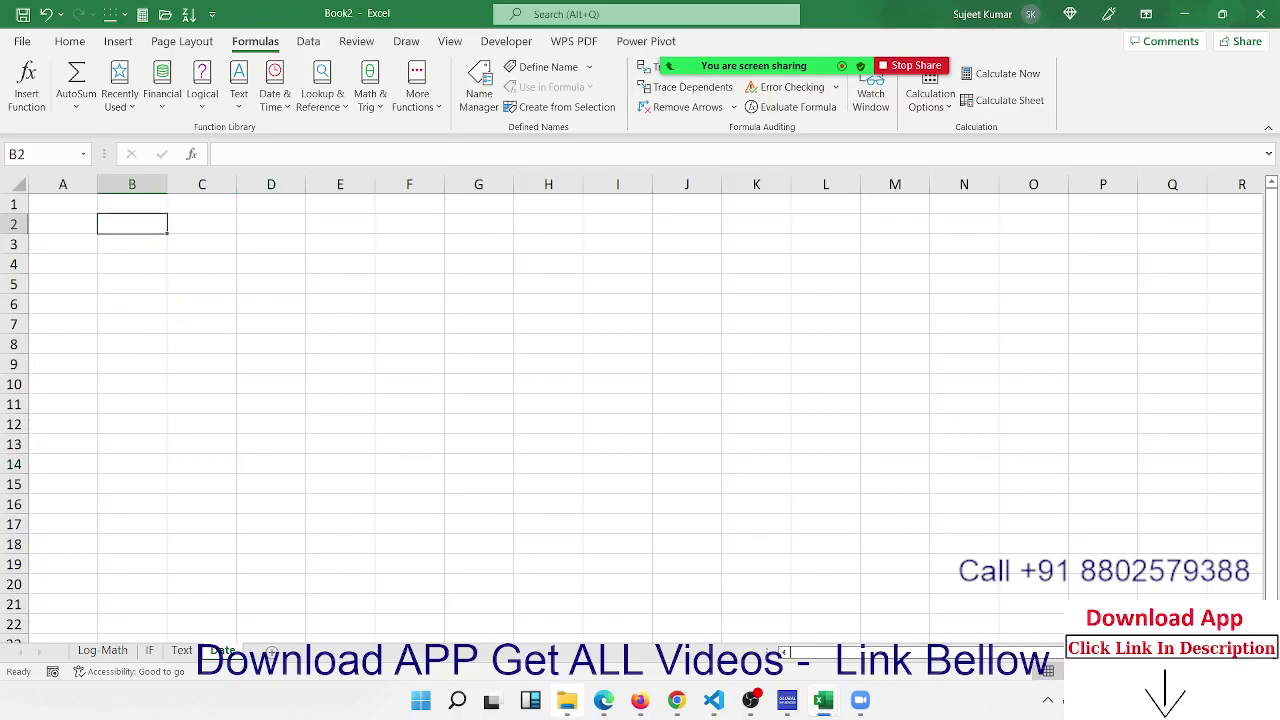
{"action": "left_click", "coordinate": [117, 237]}
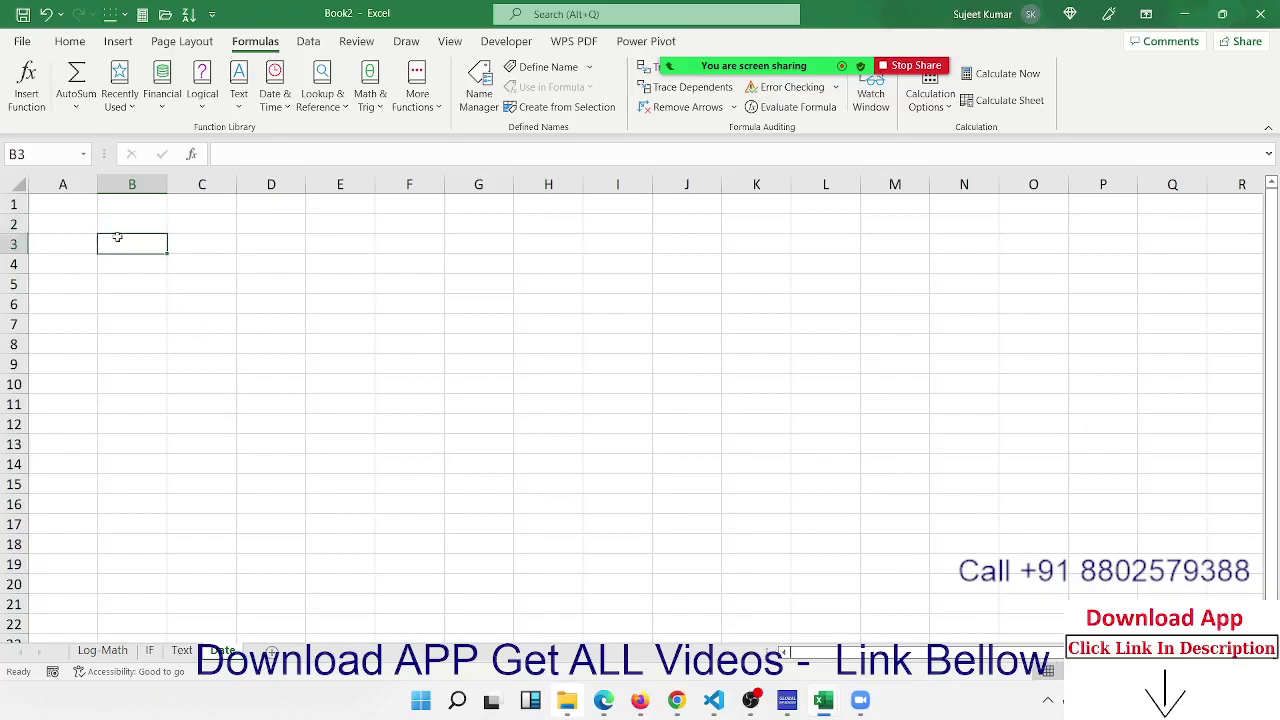
{"action": "left_click", "coordinate": [138, 221]}
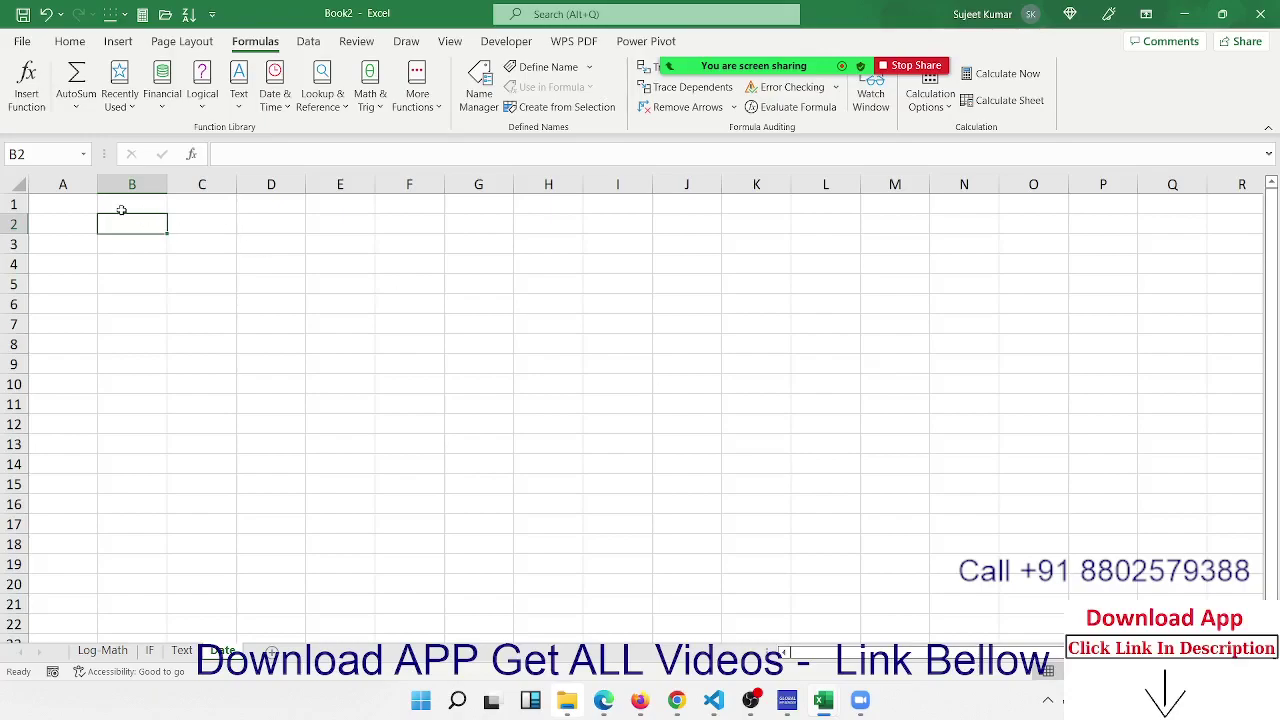
Enter 2/7 in B2 so it holds 2 July 2022, shown as 02-Jul.
{"action": "type", "text": "d"}
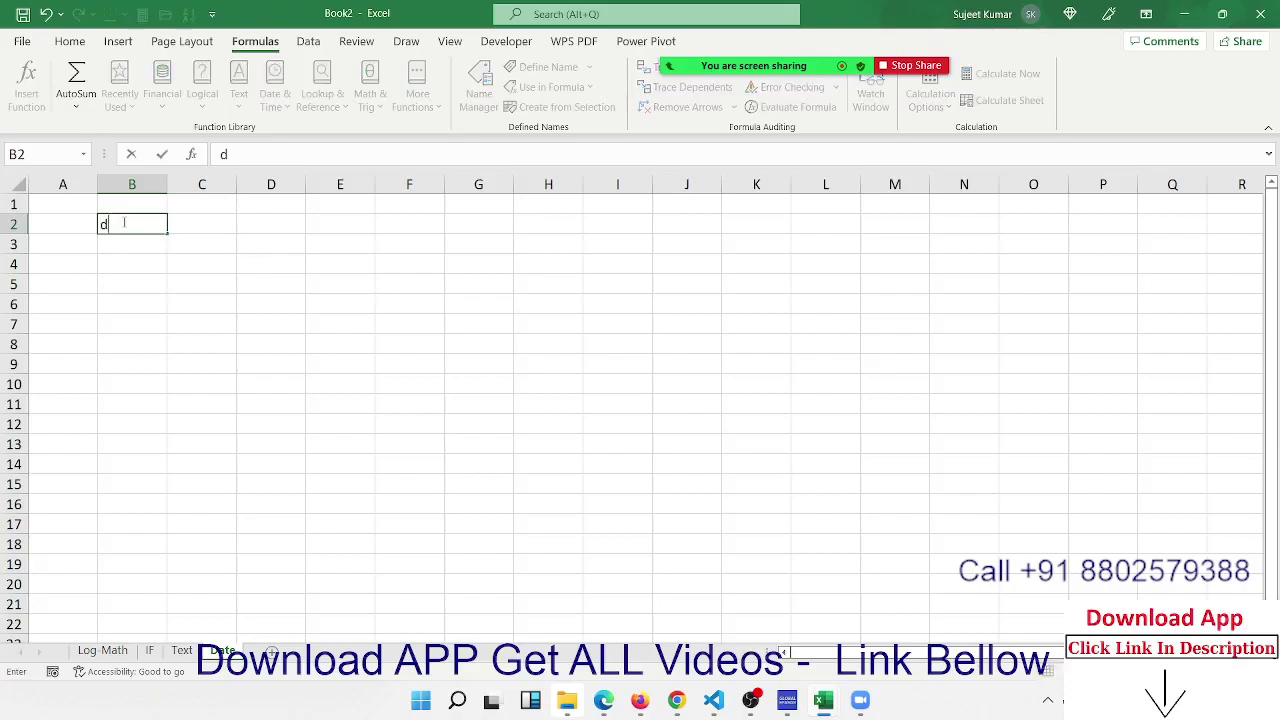
{"action": "type", "text": "d"}
{"action": "key", "text": "Escape"}
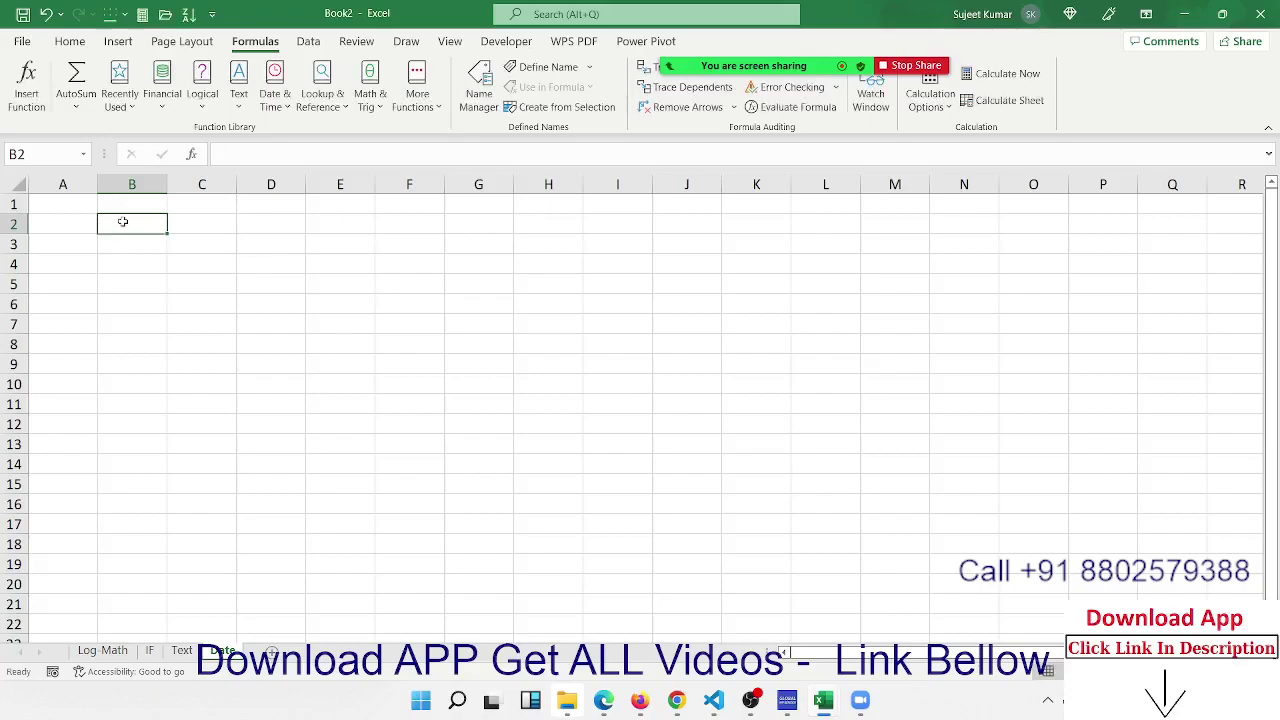
{"action": "type", "text": "2/"}
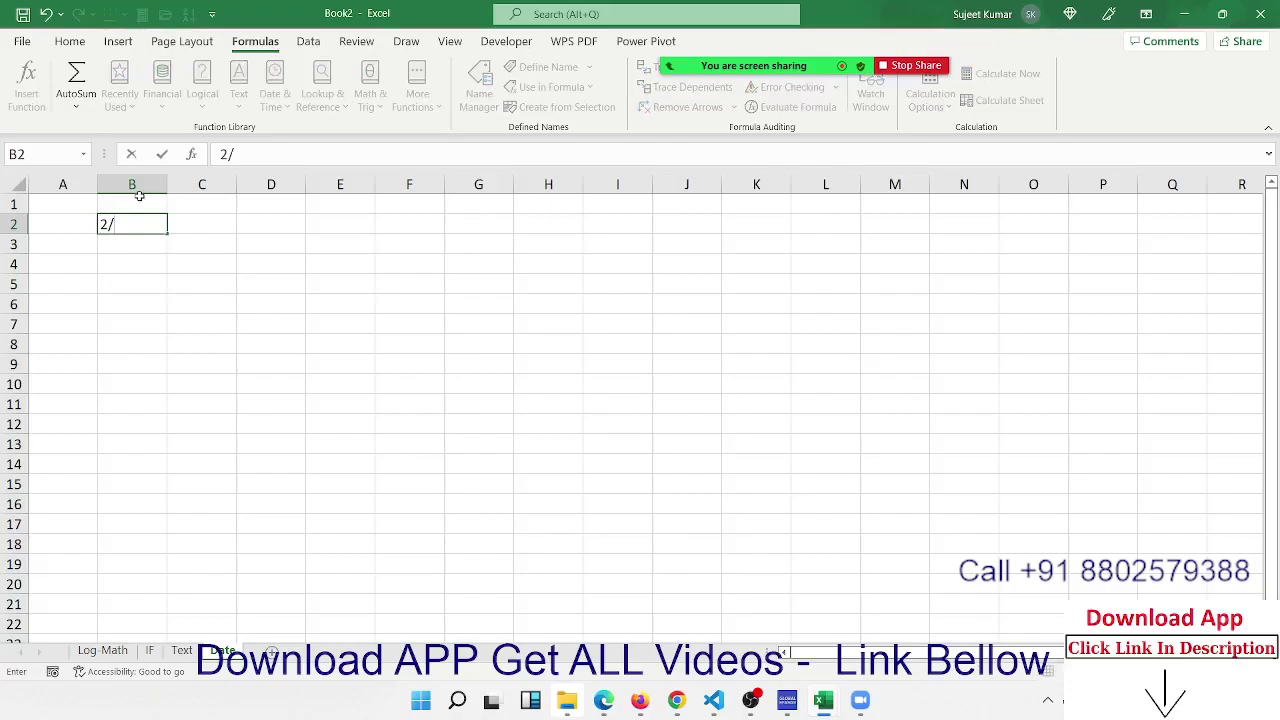
{"action": "key", "text": "Left"}
{"action": "key", "text": "Right"}
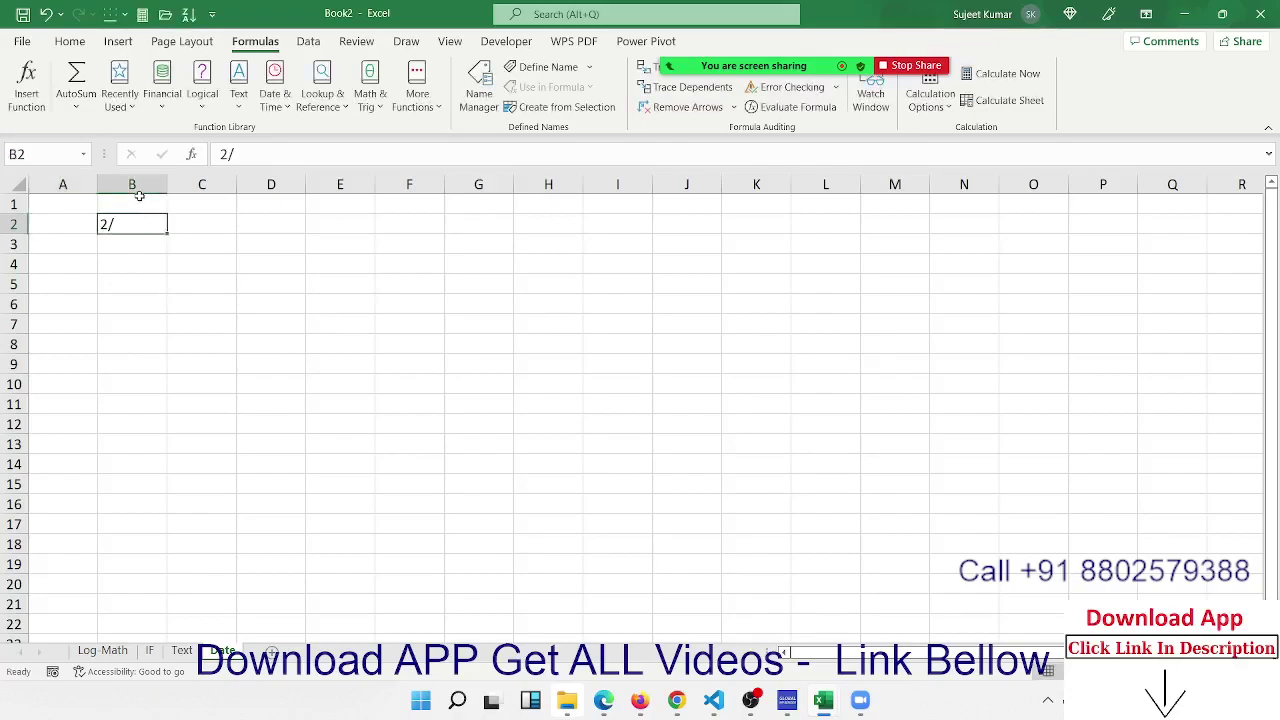
{"action": "key", "text": "F2"}
{"action": "type", "text": "7"}
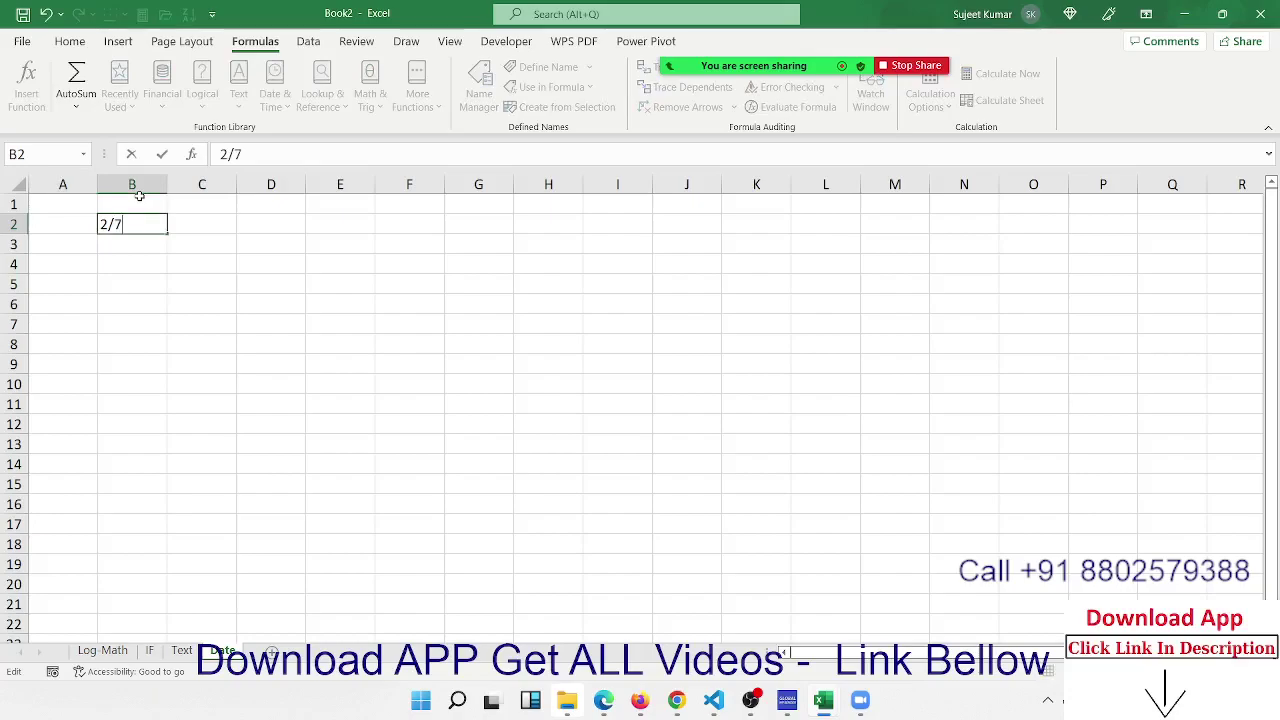
{"action": "key", "text": "Return"}
{"action": "key", "text": "Up"}
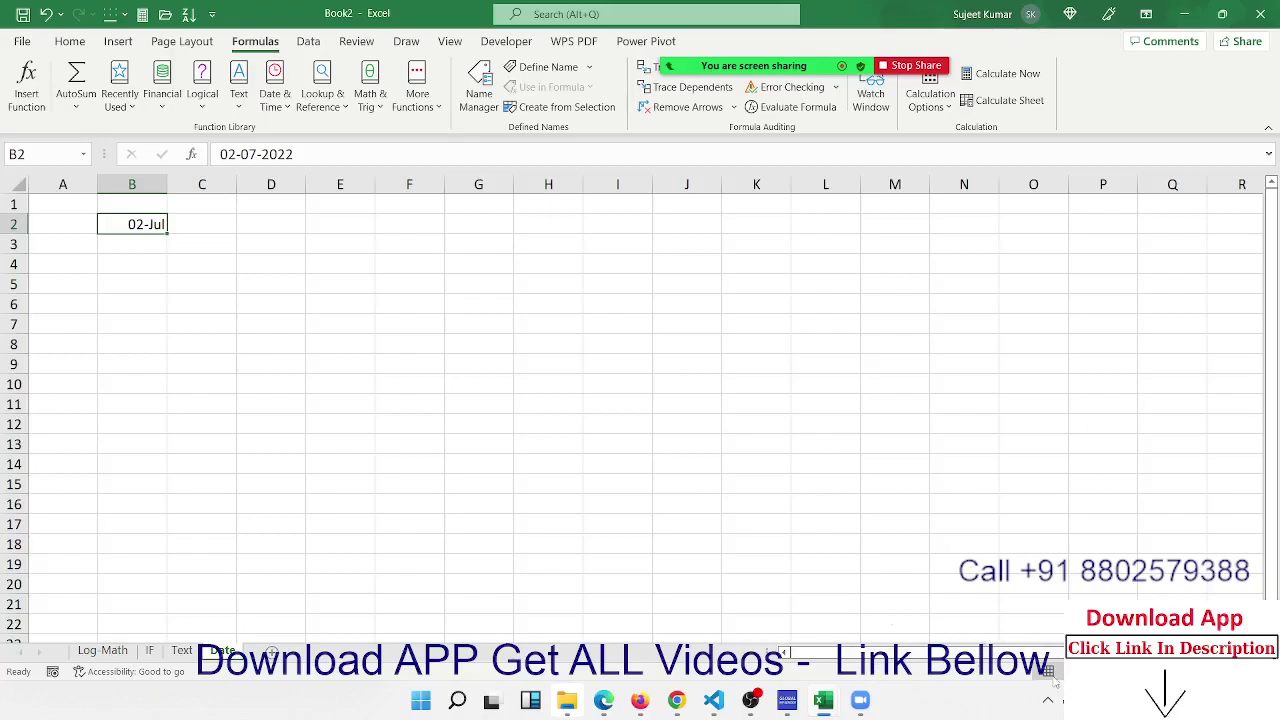
In cell B3, start the formula =DATE( using the autocomplete suggestion.
{"action": "left_click", "coordinate": [156, 243]}
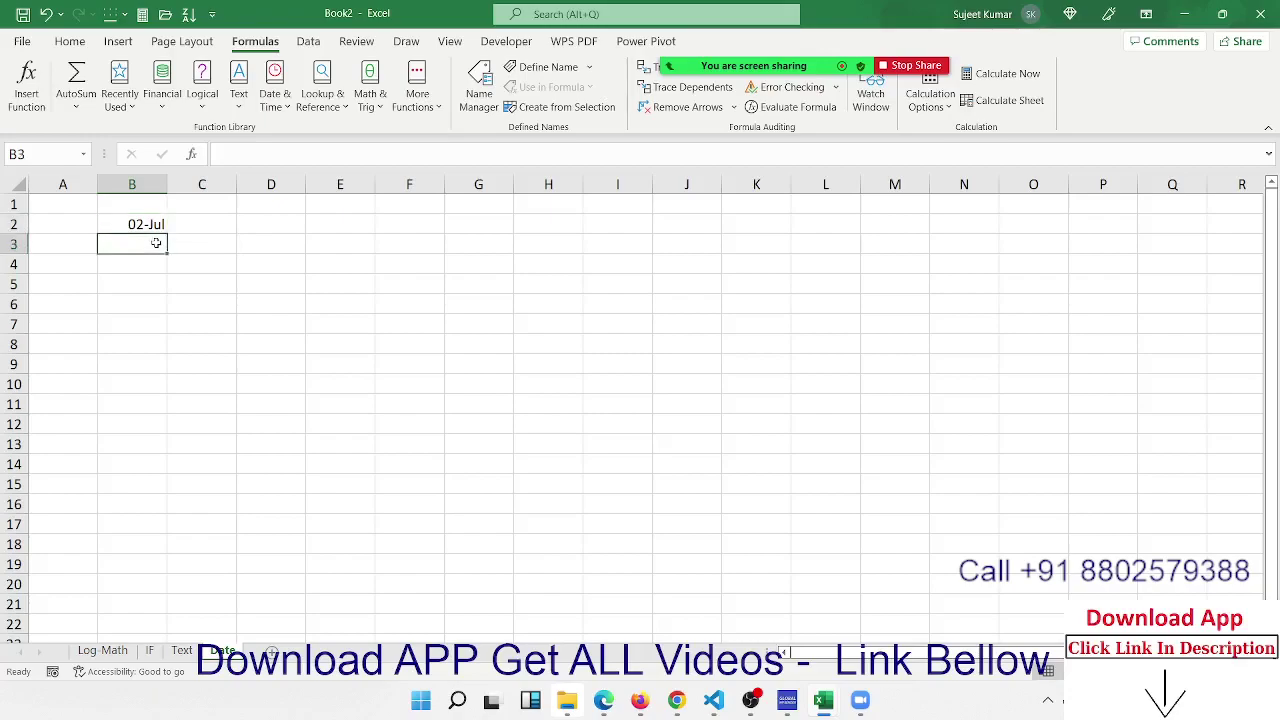
{"action": "type", "text": "=date"}
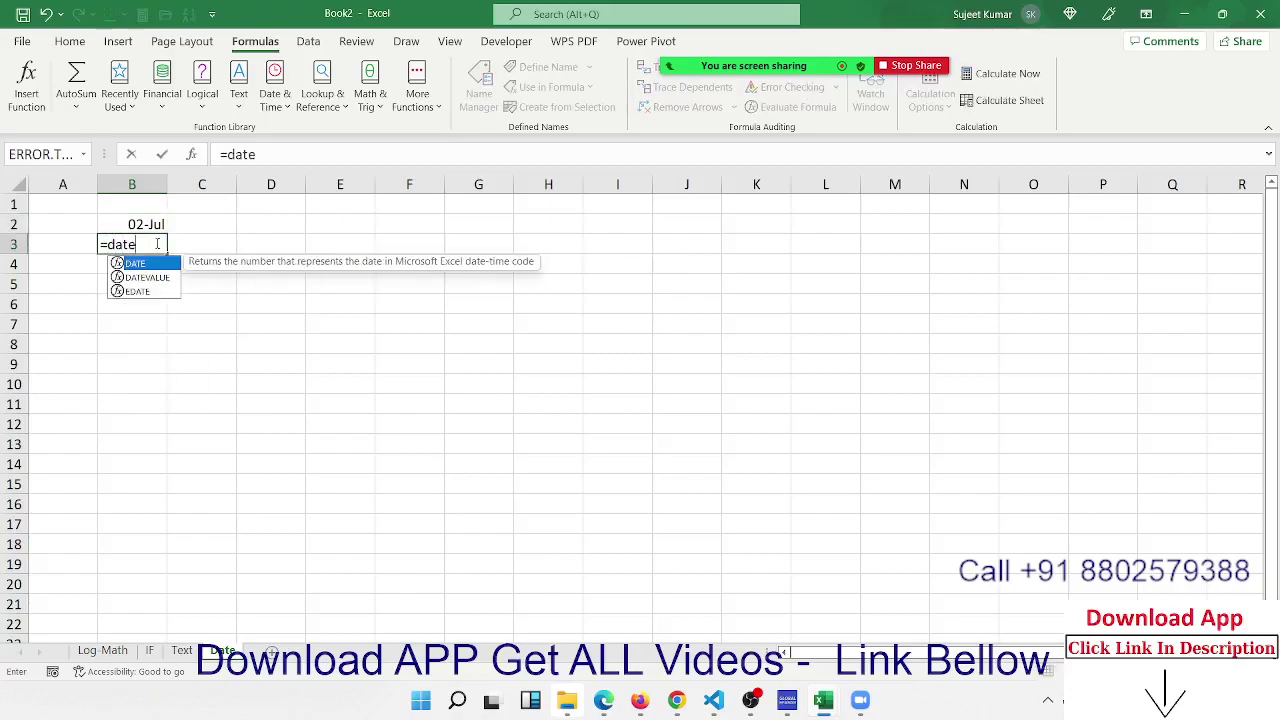
{"action": "key", "text": "Tab"}
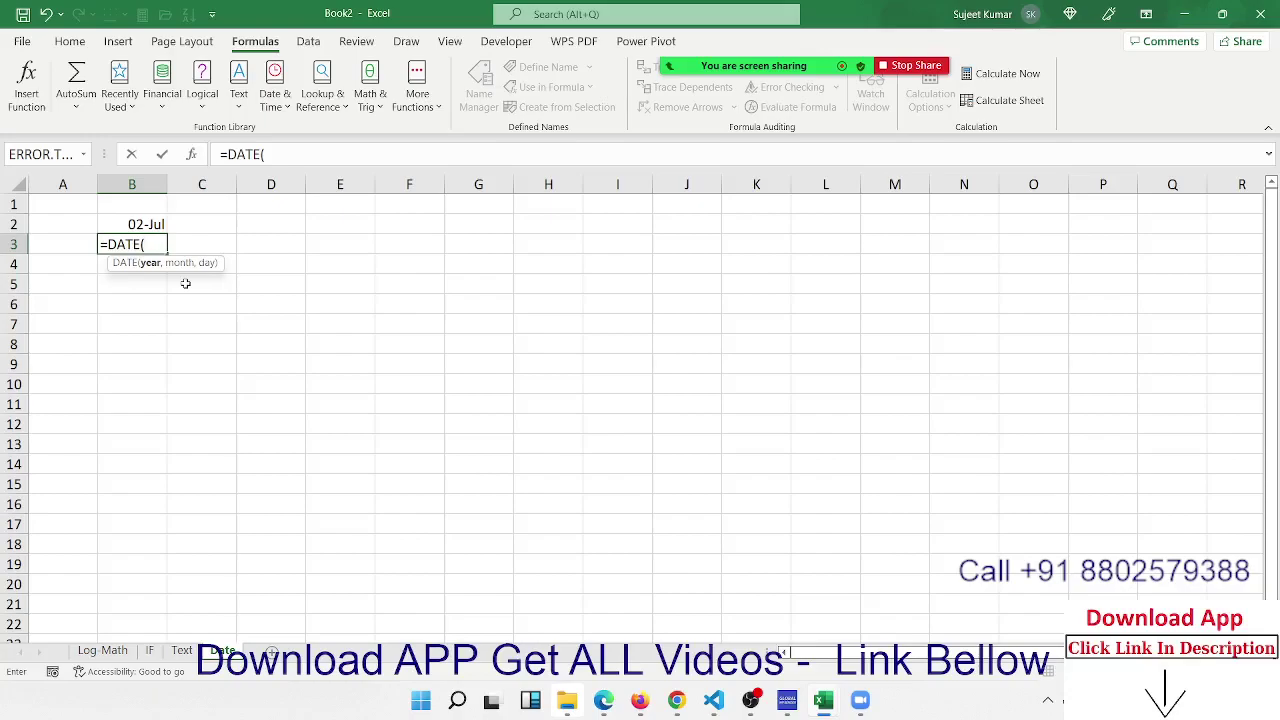
Complete =DATE(2022,7,2) in B3 and widen column B so 02-07-2022 shows fully.
{"action": "type", "text": "20"}
{"action": "type", "text": "22,"}
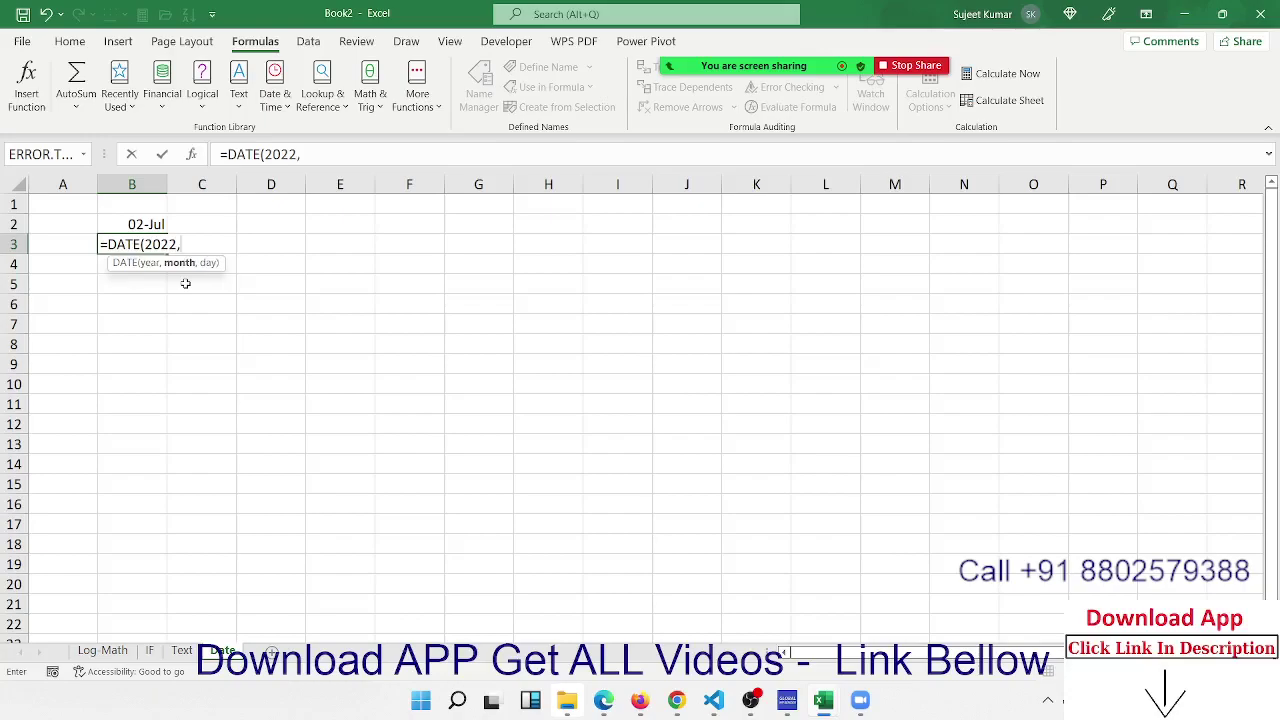
{"action": "type", "text": "7,2"}
{"action": "key", "text": "Return"}
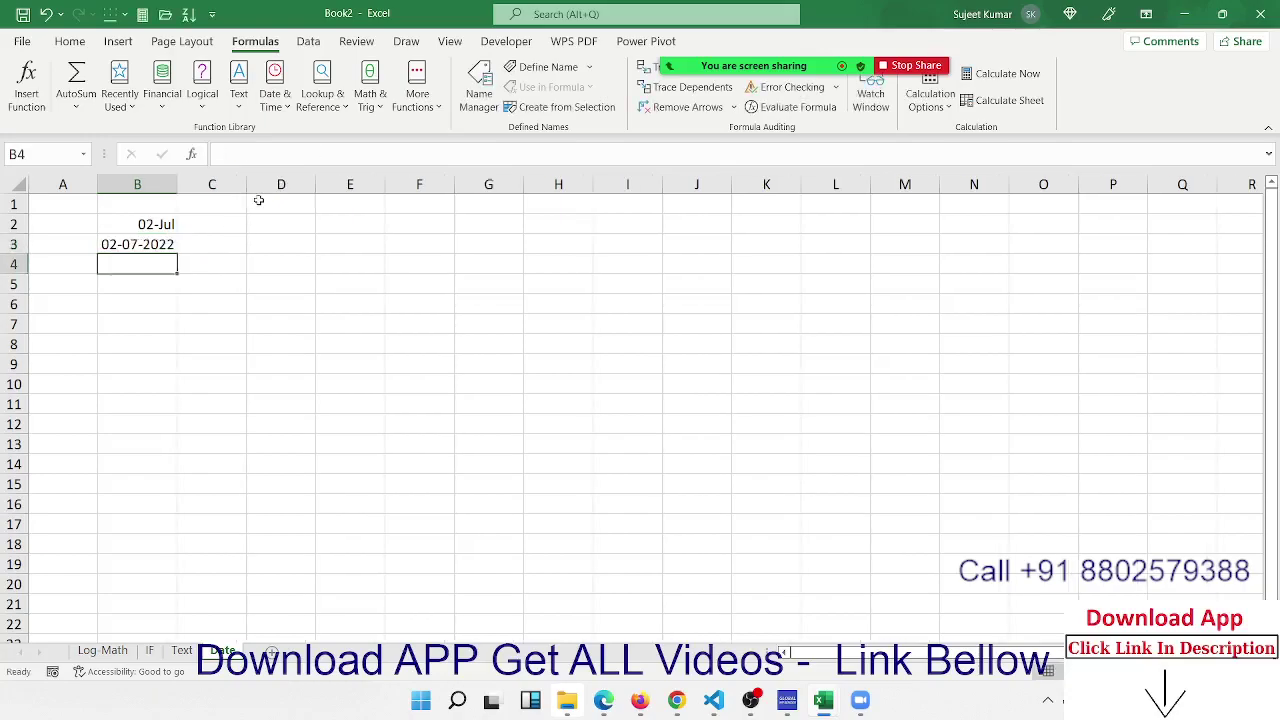
{"action": "key", "text": "Up"}
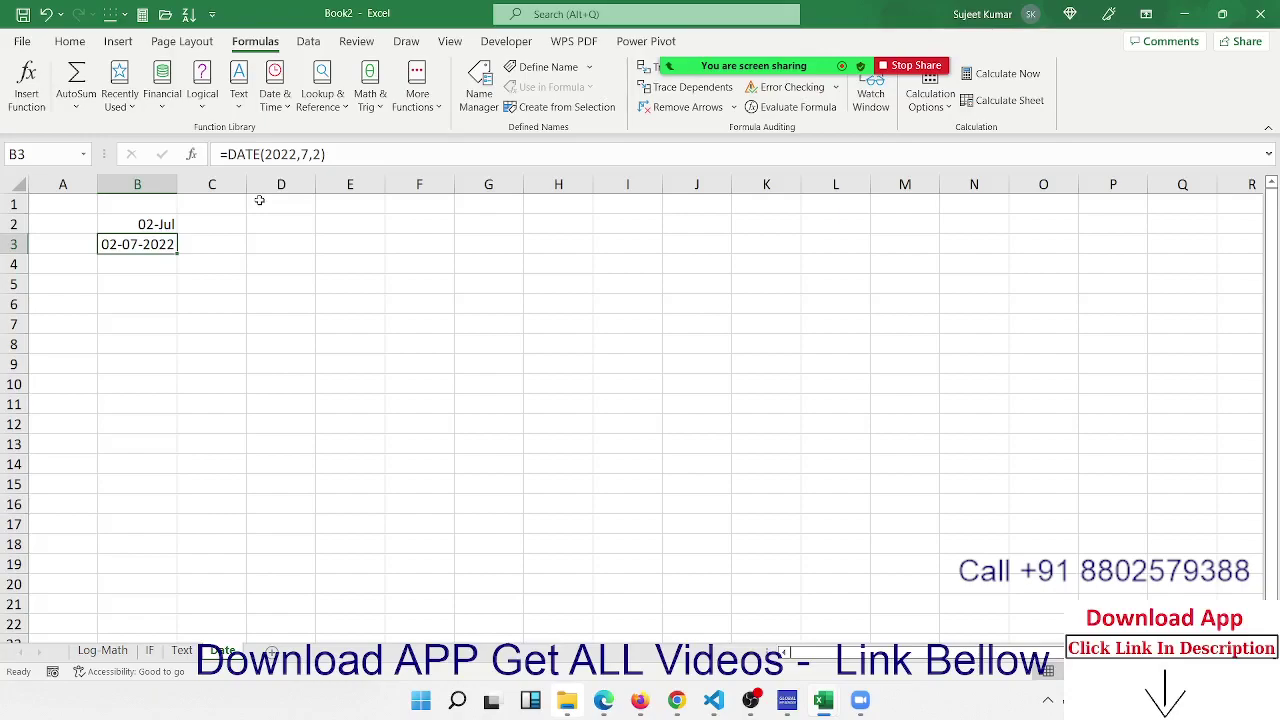
{"action": "key", "text": "Up"}
{"action": "key", "text": "Down"}
{"action": "key", "text": "Right"}
{"action": "key", "text": "Up"}
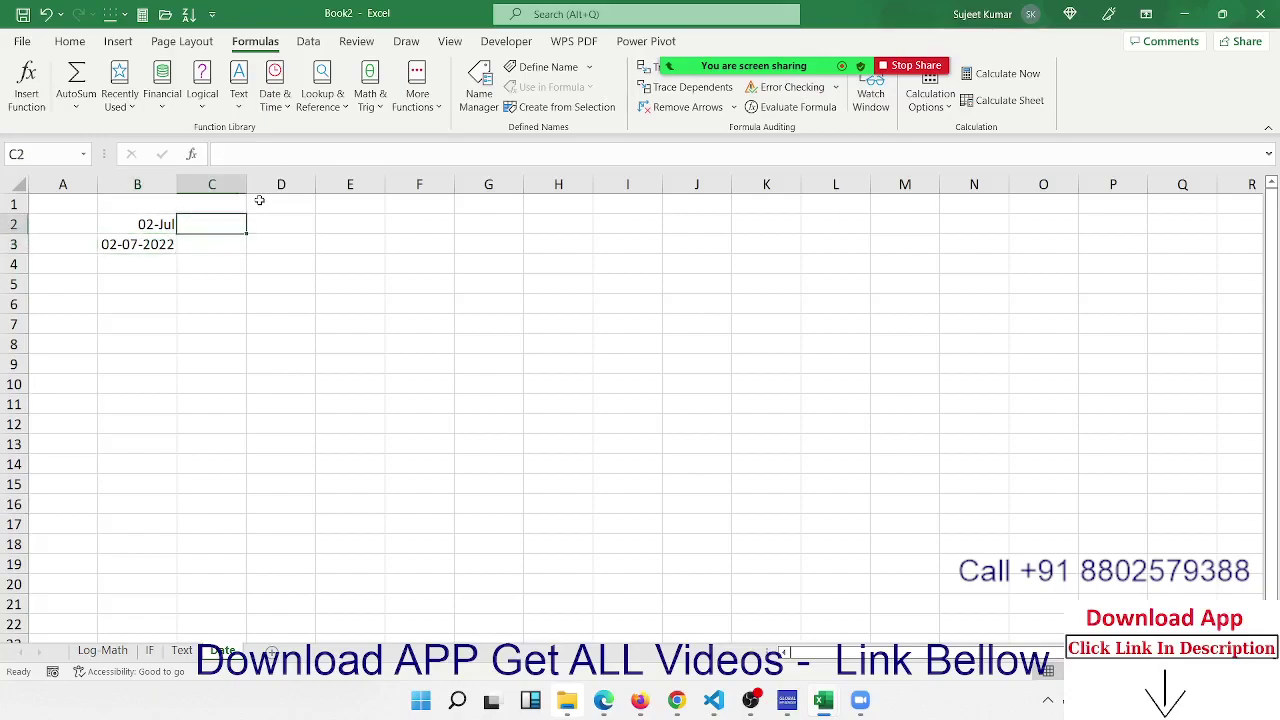
{"action": "key", "text": "Right"}
{"action": "key", "text": "Down"}
{"action": "key", "text": "Left"}
Enter =YEAR(B3) in C3 to extract the year 2022.
{"action": "type", "text": "=d"}
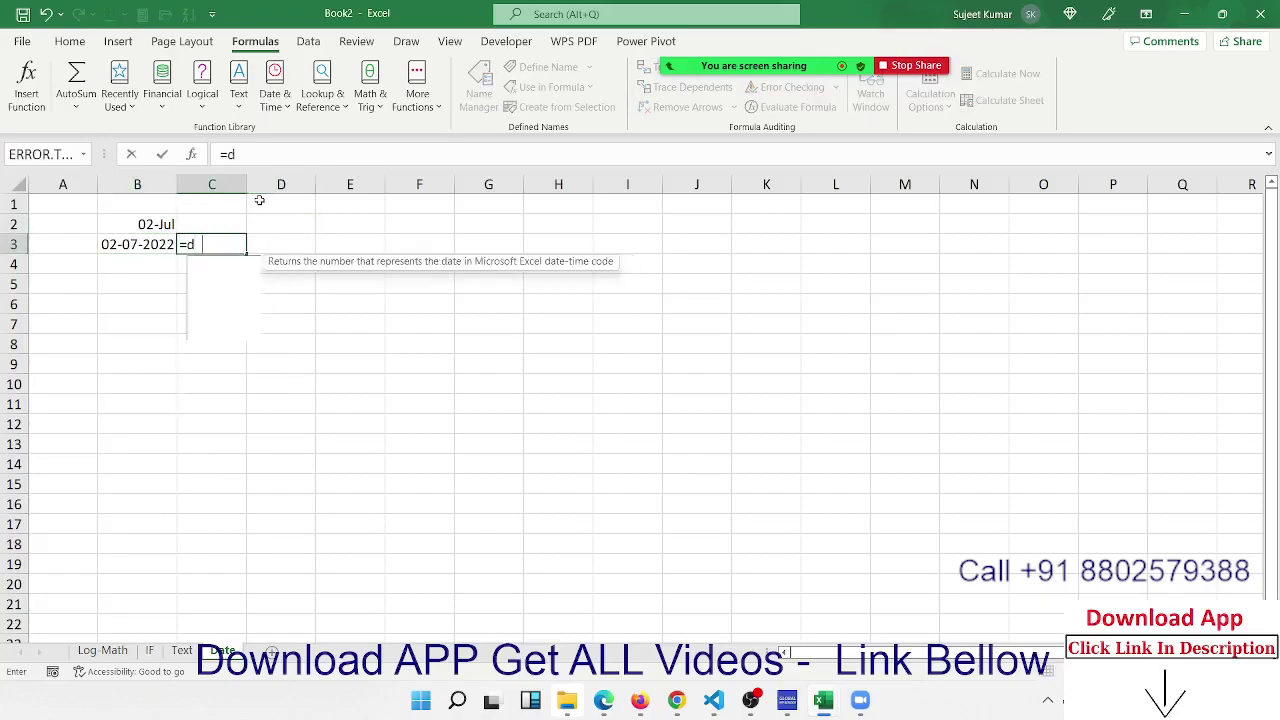
{"action": "type", "text": "ay"}
{"action": "key", "text": "Escape"}
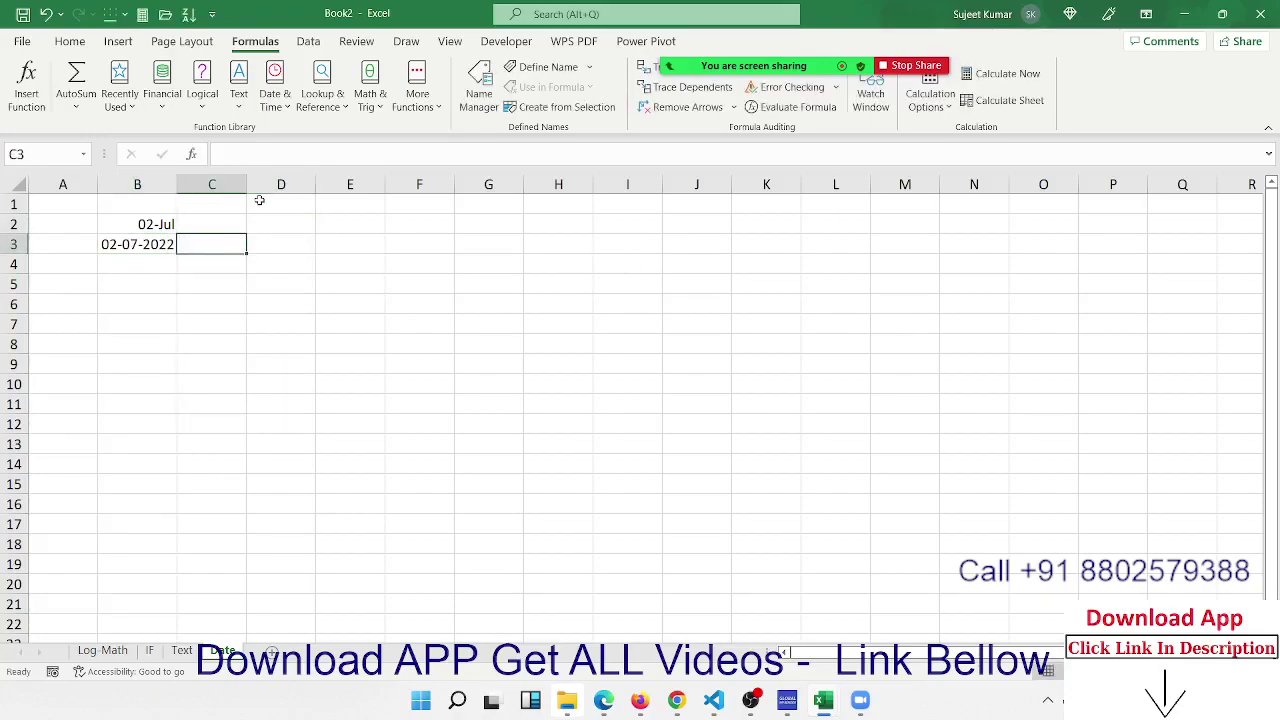
{"action": "type", "text": "=yea"}
{"action": "key", "text": "Tab"}
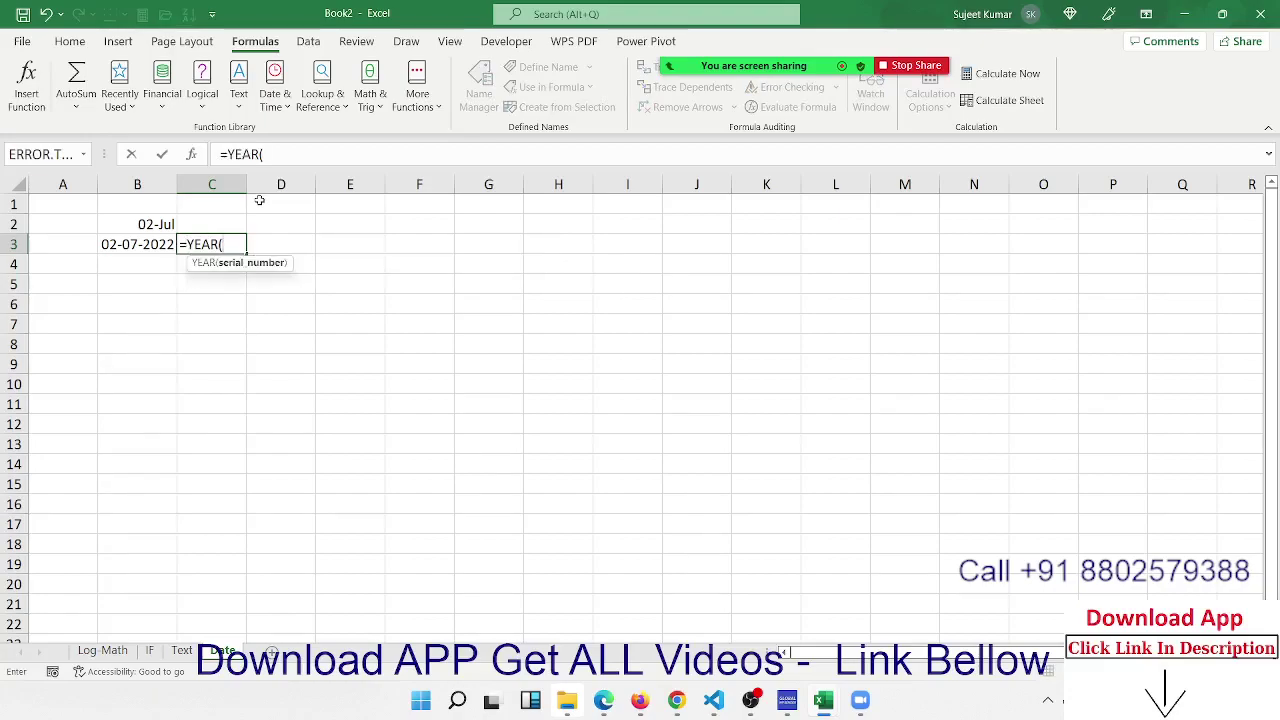
{"action": "key", "text": "Left"}
{"action": "key", "text": "Return"}
{"action": "key", "text": "Up"}
{"action": "key", "text": "Right"}
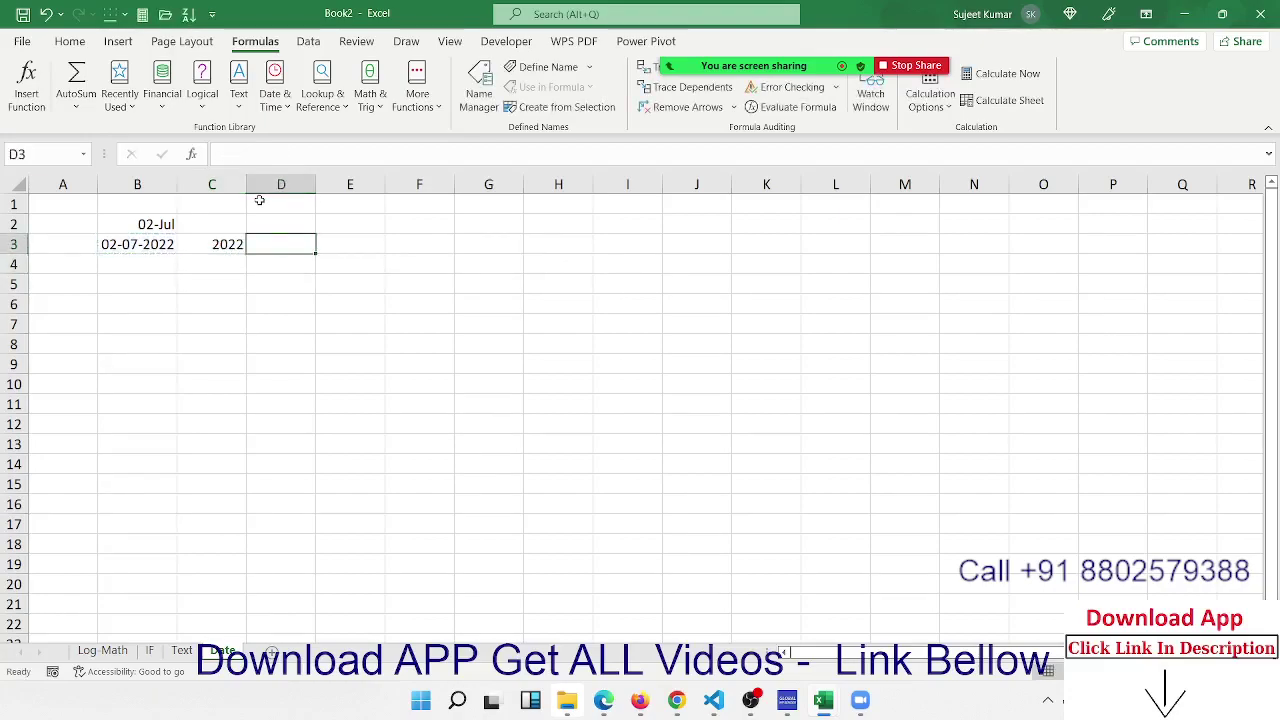
Enter =MONTH(B3) in D3 to extract the month 7.
{"action": "type", "text": "=month"}
{"action": "key", "text": "Tab"}
{"action": "key", "text": "Left"}
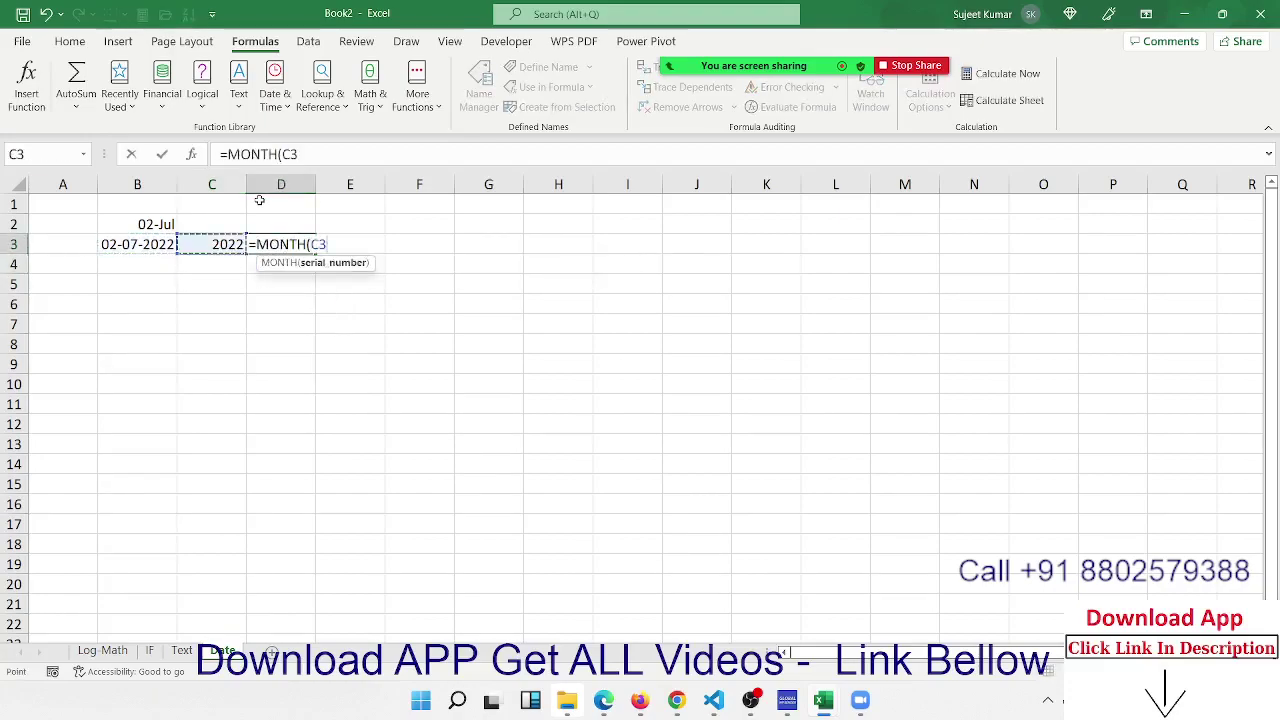
{"action": "key", "text": "Left"}
{"action": "key", "text": "Return"}
{"action": "key", "text": "Up"}
{"action": "key", "text": "Right"}
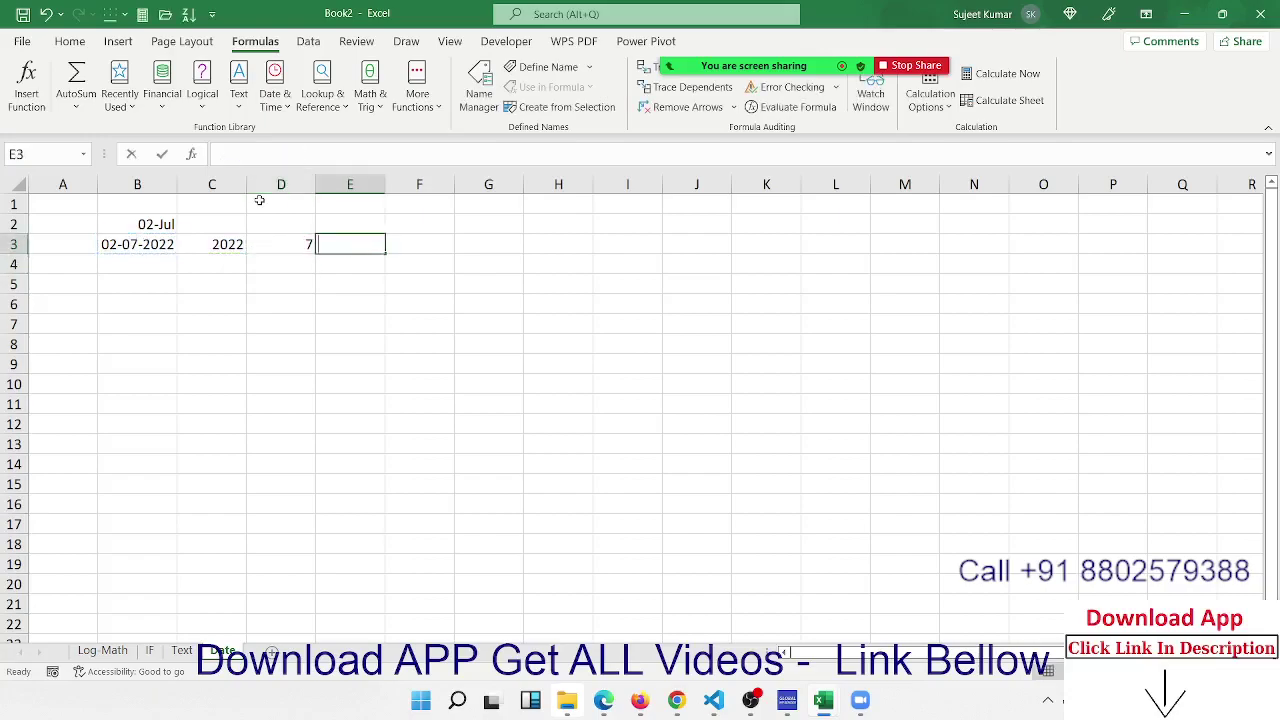
Enter =DAY(B3) in E3 to extract the day 2.
{"action": "type", "text": "=day"}
{"action": "key", "text": "BackSpace"}
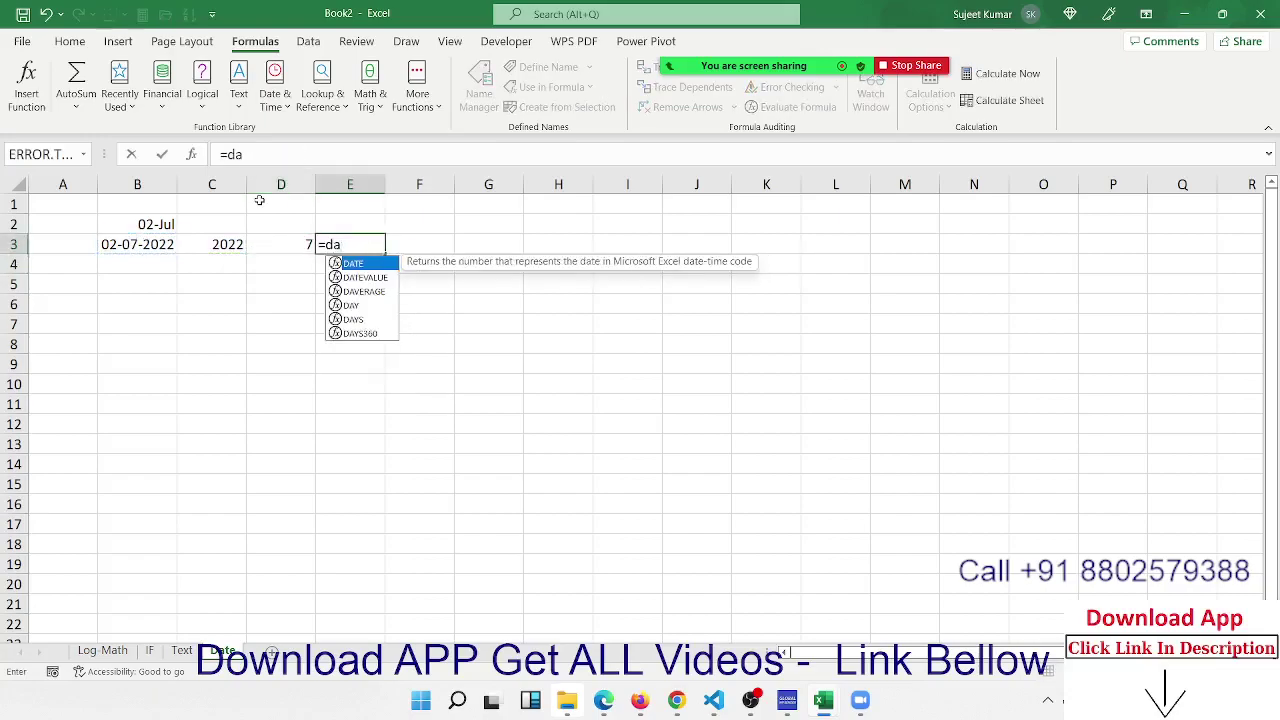
{"action": "type", "text": "y"}
{"action": "key", "text": "Tab"}
{"action": "key", "text": "Left"}
{"action": "key", "text": "Left"}
{"action": "key", "text": "Left"}
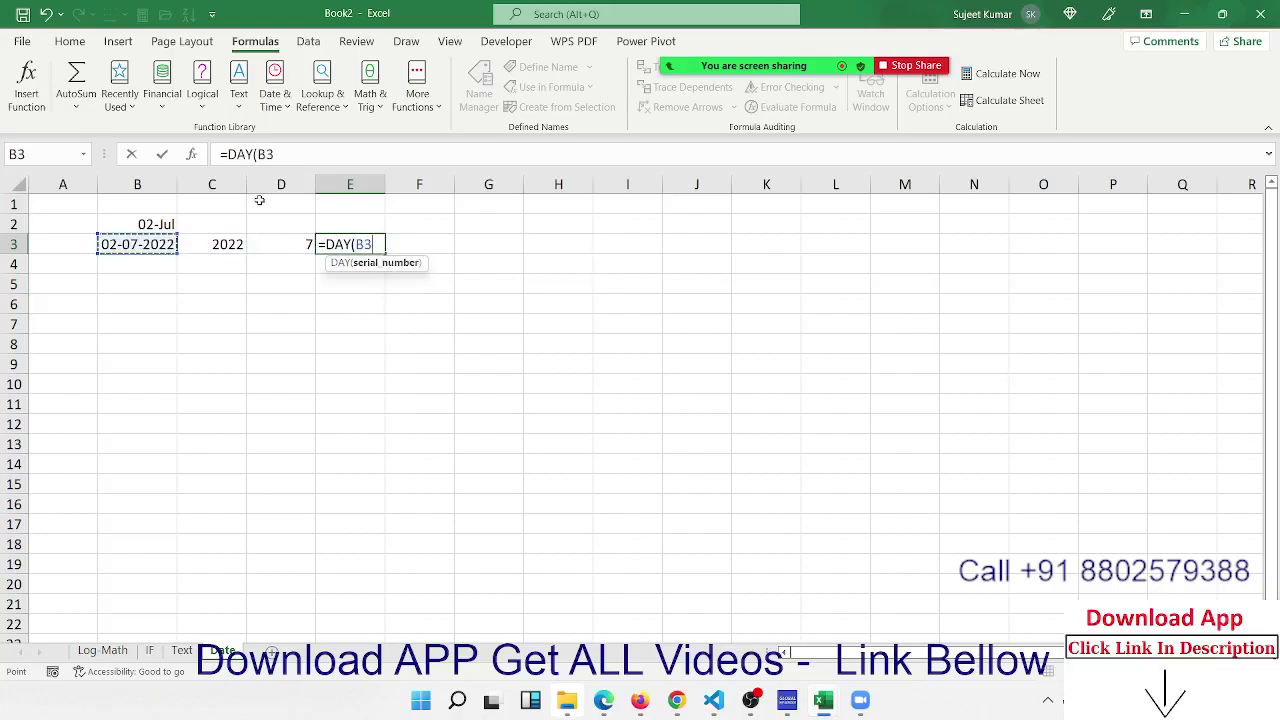
{"action": "key", "text": "Return"}
{"action": "key", "text": "Up"}
{"action": "key", "text": "Right"}
Rebuild the date in F3 with =DATE(C3,D3,E3), giving 02-07-2022.
{"action": "type", "text": "="}
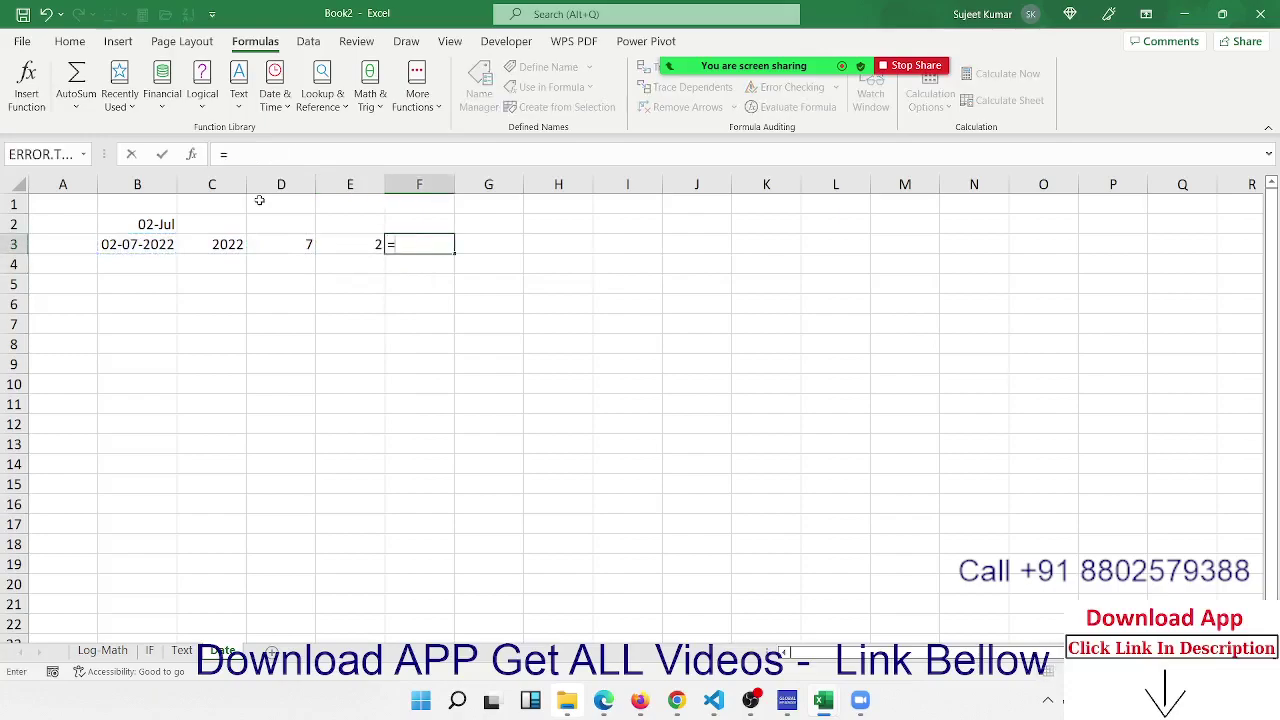
{"action": "type", "text": "date"}
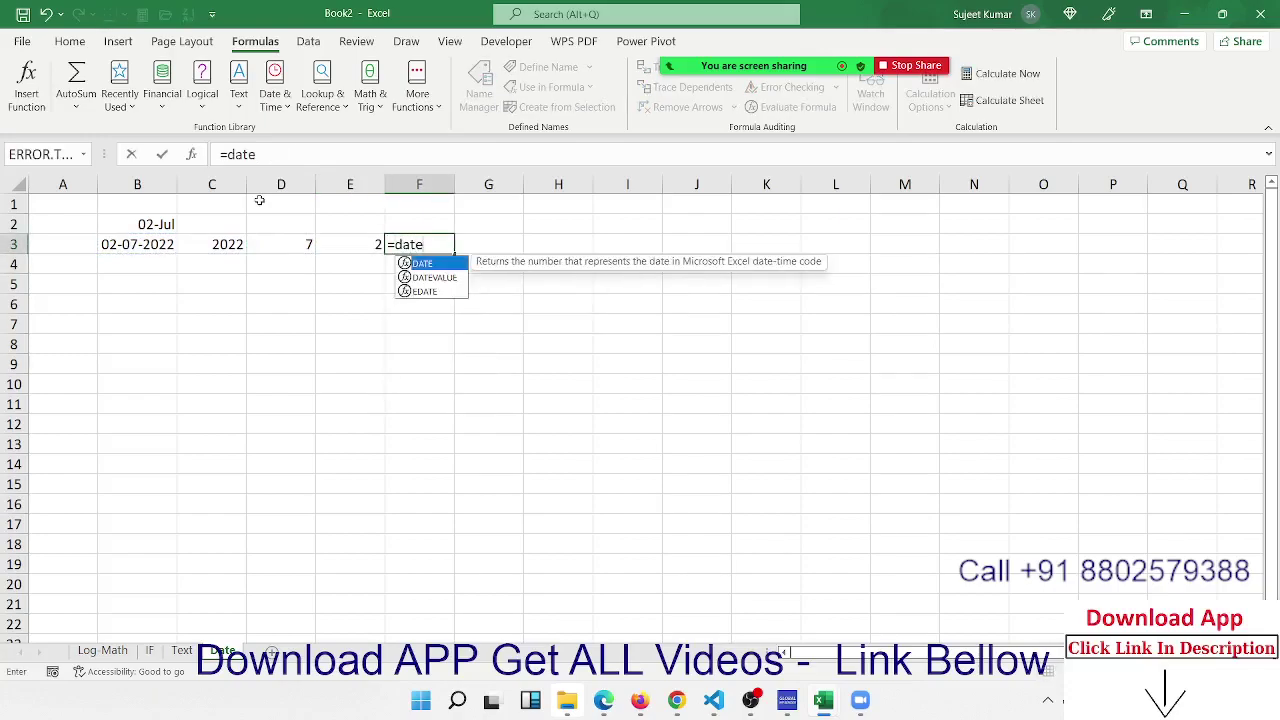
{"action": "key", "text": "Tab"}
{"action": "key", "text": "Left"}
{"action": "key", "text": "Left"}
{"action": "key", "text": "Left"}
{"action": "type", "text": ","}
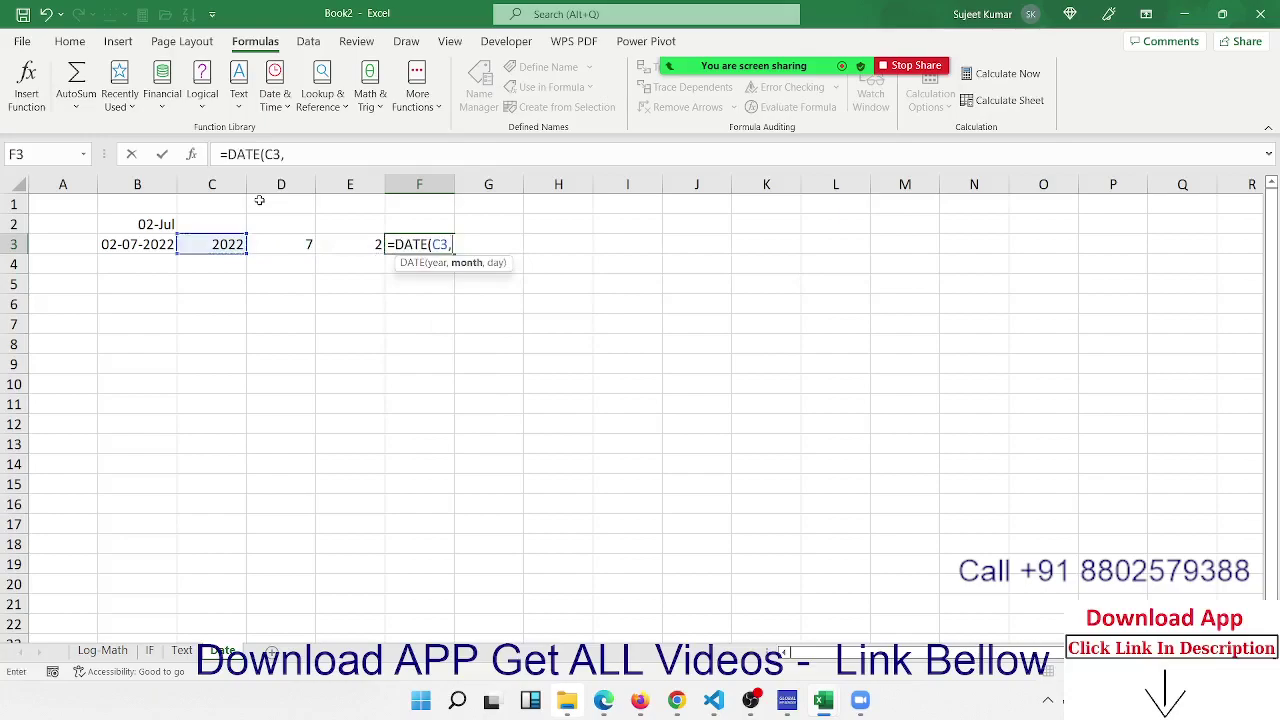
{"action": "key", "text": "Left"}
{"action": "key", "text": "Left"}
{"action": "type", "text": ","}
{"action": "key", "text": "Left"}
{"action": "key", "text": "Return"}
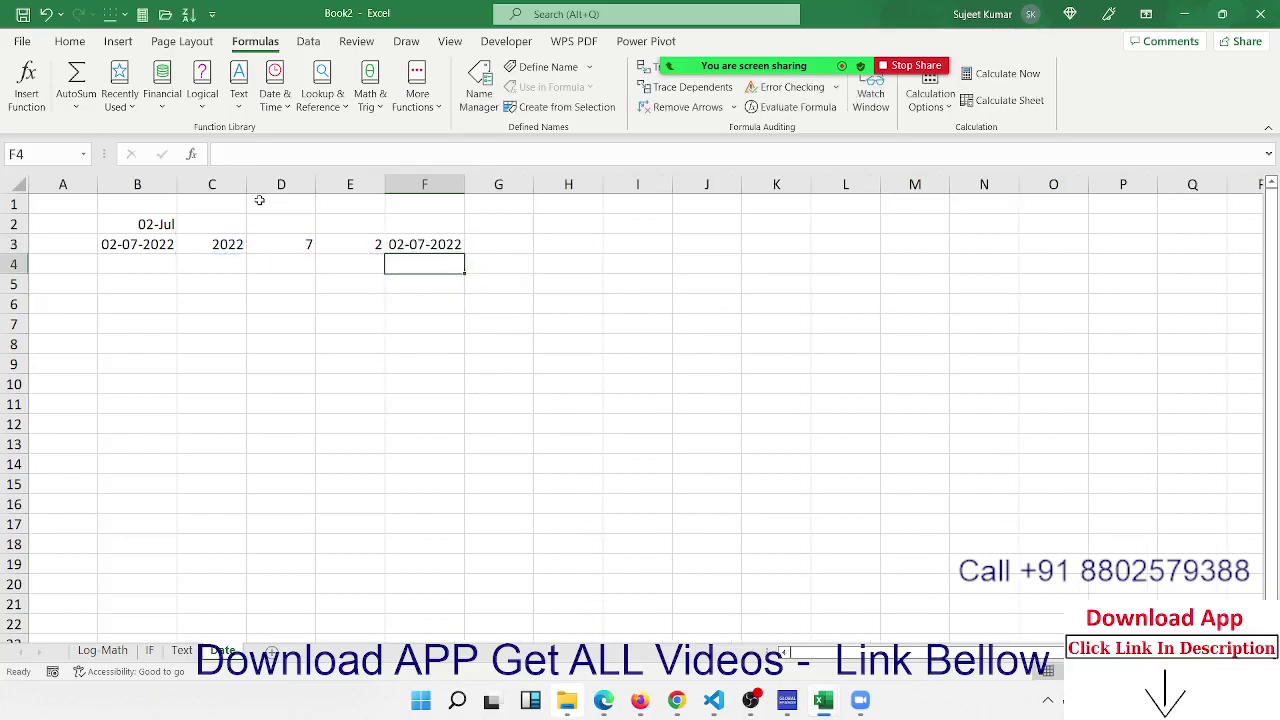
{"action": "key", "text": "Left"}
{"action": "key", "text": "Left"}
{"action": "key", "text": "Left"}
{"action": "key", "text": "Left"}
{"action": "key", "text": "Down"}
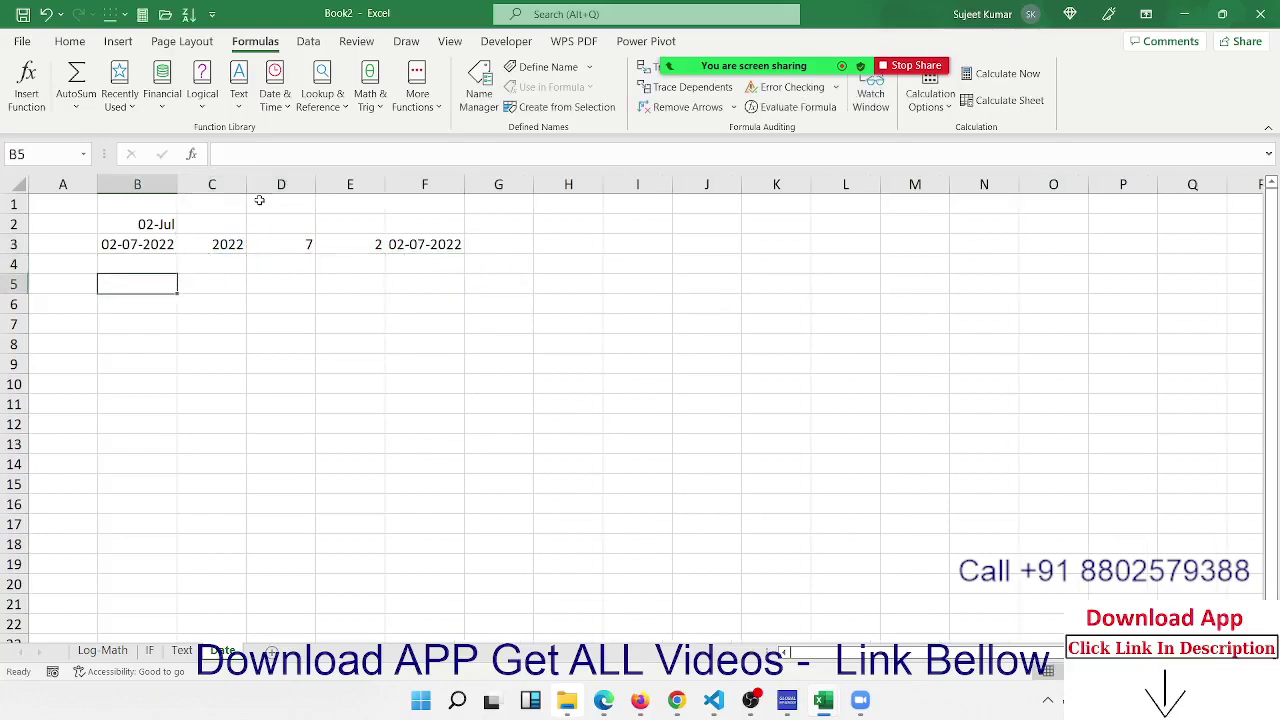
Enter =TODAY() in B5 to show today's date, 02-07-2022.
{"action": "type", "text": "="}
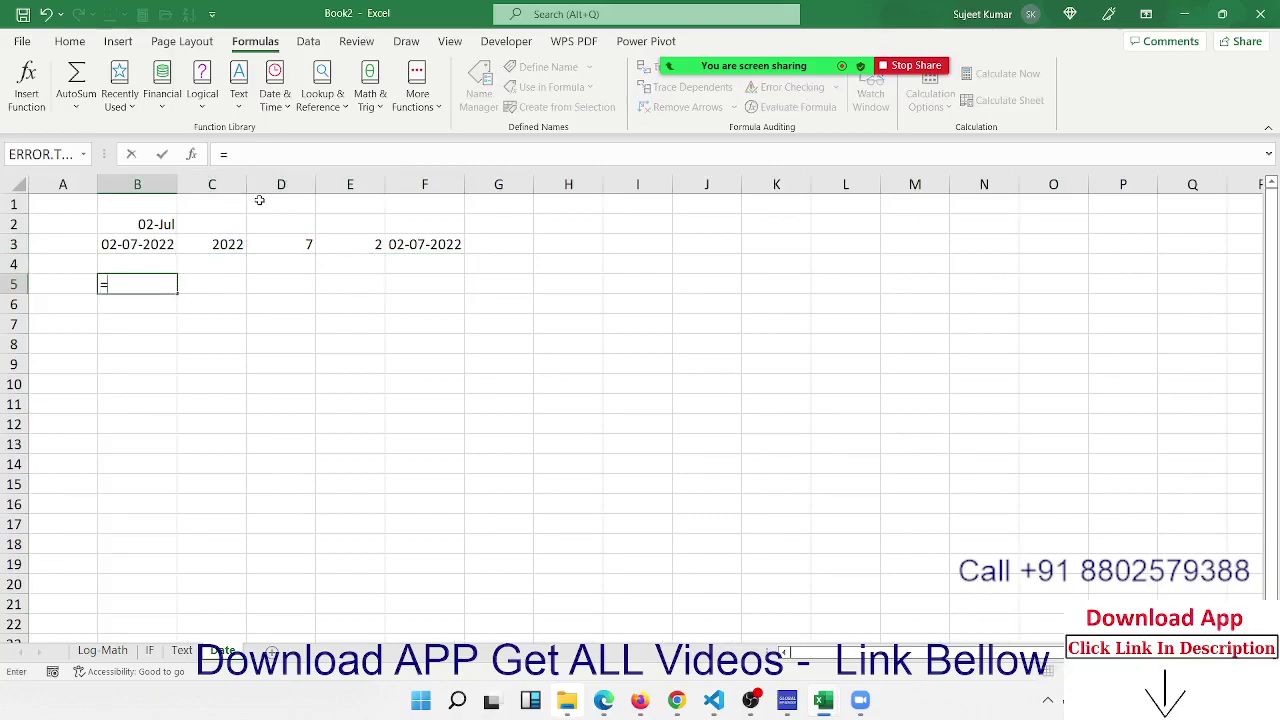
{"action": "type", "text": "to"}
{"action": "key", "text": "Tab"}
{"action": "key", "text": "Return"}
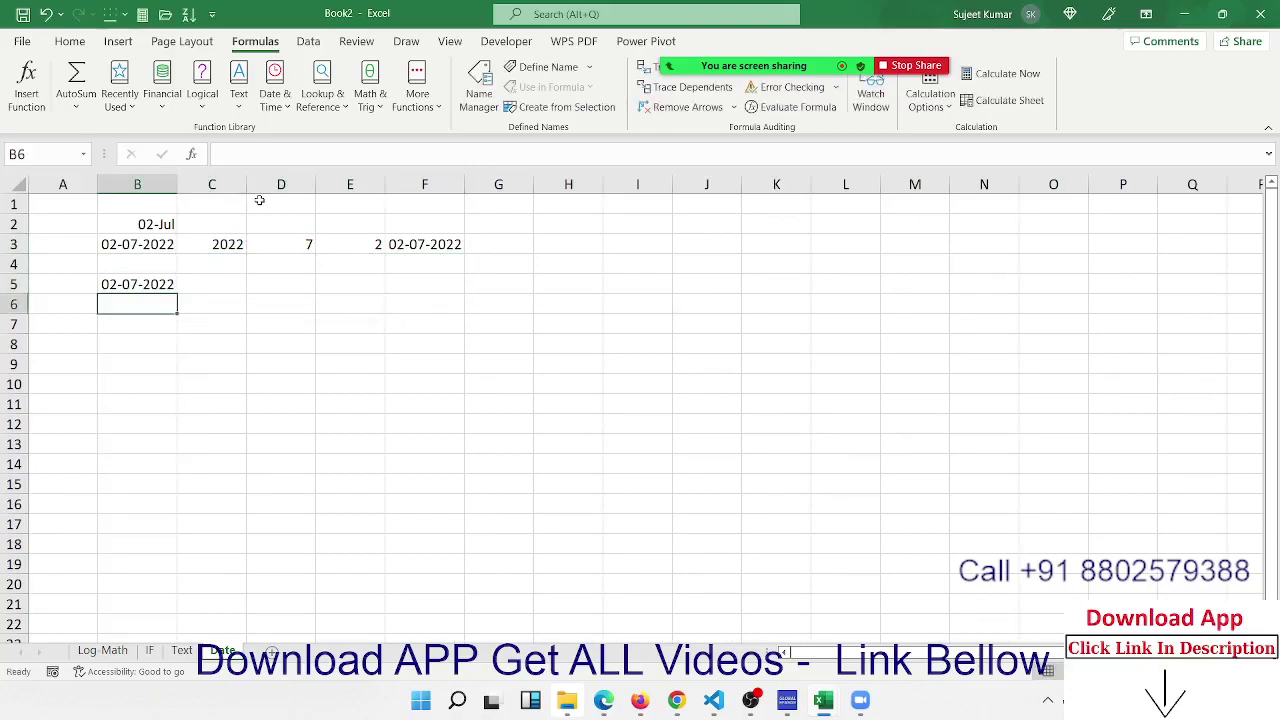
{"action": "key", "text": "Up"}
{"action": "key", "text": "Right"}
Enter =NOW() in C5 to show the current date and time.
{"action": "type", "text": "="}
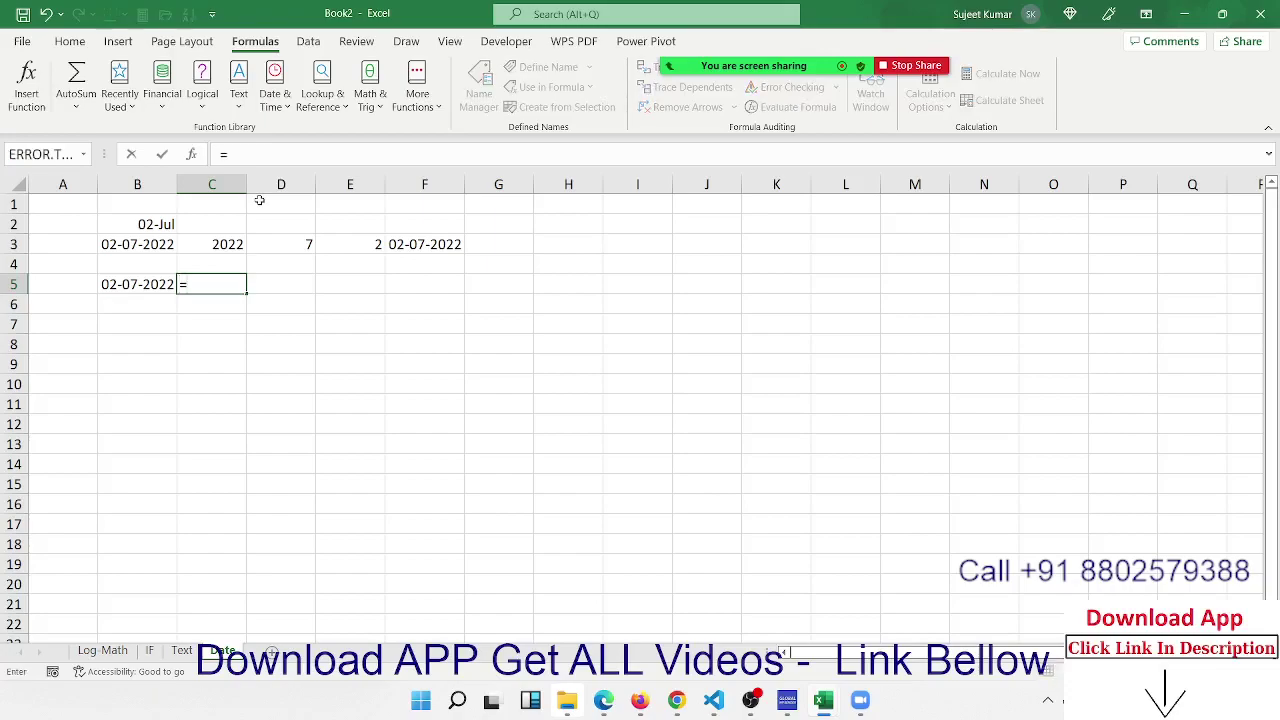
{"action": "type", "text": "now"}
{"action": "key", "text": "Tab"}
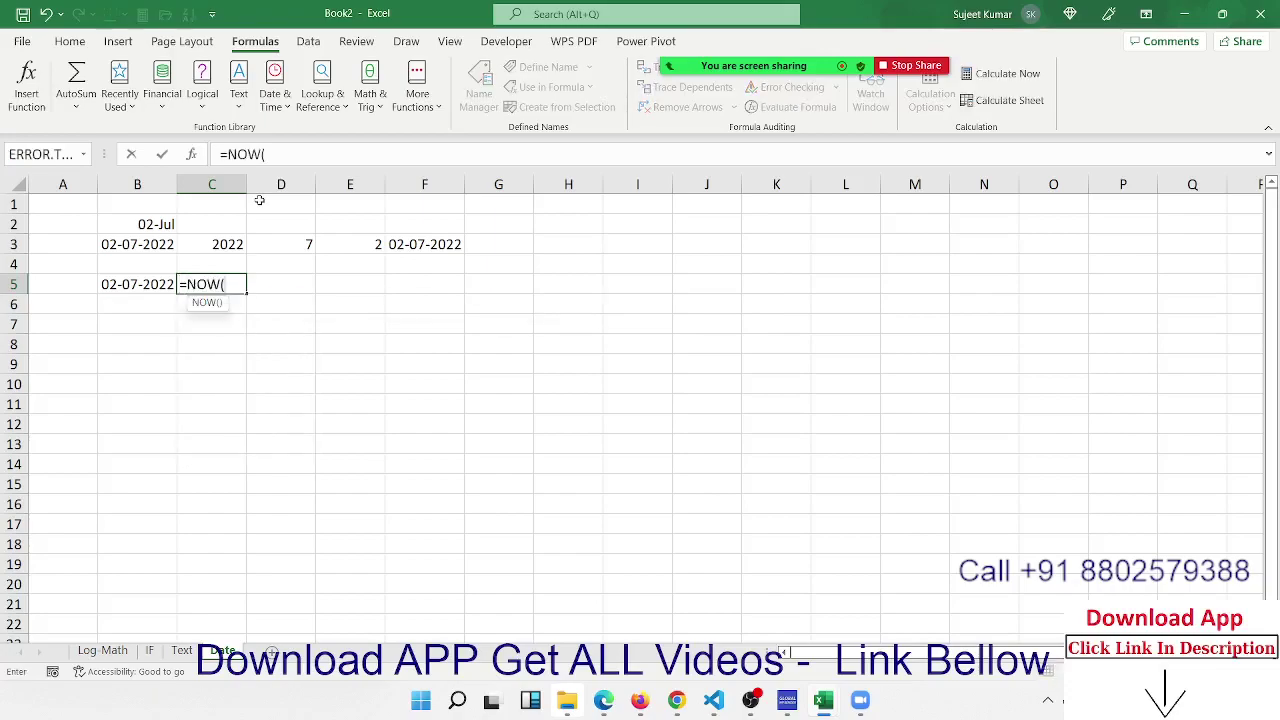
{"action": "type", "text": ")"}
{"action": "key", "text": "Return"}
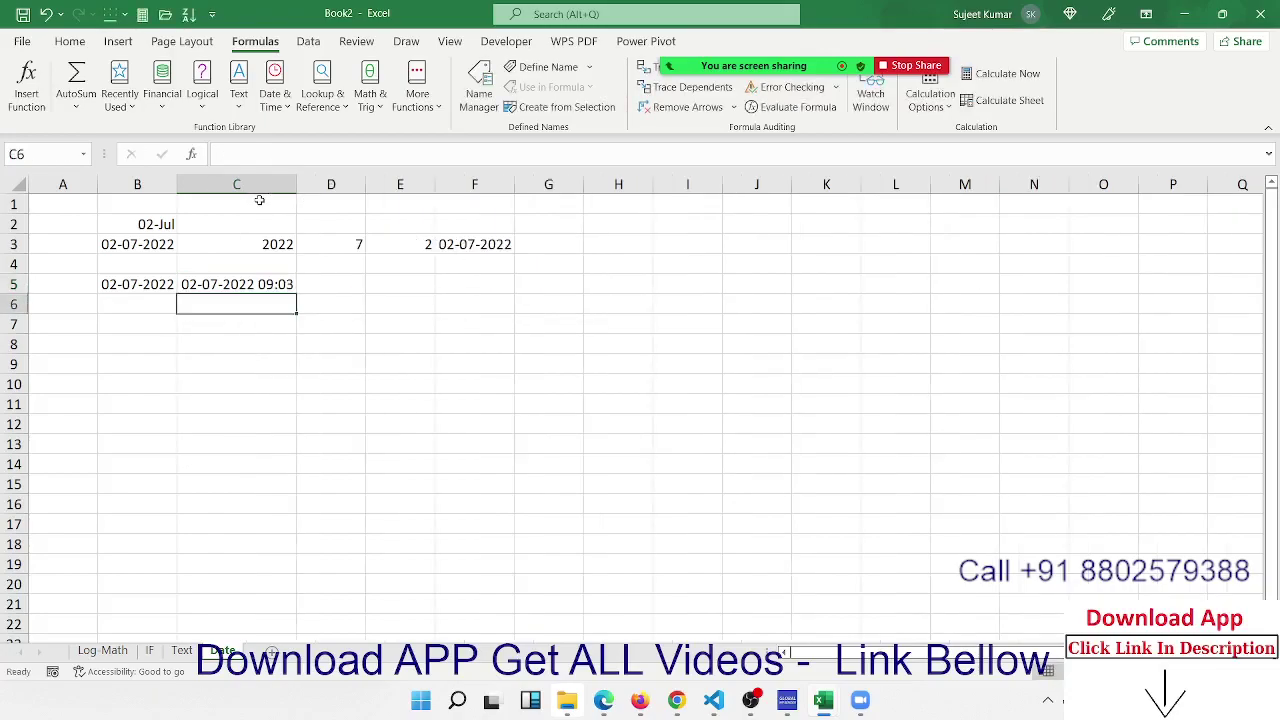
{"action": "key", "text": "Down"}
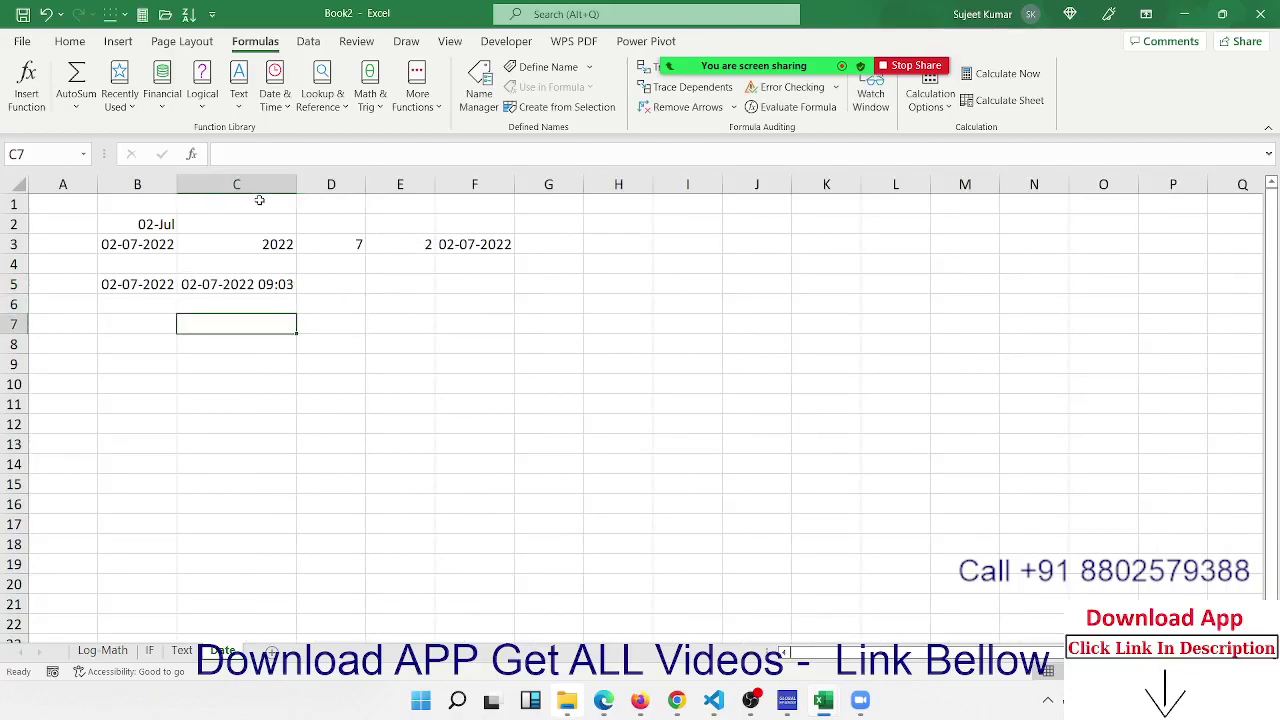
Put today's date in C7, 20 in D7, and =C7+D7 in E7 giving 22-07-2022.
{"action": "key", "text": "ctrl+semicolon"}
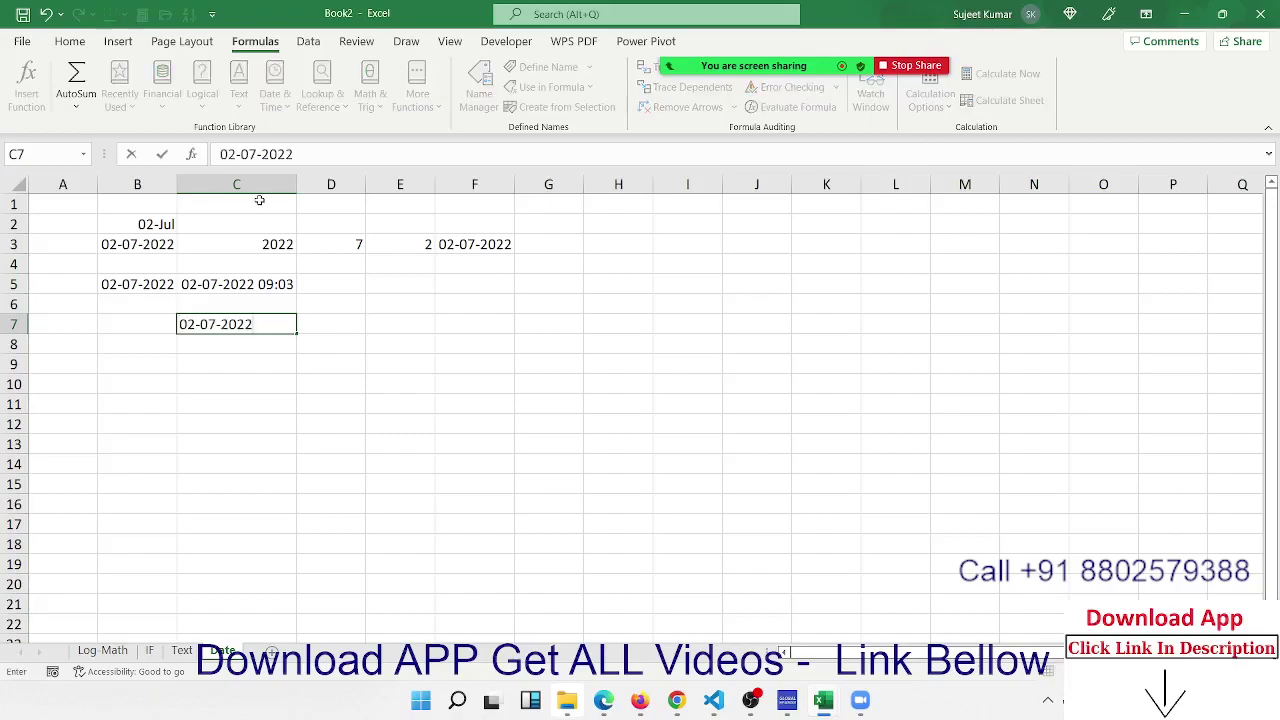
{"action": "key", "text": "Tab"}
{"action": "type", "text": "20"}
{"action": "key", "text": "Tab"}
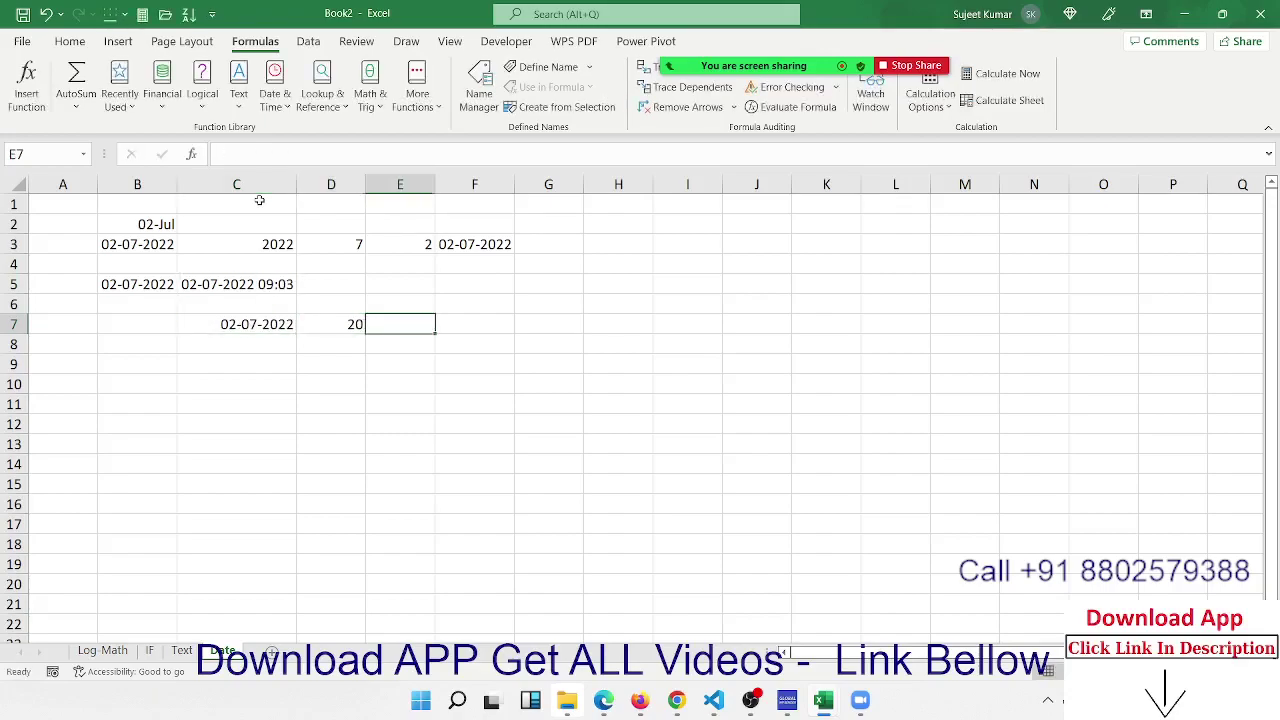
{"action": "type", "text": "="}
{"action": "key", "text": "Left"}
{"action": "key", "text": "Left"}
{"action": "type", "text": "+"}
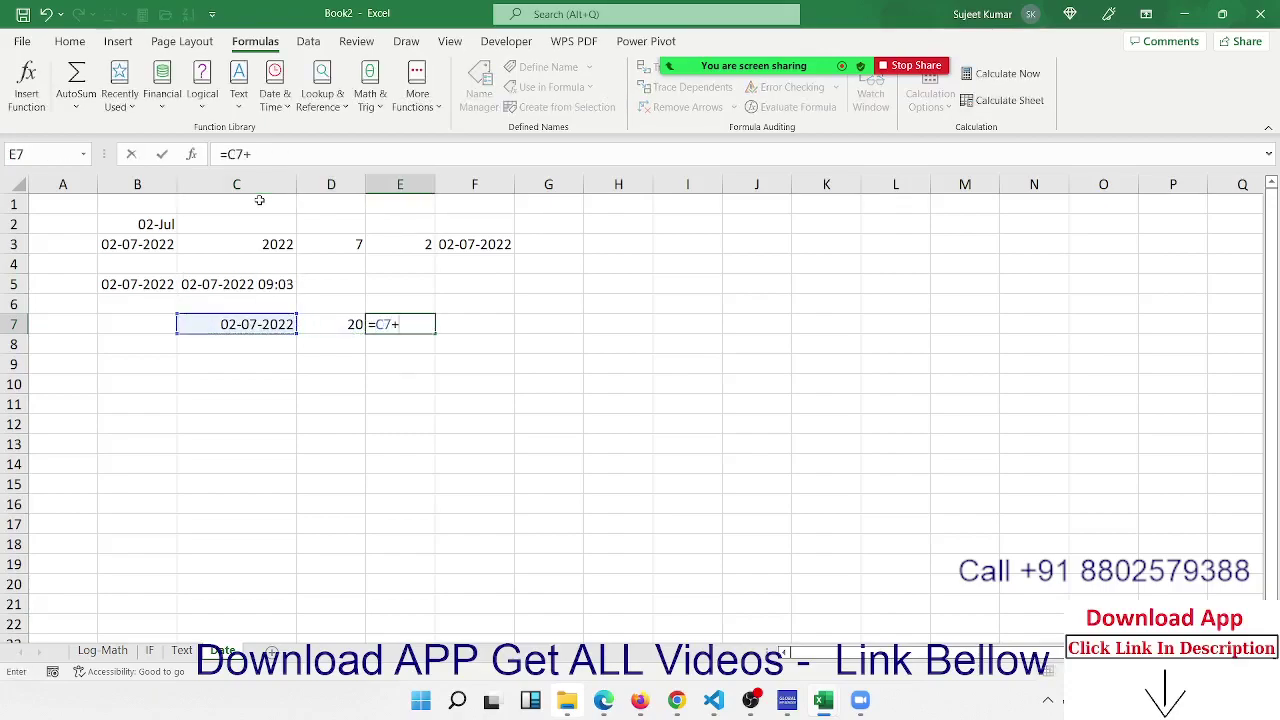
{"action": "key", "text": "Left"}
{"action": "key", "text": "Return"}
Copy the C7 date down into C8 with Ctrl+D and enter 3 in D8.
{"action": "key", "text": "Left"}
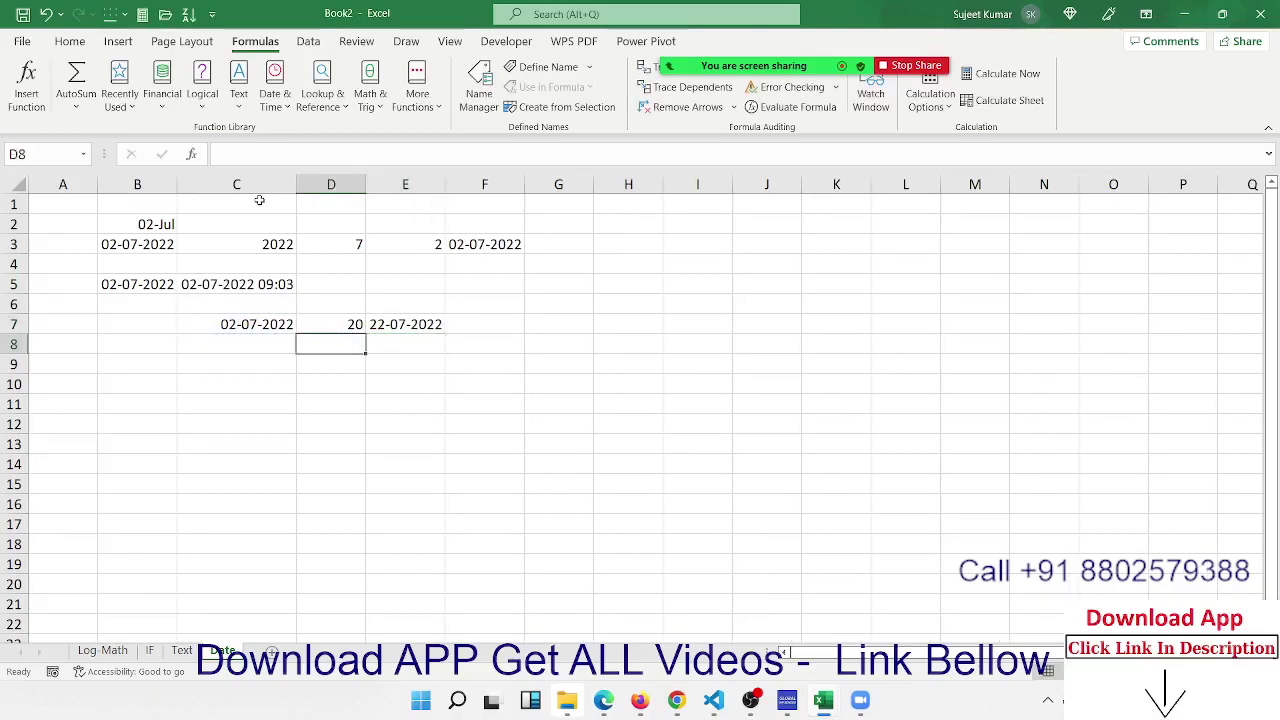
{"action": "key", "text": "Left"}
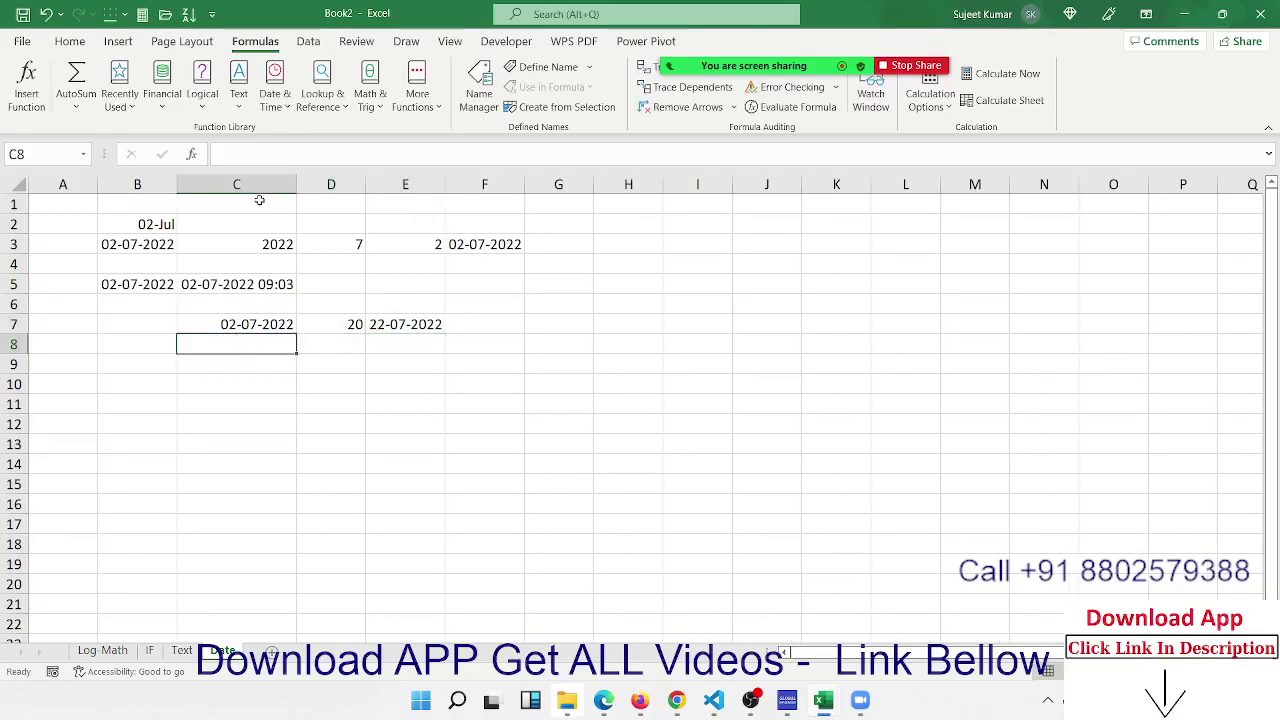
{"action": "key", "text": "ctrl+d"}
{"action": "key", "text": "Right"}
{"action": "type", "text": "3"}
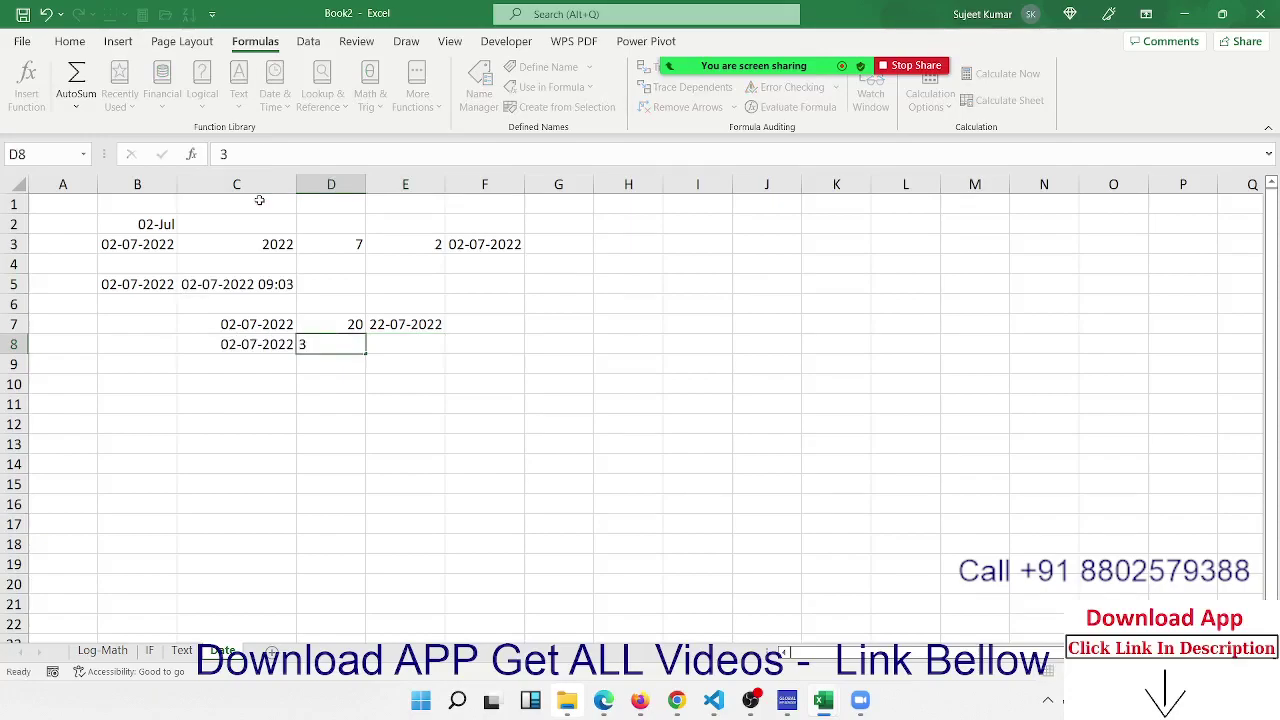
{"action": "key", "text": "Tab"}
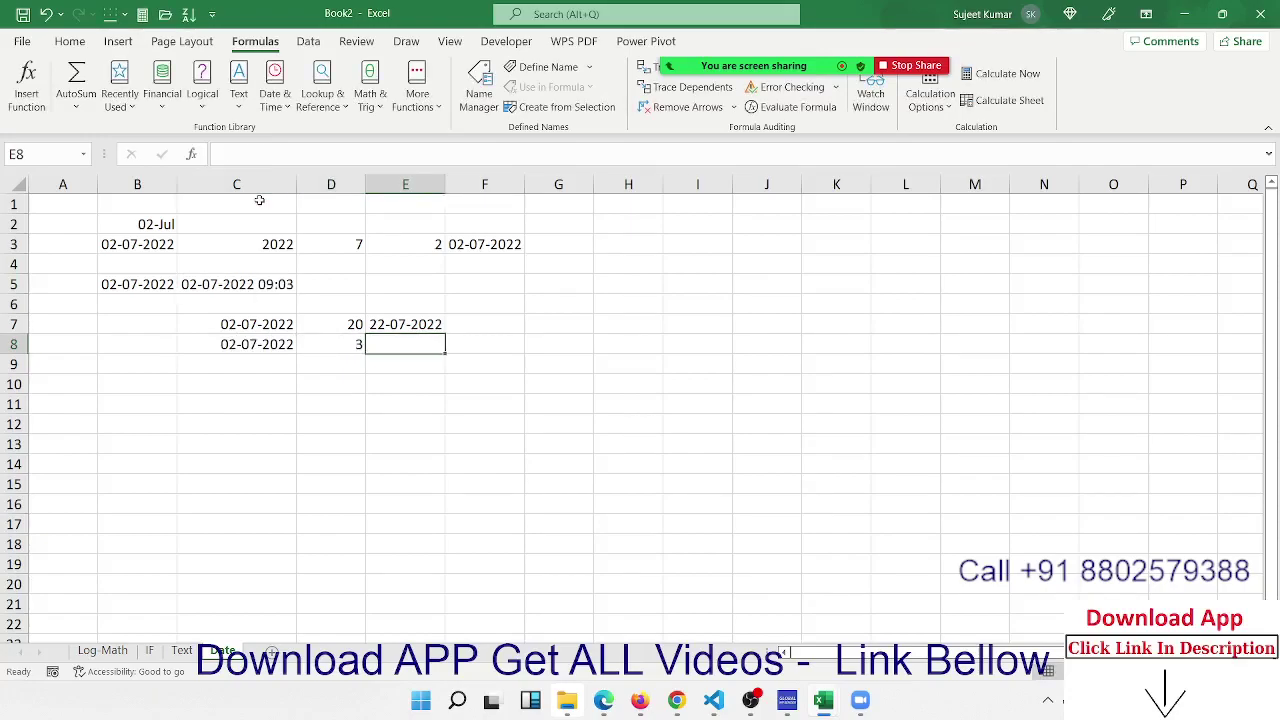
Enter =EDATE(C8,D8) in E8 to shift the date by D8's months.
{"action": "type", "text": "=e"}
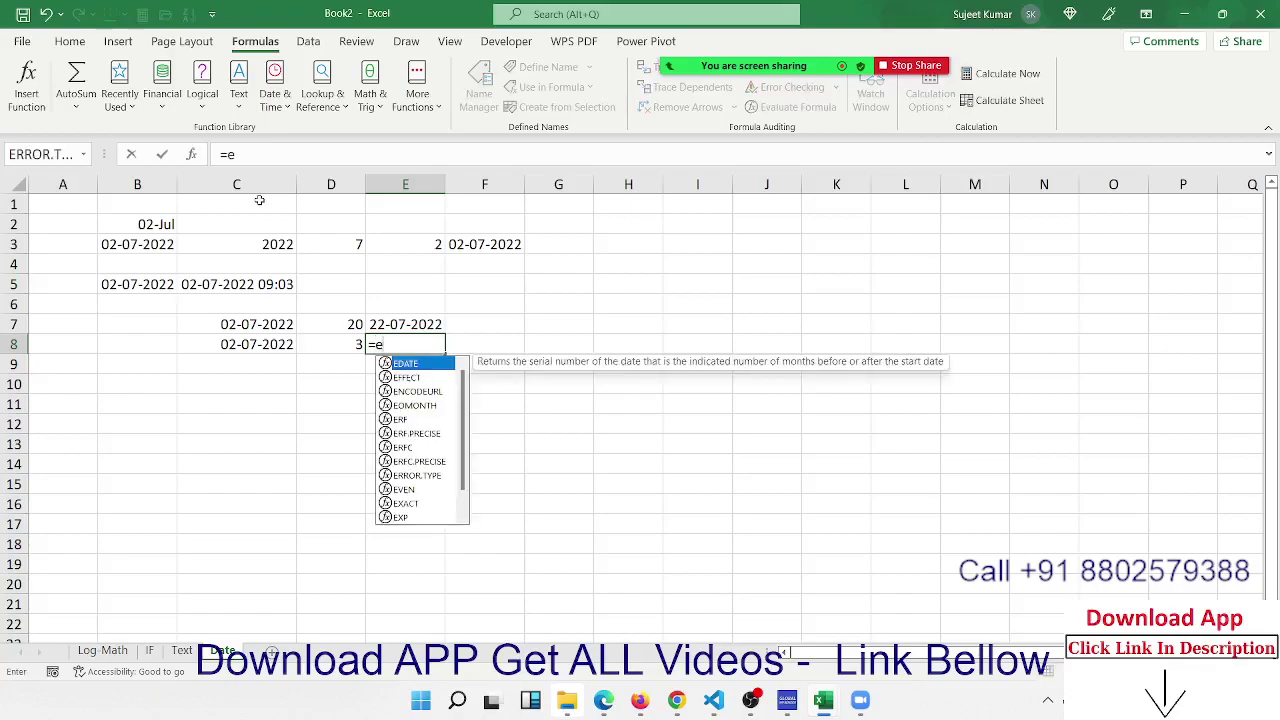
{"action": "type", "text": "d"}
{"action": "key", "text": "Tab"}
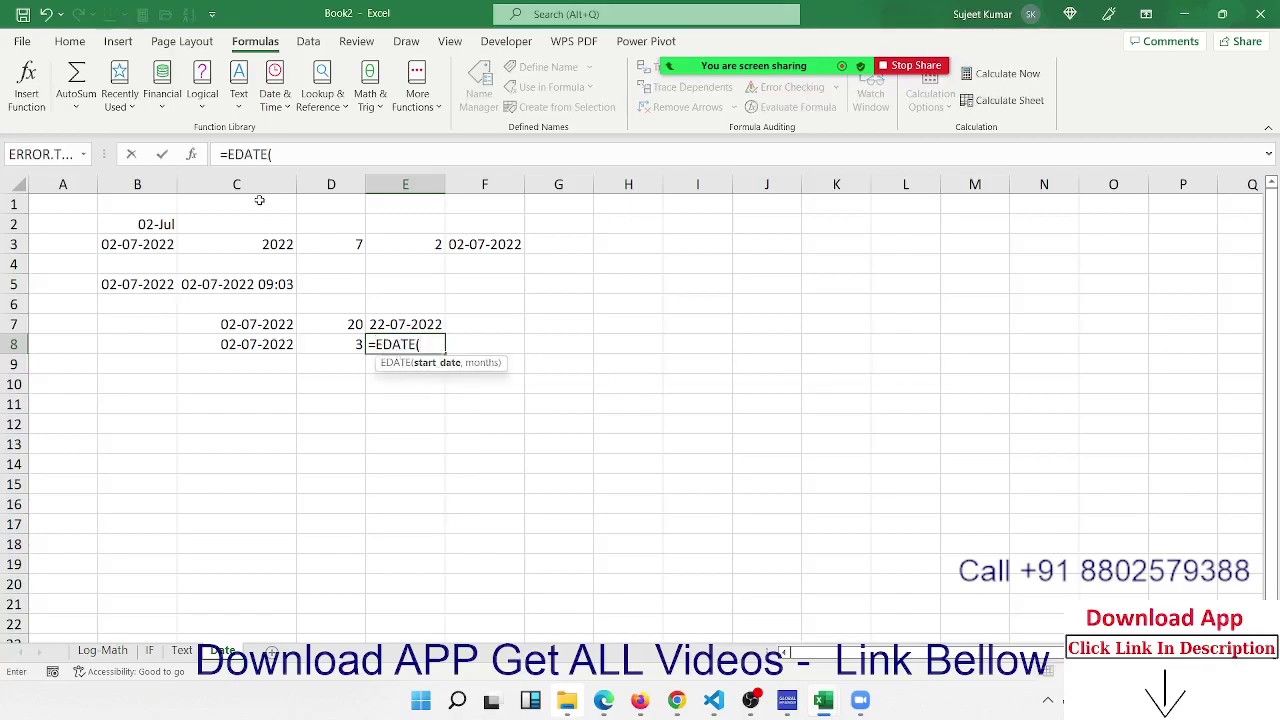
{"action": "key", "text": "Left"}
{"action": "key", "text": "Left"}
{"action": "type", "text": ","}
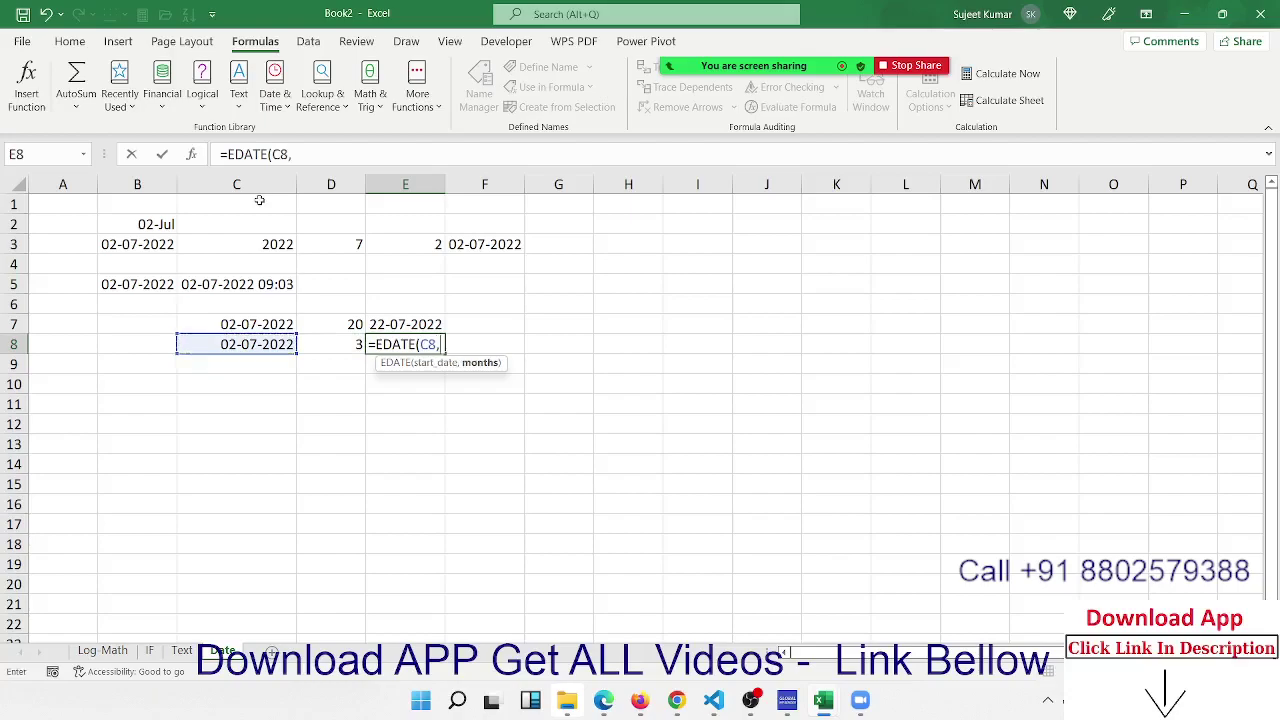
{"action": "key", "text": "Left"}
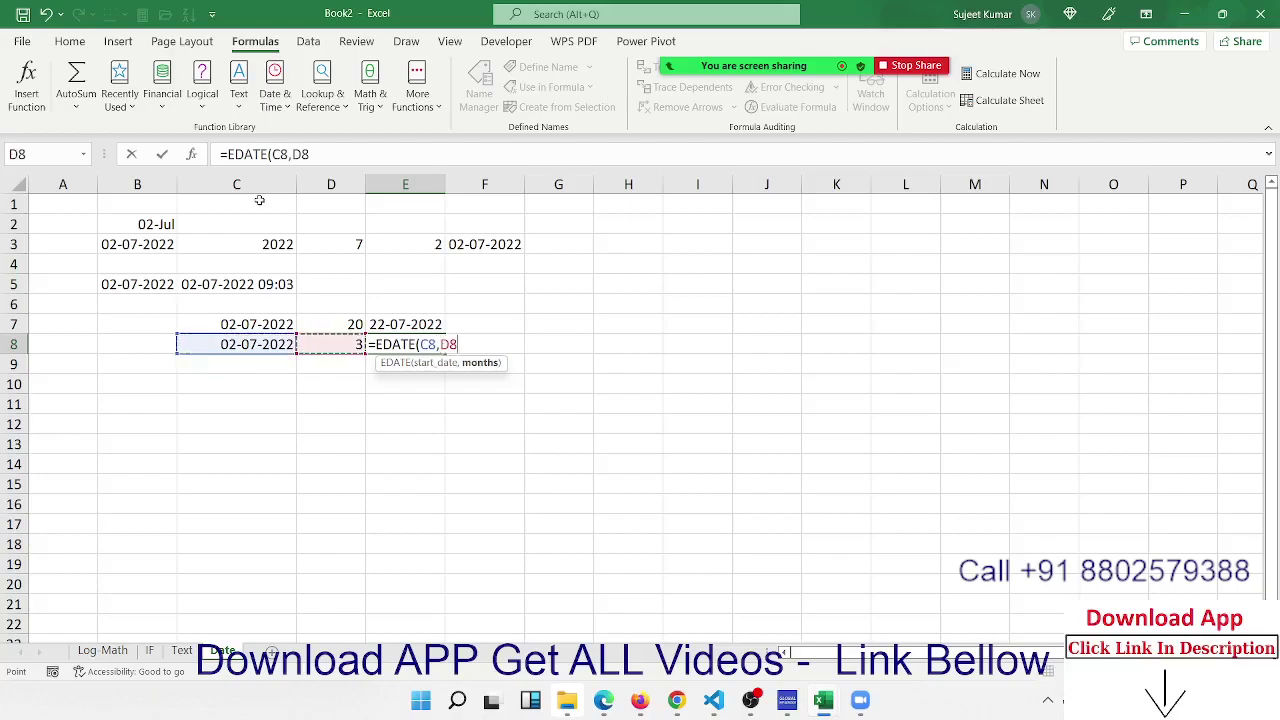
{"action": "type", "text": ")"}
{"action": "key", "text": "Return"}
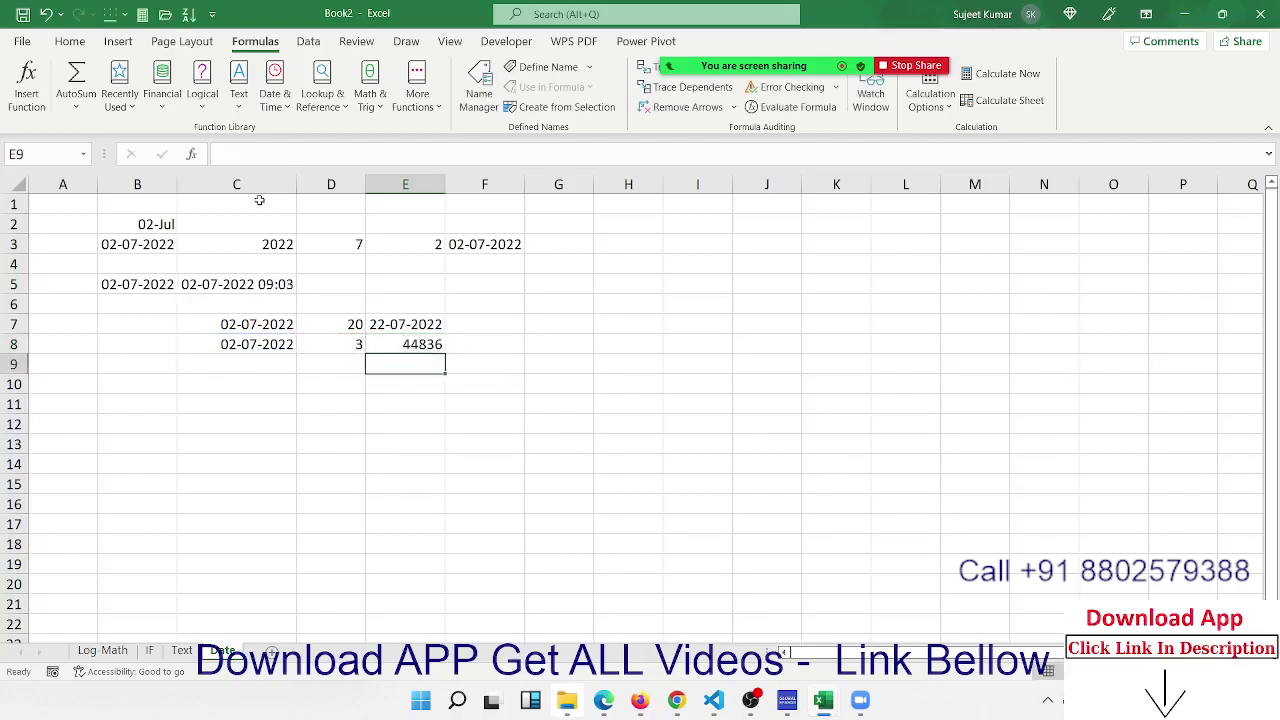
Format the E8 result as a date with Ctrl+Shift+#.
{"action": "key", "text": "Up"}
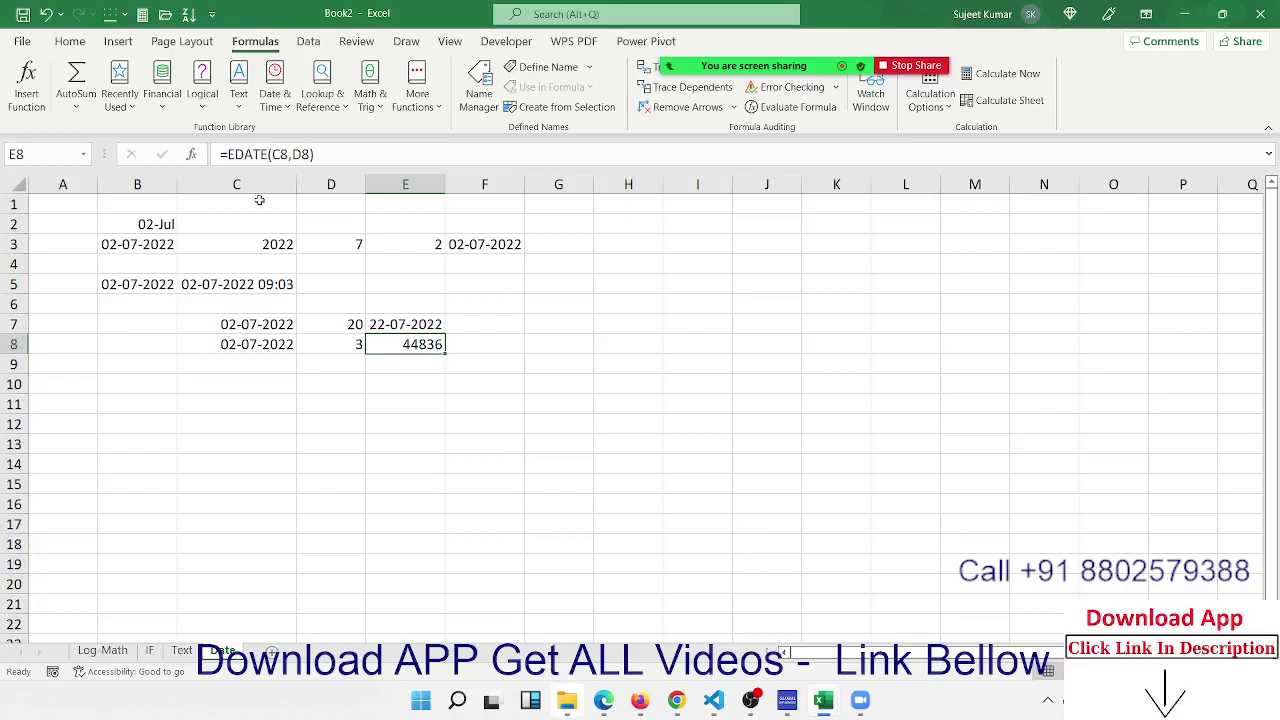
{"action": "key", "text": "ctrl+shift+3"}
{"action": "key", "text": "Delete"}
{"action": "type", "text": "\\"}
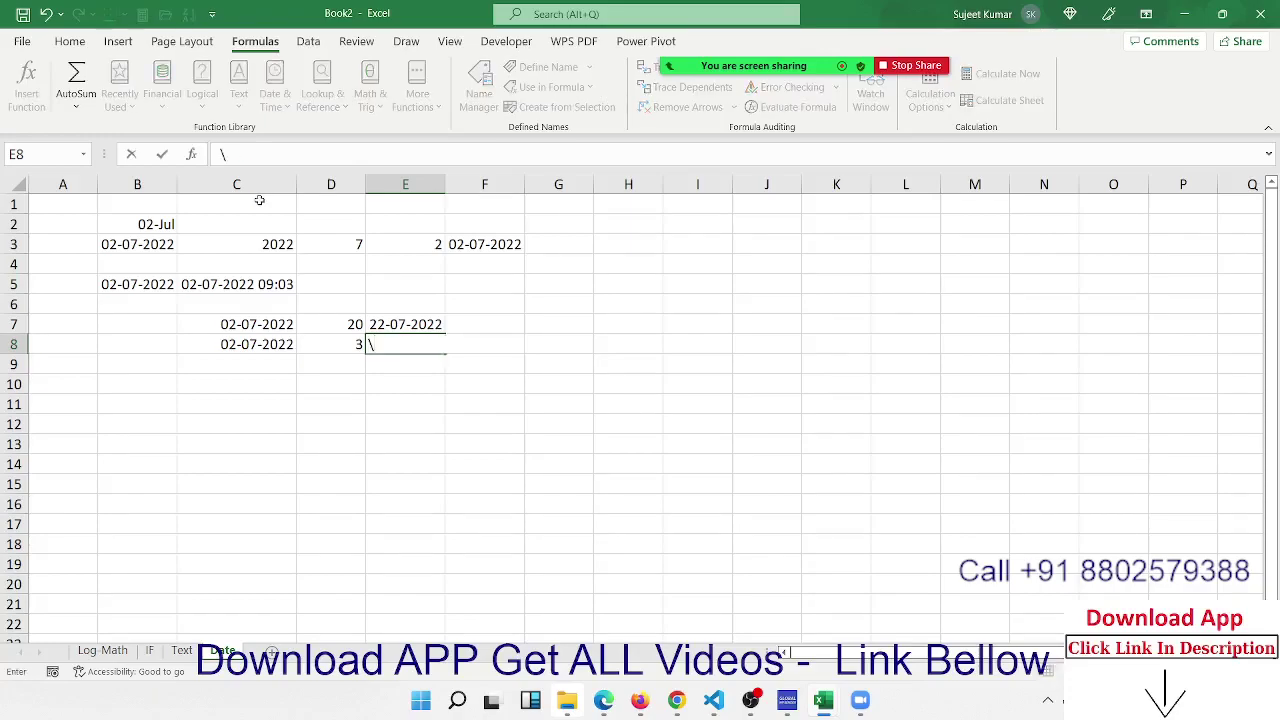
{"action": "key", "text": "Escape"}
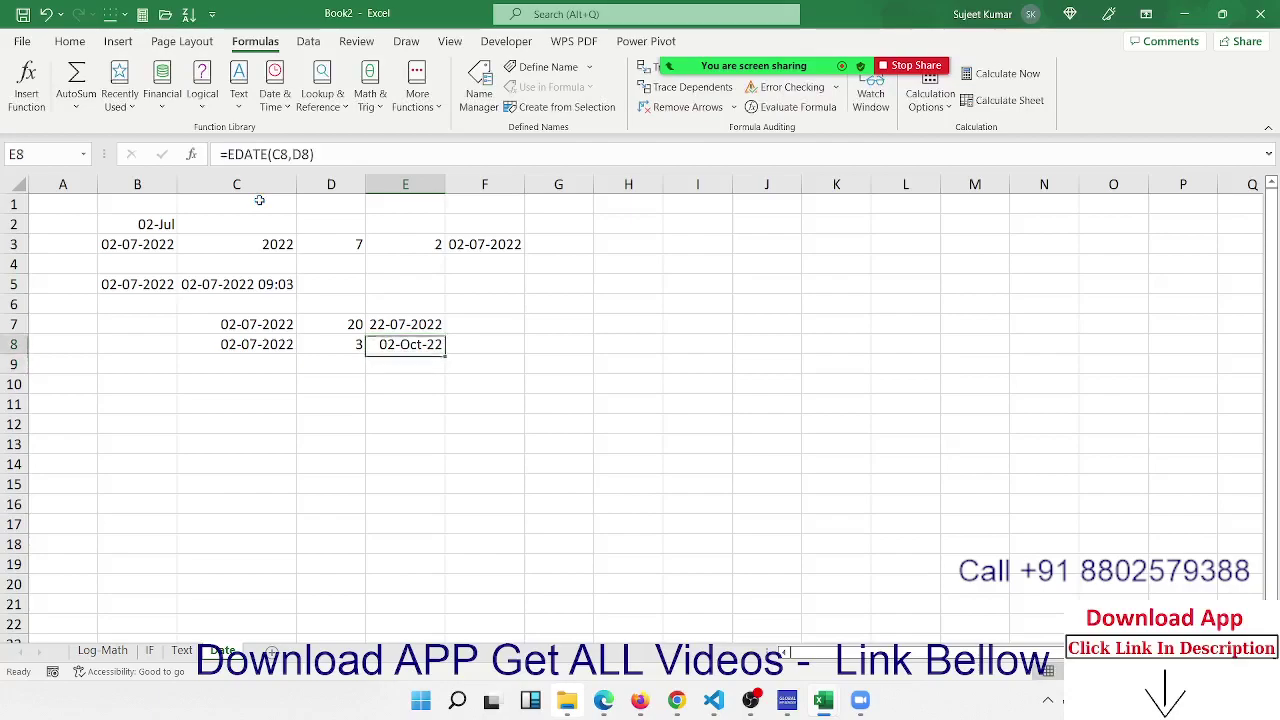
Try -2 months in D8, then set it to 5 so E8 shows 02-Dec-22.
{"action": "key", "text": "Down"}
{"action": "key", "text": "Down"}
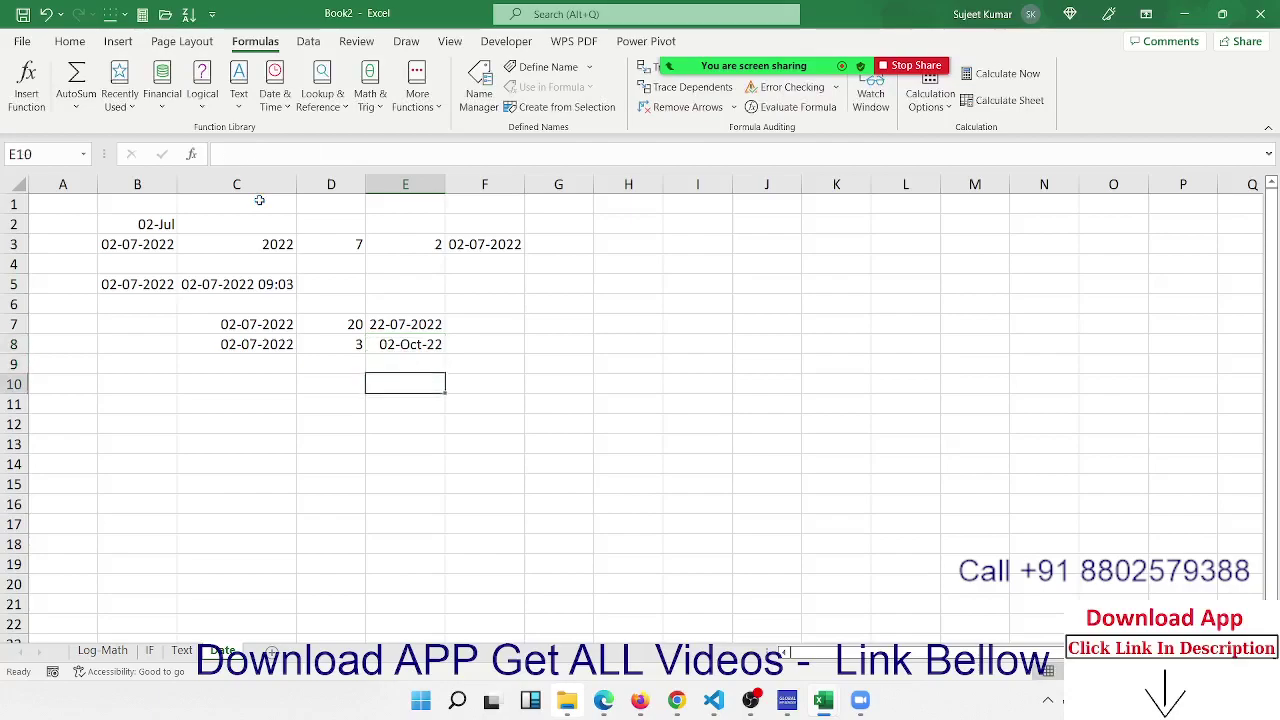
{"action": "key", "text": "Left"}
{"action": "key", "text": "Left"}
{"action": "key", "text": "Left"}
{"action": "key", "text": "Up"}
{"action": "key", "text": "Up"}
{"action": "key", "text": "Right"}
{"action": "key", "text": "Right"}
{"action": "key", "text": "Right"}
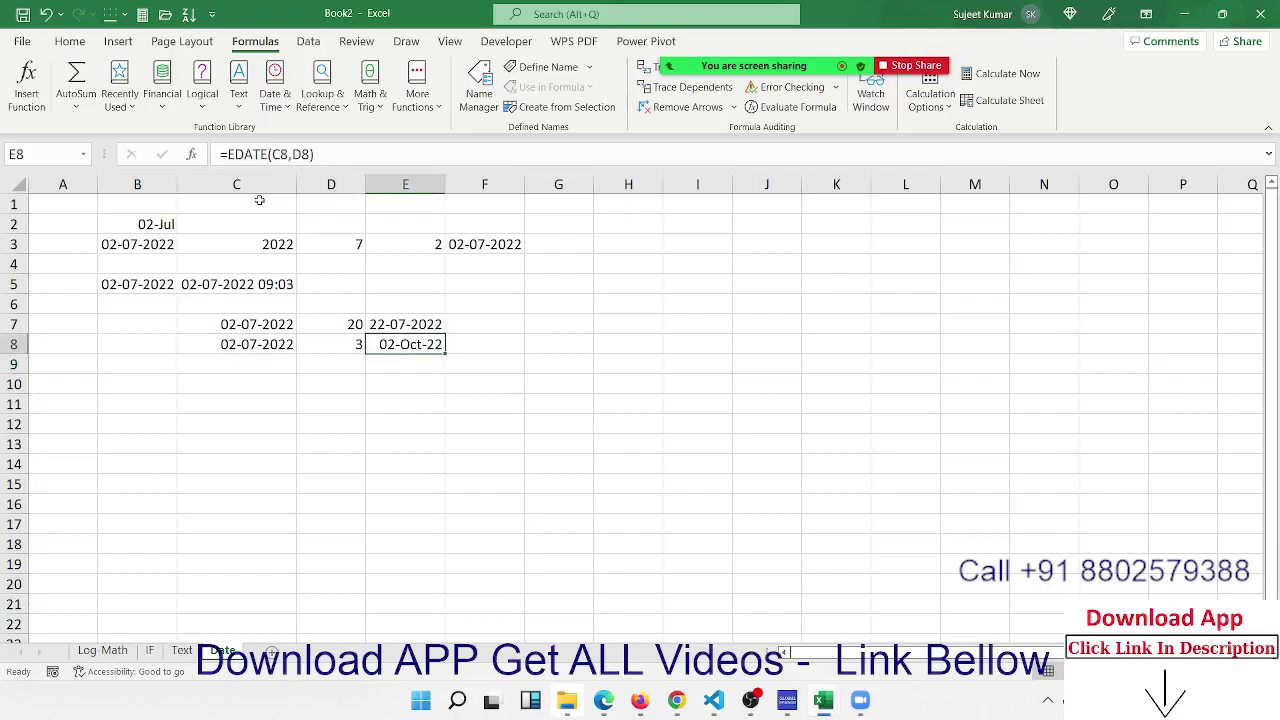
{"action": "key", "text": "Down"}
{"action": "key", "text": "Down"}
{"action": "key", "text": "Left"}
{"action": "key", "text": "Left"}
{"action": "key", "text": "Up"}
{"action": "key", "text": "Right"}
{"action": "key", "text": "Up"}
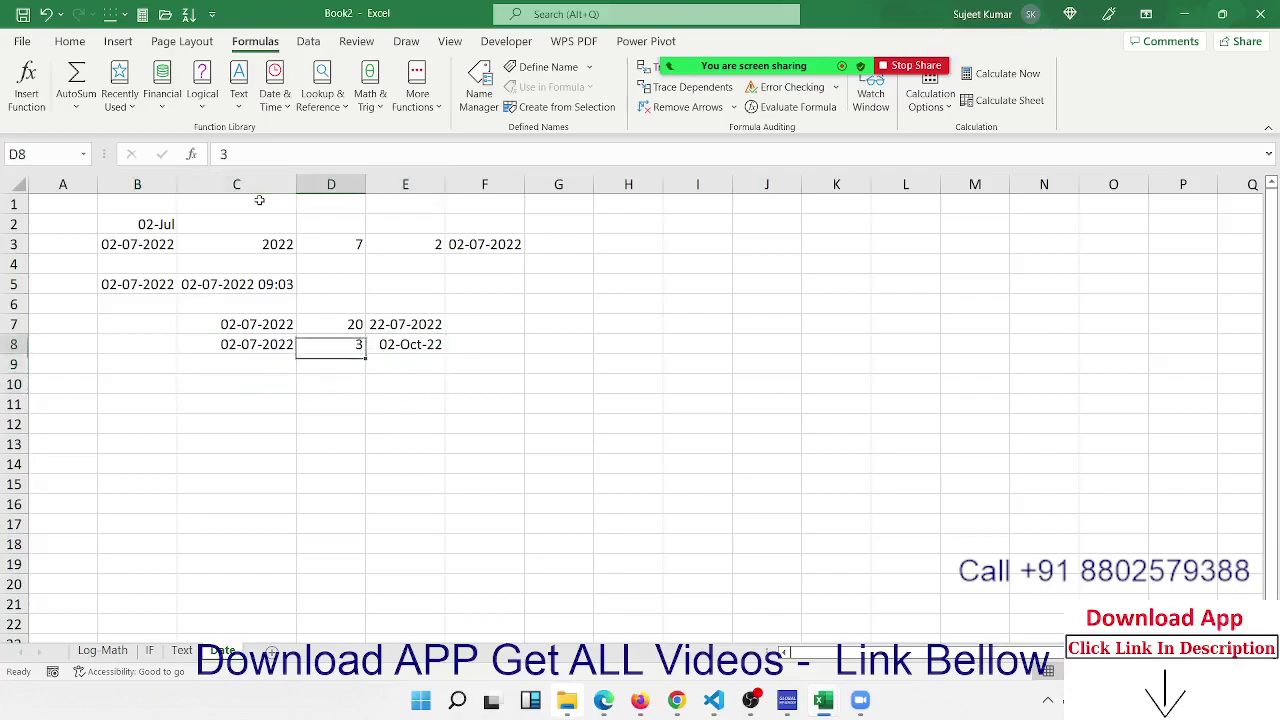
{"action": "type", "text": "-2"}
{"action": "key", "text": "Return"}
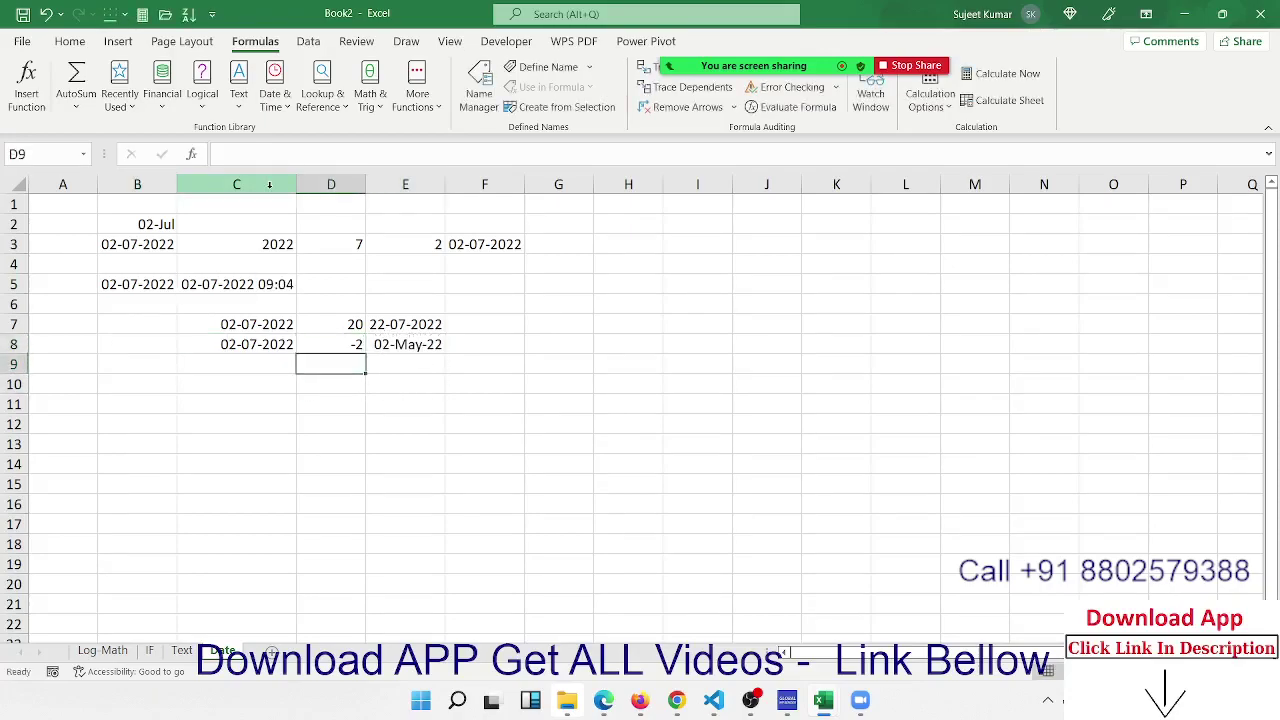
{"action": "key", "text": "Up"}
{"action": "type", "text": "5"}
{"action": "key", "text": "Return"}
{"action": "key", "text": "Left"}
Insert today's date in C9 and enter 2, 4 and 22 in D9:F9.
{"action": "key", "text": "ctrl+semicolon"}
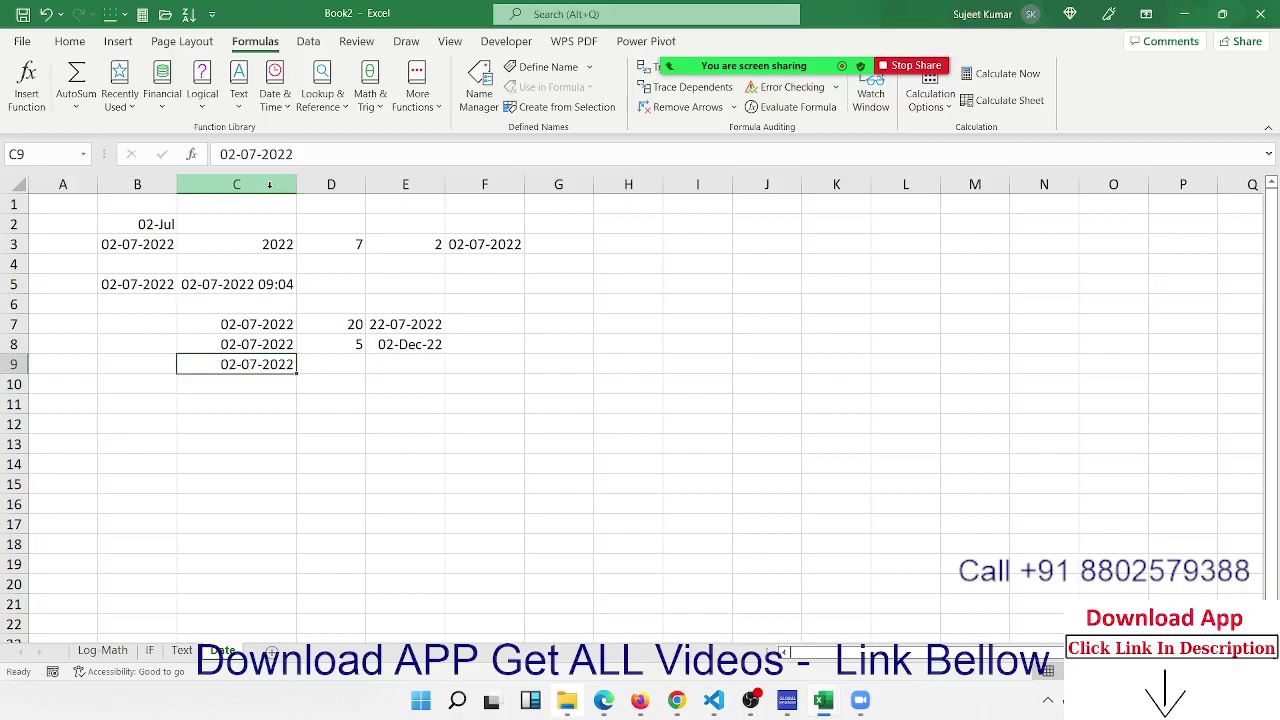
{"action": "key", "text": "Tab"}
{"action": "type", "text": "2"}
{"action": "key", "text": "Tab"}
{"action": "type", "text": "4"}
{"action": "key", "text": "Tab"}
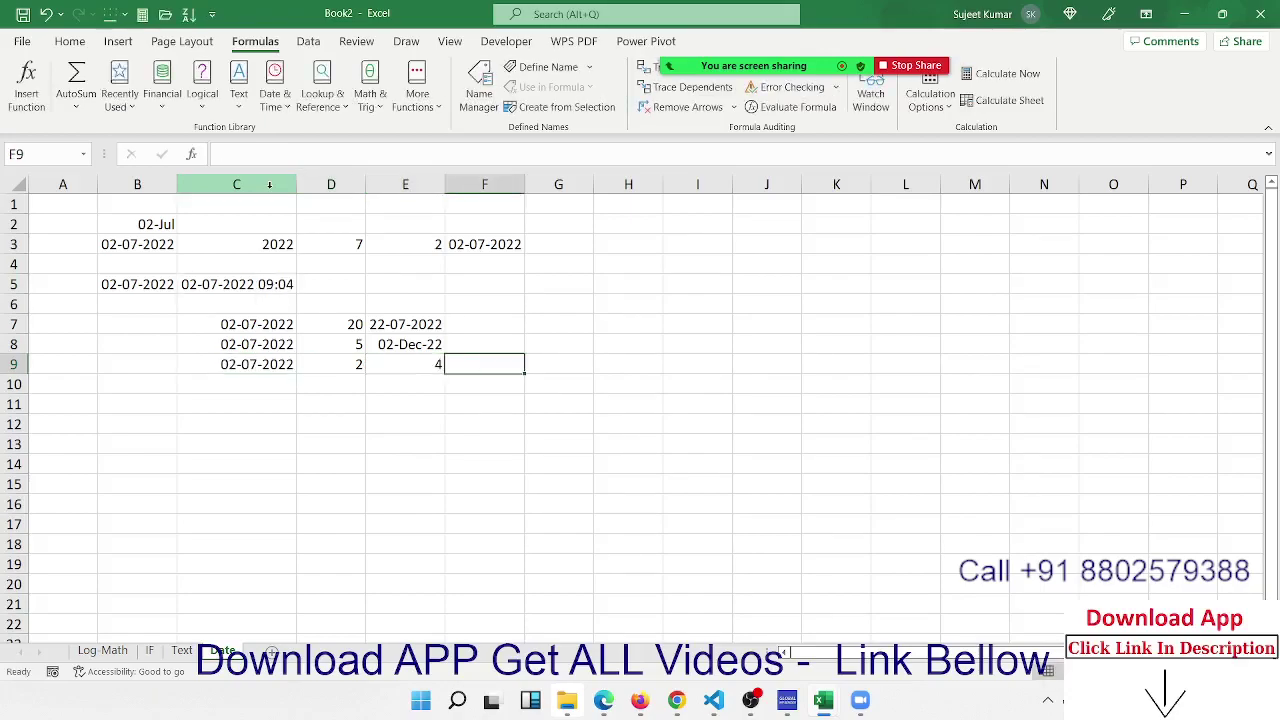
{"action": "type", "text": "22"}
{"action": "key", "text": "Tab"}
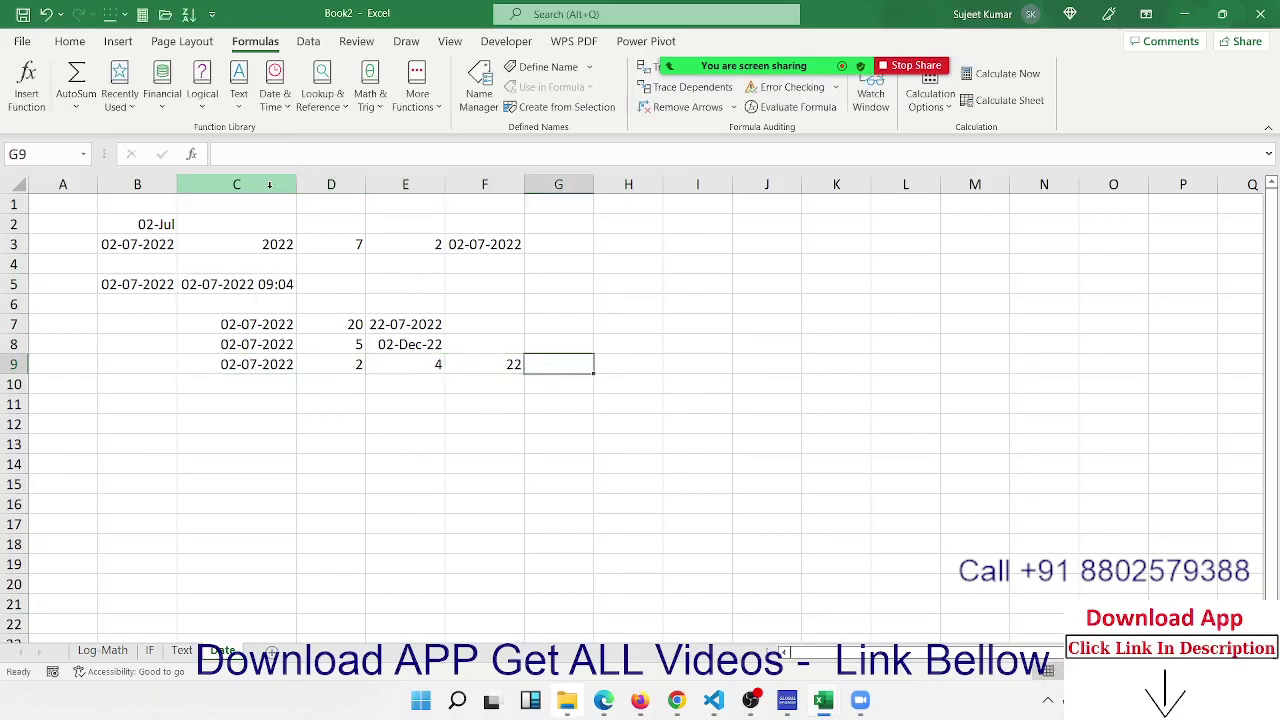
Begin a DATE formula in G9 with the year part YEAR(C9)+2.
{"action": "mouse_move", "coordinate": [500, 250]}
{"action": "left_mouse_down"}
{"action": "mouse_move", "coordinate": [256, 227]}
{"action": "mouse_move", "coordinate": [254, 240]}
{"action": "left_mouse_up"}
{"action": "left_click", "coordinate": [570, 365]}
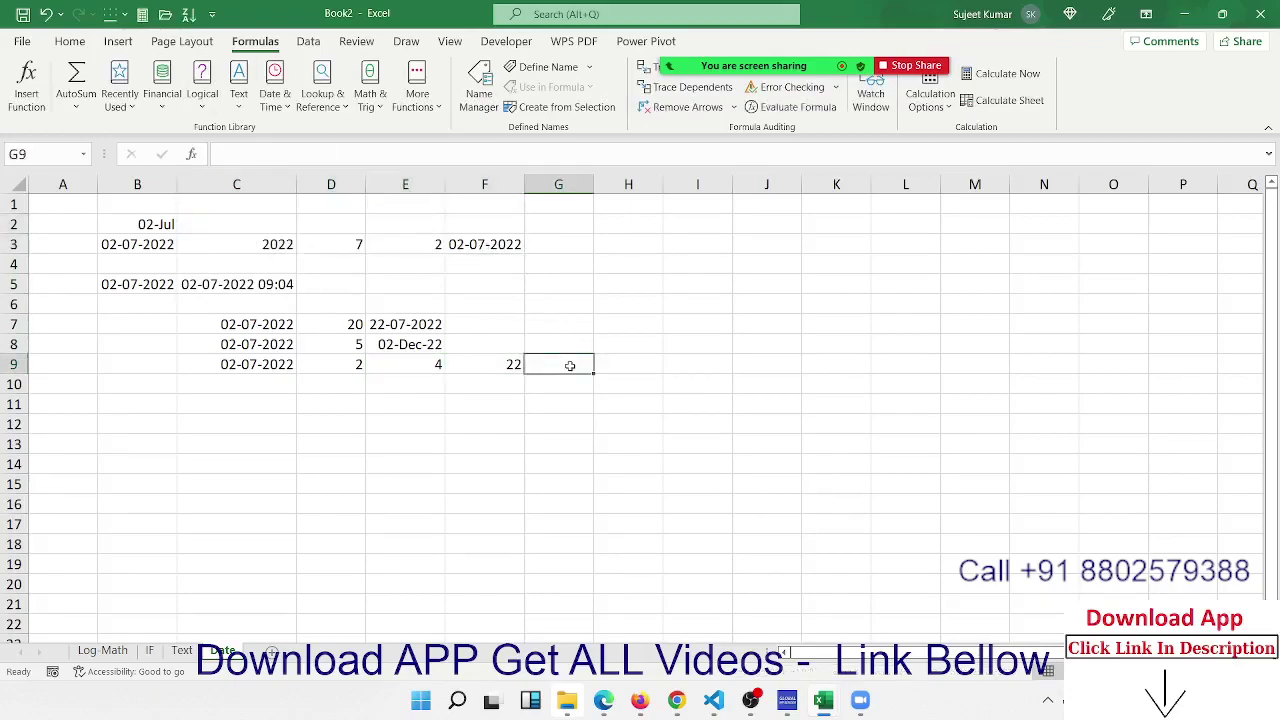
{"action": "type", "text": "=d"}
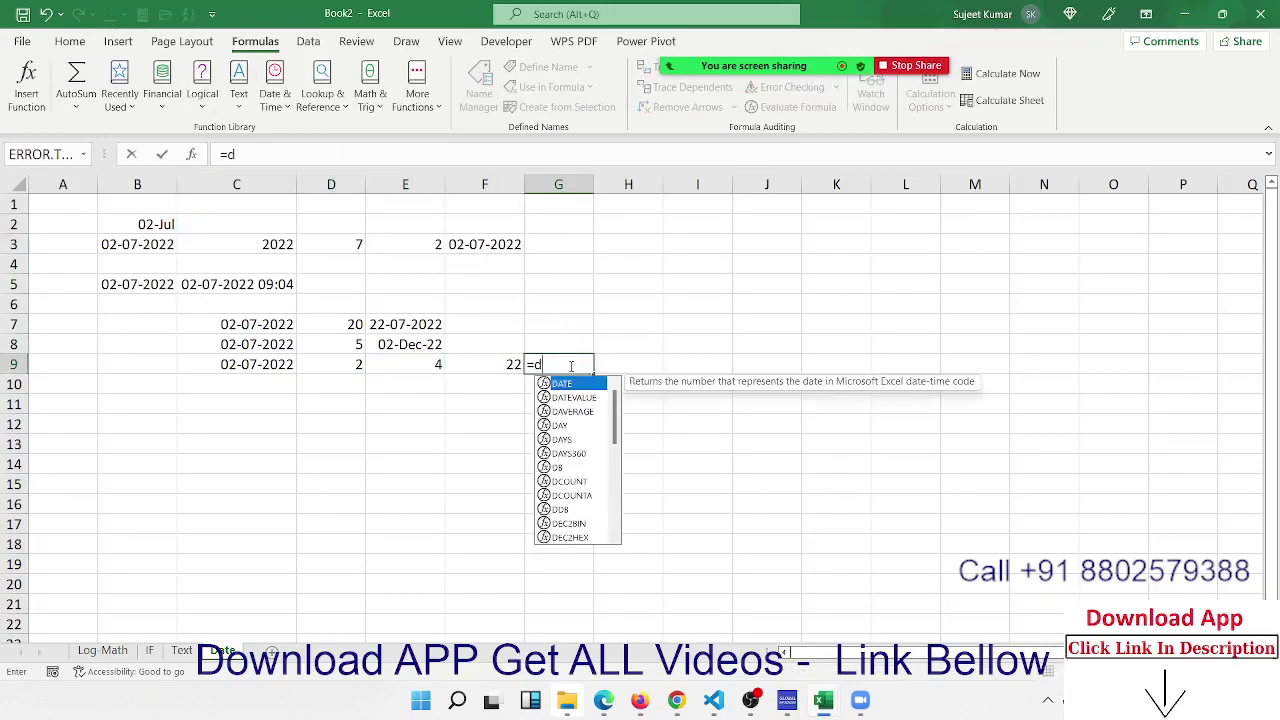
{"action": "type", "text": "at"}
{"action": "key", "text": "Tab"}
{"action": "type", "text": "ye"}
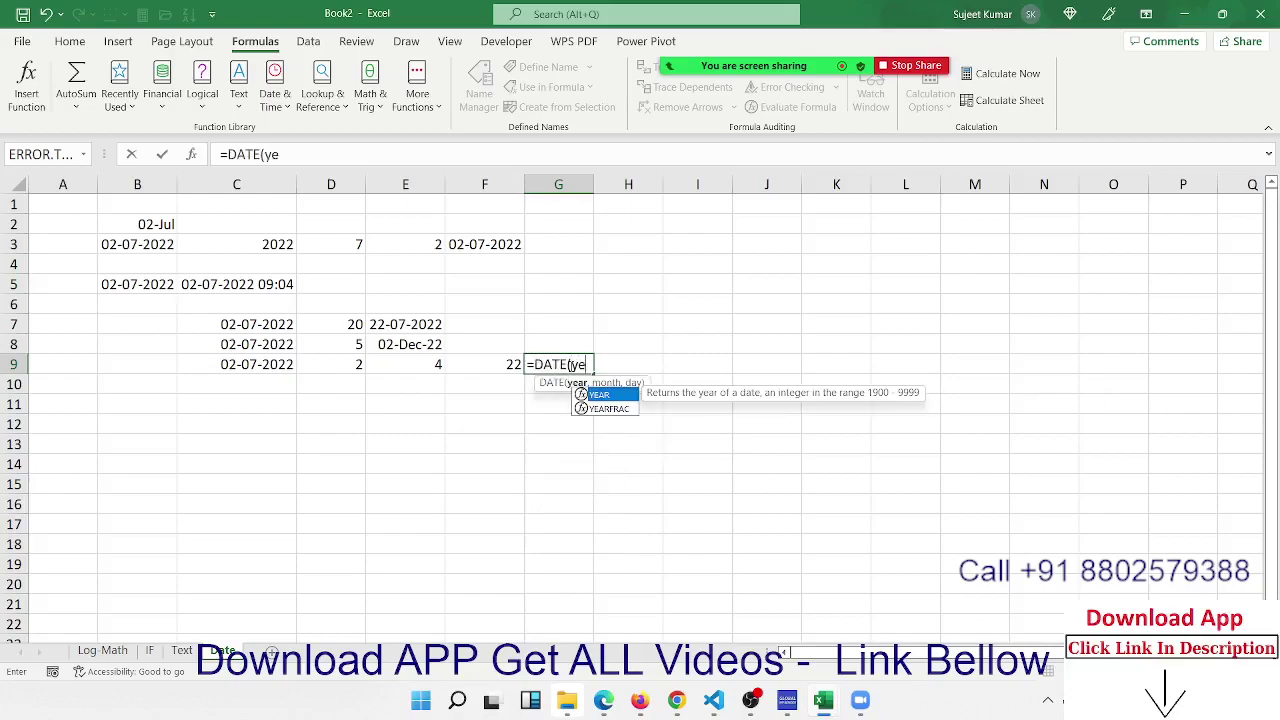
{"action": "type", "text": "a"}
{"action": "key", "text": "Tab"}
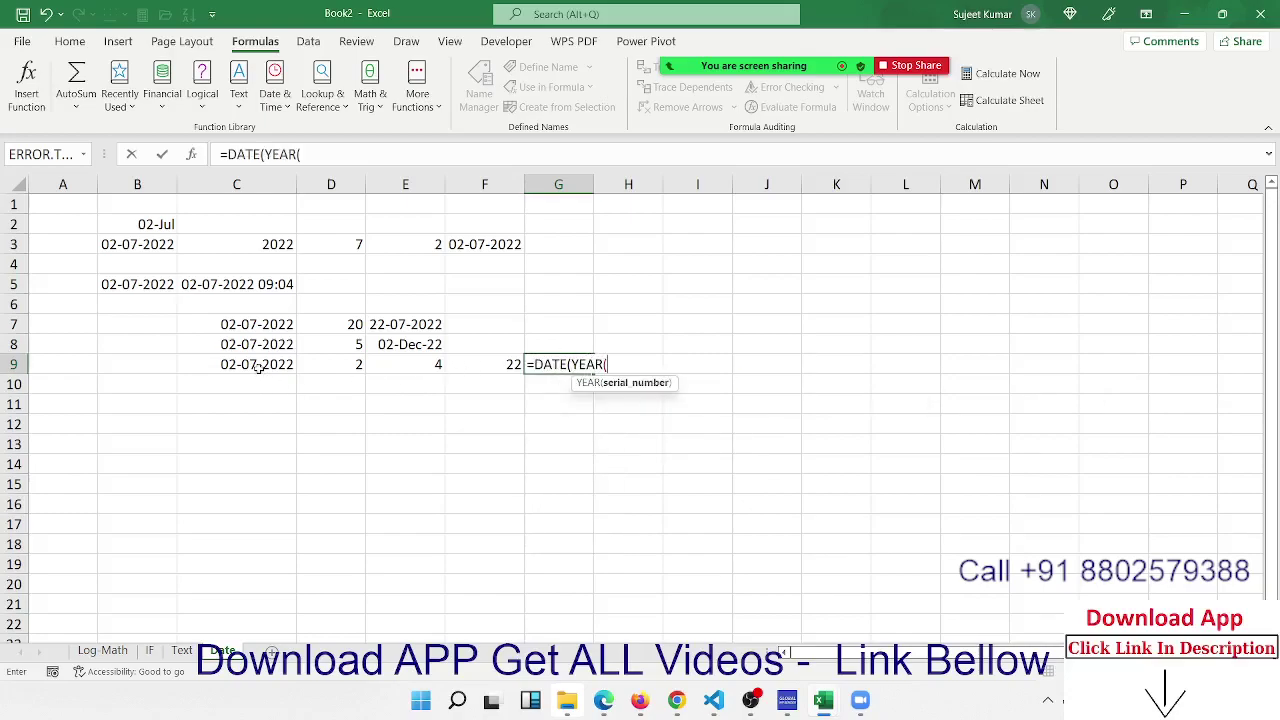
{"action": "left_click", "coordinate": [257, 366]}
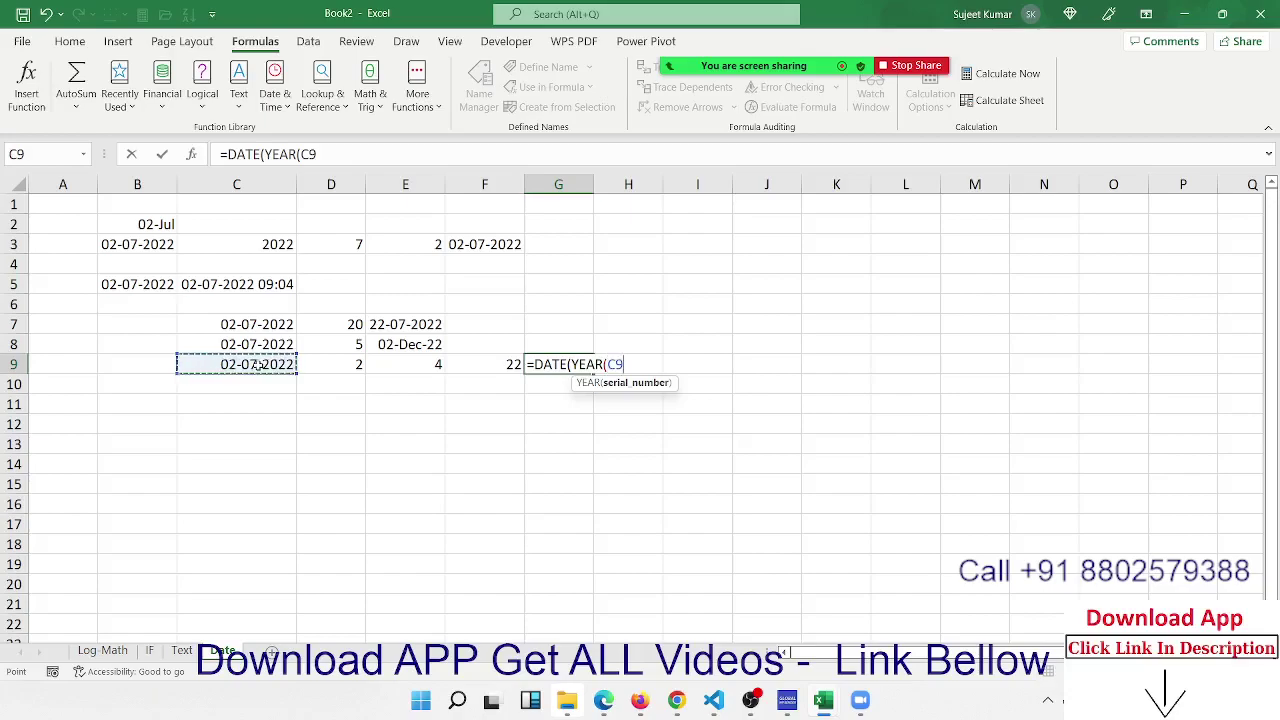
{"action": "type", "text": ")+2"}
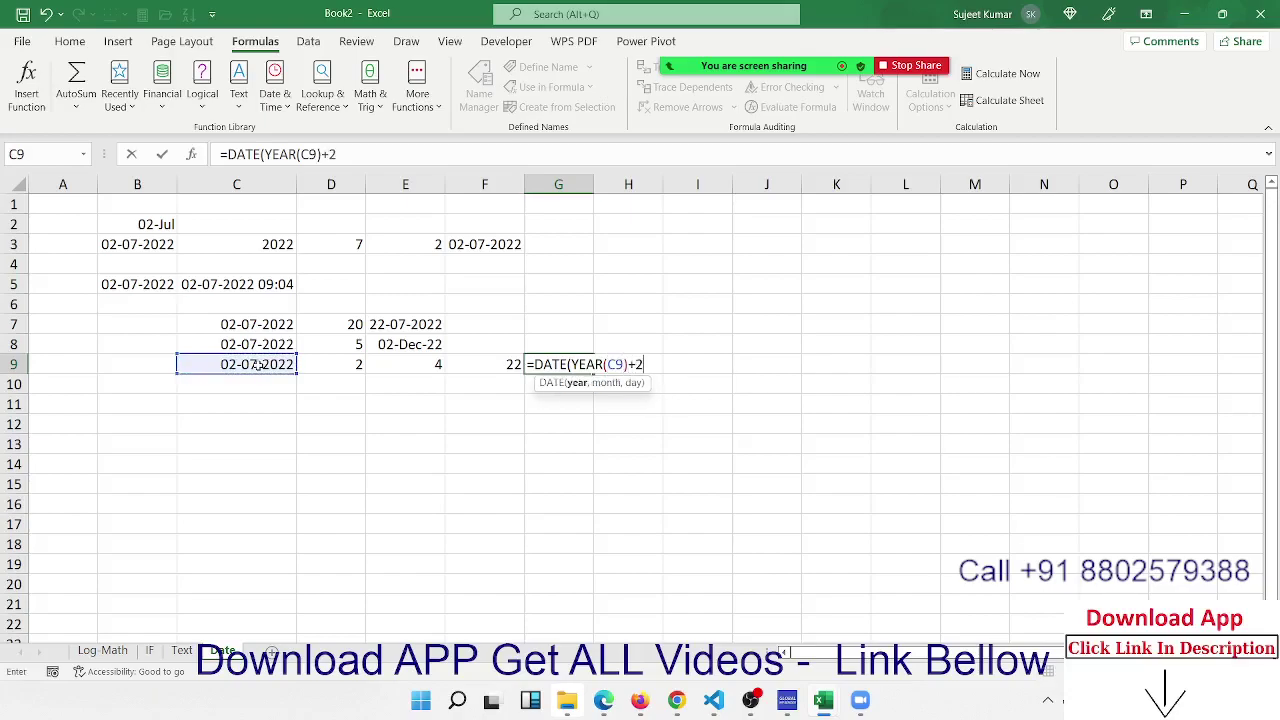
{"action": "type", "text": ",mo"}
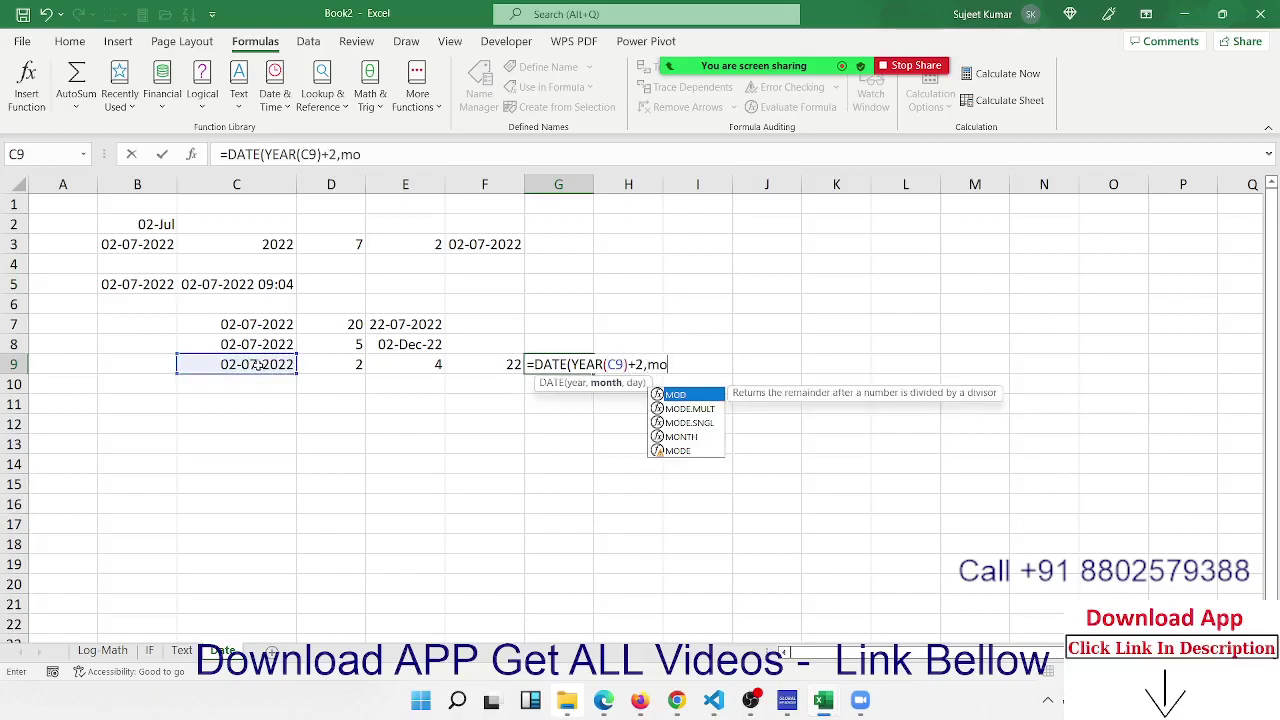
Finish G9 with MONTH(C9)+4 and DAY(C9)+22, giving 24-11-2024, and widen column G.
{"action": "key", "text": "Down"}
{"action": "key", "text": "Down"}
{"action": "key", "text": "Down"}
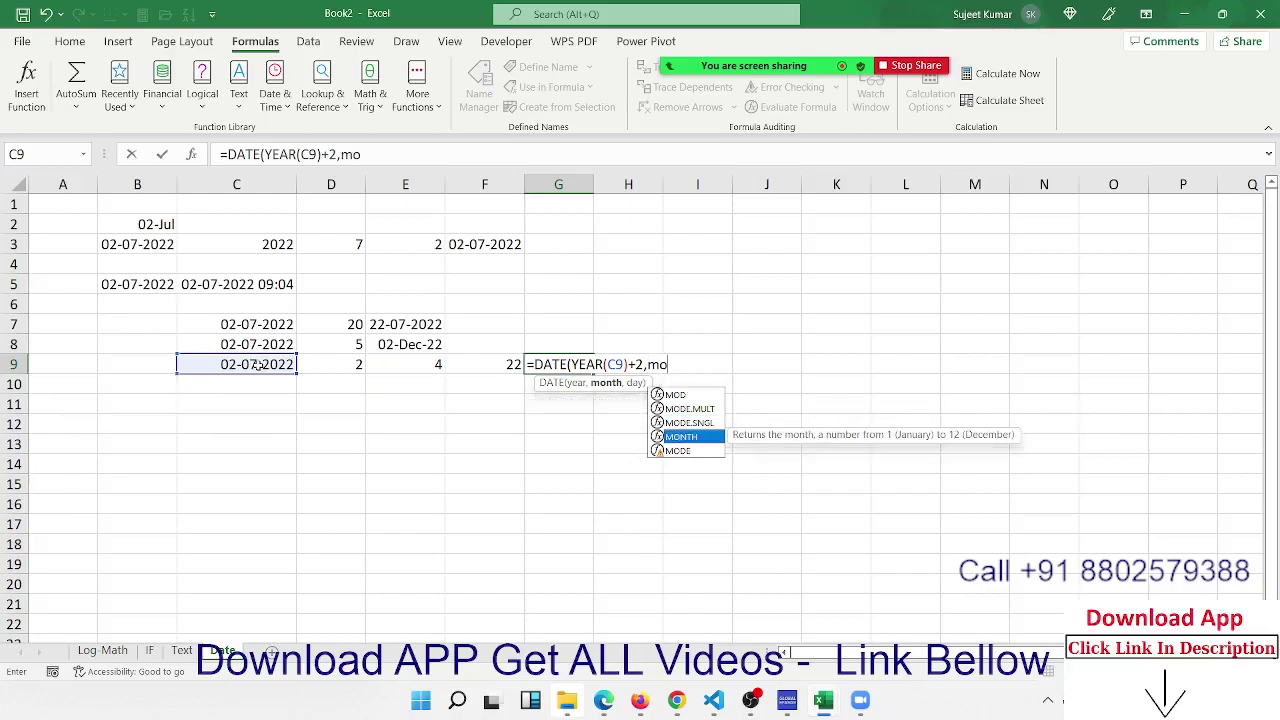
{"action": "key", "text": "Tab"}
{"action": "key", "text": "Left"}
{"action": "key", "text": "Left"}
{"action": "key", "text": "Left"}
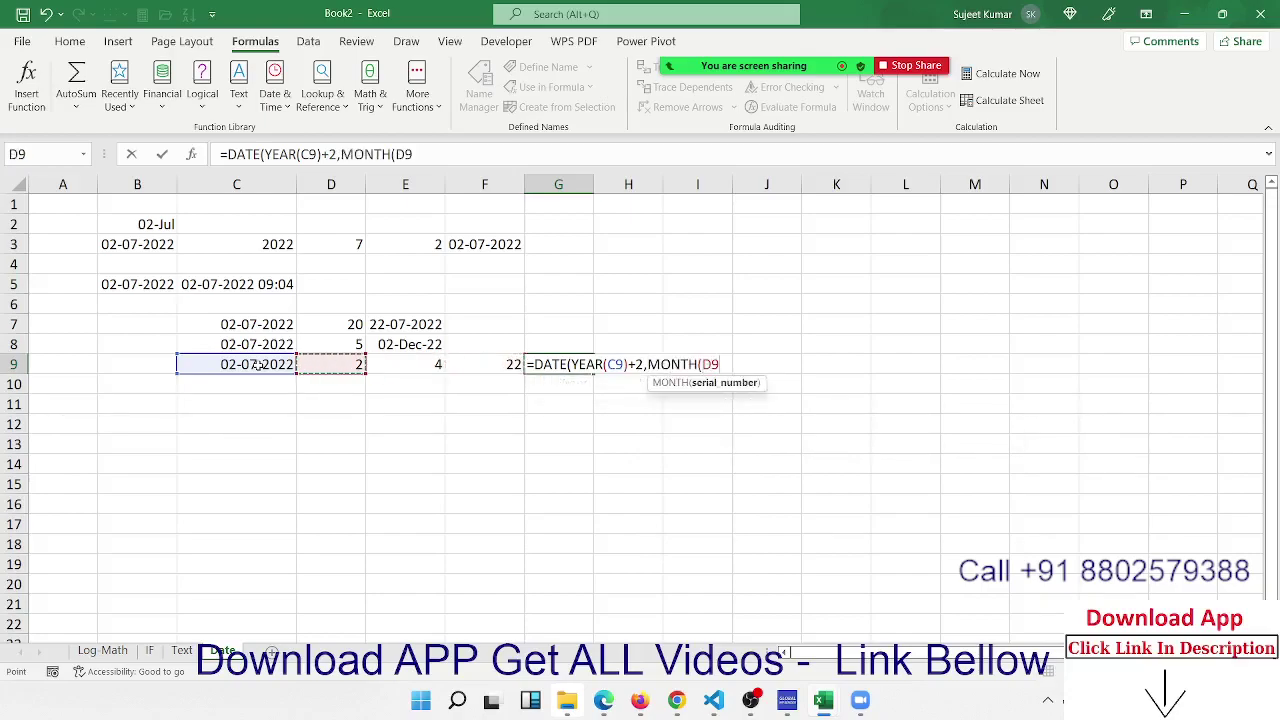
{"action": "key", "text": "Left"}
{"action": "type", "text": ")"}
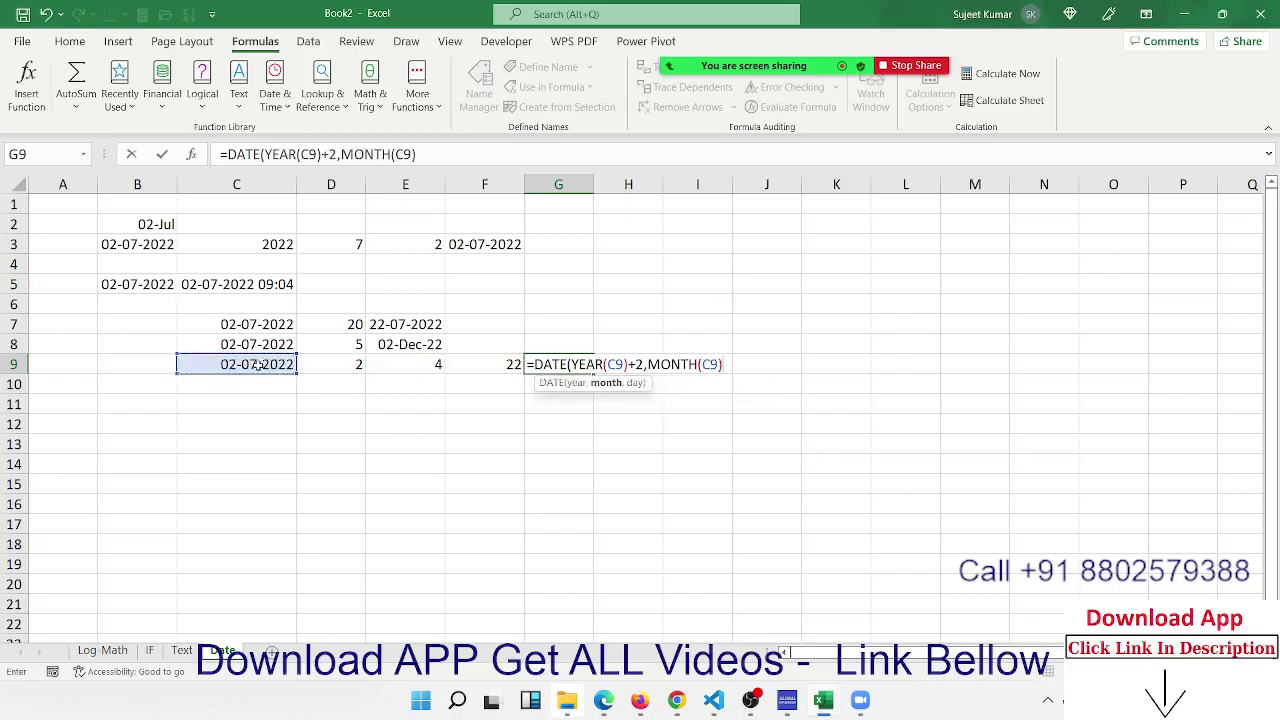
{"action": "type", "text": "+4,"}
{"action": "type", "text": "day"}
{"action": "key", "text": "Tab"}
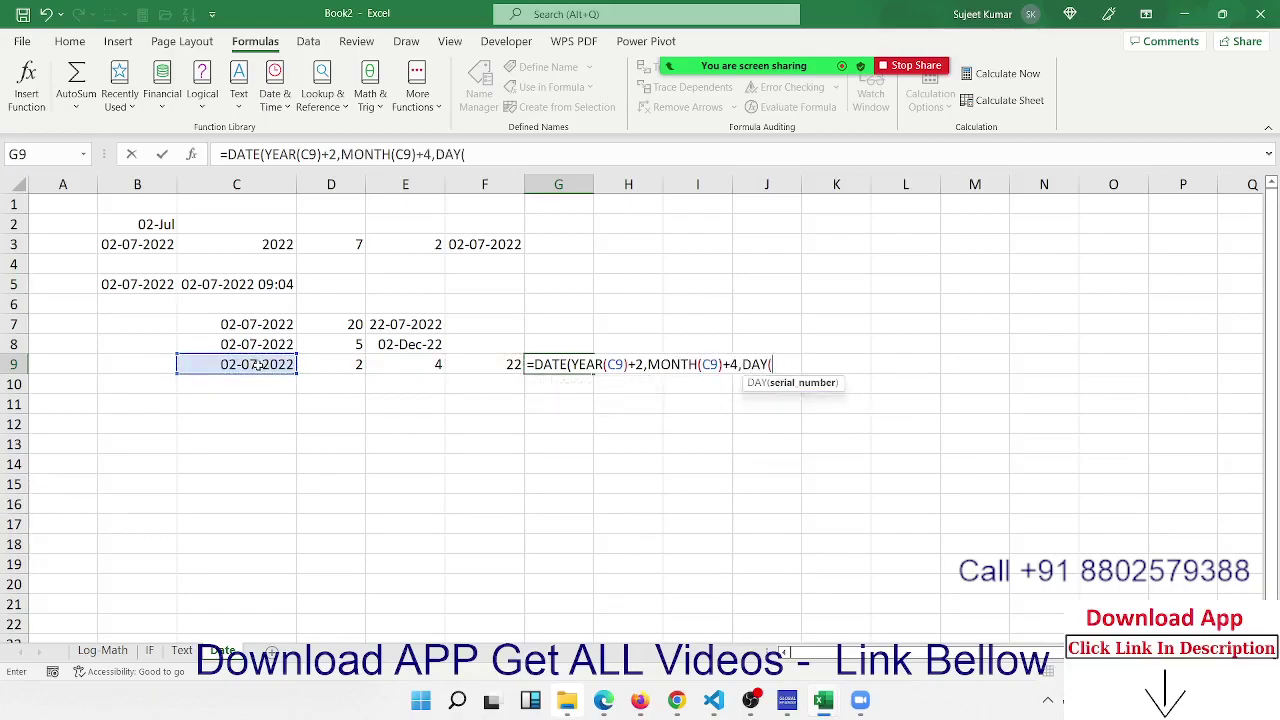
{"action": "key", "text": "Left"}
{"action": "key", "text": "Left"}
{"action": "key", "text": "Left"}
{"action": "left_click", "coordinate": [257, 365]}
{"action": "type", "text": ")"}
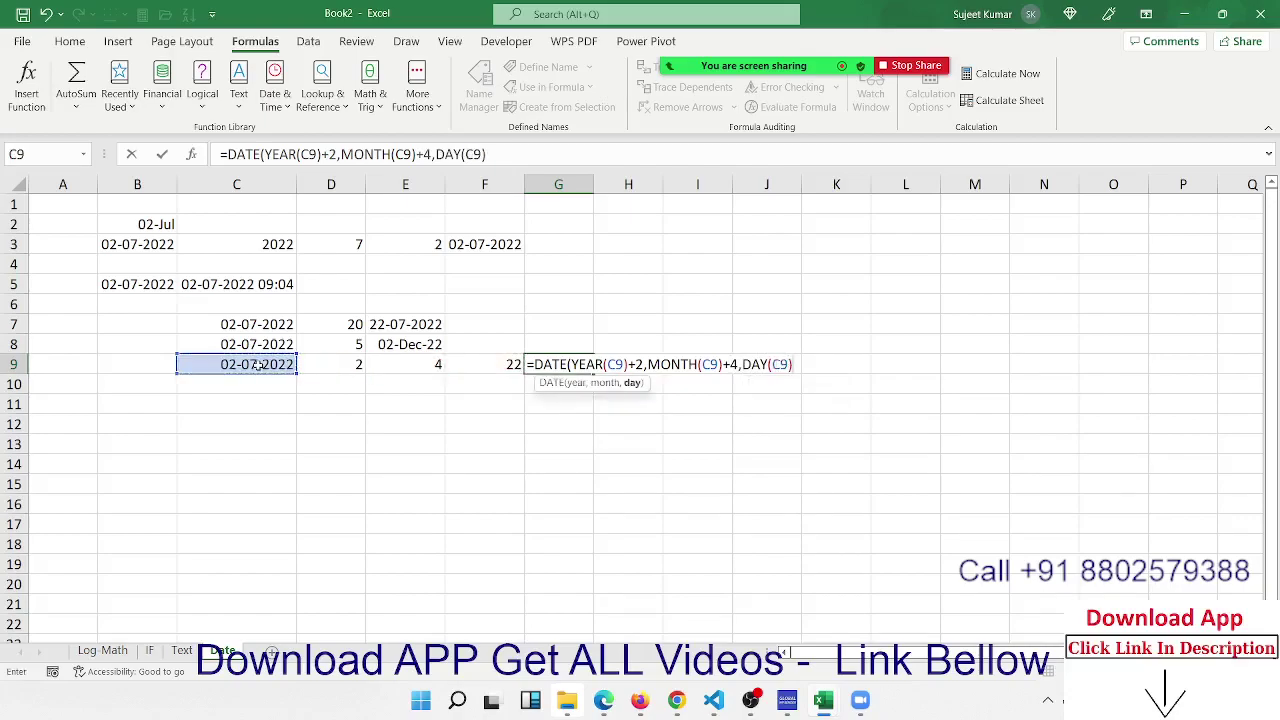
{"action": "type", "text": "+22)"}
{"action": "key", "text": "Return"}
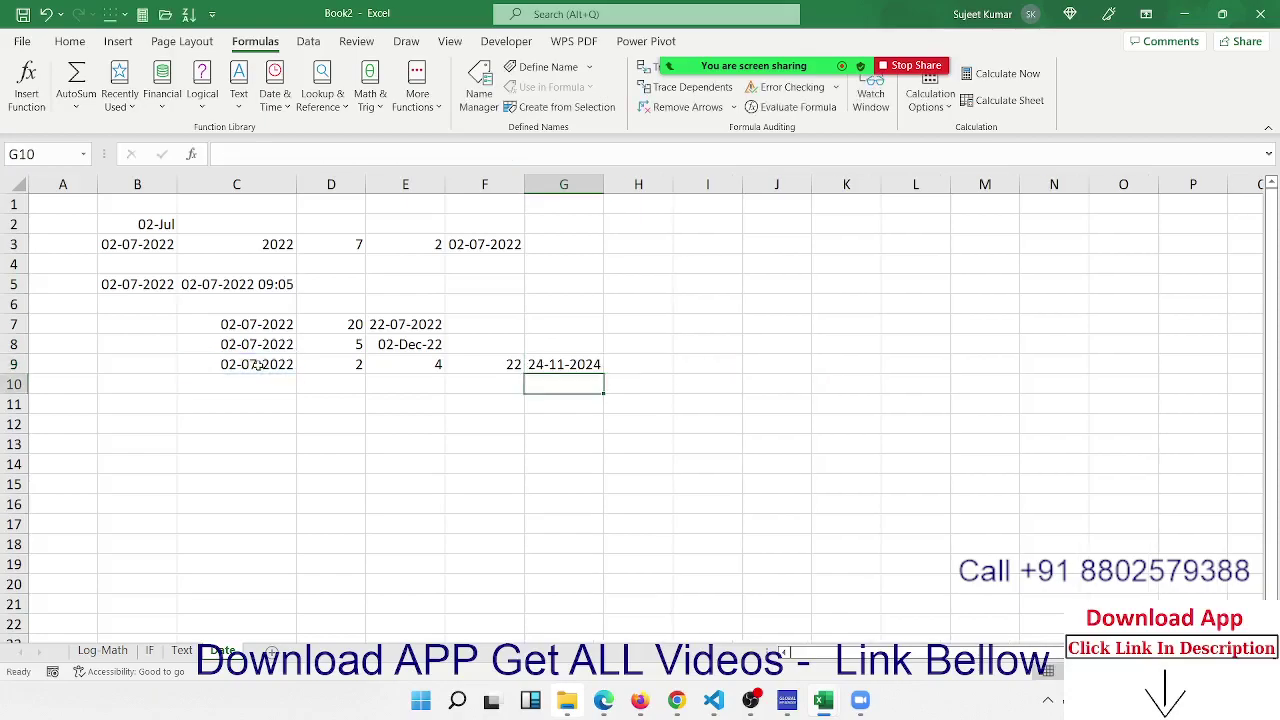
{"action": "key", "text": "Up"}
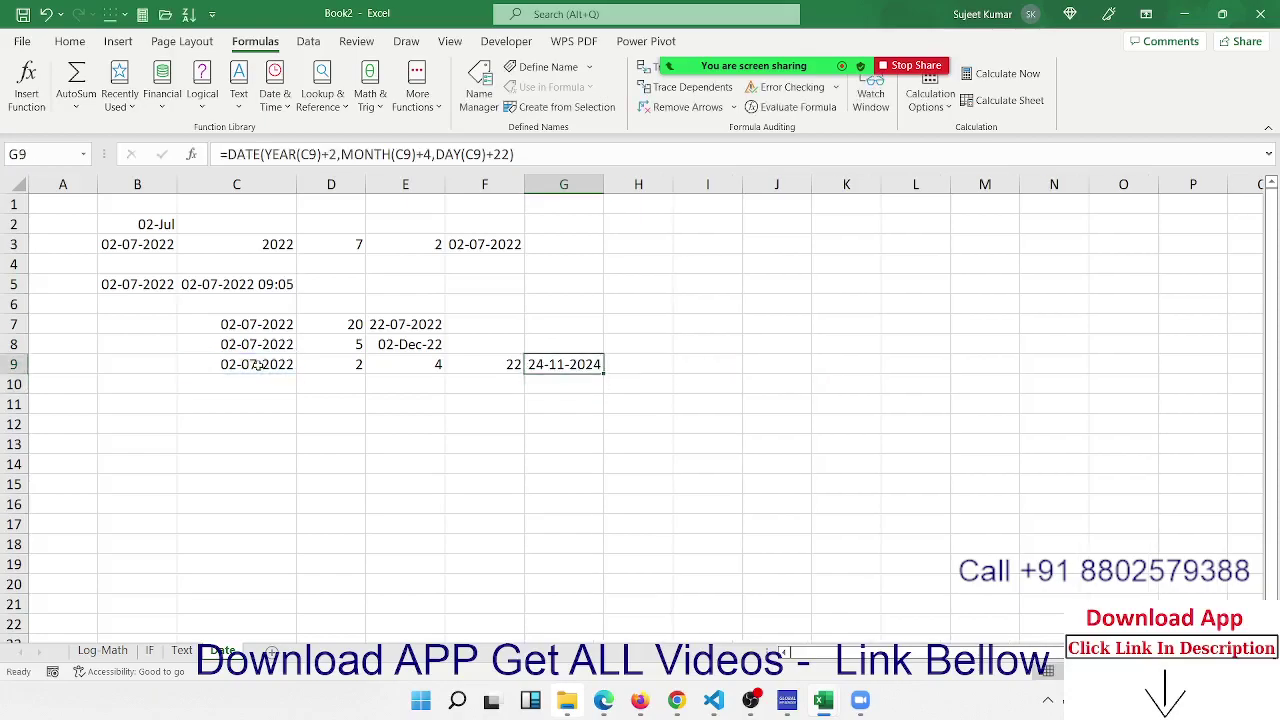
{"action": "key", "text": "Down"}
{"action": "key", "text": "Down"}
{"action": "key", "text": "Down"}
{"action": "key", "text": "Left"}
{"action": "key", "text": "Left"}
{"action": "key", "text": "Left"}
{"action": "key", "text": "Left"}
{"action": "key", "text": "Left"}
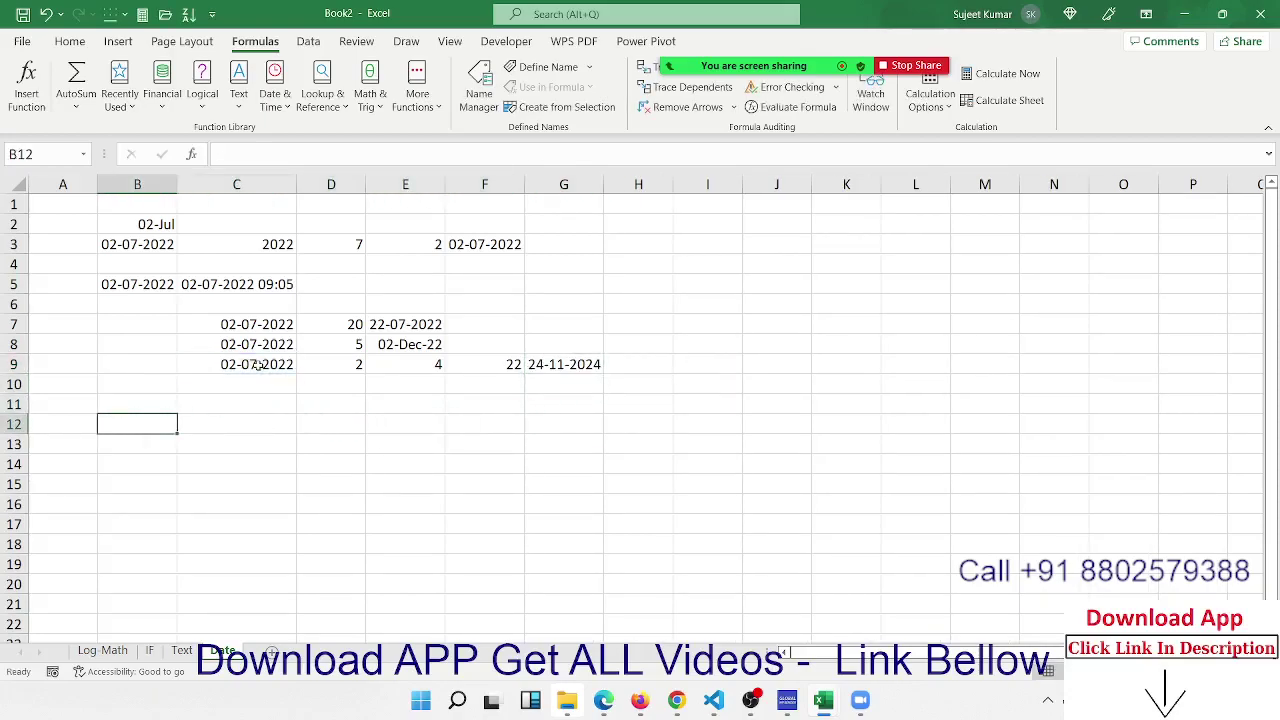
Enter 01-Jan in C12 and today's date, 02-07-2022, in D12.
{"action": "key", "text": "Right"}
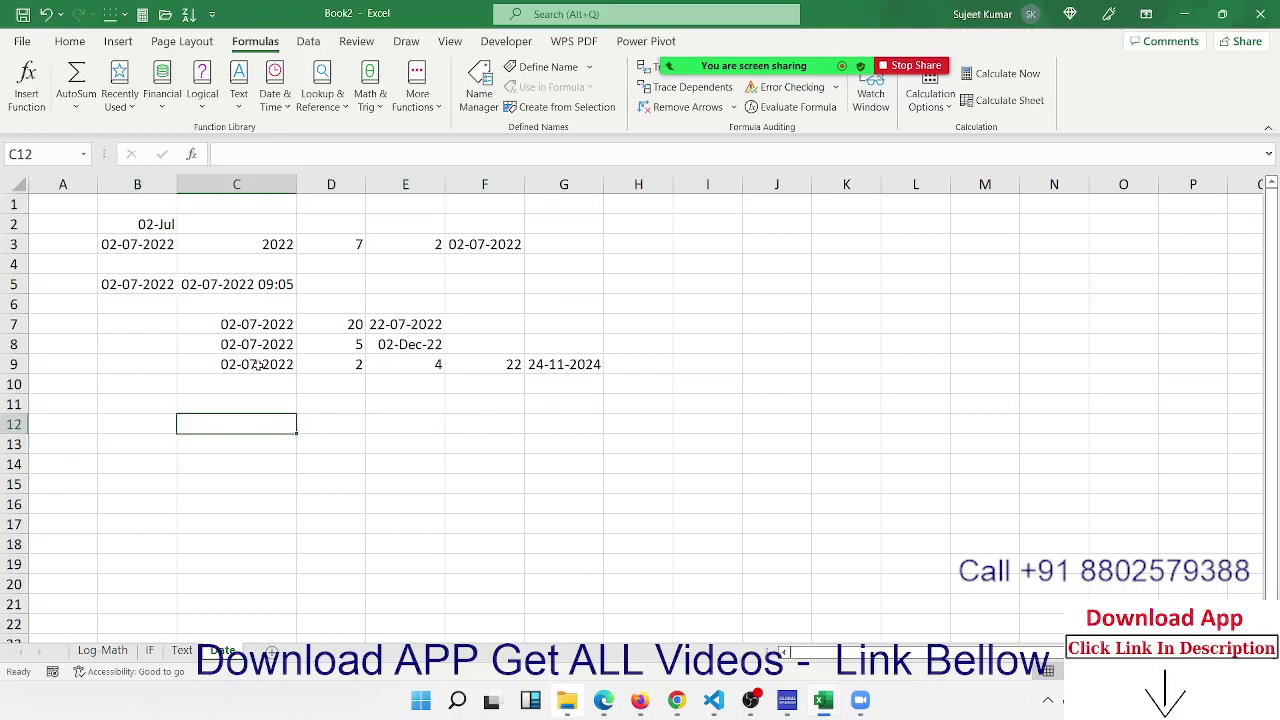
{"action": "type", "text": "1/1"}
{"action": "key", "text": "Tab"}
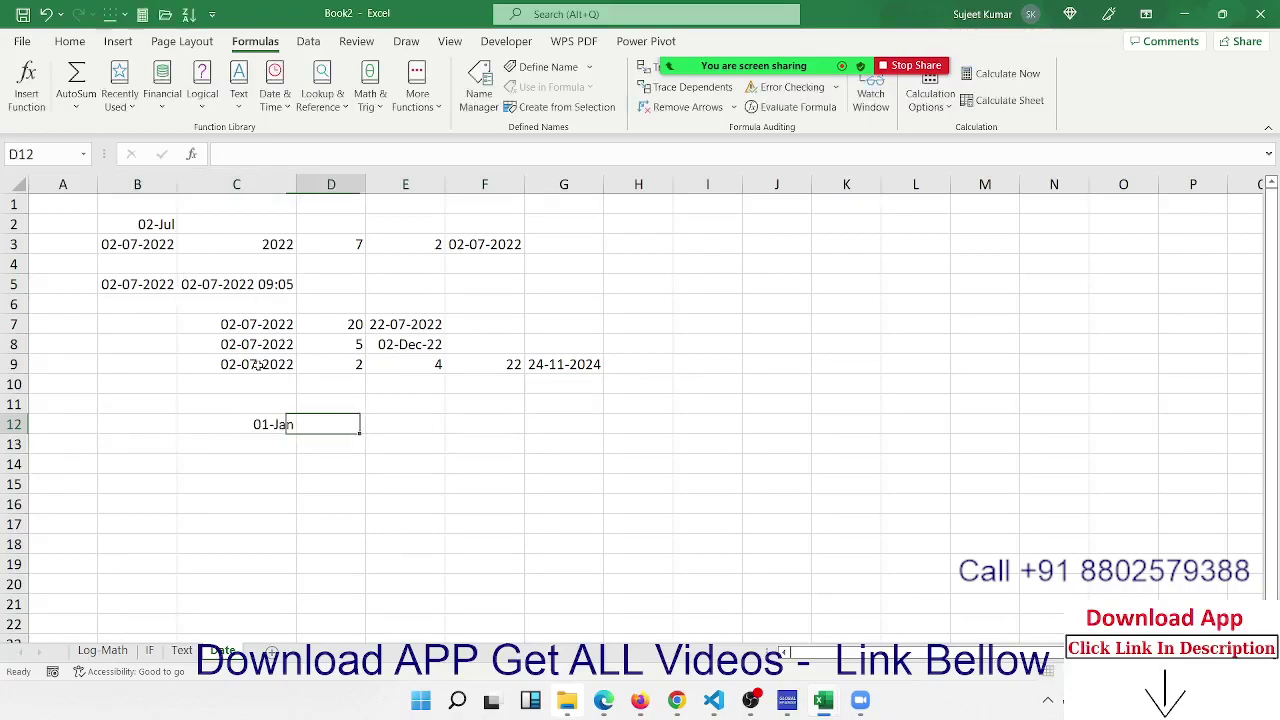
{"action": "key", "text": "ctrl+semicolon"}
{"action": "key", "text": "Tab"}
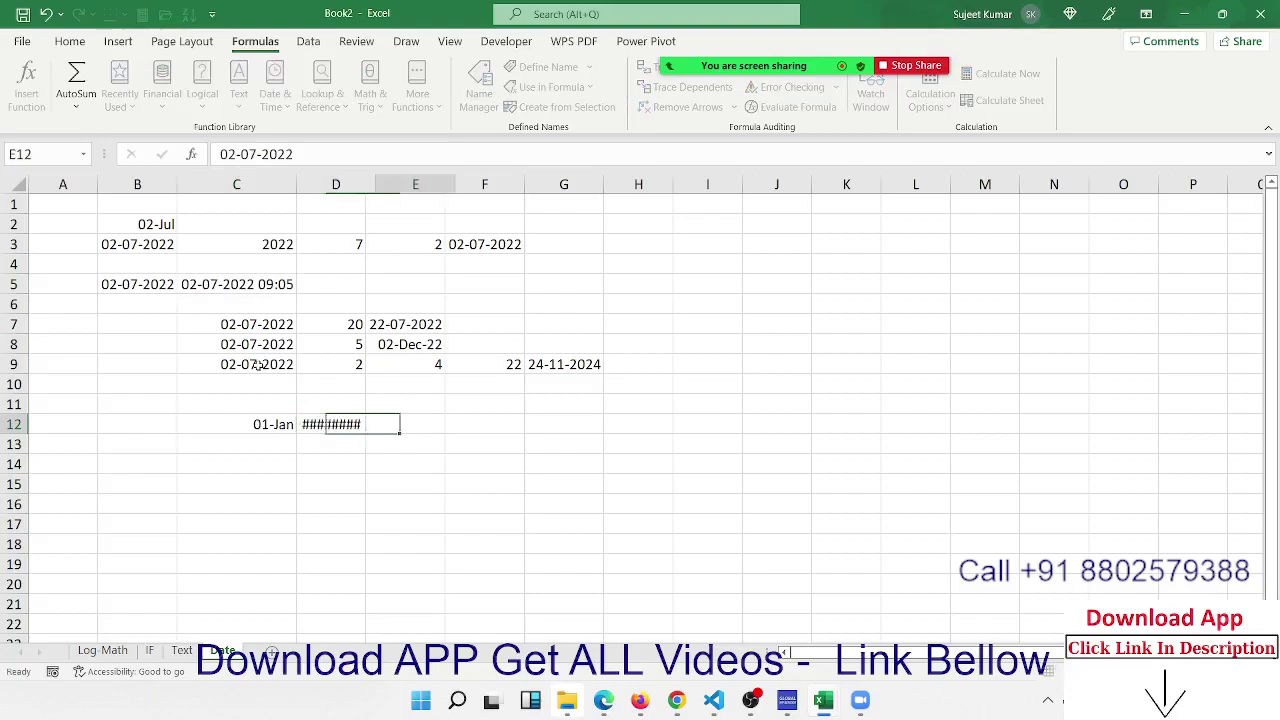
Compute the difference =D12-C12 in E12, giving 182 days.
{"action": "type", "text": "="}
{"action": "key", "text": "Left"}
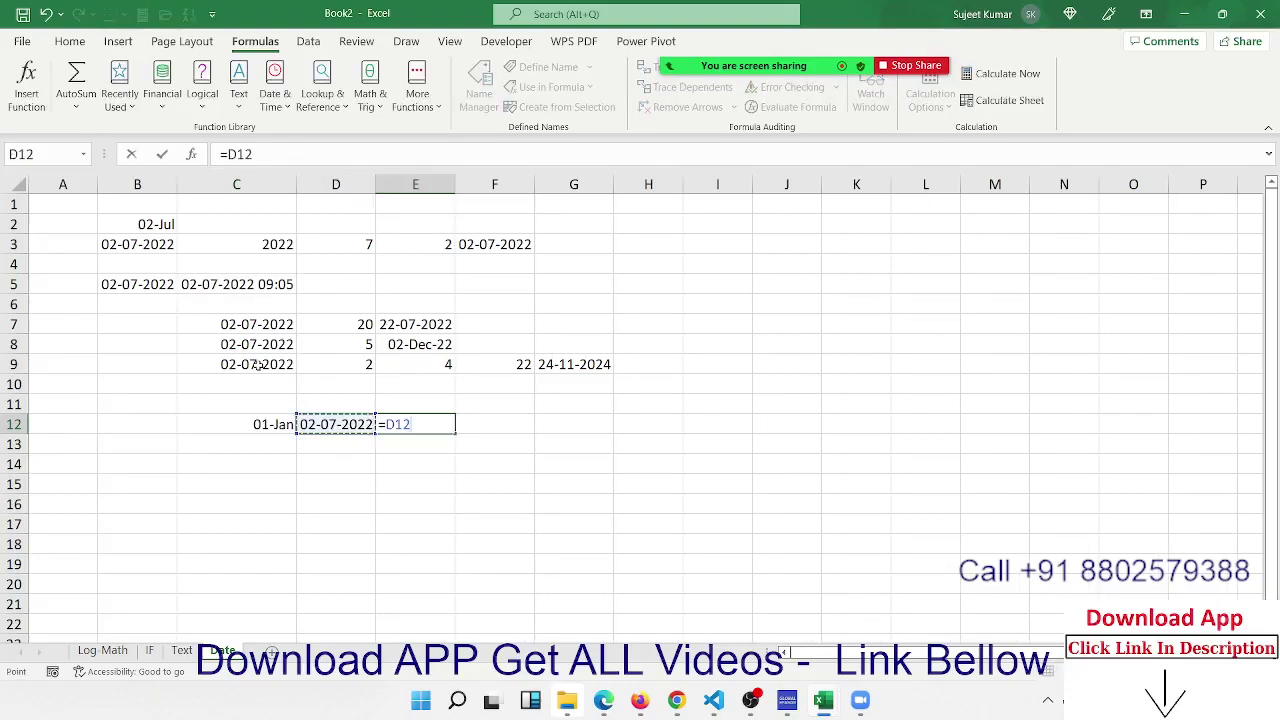
{"action": "type", "text": "-"}
{"action": "key", "text": "Left"}
{"action": "key", "text": "Tab"}
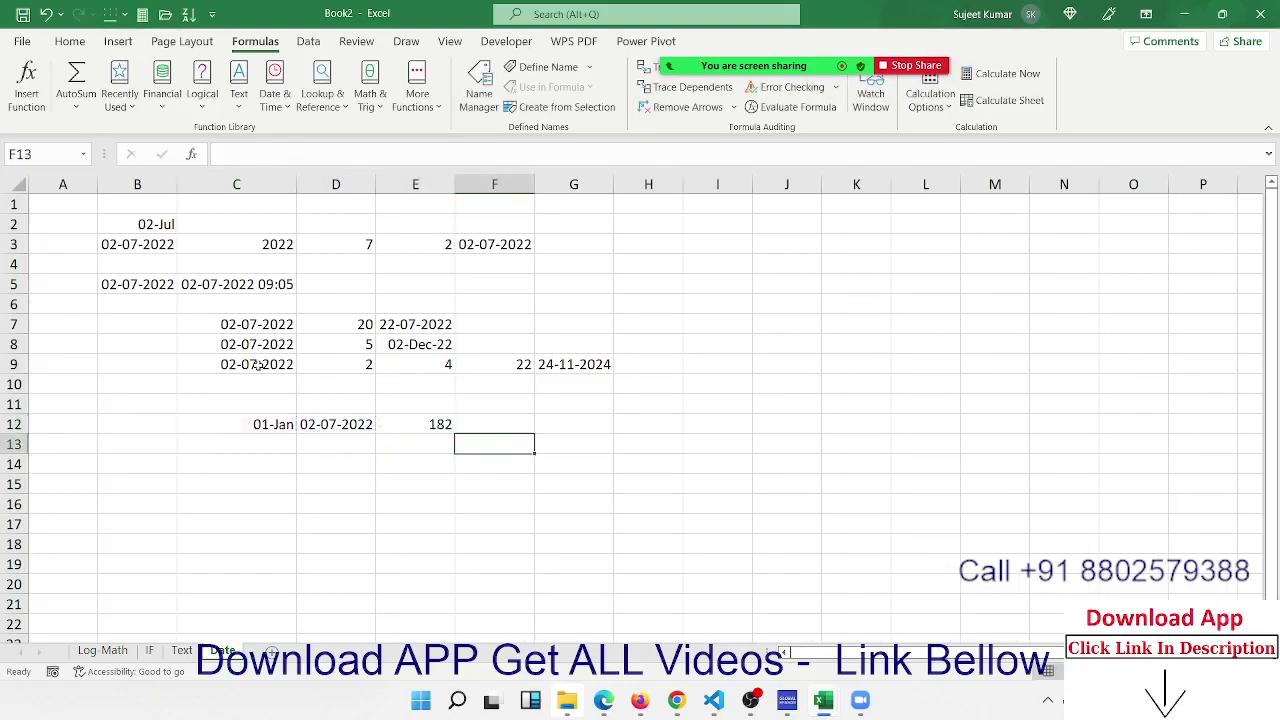
Count the same 182 days in F12 with =DAYS(D12,C12).
{"action": "type", "text": "=day"}
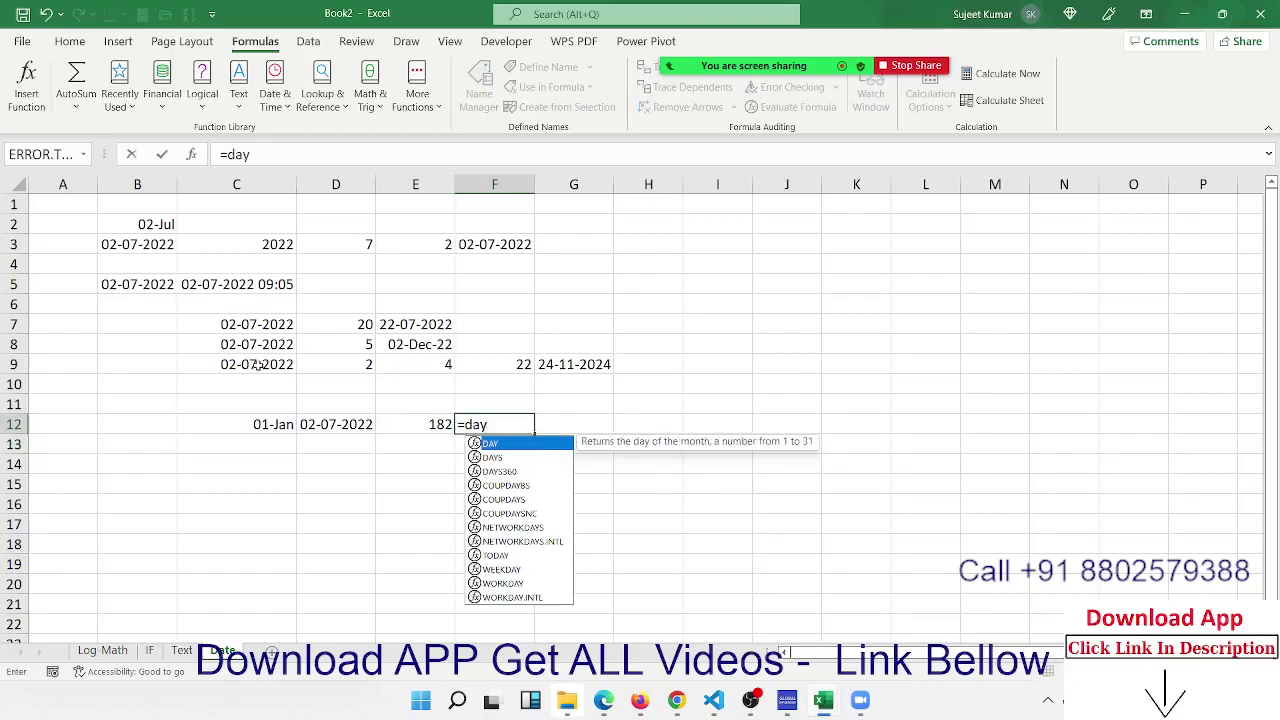
{"action": "key", "text": "Down"}
{"action": "key", "text": "Left"}
{"action": "key", "text": "Left"}
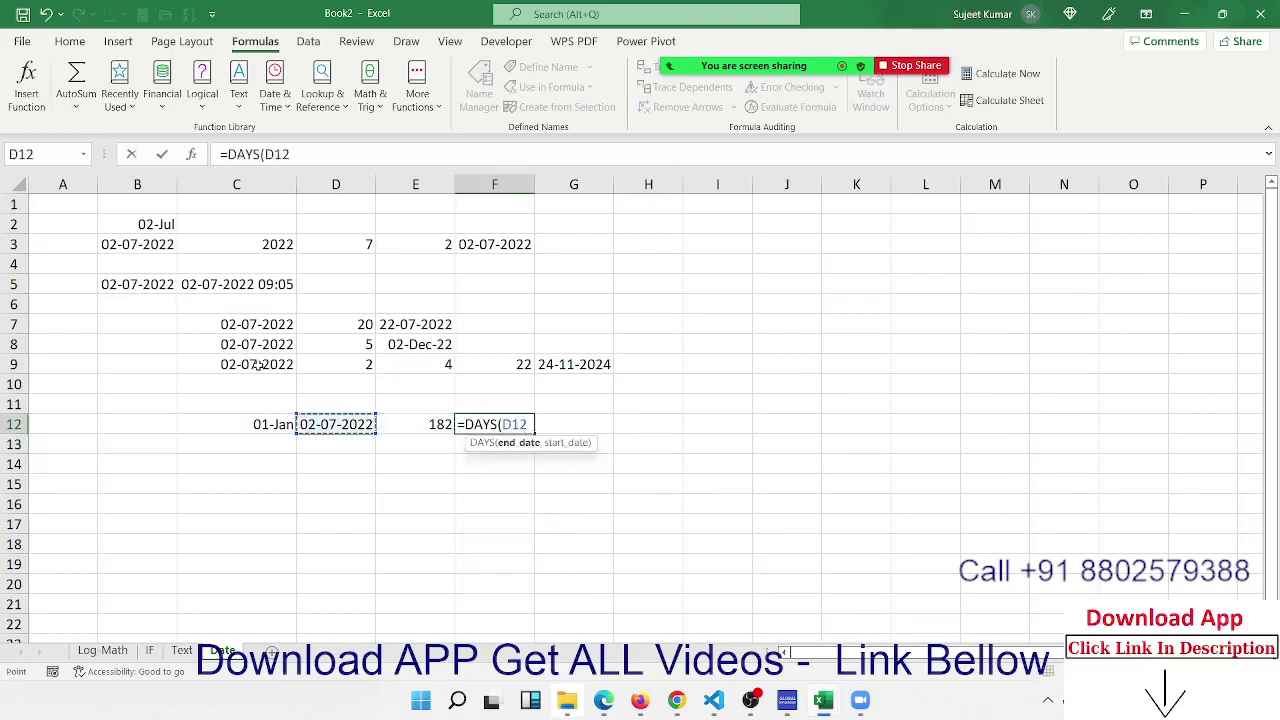
{"action": "type", "text": ","}
{"action": "key", "text": "Left"}
{"action": "key", "text": "Left"}
{"action": "key", "text": "Left"}
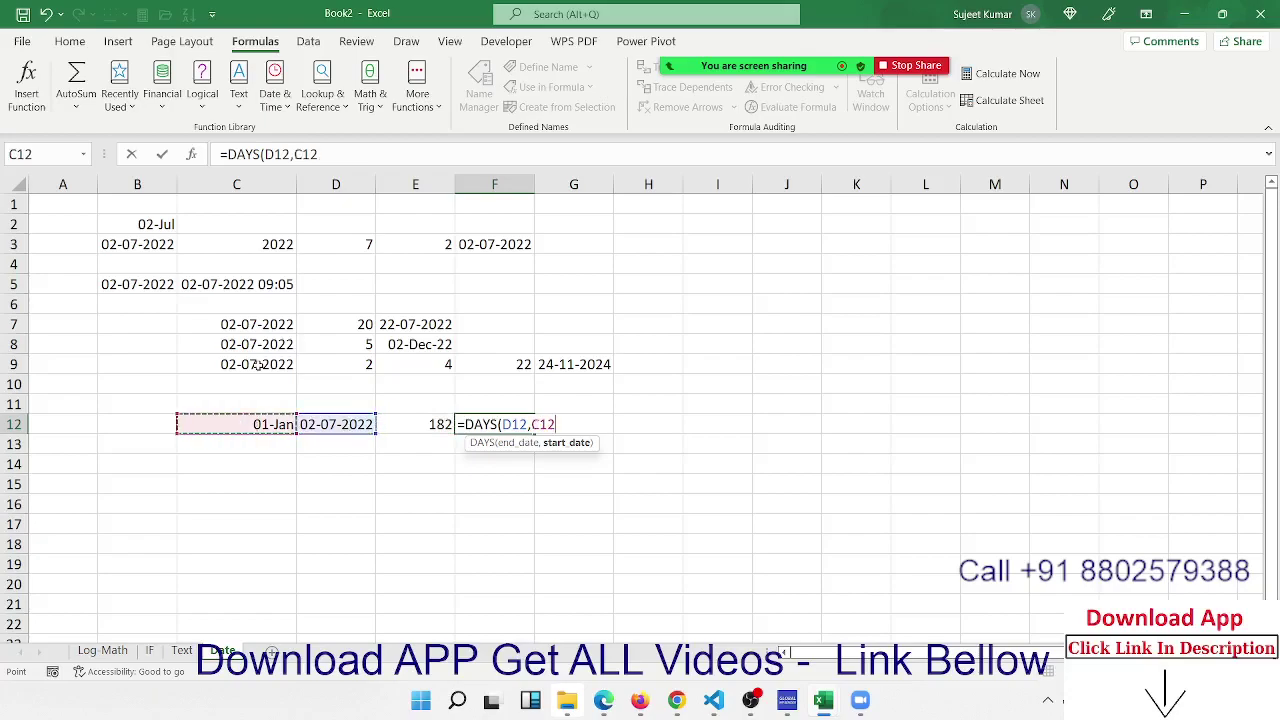
{"action": "key", "text": "Return"}
{"action": "key", "text": "Up"}
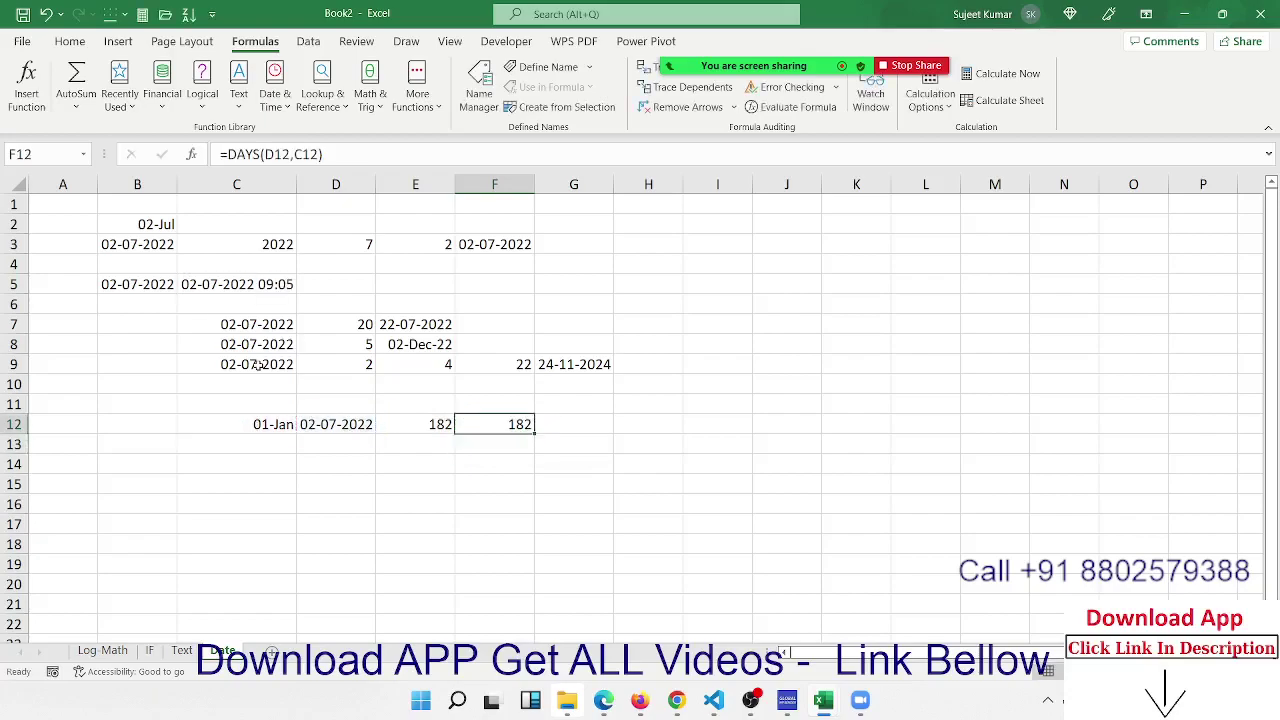
{"action": "key", "text": "Right"}
Enter =DAYS360(C12,D12) in G12, returning 181 days.
{"action": "type", "text": "="}
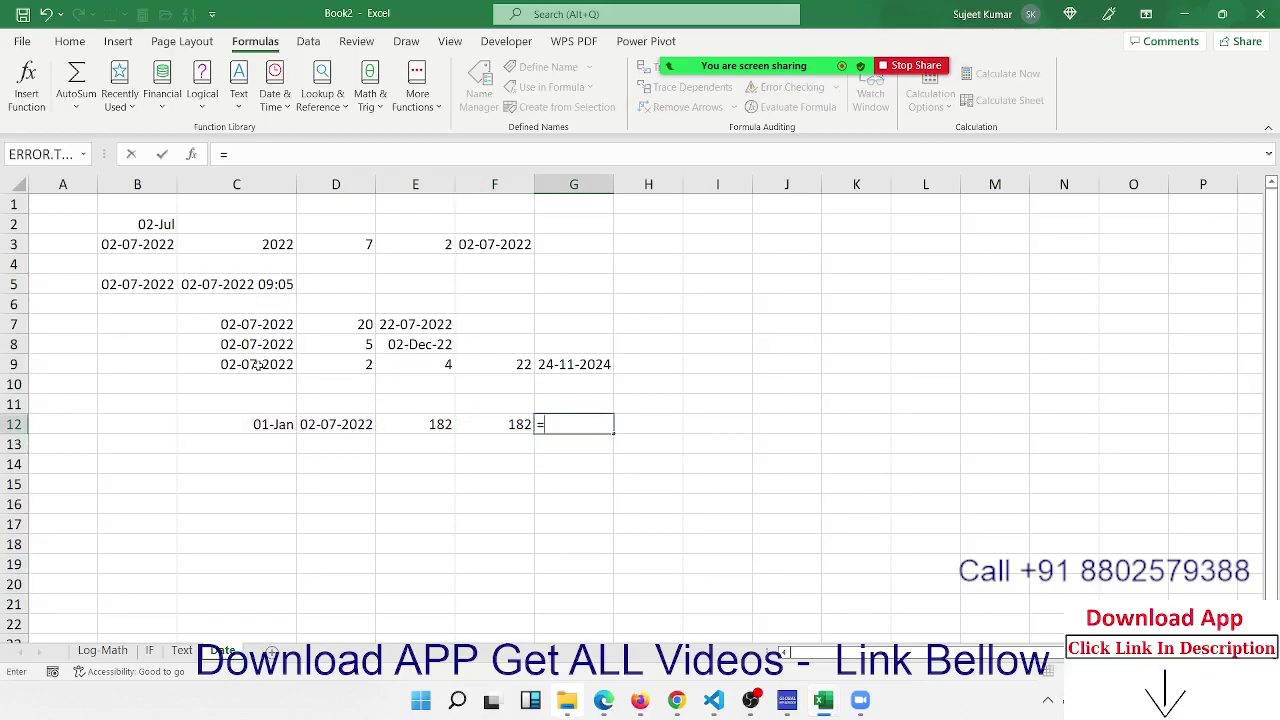
{"action": "type", "text": "day"}
{"action": "key", "text": "Down"}
{"action": "key", "text": "Down"}
{"action": "key", "text": "Tab"}
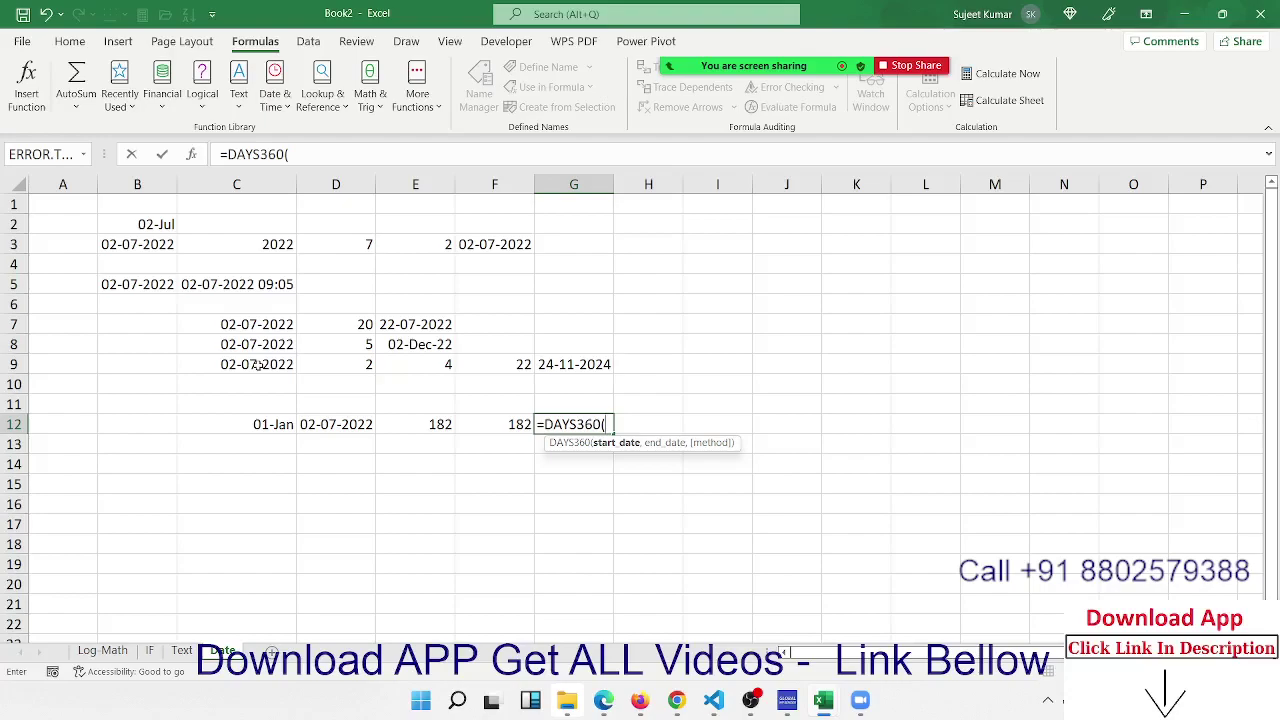
{"action": "key", "text": "Left"}
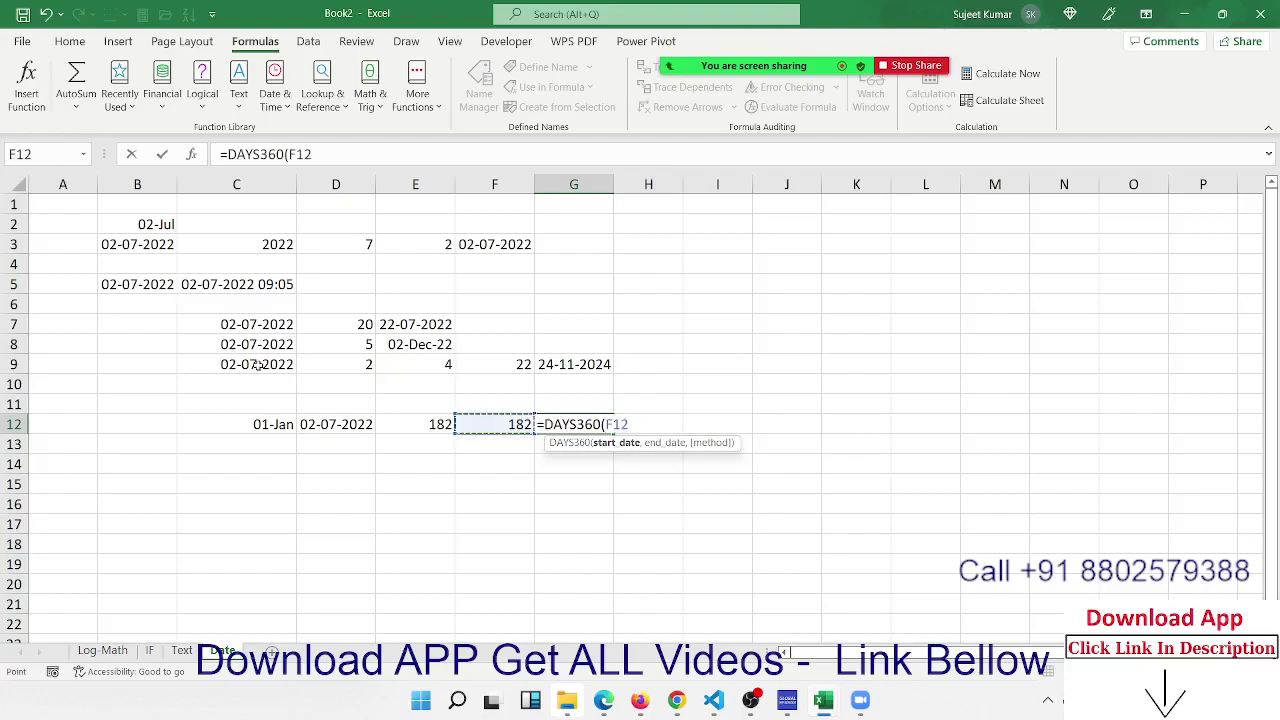
{"action": "key", "text": "Left"}
{"action": "key", "text": "Left"}
{"action": "key", "text": "Left"}
{"action": "type", "text": ","}
{"action": "key", "text": "Left"}
{"action": "key", "text": "Left"}
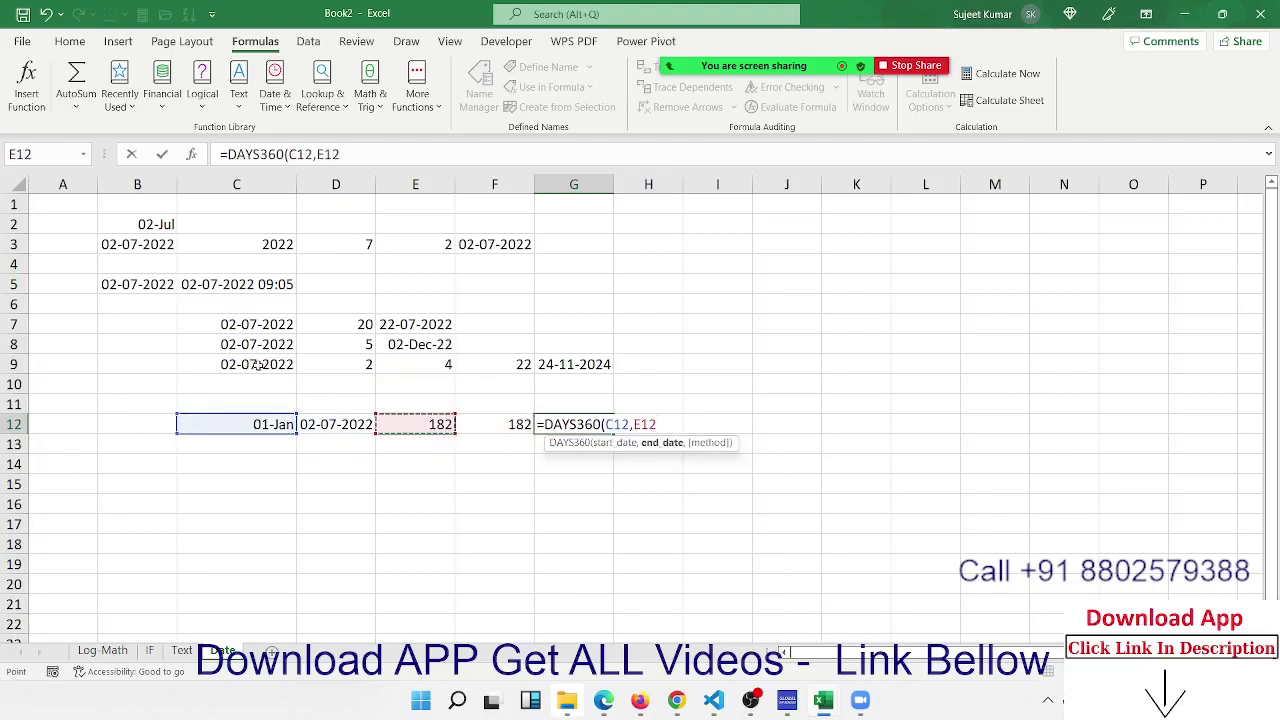
{"action": "key", "text": "Left"}
{"action": "key", "text": "Return"}
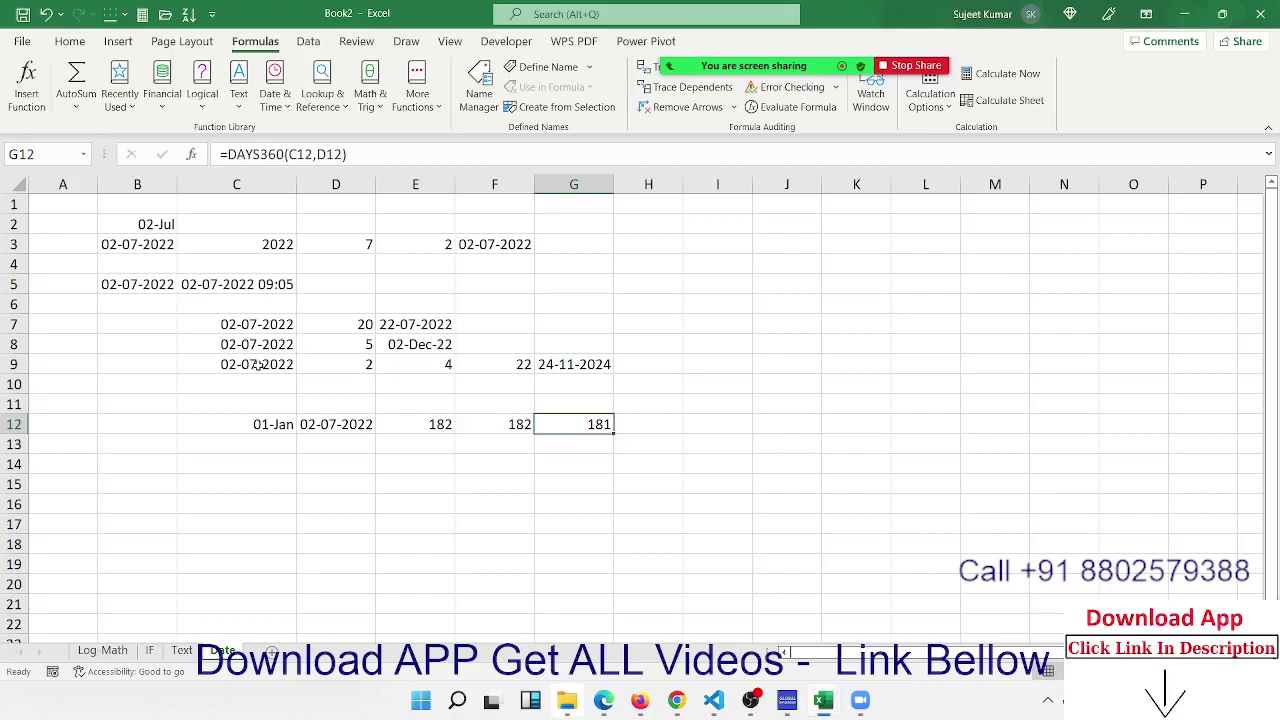
Compare the row 12 day counts, then select C13:D13 below the dates.
{"action": "key", "text": "Up"}
{"action": "key", "text": "Down"}
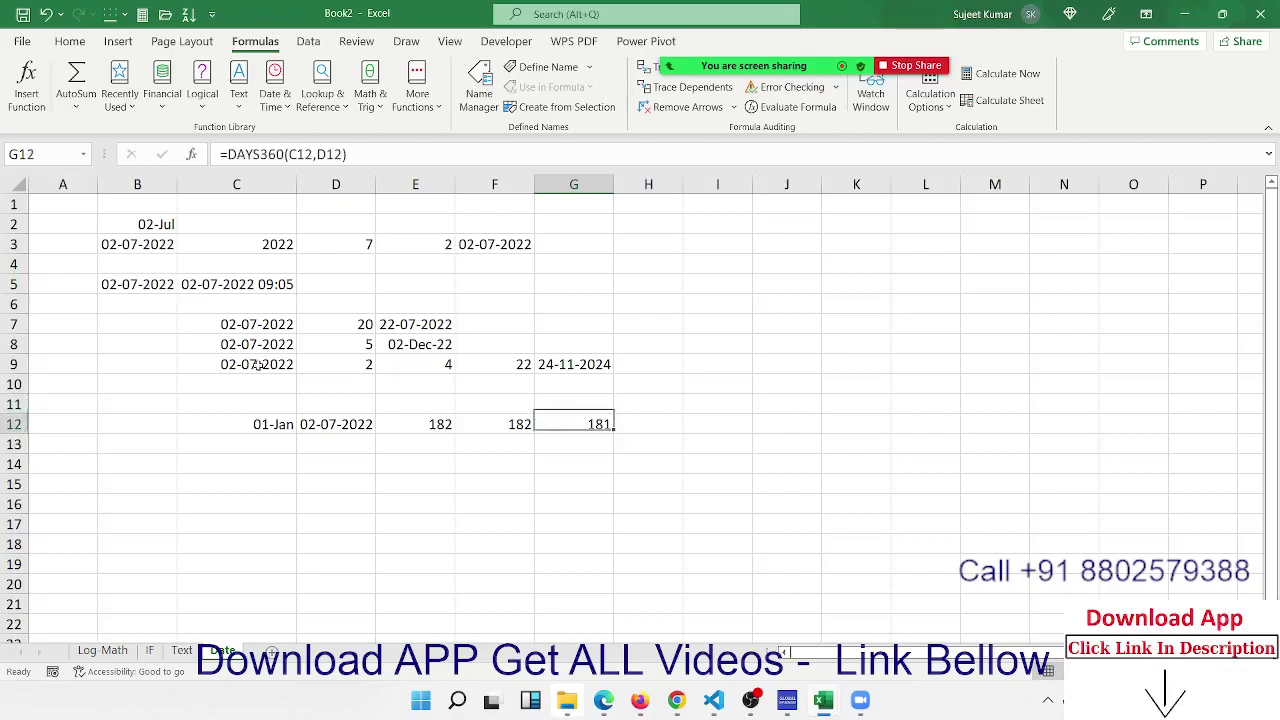
{"action": "key", "text": "Left"}
{"action": "key", "text": "Left"}
{"action": "key", "text": "Left"}
{"action": "key", "text": "Left"}
{"action": "key", "text": "Down"}
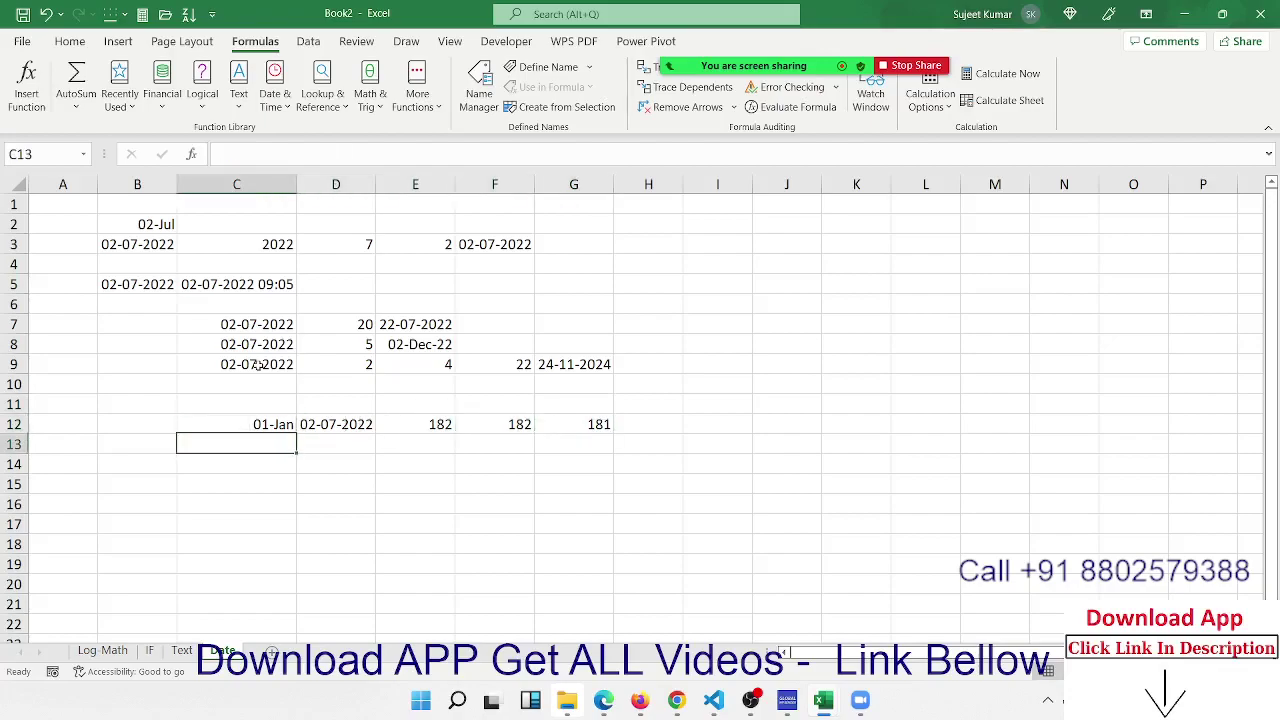
{"action": "key", "text": "Up"}
{"action": "key", "text": "Right"}
{"action": "key", "text": "Right"}
{"action": "key", "text": "Right"}
{"action": "key", "text": "Right"}
{"action": "key", "text": "Left"}
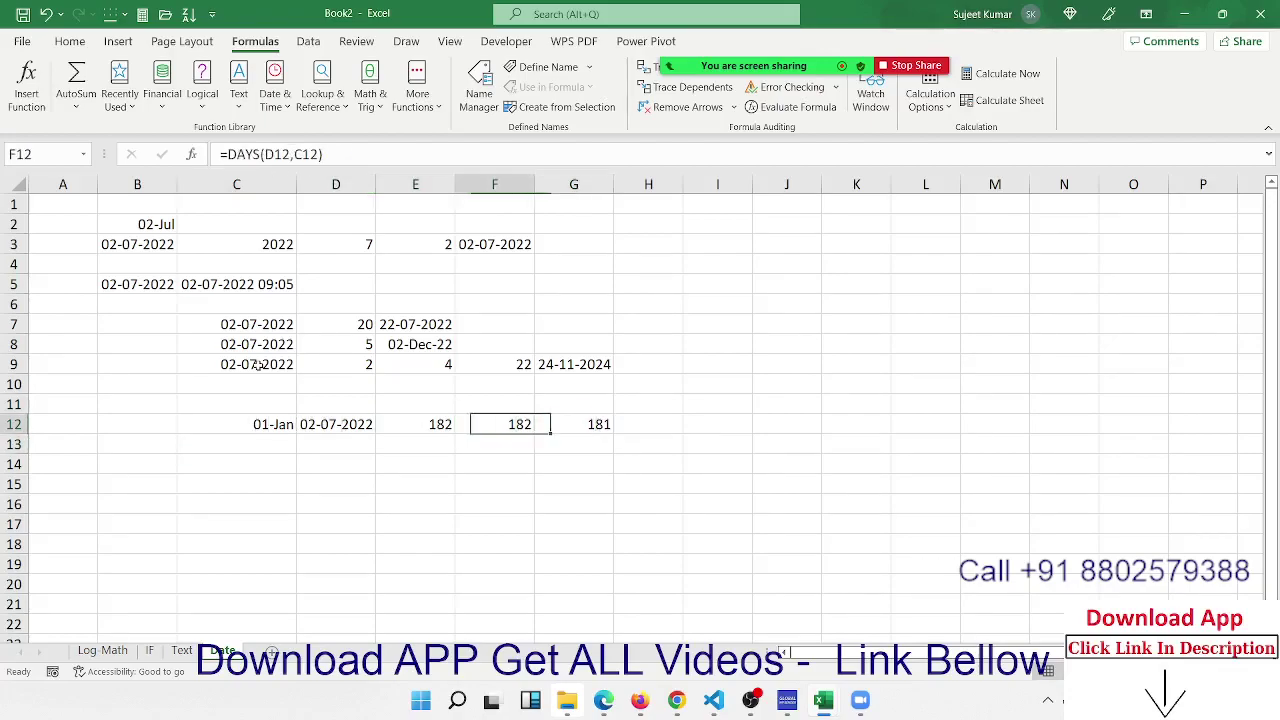
{"action": "key", "text": "Left"}
{"action": "key", "text": "Left"}
{"action": "key", "text": "Left"}
{"action": "key", "text": "Down"}
{"action": "key", "text": "Down"}
{"action": "key", "text": "Up"}
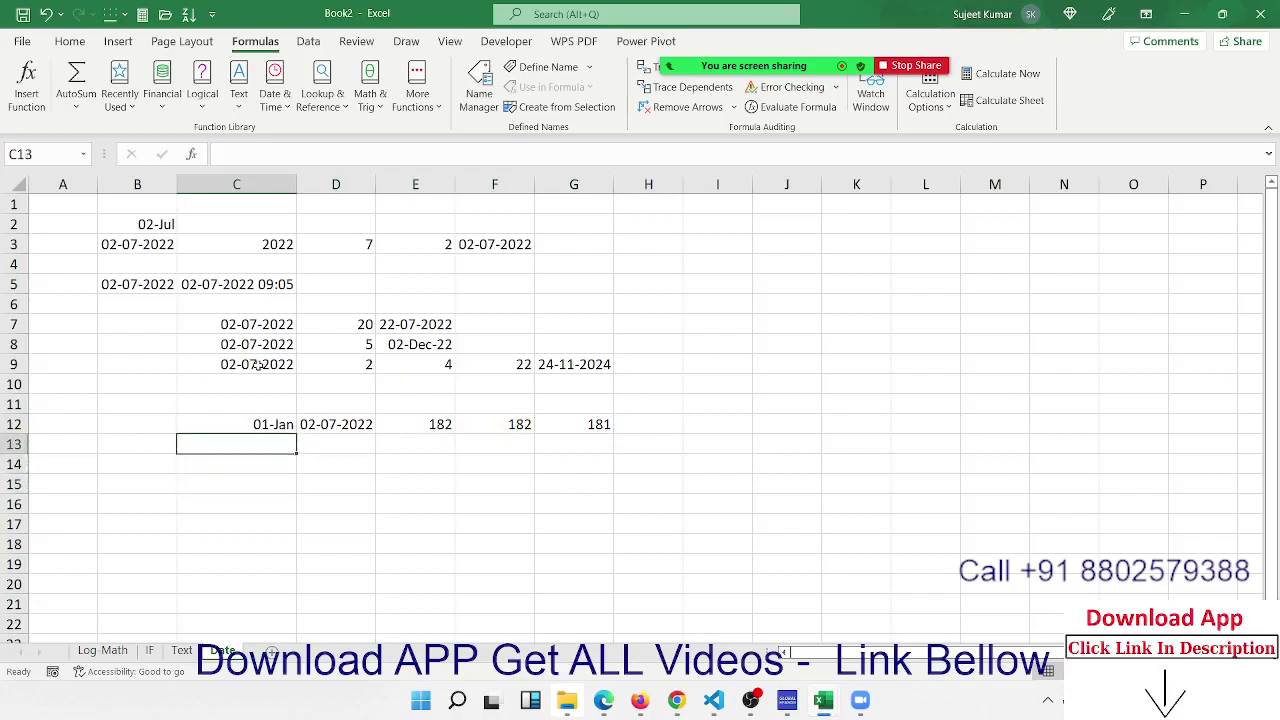
{"action": "key", "text": "Up"}
{"action": "key", "text": "Down"}
{"action": "key", "text": "Down"}
{"action": "key", "text": "Up"}
{"action": "key", "text": "Down"}
{"action": "key", "text": "Up"}
{"action": "key", "text": "Up"}
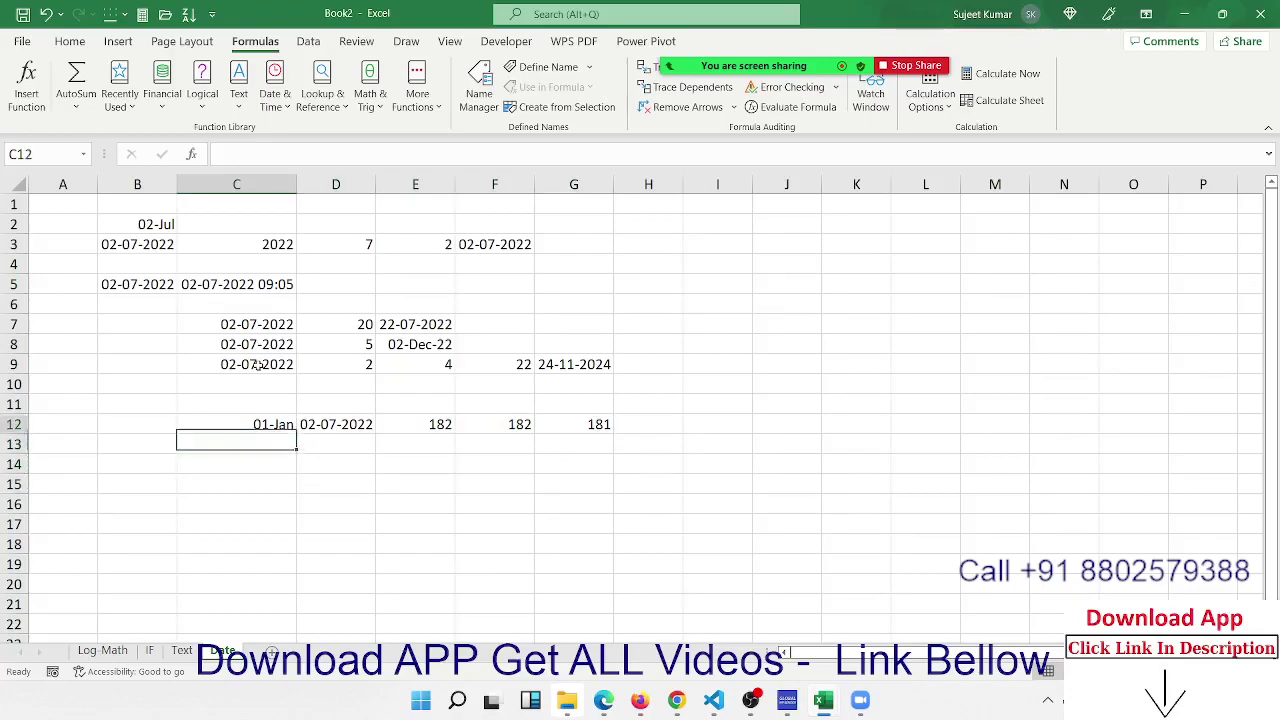
{"action": "key", "text": "Right"}
{"action": "key", "text": "Right"}
{"action": "key", "text": "Right"}
{"action": "key", "text": "Right"}
{"action": "key", "text": "Left"}
{"action": "key", "text": "Left"}
{"action": "key", "text": "Left"}
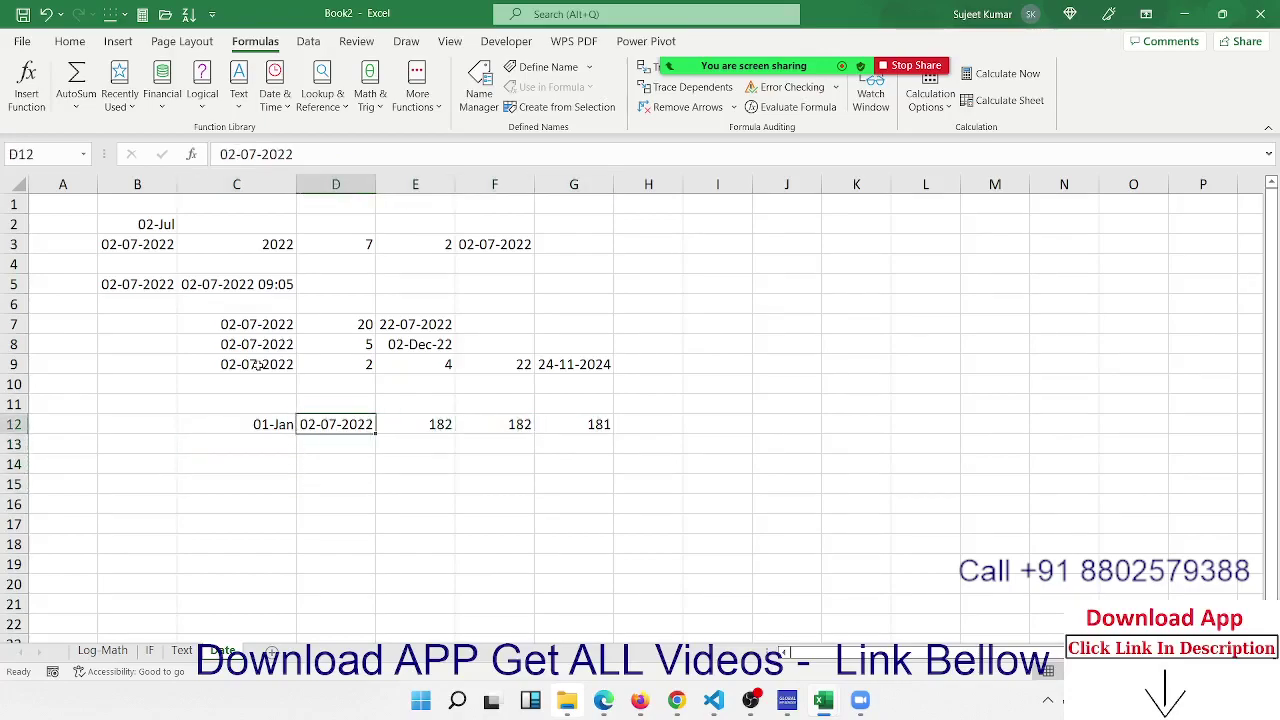
{"action": "key", "text": "Left"}
{"action": "key", "text": "Down"}
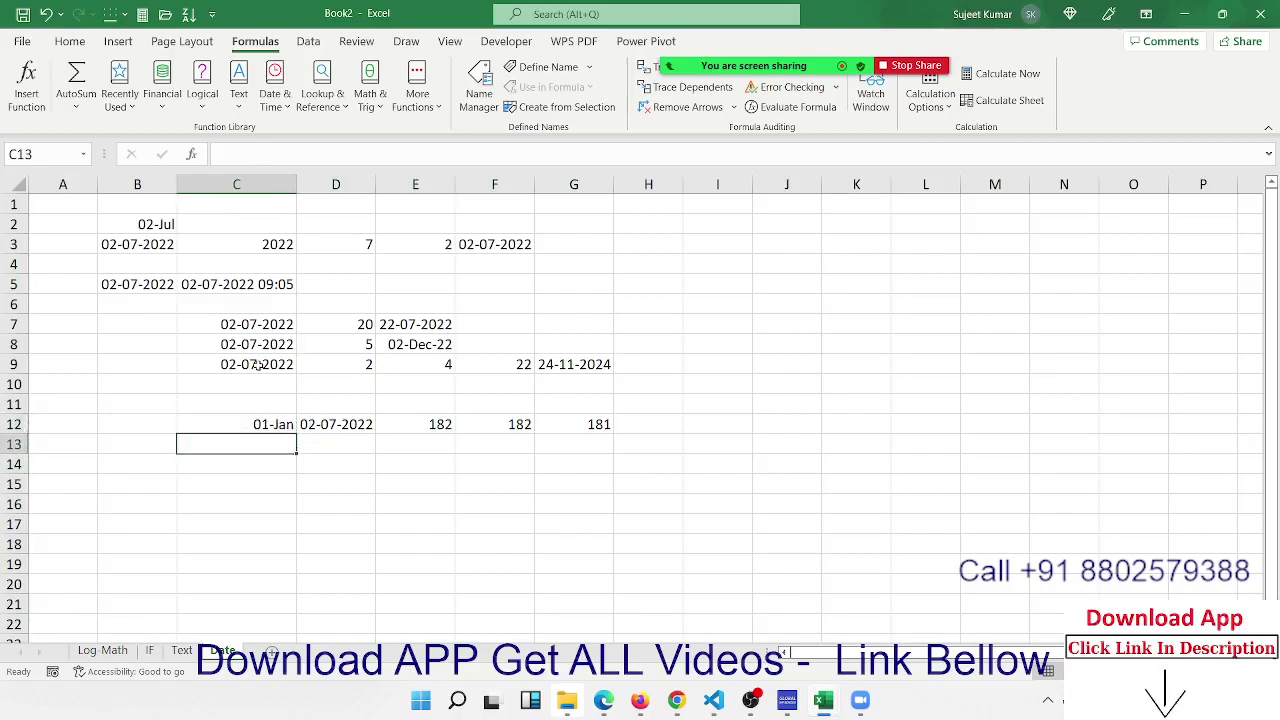
{"action": "key", "text": "shift+Right"}
Fill the two dates down into C13:D13 and select E13.
{"action": "key", "text": "ctrl+d"}
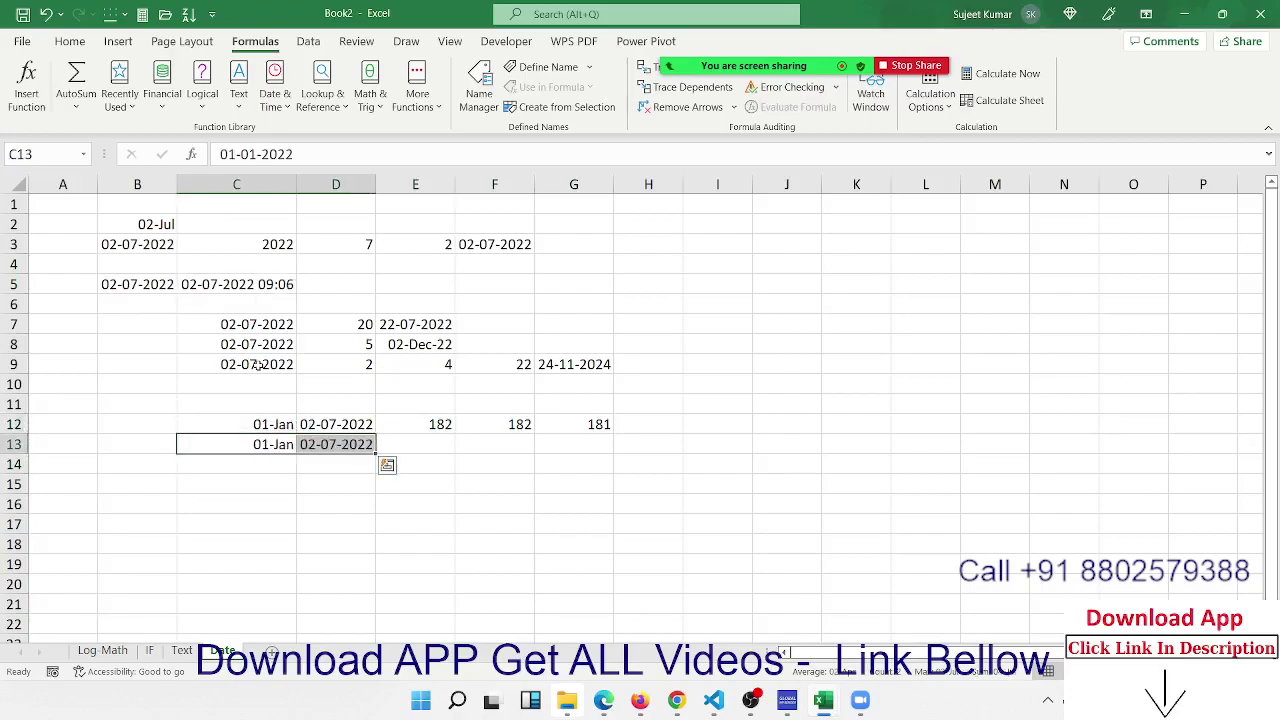
{"action": "key", "text": "Right"}
{"action": "key", "text": "Right"}
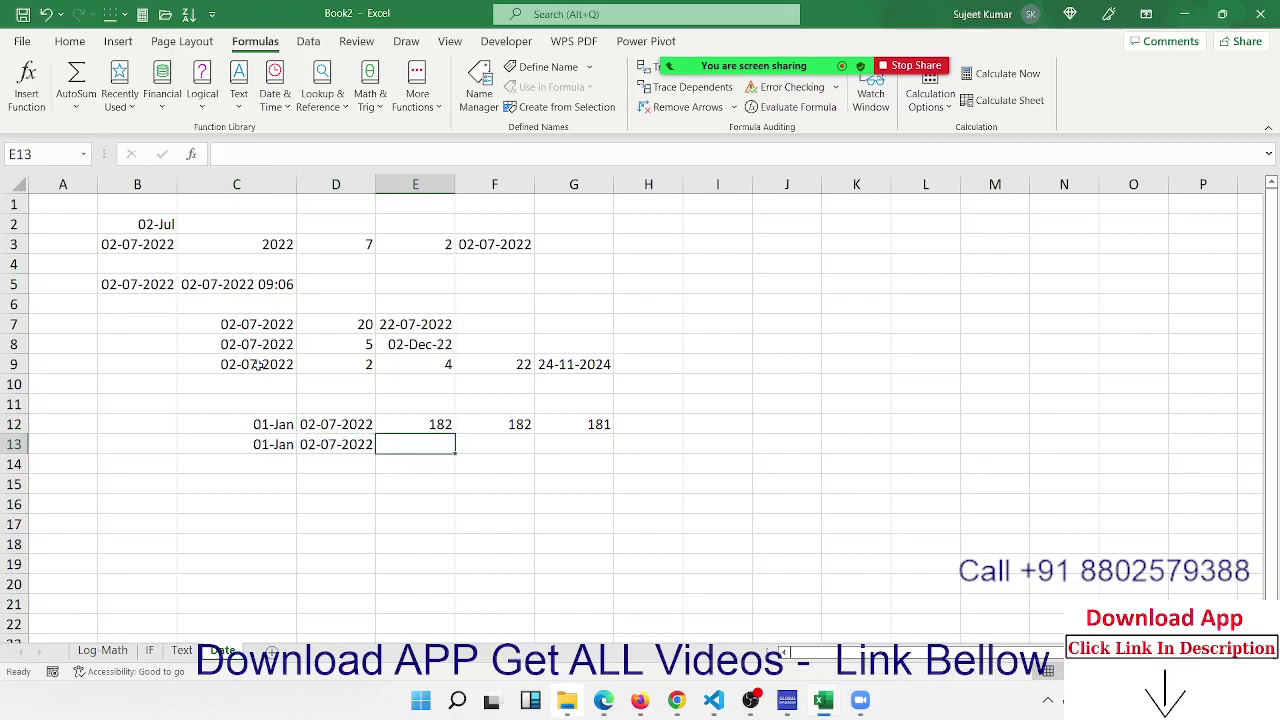
{"action": "left_click", "coordinate": [771, 339]}
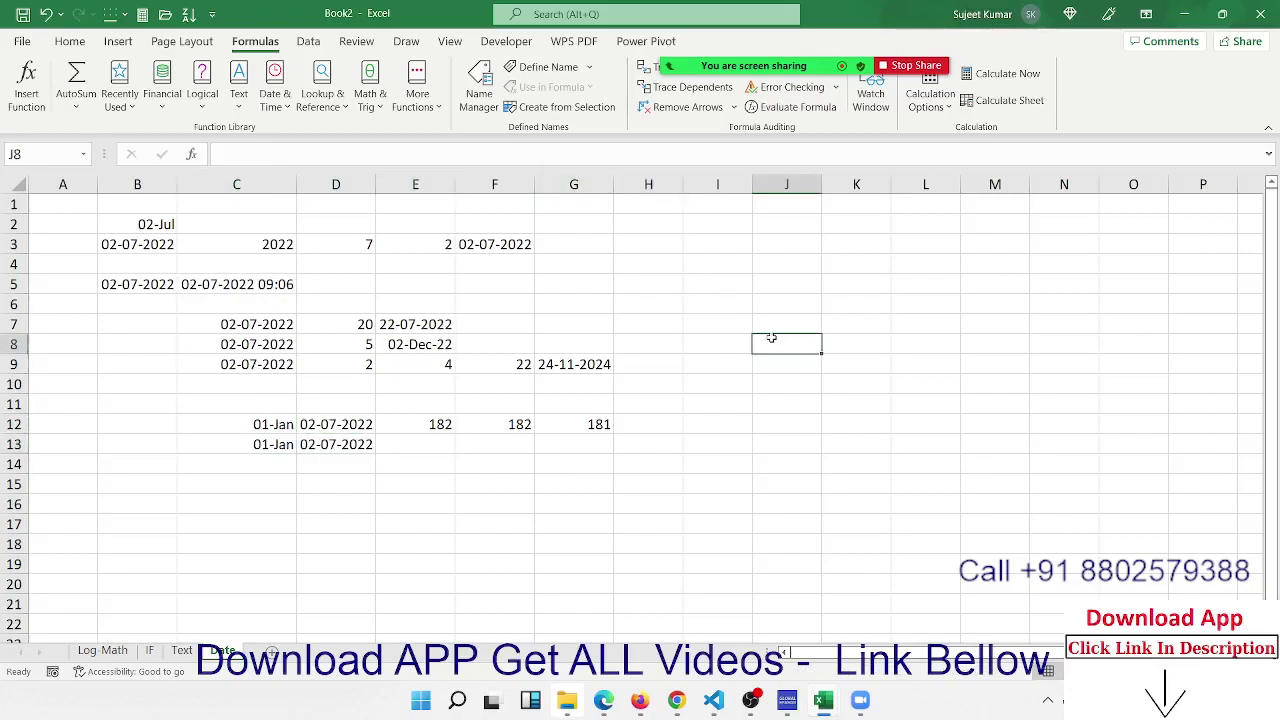
{"action": "left_click", "coordinate": [426, 440]}
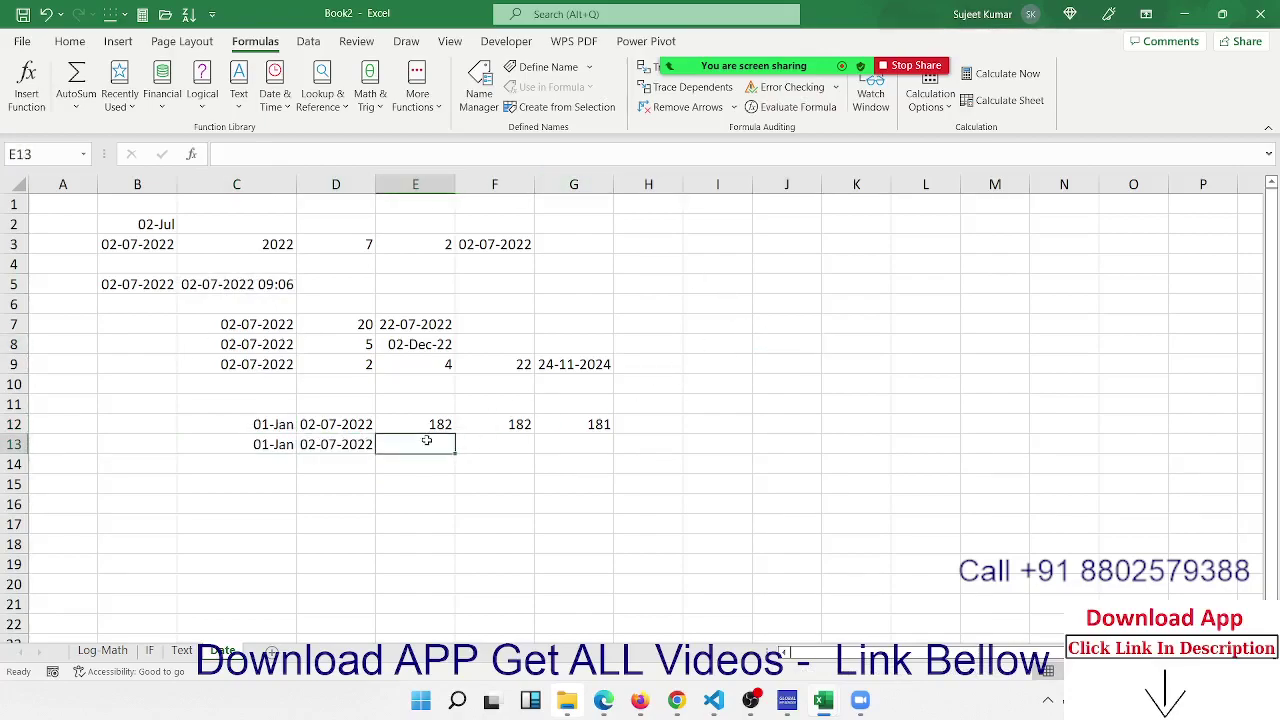
Enter =NETWORKDAYS(C13,D13,K3:K18) in E13, returning 130 working days.
{"action": "type", "text": "=net"}
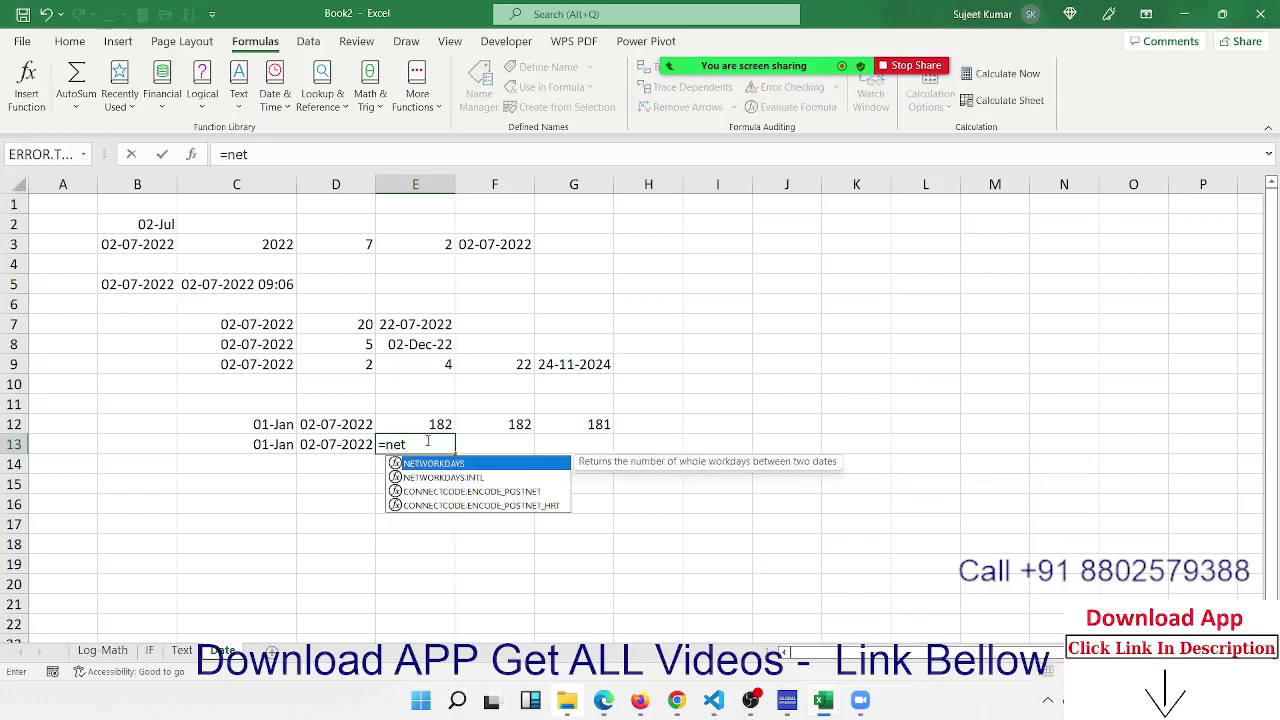
{"action": "key", "text": "Tab"}
{"action": "key", "text": "Left"}
{"action": "key", "text": "Left"}
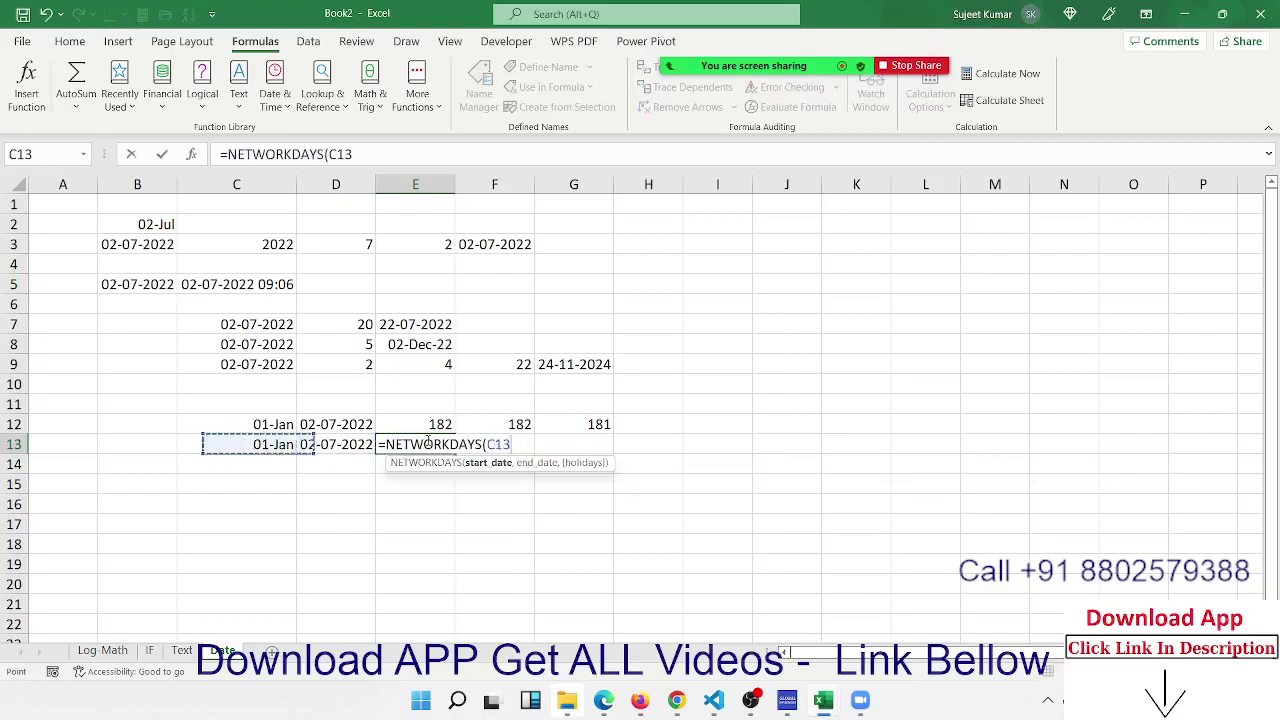
{"action": "type", "text": ","}
{"action": "key", "text": "Left"}
{"action": "type", "text": ","}
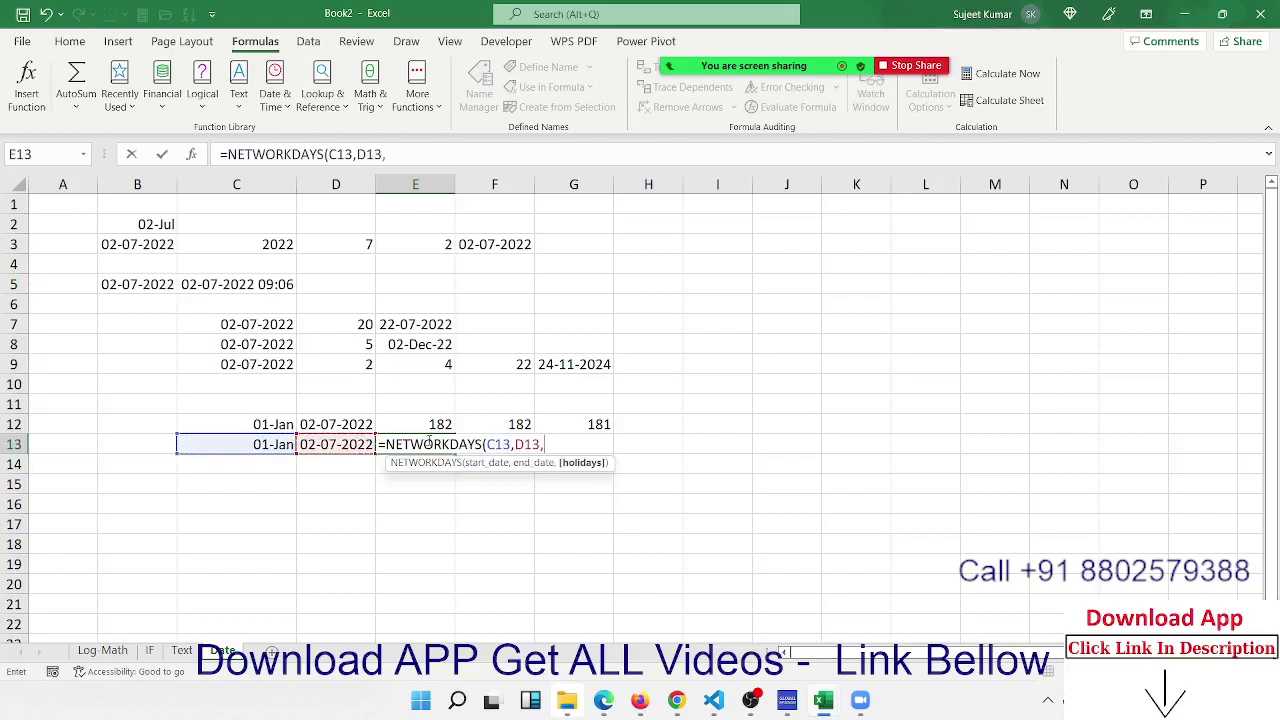
{"action": "left_click_drag", "start_coordinate": [845, 244], "coordinate": [863, 546]}
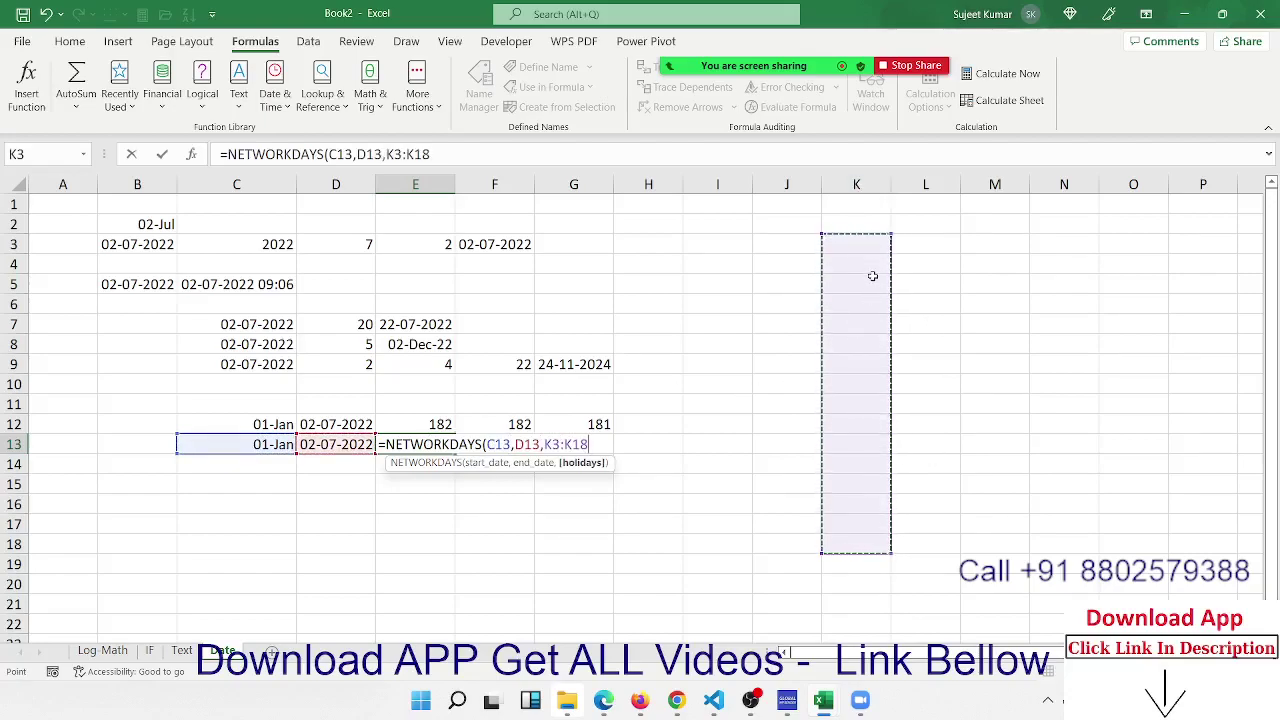
{"action": "type", "text": ")"}
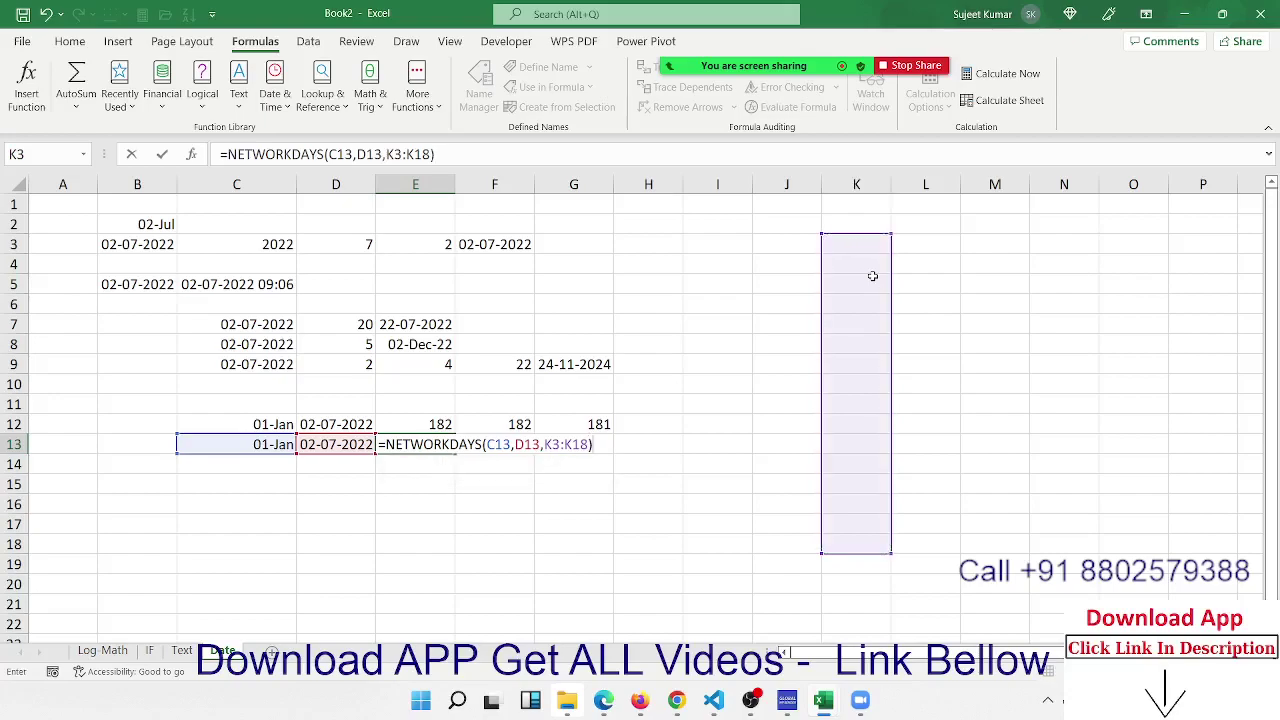
{"action": "key", "text": "Return"}
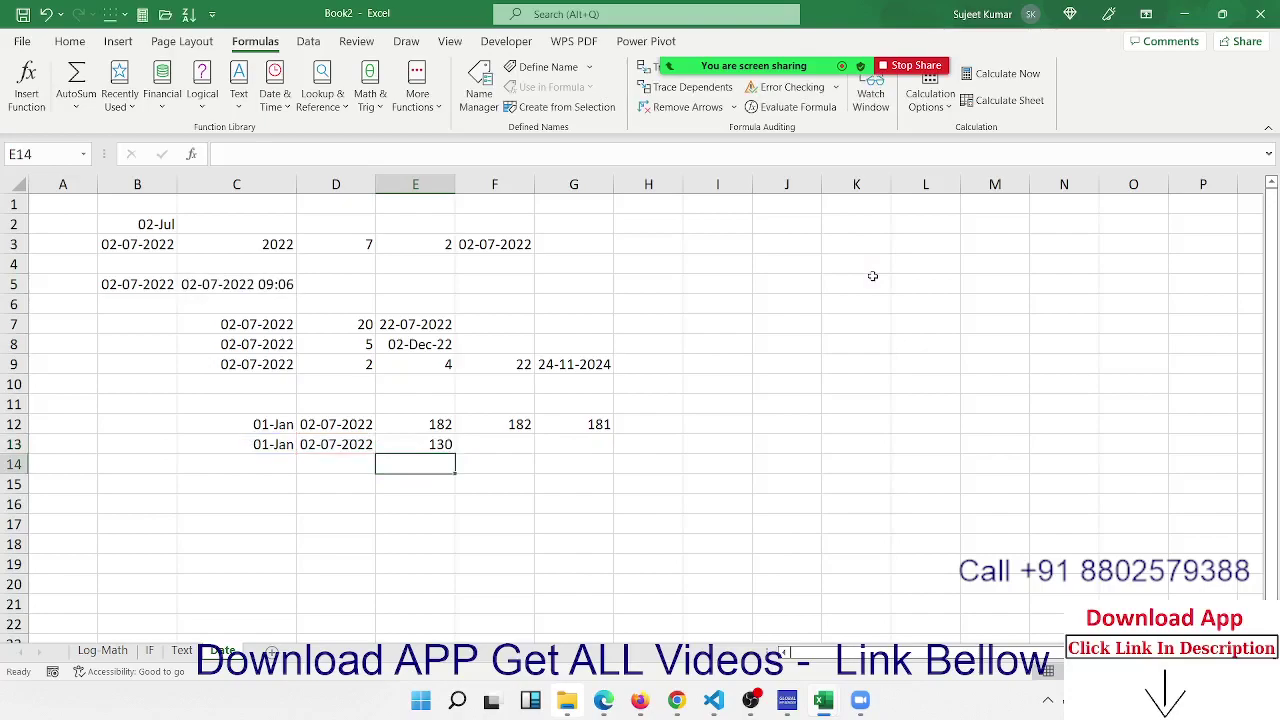
In F13 begin =NETWORKDAYS.INTL with C13 as start and D13 as end date.
{"action": "key", "text": "Right"}
{"action": "key", "text": "Up"}
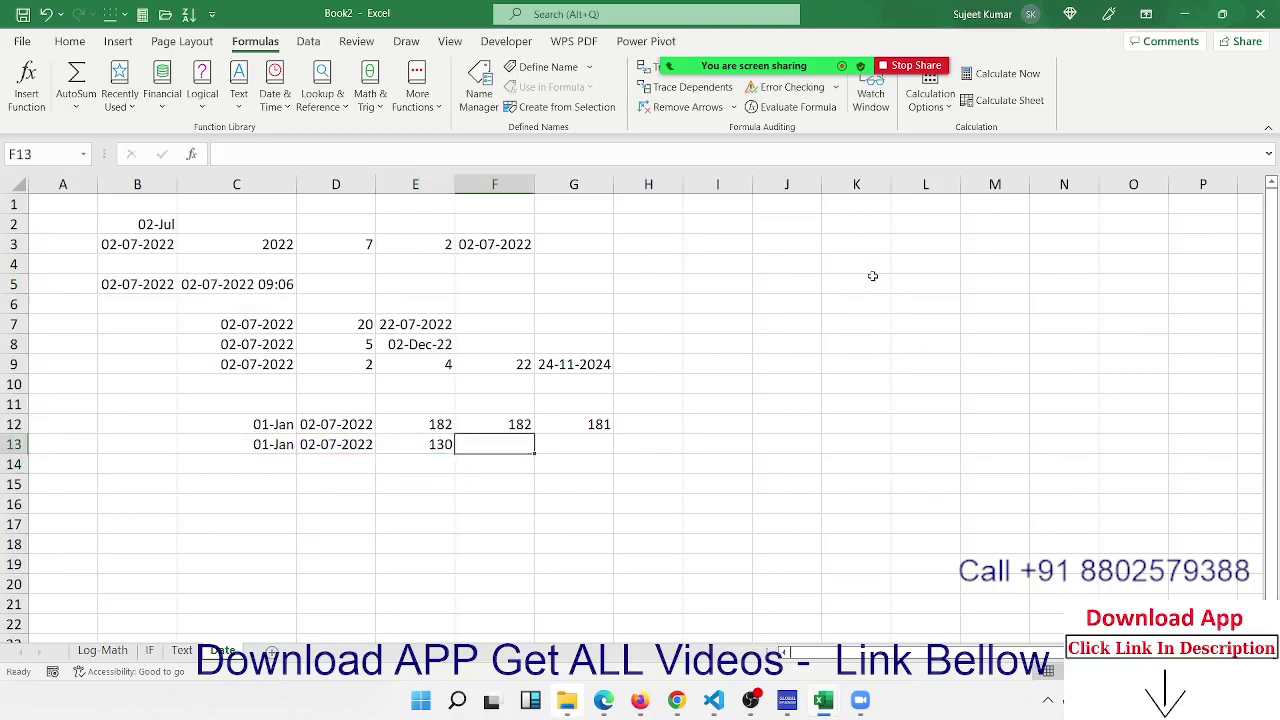
{"action": "type", "text": "="}
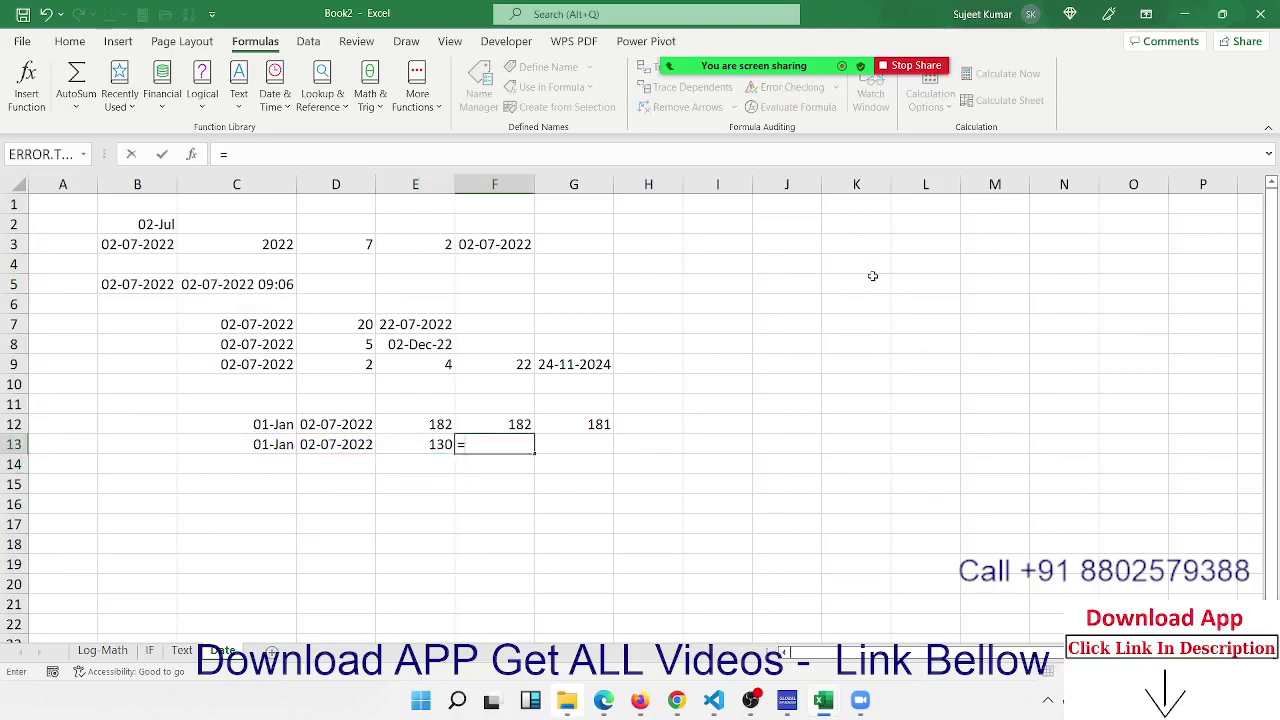
{"action": "type", "text": "n"}
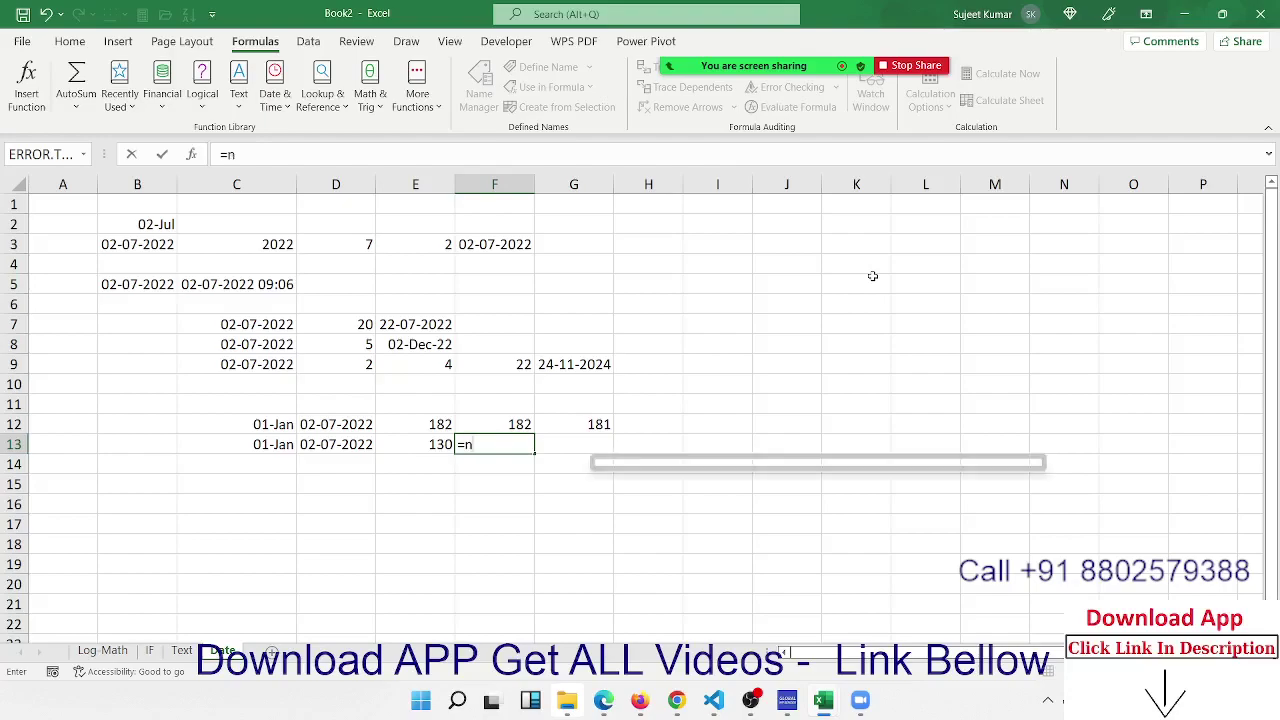
{"action": "type", "text": "et"}
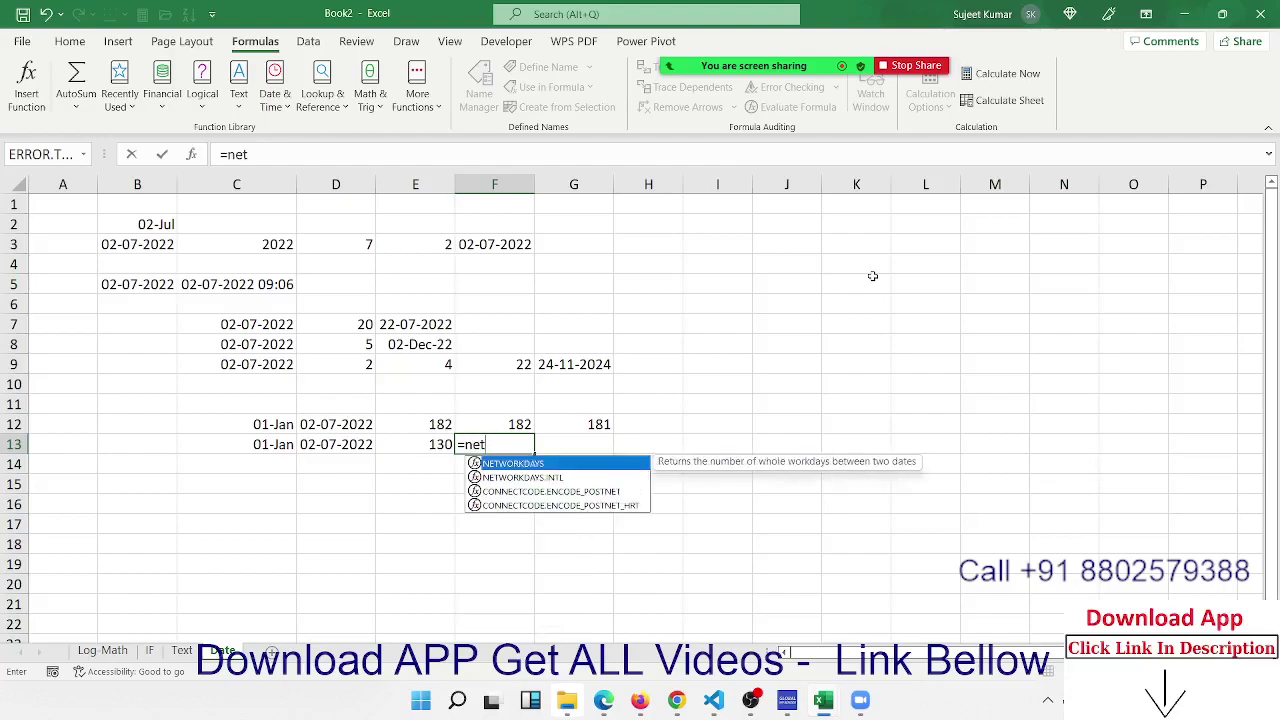
{"action": "key", "text": "Down"}
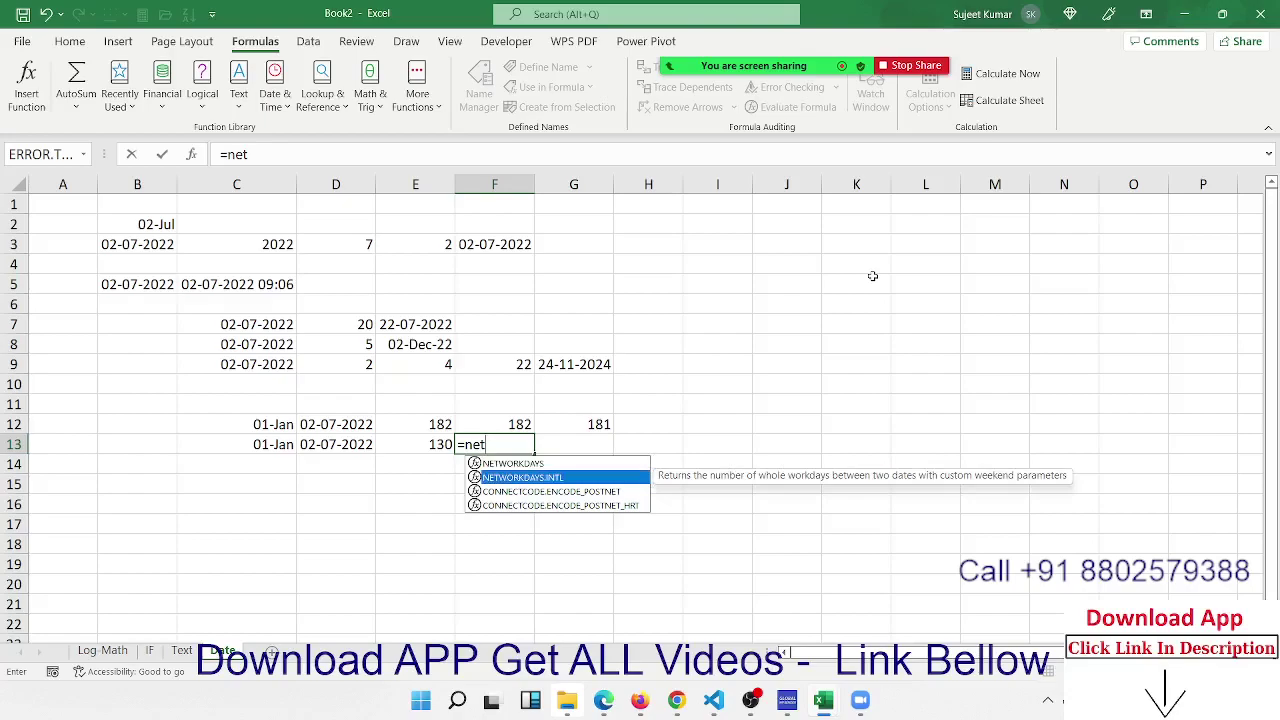
{"action": "key", "text": "Tab"}
{"action": "key", "text": "Left"}
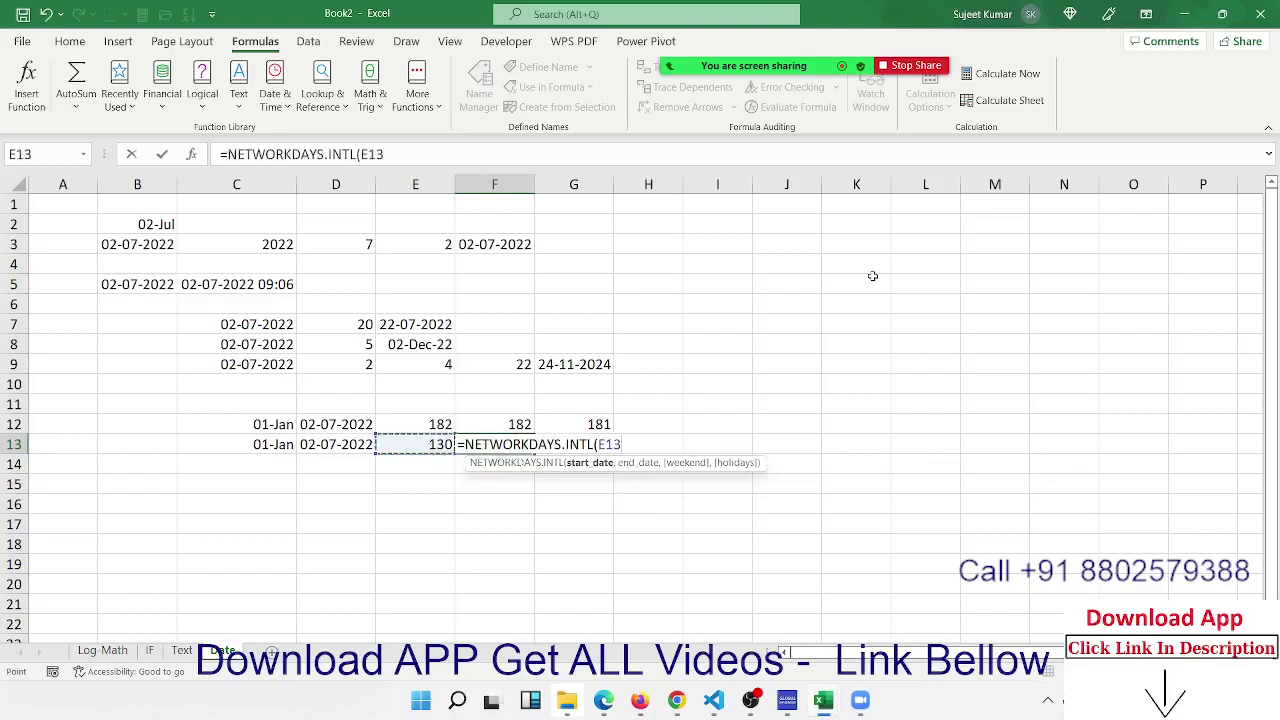
{"action": "key", "text": "Left"}
{"action": "key", "text": "Left"}
{"action": "type", "text": ","}
{"action": "key", "text": "Left"}
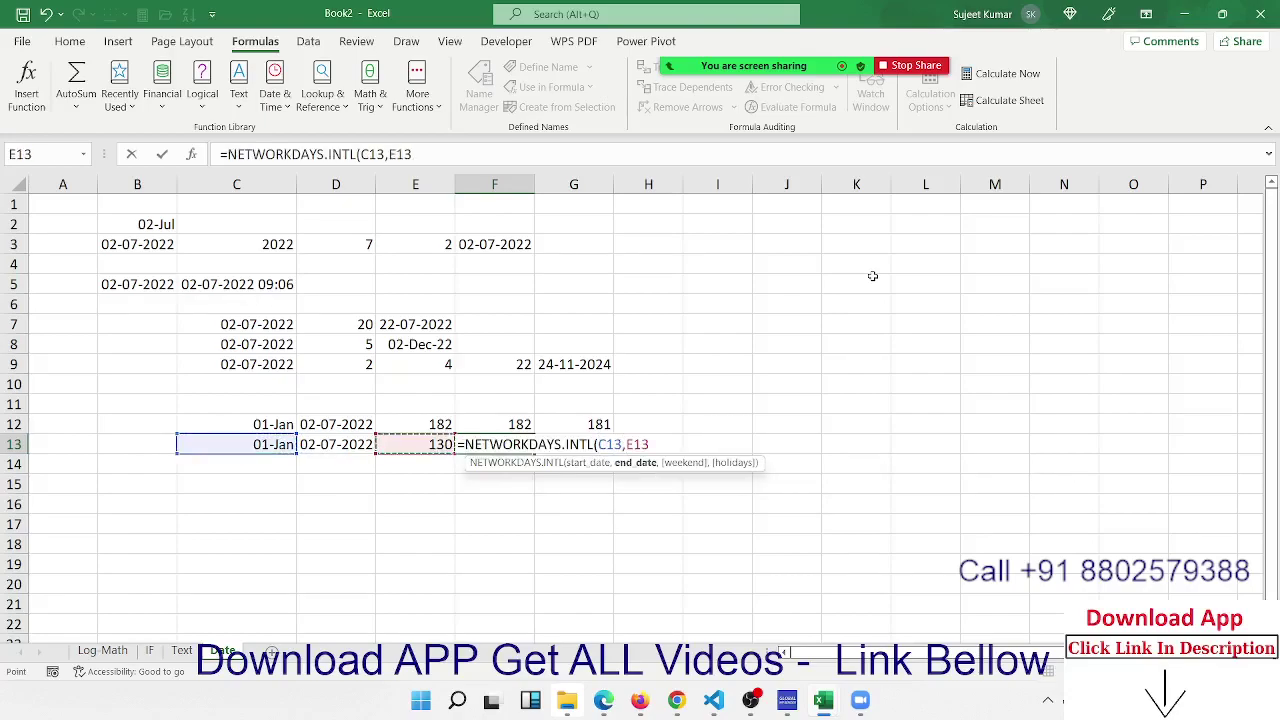
{"action": "key", "text": "Left"}
{"action": "type", "text": ","}
Add weekend code 11 (Sunday only) to complete the formula, giving 157 workdays.
{"action": "key", "text": "Down"}
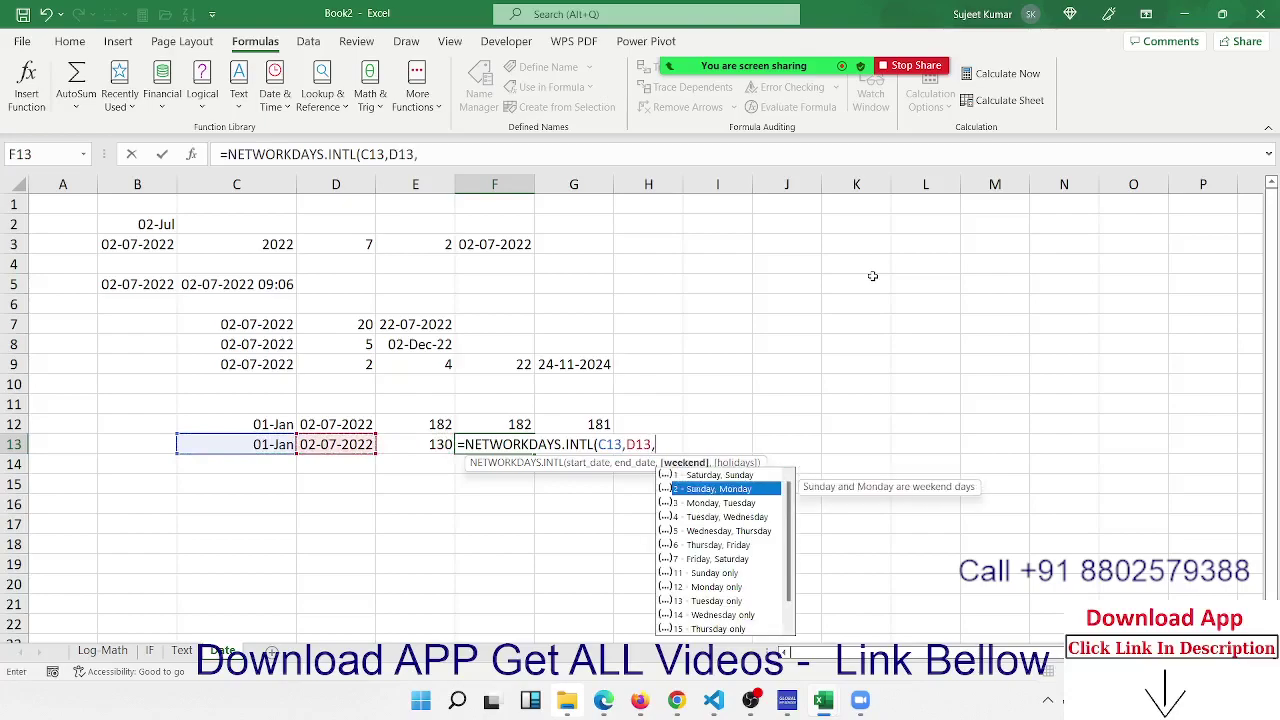
{"action": "key", "text": "Down"}
{"action": "key", "text": "Down"}
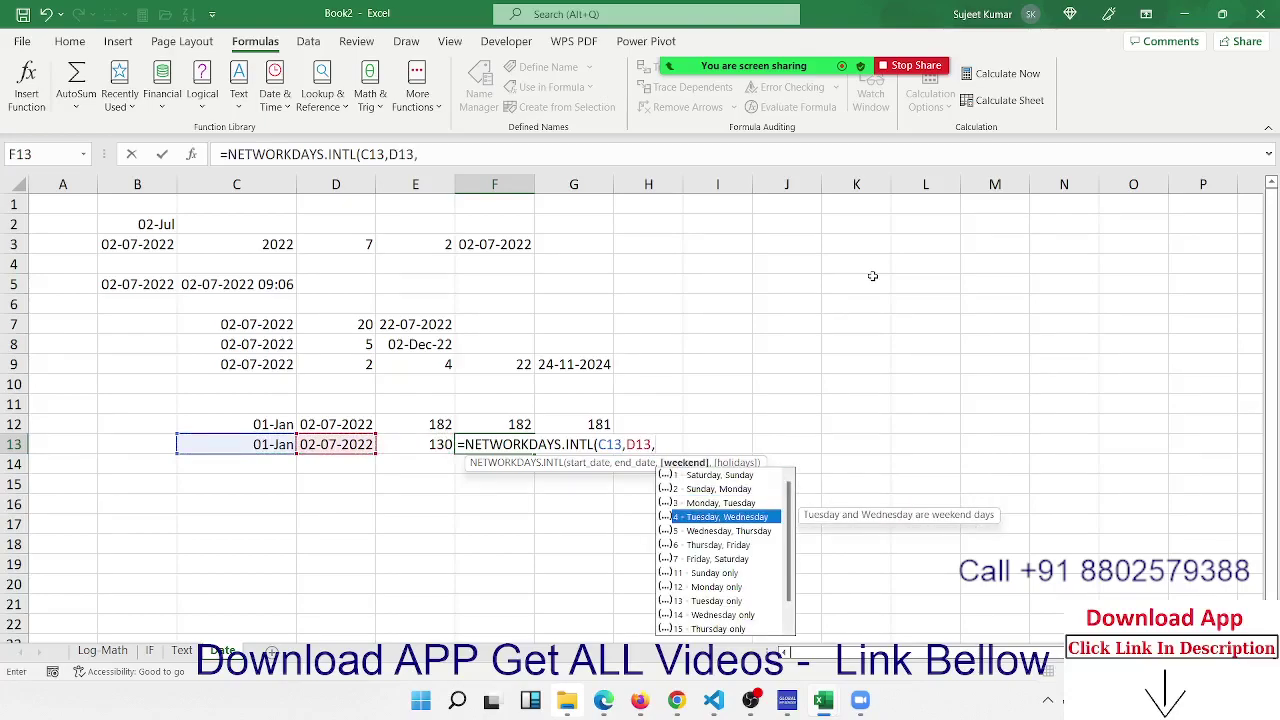
{"action": "key", "text": "Up"}
{"action": "key", "text": "Up"}
{"action": "key", "text": "Up"}
{"action": "key", "text": "Down"}
{"action": "key", "text": "Down"}
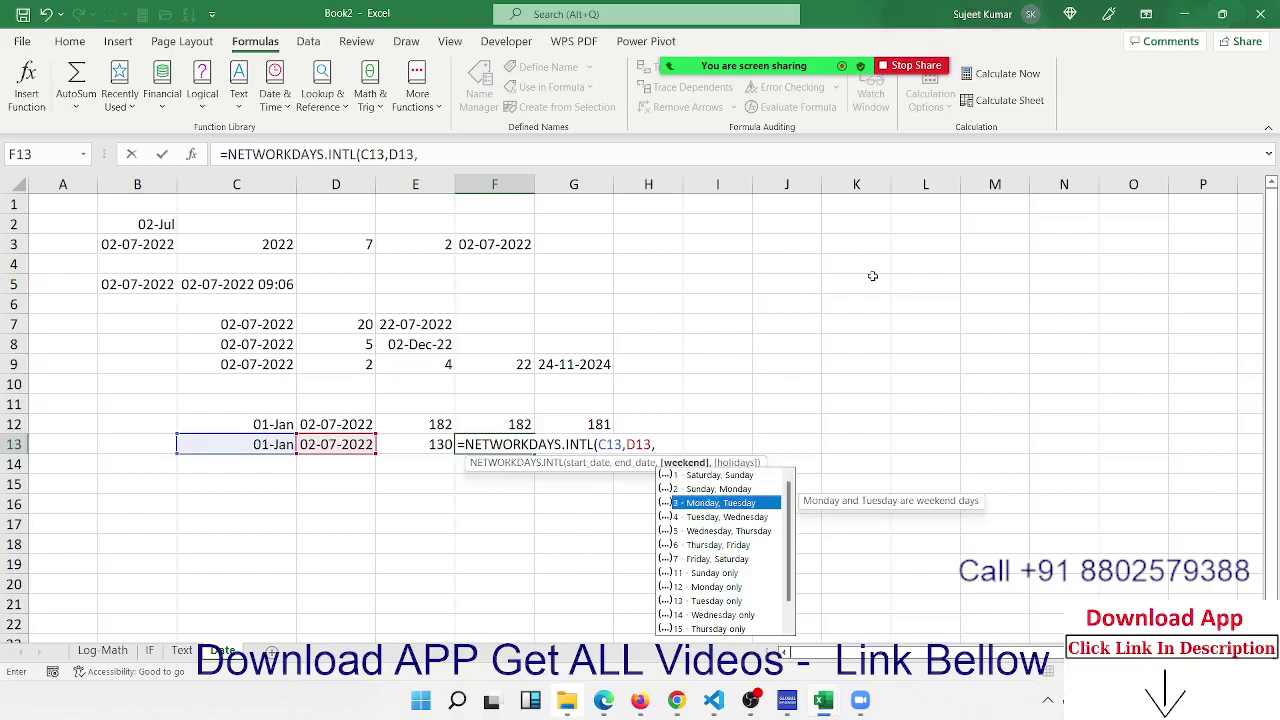
{"action": "key", "text": "Down"}
{"action": "key", "text": "Down"}
{"action": "key", "text": "Down"}
{"action": "key", "text": "Down"}
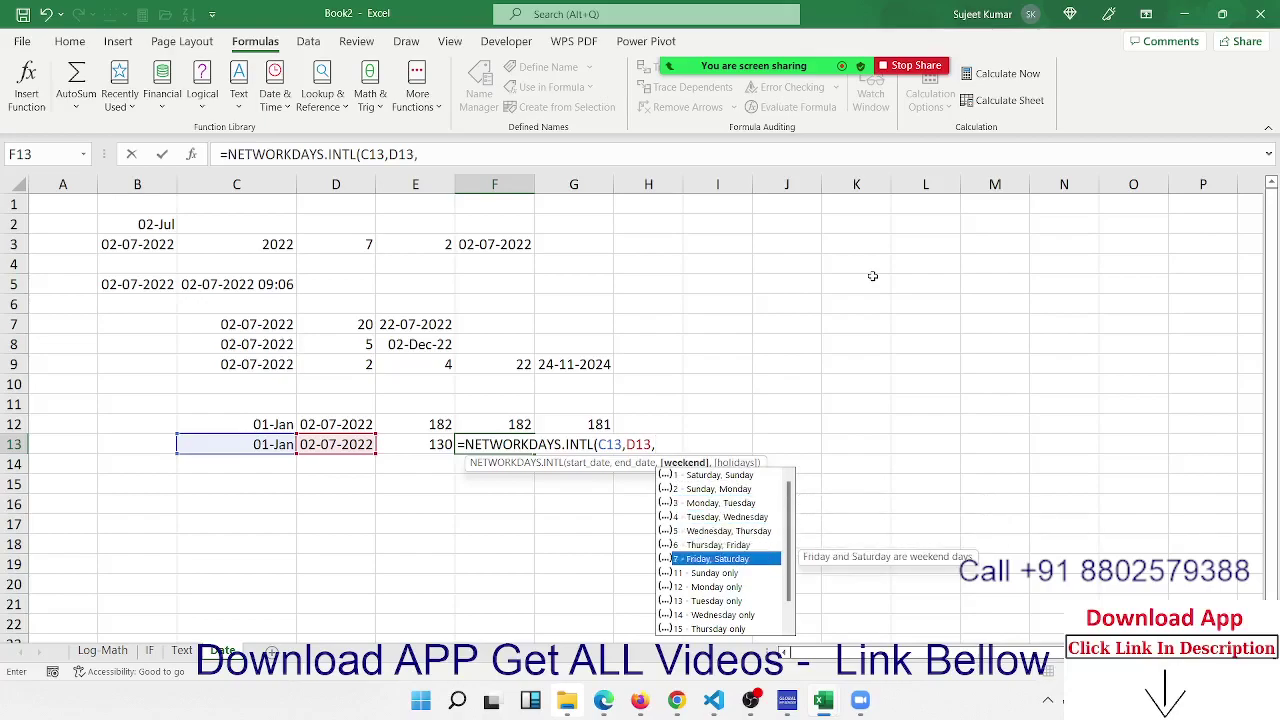
{"action": "key", "text": "Down"}
{"action": "key", "text": "Tab"}
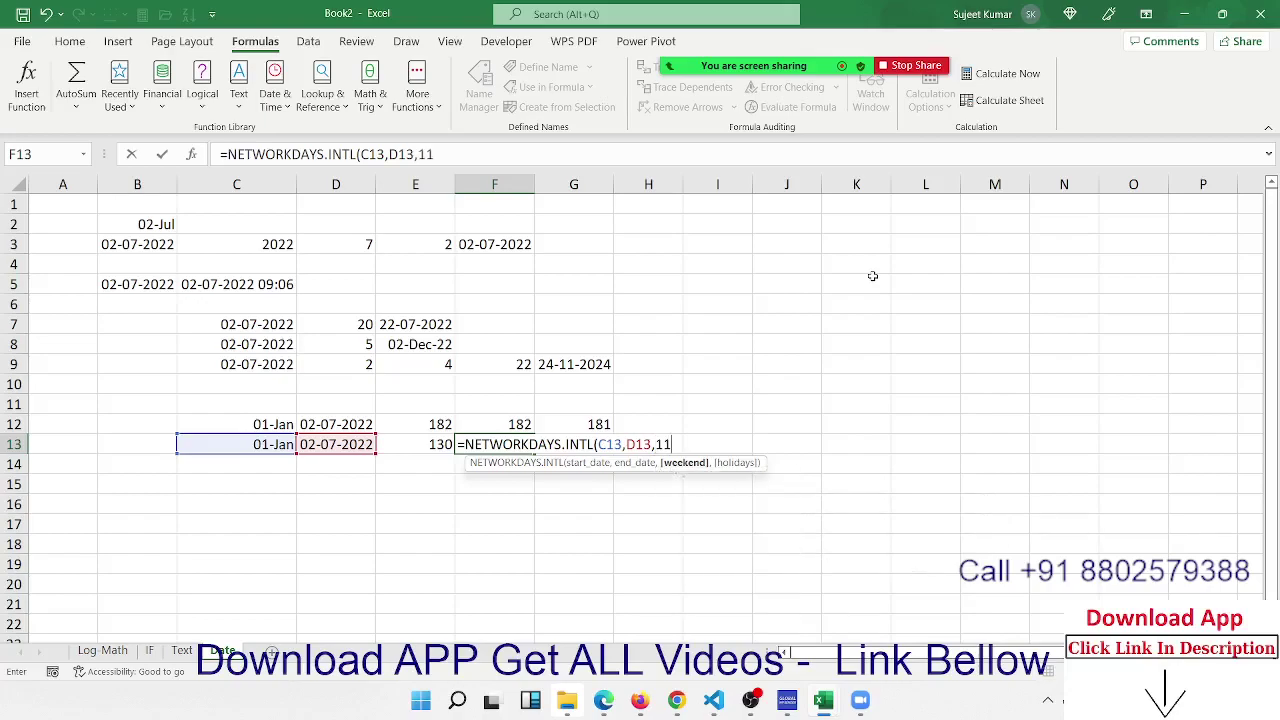
{"action": "key", "text": "Return"}
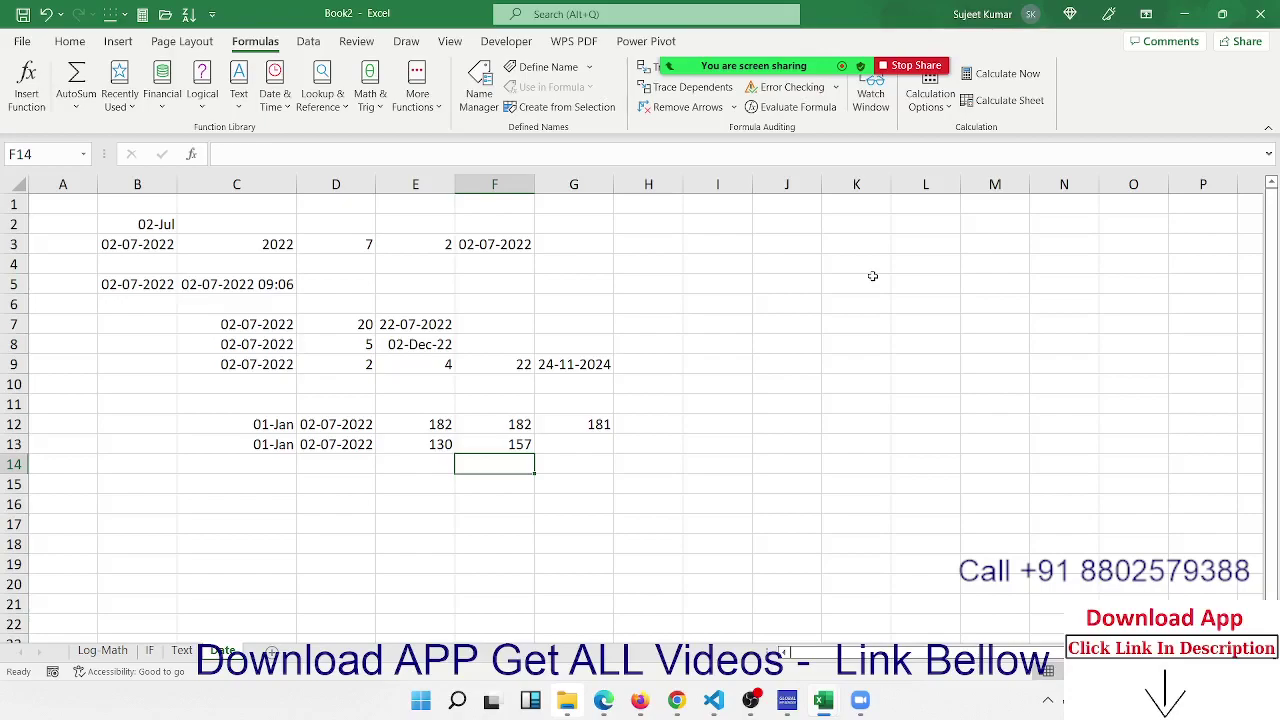
{"action": "key", "text": "Left"}
{"action": "key", "text": "Left"}
{"action": "key", "text": "Down"}
{"action": "key", "text": "Left"}
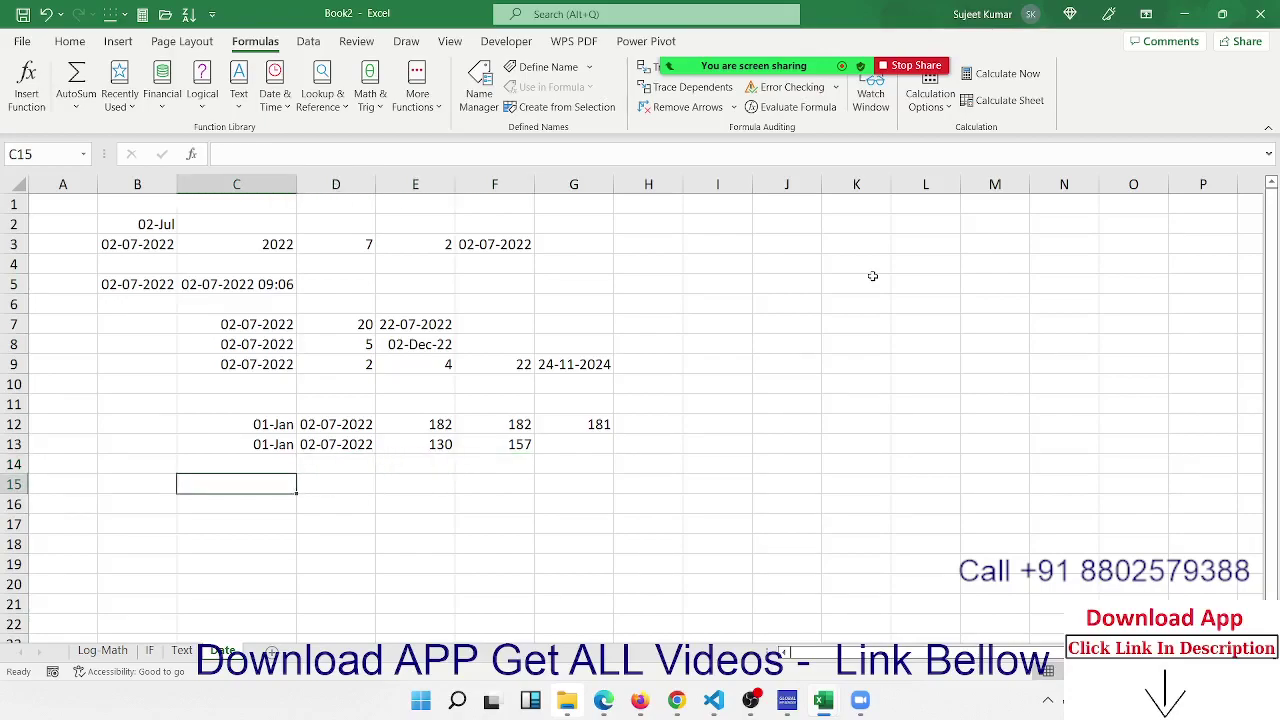
Put today's date 02-07-2022 in C15 and 15 days in D15.
{"action": "key", "text": "ctrl+semicolon"}
{"action": "key", "text": "Tab"}
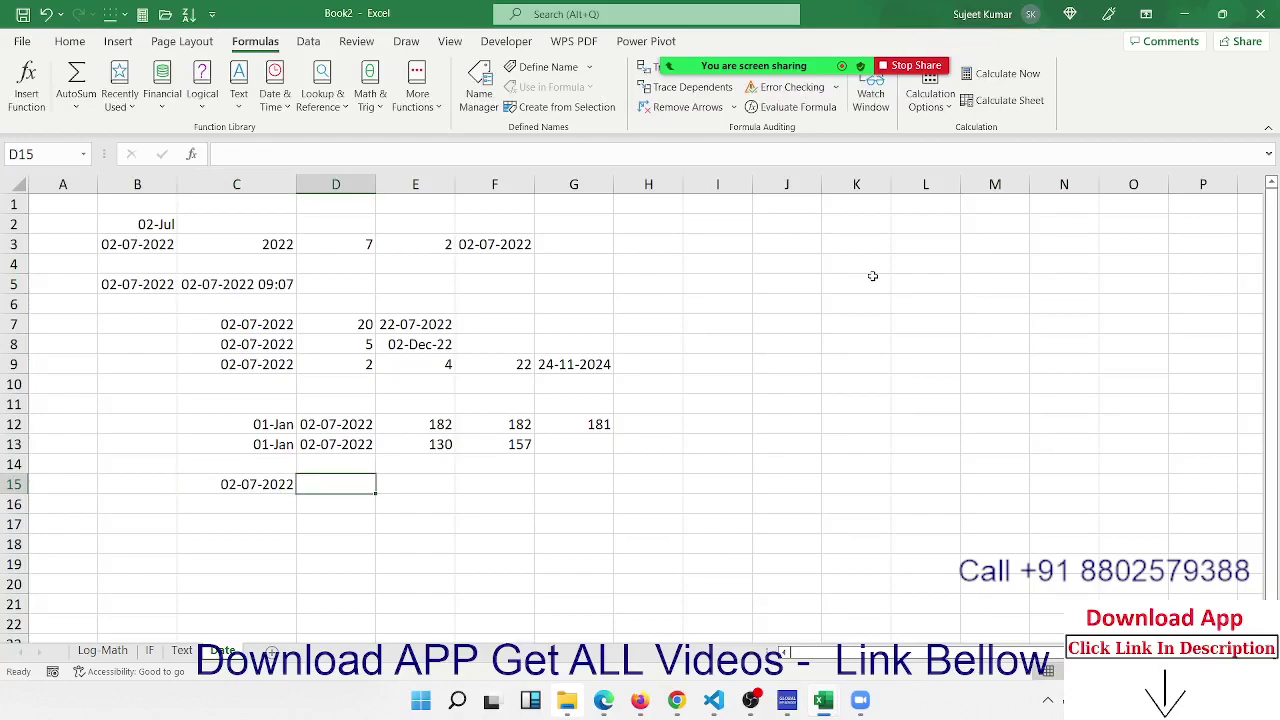
{"action": "type", "text": "15"}
{"action": "key", "text": "Tab"}
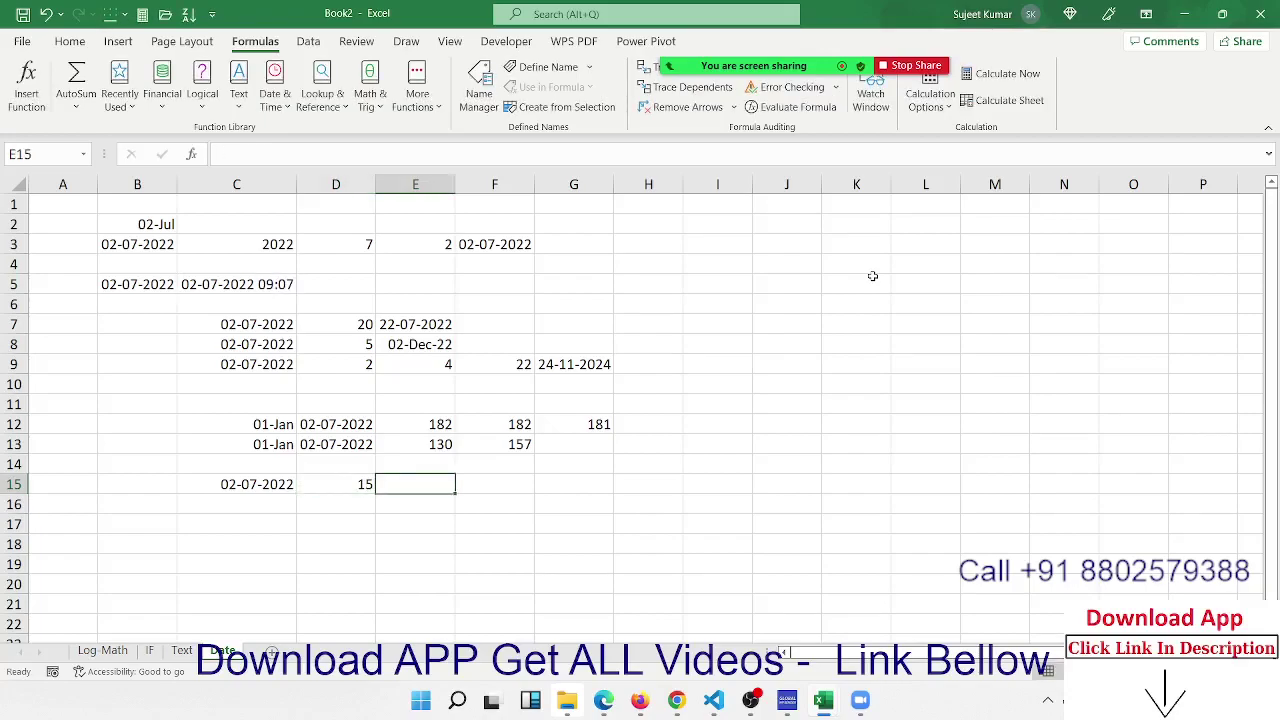
Enter =WORKDAY(C15,D15,J5:J18) in E15 and format it as a date, 22-Jul-22.
{"action": "type", "text": "="}
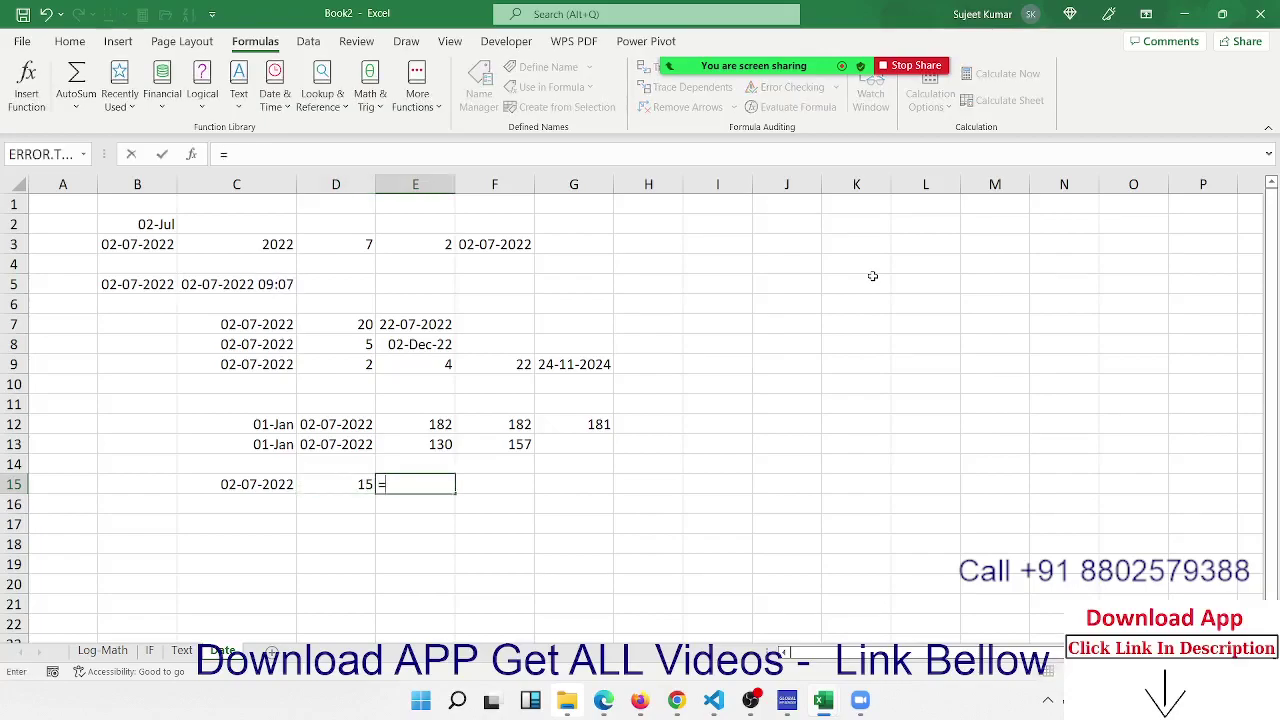
{"action": "type", "text": "wo"}
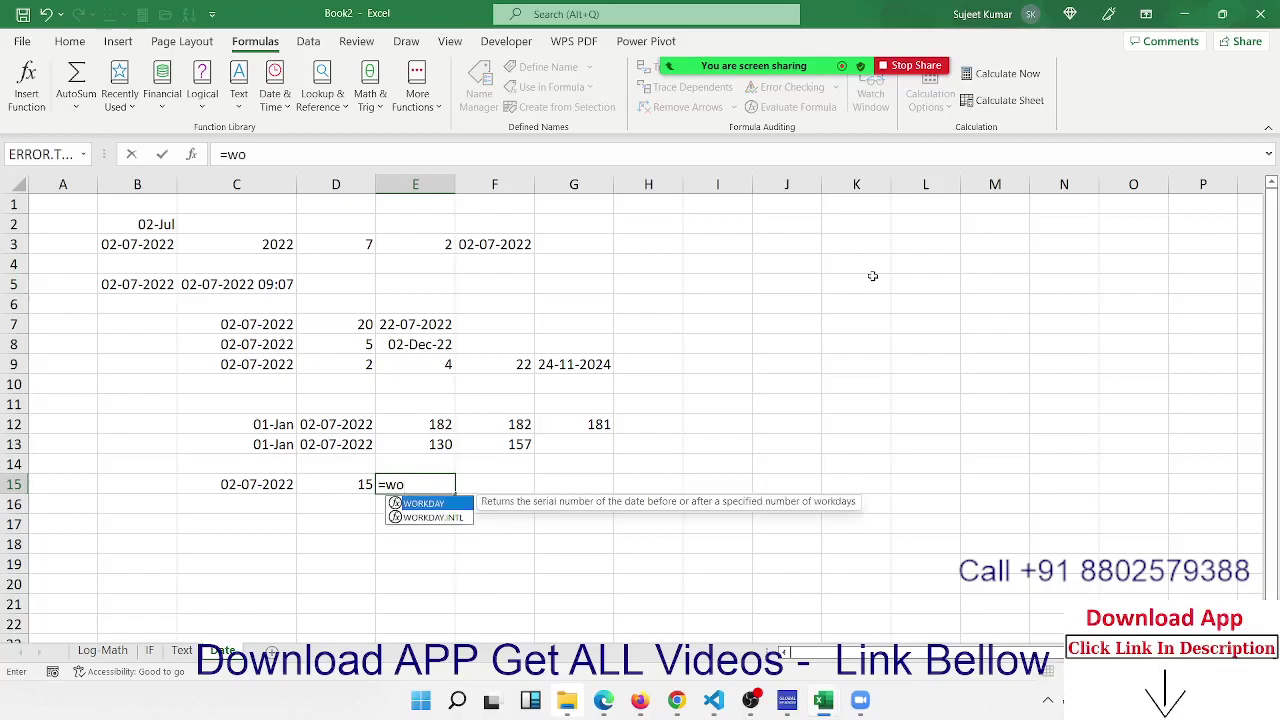
{"action": "key", "text": "Tab"}
{"action": "key", "text": "Left"}
{"action": "key", "text": "Left"}
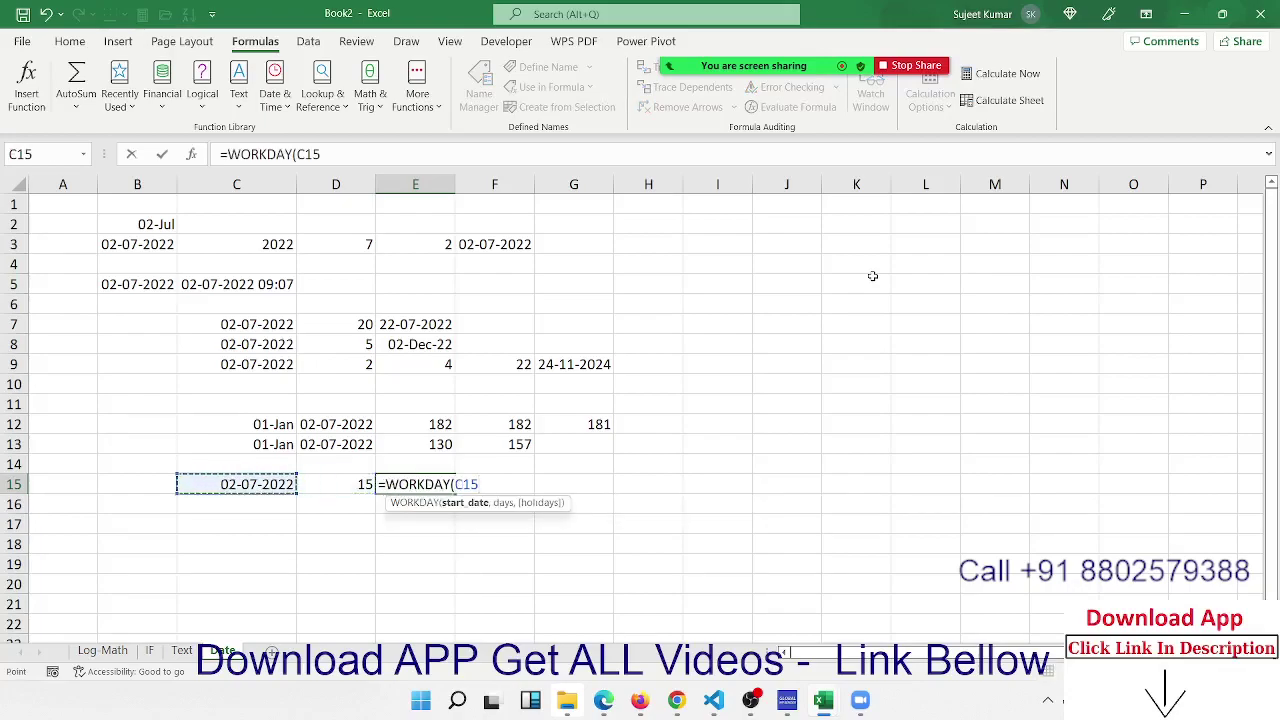
{"action": "type", "text": ","}
{"action": "key", "text": "Left"}
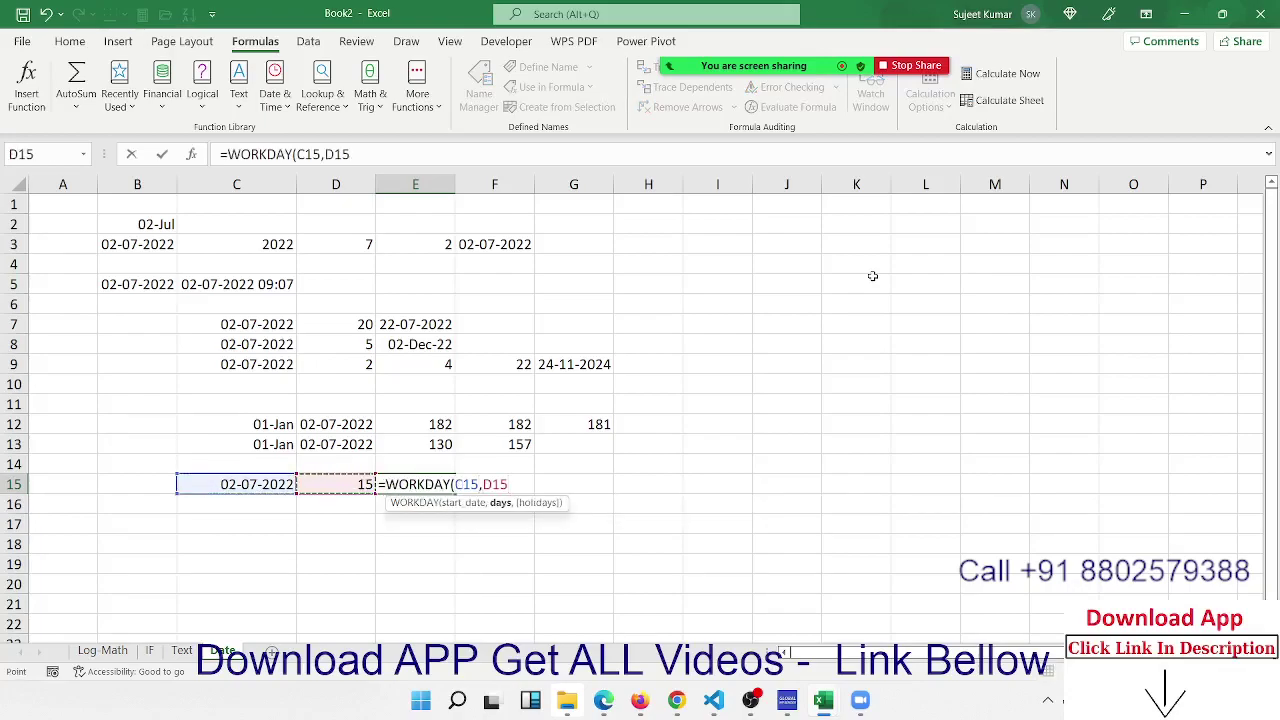
{"action": "type", "text": ","}
{"action": "left_click_drag", "start_coordinate": [775, 280], "coordinate": [778, 540]}
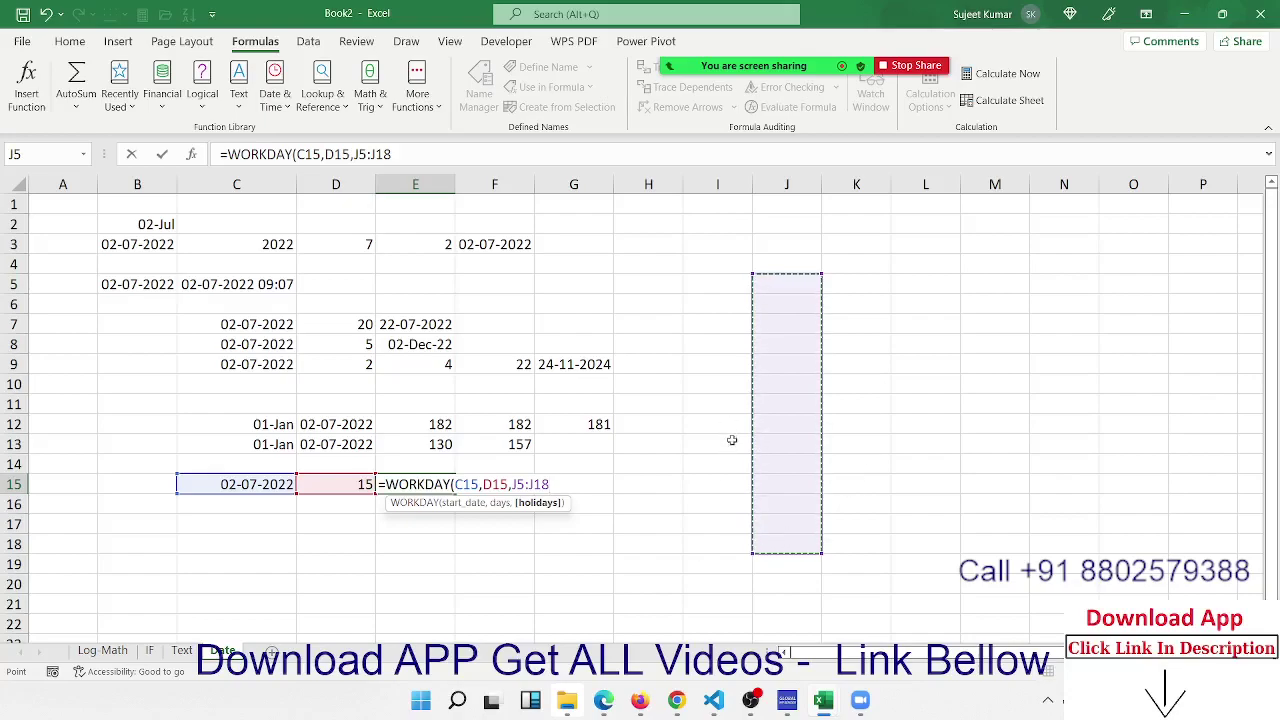
{"action": "key", "text": "Return"}
{"action": "key", "text": "Up"}
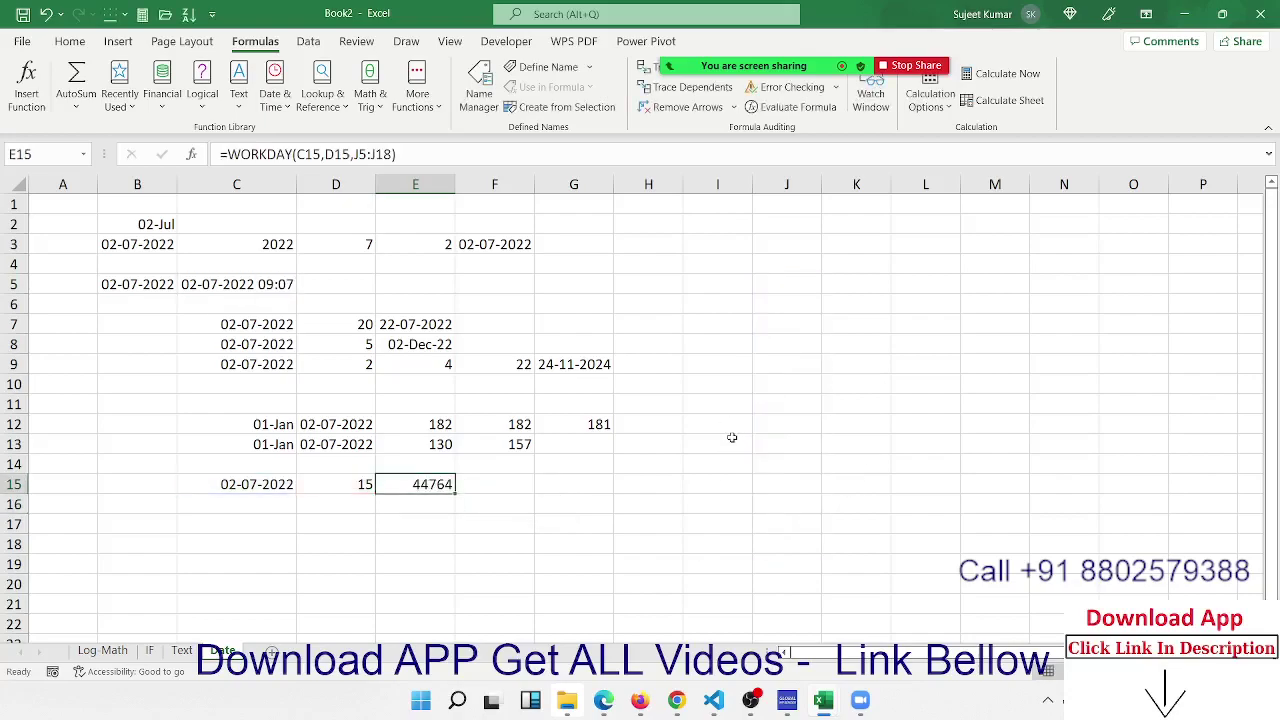
{"action": "key", "text": "ctrl+shift+3"}
In F15 begin =WORKDAY.INTL with C15 as start date and D15 as day count.
{"action": "key", "text": "Right"}
{"action": "type", "text": "=w"}
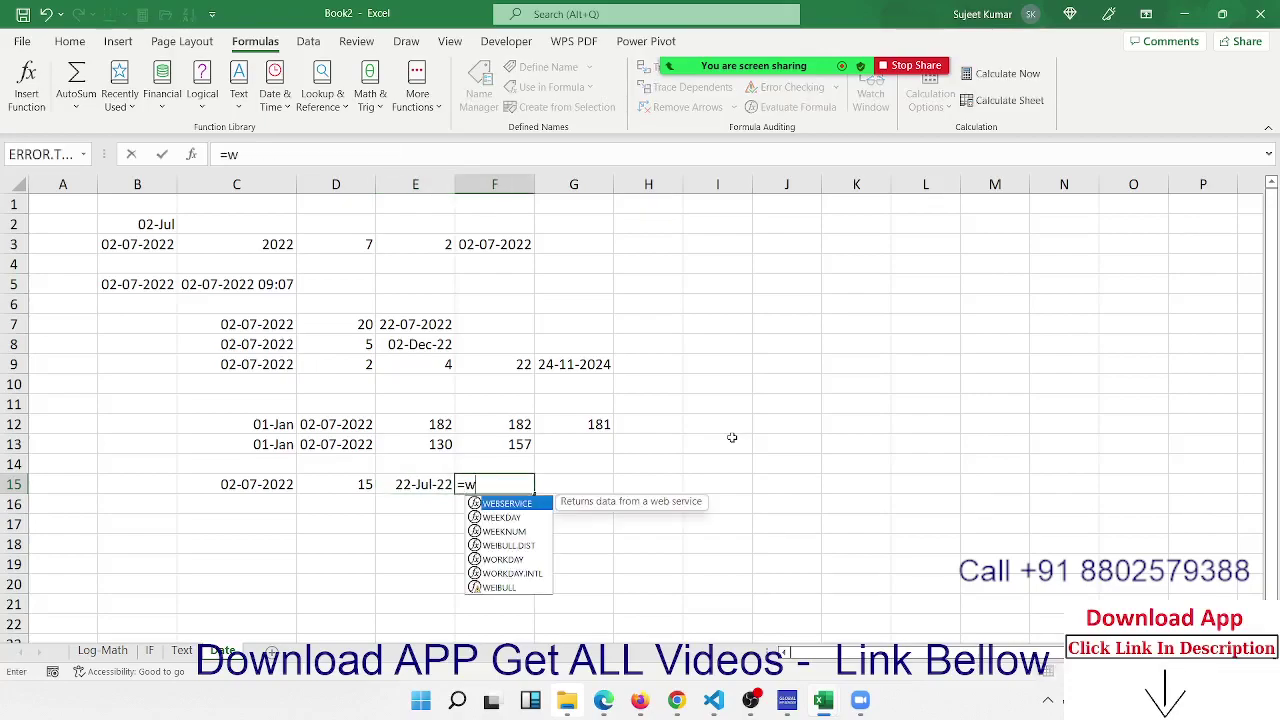
{"action": "type", "text": "o"}
{"action": "key", "text": "Down"}
{"action": "key", "text": "Tab"}
{"action": "key", "text": "Left"}
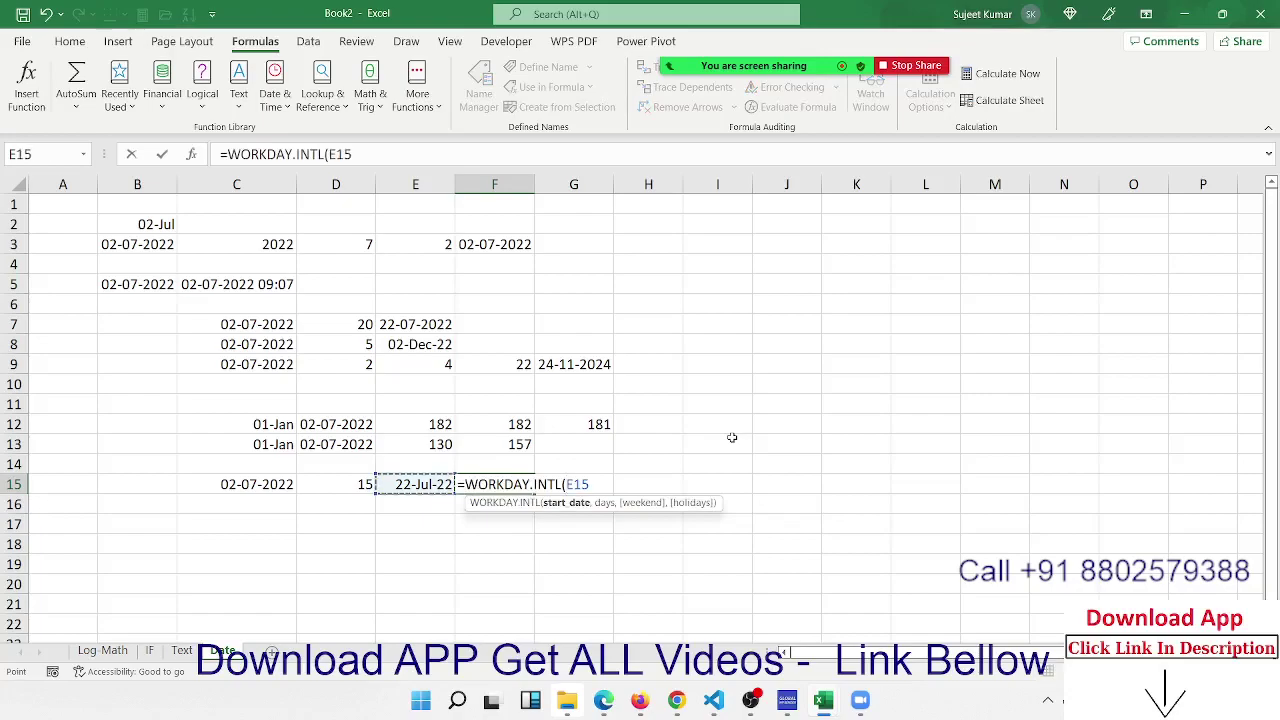
{"action": "key", "text": "Left"}
{"action": "key", "text": "Left"}
{"action": "type", "text": ","}
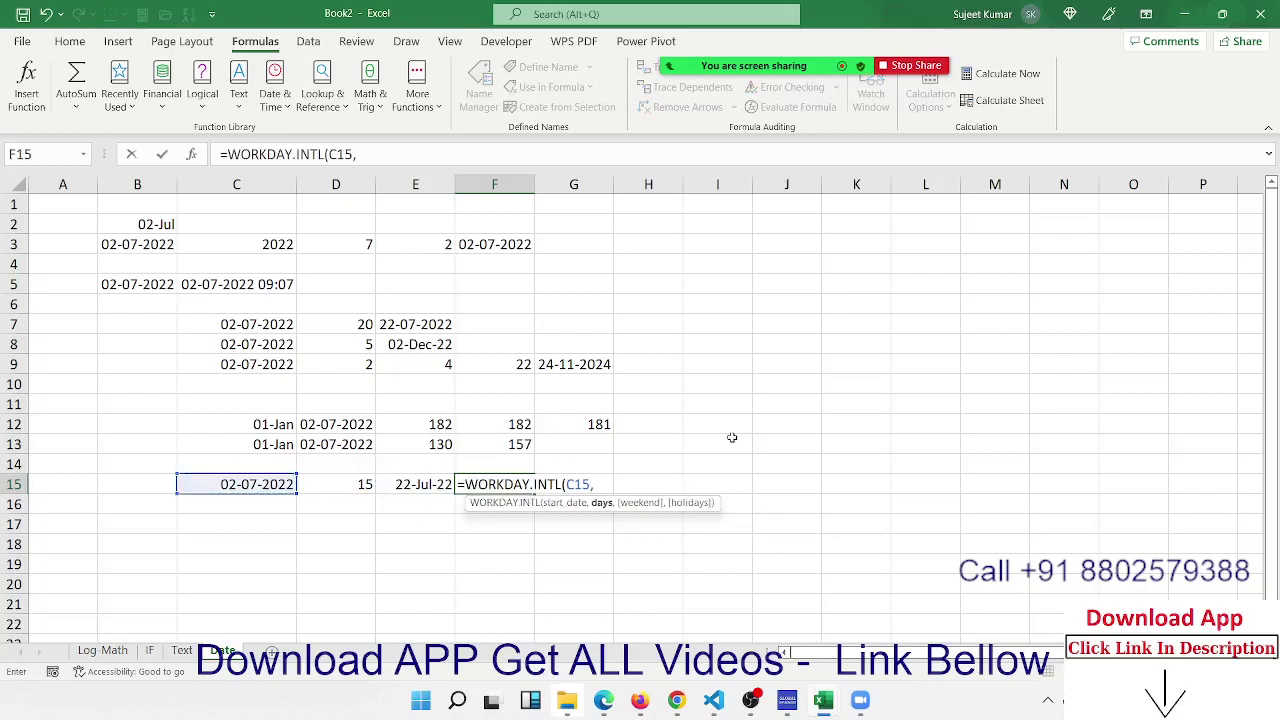
{"action": "key", "text": "Left"}
{"action": "key", "text": "Left"}
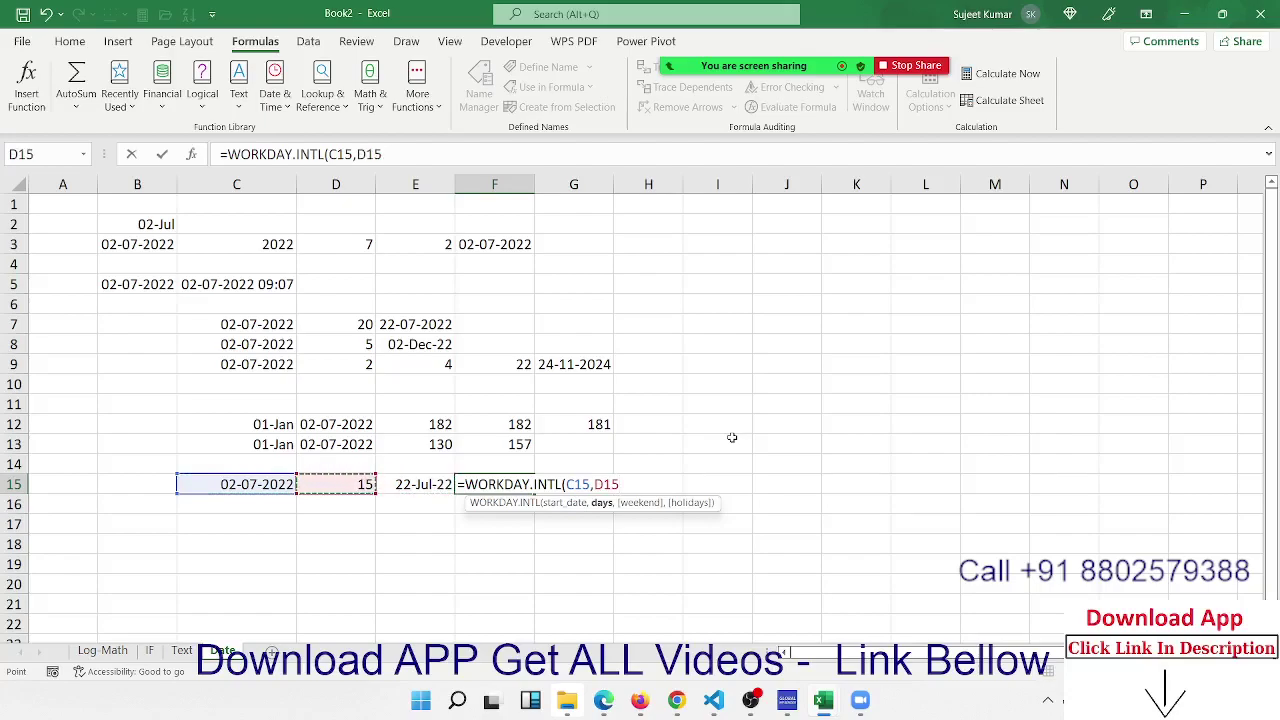
{"action": "type", "text": ","}
Add weekend code 11 (Sunday only) and format F15 as a date, showing 20-Jul-22.
{"action": "key", "text": "Down"}
{"action": "key", "text": "Down"}
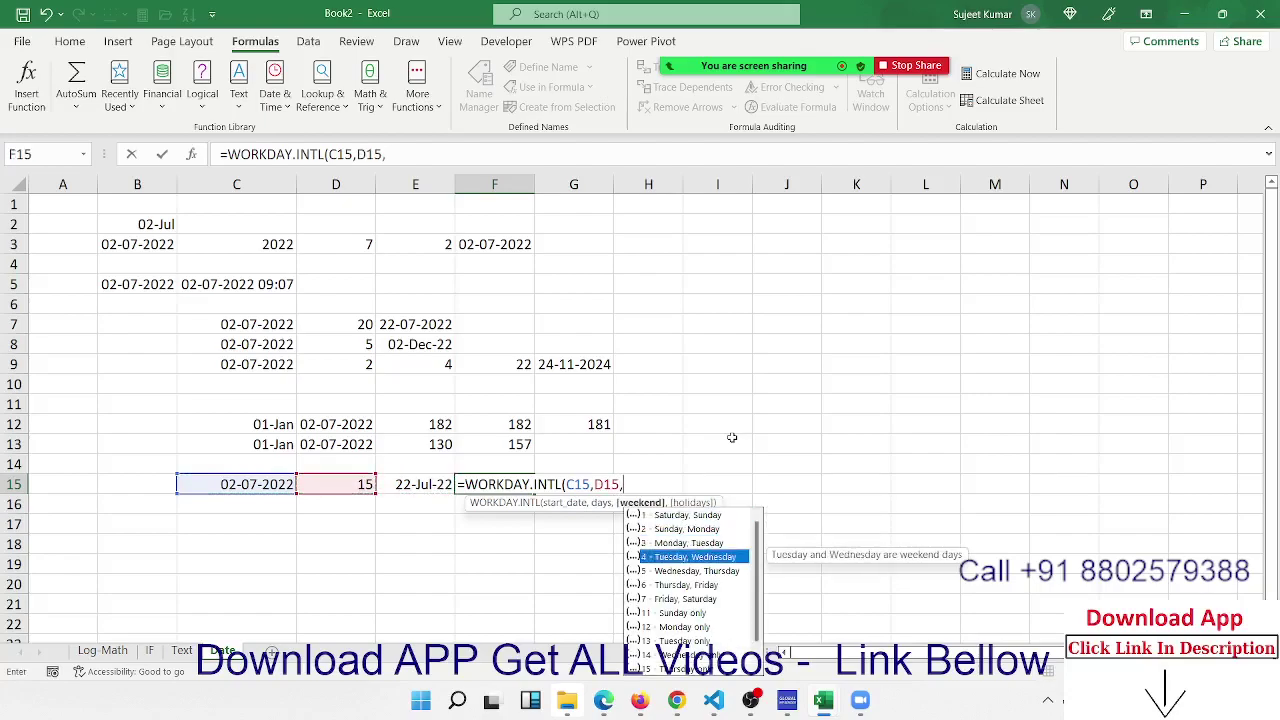
{"action": "key", "text": "Down"}
{"action": "key", "text": "Down"}
{"action": "key", "text": "Down"}
{"action": "key", "text": "Down"}
{"action": "key", "text": "Down"}
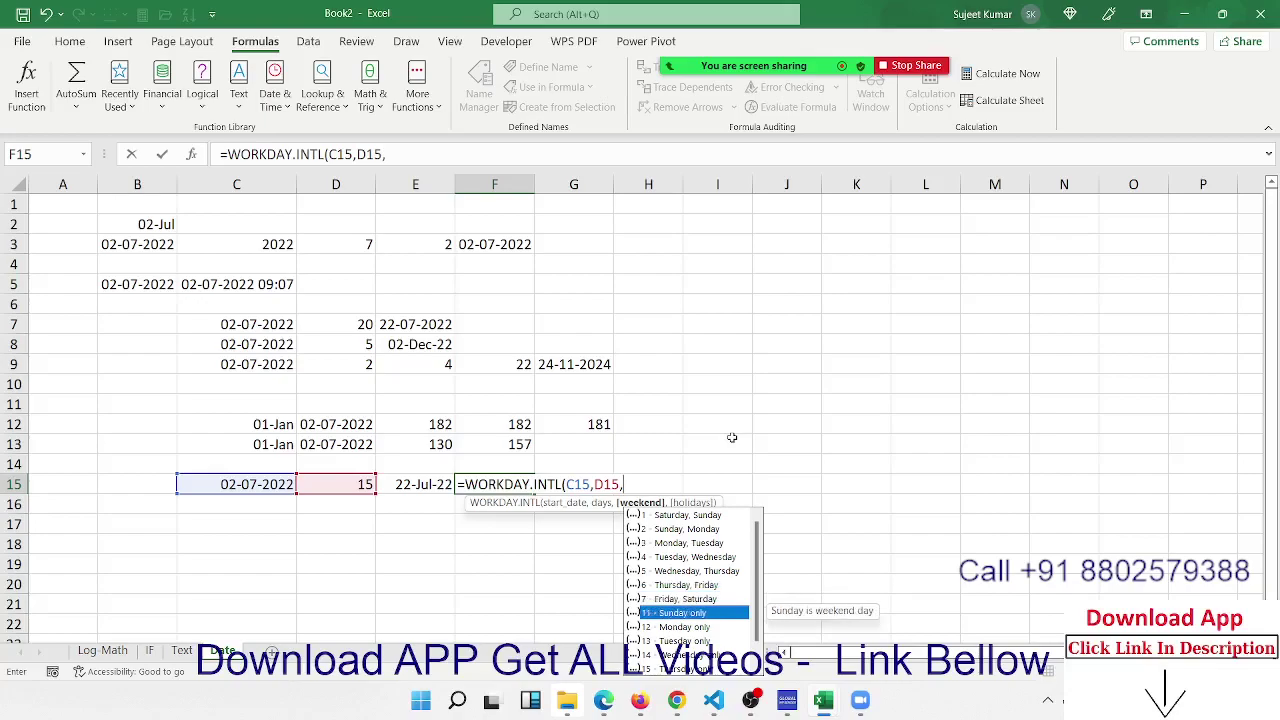
{"action": "key", "text": "Tab"}
{"action": "type", "text": ")"}
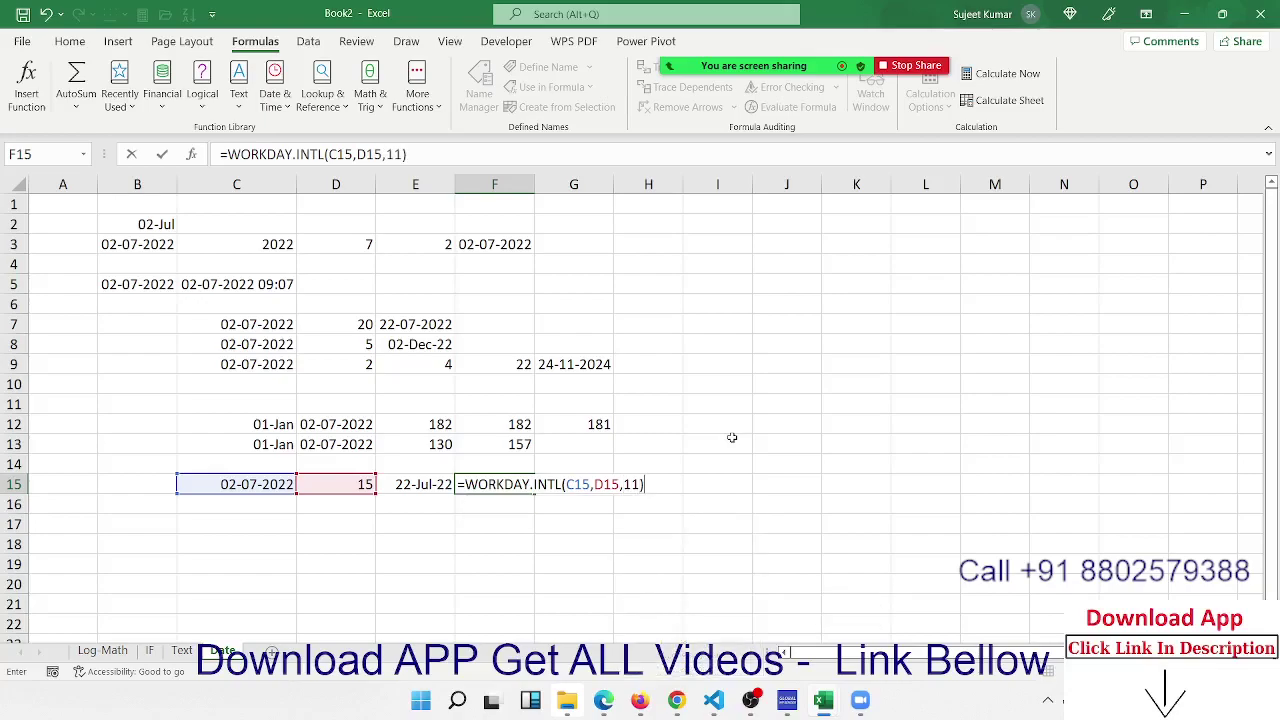
{"action": "key", "text": "ctrl+Return"}
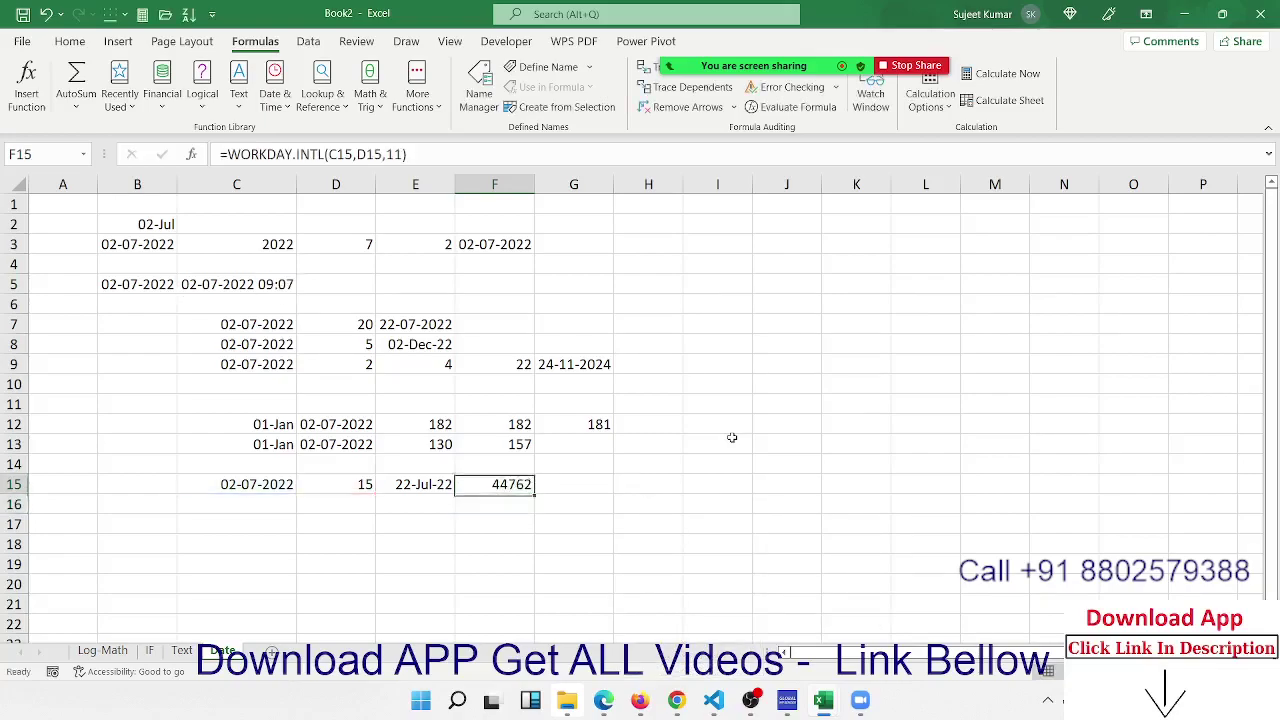
{"action": "key", "text": "ctrl+shift+3"}
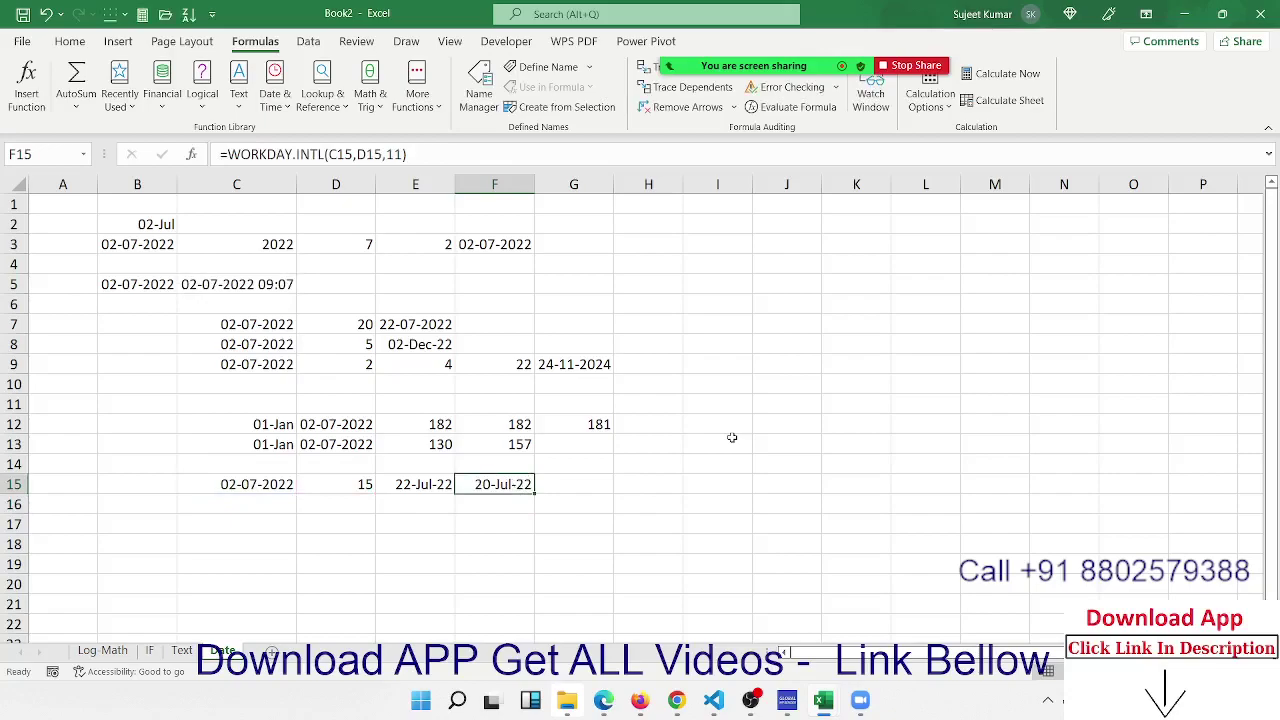
{"action": "key", "text": "Down"}
{"action": "key", "text": "Down"}
{"action": "key", "text": "Down"}
{"action": "key", "text": "Left"}
{"action": "key", "text": "Left"}
{"action": "key", "text": "Left"}
{"action": "key", "text": "Left"}
{"action": "key", "text": "Left"}
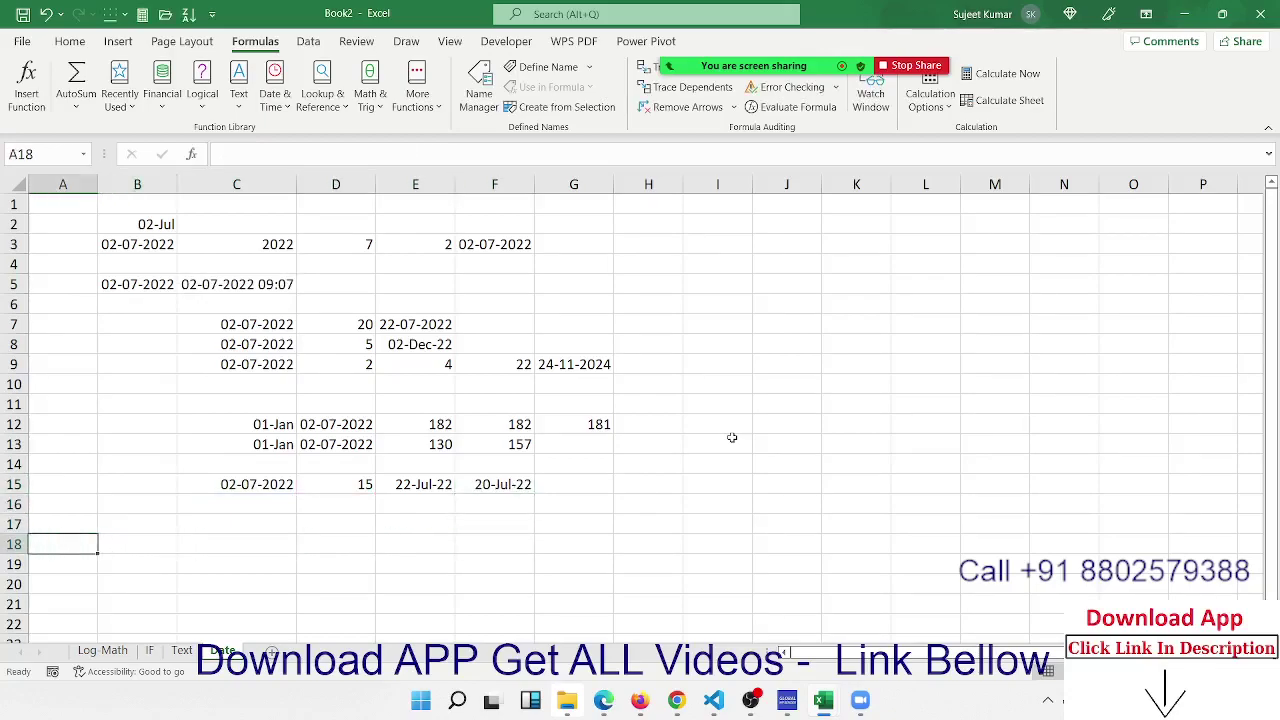
Insert today's date, 02-07-2022, into A17.
{"action": "key", "text": "Right"}
{"action": "key", "text": "Up"}
{"action": "key", "text": "Left"}
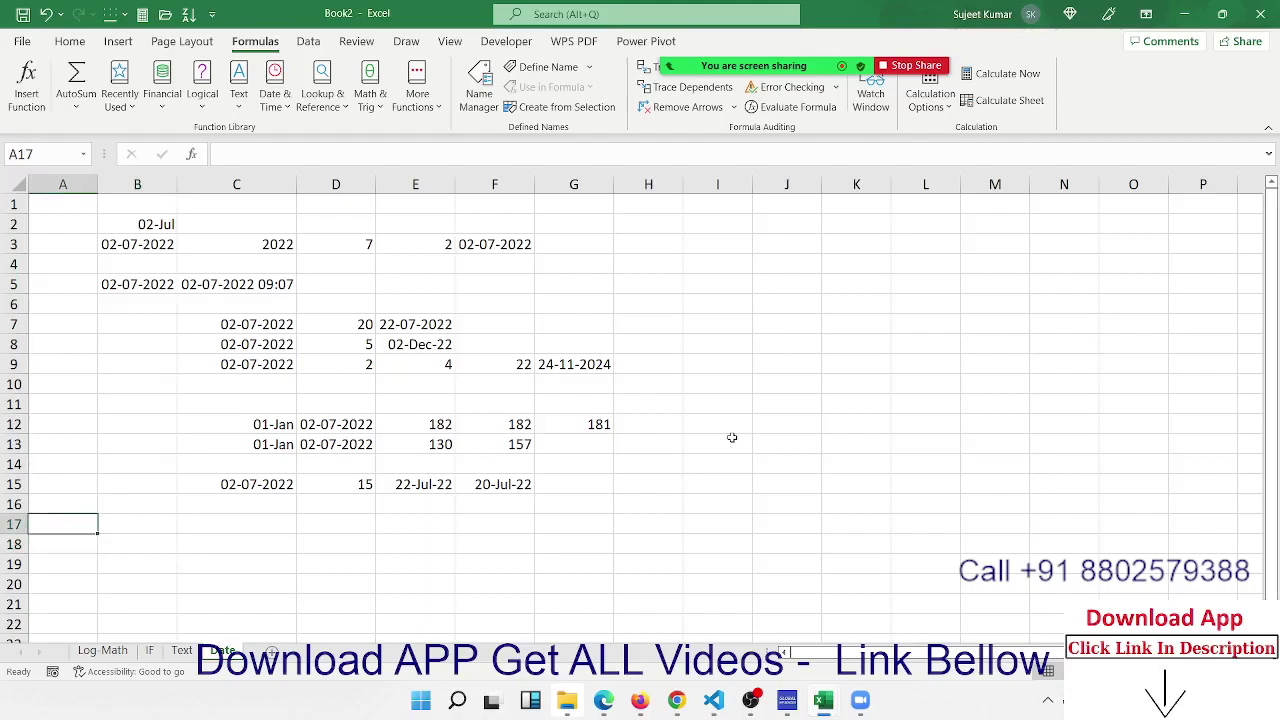
{"action": "key", "text": "ctrl+semicolon"}
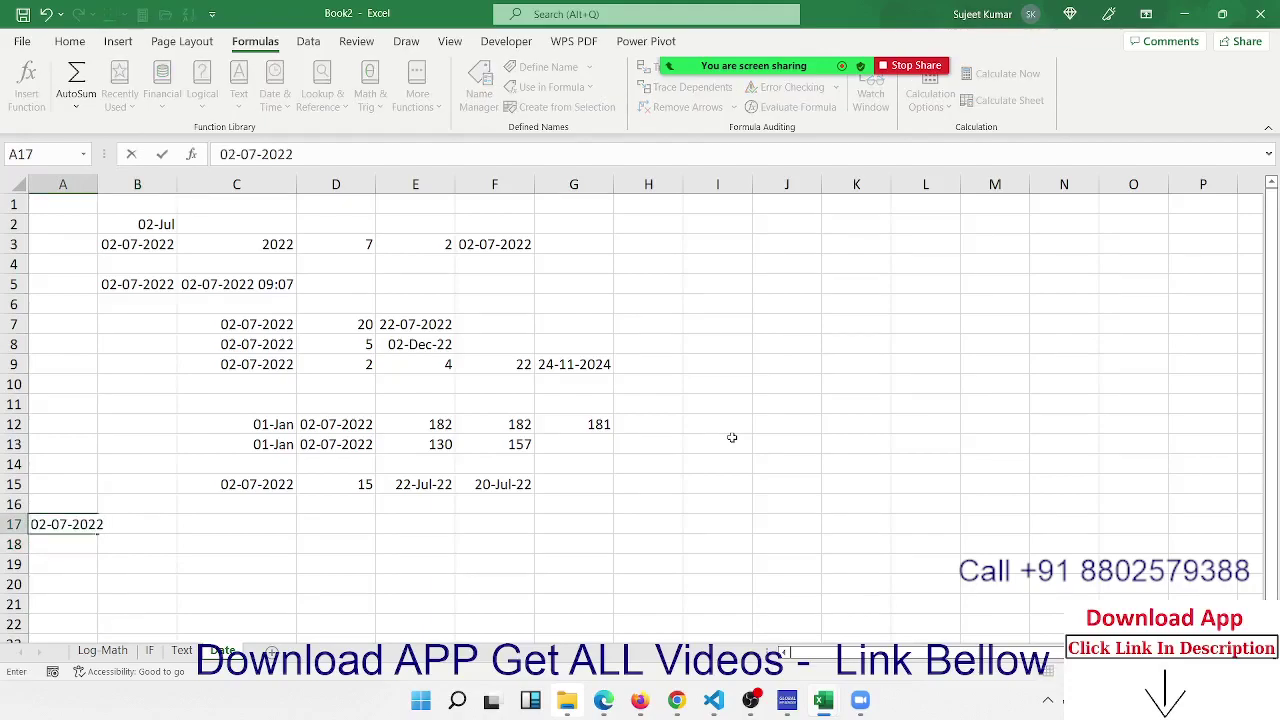
{"action": "key", "text": "Return"}
{"action": "key", "text": "Up"}
{"action": "key", "text": "Right"}
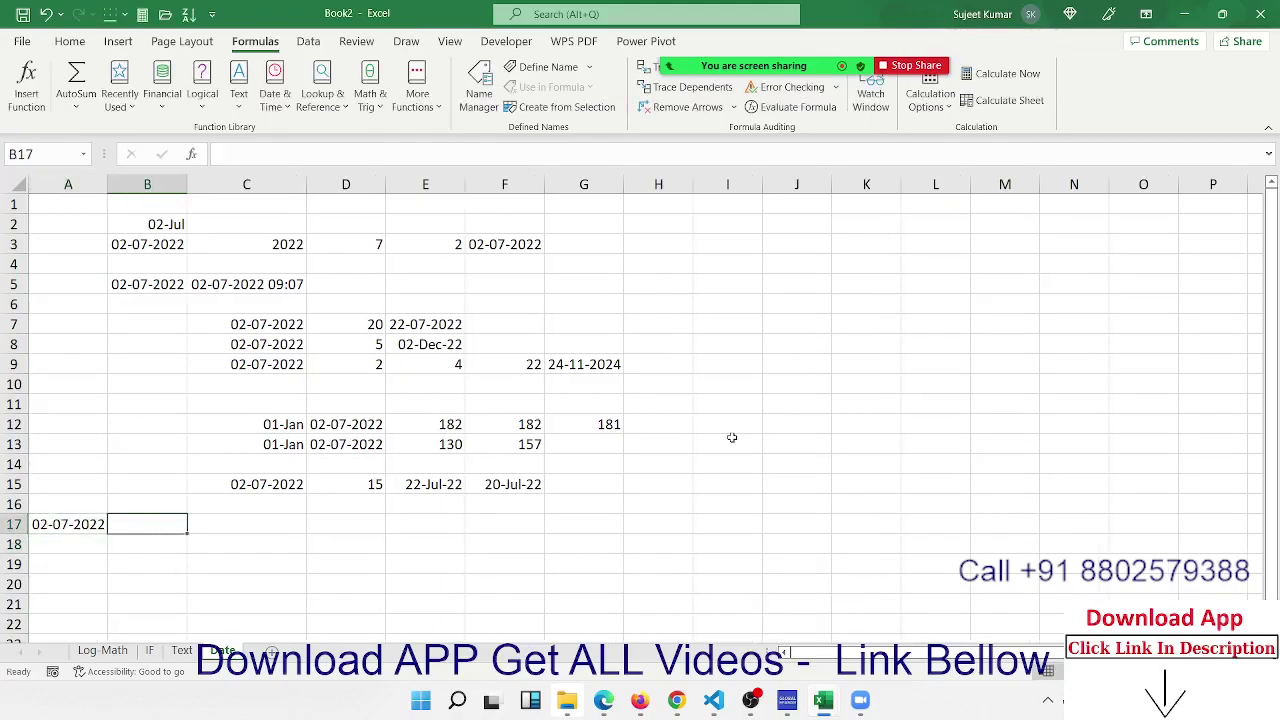
Enter =EOMONTH(A17,0) in B17 and format the result as a date.
{"action": "type", "text": "=e"}
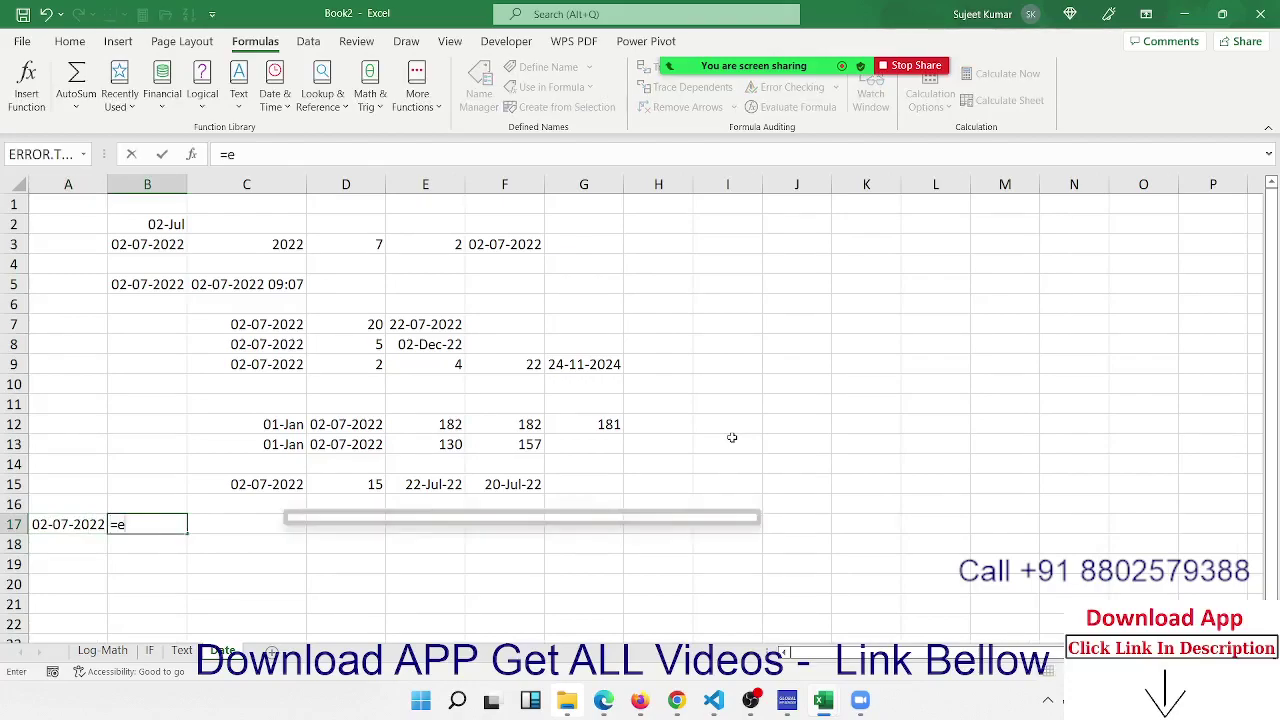
{"action": "type", "text": "o"}
{"action": "key", "text": "Tab"}
{"action": "key", "text": "Left"}
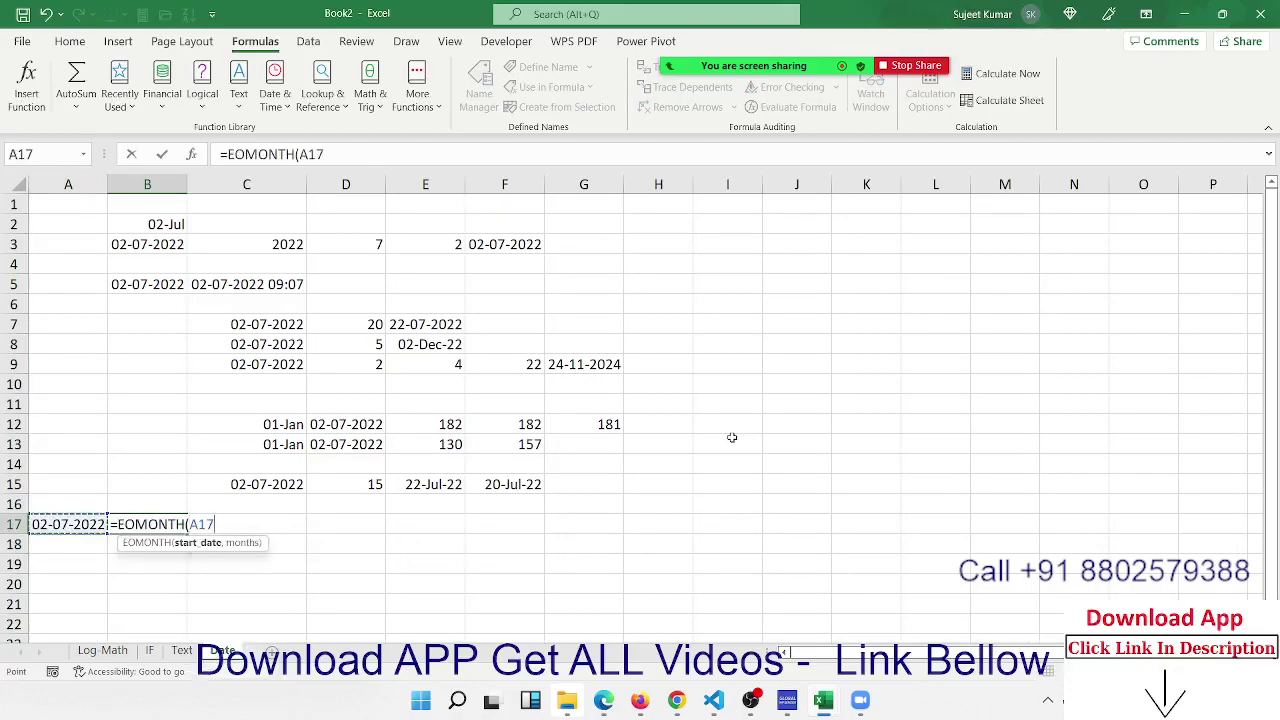
{"action": "type", "text": ","}
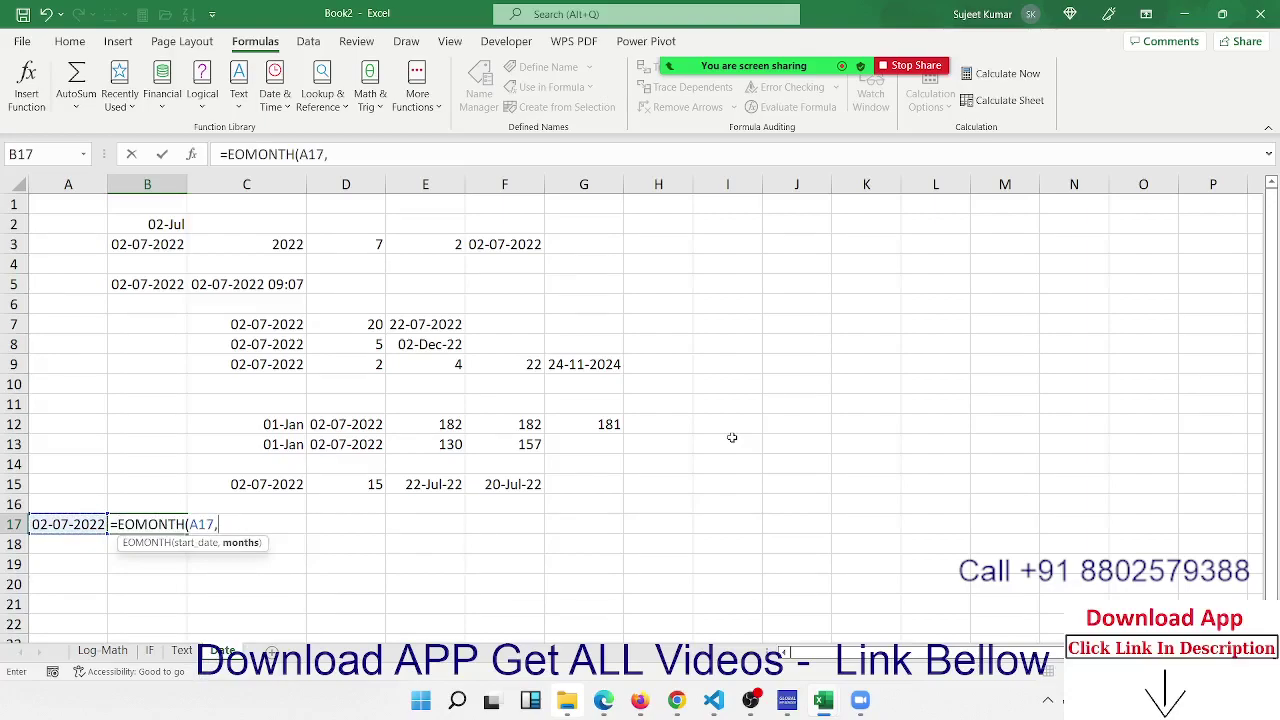
{"action": "type", "text": "0"}
{"action": "type", "text": ")"}
{"action": "key", "text": "Return"}
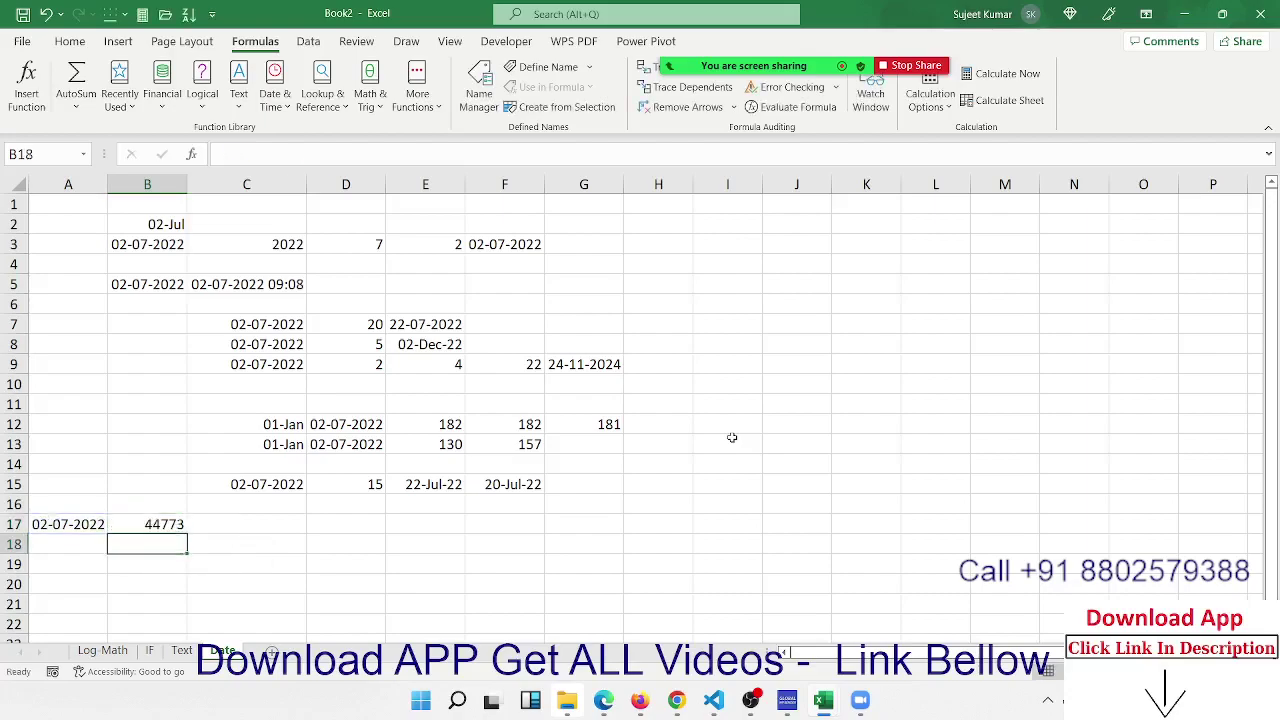
{"action": "key", "text": "Up"}
{"action": "key", "text": "ctrl+shift+3"}
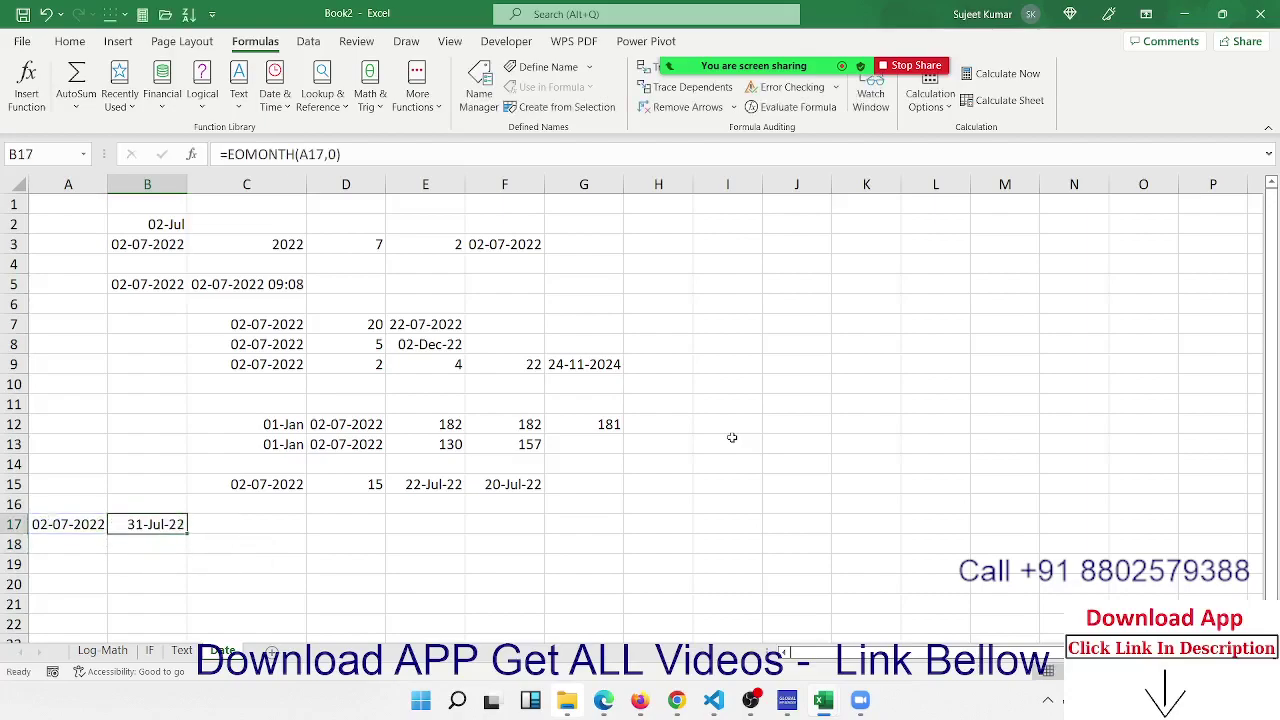
Change the EOMONTH months argument to 1 (31-Aug-22), then to -1 for 30-Jun-22.
{"action": "key", "text": "F2"}
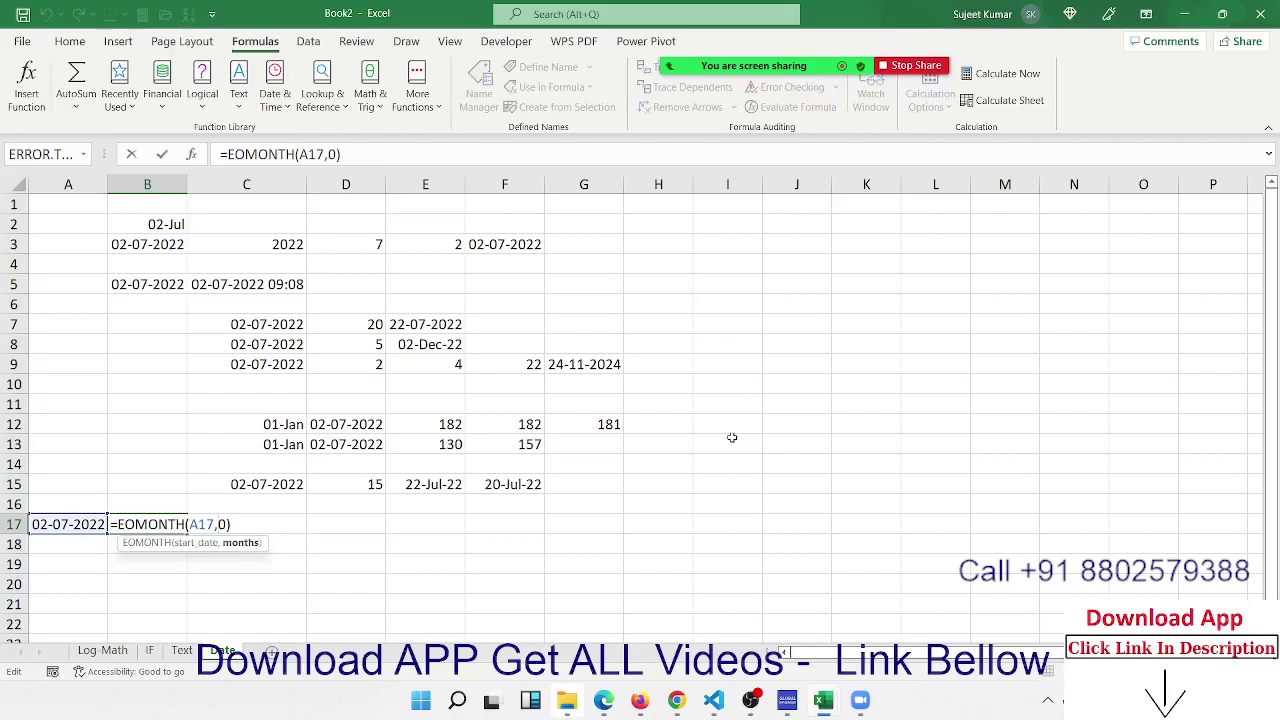
{"action": "key", "text": "BackSpace"}
{"action": "type", "text": "1"}
{"action": "key", "text": "Return"}
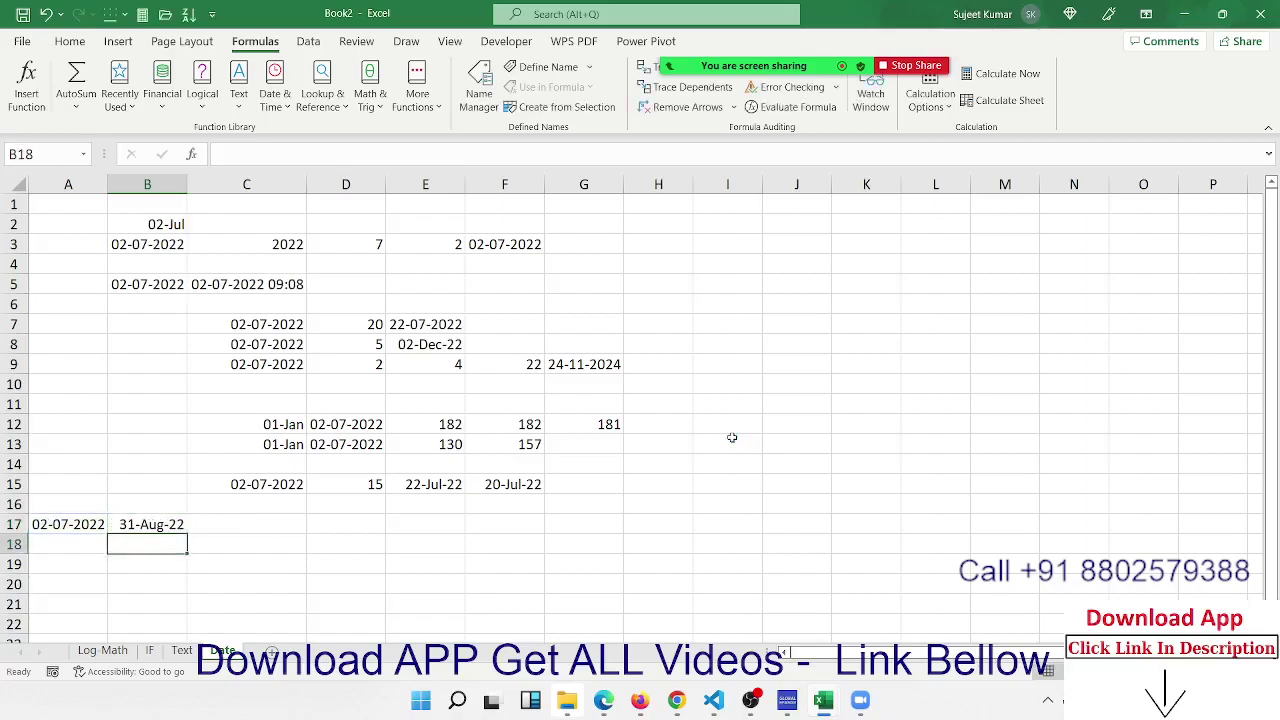
{"action": "key", "text": "Up"}
{"action": "key", "text": "F2"}
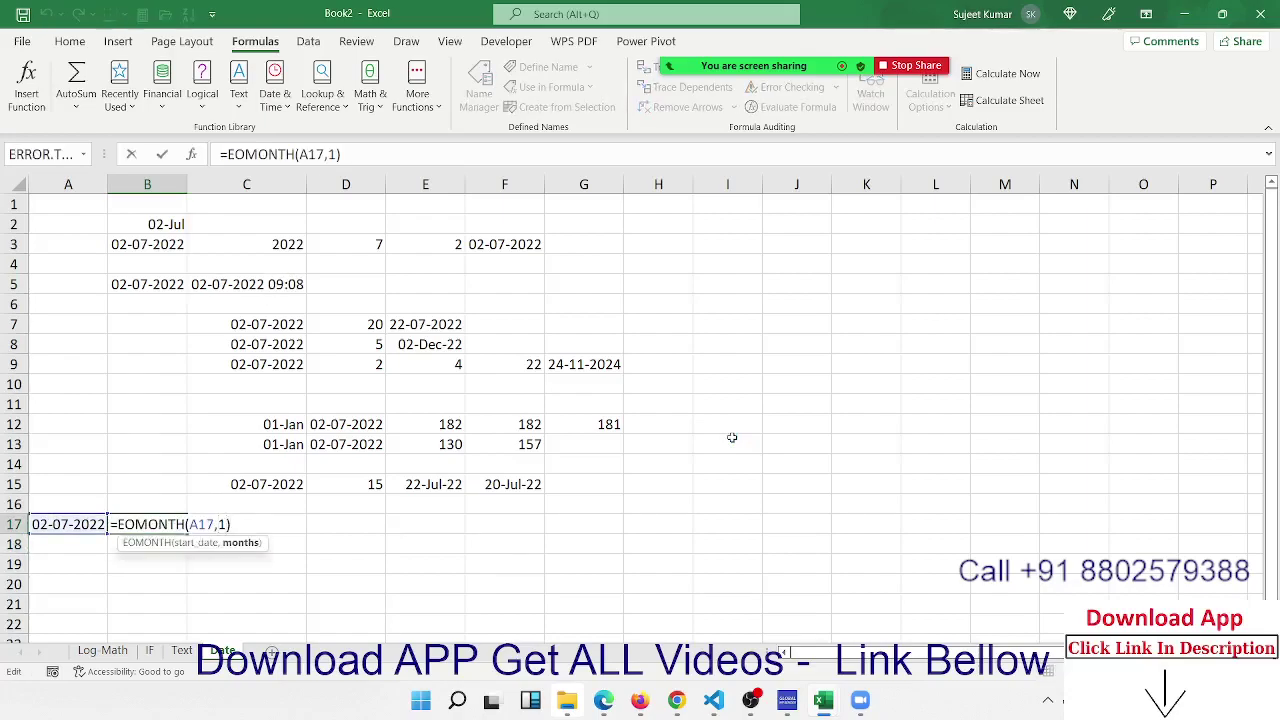
{"action": "key", "text": "Left"}
{"action": "key", "text": "Left"}
{"action": "type", "text": "-"}
{"action": "key", "text": "Return"}
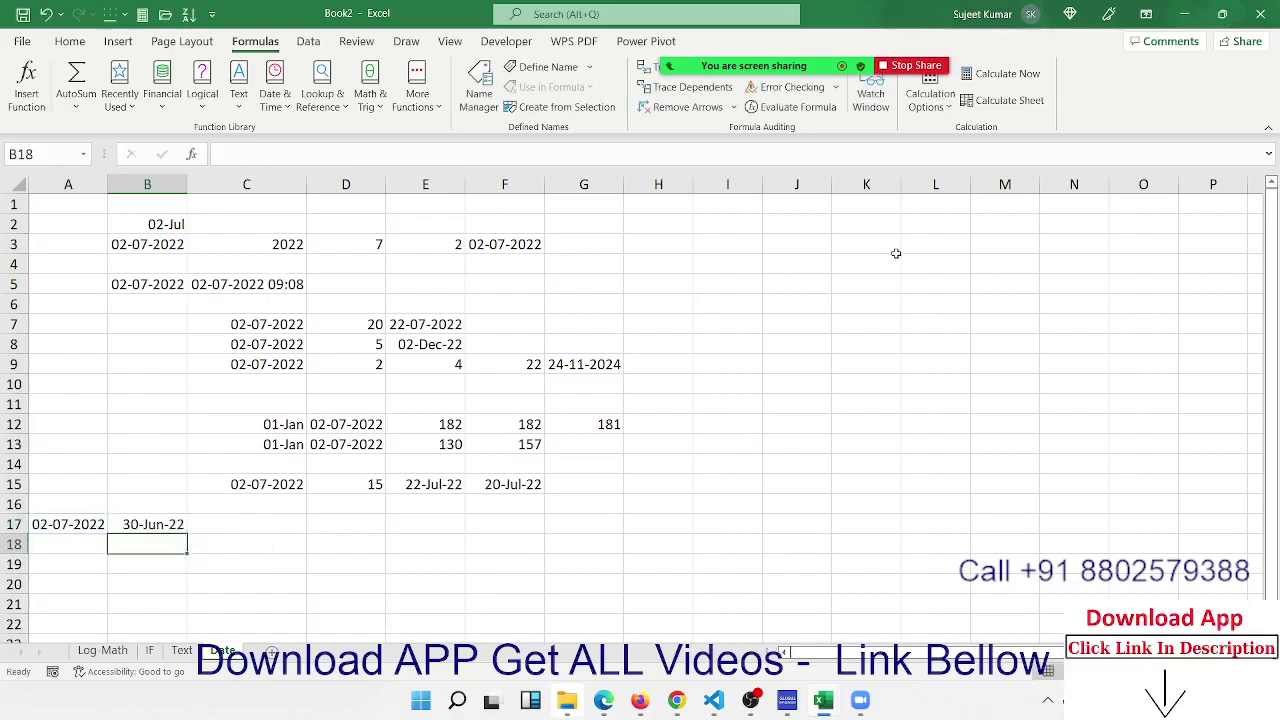
{"action": "key", "text": "Up"}
{"action": "key", "text": "Left"}
{"action": "key", "text": "Right"}
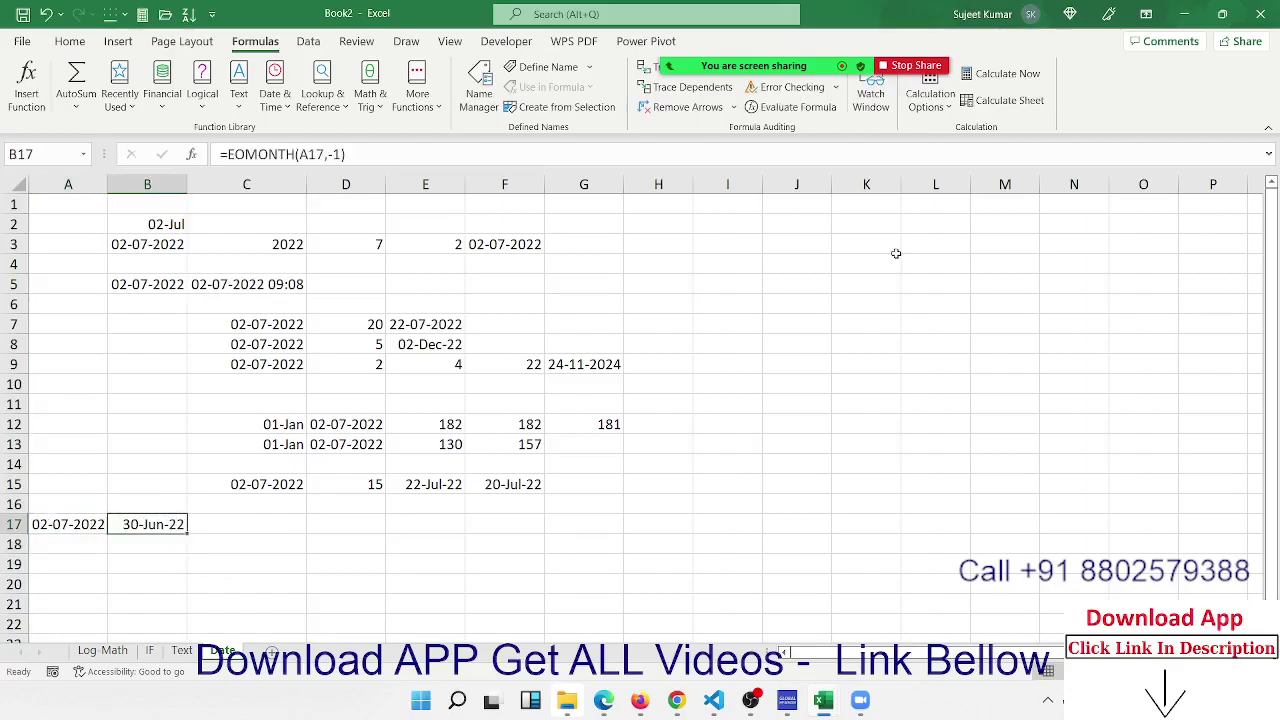
{"action": "key", "text": "Right"}
Enter =WEEKNUM(A17) in C17, returning week 27 for the date 02-07-2022.
{"action": "type", "text": "=wee"}
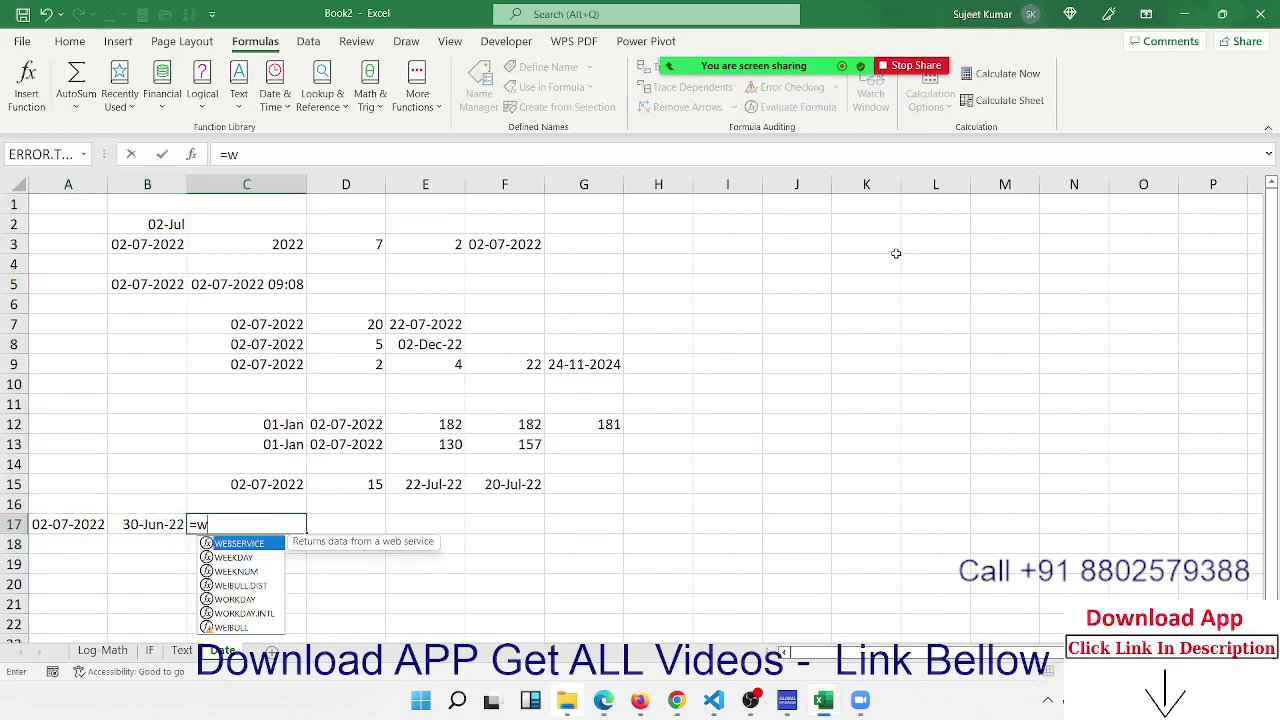
{"action": "key", "text": "Down"}
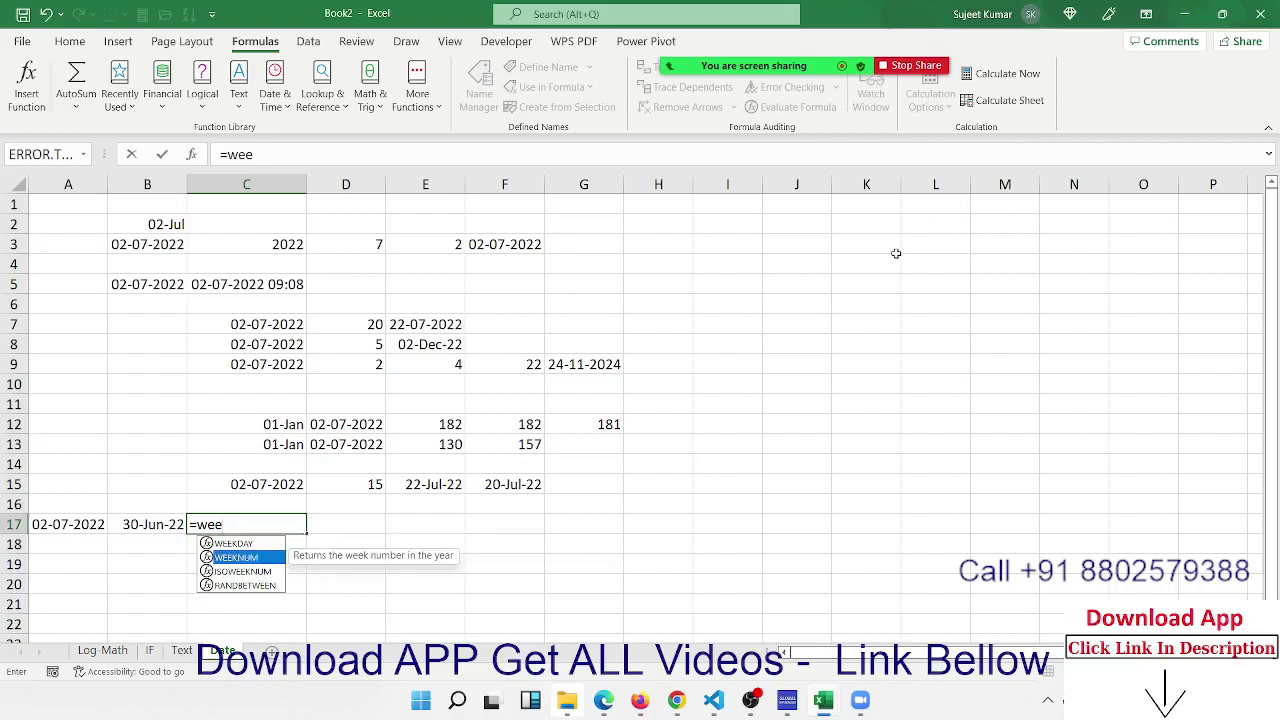
{"action": "key", "text": "Down"}
{"action": "key", "text": "Up"}
{"action": "key", "text": "Up"}
{"action": "key", "text": "Down"}
{"action": "key", "text": "Tab"}
{"action": "key", "text": "Left"}
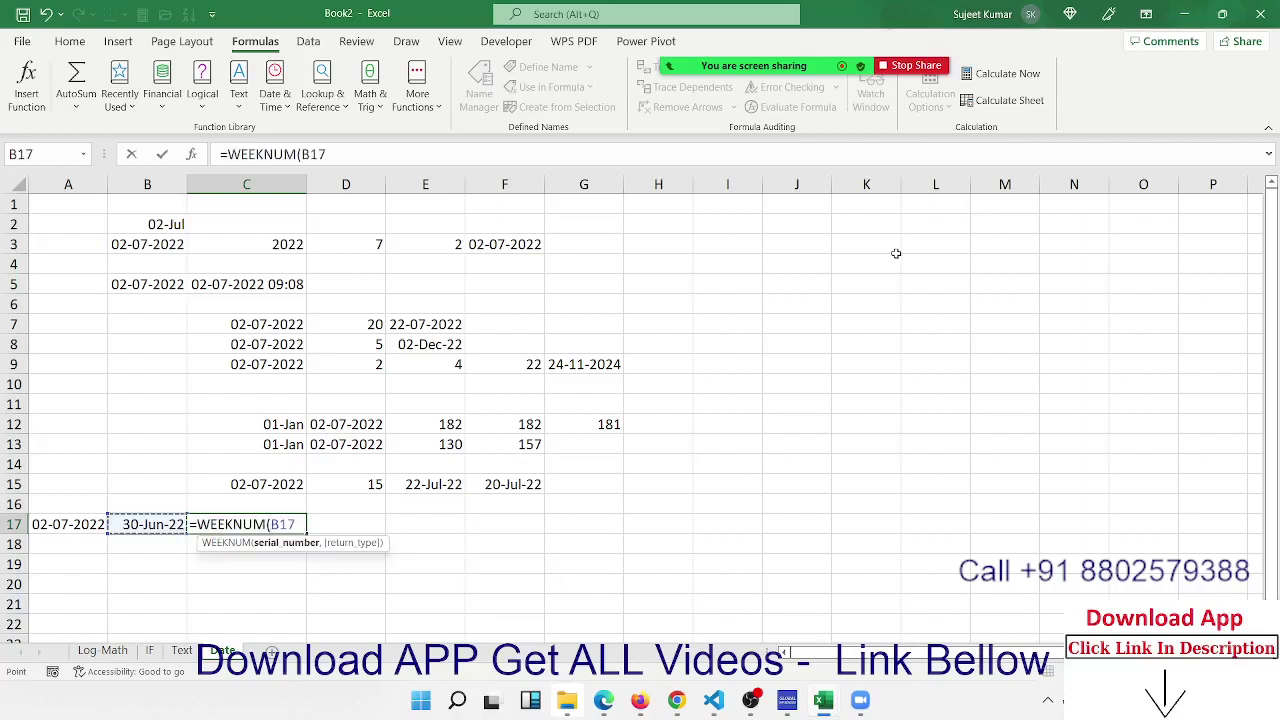
{"action": "key", "text": "Left"}
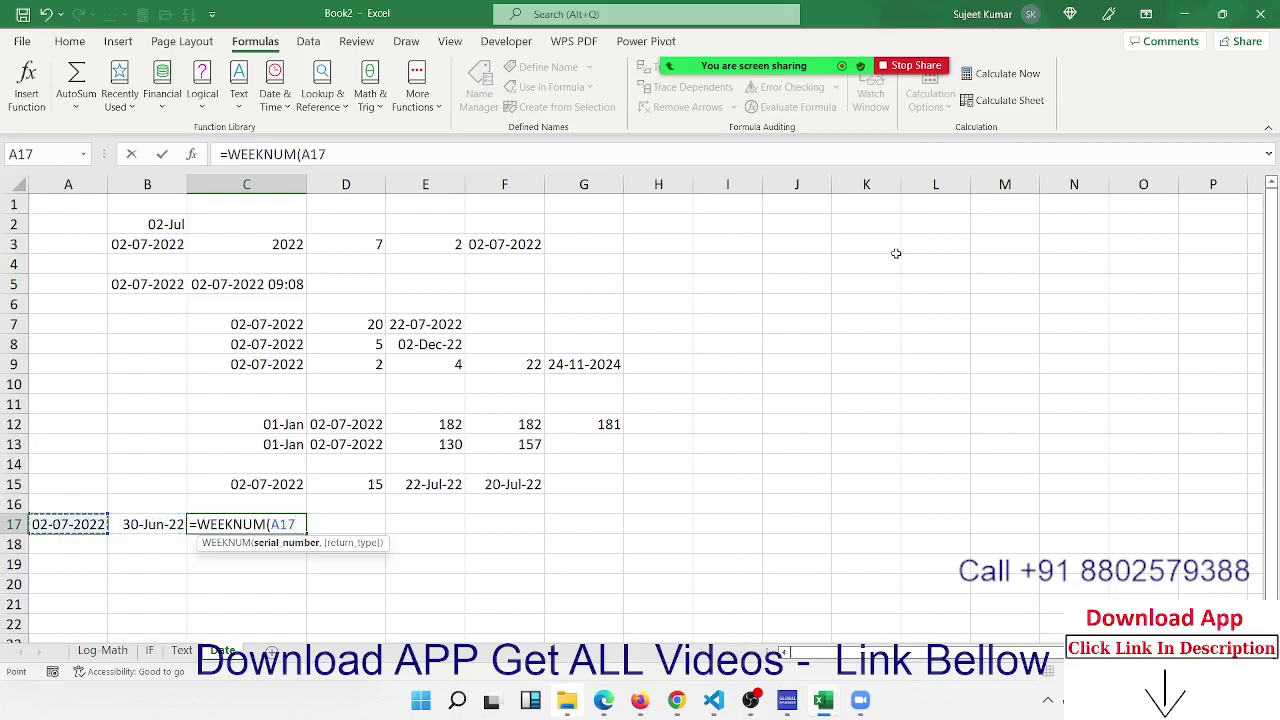
{"action": "key", "text": "Return"}
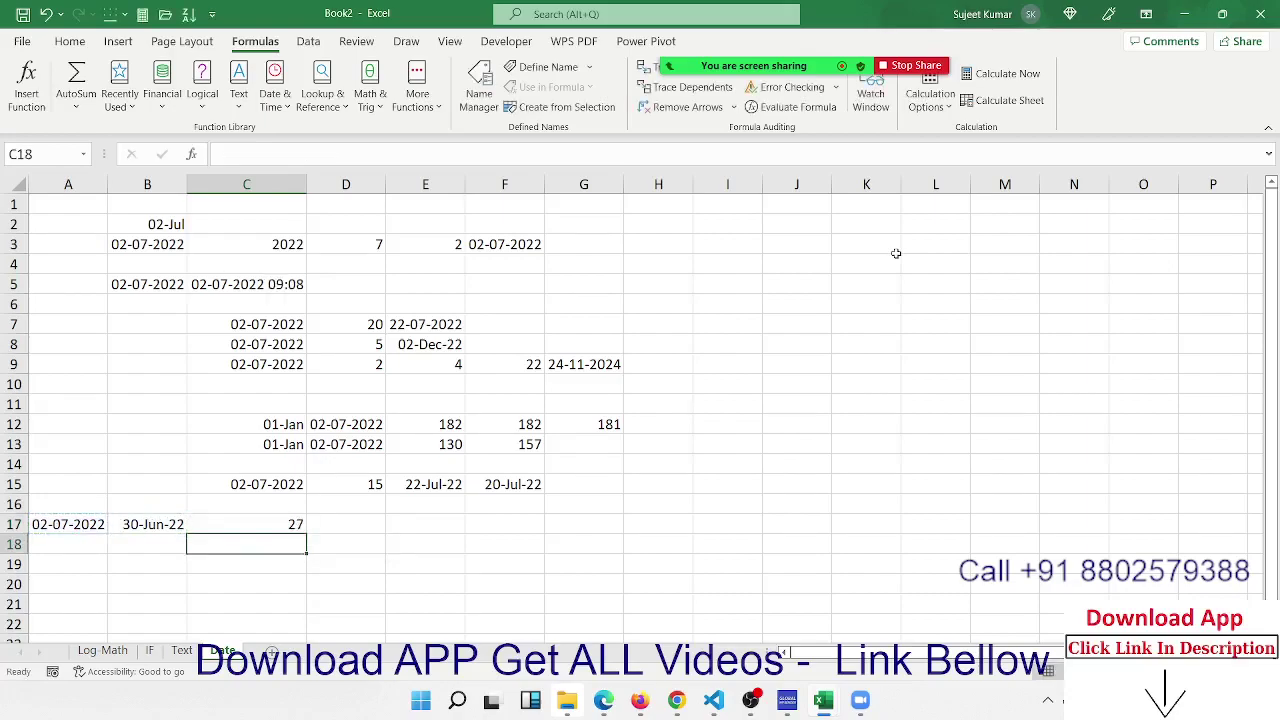
{"action": "key", "text": "Up"}
{"action": "scroll", "coordinate": [395, 460], "scroll_direction": "down", "scroll_amount": 3}
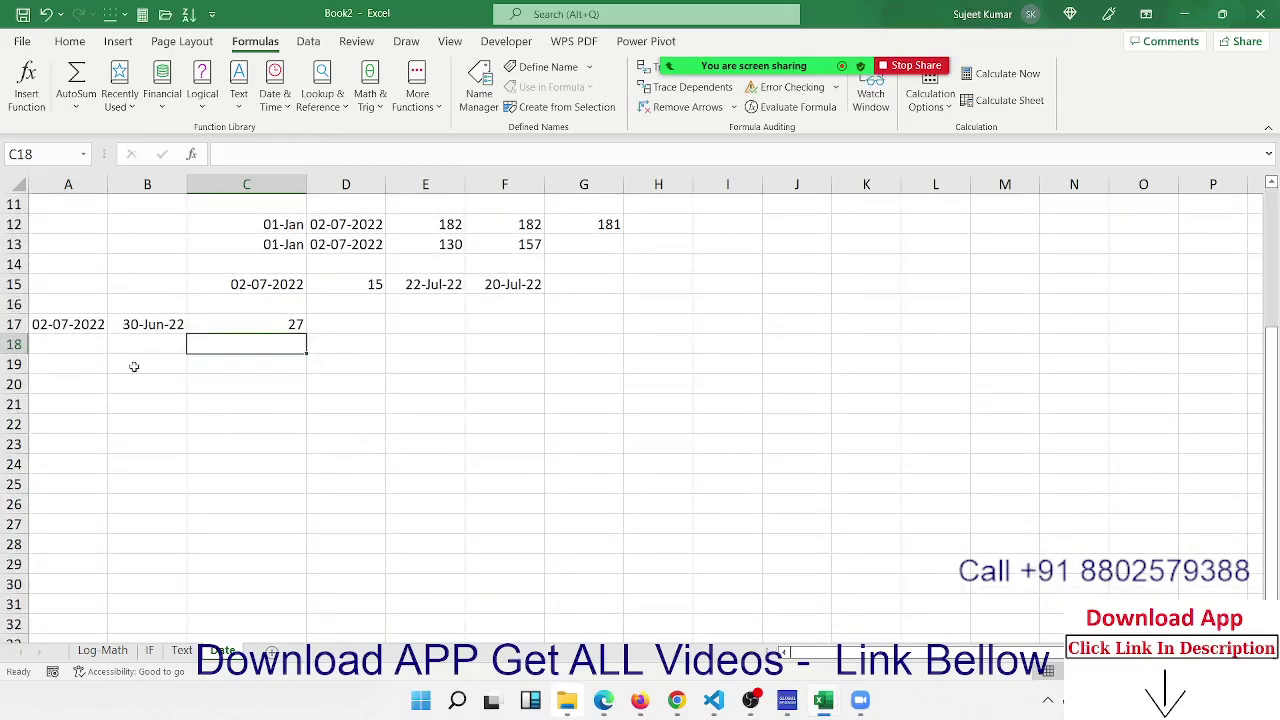
Put today's date, 02-Jul, in A20 using Ctrl+; after a trial 1/1 entry.
{"action": "left_click", "coordinate": [91, 382]}
{"action": "type", "text": "1/1"}
{"action": "key", "text": "Return"}
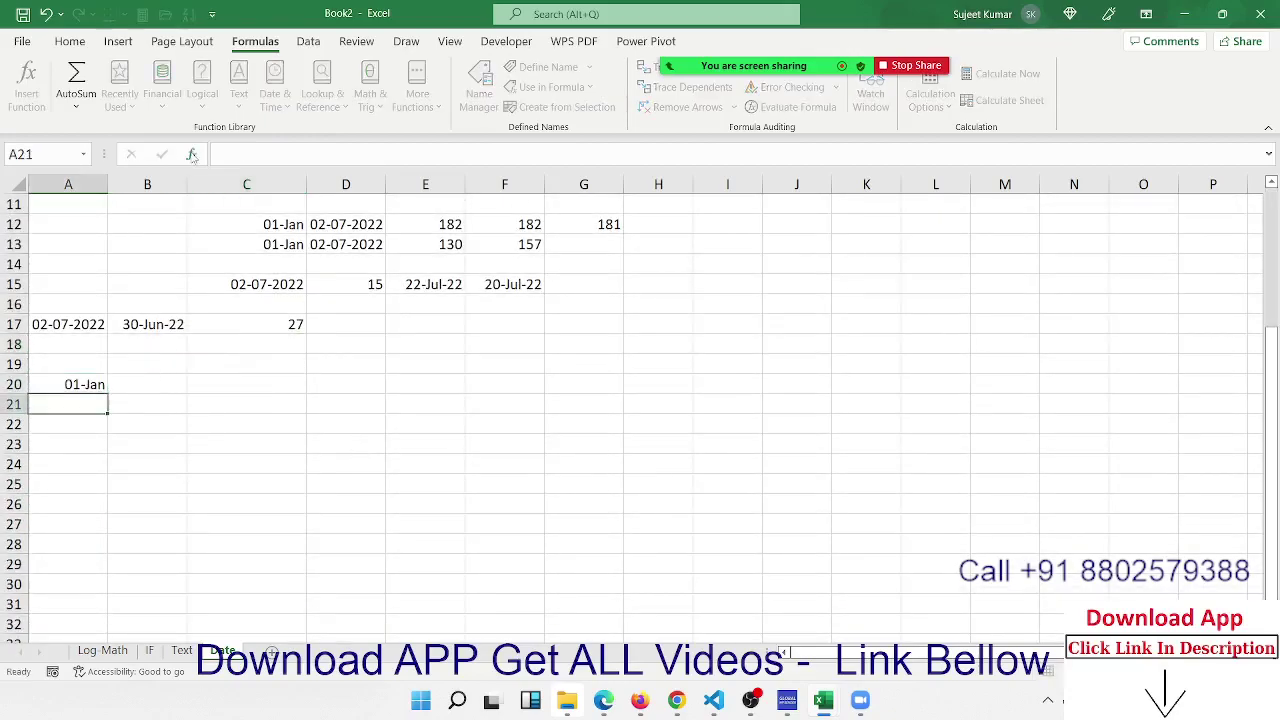
{"action": "left_click", "coordinate": [104, 382]}
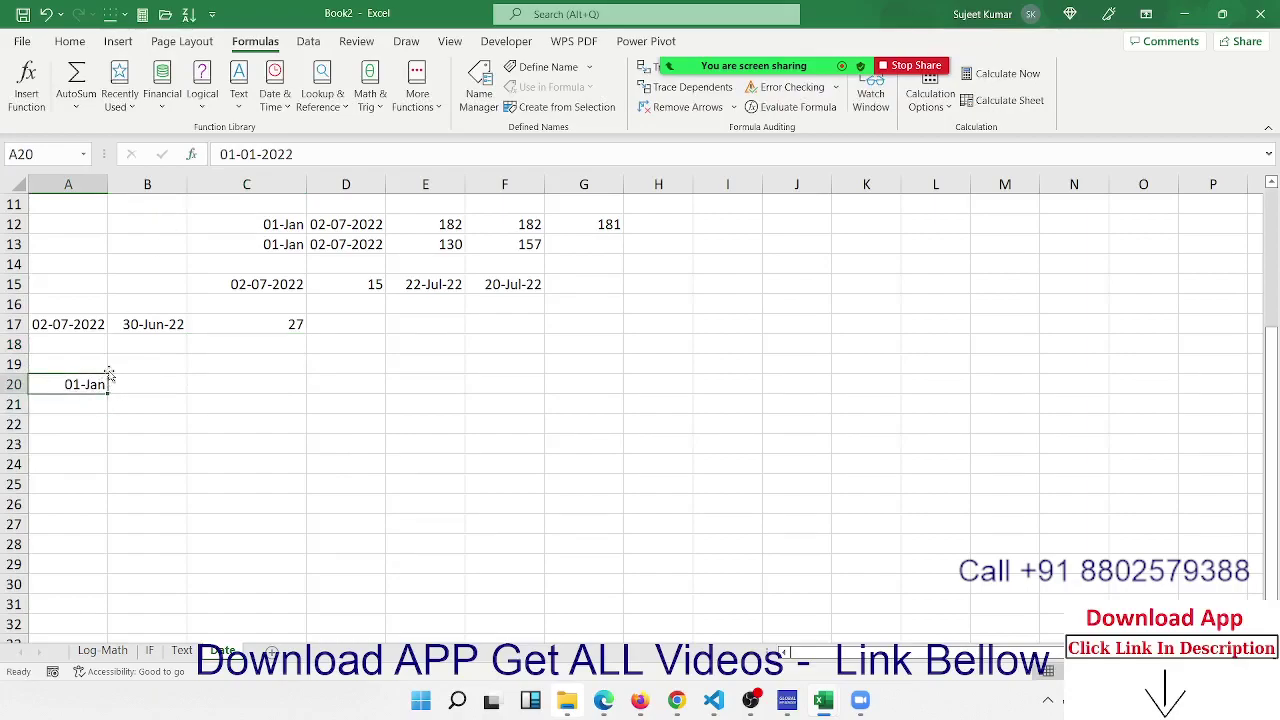
{"action": "key", "text": "ctrl+semicolon"}
{"action": "key", "text": "Return"}
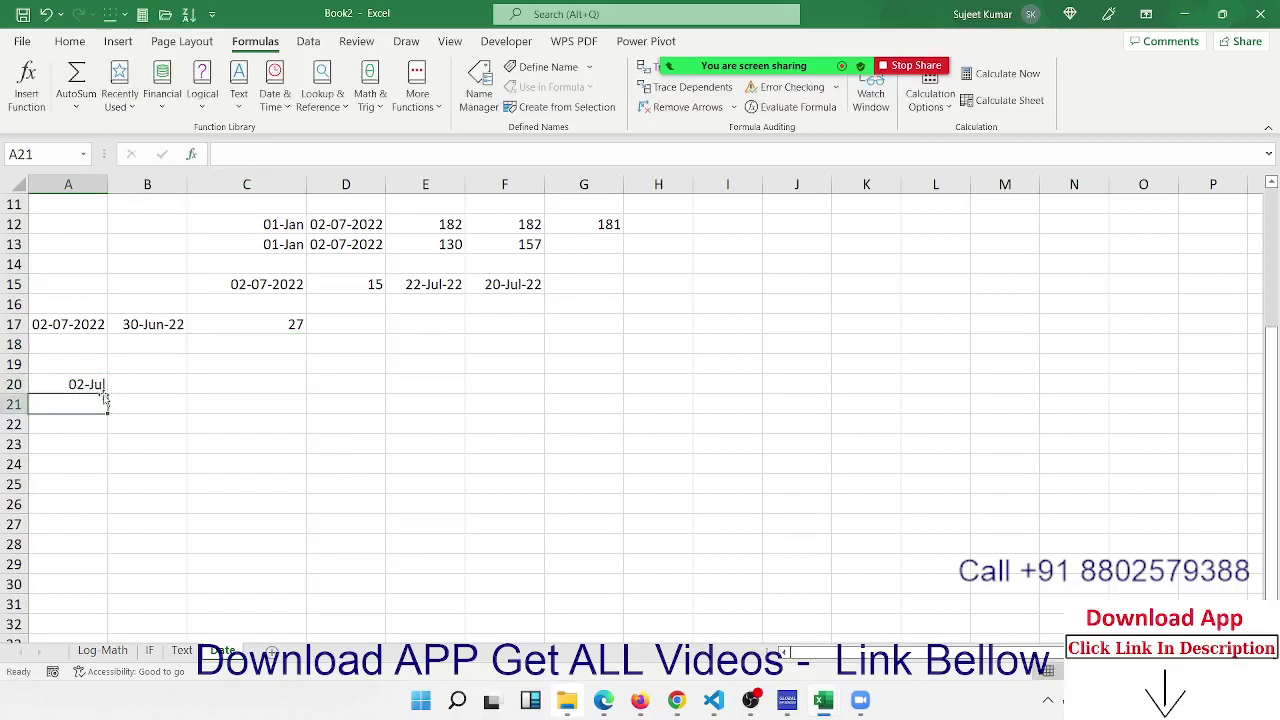
Fill the dates daily from A20 down to 12-Jul in A30.
{"action": "left_click", "coordinate": [98, 382]}
{"action": "left_click_drag", "start_coordinate": [106, 391], "coordinate": [108, 597]}
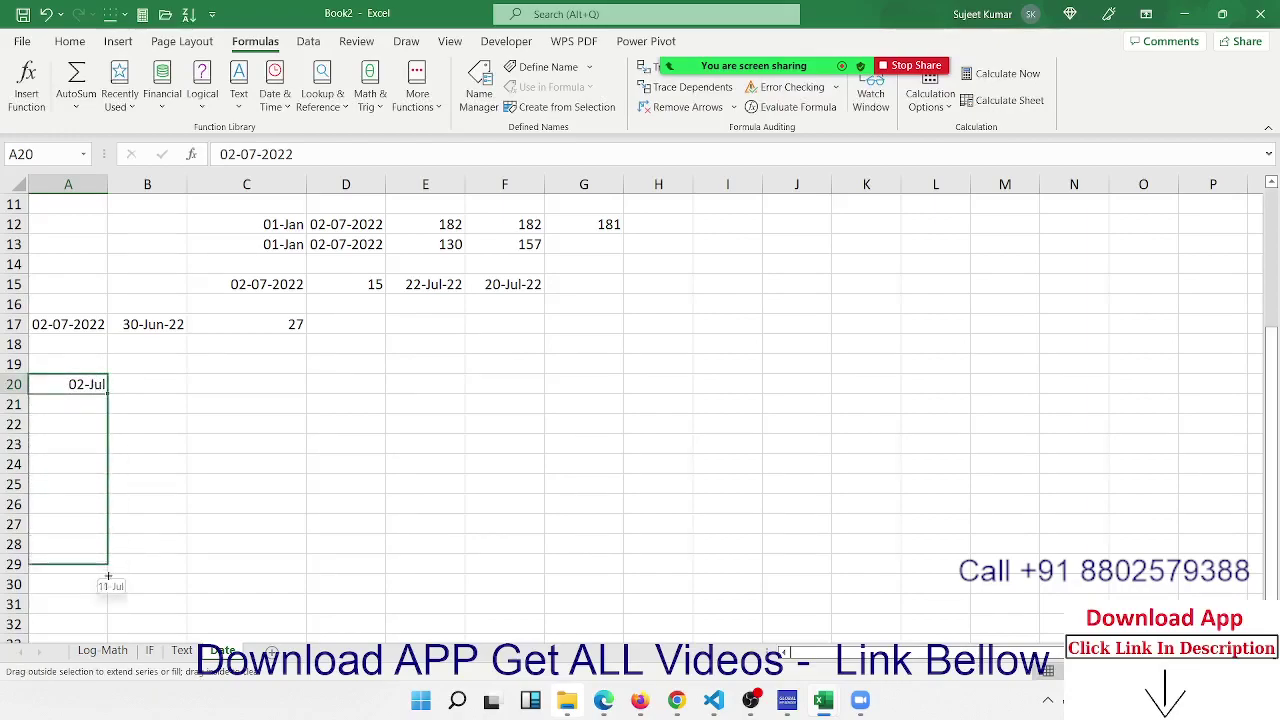
{"action": "left_click", "coordinate": [145, 381]}
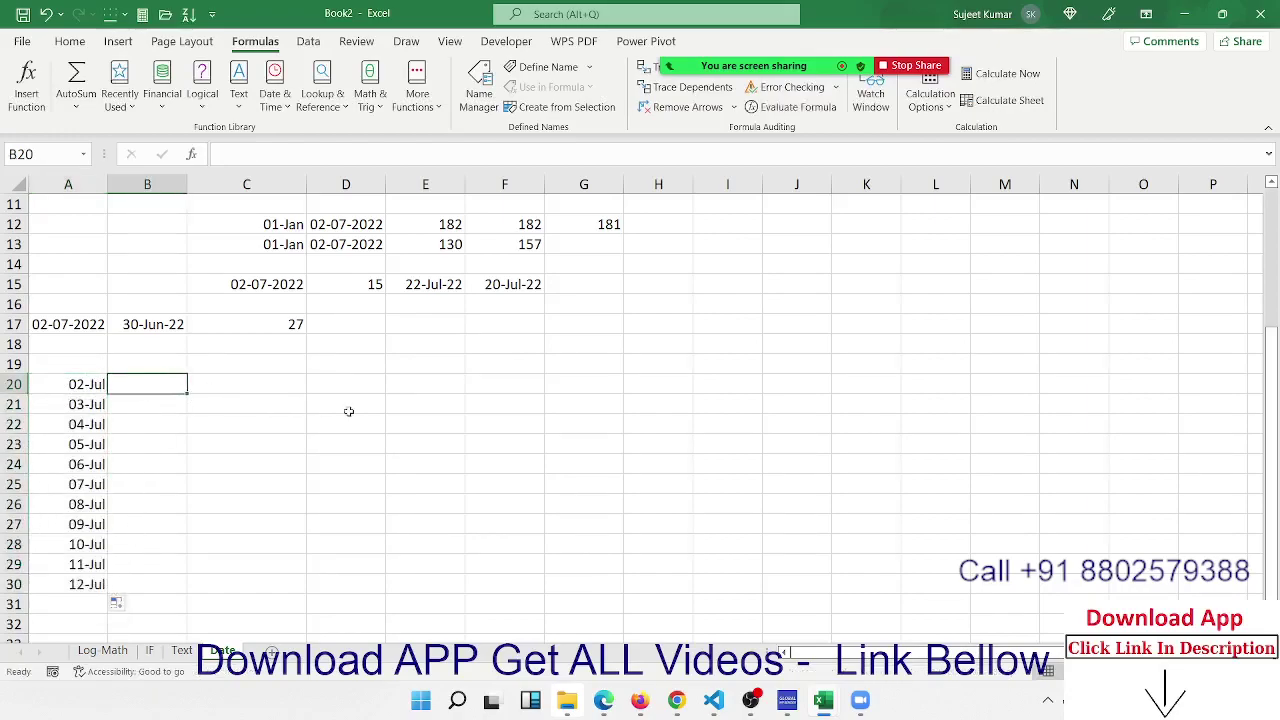
Enter =TEXT(A20,"DDD") in B20 and fill it down to B30, showing Sat through Tue.
{"action": "type", "text": "=text("}
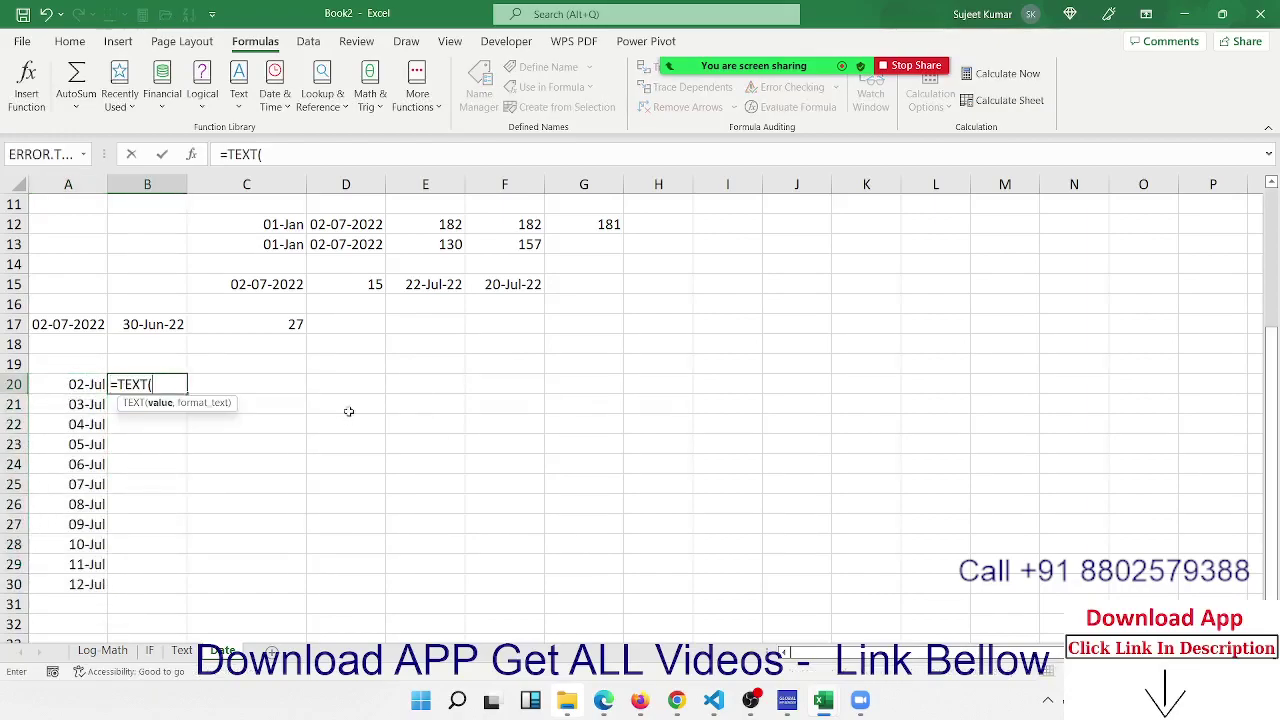
{"action": "type", "text": "A20,"}
{"action": "type", "text": "D"}
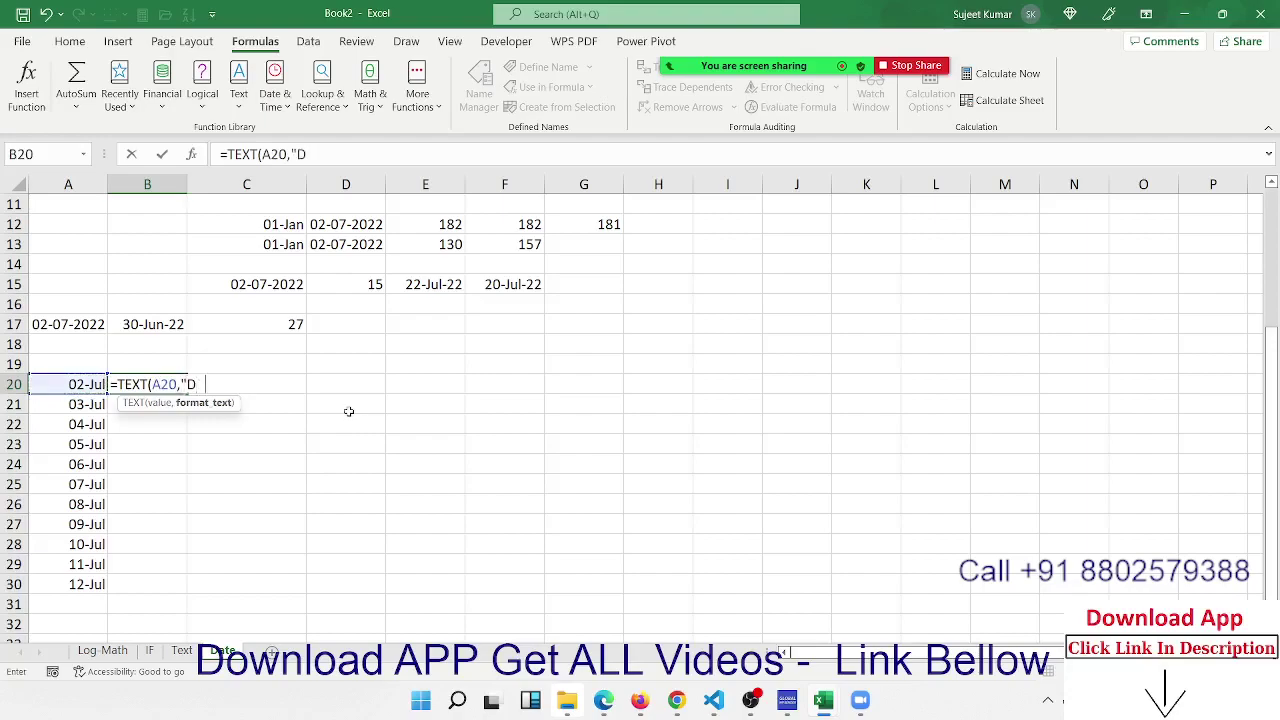
{"action": "type", "text": "DD\""}
{"action": "key", "text": "Return"}
{"action": "key", "text": "Left"}
{"action": "key", "text": "ctrl+Down"}
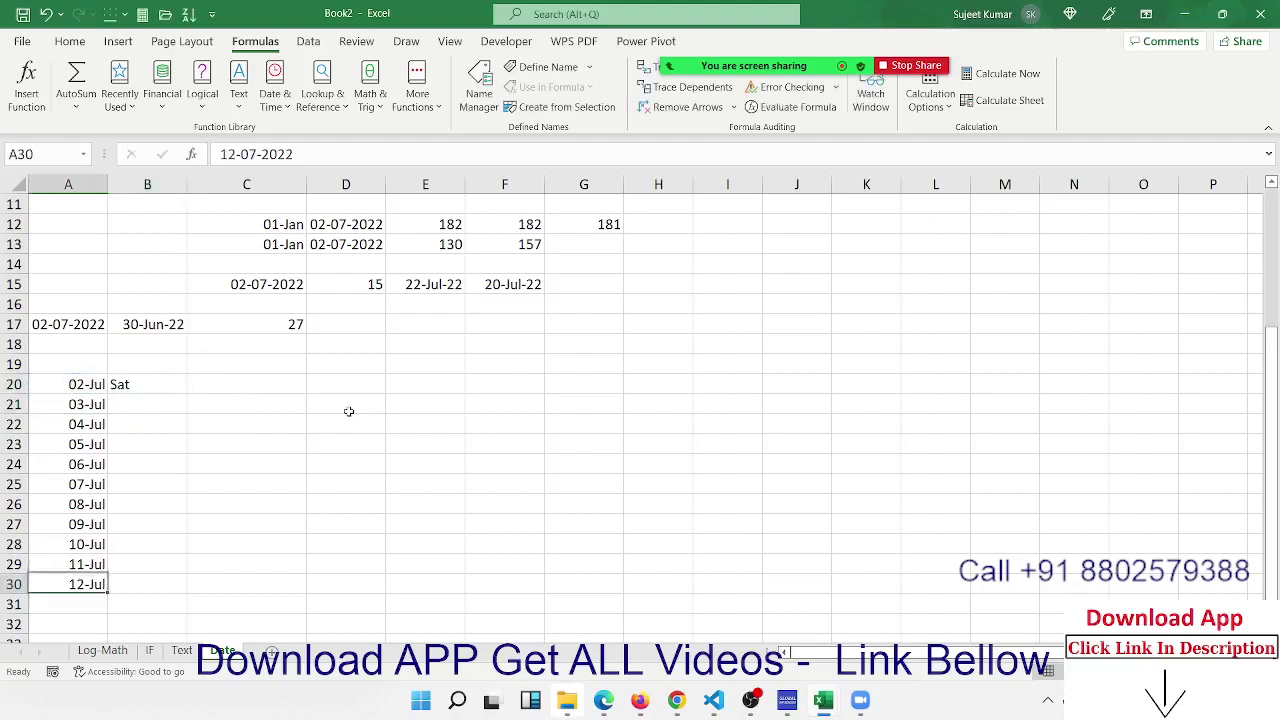
{"action": "key", "text": "Right"}
{"action": "key", "text": "ctrl+shift+Up"}
{"action": "key", "text": "ctrl+d"}
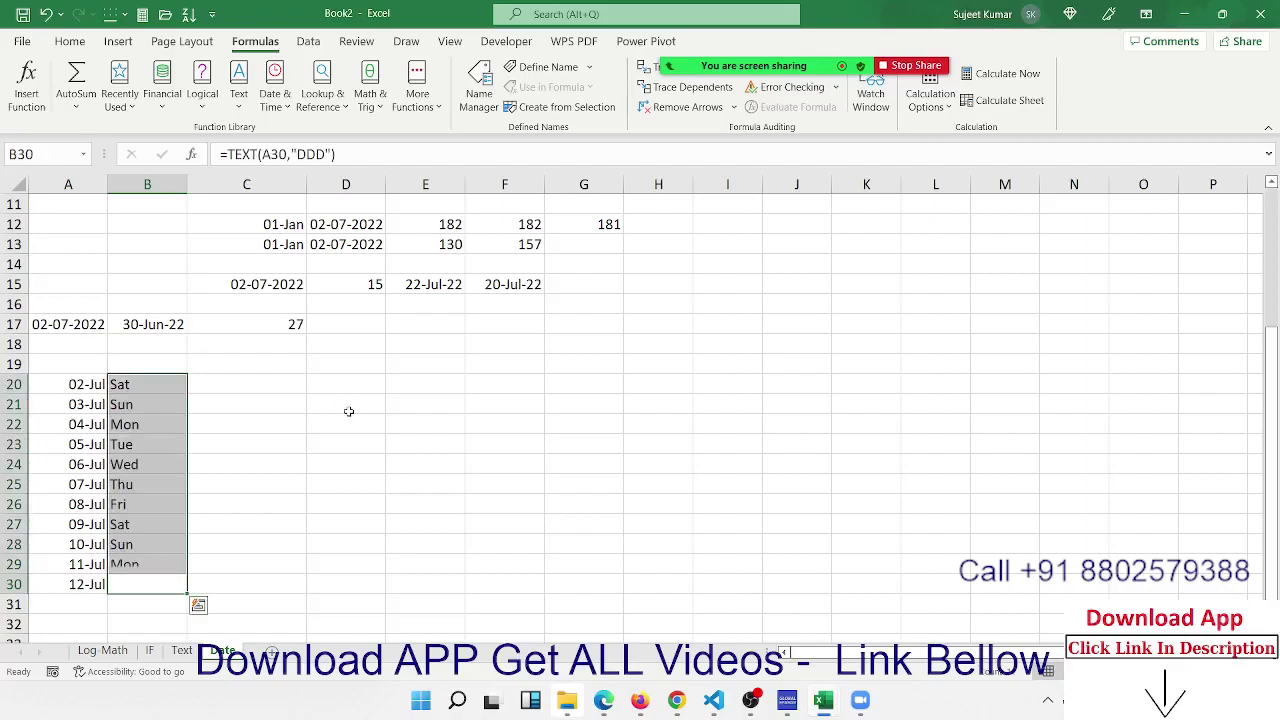
{"action": "key", "text": "Right"}
{"action": "key", "text": "Up"}
{"action": "key", "text": "Up"}
{"action": "key", "text": "Up"}
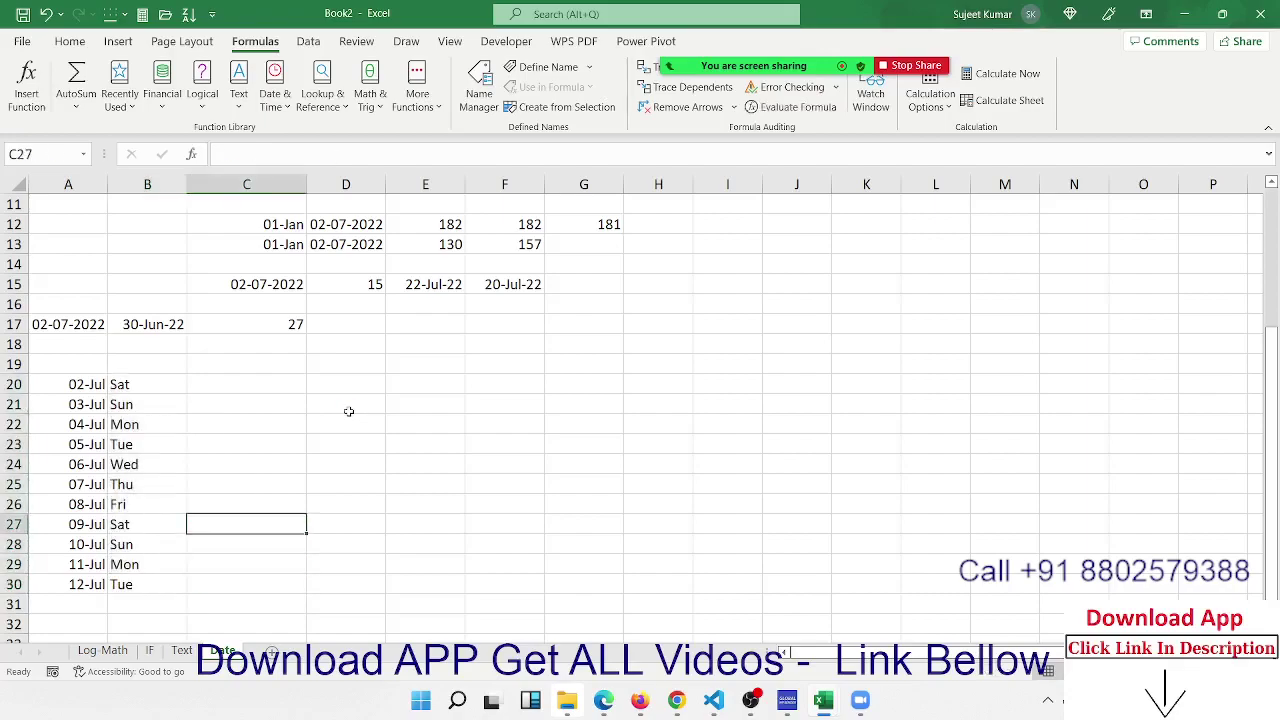
{"action": "key", "text": "Up"}
{"action": "key", "text": "Up"}
{"action": "key", "text": "Up"}
{"action": "key", "text": "Up"}
{"action": "key", "text": "Up"}
{"action": "key", "text": "Up"}
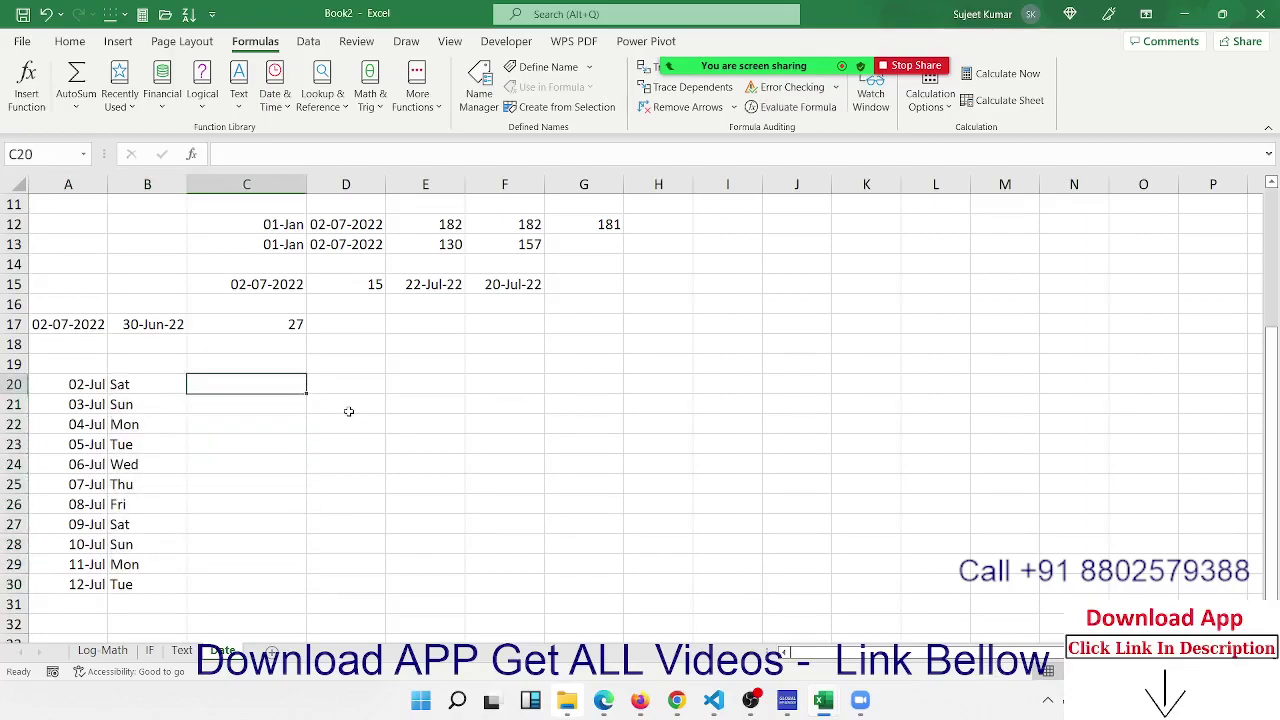
Enter =WEEKDAY(A20) in C20 and fill it down through C30.
{"action": "type", "text": "="}
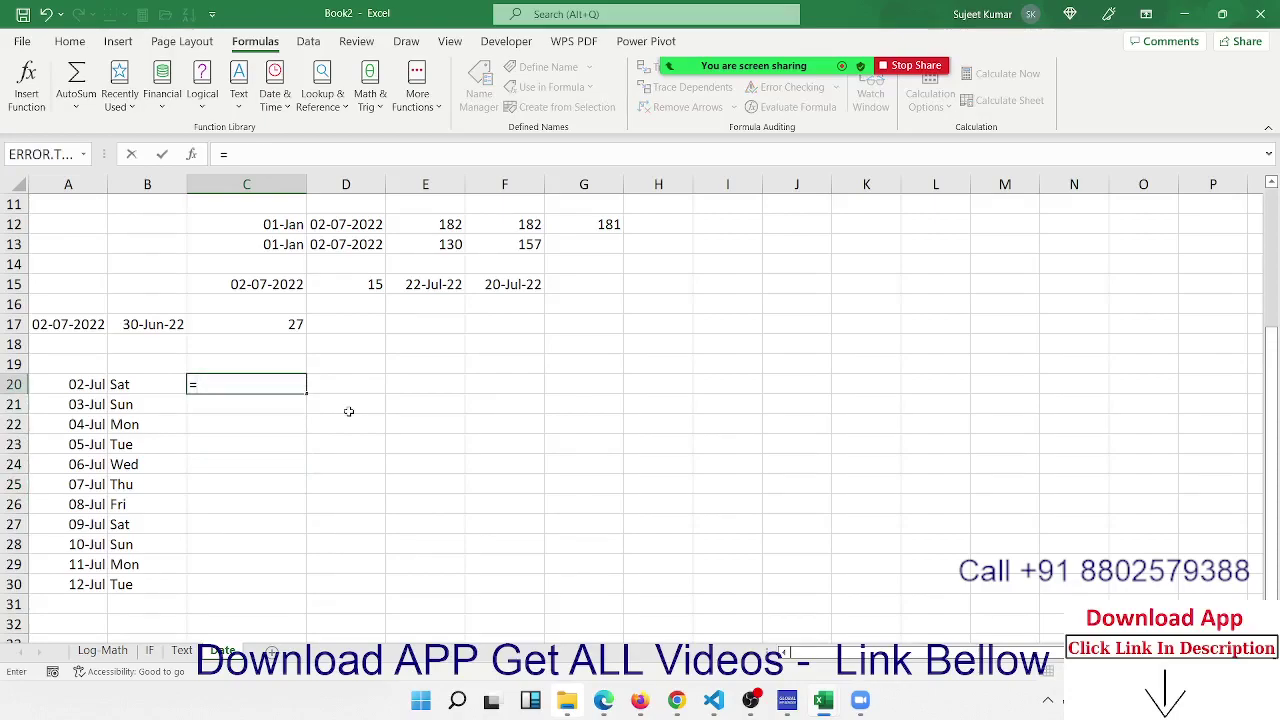
{"action": "type", "text": "w"}
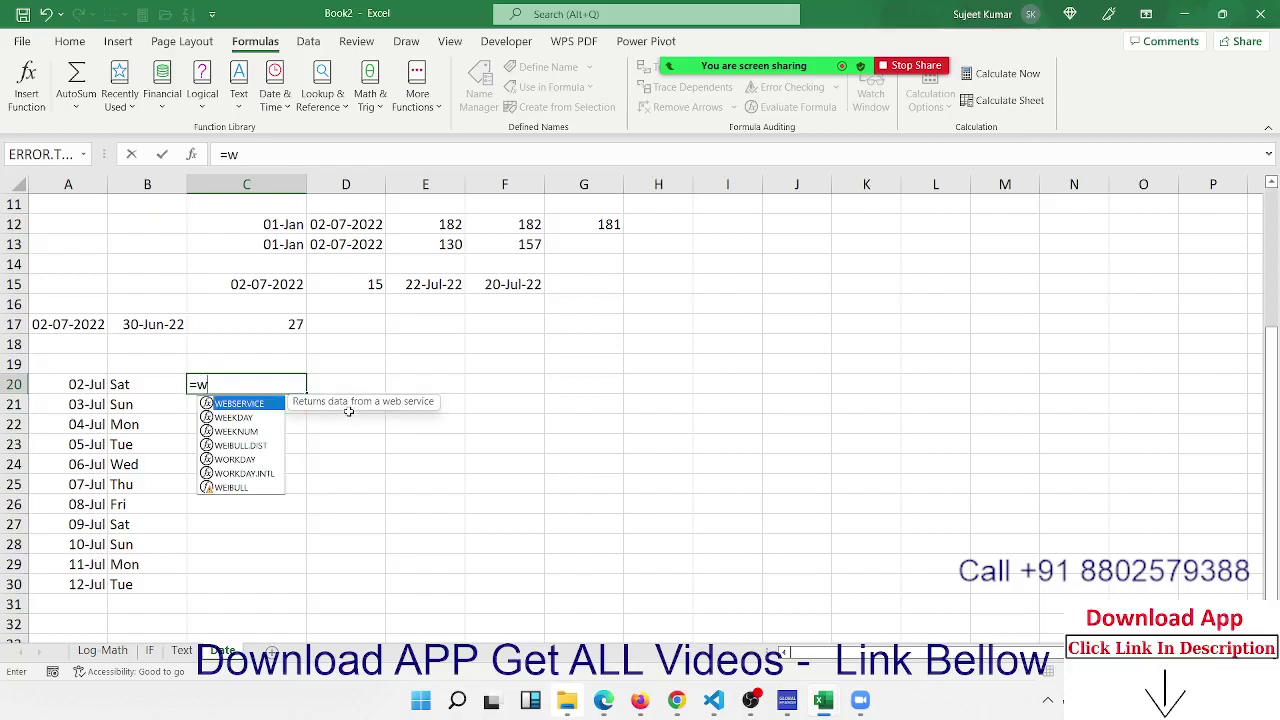
{"action": "key", "text": "Down"}
{"action": "key", "text": "Tab"}
{"action": "key", "text": "Left"}
{"action": "key", "text": "Left"}
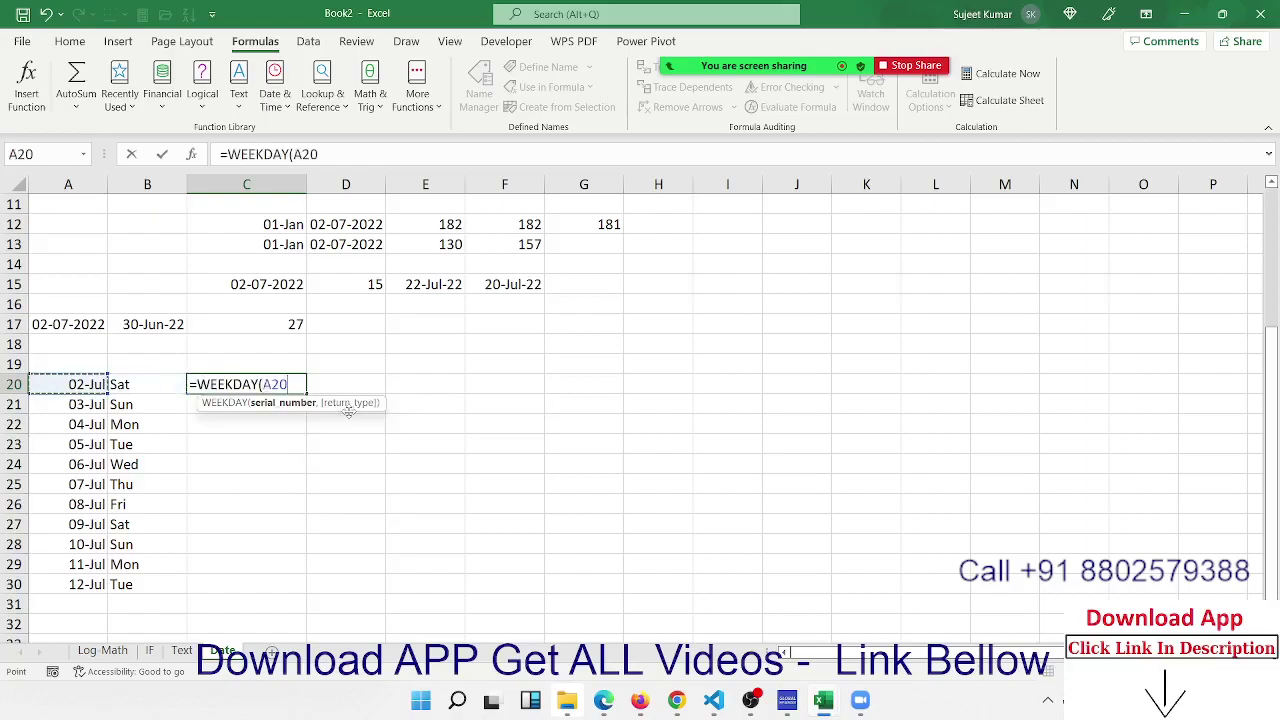
{"action": "type", "text": ")"}
{"action": "key", "text": "Return"}
{"action": "key", "text": "Left"}
{"action": "key", "text": "ctrl+Down"}
{"action": "key", "text": "Right"}
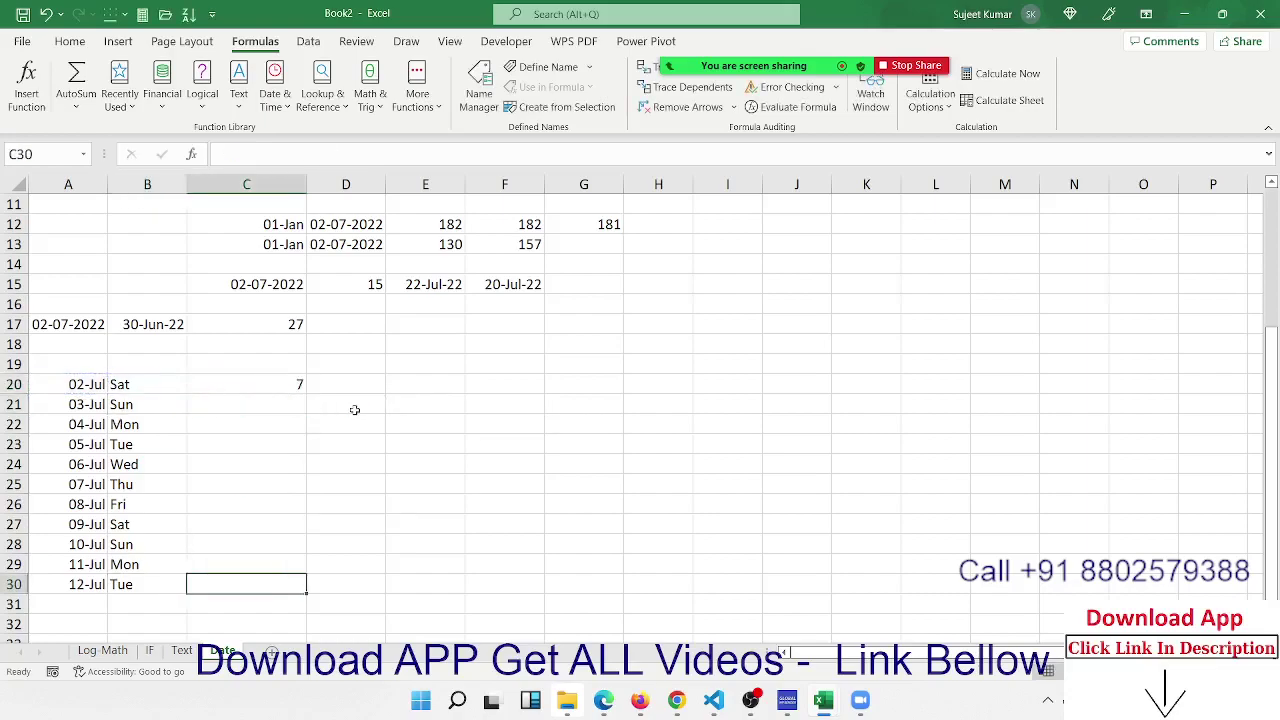
{"action": "key", "text": "ctrl+shift+Up"}
{"action": "key", "text": "ctrl+d"}
{"action": "key", "text": "Up"}
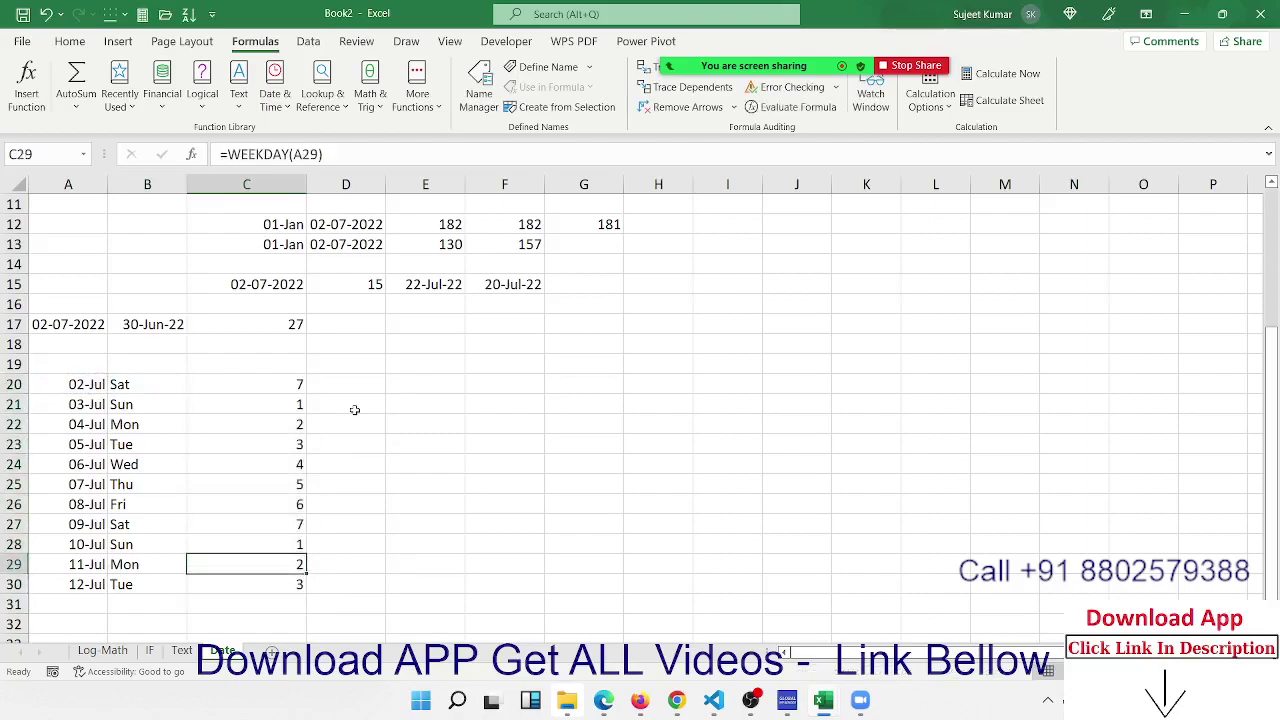
{"action": "key", "text": "ctrl+Up"}
Change C20 to =WEEKDAY(A20,2), Monday as 1, and fill it down to C30.
{"action": "key", "text": "F2"}
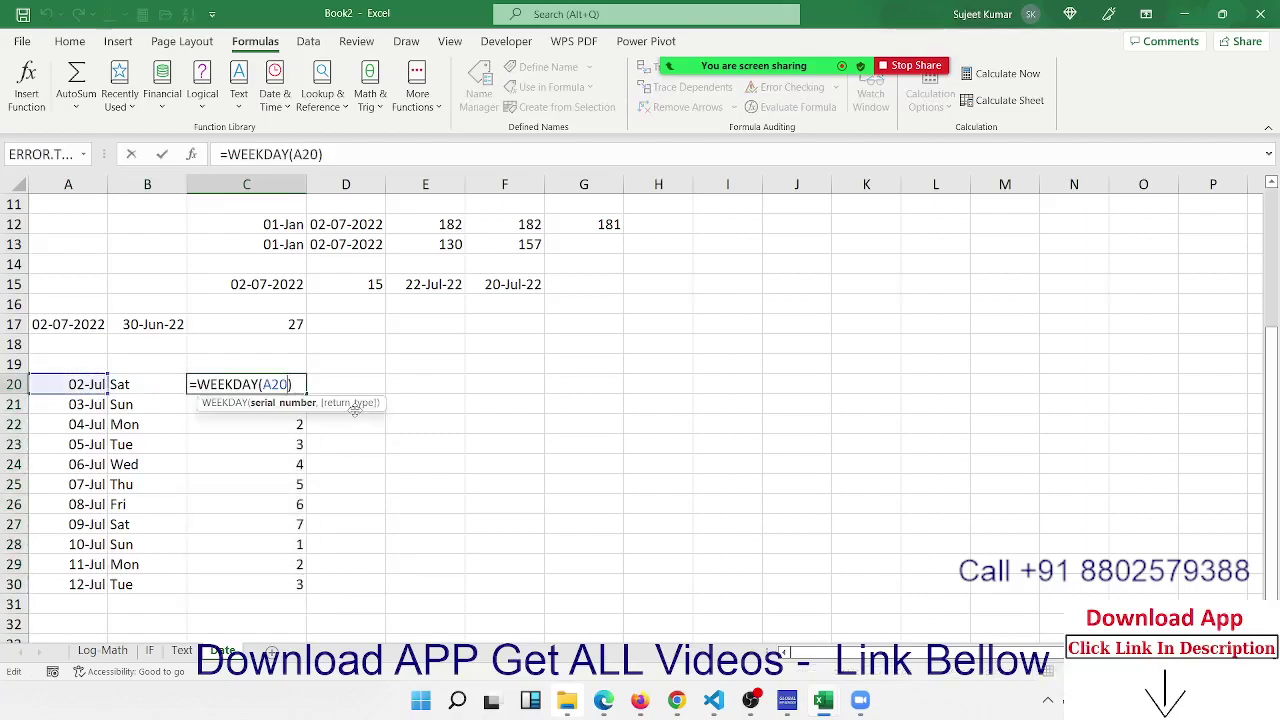
{"action": "type", "text": ","}
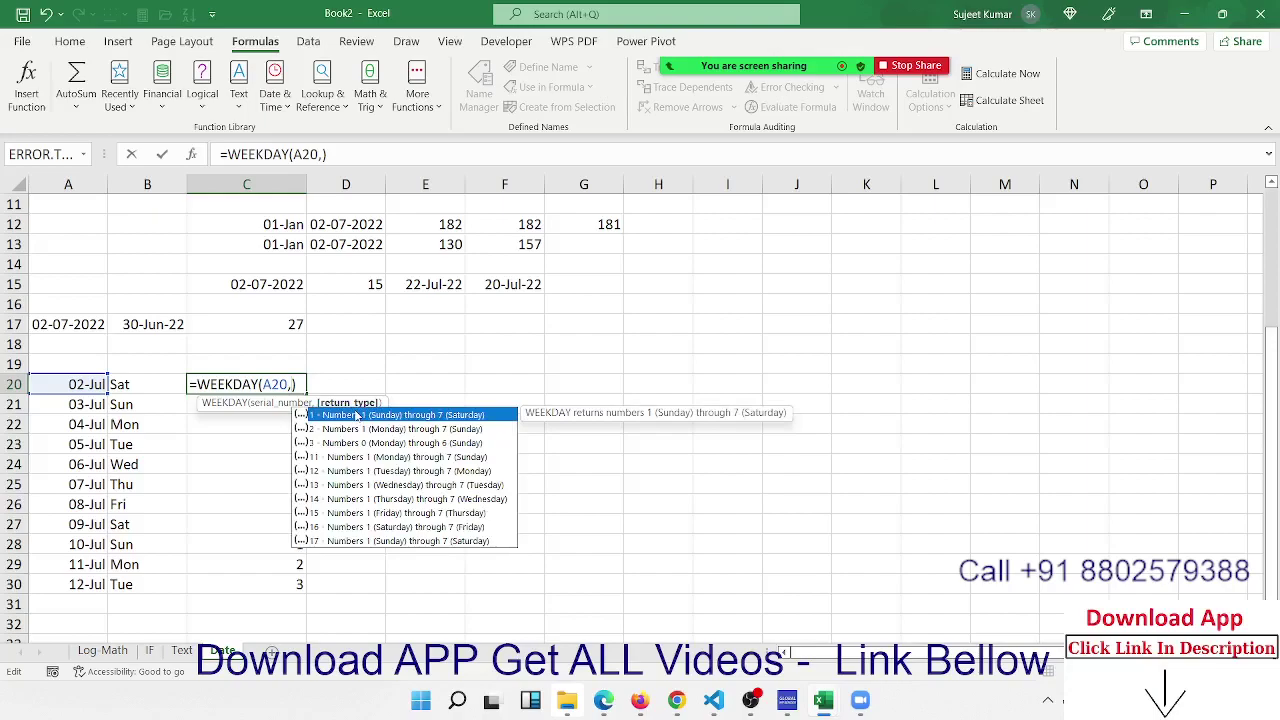
{"action": "key", "text": "Down"}
{"action": "key", "text": "Tab"}
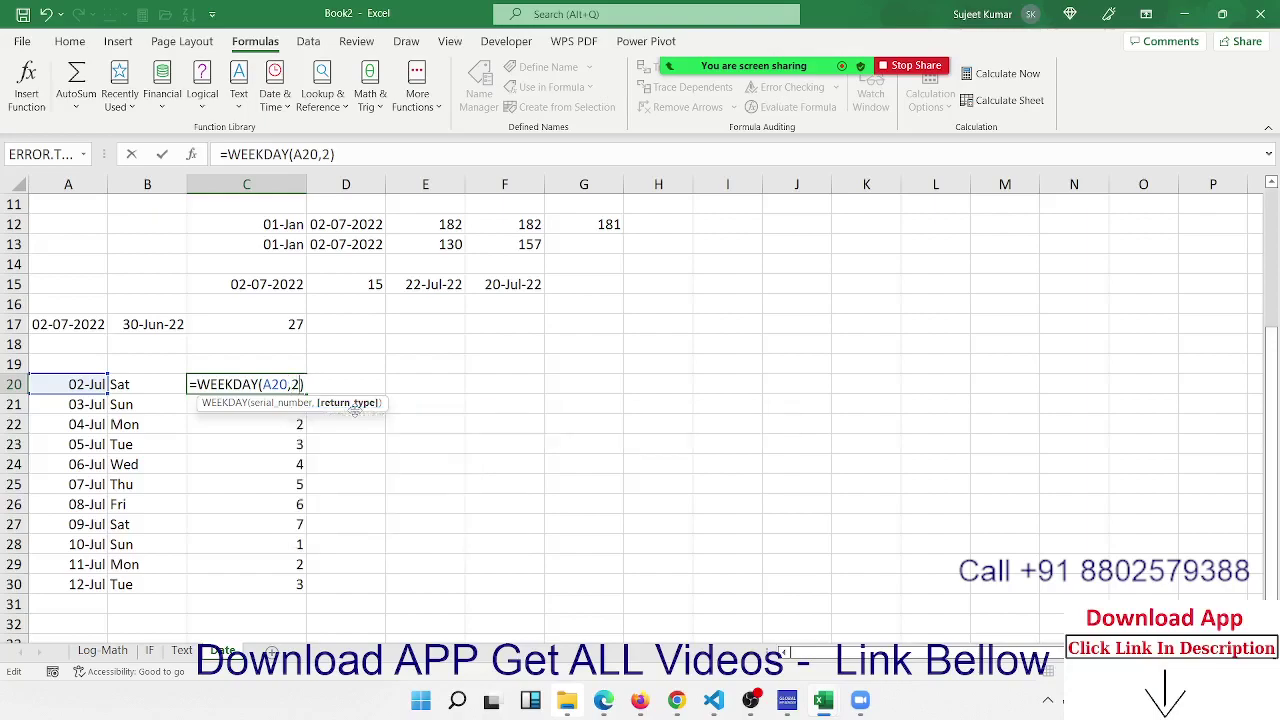
{"action": "key", "text": "Return"}
{"action": "key", "text": "Up"}
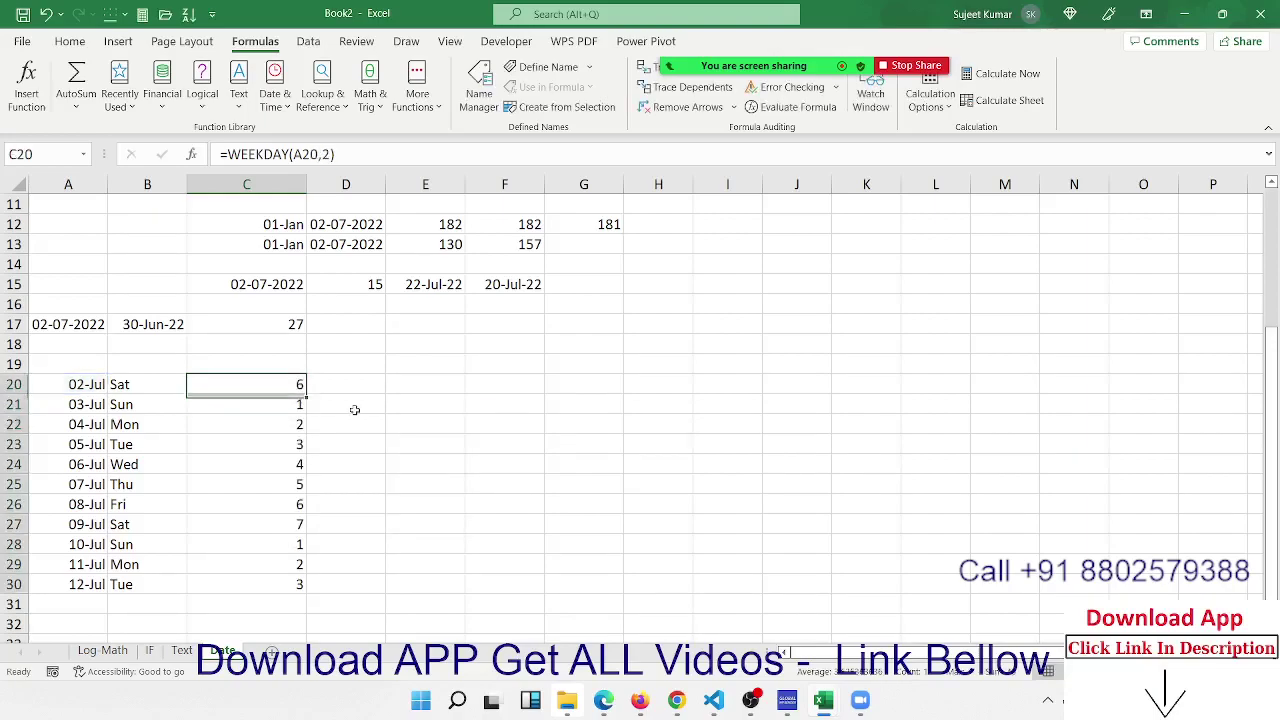
{"action": "key", "text": "ctrl+shift+Down"}
{"action": "key", "text": "ctrl+d"}
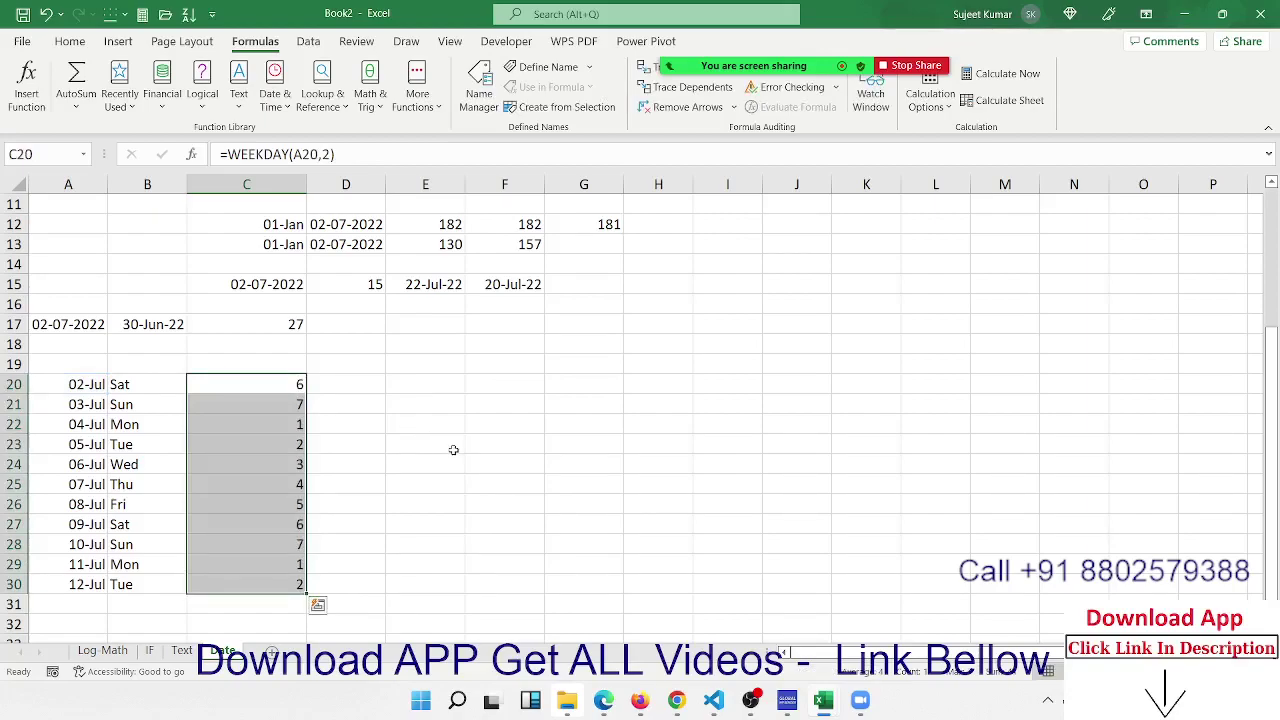
{"action": "scroll", "coordinate": [444, 452], "scroll_direction": "up", "scroll_amount": 4}
{"action": "scroll", "coordinate": [444, 452], "scroll_direction": "down", "scroll_amount": 10}
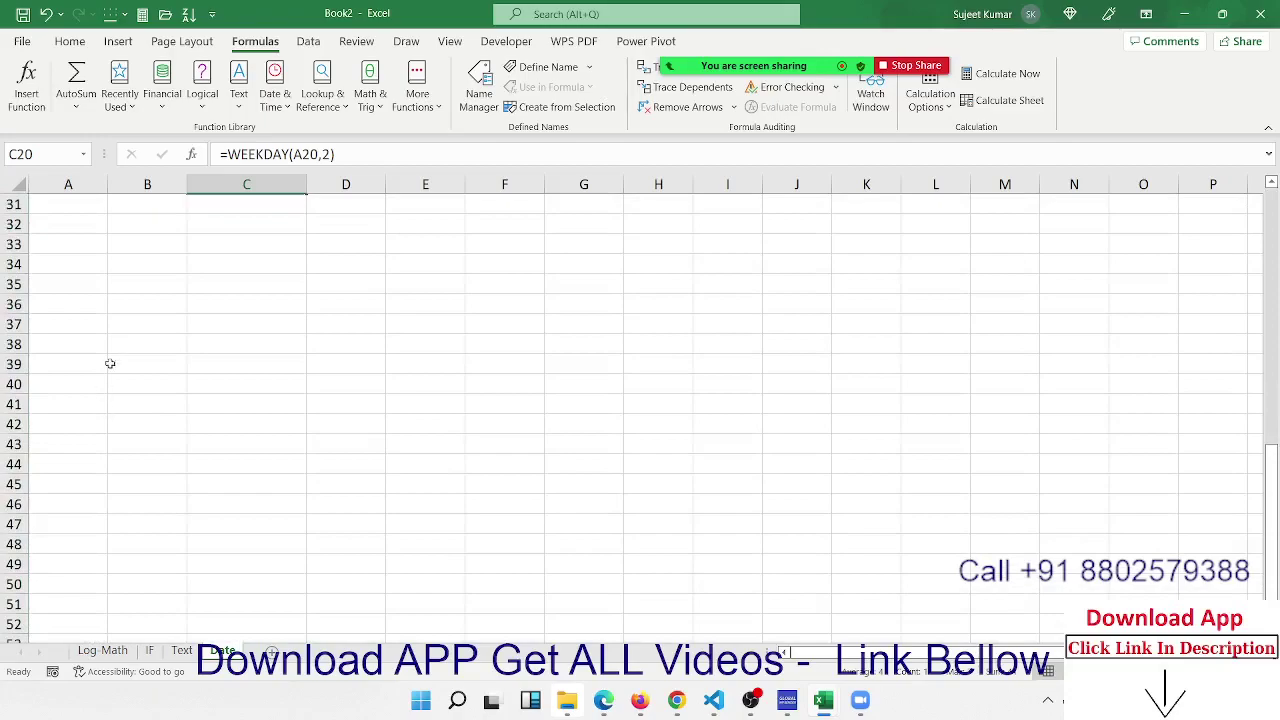
Try time entries in B33: 09:09, then 9:9 pm, which shows as 21:09.
{"action": "left_click", "coordinate": [123, 243]}
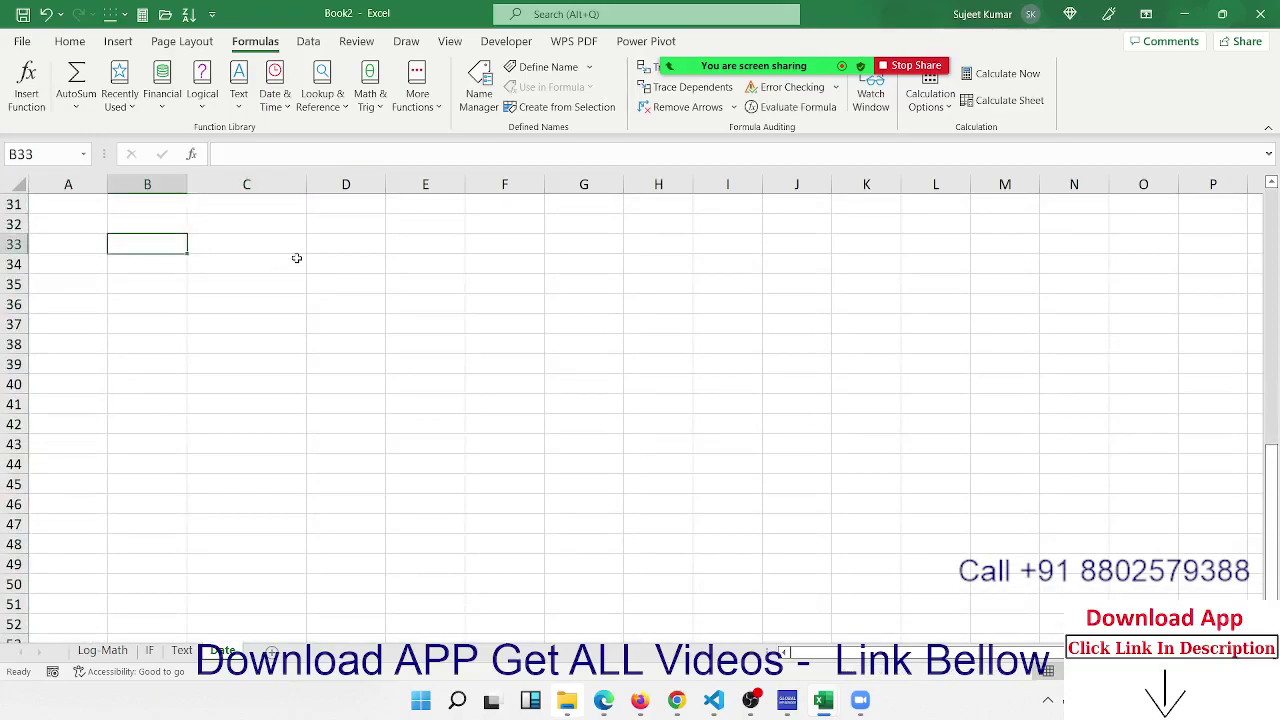
{"action": "type", "text": "10"}
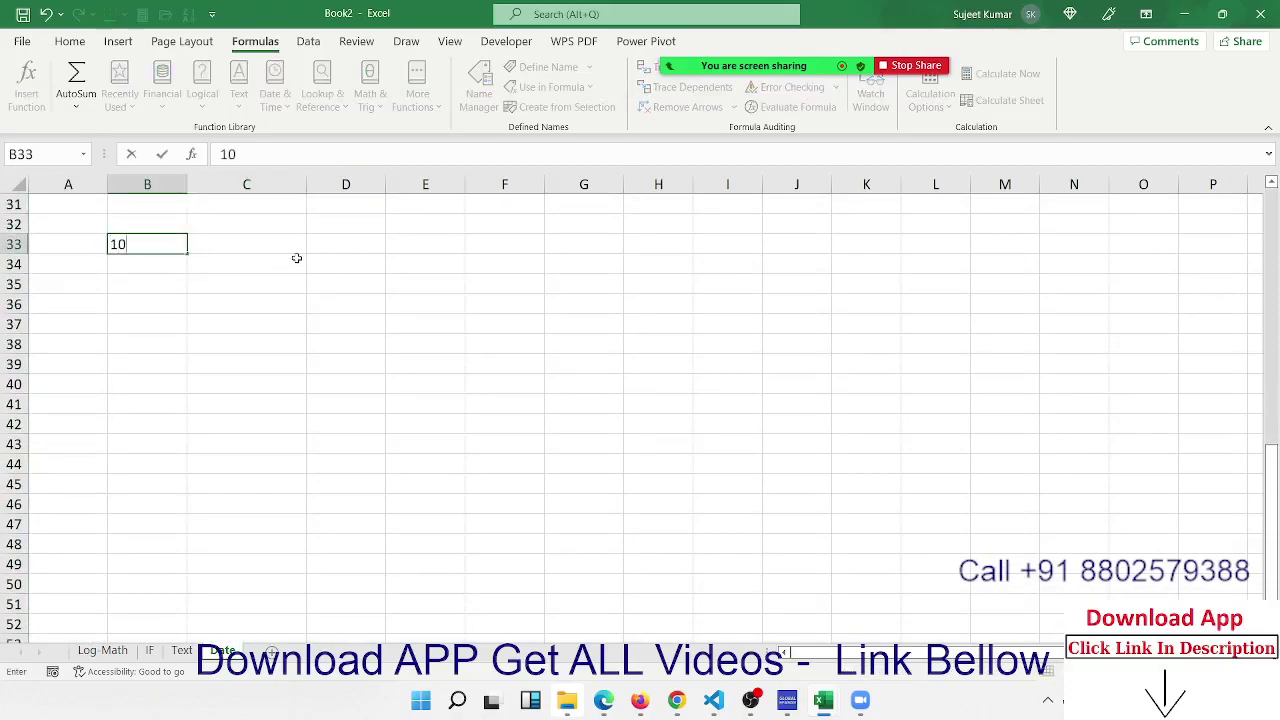
{"action": "key", "text": "BackSpace"}
{"action": "key", "text": "BackSpace"}
{"action": "type", "text": "9:"}
{"action": "type", "text": "09"}
{"action": "key", "text": "Return"}
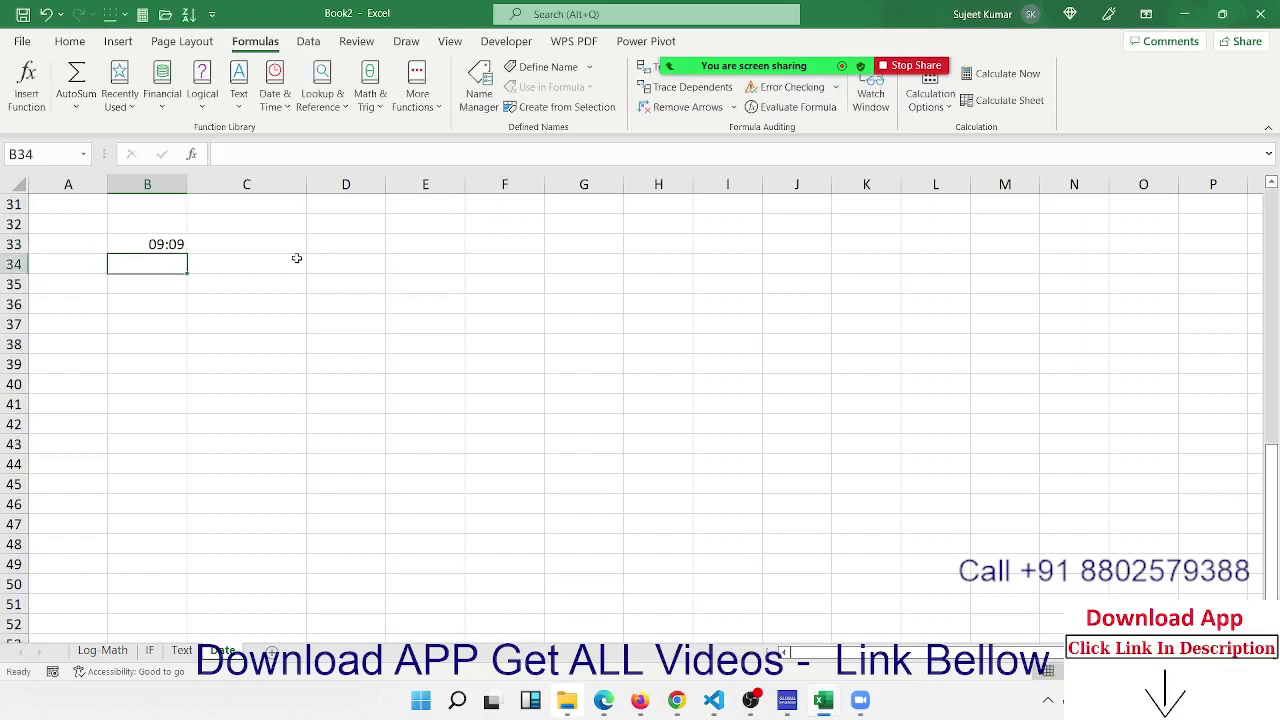
{"action": "key", "text": "Up"}
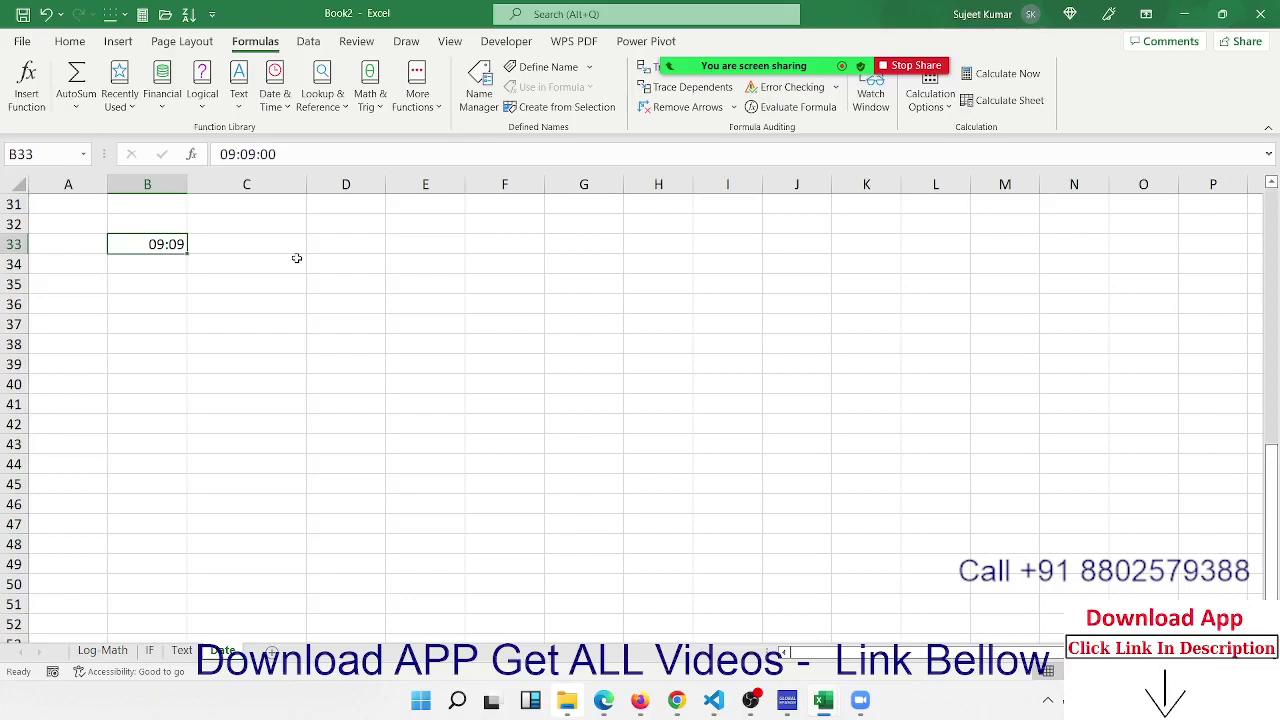
{"action": "type", "text": "9"}
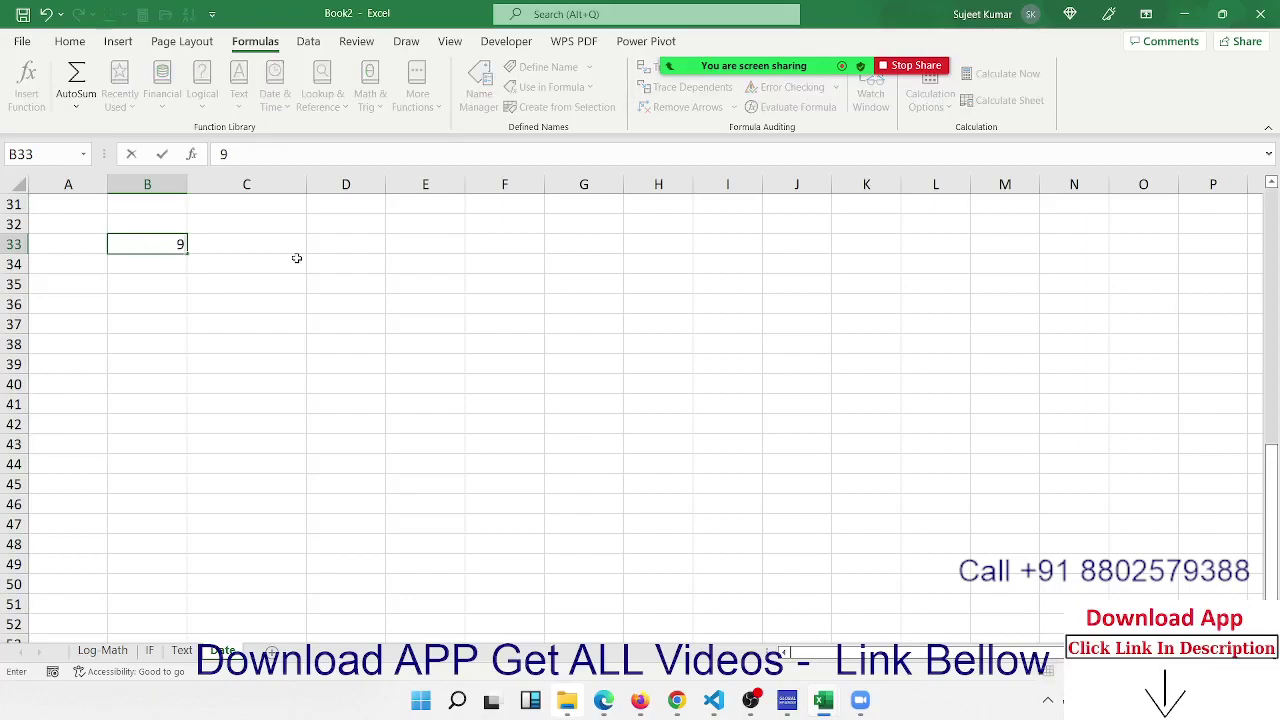
{"action": "type", "text": ":9"}
{"action": "type", "text": " pm"}
{"action": "key", "text": "Return"}
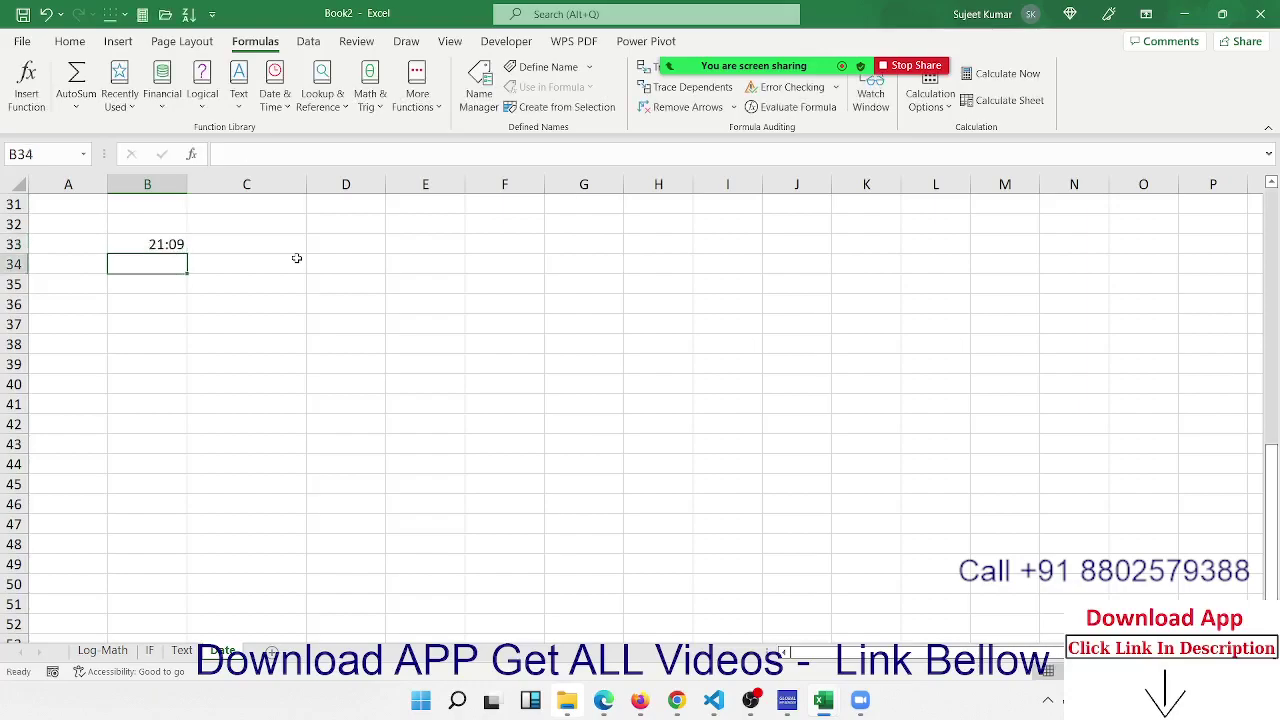
{"action": "key", "text": "Up"}
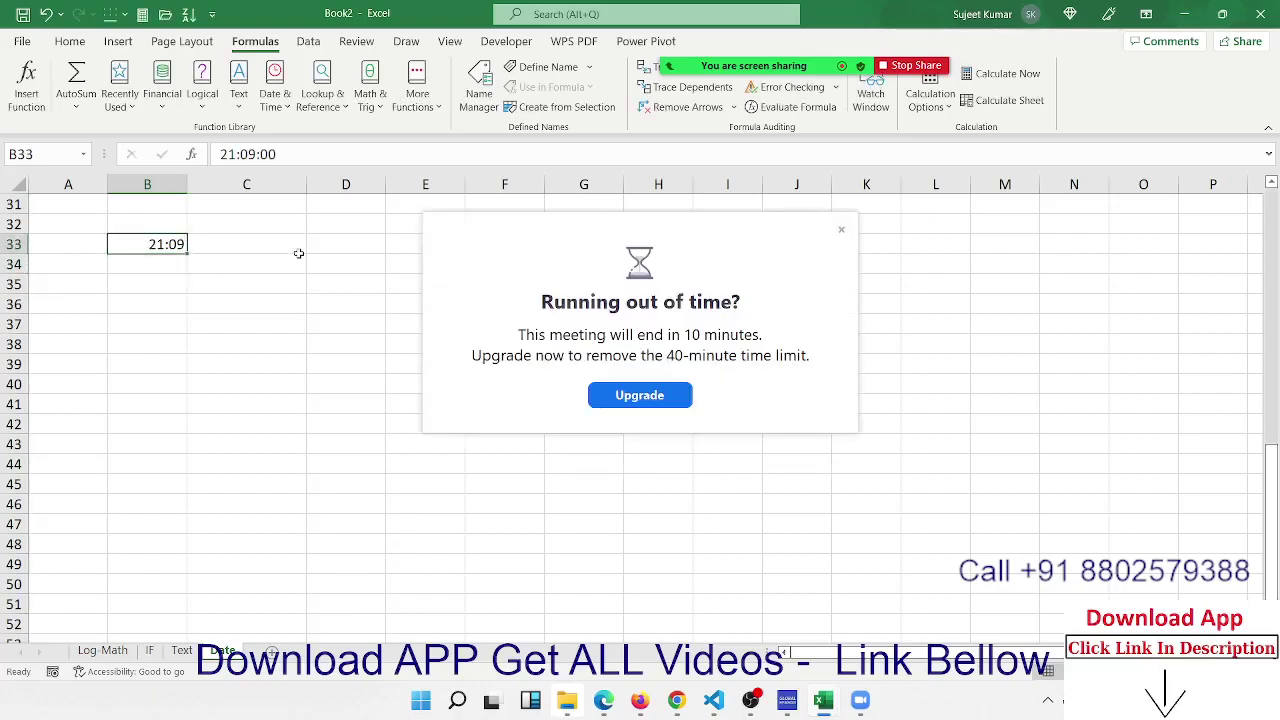
{"action": "left_click", "coordinate": [841, 229]}
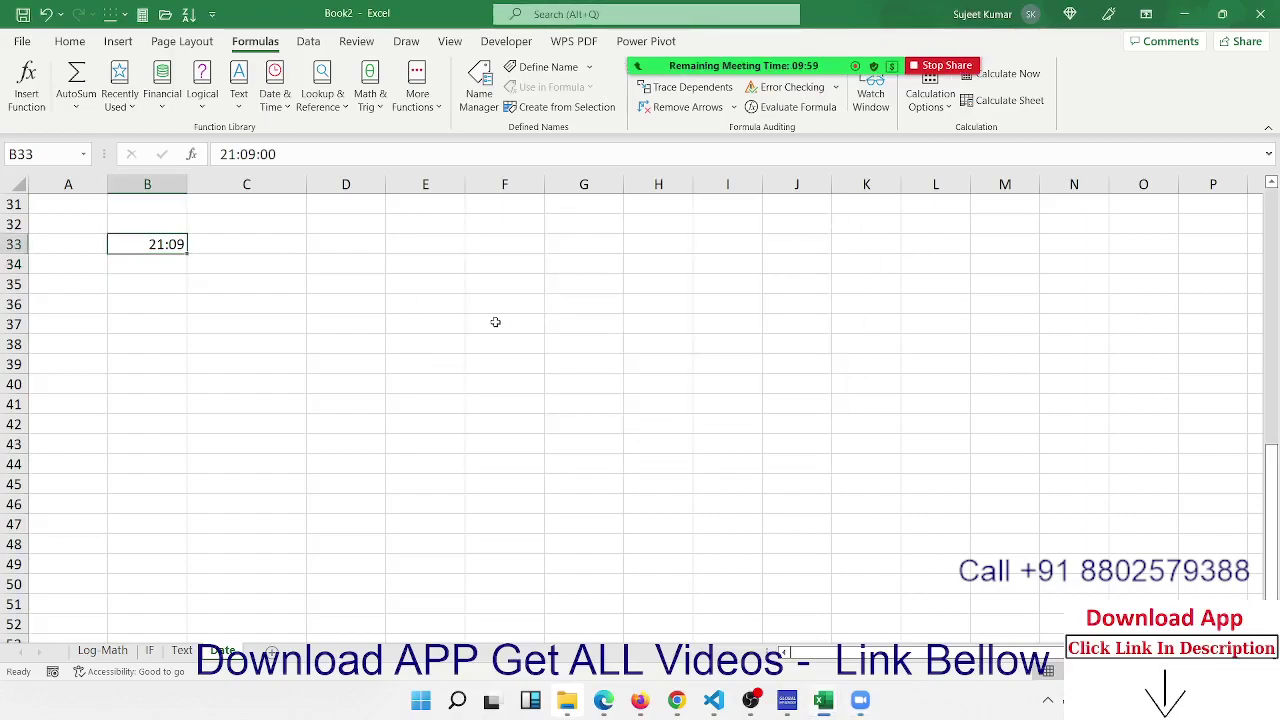
Settle B33 on the time 21:30 after briefly entering 21:00.
{"action": "type", "text": "21:"}
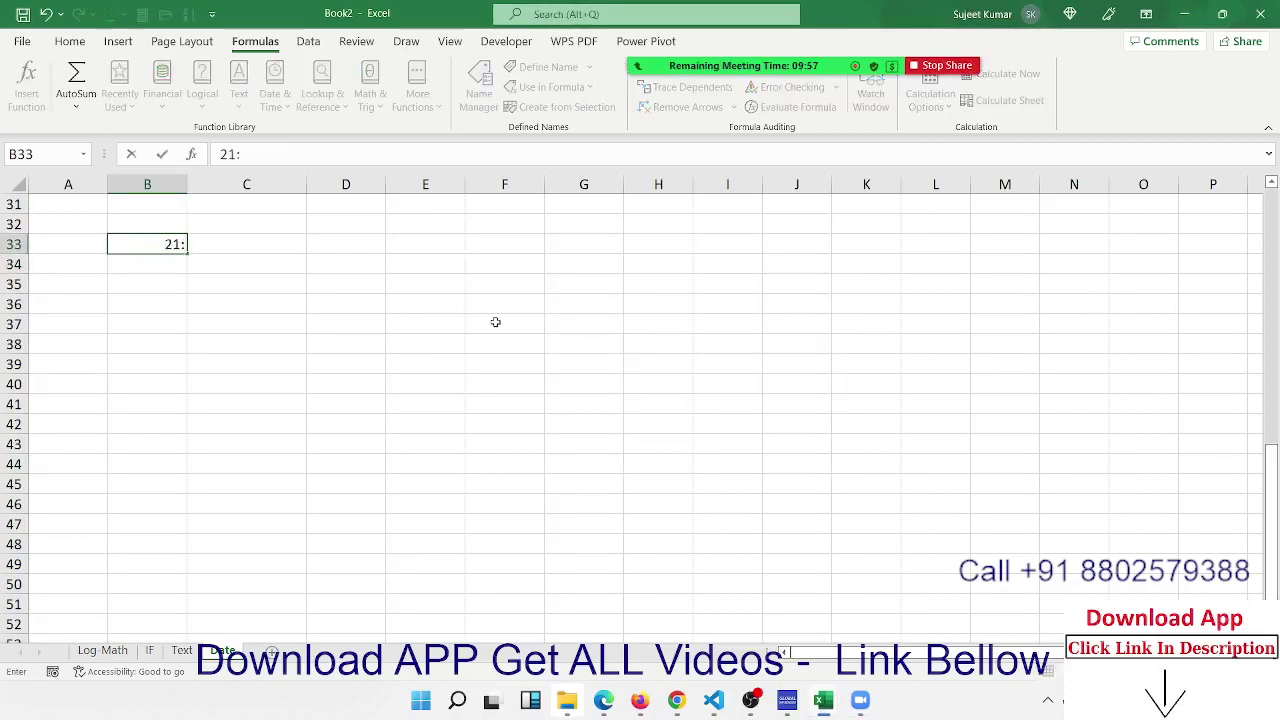
{"action": "type", "text": "00"}
{"action": "key", "text": "Return"}
{"action": "key", "text": "Up"}
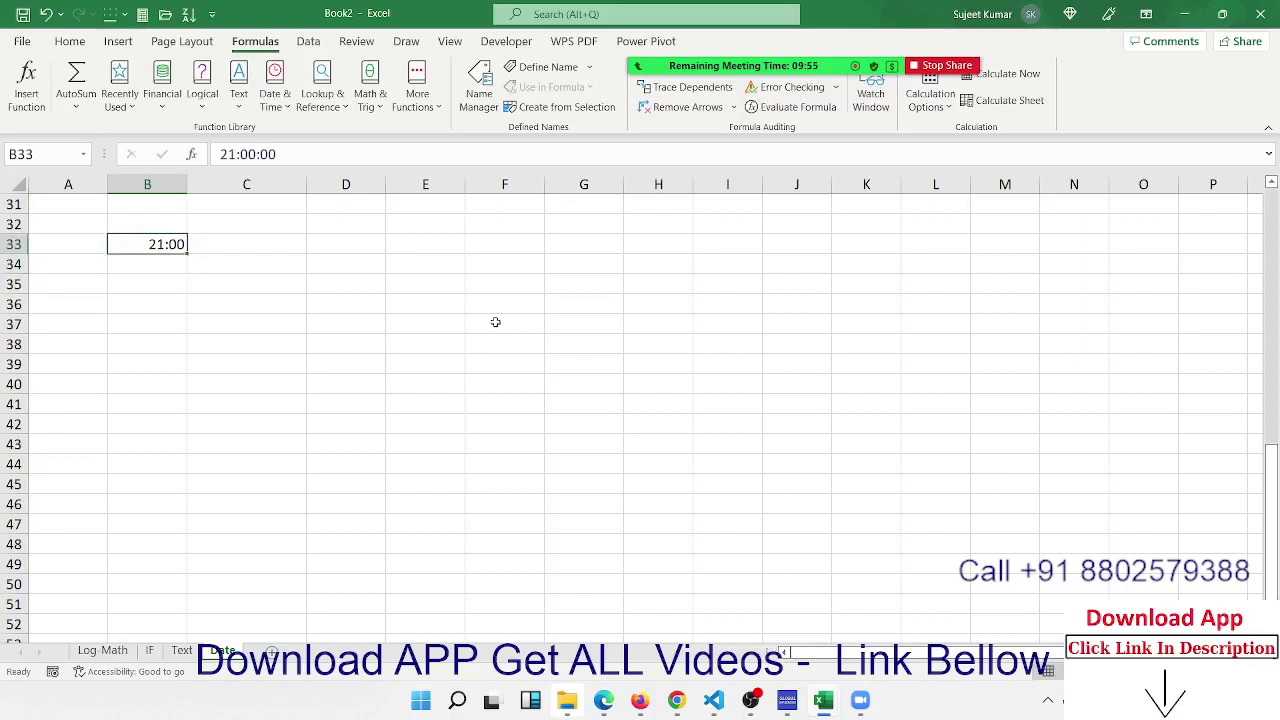
{"action": "type", "text": "21:30"}
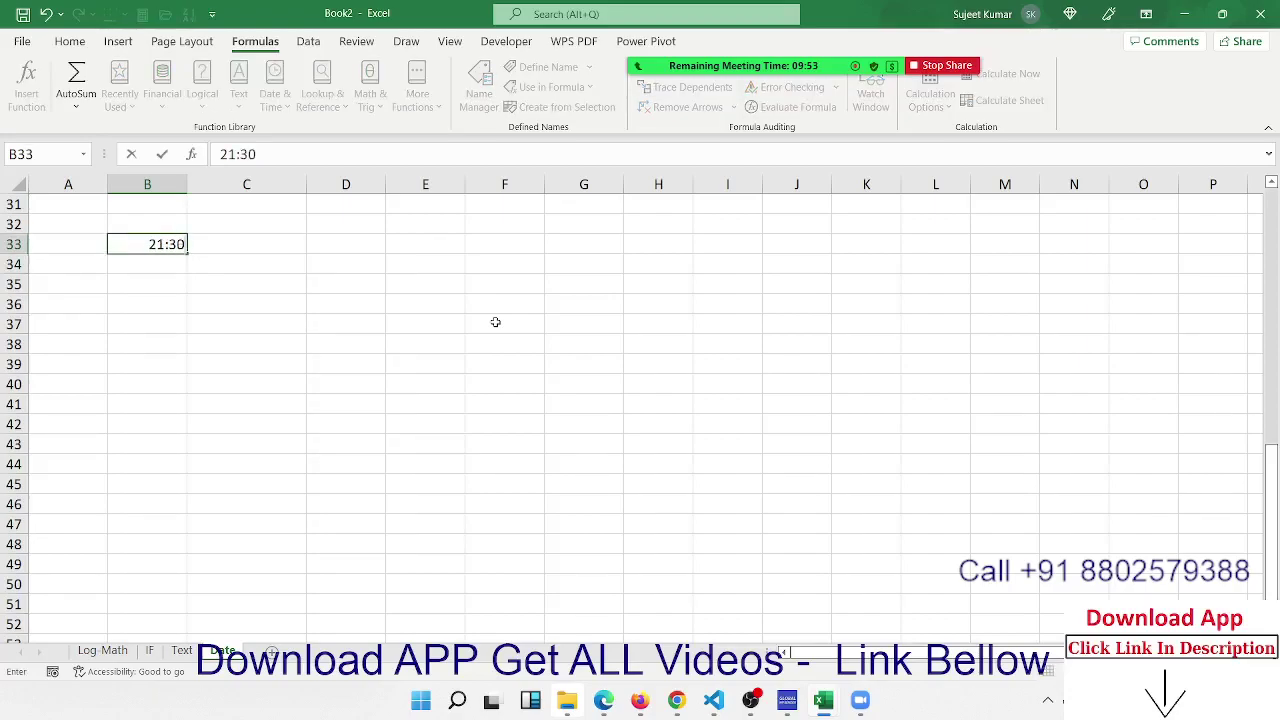
{"action": "key", "text": "Return"}
{"action": "key", "text": "Up"}
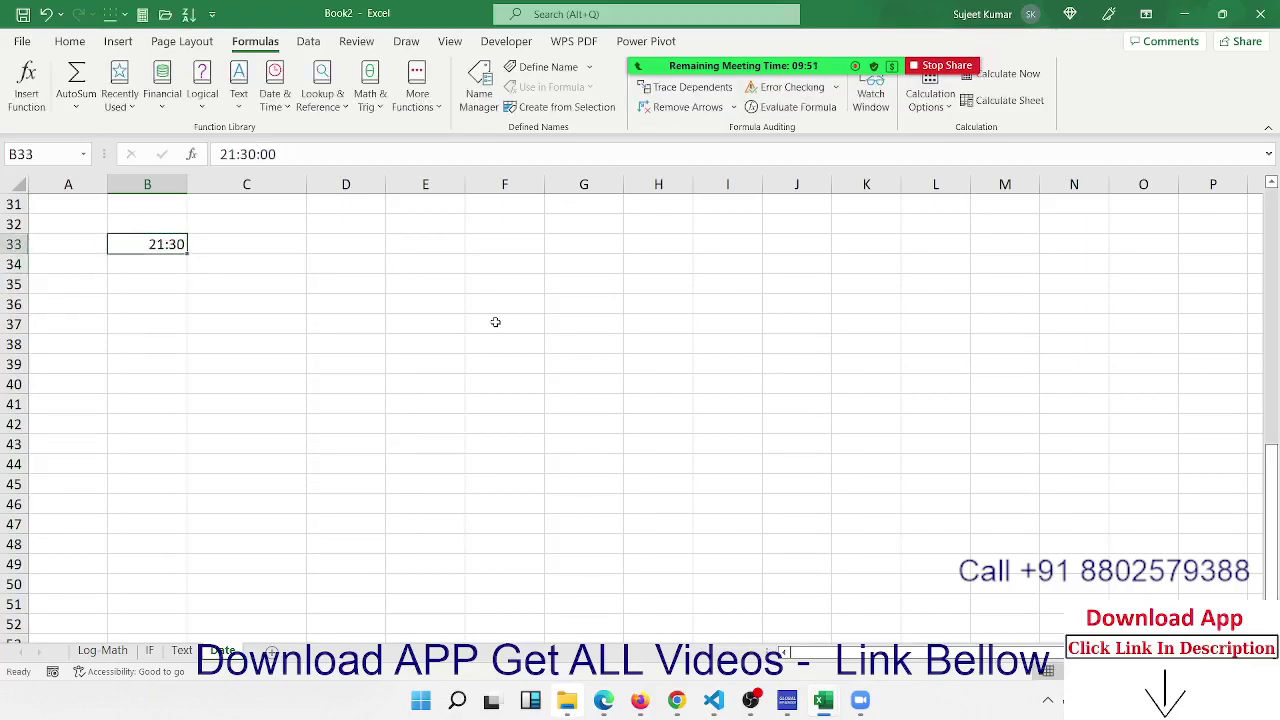
{"action": "key", "text": "Right"}
Start a TIME formula in C33, view its help, then cancel it.
{"action": "type", "text": "="}
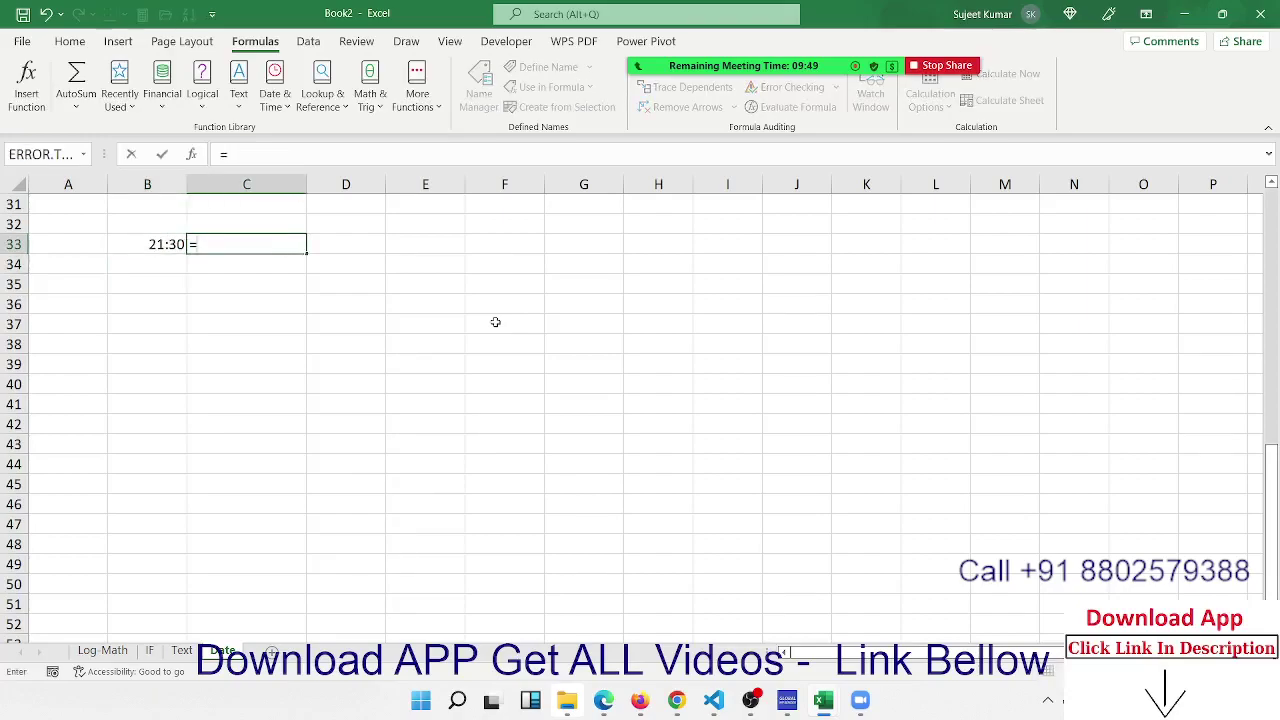
{"action": "type", "text": "tim"}
{"action": "key", "text": "Tab"}
{"action": "key", "text": "Left"}
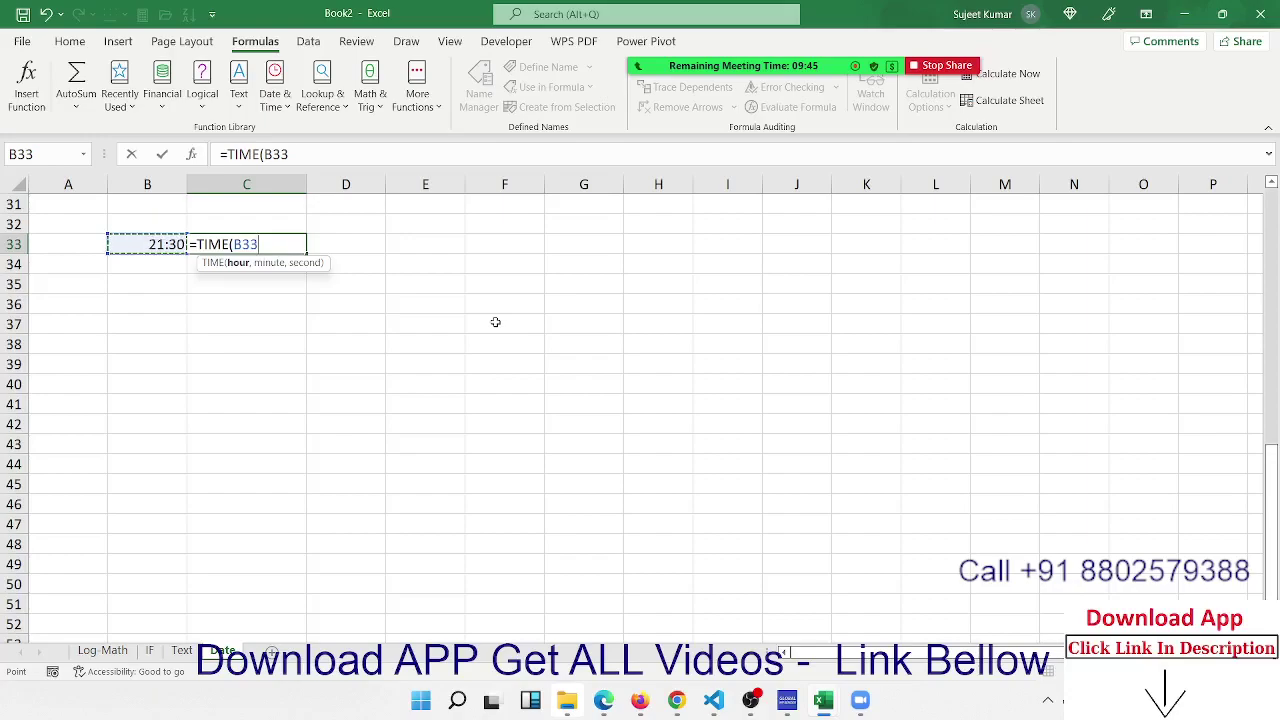
{"action": "key", "text": "F1"}
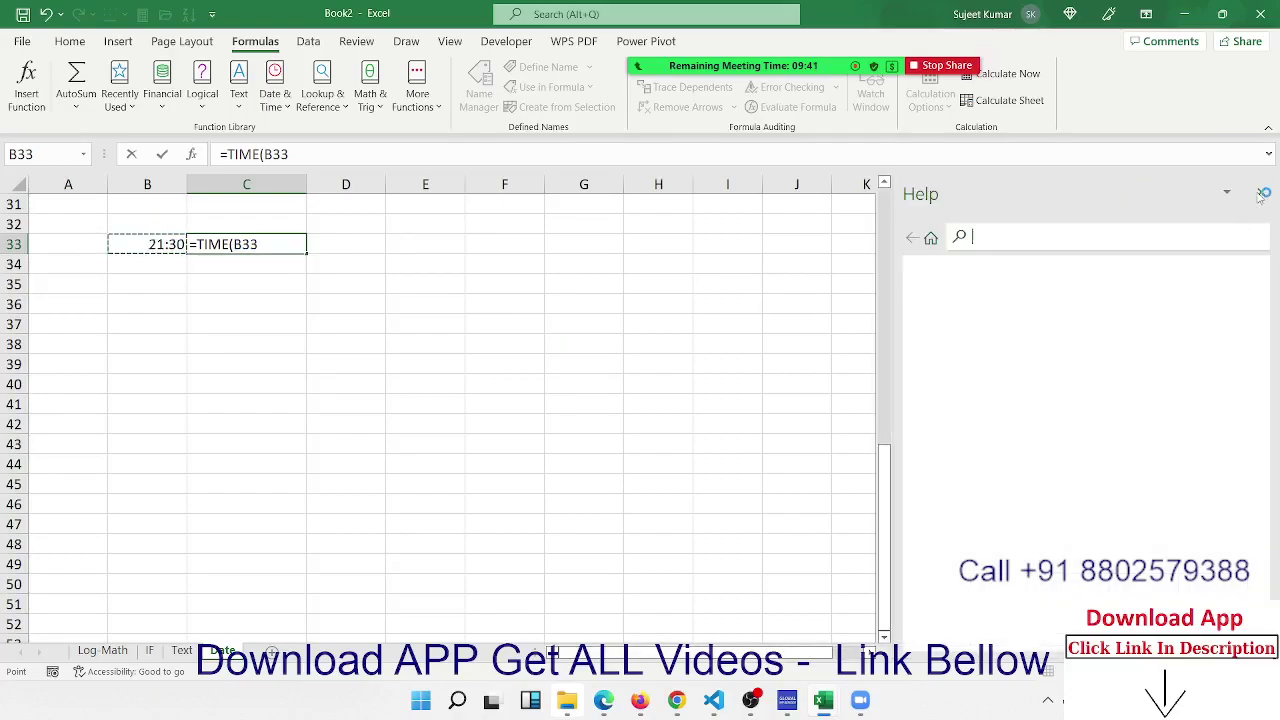
{"action": "key", "text": "Escape"}
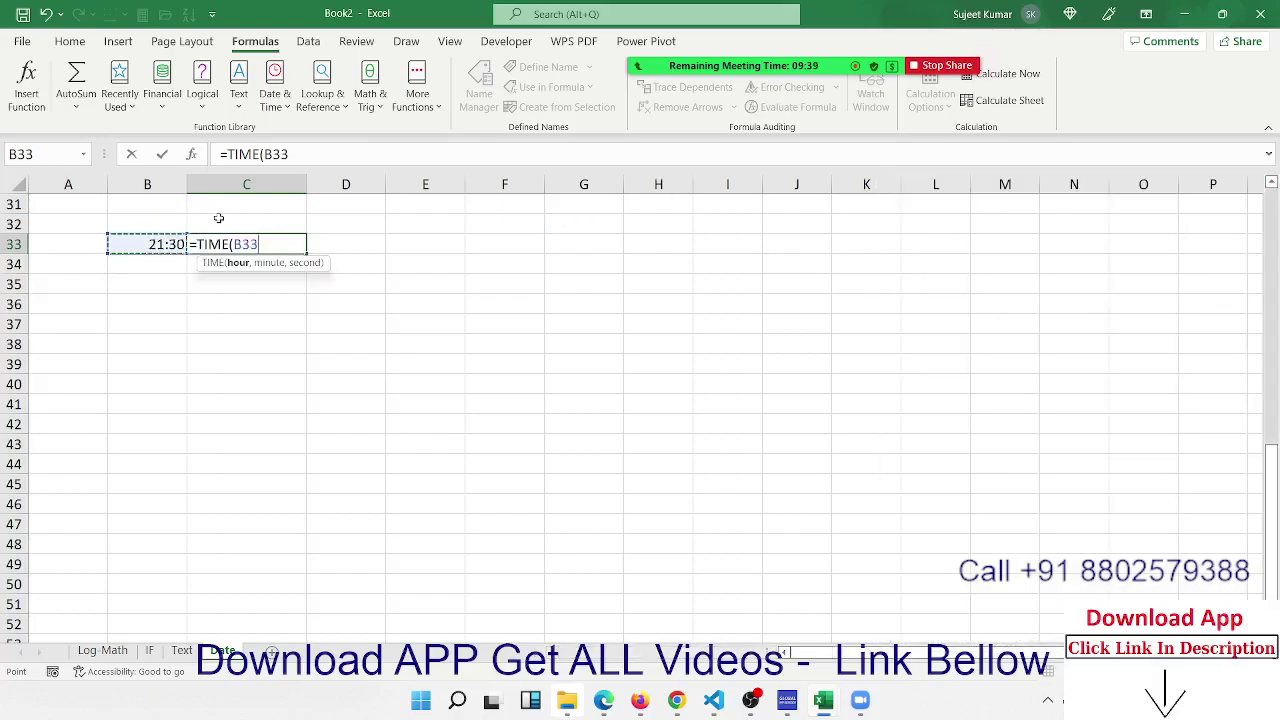
{"action": "key", "text": "Escape"}
Enter =HOUR(B33) in C33, showing 21.
{"action": "type", "text": "="}
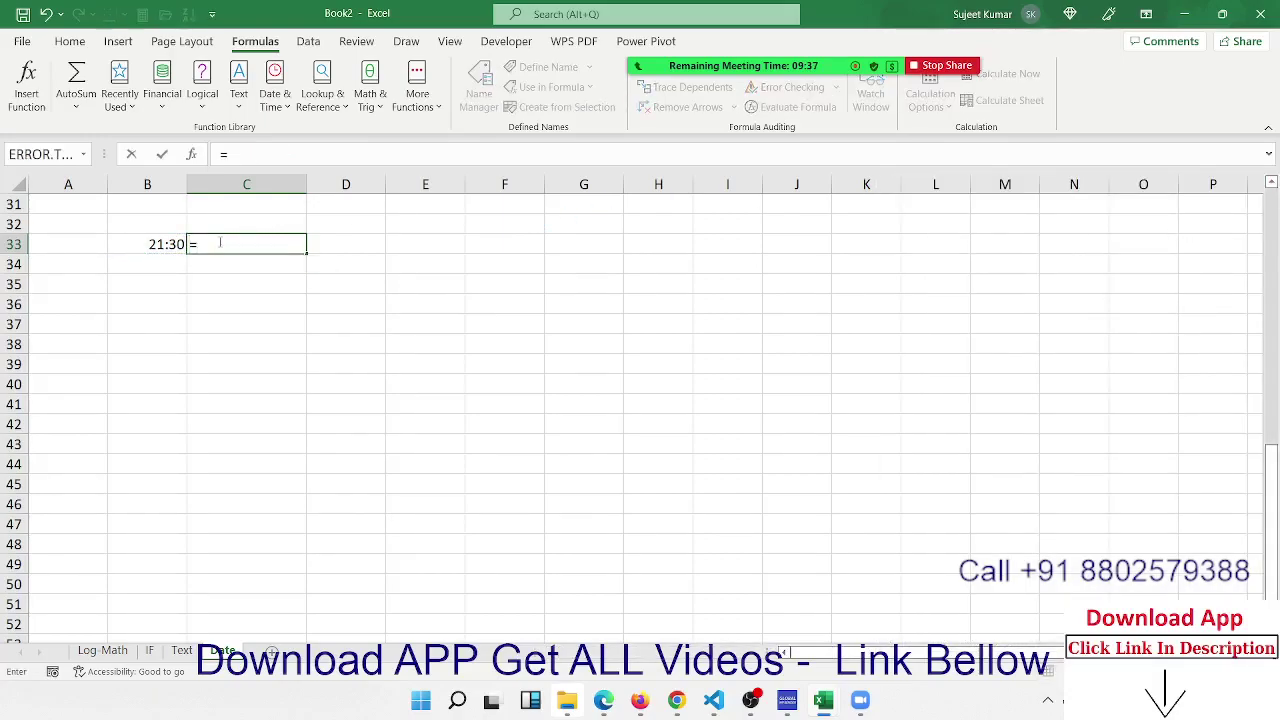
{"action": "type", "text": "hou"}
{"action": "key", "text": "Tab"}
{"action": "key", "text": "Left"}
{"action": "key", "text": "Return"}
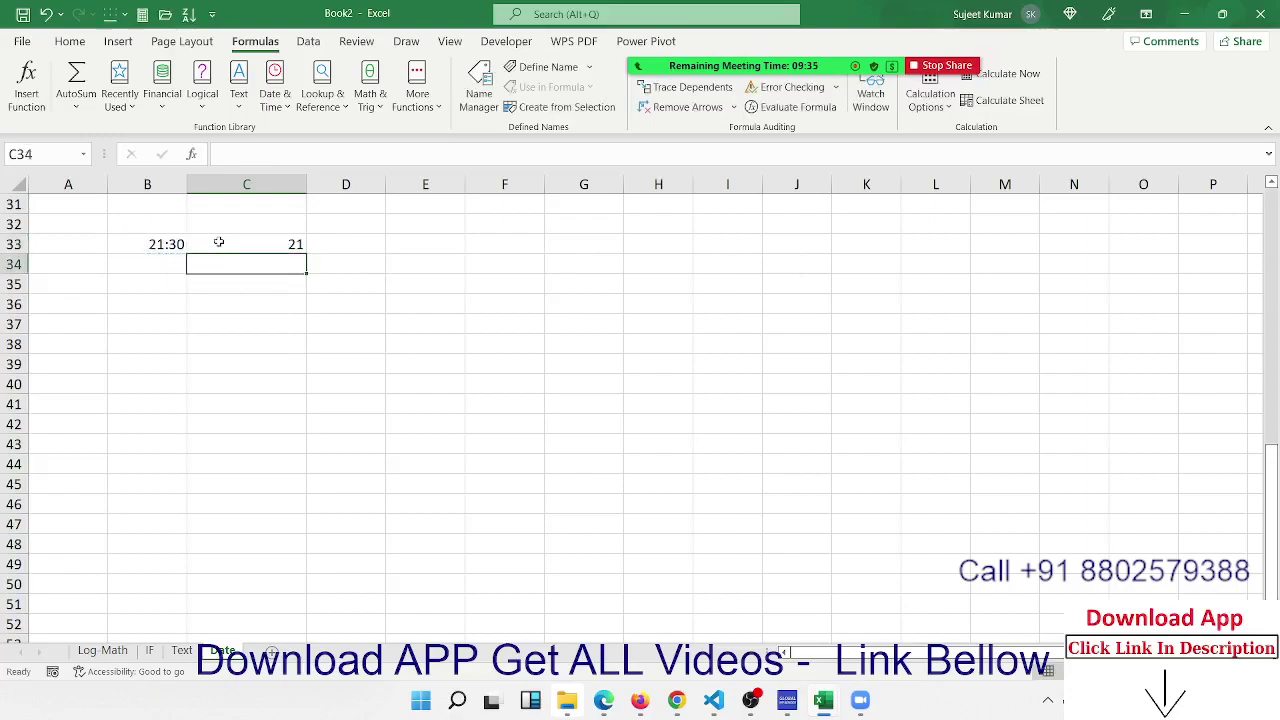
{"action": "key", "text": "Up"}
{"action": "key", "text": "Right"}
Enter =MINUTE(B33) in D33, showing 30.
{"action": "type", "text": "=mi"}
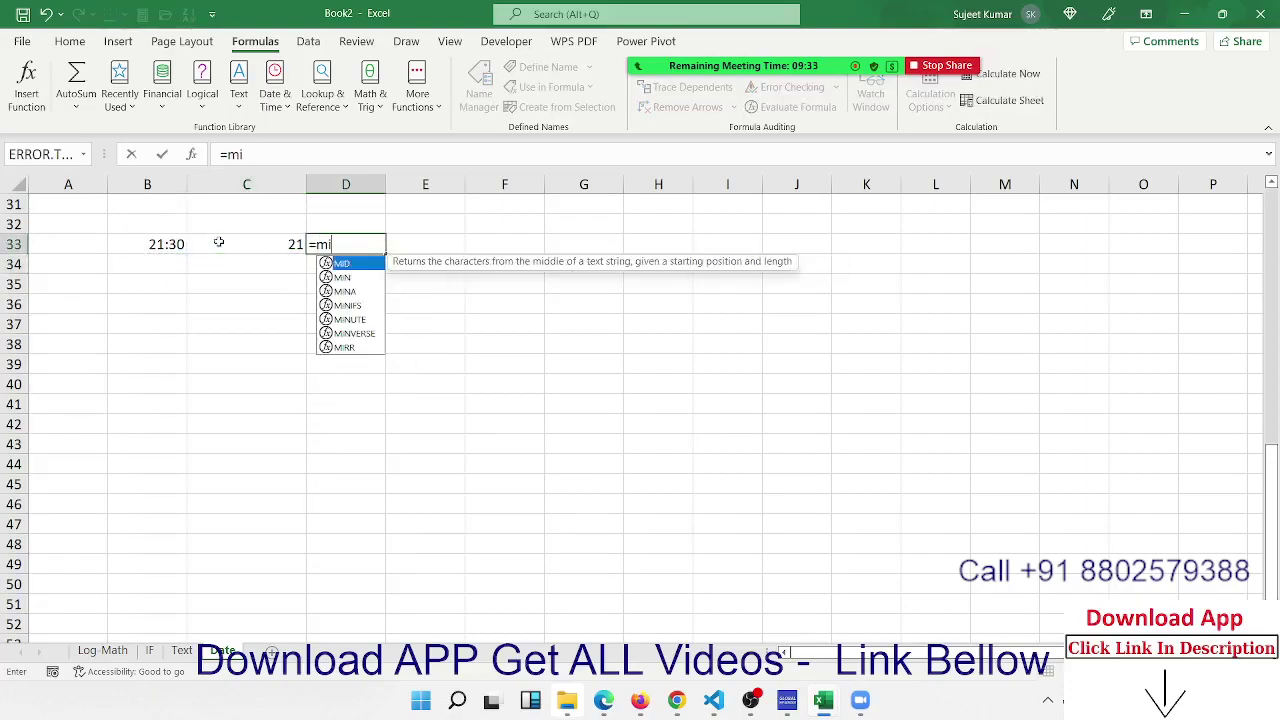
{"action": "type", "text": "n"}
{"action": "key", "text": "Tab"}
{"action": "key", "text": "BackSpace"}
{"action": "key", "text": "BackSpace"}
{"action": "key", "text": "Down"}
{"action": "key", "text": "Down"}
{"action": "key", "text": "Down"}
{"action": "key", "text": "Down"}
{"action": "key", "text": "Tab"}
{"action": "key", "text": "Left"}
{"action": "key", "text": "Left"}
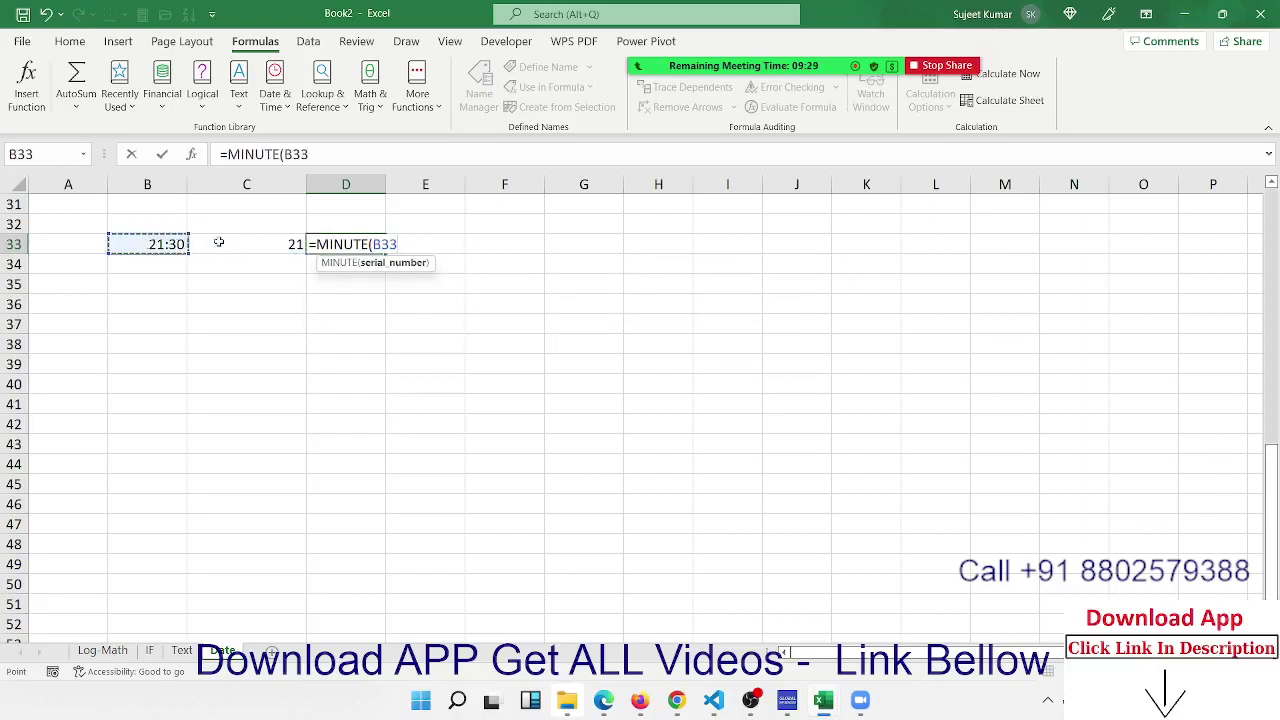
{"action": "type", "text": ")"}
{"action": "key", "text": "Tab"}
Enter =SECOND(B33) in E33, showing 0.
{"action": "type", "text": "=s"}
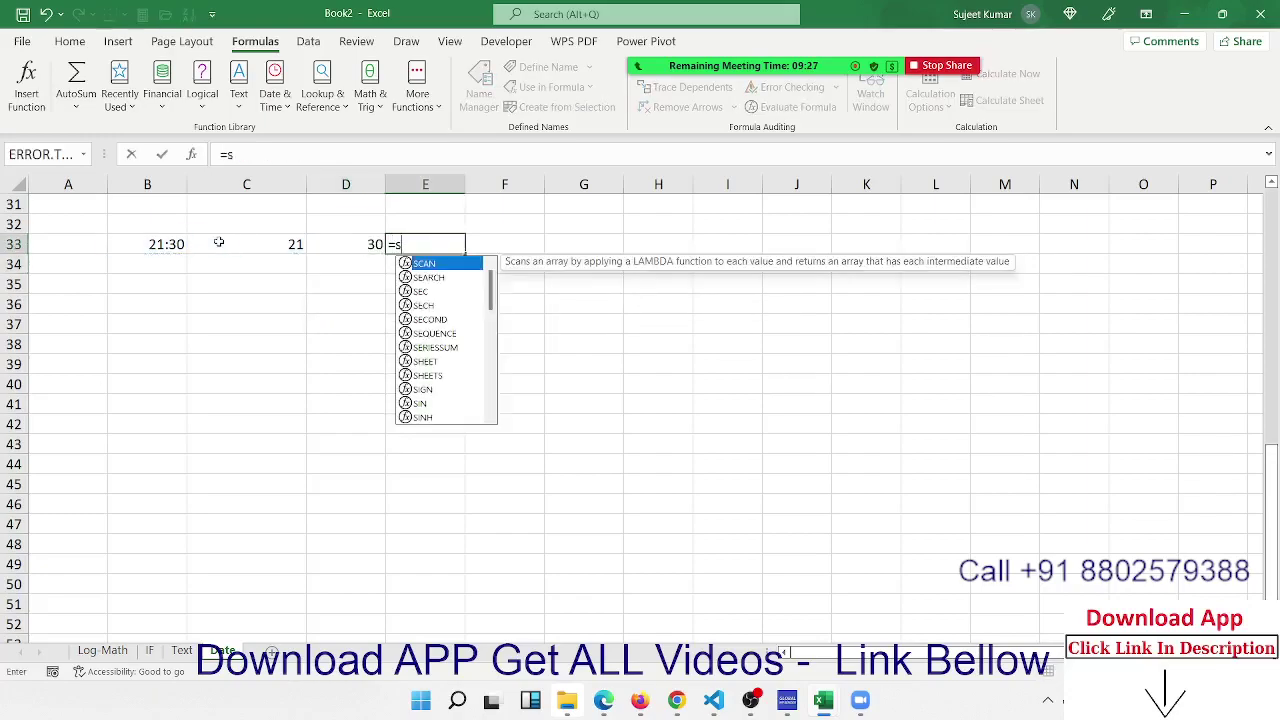
{"action": "type", "text": "ec"}
{"action": "key", "text": "Down"}
{"action": "key", "text": "Down"}
{"action": "key", "text": "Tab"}
{"action": "key", "text": "Left"}
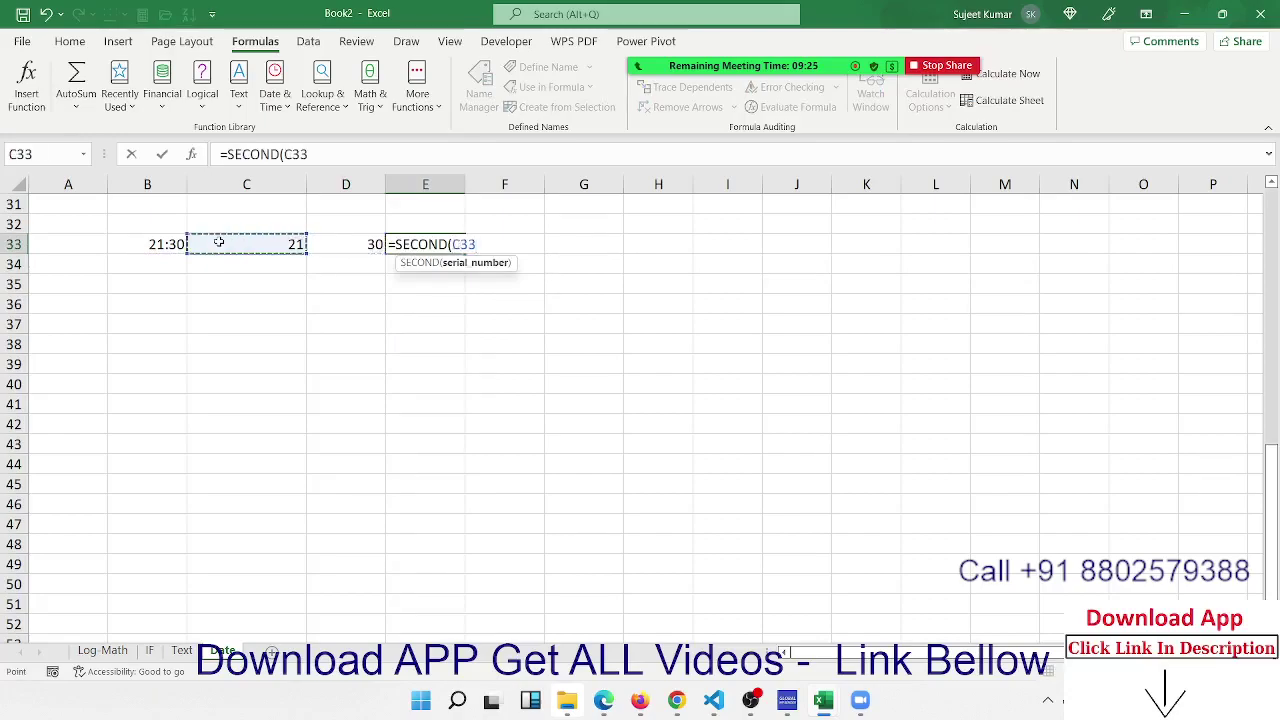
{"action": "key", "text": "Left"}
{"action": "key", "text": "Tab"}
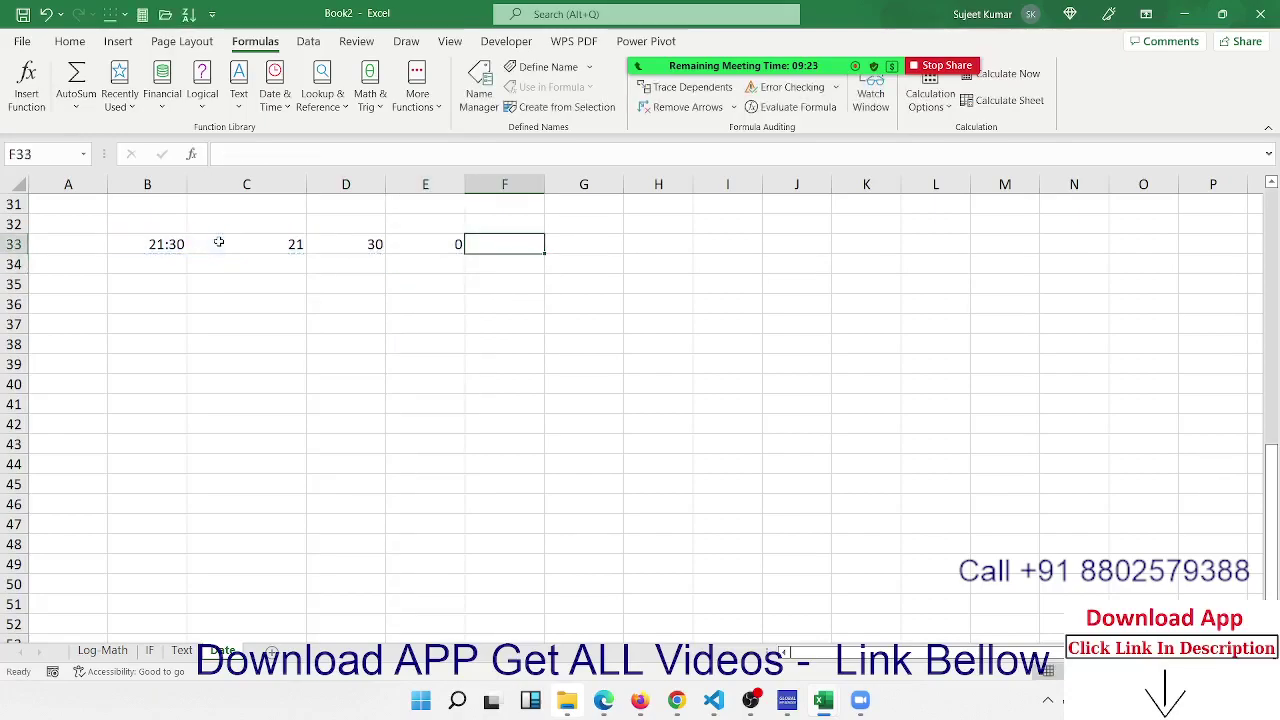
Enter =TIME(C33,D33,E33) in F33, rebuilding the time as 9:30 PM.
{"action": "type", "text": "=time"}
{"action": "key", "text": "Tab"}
{"action": "key", "text": "Left"}
{"action": "key", "text": "Left"}
{"action": "key", "text": "Left"}
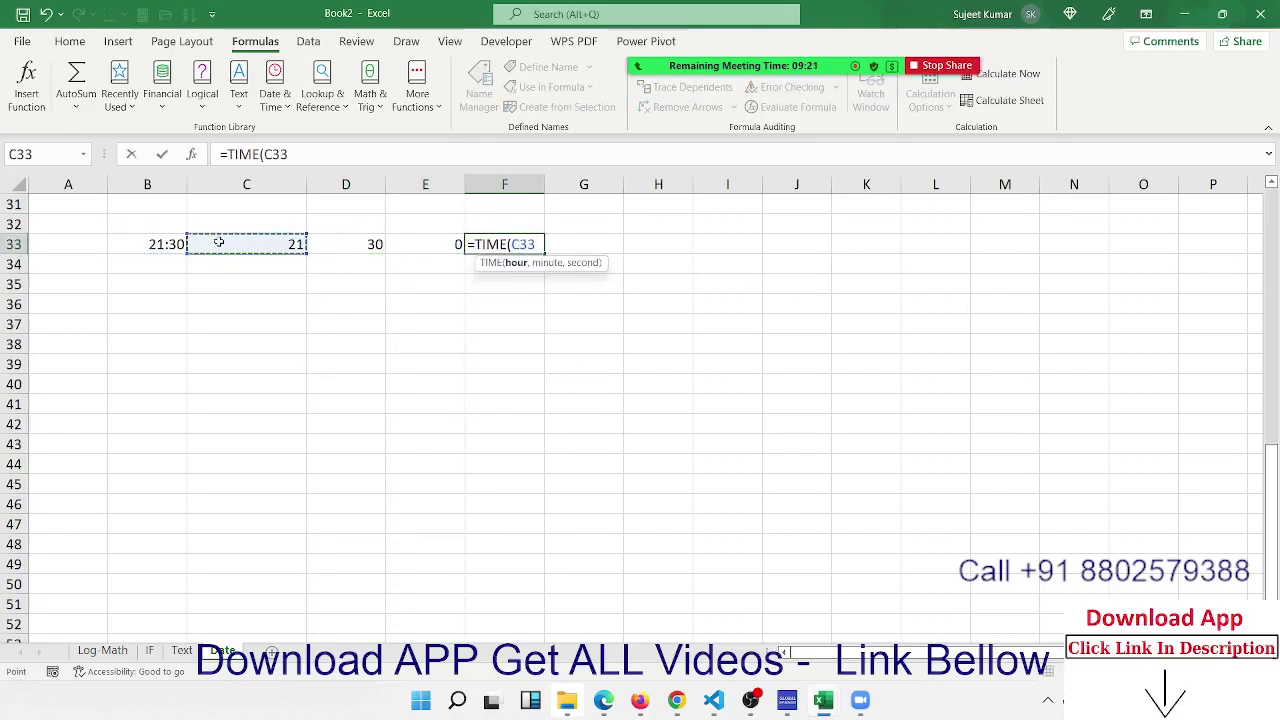
{"action": "type", "text": ","}
{"action": "key", "text": "Left"}
{"action": "key", "text": "Left"}
{"action": "type", "text": ","}
{"action": "key", "text": "Left"}
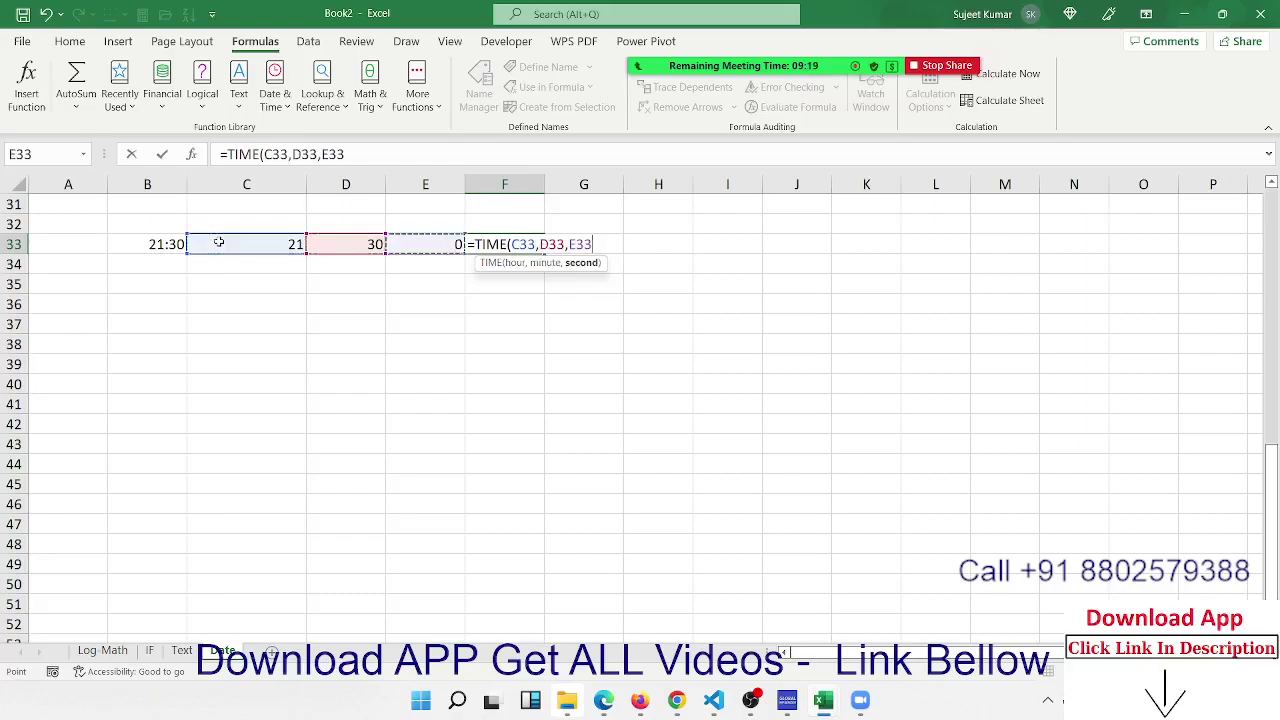
{"action": "key", "text": "Return"}
{"action": "key", "text": "Down"}
{"action": "key", "text": "Down"}
{"action": "key", "text": "Left"}
{"action": "key", "text": "Left"}
Enter 10:30 in B36 and 0:20 in C36, and sum them in D36 giving 10:50.
{"action": "key", "text": "Left"}
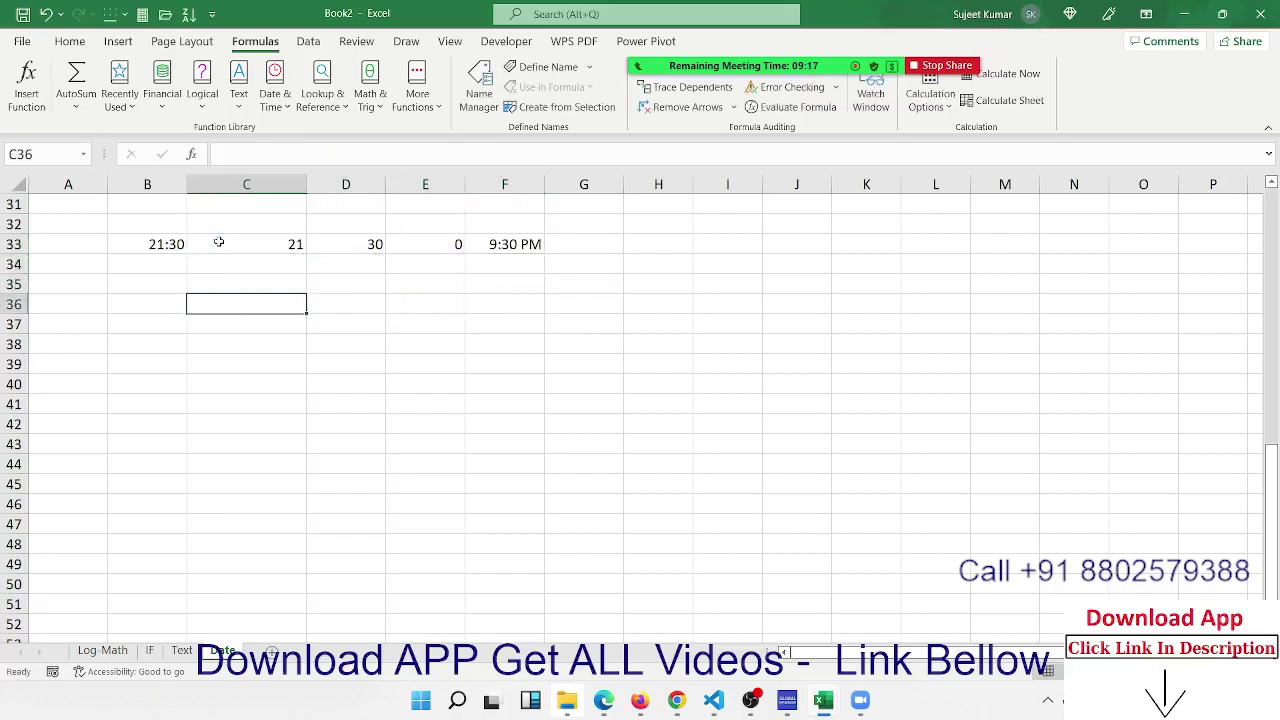
{"action": "key", "text": "Left"}
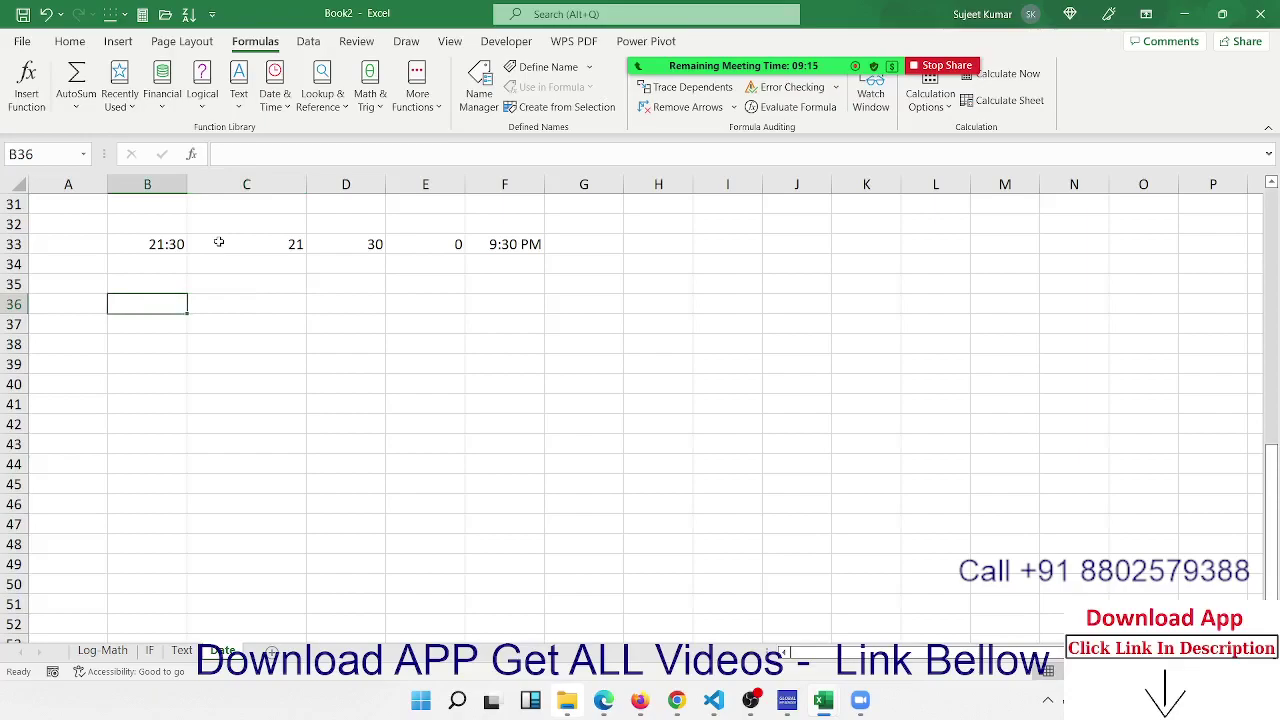
{"action": "type", "text": "10:"}
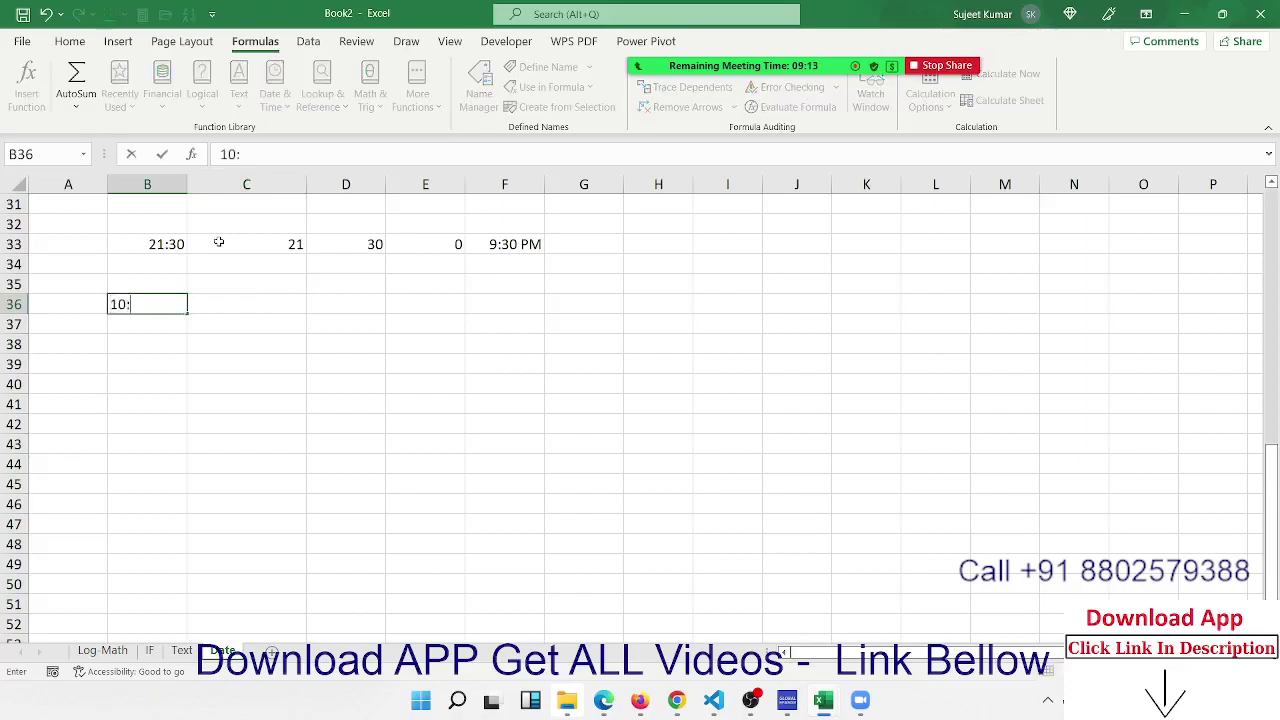
{"action": "type", "text": "30"}
{"action": "key", "text": "Tab"}
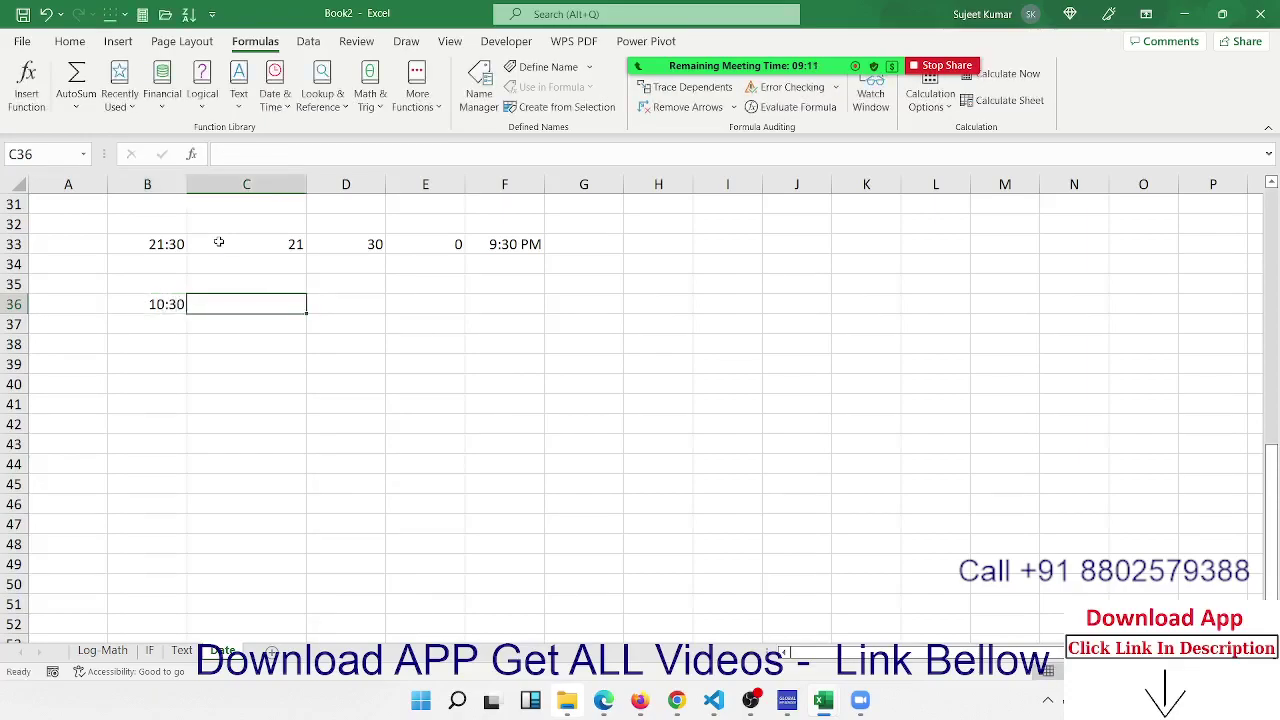
{"action": "type", "text": "0:"}
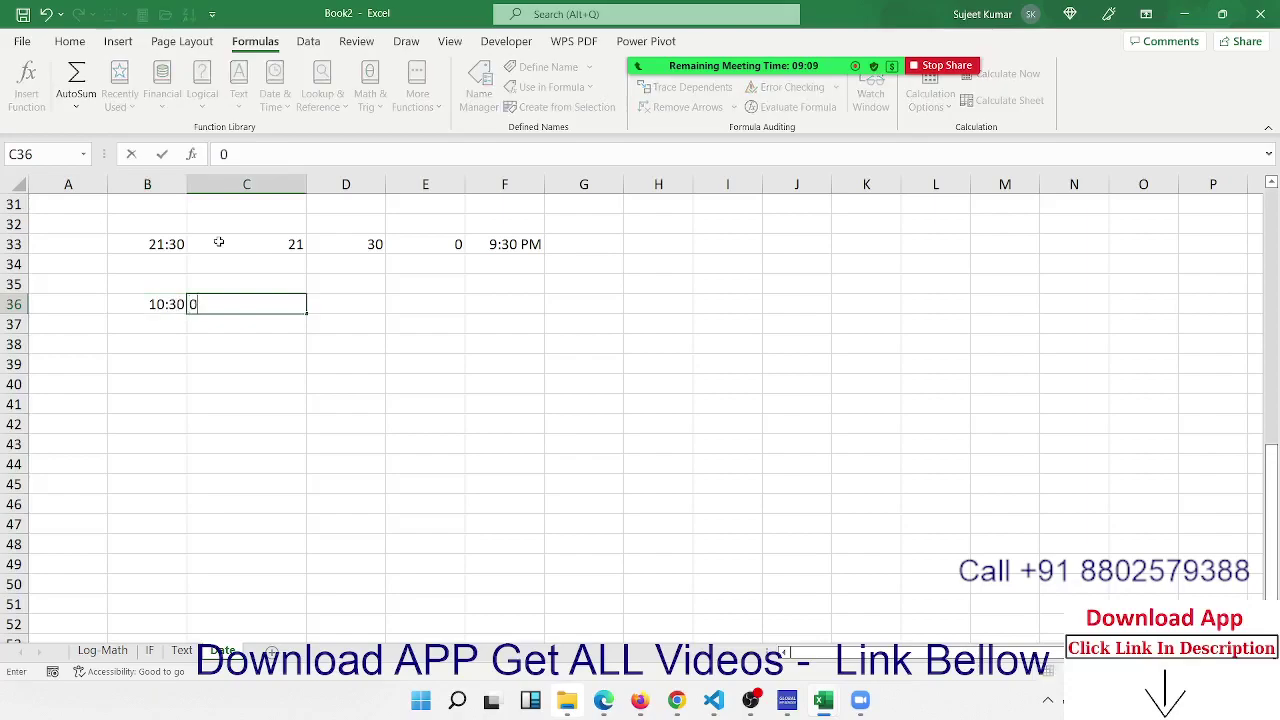
{"action": "type", "text": "20"}
{"action": "key", "text": "Tab"}
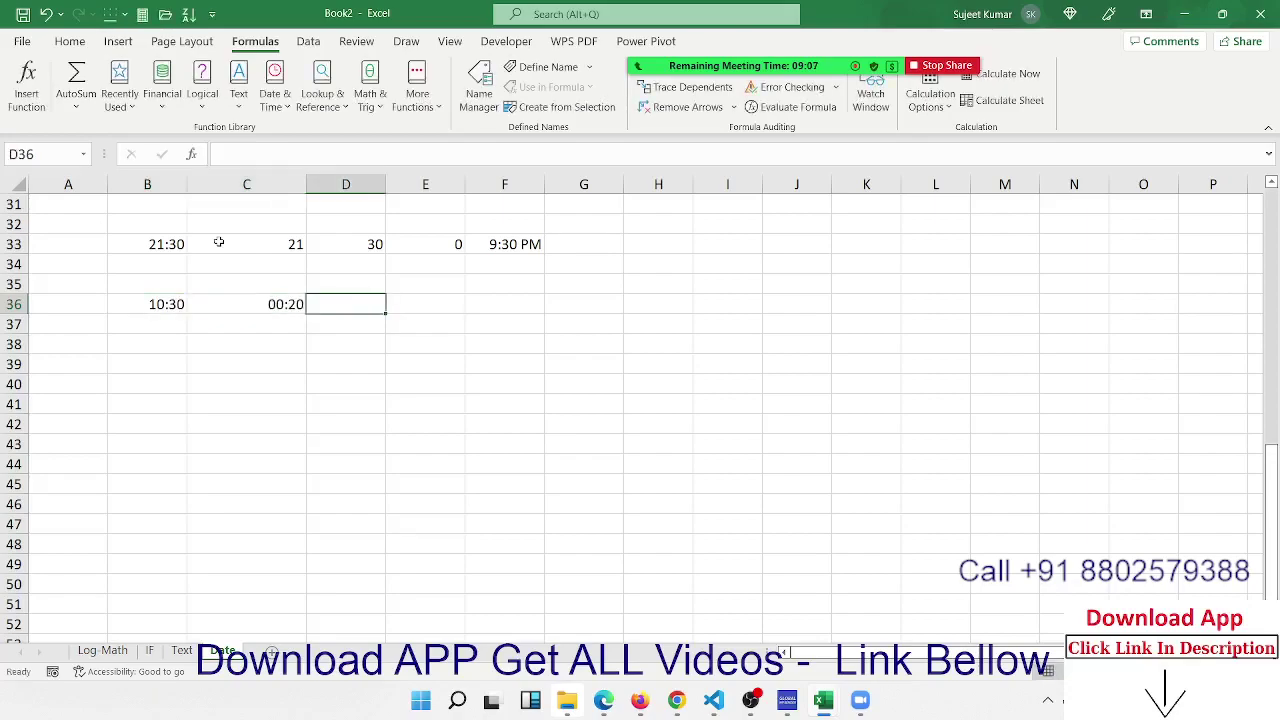
{"action": "type", "text": "="}
{"action": "key", "text": "Left"}
{"action": "key", "text": "Left"}
{"action": "type", "text": "+"}
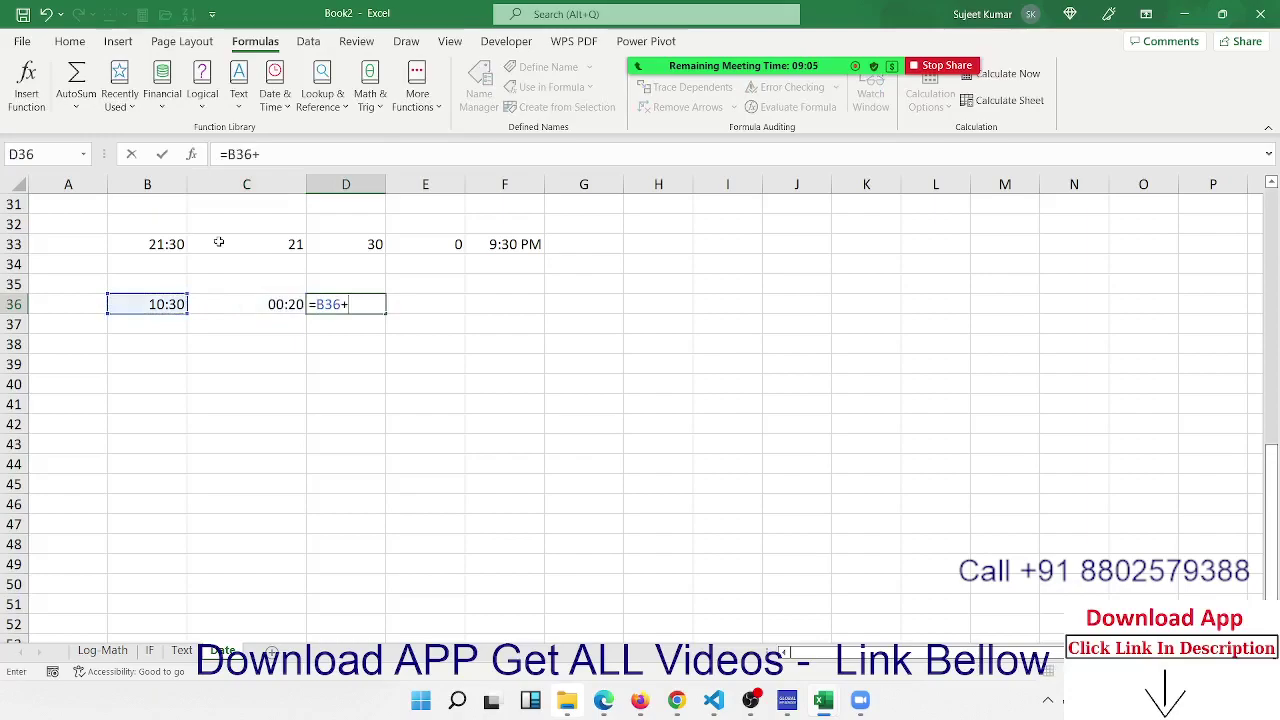
{"action": "key", "text": "Left"}
{"action": "key", "text": "Return"}
{"action": "key", "text": "Left"}
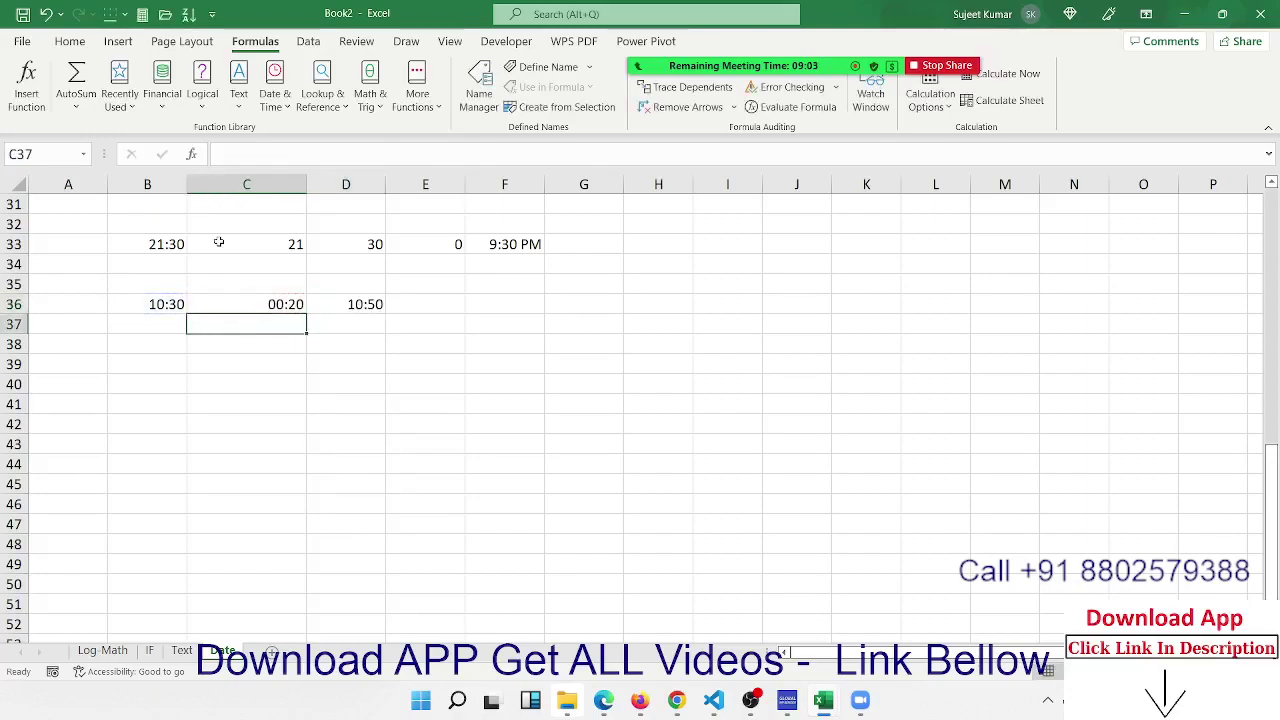
Add the value 20 and the note 1=24H below the times.
{"action": "type", "text": "20"}
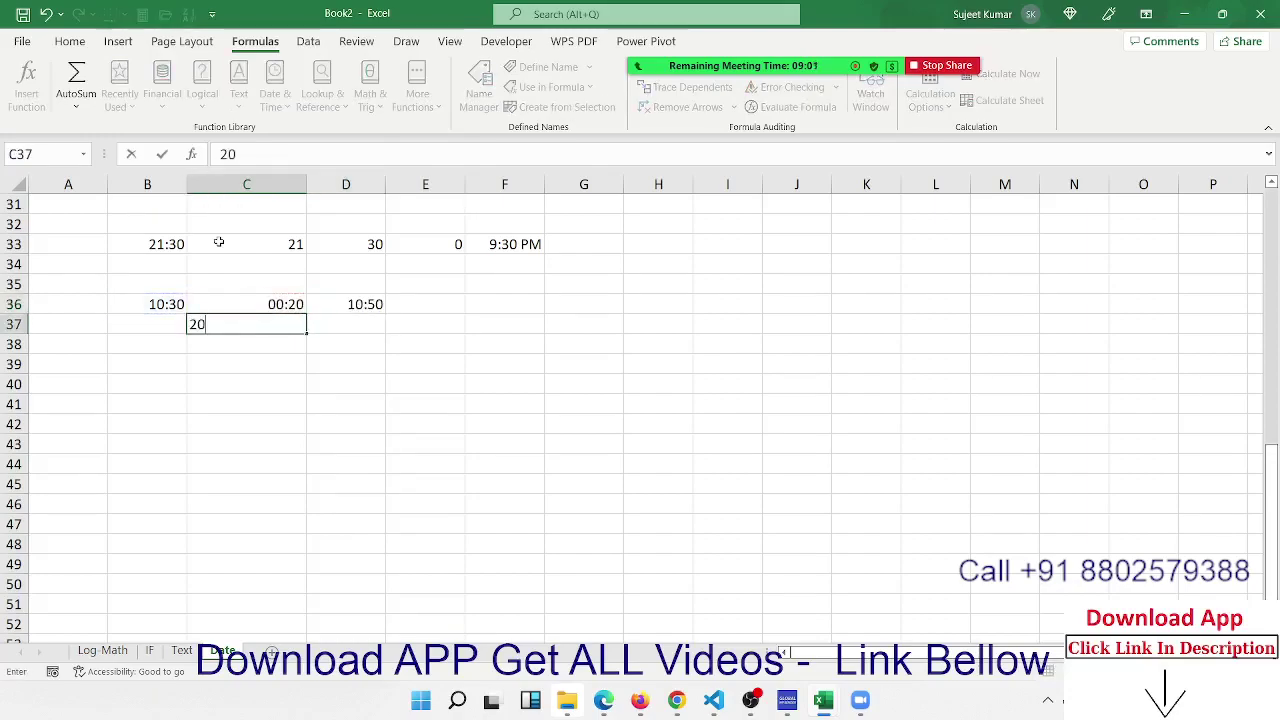
{"action": "key", "text": "Return"}
{"action": "type", "text": "1="}
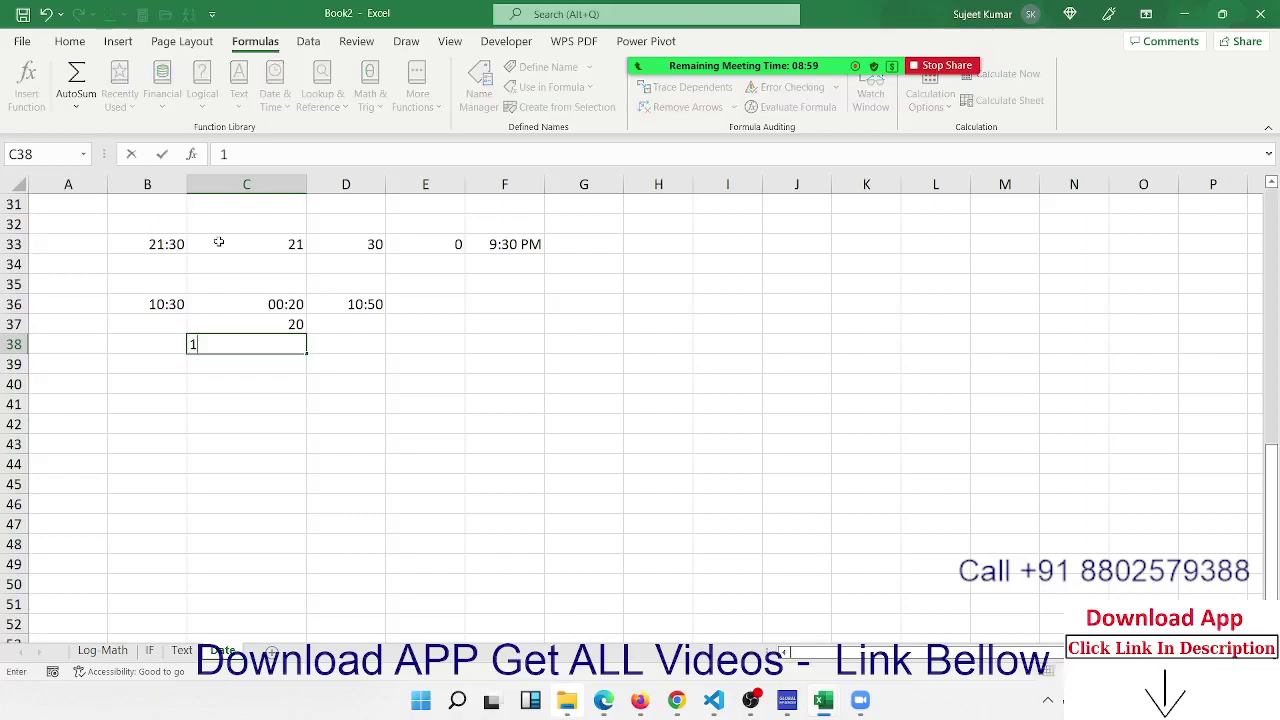
{"action": "type", "text": "24"}
{"action": "type", "text": "H"}
{"action": "key", "text": "Return"}
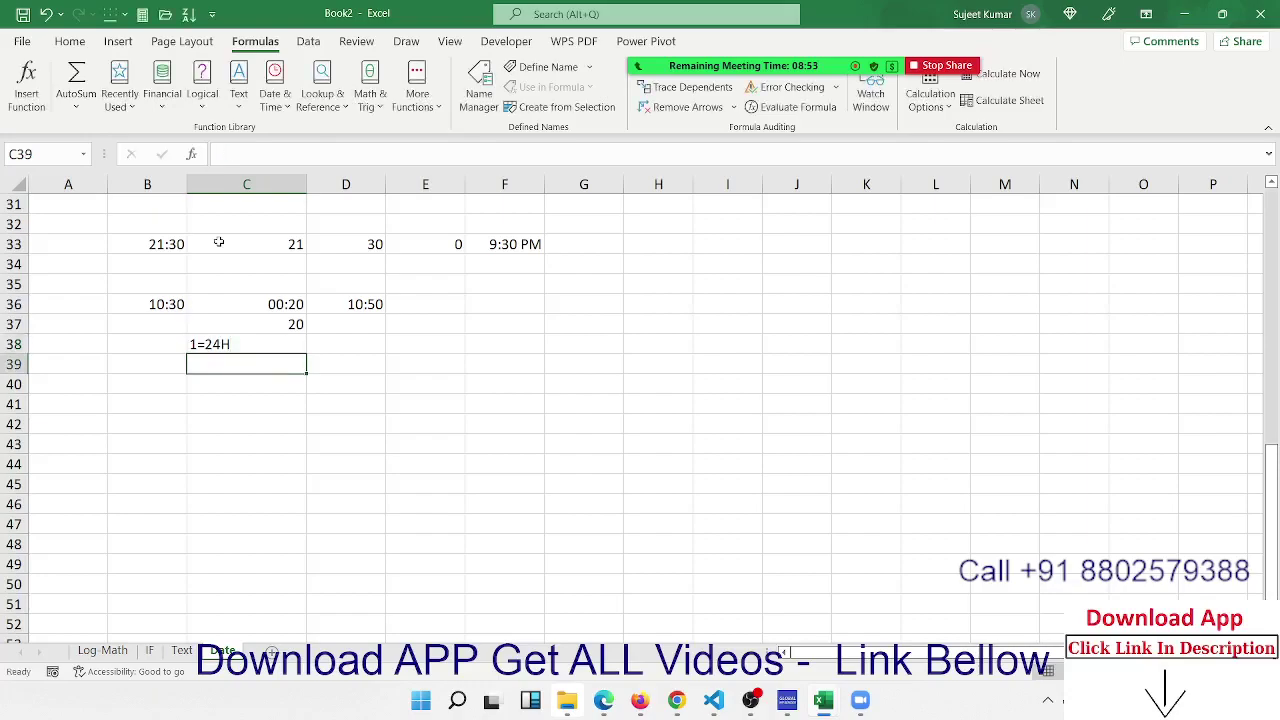
Enter =B36+TIME(0,20,0) in D37, also giving 10:50.
{"action": "key", "text": "Up"}
{"action": "key", "text": "Up"}
{"action": "key", "text": "Right"}
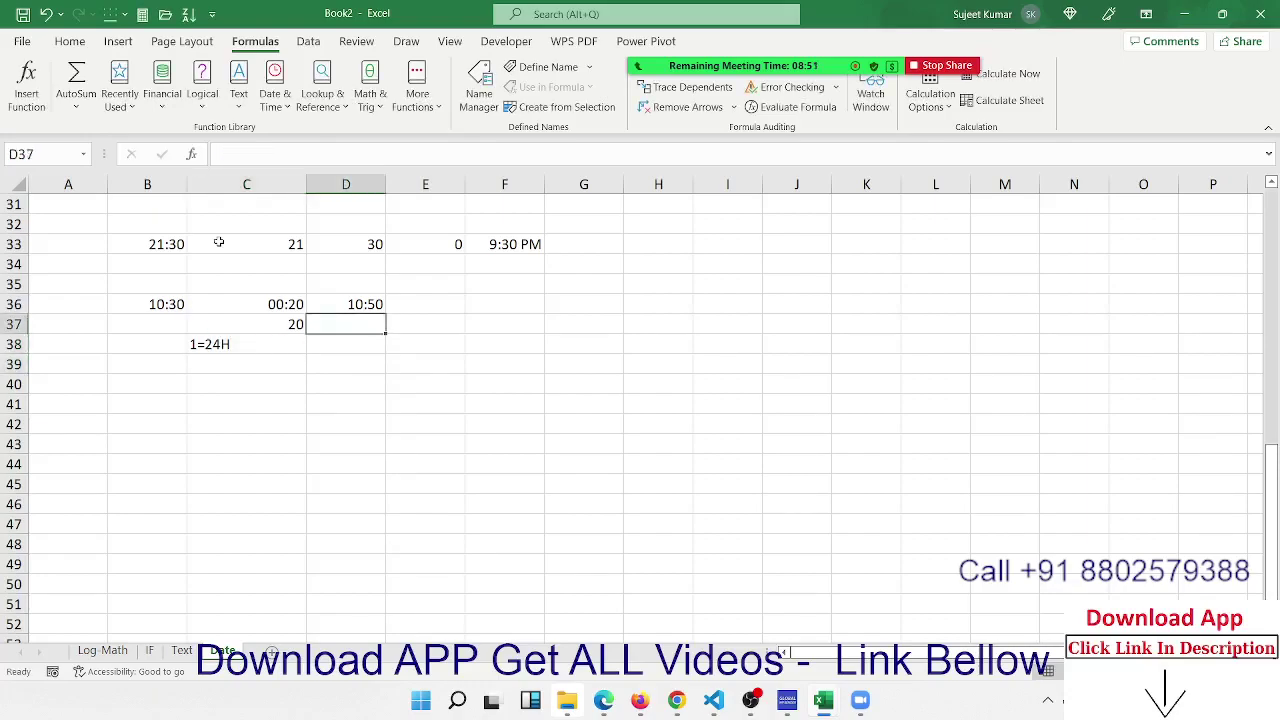
{"action": "type", "text": "="}
{"action": "key", "text": "Left"}
{"action": "key", "text": "Left"}
{"action": "key", "text": "Left"}
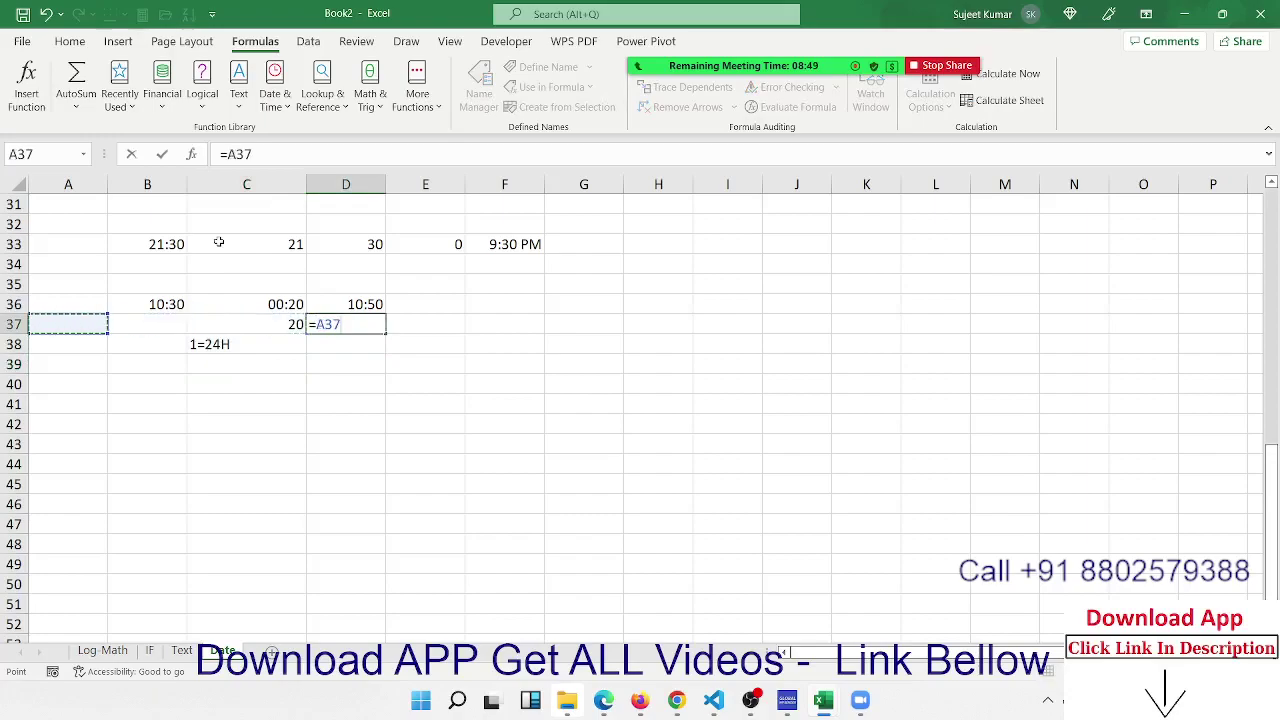
{"action": "key", "text": "Up"}
{"action": "key", "text": "Right"}
{"action": "type", "text": "+"}
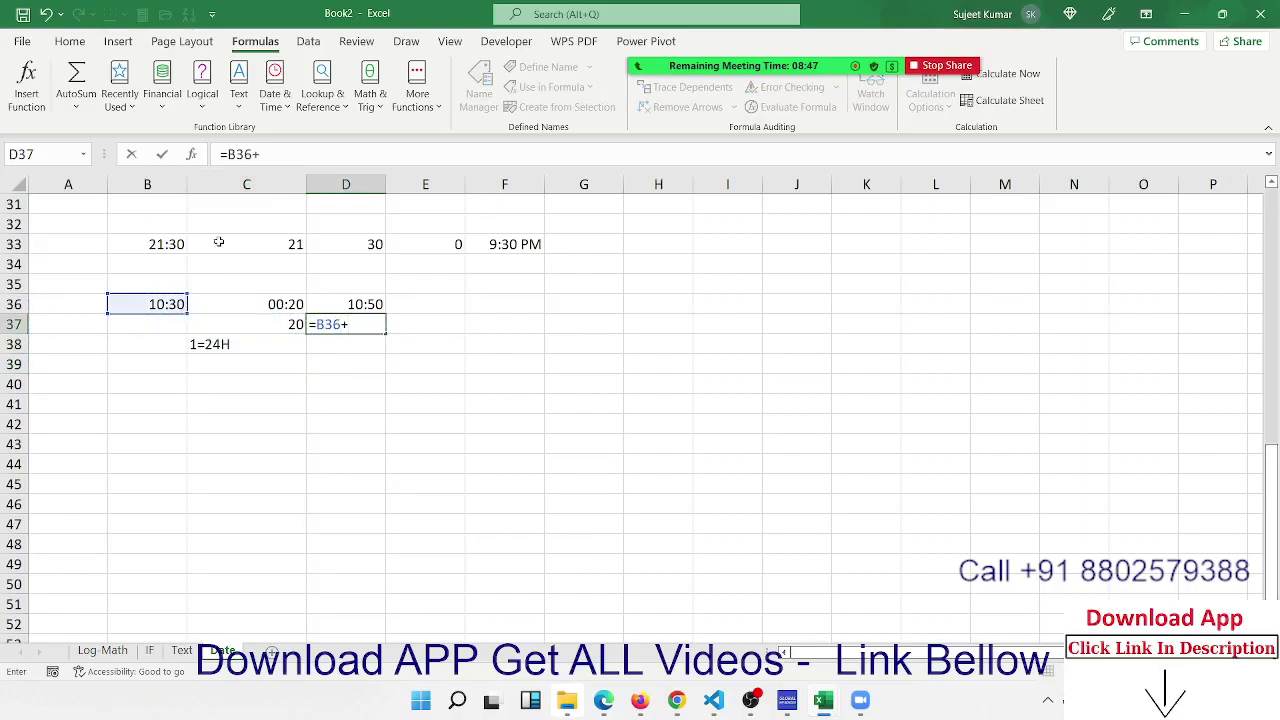
{"action": "type", "text": "tim"}
{"action": "key", "text": "Tab"}
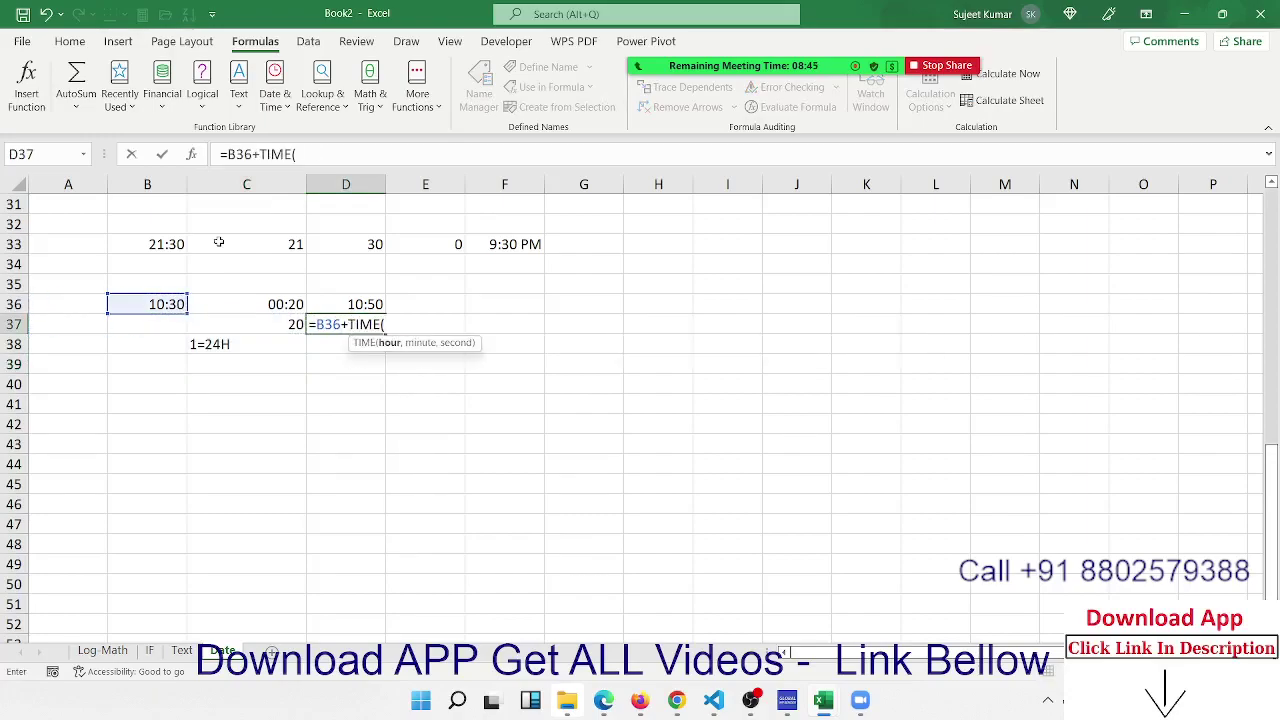
{"action": "key", "text": "Left"}
{"action": "key", "text": "Left"}
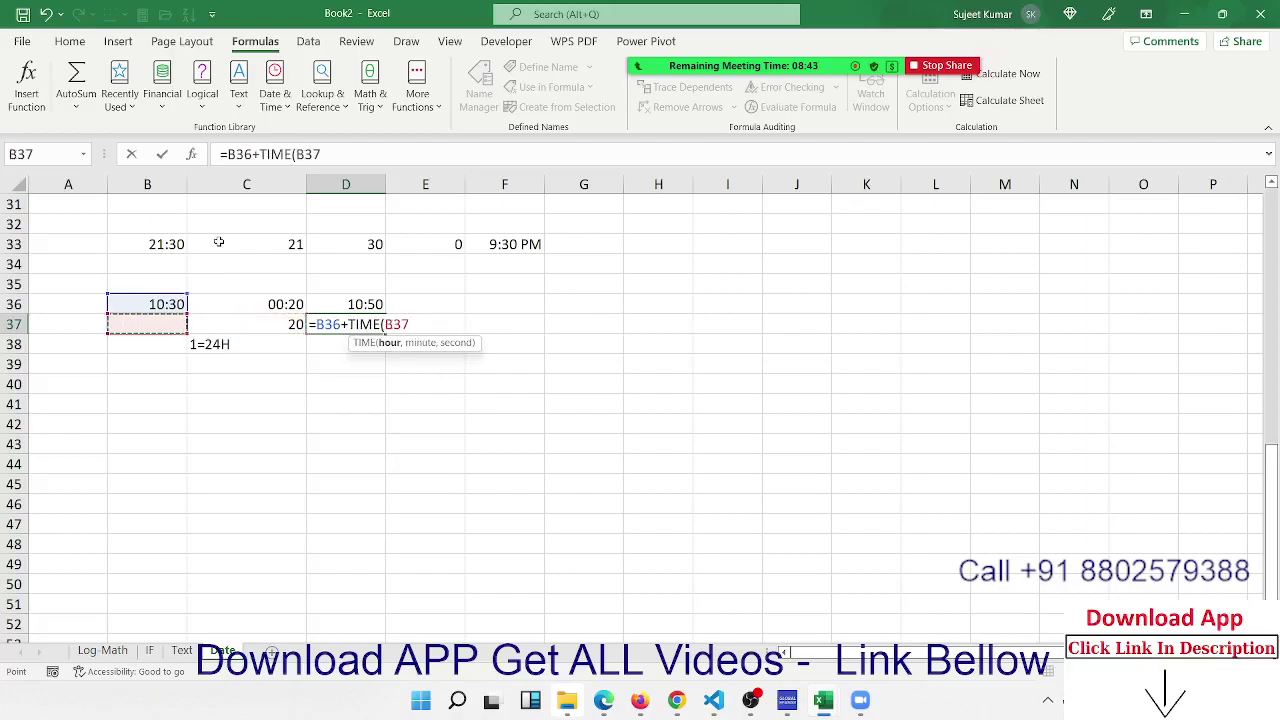
{"action": "key", "text": "Right"}
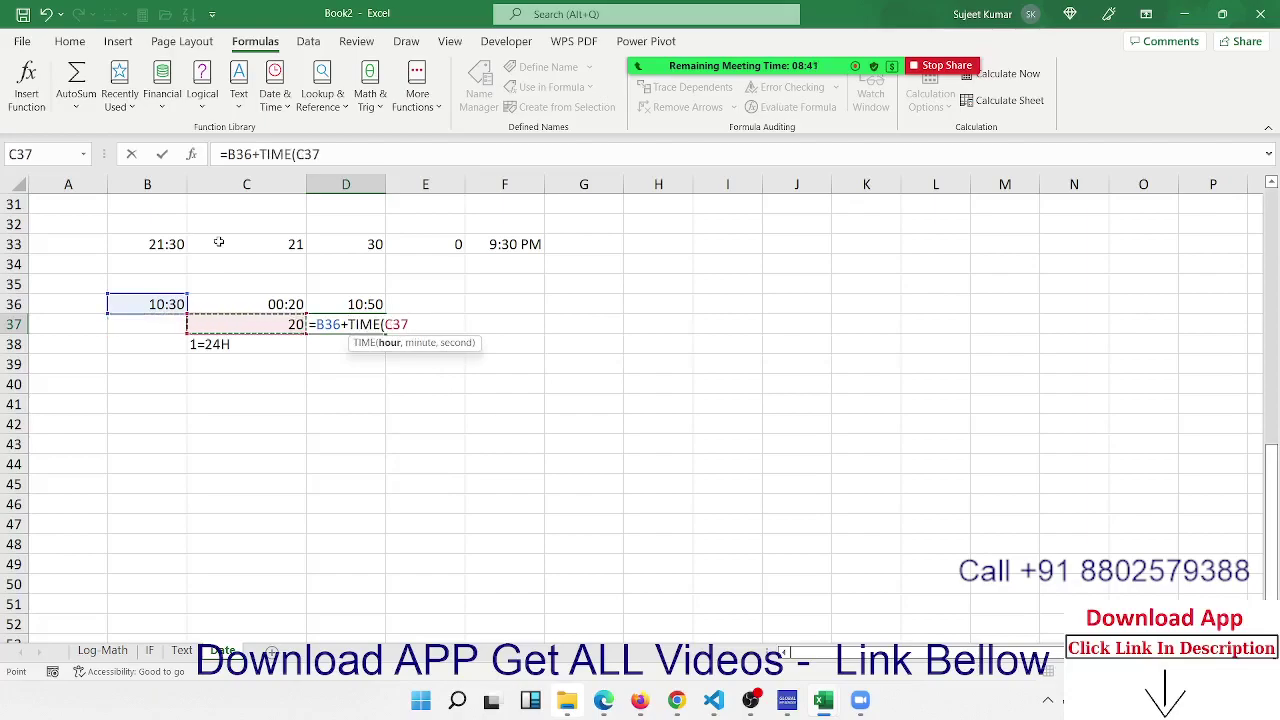
{"action": "key", "text": "BackSpace"}
{"action": "key", "text": "BackSpace"}
{"action": "key", "text": "BackSpace"}
{"action": "type", "text": "0,20"}
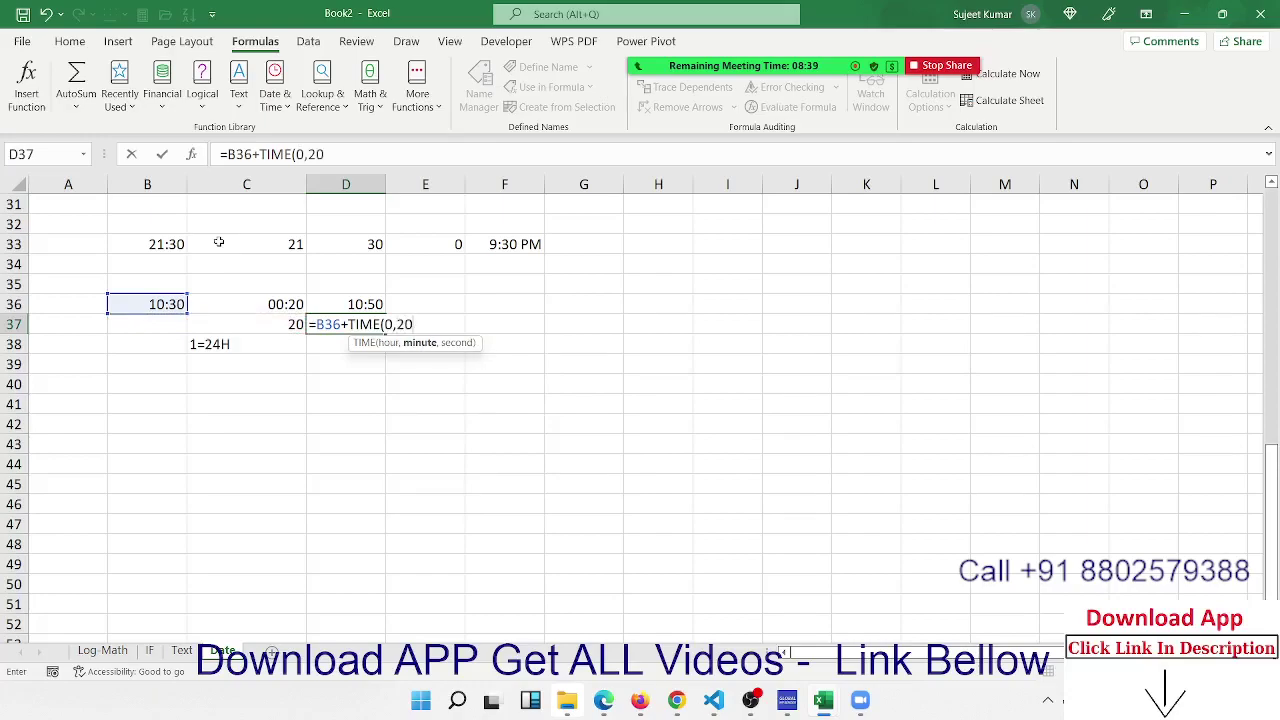
{"action": "type", "text": ",0)"}
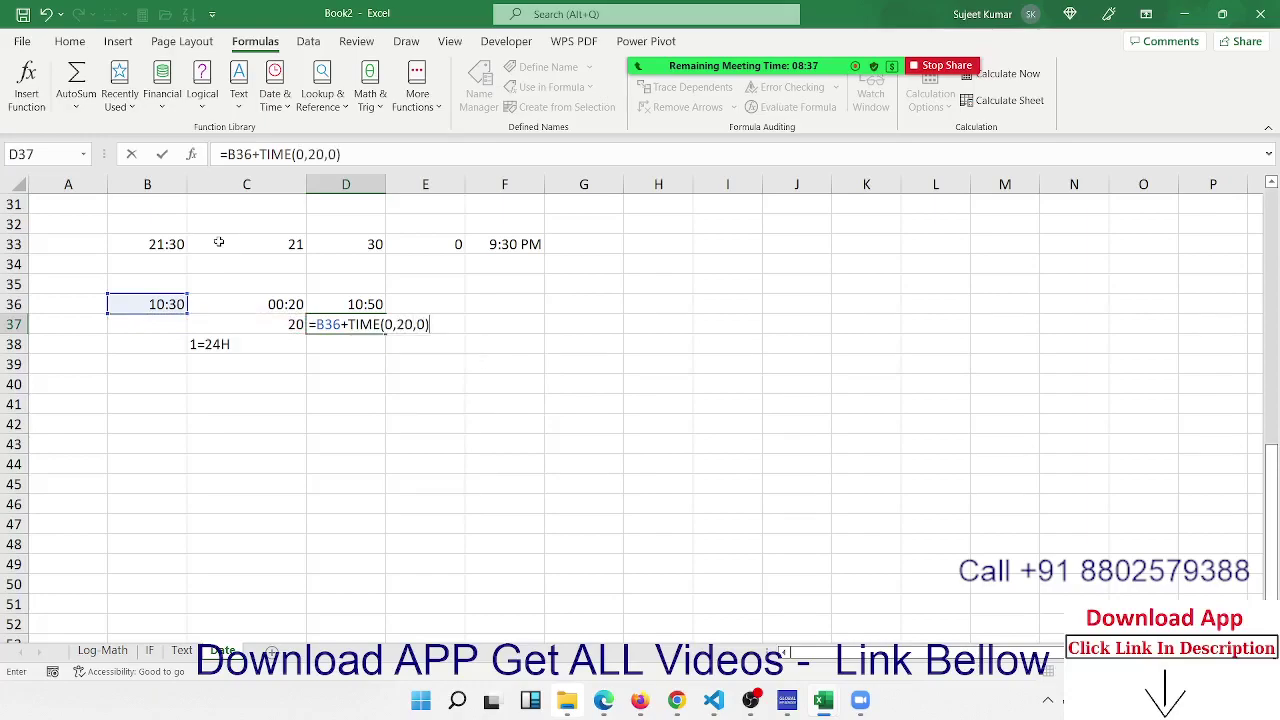
{"action": "key", "text": "Return"}
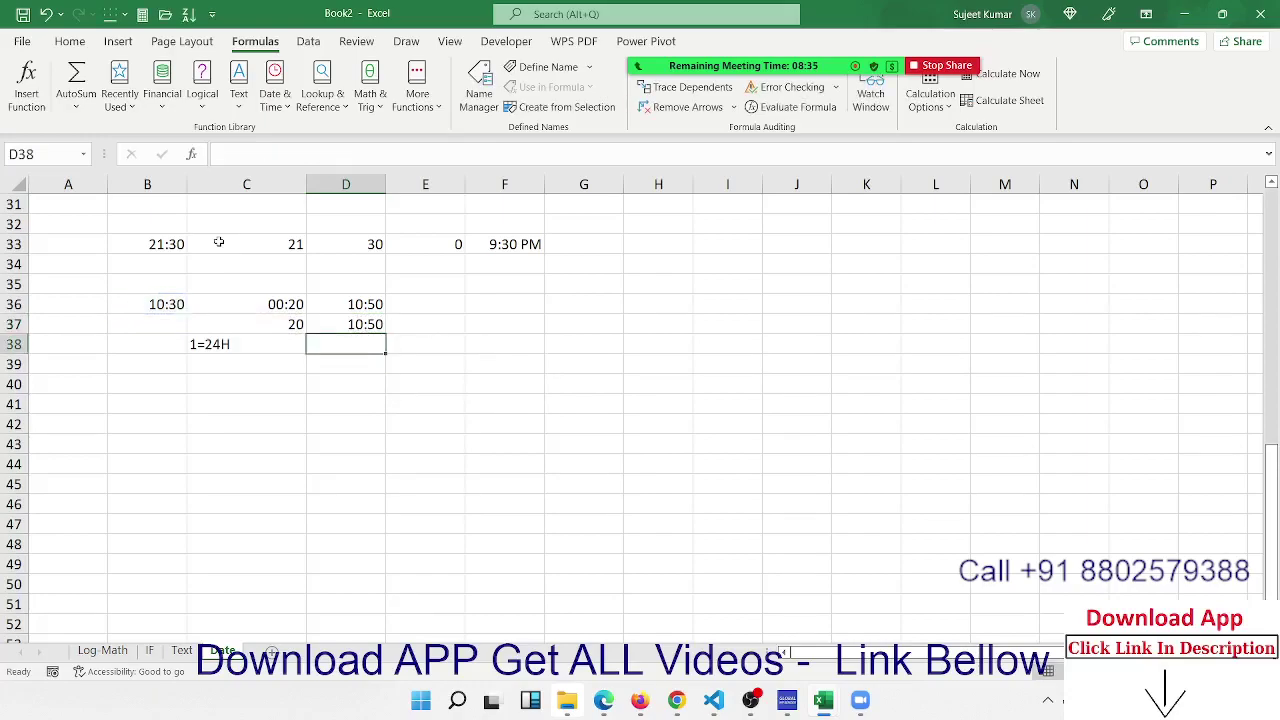
{"action": "key", "text": "Down"}
Enter the start time 10:30 in B41 and the end time 20:00 in C41.
{"action": "key", "text": "Down"}
{"action": "key", "text": "Left"}
{"action": "key", "text": "Left"}
{"action": "key", "text": "Down"}
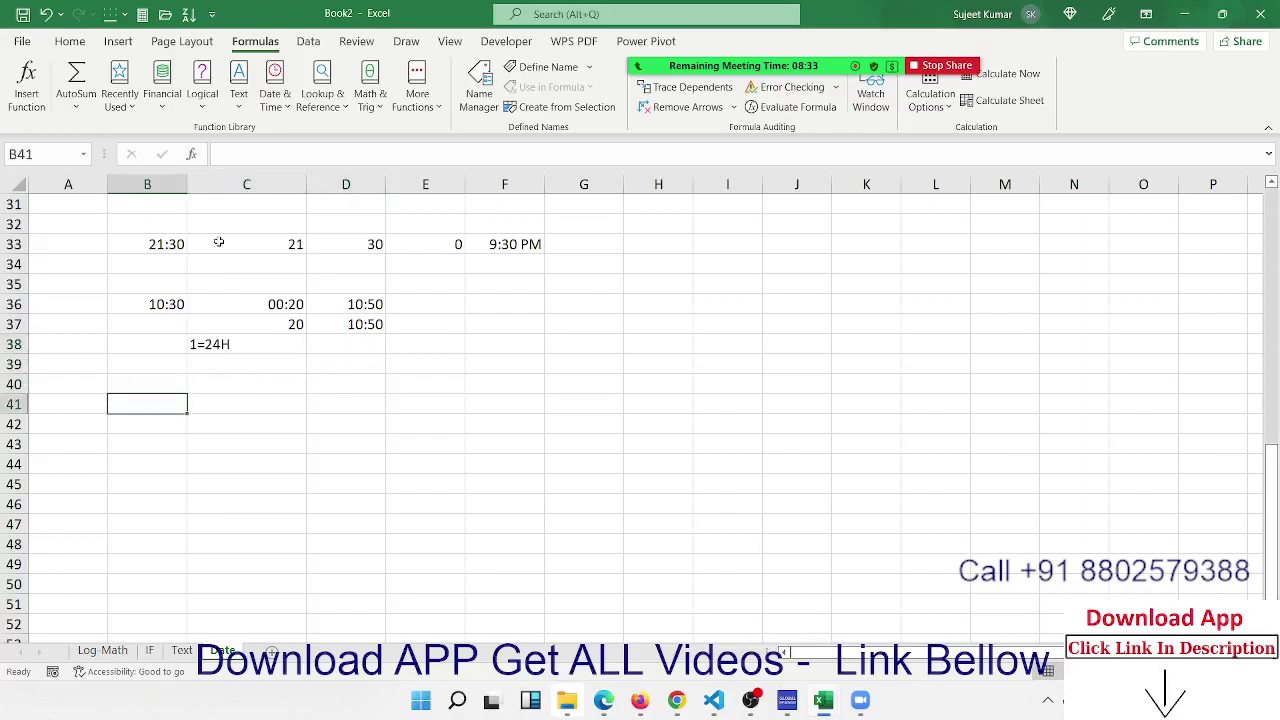
{"action": "type", "text": "10"}
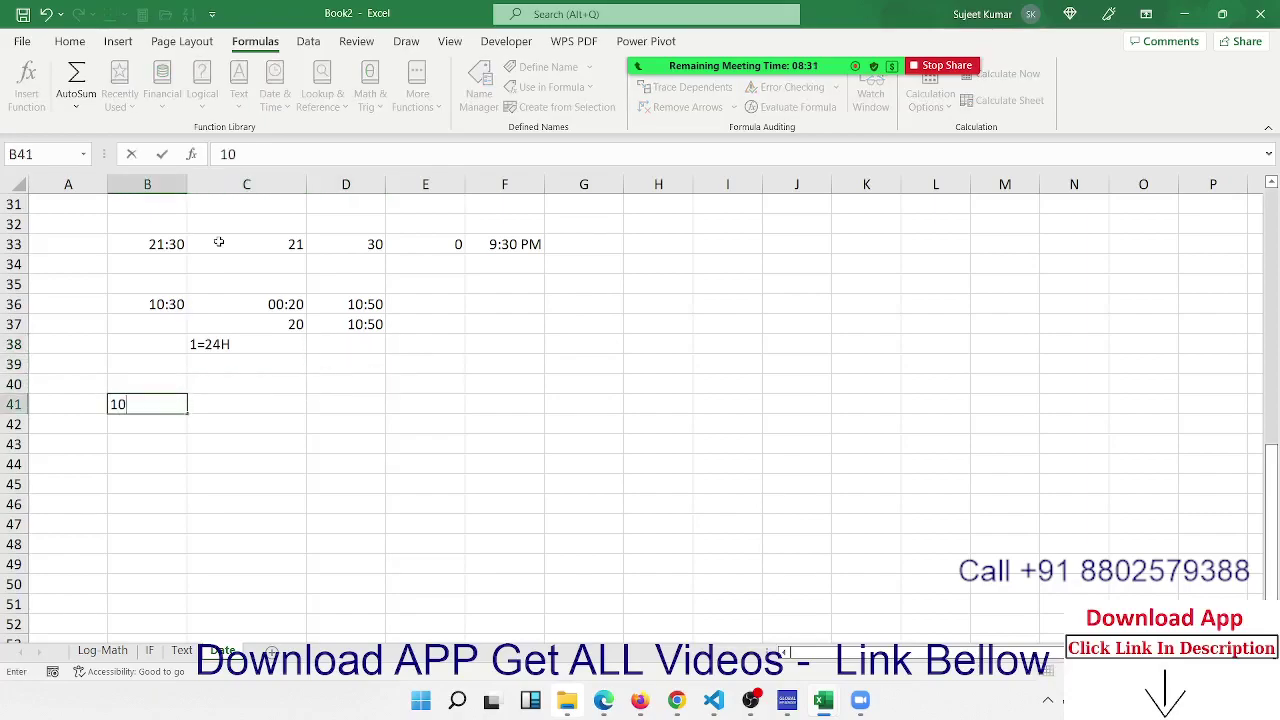
{"action": "type", "text": ":30"}
{"action": "key", "text": "Tab"}
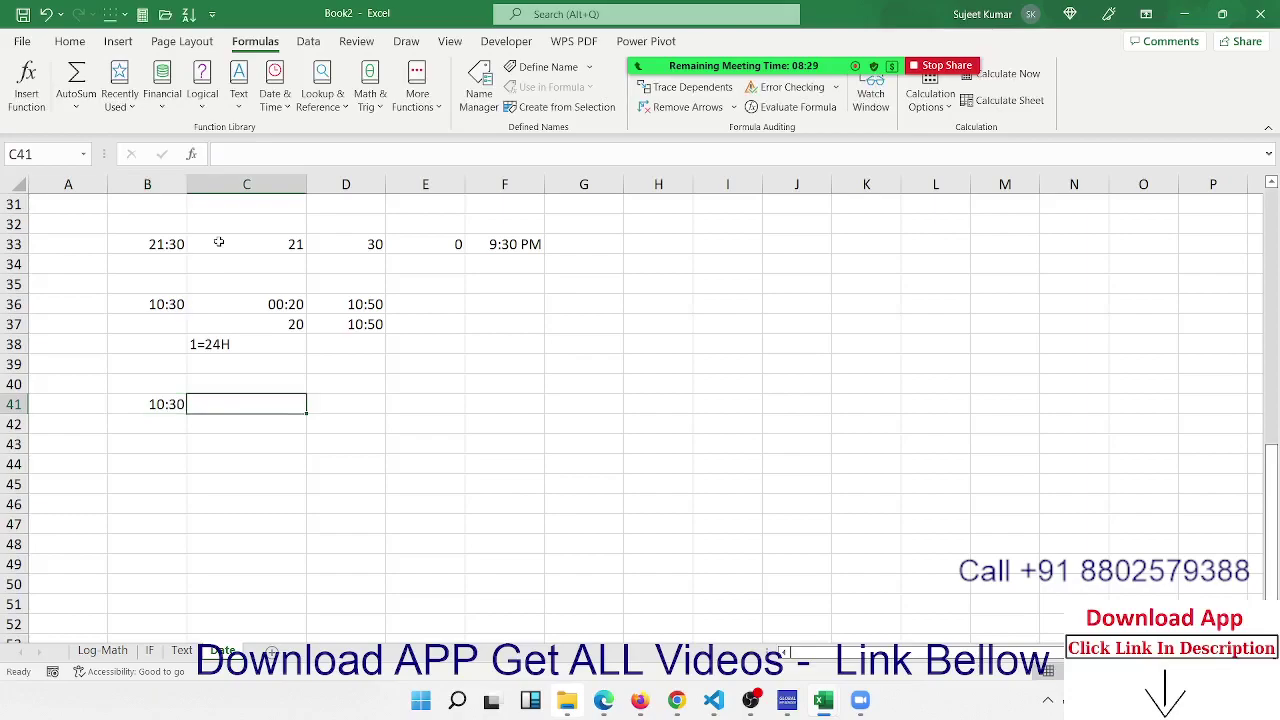
{"action": "type", "text": "20:"}
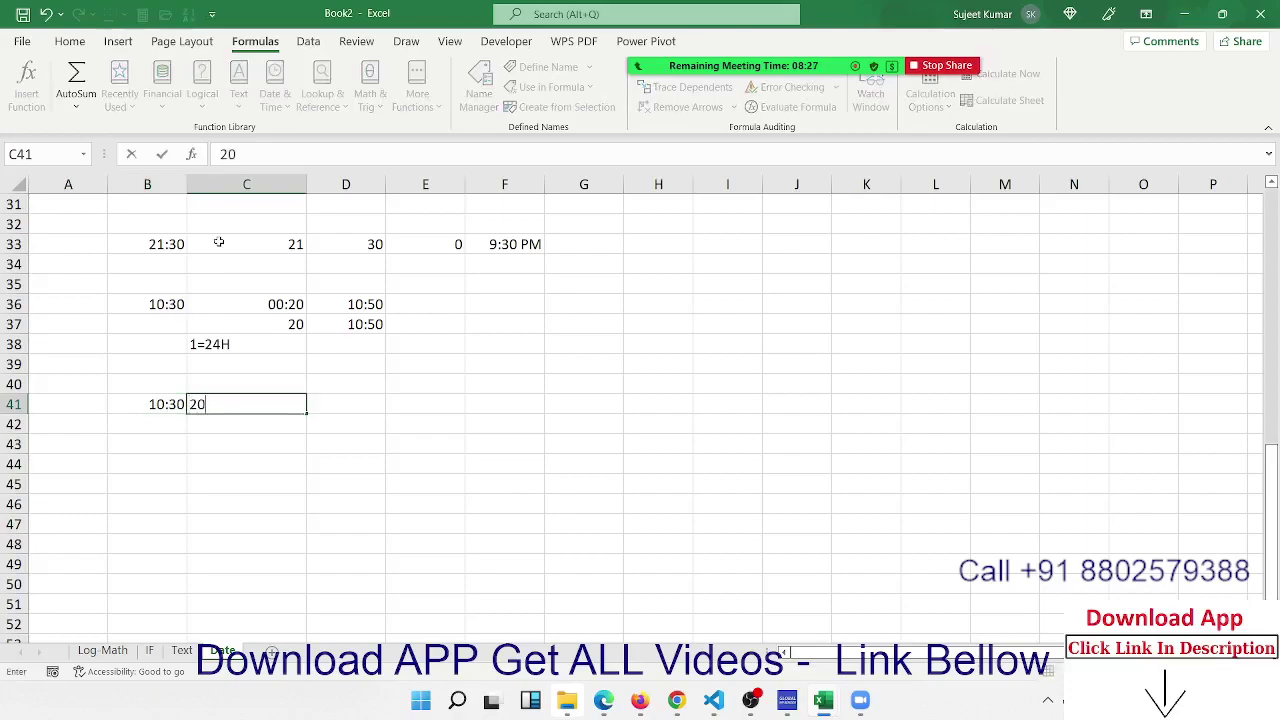
{"action": "type", "text": "00"}
{"action": "key", "text": "Tab"}
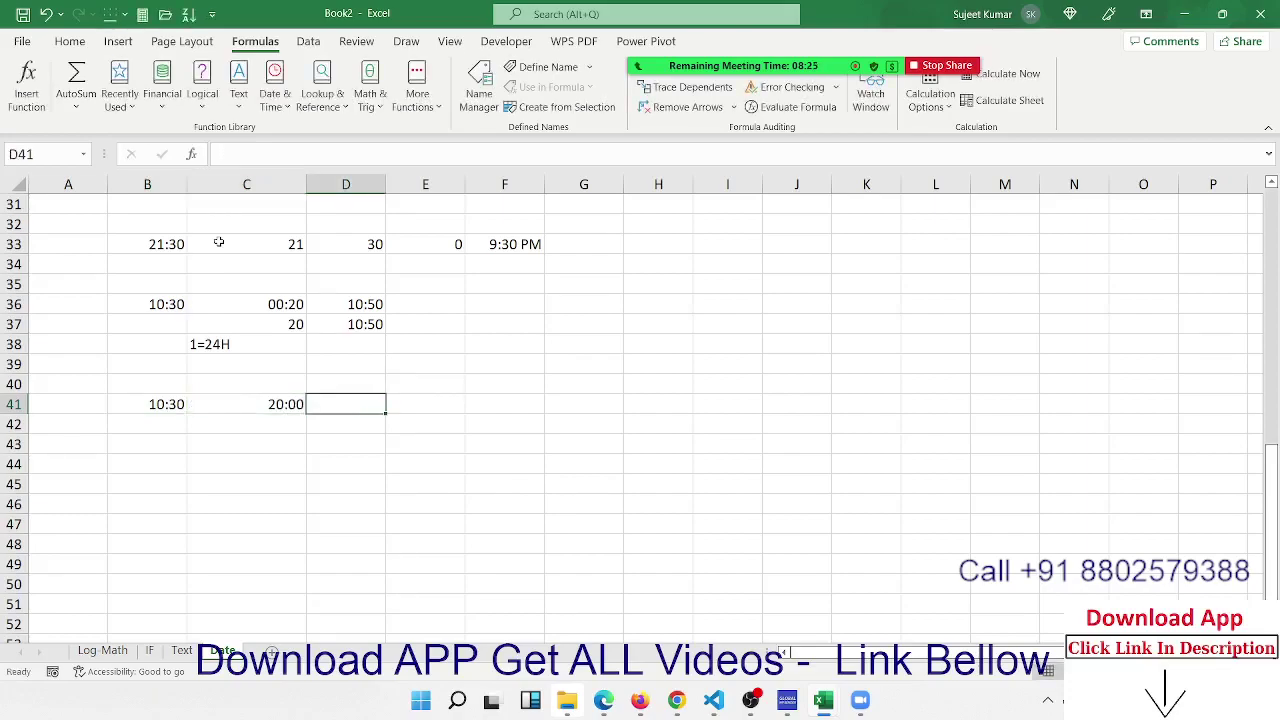
Subtract the times in D41 with =C41-B41, giving 09:30.
{"action": "type", "text": "="}
{"action": "key", "text": "Left"}
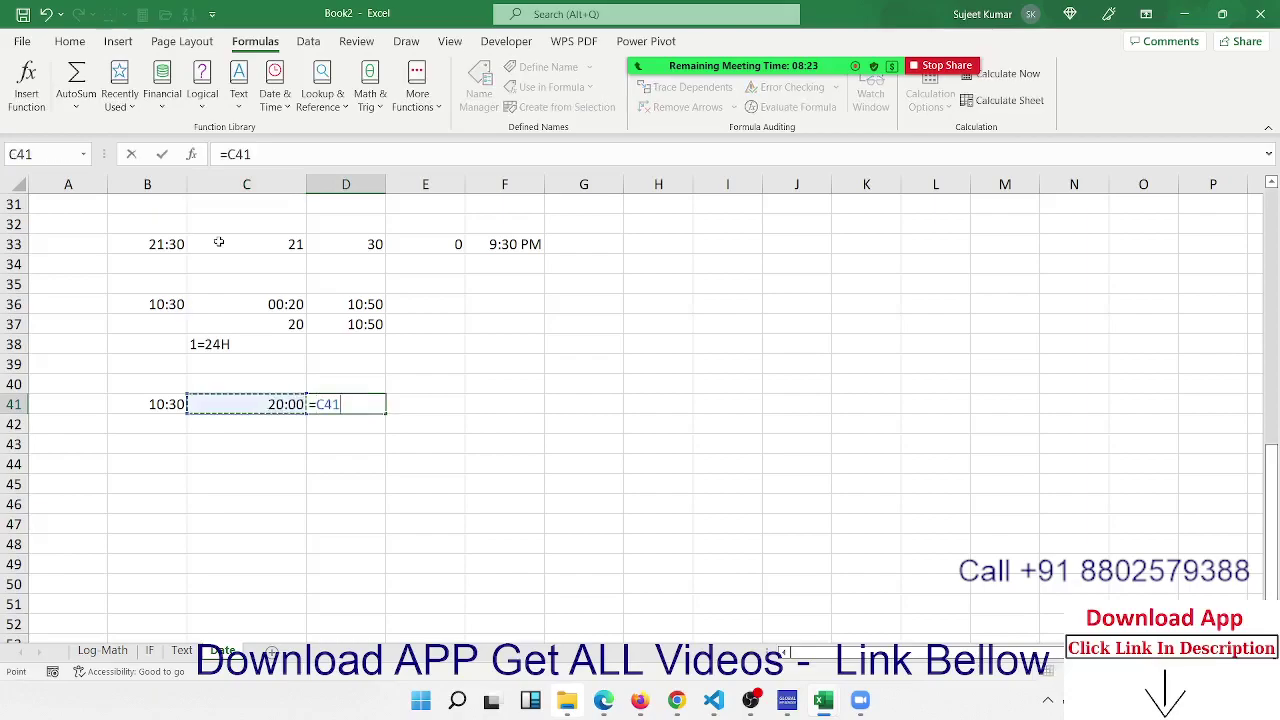
{"action": "type", "text": "-"}
{"action": "key", "text": "Left"}
{"action": "key", "text": "Left"}
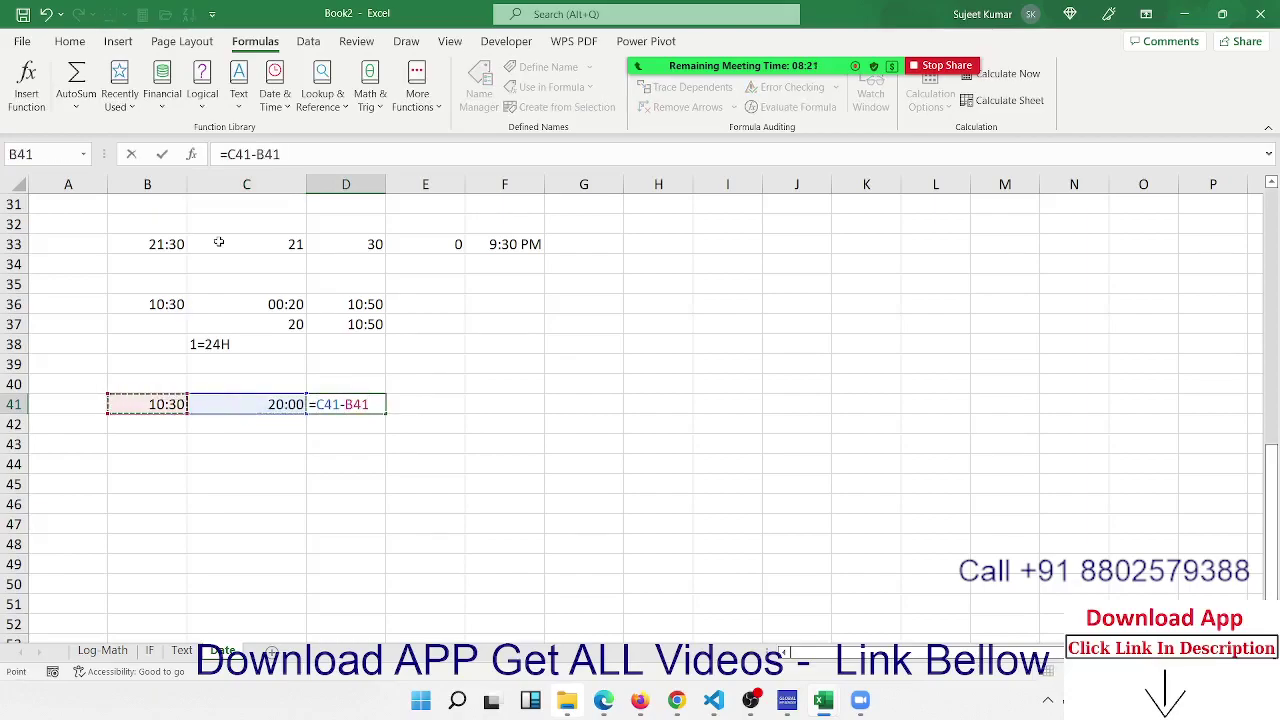
{"action": "key", "text": "Return"}
{"action": "key", "text": "Up"}
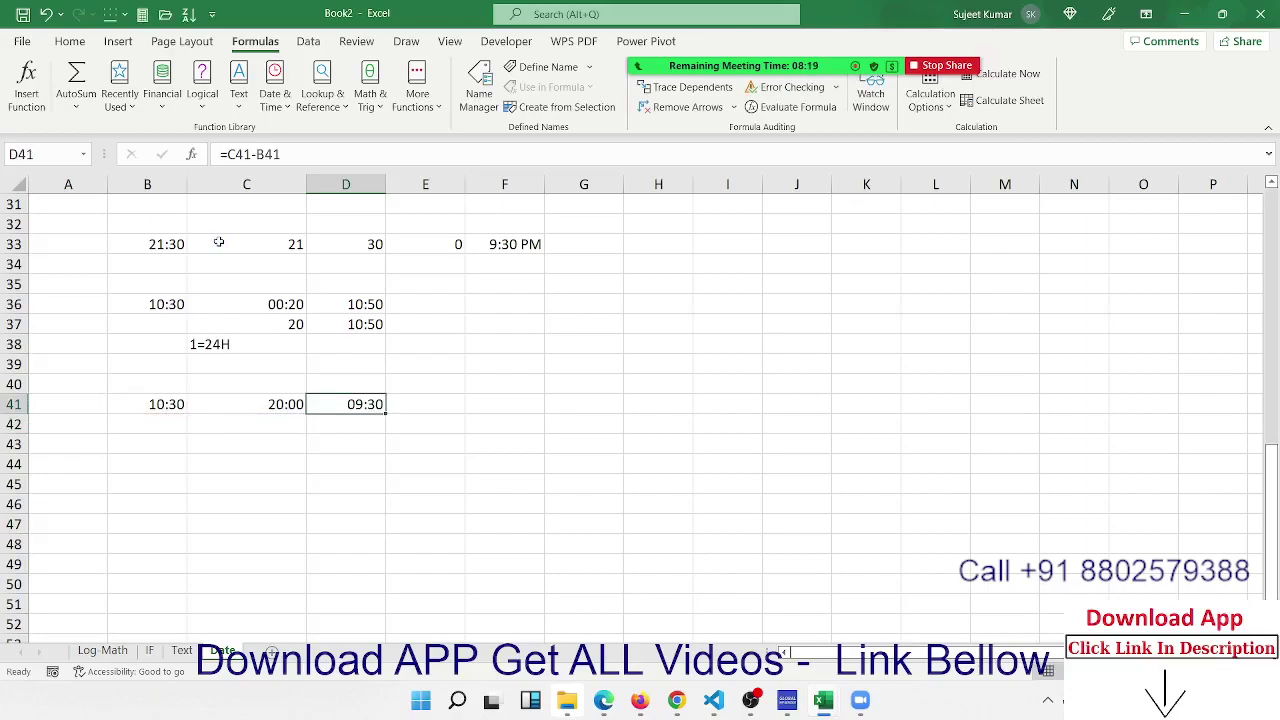
{"action": "key", "text": "Down"}
{"action": "key", "text": "Down"}
{"action": "key", "text": "Left"}
{"action": "key", "text": "Left"}
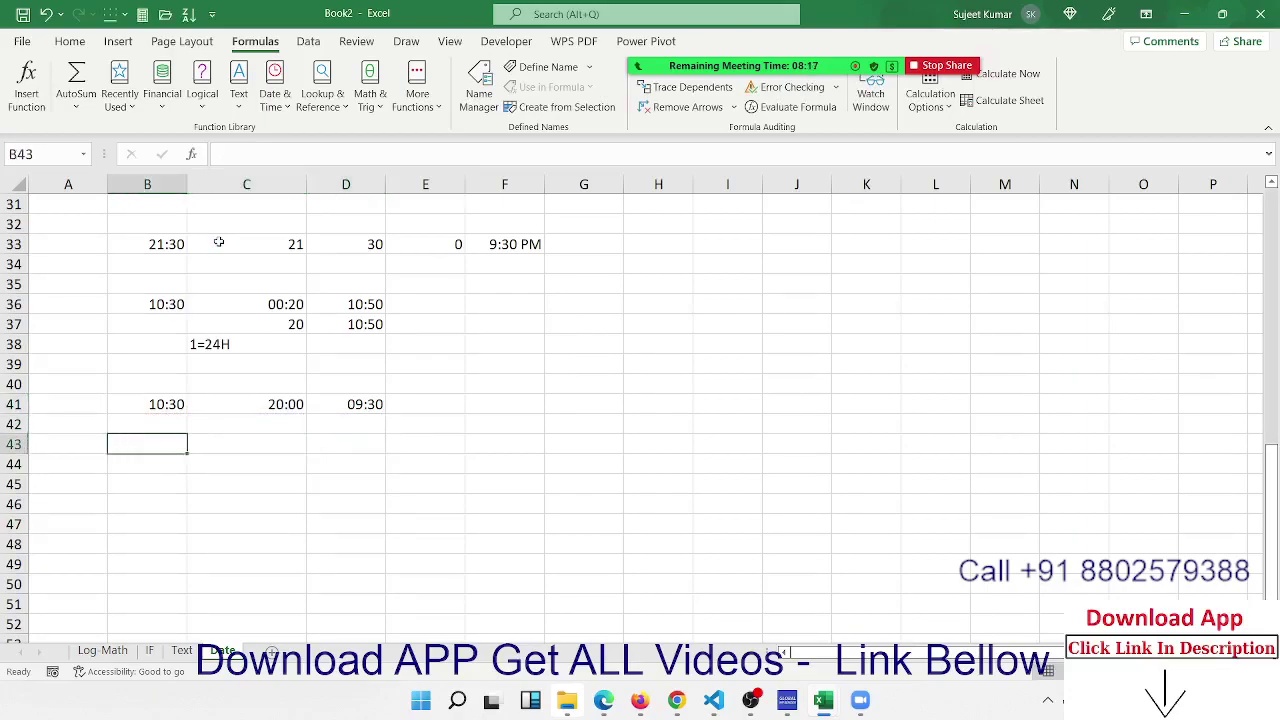
Enter the start date-time 2/7 14:00 in B43 and the end 3/7 2:30 in C43.
{"action": "type", "text": "1"}
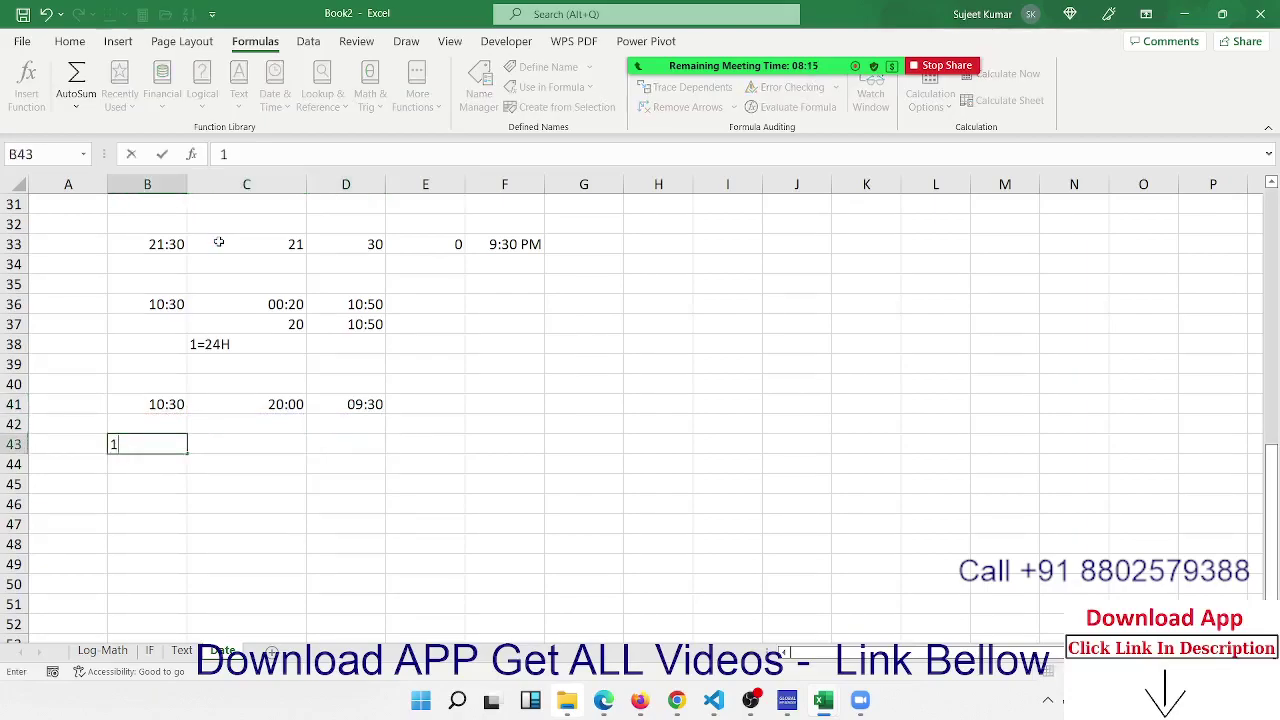
{"action": "key", "text": "BackSpace"}
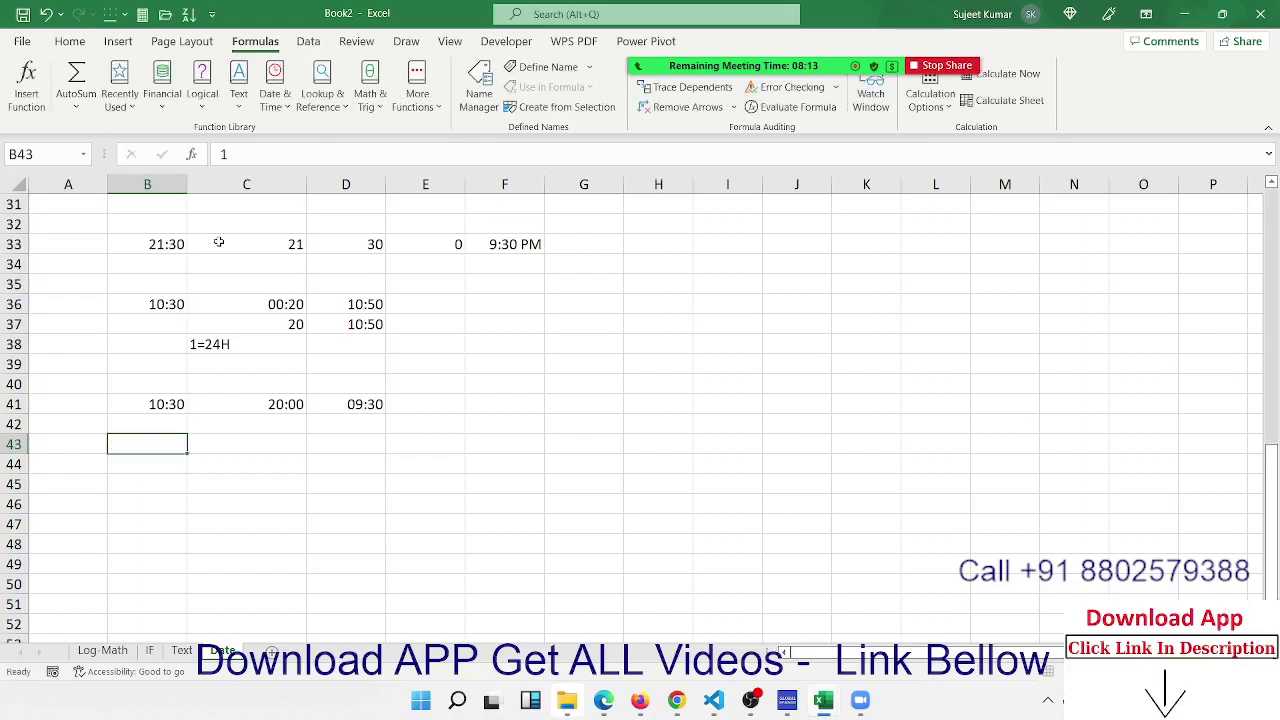
{"action": "type", "text": "2/71"}
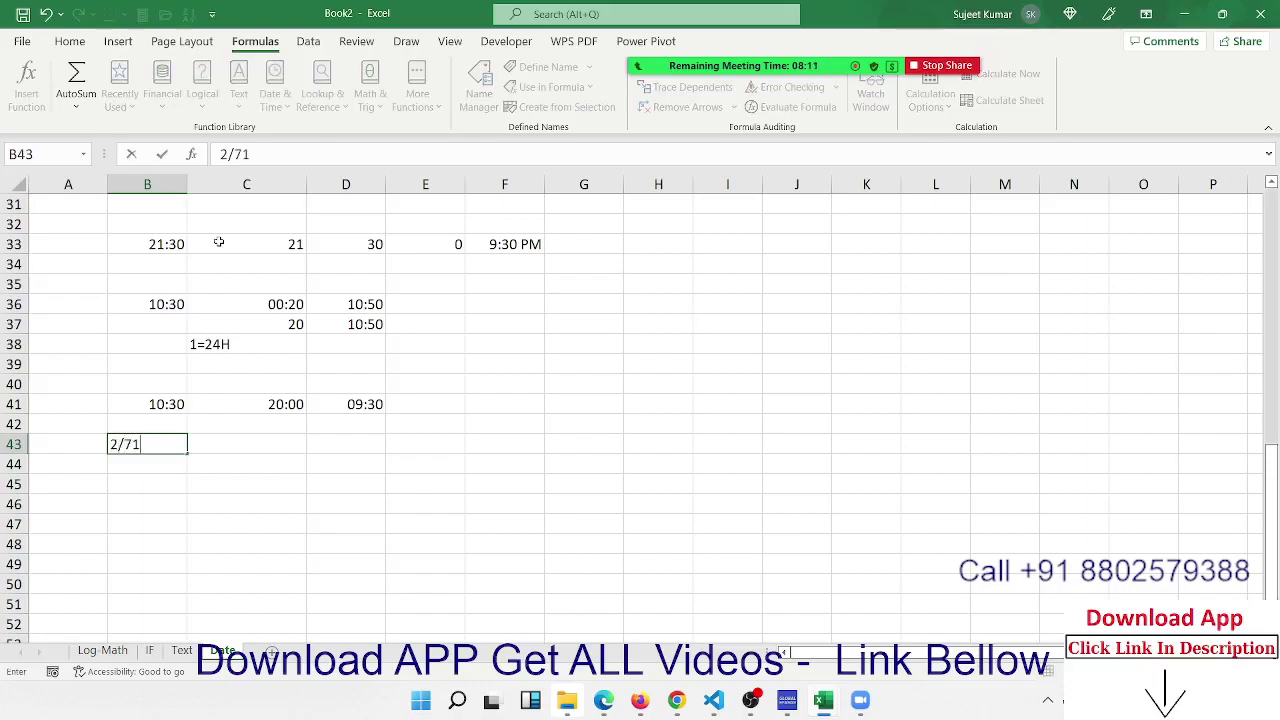
{"action": "type", "text": "4"}
{"action": "key", "text": "BackSpace"}
{"action": "key", "text": "BackSpace"}
{"action": "type", "text": "1"}
{"action": "type", "text": "4:00"}
{"action": "key", "text": "Return"}
{"action": "key", "text": "Up"}
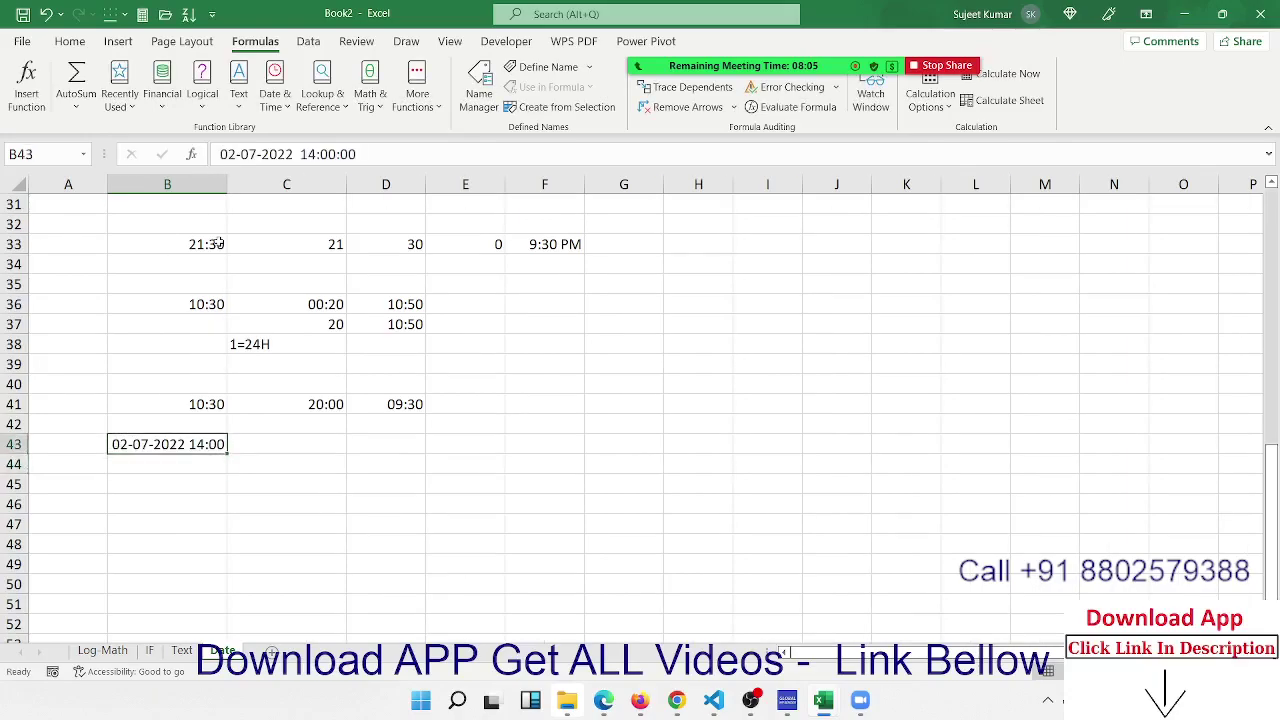
{"action": "key", "text": "Right"}
{"action": "type", "text": "3"}
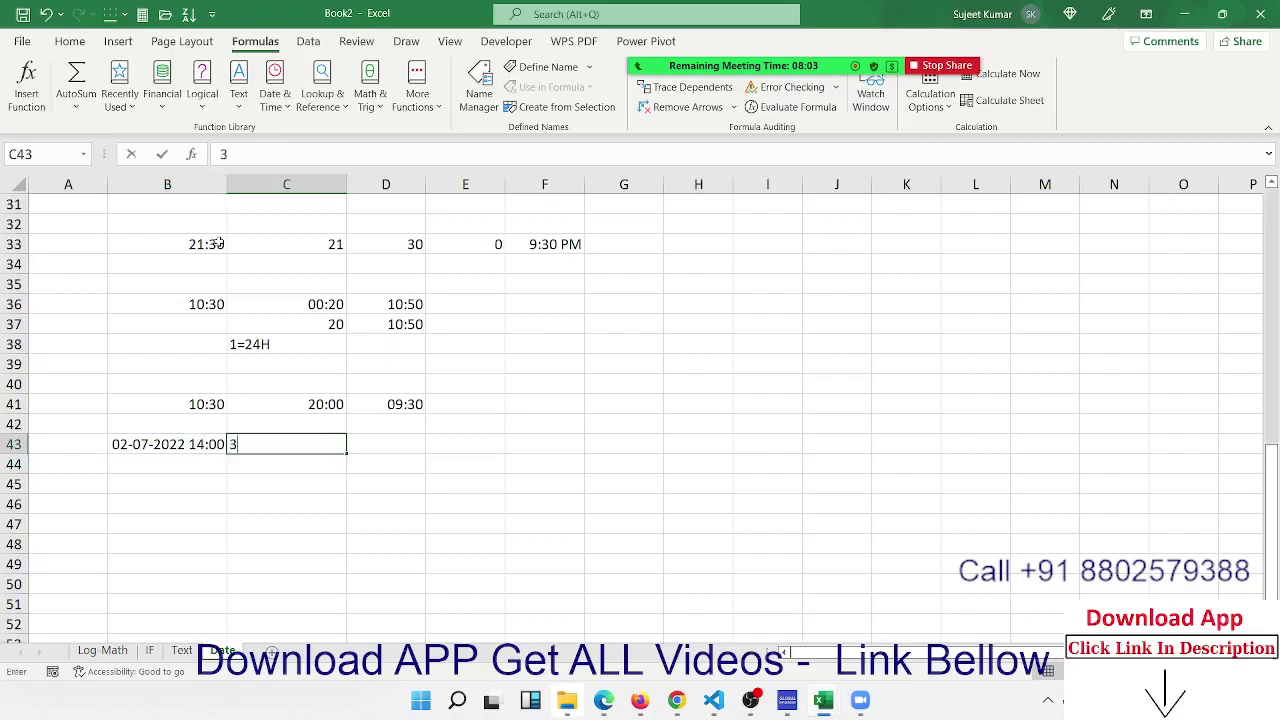
{"action": "type", "text": "/7"}
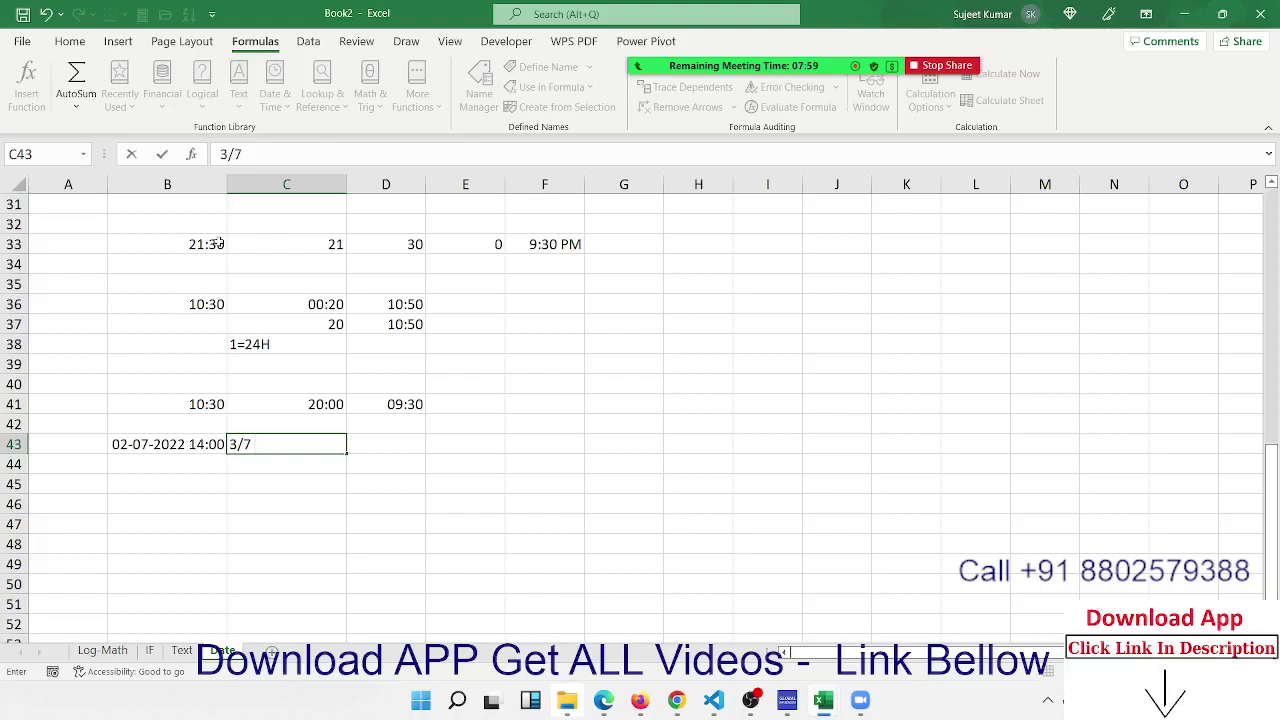
{"action": "type", "text": " 2:30"}
{"action": "key", "text": "Return"}
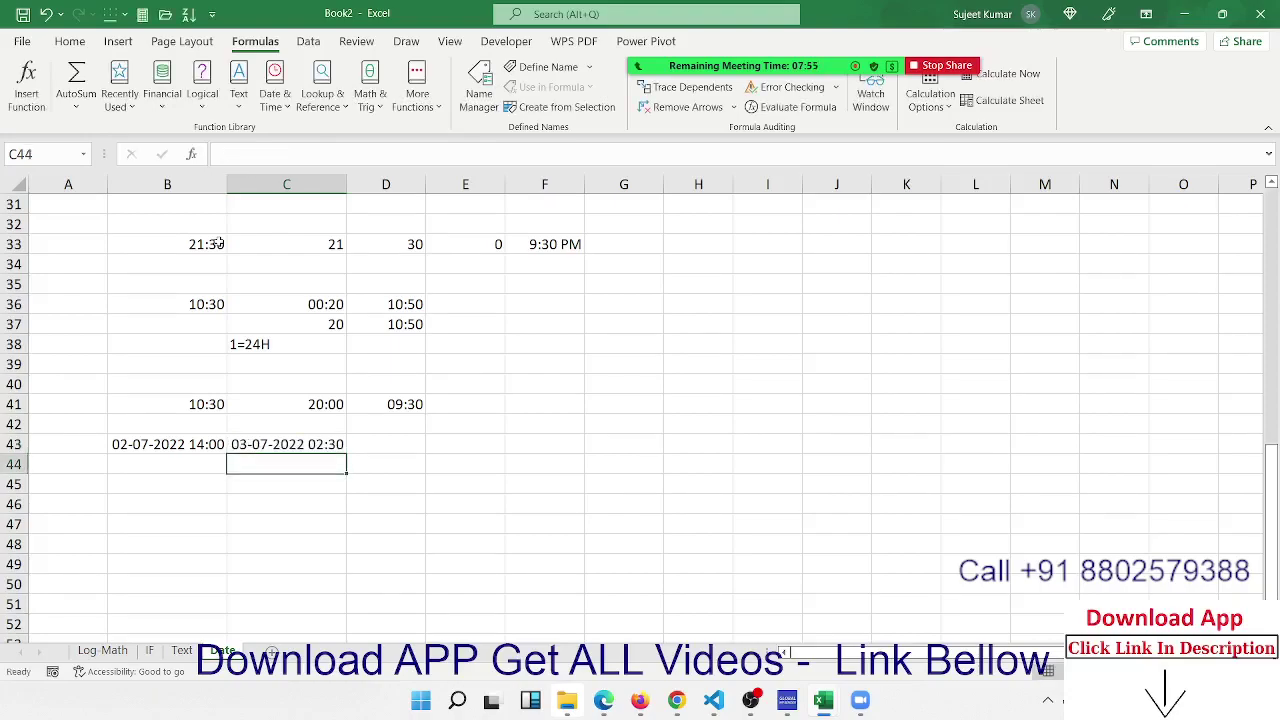
{"action": "key", "text": "Up"}
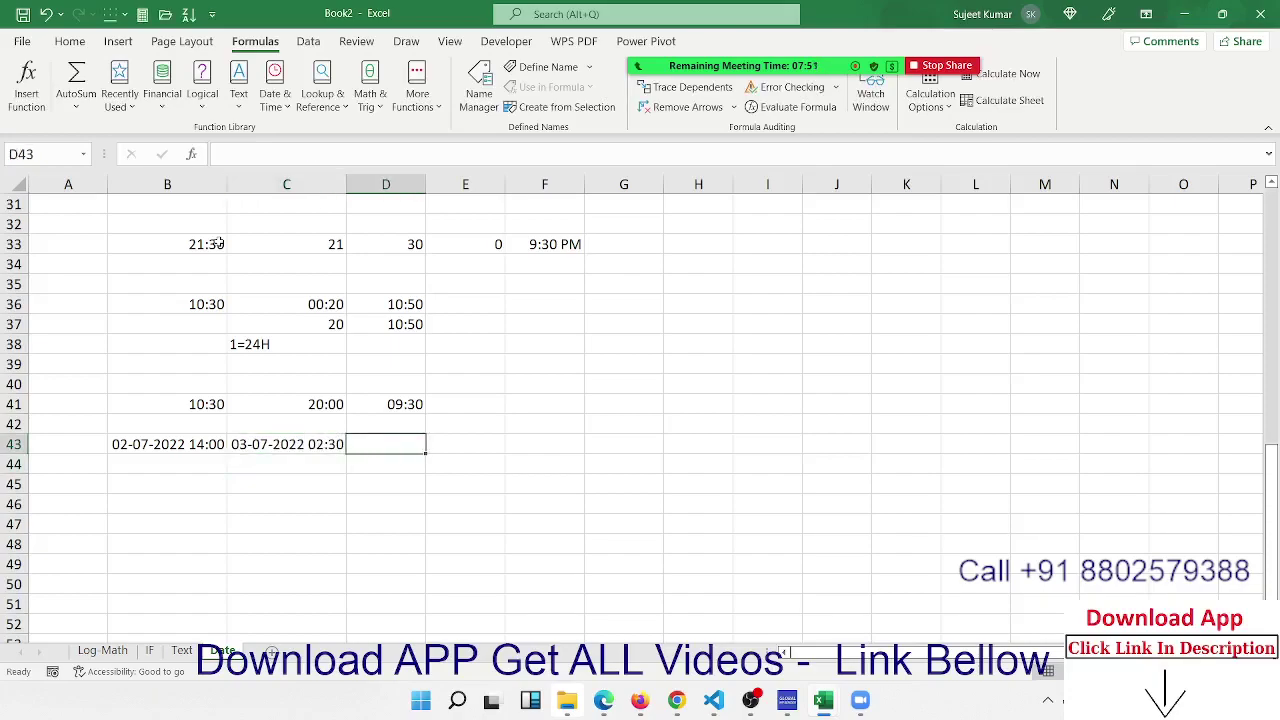
Compute =C43-B43 in D43 and apply a time format to show 12:30.
{"action": "type", "text": "="}
{"action": "key", "text": "Left"}
{"action": "type", "text": "-"}
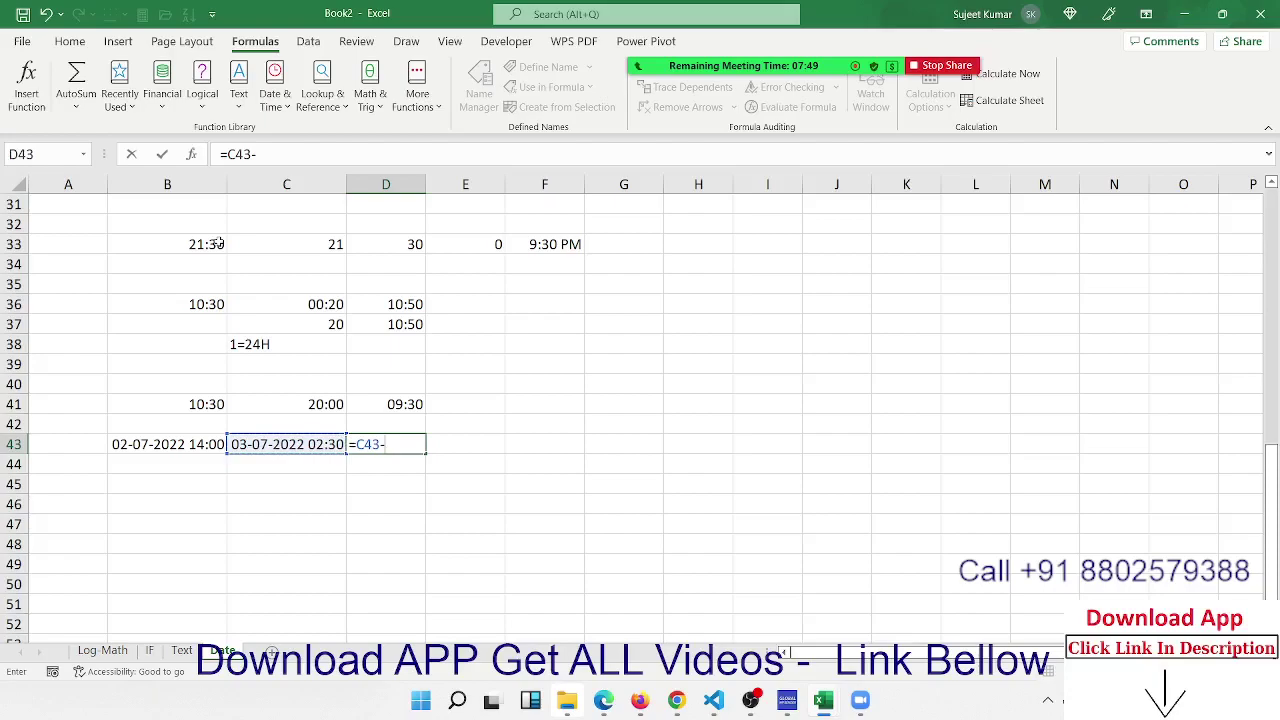
{"action": "key", "text": "Left"}
{"action": "key", "text": "Left"}
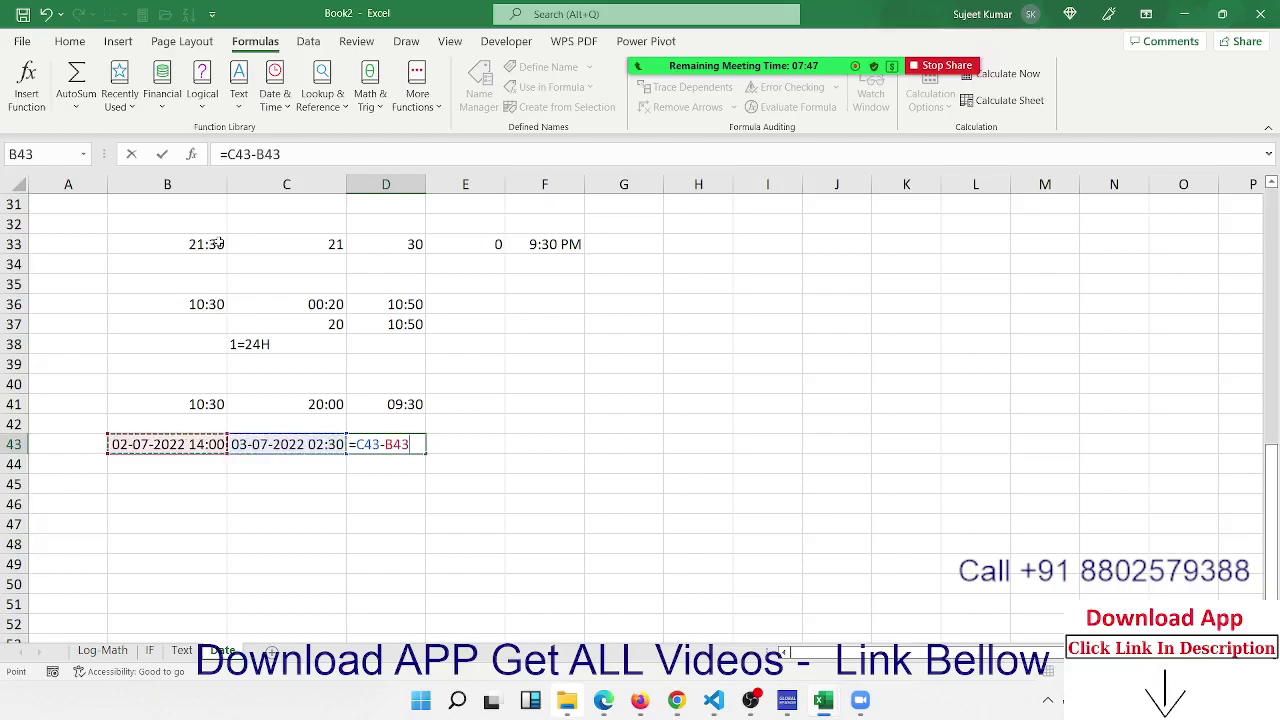
{"action": "key", "text": "Return"}
{"action": "key", "text": "Up"}
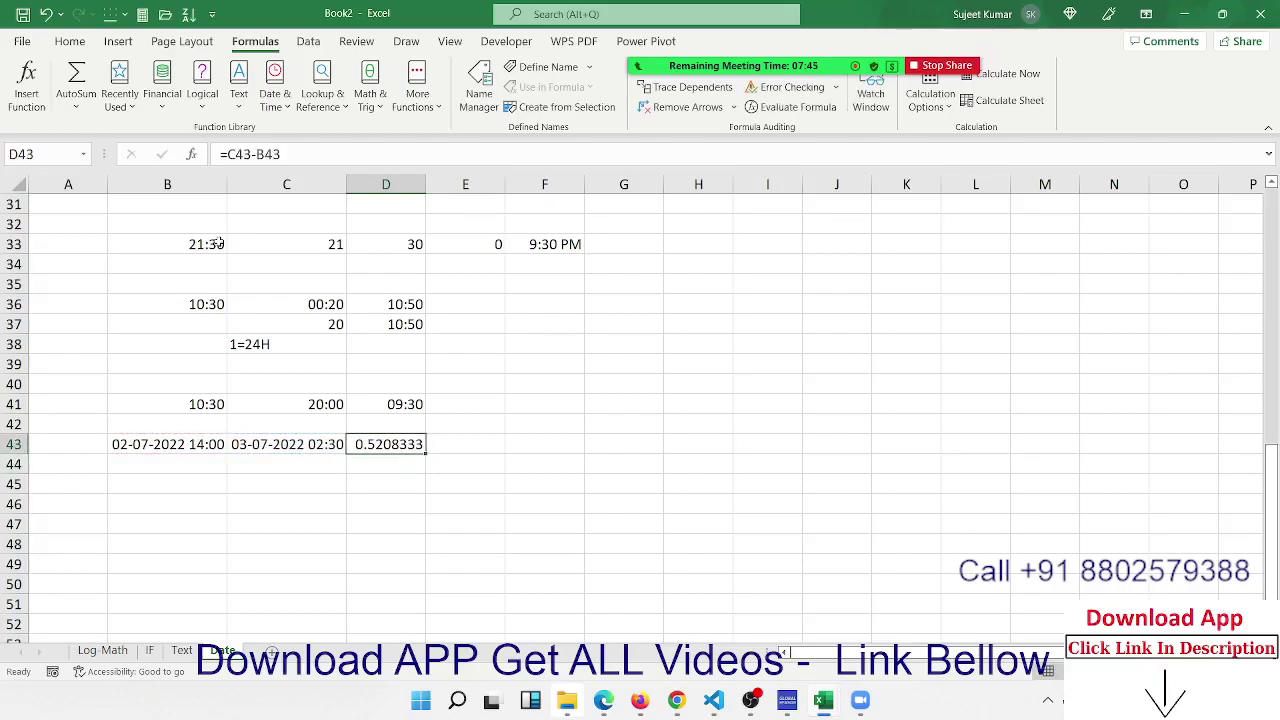
{"action": "key", "text": "ctrl+shift+2"}
Scroll through the Date sheet to review the examples and select empty cell I10.
{"action": "scroll", "coordinate": [531, 434], "scroll_direction": "up", "scroll_amount": 7}
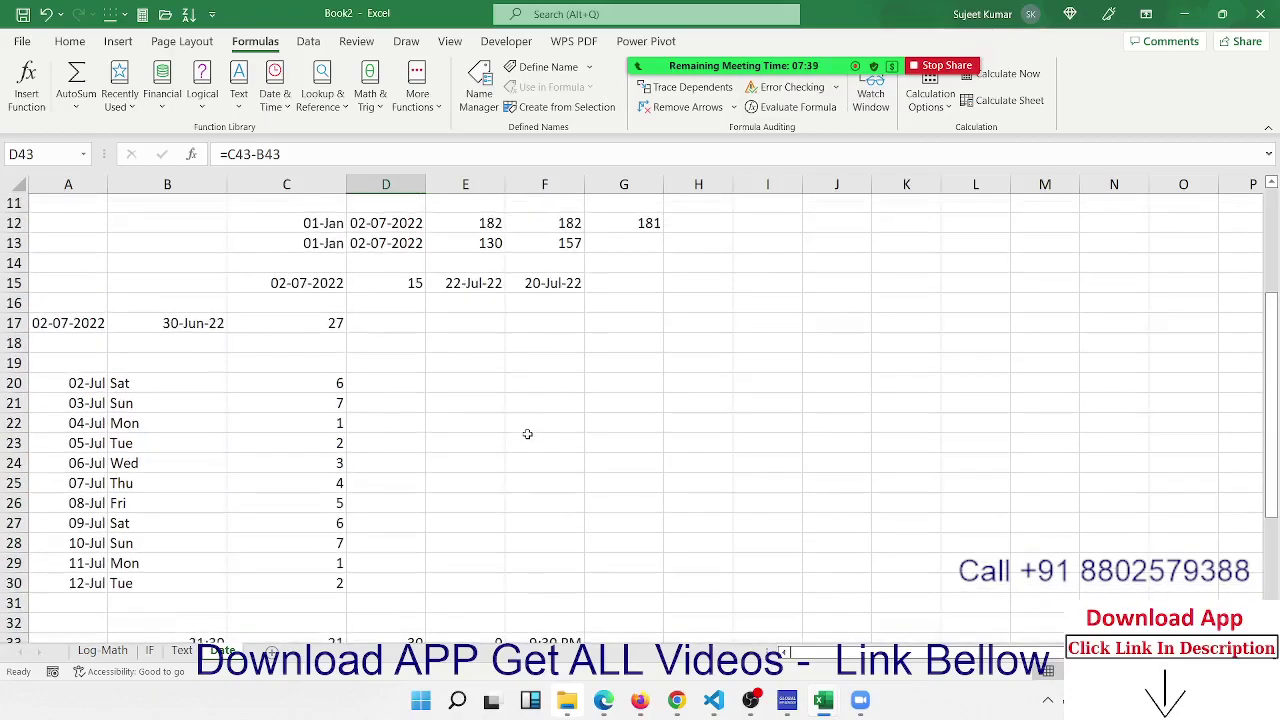
{"action": "scroll", "coordinate": [527, 433], "scroll_direction": "up", "scroll_amount": 3}
{"action": "scroll", "coordinate": [540, 425], "scroll_direction": "down", "scroll_amount": 3}
{"action": "scroll", "coordinate": [540, 430], "scroll_direction": "down", "scroll_amount": 4}
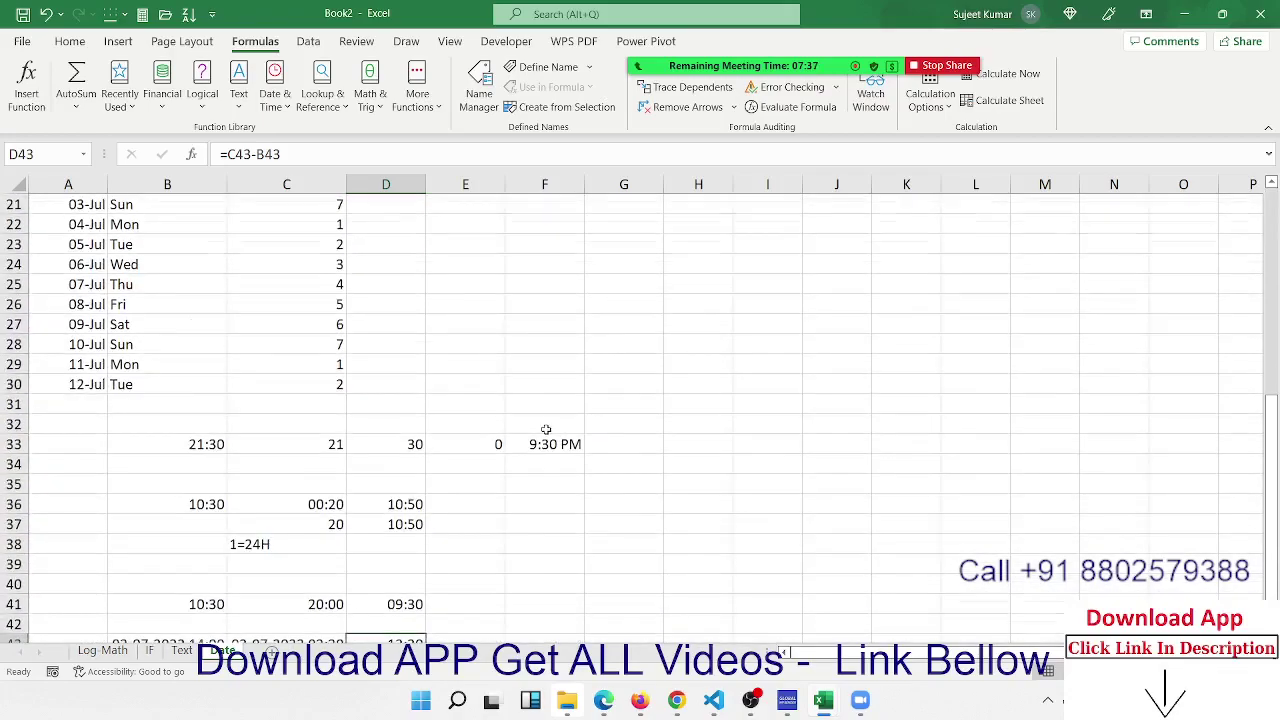
{"action": "scroll", "coordinate": [545, 430], "scroll_direction": "down", "scroll_amount": 3}
{"action": "scroll", "coordinate": [545, 430], "scroll_direction": "up", "scroll_amount": 10}
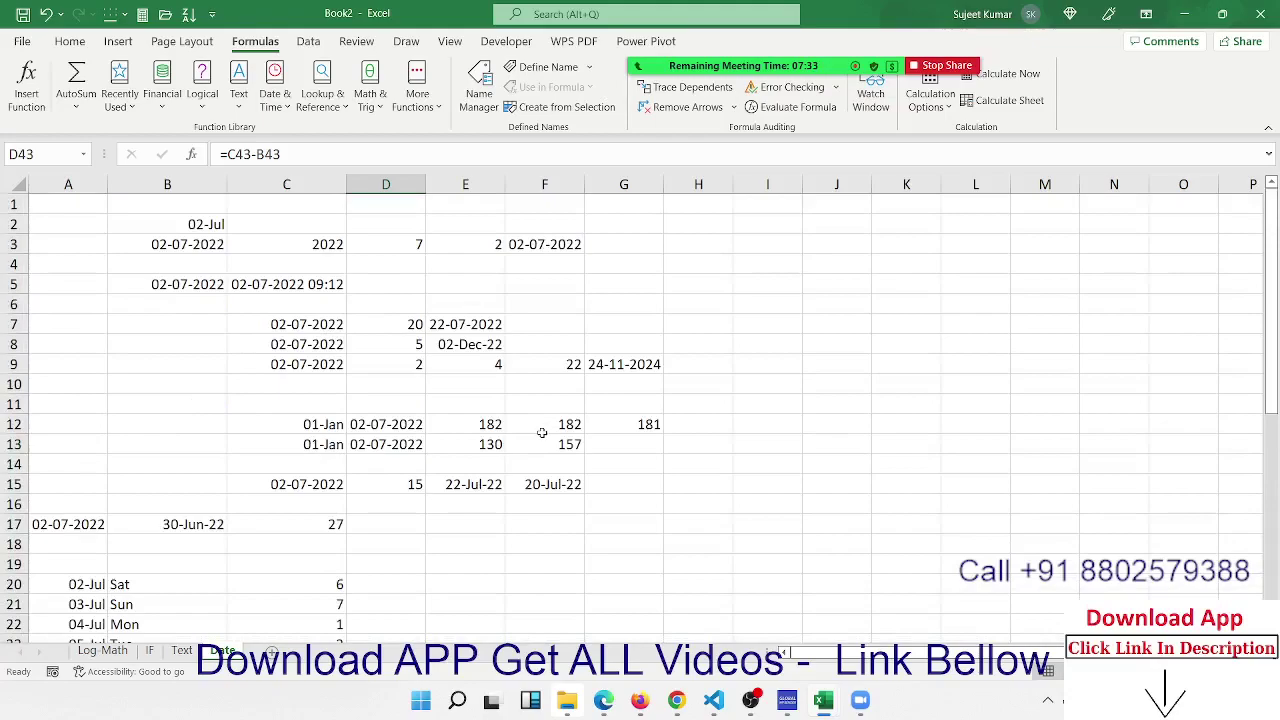
{"action": "left_click", "coordinate": [778, 384]}
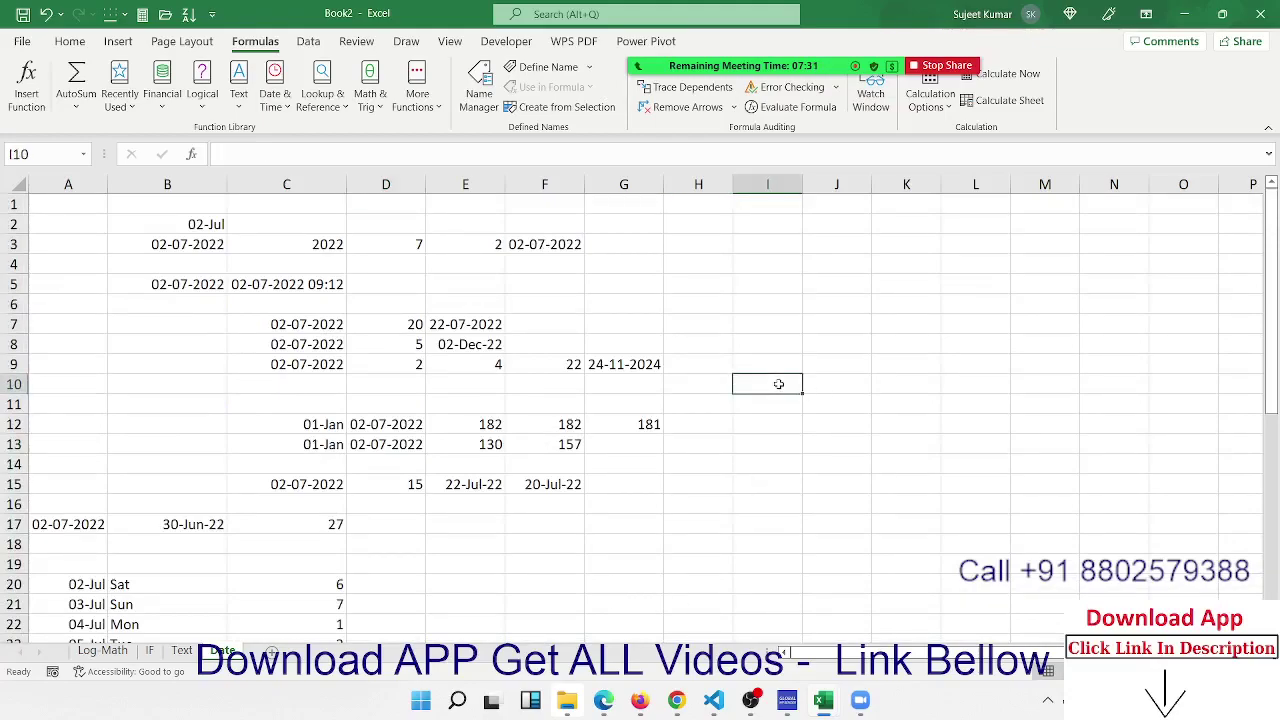
Browse the Logical, Text and Date & Time function lists on the Formulas ribbon.
{"action": "left_click", "coordinate": [202, 100]}
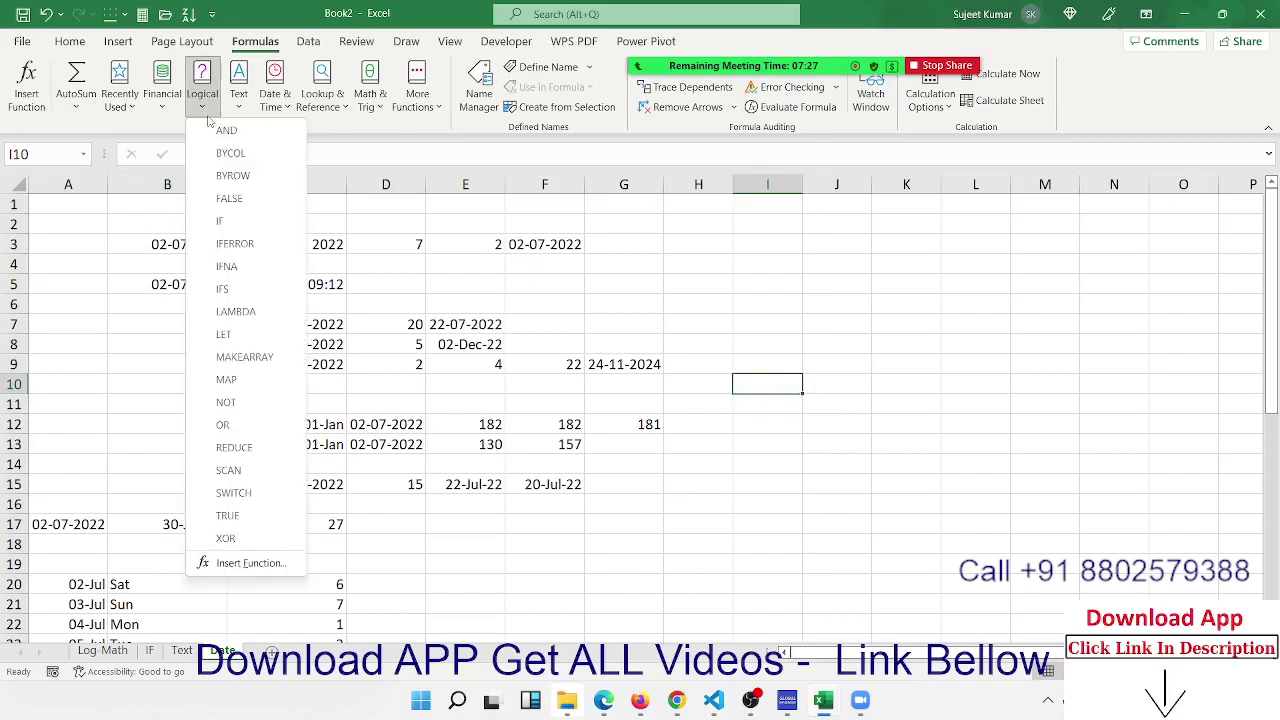
{"action": "left_click", "coordinate": [238, 110]}
{"action": "left_click", "coordinate": [275, 100]}
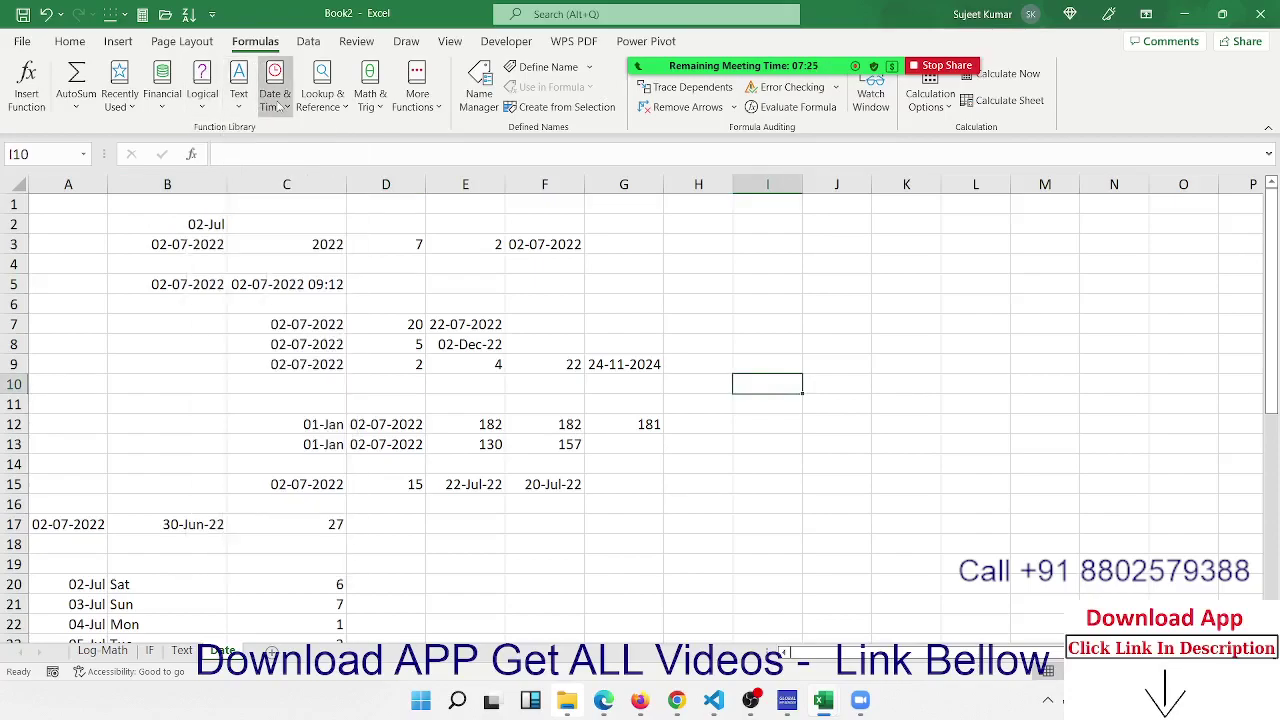
{"action": "left_click", "coordinate": [596, 276]}
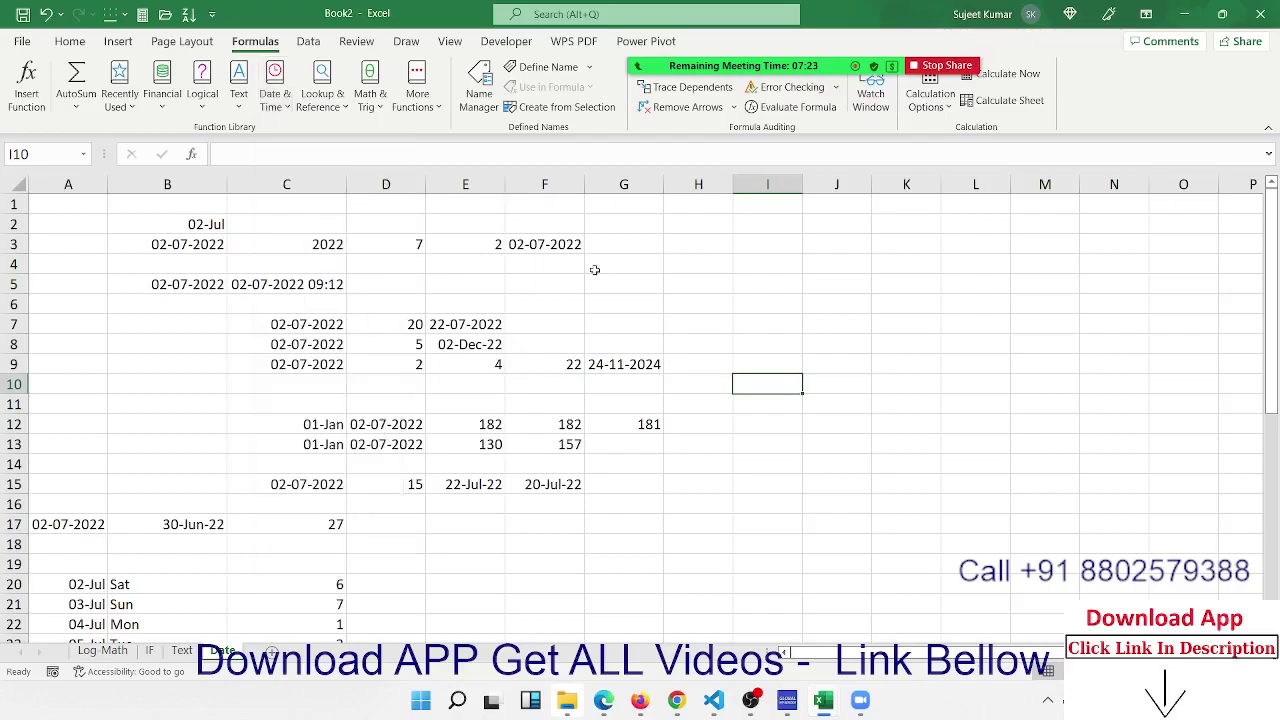
{"action": "left_click", "coordinate": [202, 95]}
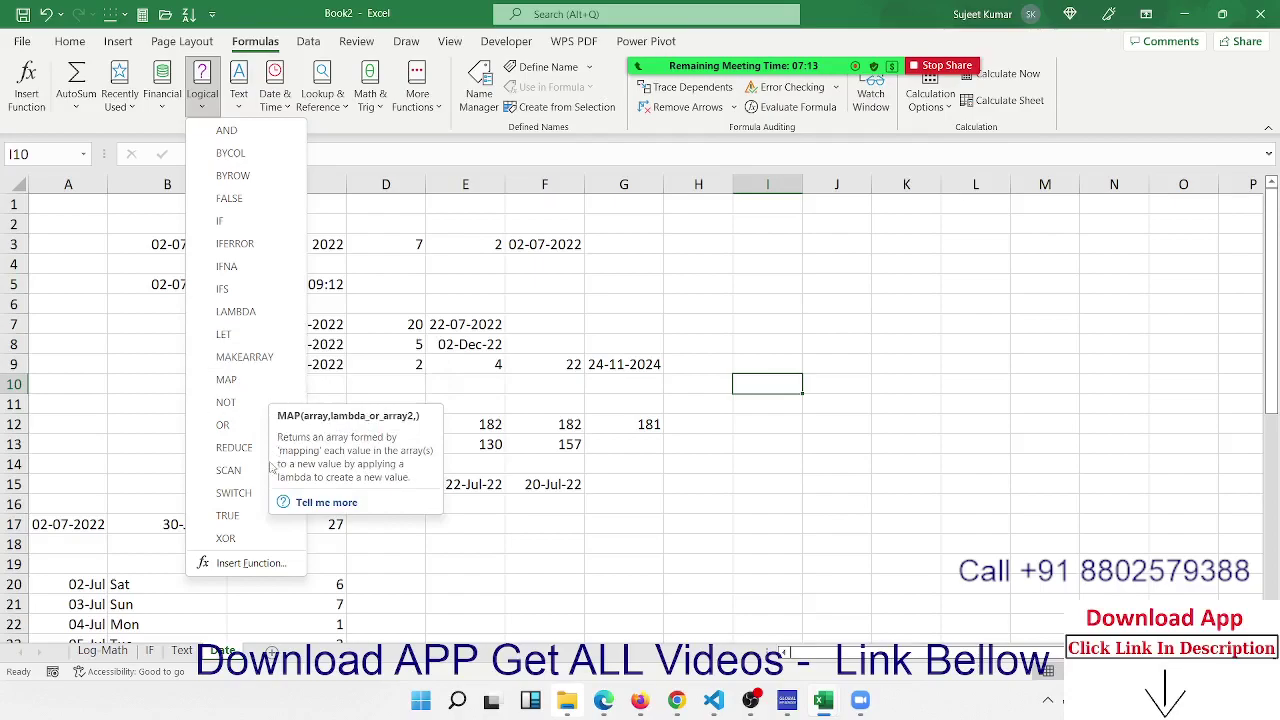
{"action": "left_click", "coordinate": [512, 364]}
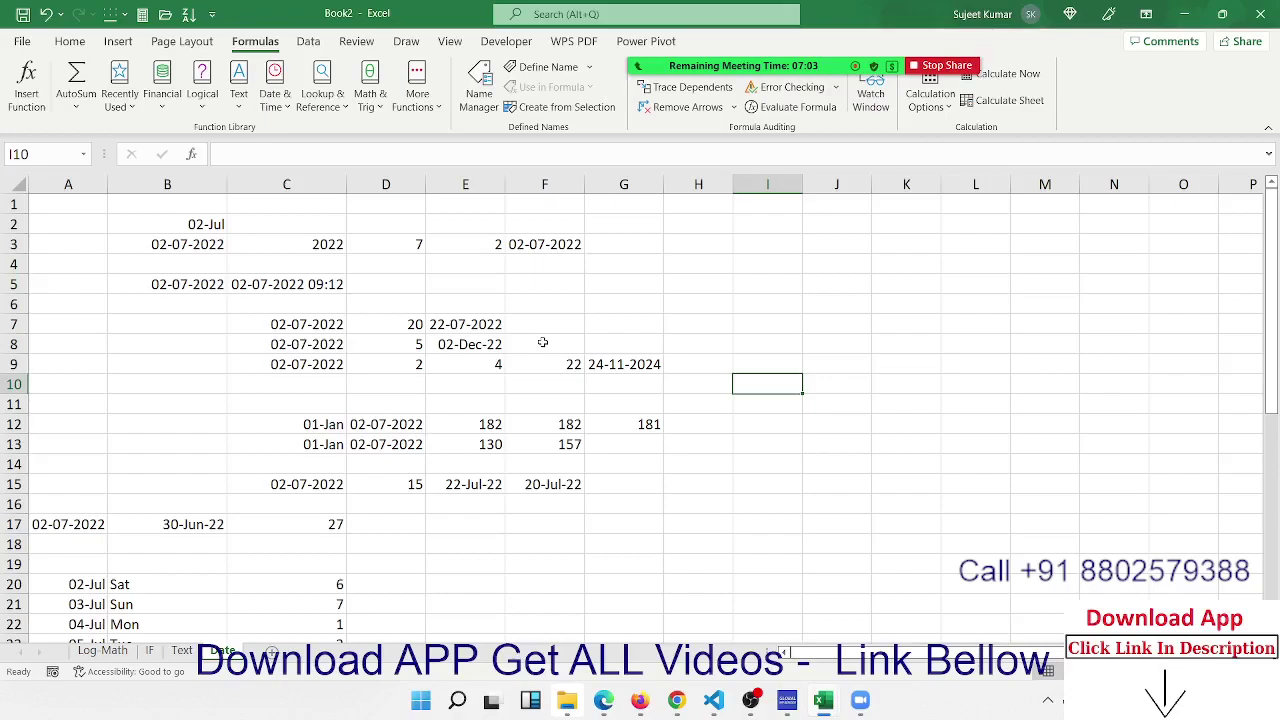
Minimize the Excel workbook and File Explorer to reveal the desktop.
{"action": "left_click", "coordinate": [674, 232]}
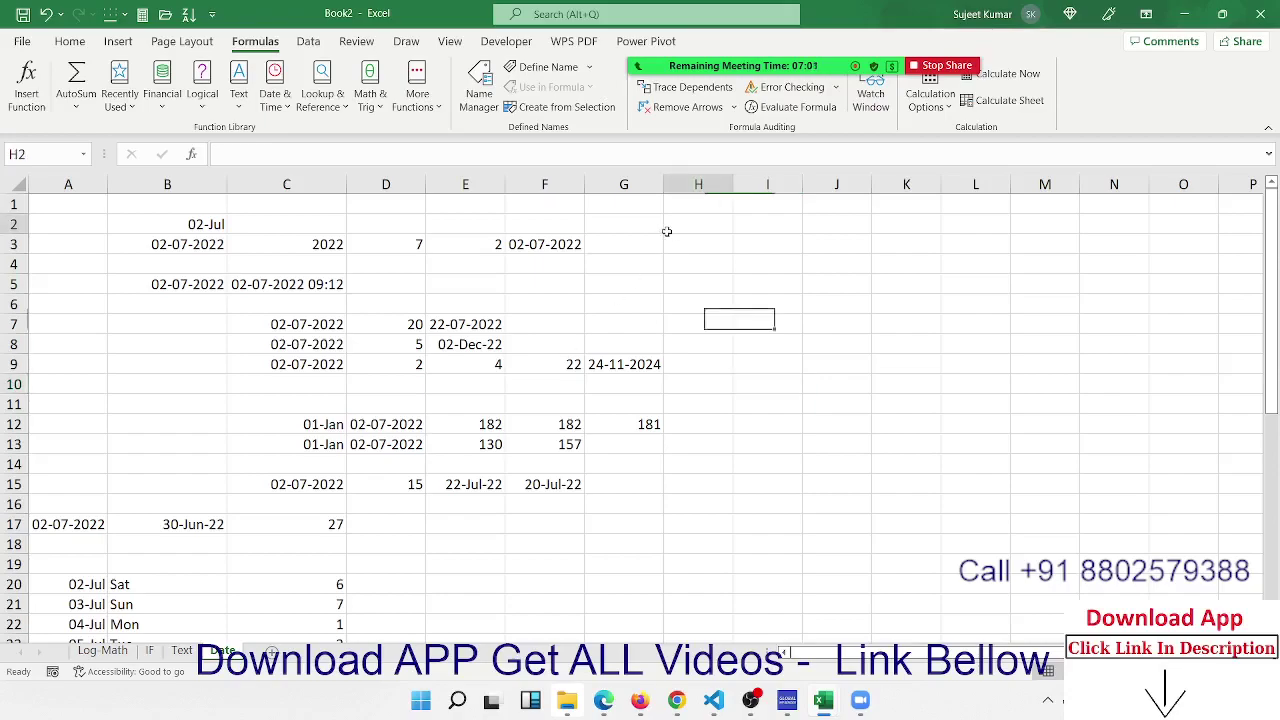
{"action": "left_click", "coordinate": [618, 239]}
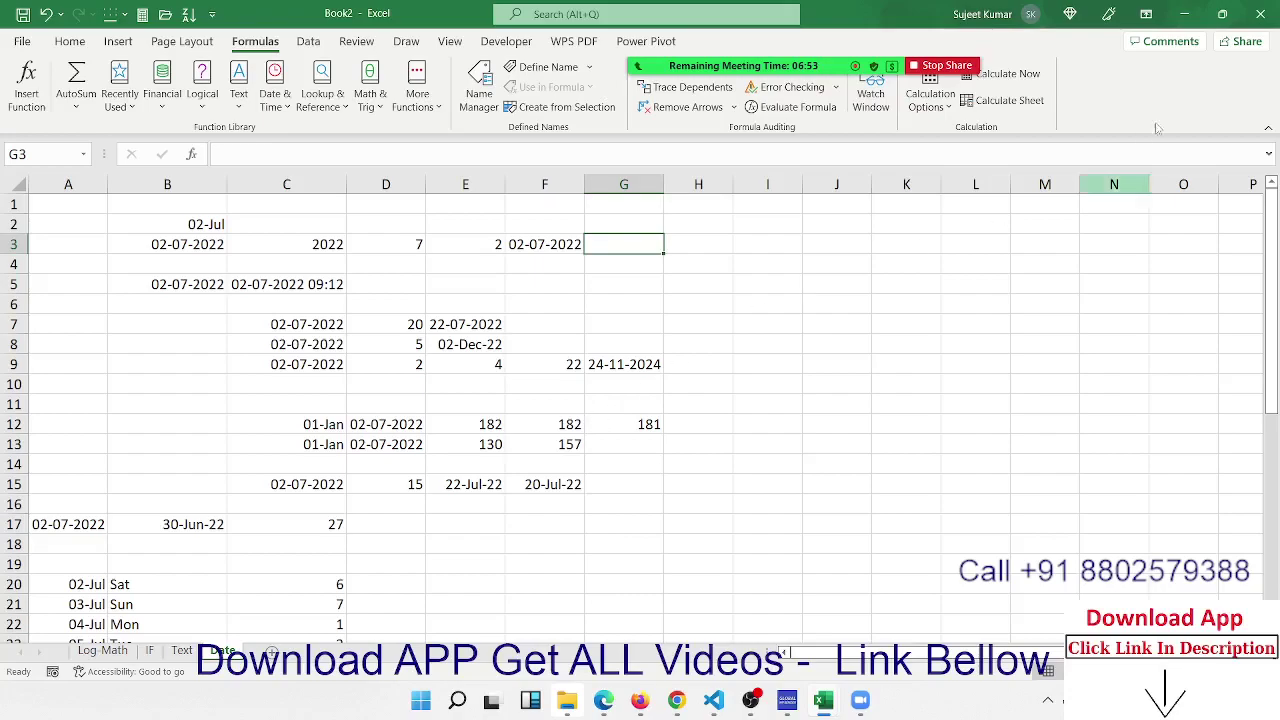
{"action": "left_click", "coordinate": [1181, 16]}
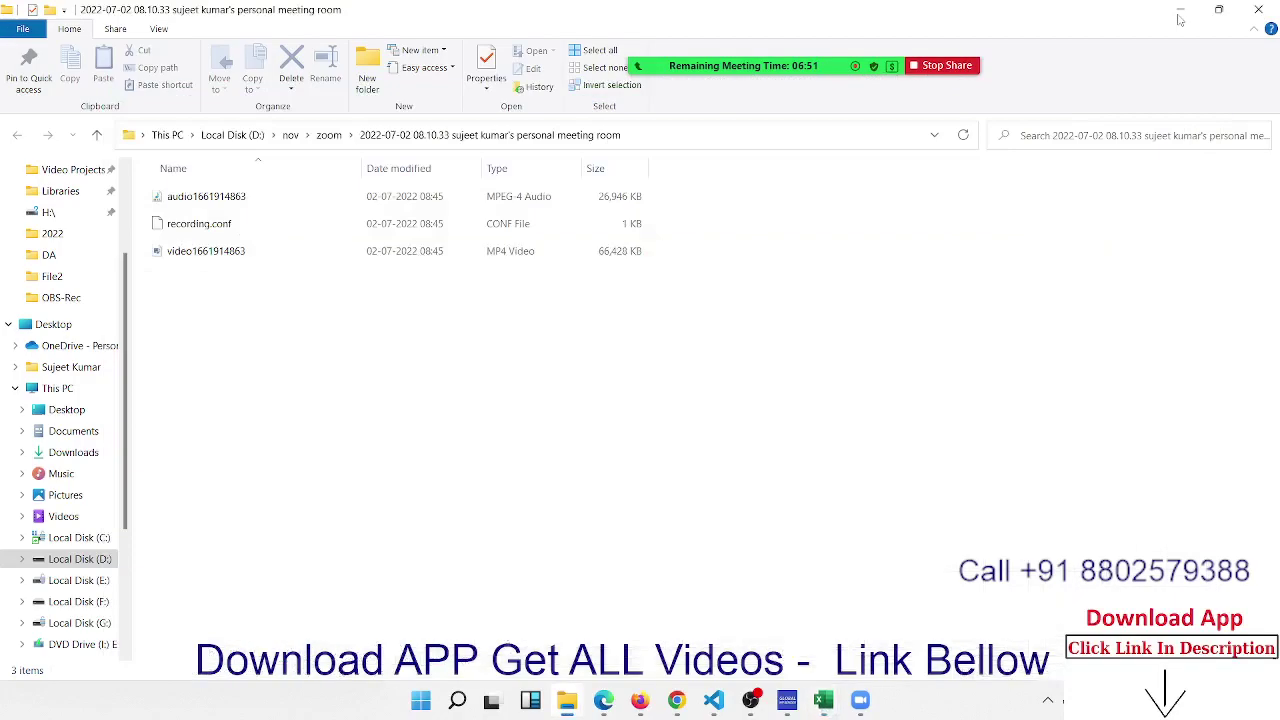
{"action": "left_click", "coordinate": [1182, 14]}
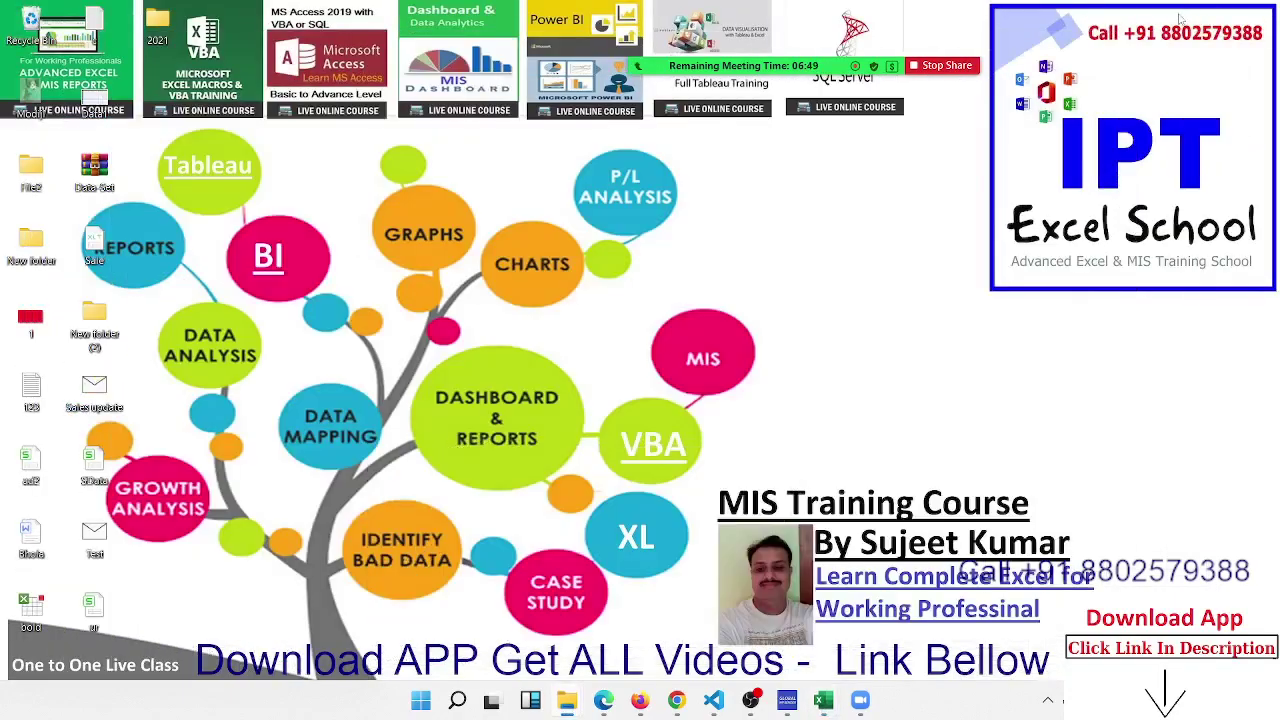